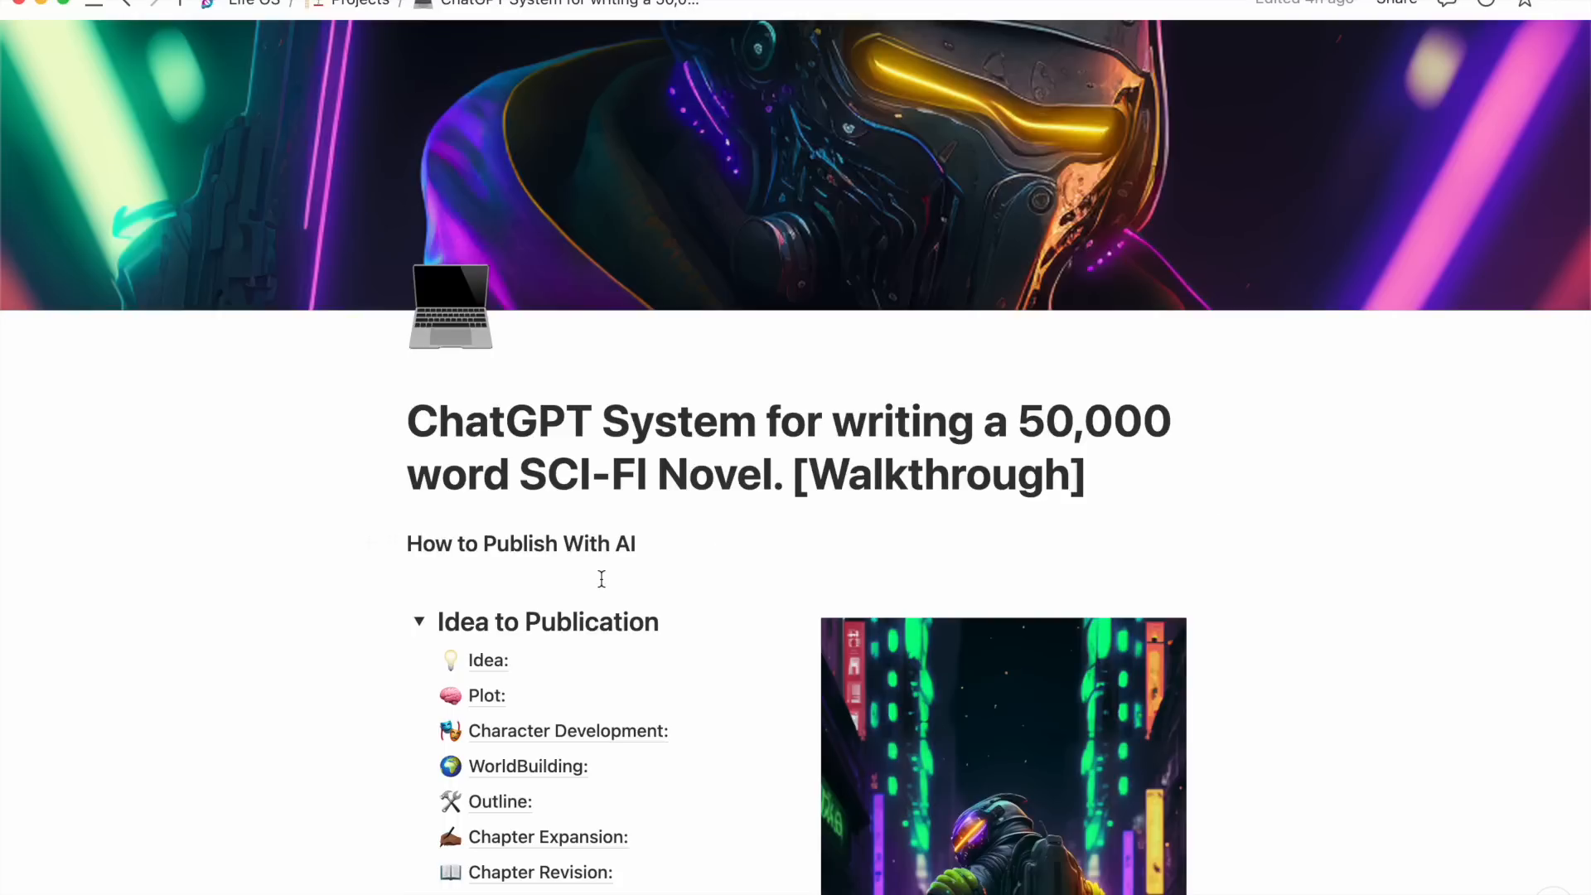
Open the Idea page from the Idea to Publication list of the novel-writing walkthrough.
{"action": "scroll", "coordinate": [497, 673], "scroll_direction": "down", "scroll_amount": 2}
{"action": "scroll", "coordinate": [497, 672], "scroll_direction": "down", "scroll_amount": 5}
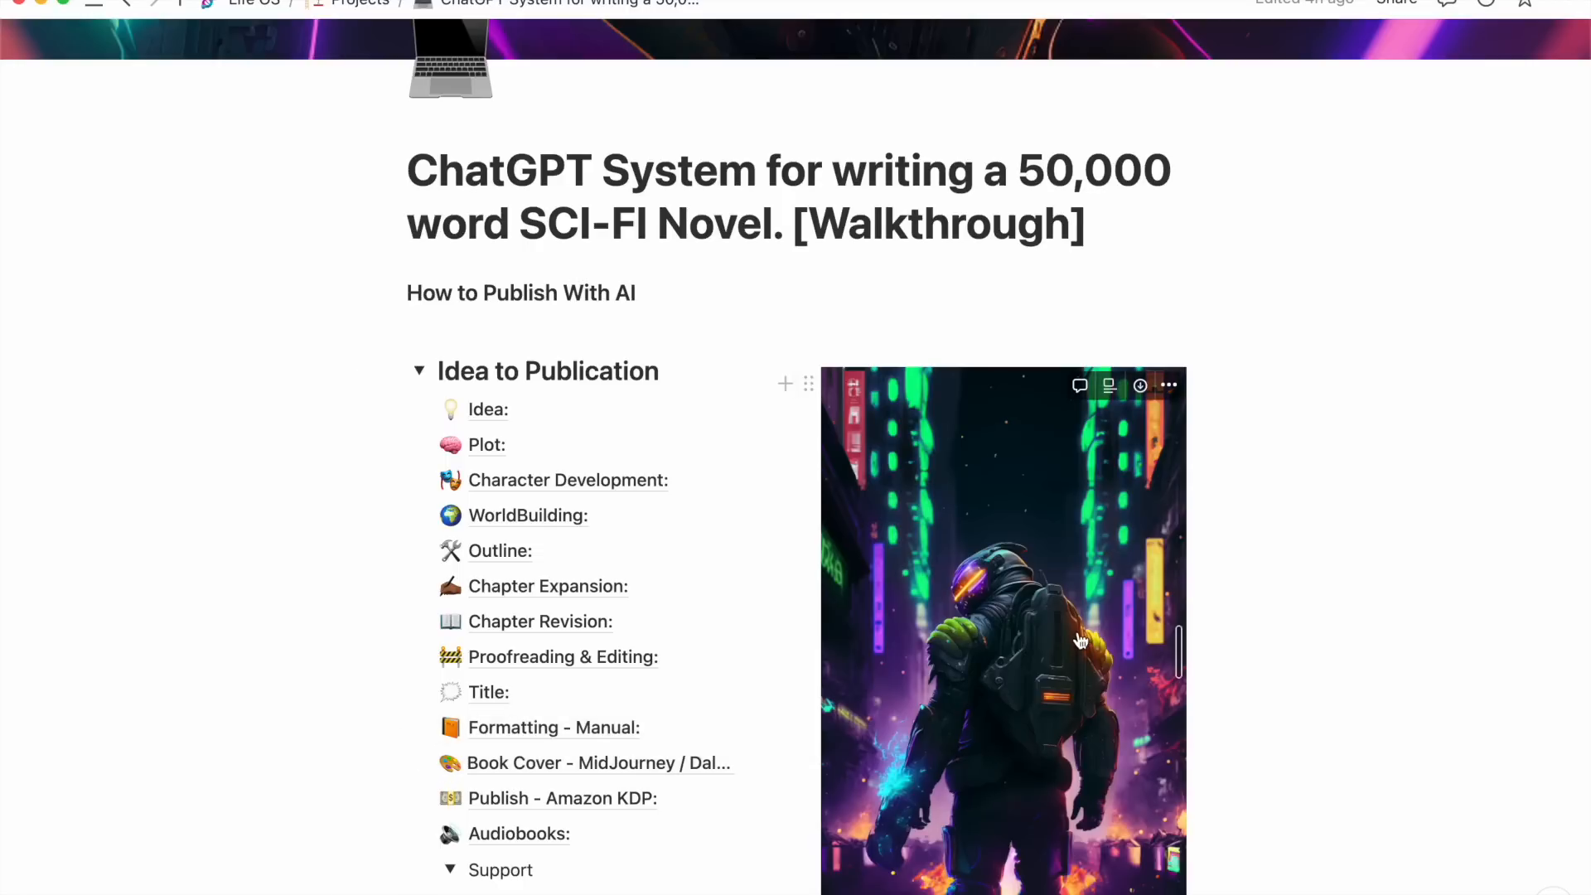
{"action": "scroll", "coordinate": [1080, 642], "scroll_direction": "down", "scroll_amount": 2}
{"action": "scroll", "coordinate": [1081, 642], "scroll_direction": "down", "scroll_amount": 2}
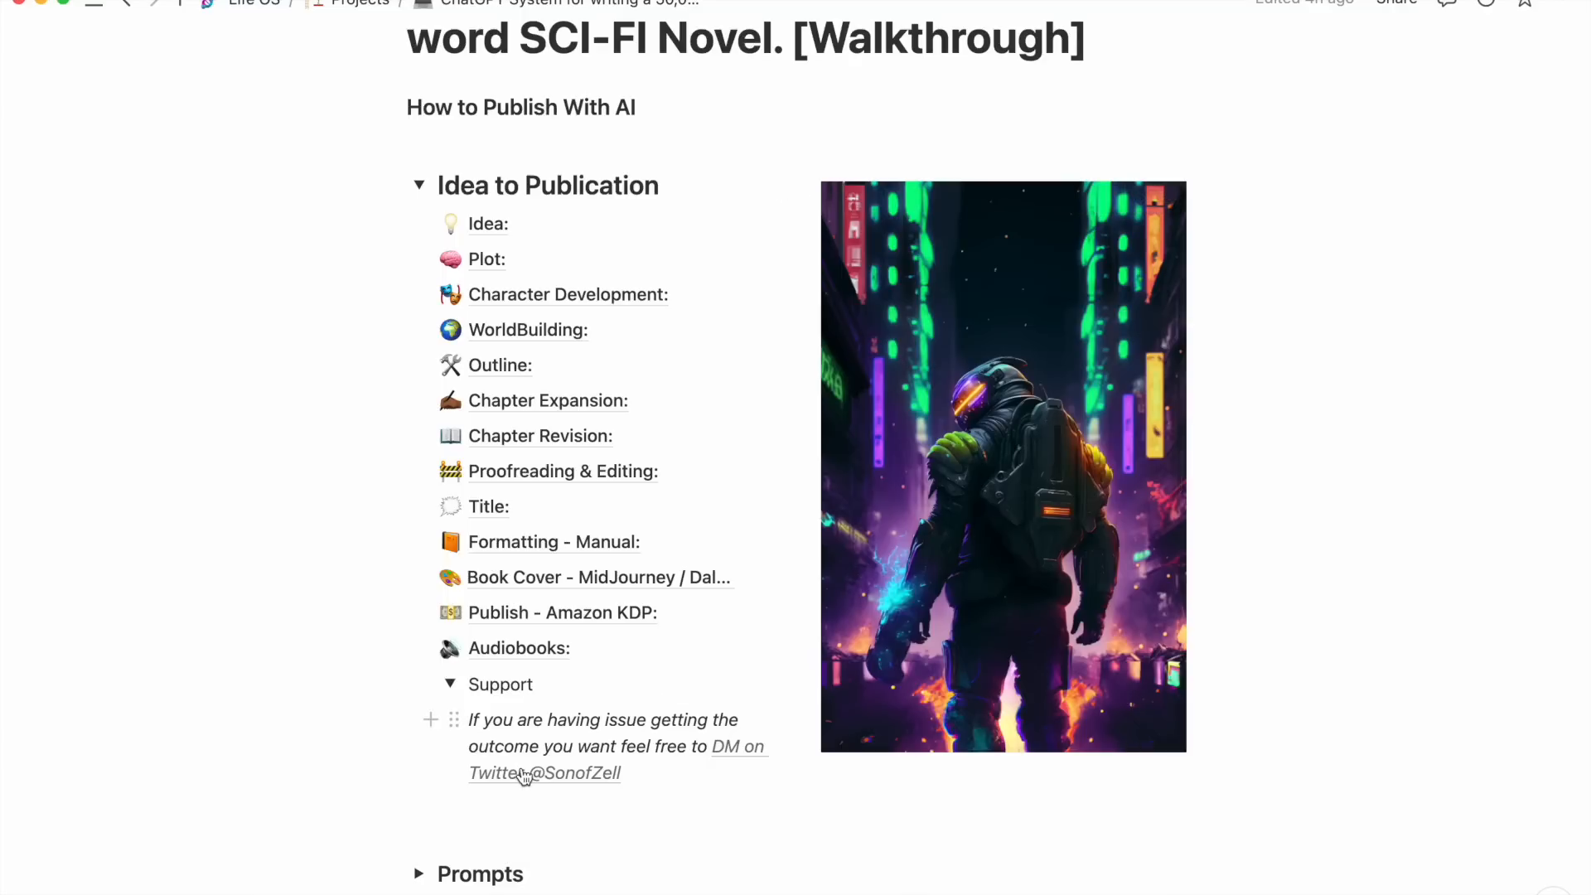
{"action": "mouse_move", "coordinate": [524, 777]}
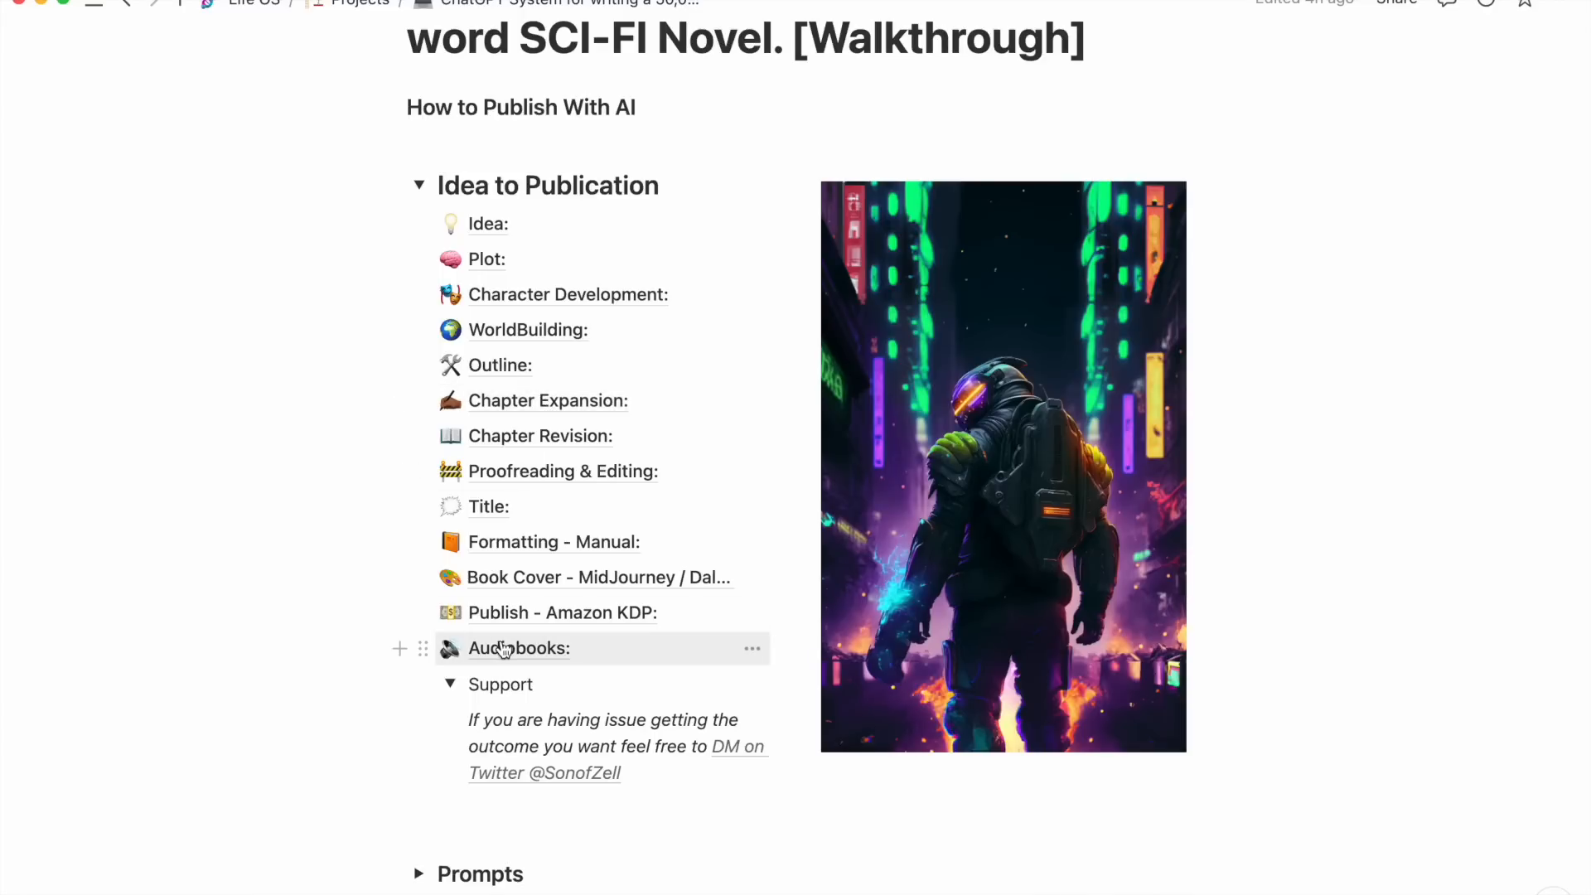
{"action": "mouse_move", "coordinate": [656, 787]}
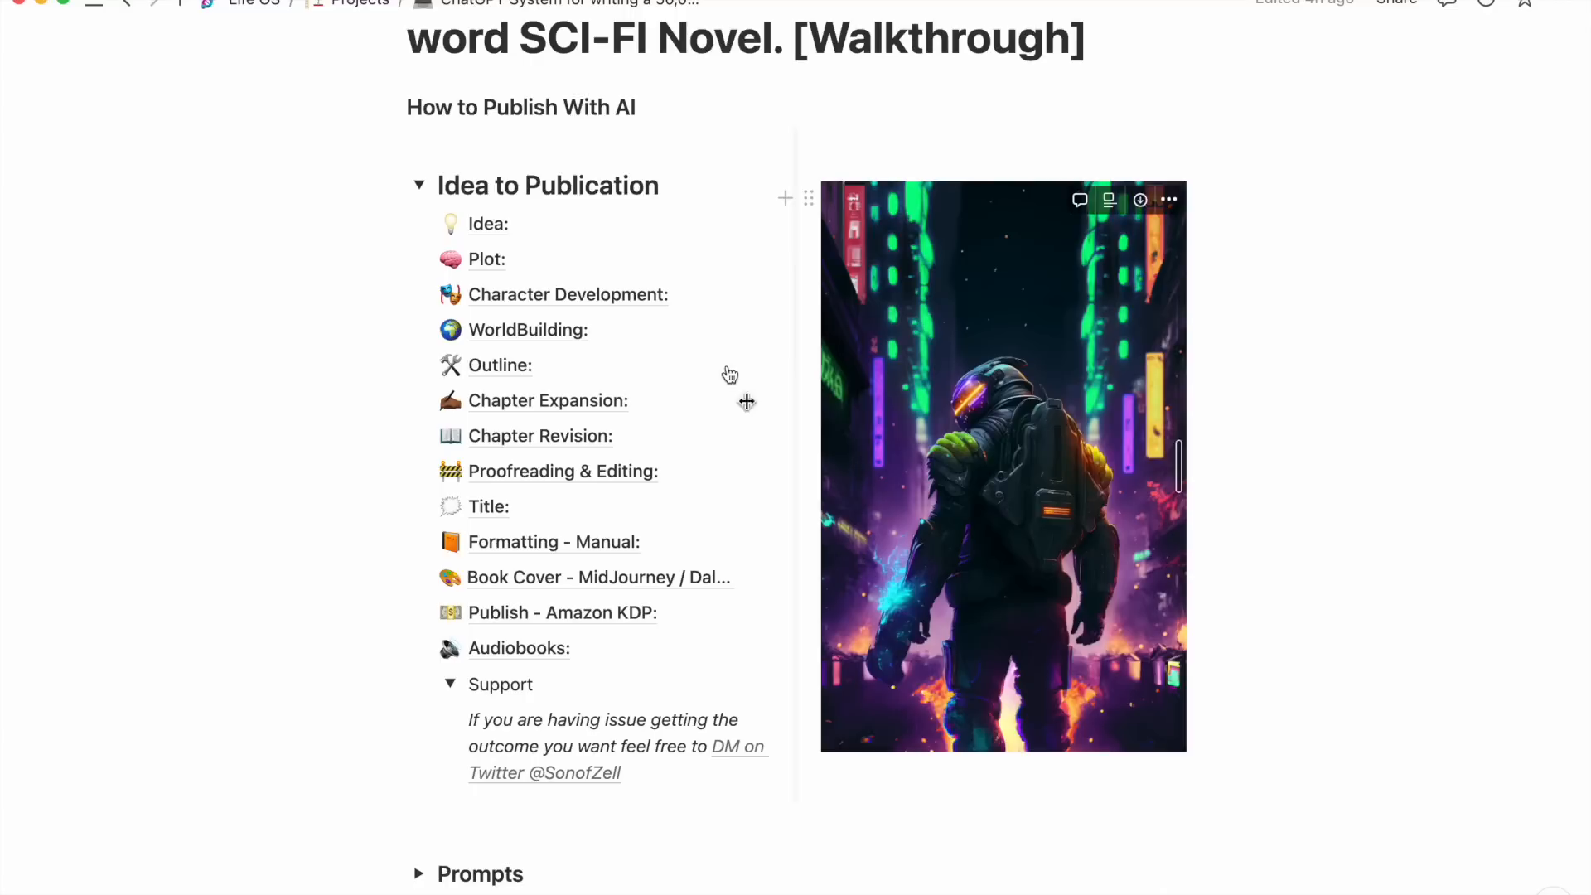
{"action": "left_click", "coordinate": [595, 228]}
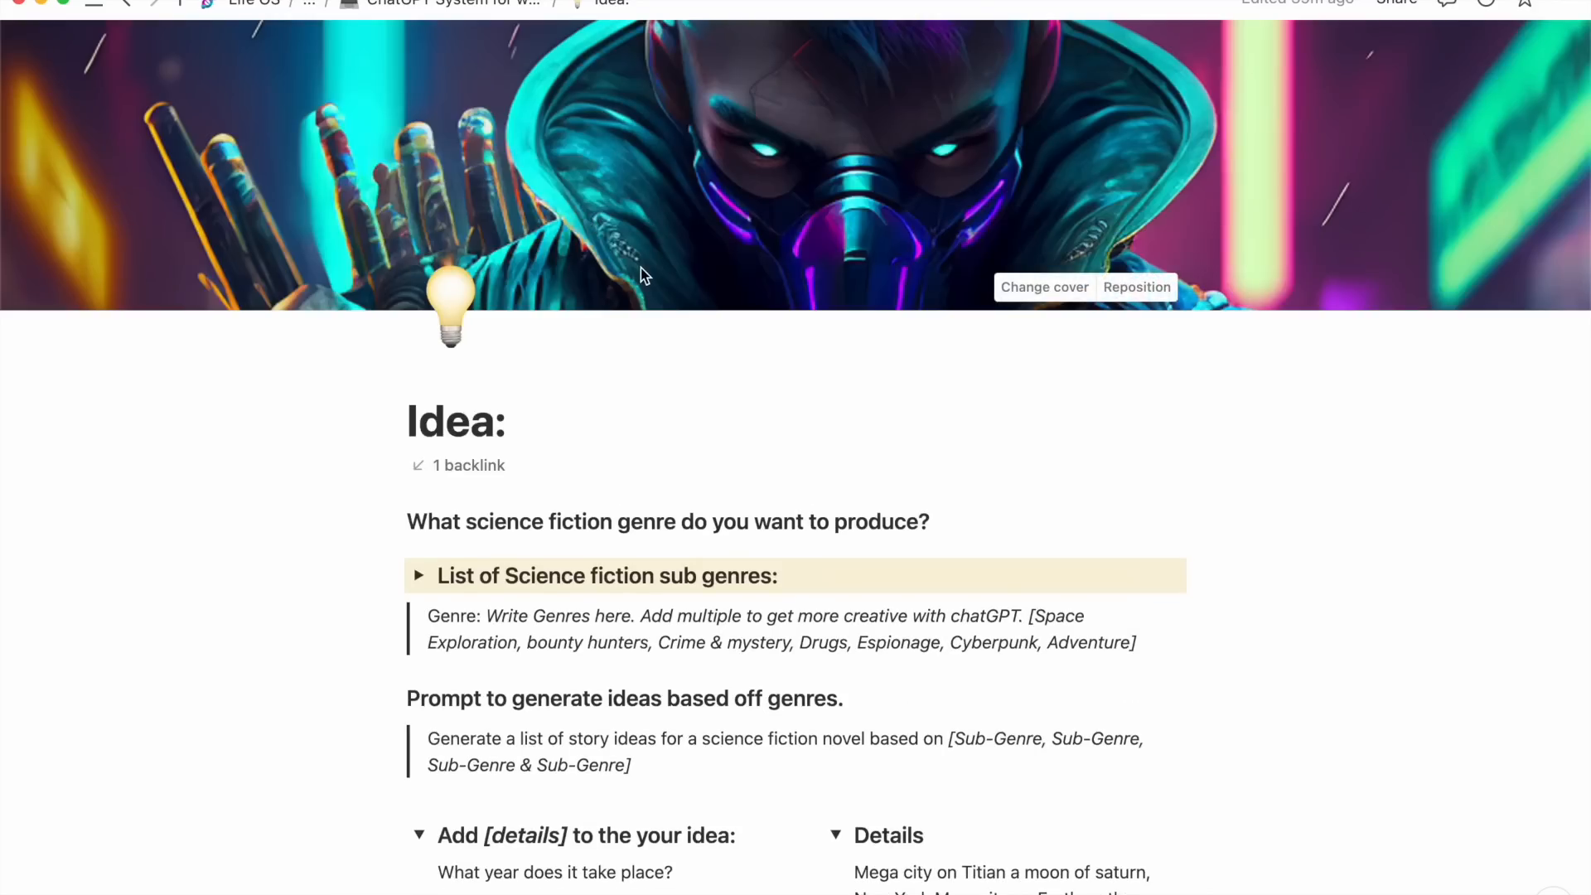
Expand the list of science fiction sub genres on the Idea page, read through it and collapse it again.
{"action": "scroll", "coordinate": [642, 274], "scroll_direction": "down", "scroll_amount": 2}
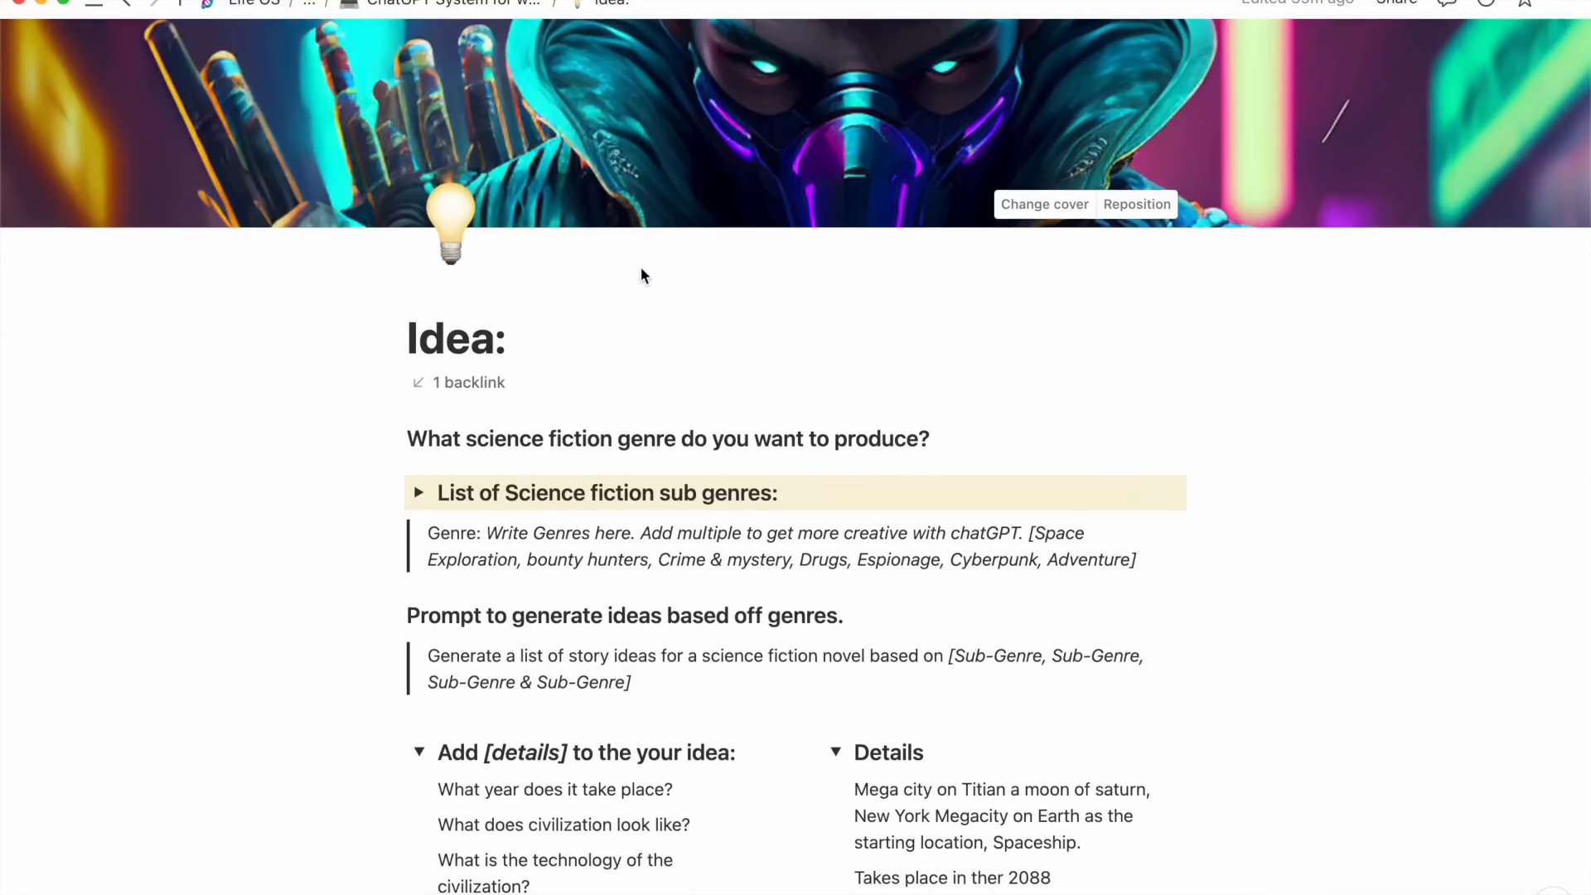
{"action": "scroll", "coordinate": [593, 414], "scroll_direction": "down", "scroll_amount": 4}
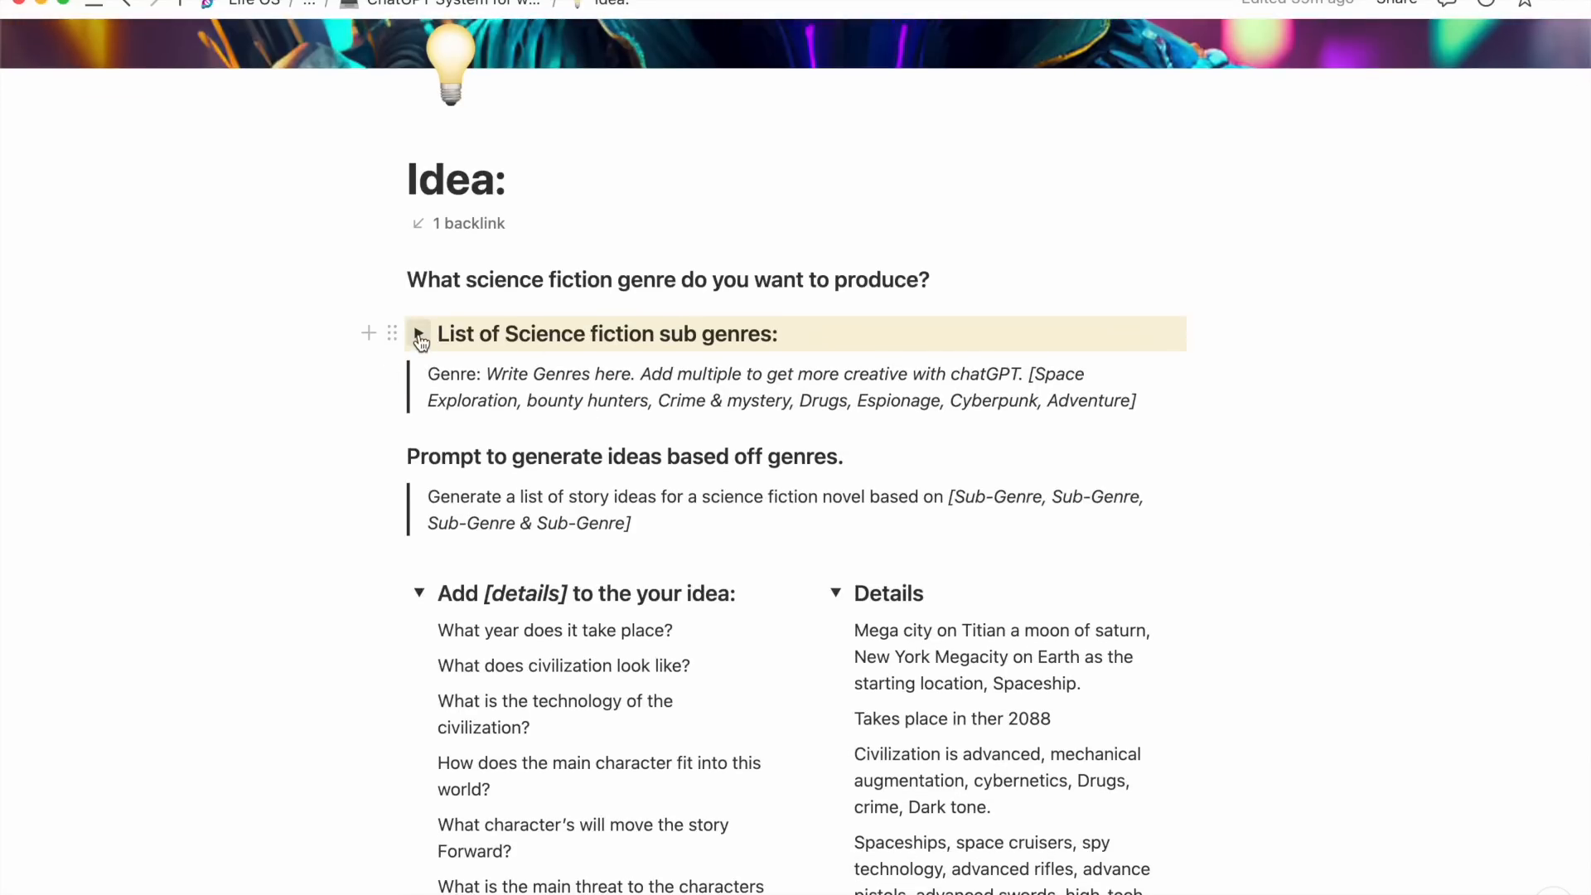
{"action": "left_click", "coordinate": [420, 335]}
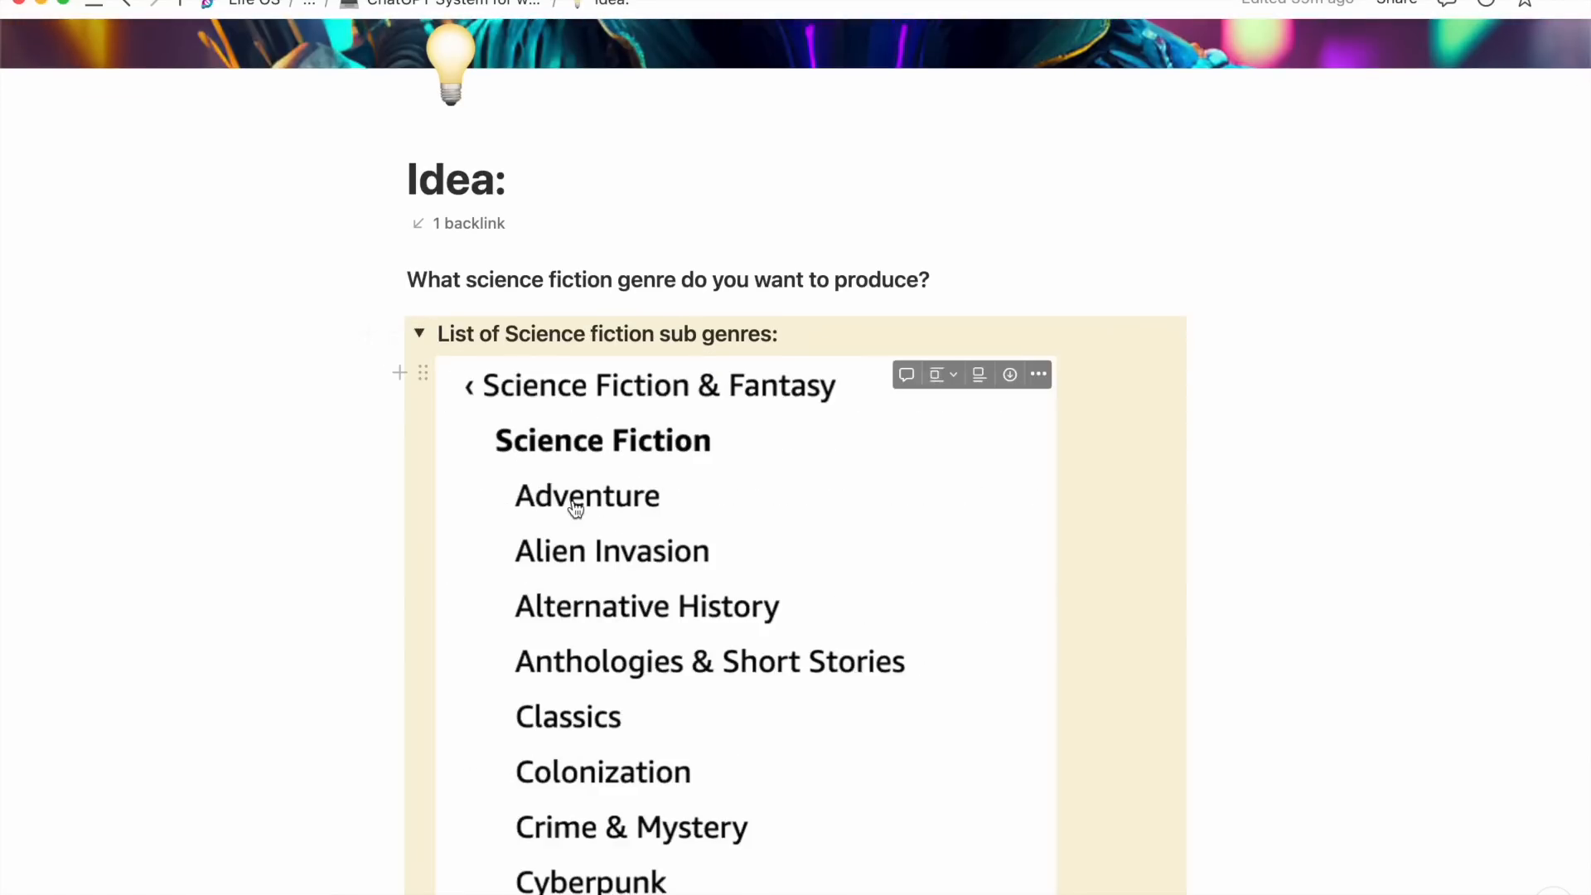
{"action": "scroll", "coordinate": [575, 507], "scroll_direction": "down", "scroll_amount": 3}
{"action": "scroll", "coordinate": [575, 507], "scroll_direction": "down", "scroll_amount": 2}
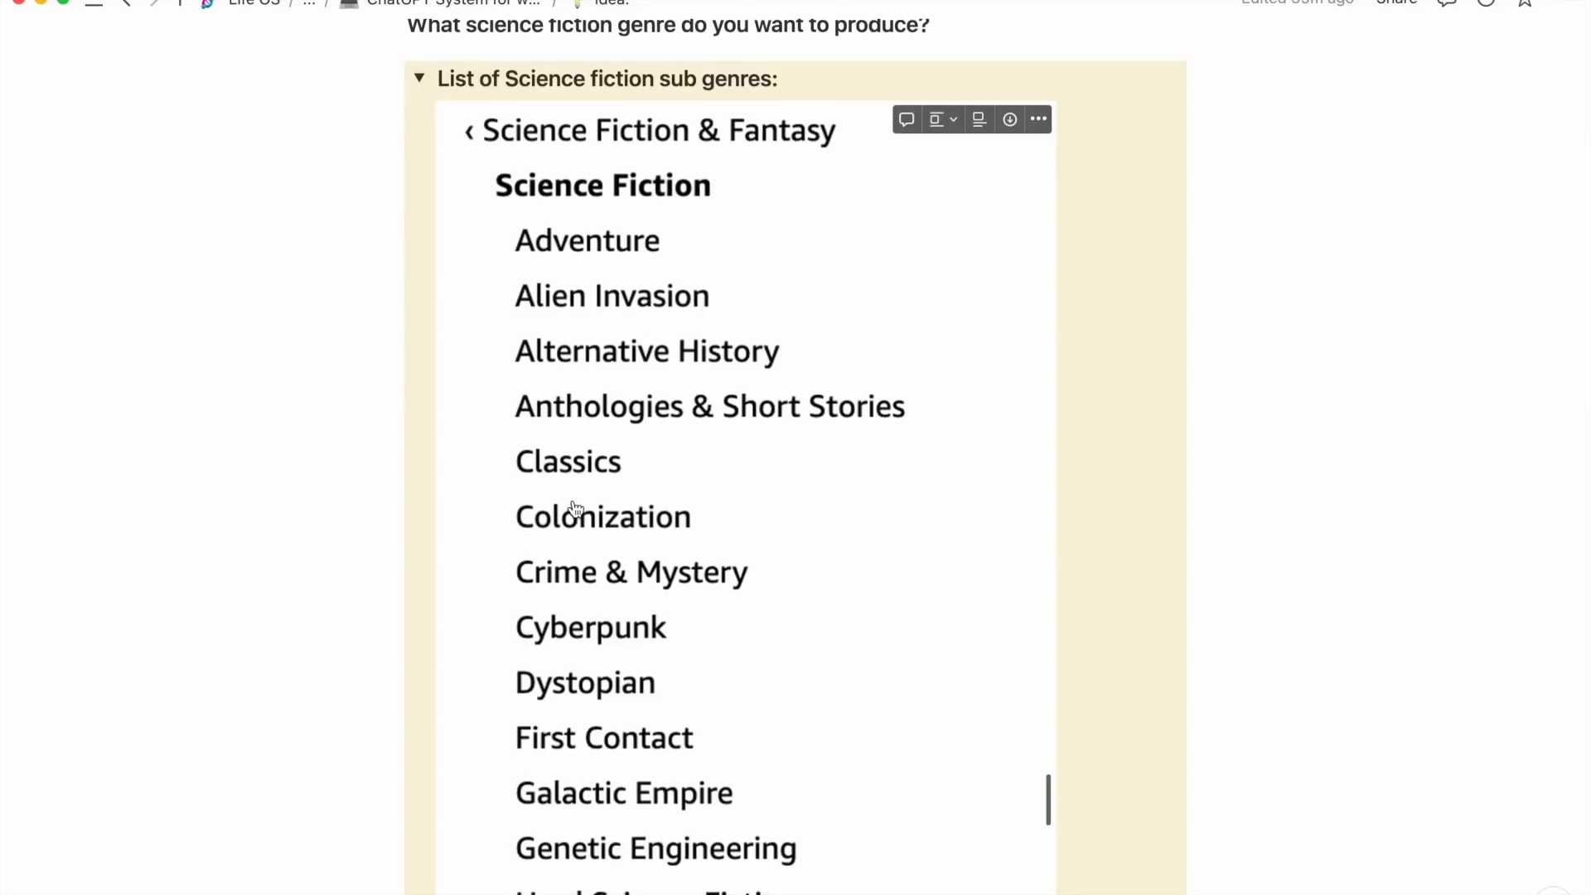
{"action": "scroll", "coordinate": [575, 507], "scroll_direction": "down", "scroll_amount": 2}
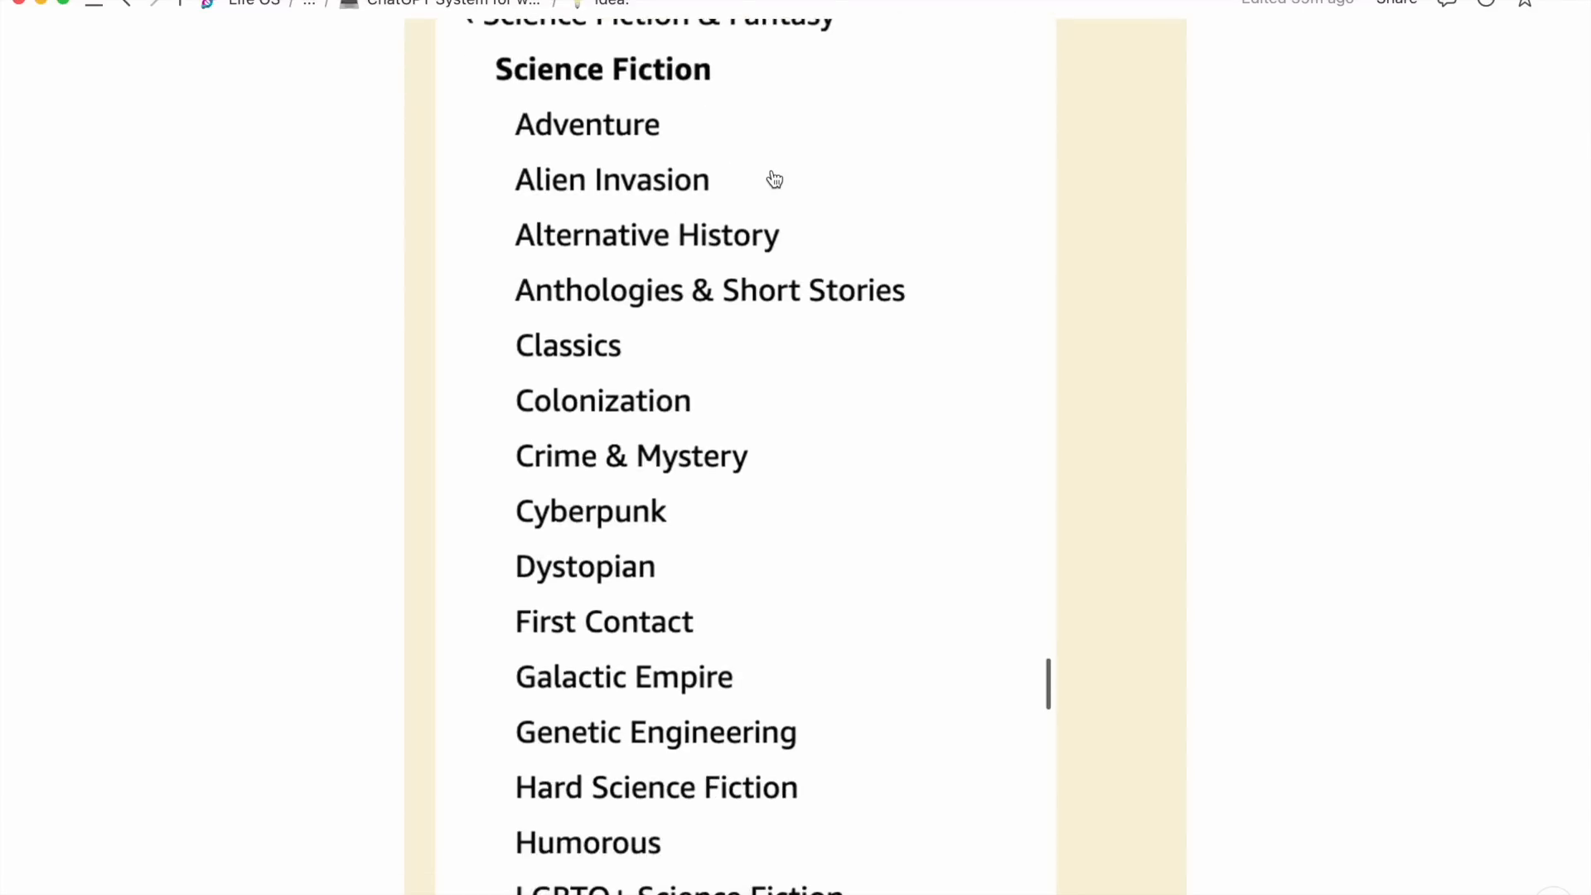
{"action": "scroll", "coordinate": [647, 519], "scroll_direction": "down", "scroll_amount": 1}
{"action": "scroll", "coordinate": [648, 519], "scroll_direction": "down", "scroll_amount": 2}
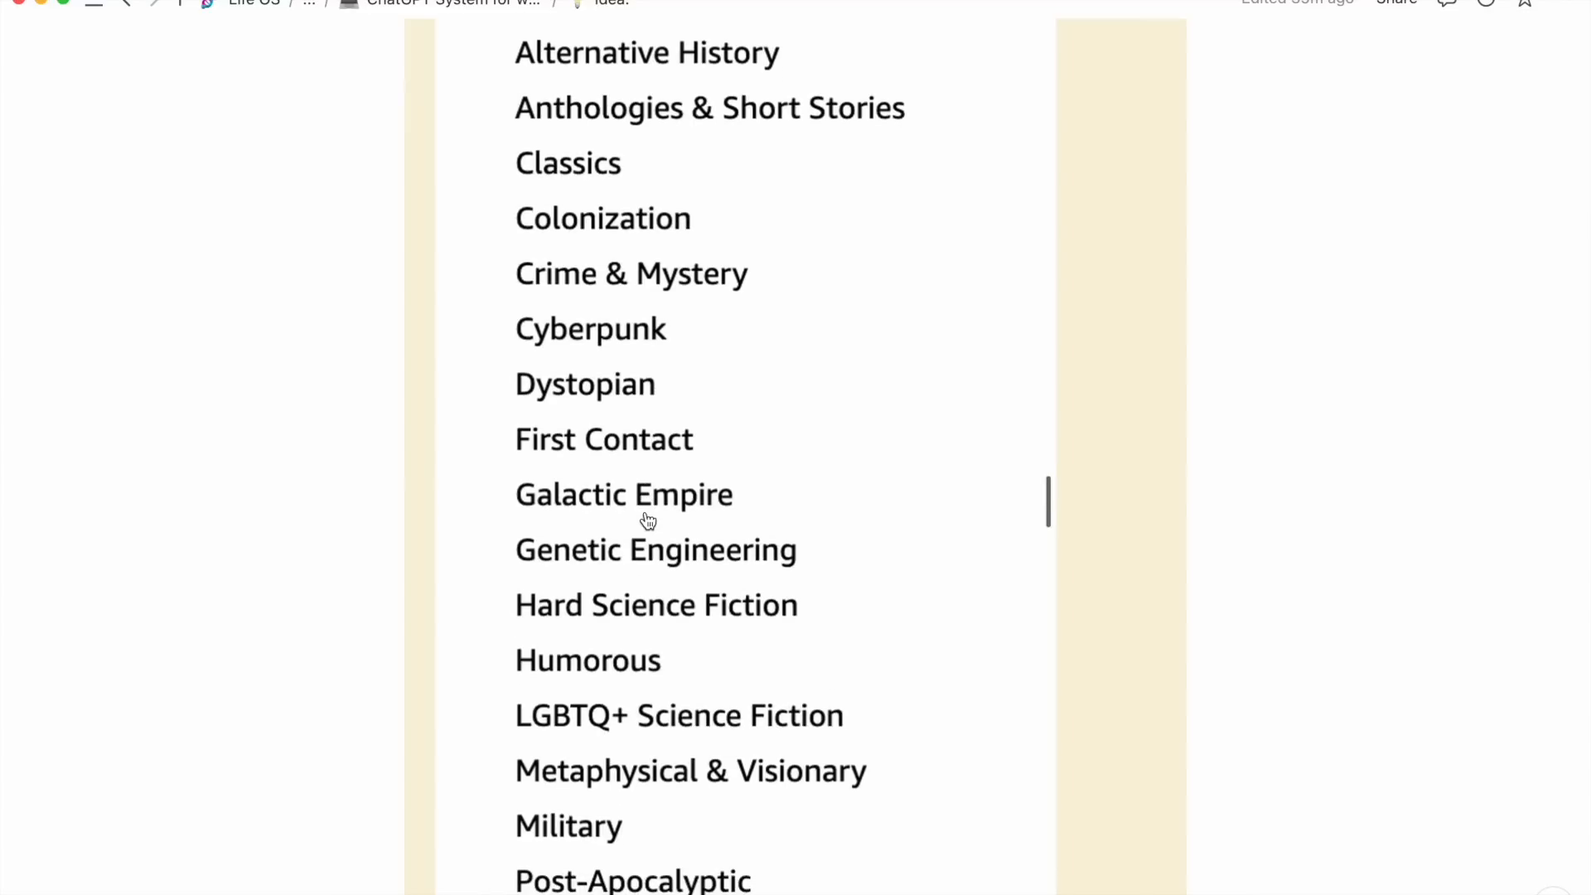
{"action": "scroll", "coordinate": [648, 520], "scroll_direction": "down", "scroll_amount": 5}
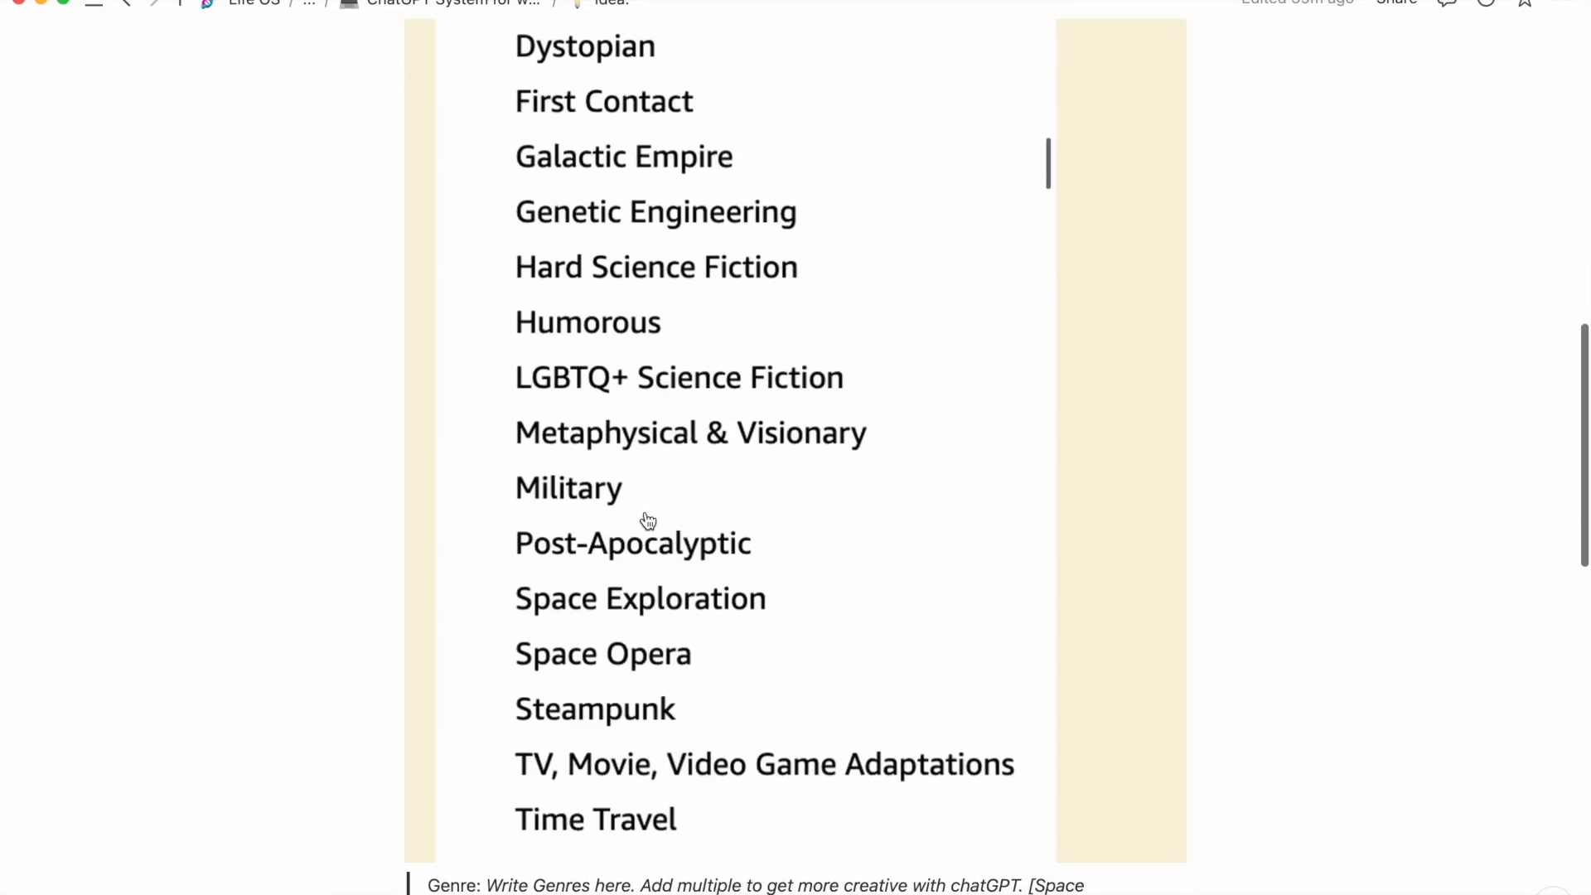
{"action": "scroll", "coordinate": [648, 520], "scroll_direction": "up", "scroll_amount": 2}
{"action": "scroll", "coordinate": [648, 521], "scroll_direction": "up", "scroll_amount": 10}
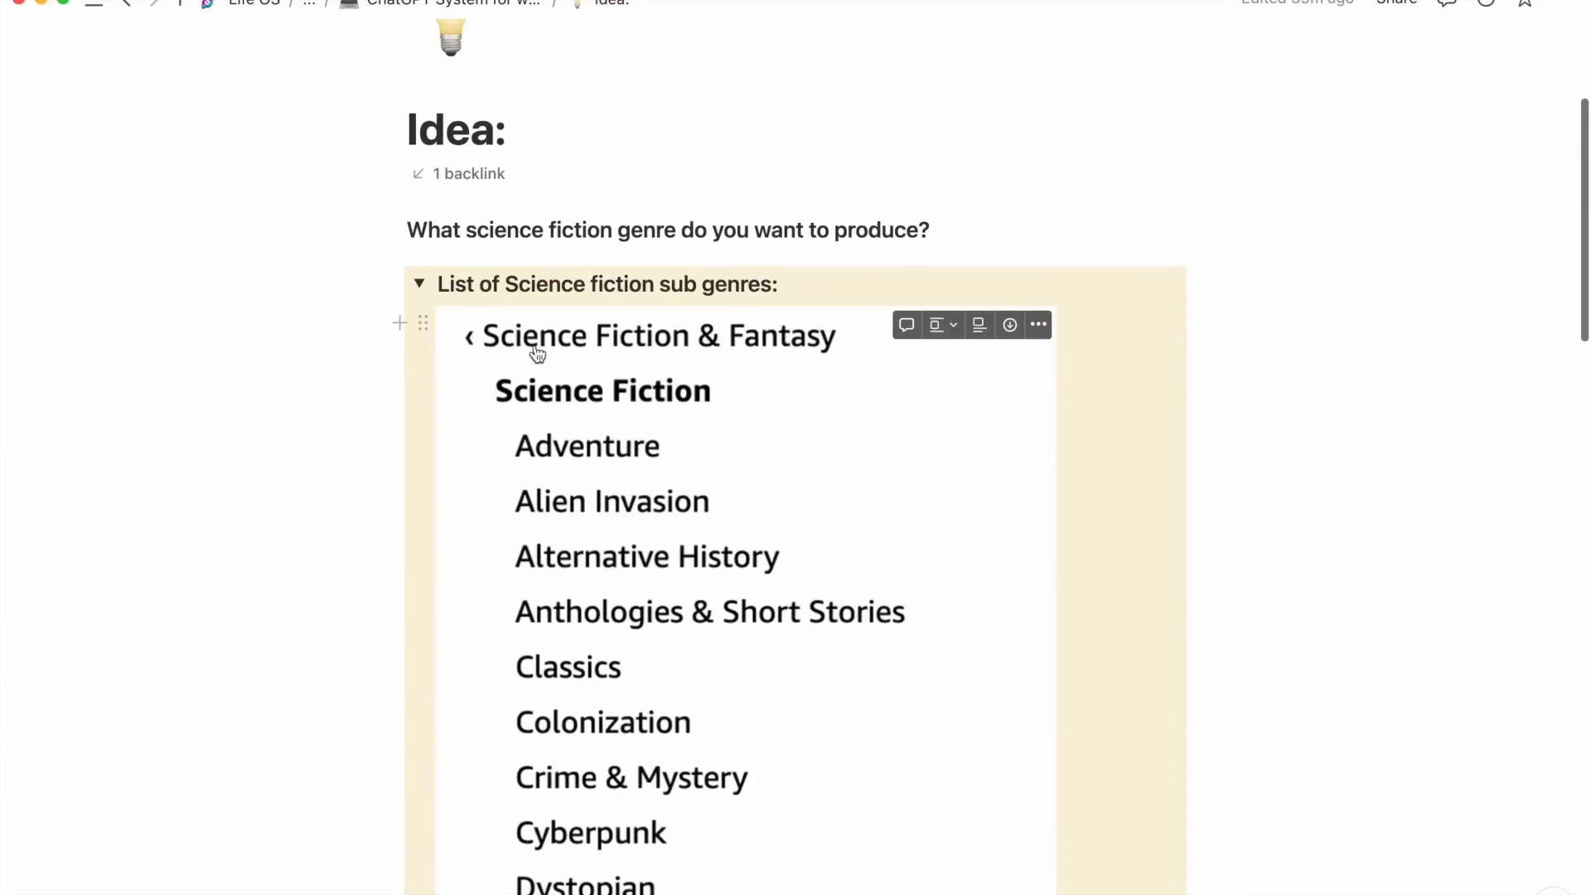
{"action": "left_click", "coordinate": [420, 285]}
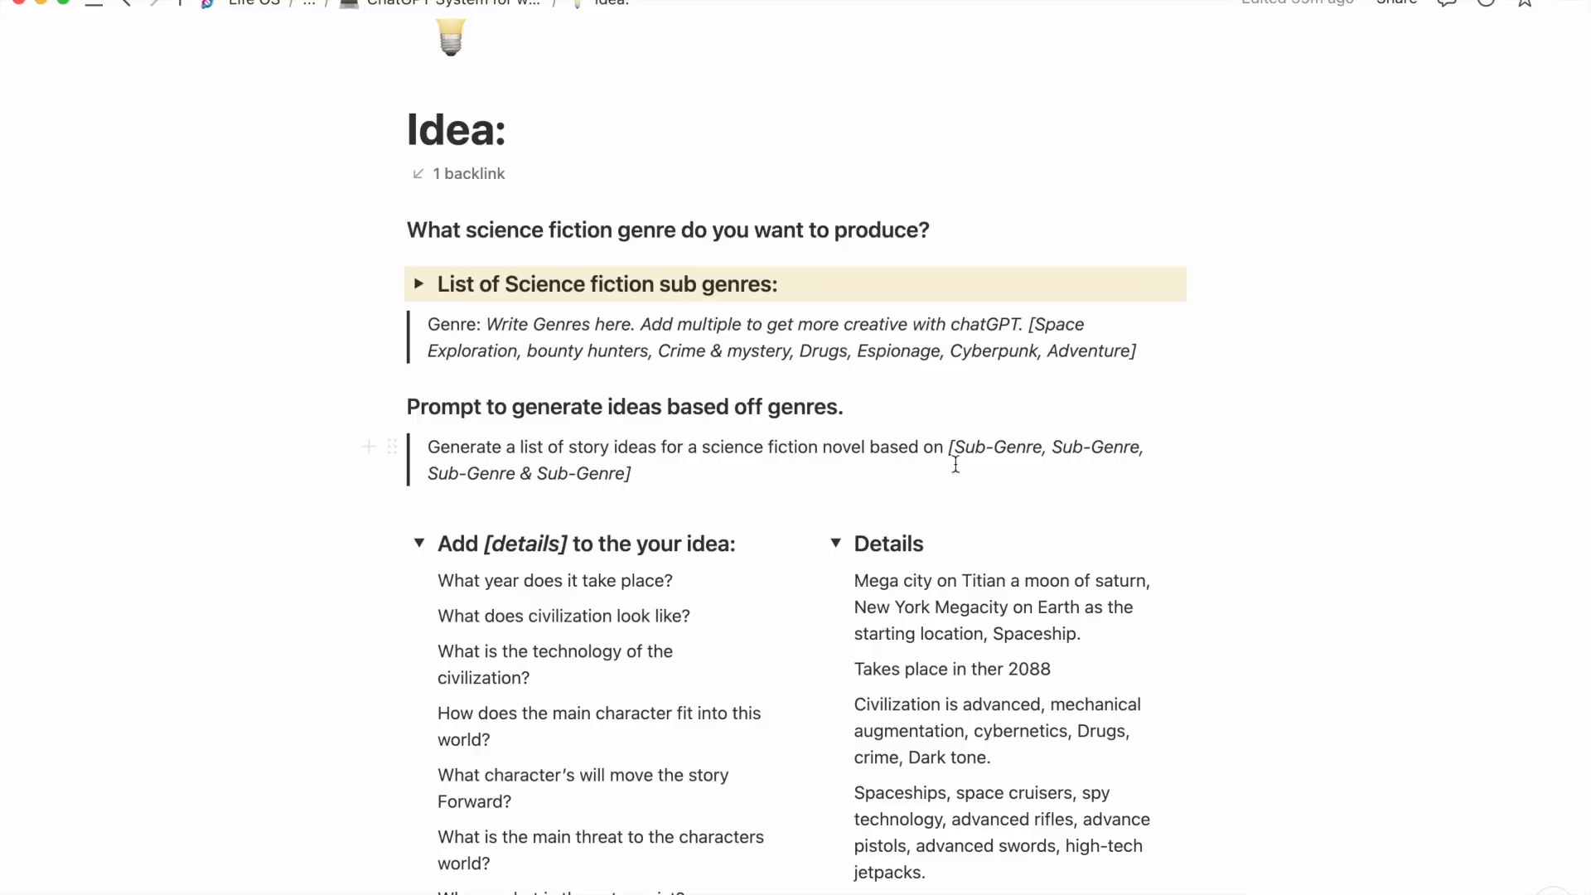
Copy the prompt for generating story ideas from the Idea page and paste it into a new ChatGPT chat in the browser.
{"action": "left_click_drag", "start_coordinate": [632, 477], "coordinate": [427, 447]}
{"action": "key", "text": "super+c"}
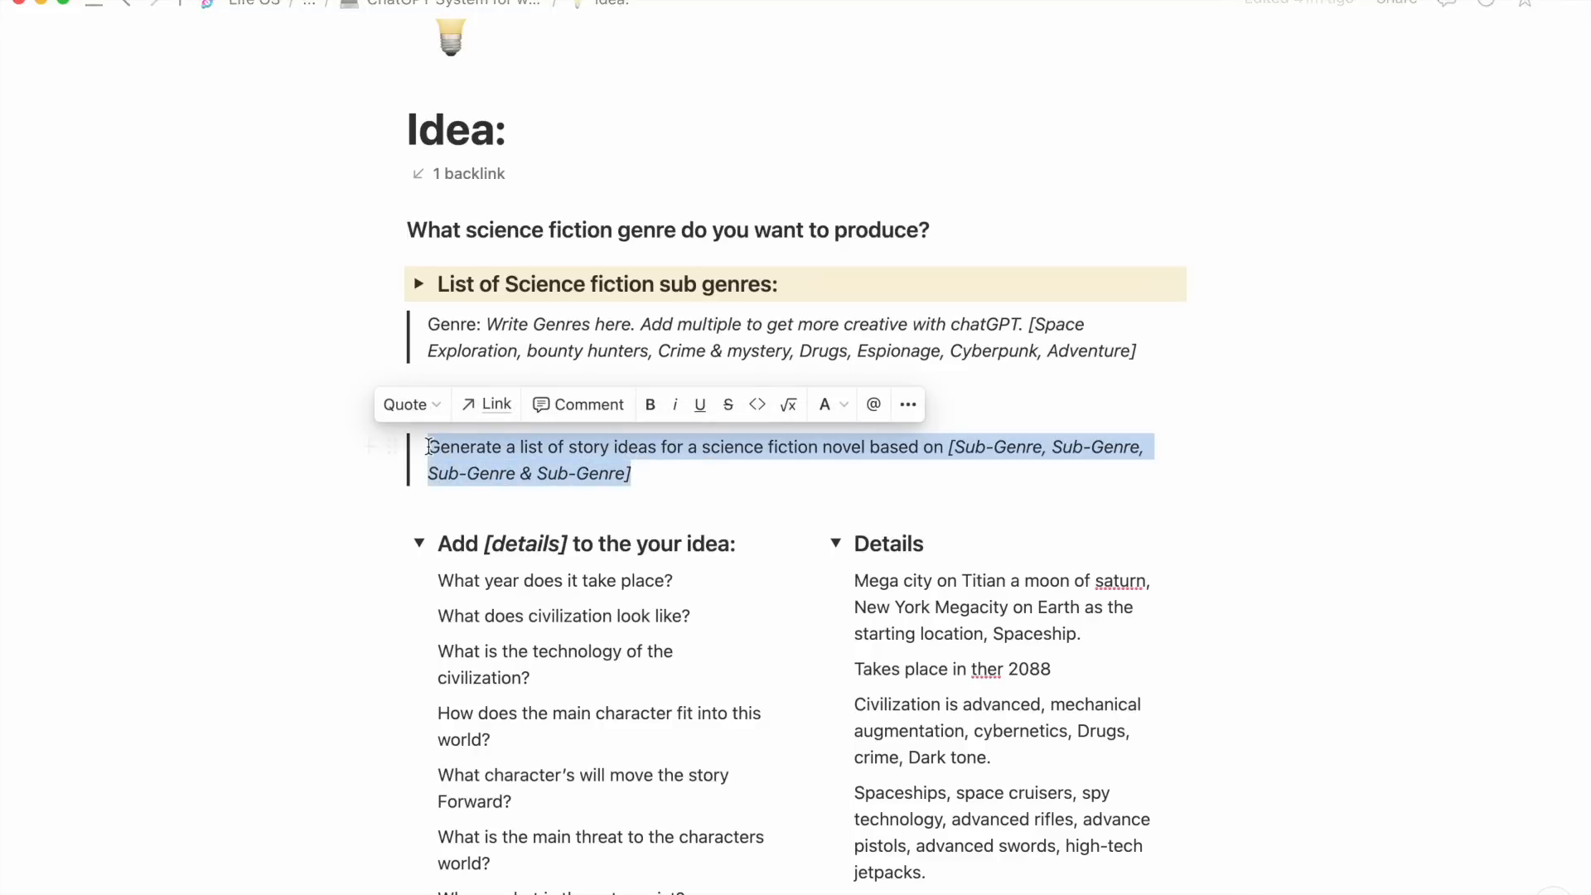
{"action": "key", "text": "ctrl+Up"}
{"action": "left_click", "coordinate": [1142, 709]}
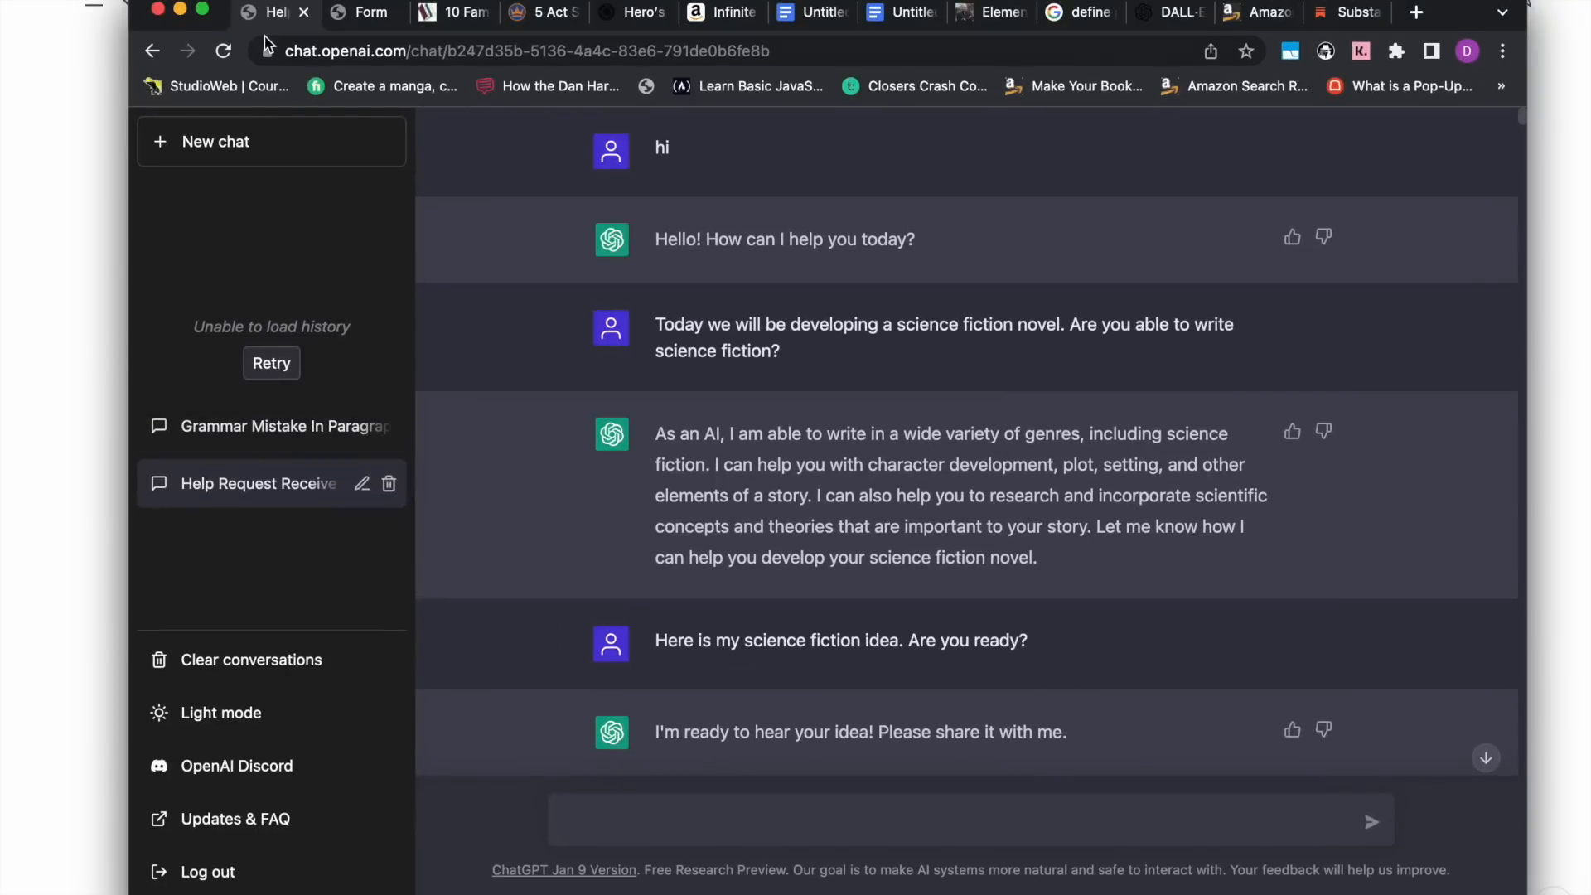
{"action": "left_click", "coordinate": [223, 51]}
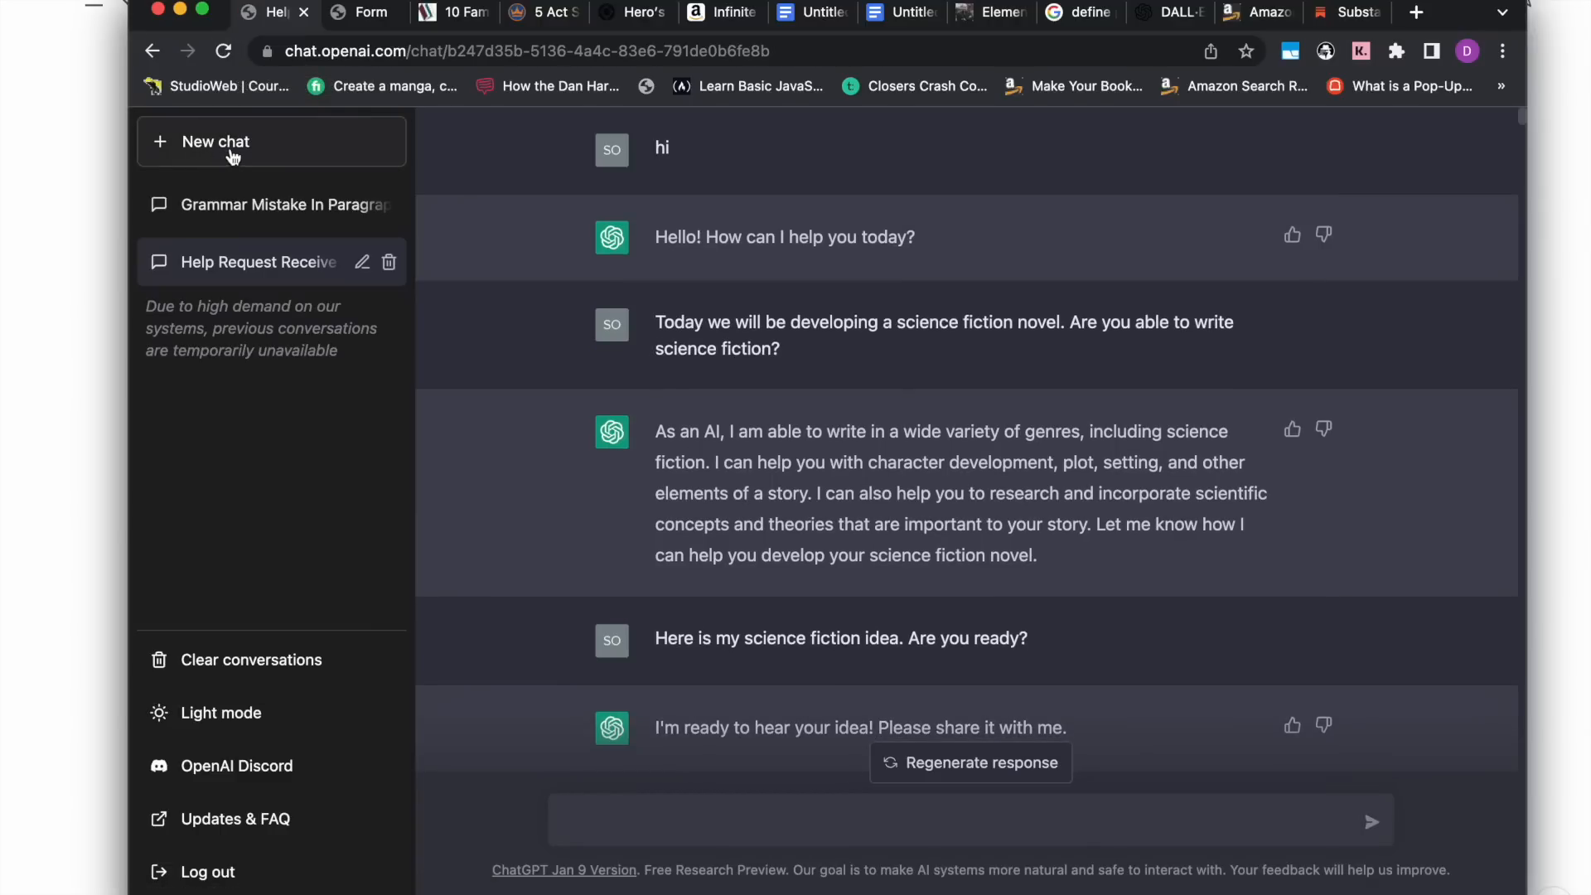
{"action": "left_click", "coordinate": [215, 159]}
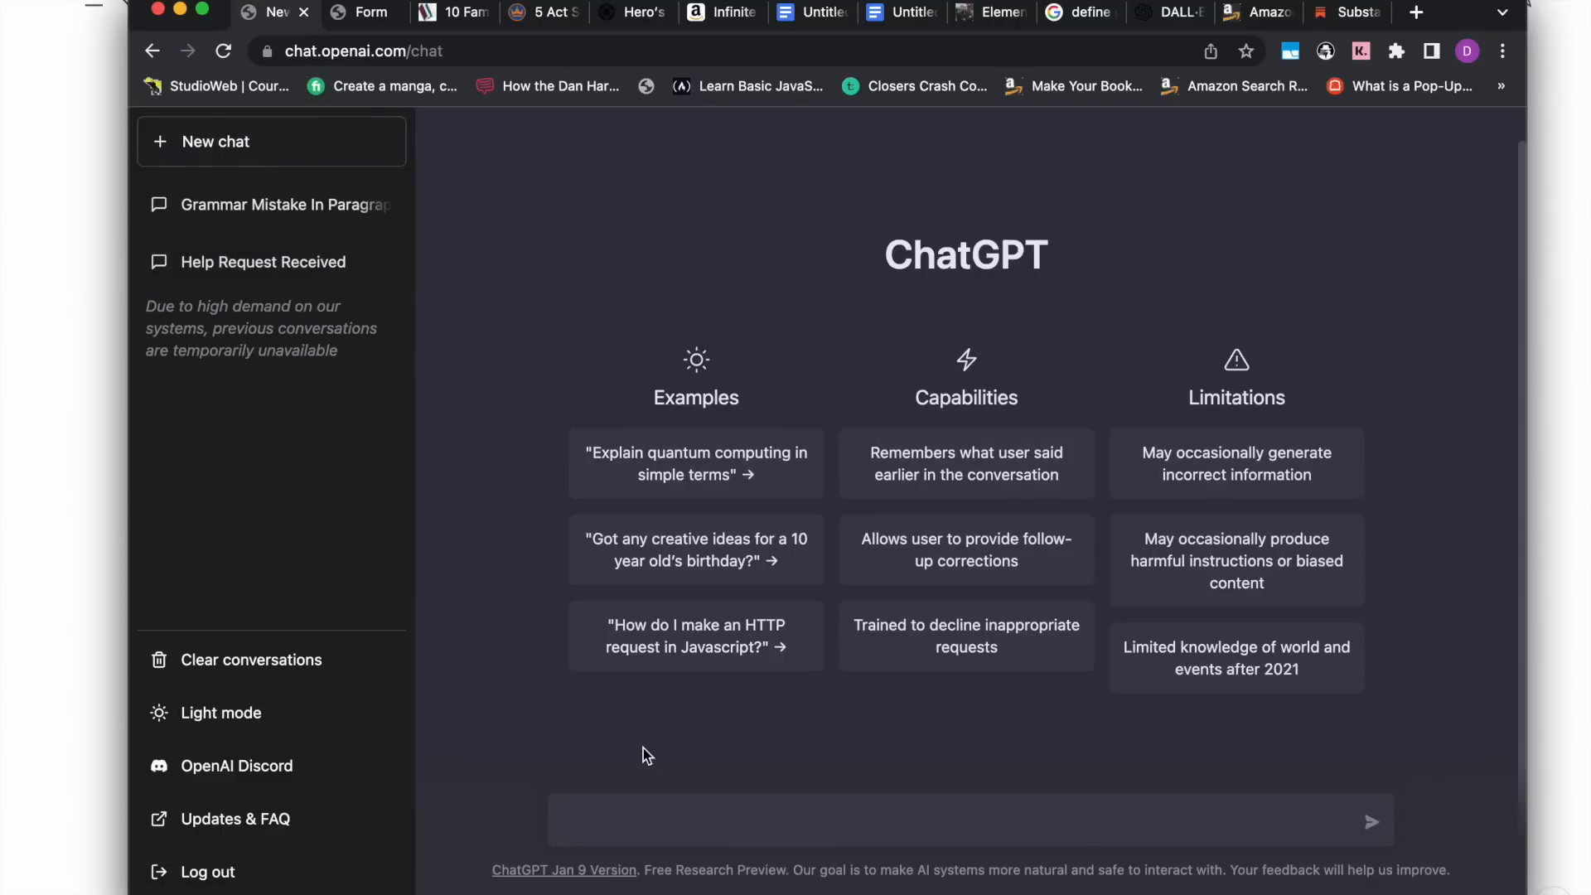
{"action": "key", "text": "super+v"}
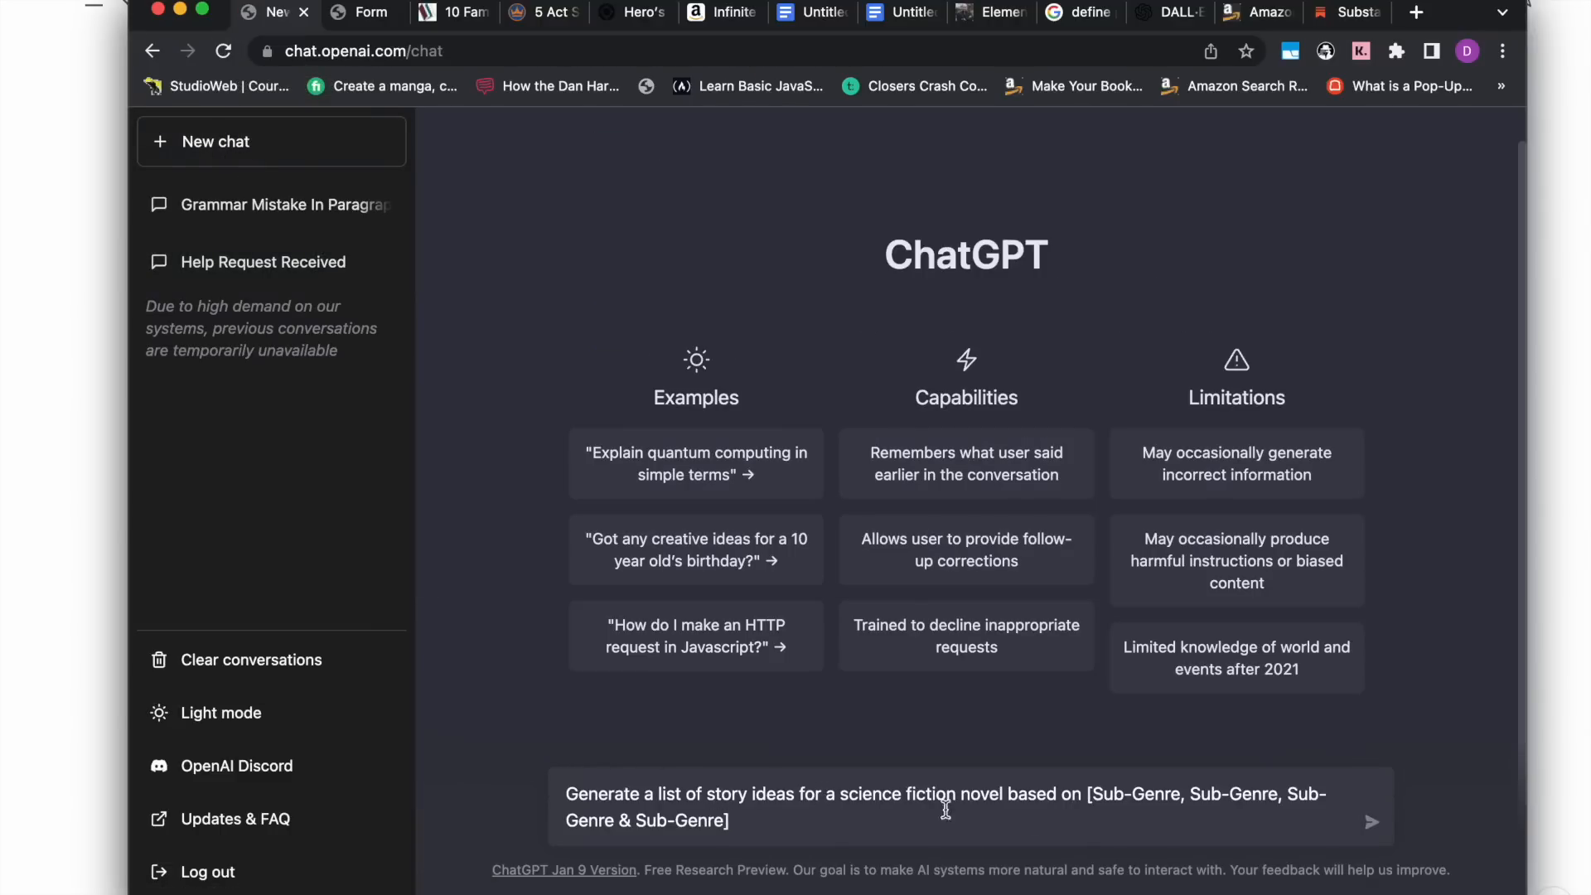
Replace the first Sub-Genre placeholder in the prompt with "Colonization".
{"action": "left_click", "coordinate": [1098, 794]}
{"action": "left_click_drag", "start_coordinate": [1098, 795], "coordinate": [1176, 788]}
{"action": "type", "text": "Coloniza"}
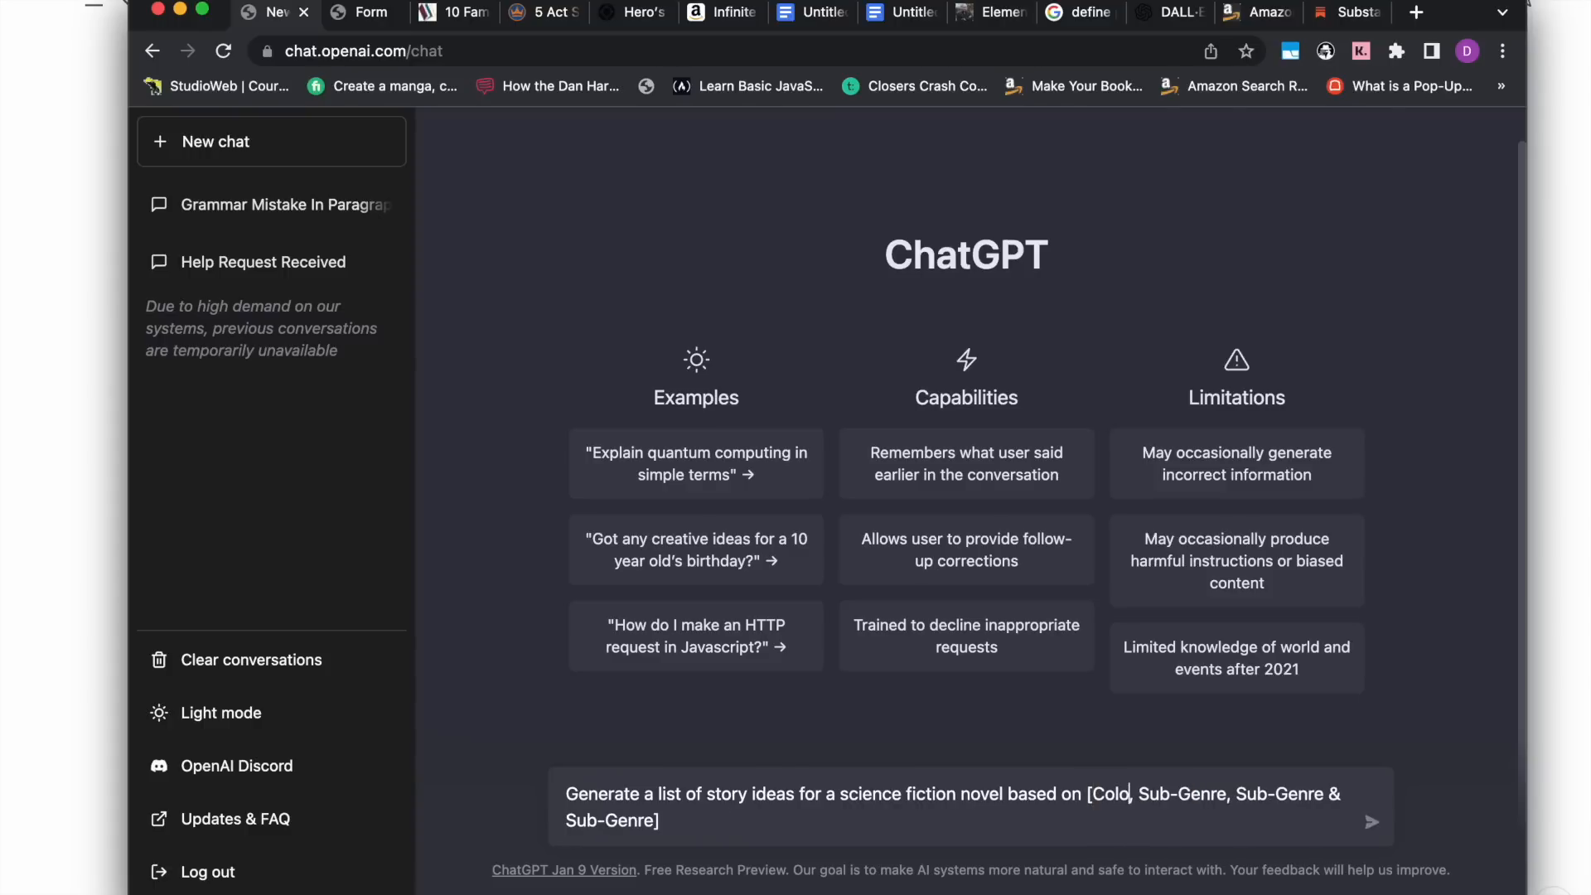
{"action": "type", "text": "tion"}
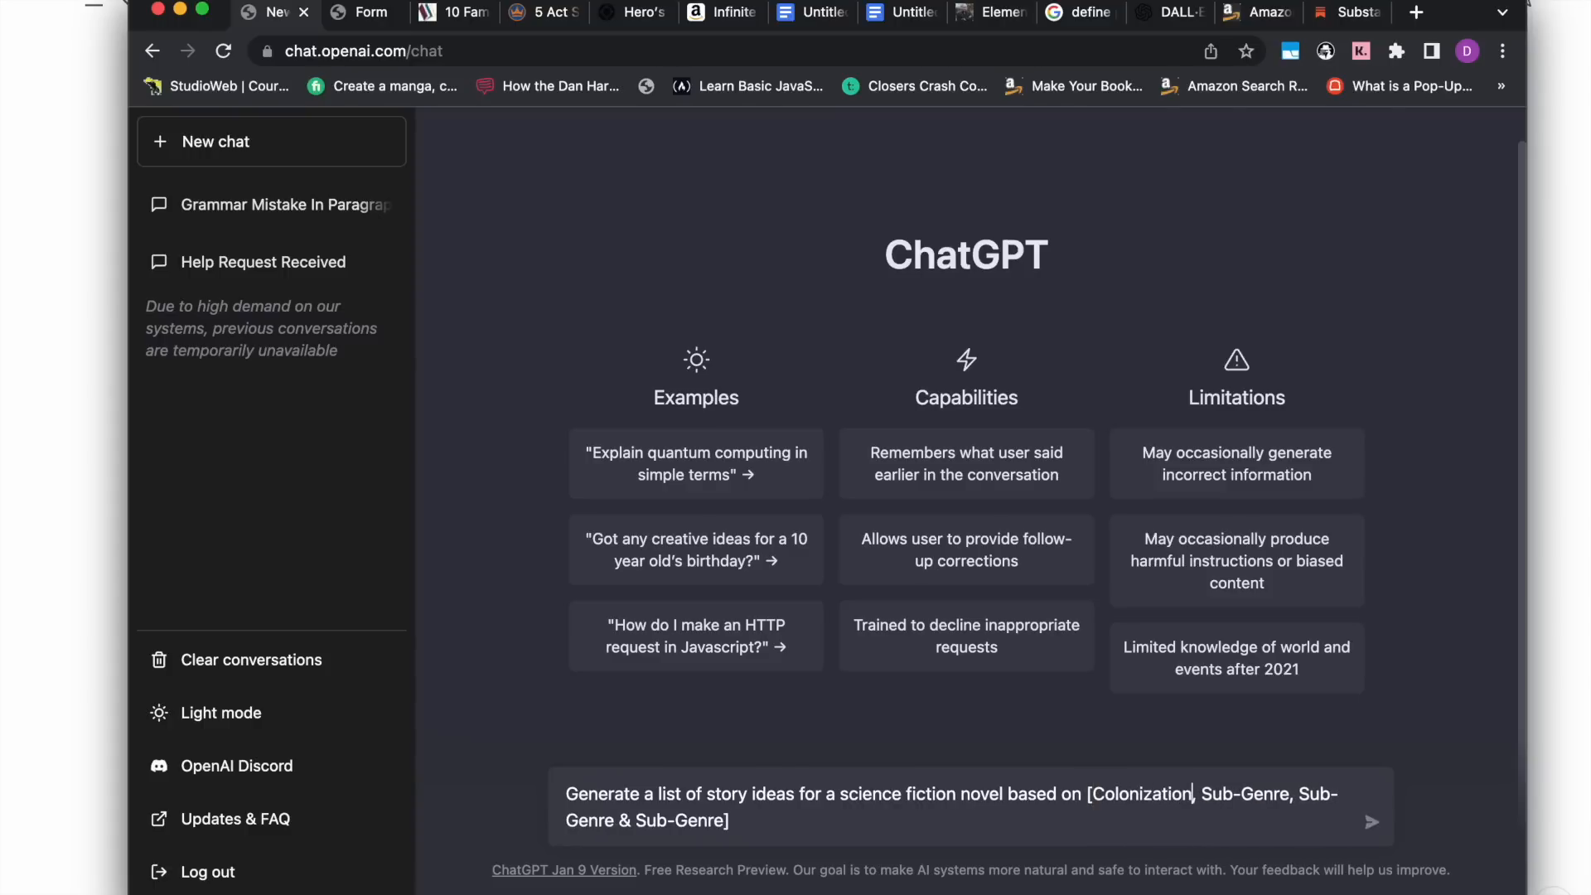
Replace the next Sub-Genre placeholder, following Colonization, with "Adventure".
{"action": "double_click", "coordinate": [1239, 793]}
{"action": "key", "text": "BackSpace"}
{"action": "key", "text": "BackSpace"}
{"action": "key", "text": "BackSpace"}
{"action": "key", "text": "BackSpace"}
{"action": "key", "text": "BackSpace"}
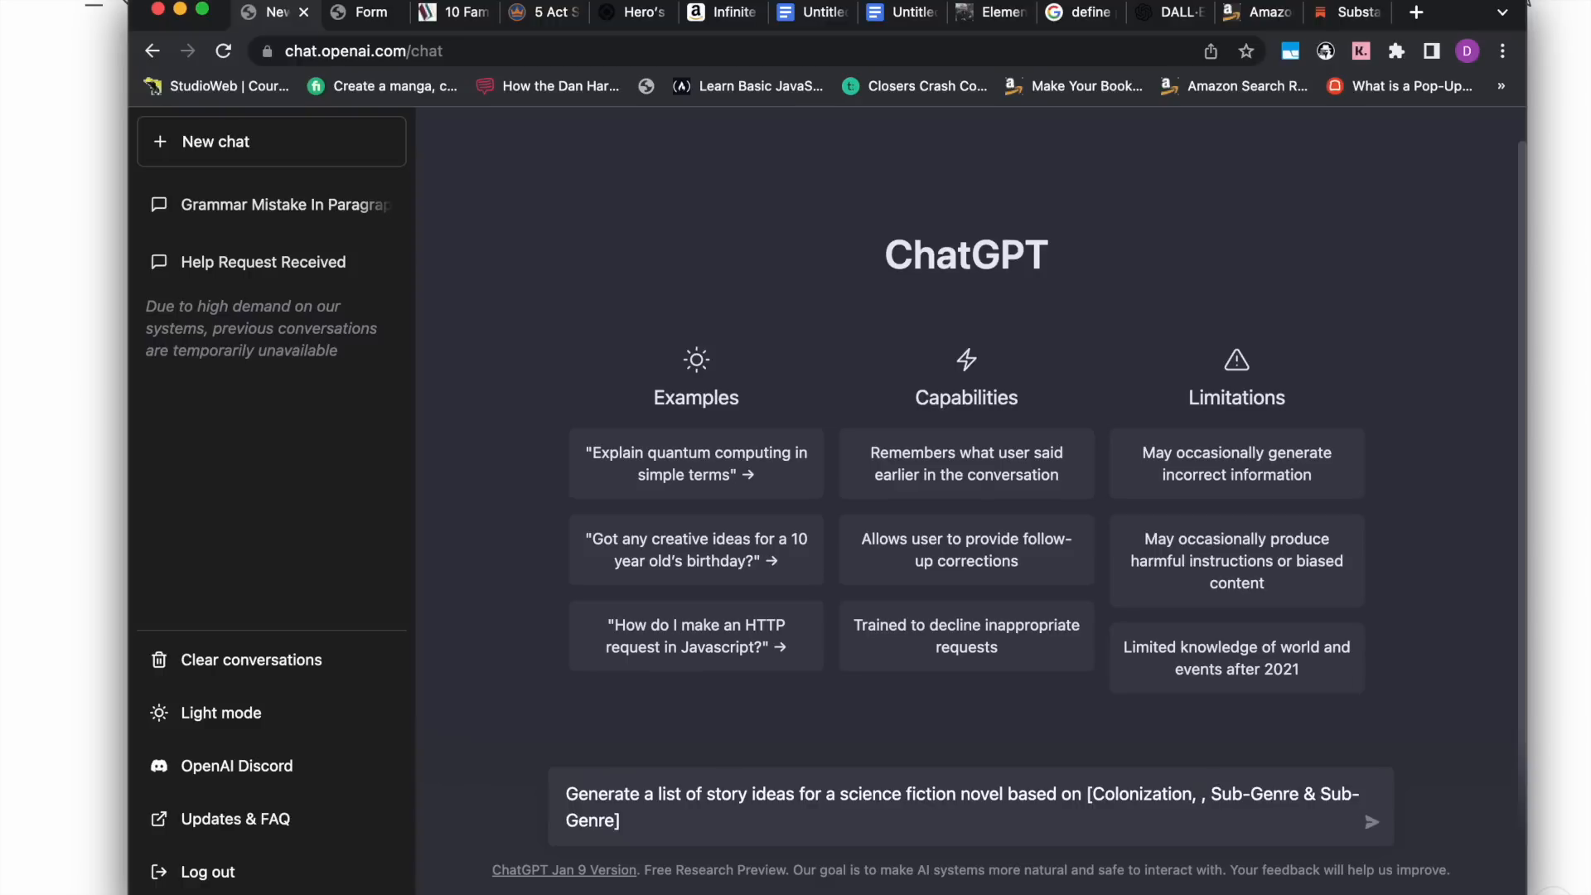
{"action": "type", "text": "Adventure"}
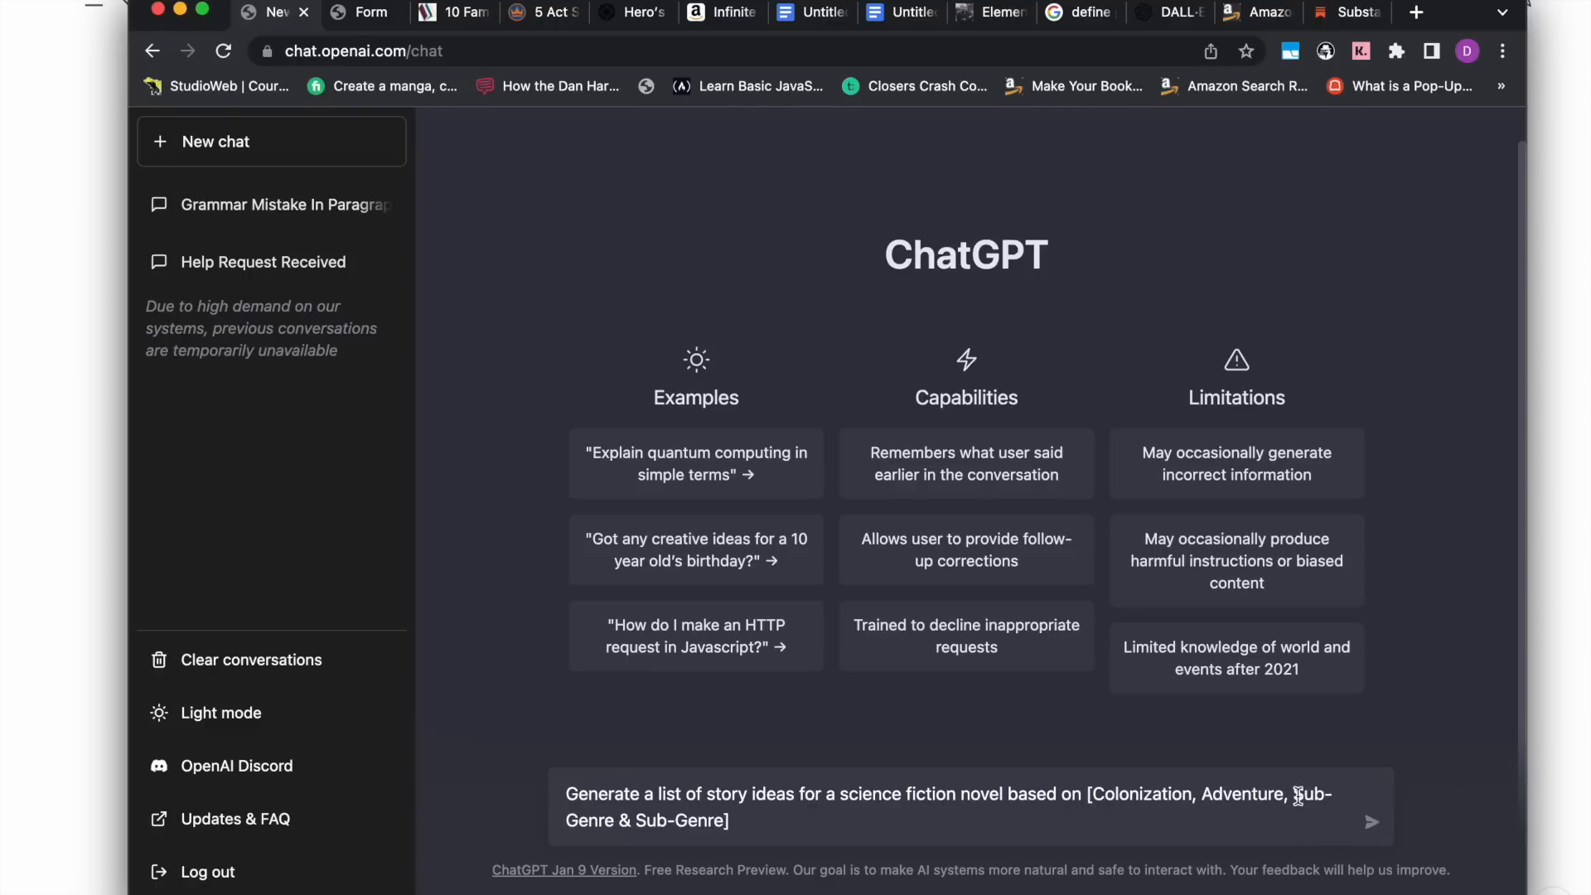
Replace the Sub-Genre placeholder before the ampersand with "Alien Invasion".
{"action": "left_click_drag", "start_coordinate": [1292, 794], "coordinate": [617, 820]}
{"action": "type", "text": "Alien"}
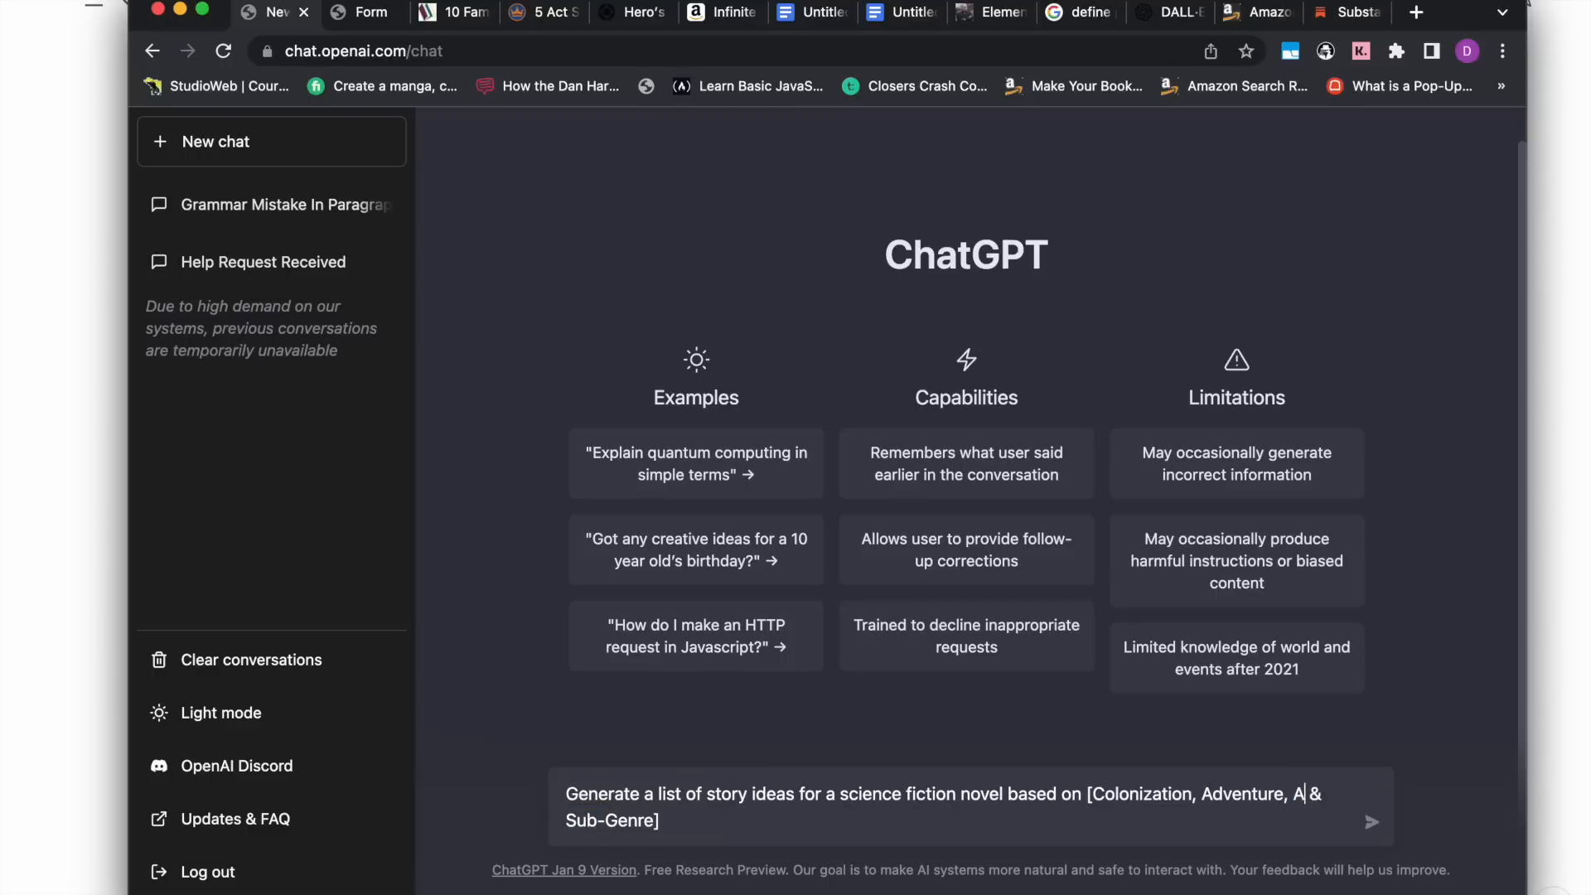
{"action": "type", "text": " Invasion"}
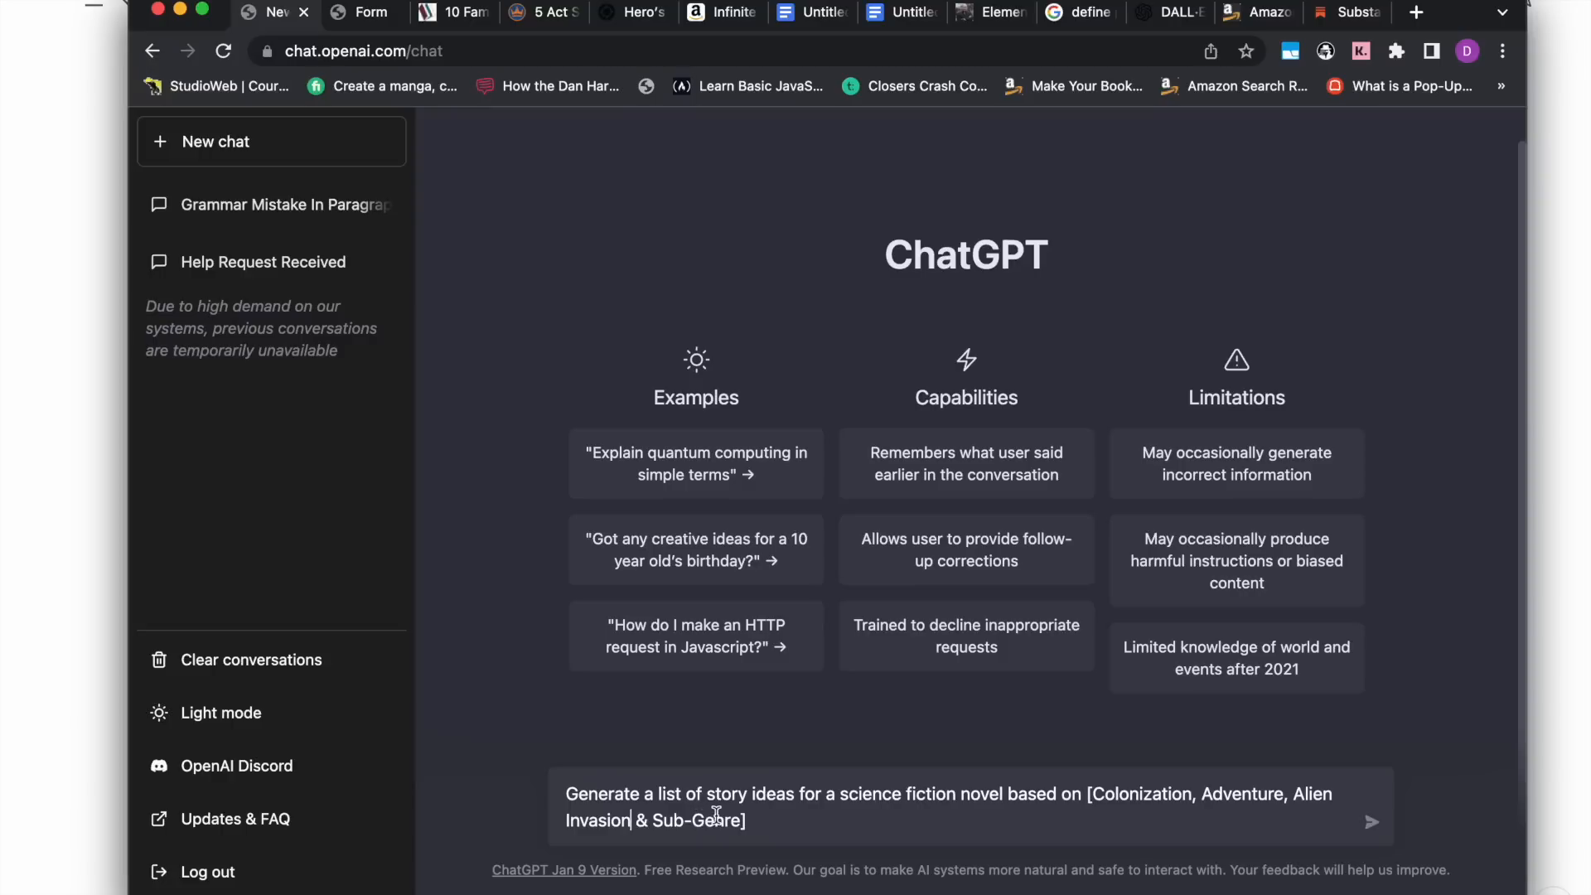
Select the final Sub-Genre placeholder, then switch to the Notion Idea page and review the list of science fiction sub genres for another genre.
{"action": "left_click_drag", "start_coordinate": [748, 820], "coordinate": [652, 816]}
{"action": "left_click", "coordinate": [96, 729]}
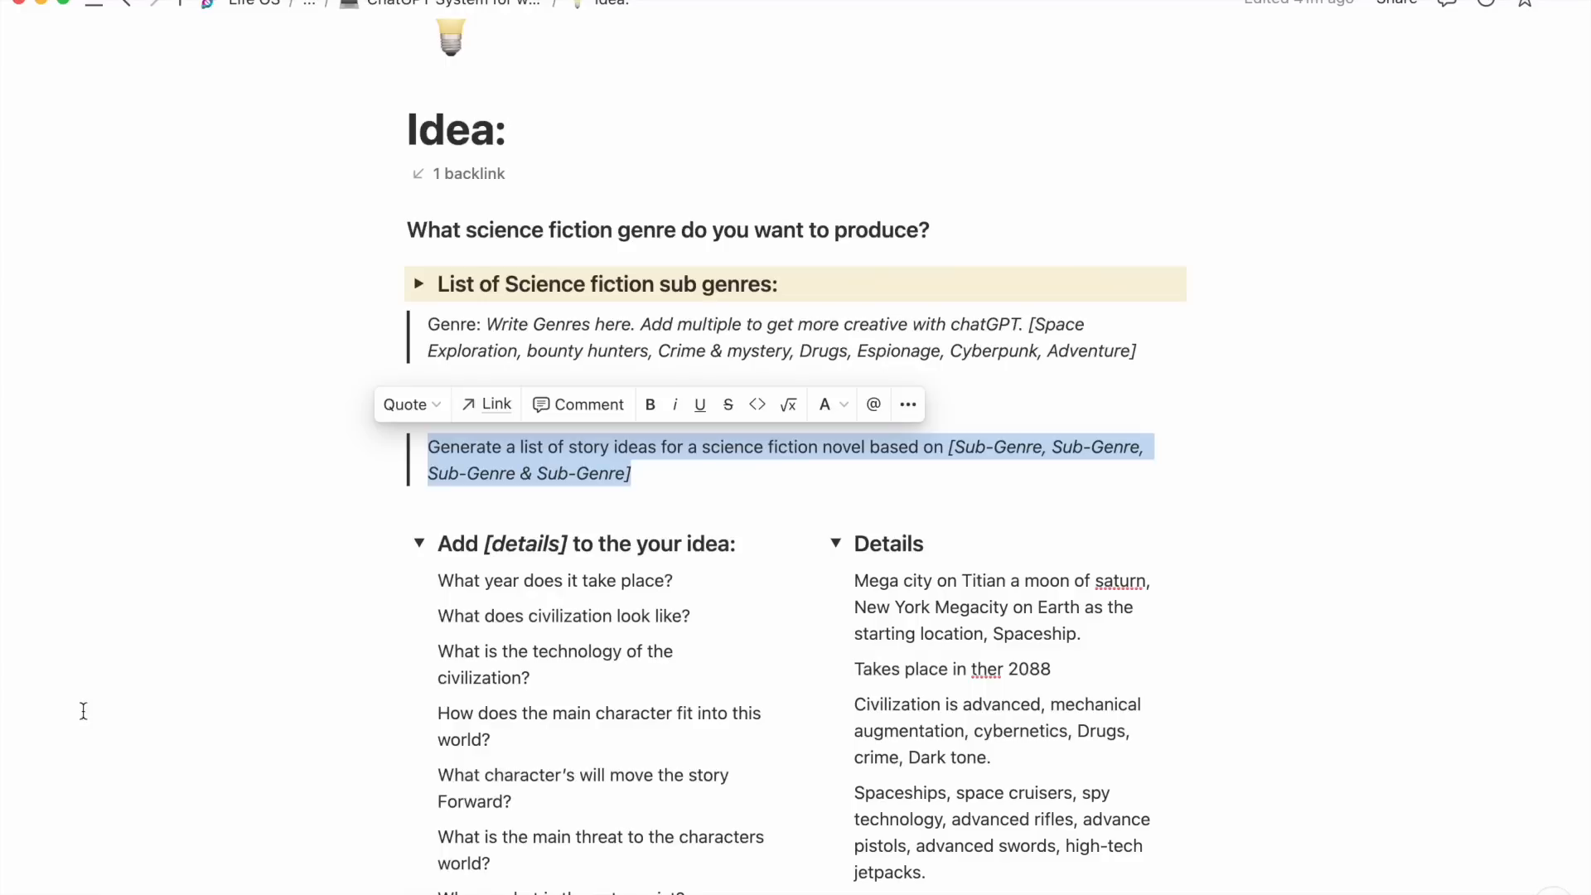
{"action": "key", "text": "Left"}
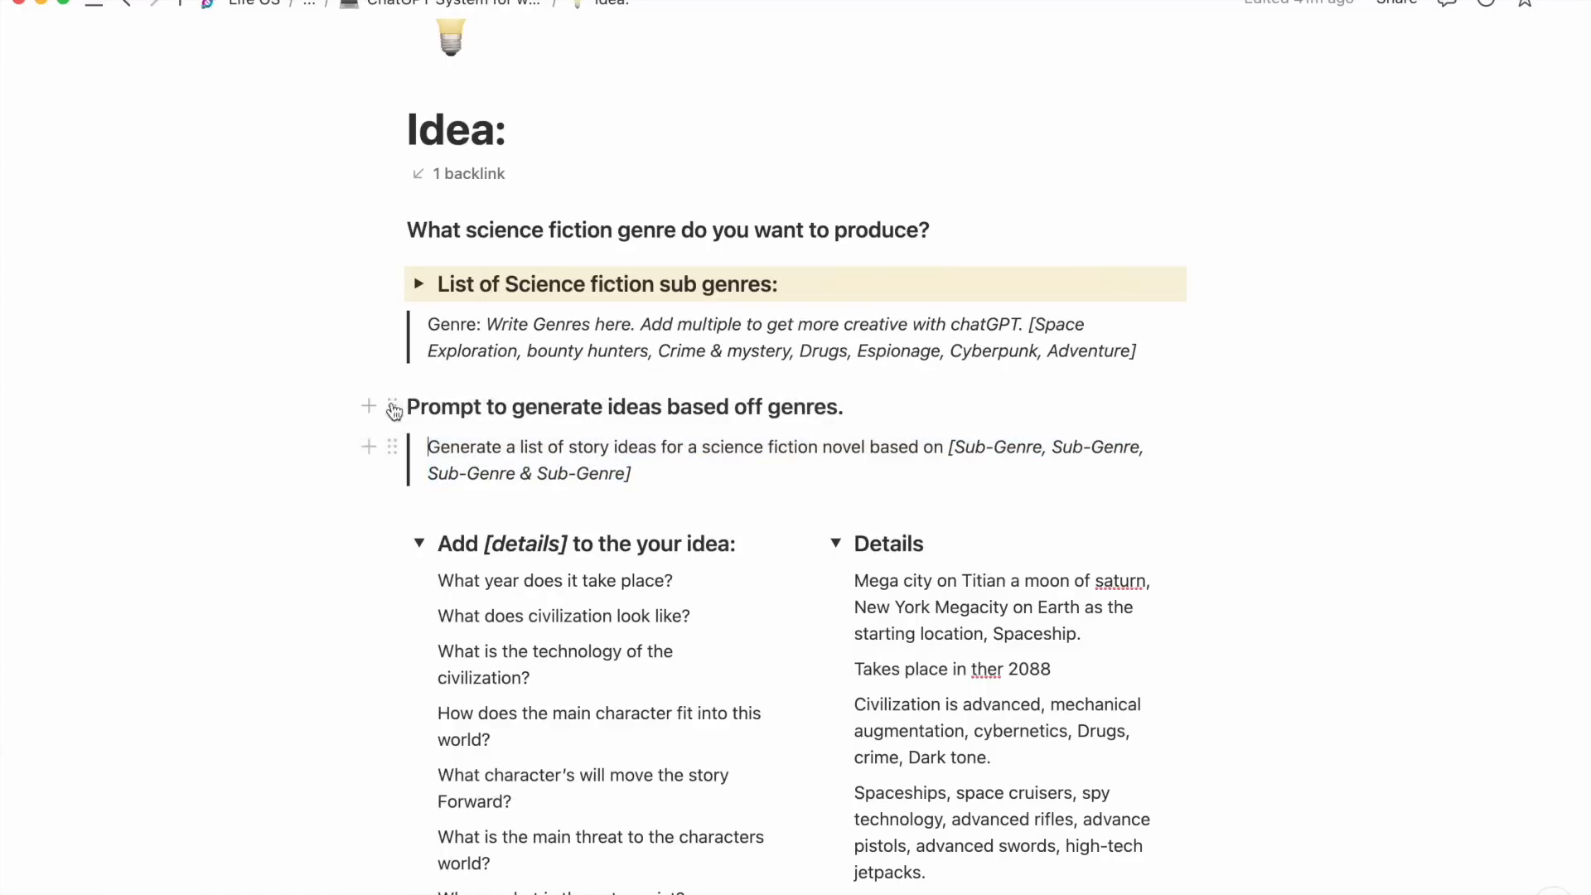
{"action": "left_click", "coordinate": [419, 284]}
{"action": "scroll", "coordinate": [440, 404], "scroll_direction": "down", "scroll_amount": 3}
{"action": "scroll", "coordinate": [440, 403], "scroll_direction": "down", "scroll_amount": 8}
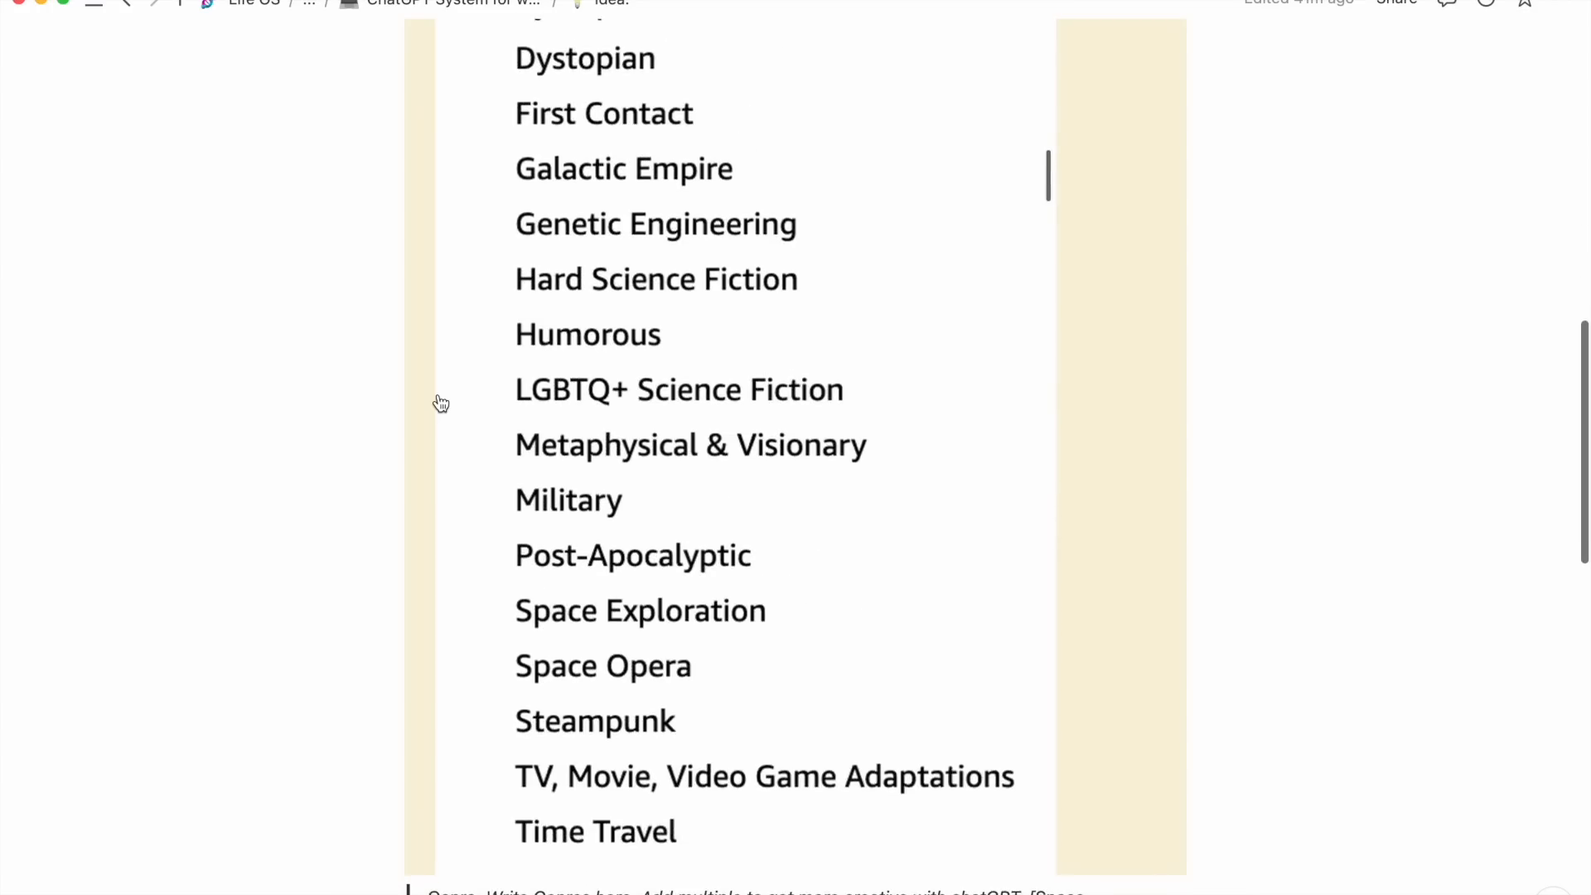
{"action": "scroll", "coordinate": [440, 403], "scroll_direction": "up", "scroll_amount": 2}
{"action": "scroll", "coordinate": [440, 403], "scroll_direction": "up", "scroll_amount": 2}
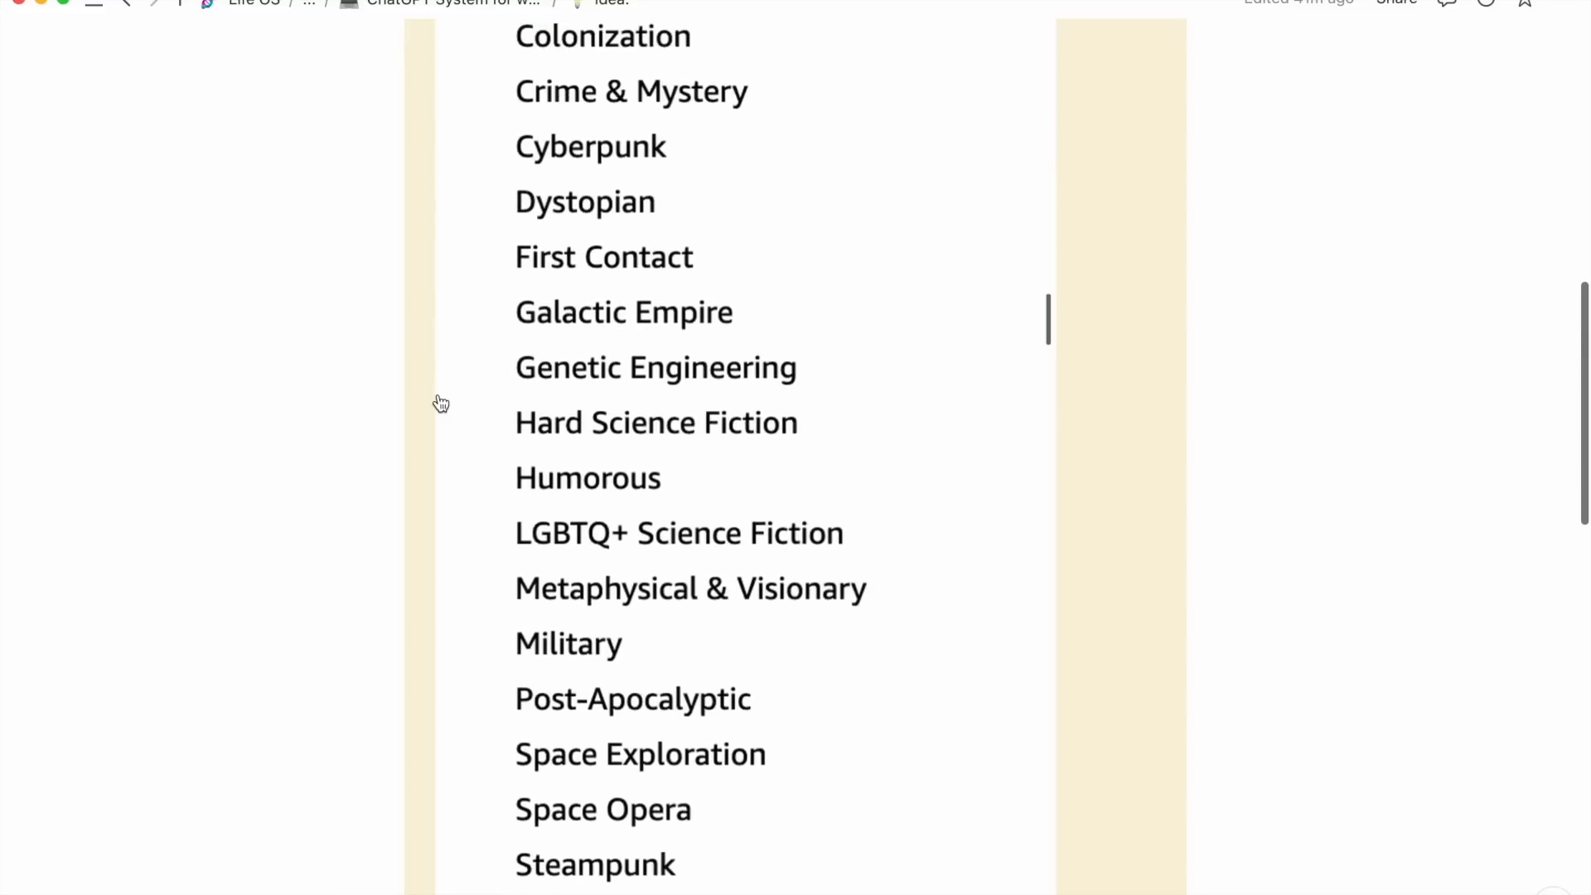
{"action": "scroll", "coordinate": [440, 404], "scroll_direction": "up", "scroll_amount": 4}
{"action": "scroll", "coordinate": [440, 403], "scroll_direction": "up", "scroll_amount": 2}
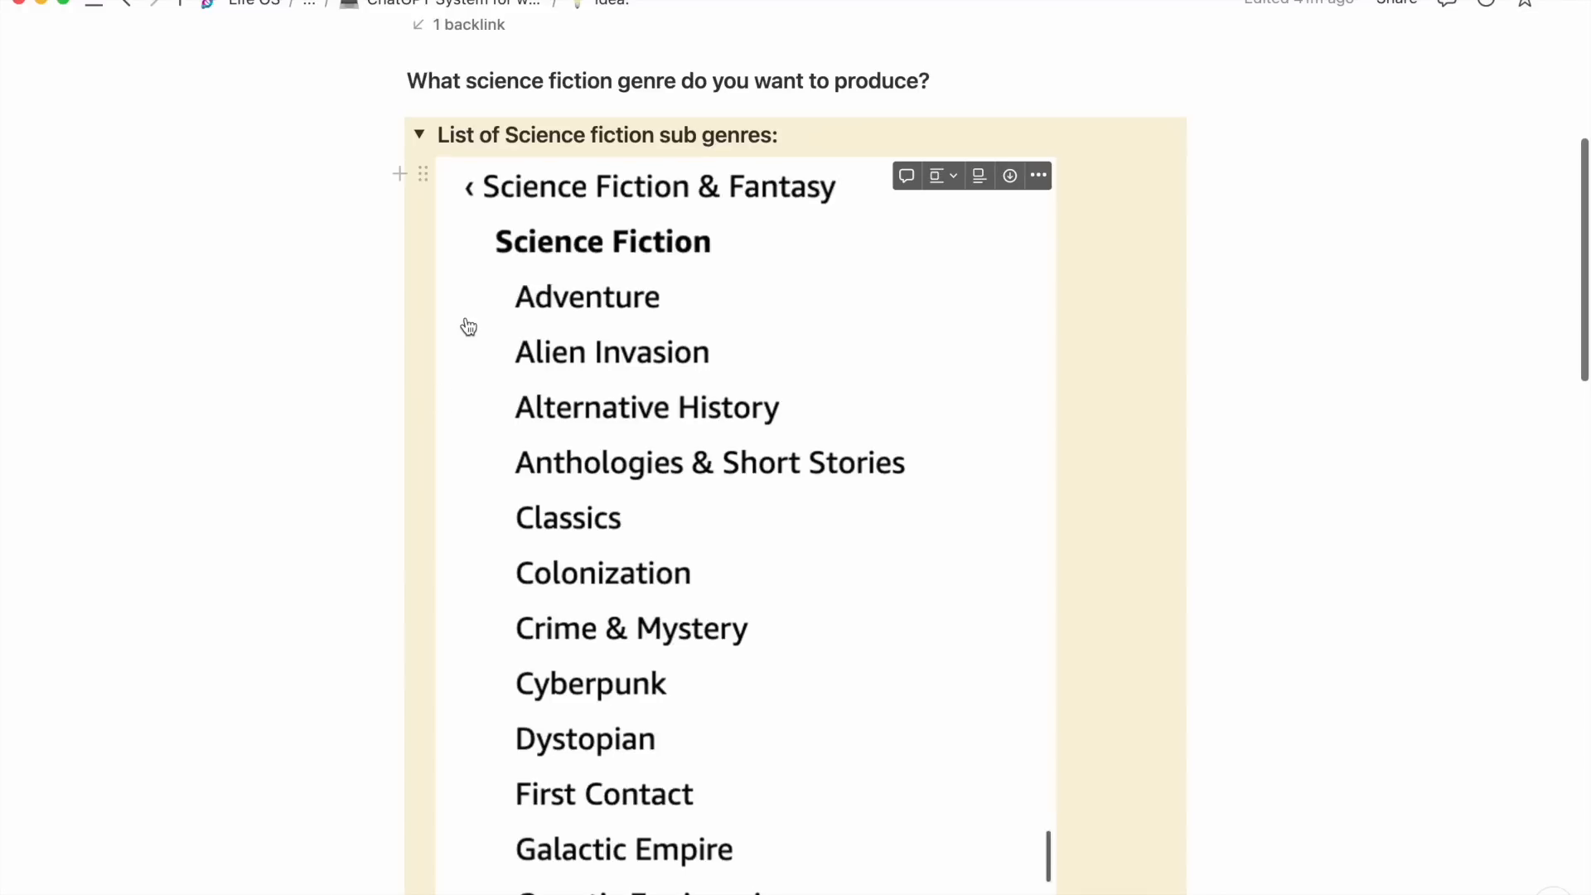
{"action": "left_click", "coordinate": [419, 133]}
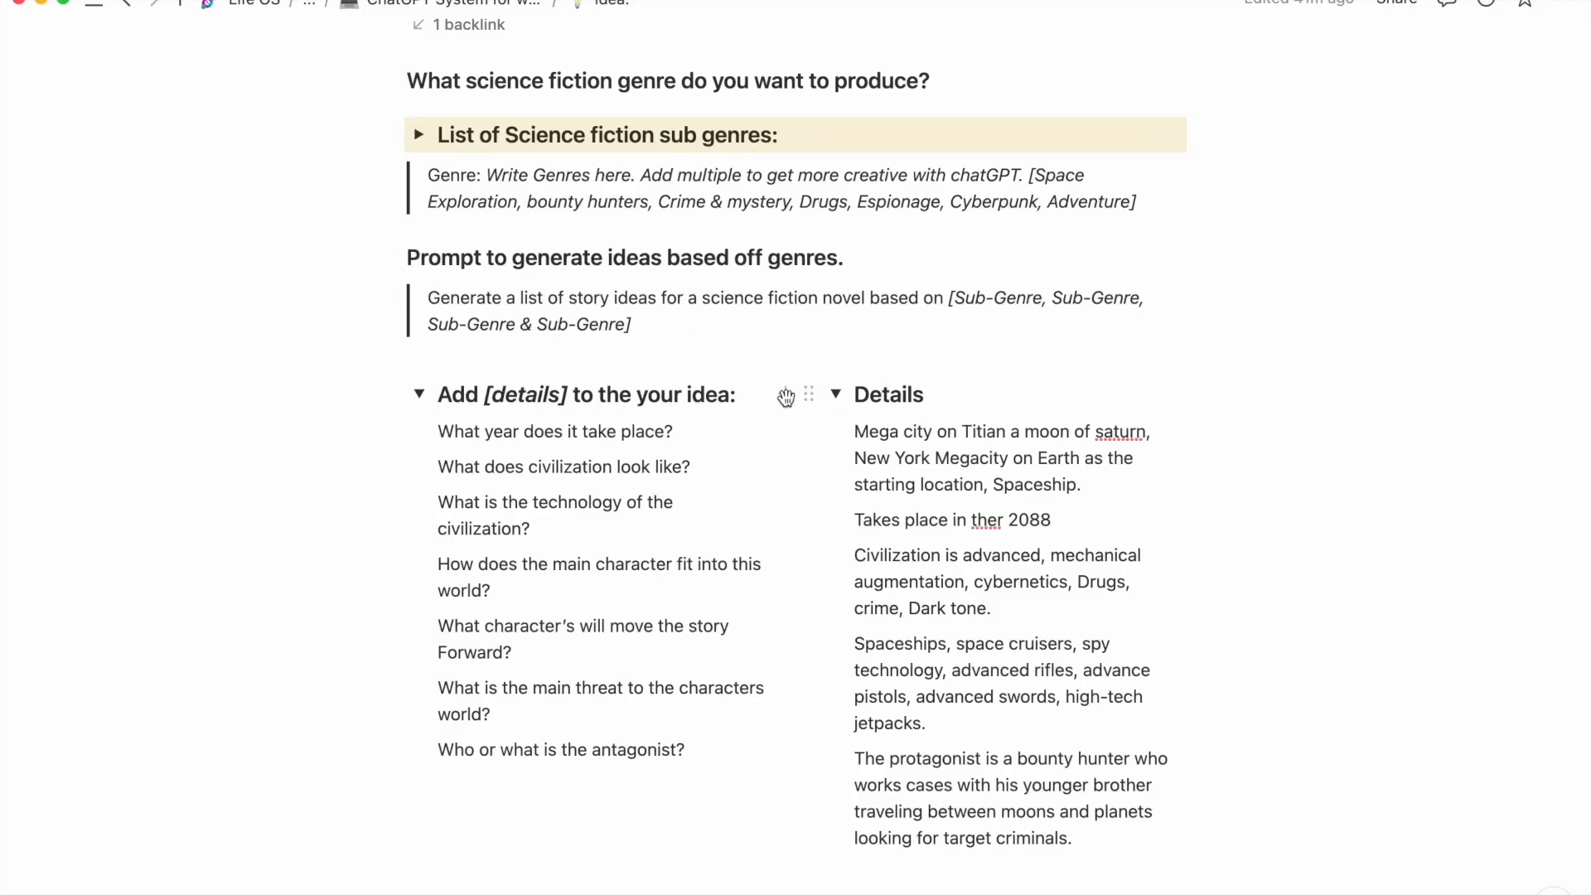
Switch back to ChatGPT and replace the selected placeholder and closing bracket with "Military.", correcting its spelling.
{"action": "key", "text": "ctrl+Up"}
{"action": "left_click", "coordinate": [1104, 884]}
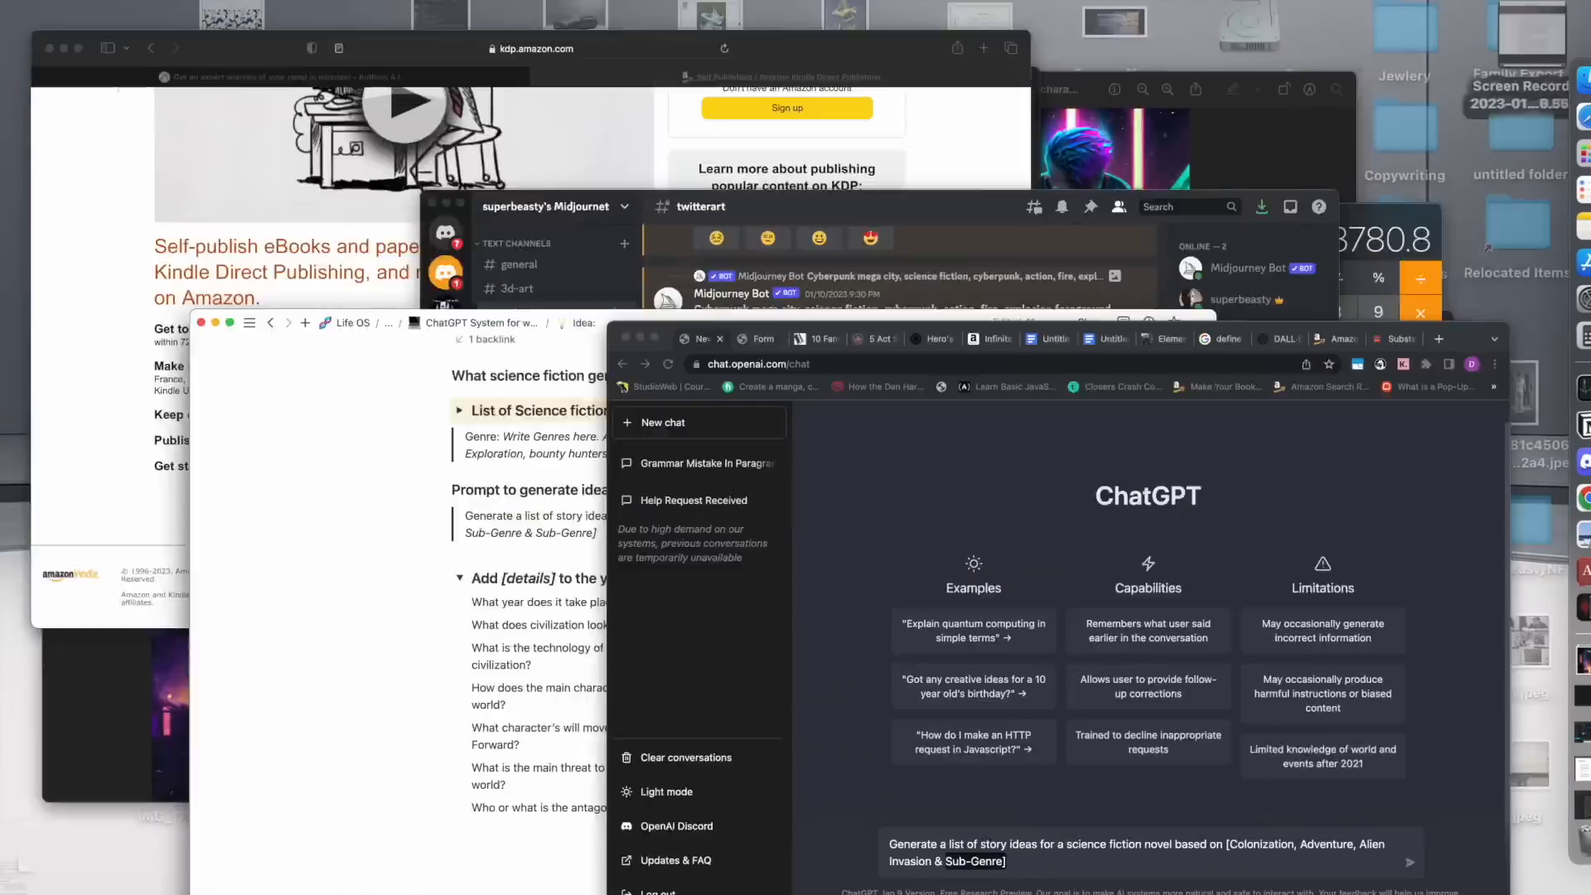
{"action": "type", "text": "Mill"}
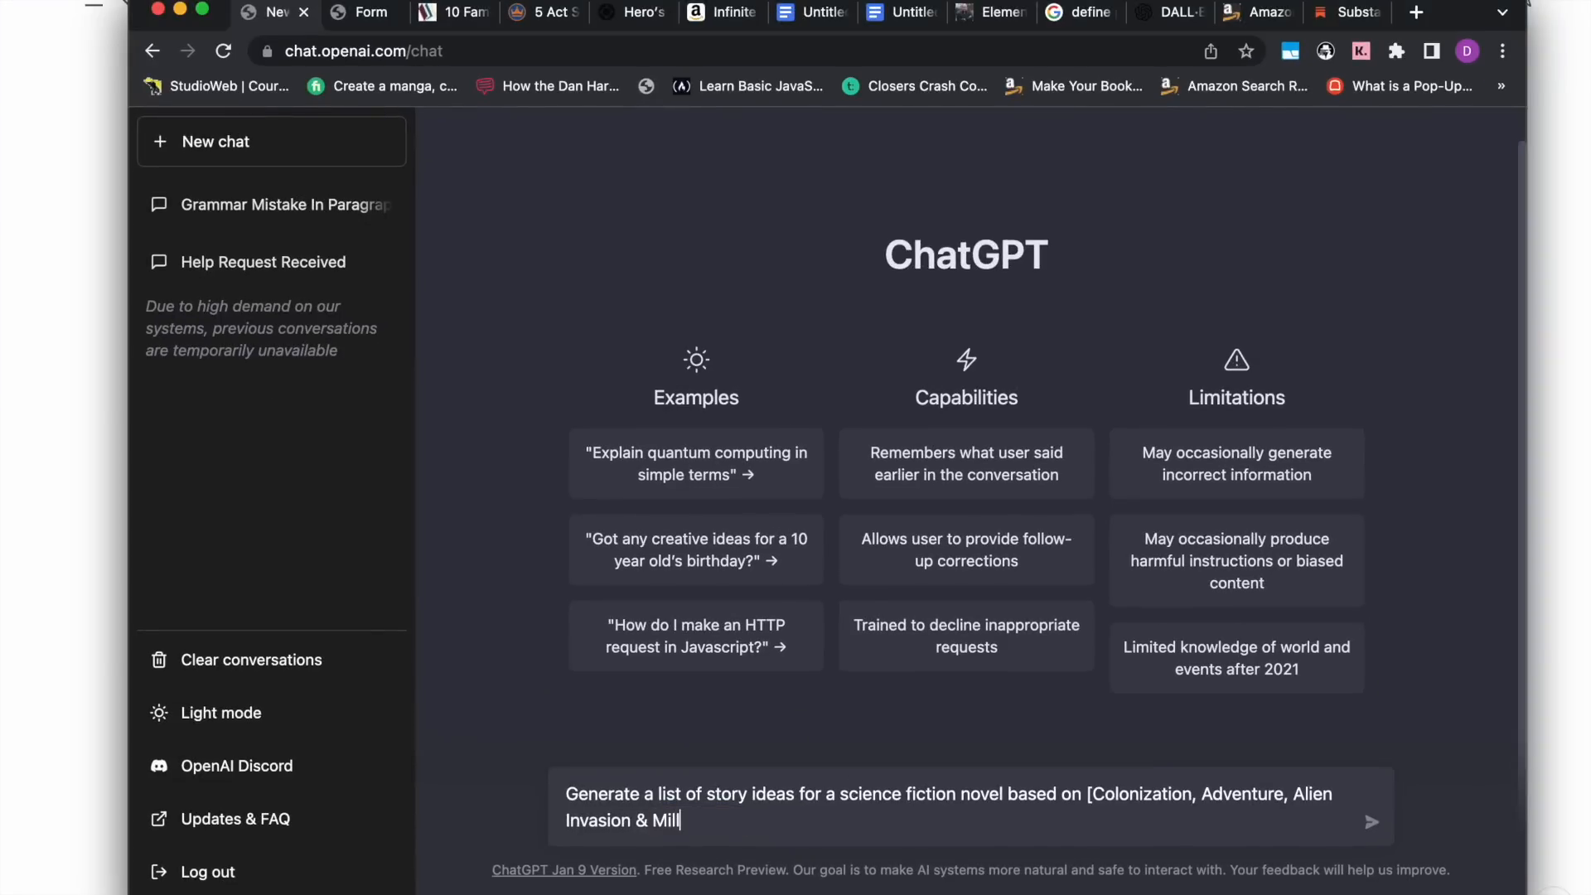
{"action": "type", "text": "itary."}
{"action": "right_click", "coordinate": [678, 817]}
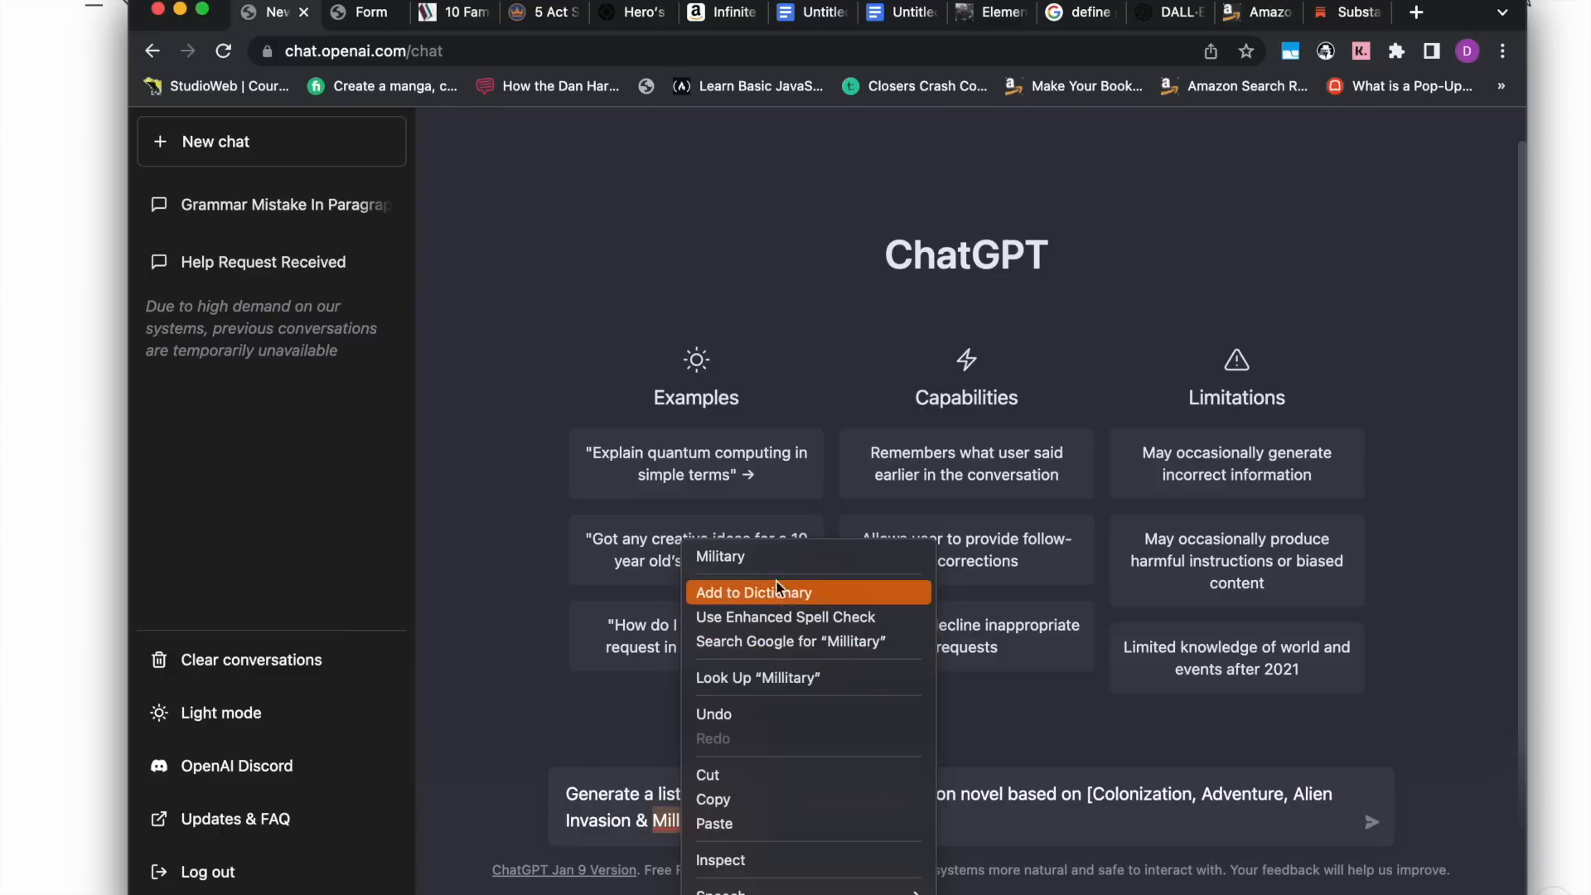
{"action": "left_click", "coordinate": [745, 556]}
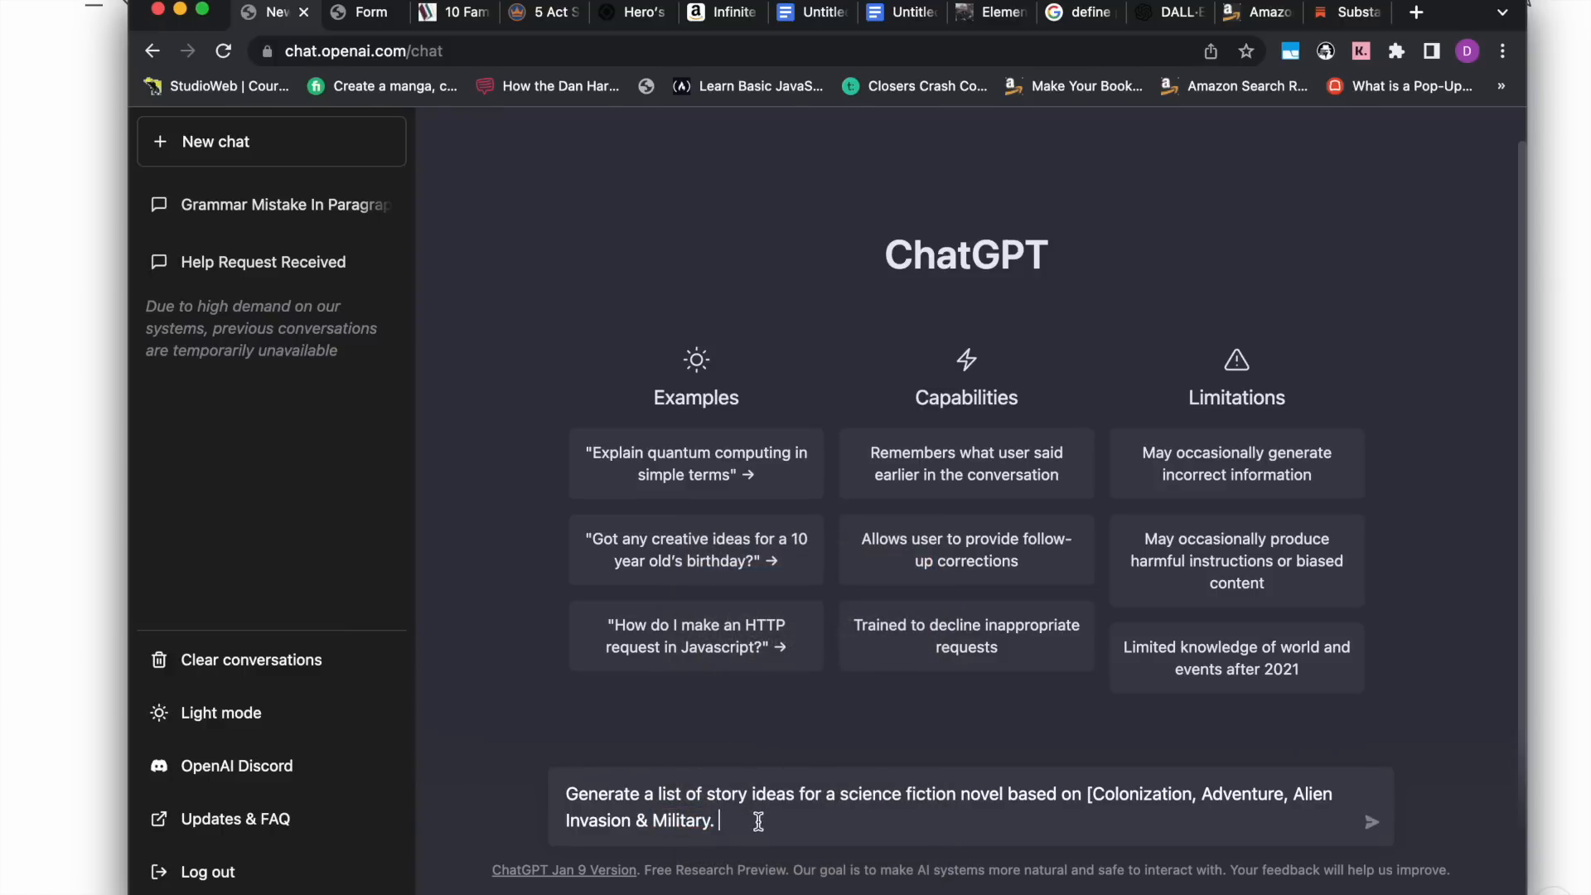
Remove the opening bracket before "Colonization" in the story ideas prompt and send it.
{"action": "left_click", "coordinate": [1093, 794]}
{"action": "key", "text": "BackSpace"}
{"action": "key", "text": "Return"}
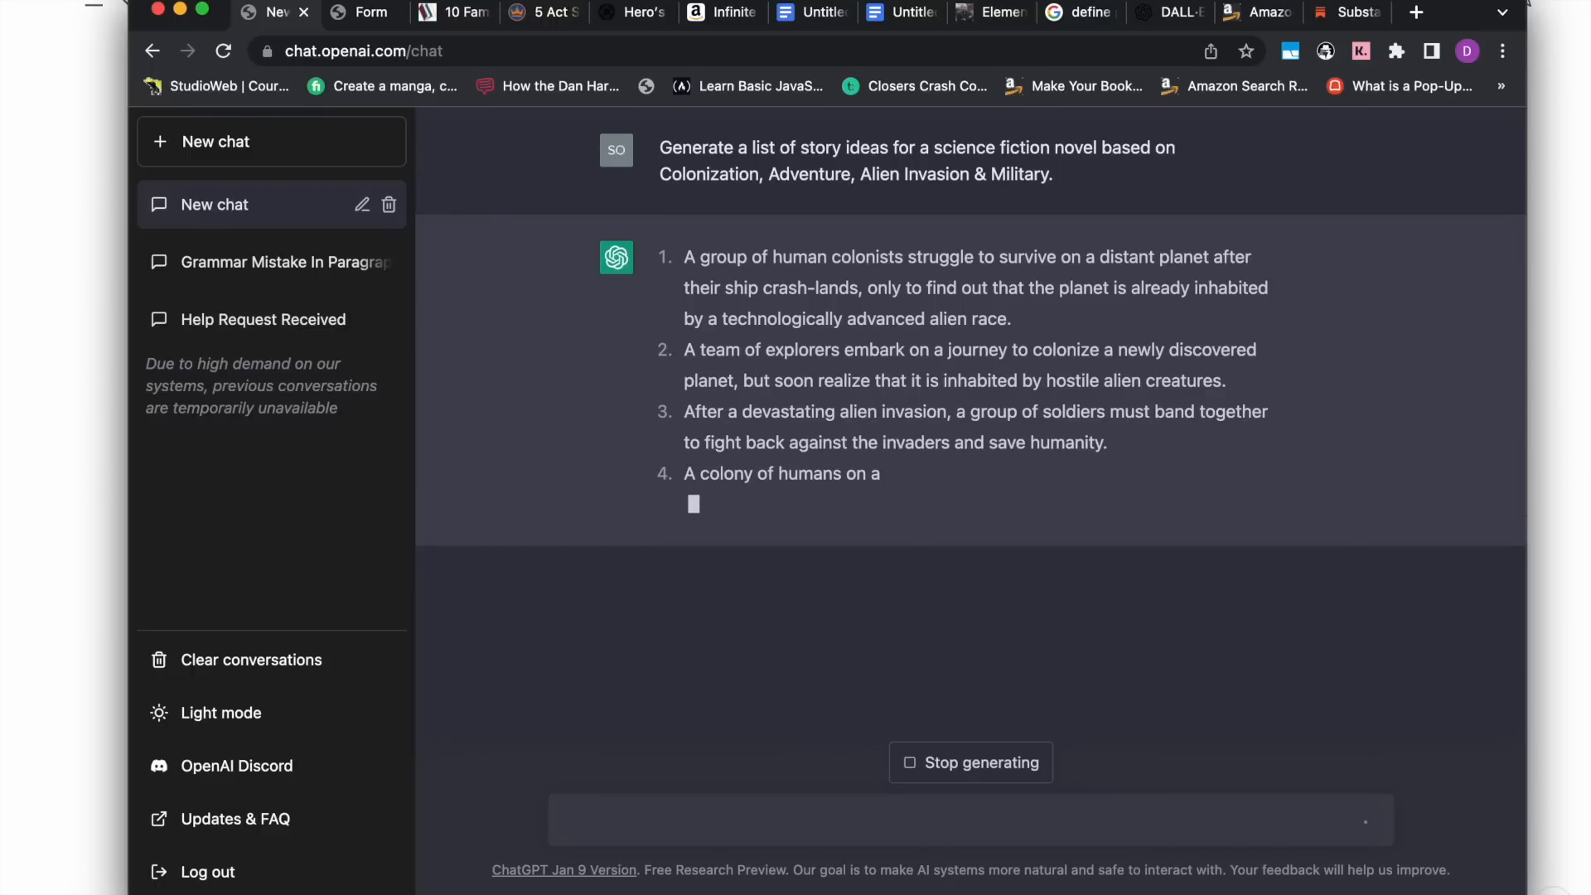
Switch to the Notion Idea page and review the idea detail questions, the example details and the ChatGPT prompts.
{"action": "left_click", "coordinate": [83, 528]}
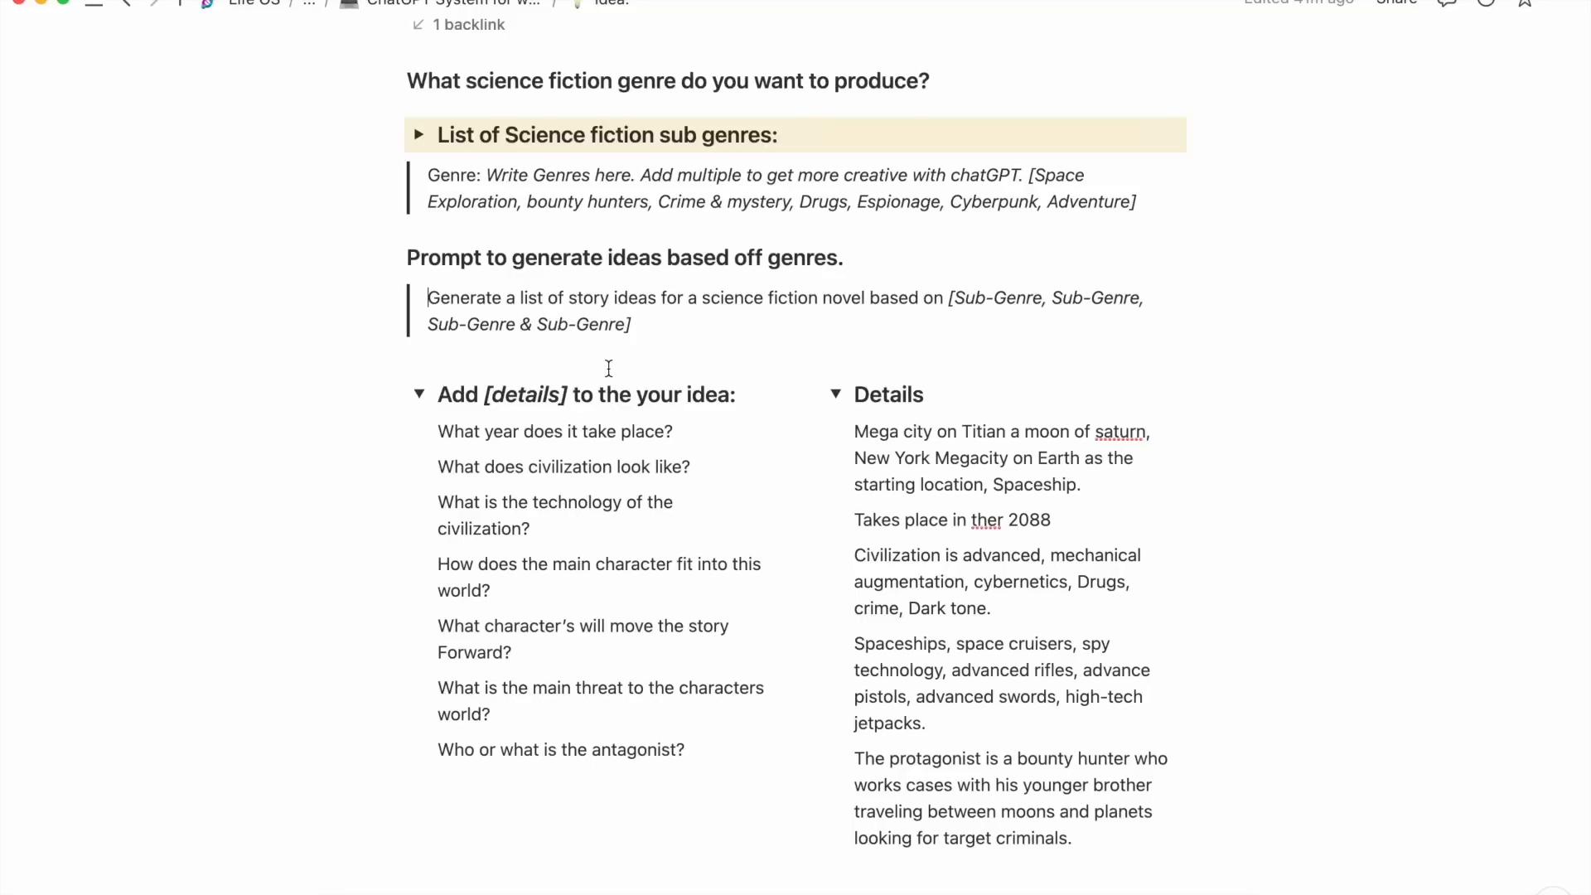
{"action": "scroll", "coordinate": [609, 368], "scroll_direction": "down", "scroll_amount": 3}
{"action": "scroll", "coordinate": [609, 368], "scroll_direction": "down", "scroll_amount": 1}
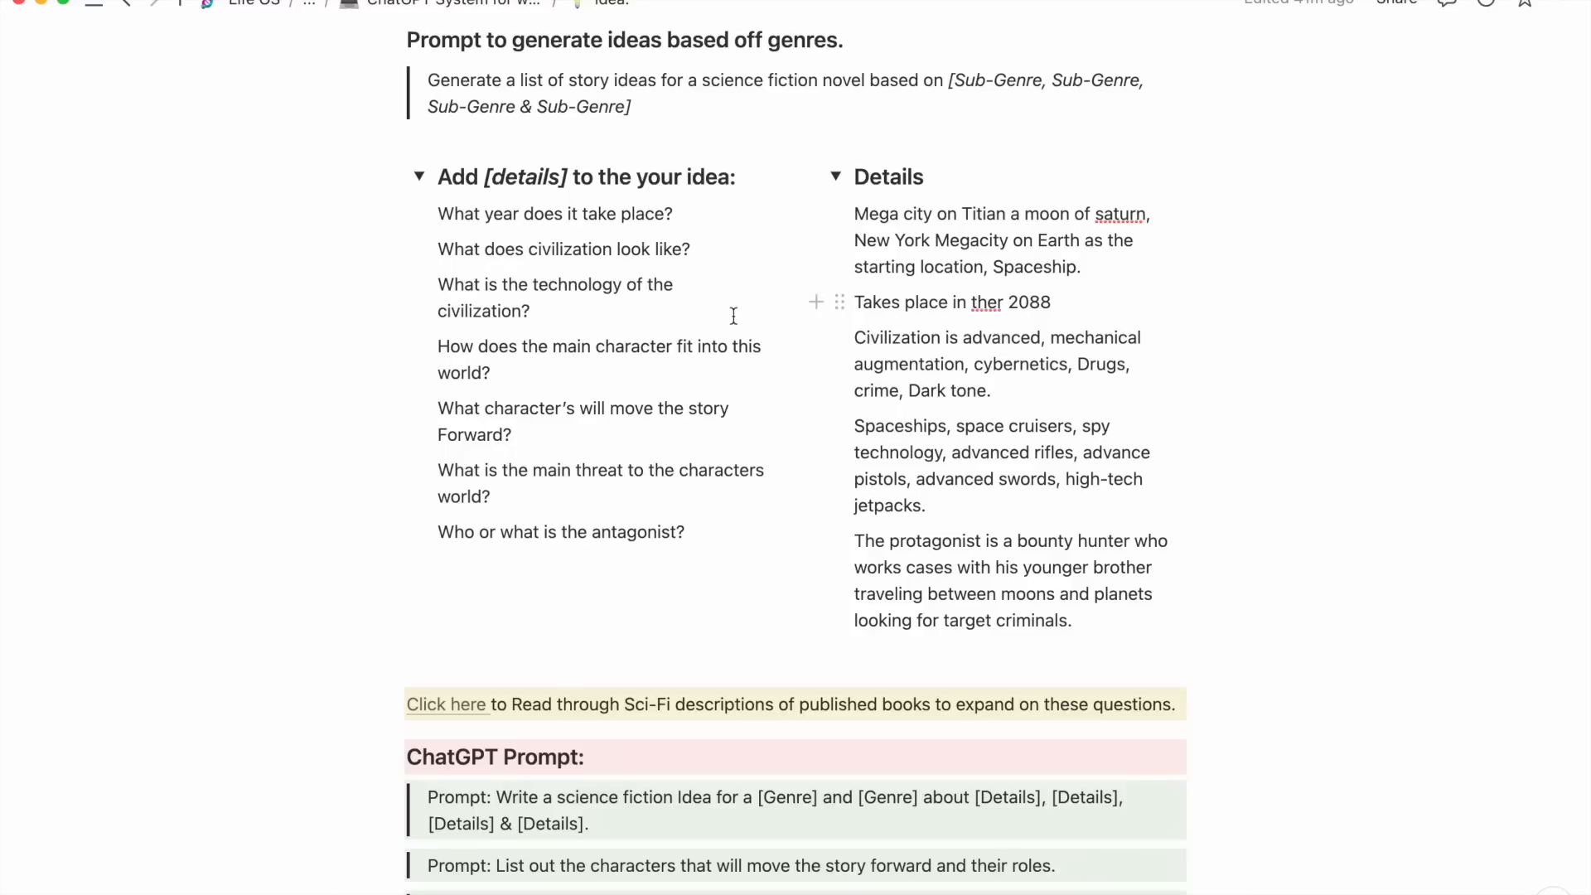
{"action": "scroll", "coordinate": [714, 425], "scroll_direction": "down", "scroll_amount": 2}
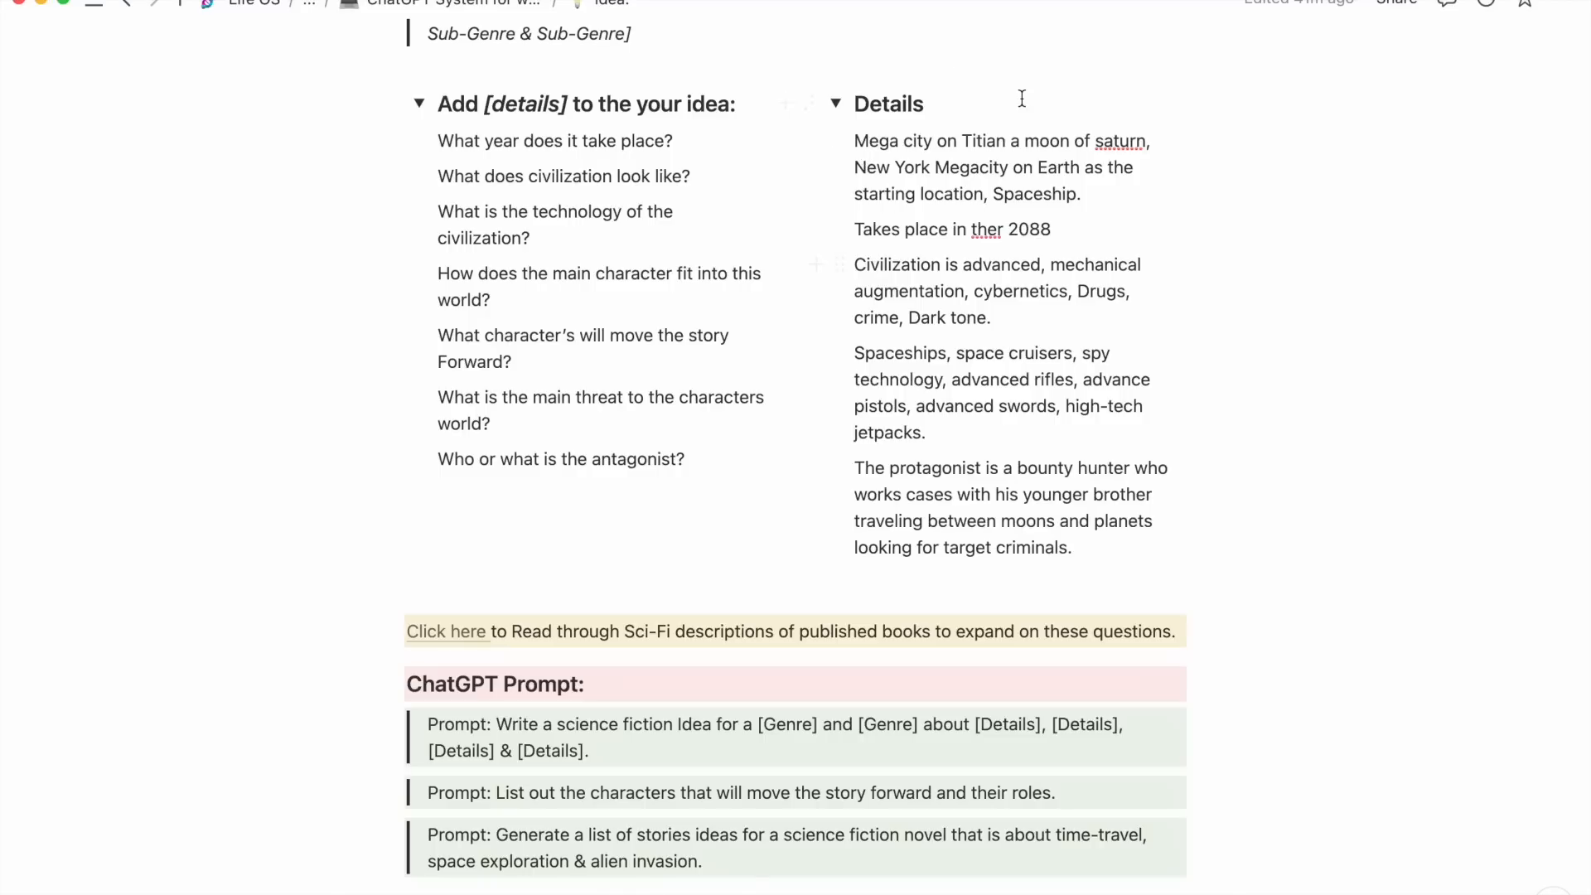
{"action": "scroll", "coordinate": [895, 260], "scroll_direction": "down", "scroll_amount": 3}
{"action": "scroll", "coordinate": [895, 259], "scroll_direction": "up", "scroll_amount": 3}
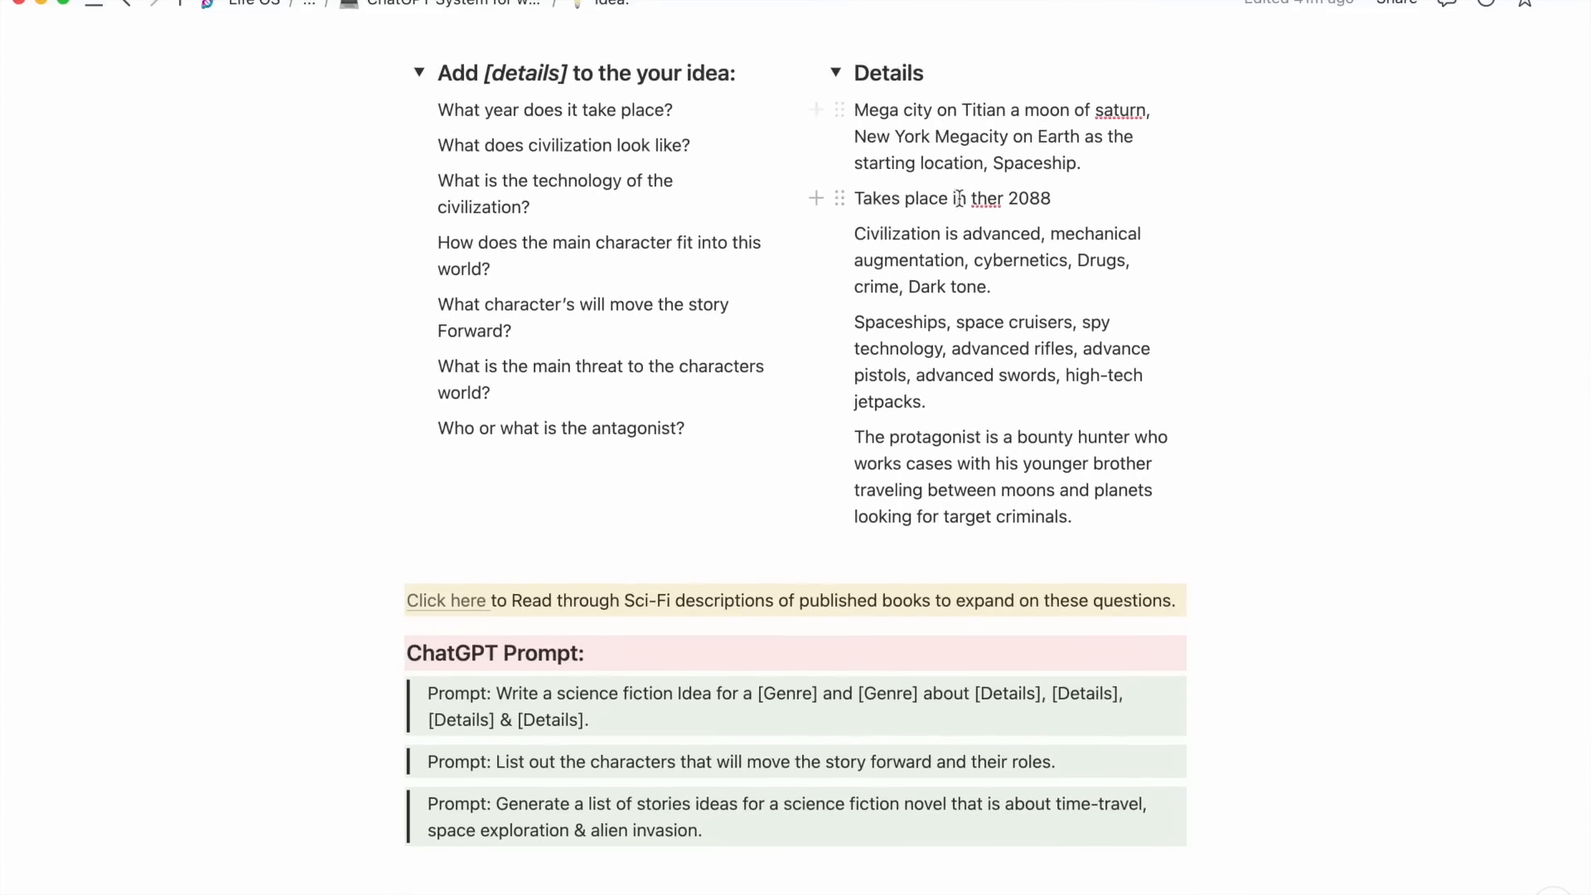
{"action": "scroll", "coordinate": [651, 447], "scroll_direction": "down", "scroll_amount": 1}
{"action": "scroll", "coordinate": [651, 446], "scroll_direction": "down", "scroll_amount": 3}
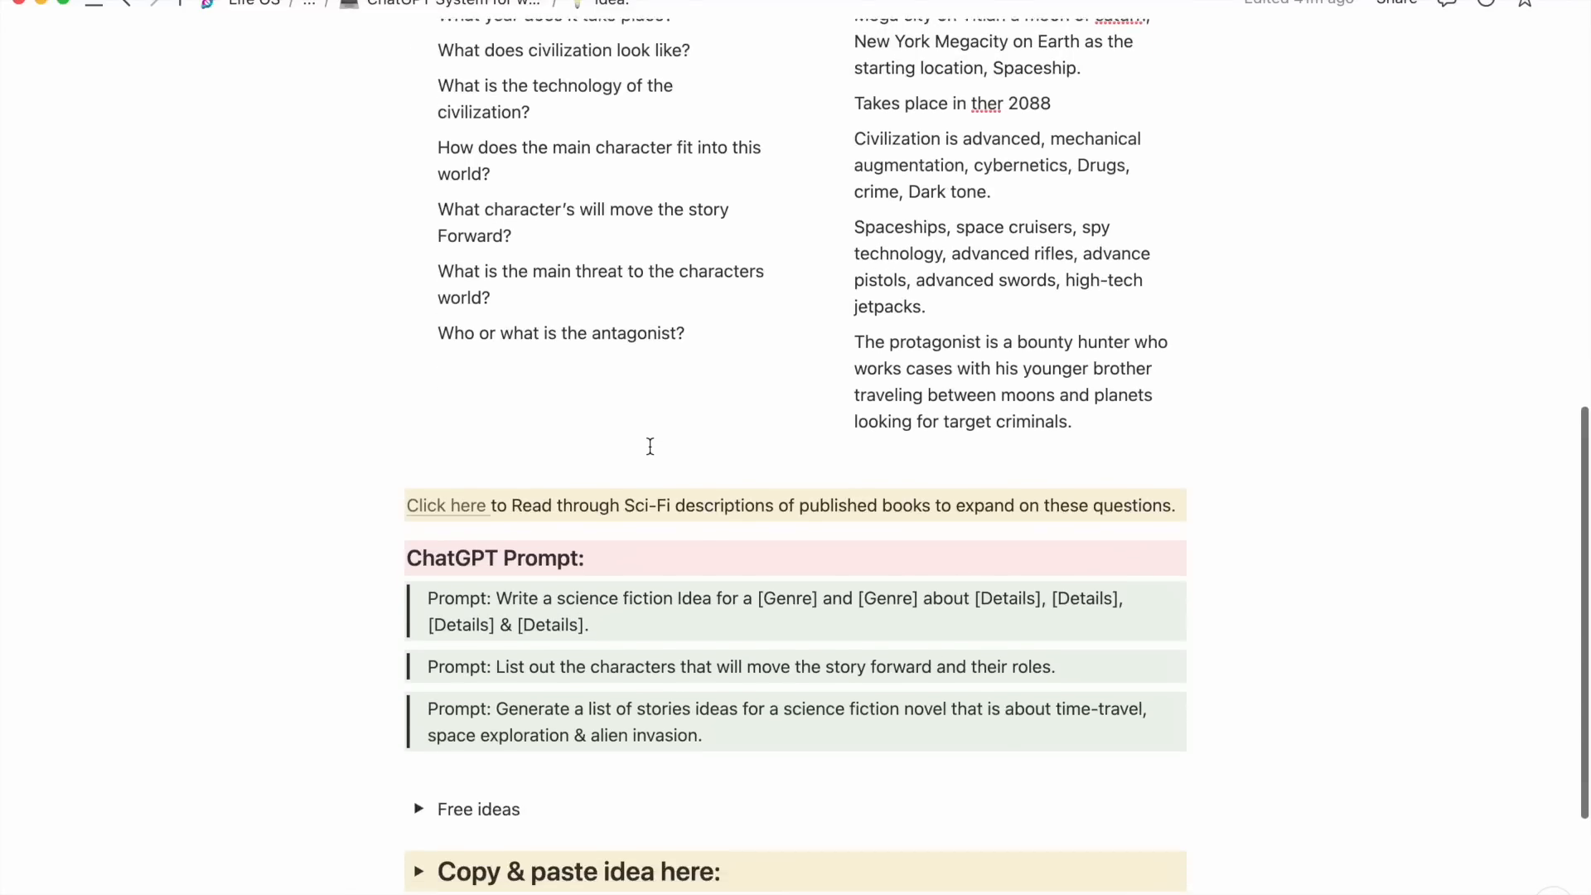
Switch back to ChatGPT and read through the generated story ideas, highlighting the seventh and tenth ones.
{"action": "key", "text": "ctrl+Up"}
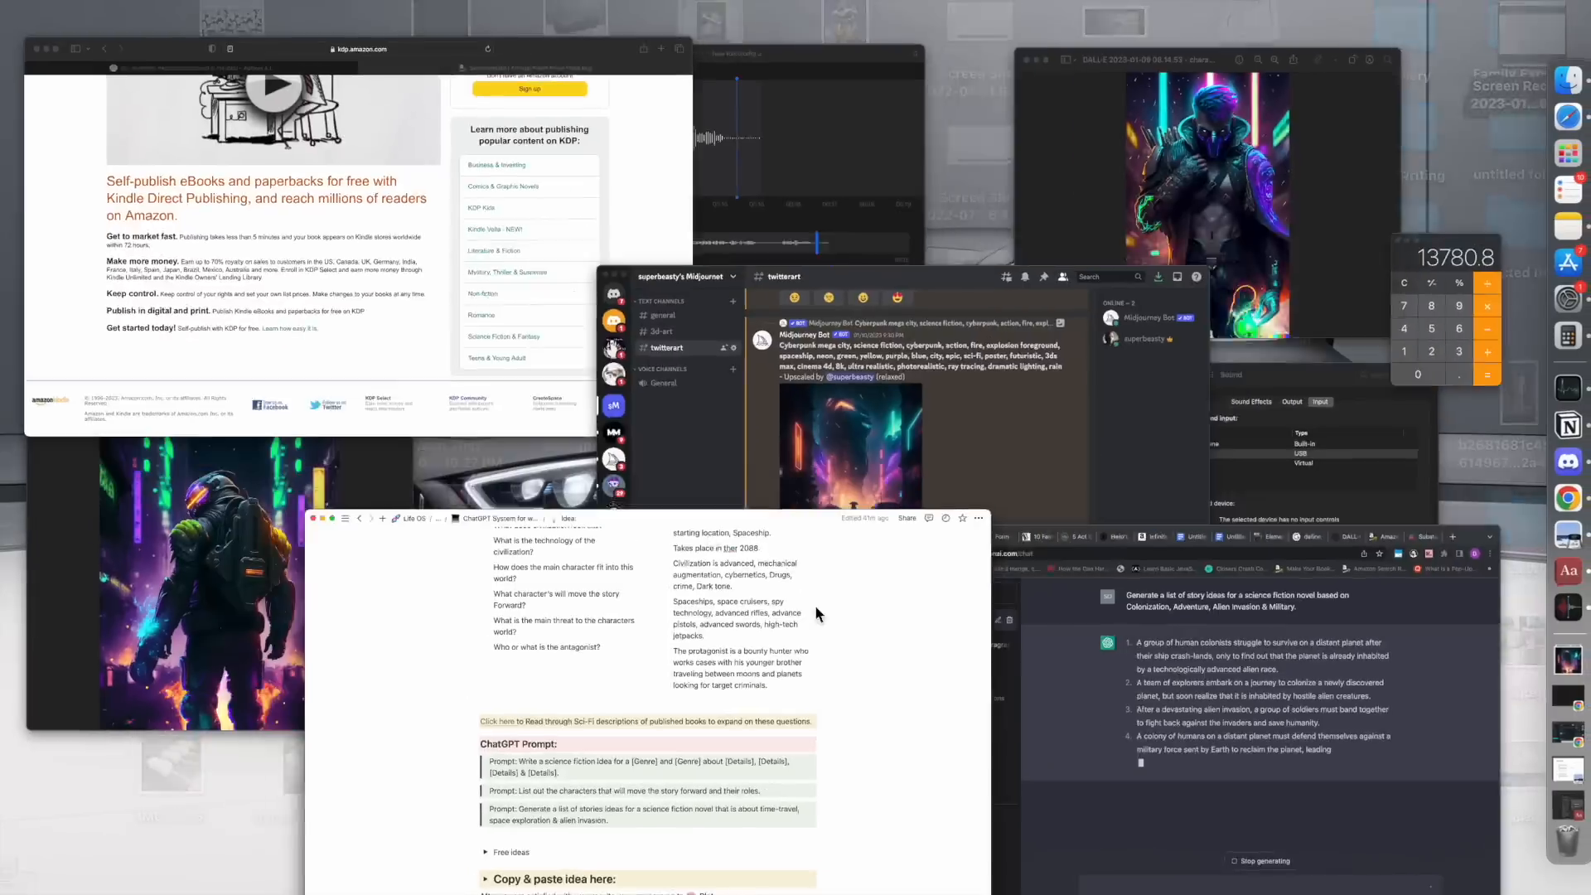
{"action": "left_click", "coordinate": [1092, 835]}
{"action": "scroll", "coordinate": [1046, 550], "scroll_direction": "up", "scroll_amount": 5}
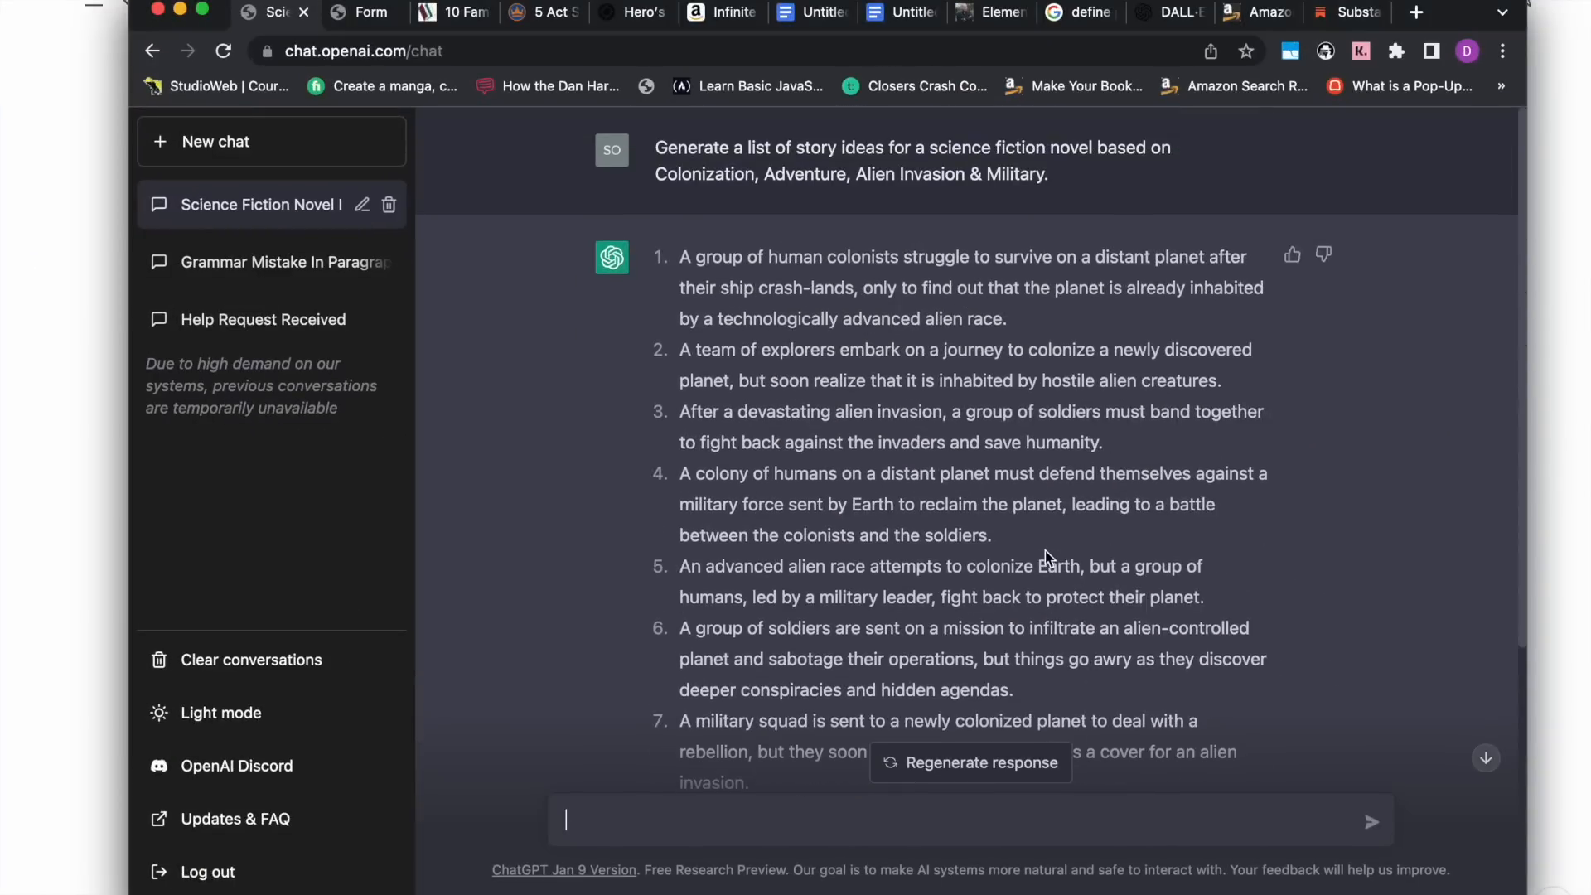
{"action": "scroll", "coordinate": [1046, 557], "scroll_direction": "down", "scroll_amount": 2}
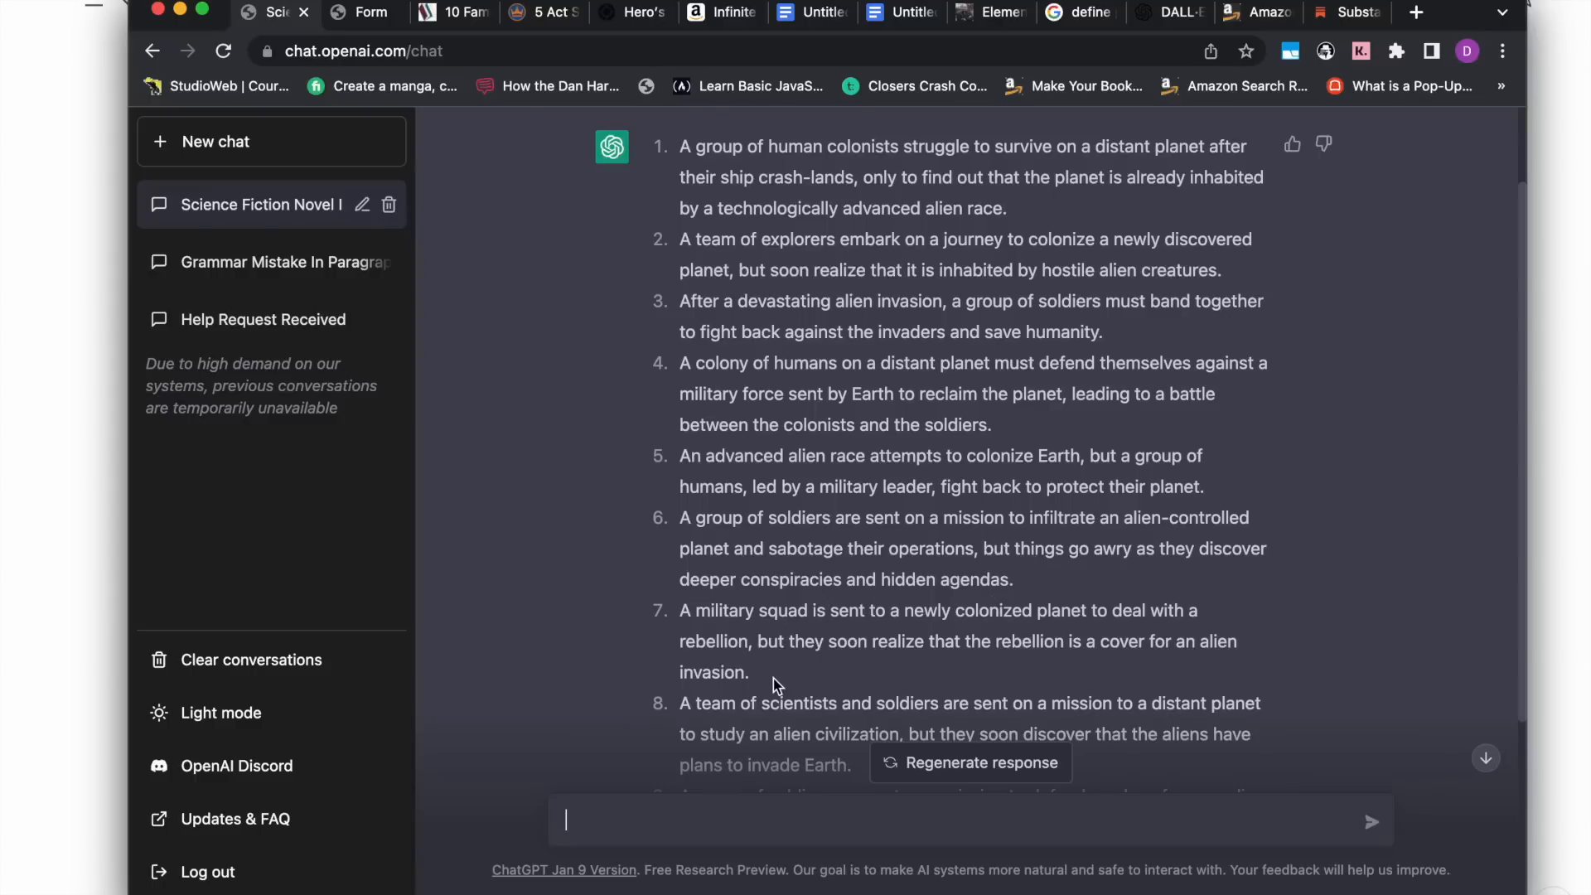
{"action": "left_click_drag", "start_coordinate": [764, 672], "coordinate": [683, 612]}
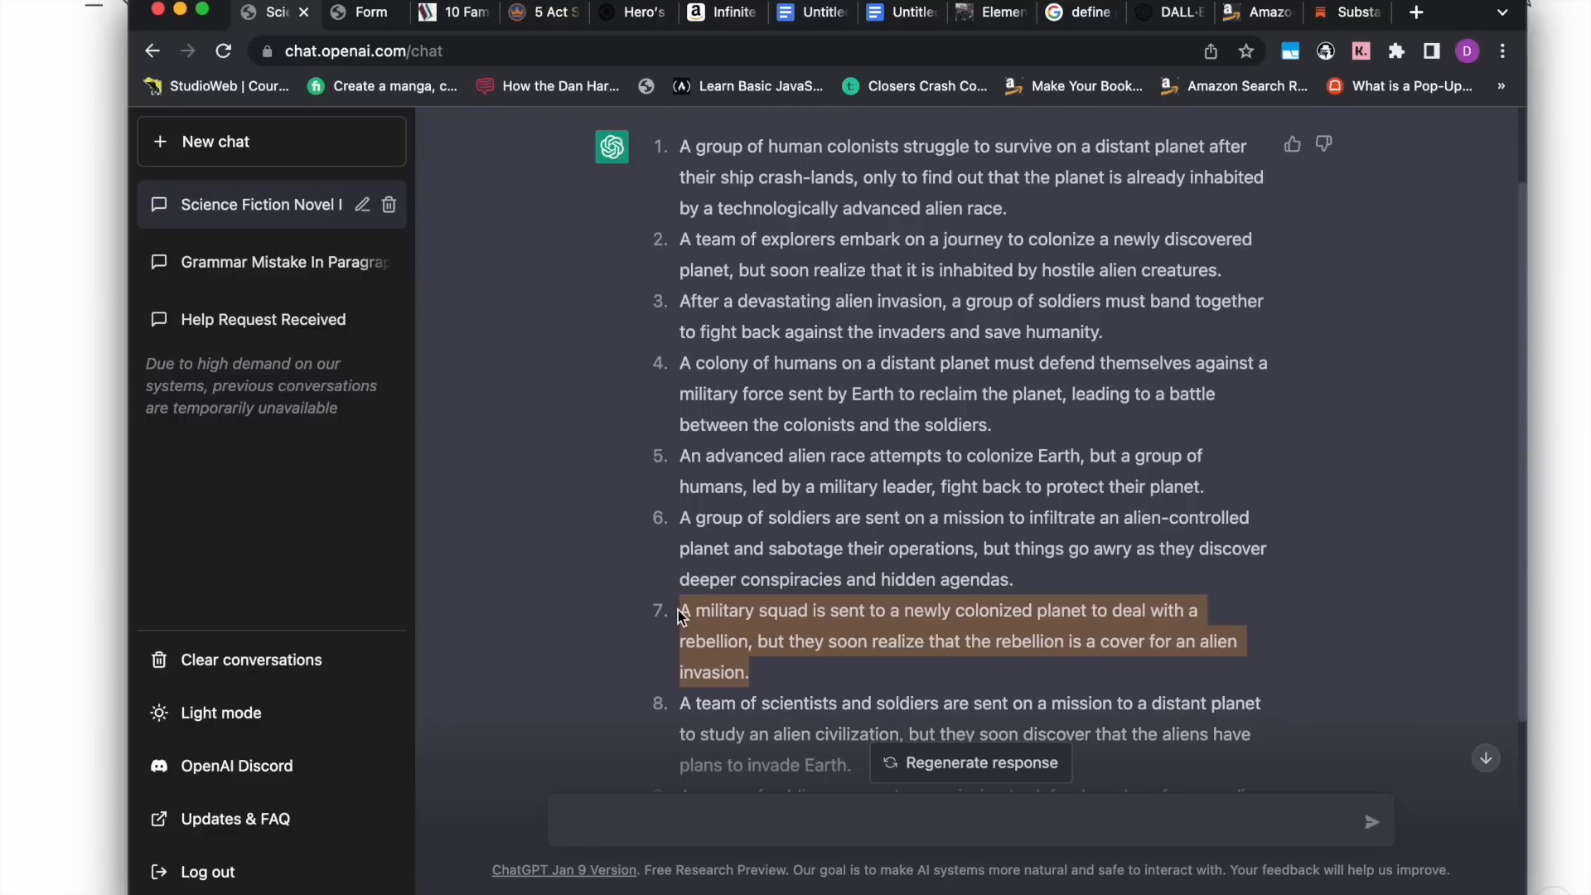
{"action": "scroll", "coordinate": [769, 612], "scroll_direction": "down", "scroll_amount": 3}
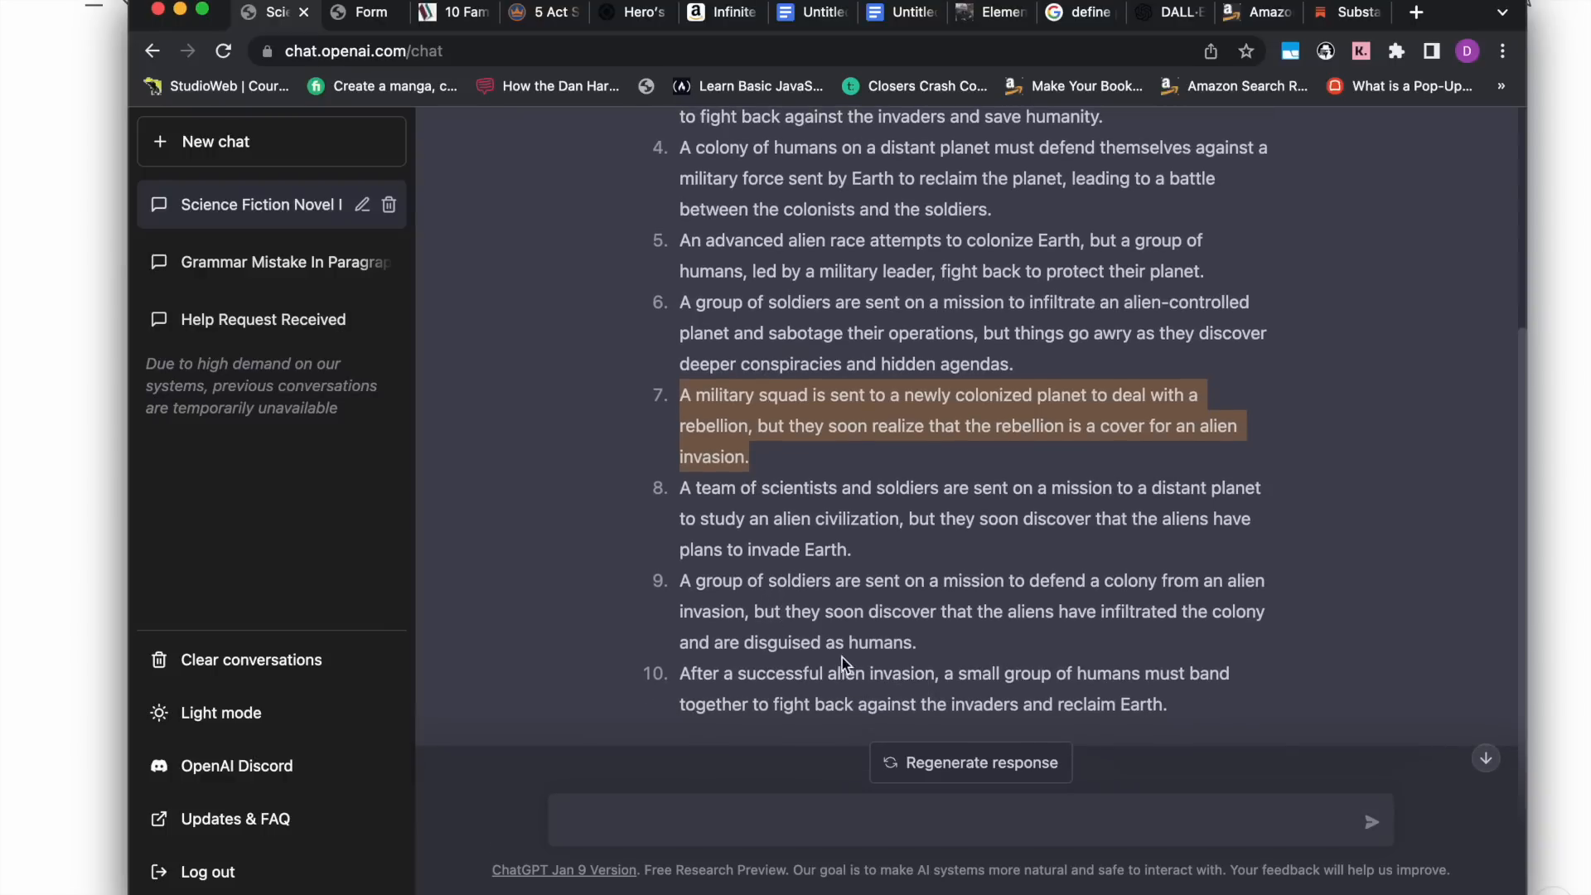
{"action": "left_click_drag", "start_coordinate": [1170, 706], "coordinate": [678, 687]}
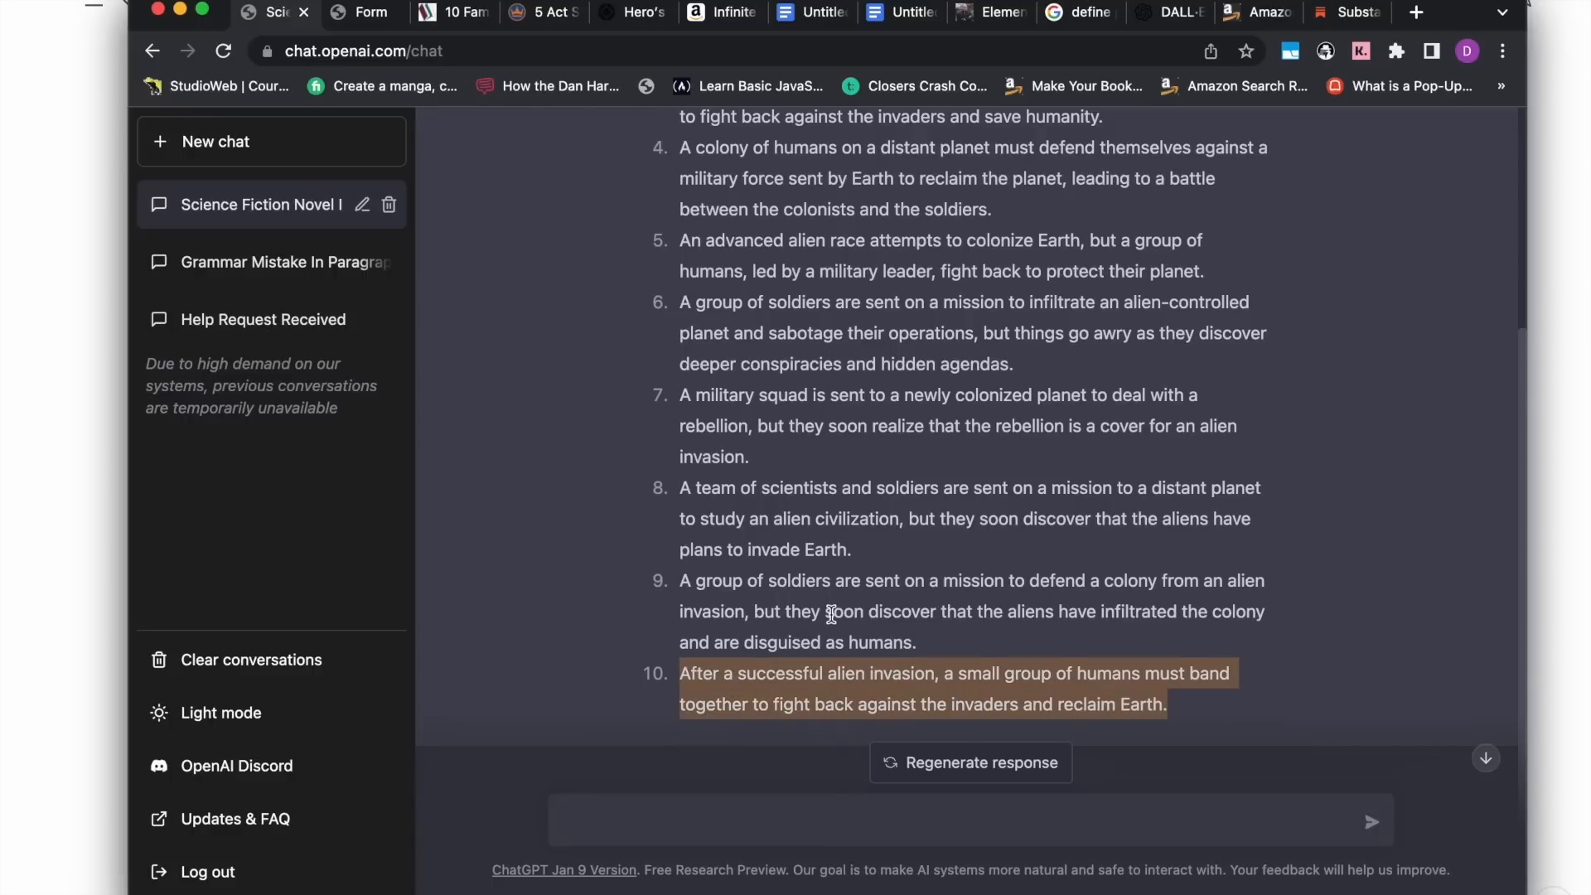
{"action": "scroll", "coordinate": [831, 614], "scroll_direction": "up", "scroll_amount": 2}
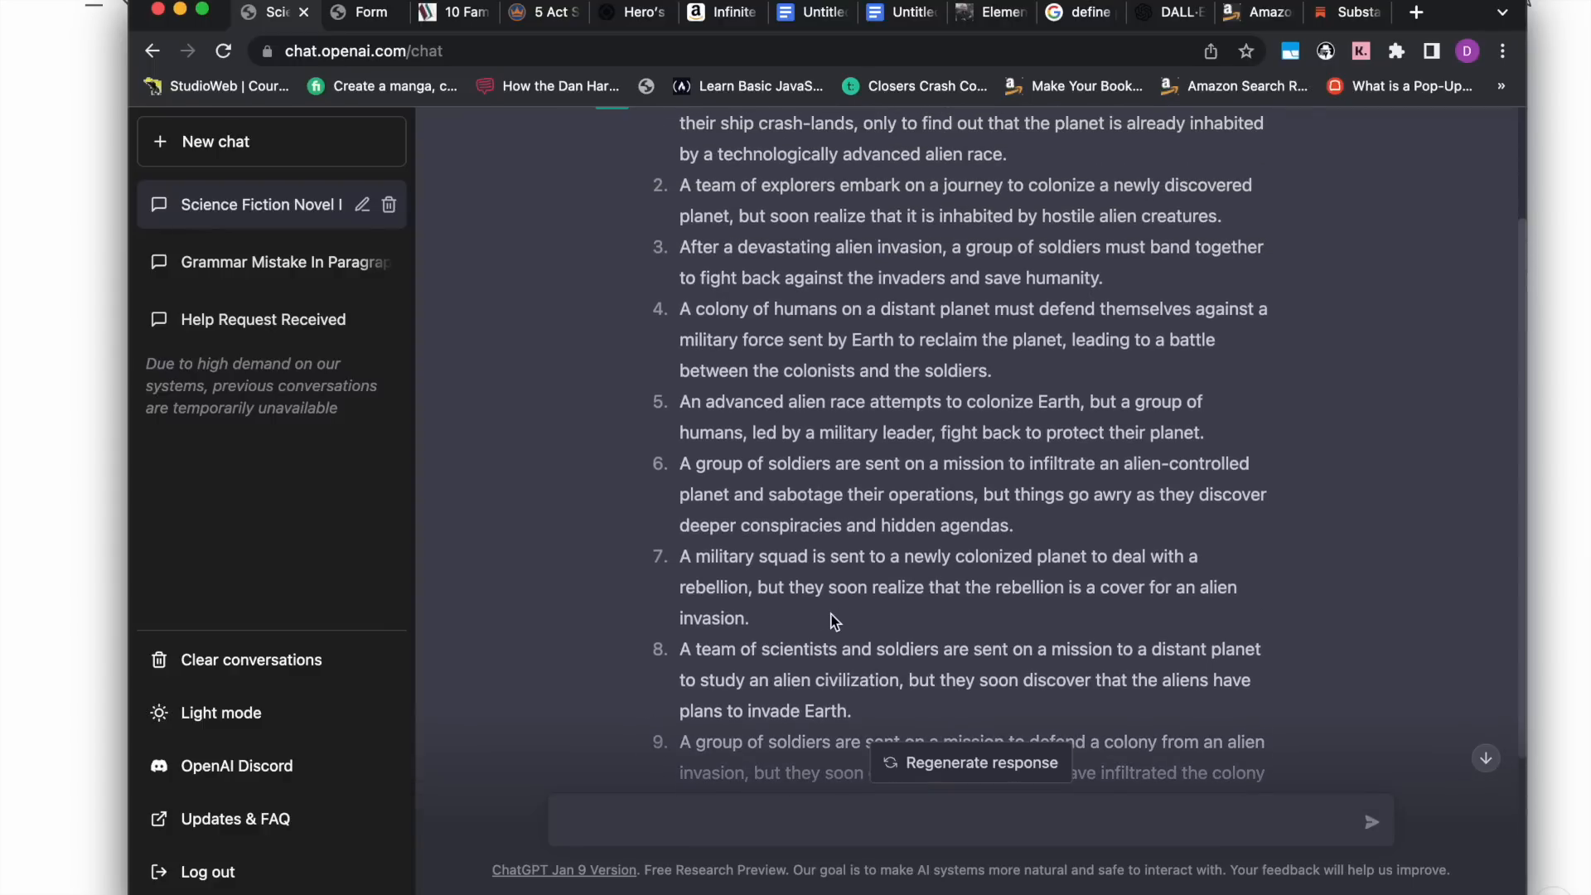
{"action": "scroll", "coordinate": [832, 621], "scroll_direction": "down", "scroll_amount": 2}
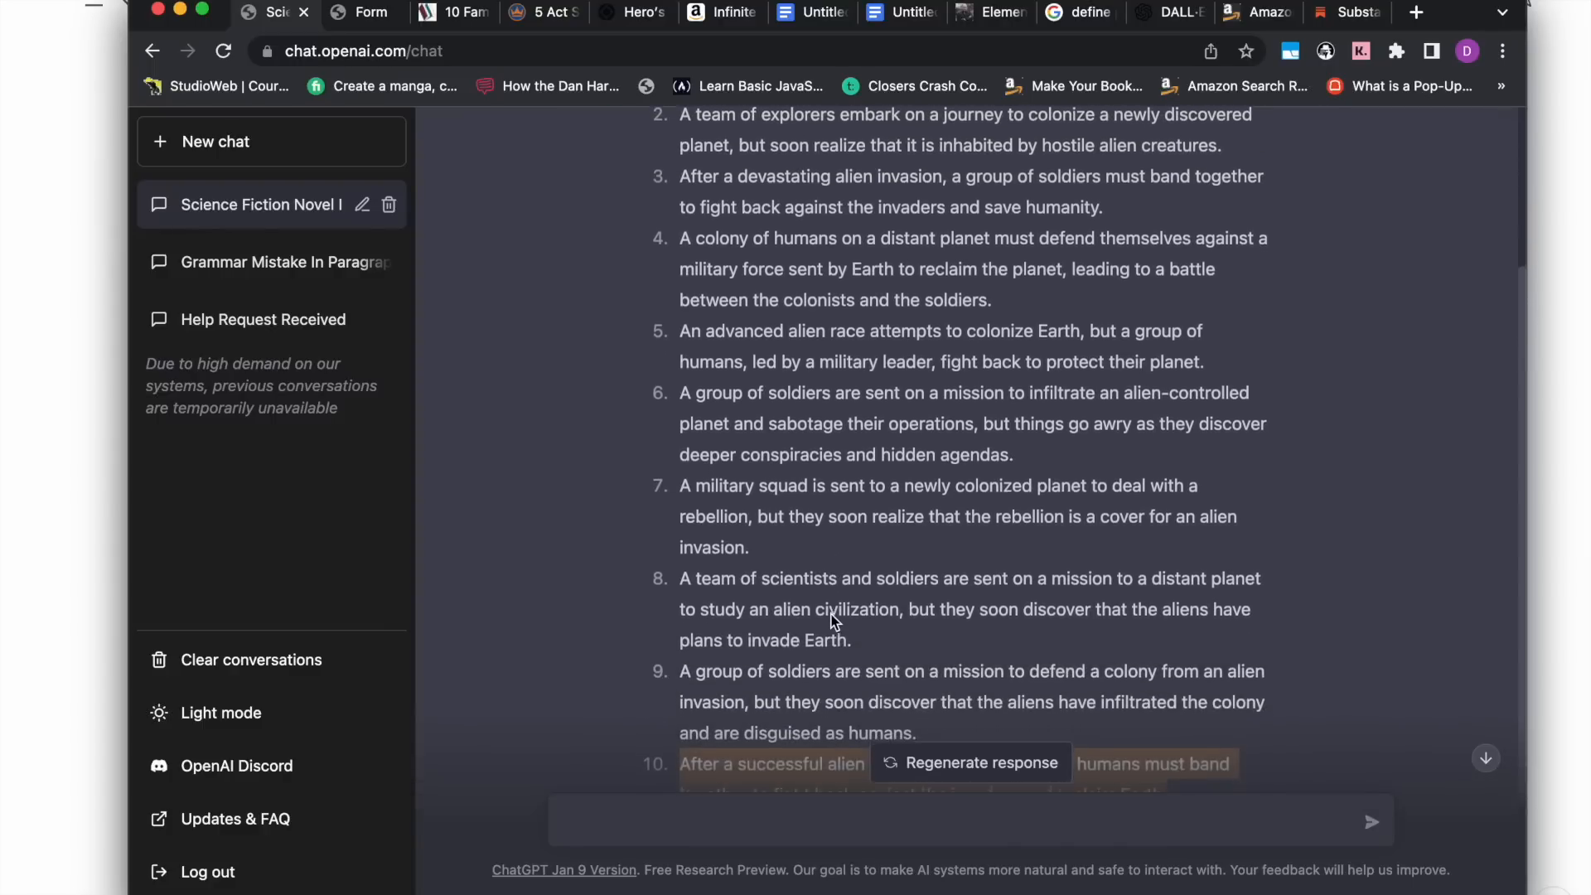
Return to the Notion Idea page and compare the detail questions and example details with the ChatGPT prompt templates.
{"action": "left_click", "coordinate": [108, 577]}
{"action": "scroll", "coordinate": [408, 494], "scroll_direction": "up", "scroll_amount": 5}
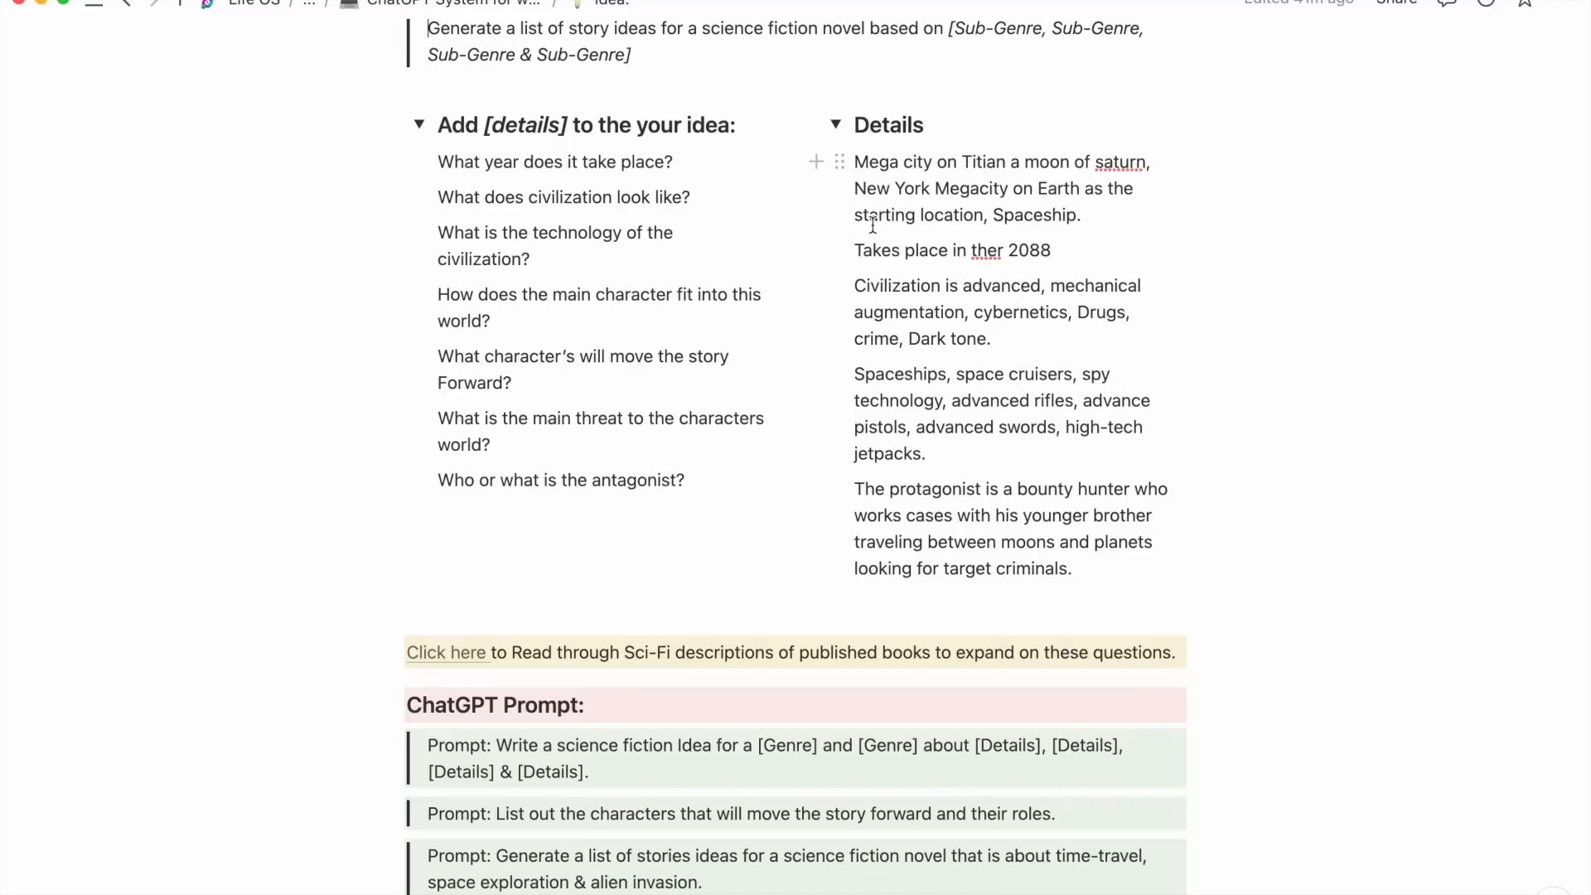
{"action": "scroll", "coordinate": [965, 379], "scroll_direction": "down", "scroll_amount": 3}
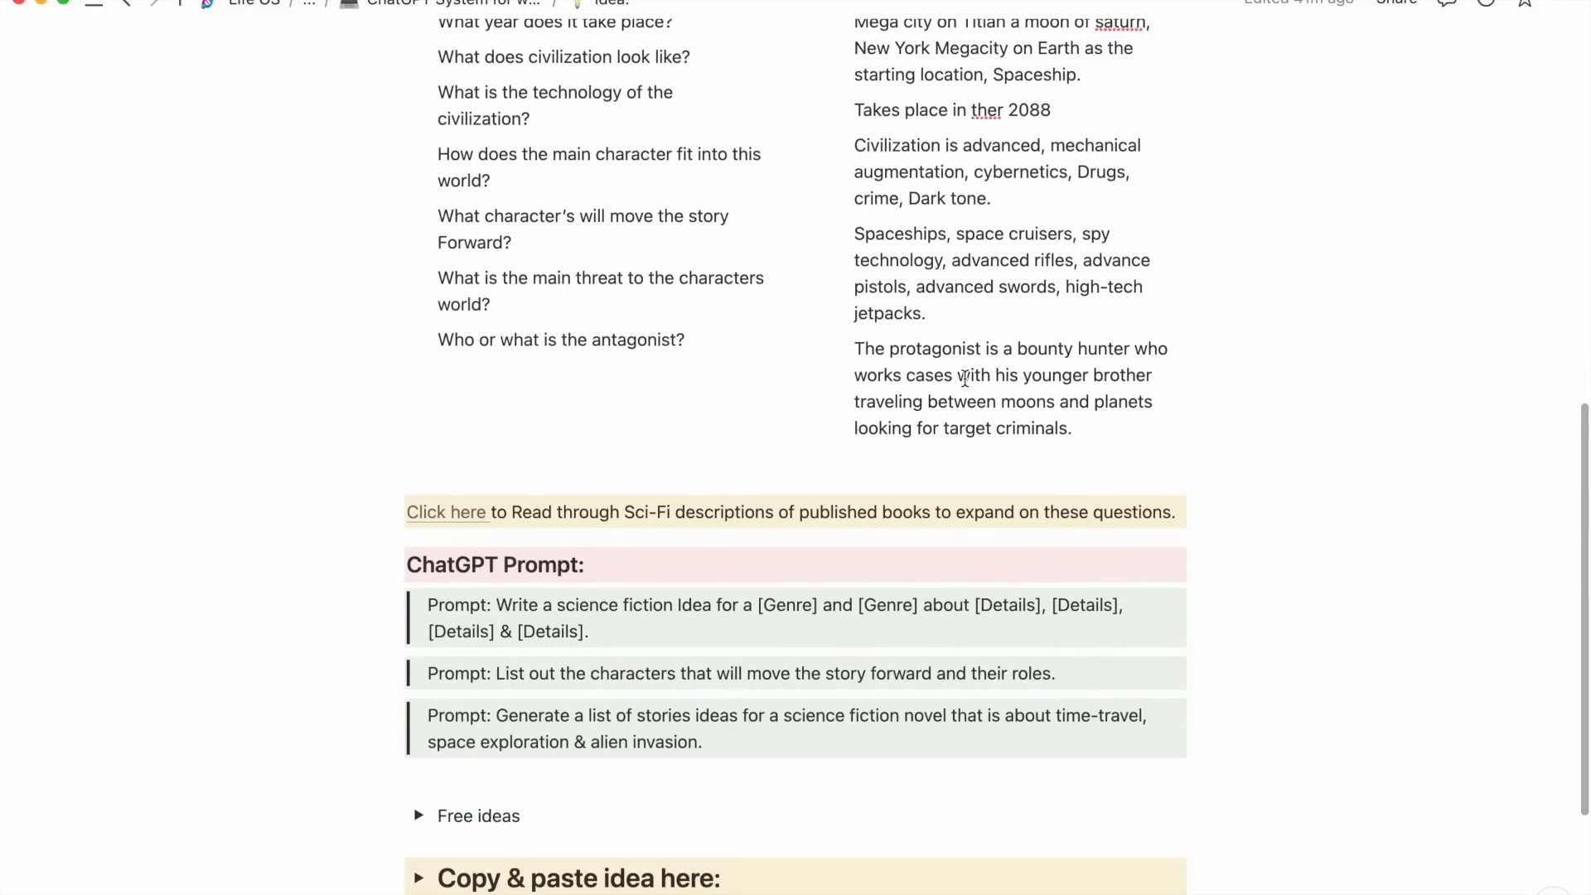
{"action": "scroll", "coordinate": [965, 379], "scroll_direction": "down", "scroll_amount": 5}
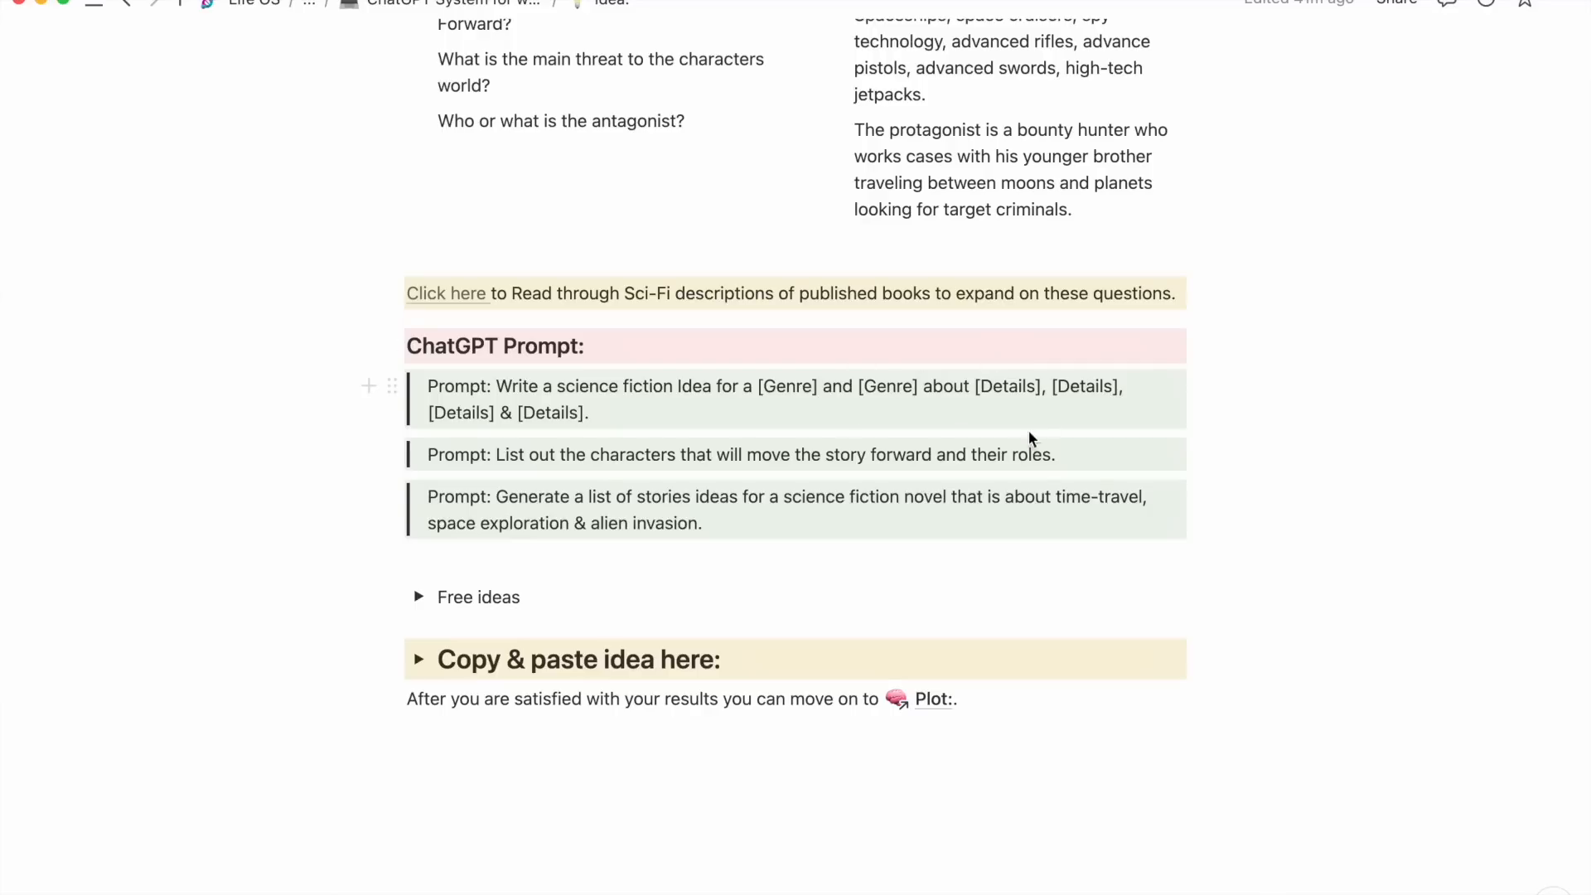
{"action": "scroll", "coordinate": [862, 287], "scroll_direction": "up", "scroll_amount": 3}
{"action": "scroll", "coordinate": [862, 281], "scroll_direction": "up", "scroll_amount": 4}
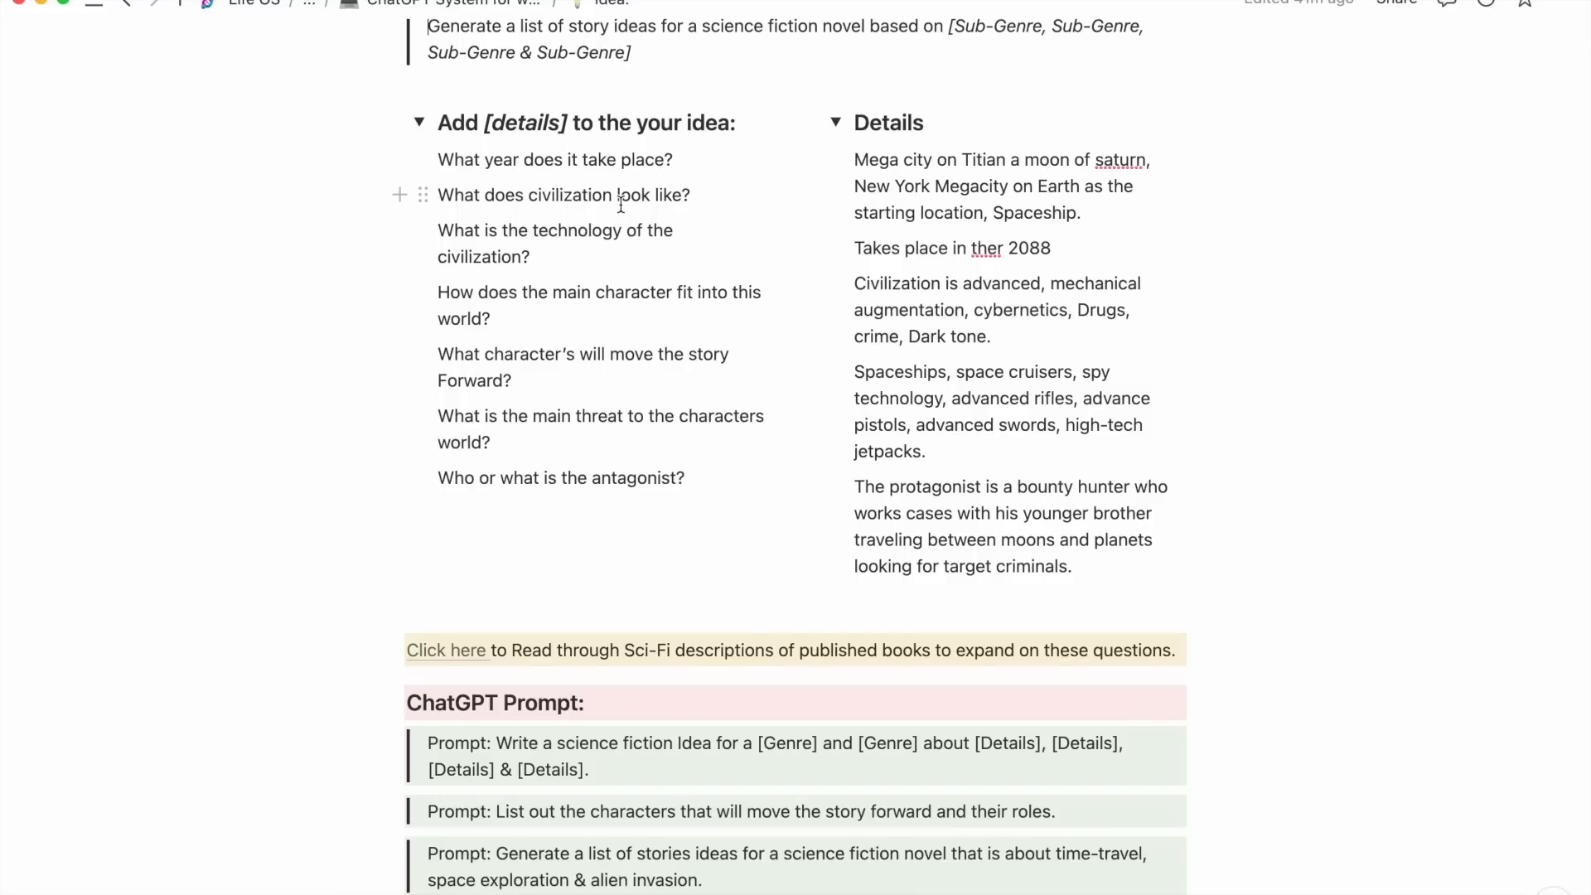
{"action": "scroll", "coordinate": [646, 265], "scroll_direction": "down", "scroll_amount": 3}
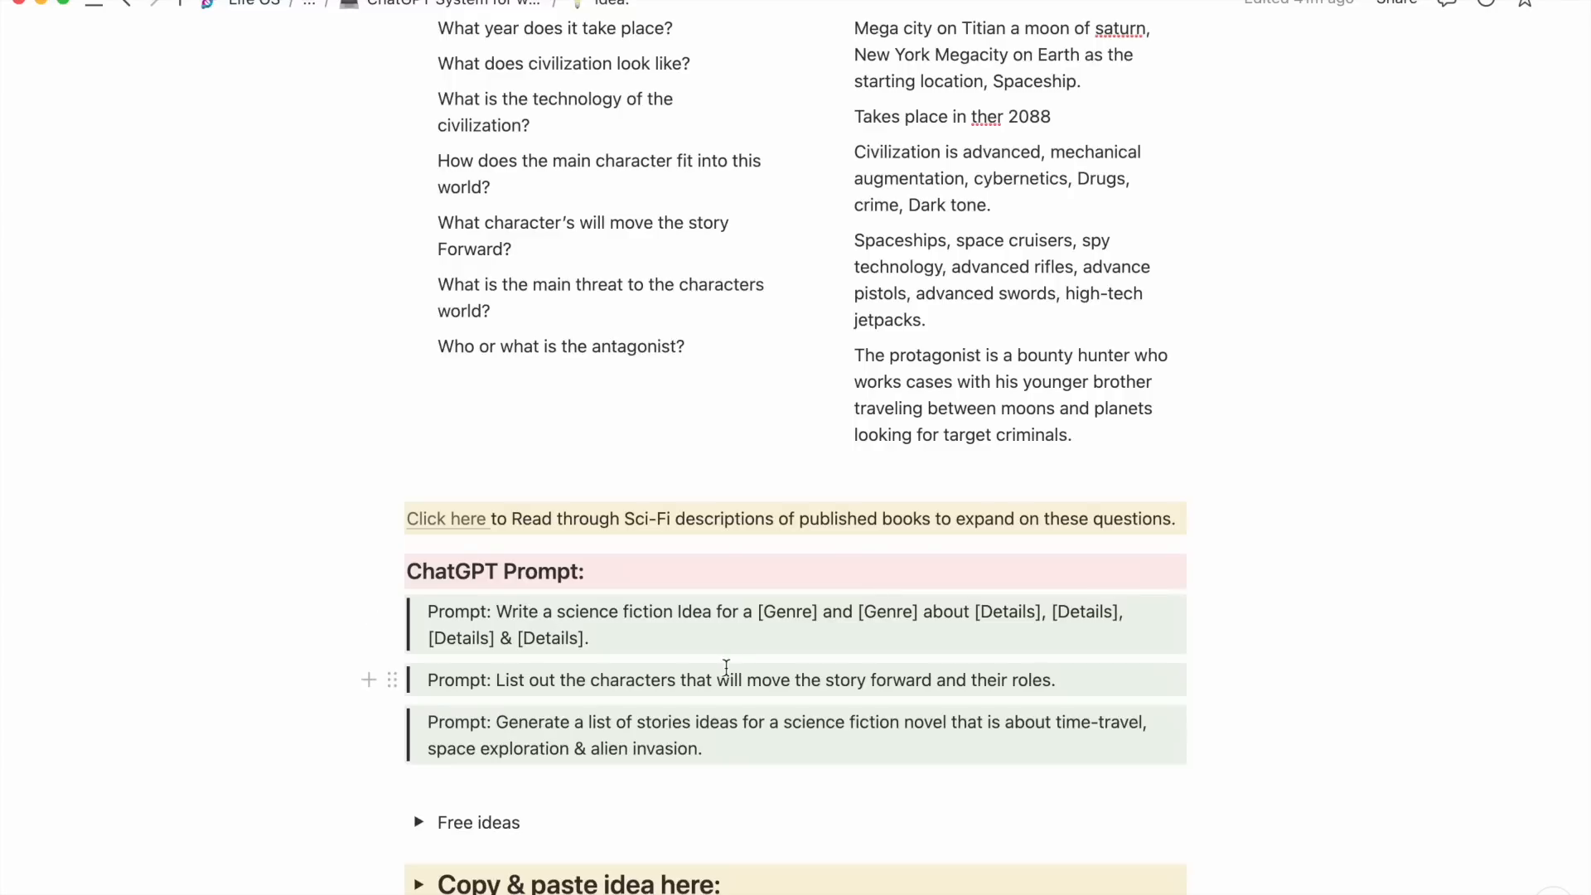
{"action": "scroll", "coordinate": [584, 657], "scroll_direction": "down", "scroll_amount": 2}
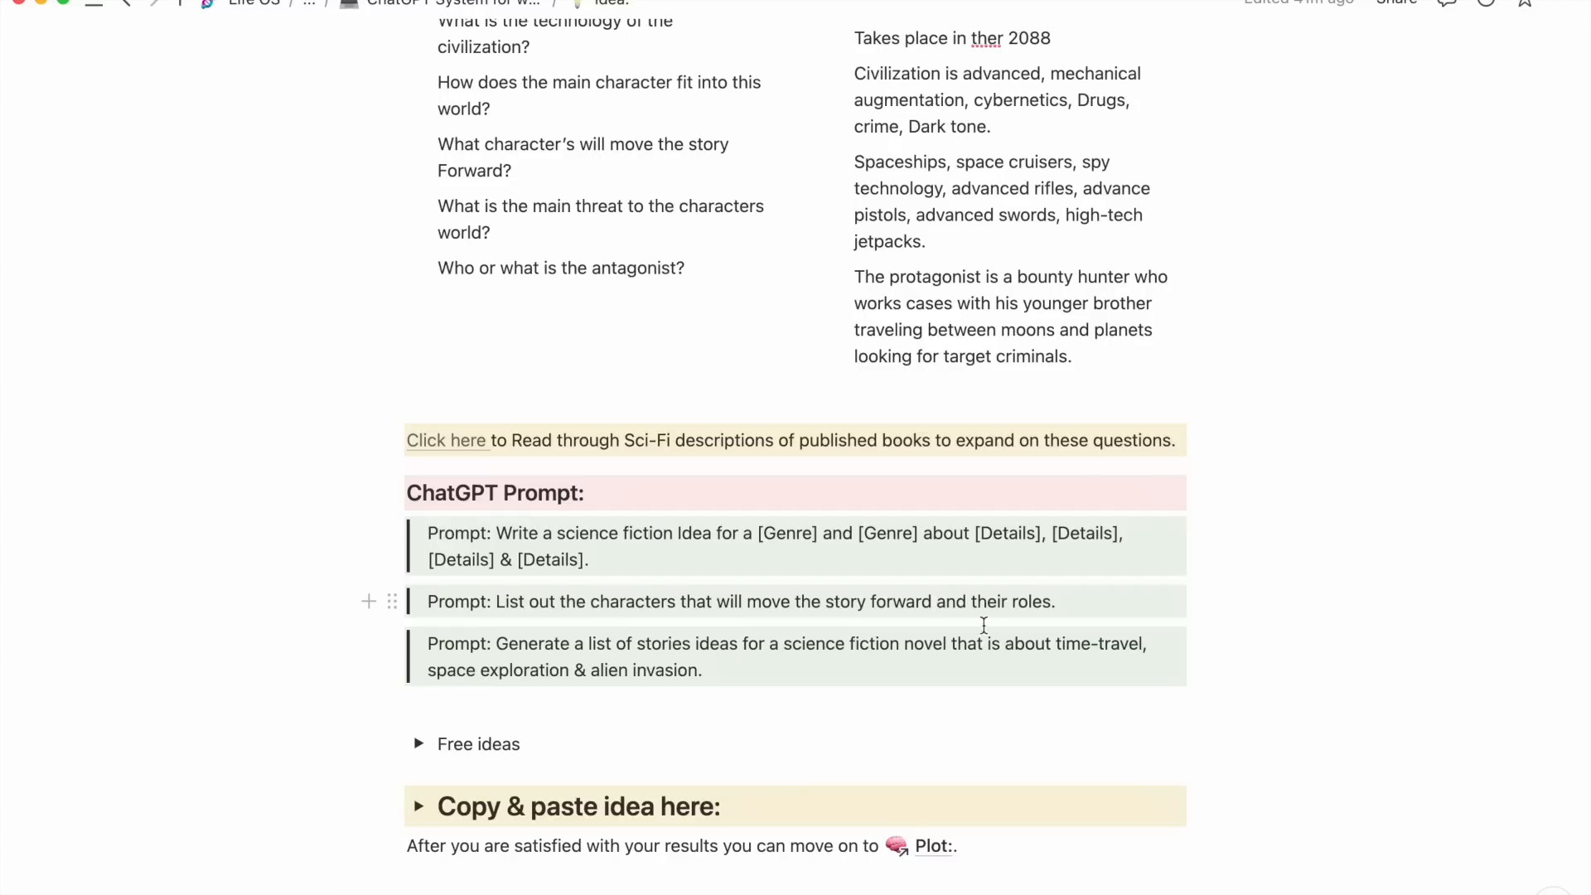
{"action": "scroll", "coordinate": [872, 690], "scroll_direction": "down", "scroll_amount": 2}
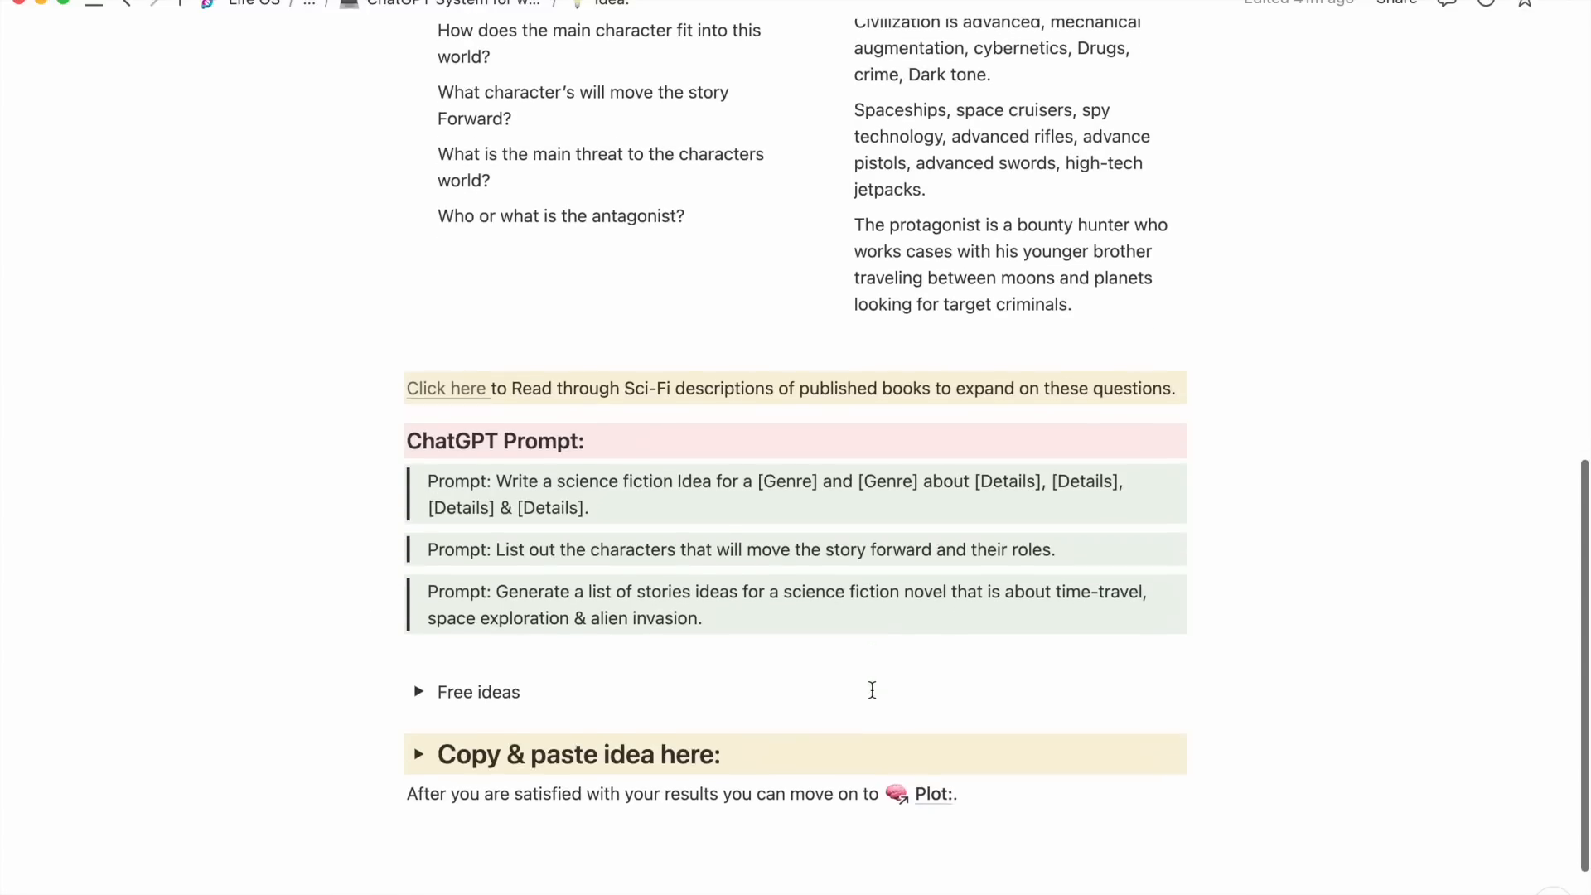
Switch to ChatGPT and copy the seventh story idea, about a military squad facing a rebellion, into the message box.
{"action": "key", "text": "ctrl+Up"}
{"action": "left_click", "coordinate": [1180, 718]}
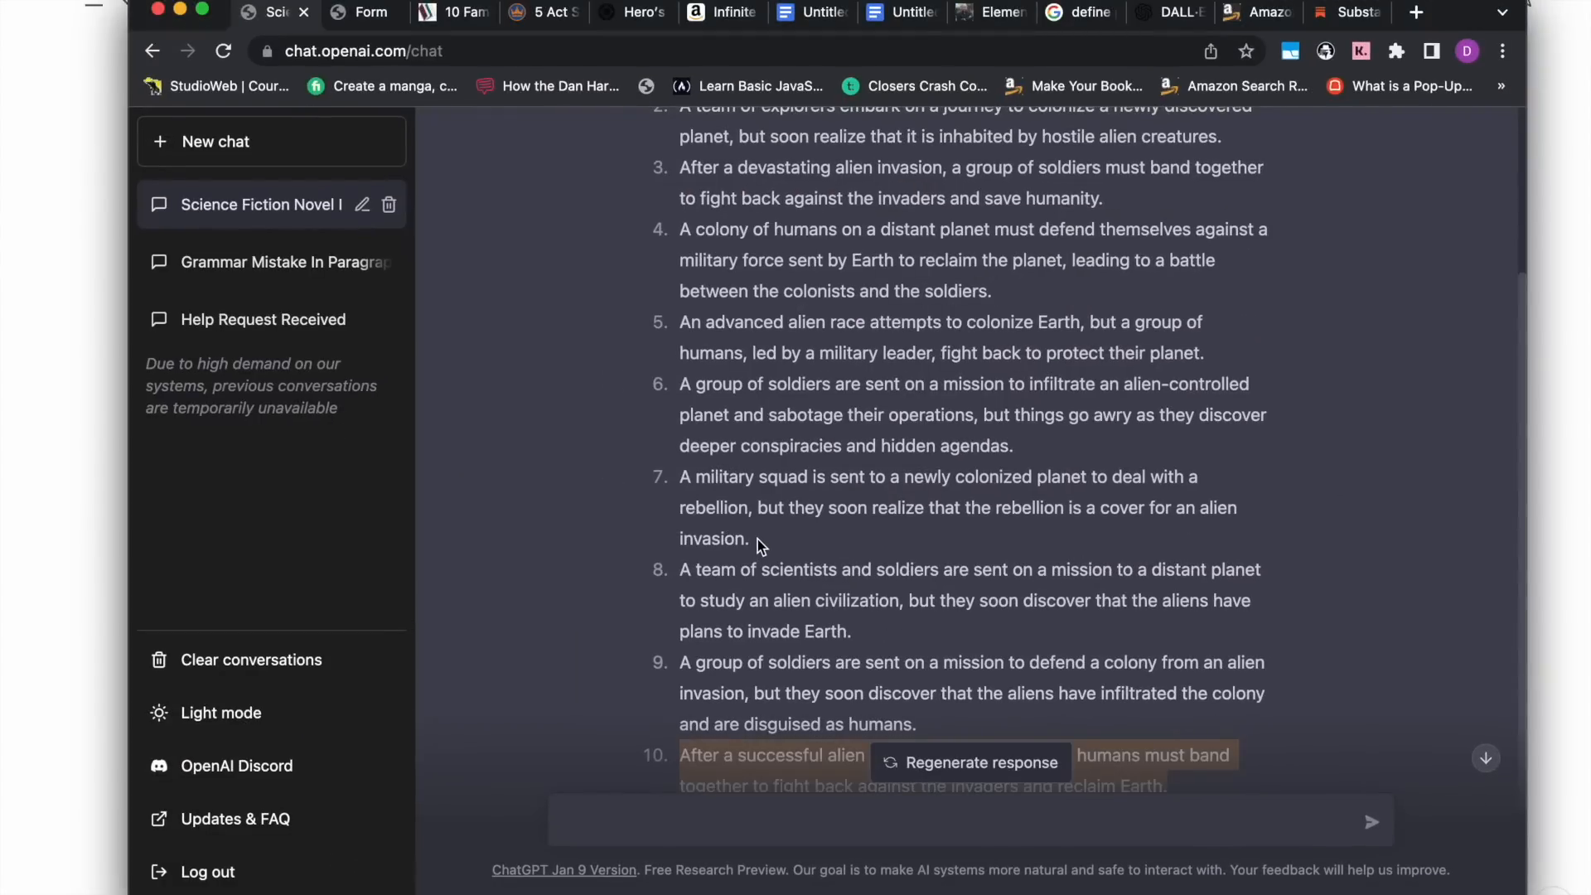
{"action": "left_click_drag", "start_coordinate": [758, 540], "coordinate": [683, 480]}
{"action": "key", "text": "super+c"}
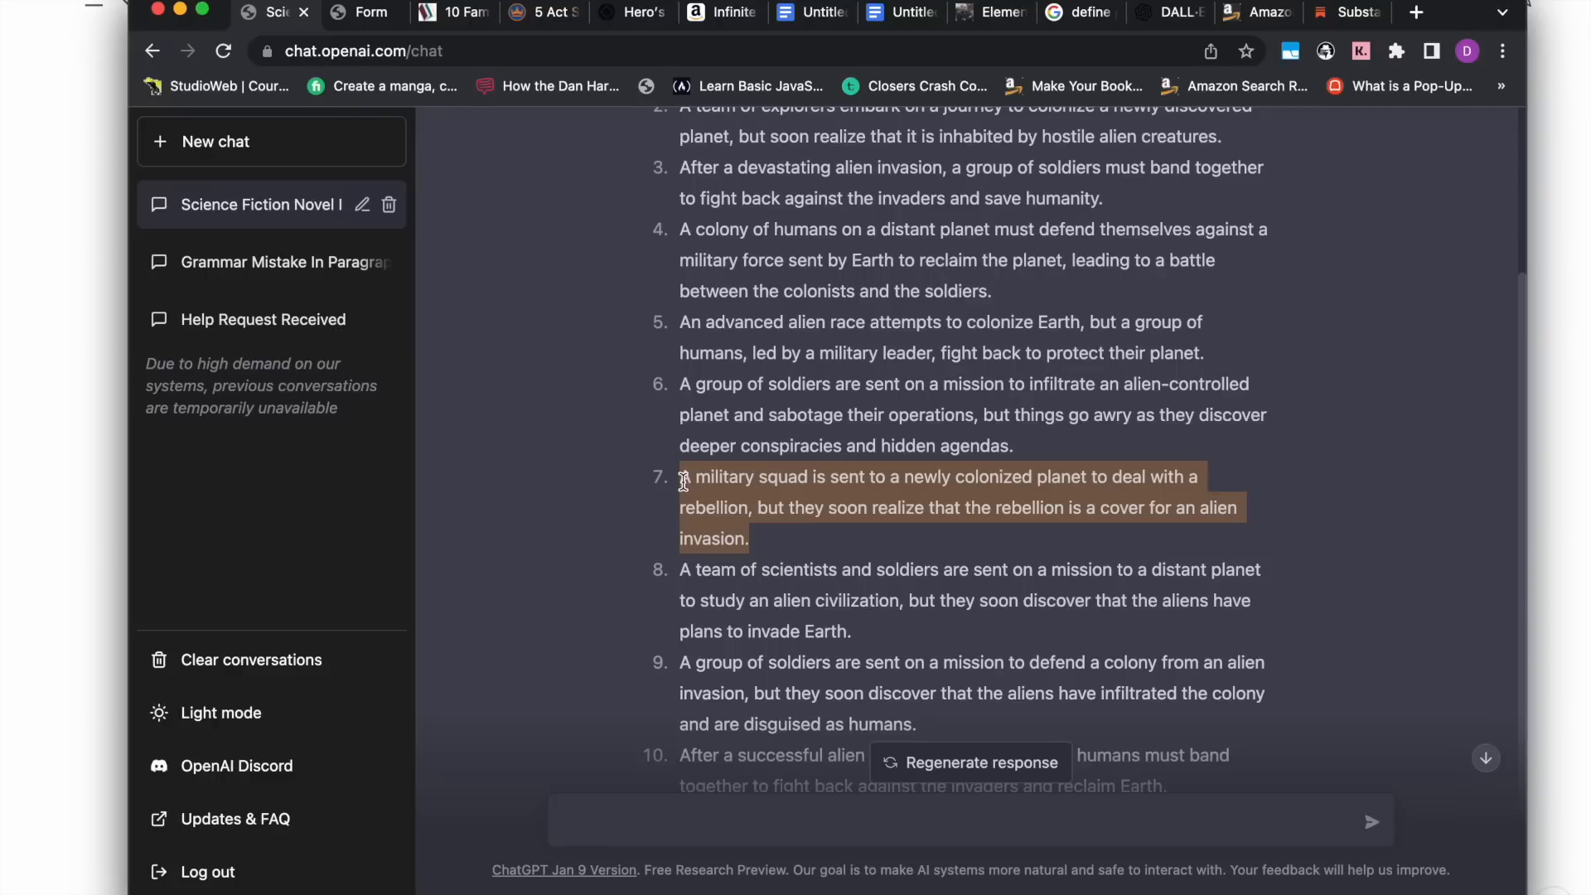
{"action": "left_click", "coordinate": [671, 820]}
{"action": "key", "text": "super+v"}
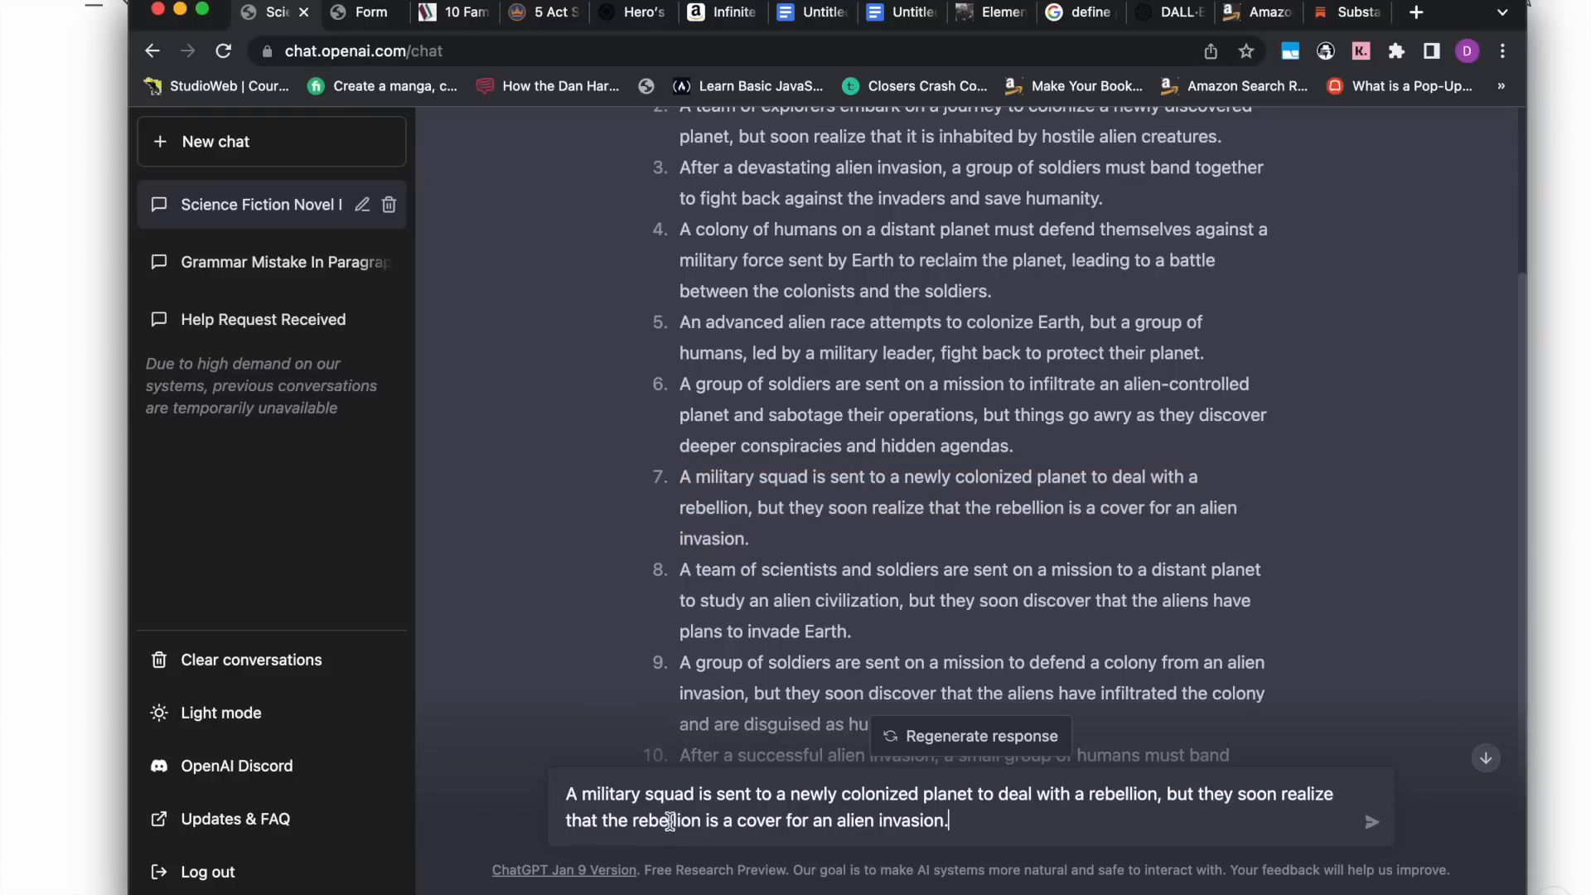
Switch to Notion and select the prompt text "List out the characters that will move the story forward and their roles.".
{"action": "left_click", "coordinate": [85, 809]}
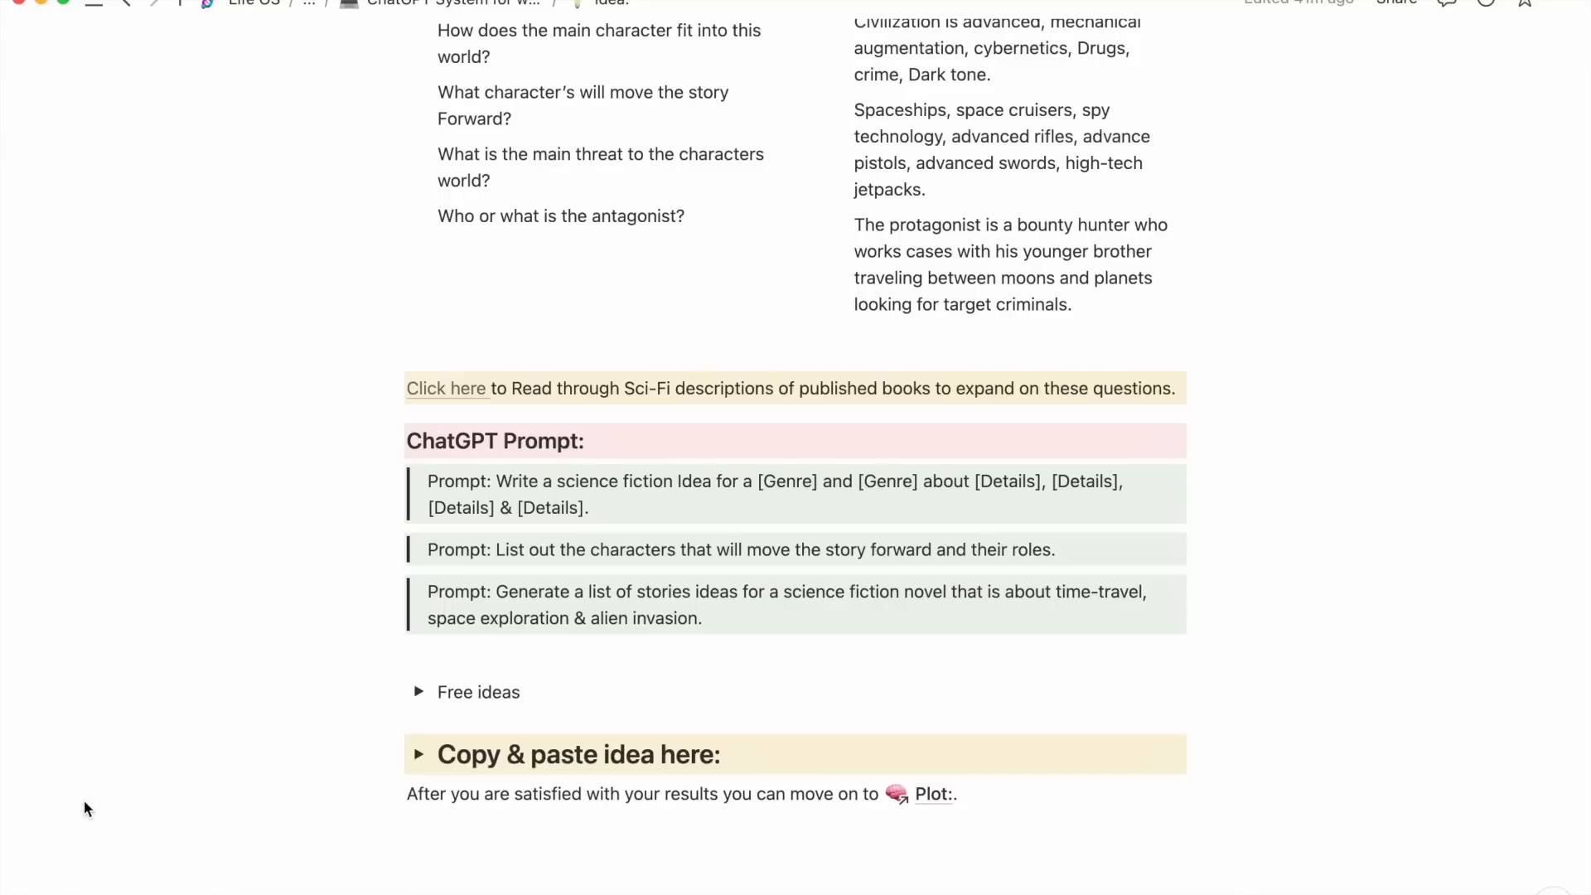
{"action": "left_click_drag", "start_coordinate": [497, 551], "coordinate": [1064, 546]}
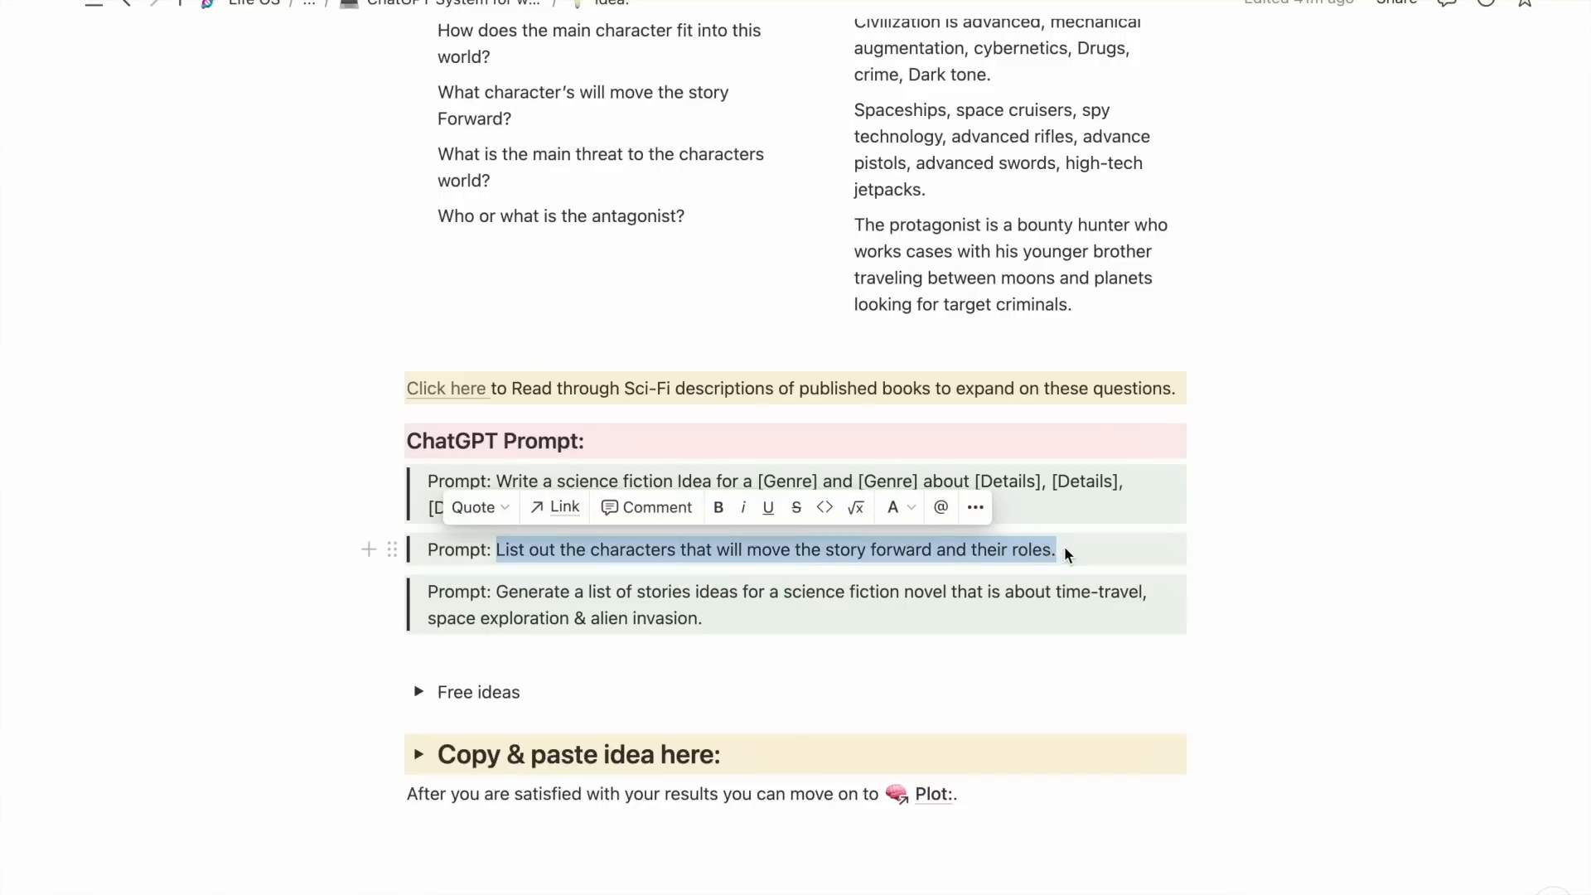
{"action": "key", "text": "ctrl+Up"}
{"action": "left_click", "coordinate": [1212, 667]}
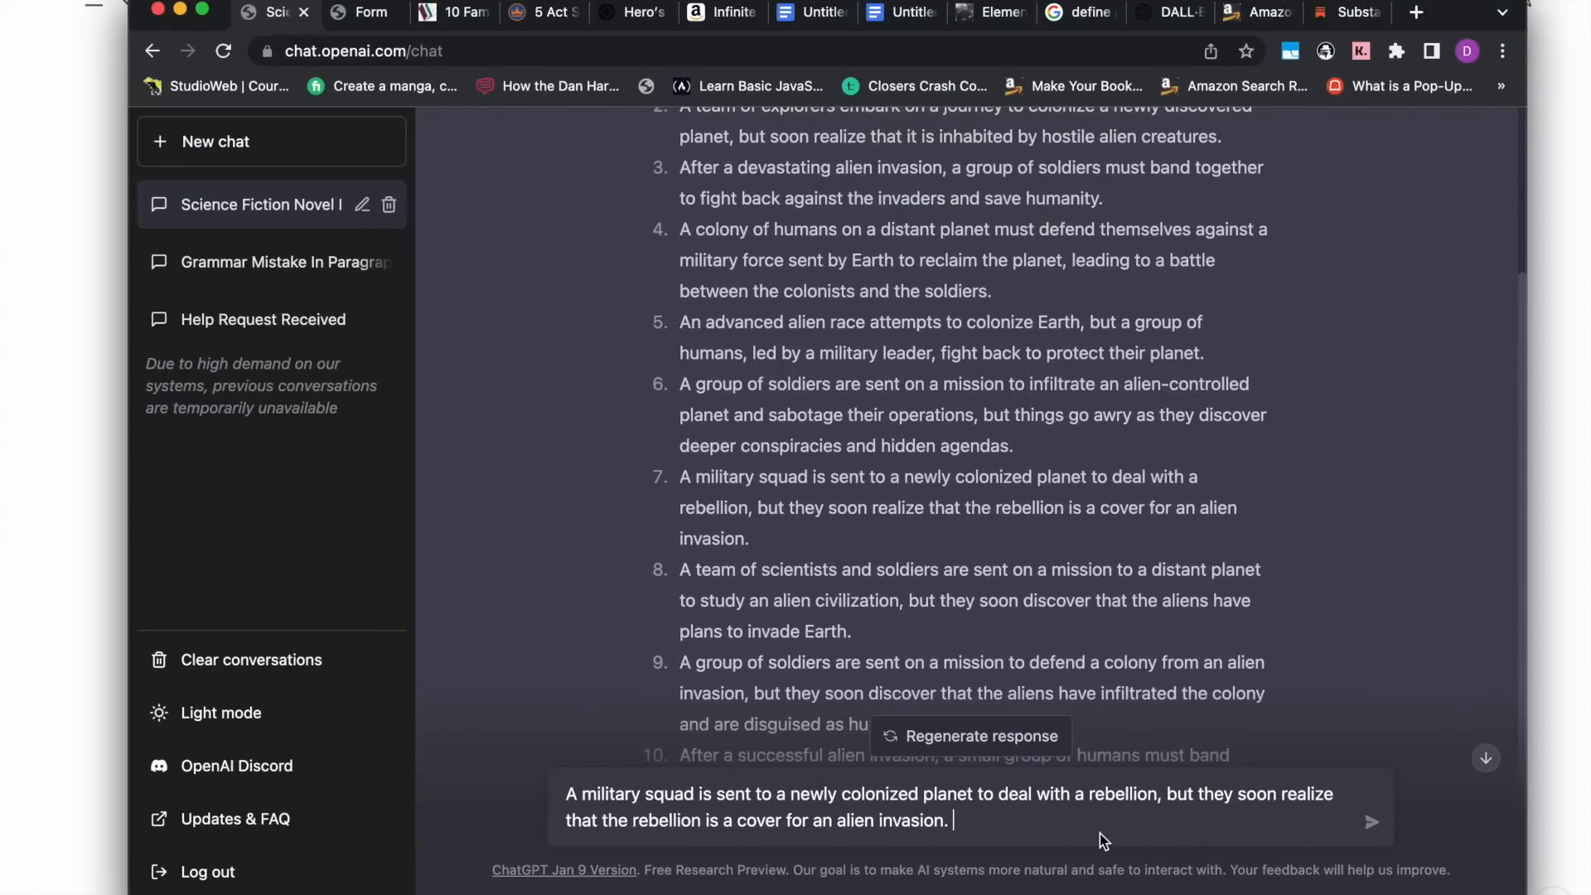
{"action": "key", "text": "super+v"}
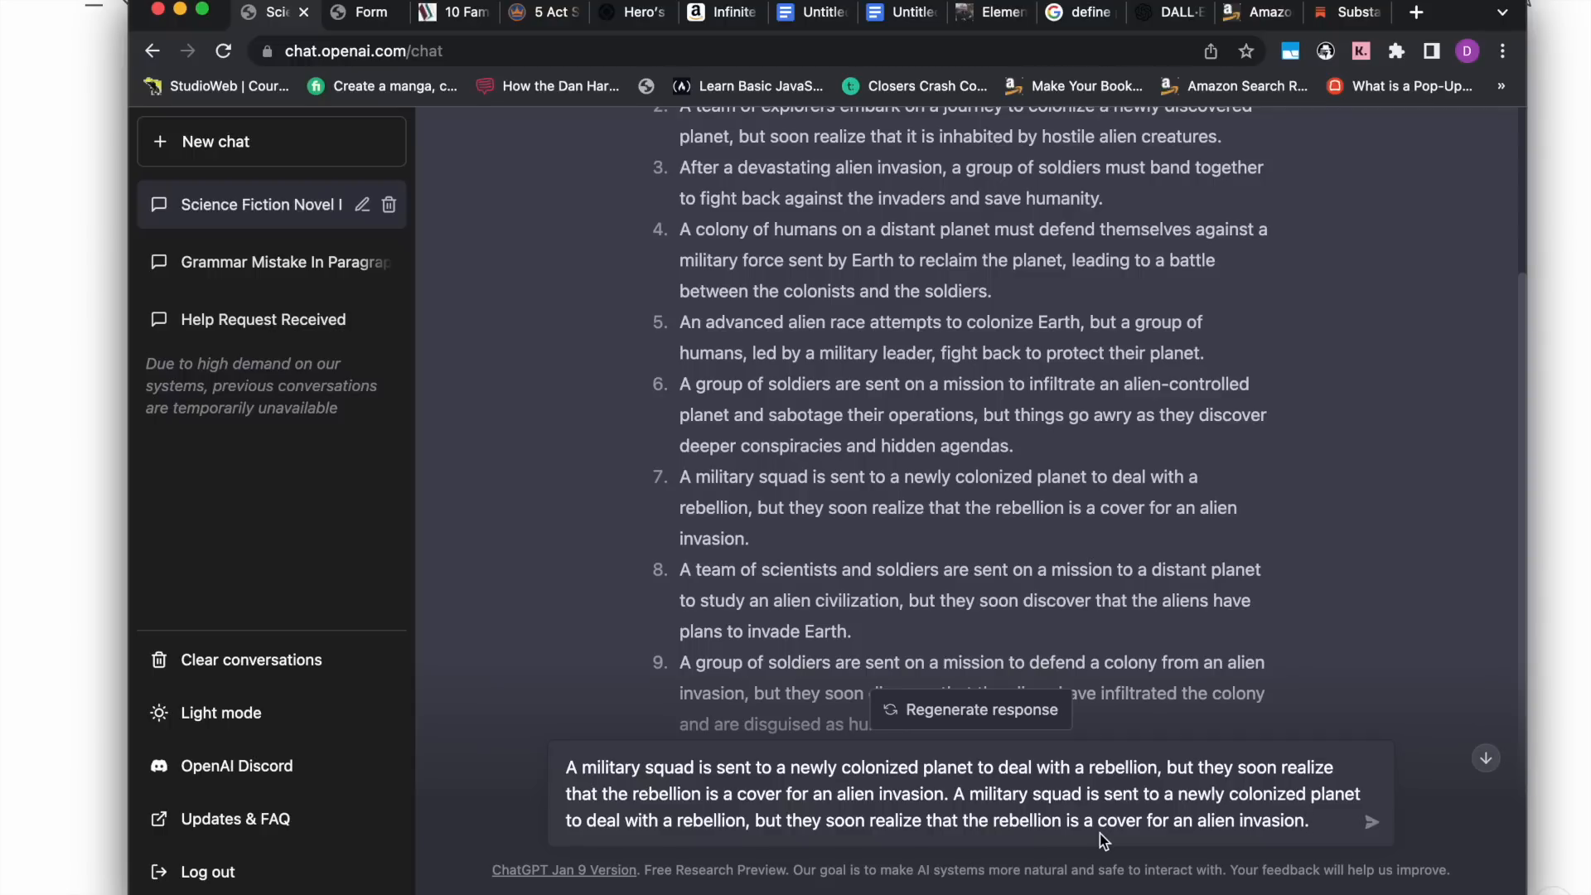
{"action": "key", "text": "super+z"}
{"action": "left_click", "coordinate": [58, 779]}
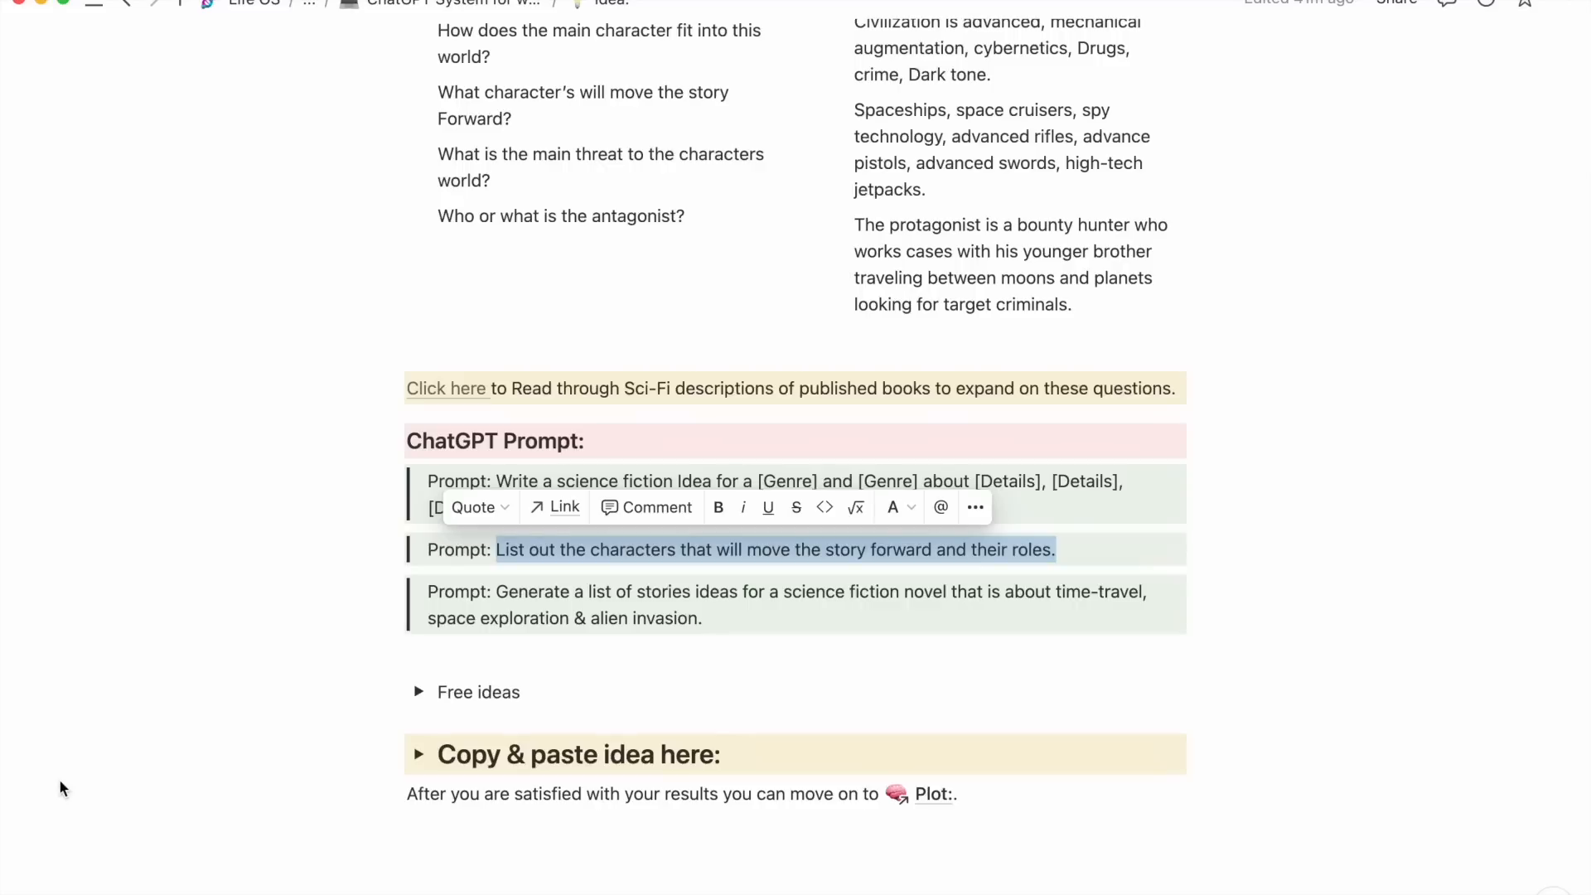
Copy the selected characters prompt, add it after the military squad idea in the ChatGPT message box, and send the message.
{"action": "right_click", "coordinate": [731, 558]}
{"action": "left_click", "coordinate": [706, 654]}
{"action": "key", "text": "ctrl+Up"}
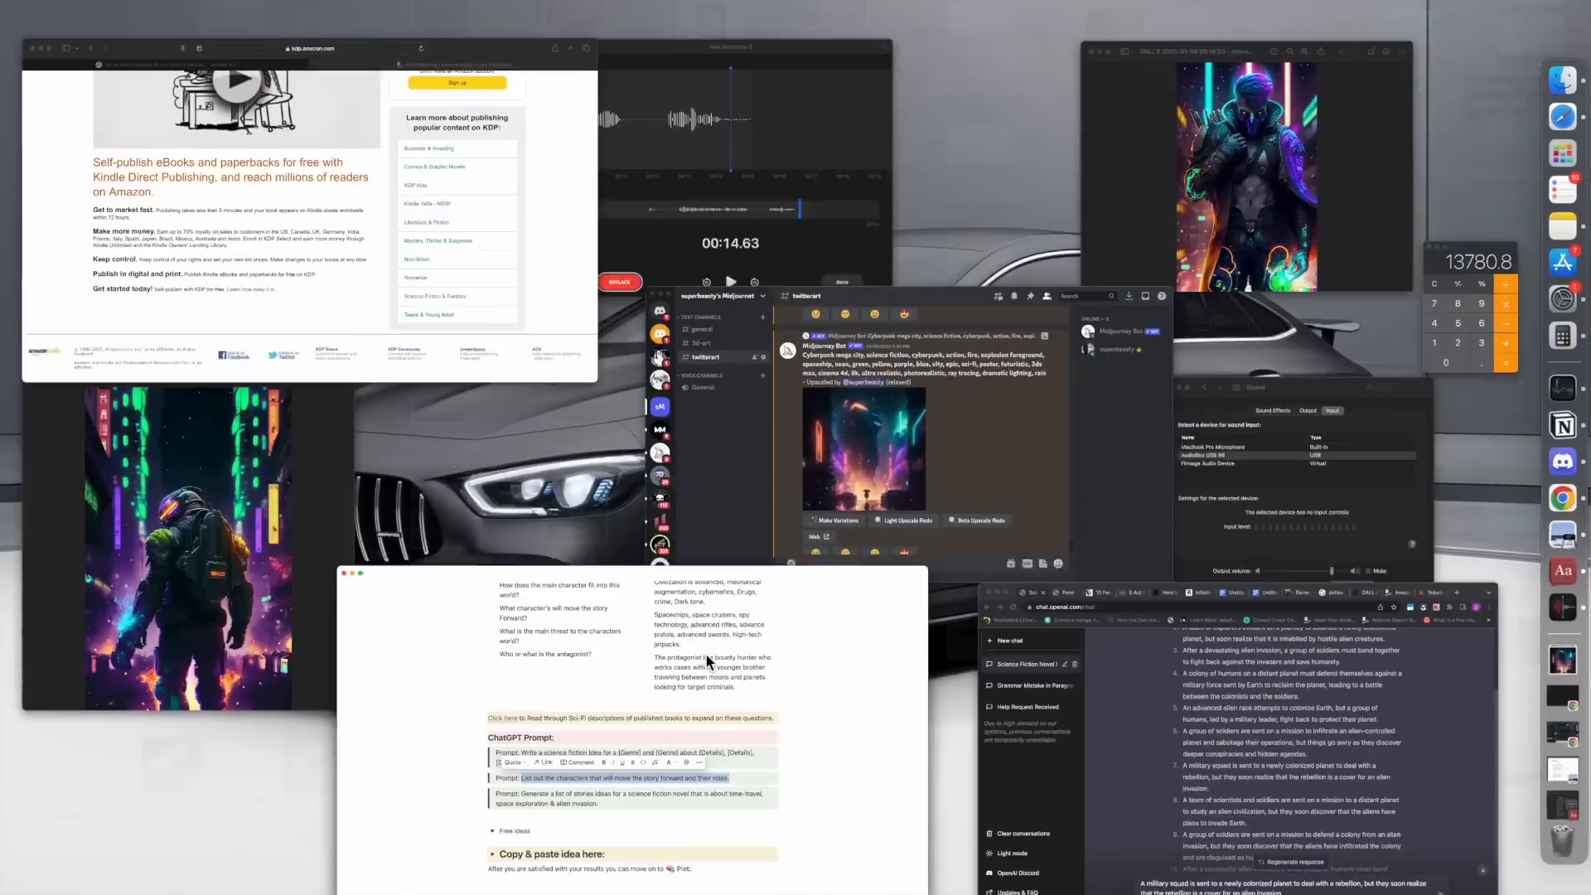
{"action": "left_click", "coordinate": [965, 808]}
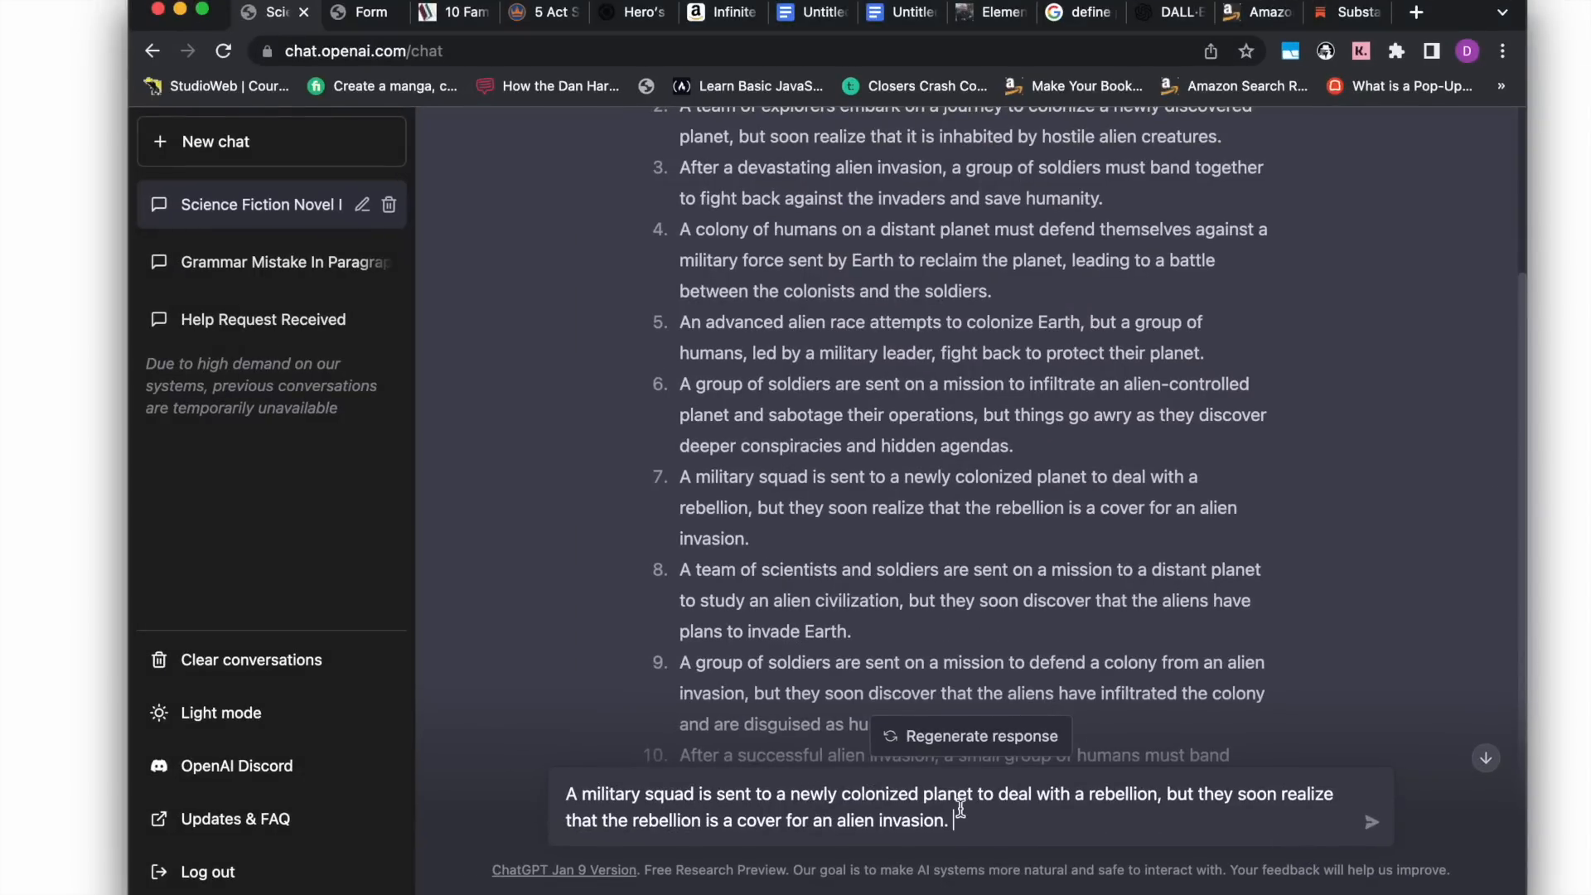
{"action": "key", "text": "super+v"}
{"action": "key", "text": "Return"}
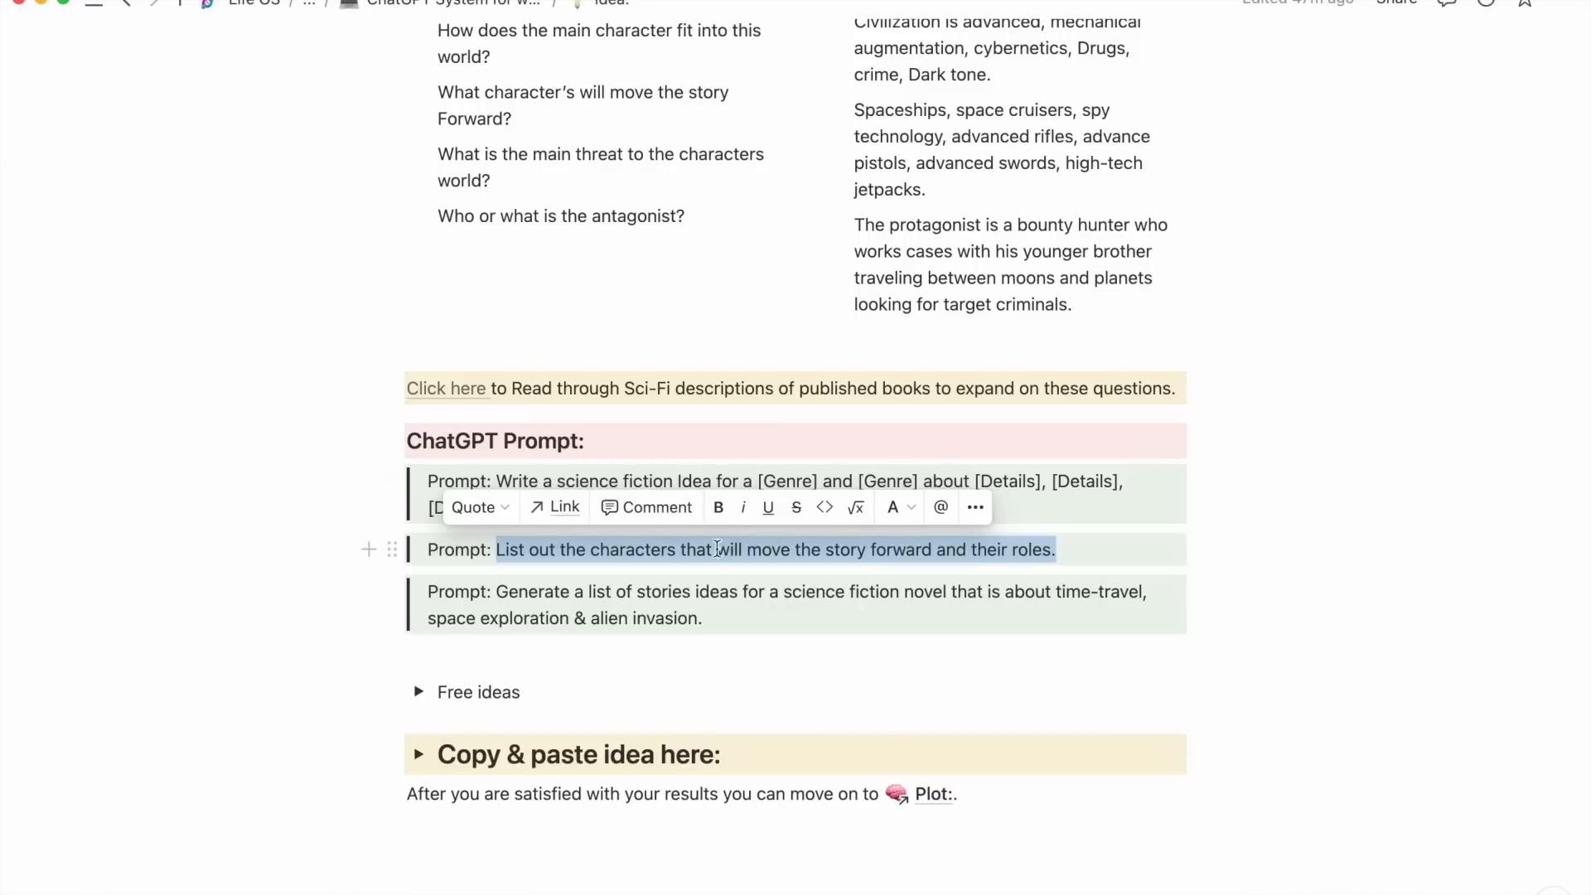
Extend the third ChatGPT prompt with "The story takes place on the moon IO where a space station and mining is located.".
{"action": "left_click", "coordinate": [717, 614]}
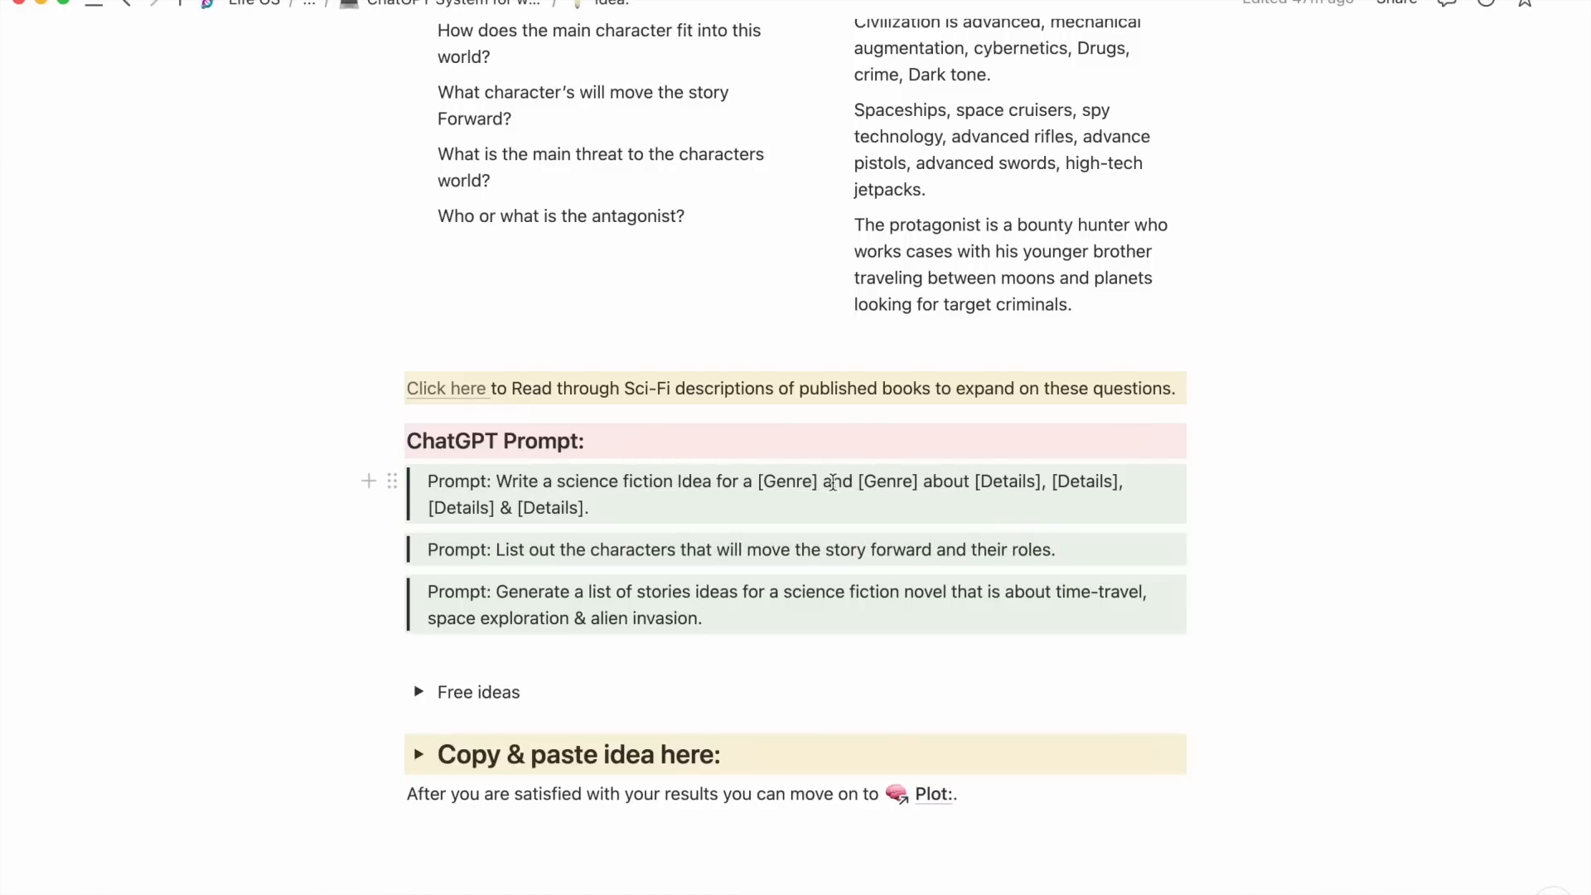
{"action": "scroll", "coordinate": [877, 636], "scroll_direction": "down", "scroll_amount": 1}
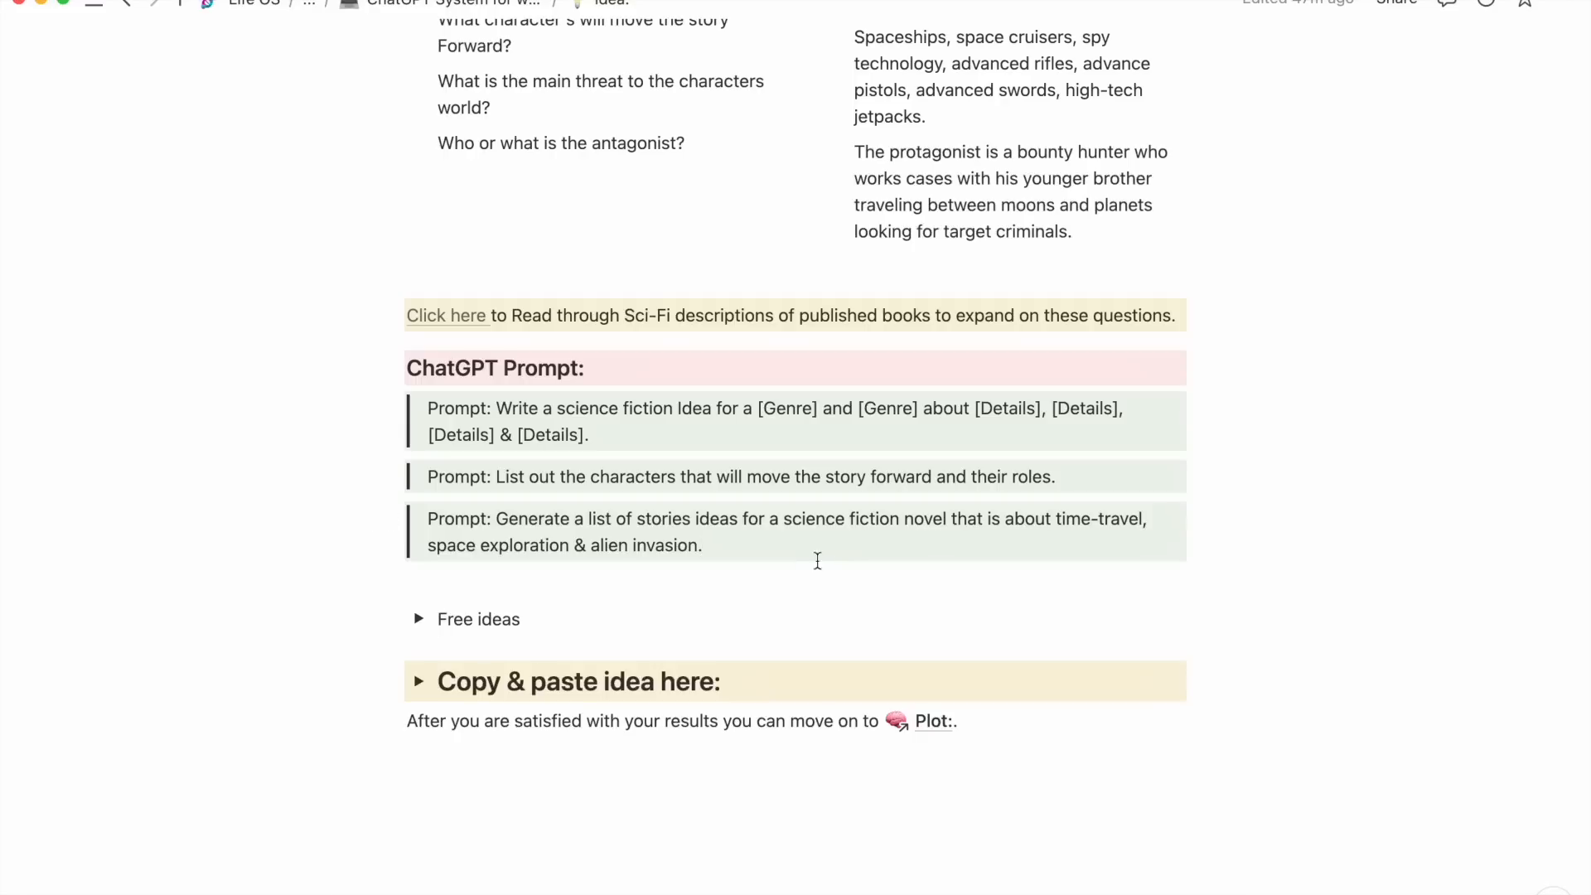
{"action": "left_click", "coordinate": [775, 542]}
{"action": "type", "text": "{}"}
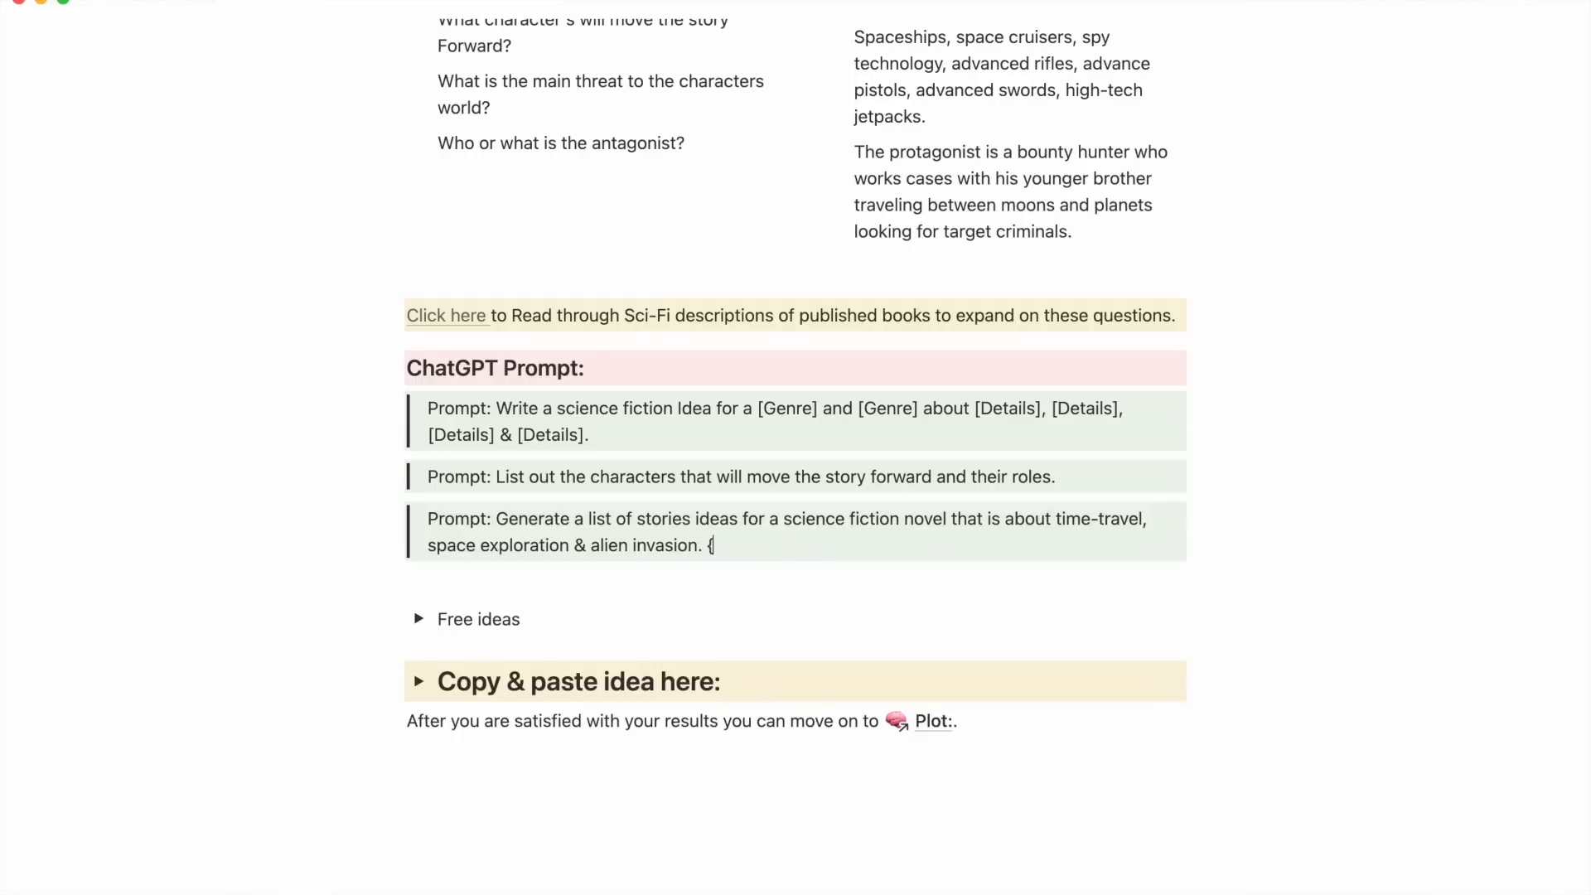
{"action": "key", "text": "BackSpace"}
{"action": "key", "text": "BackSpace"}
{"action": "key", "text": "BackSpace"}
{"action": "type", "text": "tion & alien invasion. The story takes place on"}
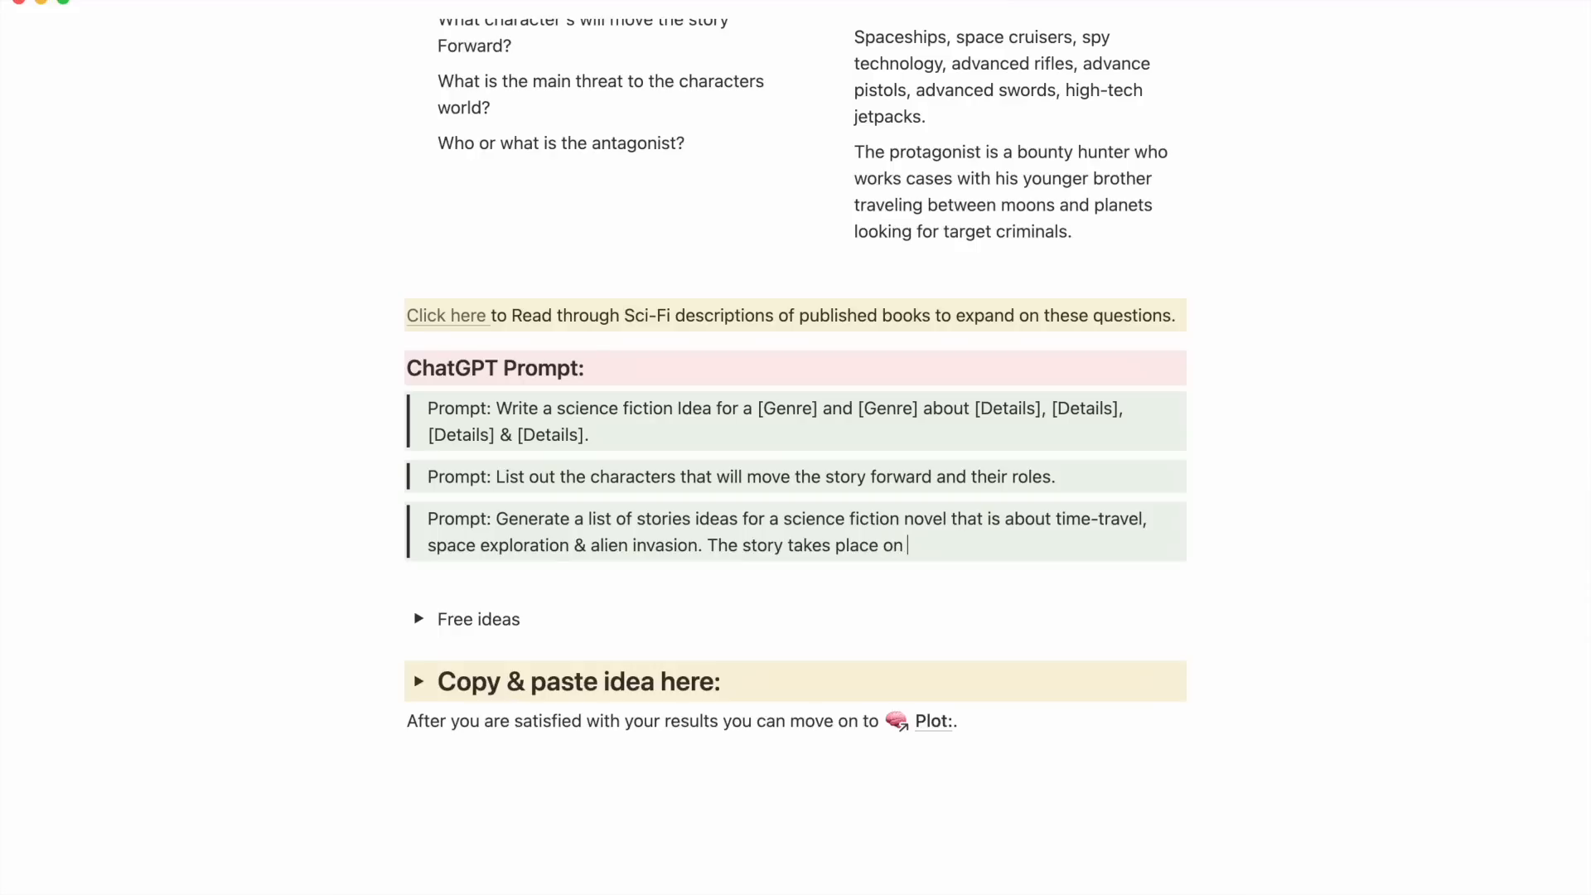
{"action": "type", "text": "he moon IO where "}
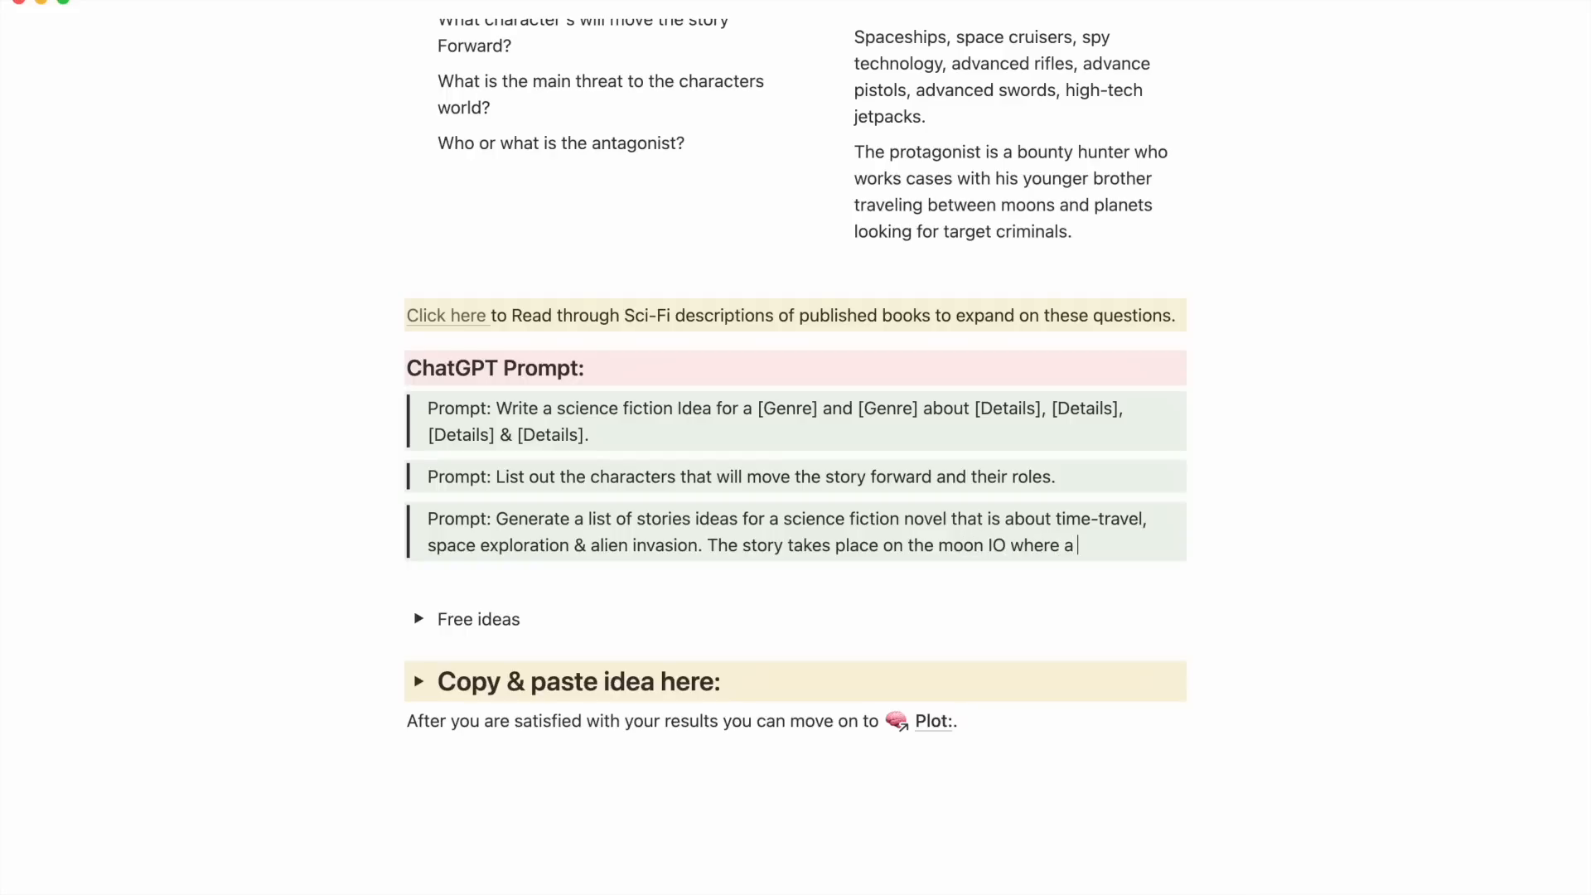
{"action": "type", "text": "a space station"}
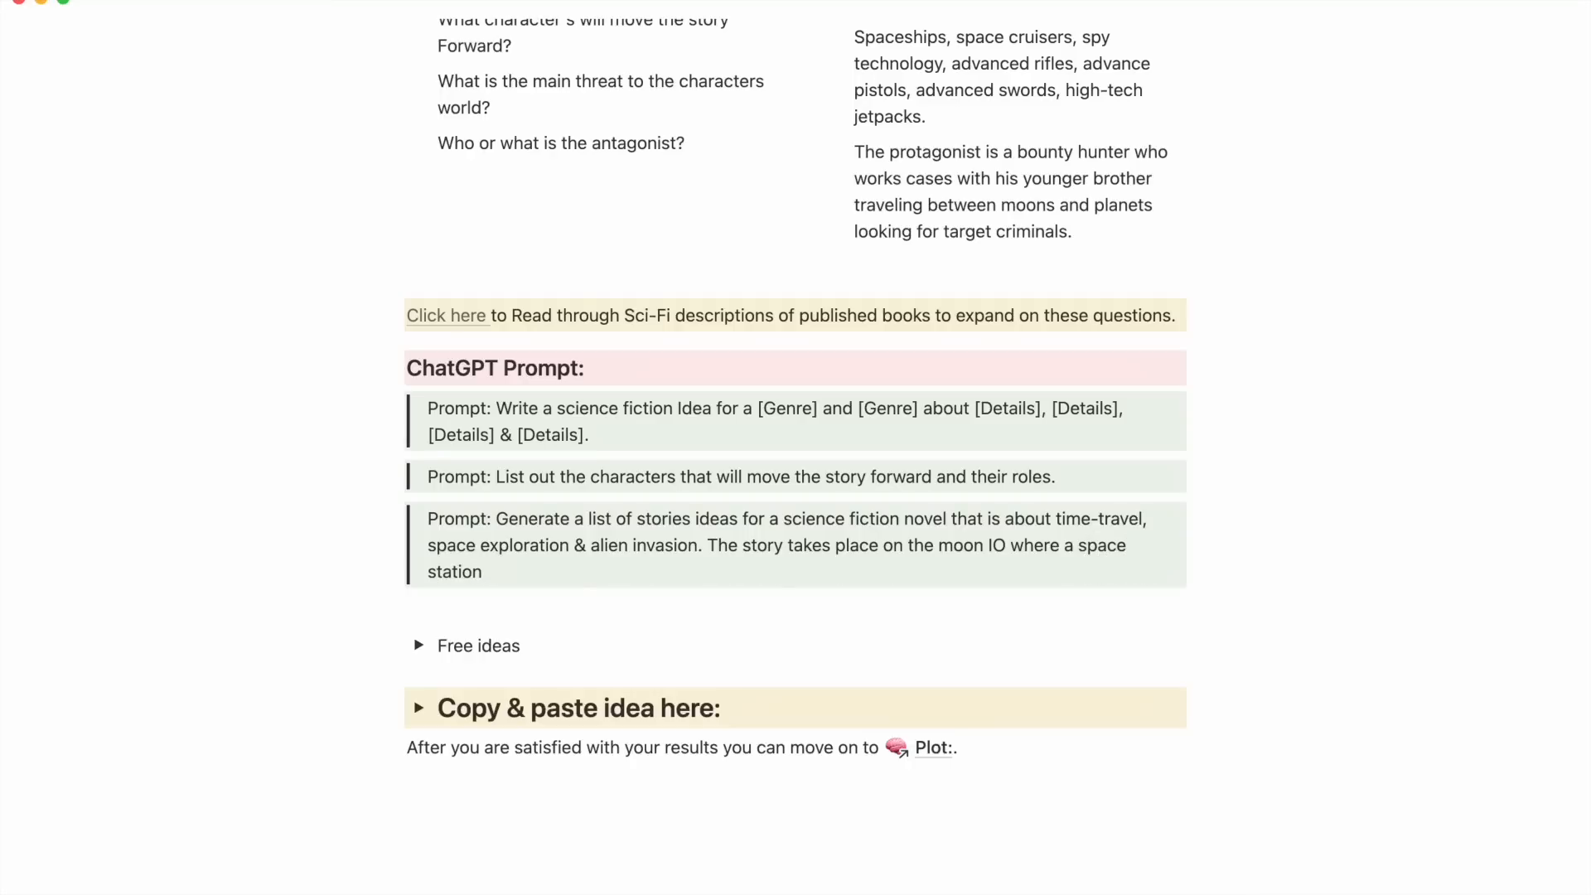
{"action": "type", "text": " and mining is located"}
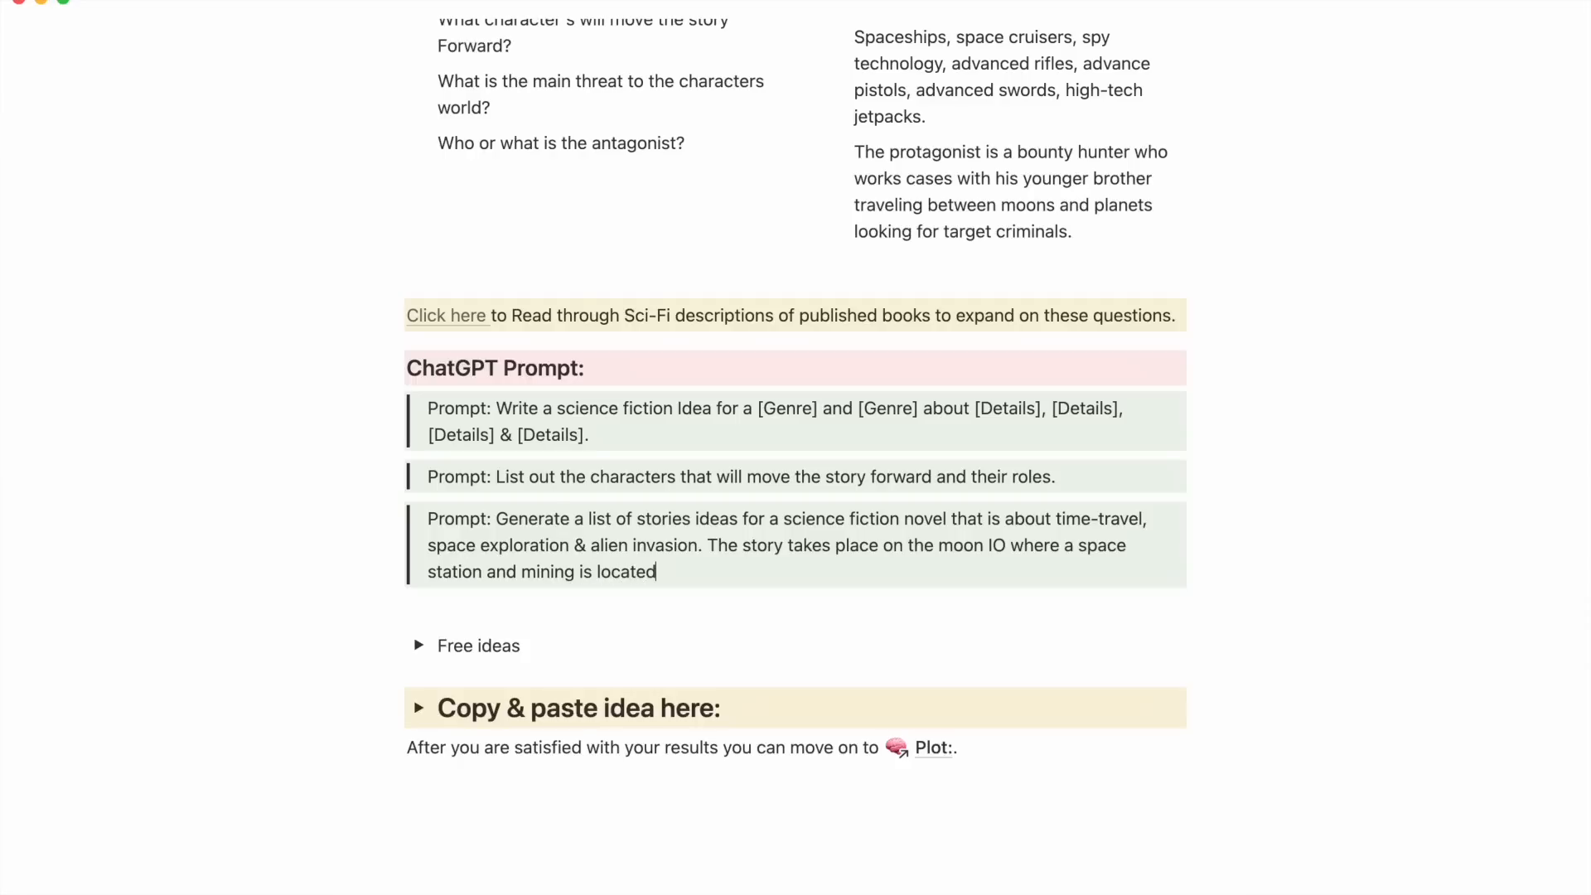
Append "The main character of the story is a miner who has a specific set of skills that will thrust him into the story.".
{"action": "type", "text": ". The main character of the story "}
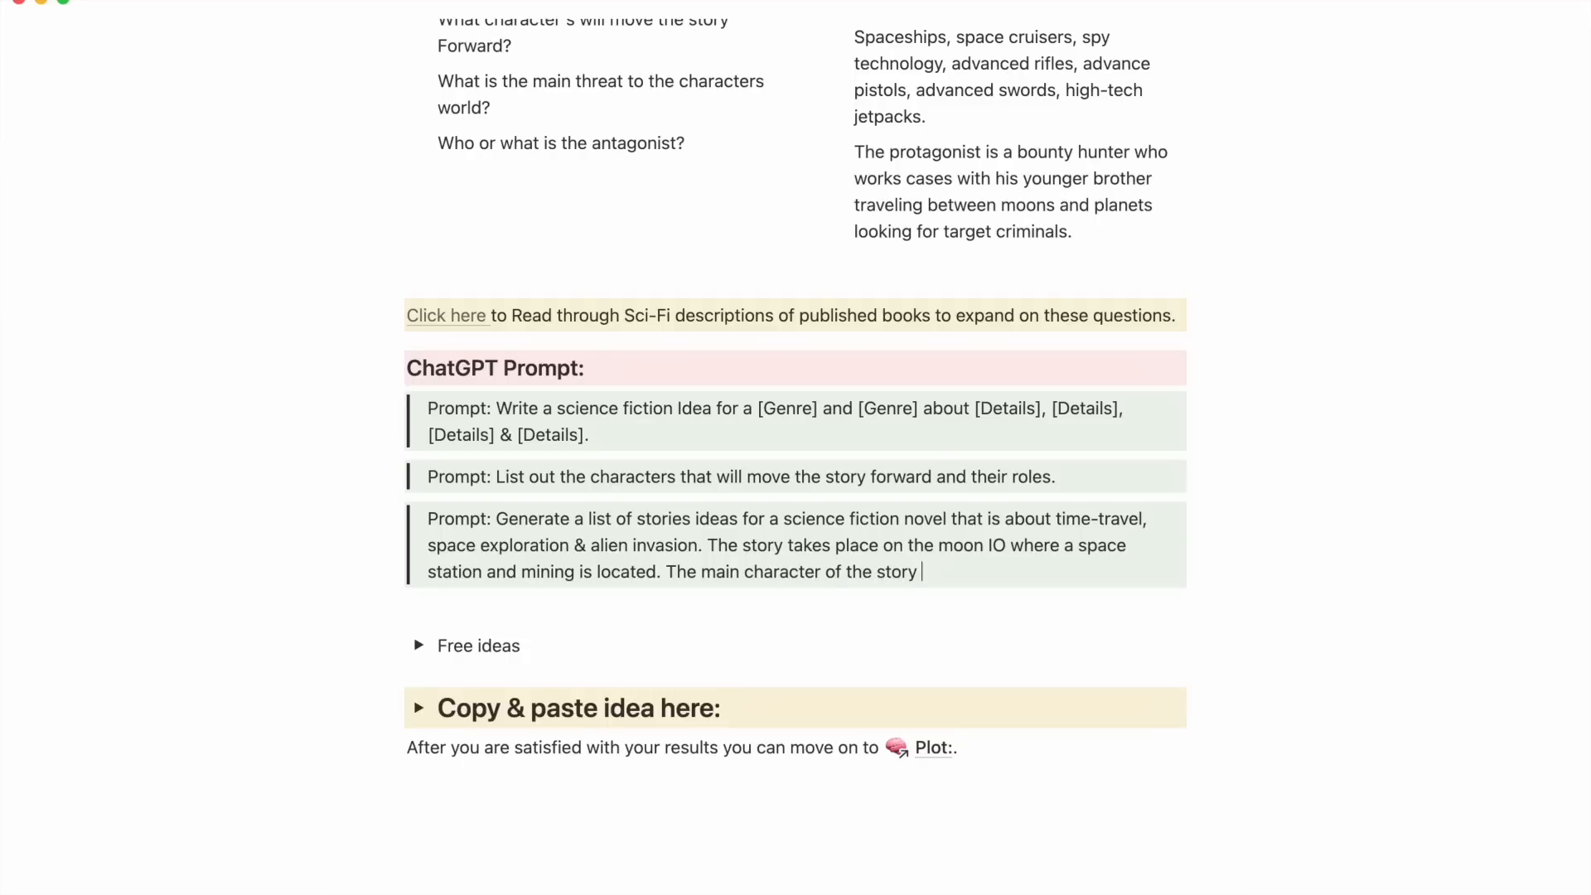
{"action": "type", "text": "is a miner who has a specific s"}
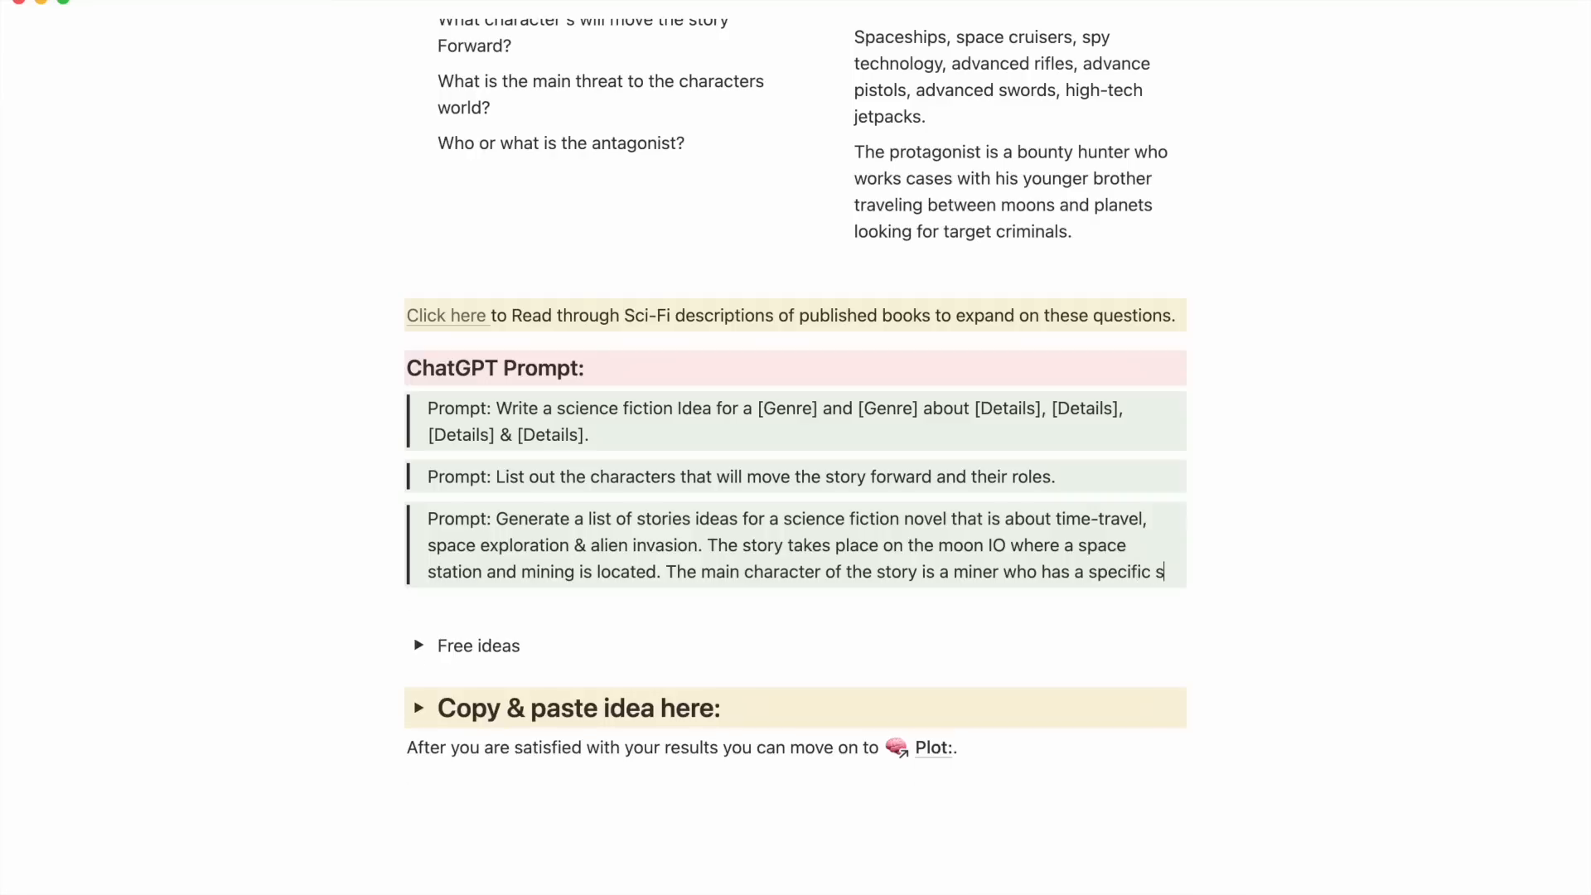
{"action": "type", "text": "et of ski"}
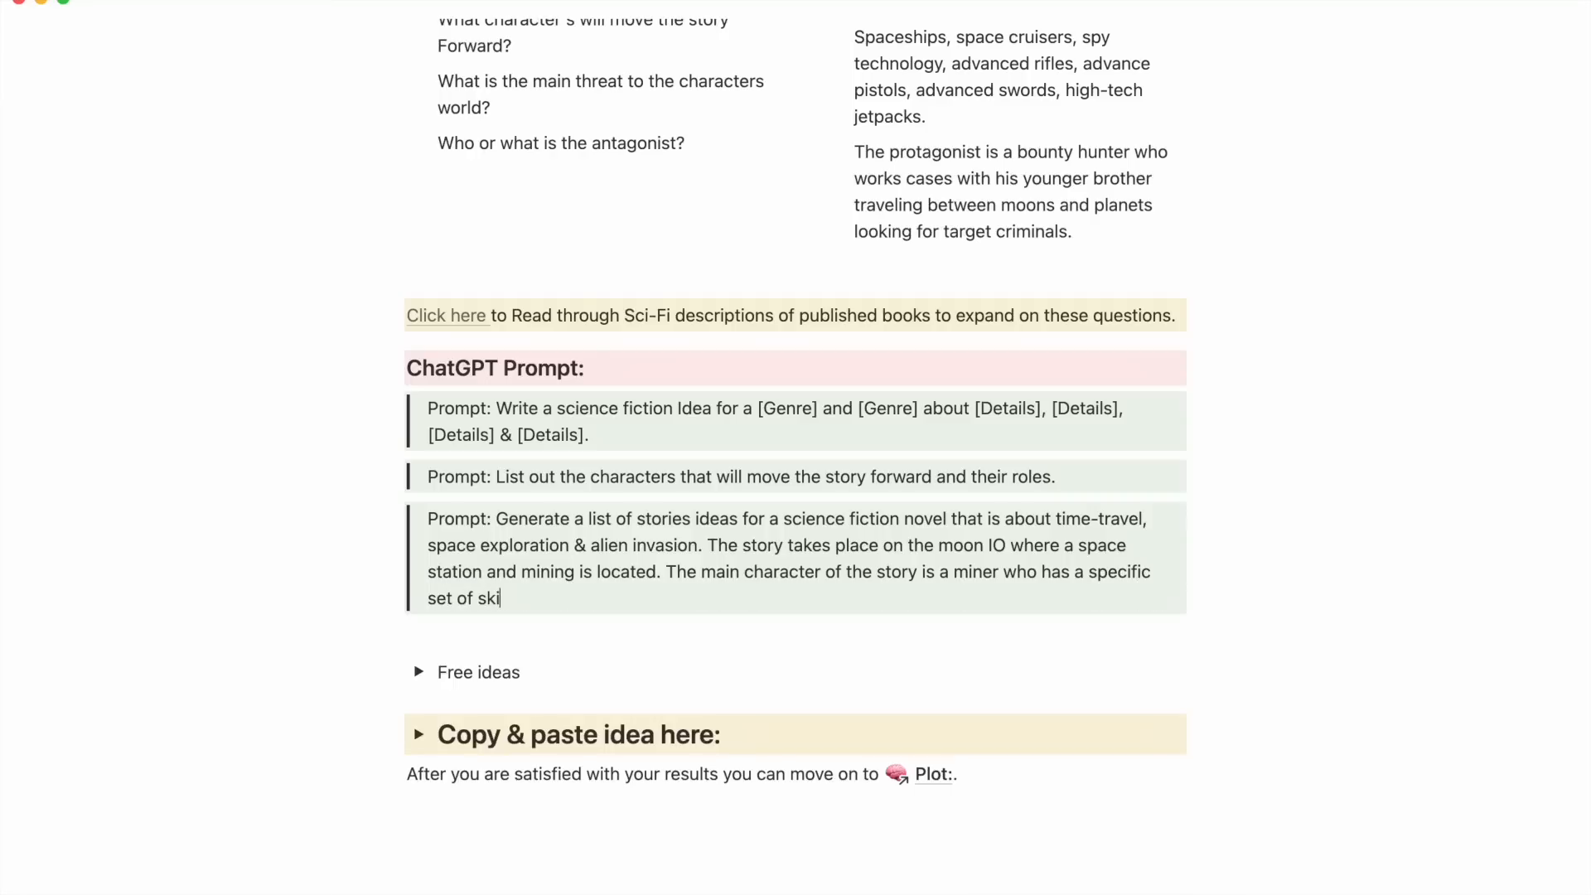
{"action": "type", "text": "lls that will drthrust him into t"}
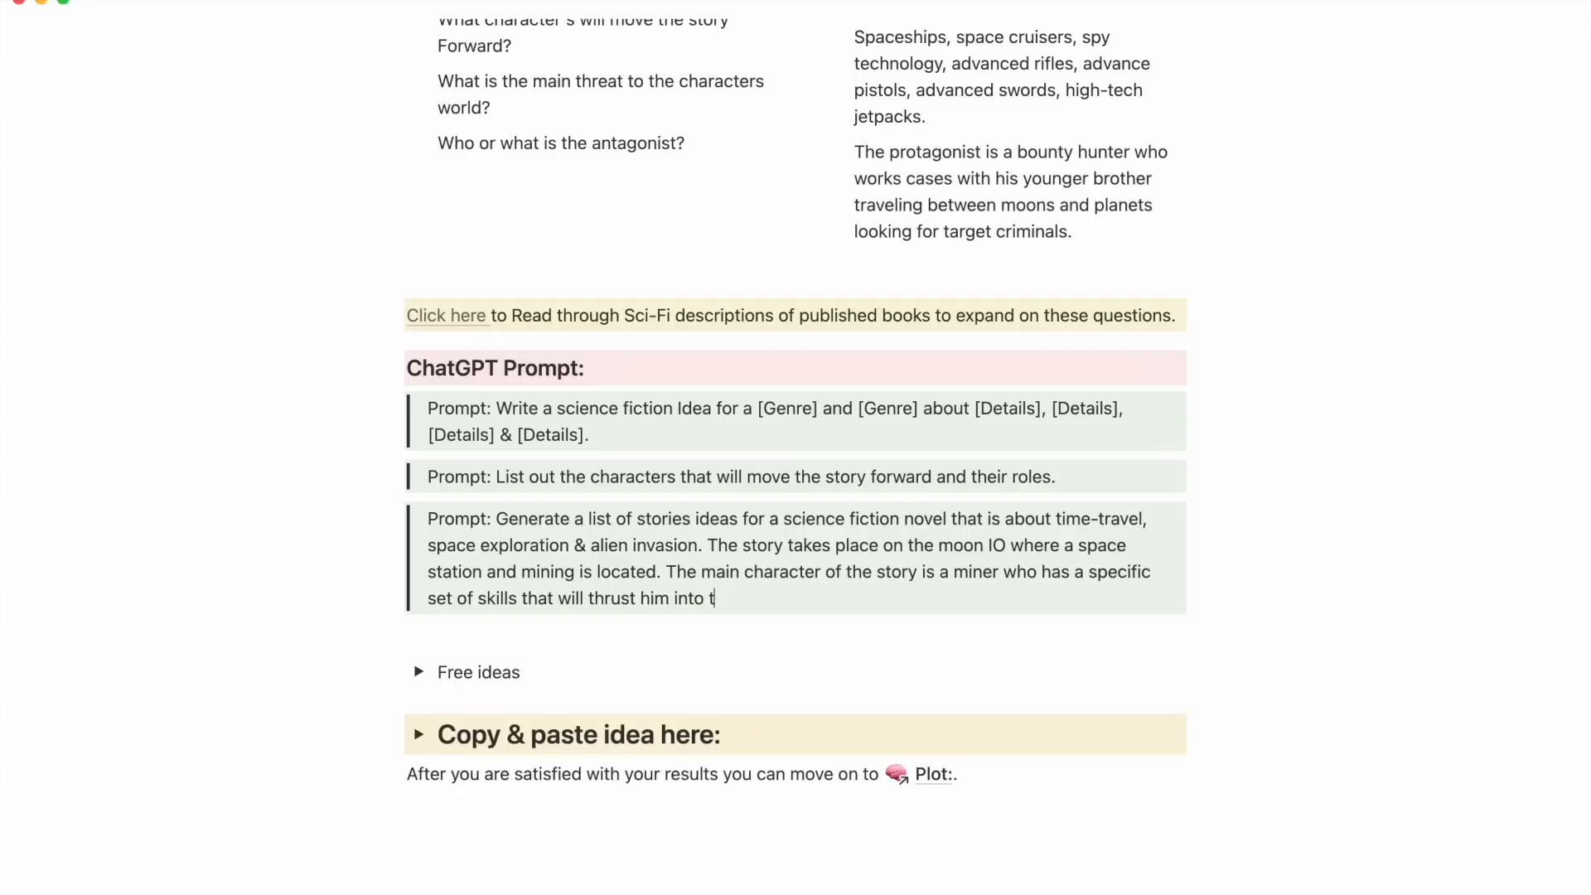
{"action": "type", "text": "he sto"}
{"action": "key", "text": "BackSpace"}
{"action": "key", "text": "BackSpace"}
{"action": "type", "text": "tory."}
Copy the full text of the extended third prompt, without its "Prompt:" label, and switch to the ChatGPT window.
{"action": "left_click_drag", "start_coordinate": [785, 597], "coordinate": [498, 508]}
{"action": "key", "text": "super+c"}
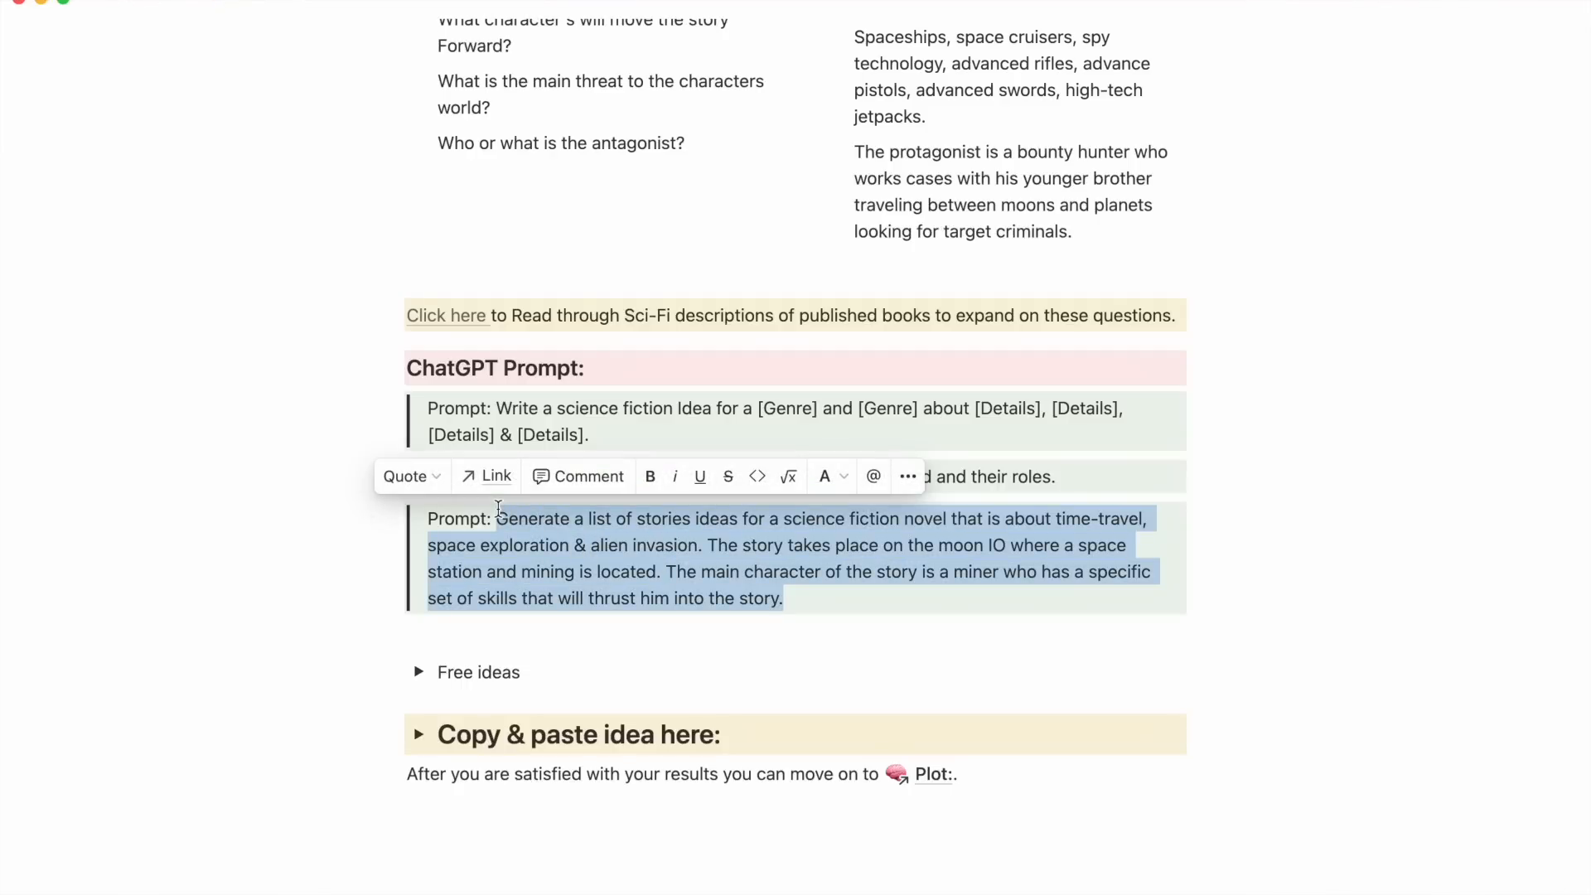
{"action": "key", "text": "ctrl+Up"}
{"action": "left_click", "coordinate": [1184, 755]}
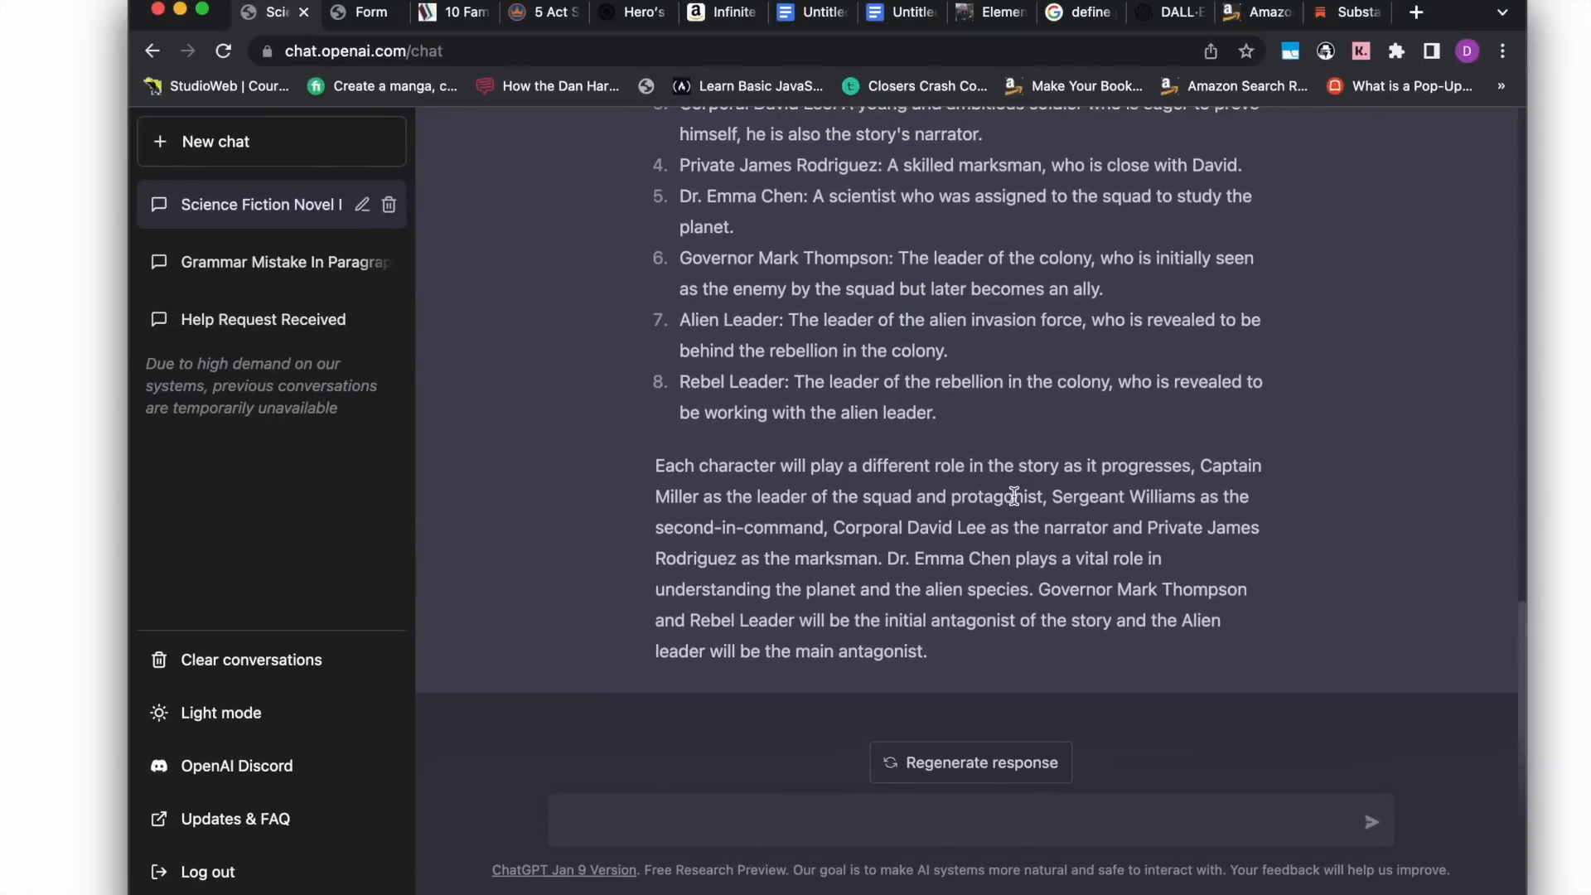
Review the character list and roles that ChatGPT generated for the military squad idea.
{"action": "scroll", "coordinate": [1013, 495], "scroll_direction": "up", "scroll_amount": 3}
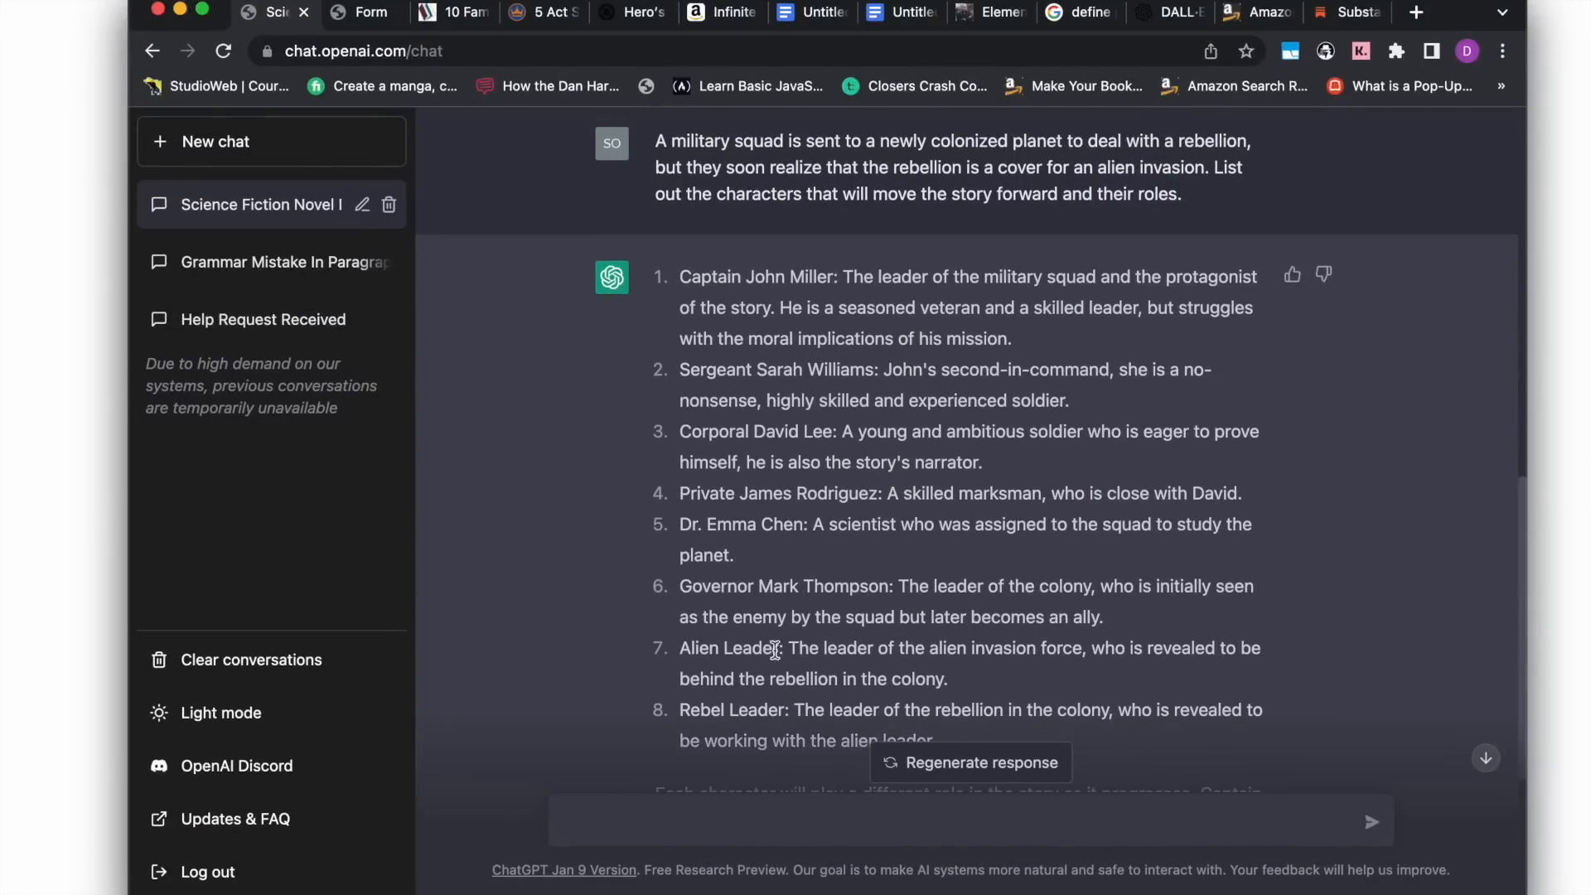
{"action": "scroll", "coordinate": [768, 664], "scroll_direction": "down", "scroll_amount": 2}
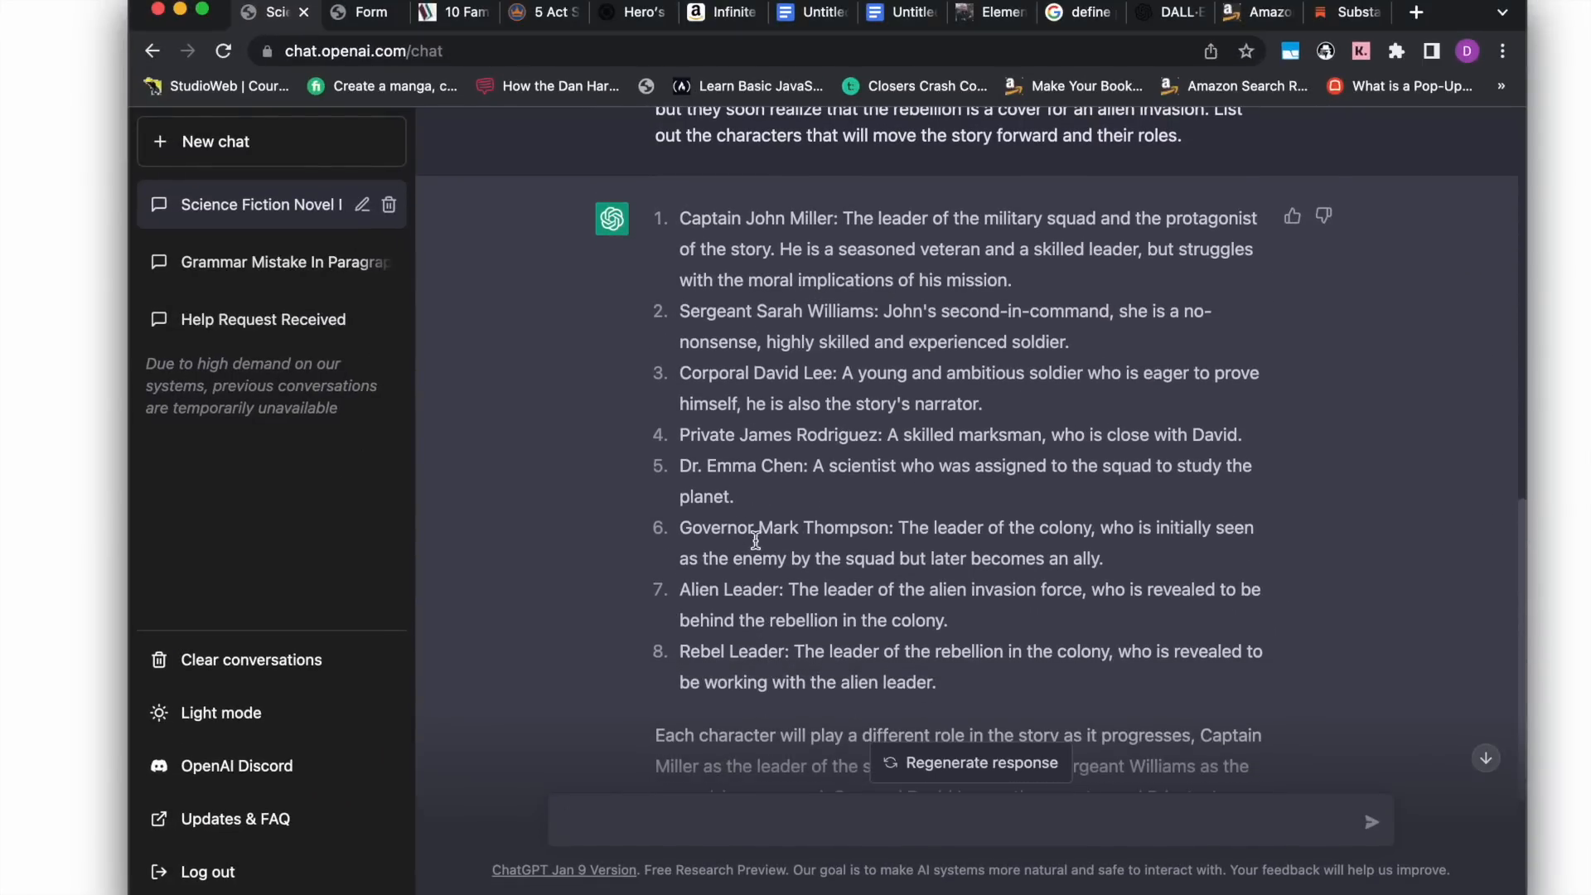
{"action": "scroll", "coordinate": [793, 364], "scroll_direction": "up", "scroll_amount": 2}
{"action": "scroll", "coordinate": [795, 356], "scroll_direction": "up", "scroll_amount": 3}
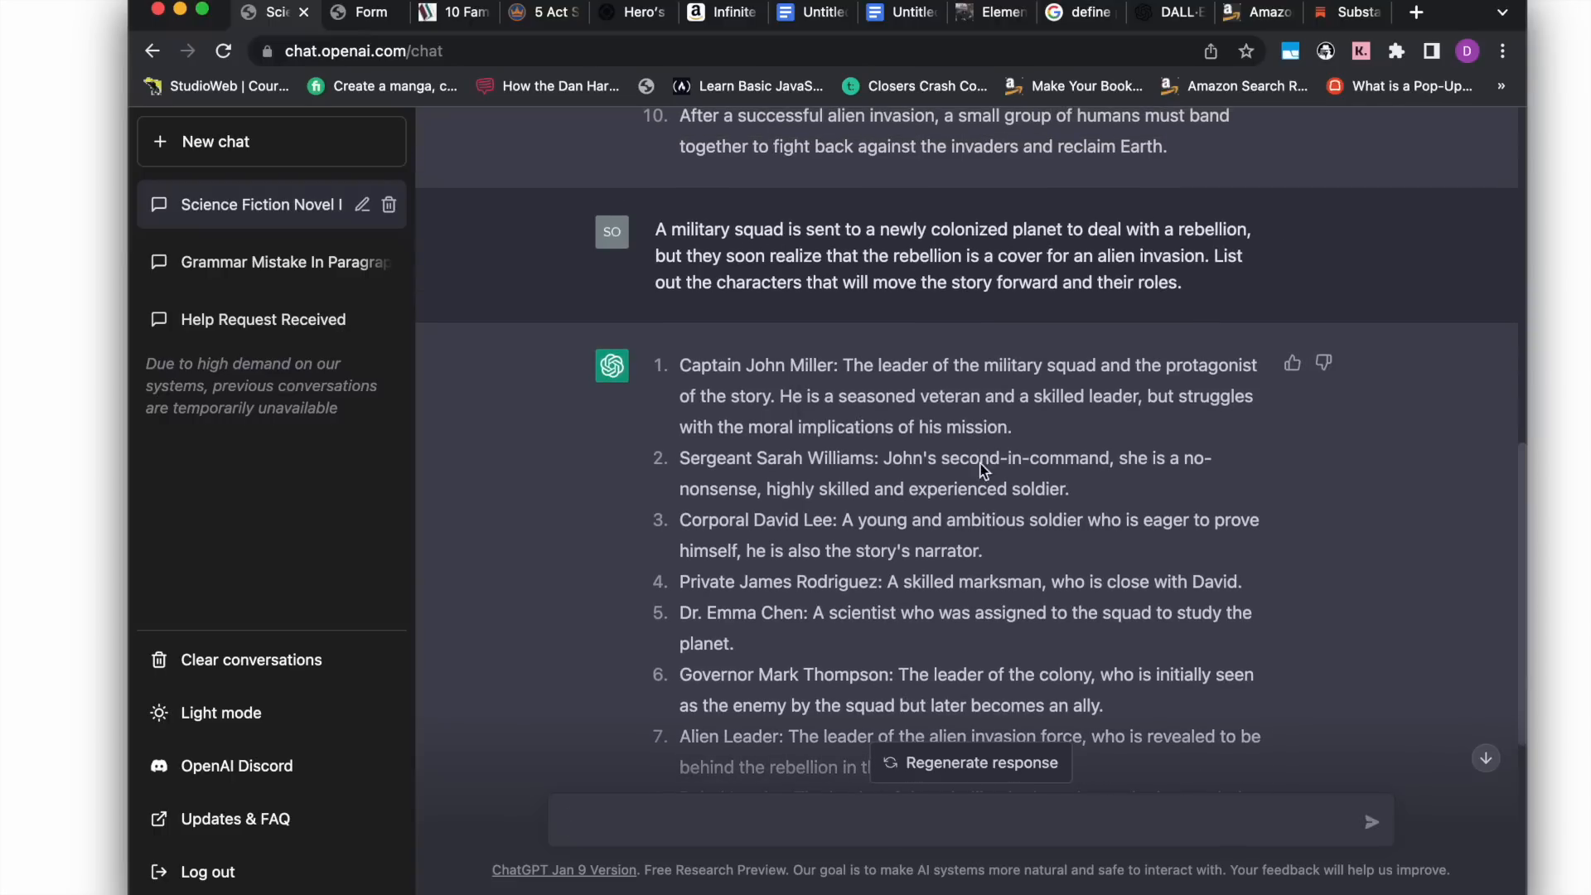
{"action": "scroll", "coordinate": [982, 507], "scroll_direction": "down", "scroll_amount": 1}
{"action": "scroll", "coordinate": [1005, 468], "scroll_direction": "up", "scroll_amount": 3}
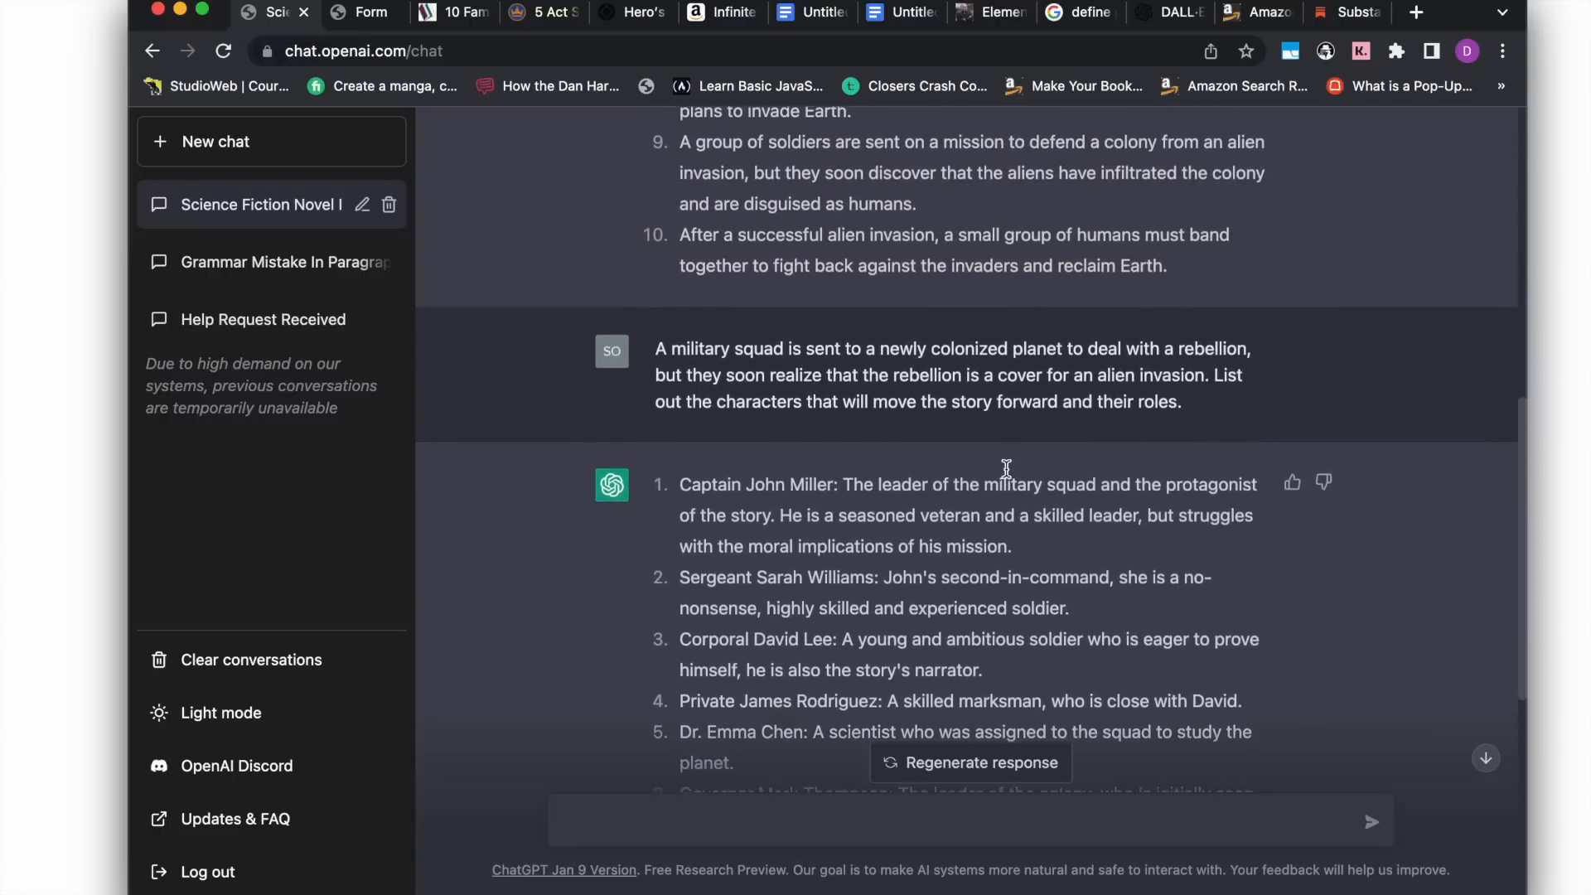
{"action": "scroll", "coordinate": [1246, 365], "scroll_direction": "up", "scroll_amount": 1}
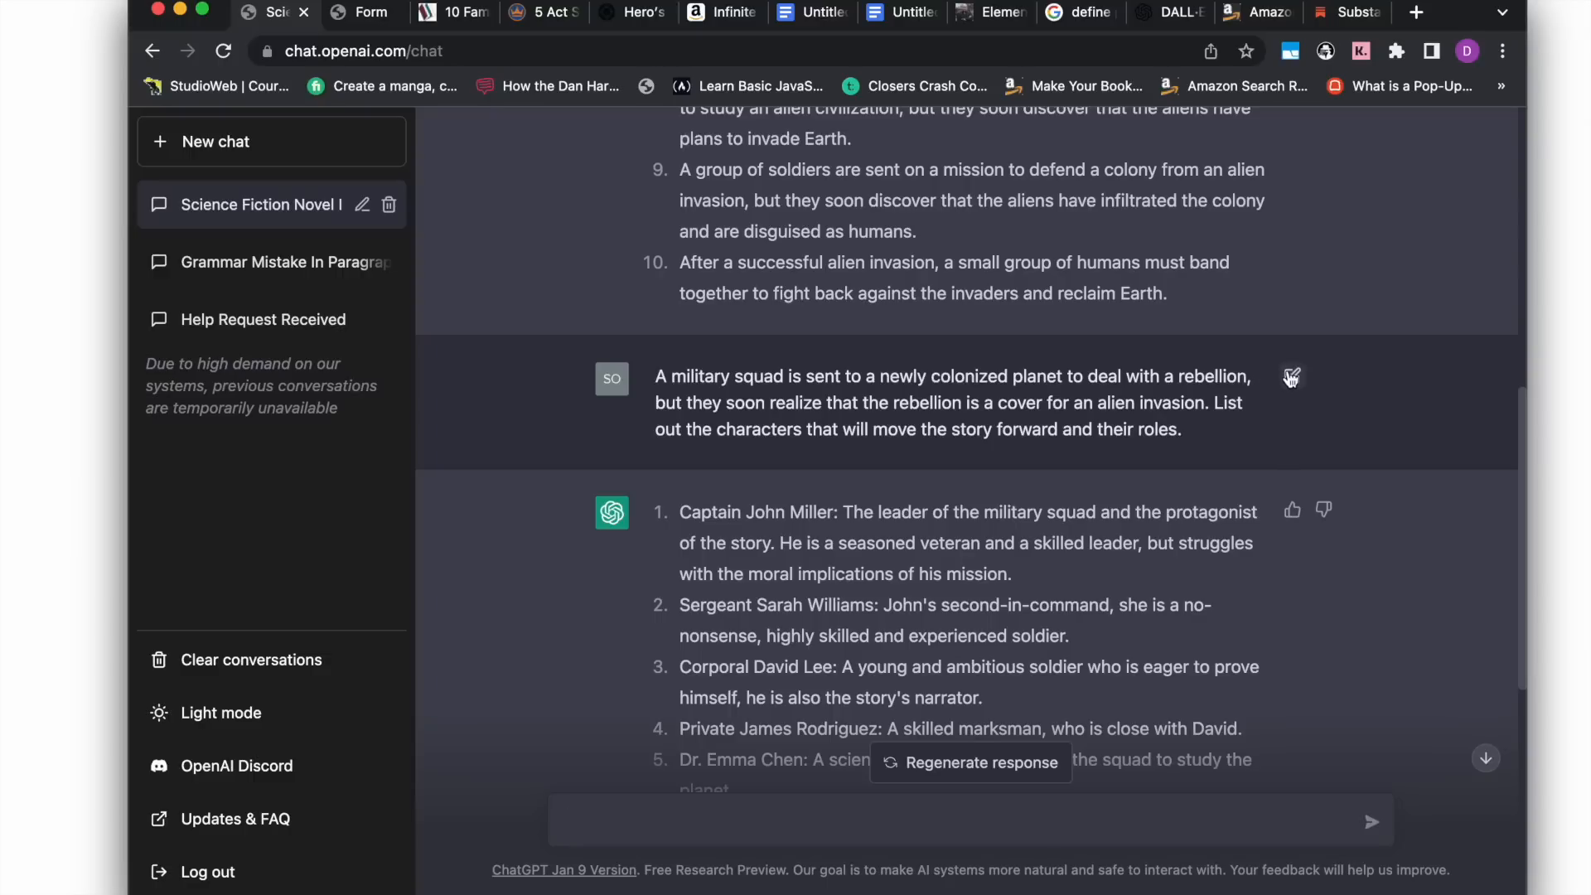
Edit the first message of the conversation and replace its whole text with the copied moon IO miner prompt.
{"action": "scroll", "coordinate": [1288, 377], "scroll_direction": "up", "scroll_amount": 15}
{"action": "mouse_move", "coordinate": [1284, 150]}
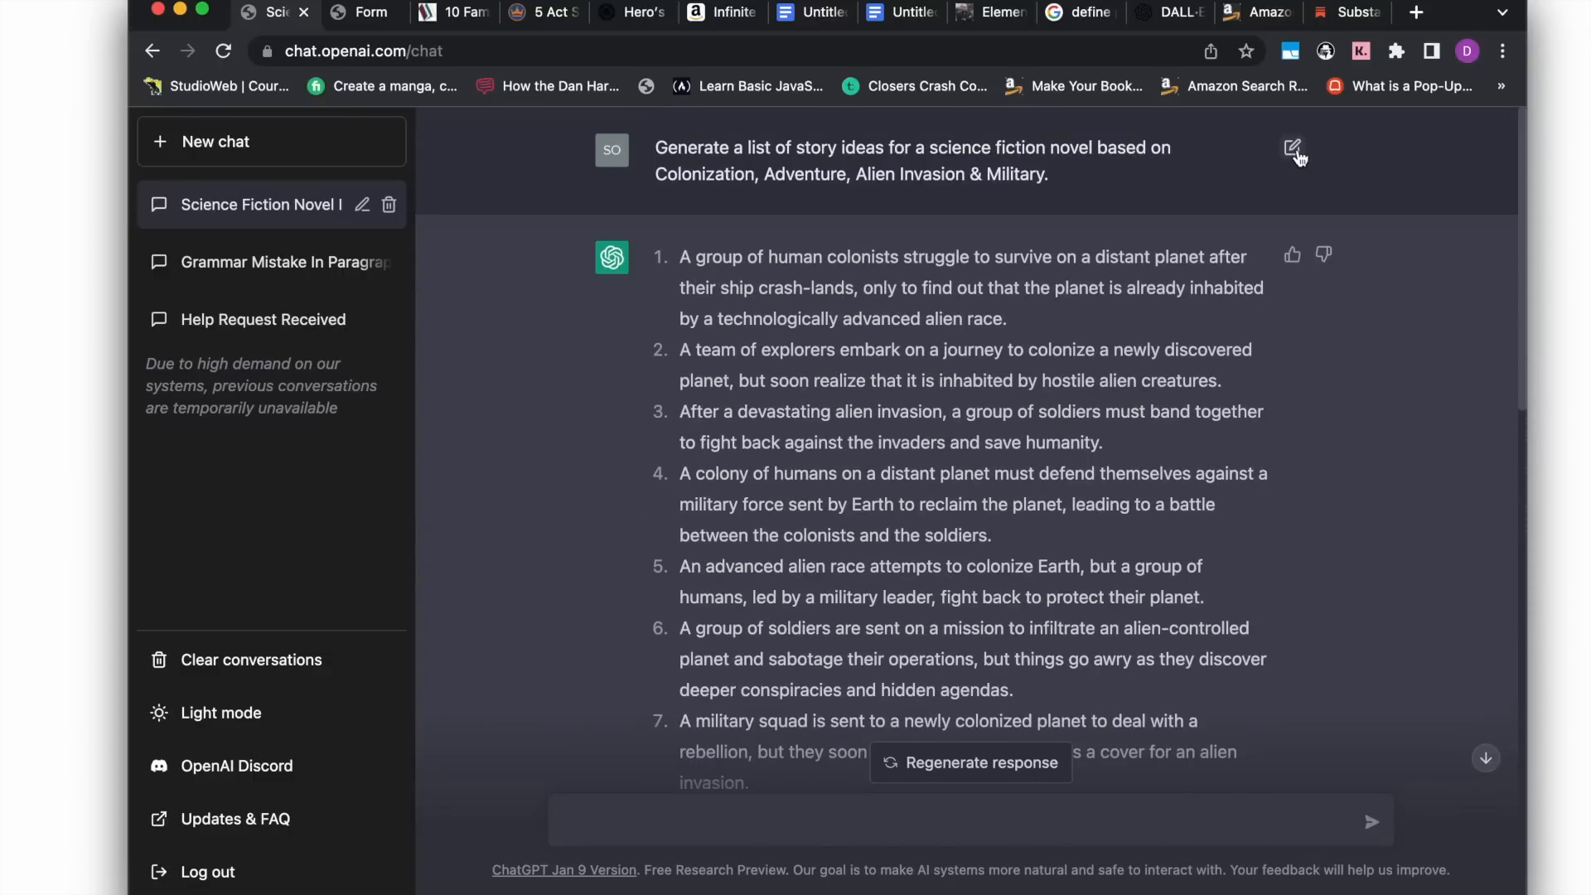
{"action": "left_click", "coordinate": [1287, 150]}
{"action": "key", "text": "super+a"}
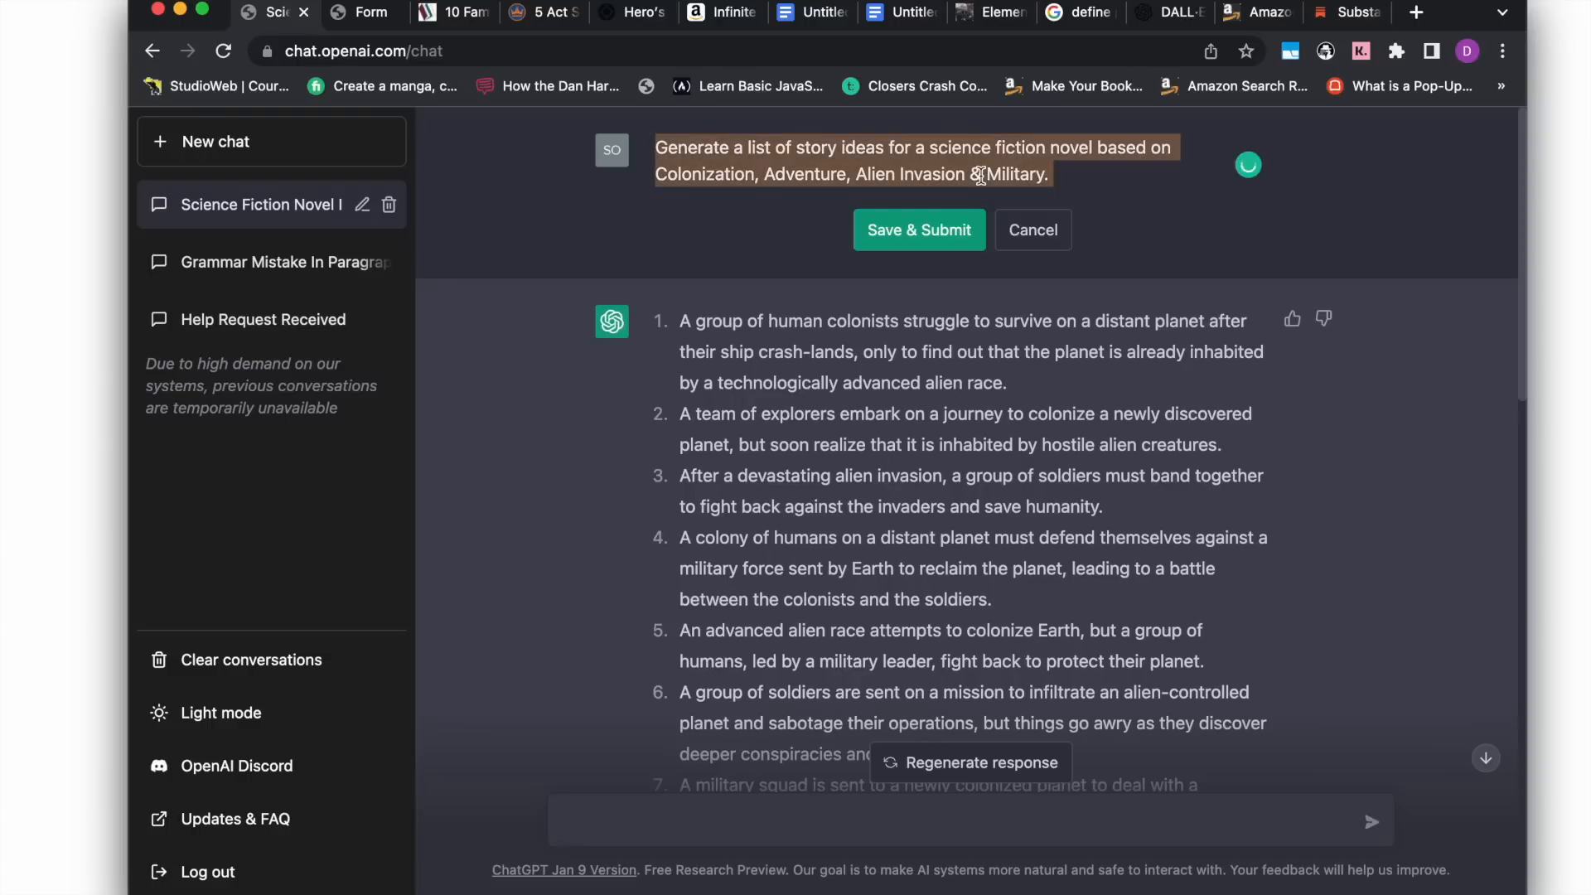
{"action": "key", "text": "super+v"}
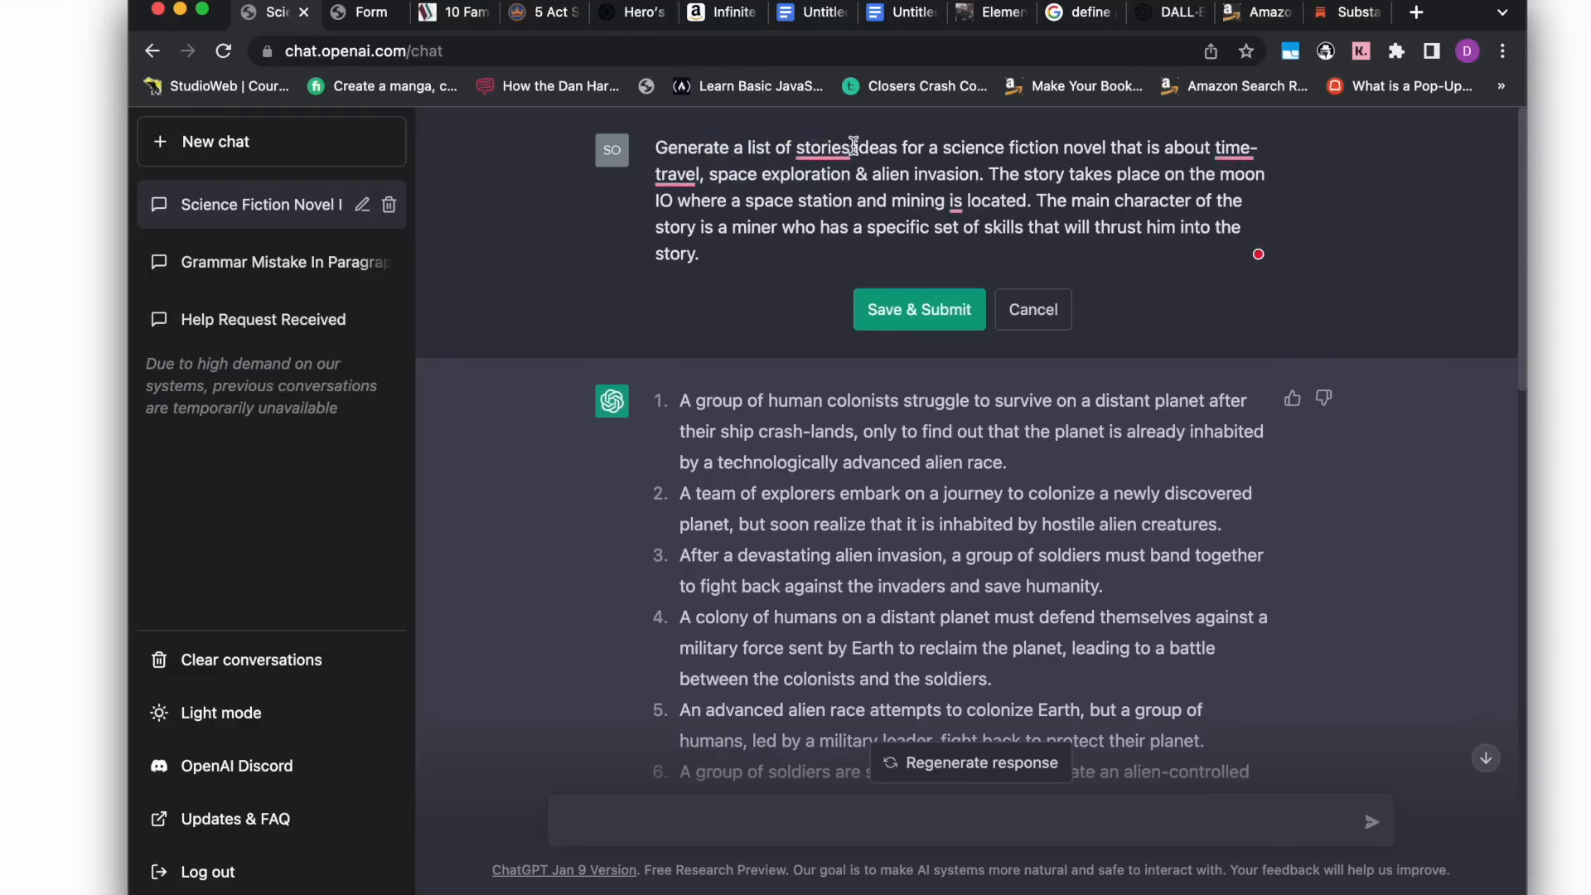
Correct the edited prompt to read "story ideas", "time travel" and "mining station", and submit it.
{"action": "mouse_move", "coordinate": [848, 141]}
{"action": "left_click", "coordinate": [829, 208]}
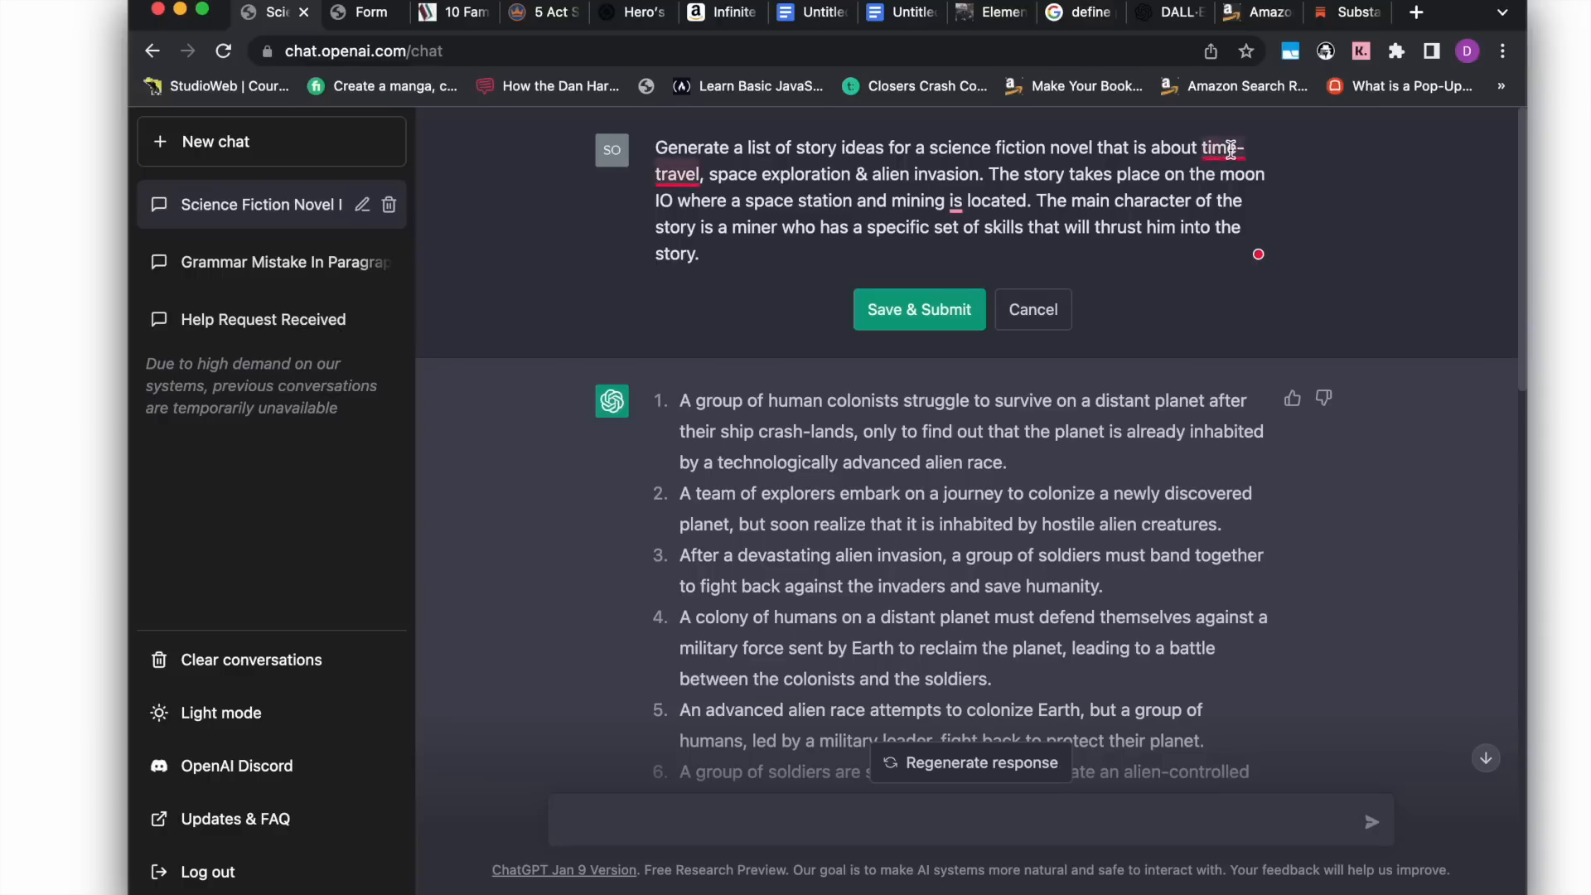
{"action": "mouse_move", "coordinate": [1201, 158]}
{"action": "left_click", "coordinate": [1202, 199]}
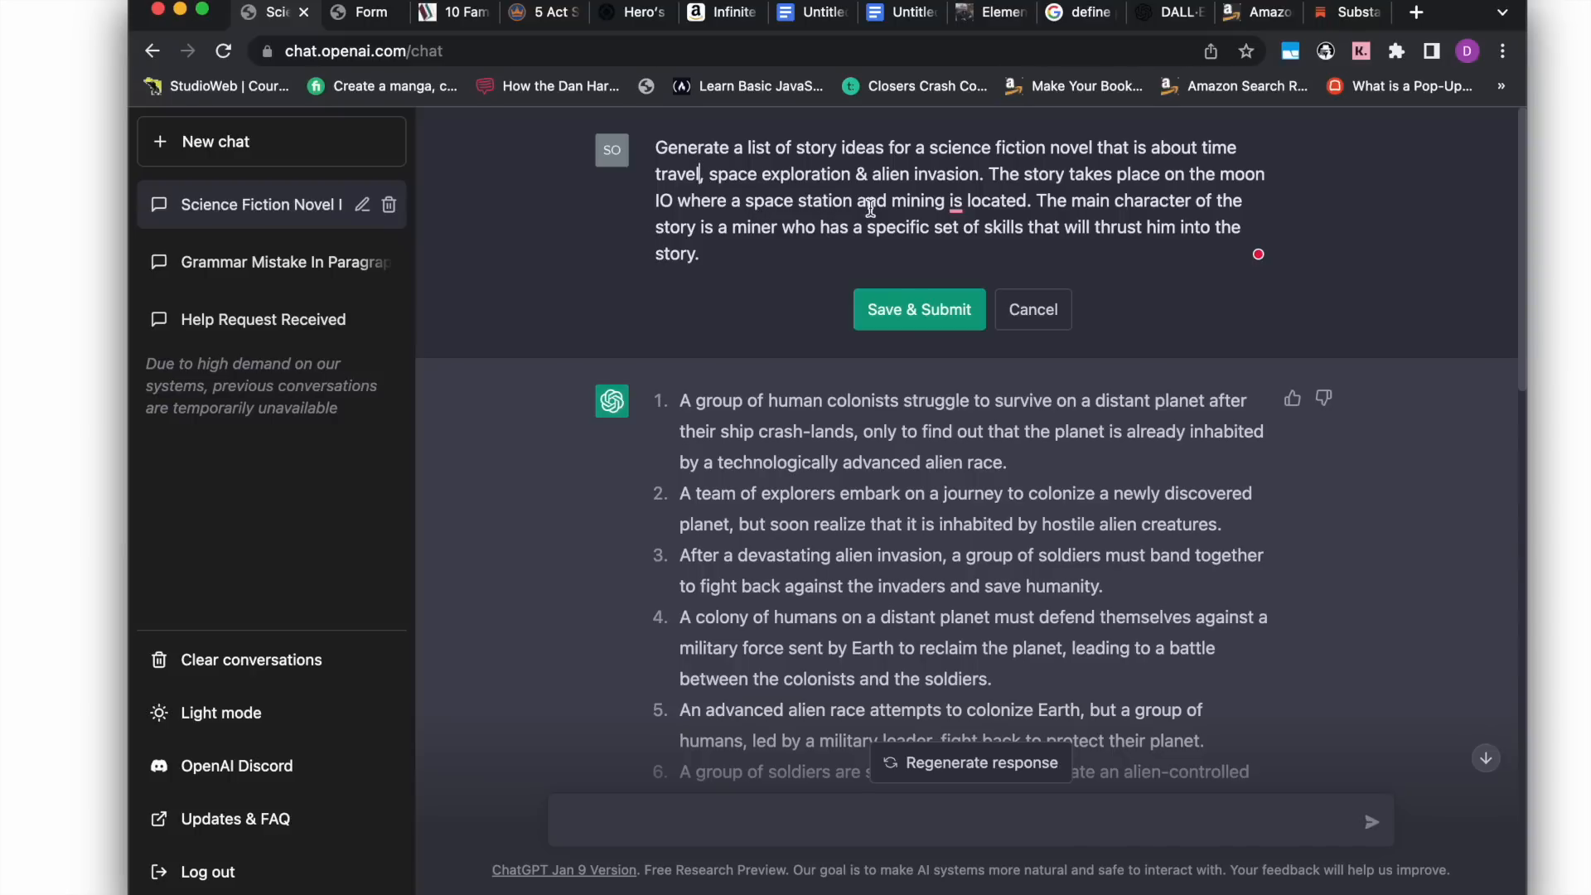
{"action": "left_click", "coordinate": [951, 202]}
{"action": "type", "text": "station"}
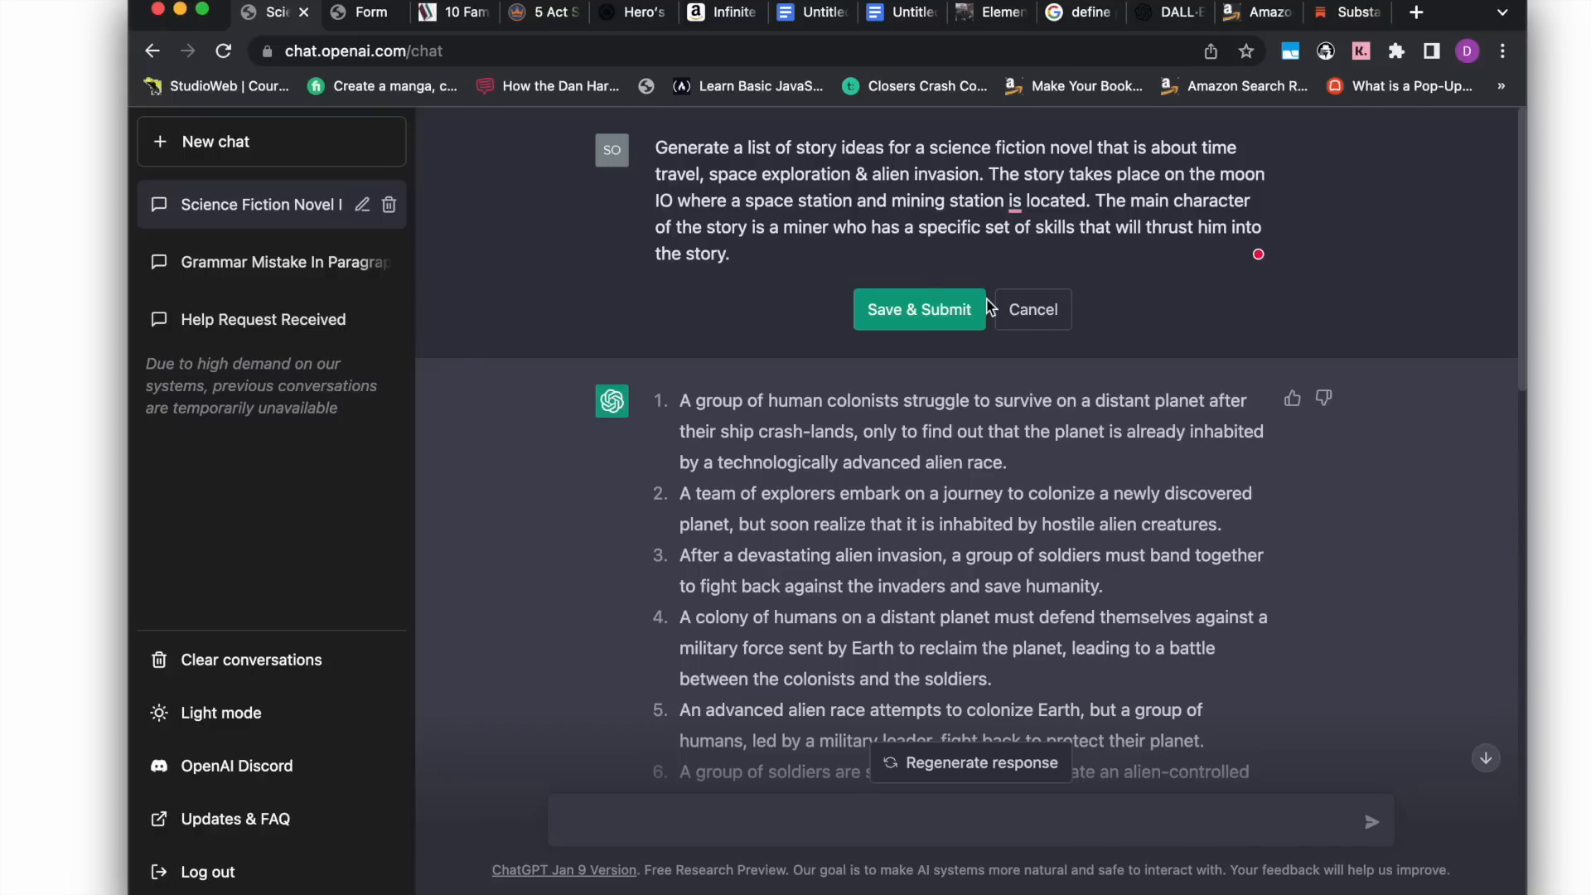
{"action": "left_click", "coordinate": [920, 309]}
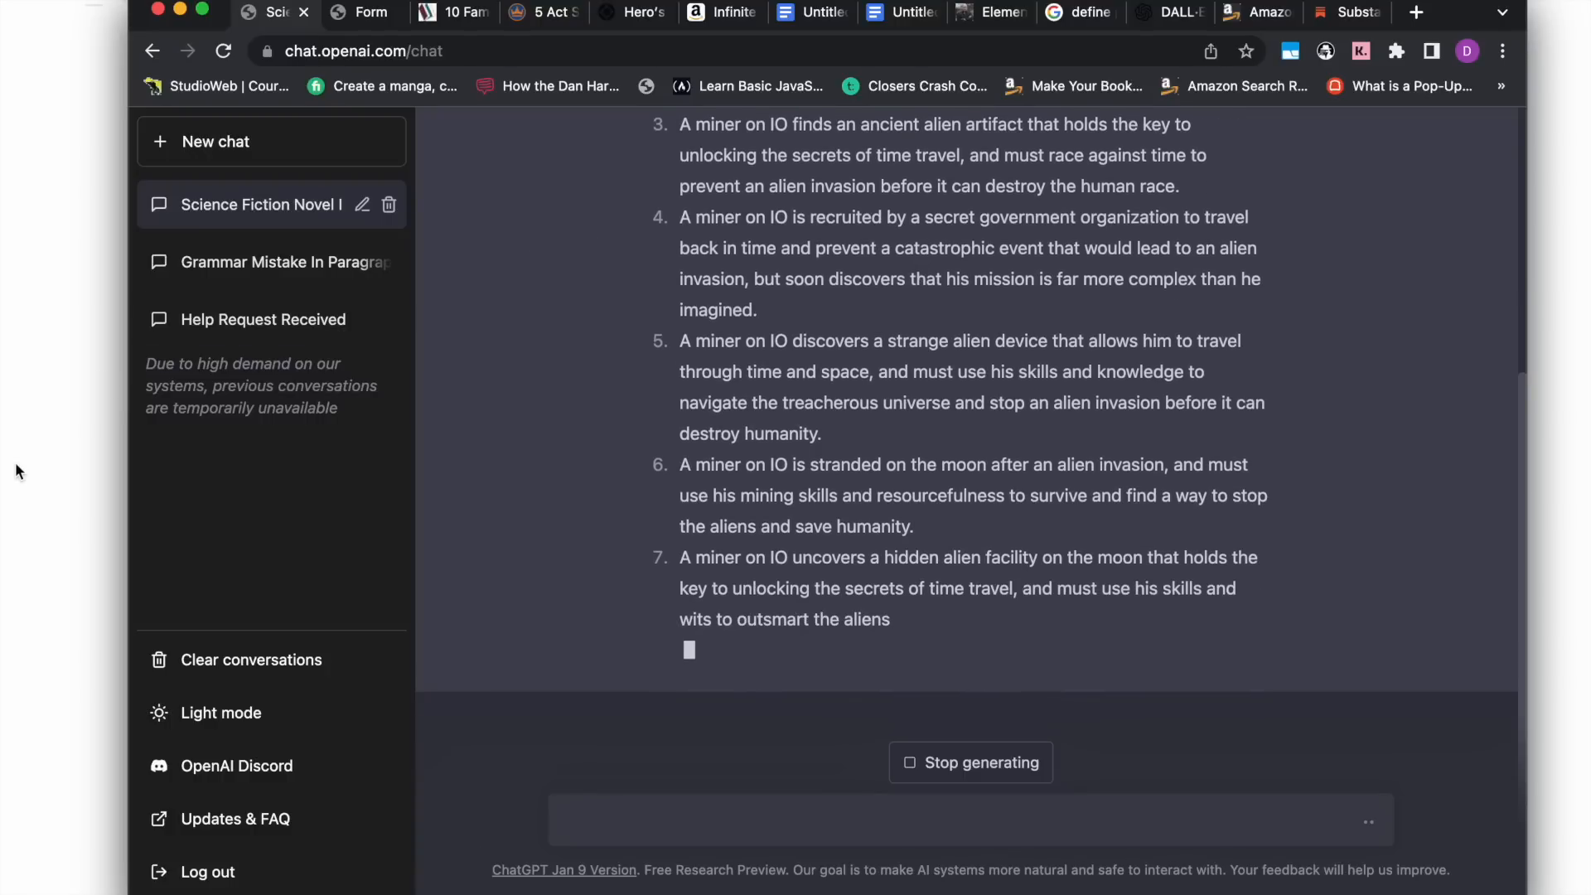
Switch back to the Notion Idea page and collapse the "List of Science fiction sub genres" section.
{"action": "left_click", "coordinate": [16, 461]}
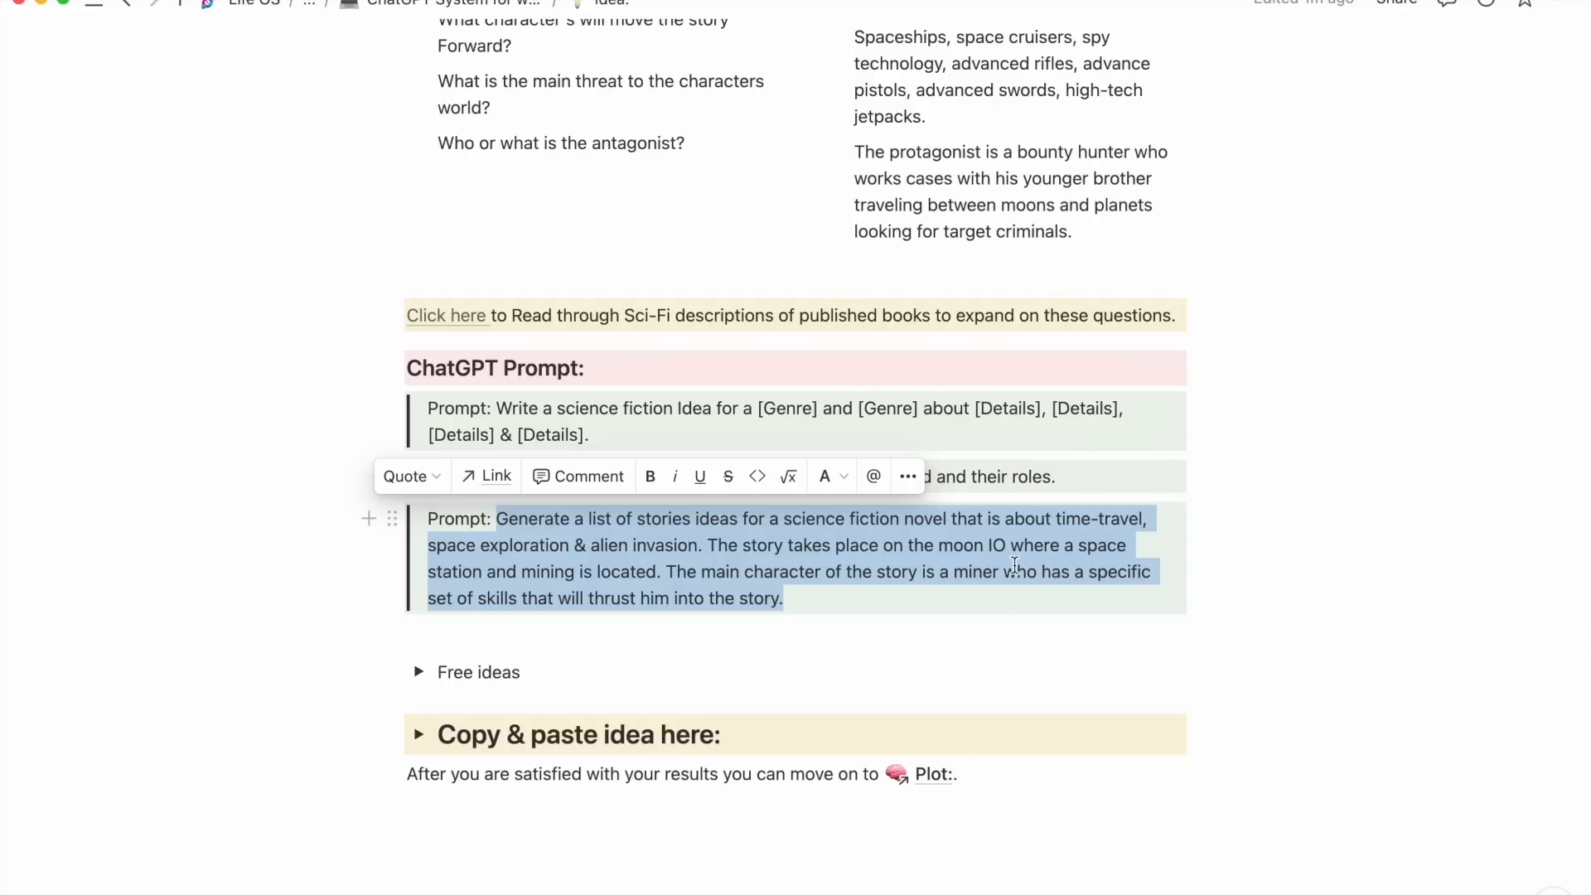
{"action": "scroll", "coordinate": [1011, 553], "scroll_direction": "up", "scroll_amount": 15}
{"action": "left_click", "coordinate": [419, 575]}
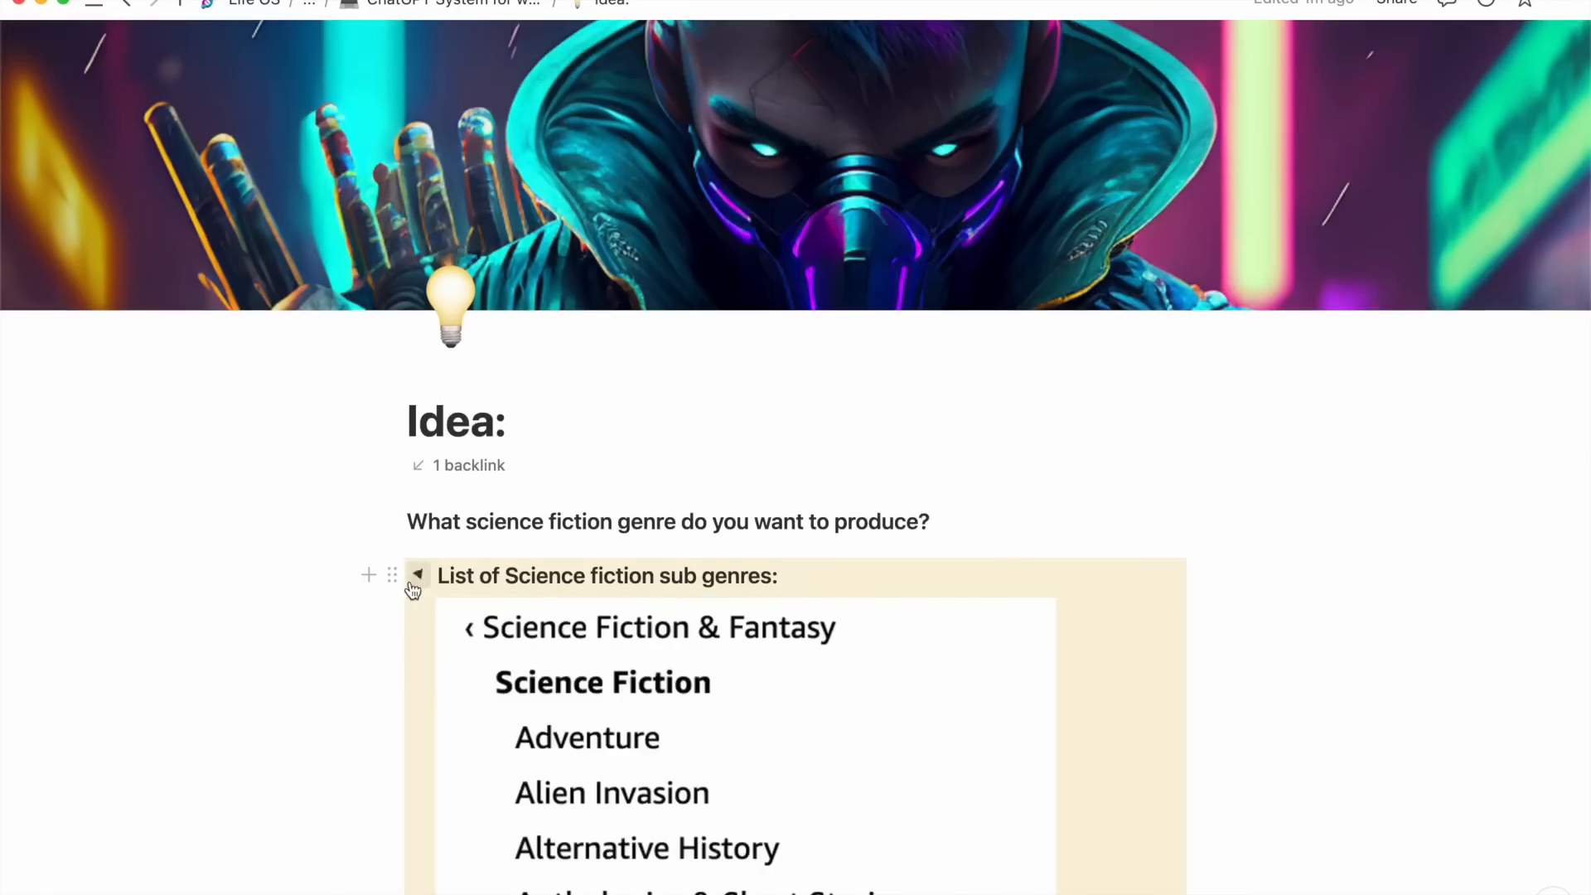
{"action": "scroll", "coordinate": [606, 638], "scroll_direction": "down", "scroll_amount": 4}
{"action": "left_click", "coordinate": [418, 278]}
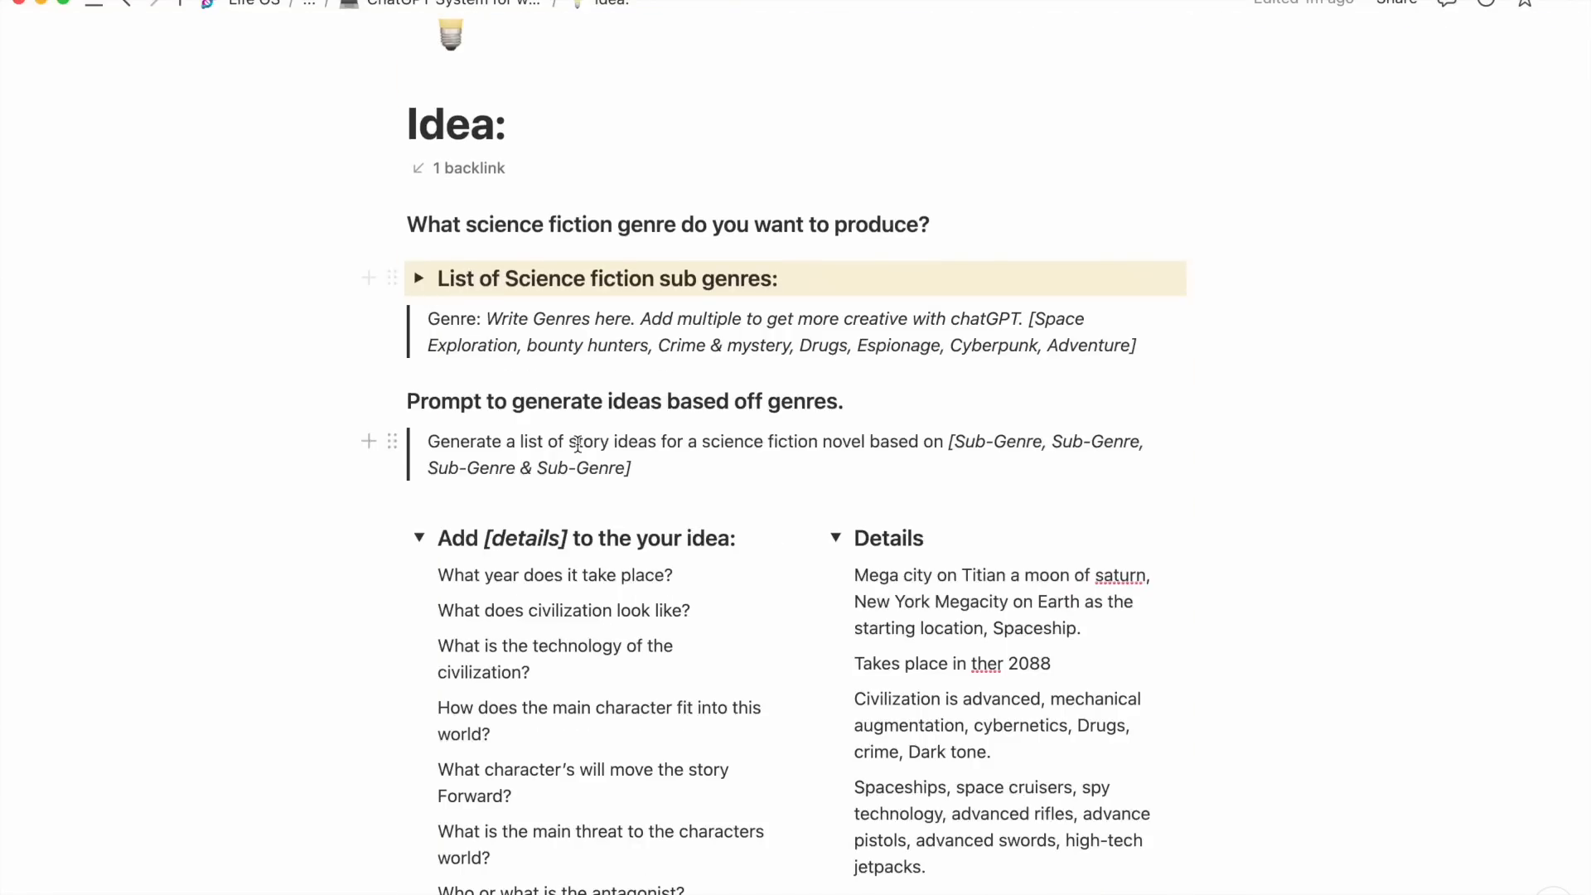
Open the Plot page linked below the ChatGPT prompts and look over its plot structures and prompts.
{"action": "scroll", "coordinate": [578, 444], "scroll_direction": "down", "scroll_amount": 15}
{"action": "left_click", "coordinate": [834, 443]}
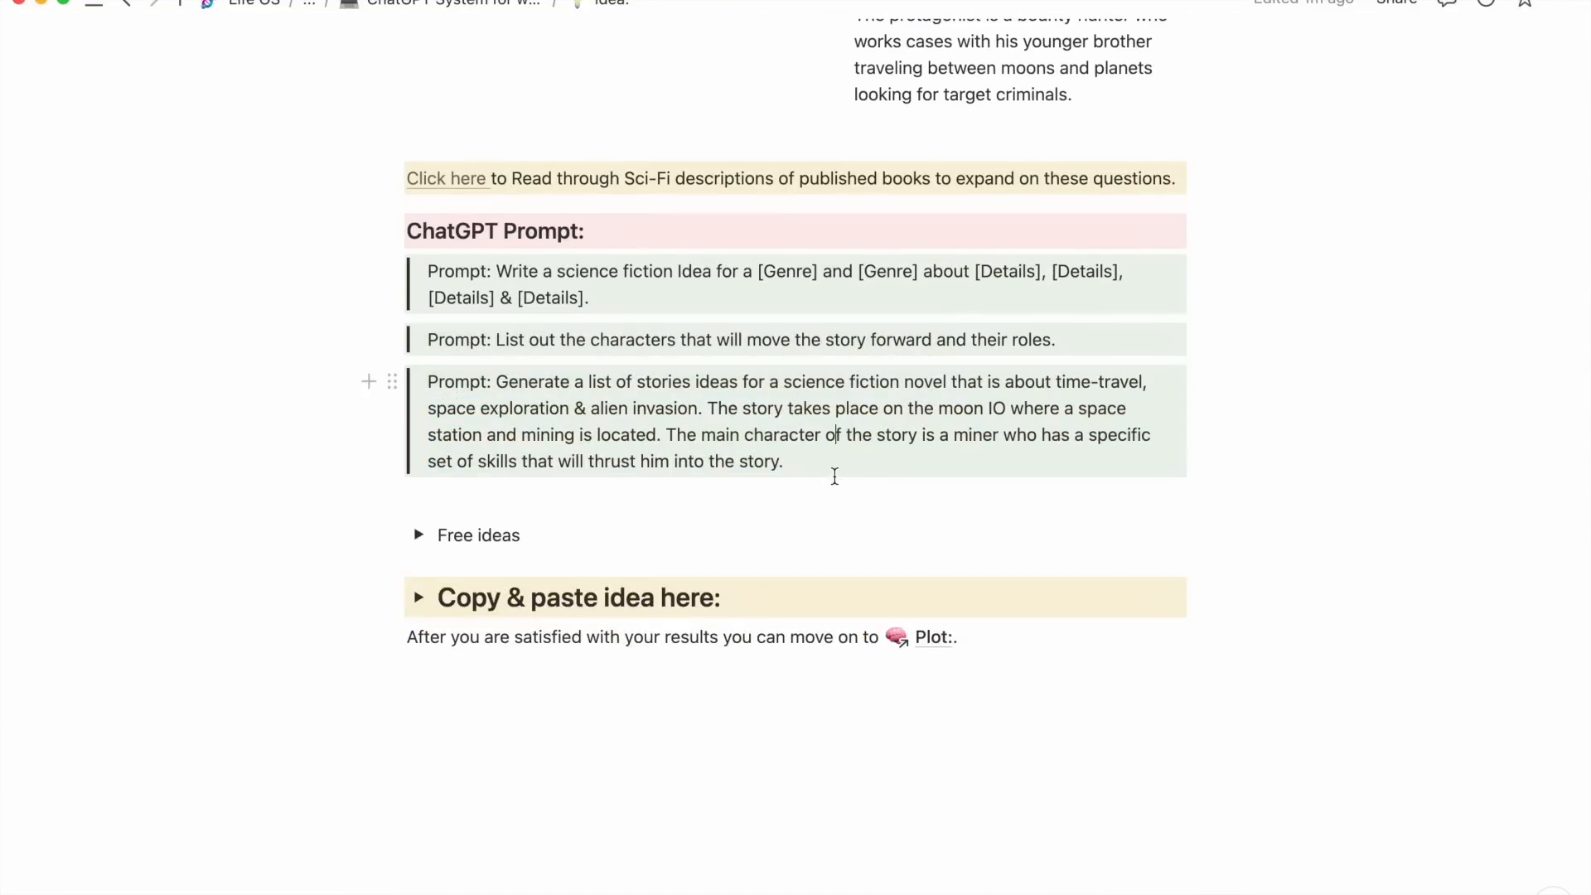
{"action": "scroll", "coordinate": [834, 476], "scroll_direction": "up", "scroll_amount": 2}
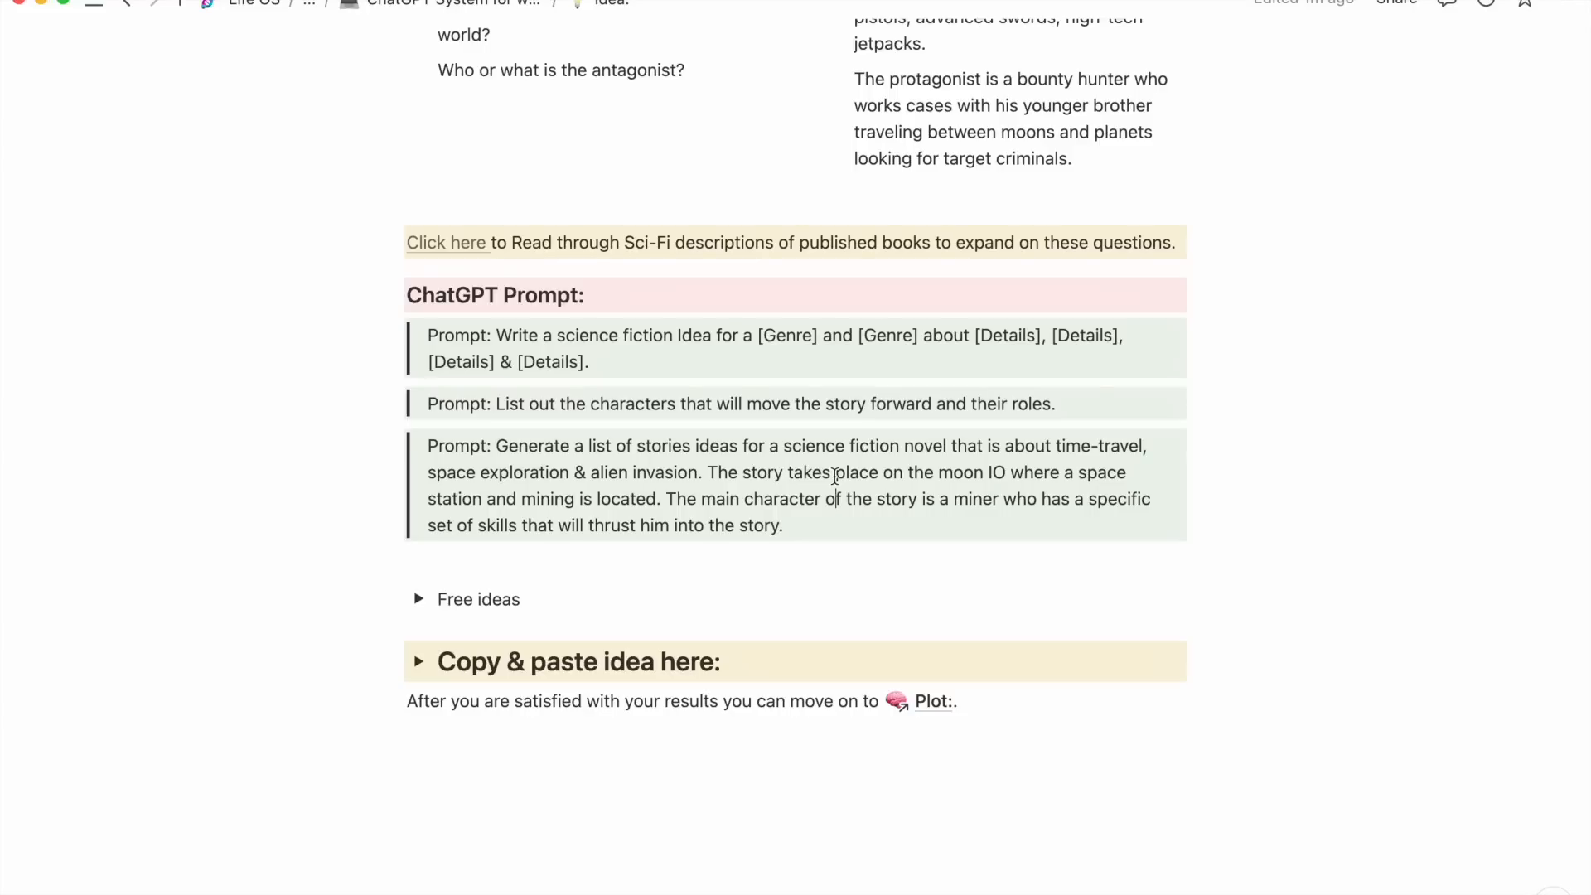
{"action": "scroll", "coordinate": [967, 540], "scroll_direction": "up", "scroll_amount": 1}
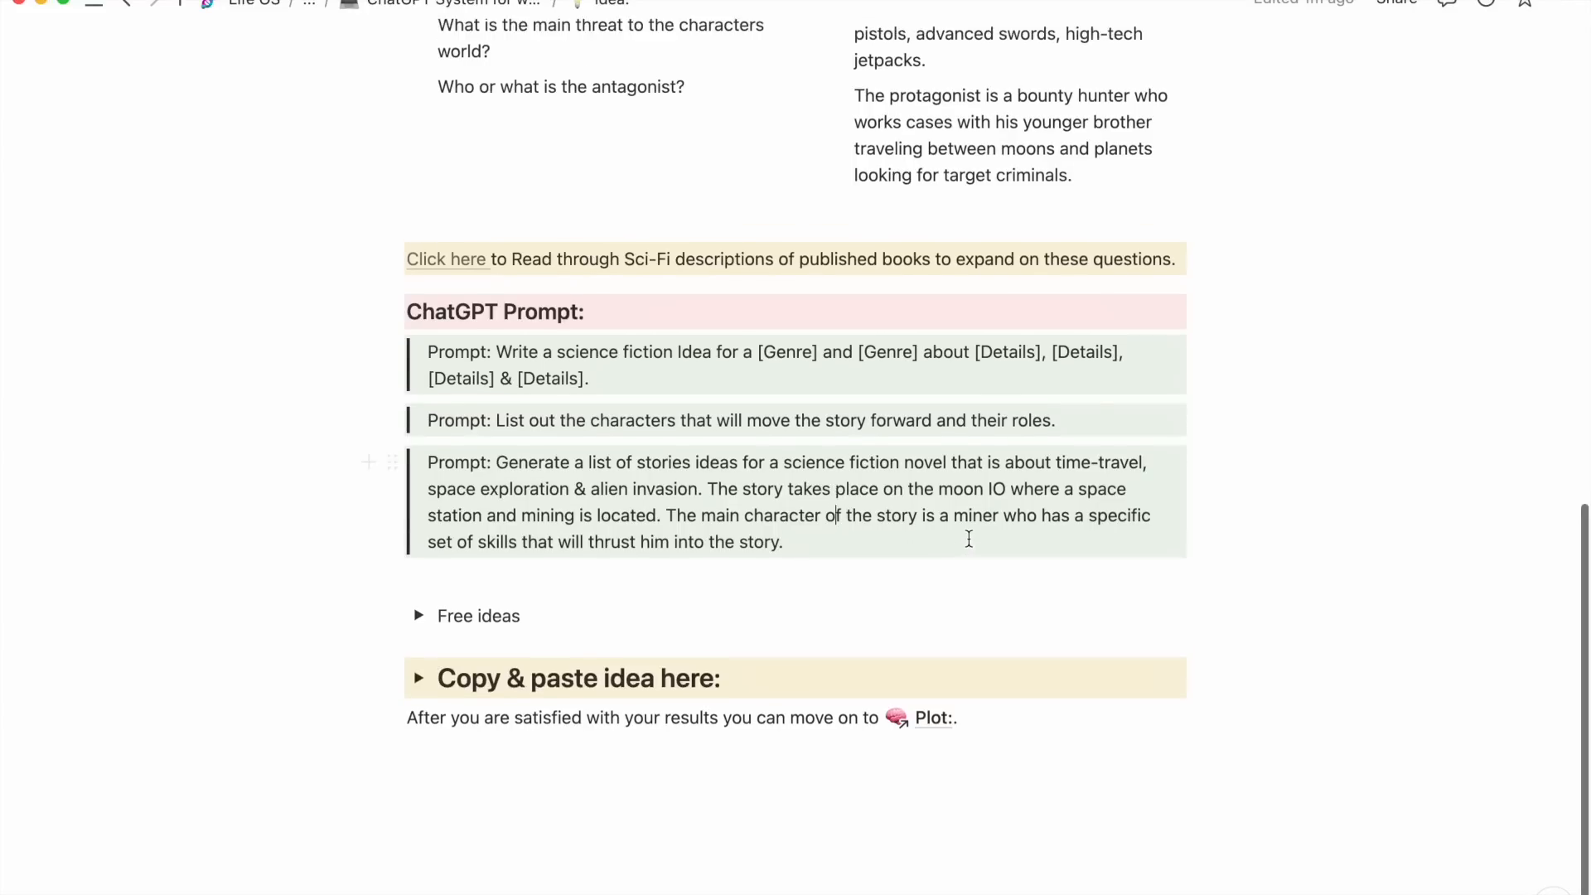
{"action": "scroll", "coordinate": [969, 540], "scroll_direction": "up", "scroll_amount": 1}
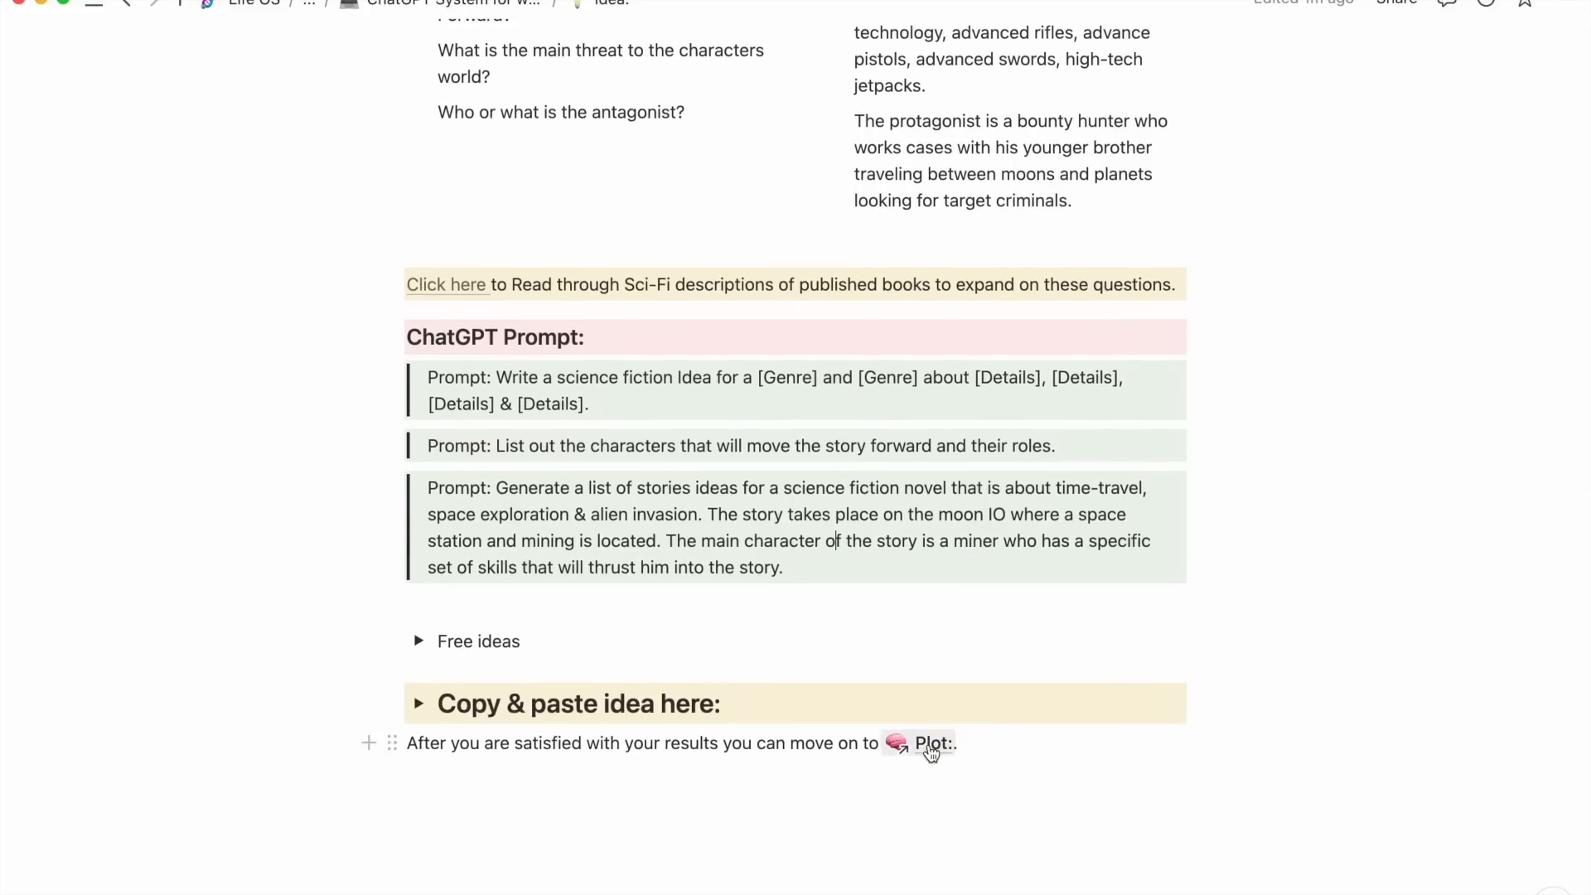
{"action": "left_click", "coordinate": [930, 743]}
{"action": "scroll", "coordinate": [928, 743], "scroll_direction": "down", "scroll_amount": 5}
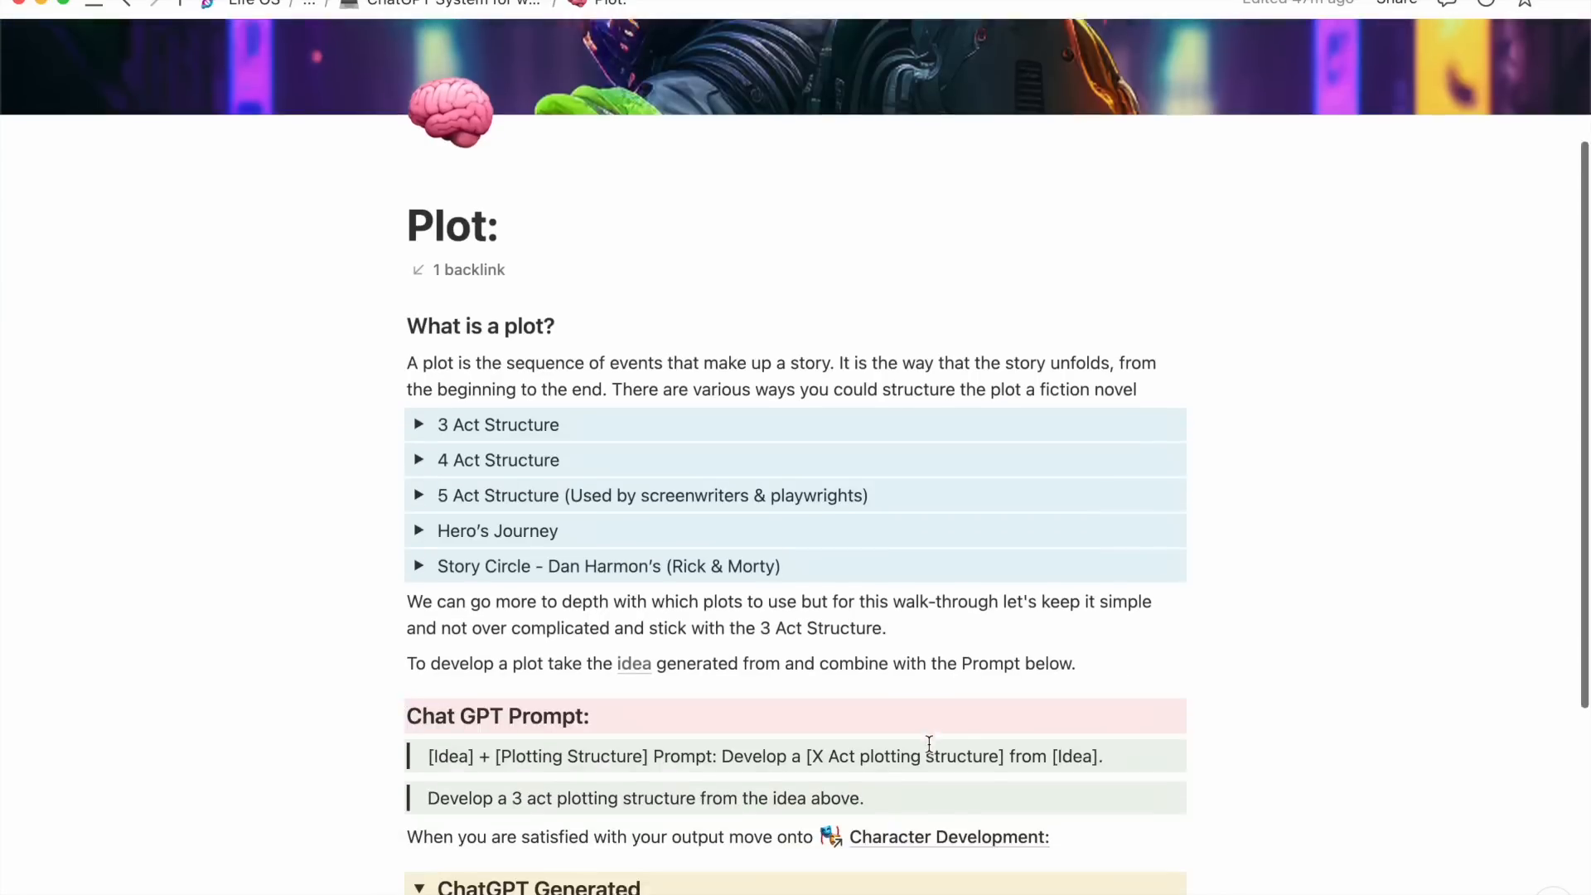
{"action": "scroll", "coordinate": [929, 744], "scroll_direction": "up", "scroll_amount": 3}
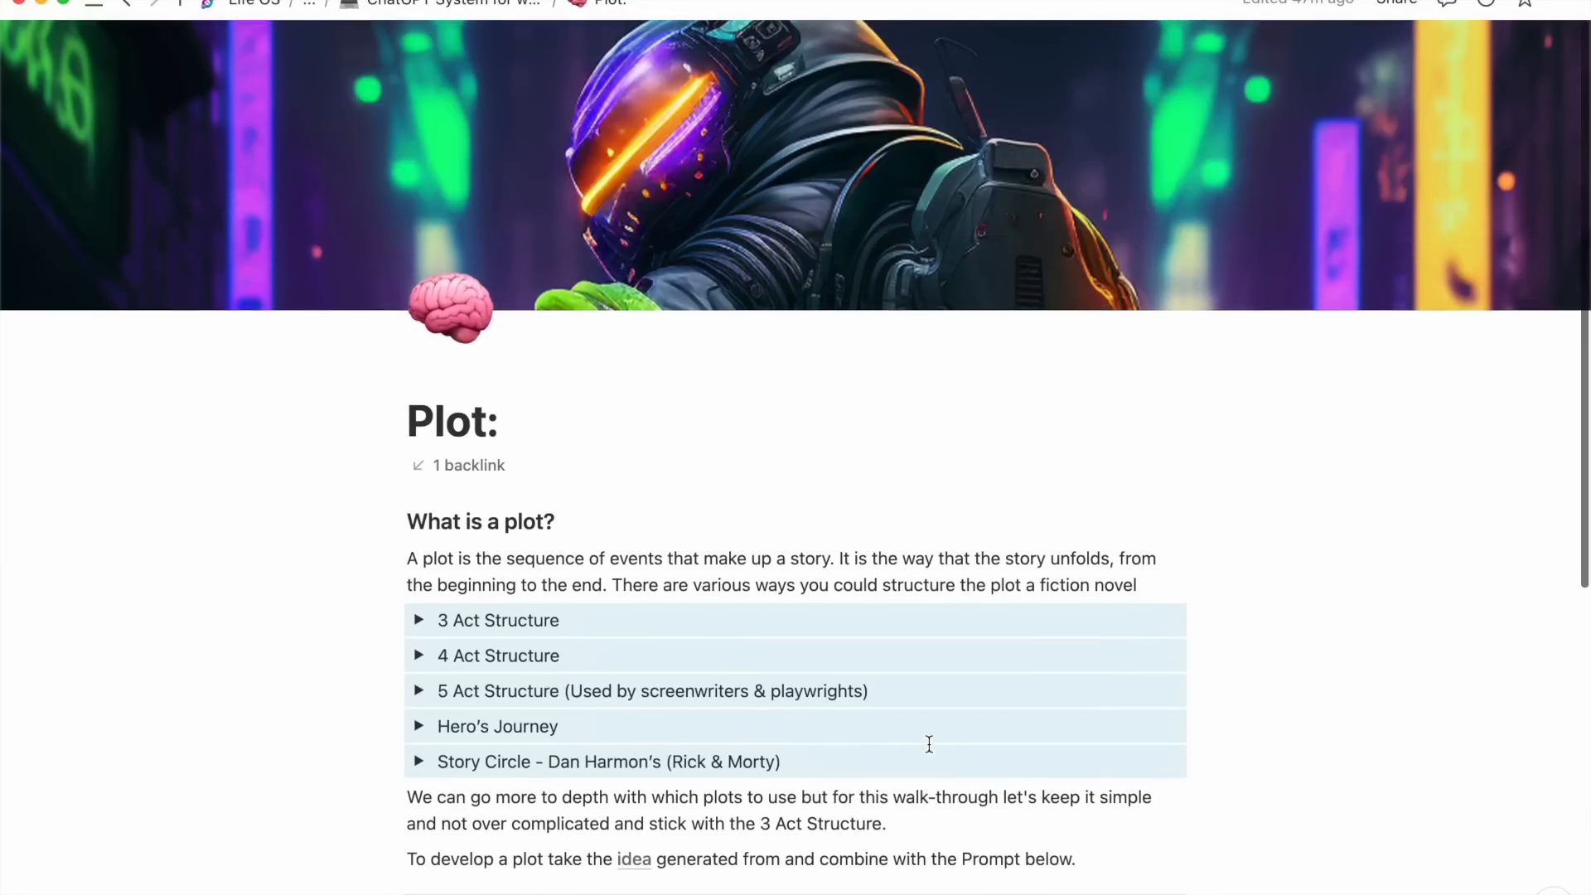
Expand the 3 Act Structure and 4 Act Structure sections on the Plot page in turn, read each one and collapse it again.
{"action": "key", "text": "ctrl+Up"}
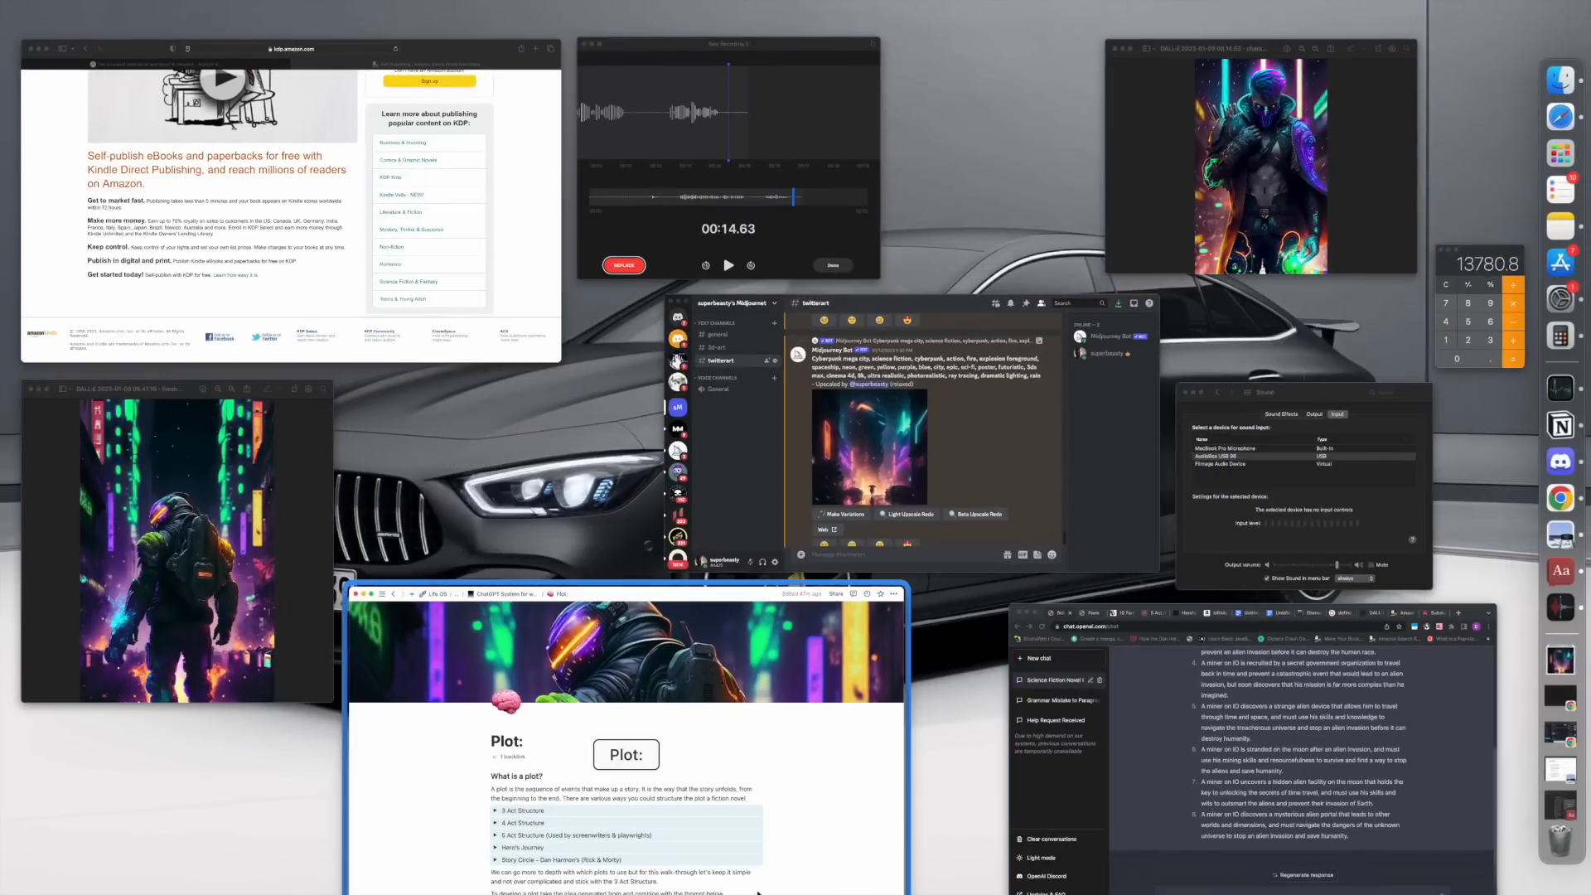
{"action": "left_click", "coordinate": [700, 888]}
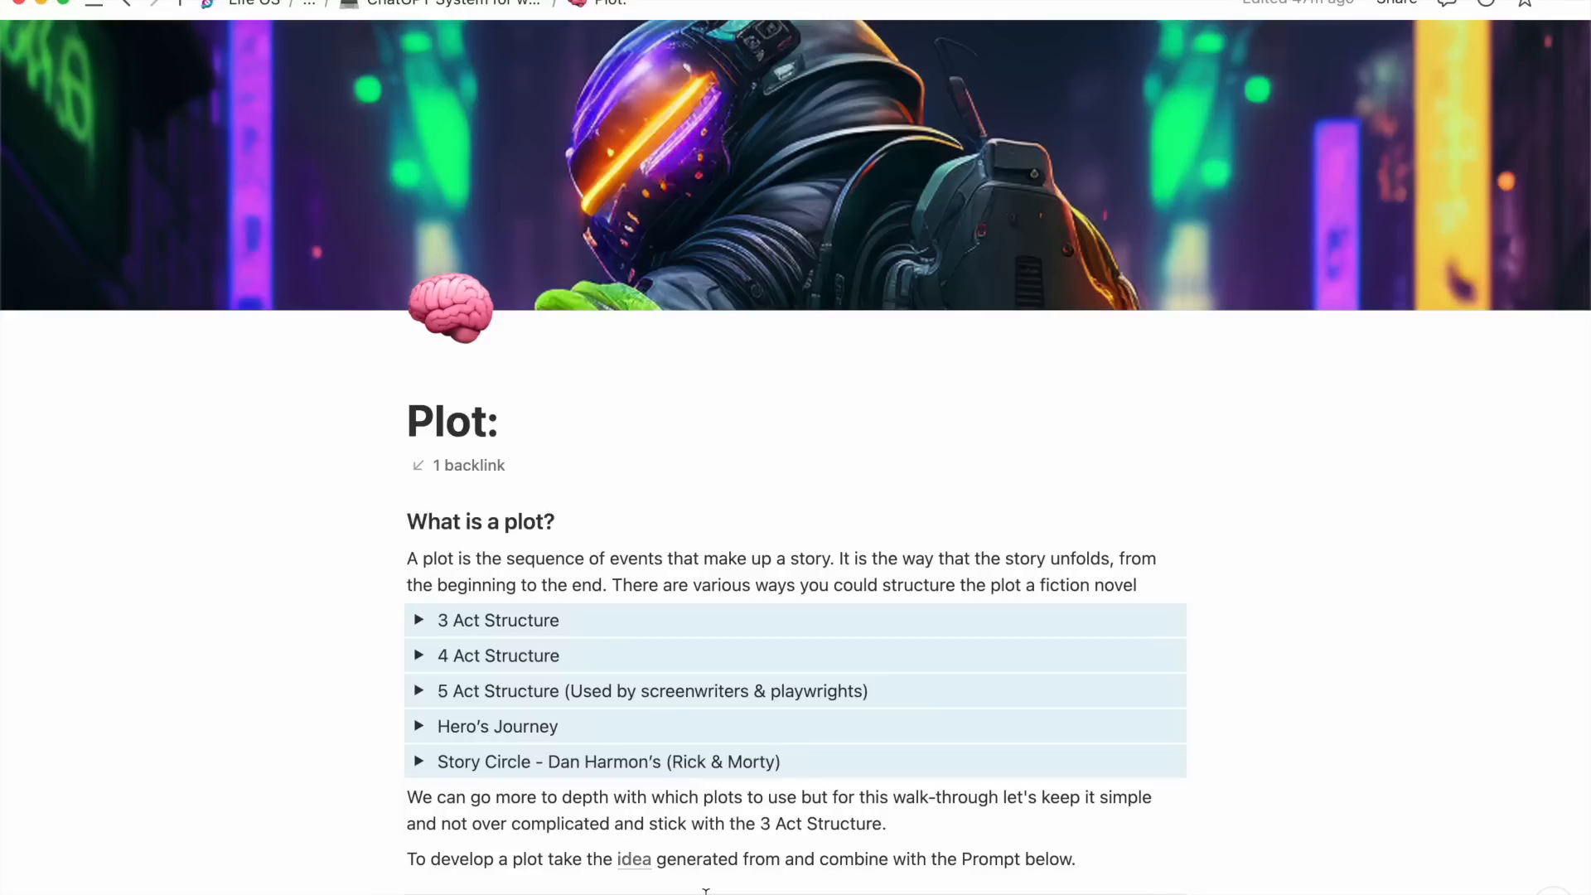
{"action": "scroll", "coordinate": [705, 889], "scroll_direction": "down", "scroll_amount": 3}
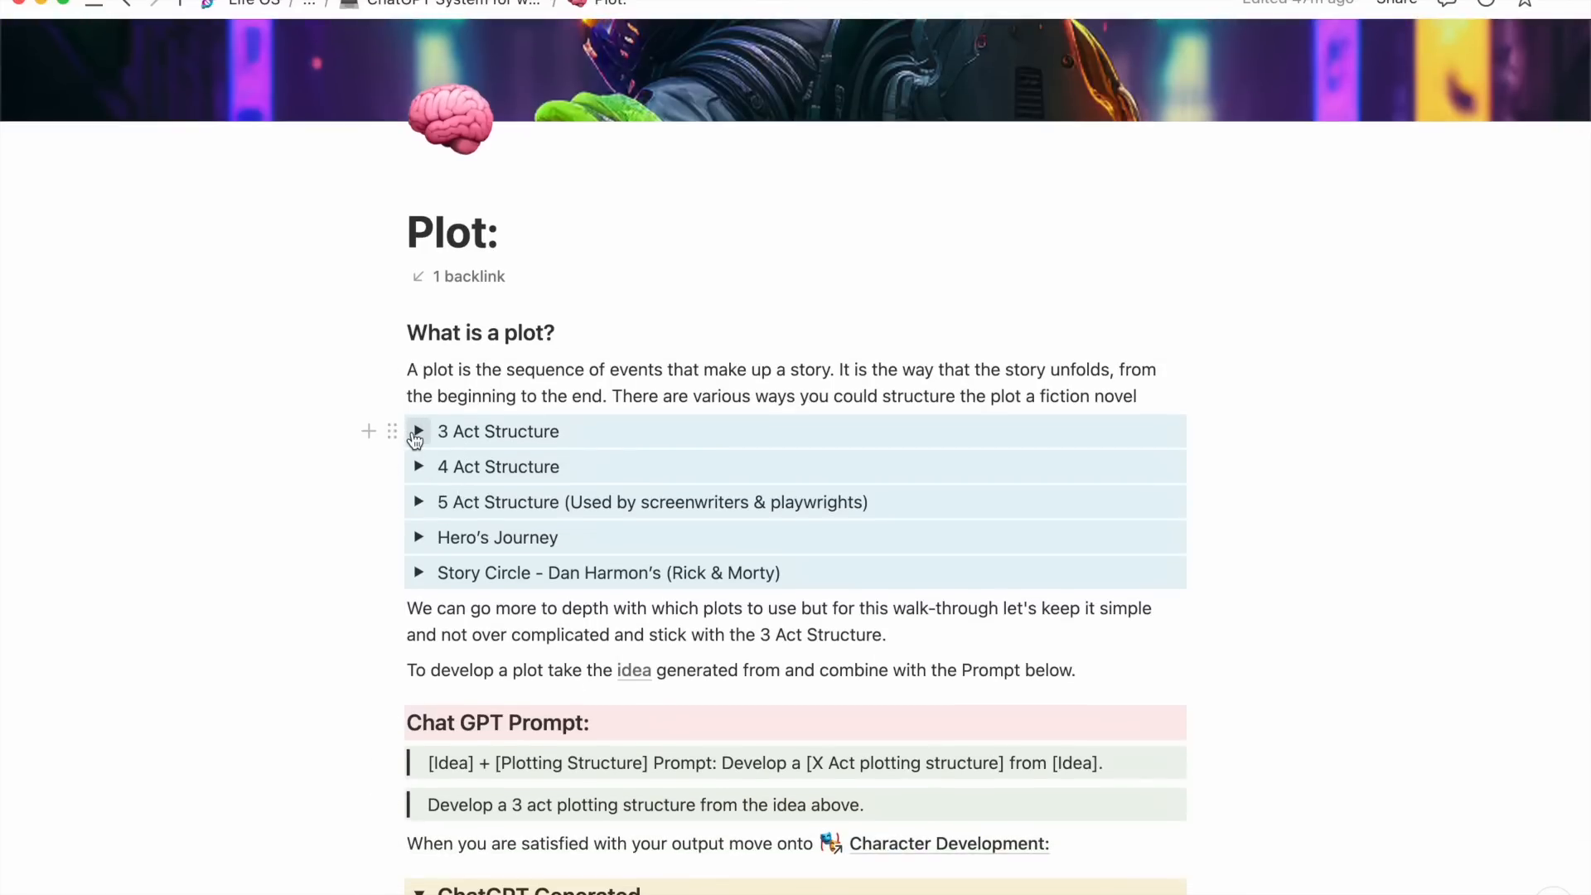
{"action": "left_click", "coordinate": [417, 432]}
{"action": "scroll", "coordinate": [623, 540], "scroll_direction": "down", "scroll_amount": 2}
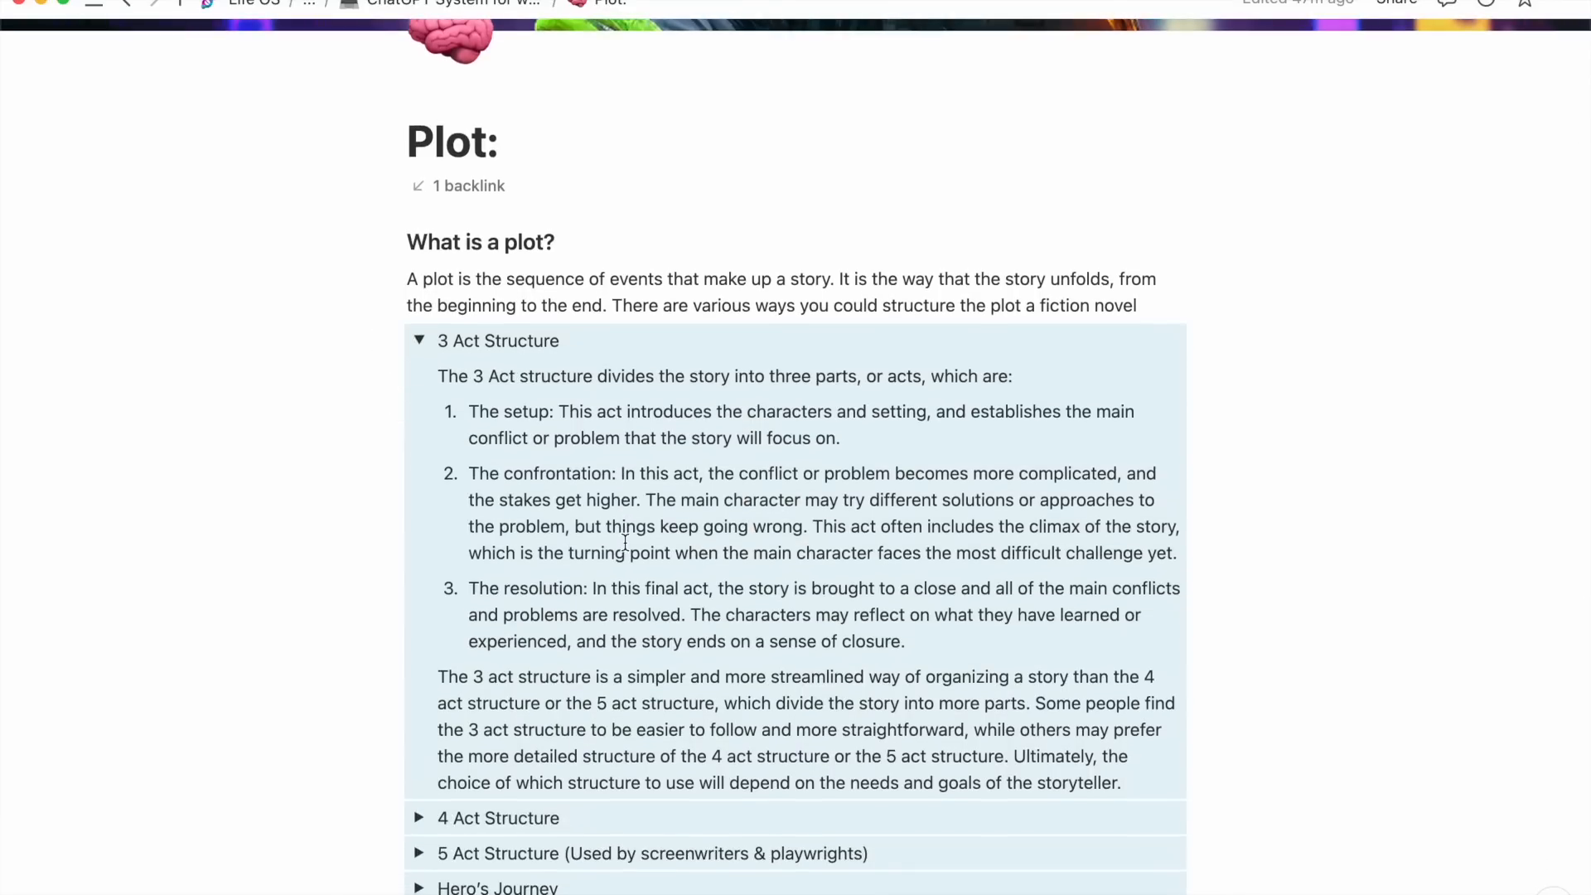
{"action": "scroll", "coordinate": [625, 543], "scroll_direction": "down", "scroll_amount": 2}
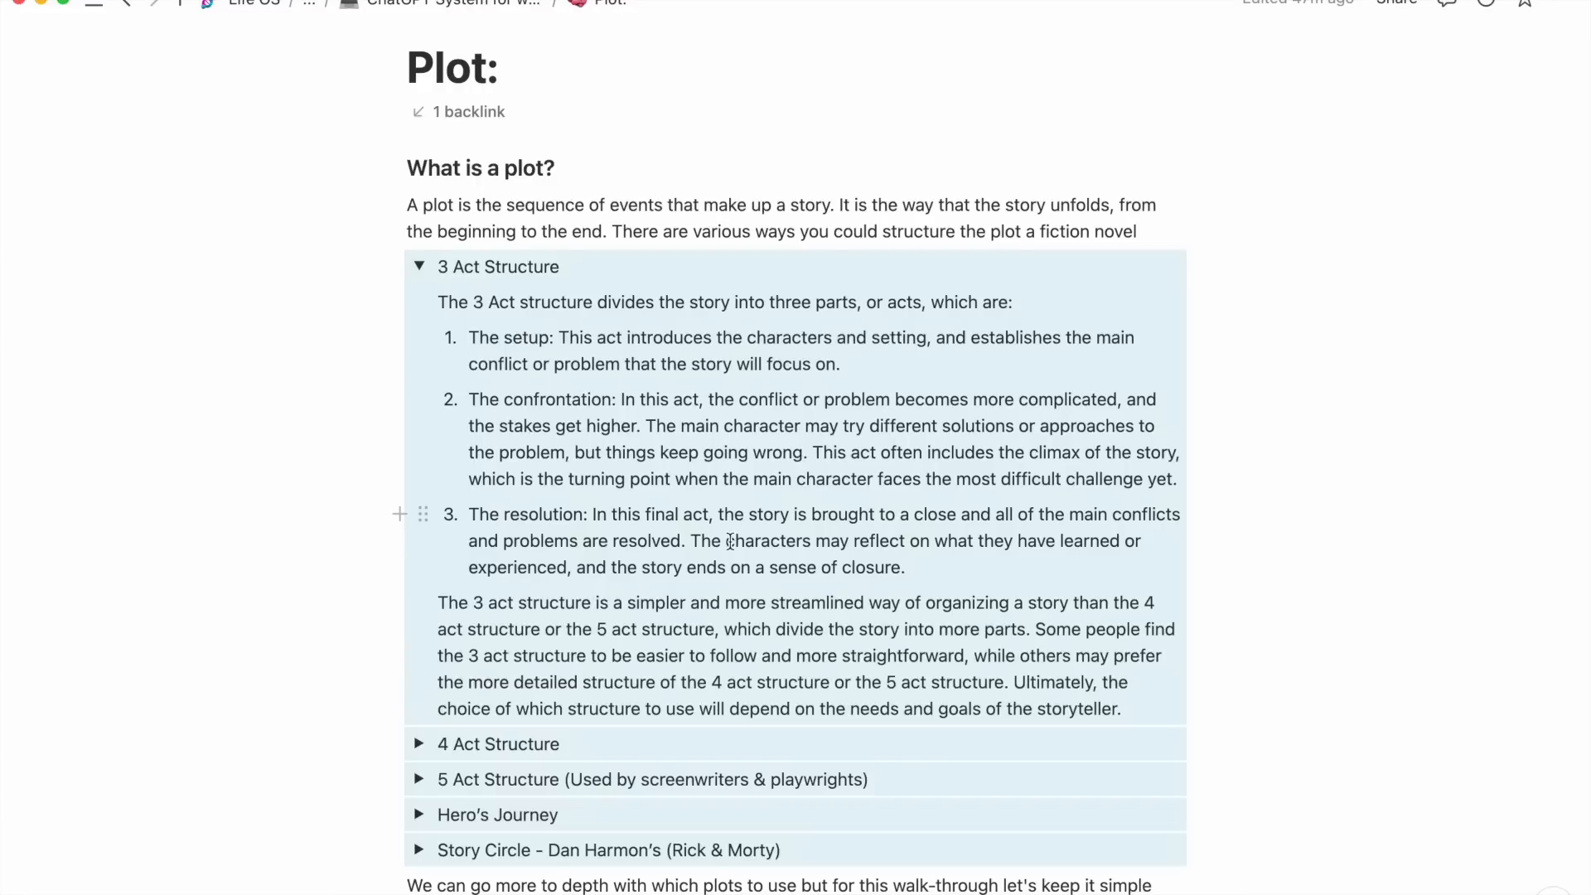
{"action": "left_click", "coordinate": [419, 267]}
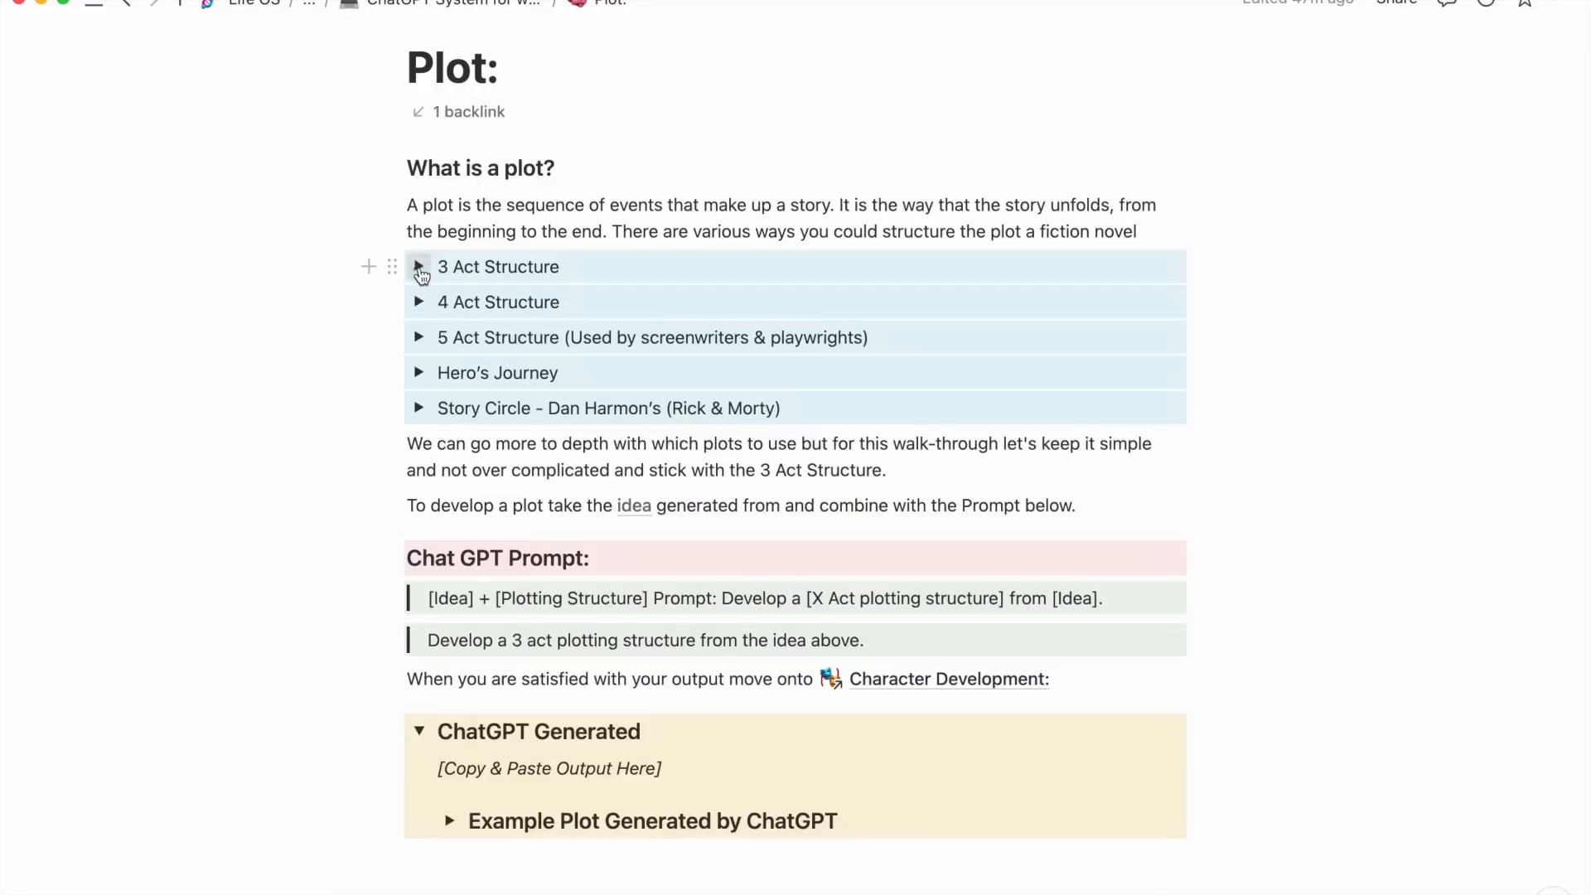
{"action": "left_click", "coordinate": [420, 304]}
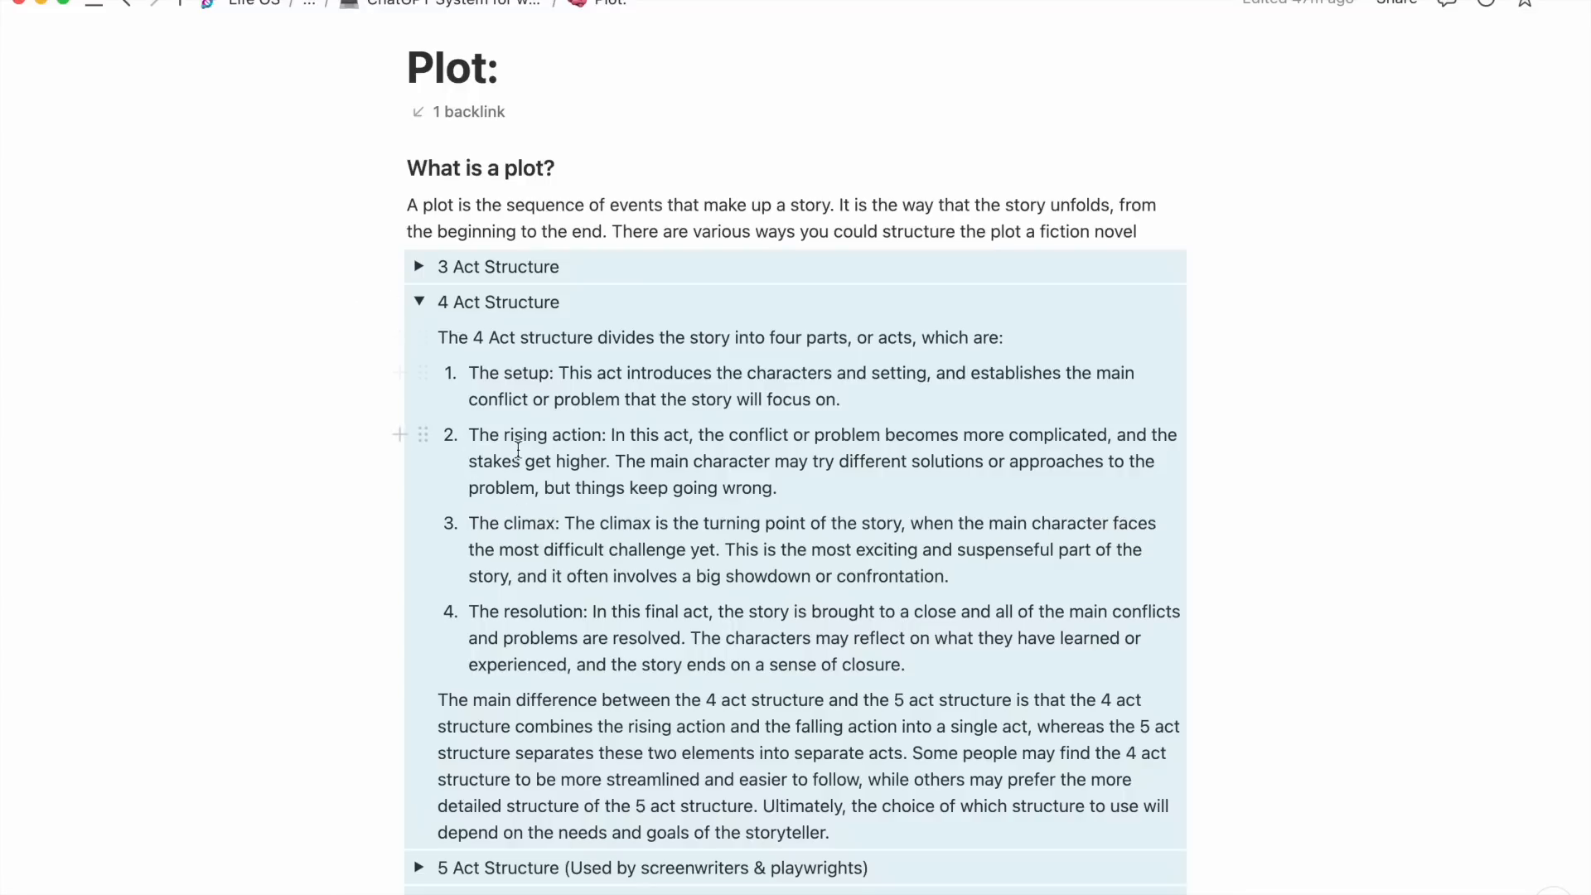
{"action": "left_click", "coordinate": [420, 304]}
Review the 3 act plotting prompt on the Plot page, then switch to ChatGPT and open the Help Request Received conversation.
{"action": "scroll", "coordinate": [448, 472], "scroll_direction": "down", "scroll_amount": 3}
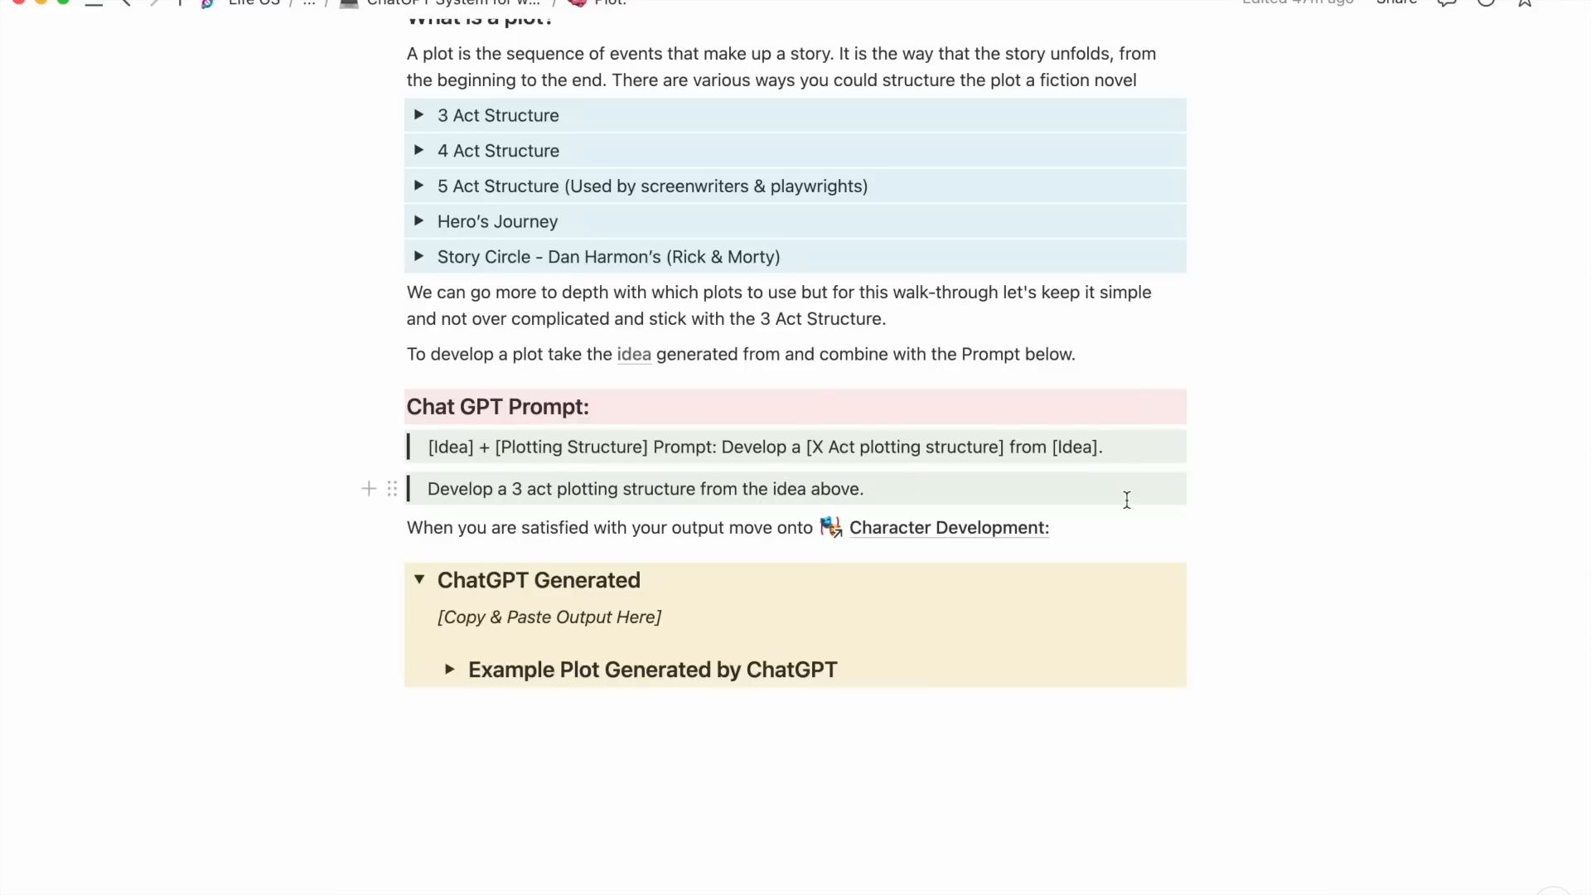
{"action": "left_click_drag", "start_coordinate": [920, 480], "coordinate": [827, 481]}
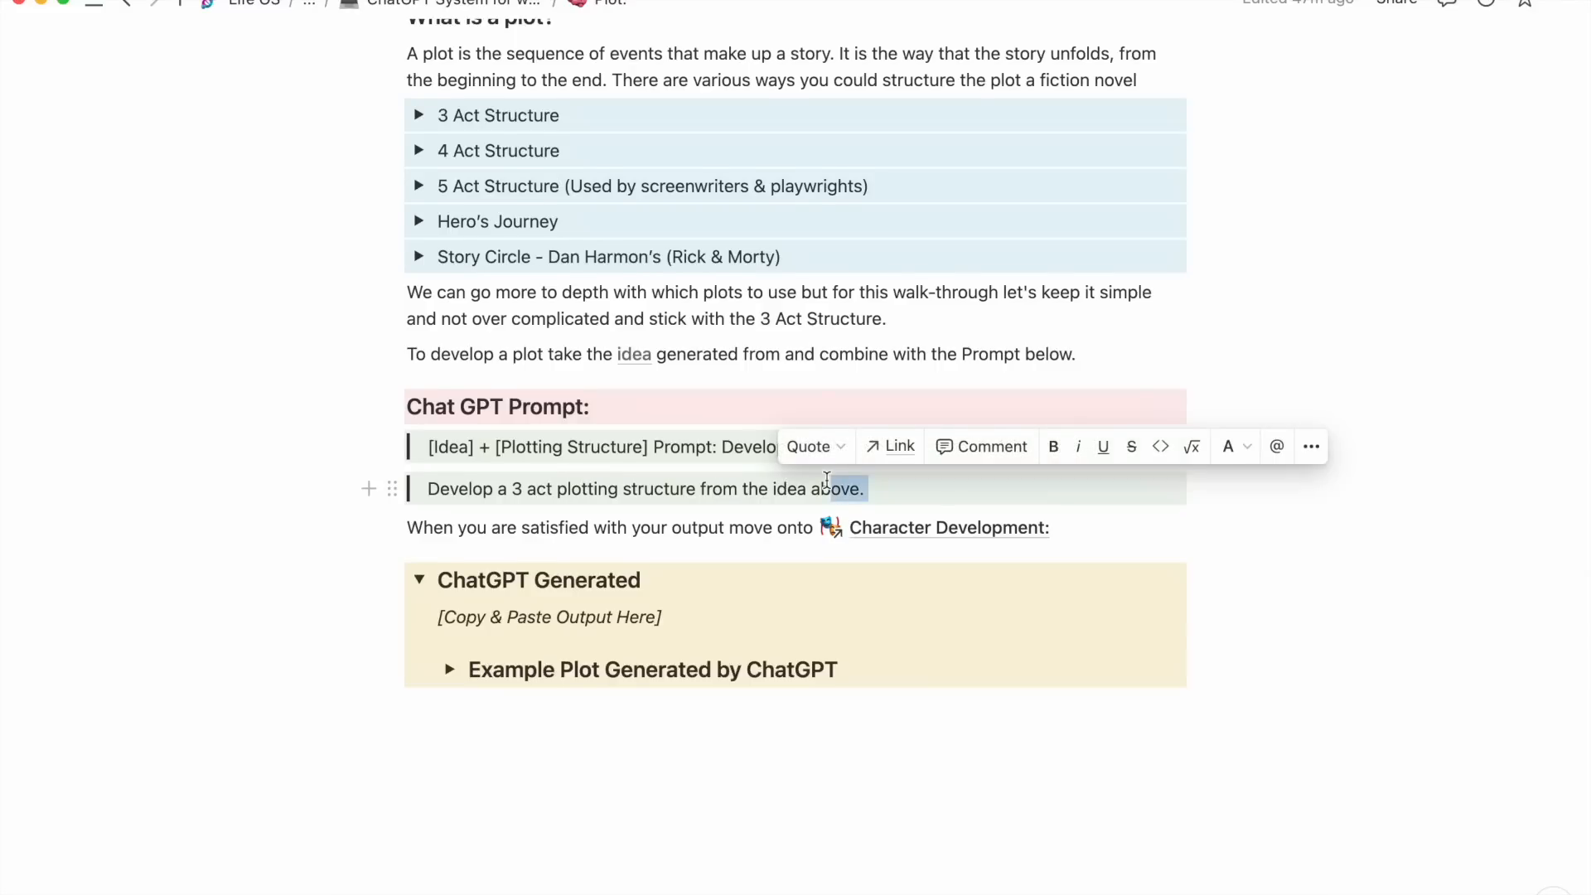
{"action": "key", "text": "ctrl+Up"}
{"action": "left_click", "coordinate": [1120, 675]}
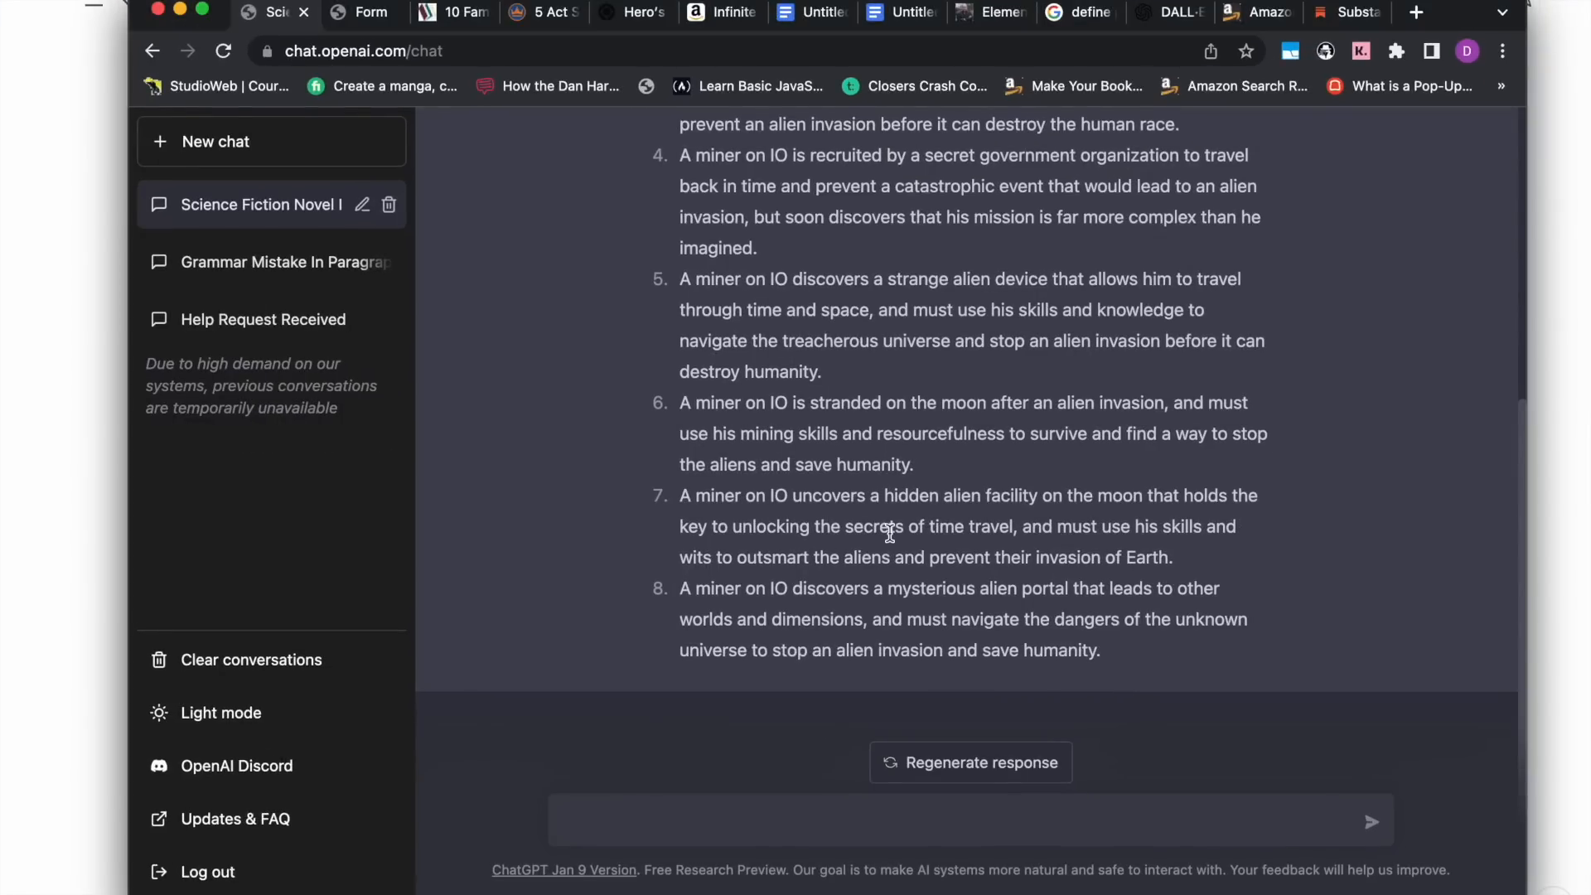
{"action": "scroll", "coordinate": [889, 534], "scroll_direction": "up", "scroll_amount": 5}
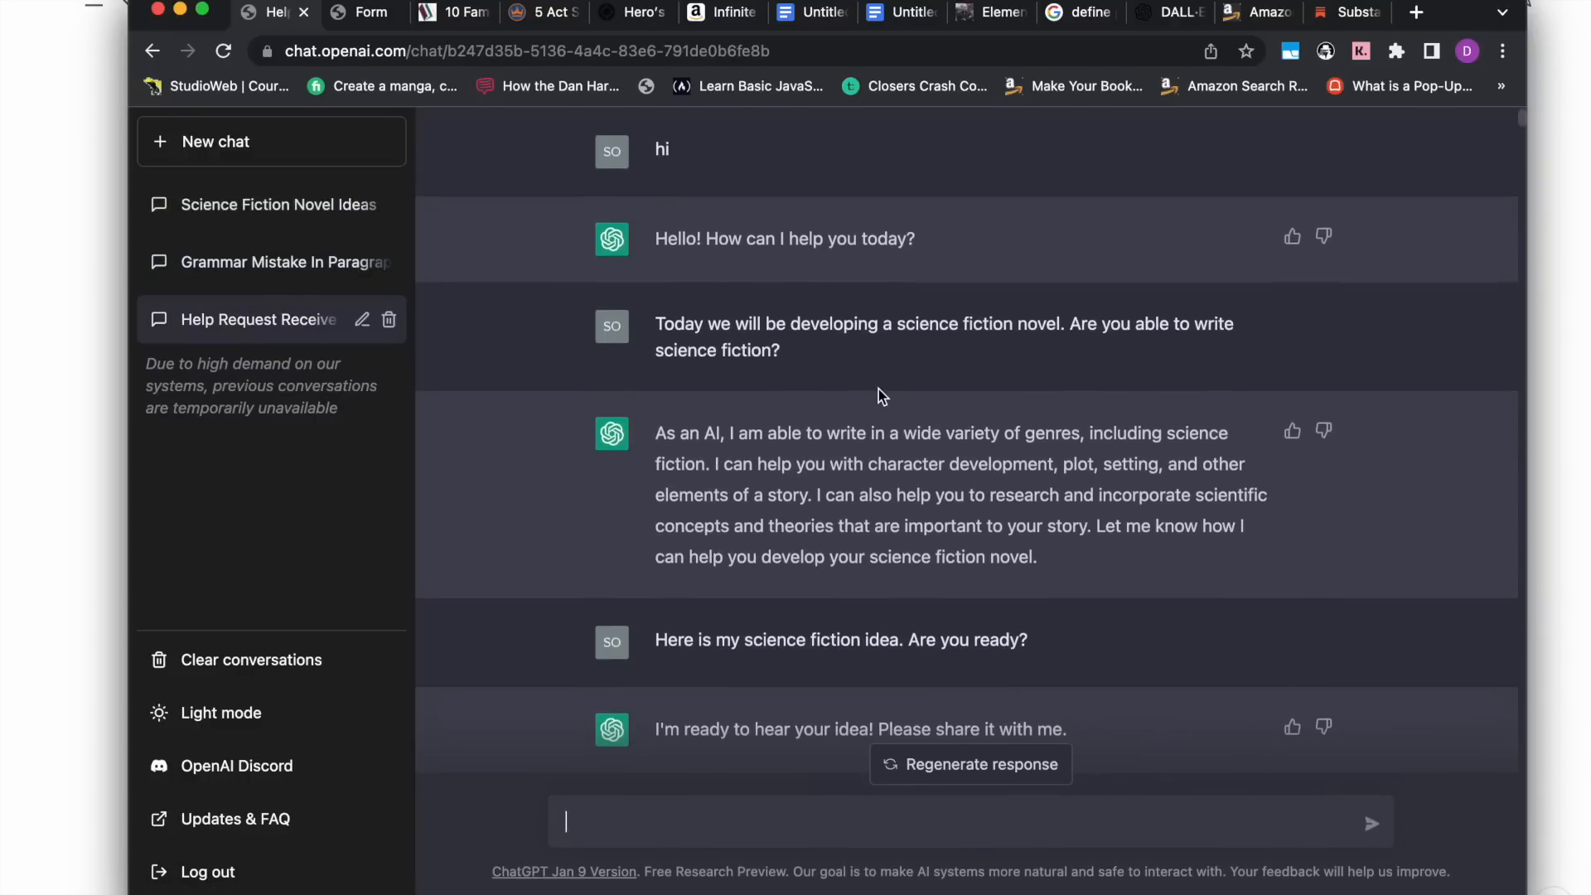
Read through the bounty hunter story idea in the conversation, ChatGPT's feedback on it and the 3 act plotting prompt that follows.
{"action": "scroll", "coordinate": [823, 439], "scroll_direction": "down", "scroll_amount": 6}
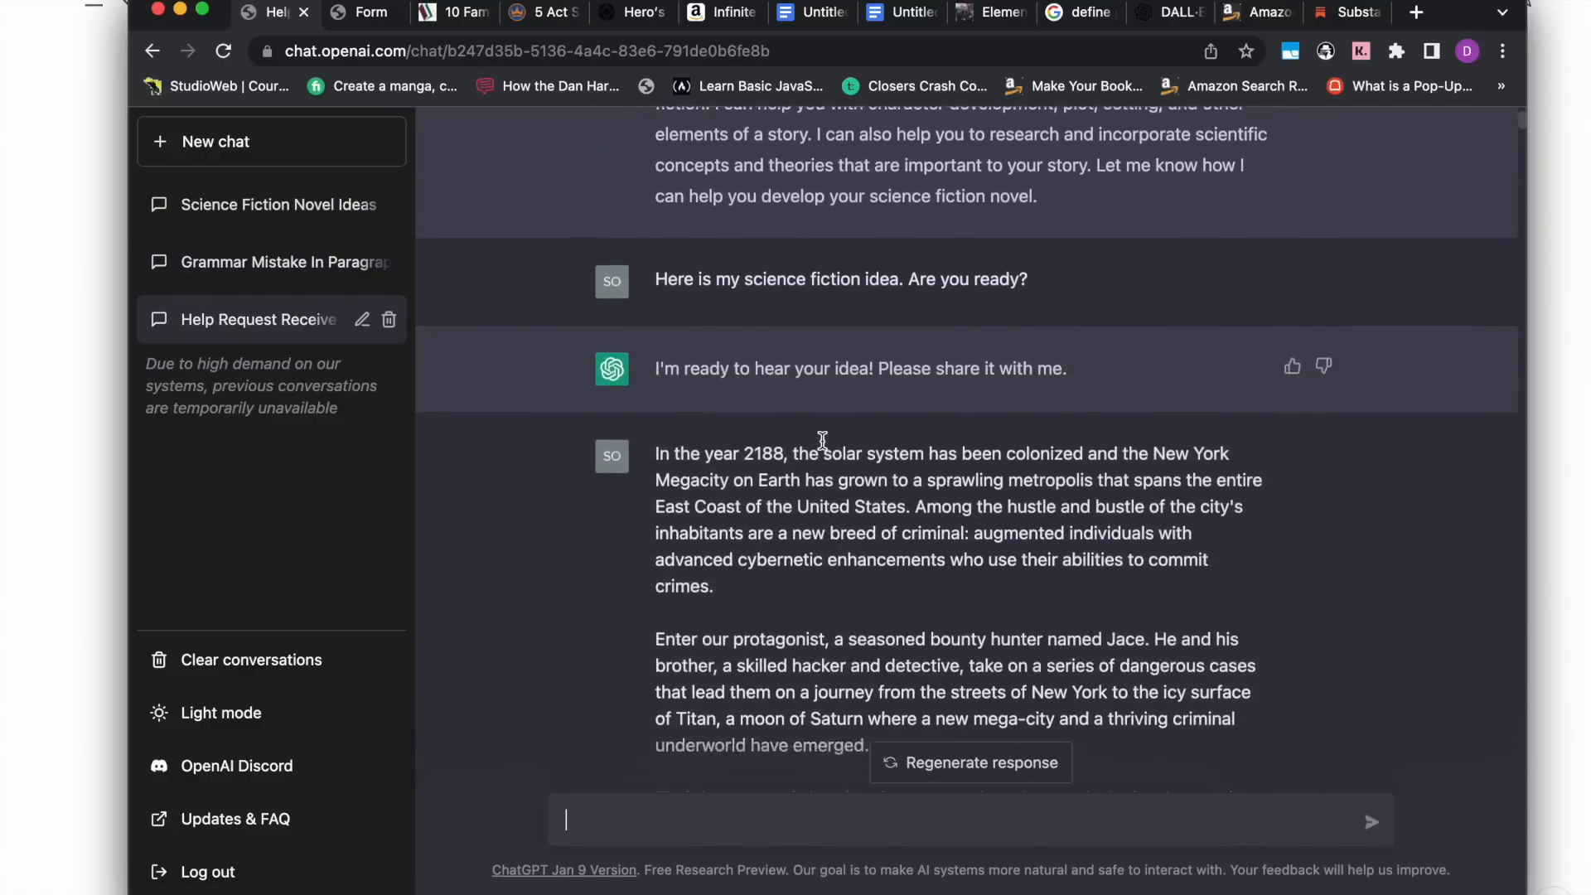
{"action": "scroll", "coordinate": [822, 441], "scroll_direction": "down", "scroll_amount": 2}
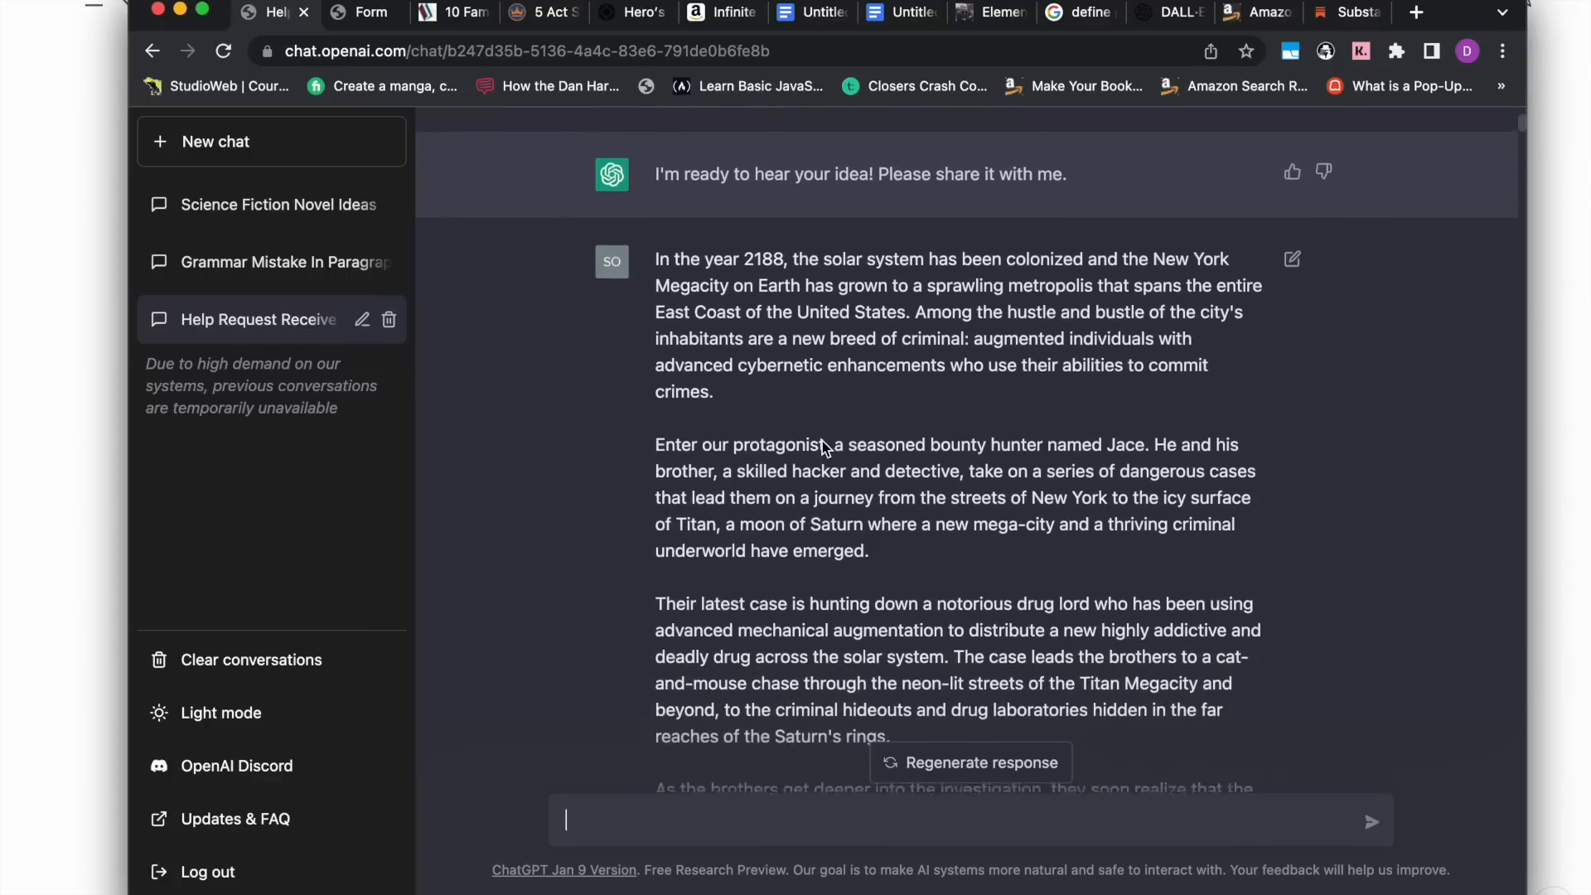
{"action": "scroll", "coordinate": [822, 441], "scroll_direction": "up", "scroll_amount": 2}
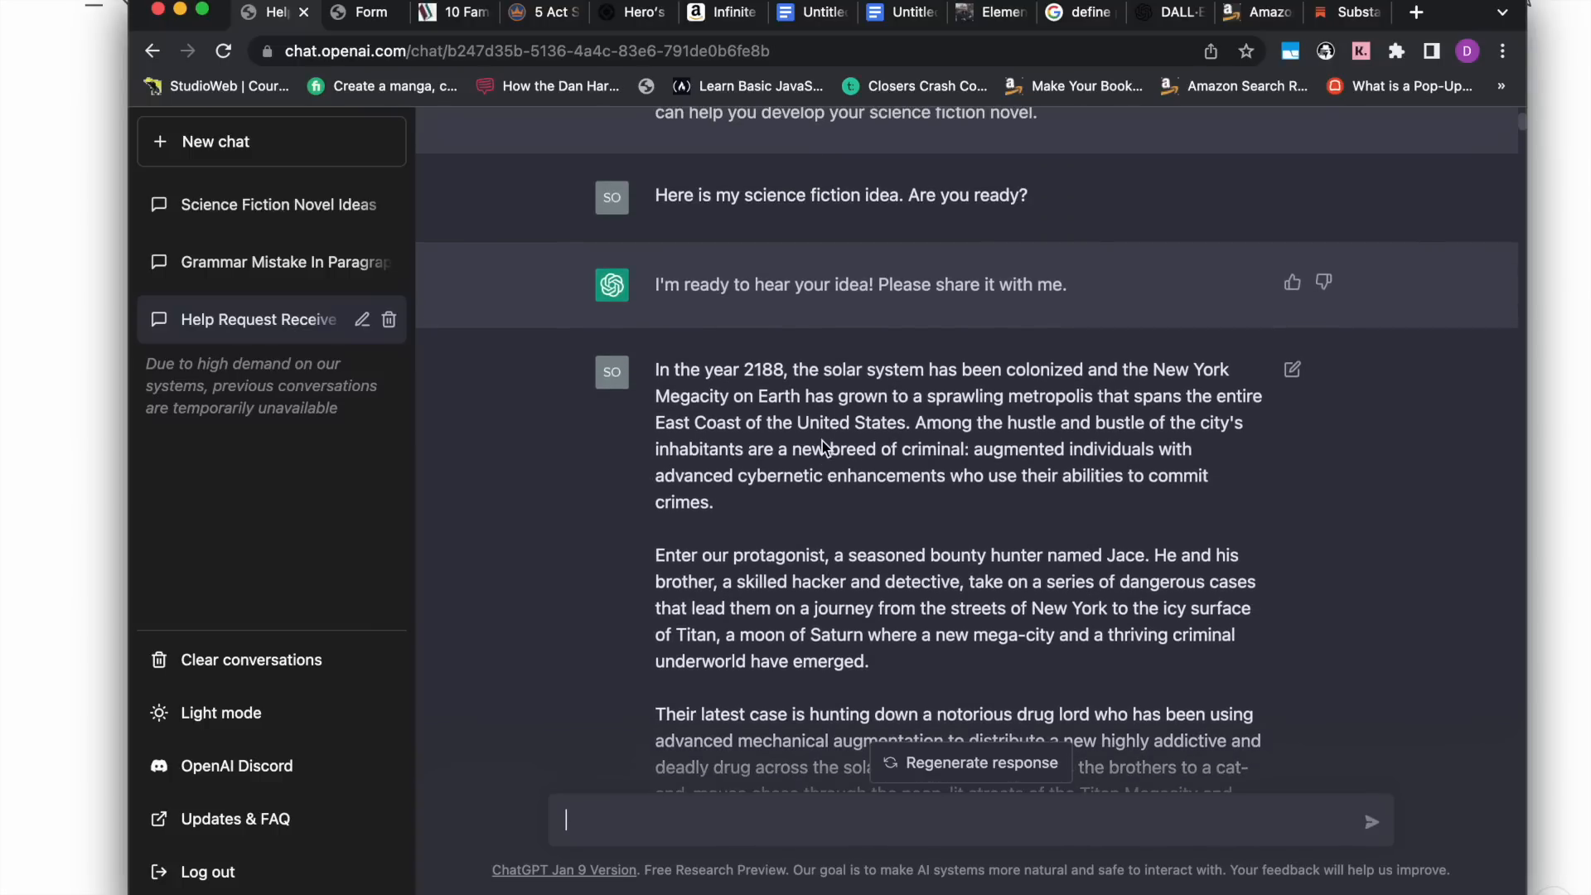
{"action": "scroll", "coordinate": [822, 441], "scroll_direction": "down", "scroll_amount": 1}
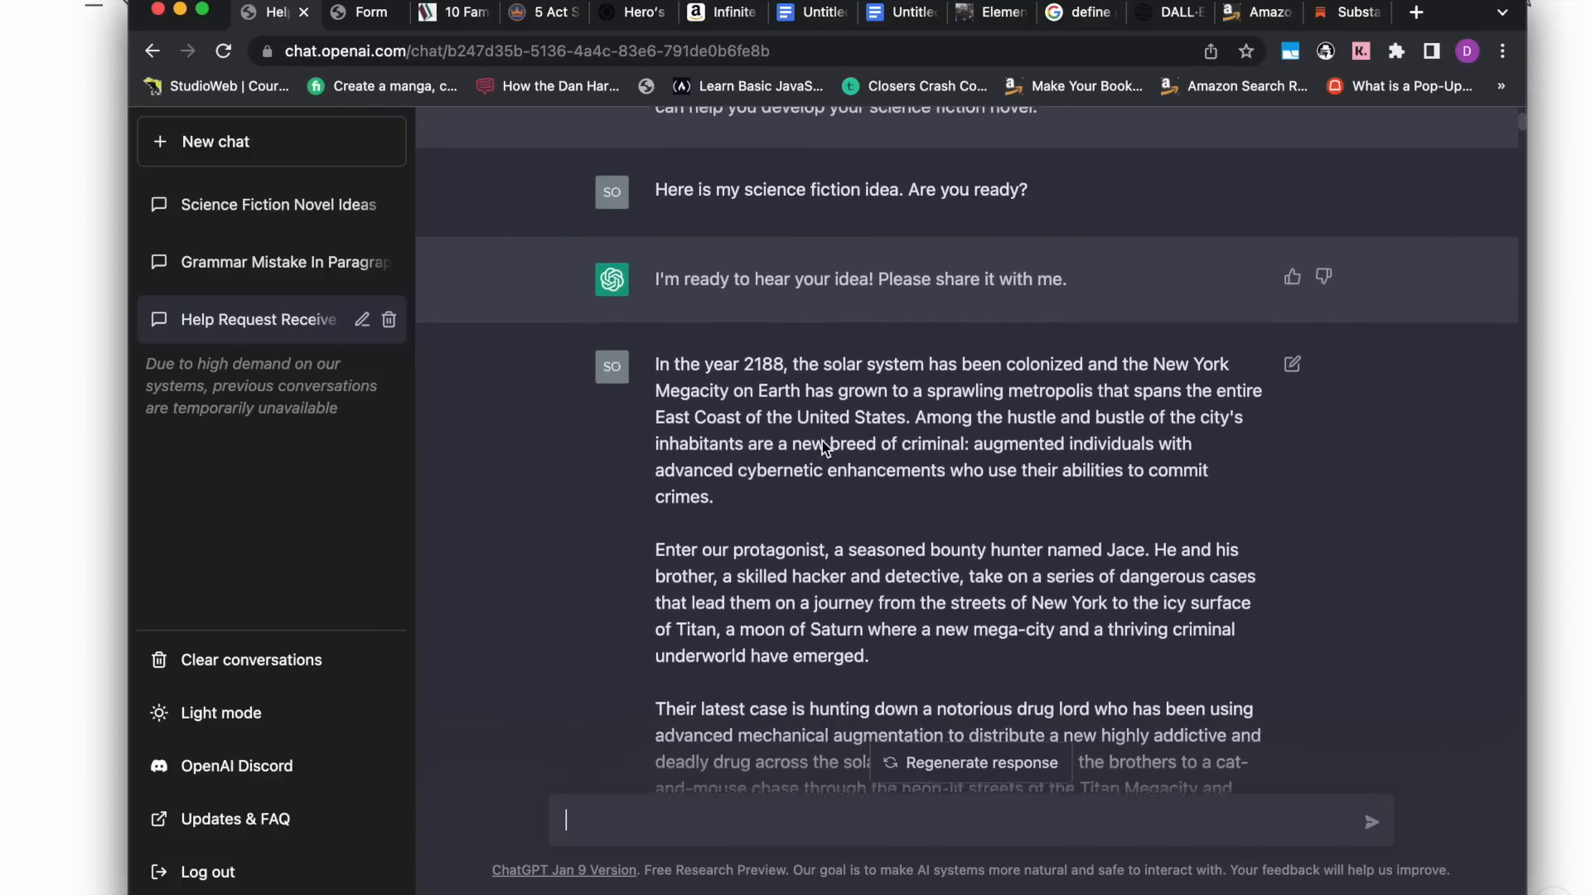
{"action": "scroll", "coordinate": [829, 522], "scroll_direction": "down", "scroll_amount": 3}
{"action": "scroll", "coordinate": [828, 522], "scroll_direction": "down", "scroll_amount": 5}
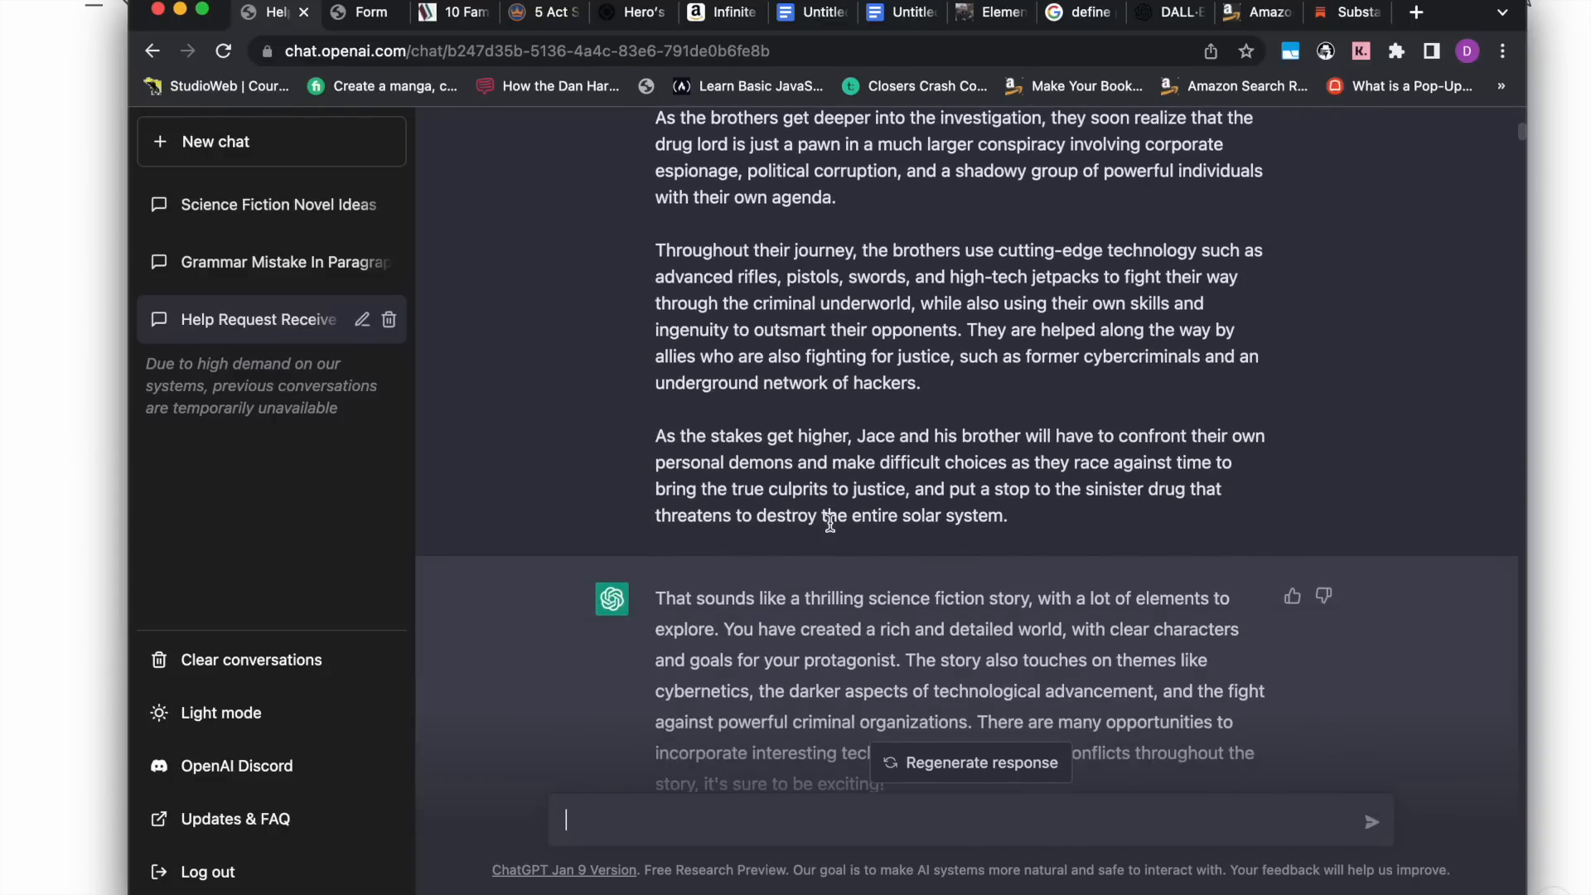
{"action": "scroll", "coordinate": [831, 526], "scroll_direction": "down", "scroll_amount": 5}
{"action": "scroll", "coordinate": [829, 522], "scroll_direction": "down", "scroll_amount": 6}
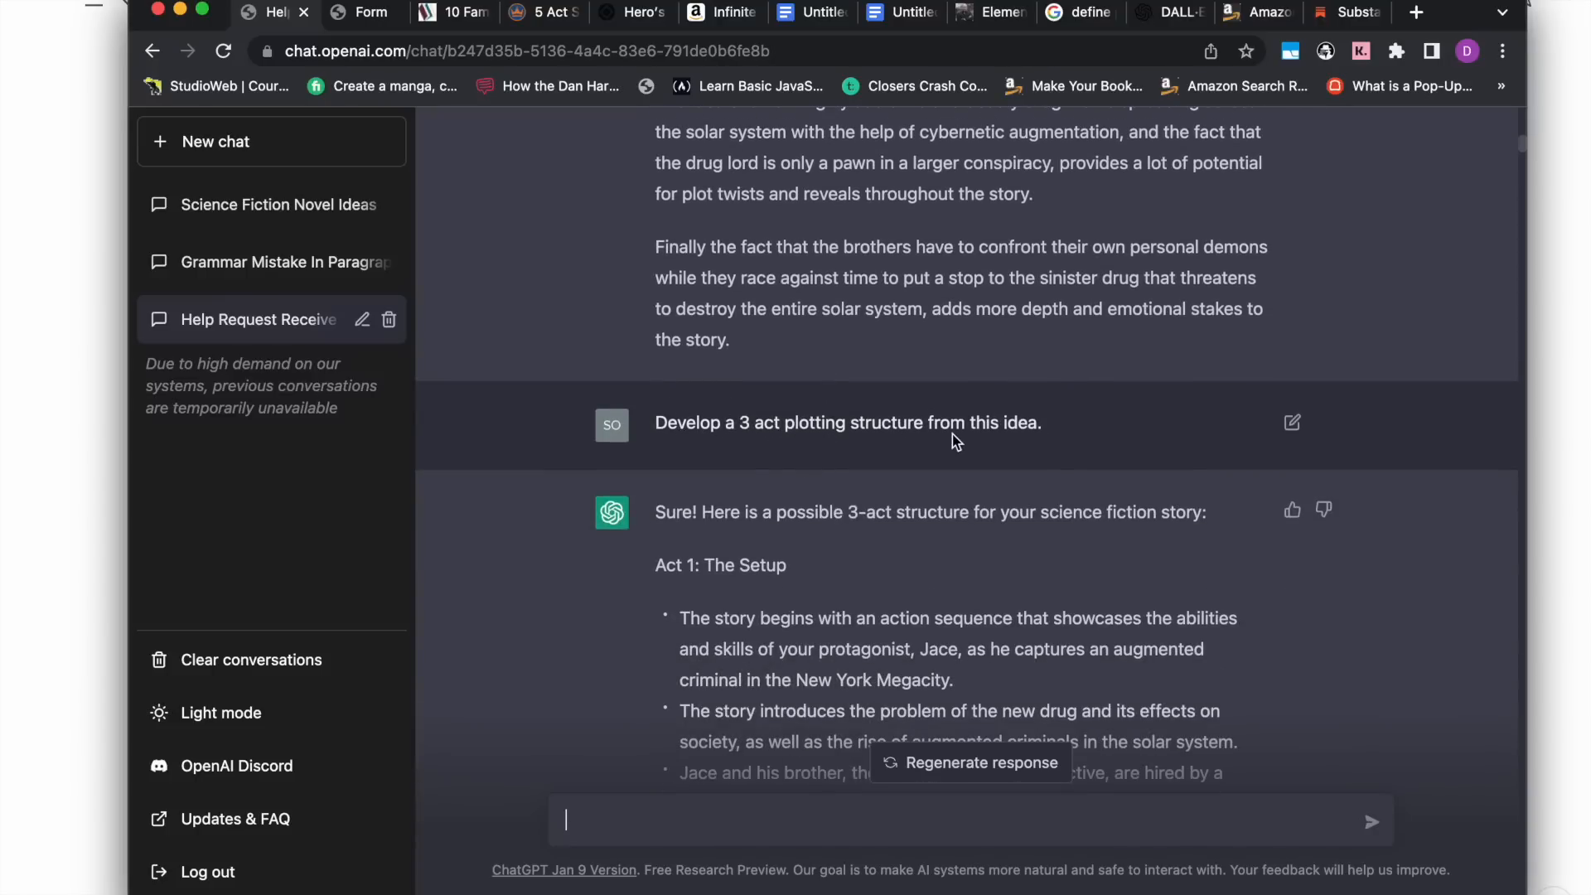
{"action": "scroll", "coordinate": [1012, 370], "scroll_direction": "up", "scroll_amount": 1}
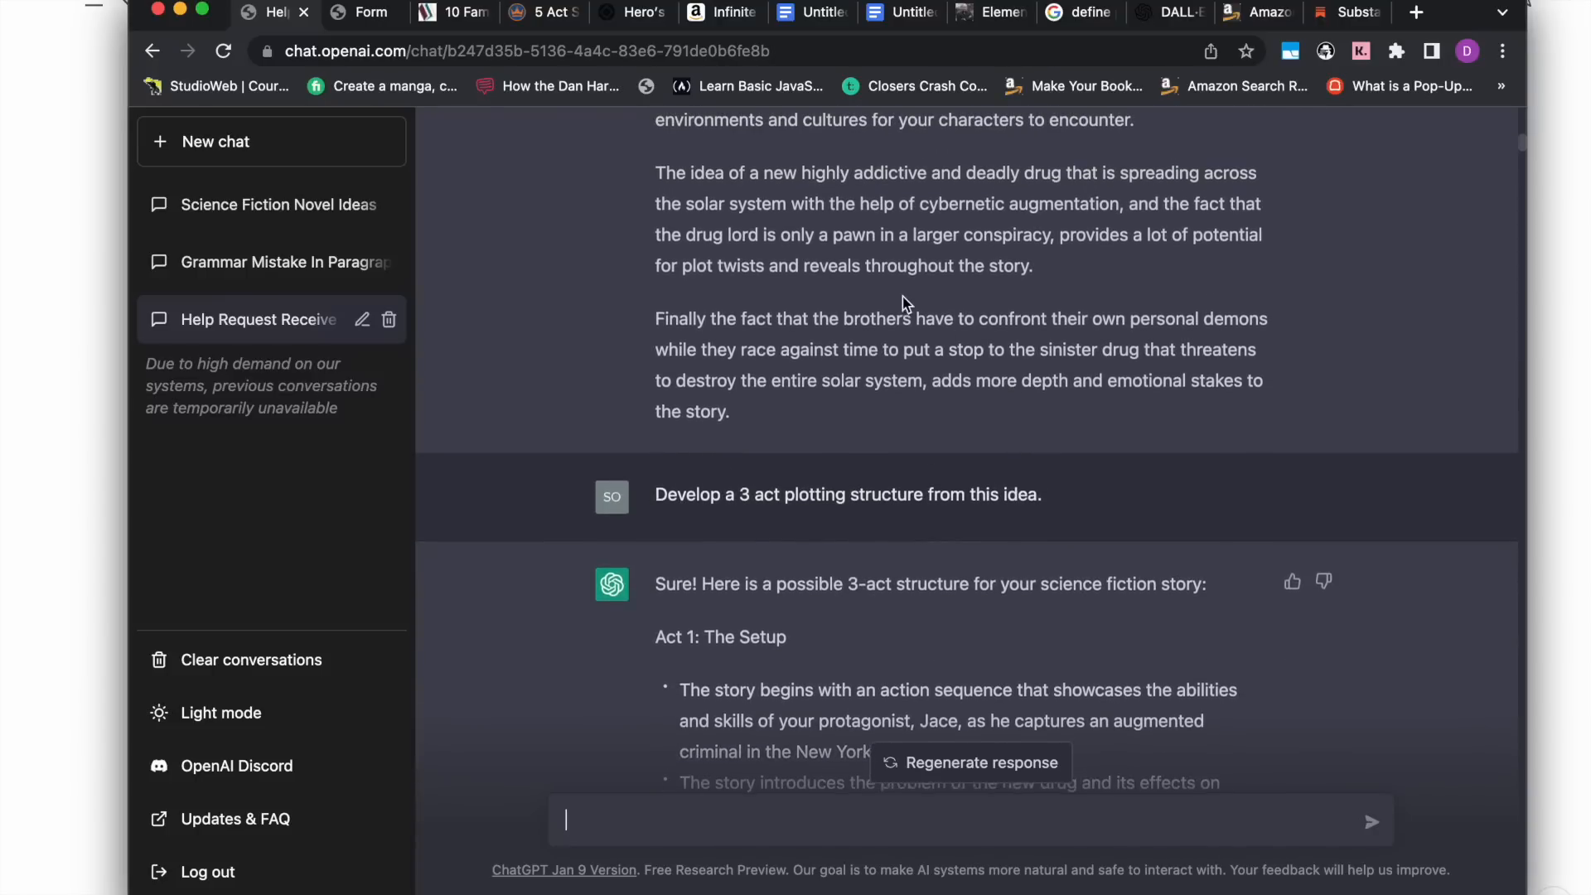
{"action": "scroll", "coordinate": [902, 298], "scroll_direction": "up", "scroll_amount": 1}
{"action": "scroll", "coordinate": [902, 297], "scroll_direction": "up", "scroll_amount": 3}
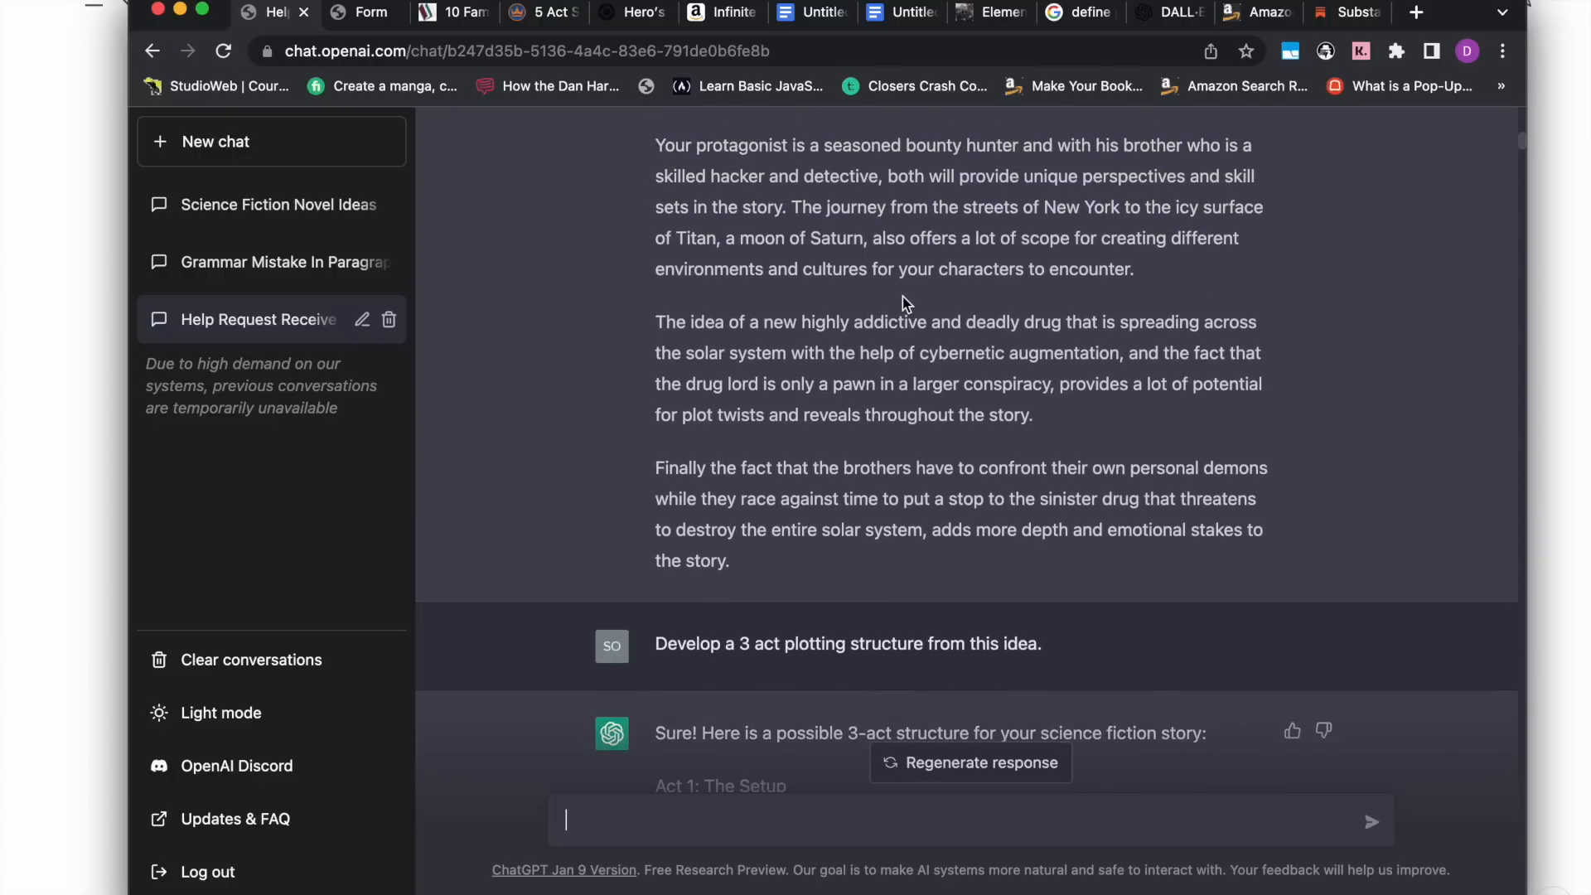
{"action": "scroll", "coordinate": [902, 297], "scroll_direction": "up", "scroll_amount": 2}
{"action": "scroll", "coordinate": [902, 297], "scroll_direction": "down", "scroll_amount": 6}
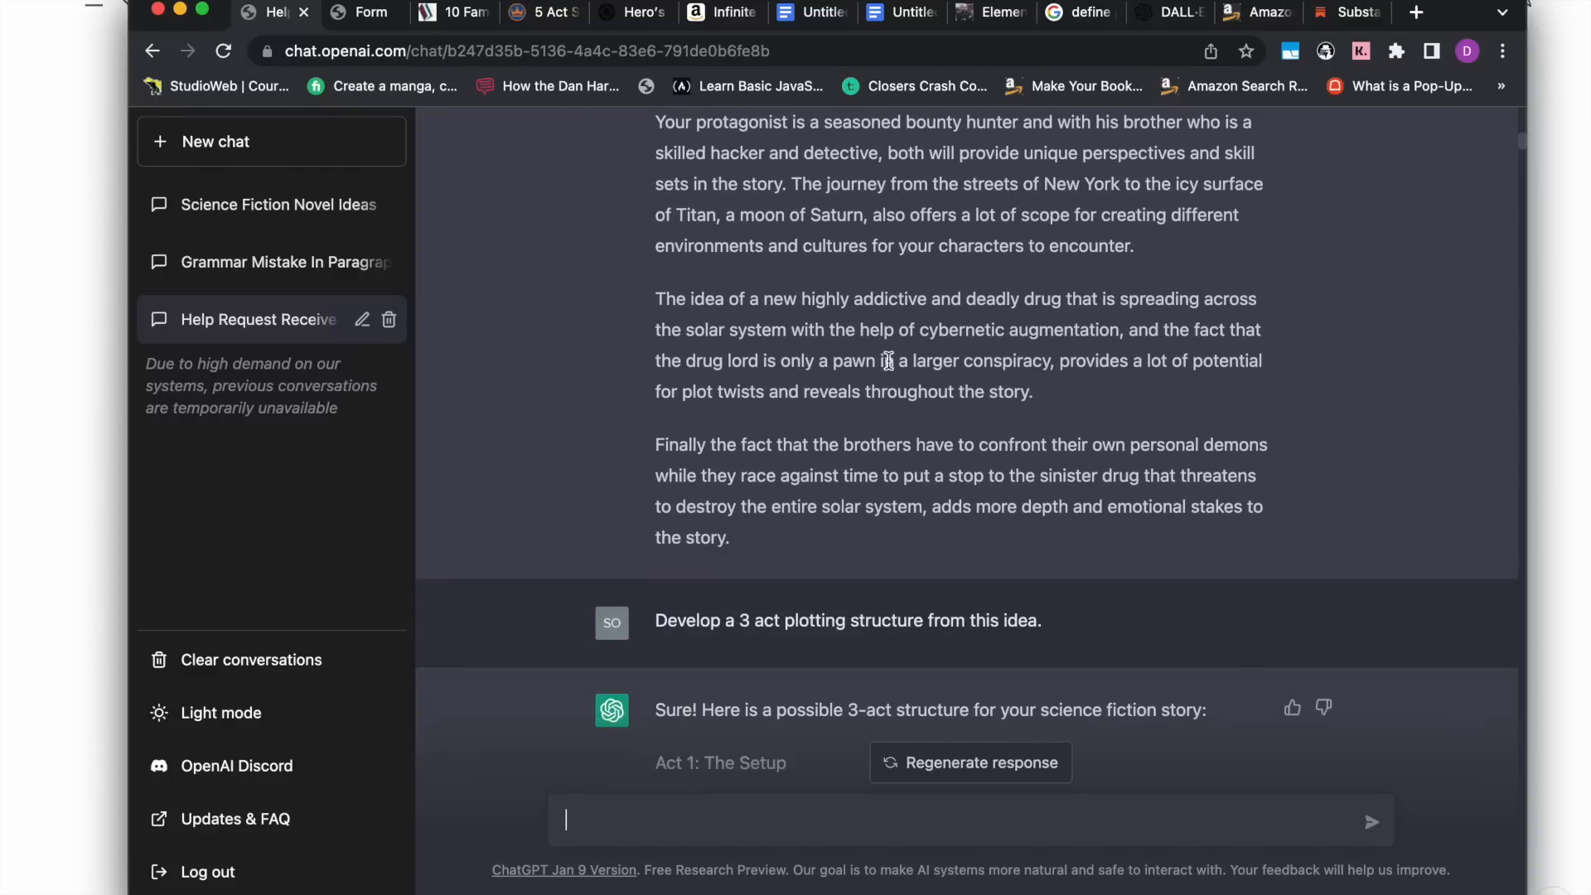
Read ChatGPT's 3-act structure from the setup through the confrontation and resolution, up to the character arc prompt.
{"action": "scroll", "coordinate": [844, 472], "scroll_direction": "down", "scroll_amount": 3}
{"action": "scroll", "coordinate": [843, 472], "scroll_direction": "down", "scroll_amount": 4}
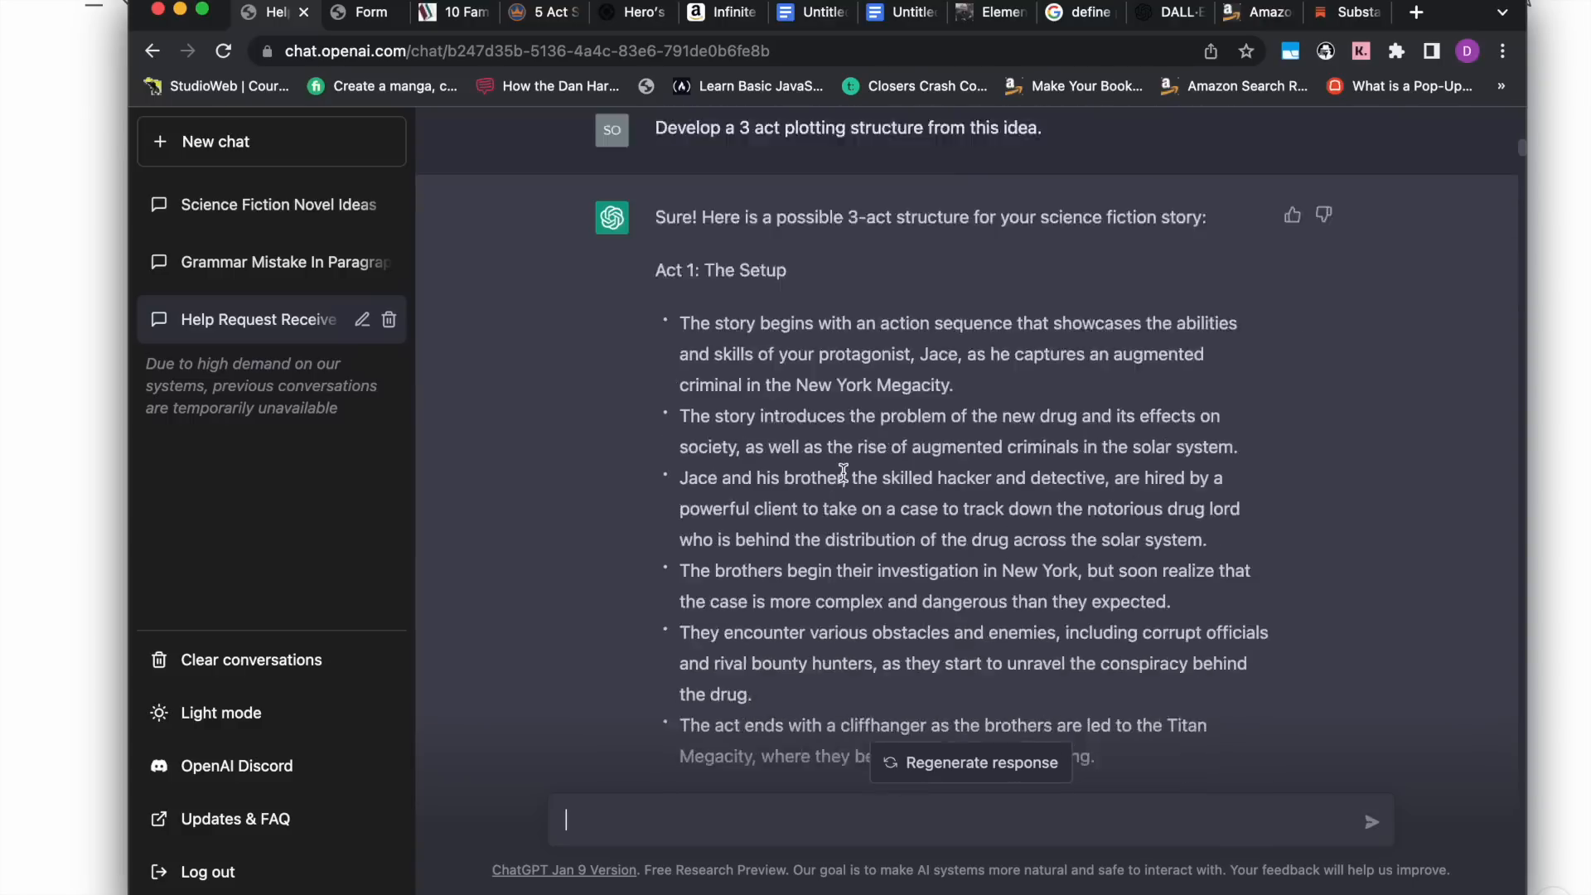
{"action": "scroll", "coordinate": [844, 472], "scroll_direction": "down", "scroll_amount": 5}
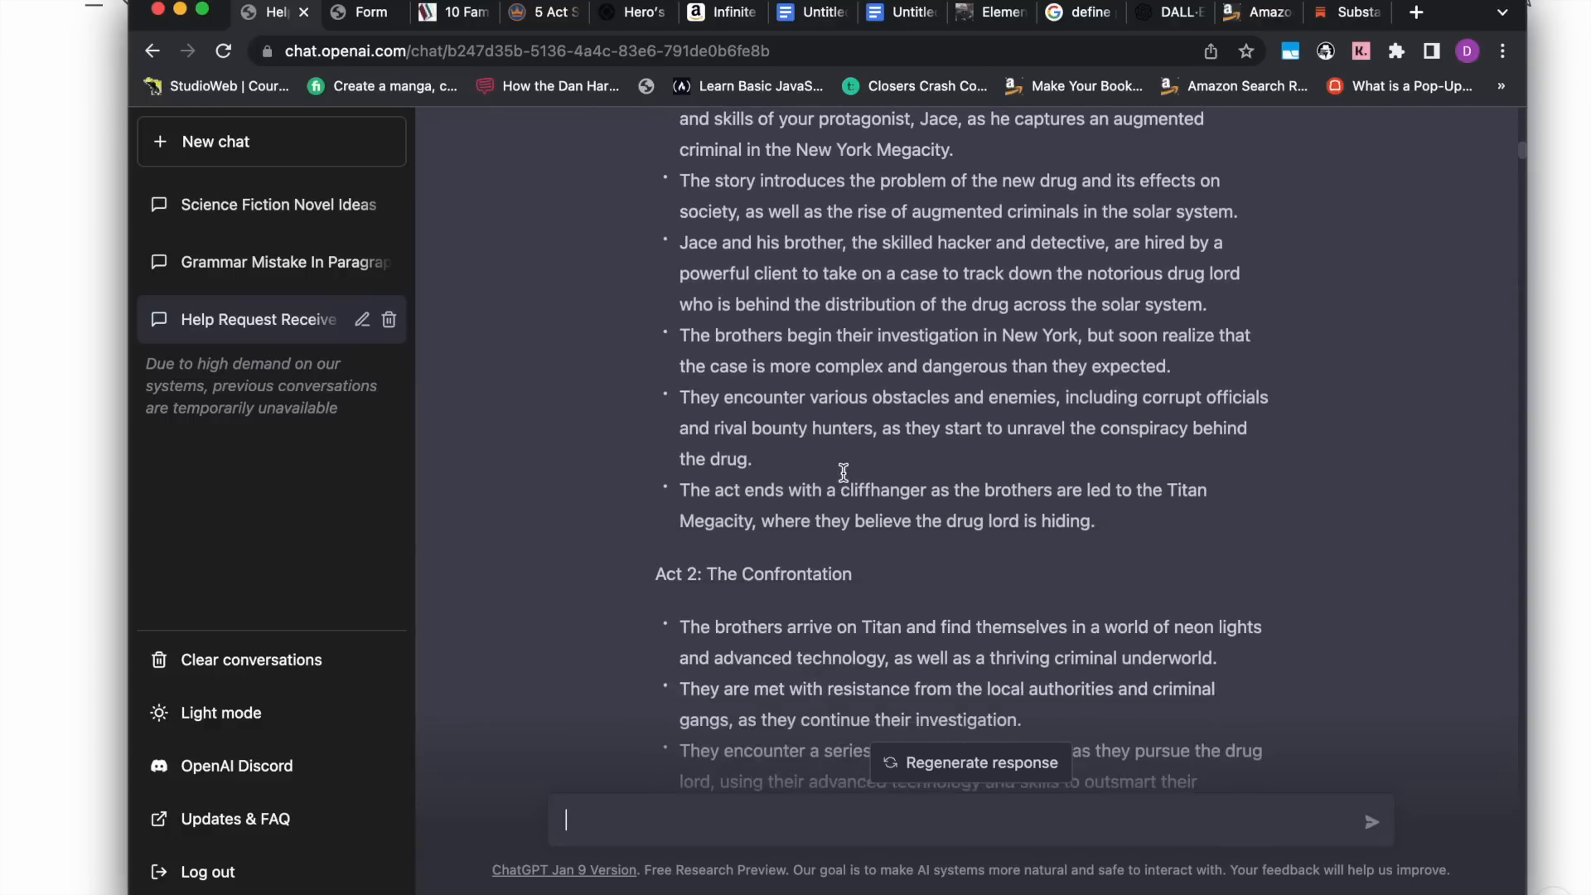
{"action": "scroll", "coordinate": [843, 472], "scroll_direction": "down", "scroll_amount": 7}
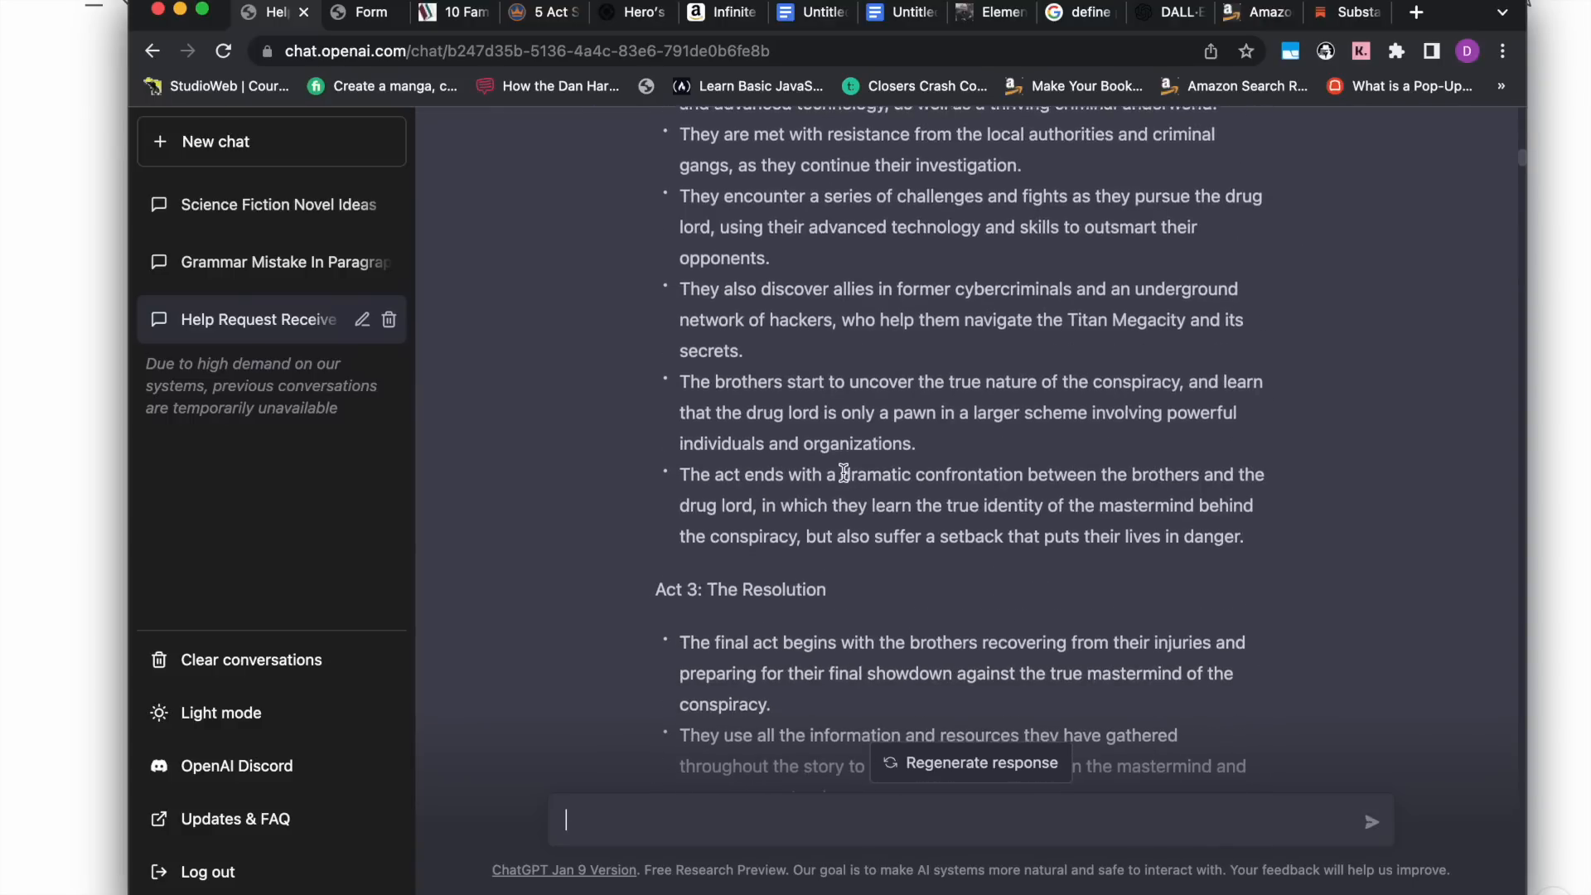
{"action": "scroll", "coordinate": [844, 472], "scroll_direction": "down", "scroll_amount": 2}
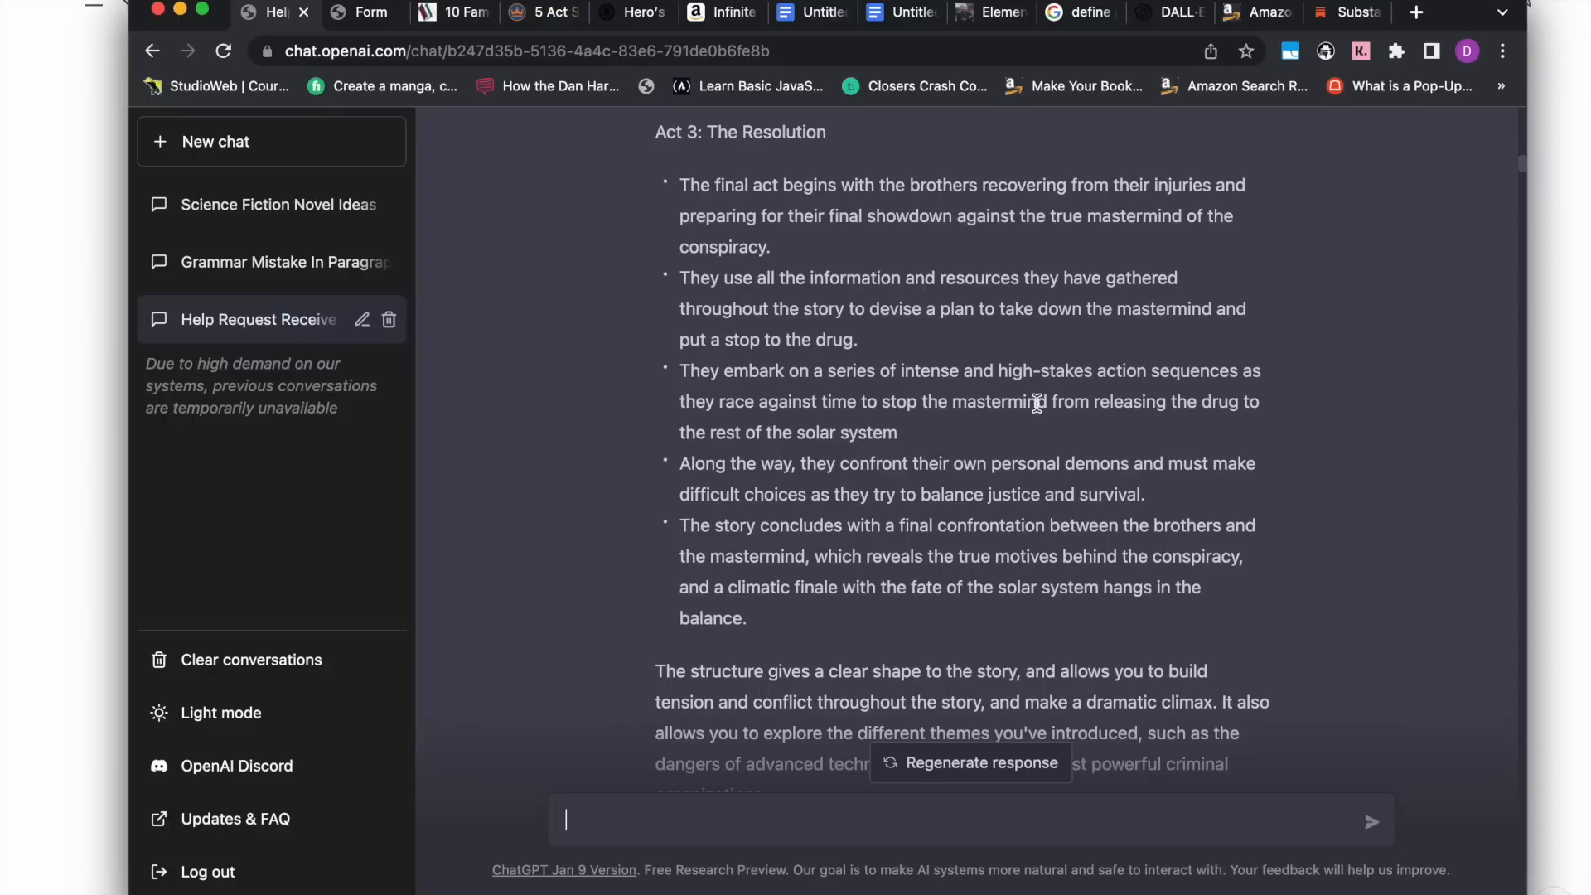
{"action": "scroll", "coordinate": [1036, 403], "scroll_direction": "down", "scroll_amount": 3}
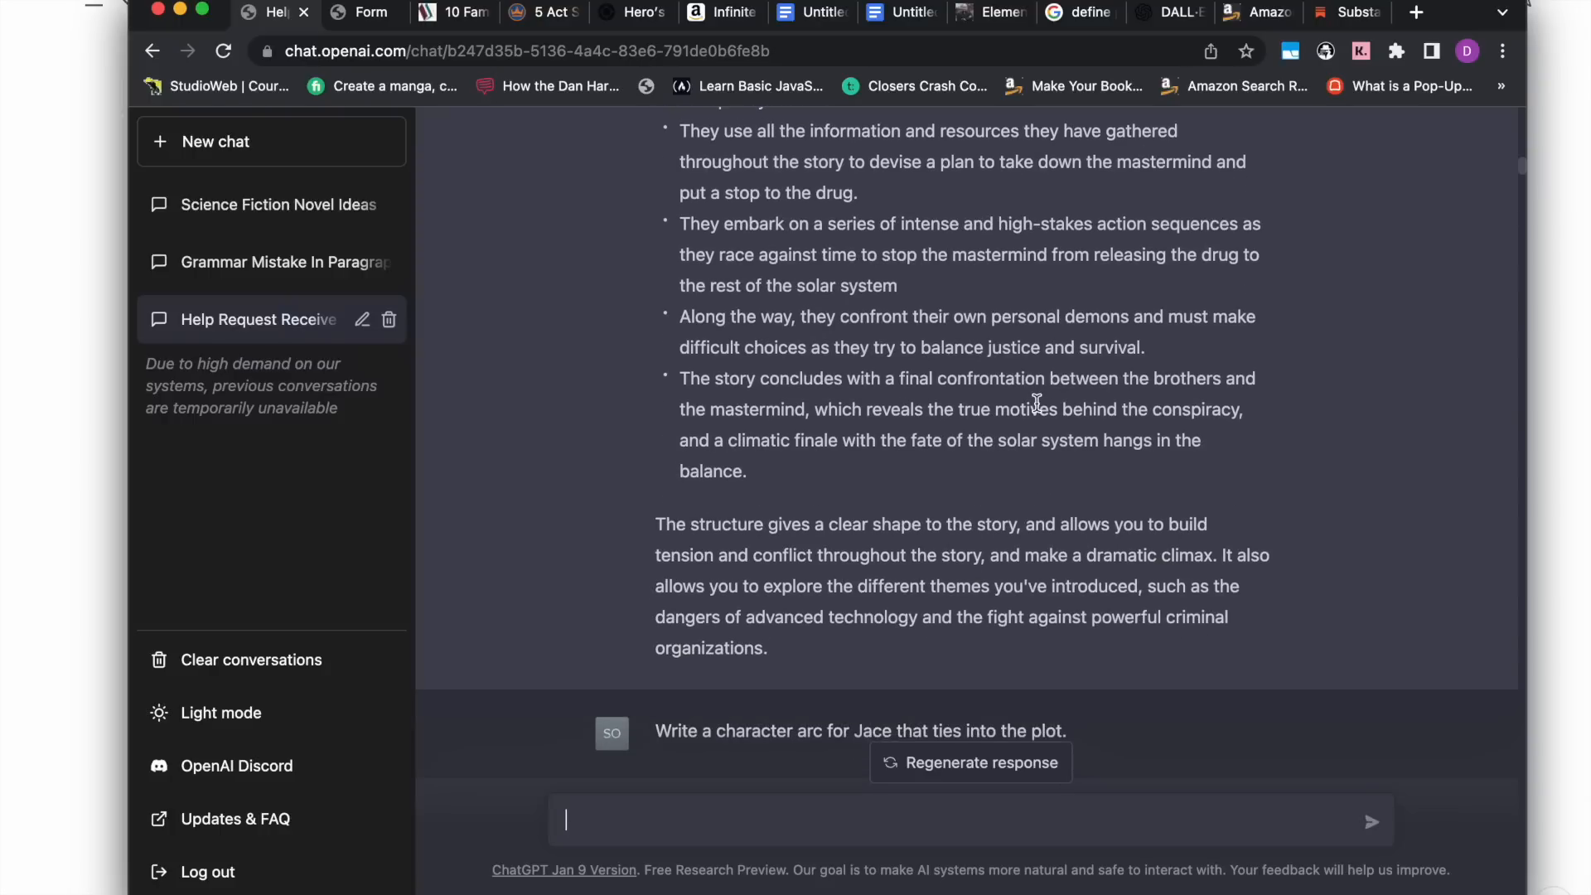
{"action": "scroll", "coordinate": [1037, 404], "scroll_direction": "down", "scroll_amount": 2}
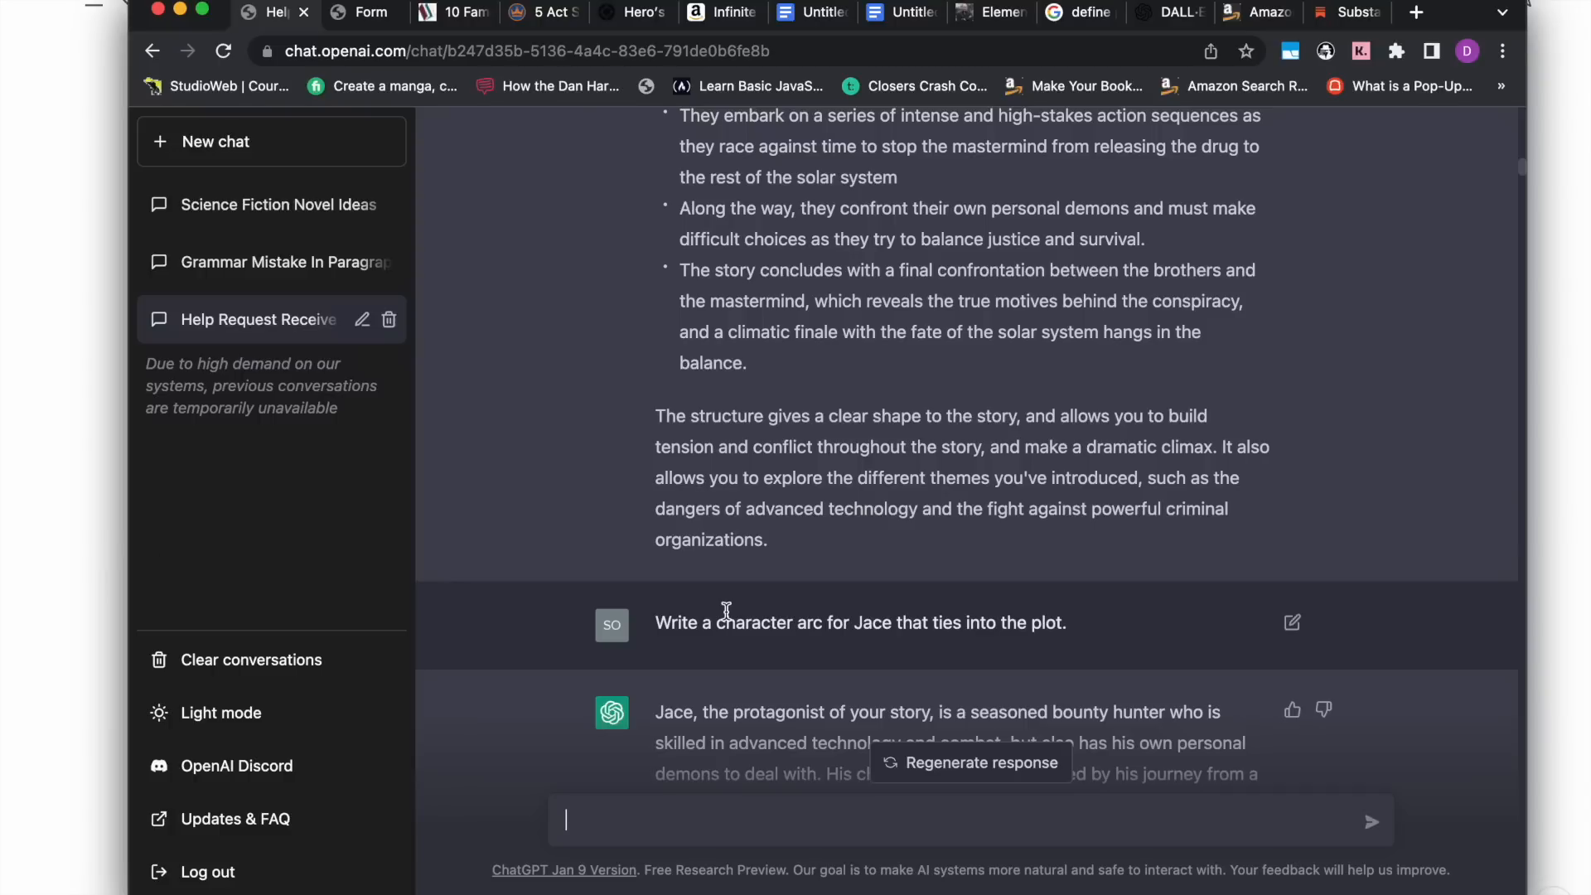
{"action": "scroll", "coordinate": [726, 610], "scroll_direction": "up", "scroll_amount": 5}
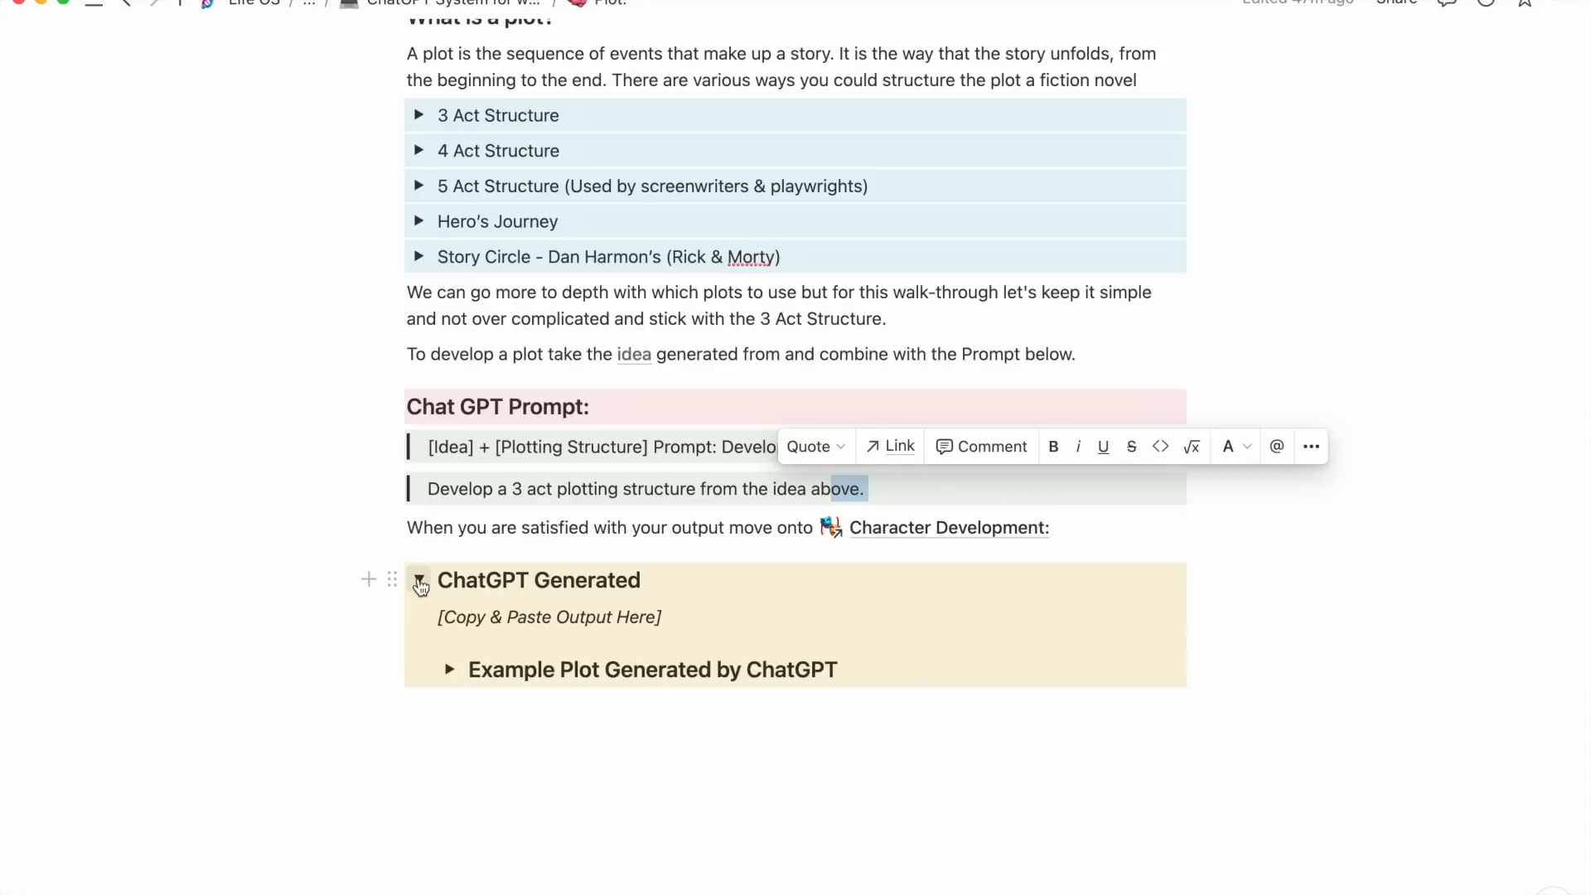
Switch back to the Notion Plot page, expand and read the Example Plot Generated by ChatGPT, and collapse the ChatGPT Generated section.
{"action": "scroll", "coordinate": [427, 572], "scroll_direction": "down", "scroll_amount": 2}
{"action": "left_click", "coordinate": [448, 603]}
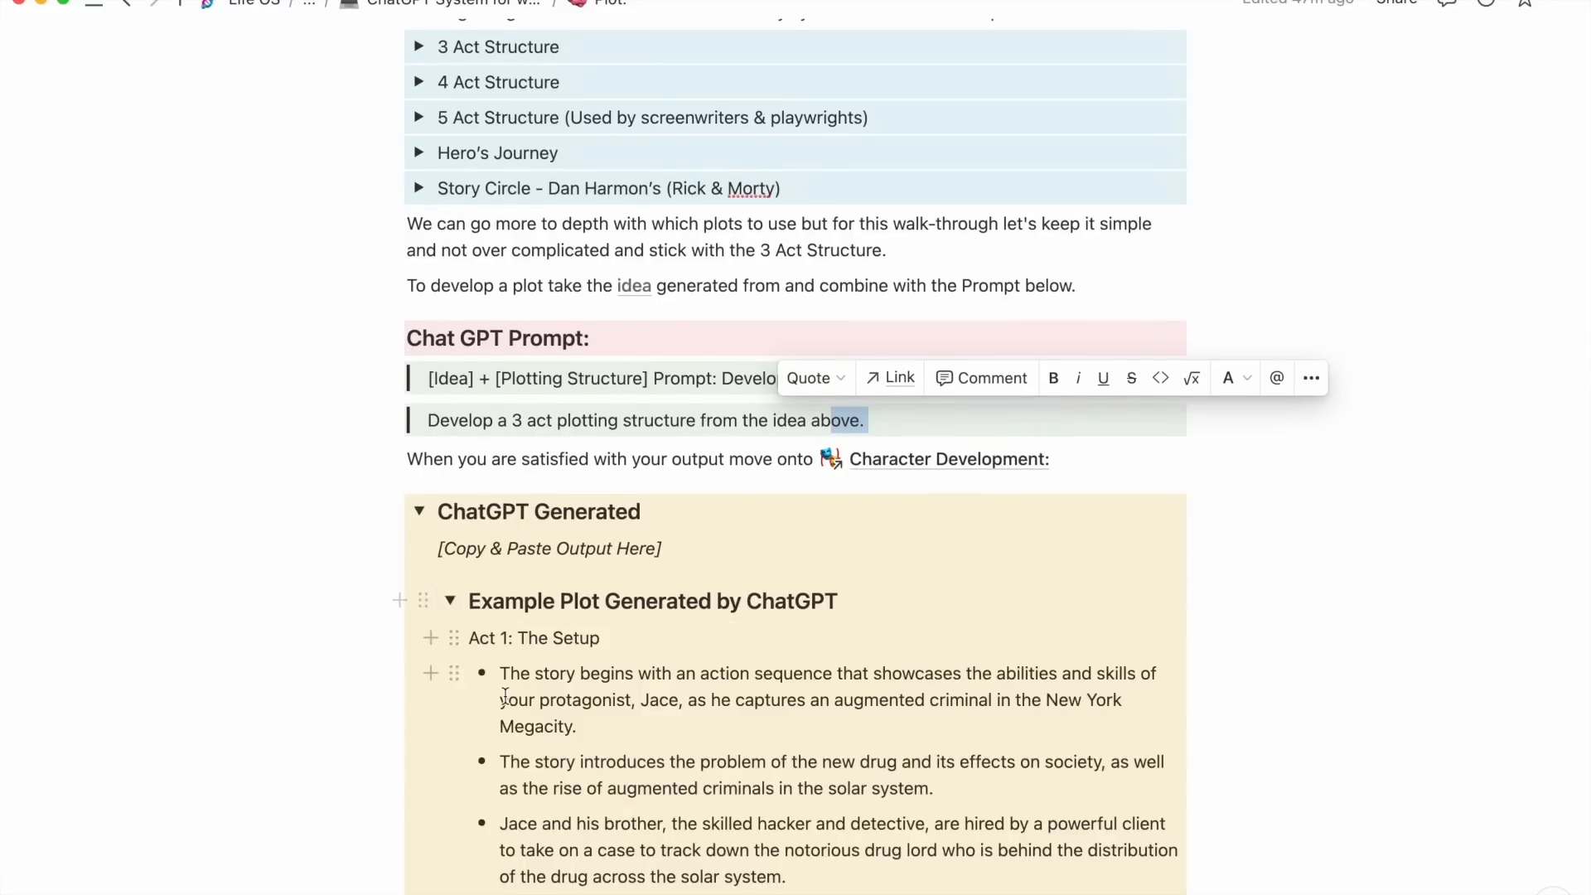
{"action": "scroll", "coordinate": [504, 696], "scroll_direction": "down", "scroll_amount": 10}
{"action": "scroll", "coordinate": [504, 696], "scroll_direction": "down", "scroll_amount": 3}
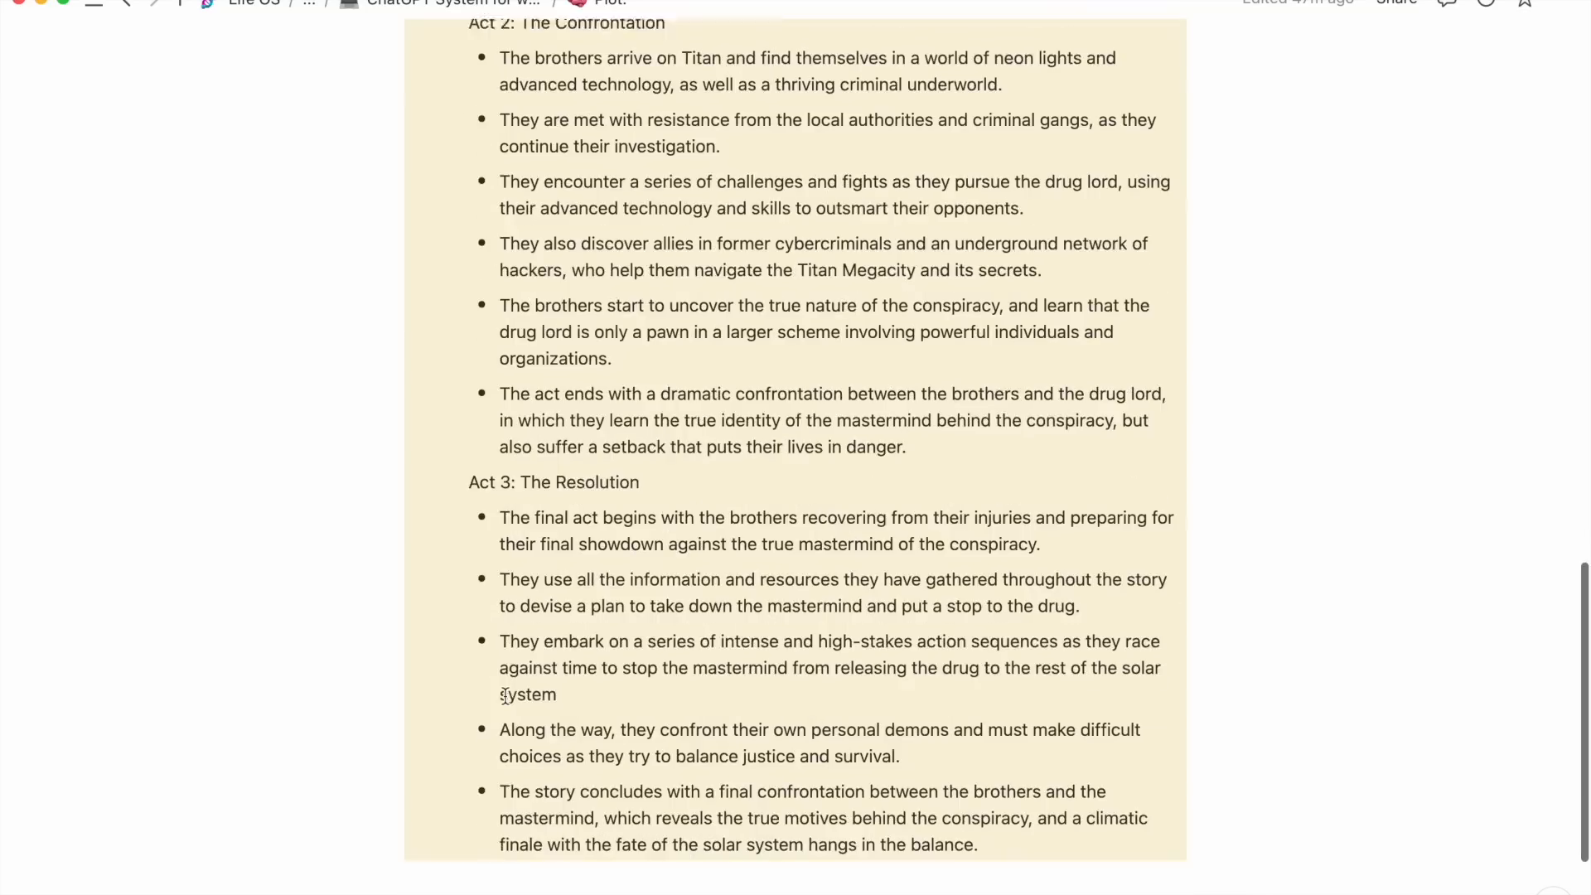
{"action": "scroll", "coordinate": [505, 696], "scroll_direction": "up", "scroll_amount": 5}
{"action": "scroll", "coordinate": [505, 696], "scroll_direction": "up", "scroll_amount": 8}
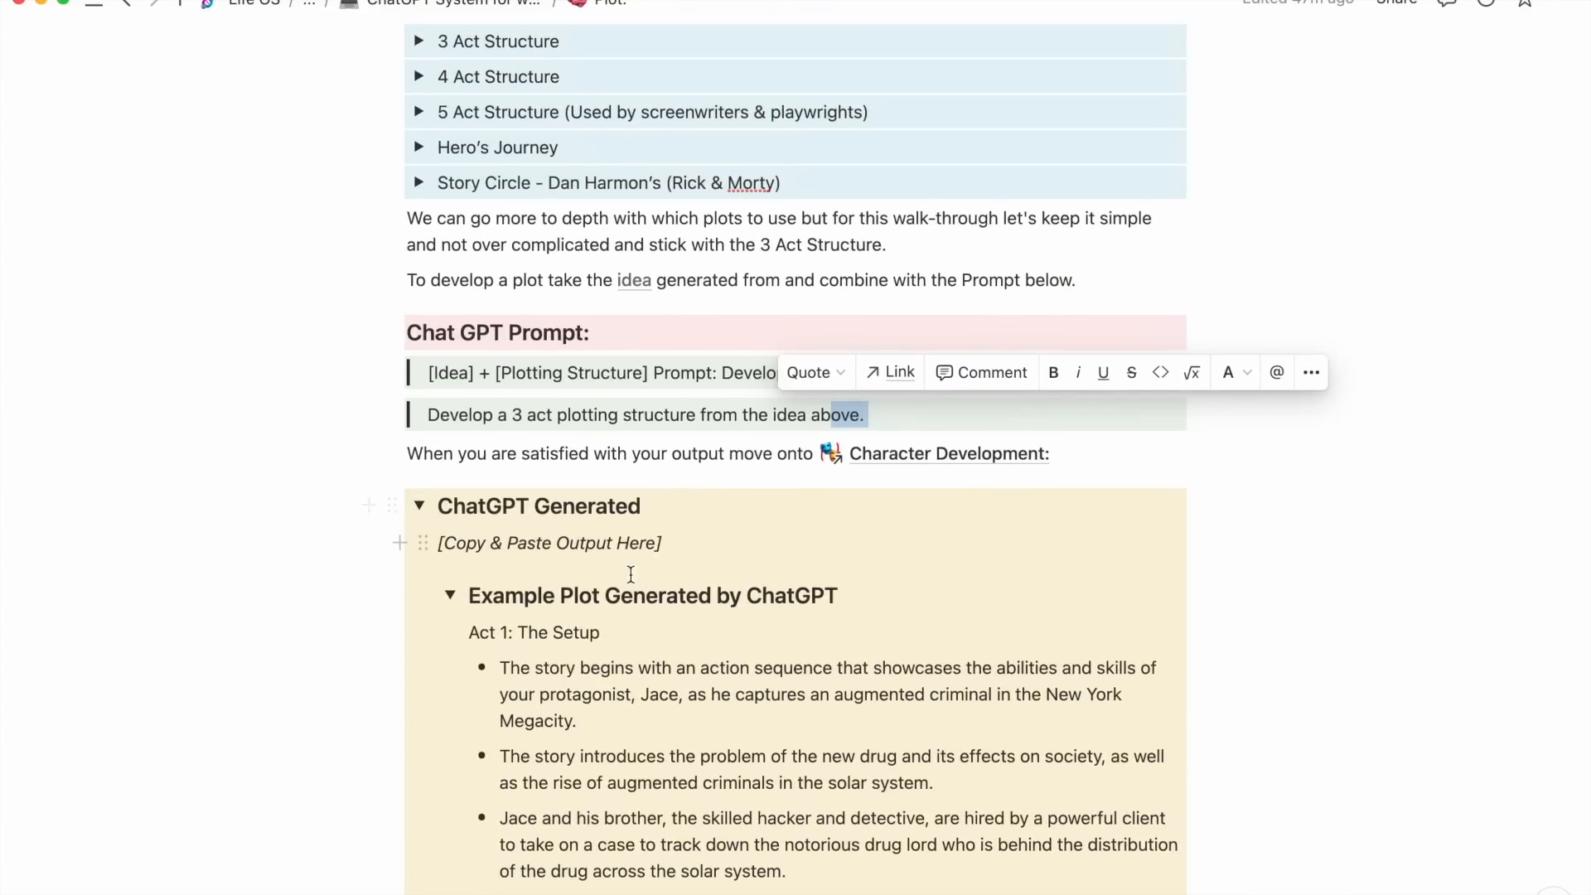
{"action": "scroll", "coordinate": [629, 572], "scroll_direction": "down", "scroll_amount": 4}
{"action": "scroll", "coordinate": [587, 629], "scroll_direction": "up", "scroll_amount": 3}
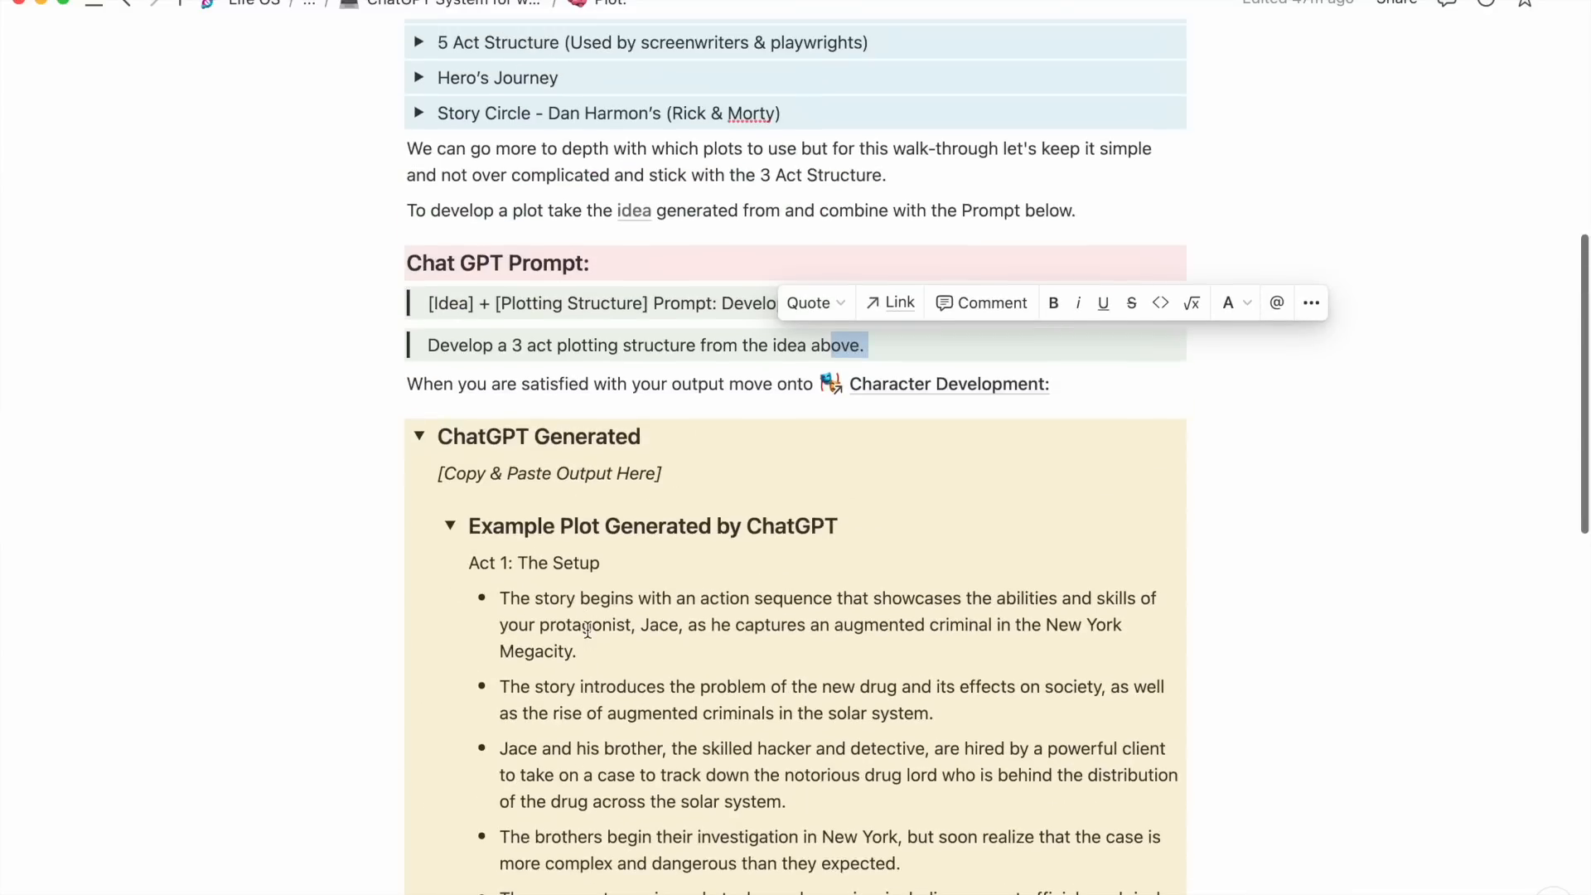
{"action": "left_click", "coordinate": [418, 437]}
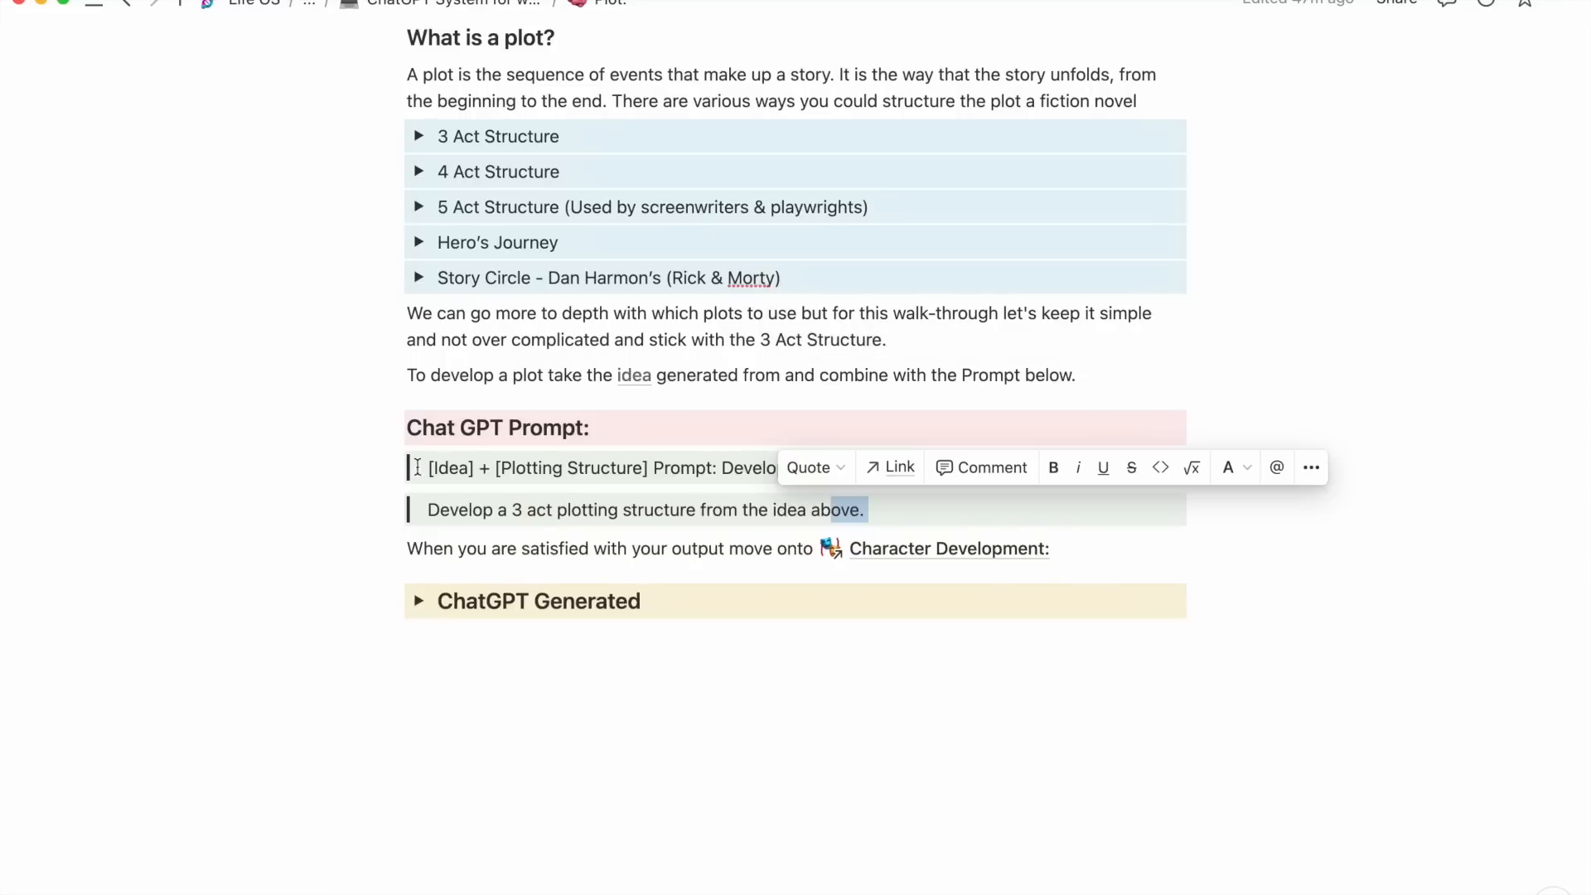
Open the Character Development page linked below the plot prompts.
{"action": "scroll", "coordinate": [699, 696], "scroll_direction": "up", "scroll_amount": 3}
{"action": "scroll", "coordinate": [699, 696], "scroll_direction": "up", "scroll_amount": 3}
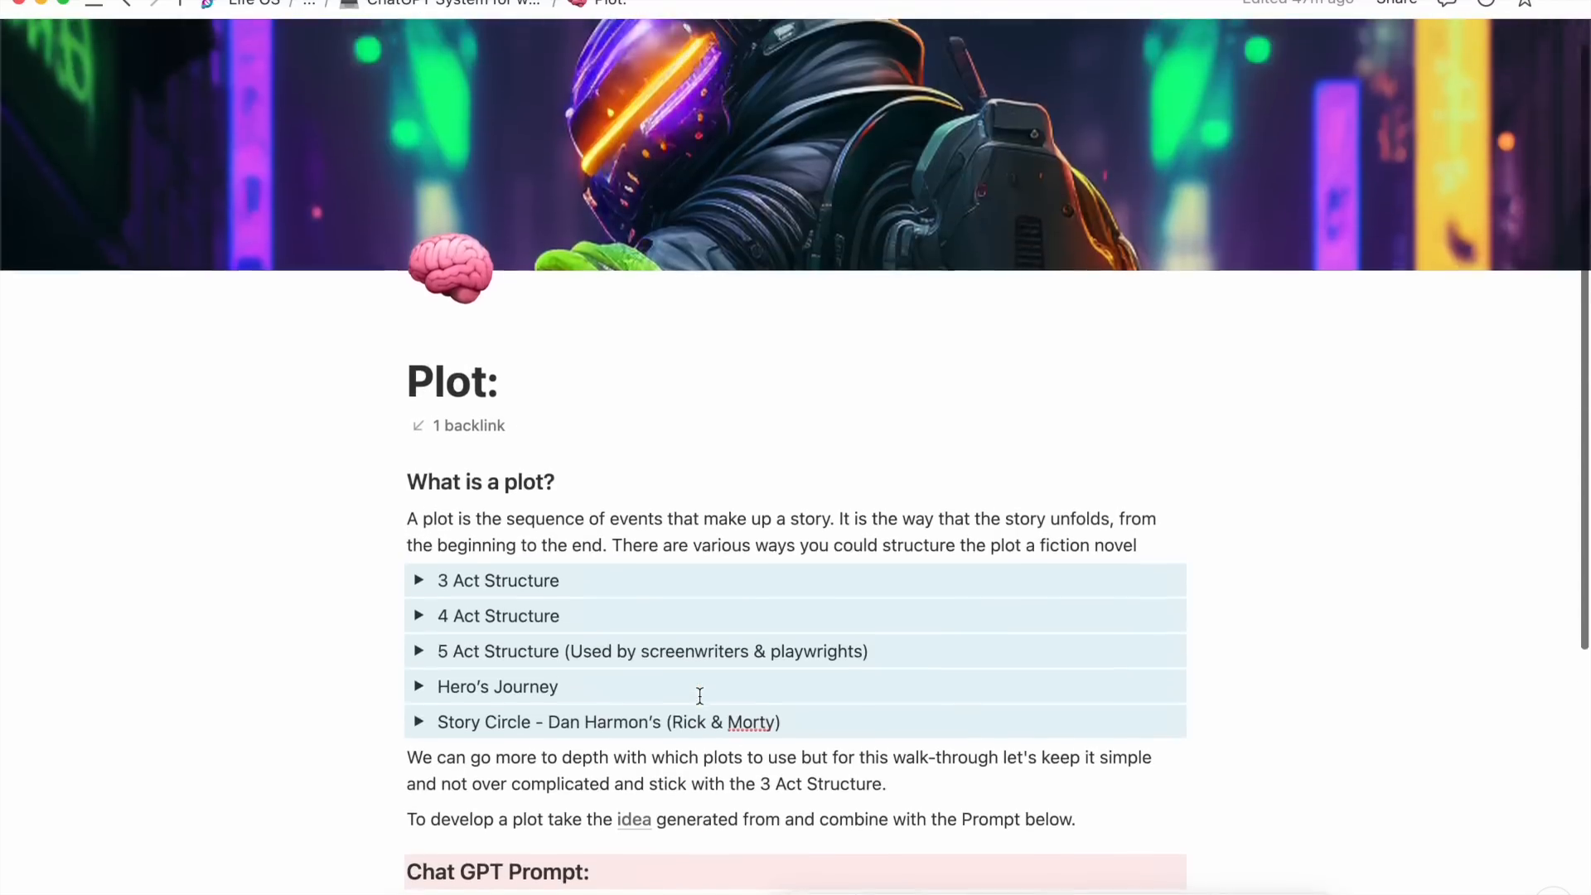
{"action": "scroll", "coordinate": [700, 696], "scroll_direction": "down", "scroll_amount": 4}
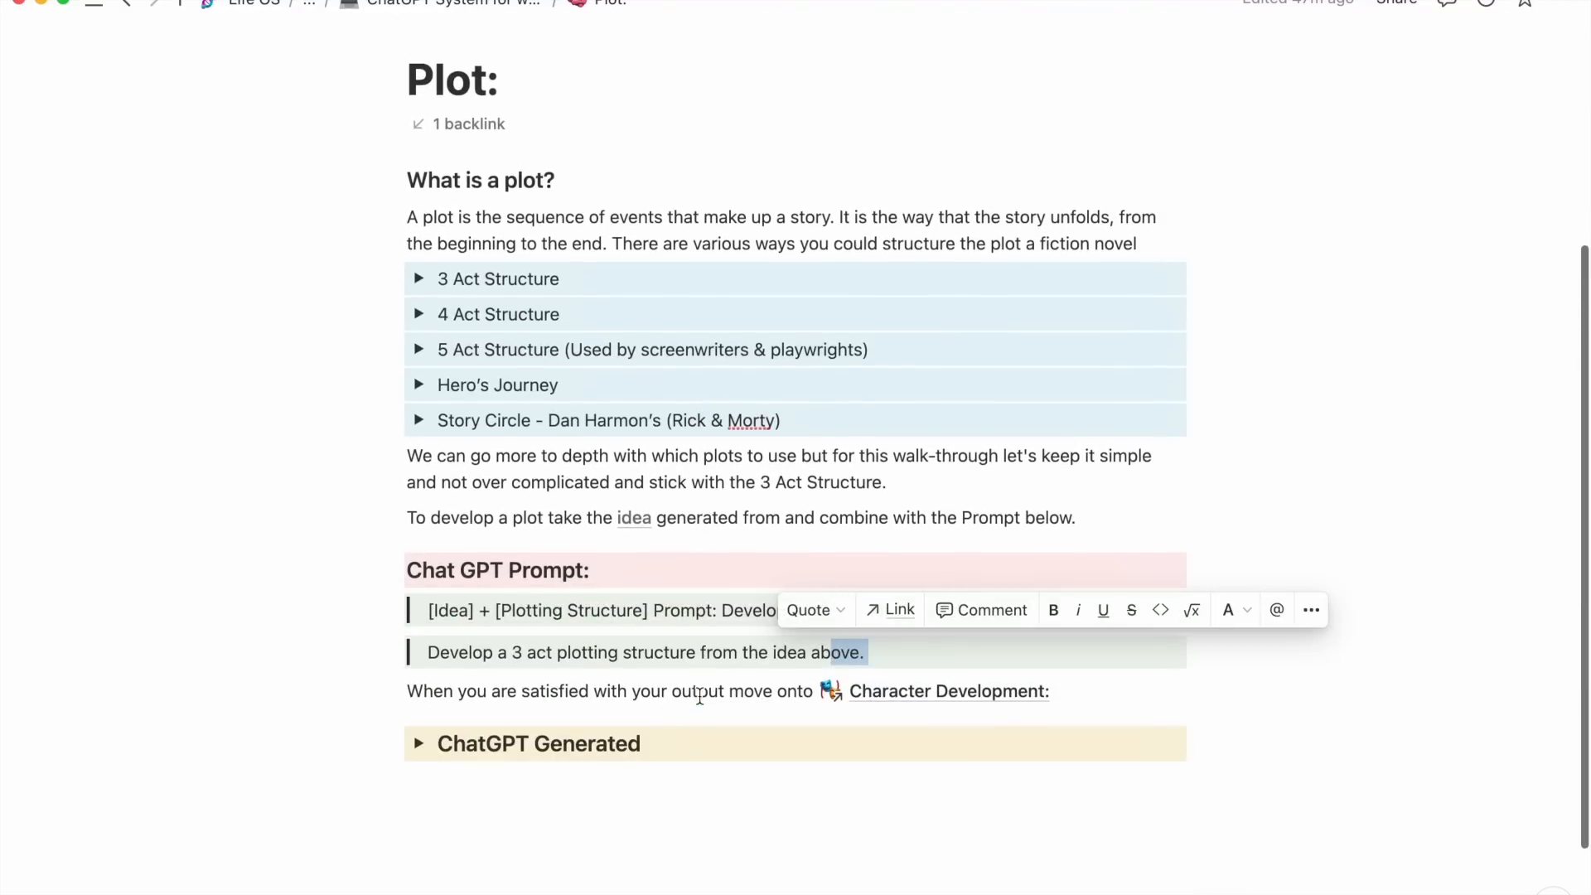
{"action": "left_click", "coordinate": [966, 706]}
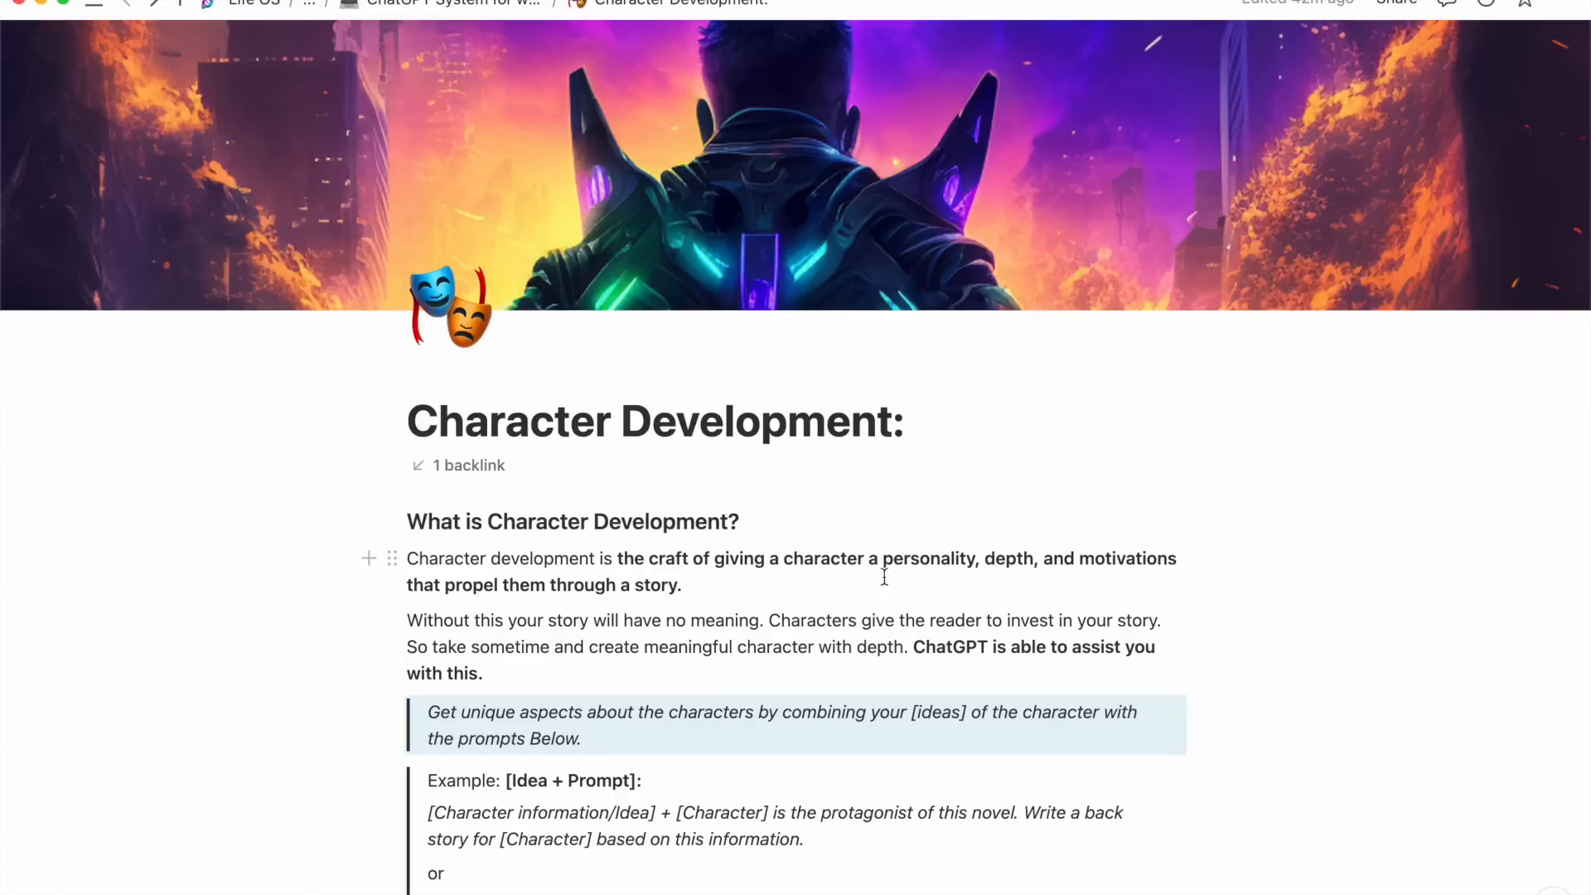
Read the Character Development introduction and the Idea + Prompt examples for a back story and a character arc.
{"action": "scroll", "coordinate": [838, 624], "scroll_direction": "down", "scroll_amount": 3}
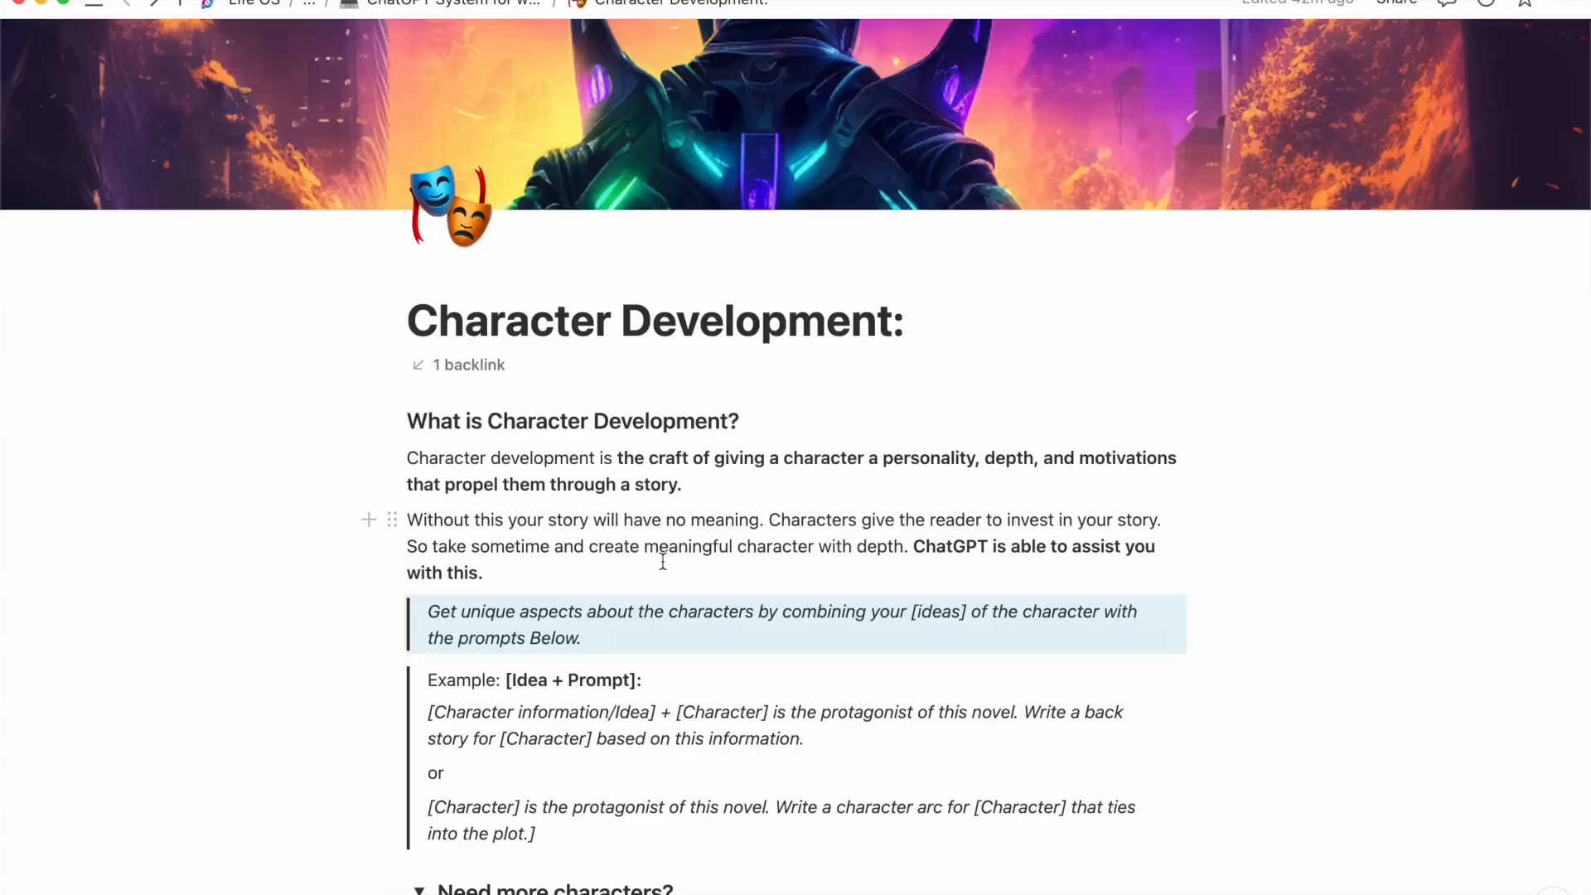
{"action": "scroll", "coordinate": [641, 565], "scroll_direction": "down", "scroll_amount": 2}
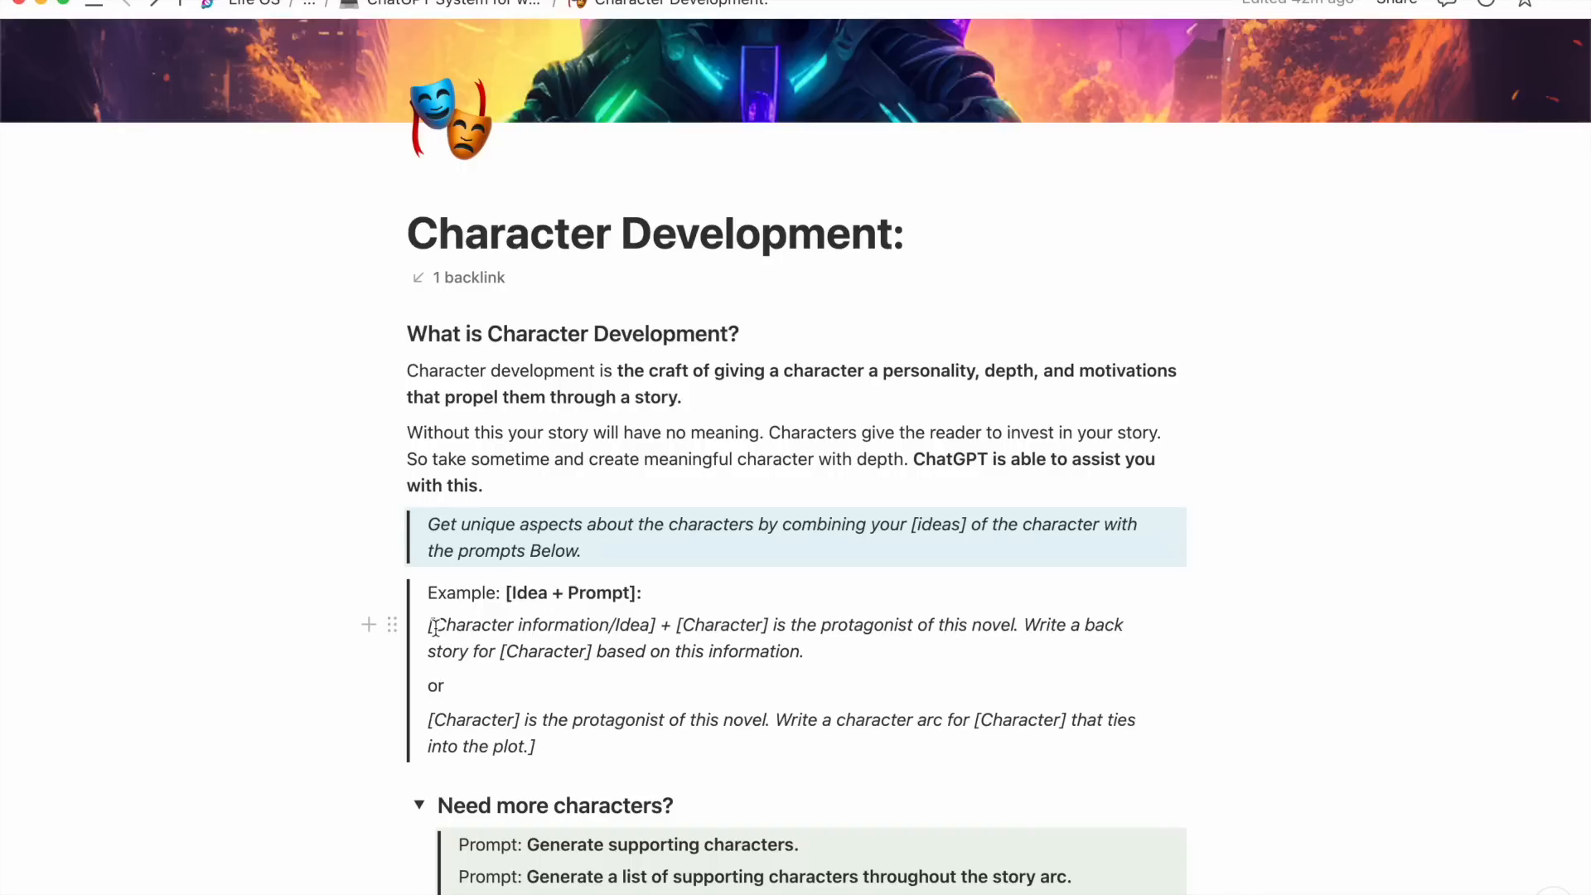
{"action": "left_click_drag", "start_coordinate": [433, 626], "coordinate": [778, 632]}
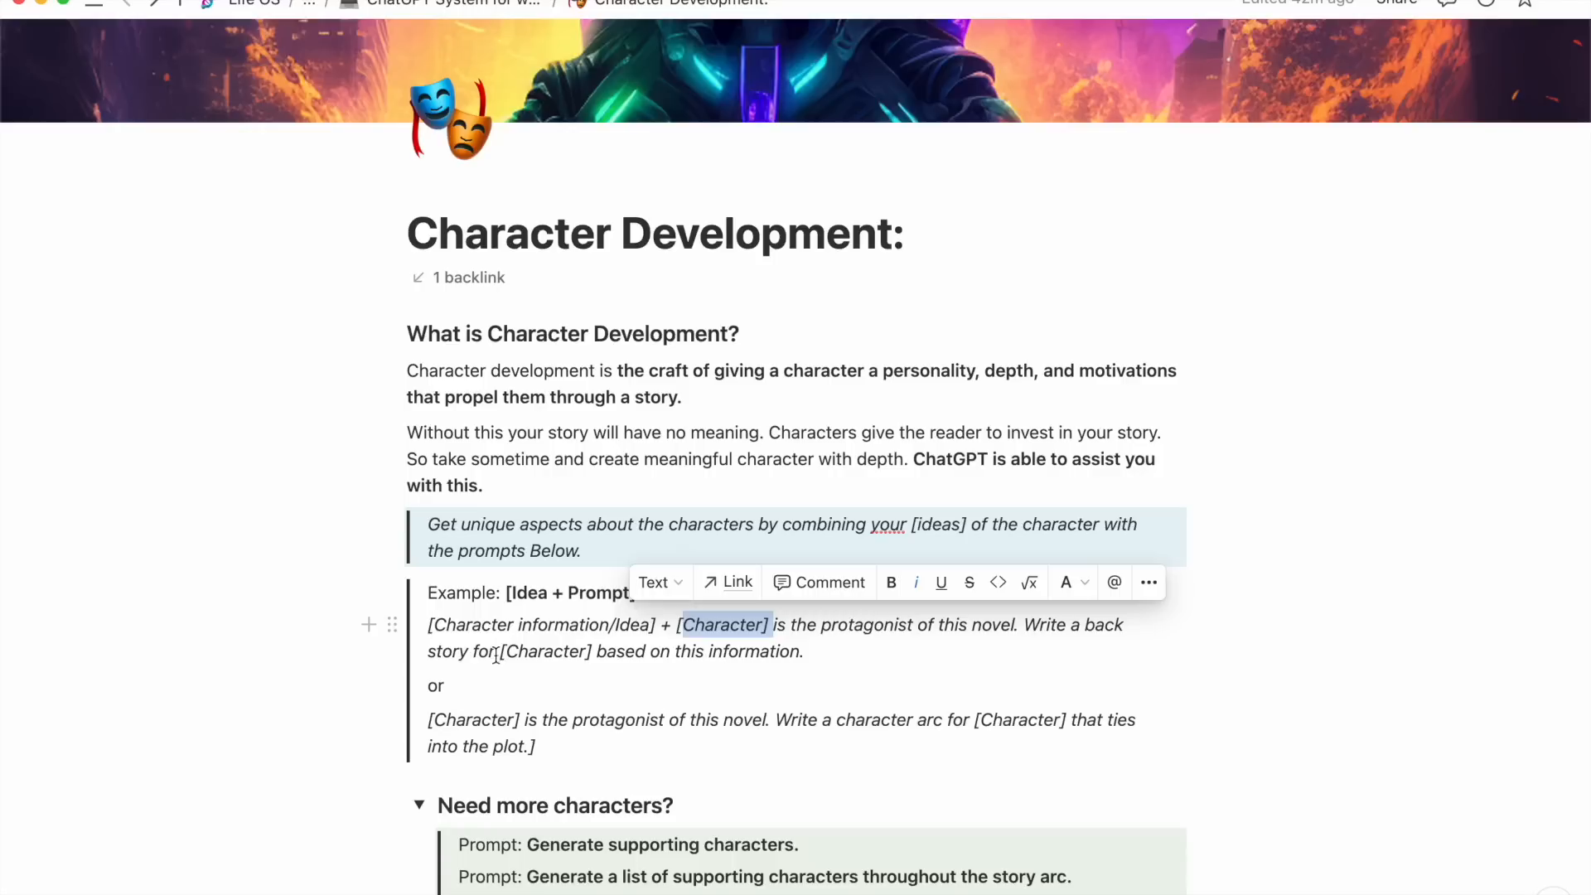
{"action": "left_click", "coordinate": [804, 655]}
{"action": "scroll", "coordinate": [807, 653], "scroll_direction": "down", "scroll_amount": 3}
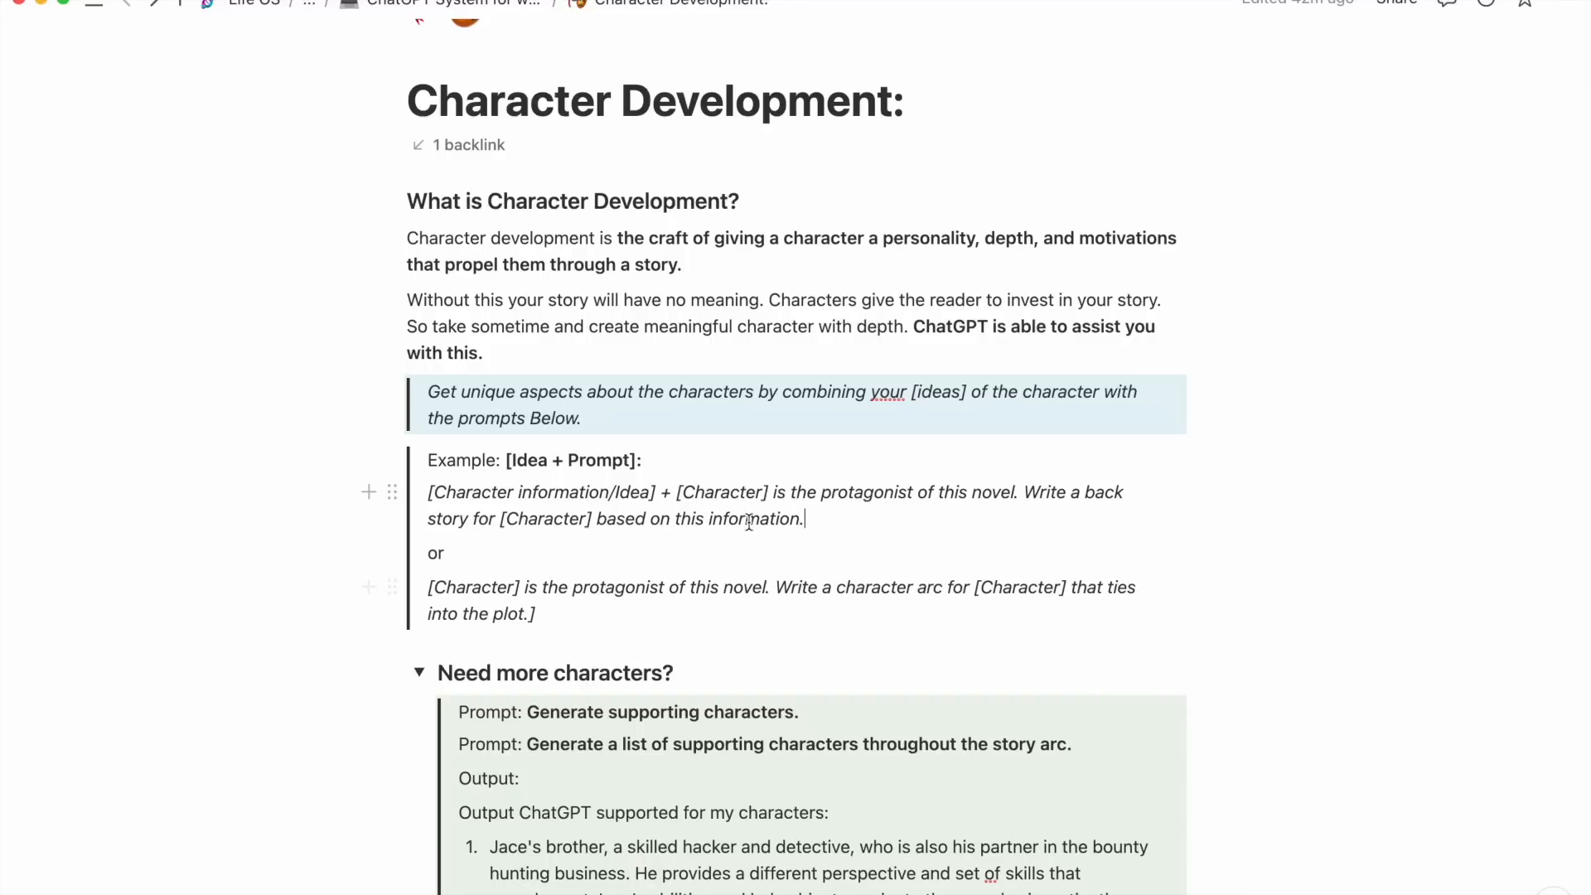
Switch to the ChatGPT window and open the Science Fiction Novel Ideas conversation.
{"action": "key", "text": "ctrl+Up"}
{"action": "left_click", "coordinate": [1212, 660]}
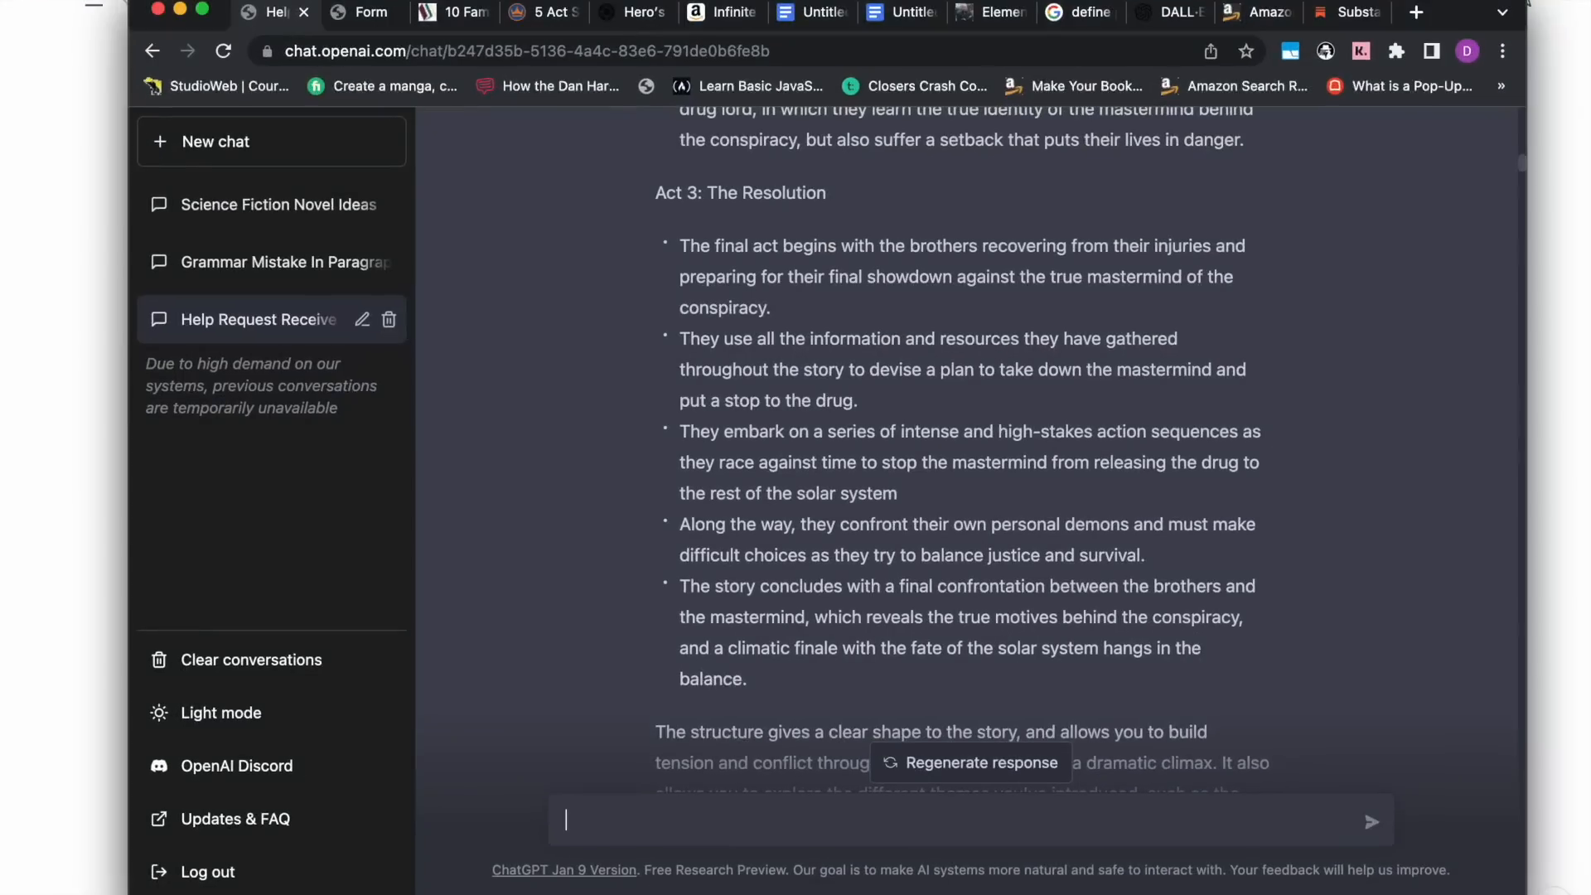
{"action": "left_click", "coordinate": [247, 211]}
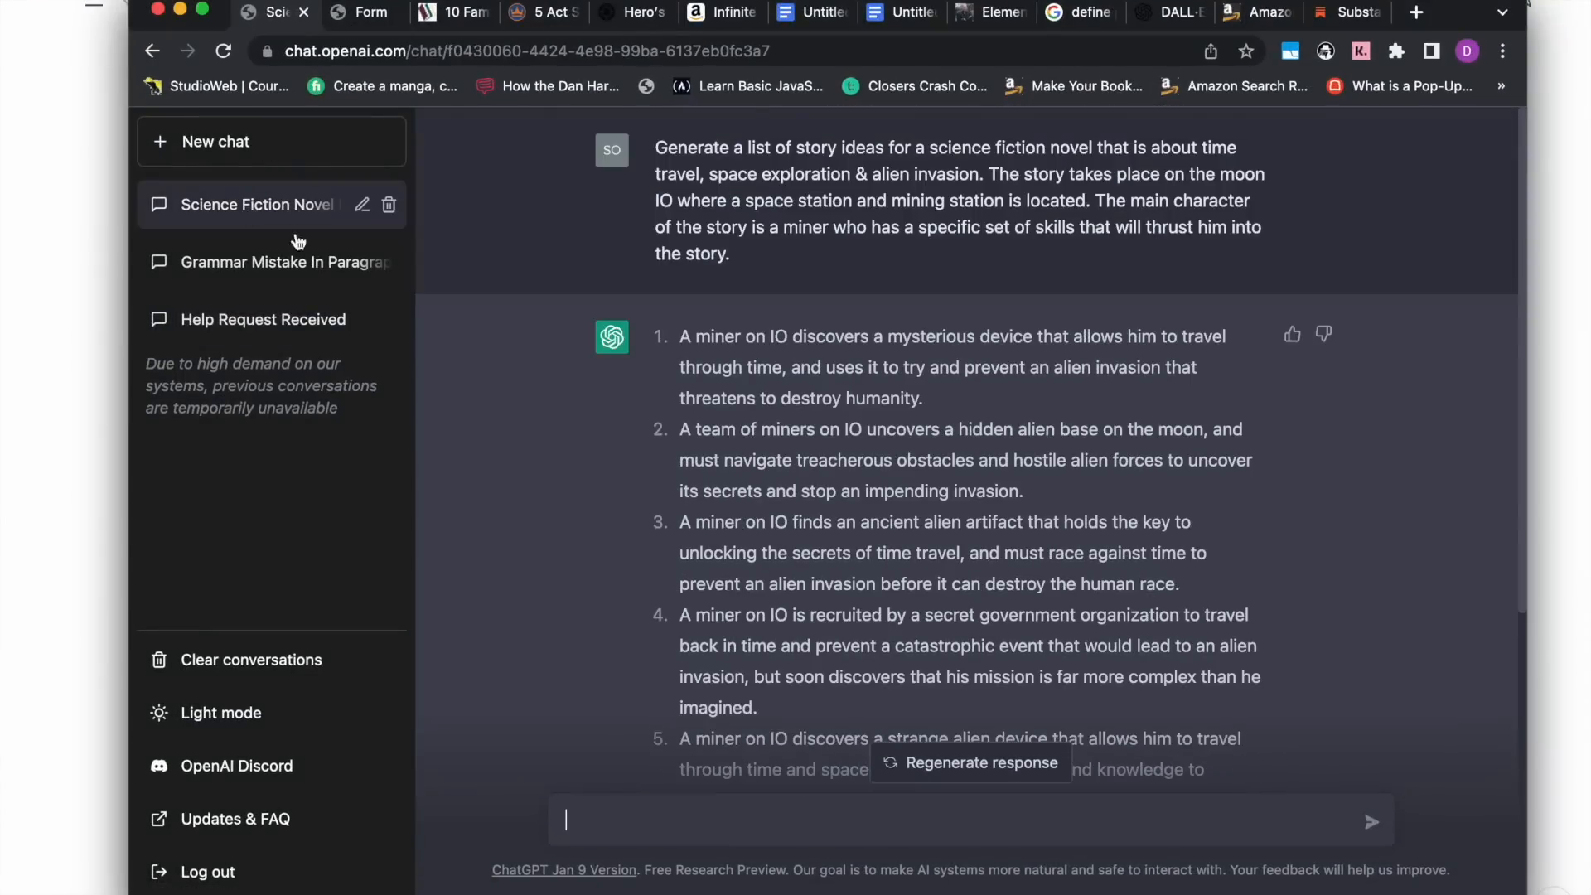
Send ChatGPT the prompt "Develop a list of characters for this story idea.".
{"action": "left_click", "coordinate": [646, 817]}
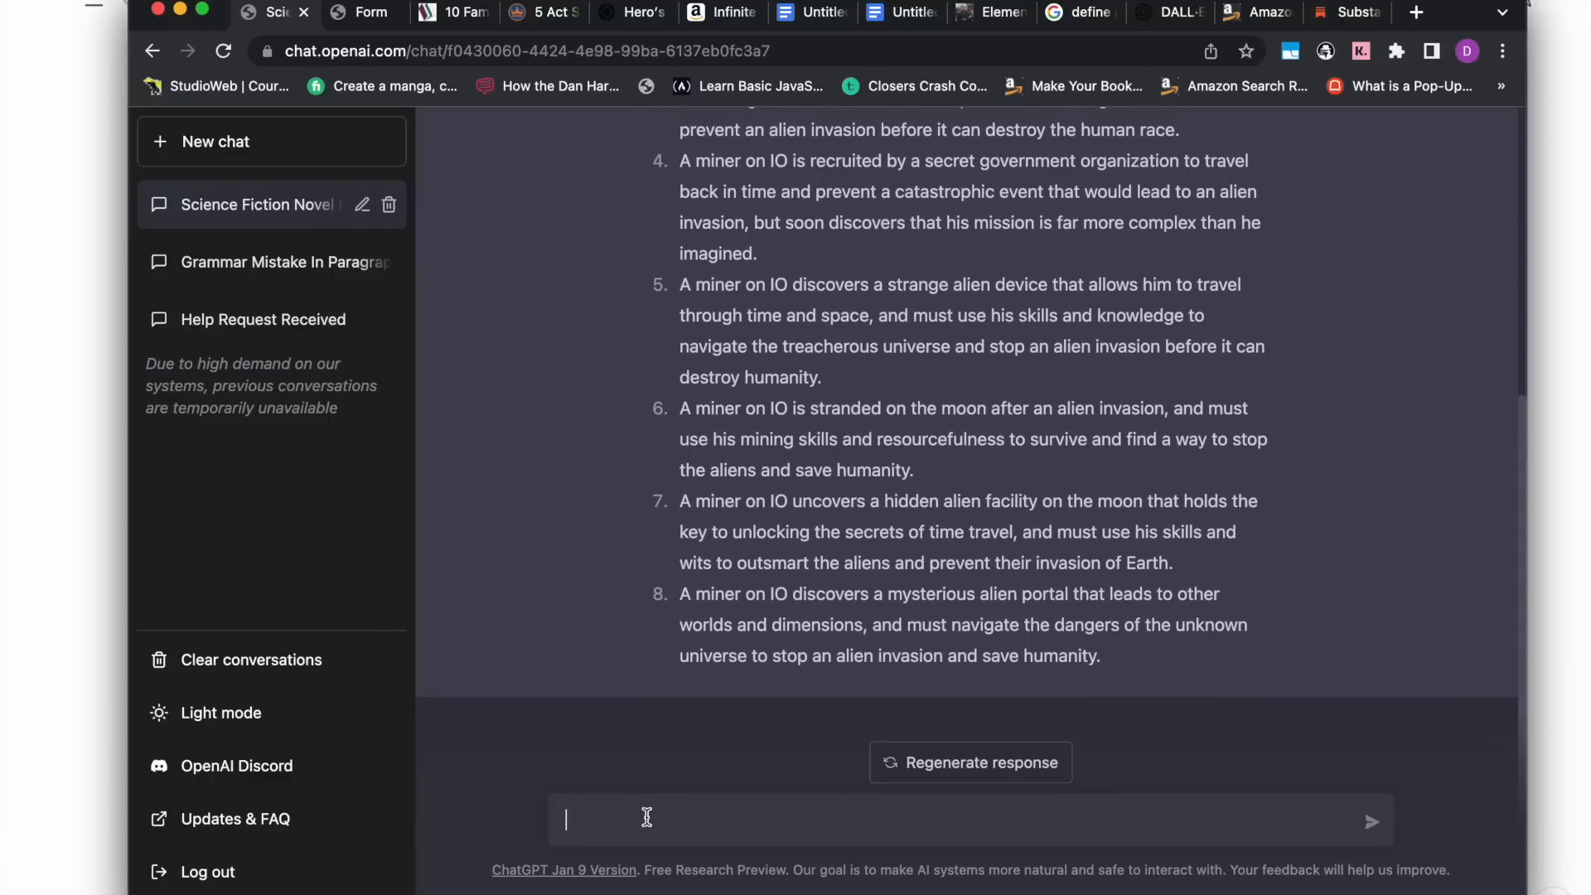
{"action": "type", "text": "Develop a list of characte"}
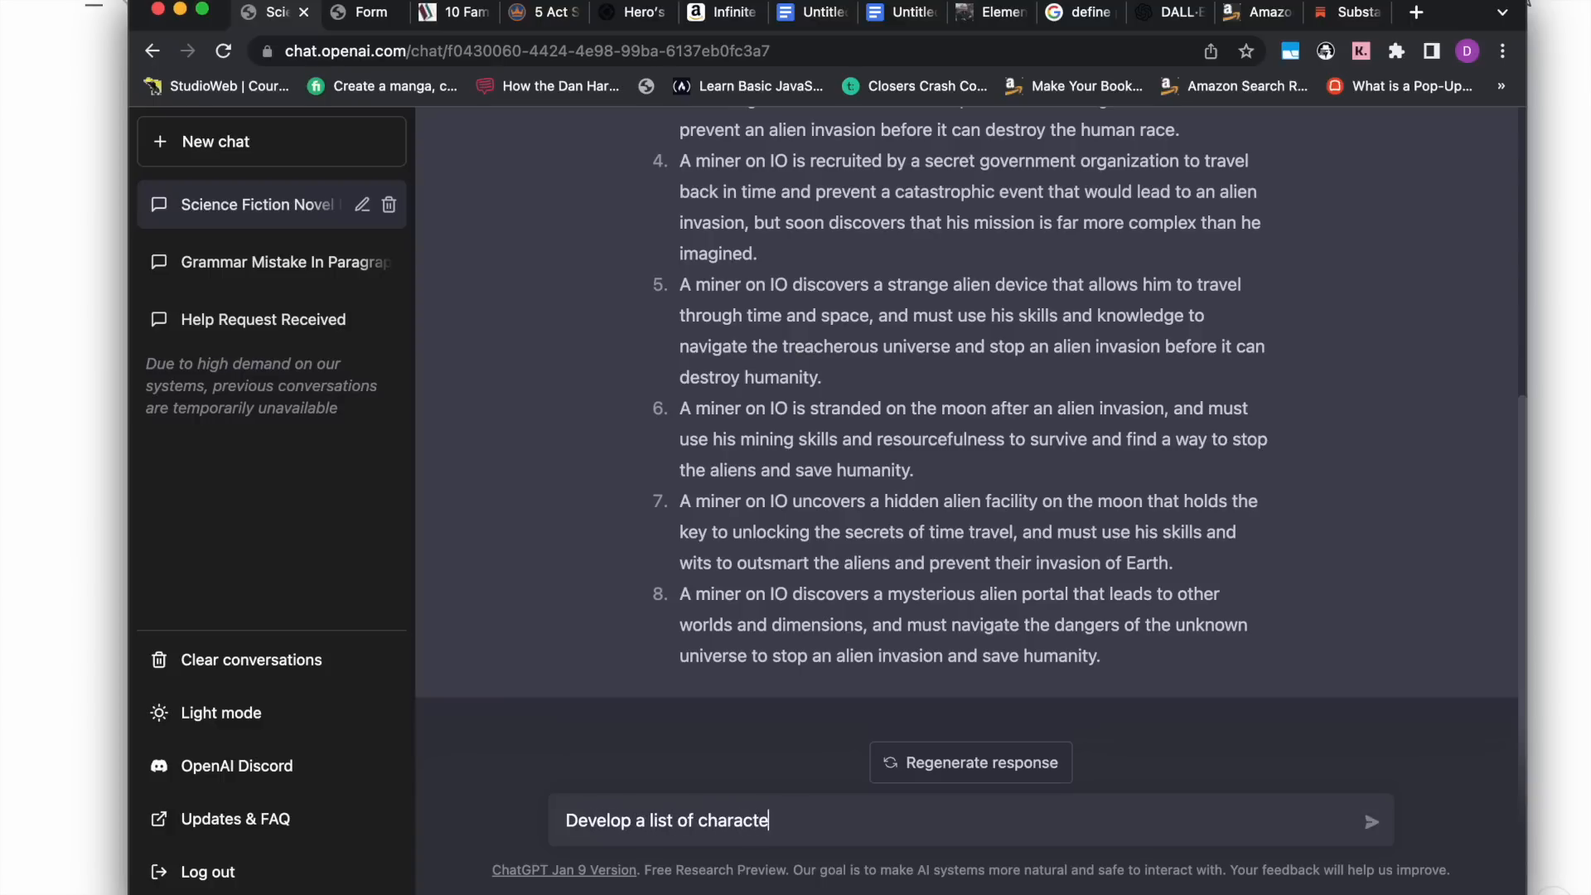
{"action": "type", "text": "rs for this story"}
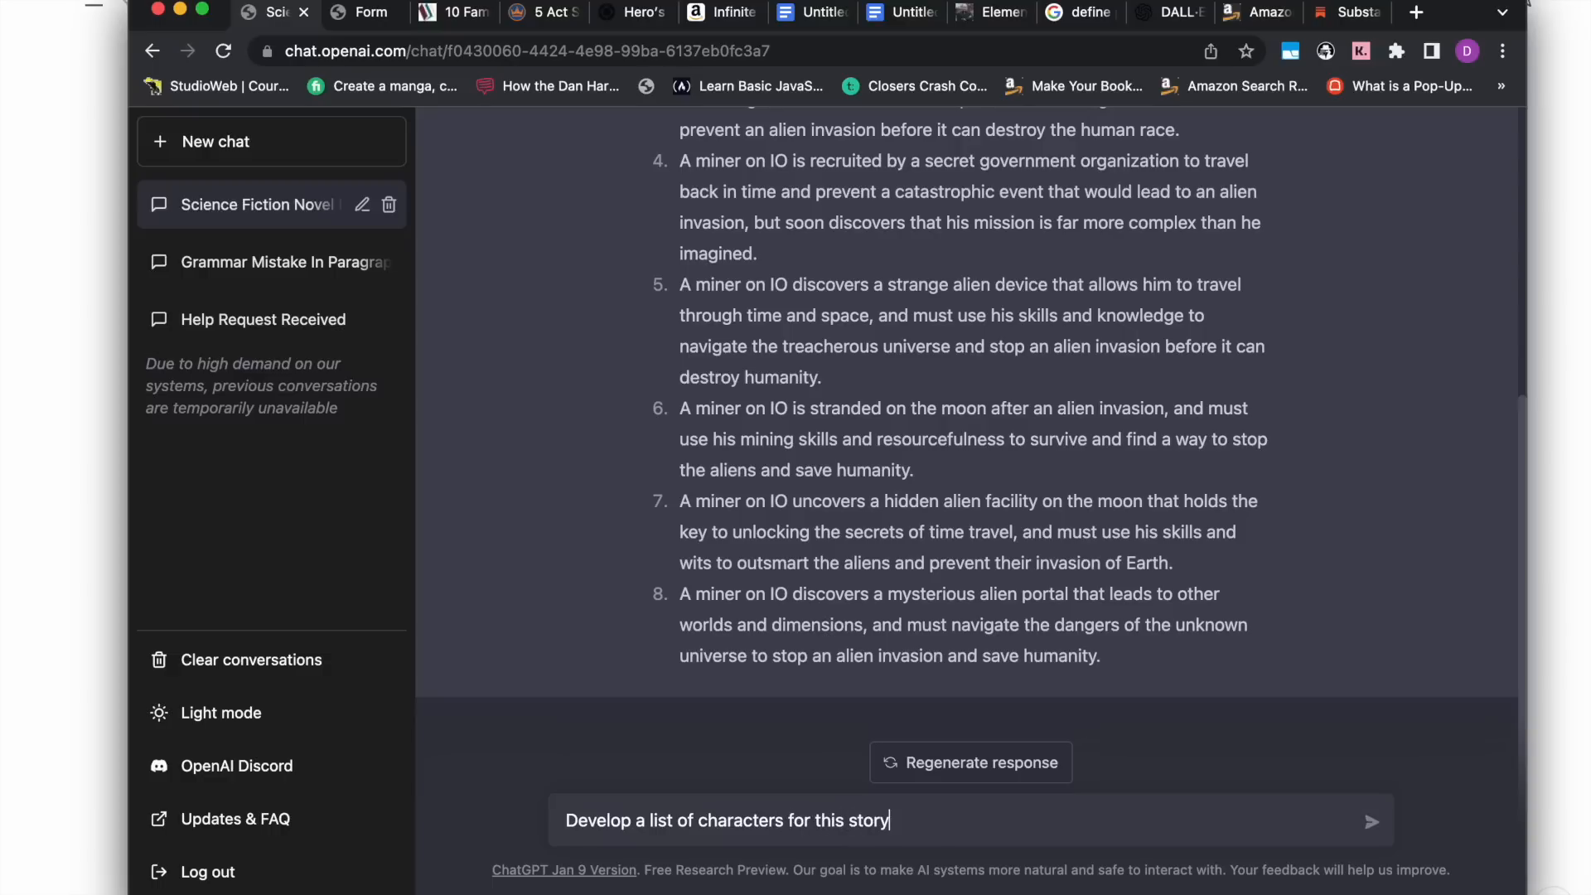
{"action": "type", "text": " idea."}
{"action": "key", "text": "Return"}
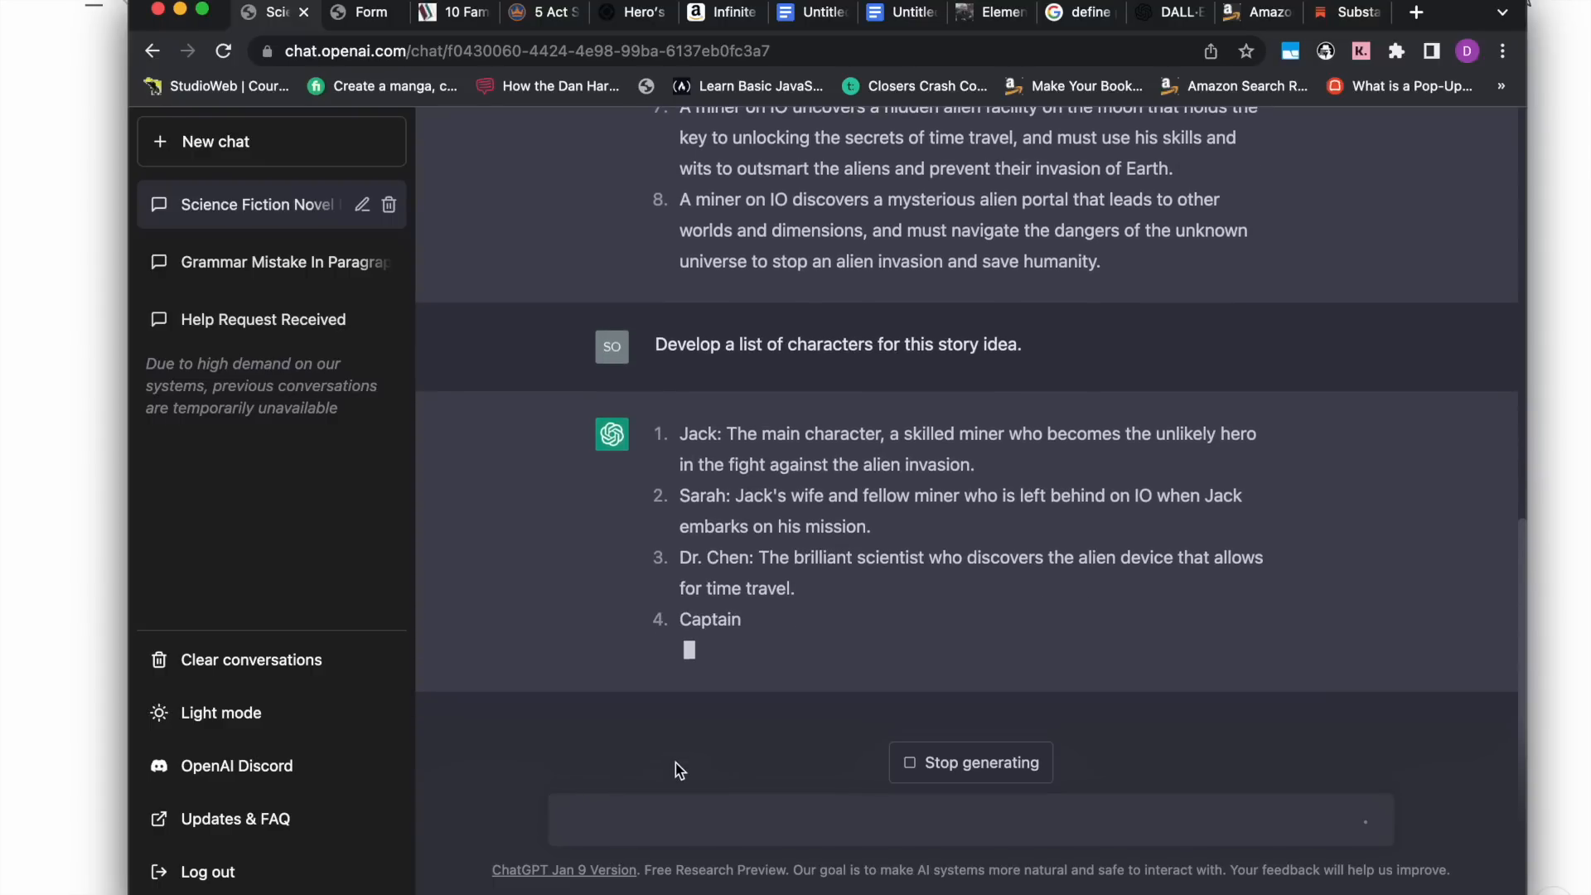
Copy the example character arc prompt from the Notion Character Development page and paste it into the ChatGPT message.
{"action": "left_click", "coordinate": [73, 651]}
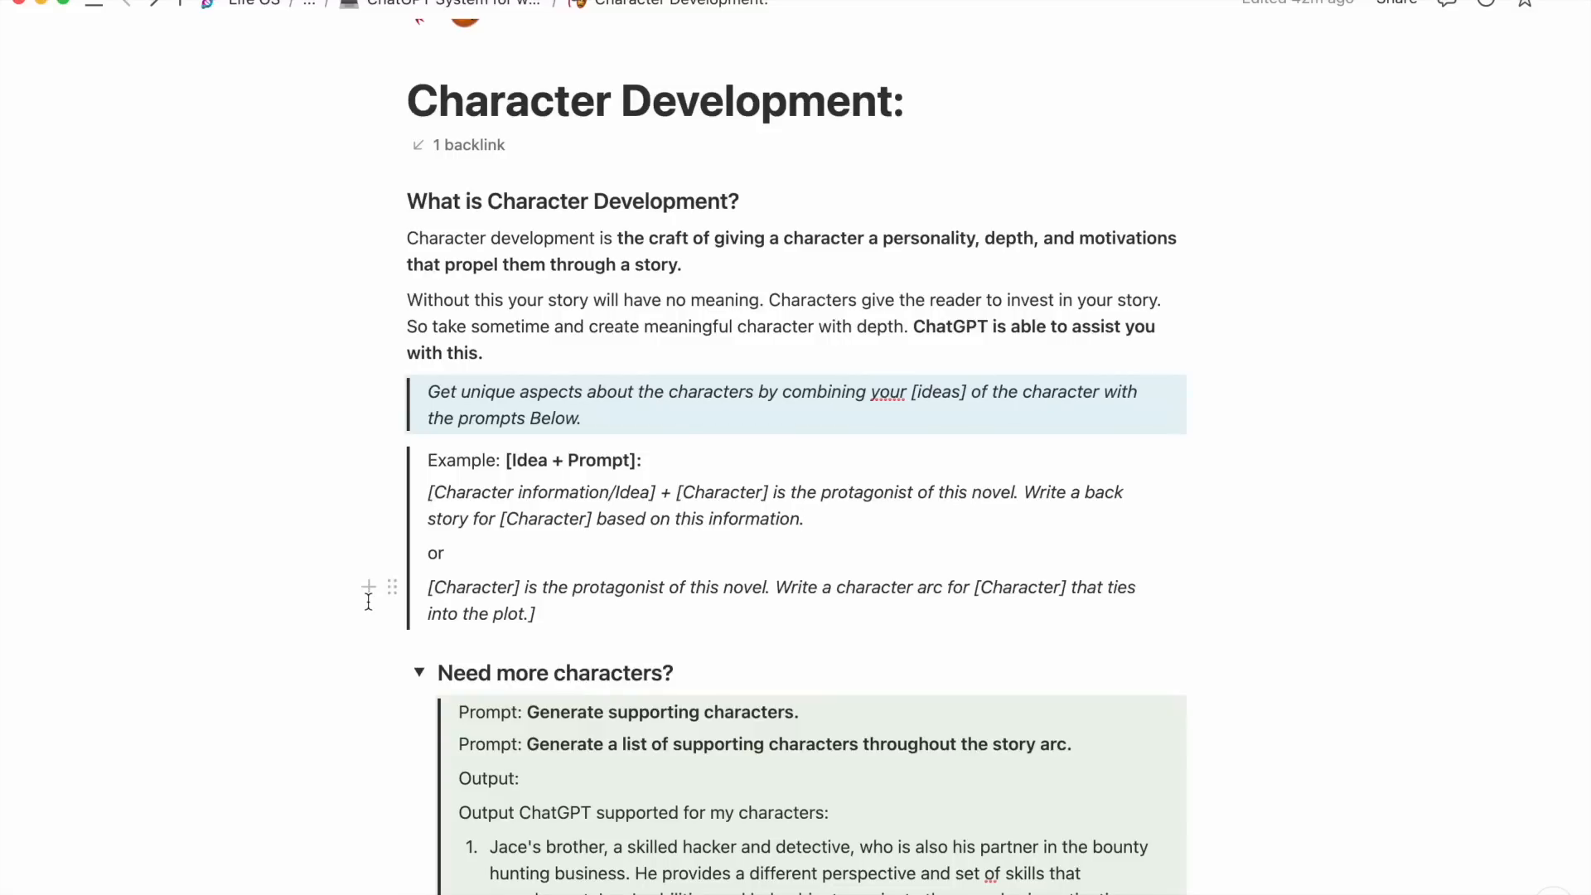
{"action": "left_click", "coordinate": [814, 515]}
{"action": "left_click_drag", "start_coordinate": [537, 615], "coordinate": [424, 589]}
{"action": "key", "text": "cmd+c"}
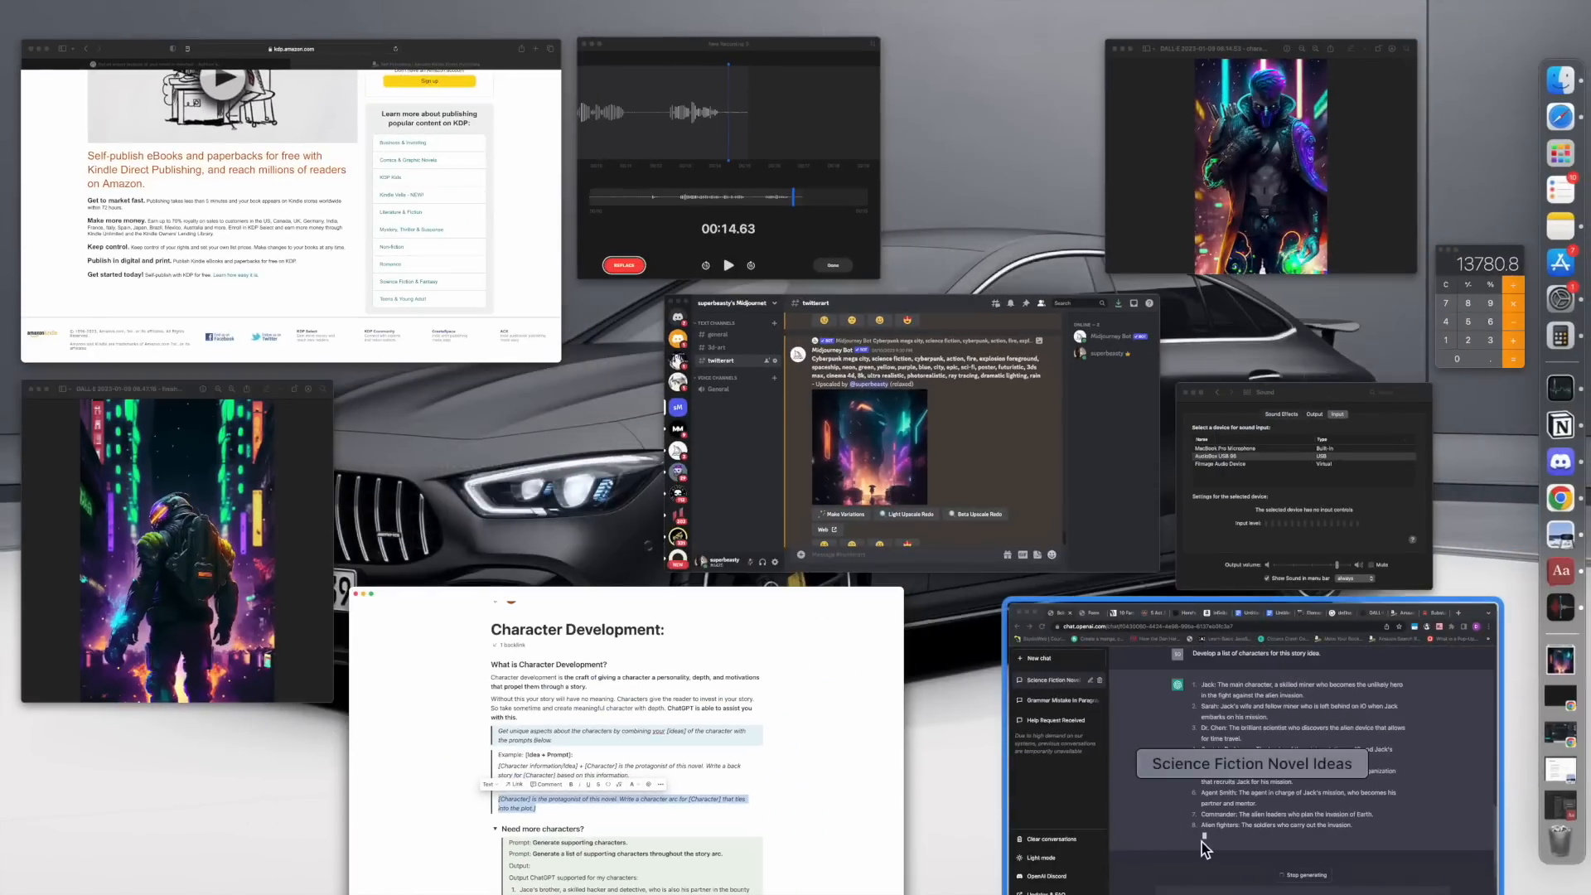
{"action": "left_click", "coordinate": [1193, 841]}
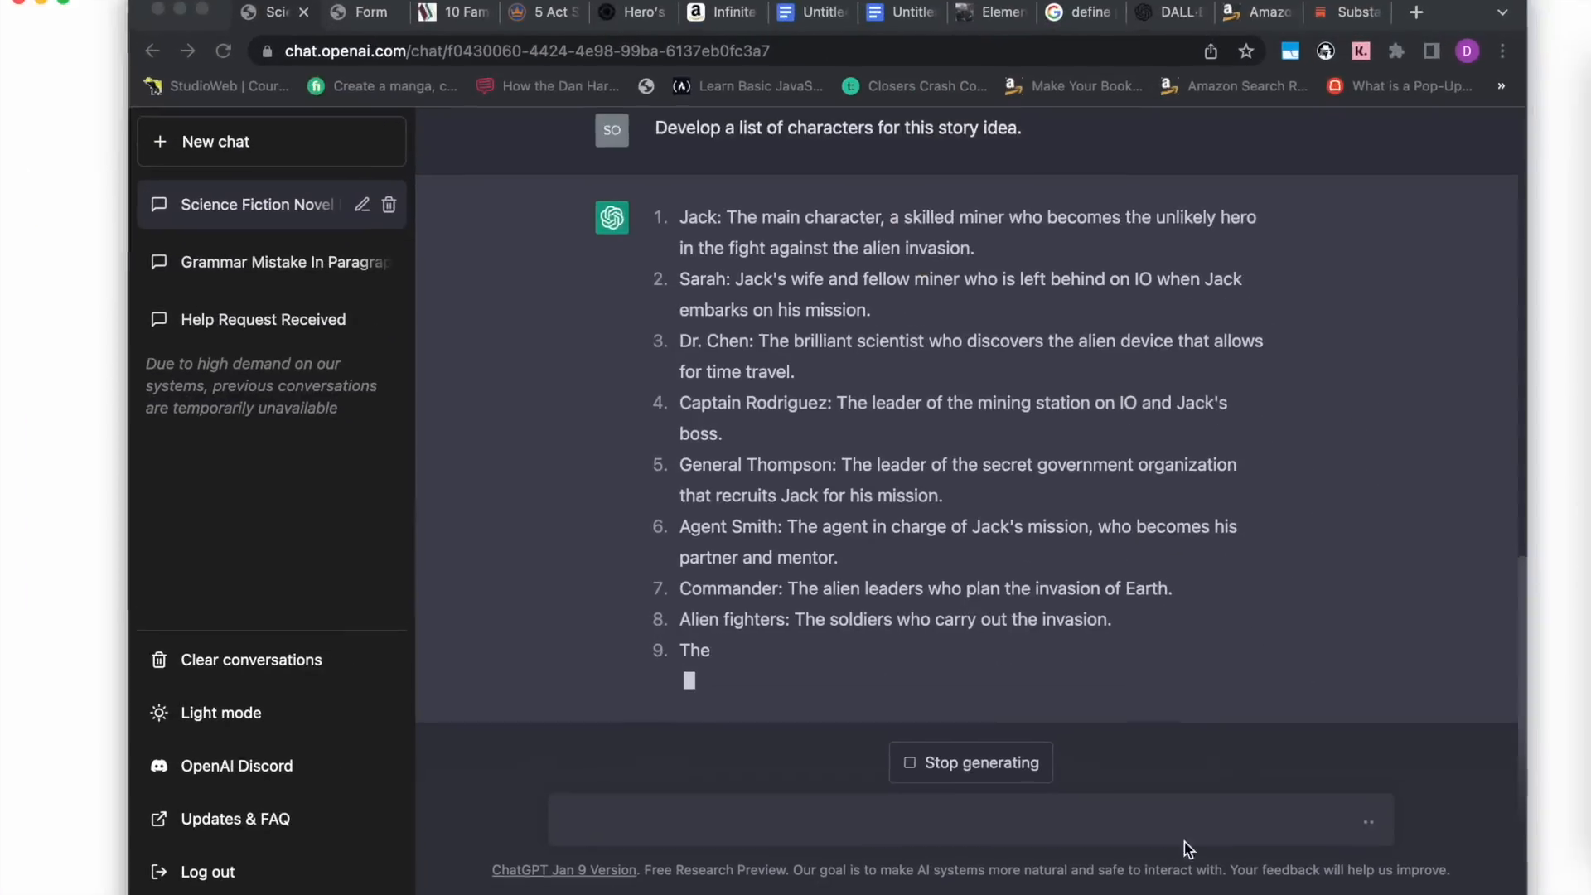
{"action": "left_click", "coordinate": [883, 813]}
{"action": "key", "text": "cmd+v"}
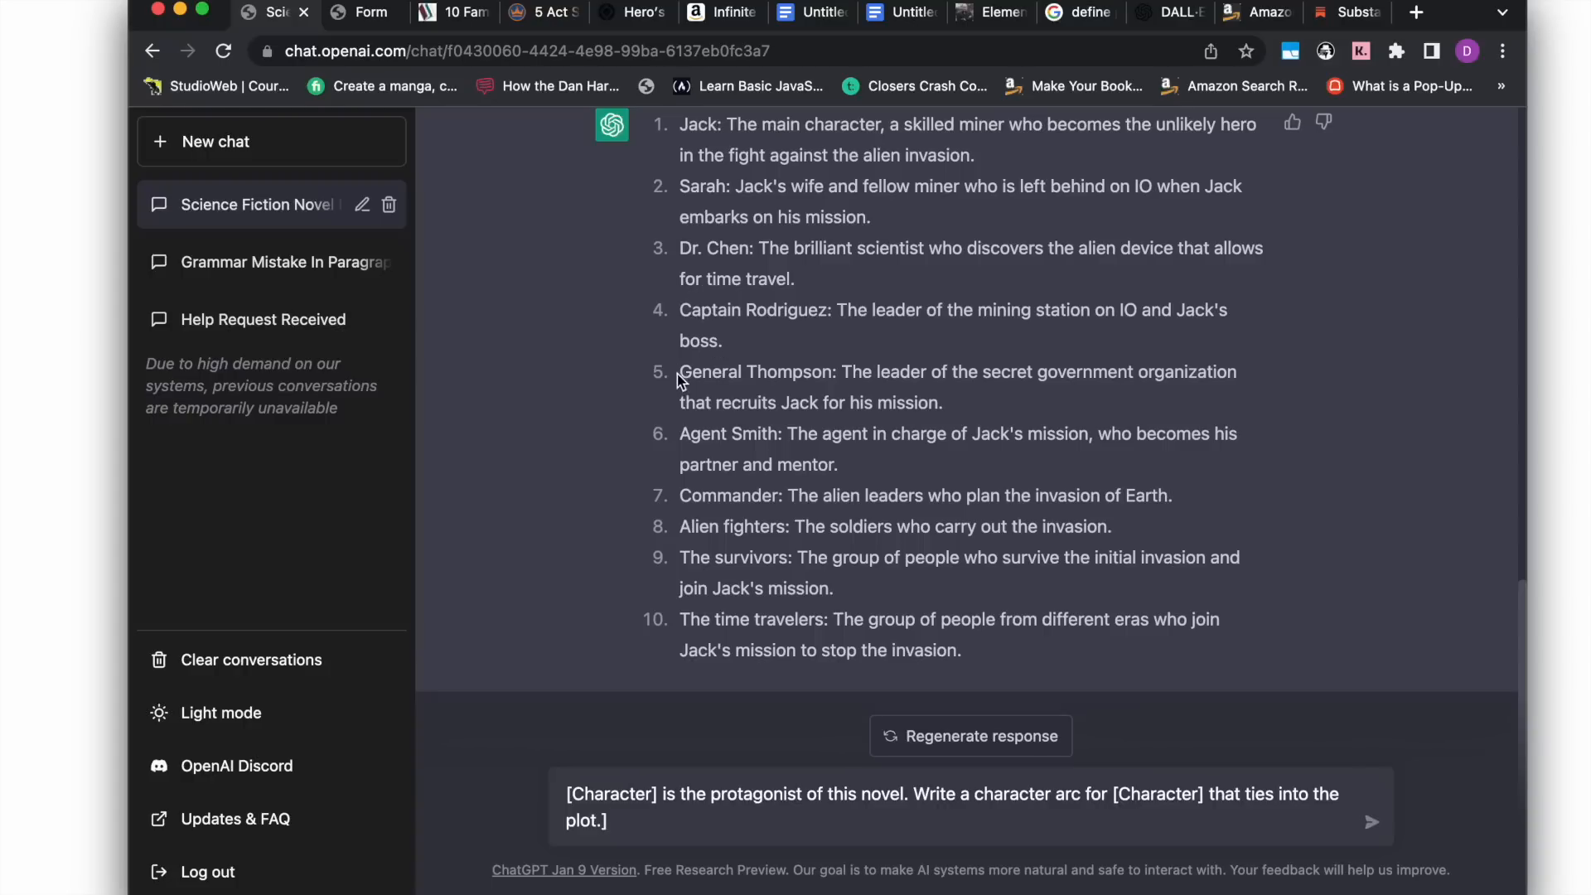
Copy the main character's name, Jack, from ChatGPT's list and replace the first [Character] placeholder in the prompt with it.
{"action": "left_click_drag", "start_coordinate": [681, 375], "coordinate": [796, 366]}
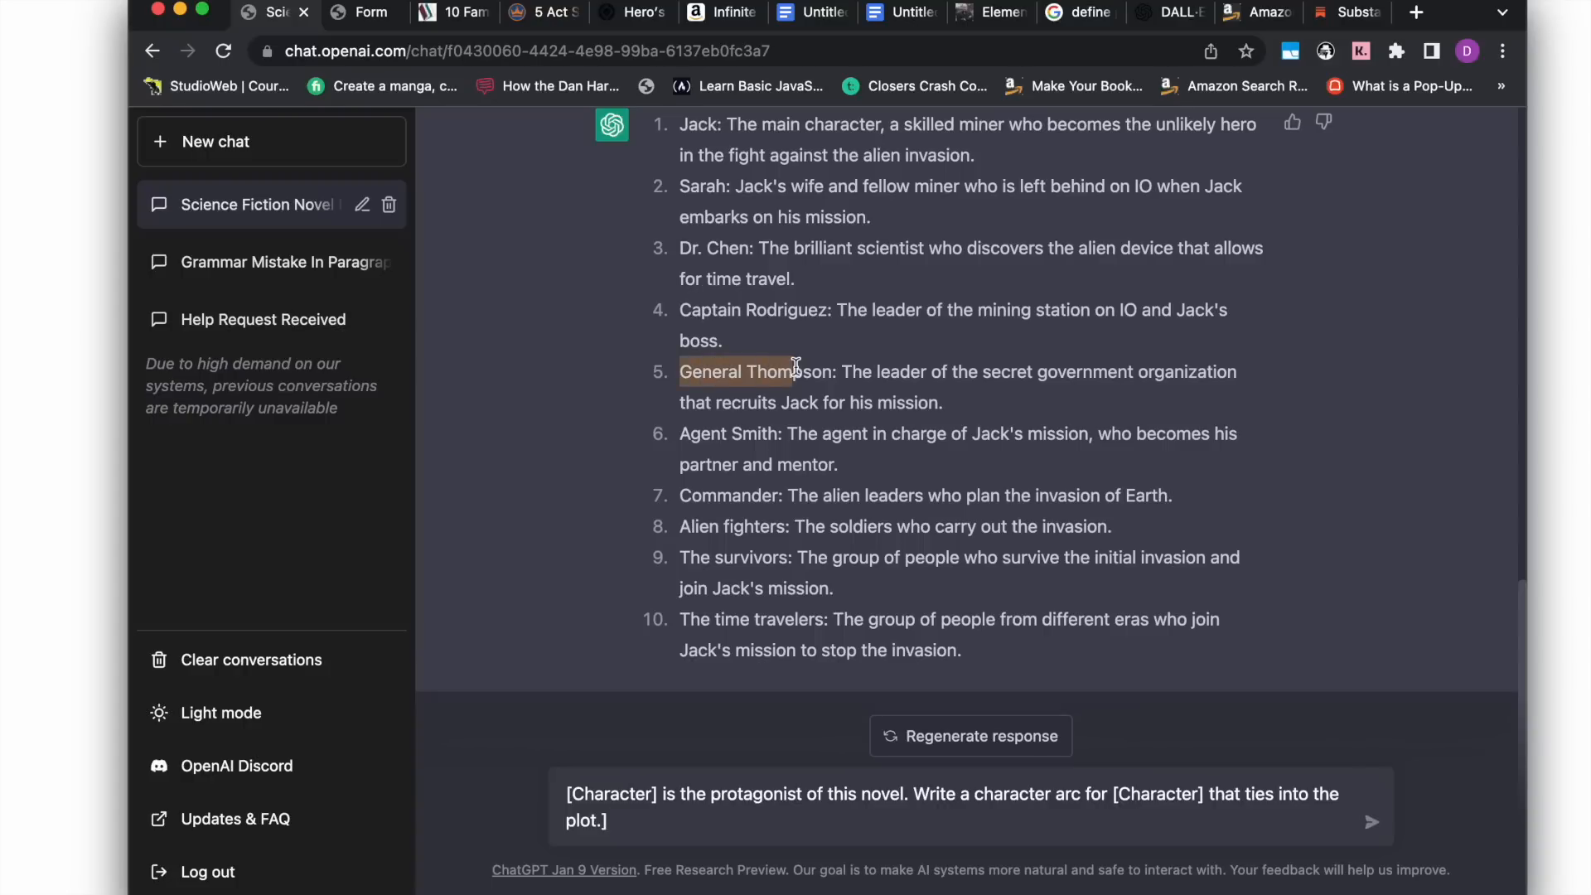
{"action": "scroll", "coordinate": [796, 367], "scroll_direction": "up", "scroll_amount": 1}
{"action": "left_click_drag", "start_coordinate": [718, 222], "coordinate": [683, 222]}
{"action": "key", "text": "ctrl+c"}
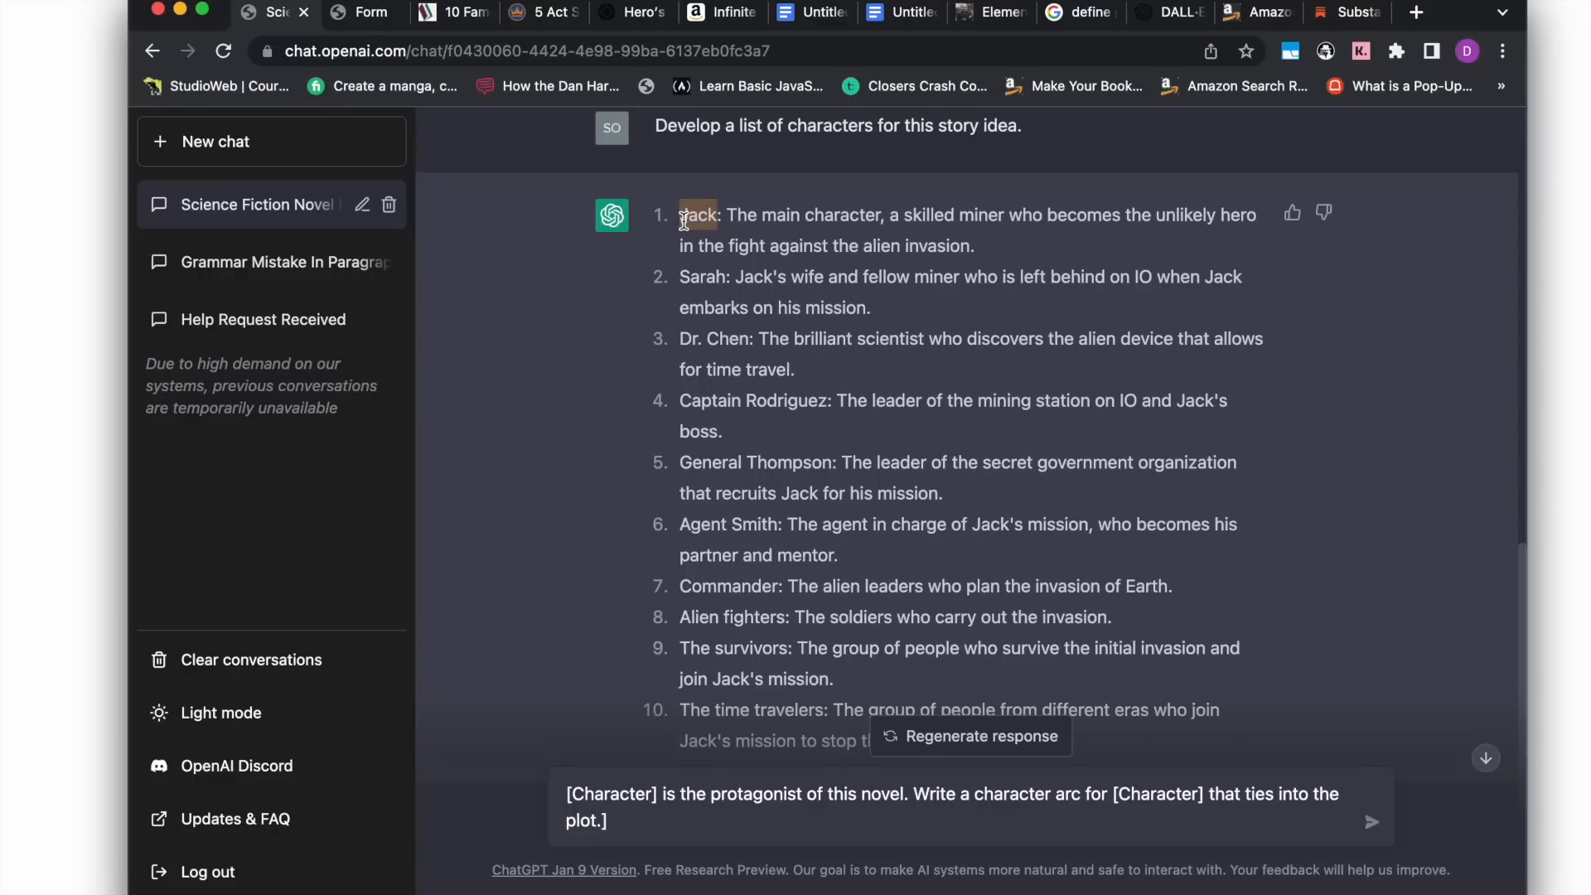
{"action": "double_click", "coordinate": [621, 794]}
{"action": "key", "text": "Right"}
{"action": "key", "text": "Right"}
{"action": "key", "text": "BackSpace"}
{"action": "key", "text": "BackSpace"}
{"action": "key", "text": "BackSpace"}
{"action": "key", "text": "BackSpace"}
{"action": "key", "text": "BackSpace"}
{"action": "key", "text": "BackSpace"}
{"action": "key", "text": "BackSpace"}
{"action": "key", "text": "BackSpace"}
{"action": "key", "text": "BackSpace"}
{"action": "key", "text": "BackSpace"}
{"action": "key", "text": "BackSpace"}
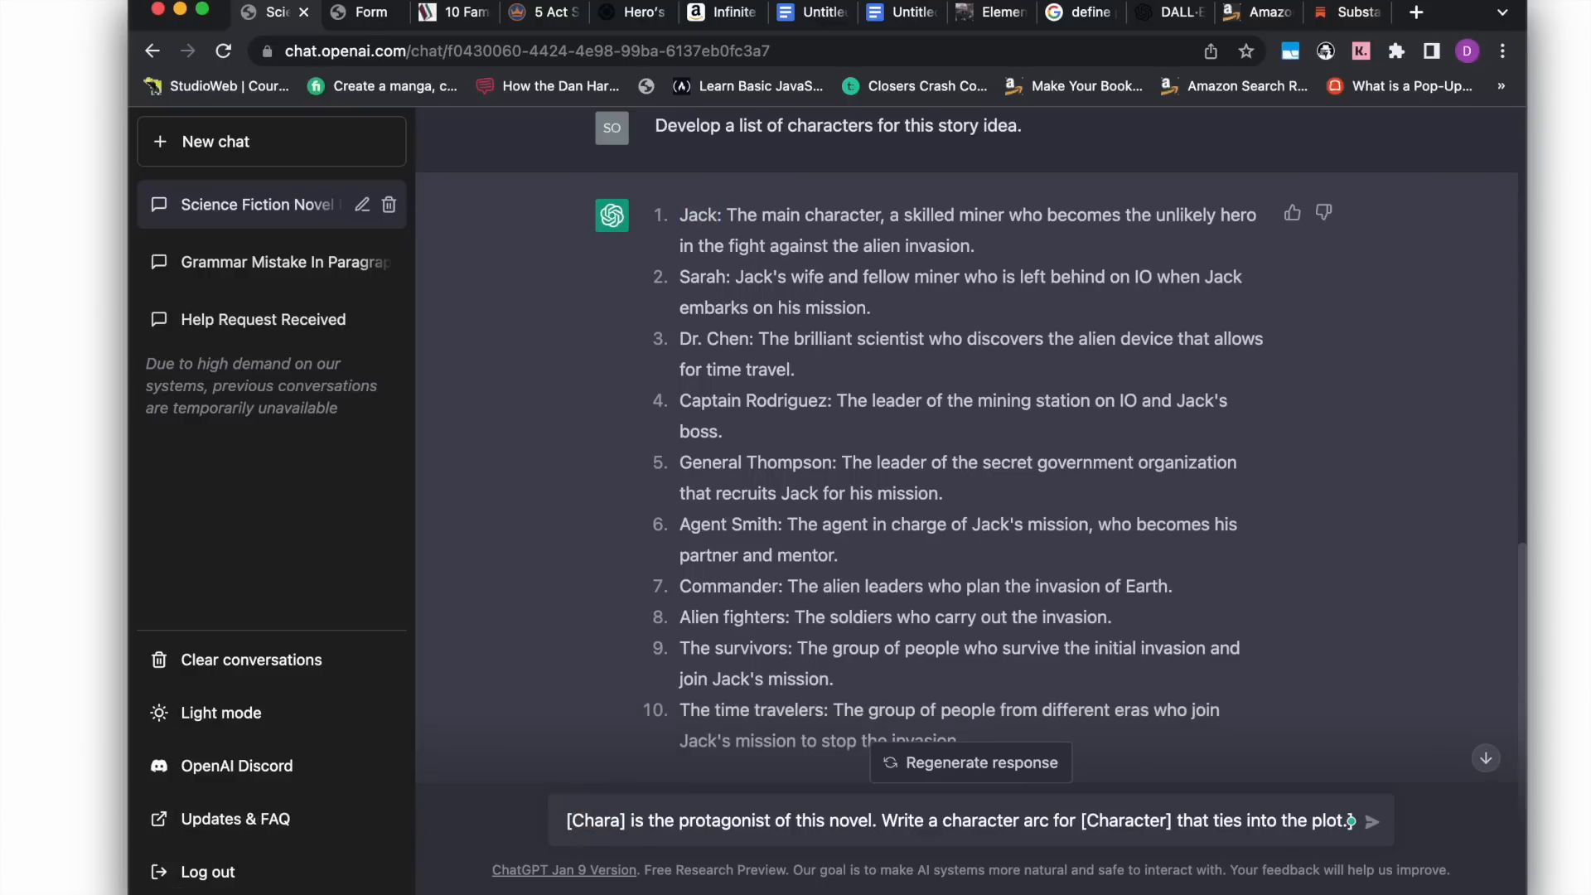
{"action": "key", "text": "ctrl+v"}
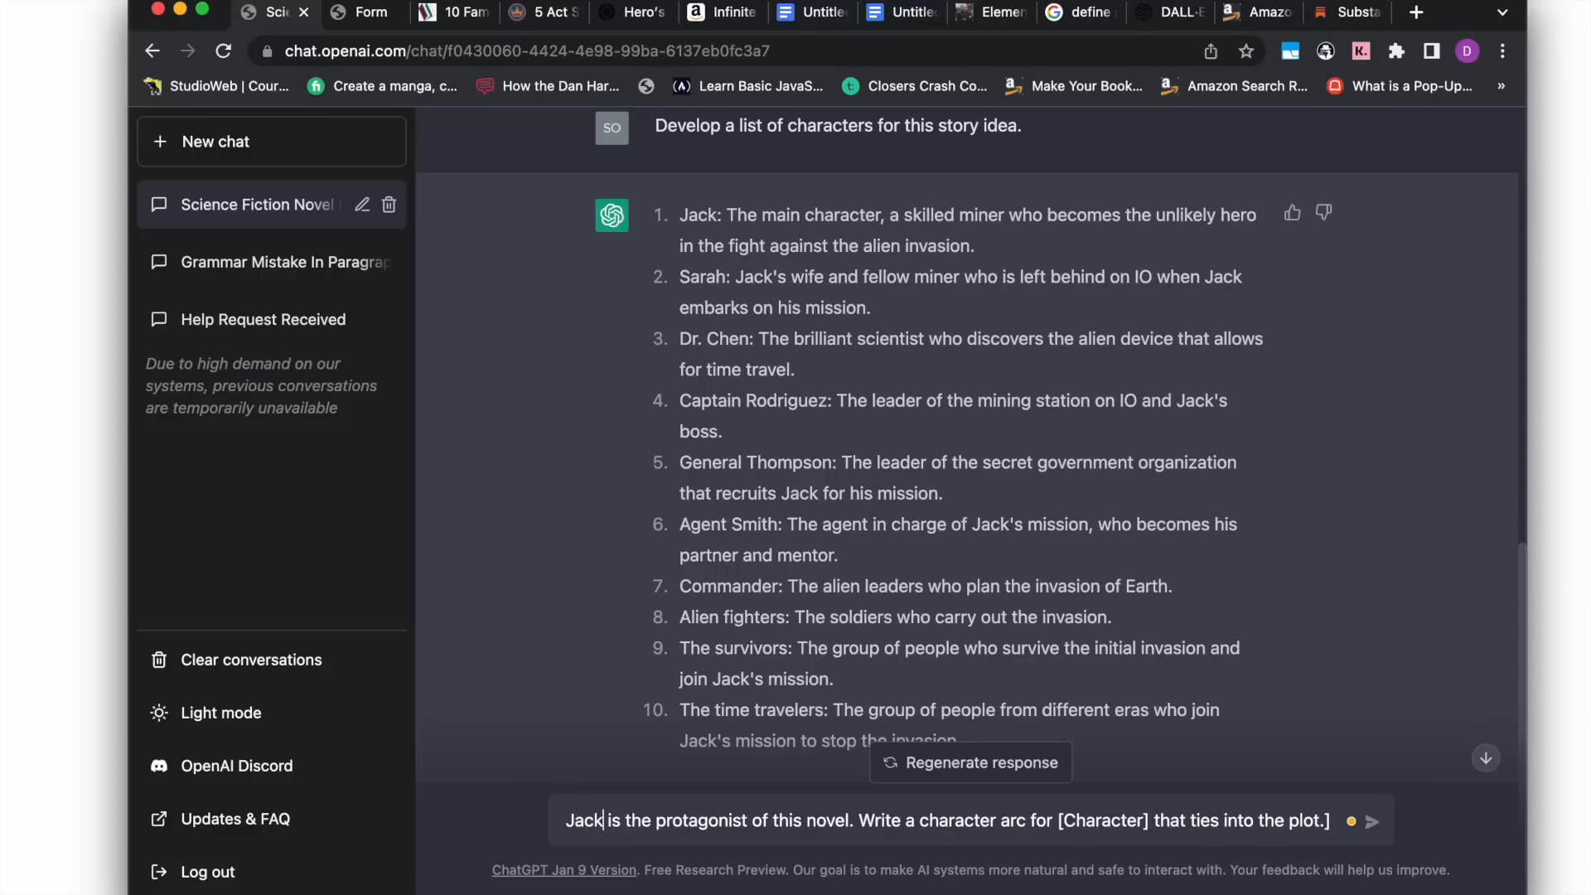
Replace the second [Character] placeholder with Jack, remove the closing bracket after "plot." and send the character arc prompt.
{"action": "double_click", "coordinate": [1102, 820]}
{"action": "key", "text": "BackSpace"}
{"action": "key", "text": "Delete"}
{"action": "key", "text": "BackSpace"}
{"action": "type", "text": "Jack"}
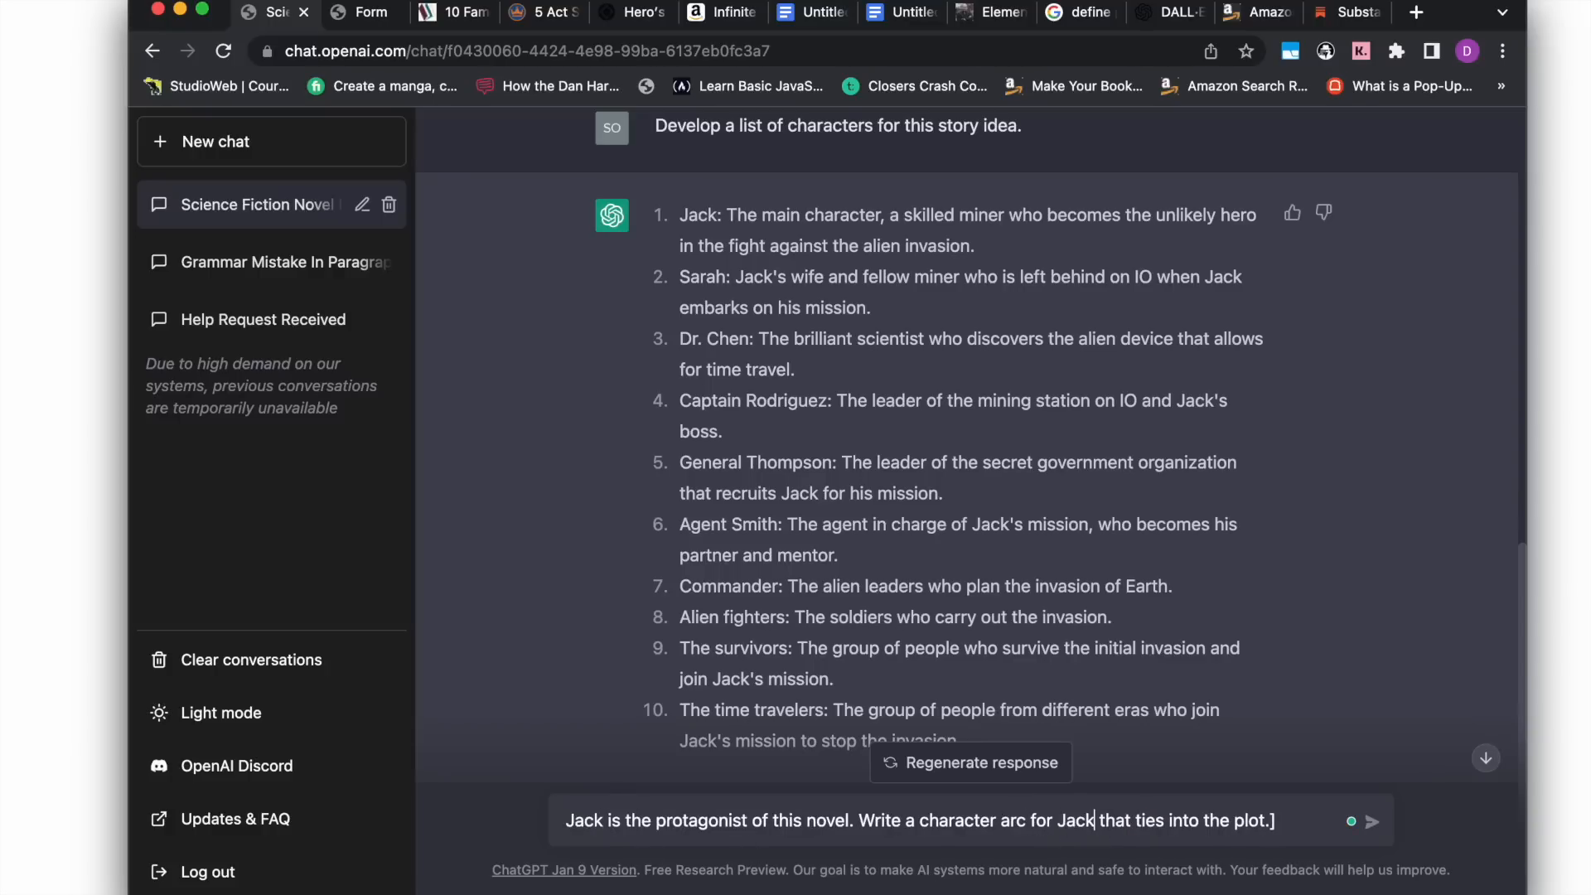
{"action": "left_click", "coordinate": [1284, 819]}
{"action": "key", "text": "BackSpace"}
{"action": "key", "text": "Return"}
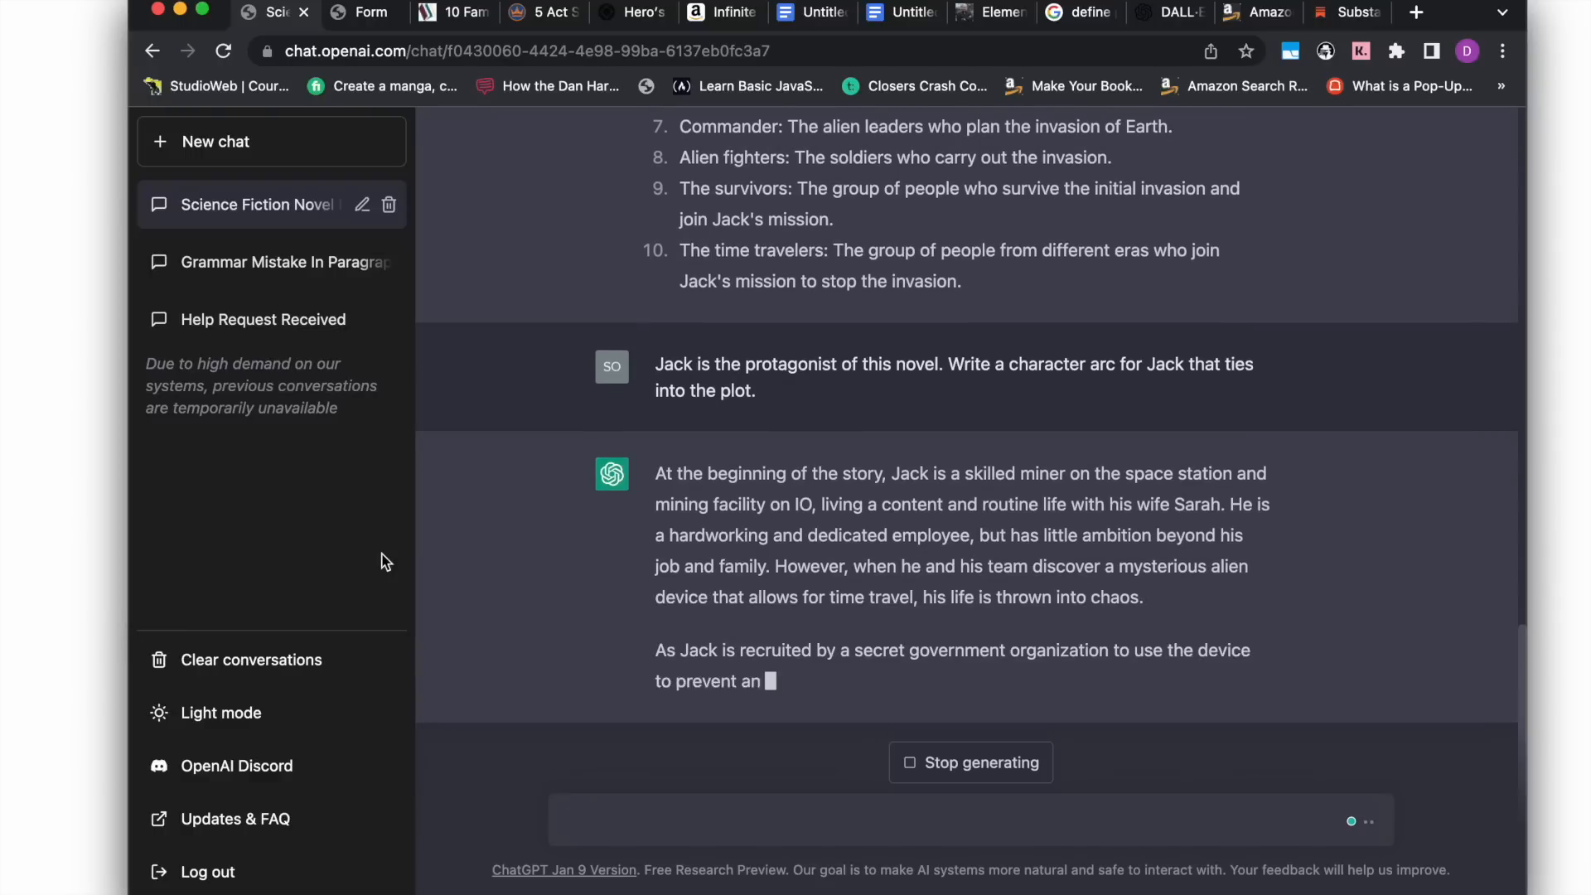
Copy the back story prompt, without the [Character information/Idea] part, from the Notion page and paste it into the ChatGPT message.
{"action": "left_click", "coordinate": [91, 717]}
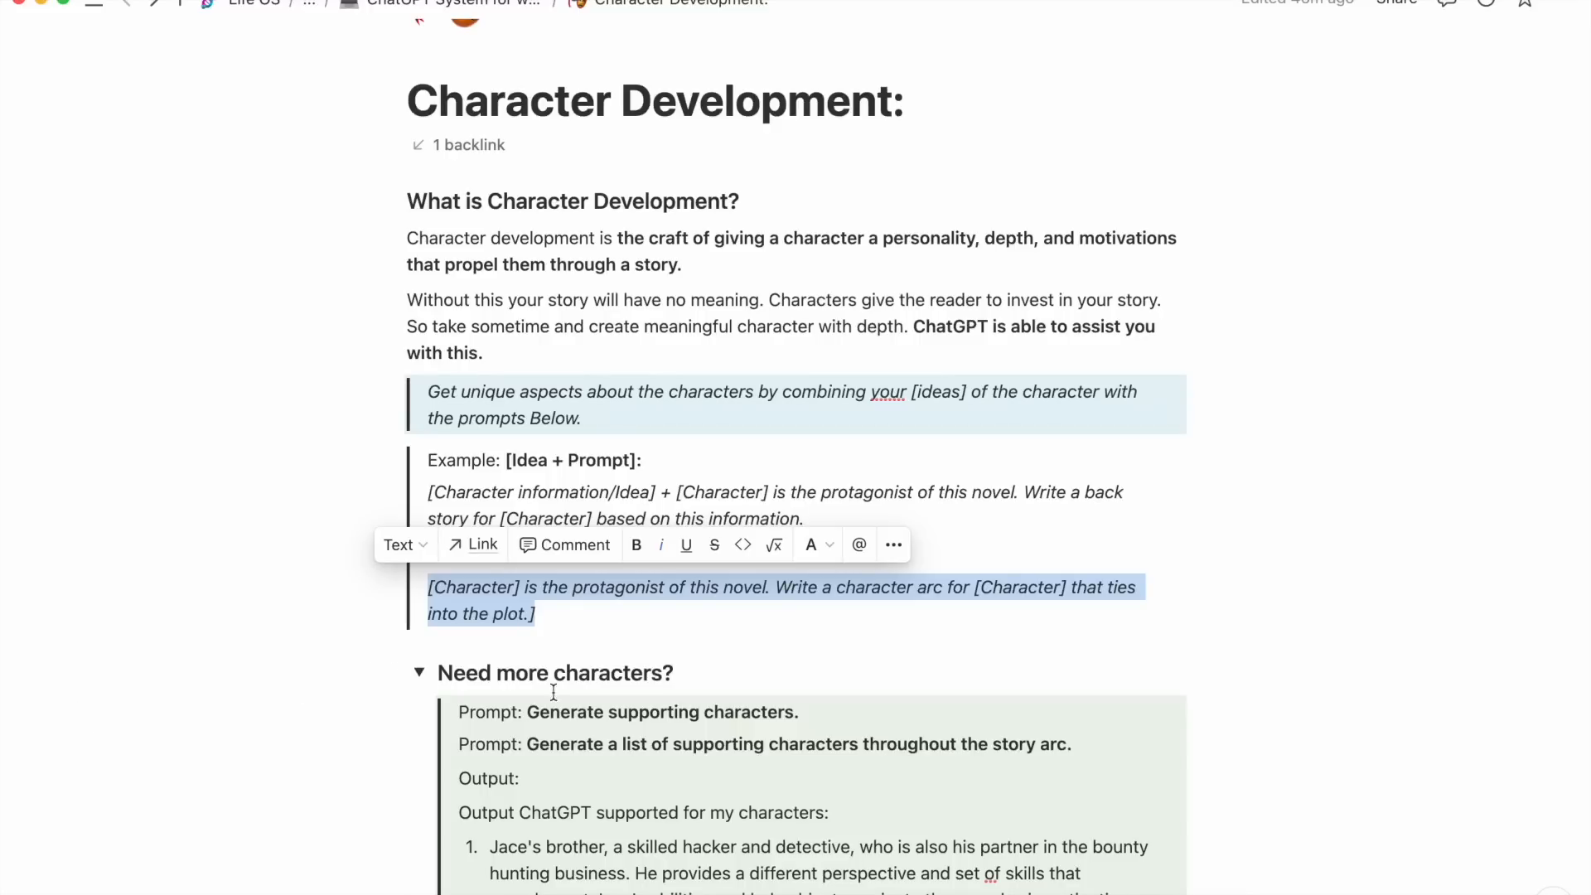
{"action": "scroll", "coordinate": [583, 694], "scroll_direction": "down", "scroll_amount": 1}
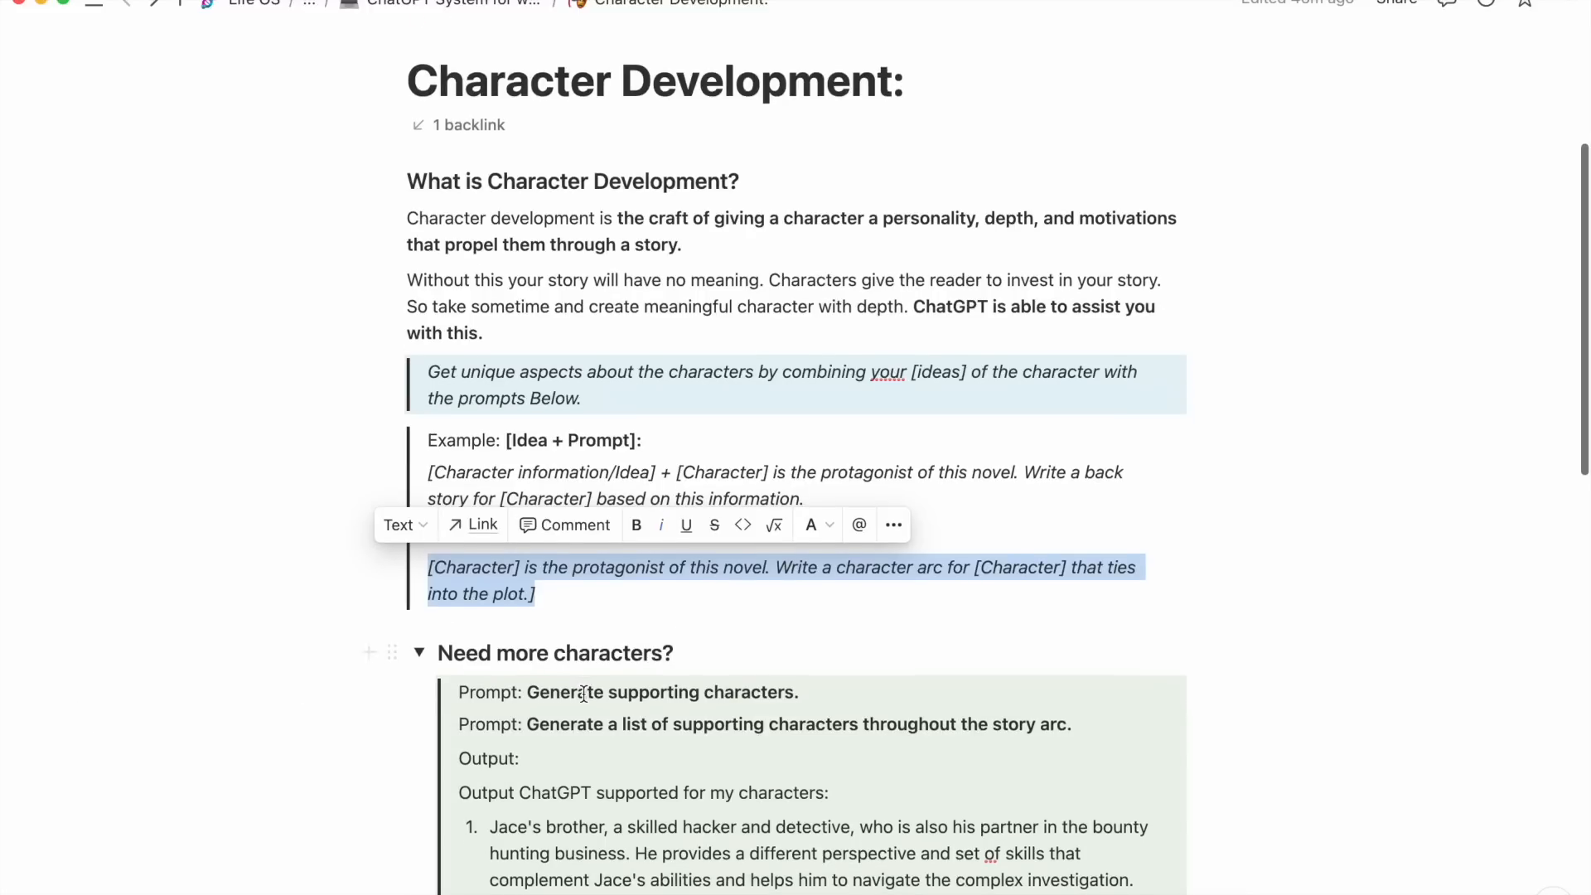
{"action": "left_click", "coordinate": [1011, 503]}
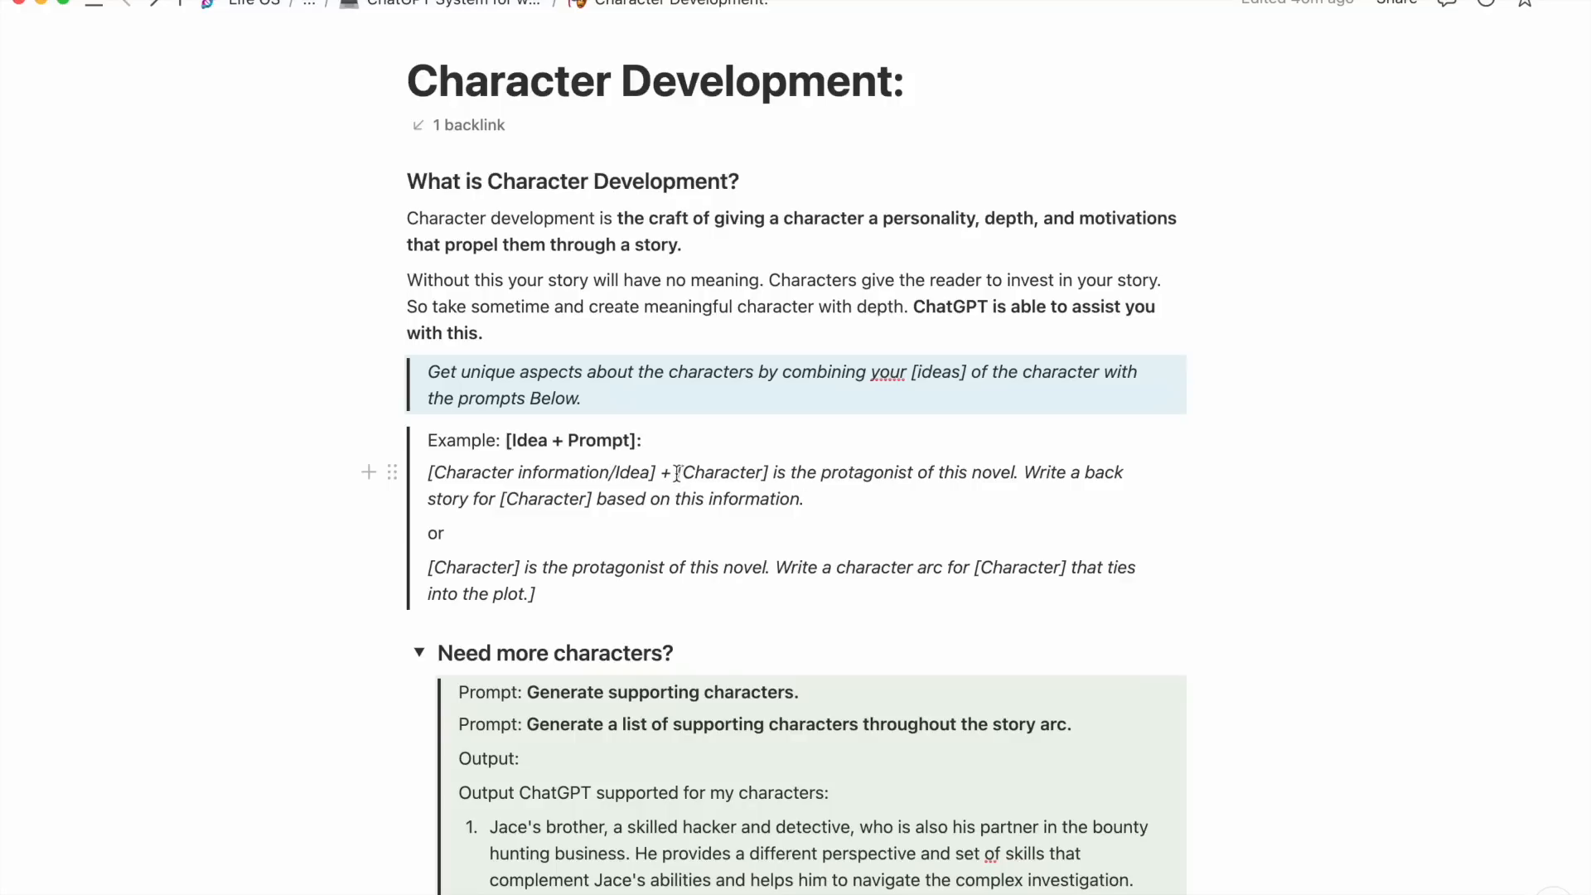
{"action": "left_click_drag", "start_coordinate": [677, 472], "coordinate": [830, 499]}
{"action": "key", "text": "super+c"}
{"action": "key", "text": "ctrl+Up"}
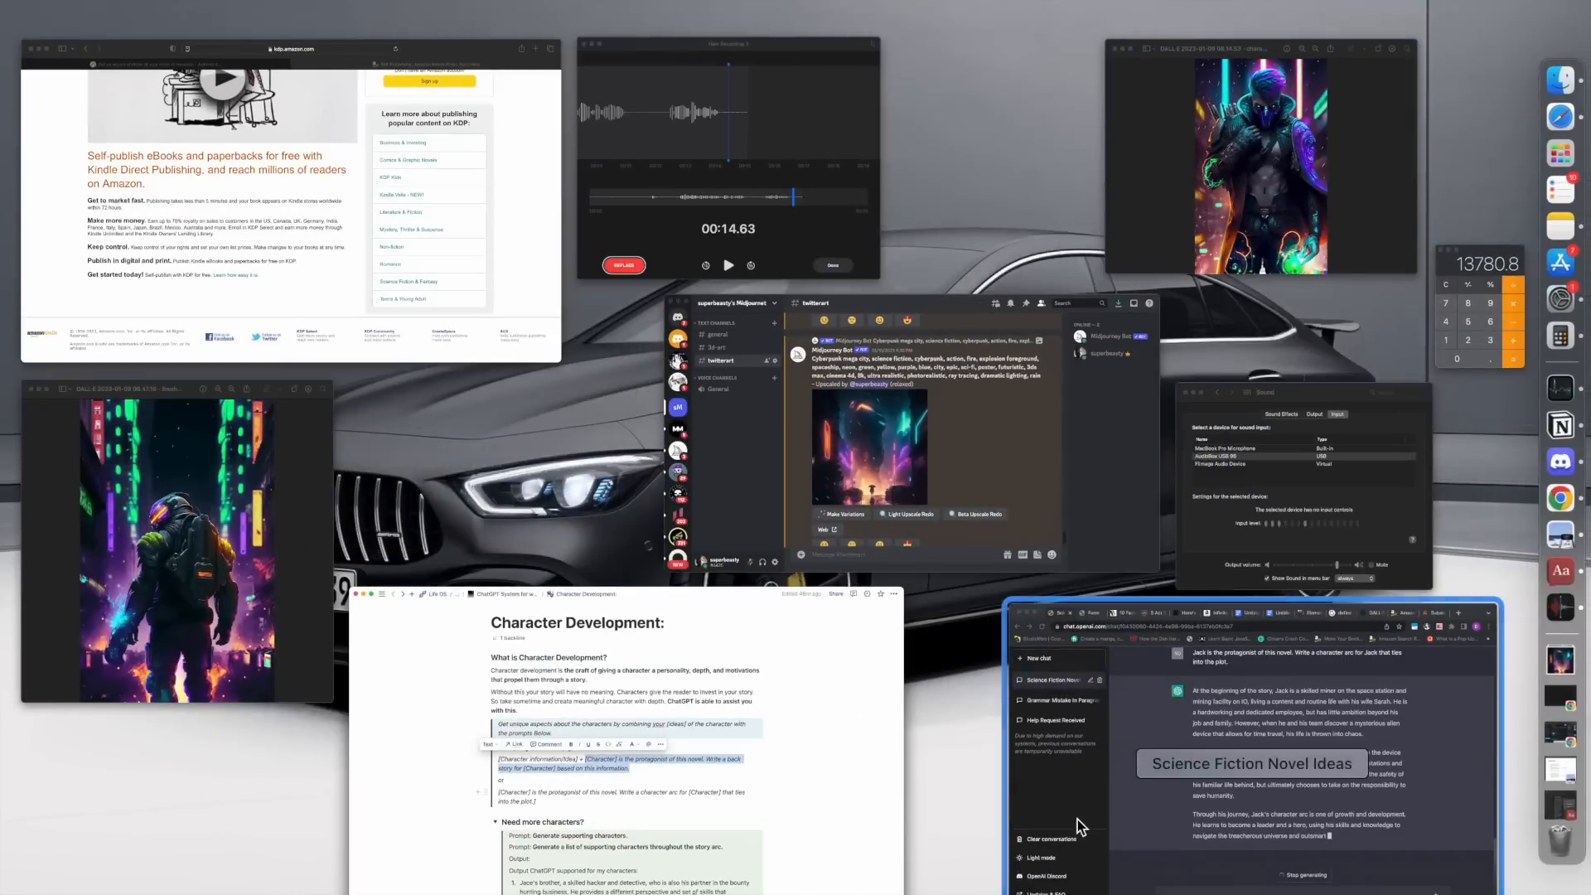
{"action": "left_click", "coordinate": [1153, 829]}
{"action": "key", "text": "super+v"}
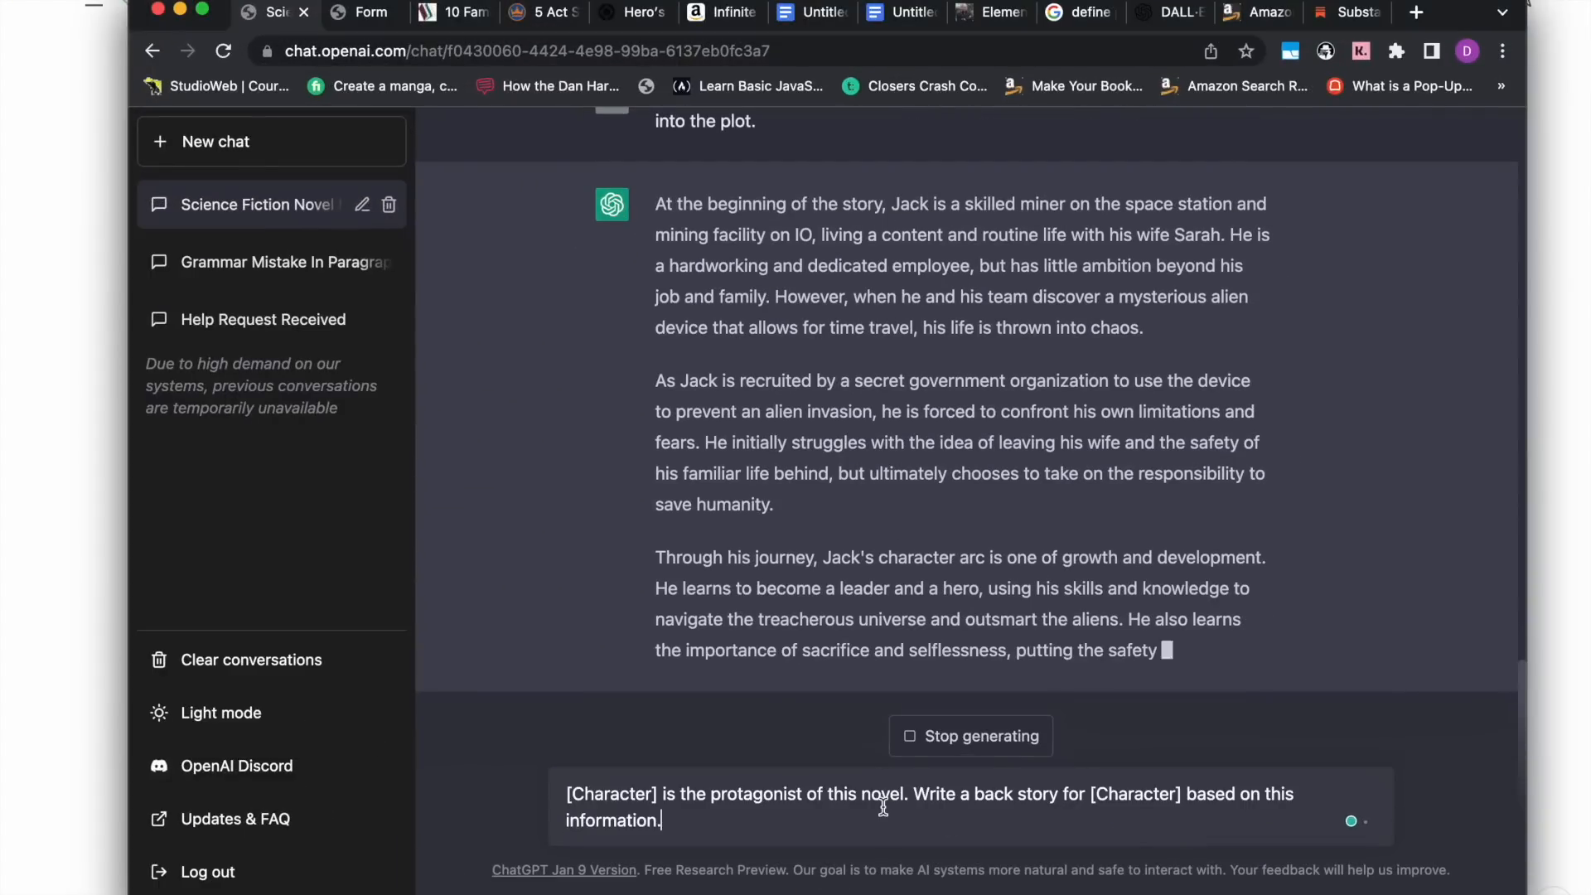
Replace both [Character] placeholders in the back story prompt with Jack.
{"action": "left_click_drag", "start_coordinate": [659, 794], "coordinate": [543, 794]}
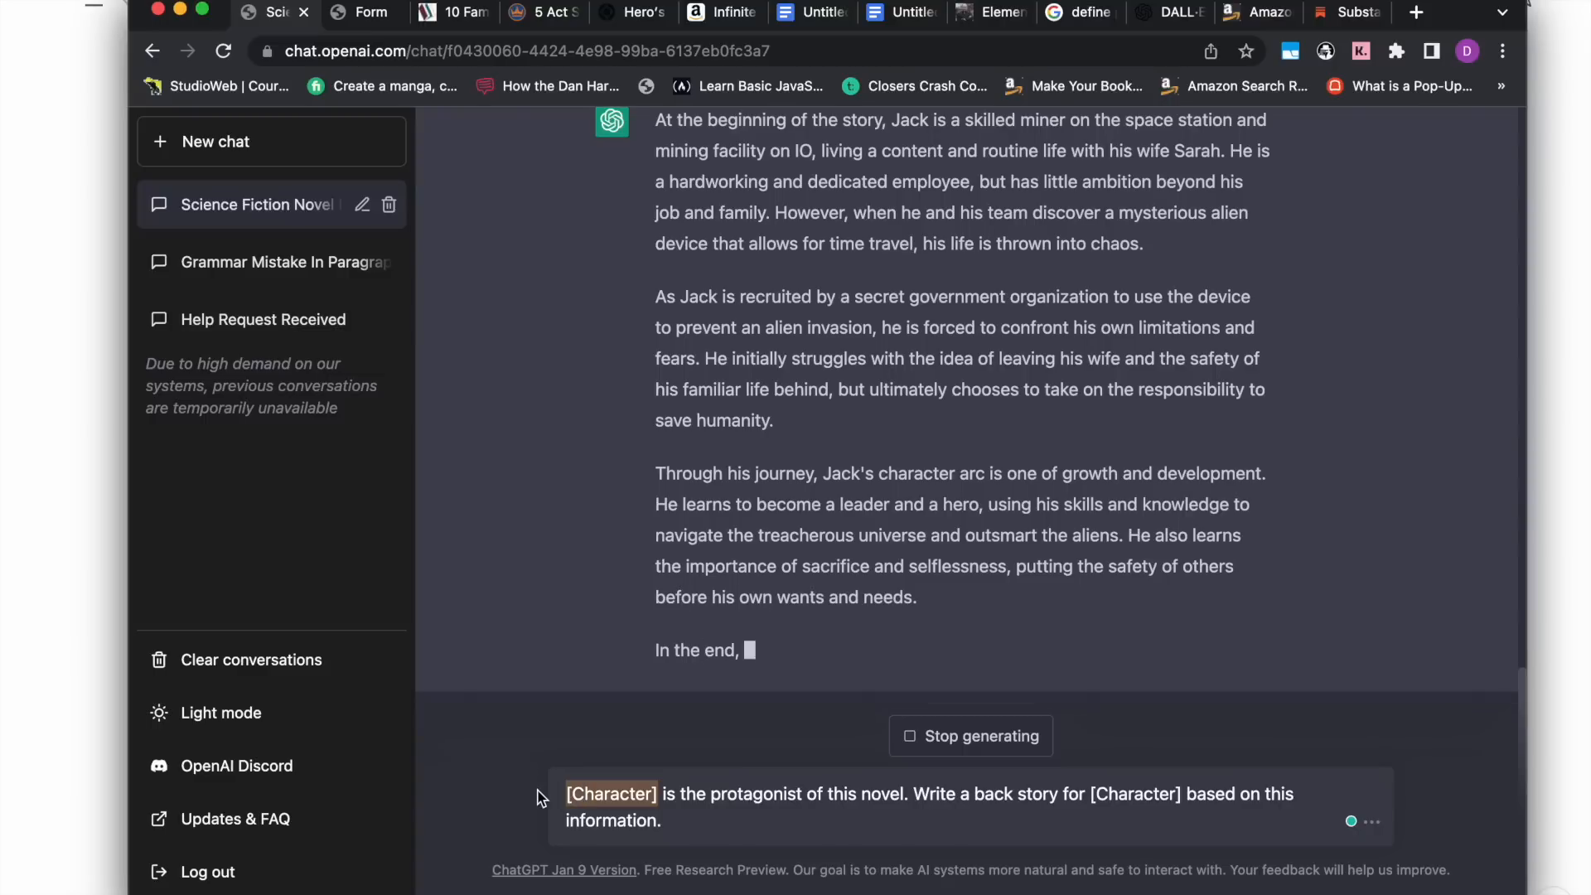
{"action": "type", "text": "Jack"}
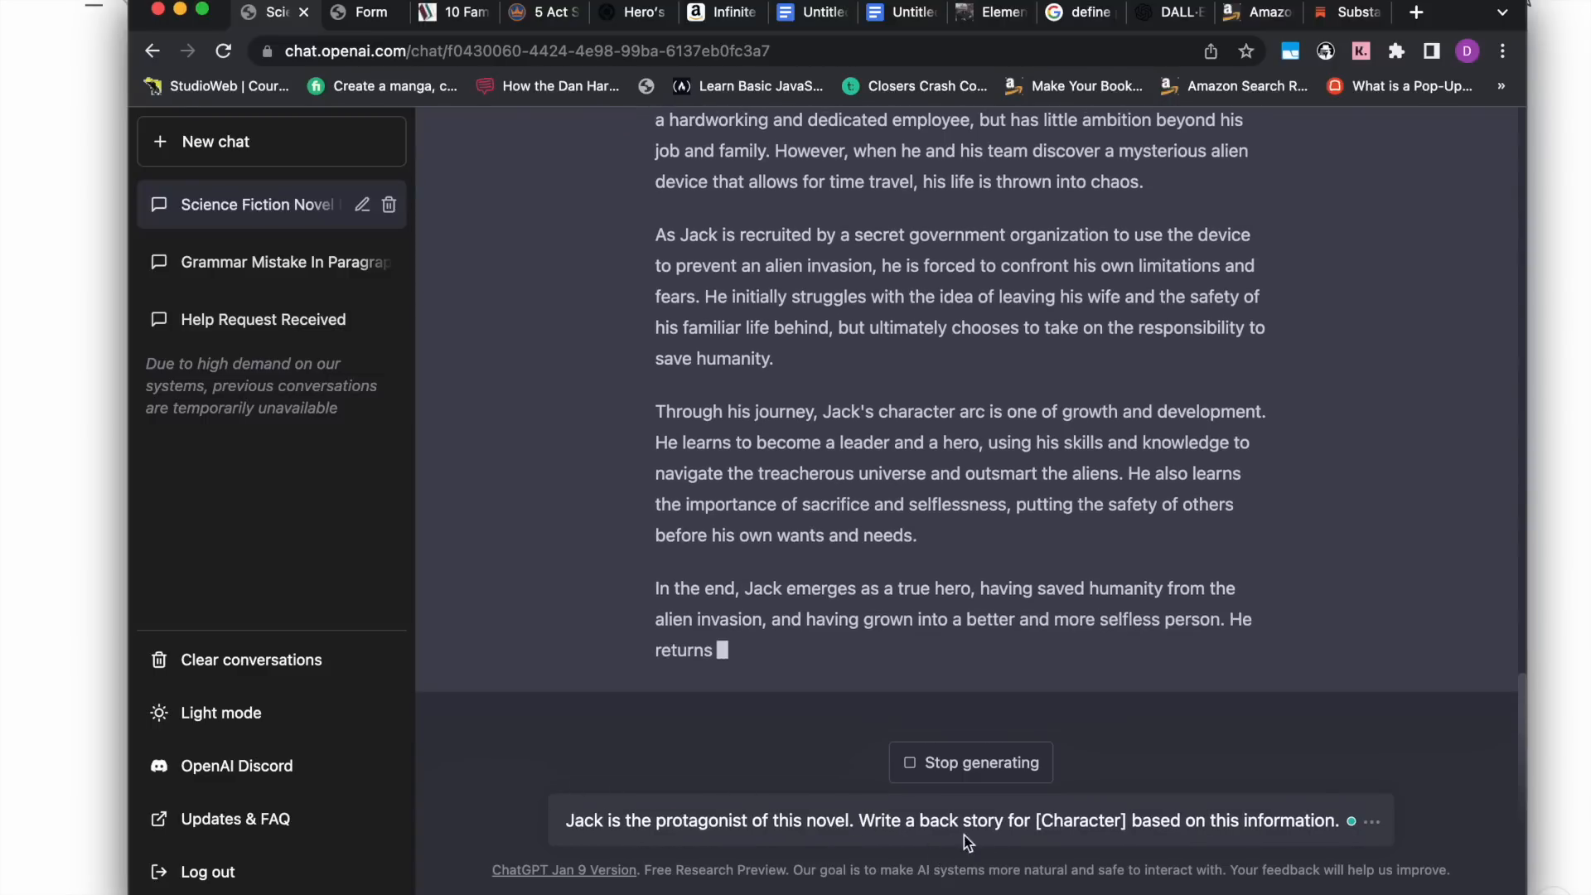
{"action": "left_click", "coordinate": [1129, 820]}
{"action": "key", "text": "BackSpace"}
{"action": "key", "text": "BackSpace"}
{"action": "key", "text": "BackSpace"}
{"action": "key", "text": "BackSpace"}
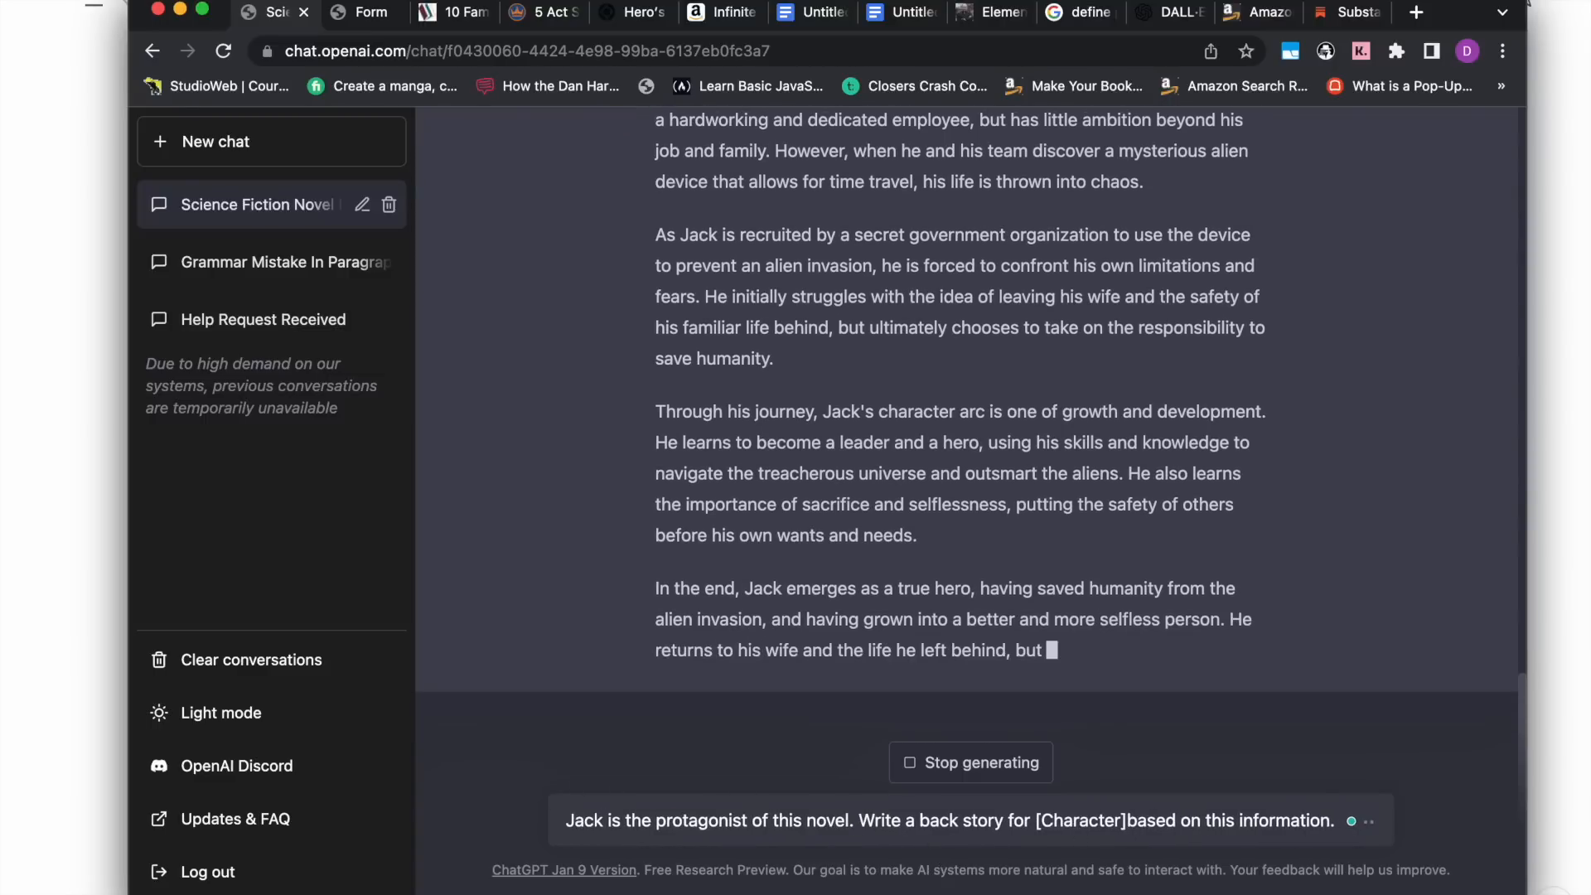
{"action": "key", "text": "BackSpace"}
{"action": "key", "text": "BackSpace"}
{"action": "key", "text": "BackSpace"}
{"action": "key", "text": "BackSpace"}
{"action": "key", "text": "BackSpace"}
{"action": "key", "text": "BackSpace"}
{"action": "key", "text": "BackSpace"}
{"action": "type", "text": "J"}
{"action": "key", "text": "BackSpace"}
{"action": "type", "text": "Jack"}
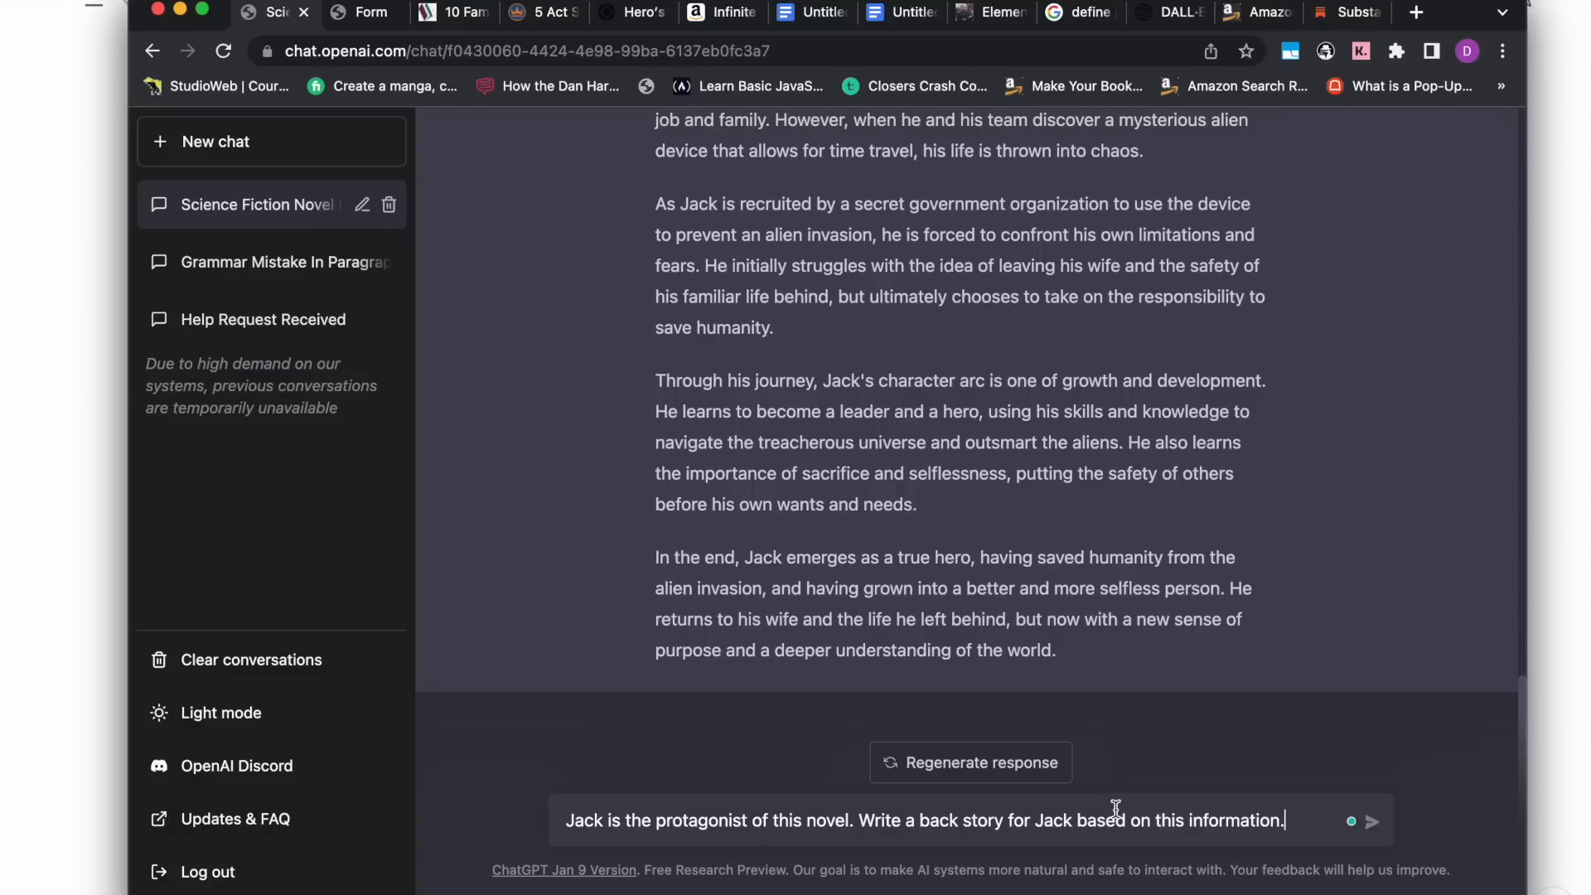
Look over Jack's generated character arc and send the back story prompt.
{"action": "scroll", "coordinate": [1096, 561], "scroll_direction": "up", "scroll_amount": 3}
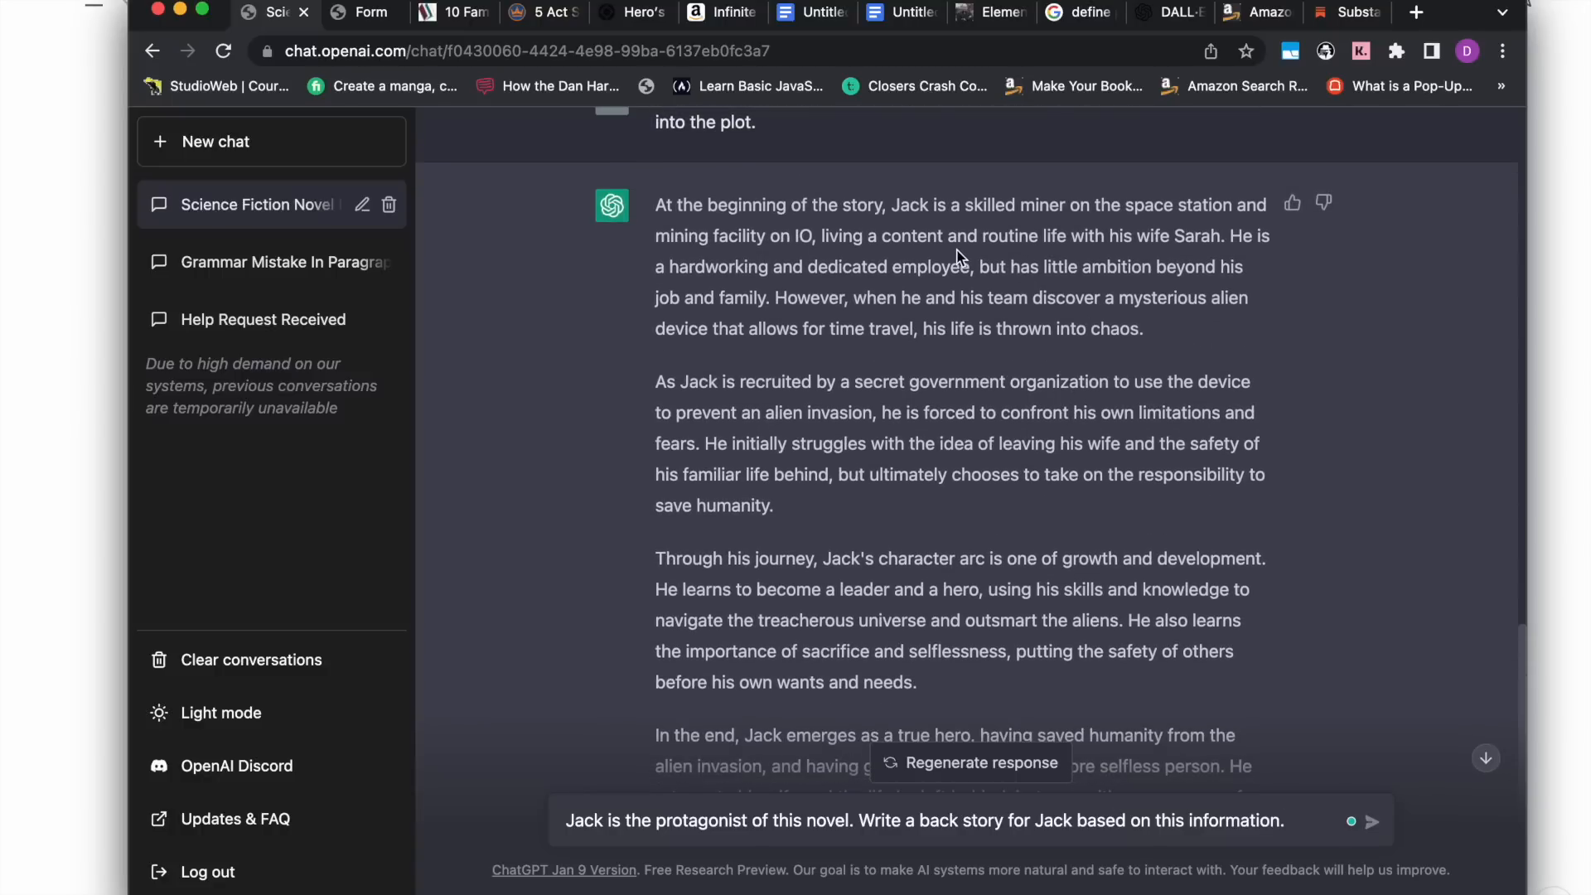
{"action": "scroll", "coordinate": [1135, 447], "scroll_direction": "down", "scroll_amount": 3}
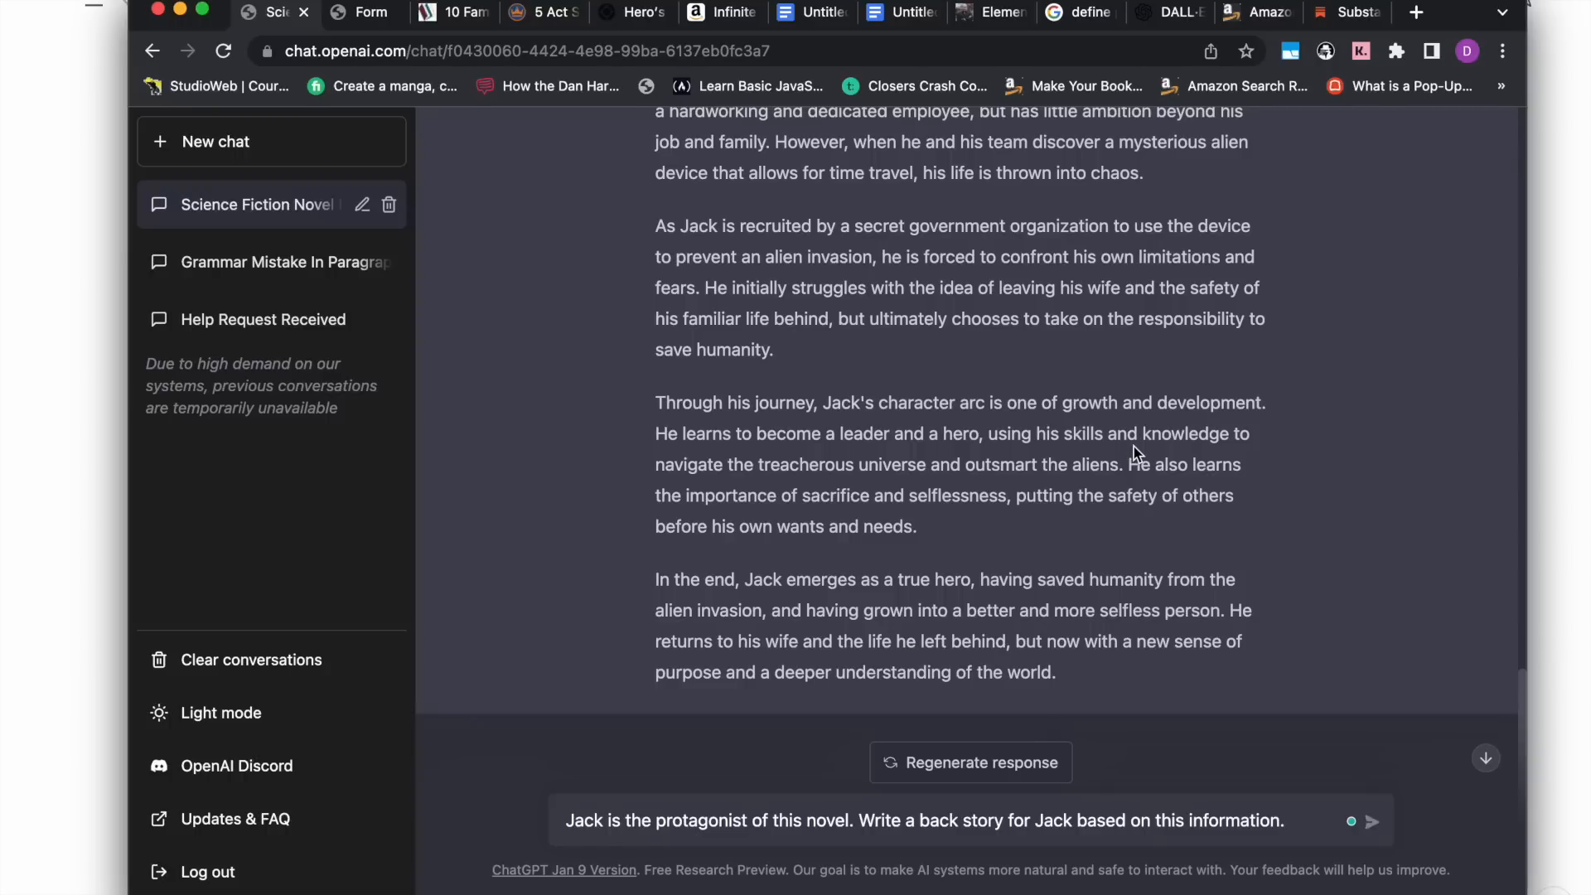
{"action": "key", "text": "Return"}
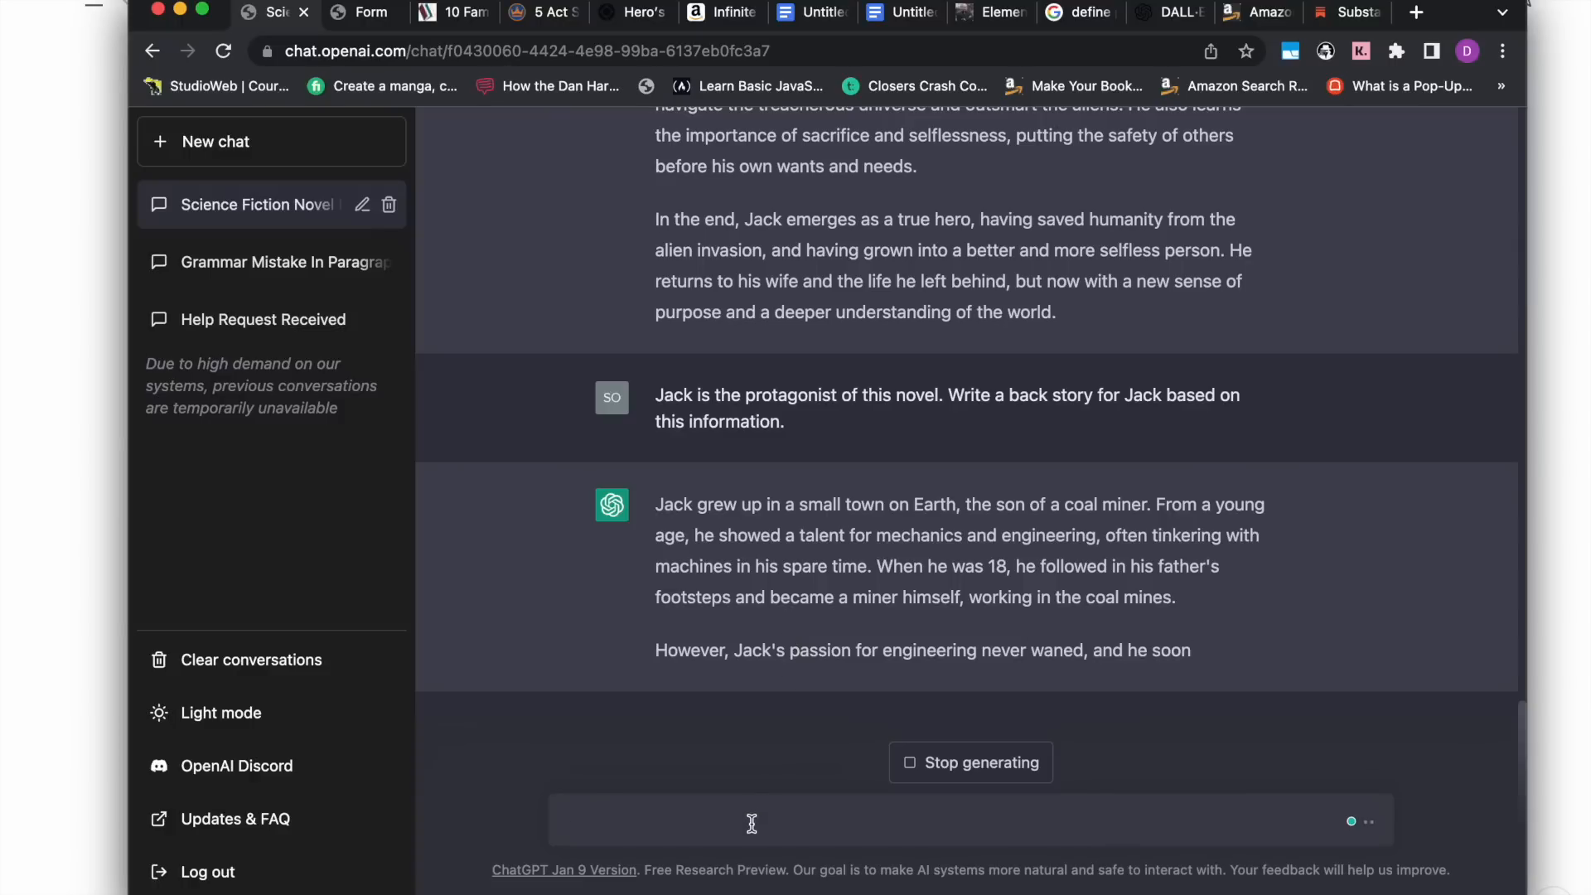
Start a revision prompt for the back story reading "Change the birthplace of Jack to a small city located on the moon".
{"action": "type", "text": "Ja"}
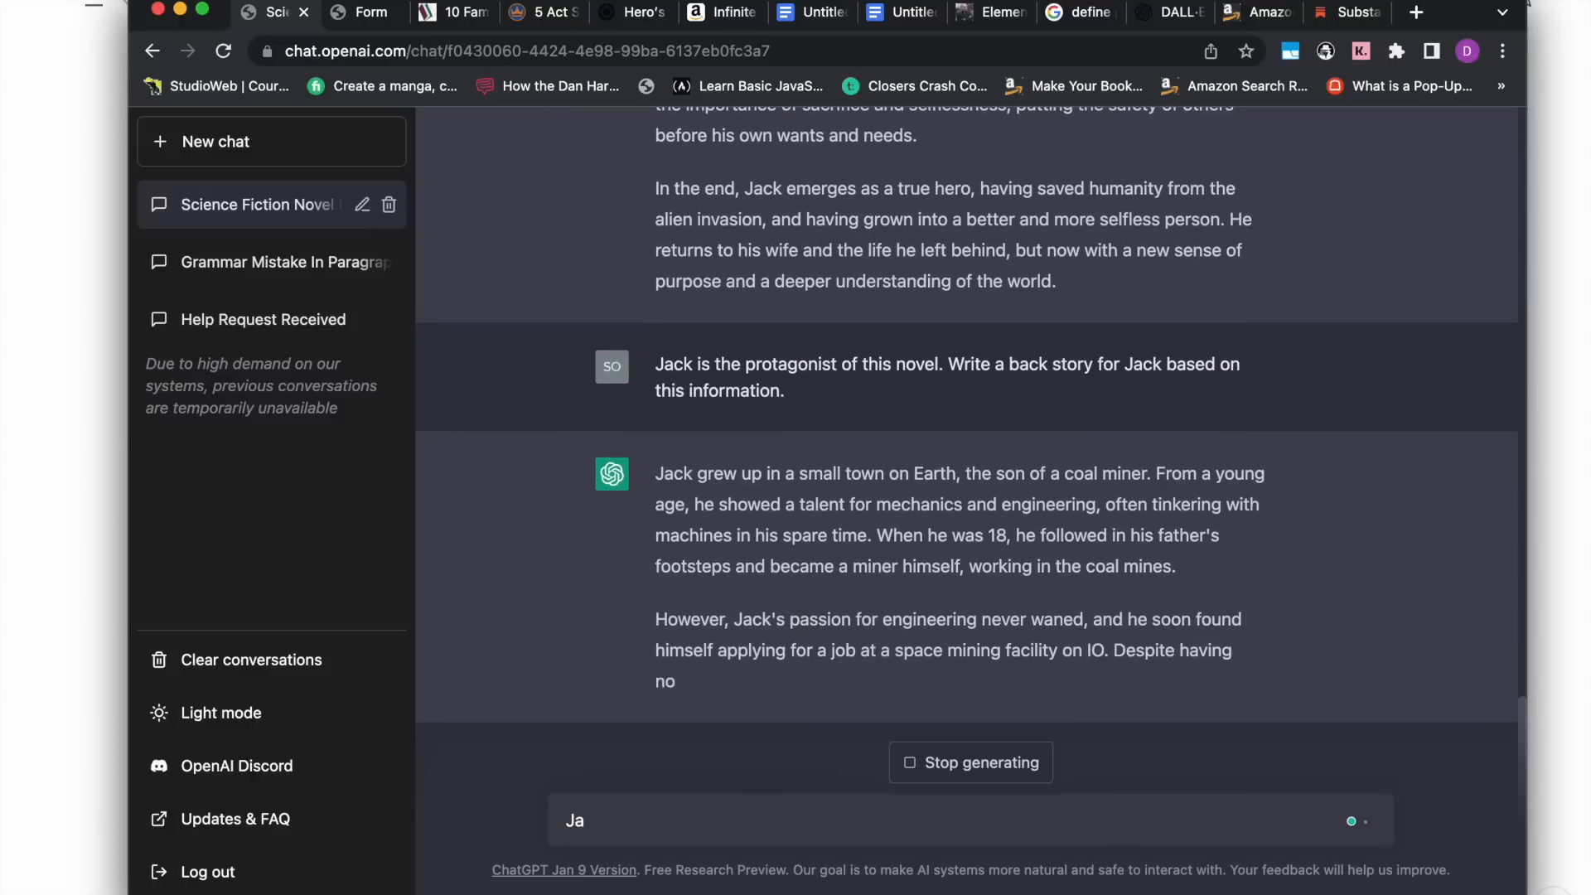
{"action": "key", "text": "BackSpace"}
{"action": "key", "text": "BackSpace"}
{"action": "type", "text": "Change"}
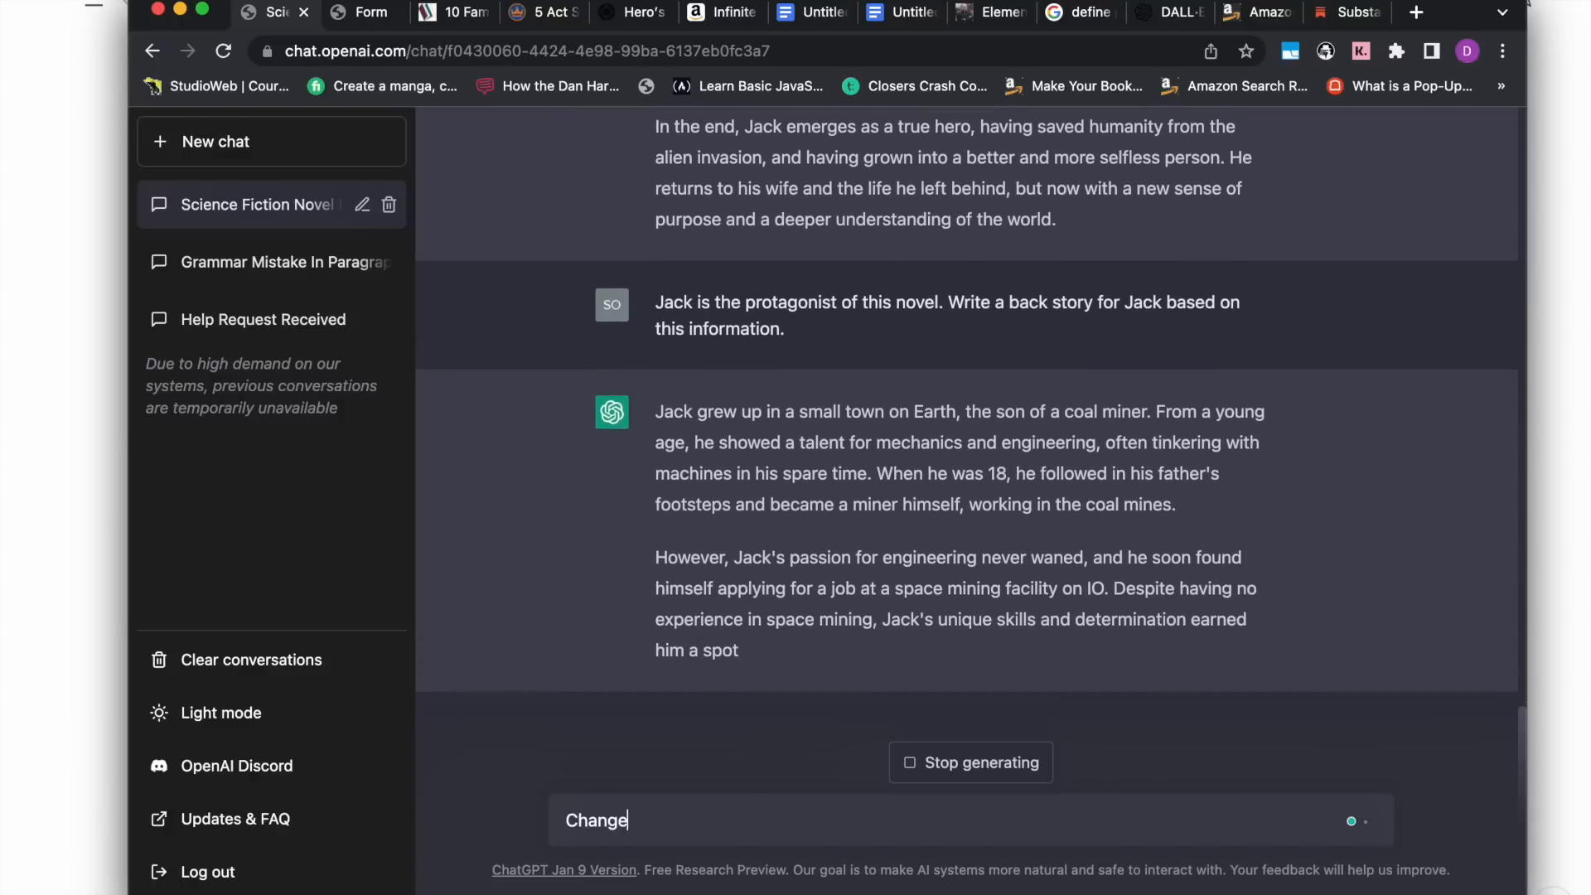
{"action": "type", "text": " the"}
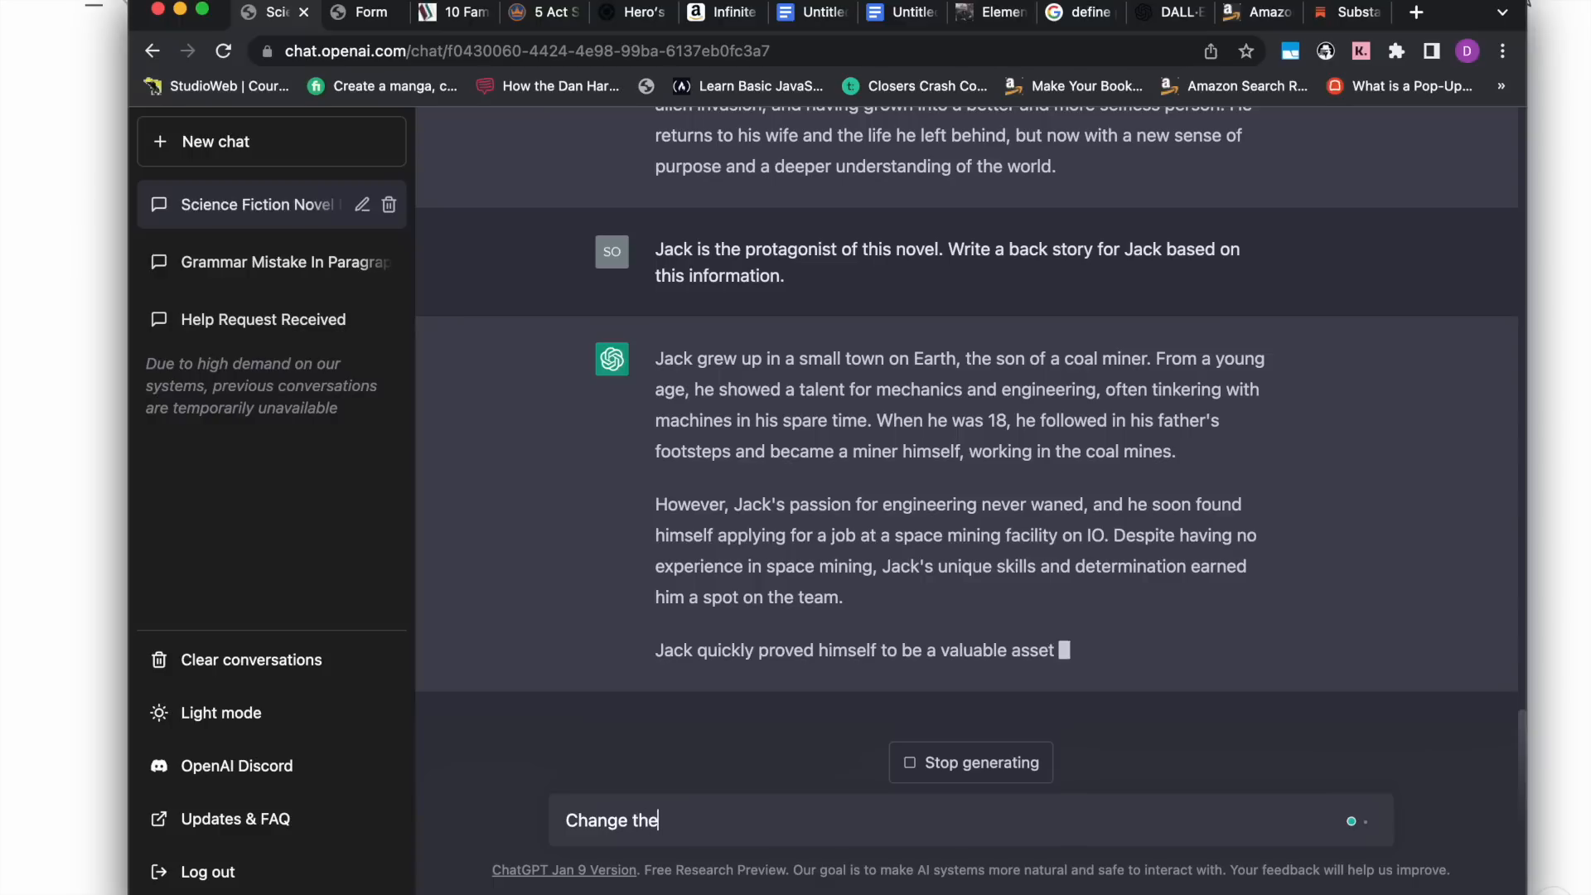
{"action": "type", "text": " birth "}
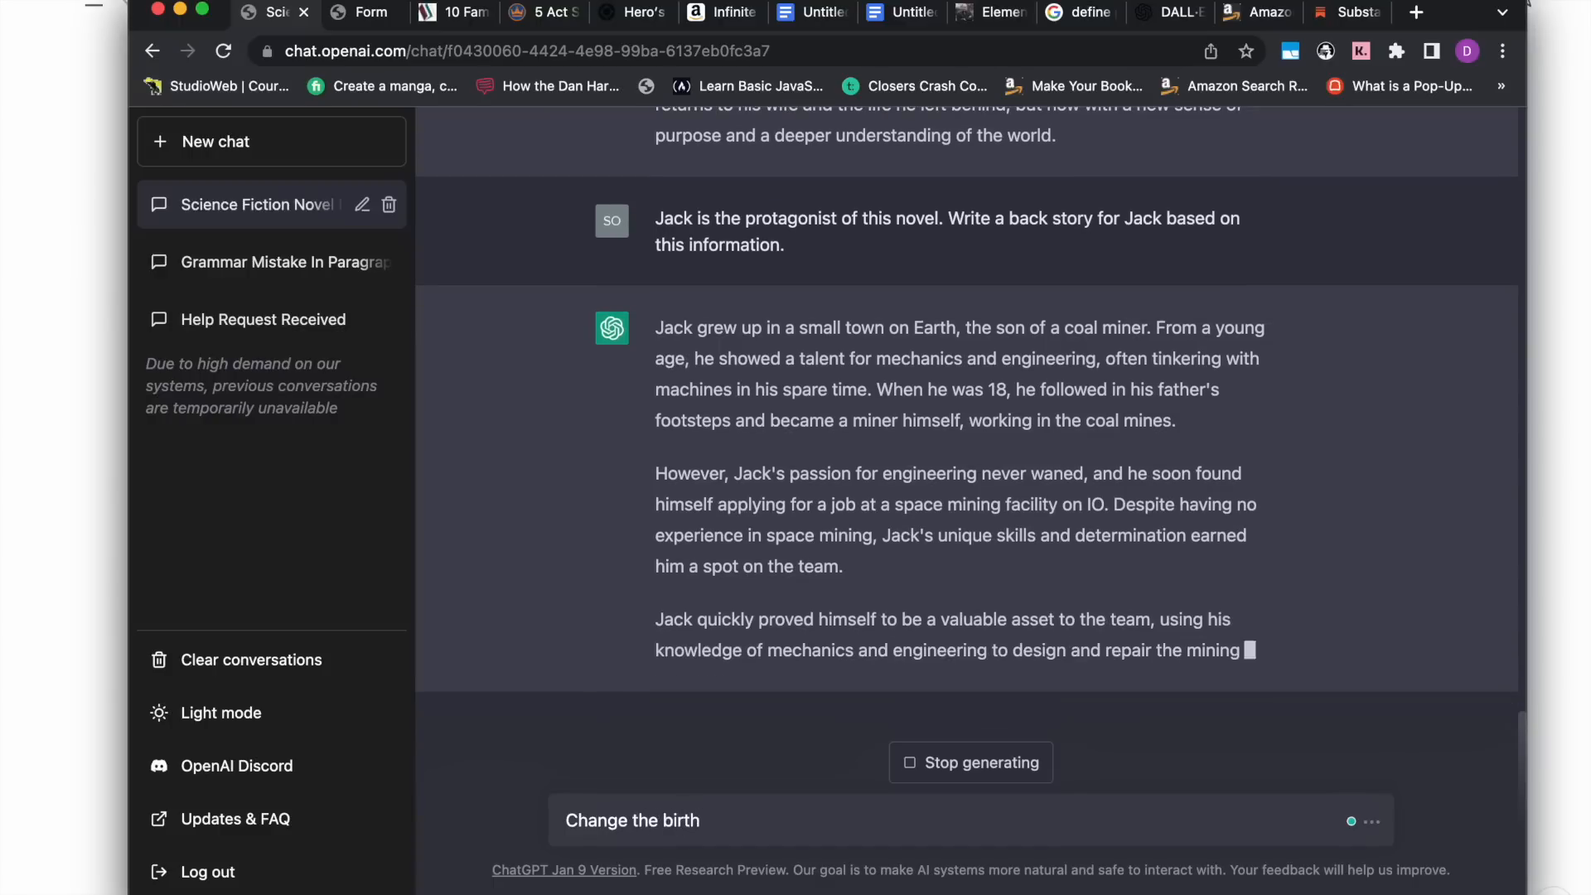
{"action": "type", "text": "blac"}
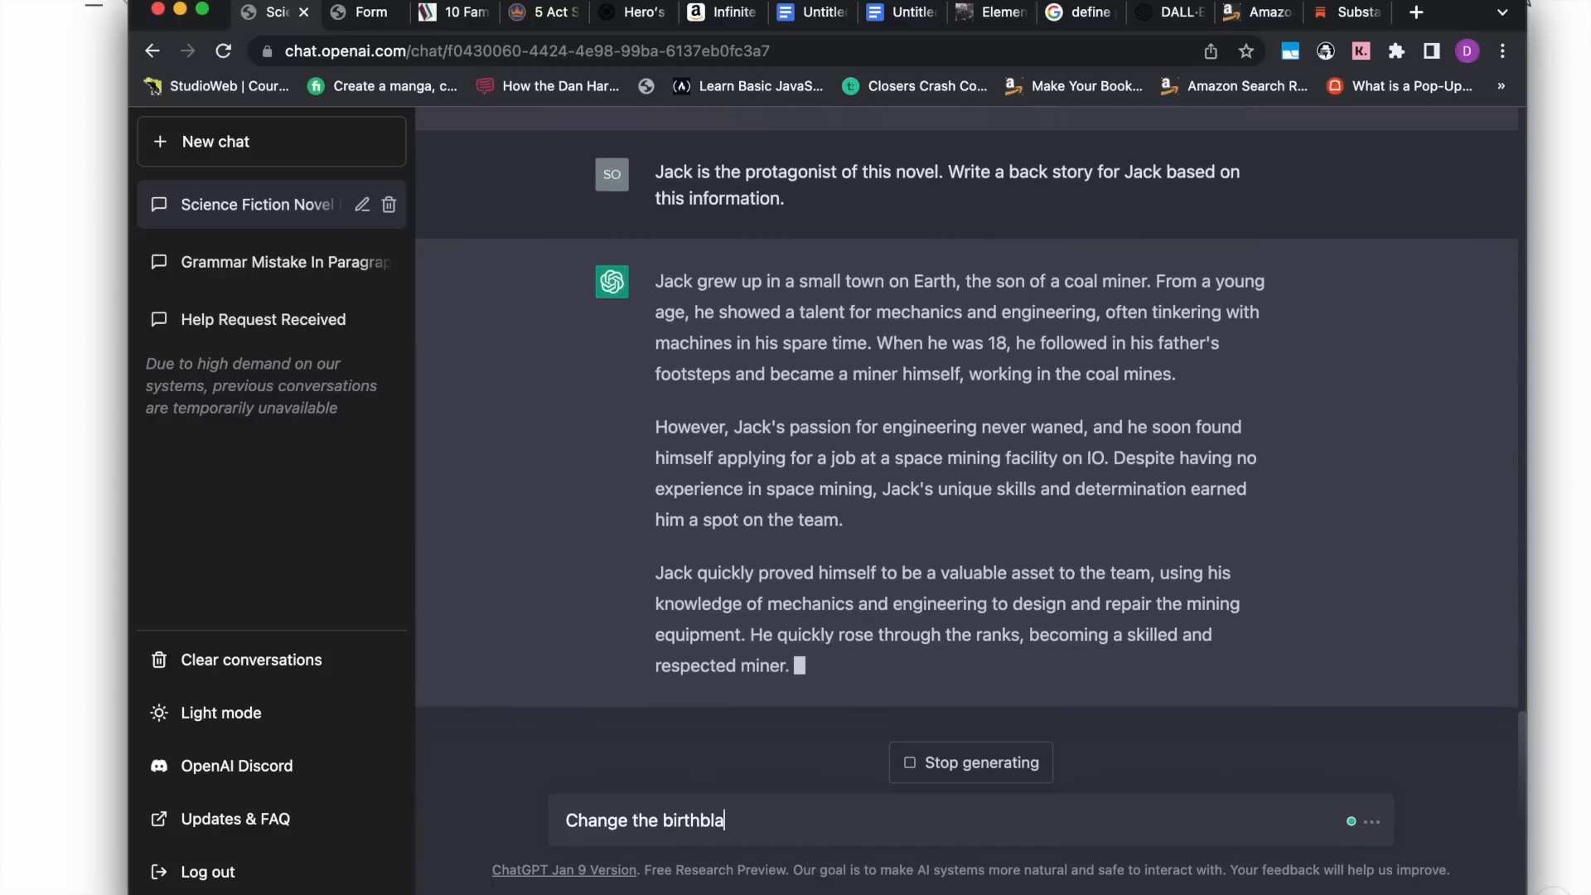
{"action": "key", "text": "BackSpace"}
{"action": "key", "text": "BackSpace"}
{"action": "key", "text": "BackSpace"}
{"action": "key", "text": "BackSpace"}
{"action": "type", "text": "place "}
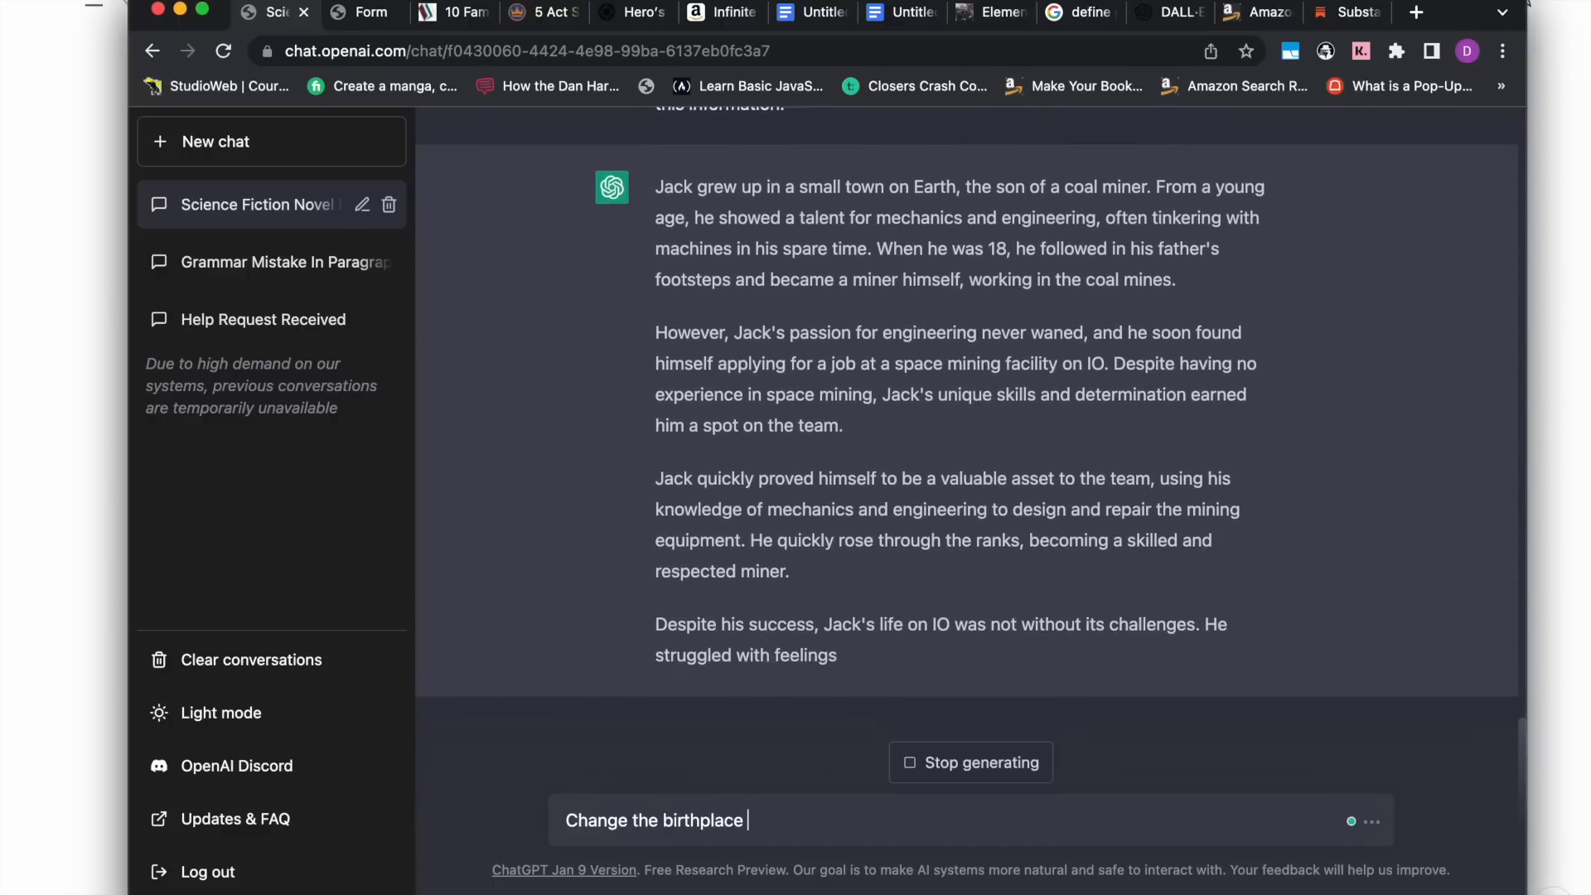
{"action": "type", "text": "of Jack to a "}
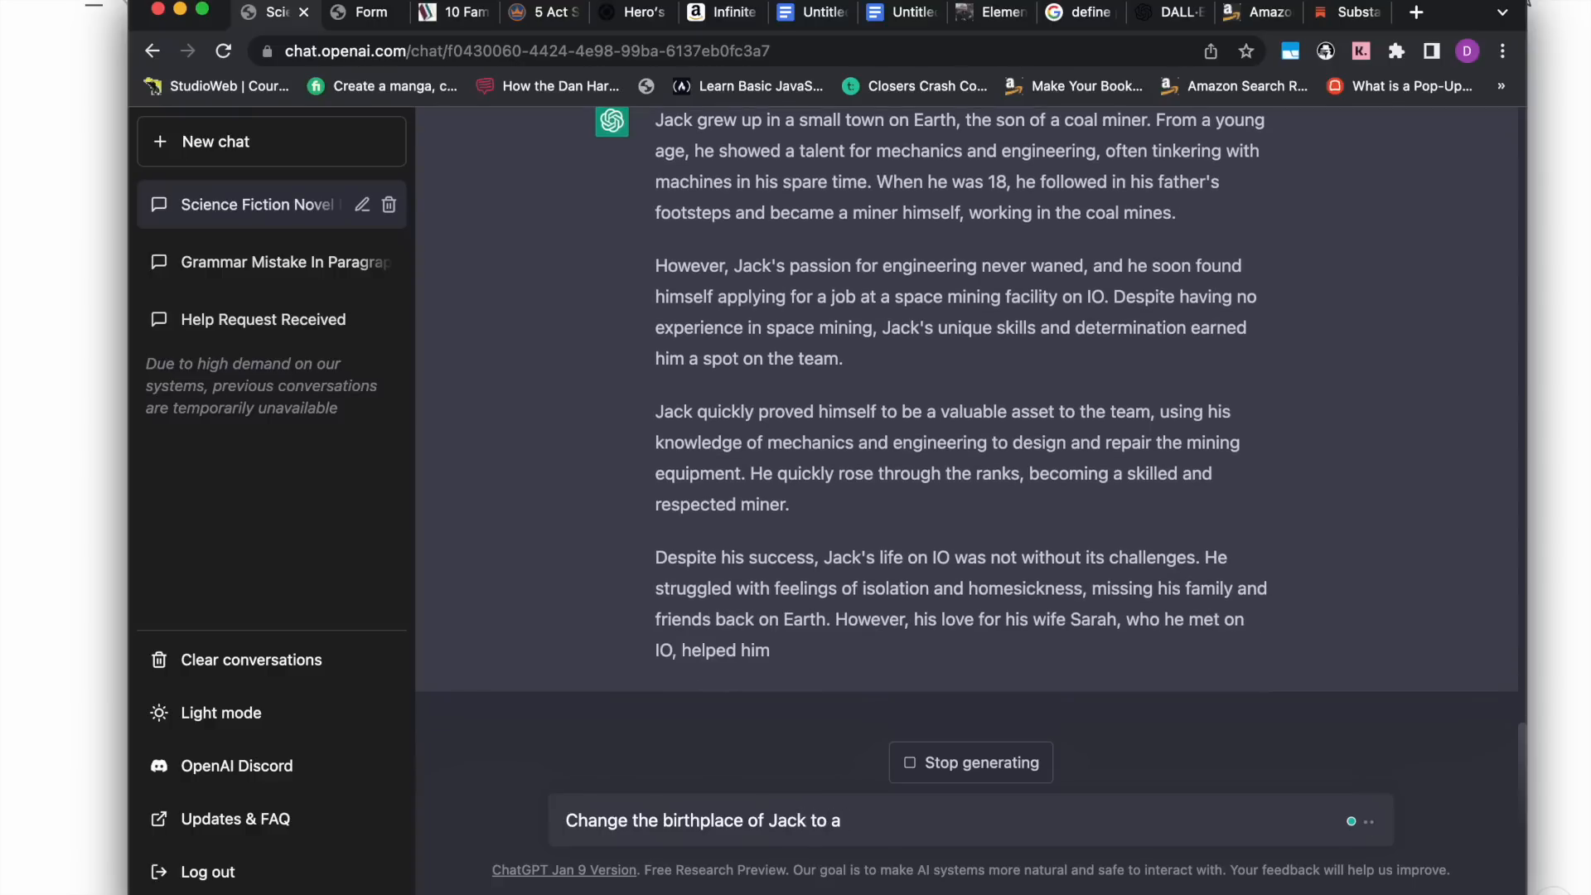
{"action": "type", "text": "small"}
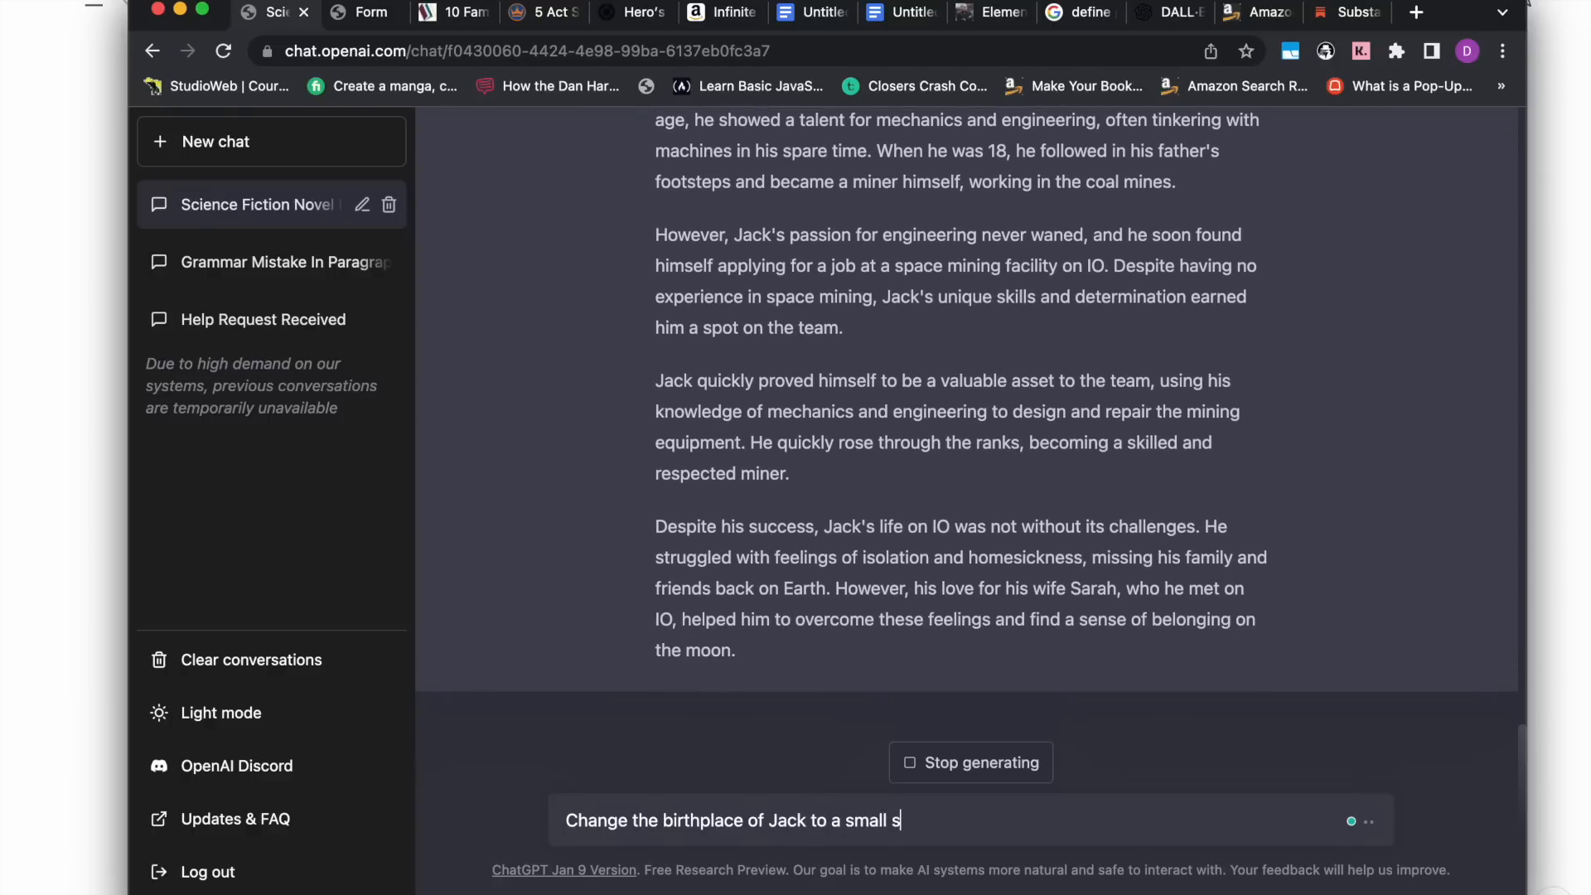
{"action": "type", "text": " cit"}
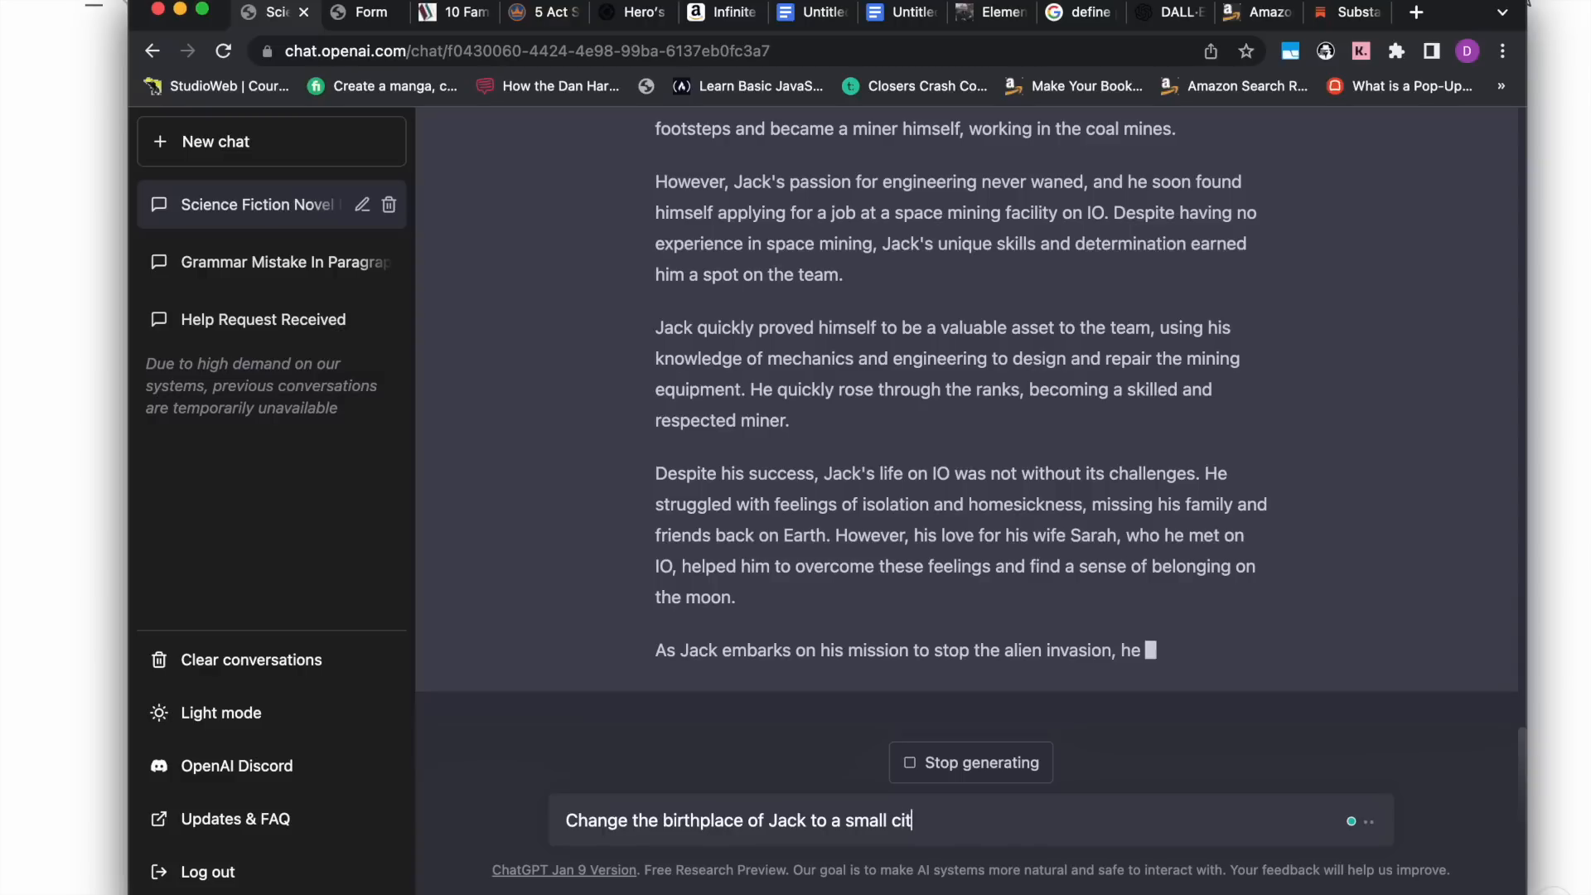
{"action": "type", "text": "y located"}
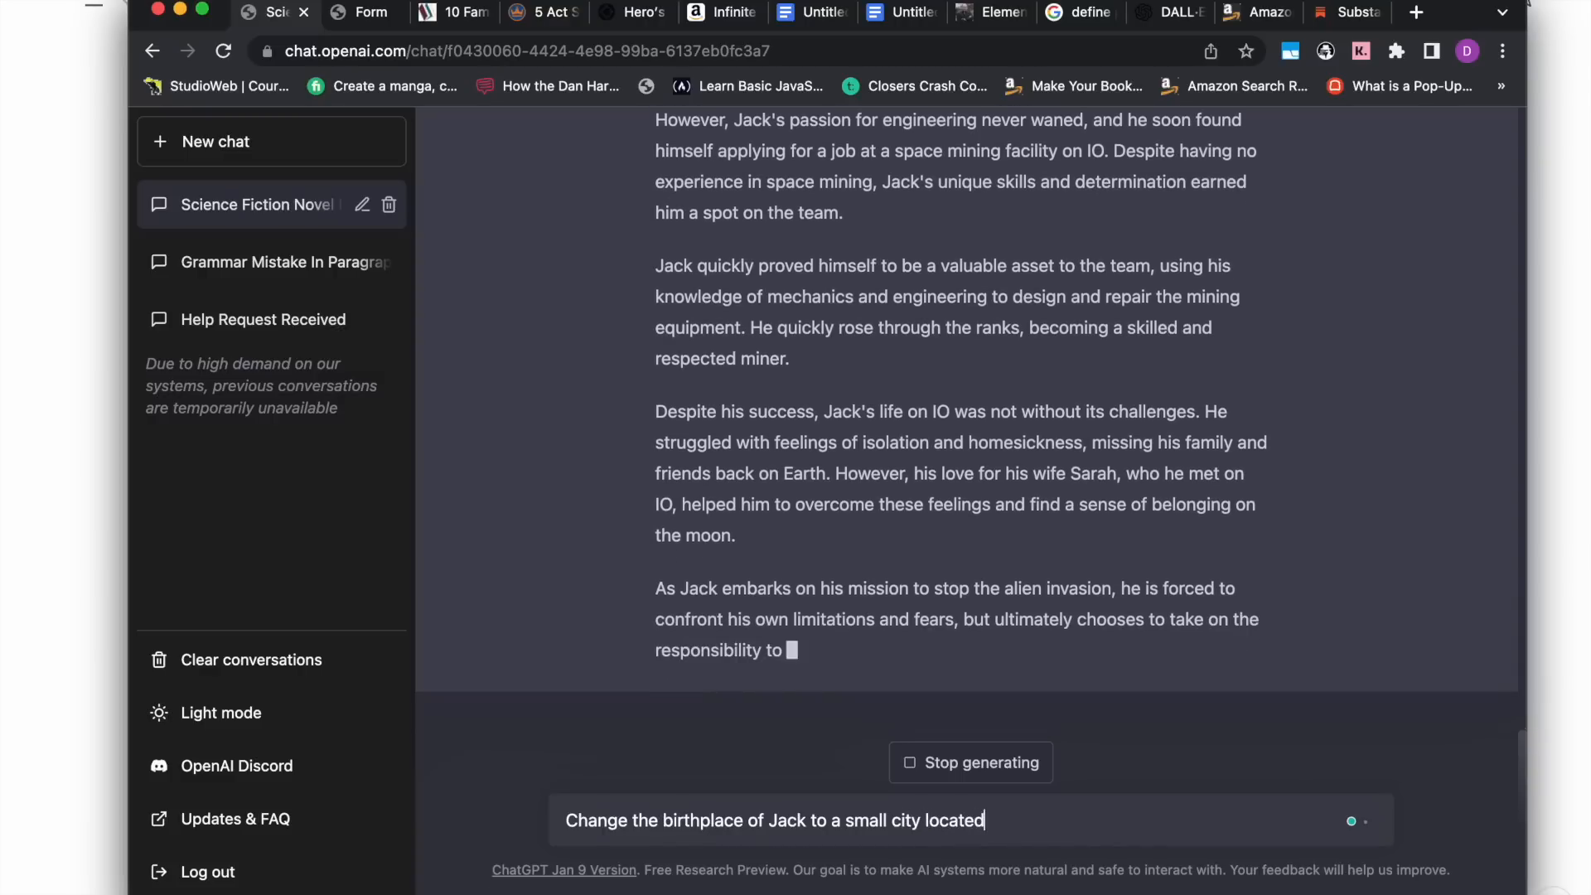
{"action": "type", "text": " on the moon "}
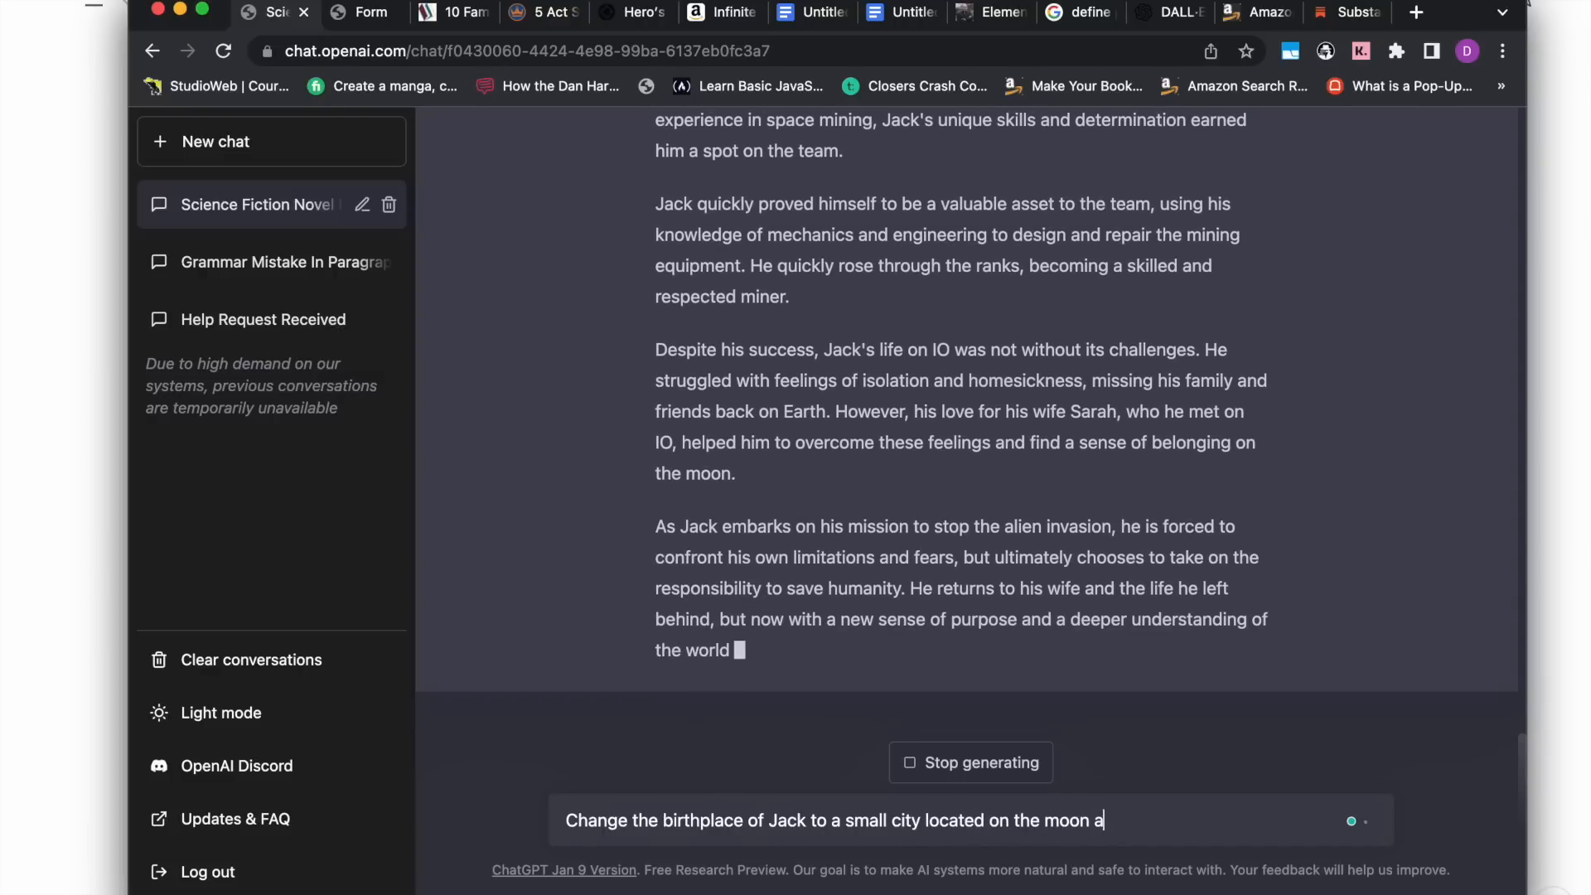
Complete the prompt with "of Titan. A cold city where the population consists of mostly miners.", using the suggested verb form "consists".
{"action": "type", "text": "of Titan. A cold city where the"}
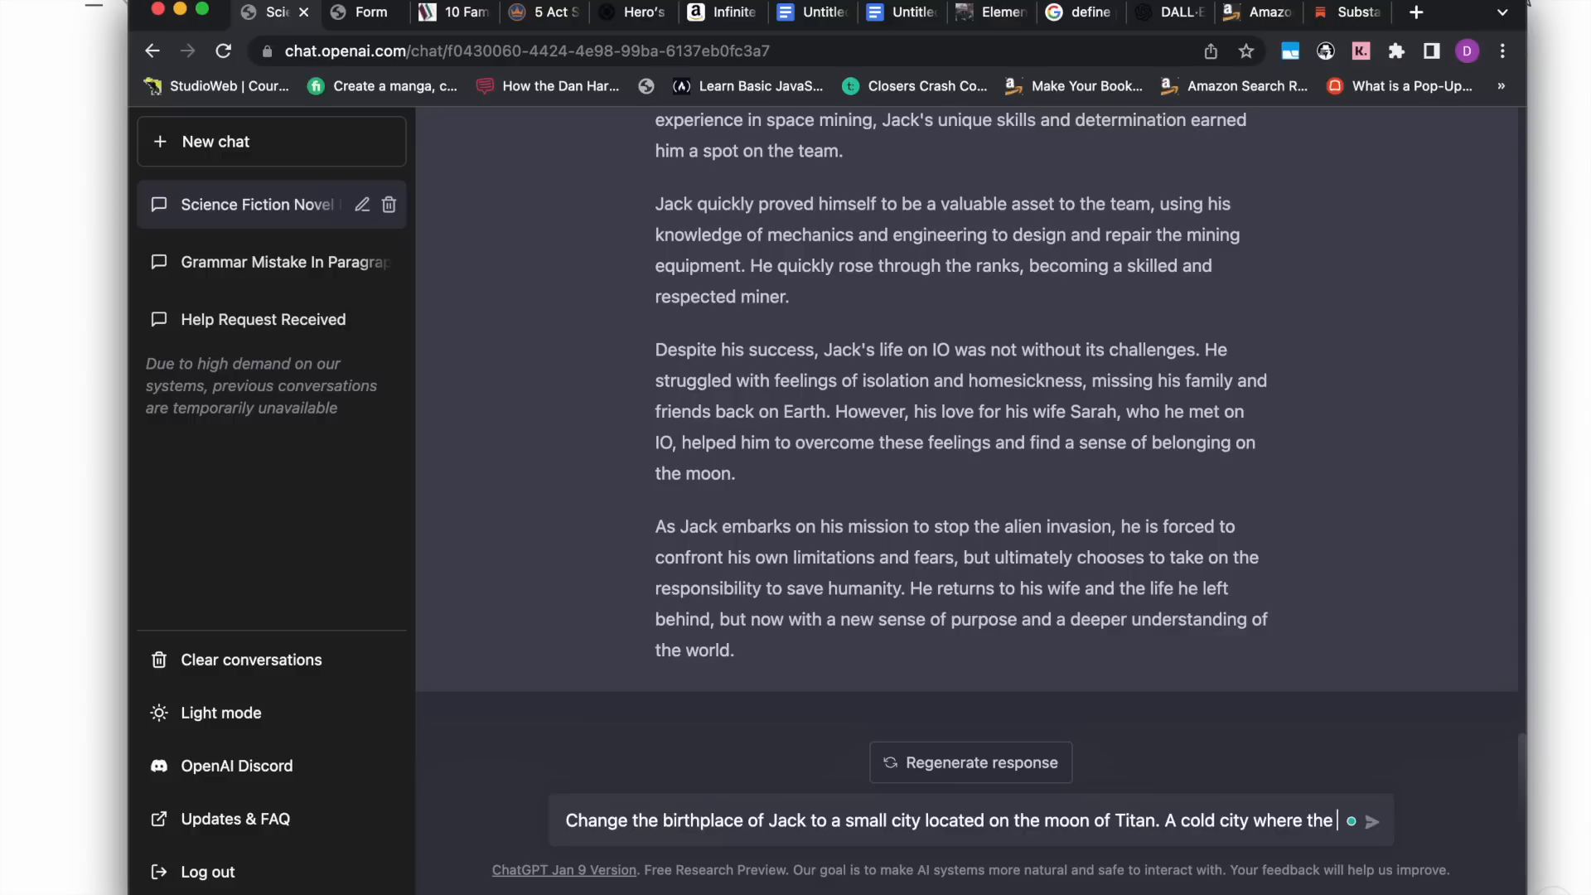
{"action": "type", "text": "population co"}
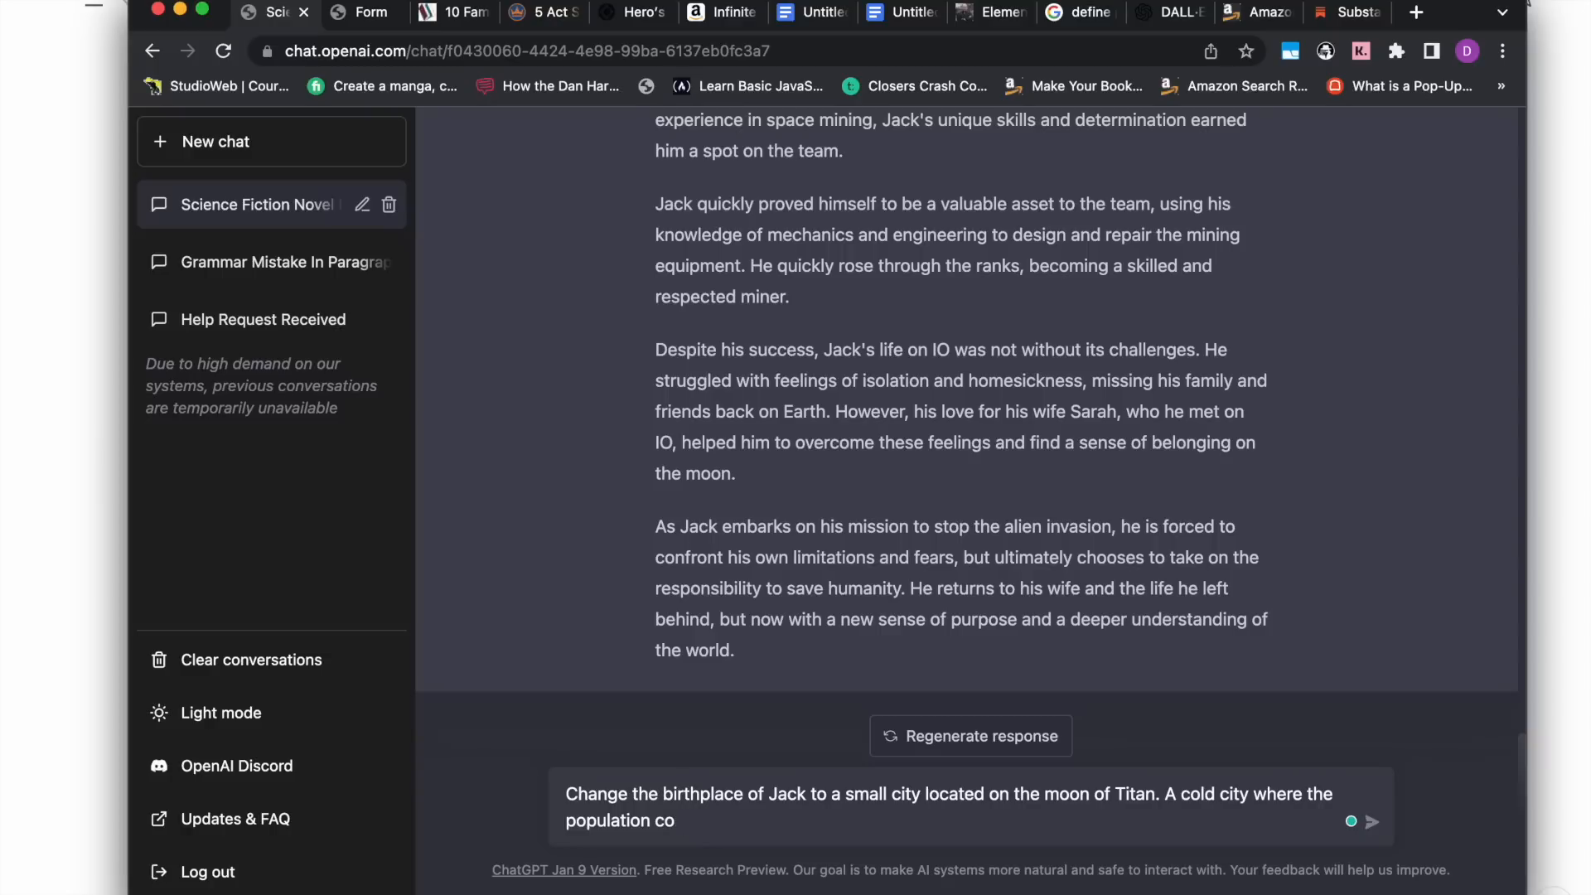
{"action": "type", "text": "f mostly miners."}
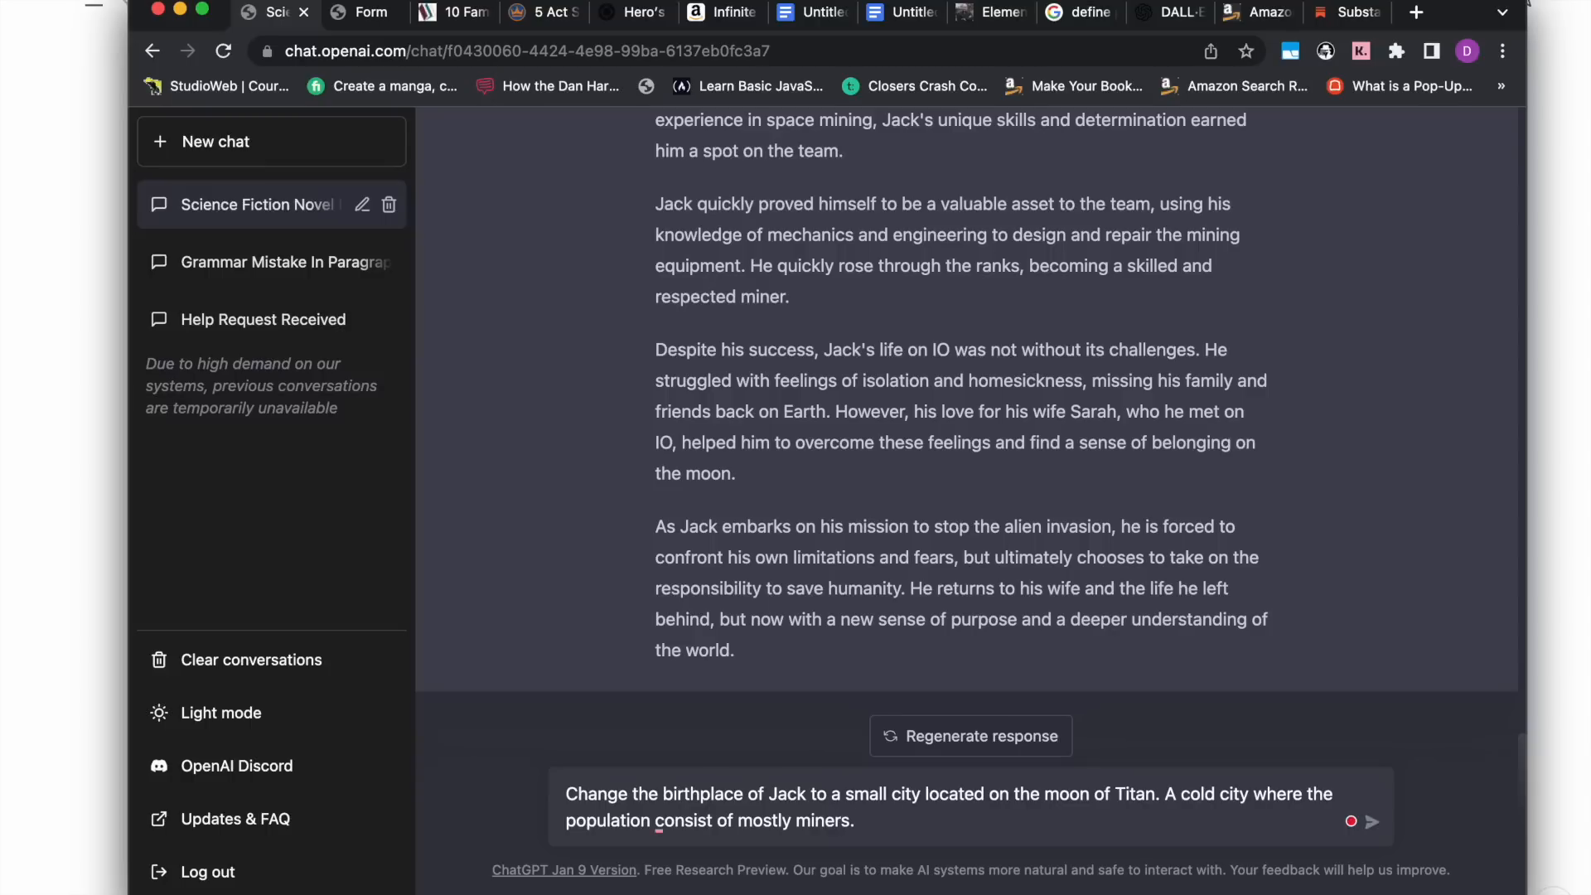
{"action": "mouse_move", "coordinate": [678, 822]}
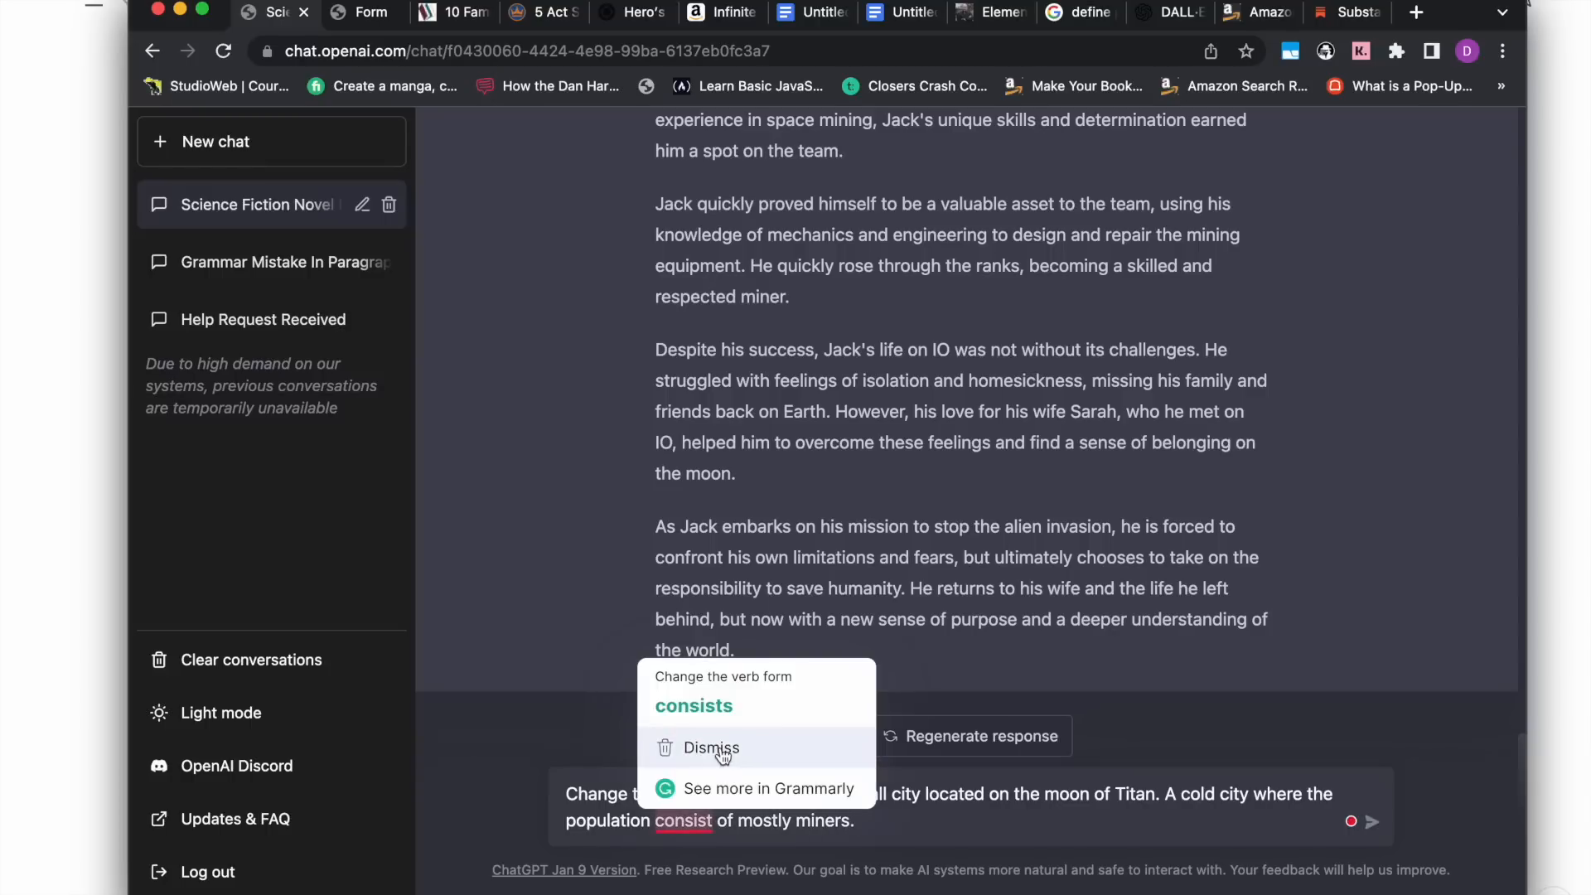
{"action": "left_click", "coordinate": [731, 724]}
Reword the part after "birthplace" so the prompt also covers the place Jack grew up on, from Earth to the small city.
{"action": "scroll", "coordinate": [860, 528], "scroll_direction": "up", "scroll_amount": 4}
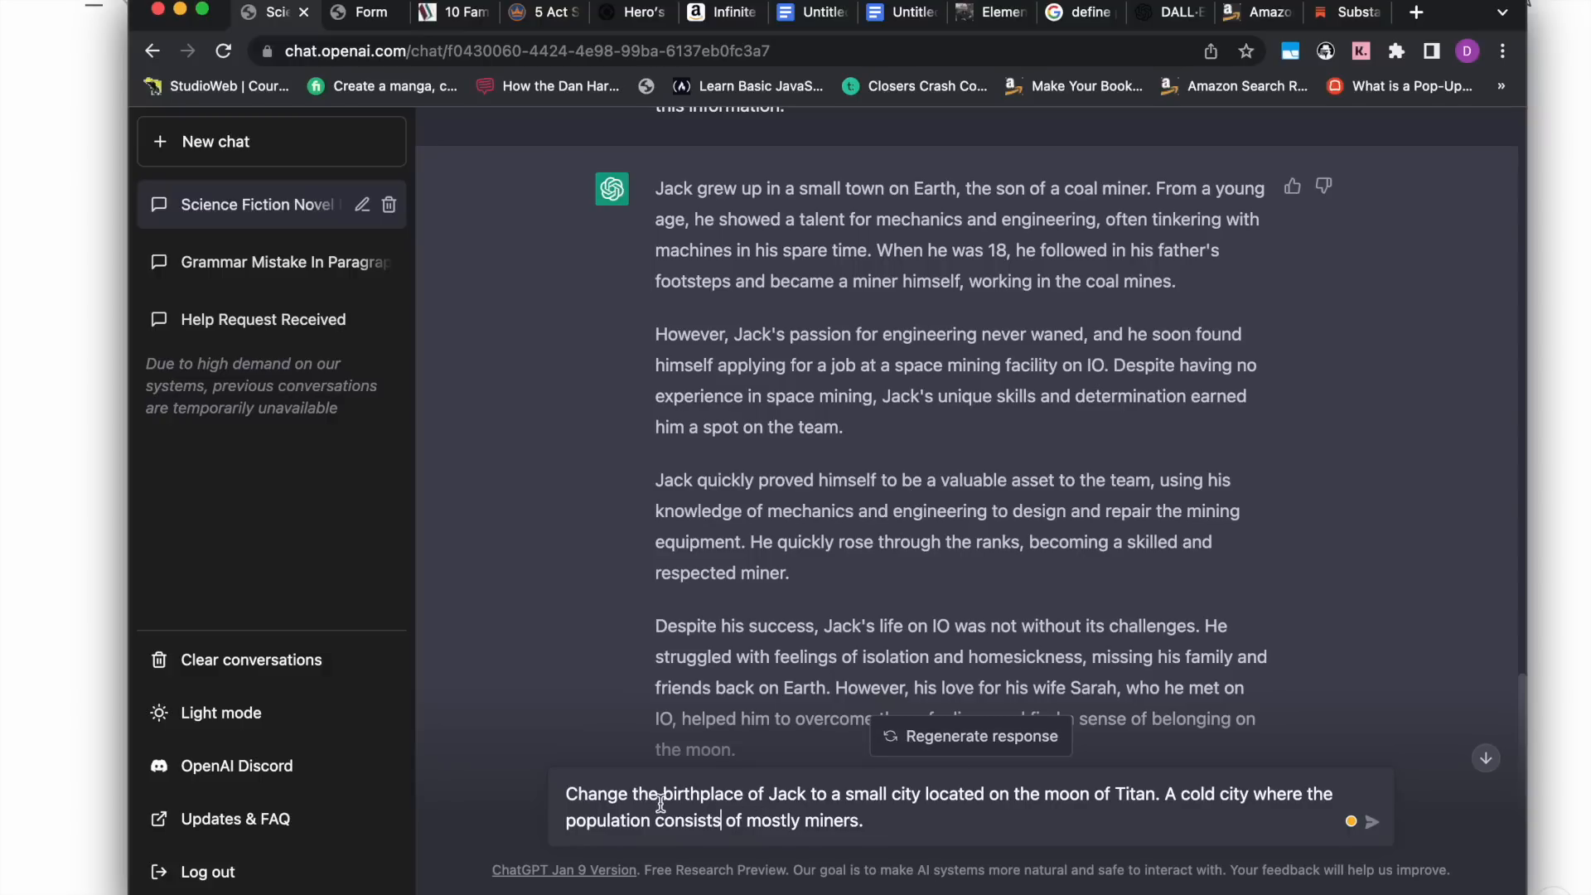
{"action": "left_click", "coordinate": [743, 795]}
{"action": "key", "text": "BackSpace"}
{"action": "key", "text": "BackSpace"}
{"action": "key", "text": "BackSpace"}
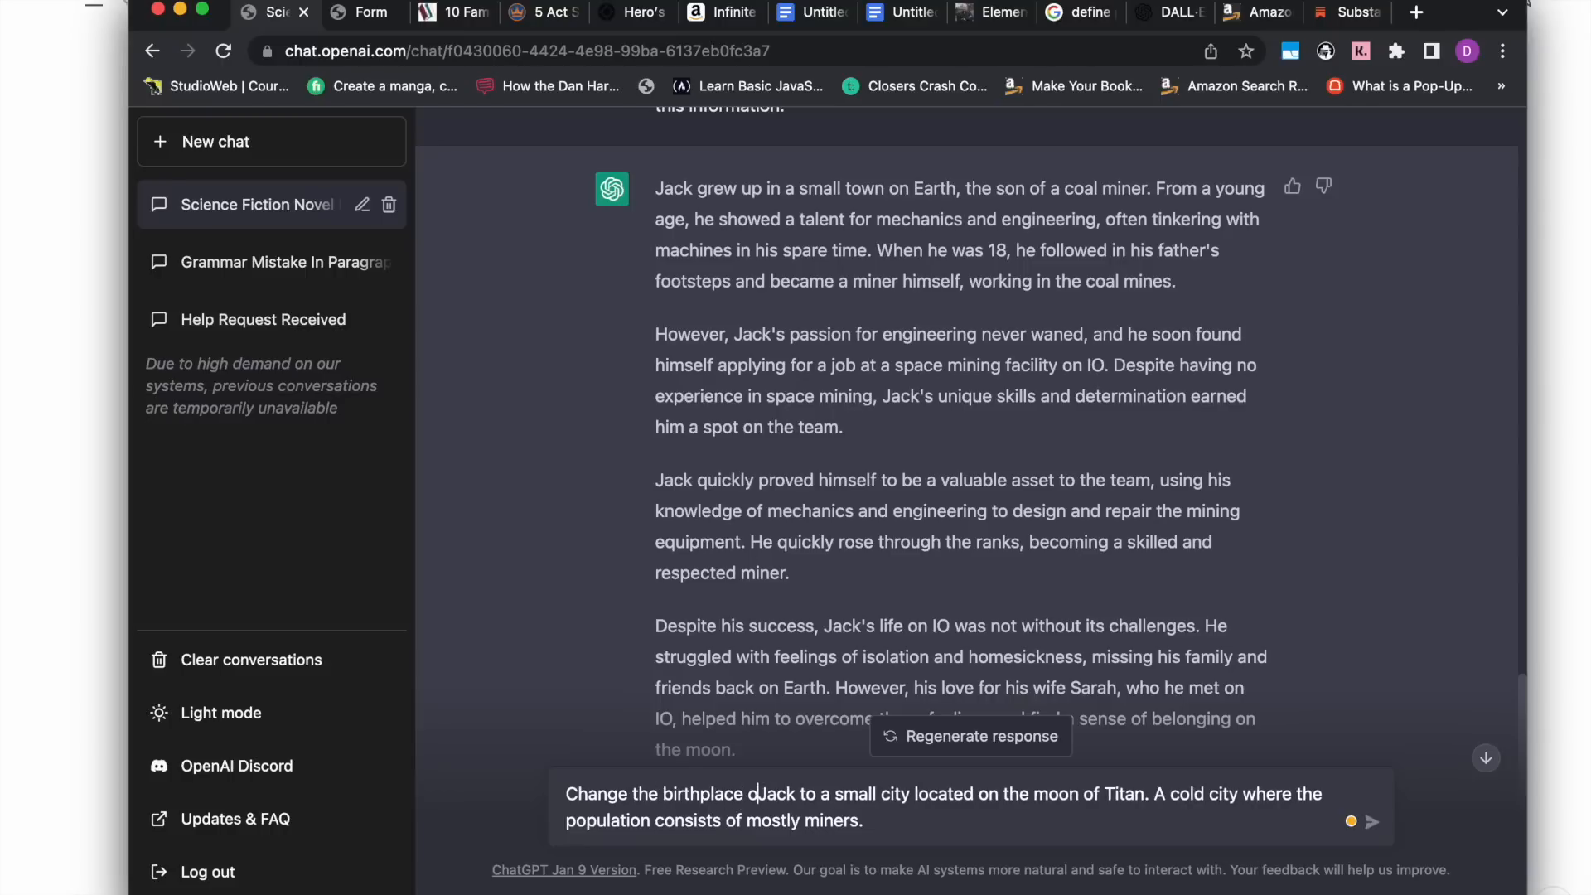
{"action": "type", "text": "amd the place Jack "}
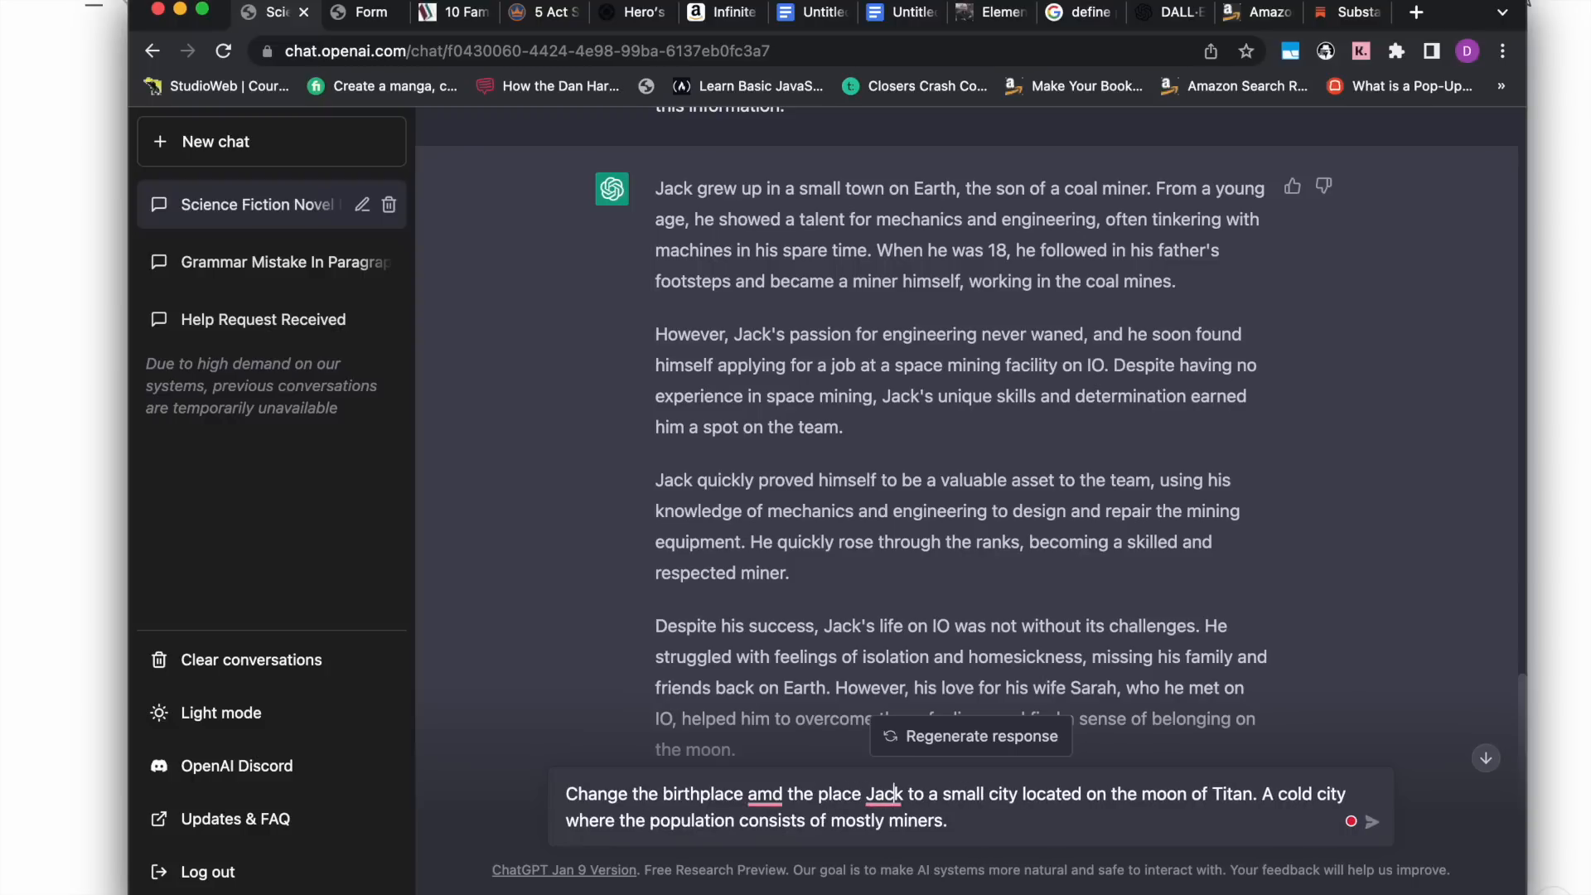
{"action": "type", "text": "grew up"}
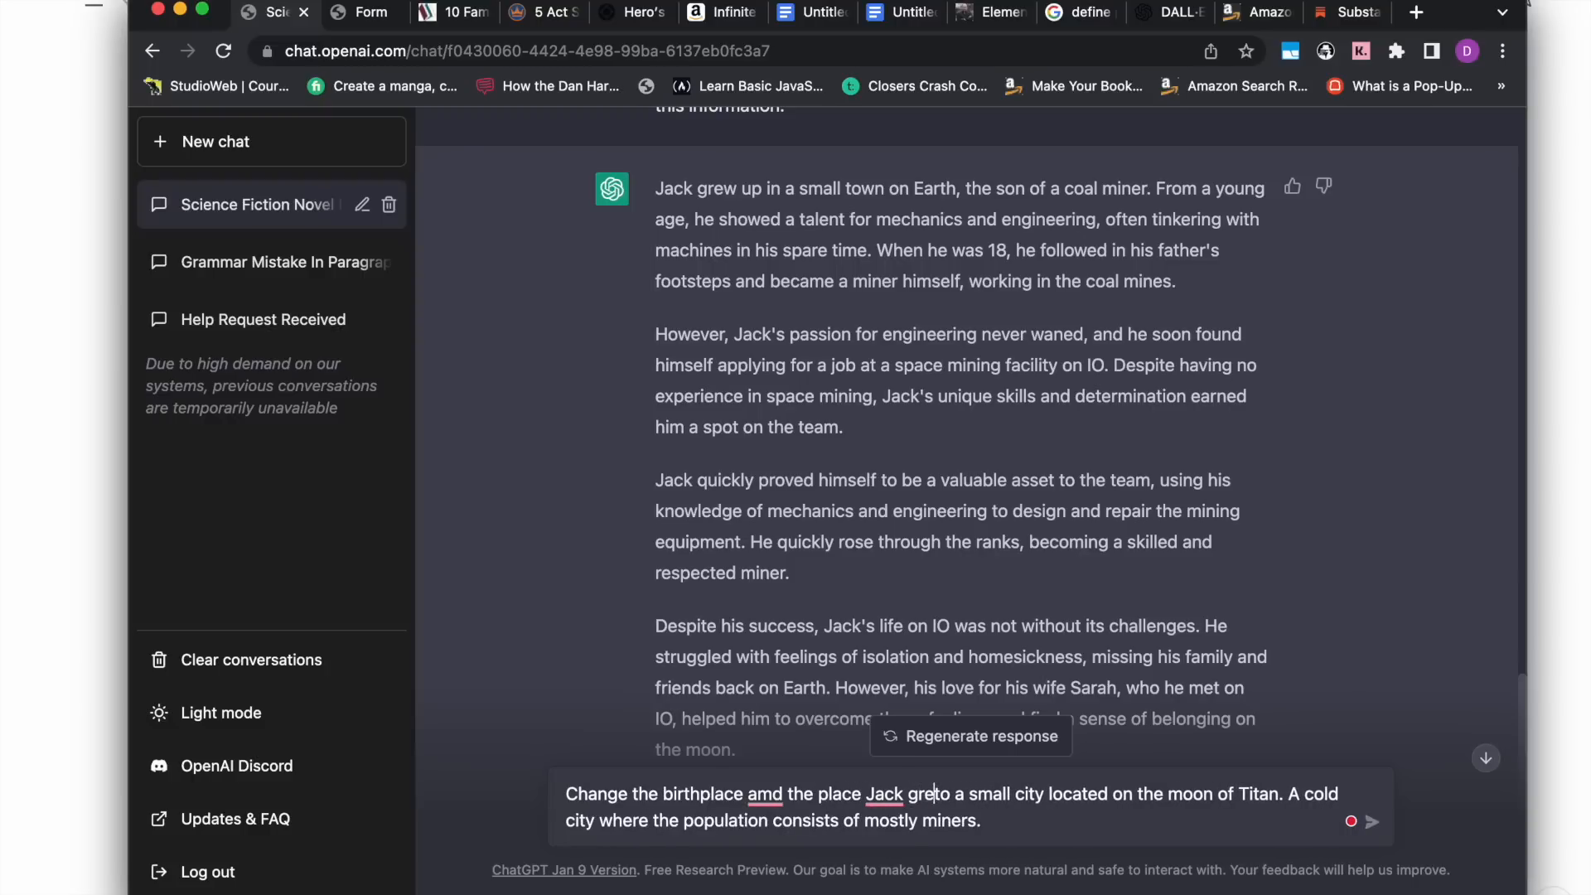
{"action": "type", "text": " on from"}
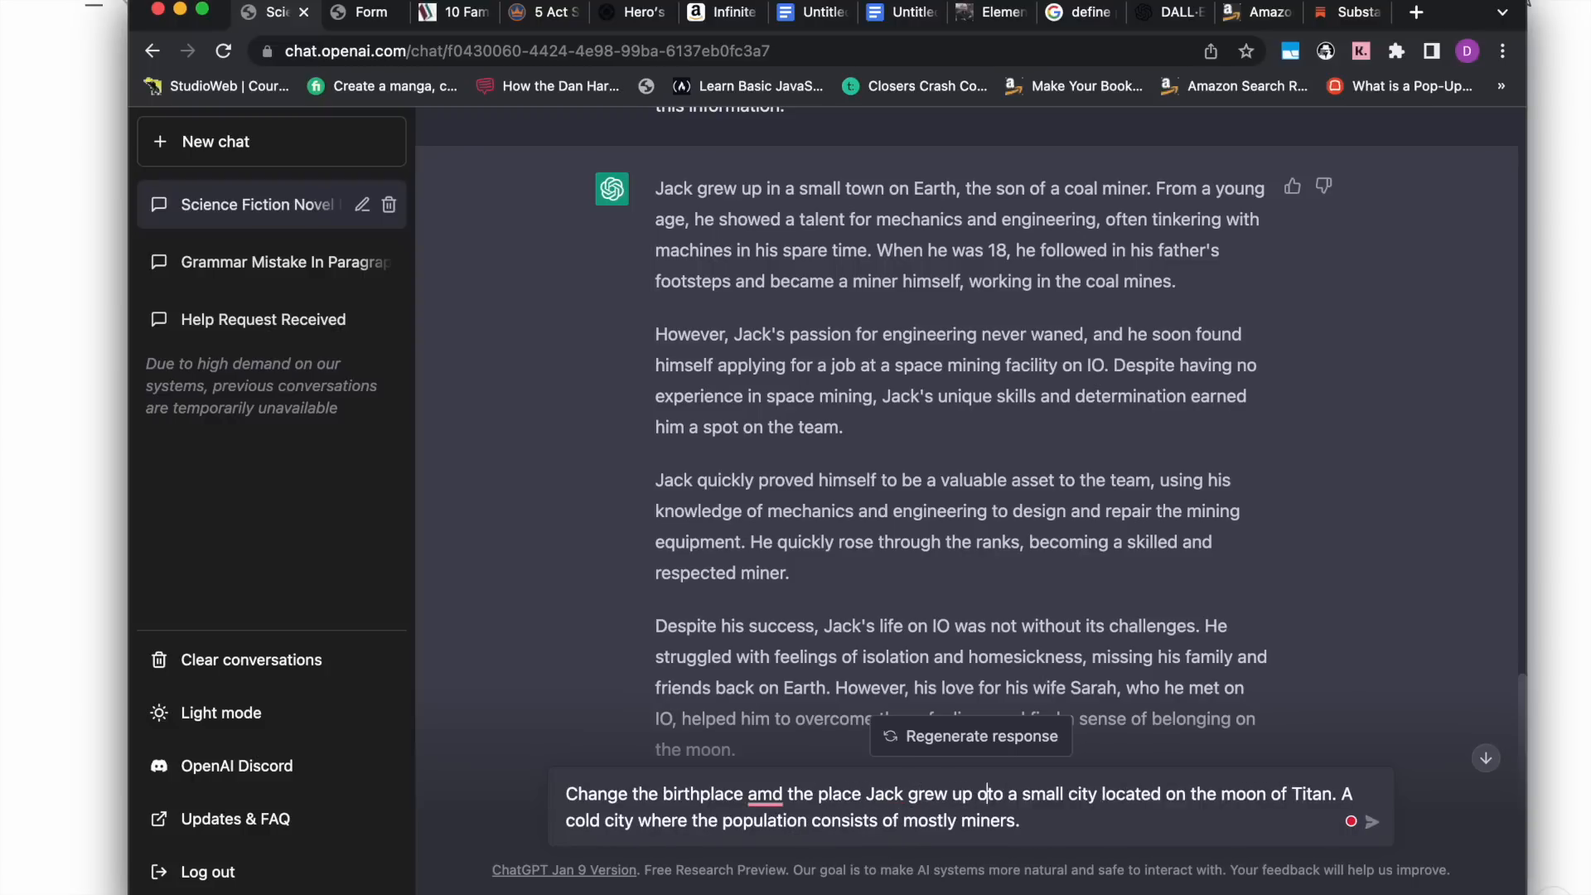
{"action": "type", "text": " Eaerth"}
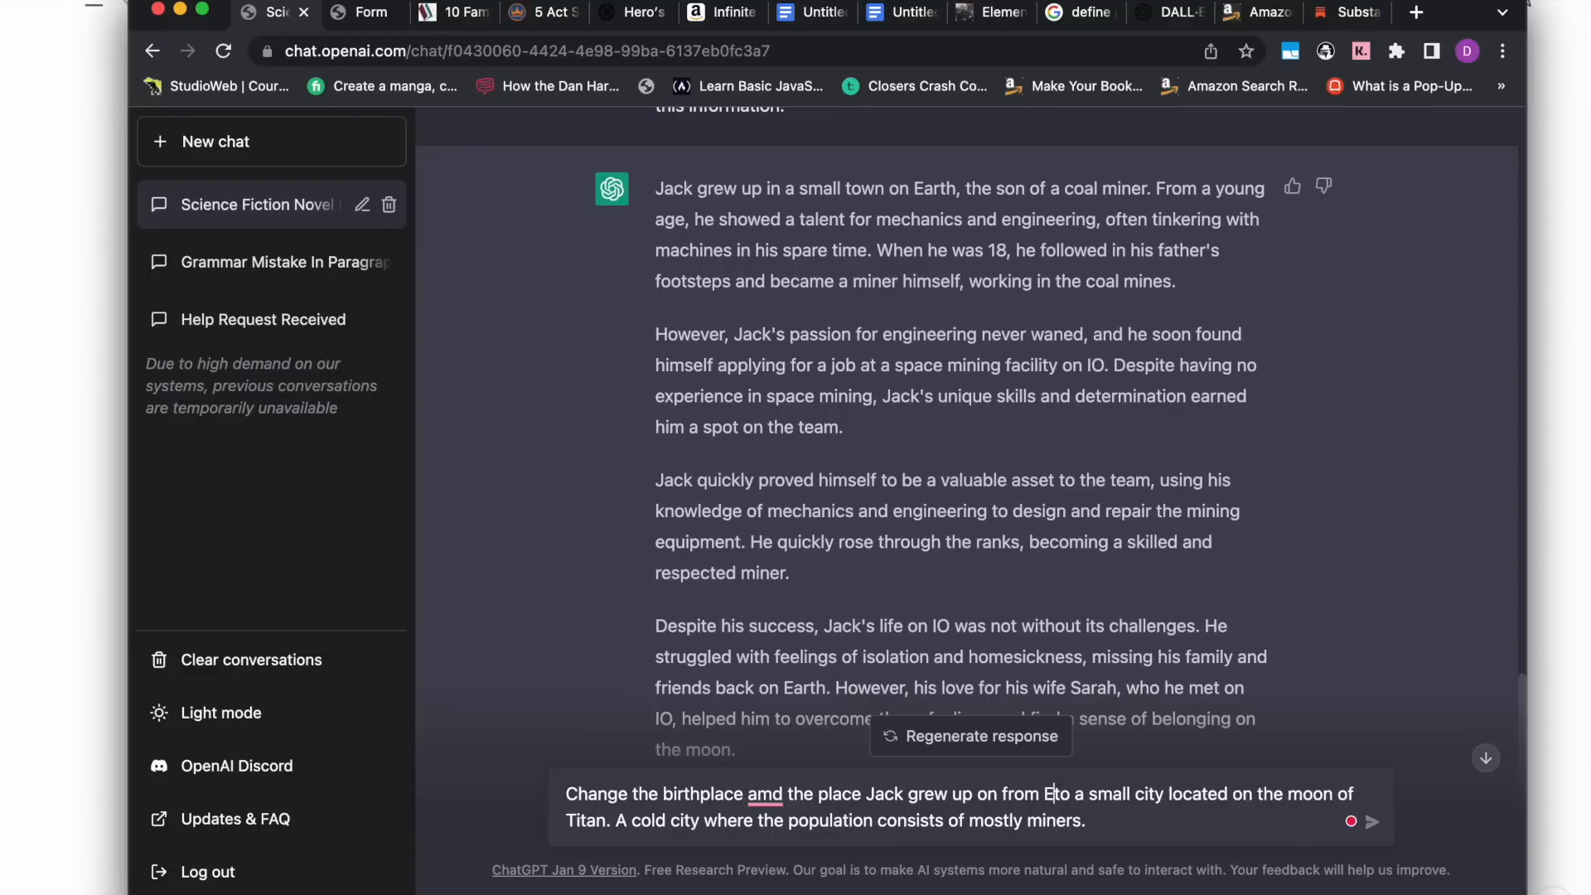
{"action": "key", "text": "BackSpace"}
{"action": "key", "text": "BackSpace"}
{"action": "key", "text": "BackSpace"}
{"action": "key", "text": "BackSpace"}
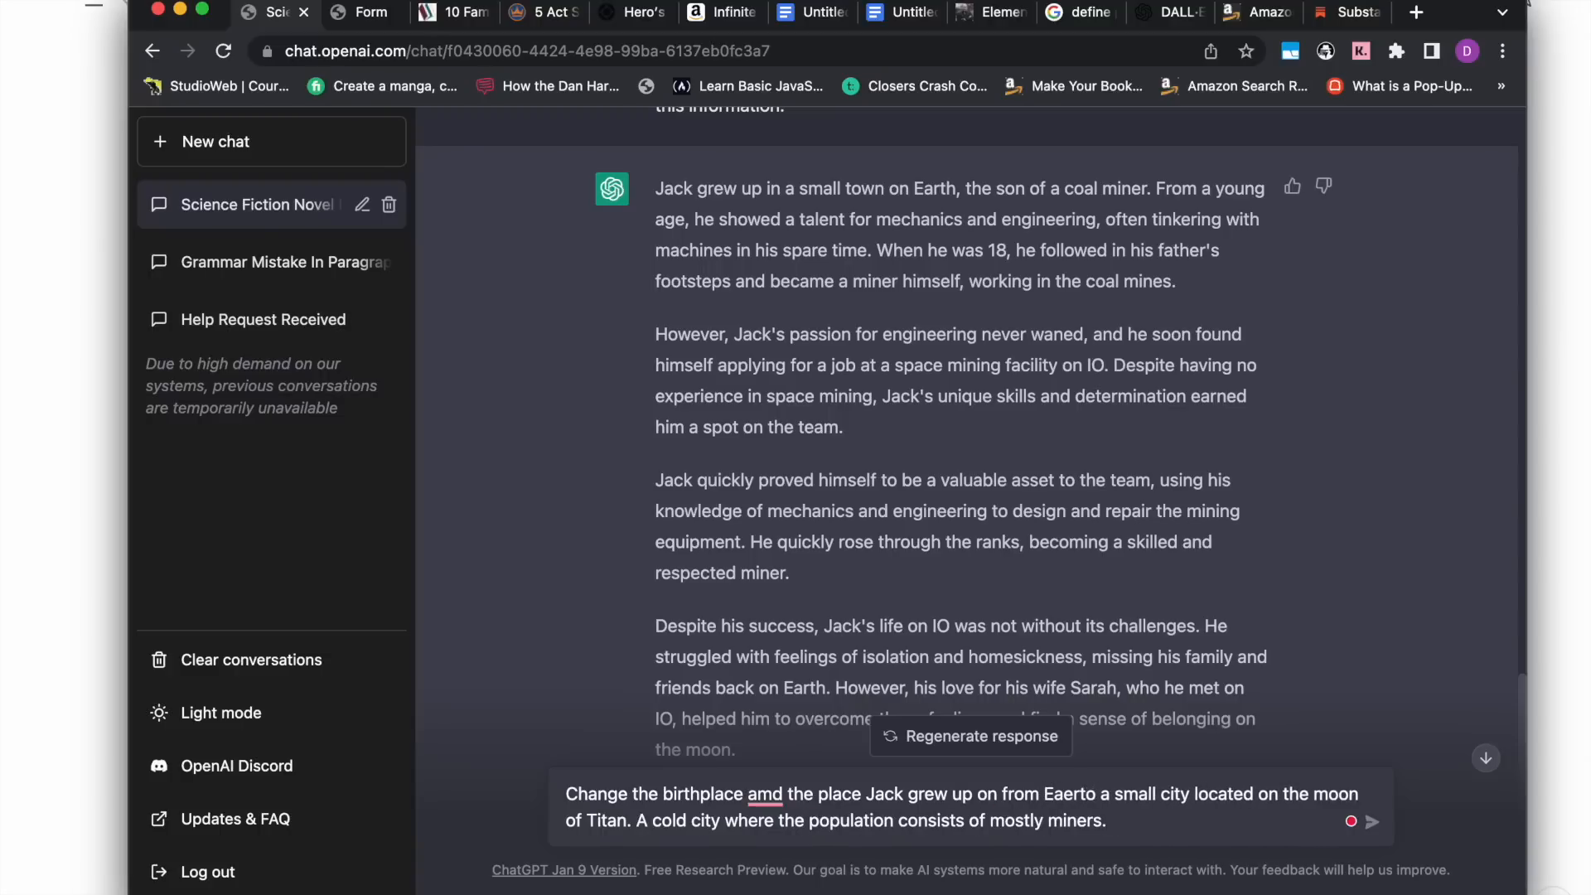
{"action": "type", "text": "rth"}
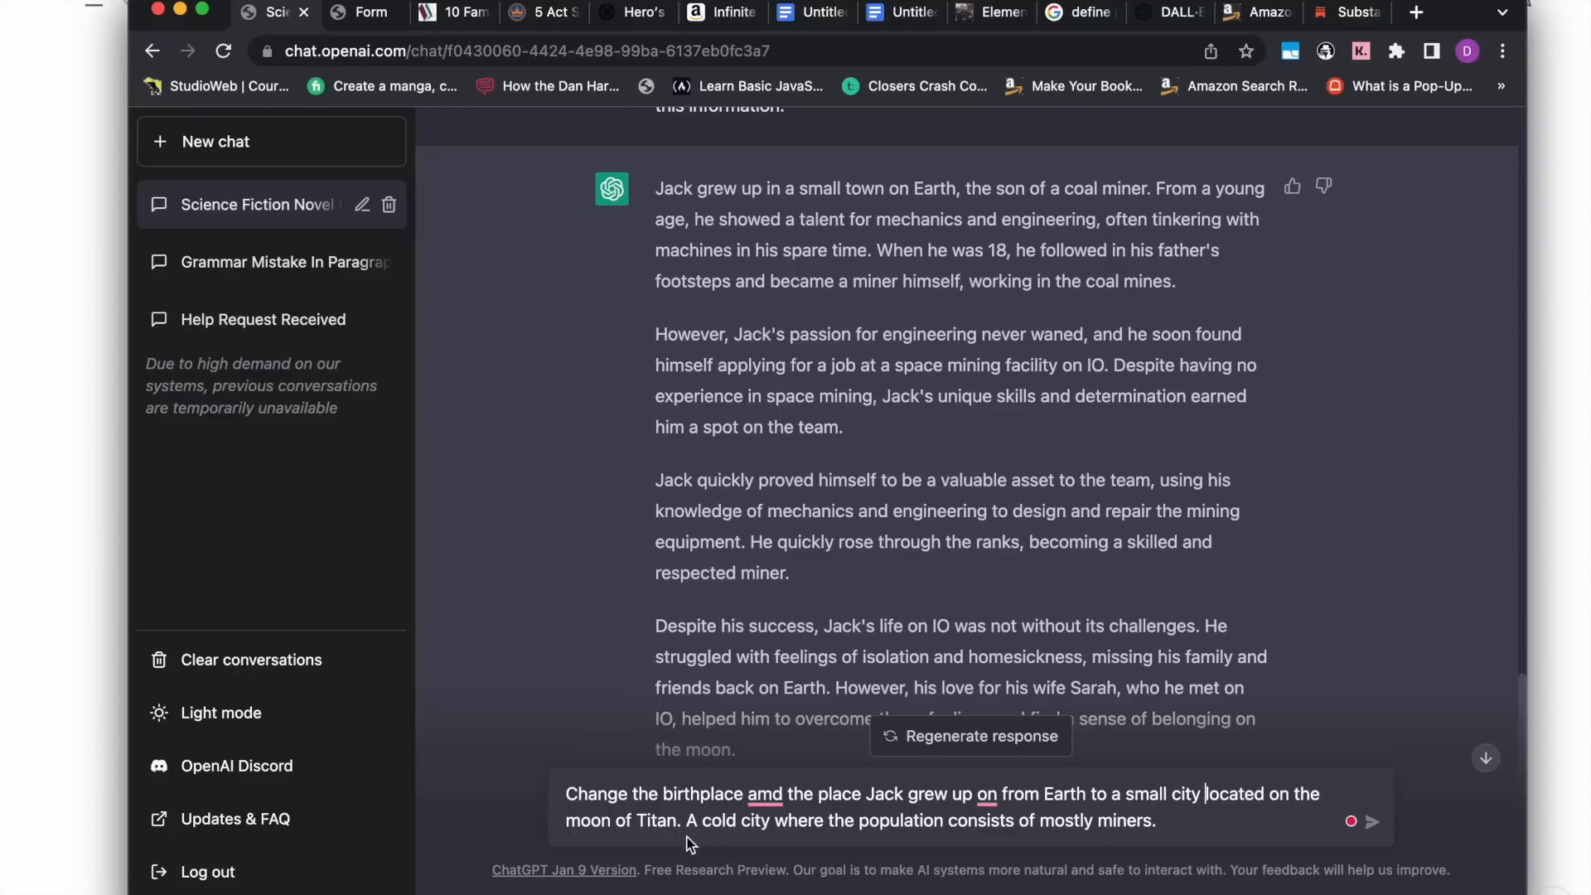
Name the city in the prompt by adding "called Yamaha" after "Titan".
{"action": "left_click", "coordinate": [673, 820]}
{"action": "type", "text": "called"}
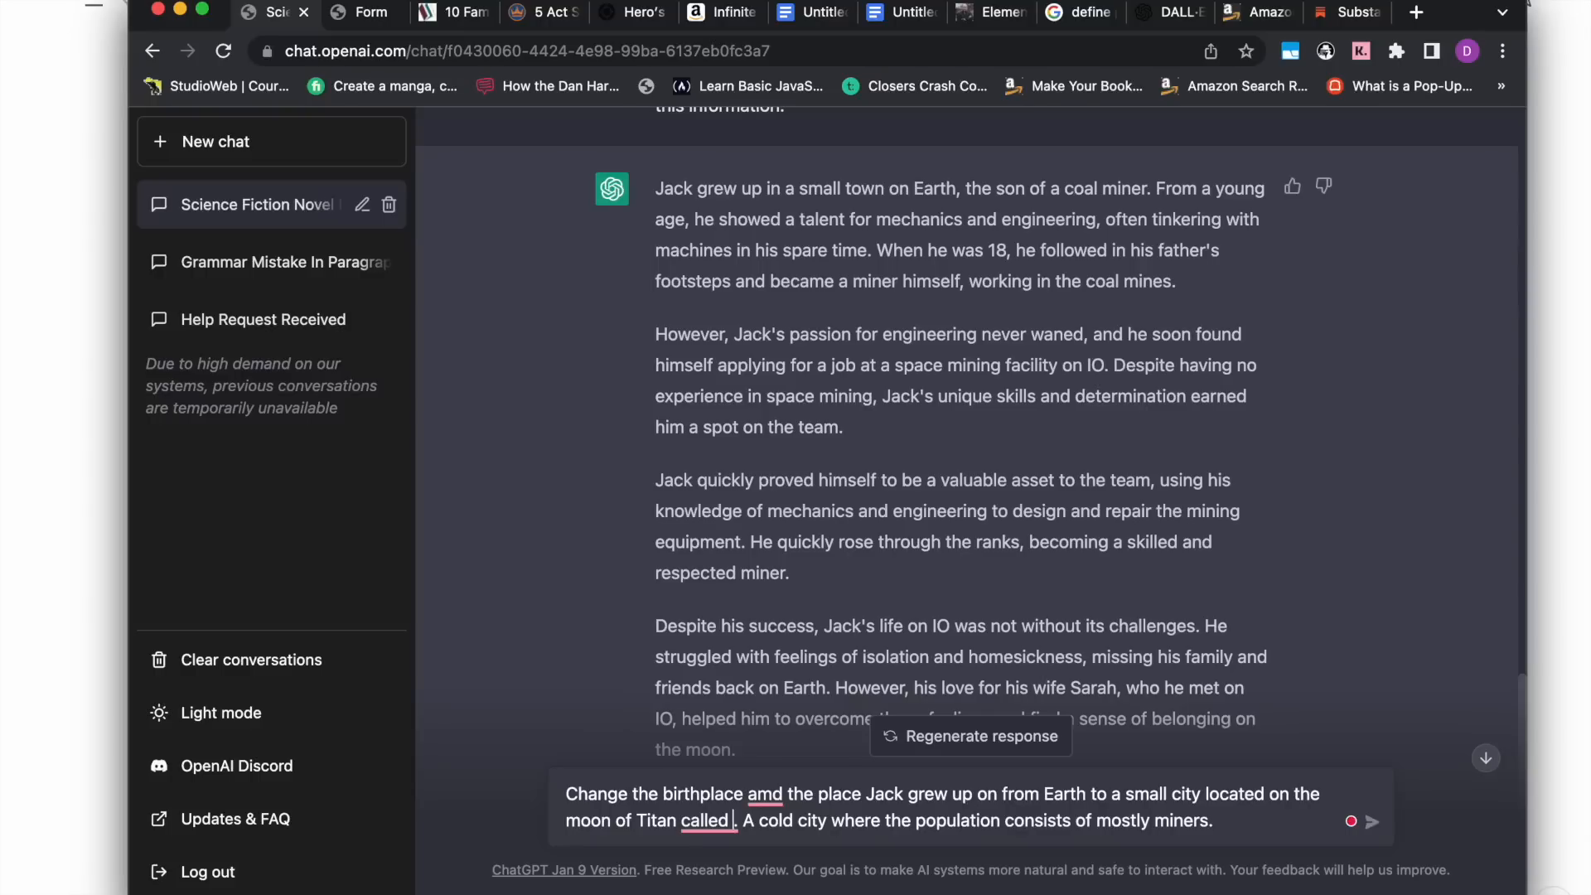
{"action": "type", "text": "Yah"}
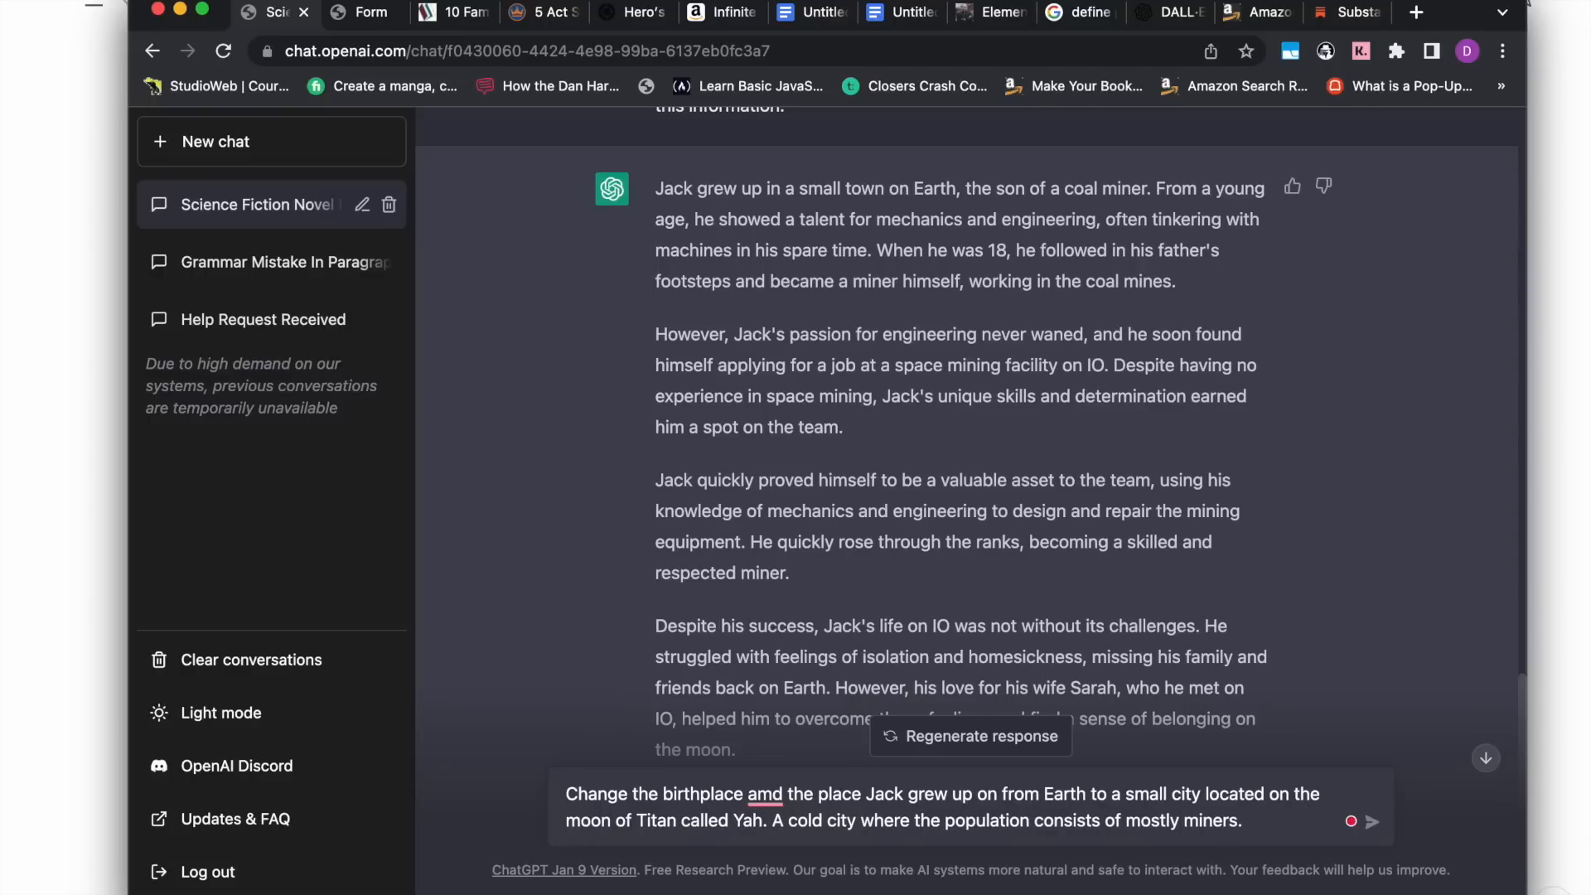
{"action": "type", "text": "m"}
{"action": "key", "text": "BackSpace"}
{"action": "key", "text": "BackSpace"}
{"action": "type", "text": "maha"}
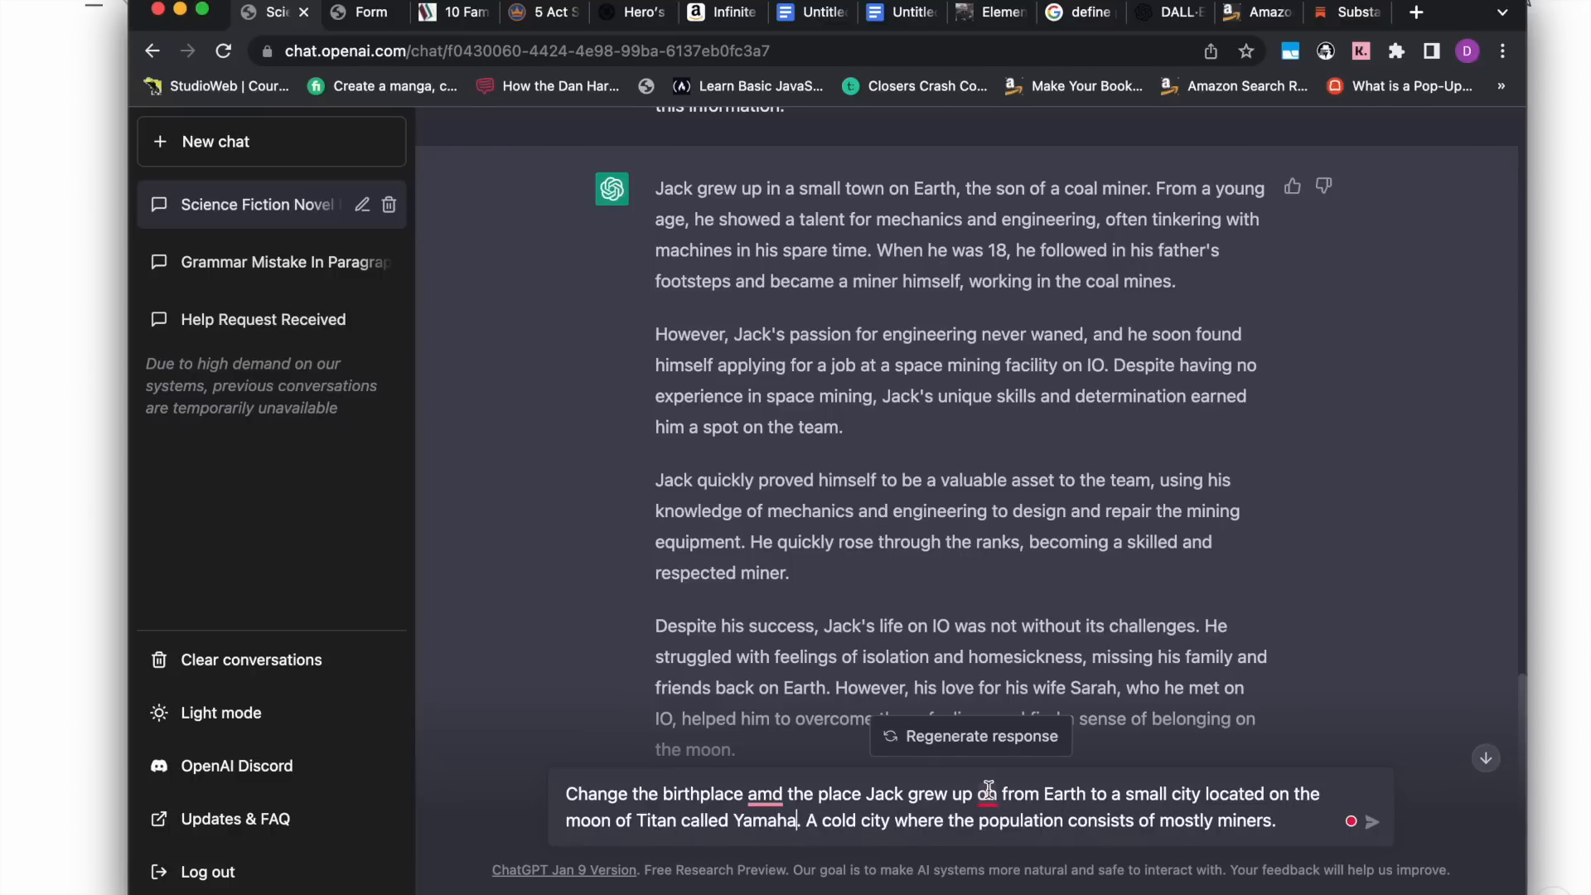
Apply the grammar suggestions that remove "on" after "grew up" and correct "amd" to "and", and send the revision prompt.
{"action": "mouse_move", "coordinate": [987, 797]}
{"action": "left_click", "coordinate": [1014, 686]}
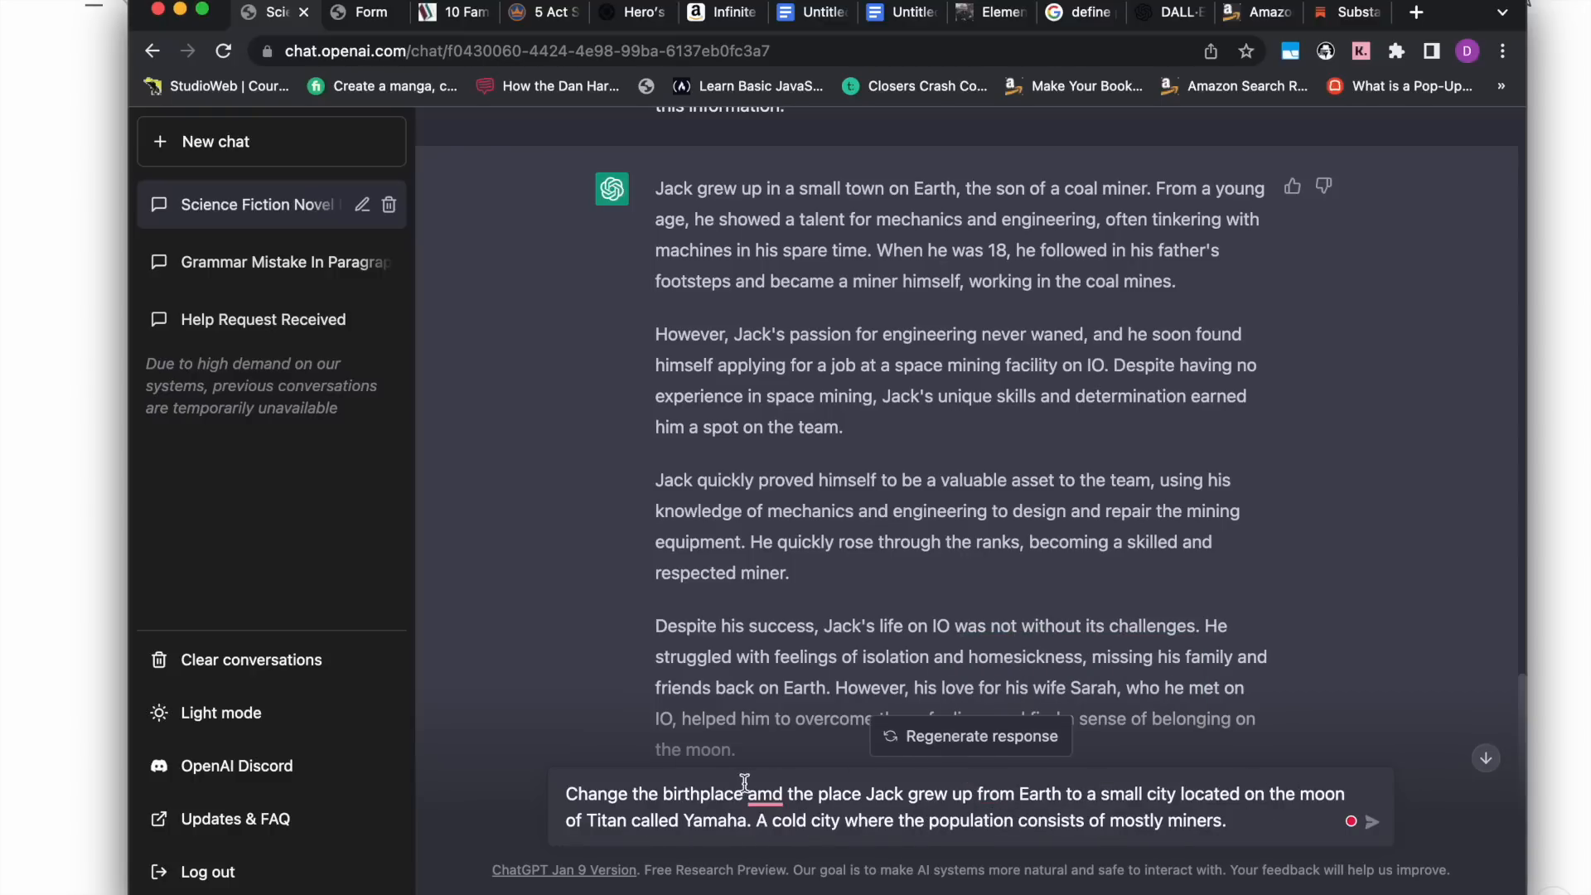
{"action": "mouse_move", "coordinate": [770, 793]}
{"action": "left_click", "coordinate": [765, 638]}
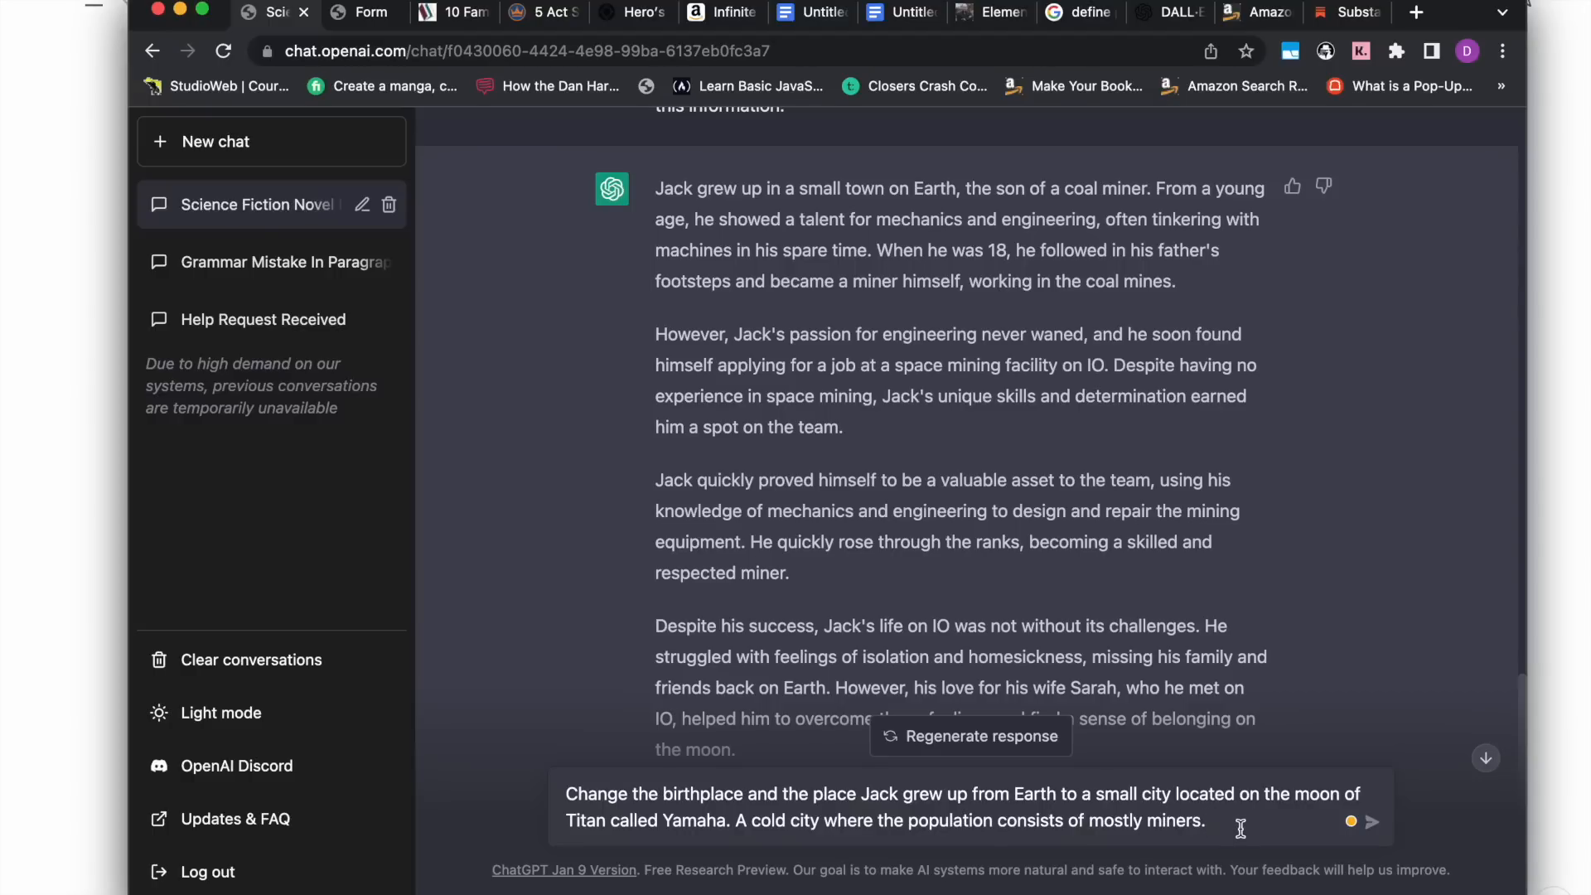
{"action": "key", "text": "Return"}
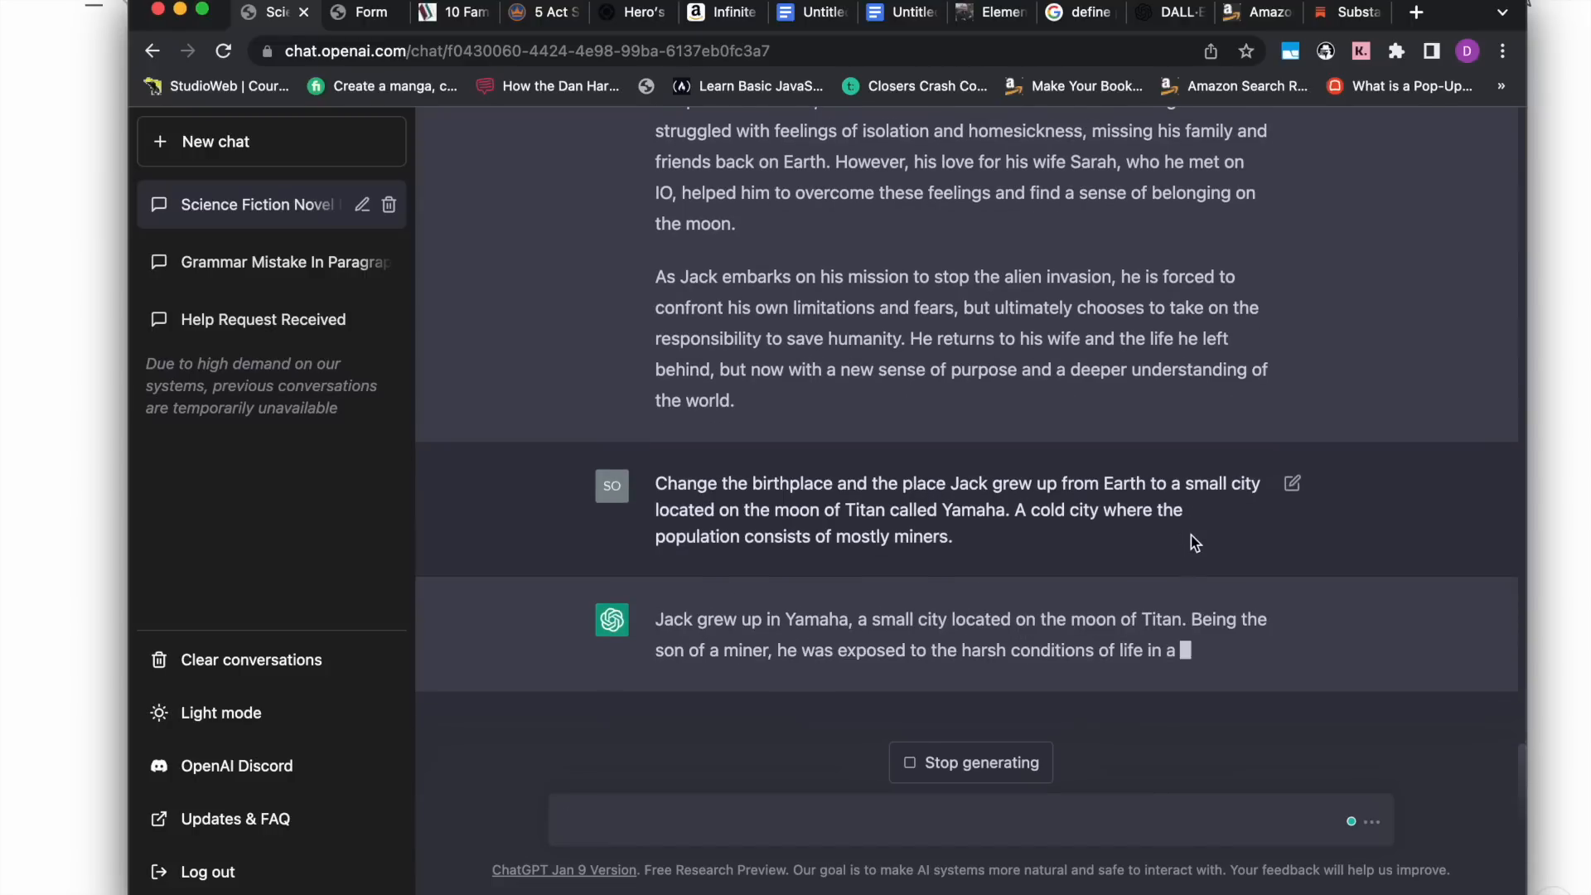
Compare Jack's original back story with the revised version being generated for the Yamaha birthplace.
{"action": "scroll", "coordinate": [1190, 536], "scroll_direction": "up", "scroll_amount": 5}
{"action": "scroll", "coordinate": [1191, 535], "scroll_direction": "up", "scroll_amount": 2}
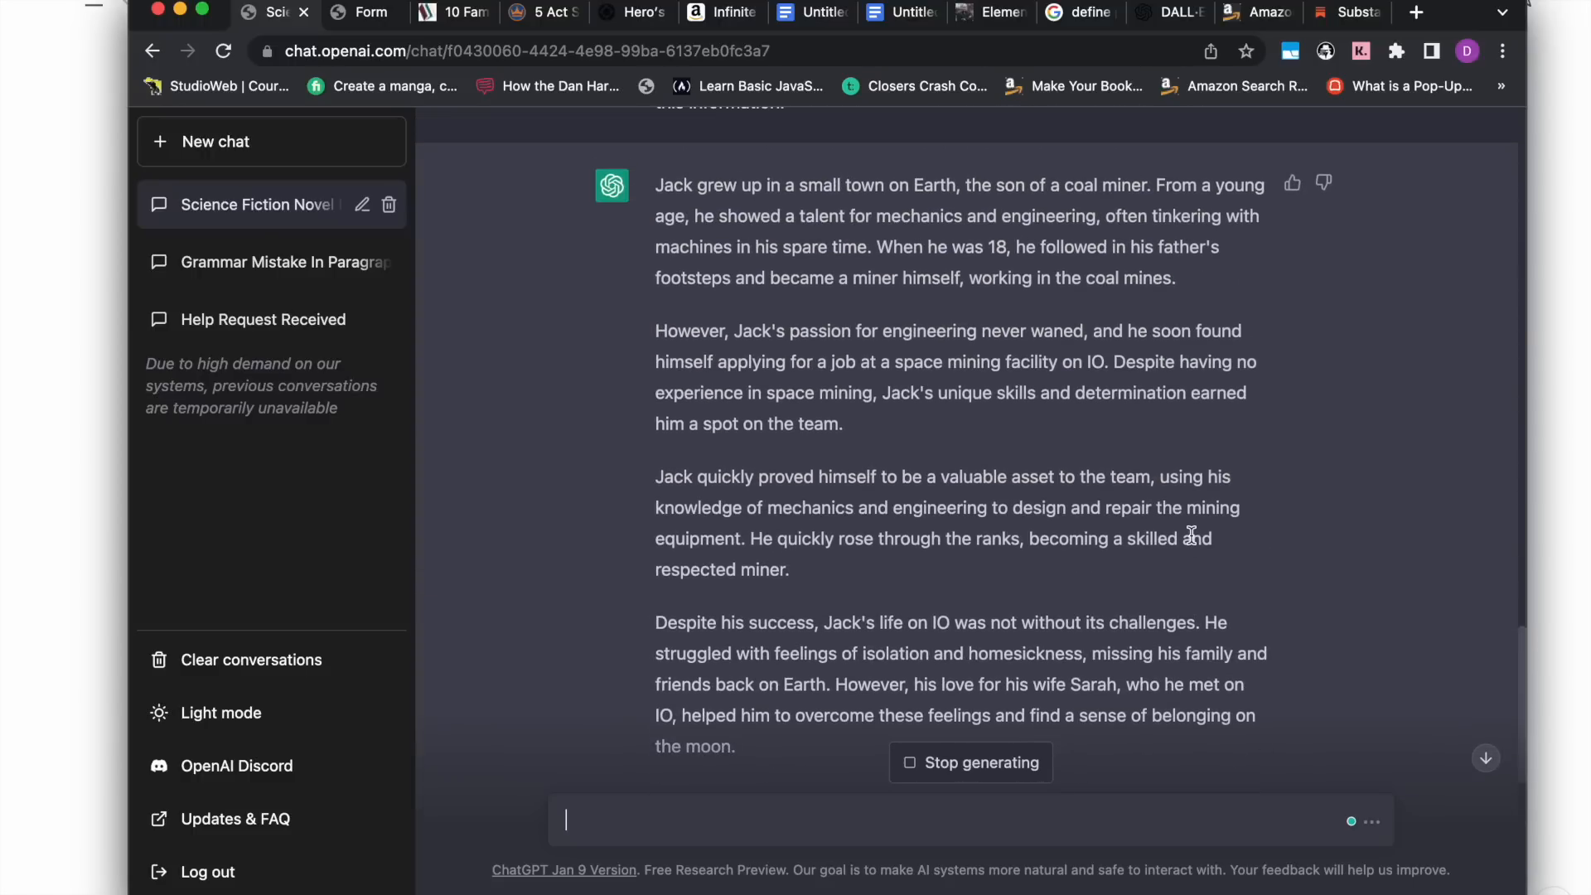
{"action": "scroll", "coordinate": [1191, 535], "scroll_direction": "down", "scroll_amount": 10}
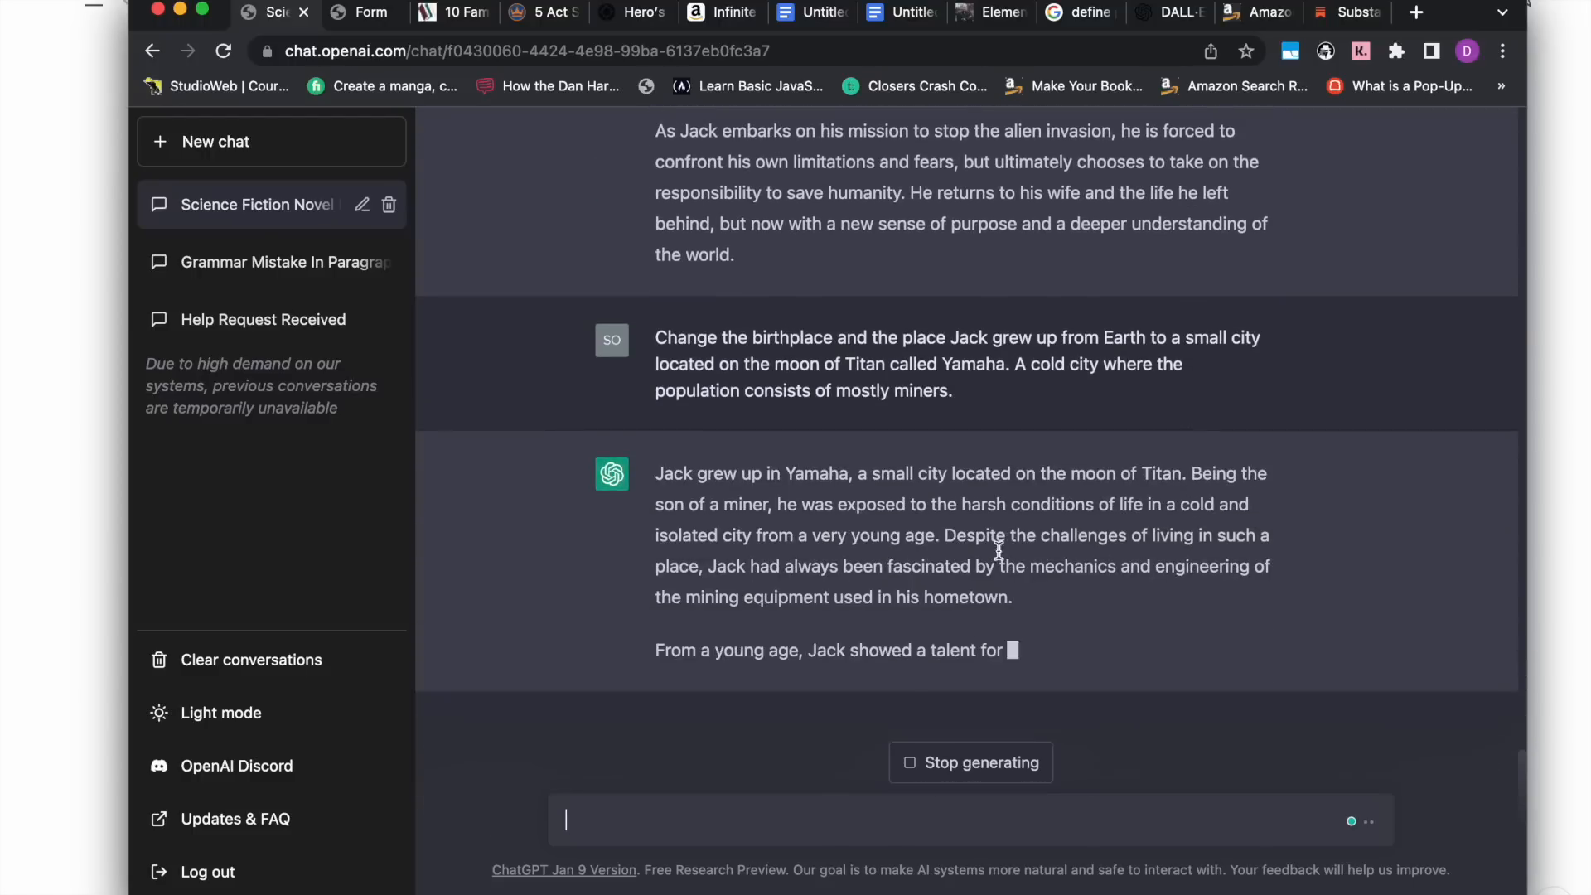
{"action": "scroll", "coordinate": [897, 600], "scroll_direction": "up", "scroll_amount": 10}
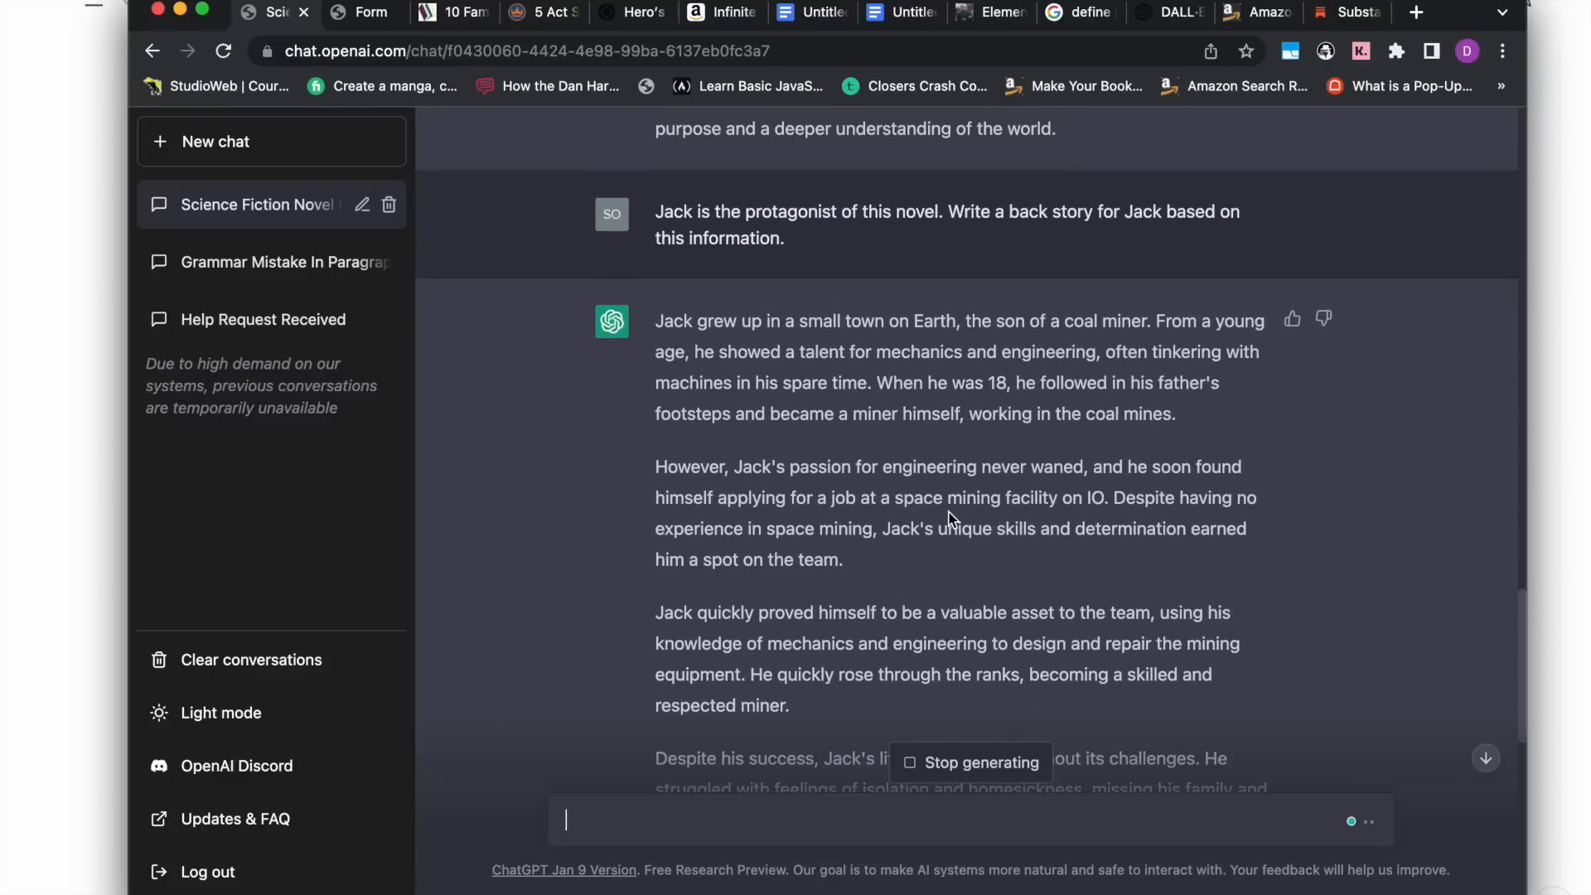
{"action": "scroll", "coordinate": [948, 512], "scroll_direction": "down", "scroll_amount": 1}
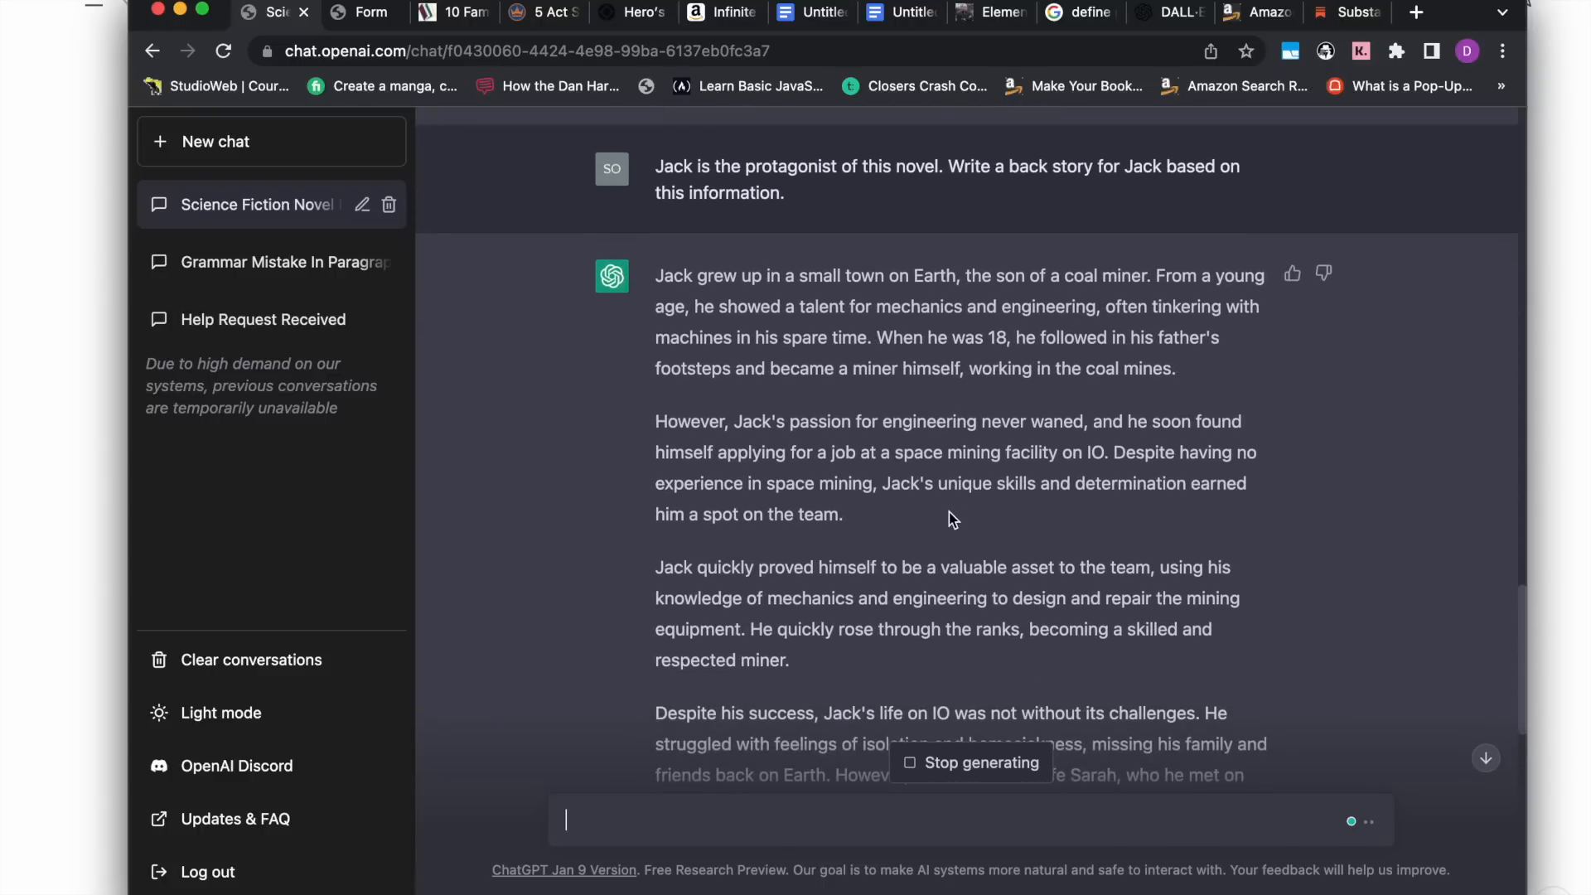
{"action": "scroll", "coordinate": [948, 512], "scroll_direction": "down", "scroll_amount": 10}
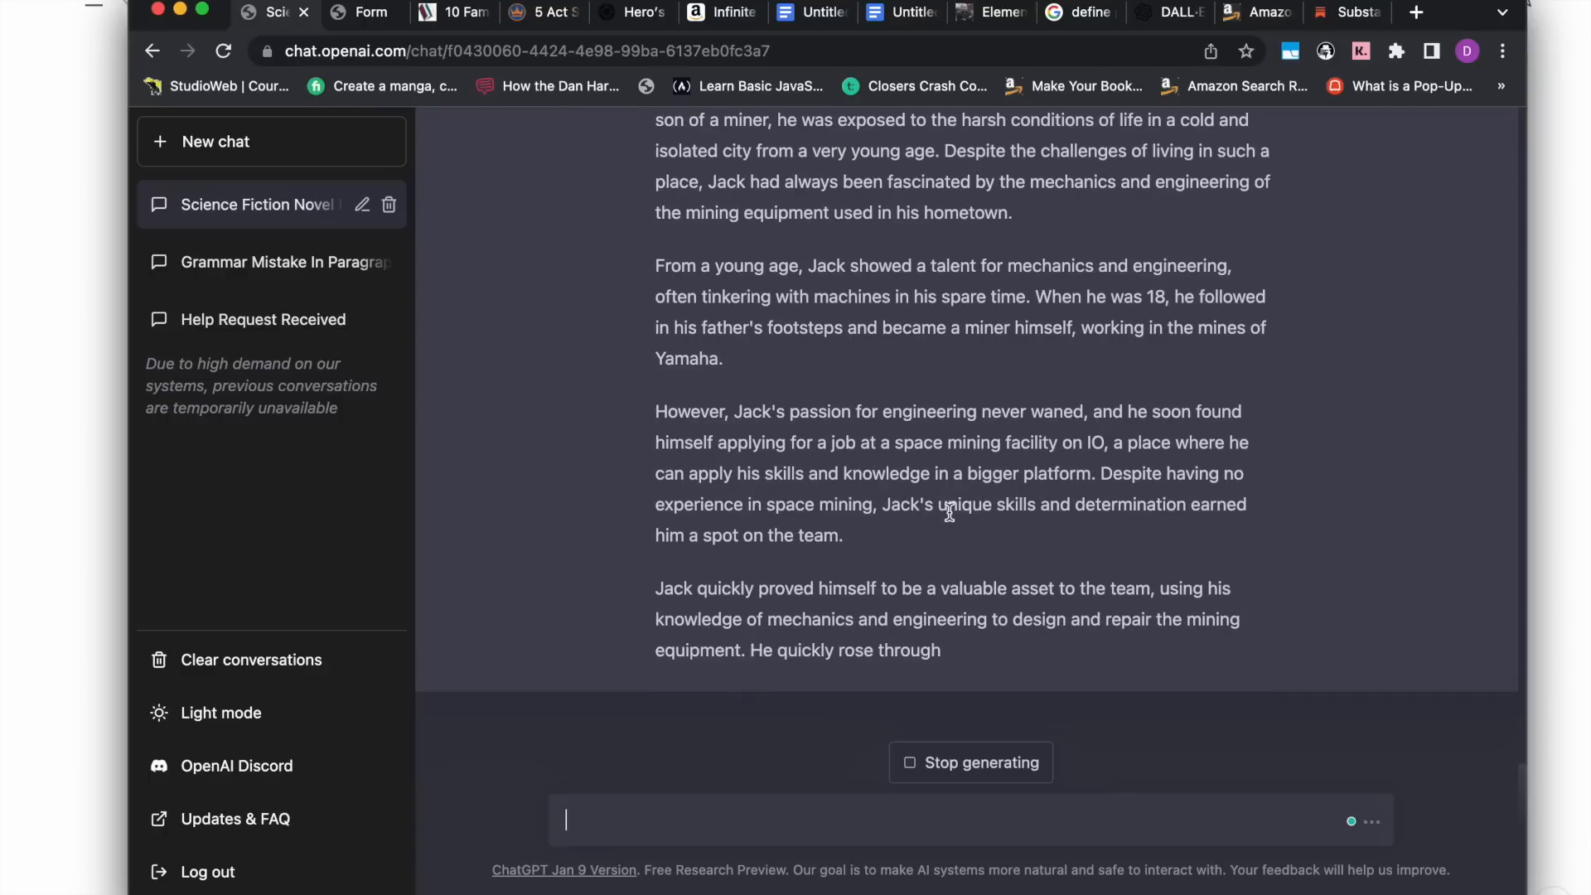
{"action": "scroll", "coordinate": [950, 511], "scroll_direction": "up", "scroll_amount": 3}
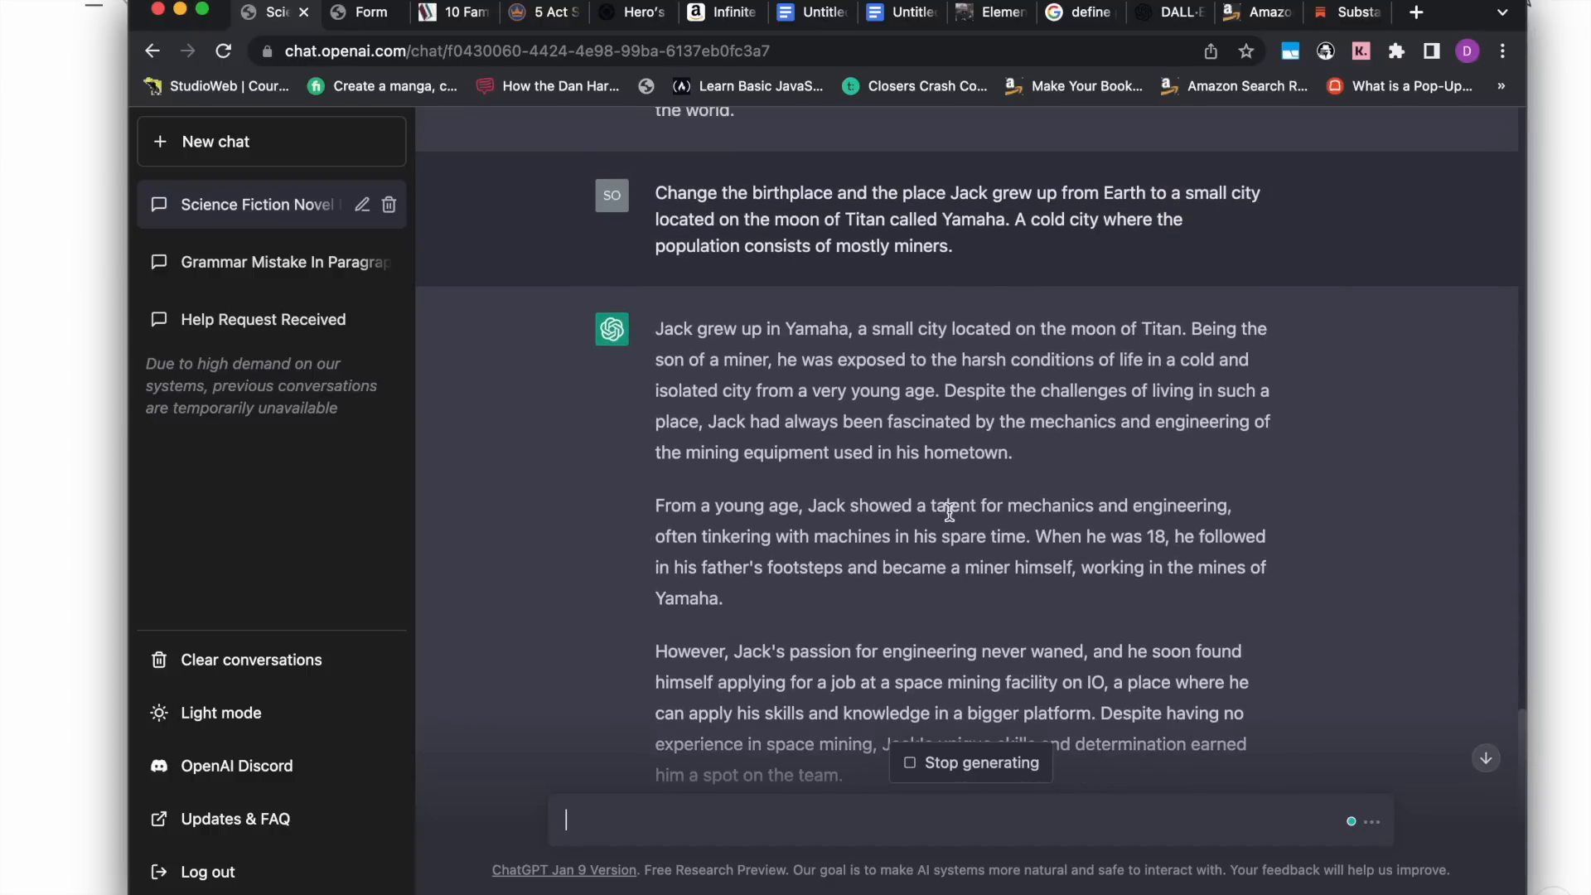
Switch to the Notion Character Development page and review the prompts and example output under "Need more characters?".
{"action": "scroll", "coordinate": [950, 510], "scroll_direction": "down", "scroll_amount": 5}
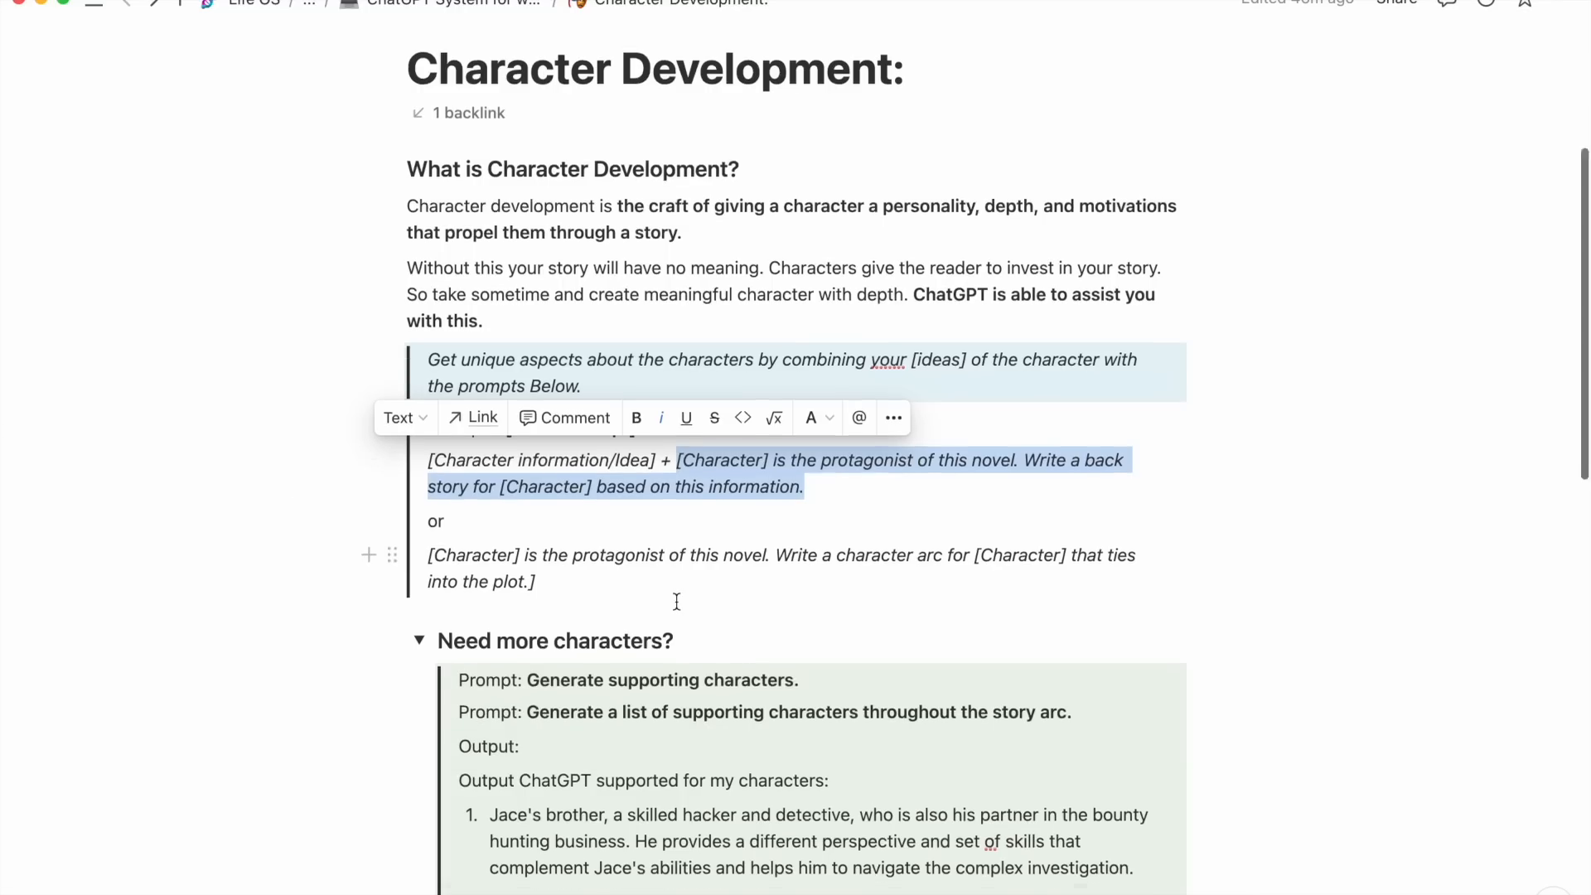
{"action": "scroll", "coordinate": [677, 601], "scroll_direction": "down", "scroll_amount": 10}
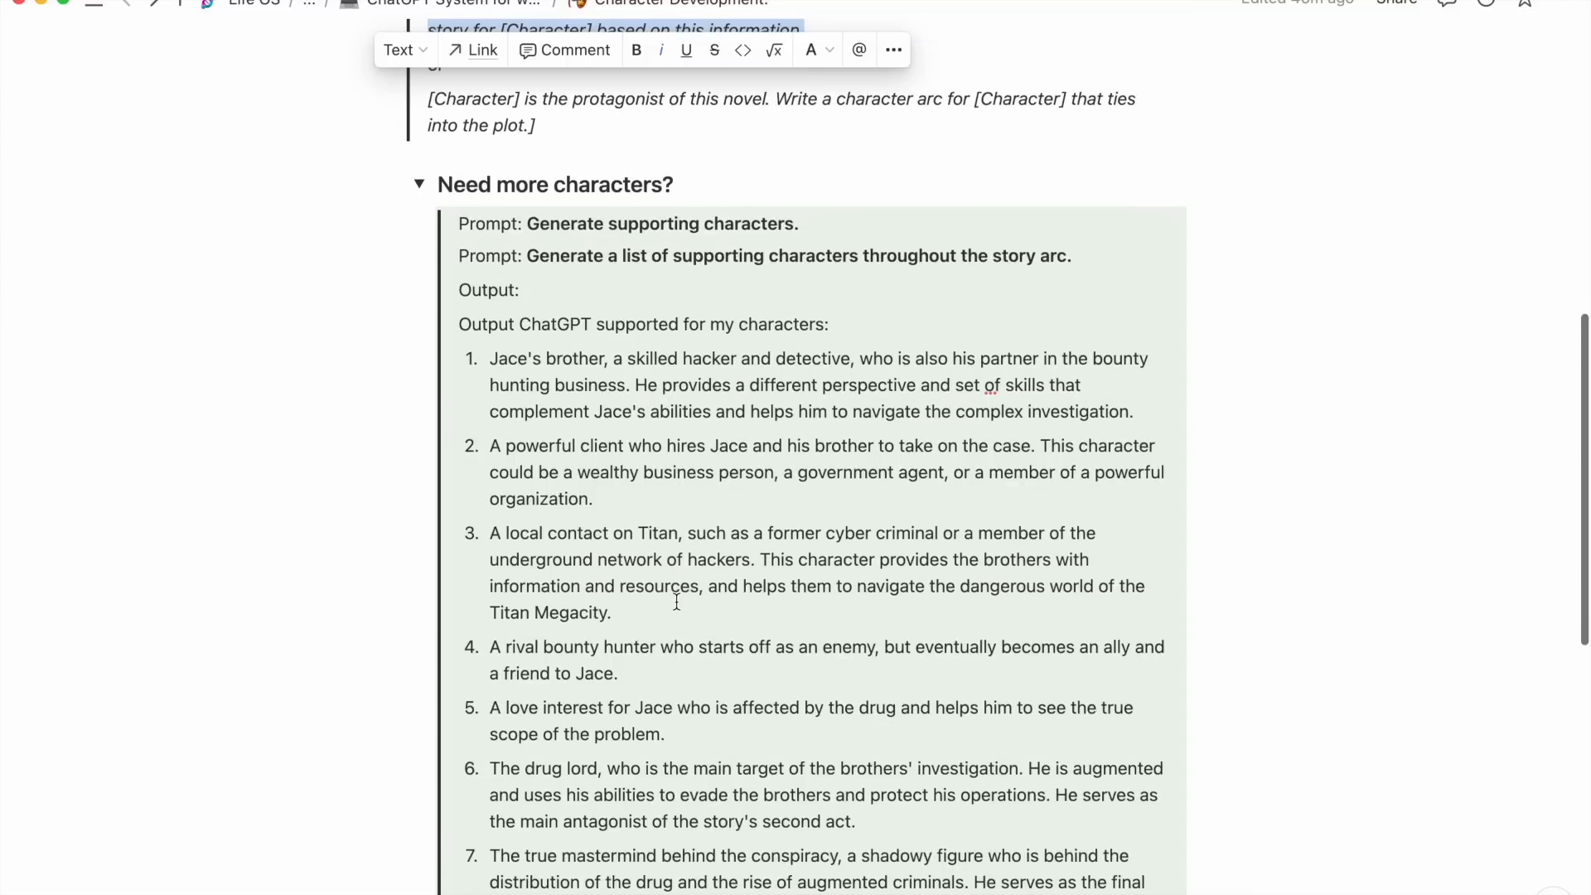
{"action": "scroll", "coordinate": [677, 601], "scroll_direction": "down", "scroll_amount": 2}
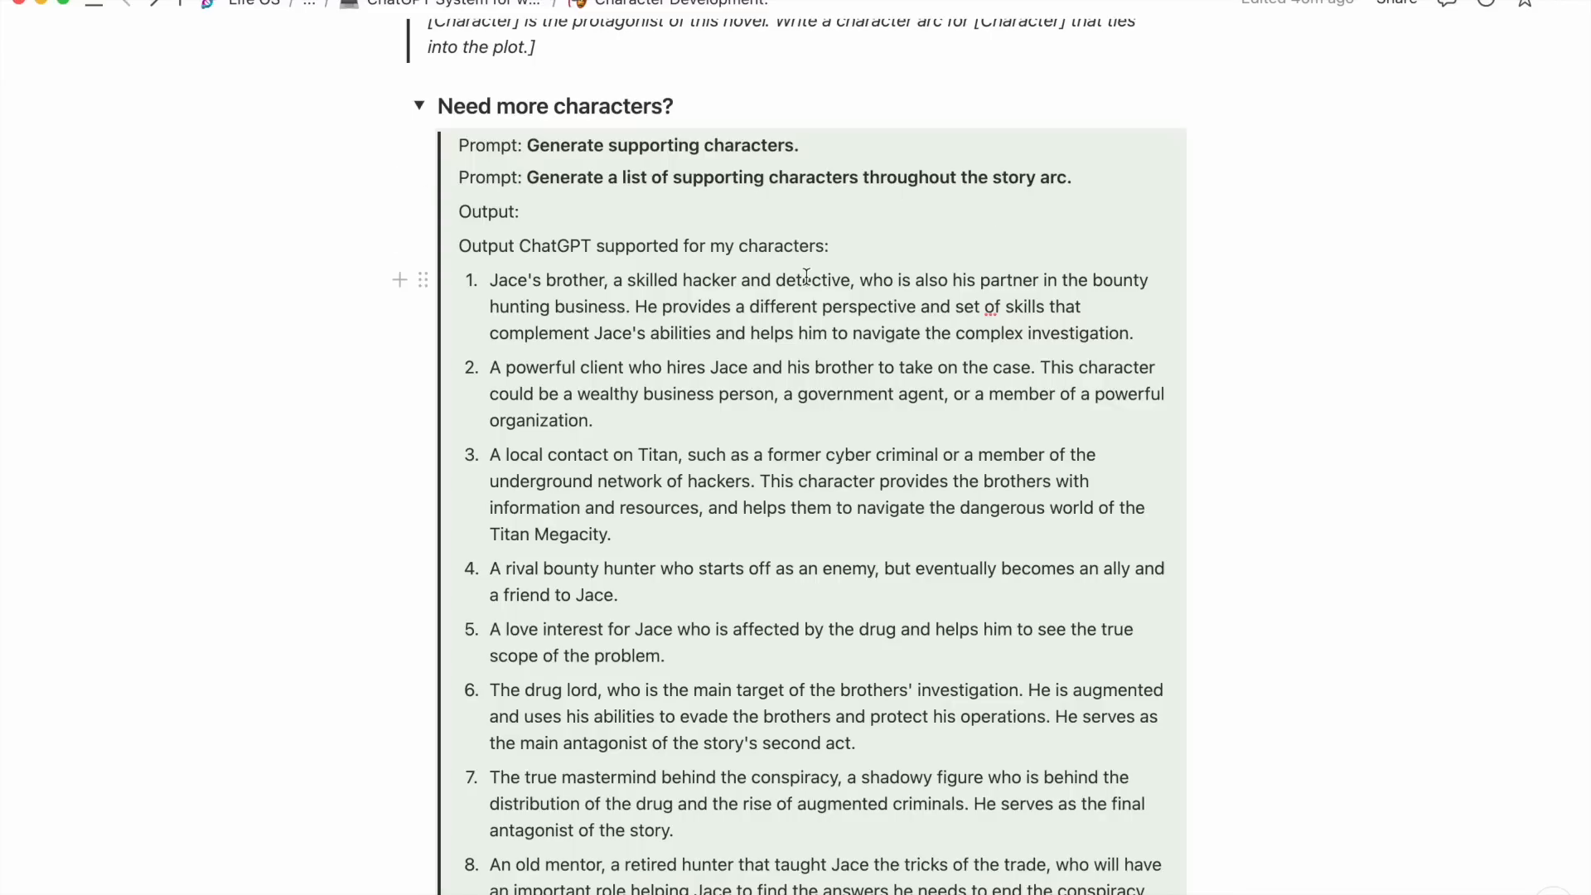
{"action": "scroll", "coordinate": [687, 293], "scroll_direction": "down", "scroll_amount": 3}
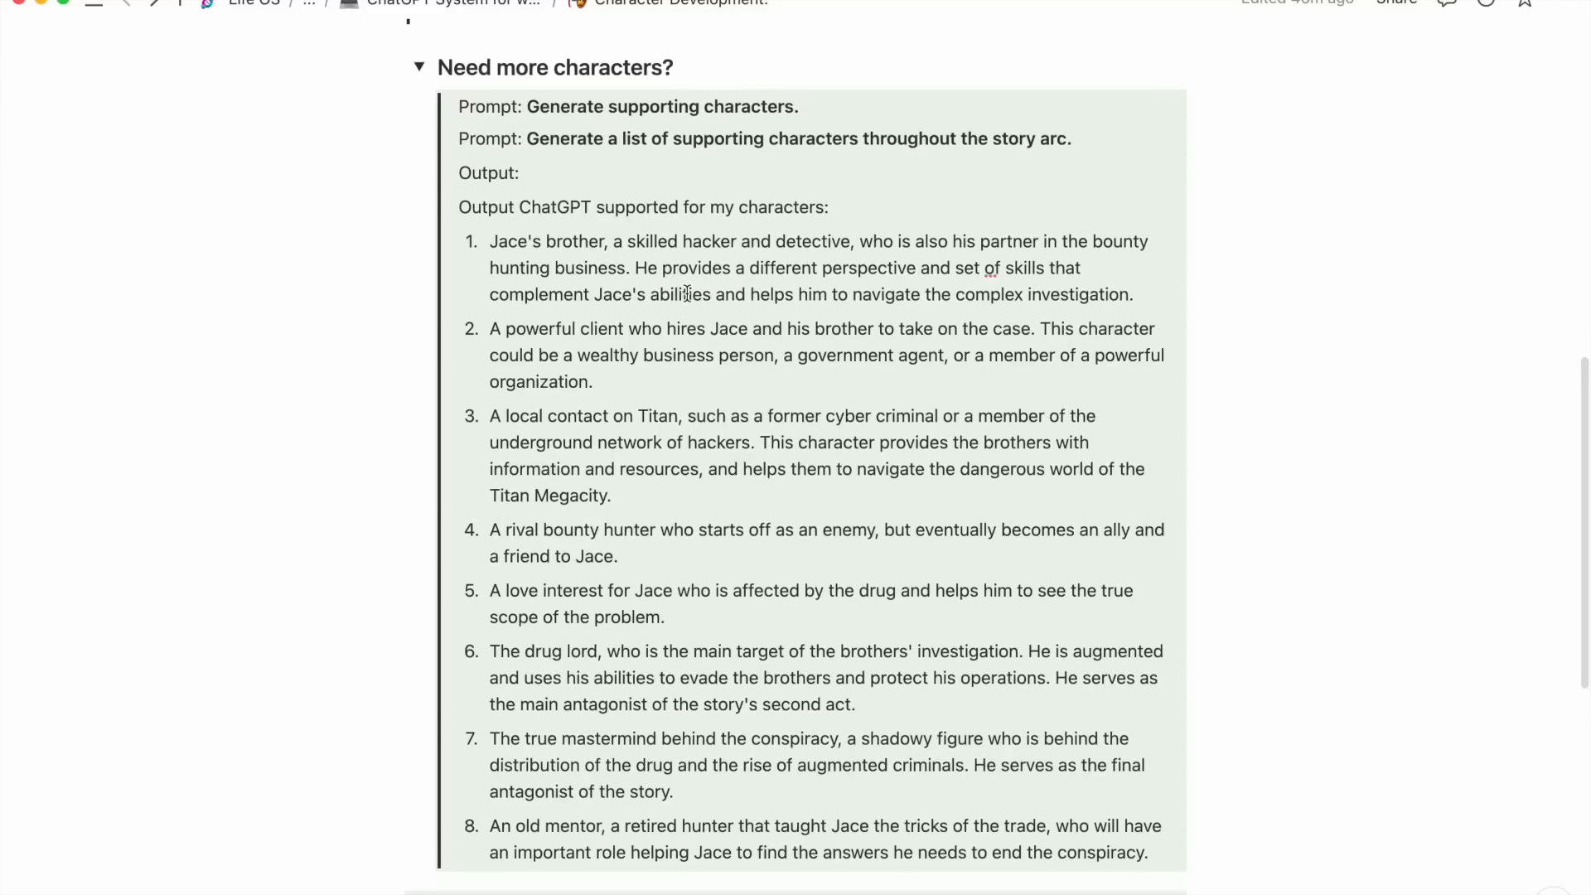
{"action": "scroll", "coordinate": [687, 292], "scroll_direction": "up", "scroll_amount": 5}
{"action": "scroll", "coordinate": [687, 293], "scroll_direction": "down", "scroll_amount": 2}
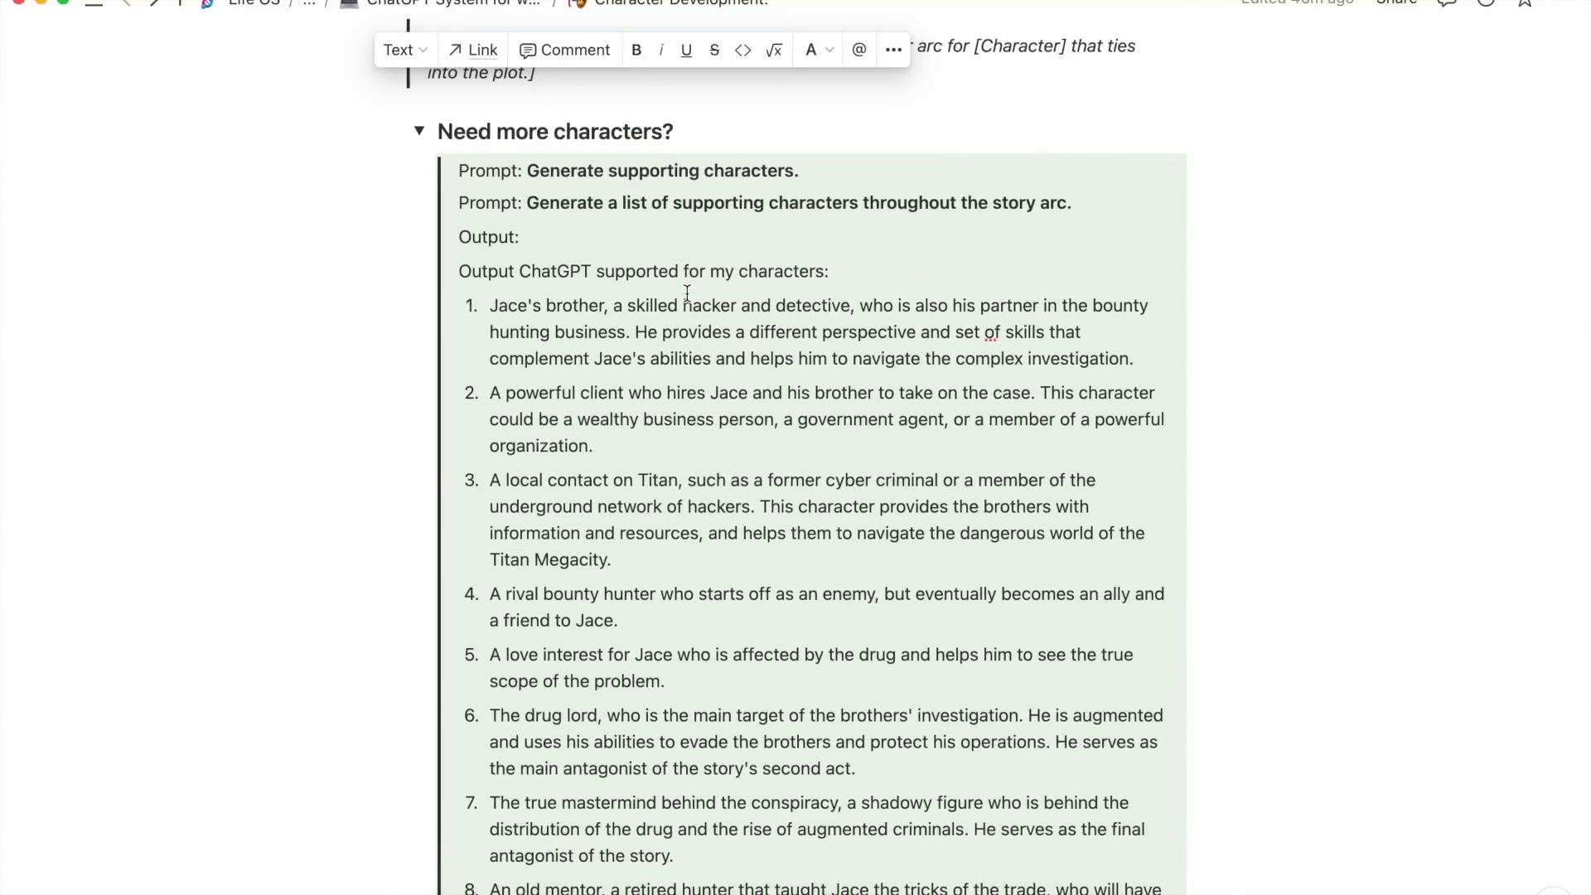
{"action": "scroll", "coordinate": [687, 292], "scroll_direction": "down", "scroll_amount": 2}
{"action": "scroll", "coordinate": [687, 292], "scroll_direction": "down", "scroll_amount": 1}
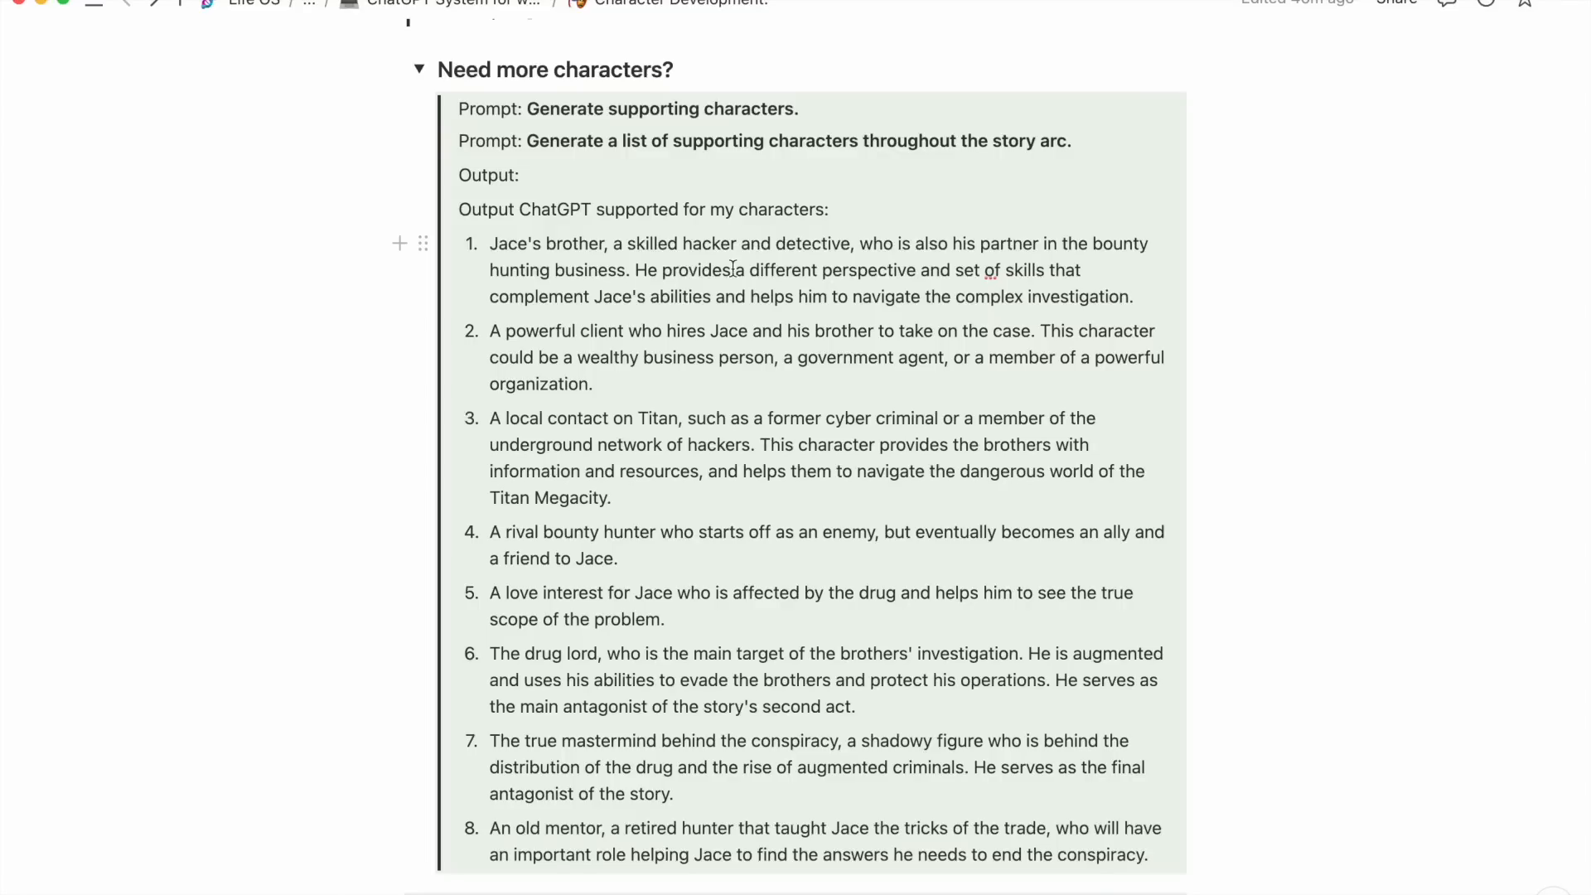
{"action": "scroll", "coordinate": [707, 287], "scroll_direction": "down", "scroll_amount": 3}
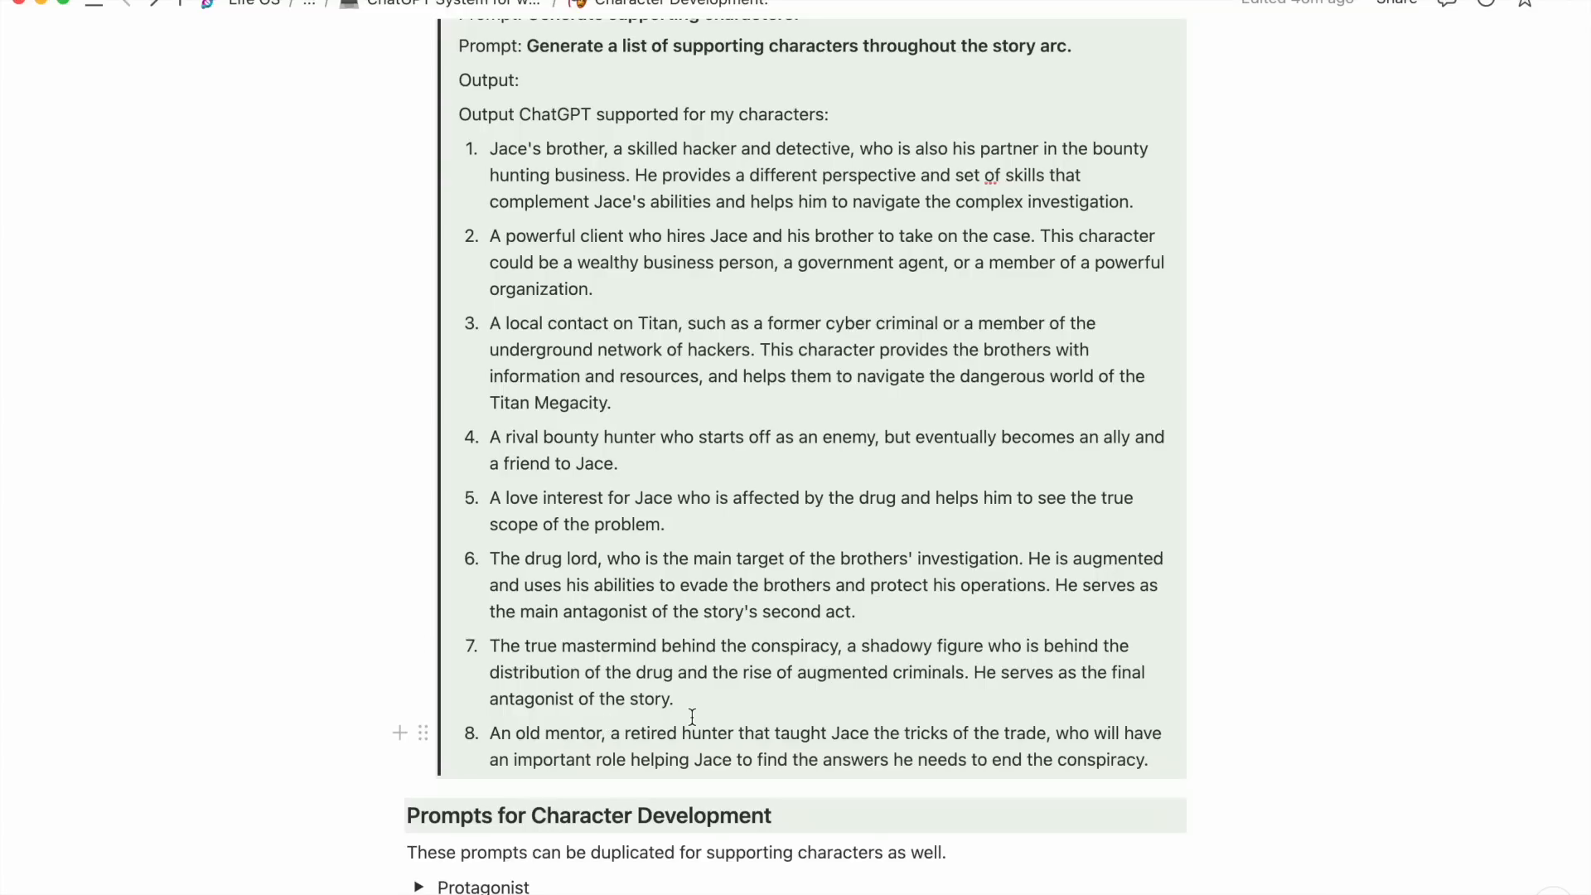
Look over the "Prompts for Character Development" section and its name-generation prompts alongside the supporting characters list.
{"action": "scroll", "coordinate": [692, 716], "scroll_direction": "down", "scroll_amount": 1}
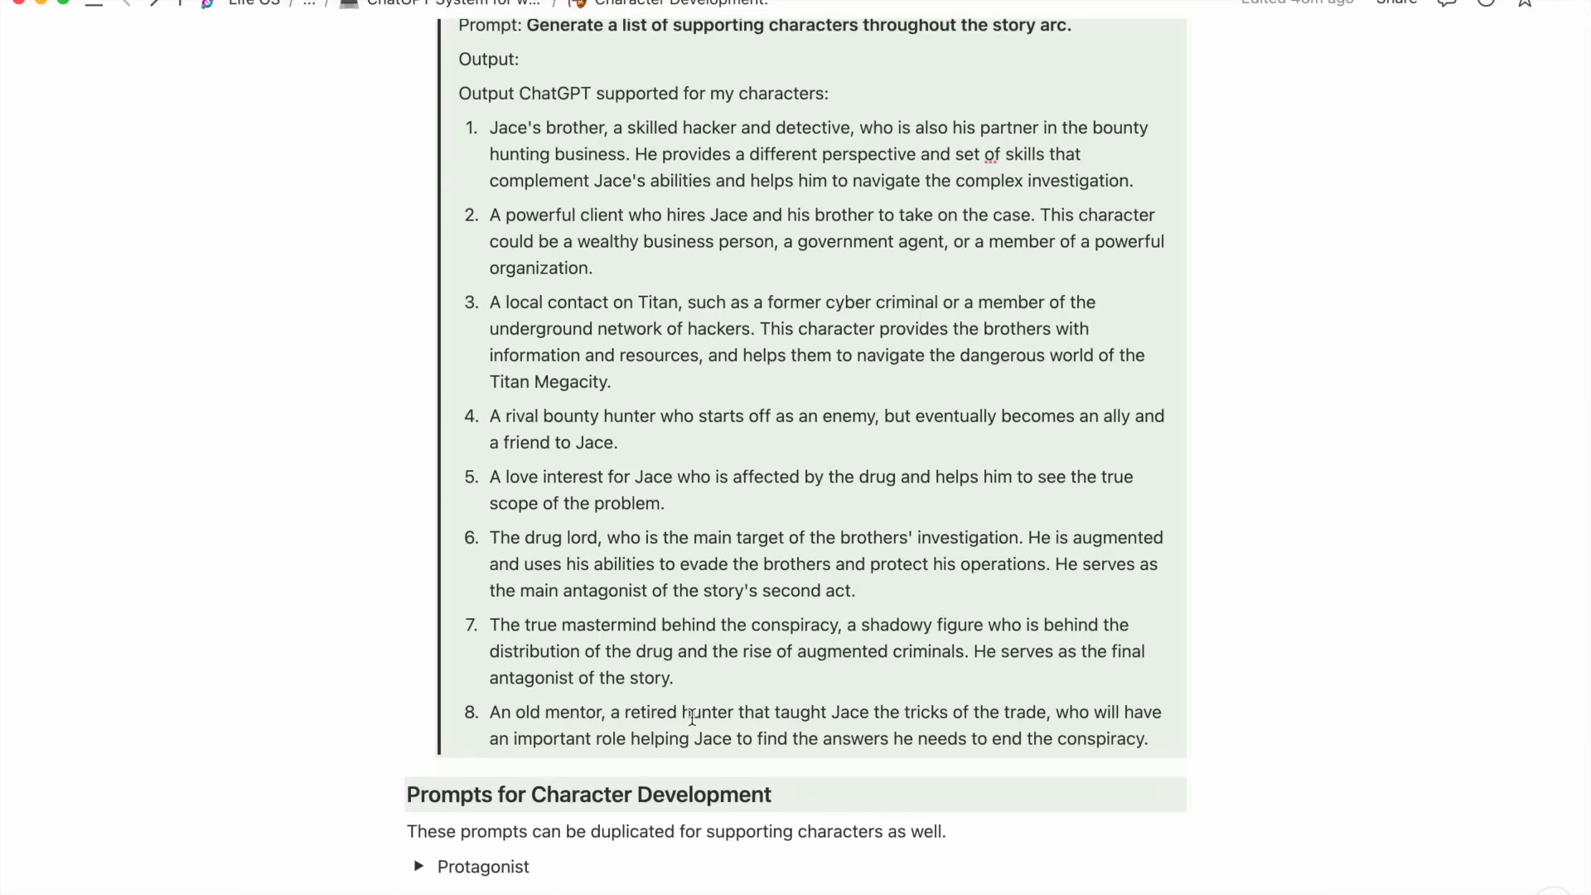
{"action": "scroll", "coordinate": [692, 717], "scroll_direction": "down", "scroll_amount": 5}
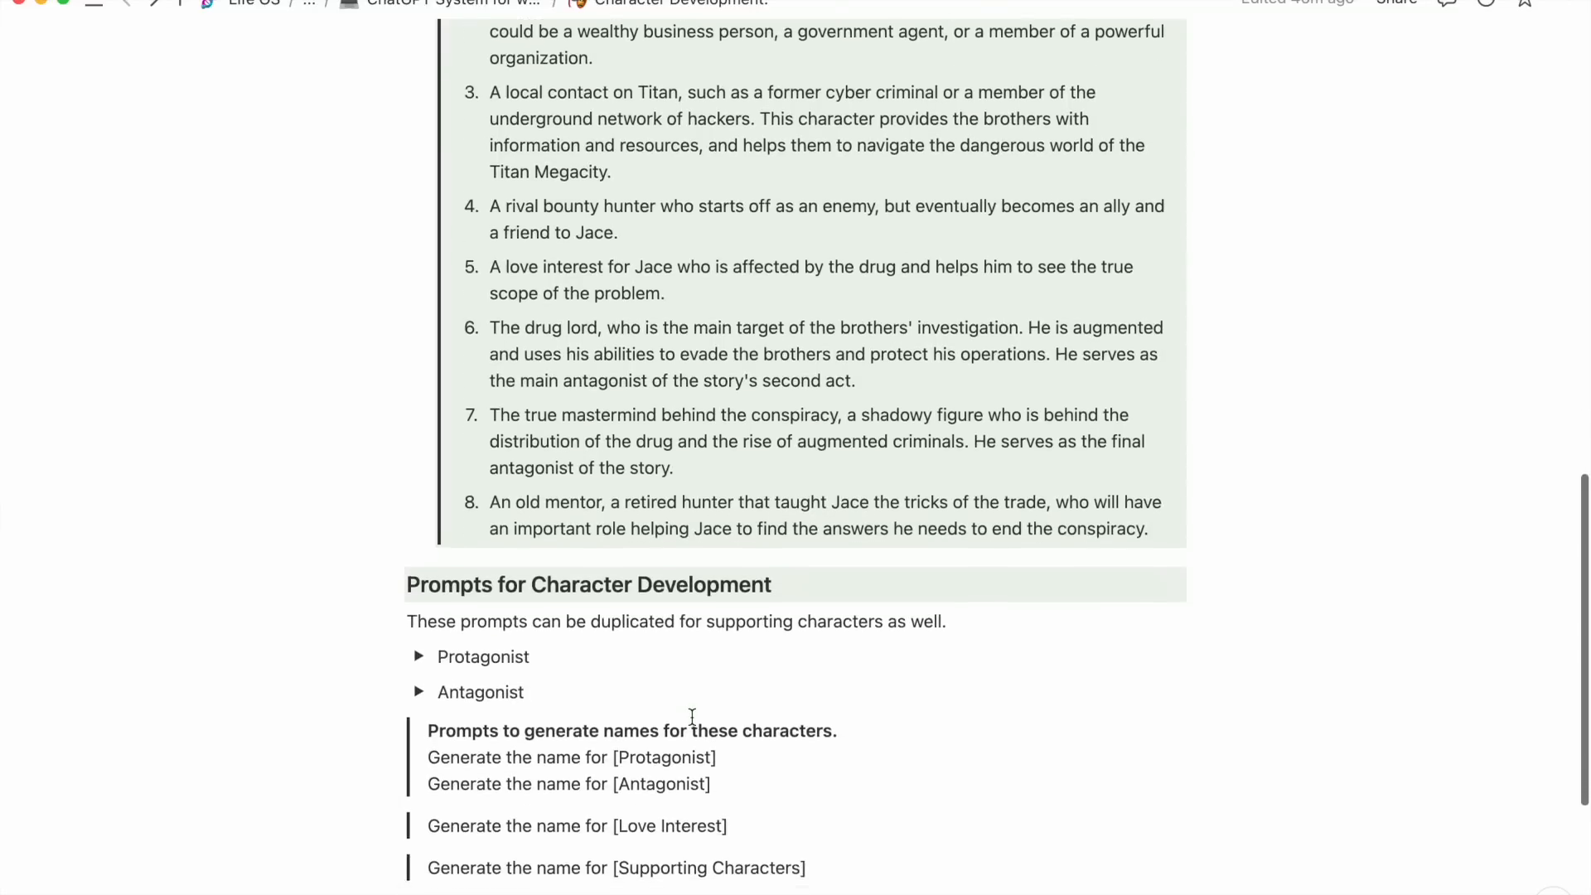
{"action": "scroll", "coordinate": [692, 717], "scroll_direction": "down", "scroll_amount": 1}
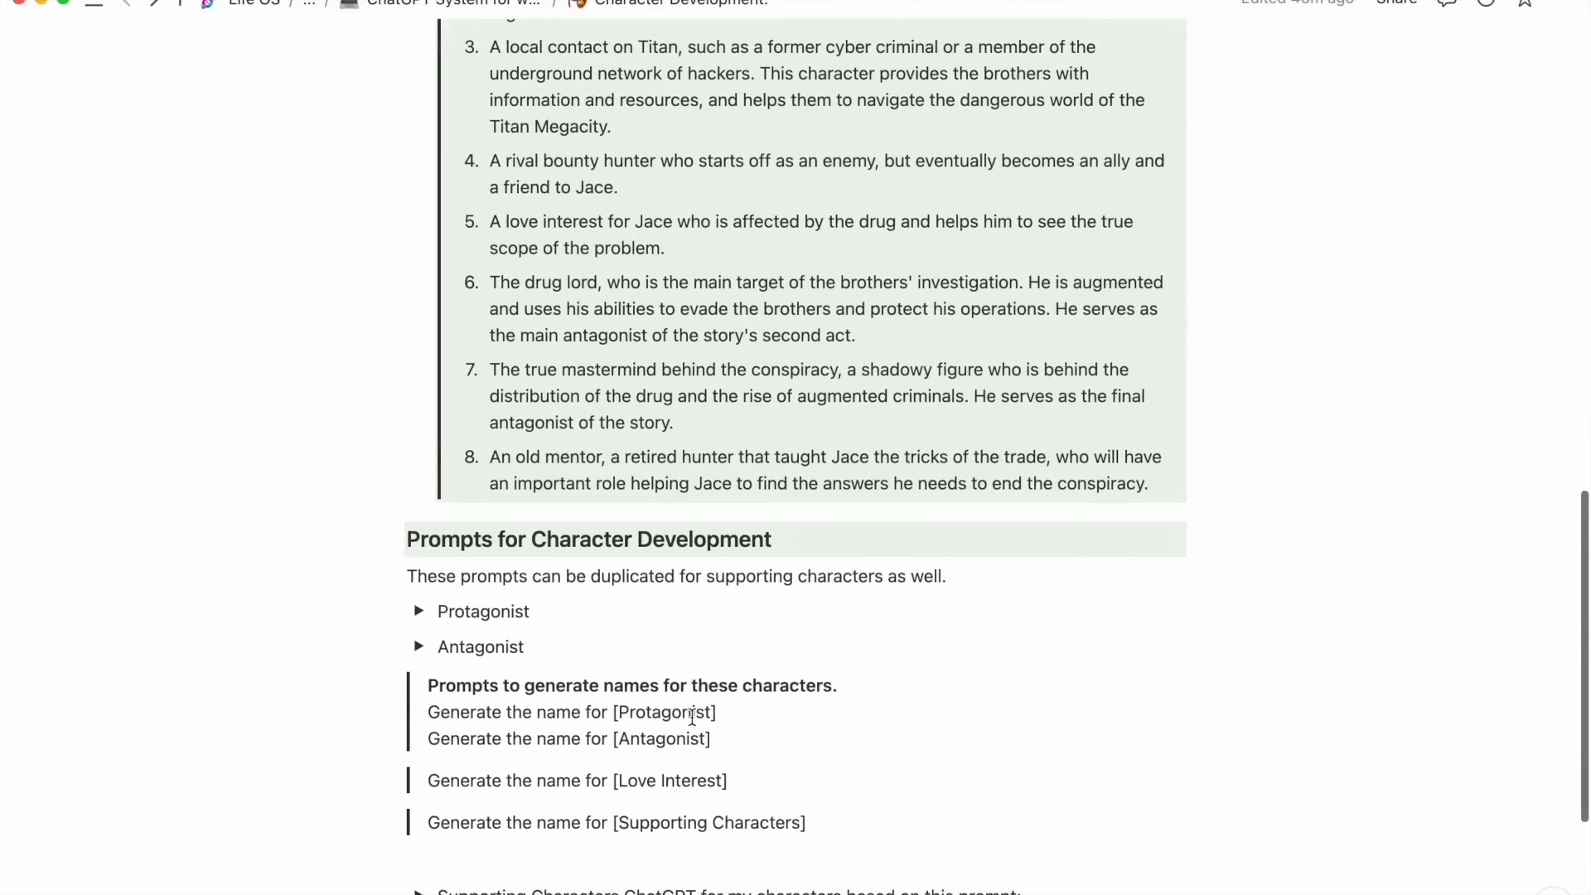
{"action": "scroll", "coordinate": [691, 717], "scroll_direction": "down", "scroll_amount": 3}
{"action": "scroll", "coordinate": [692, 716], "scroll_direction": "down", "scroll_amount": 1}
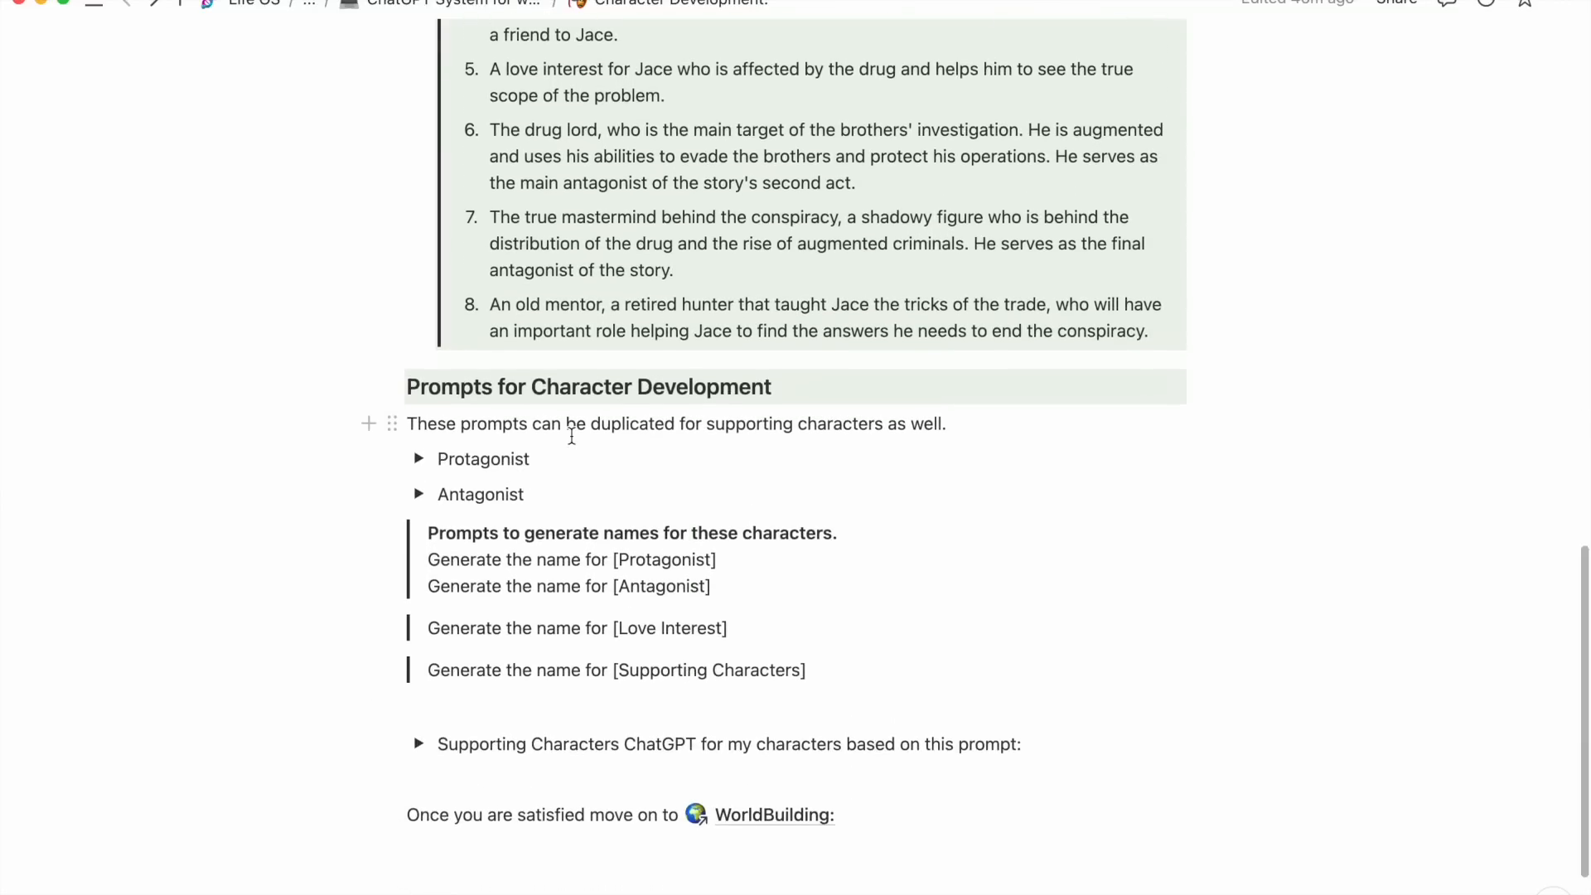
{"action": "scroll", "coordinate": [443, 528], "scroll_direction": "down", "scroll_amount": 3}
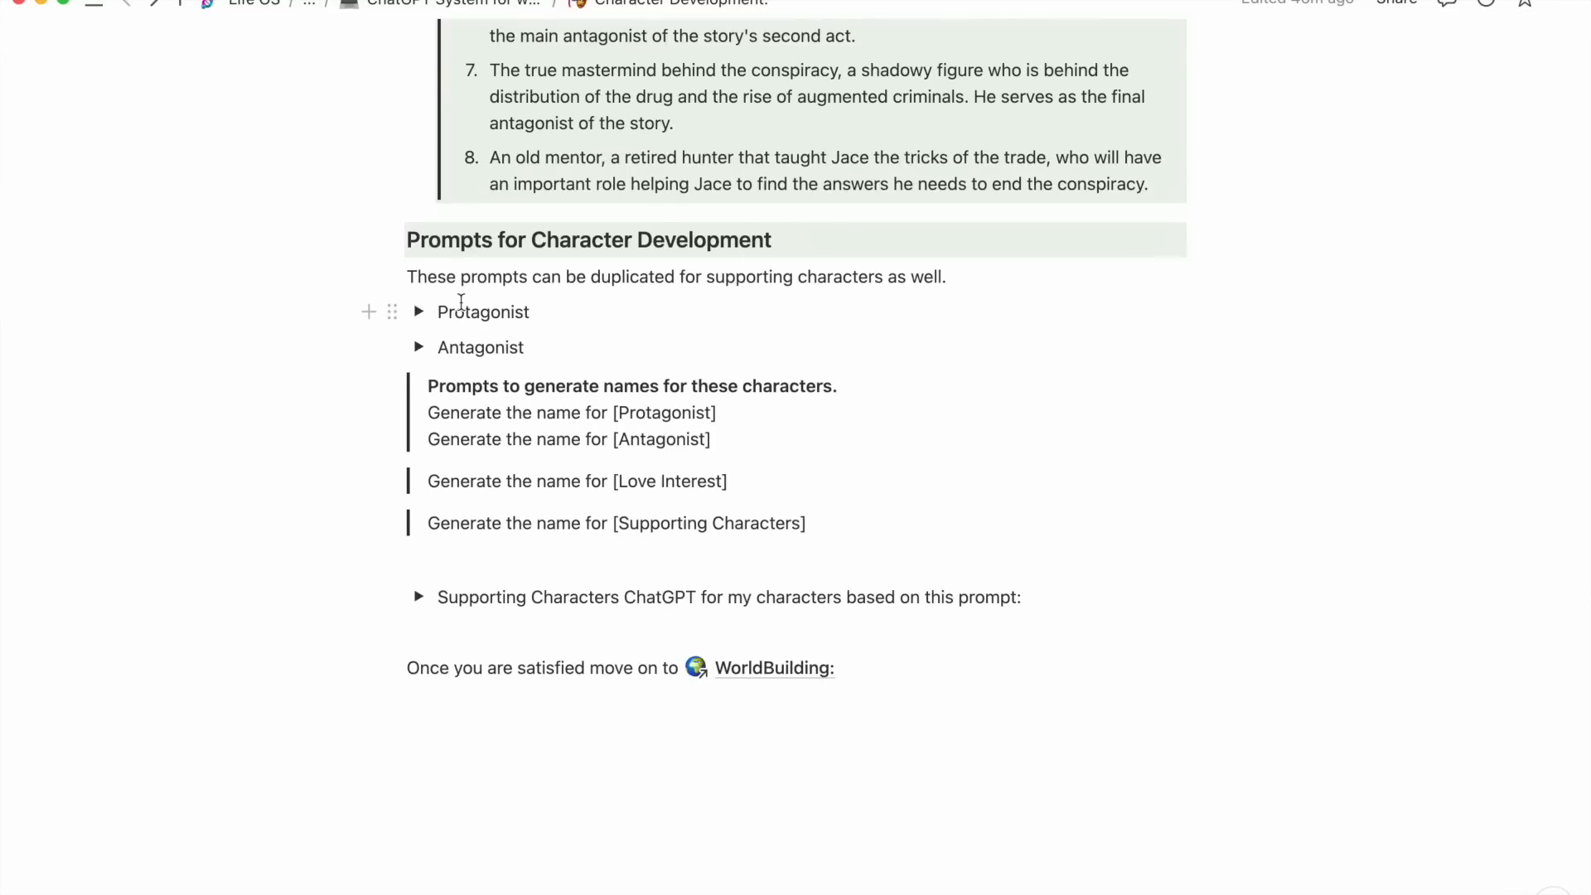
{"action": "scroll", "coordinate": [607, 267], "scroll_direction": "up", "scroll_amount": 3}
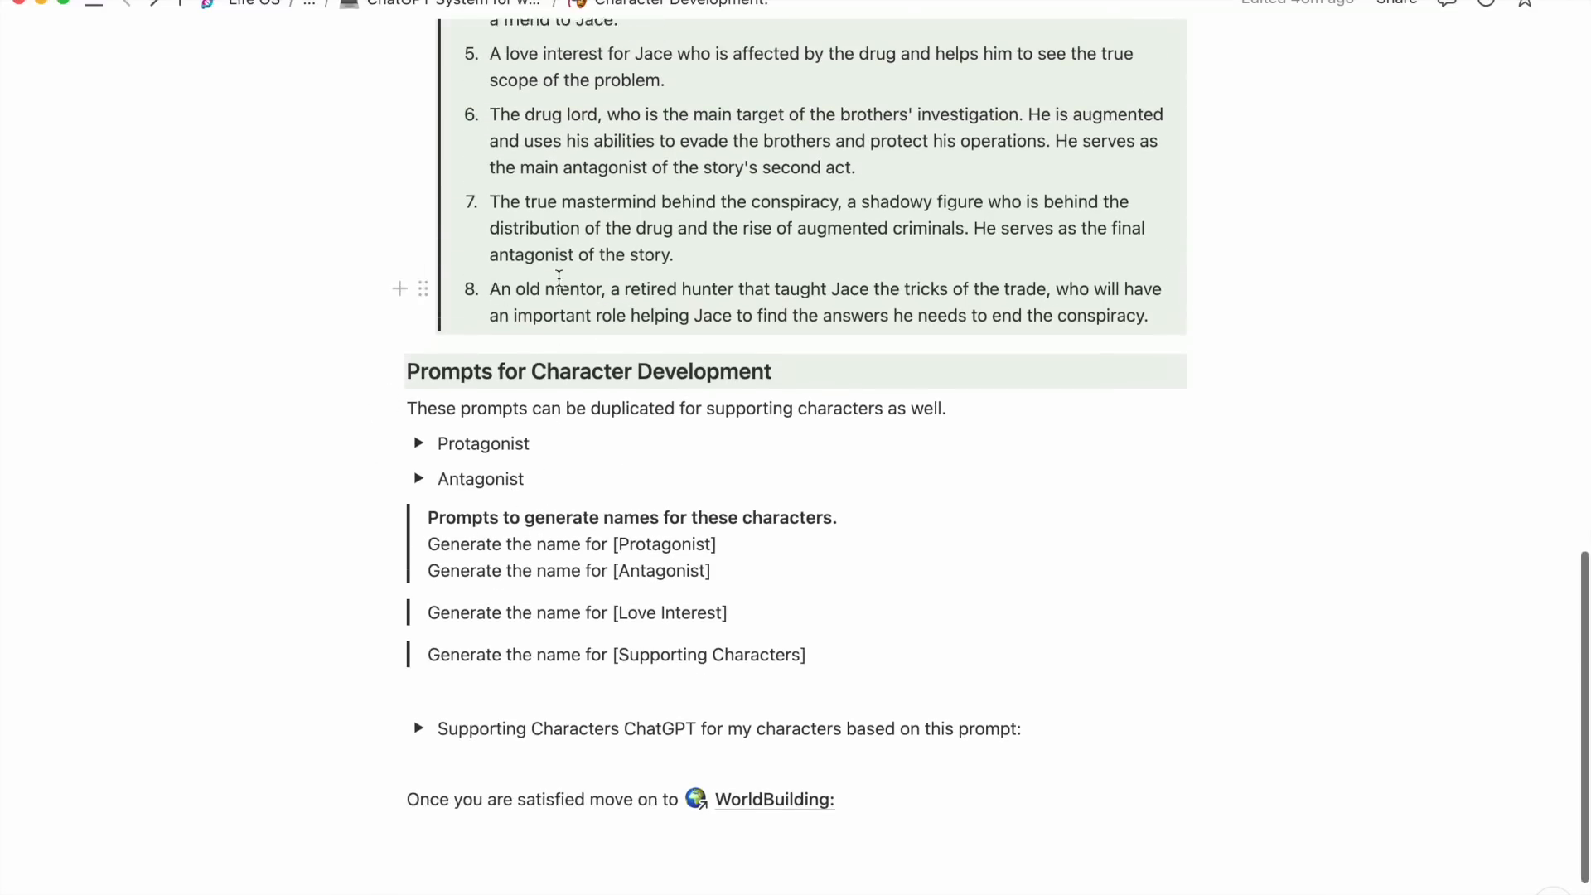
{"action": "scroll", "coordinate": [558, 284], "scroll_direction": "up", "scroll_amount": 2}
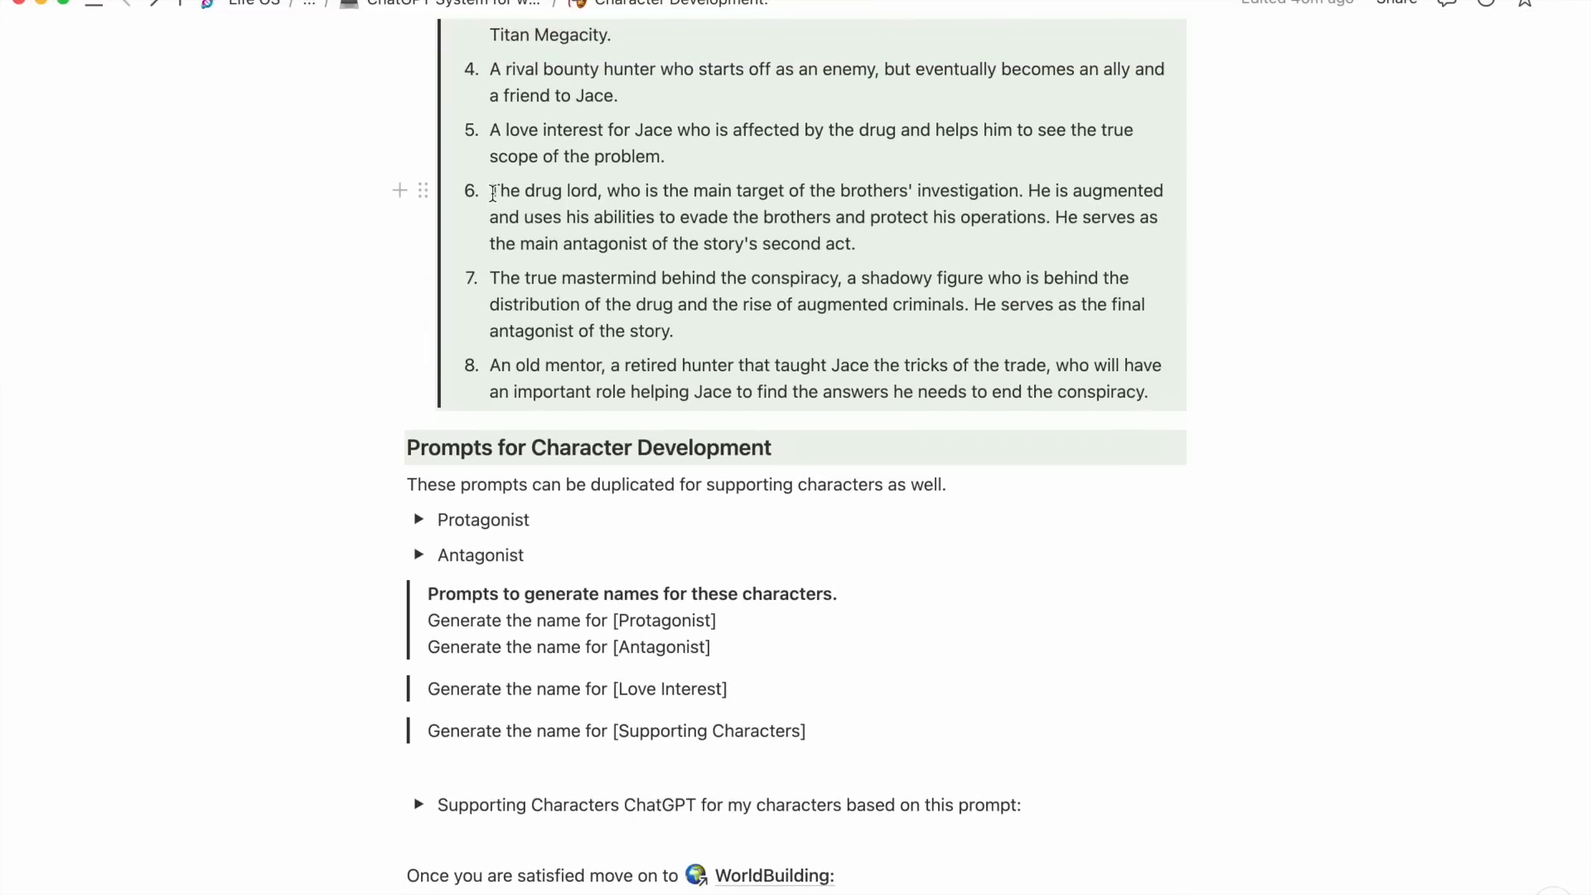
{"action": "scroll", "coordinate": [660, 245], "scroll_direction": "up", "scroll_amount": 4}
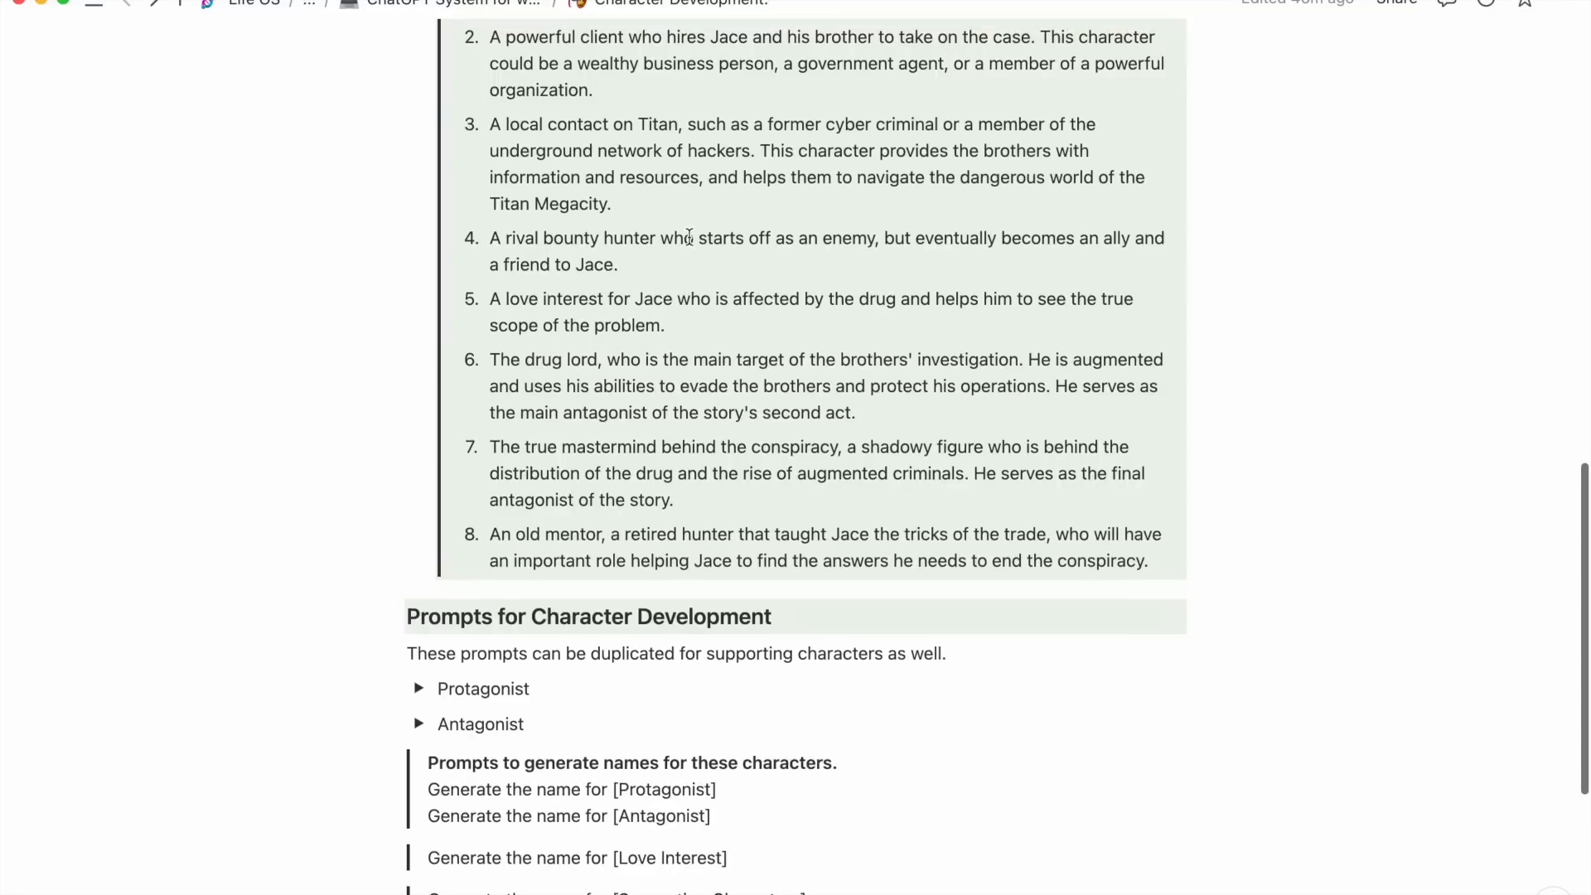
{"action": "scroll", "coordinate": [602, 249], "scroll_direction": "up", "scroll_amount": 1}
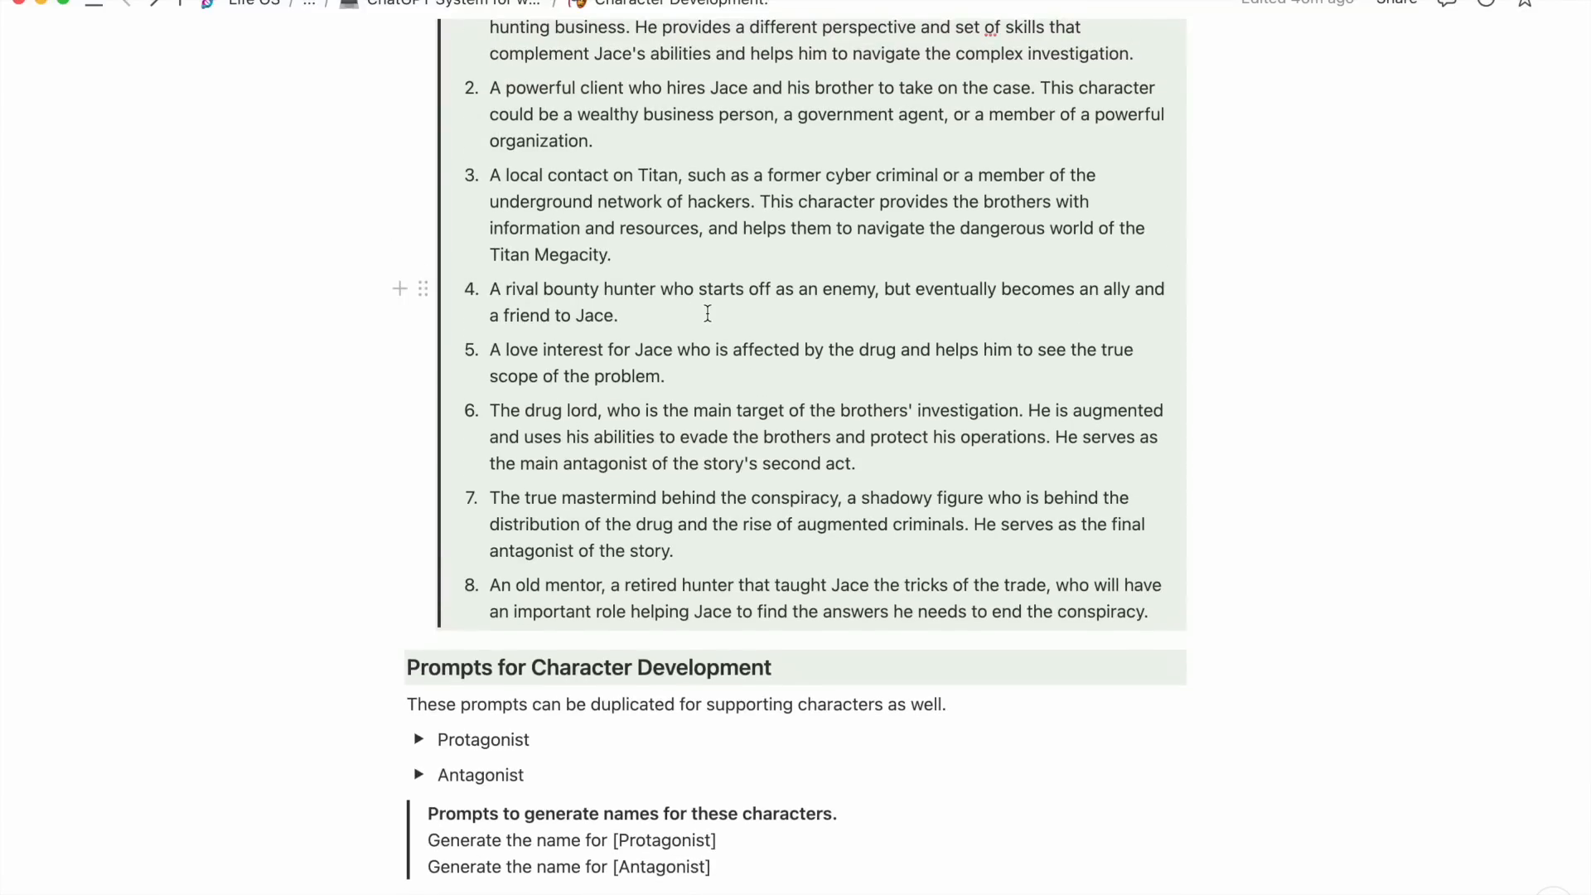
{"action": "scroll", "coordinate": [707, 315], "scroll_direction": "down", "scroll_amount": 4}
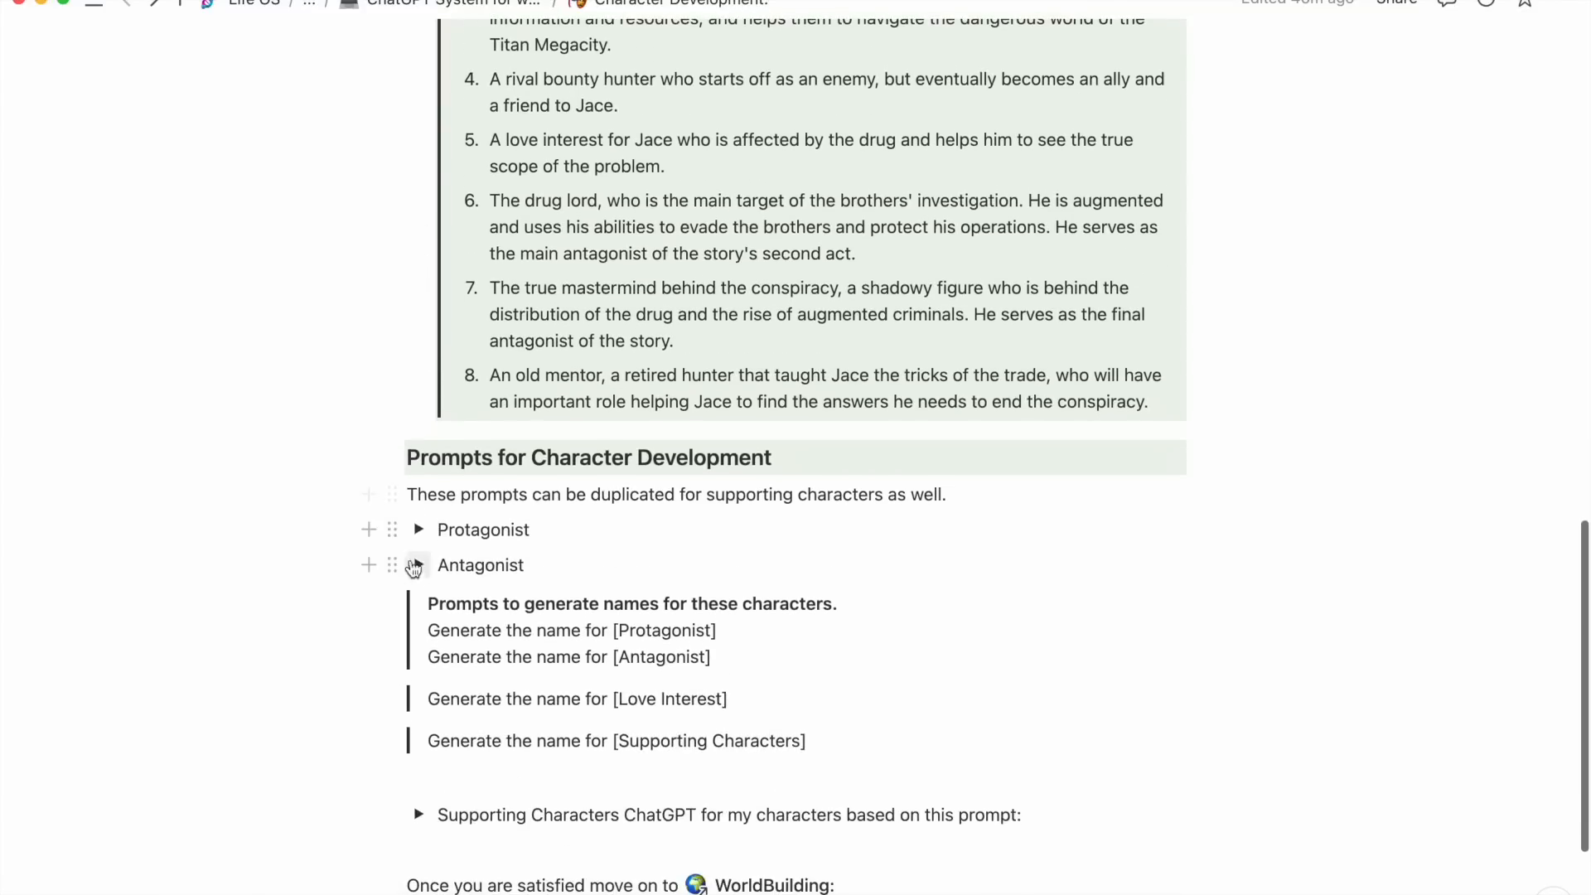
Expand the Protagonist section and read its back story prompt with the output example for Jace.
{"action": "left_click", "coordinate": [418, 535]}
{"action": "scroll", "coordinate": [464, 630], "scroll_direction": "down", "scroll_amount": 3}
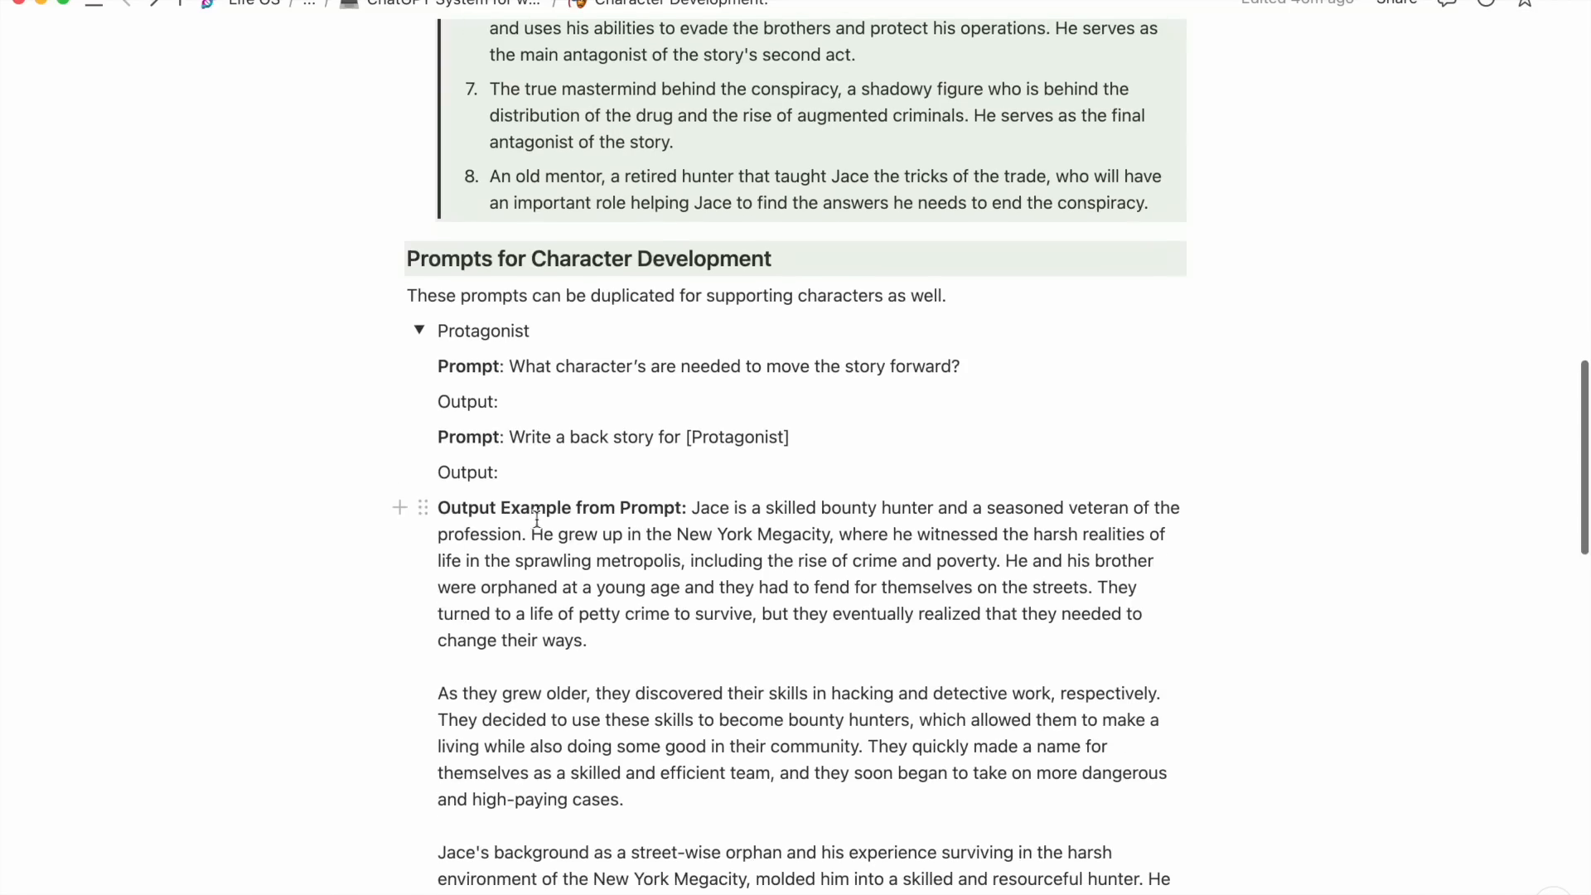
{"action": "scroll", "coordinate": [644, 634], "scroll_direction": "down", "scroll_amount": 2}
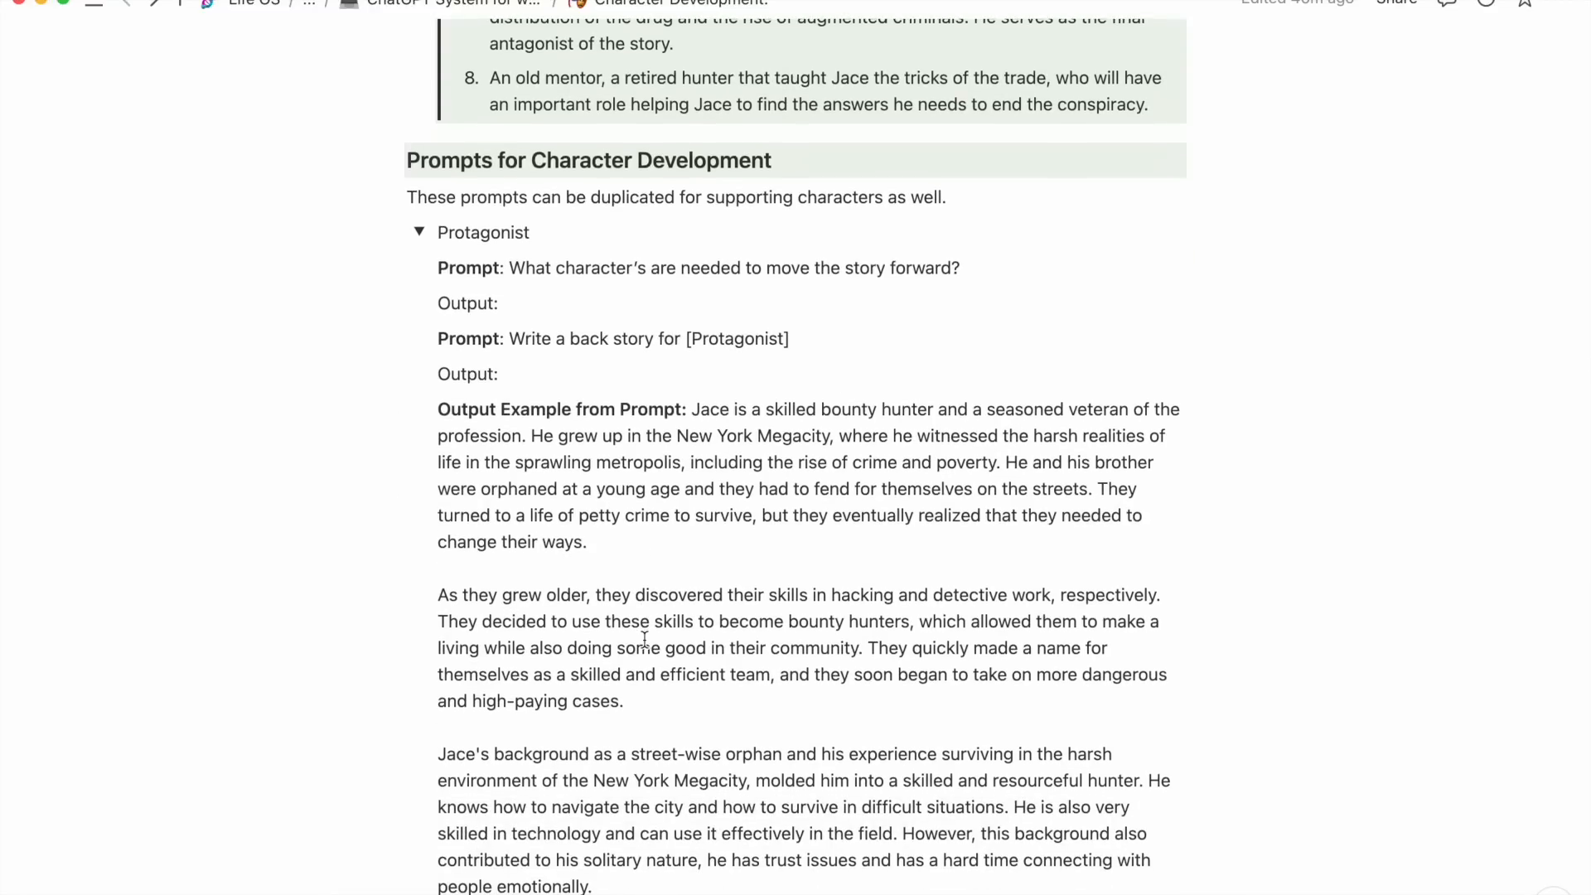
{"action": "scroll", "coordinate": [643, 639], "scroll_direction": "up", "scroll_amount": 1}
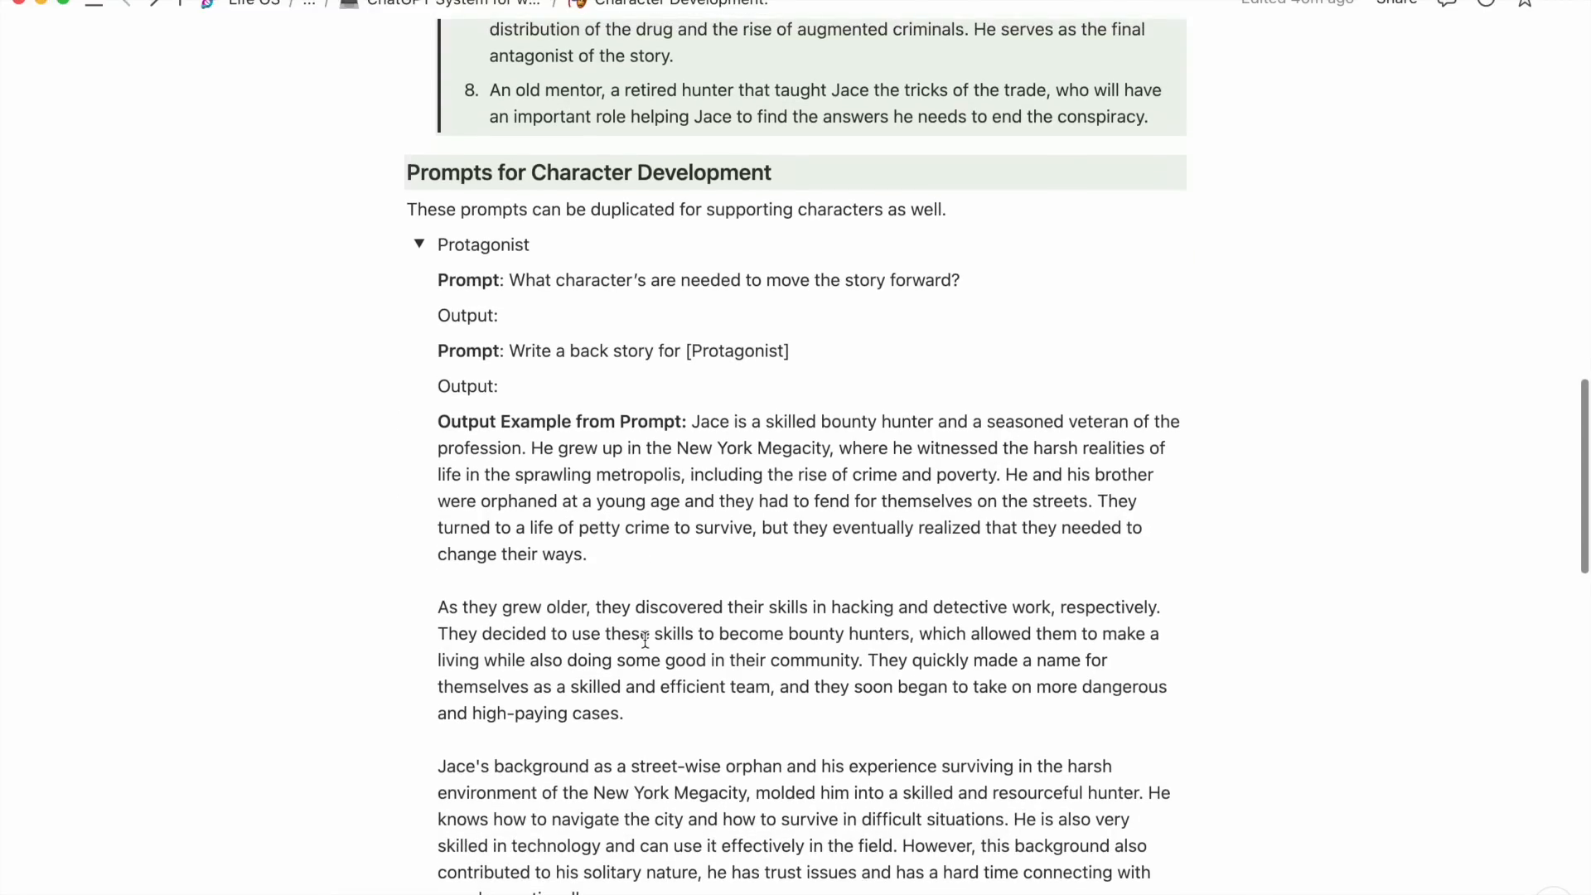
{"action": "scroll", "coordinate": [787, 642], "scroll_direction": "down", "scroll_amount": 3}
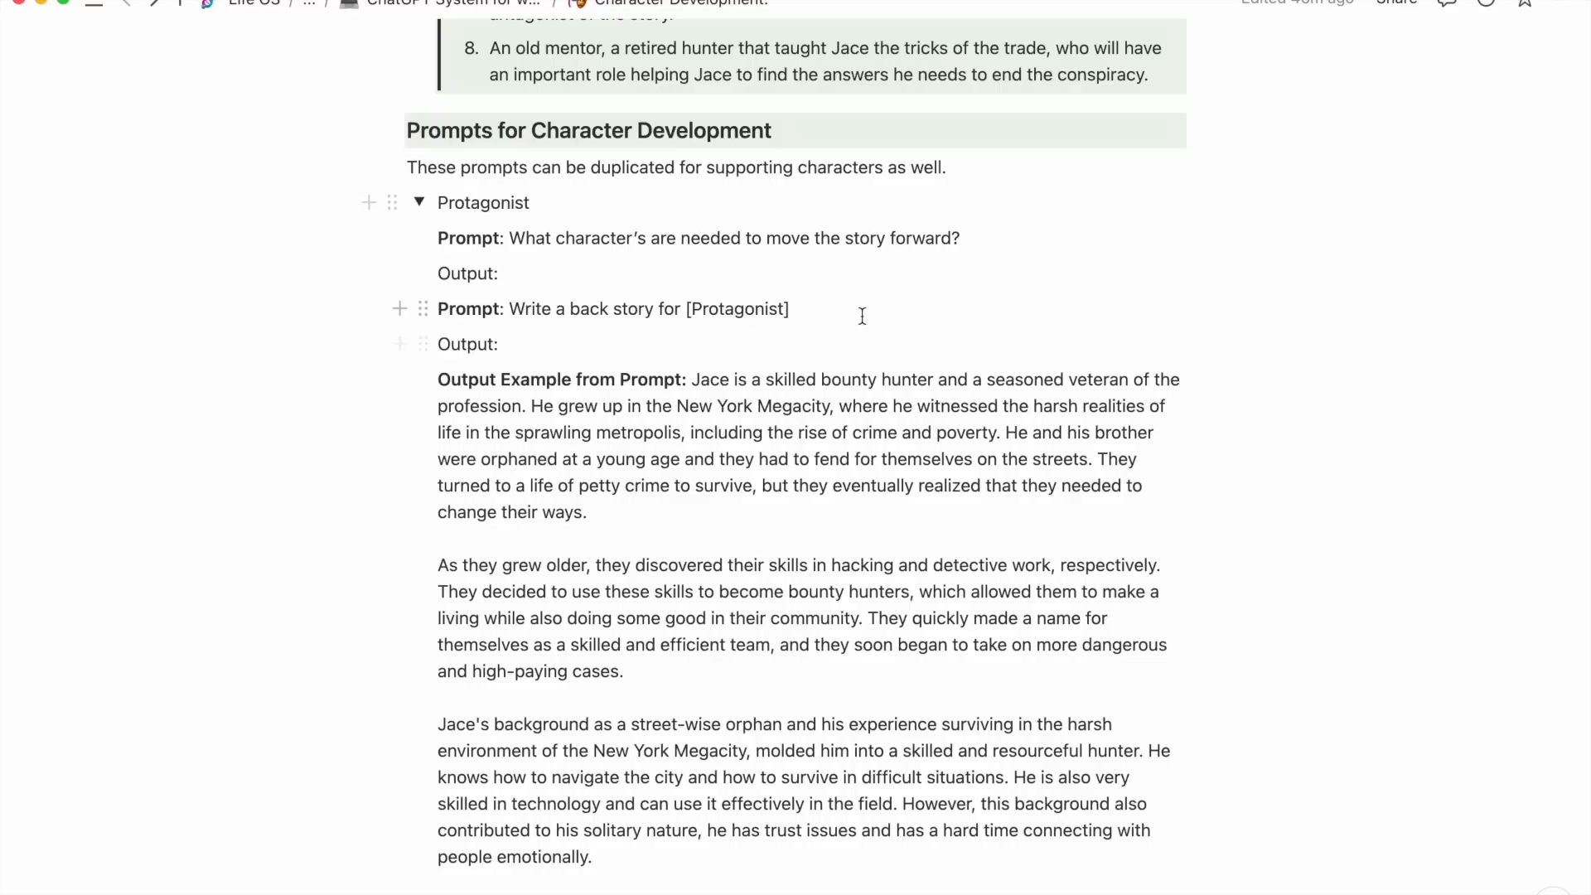
{"action": "scroll", "coordinate": [619, 501], "scroll_direction": "down", "scroll_amount": 3}
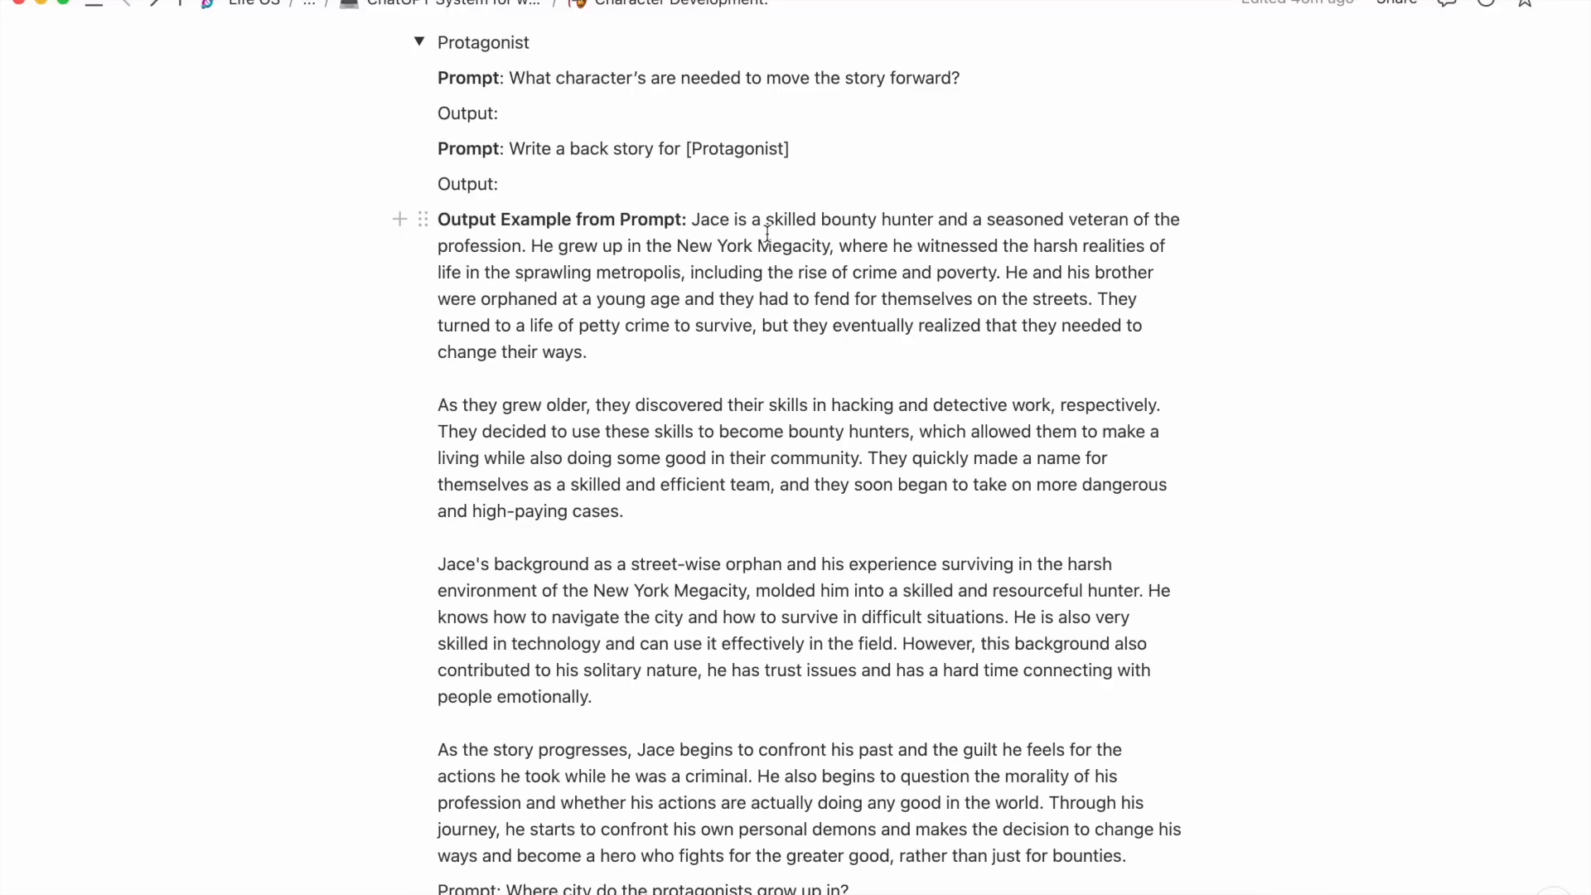
{"action": "scroll", "coordinate": [707, 219], "scroll_direction": "down", "scroll_amount": 2}
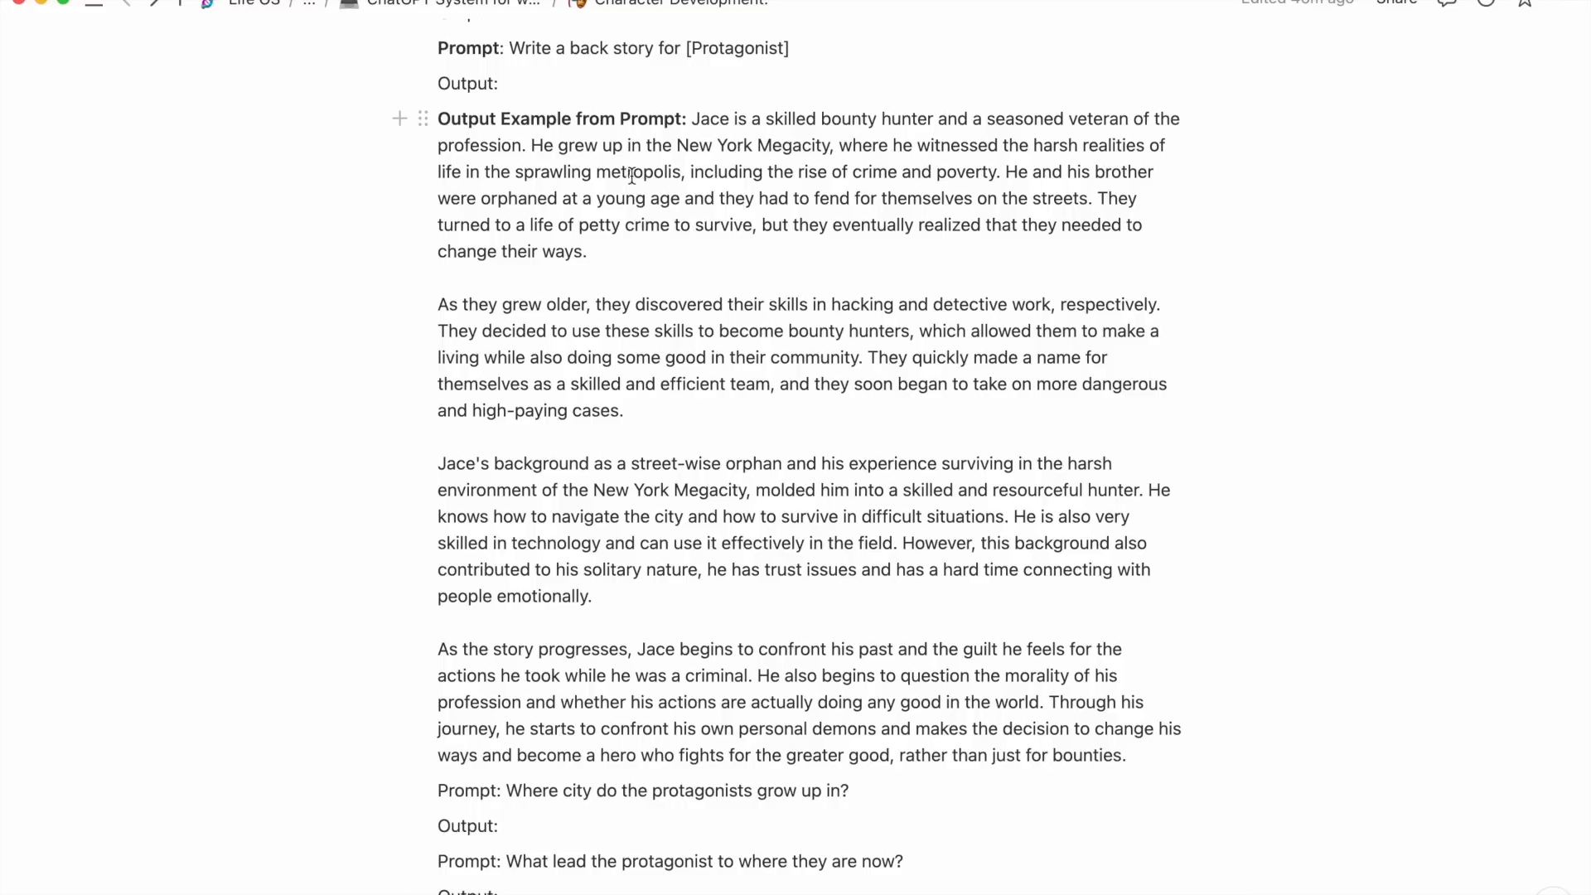
Correct the Protagonist section's city prompt to read "What city does the protagonists grow up in?".
{"action": "scroll", "coordinate": [595, 336], "scroll_direction": "down", "scroll_amount": 2}
{"action": "scroll", "coordinate": [595, 336], "scroll_direction": "down", "scroll_amount": 1}
{"action": "scroll", "coordinate": [595, 336], "scroll_direction": "down", "scroll_amount": 2}
{"action": "scroll", "coordinate": [595, 336], "scroll_direction": "down", "scroll_amount": 2}
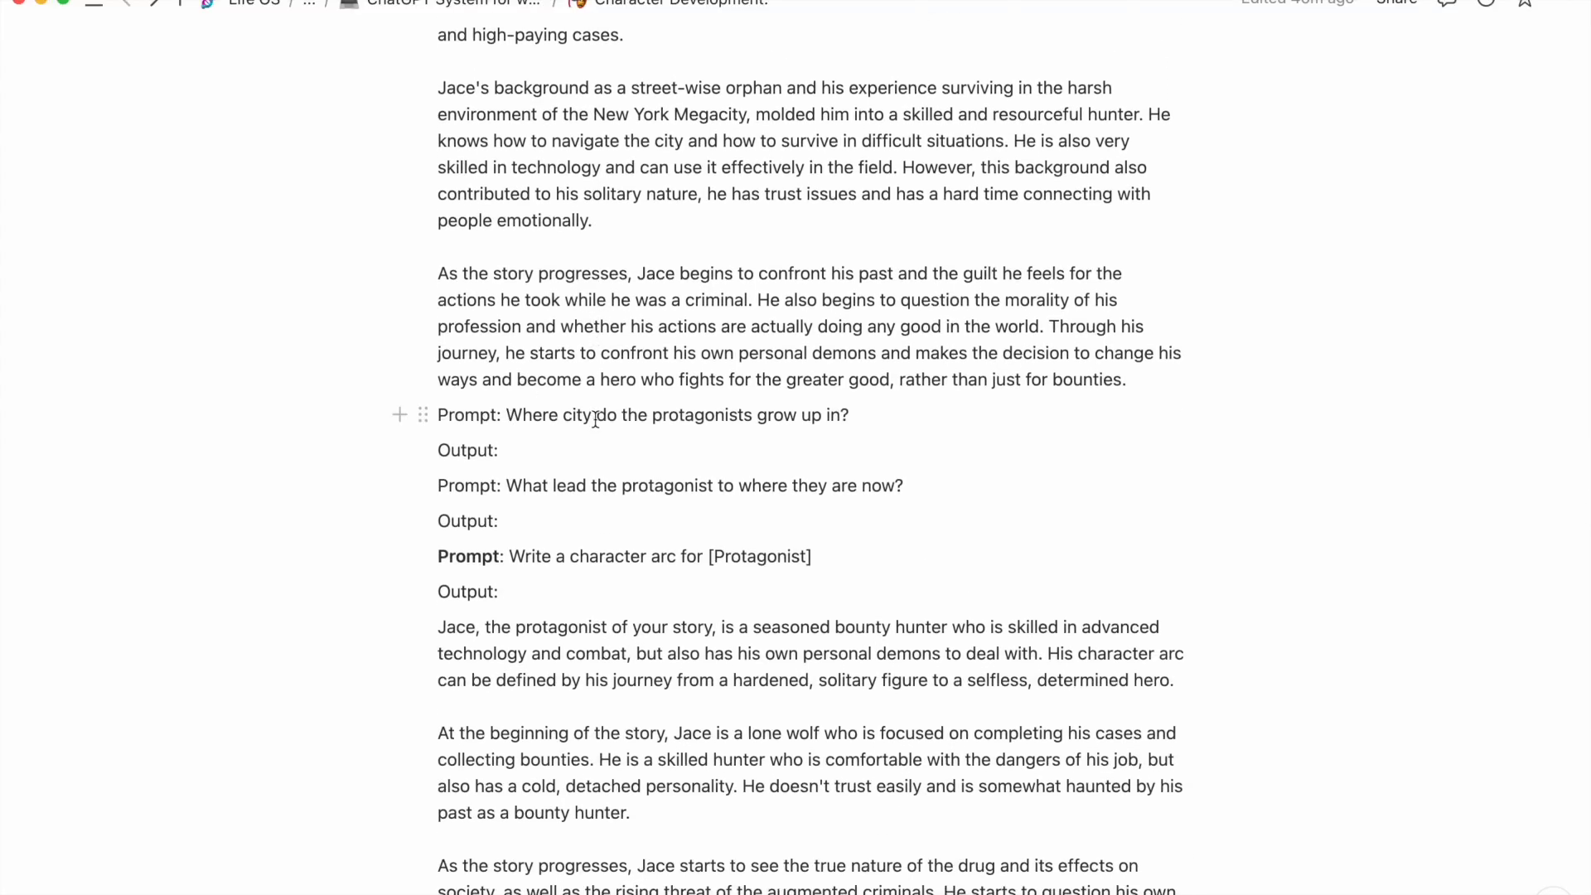
{"action": "double_click", "coordinate": [527, 415]}
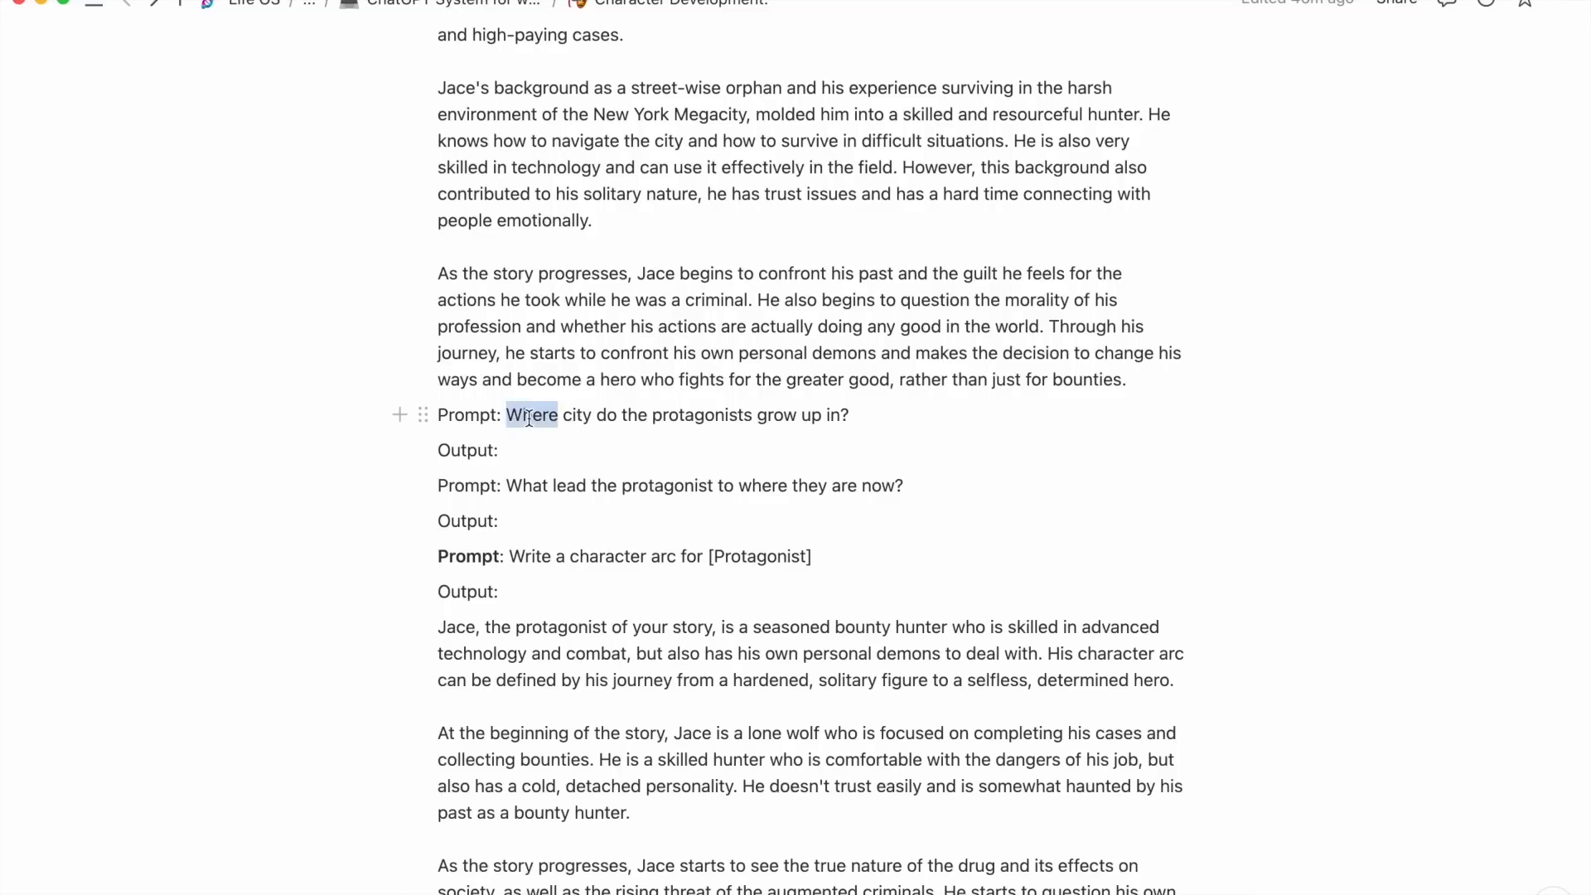
{"action": "type", "text": "What"}
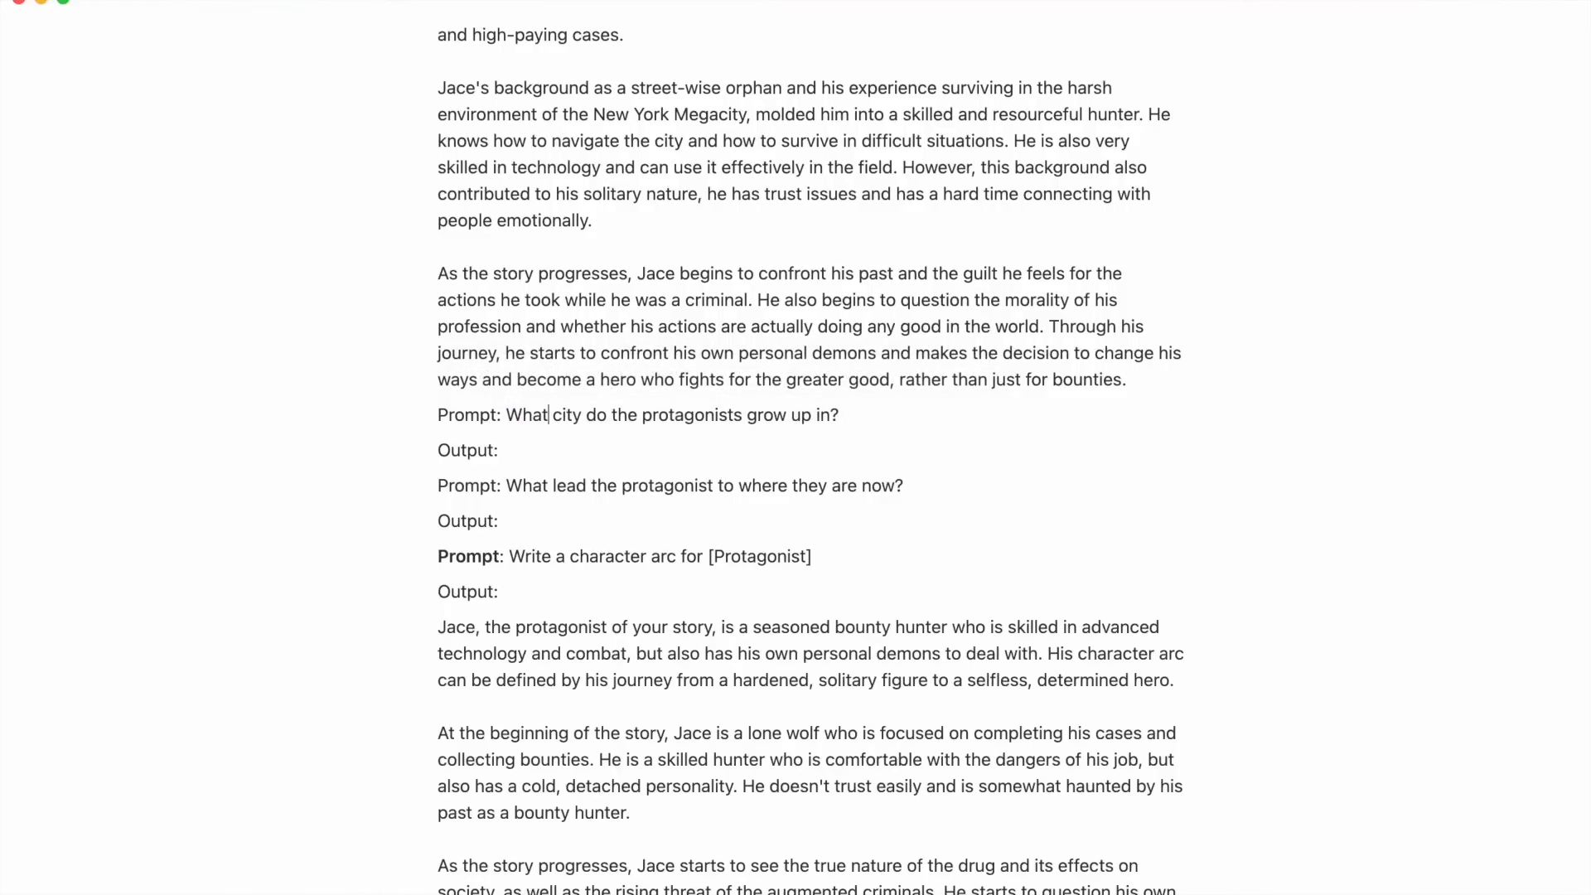
{"action": "left_click", "coordinate": [605, 416]}
{"action": "type", "text": "es"}
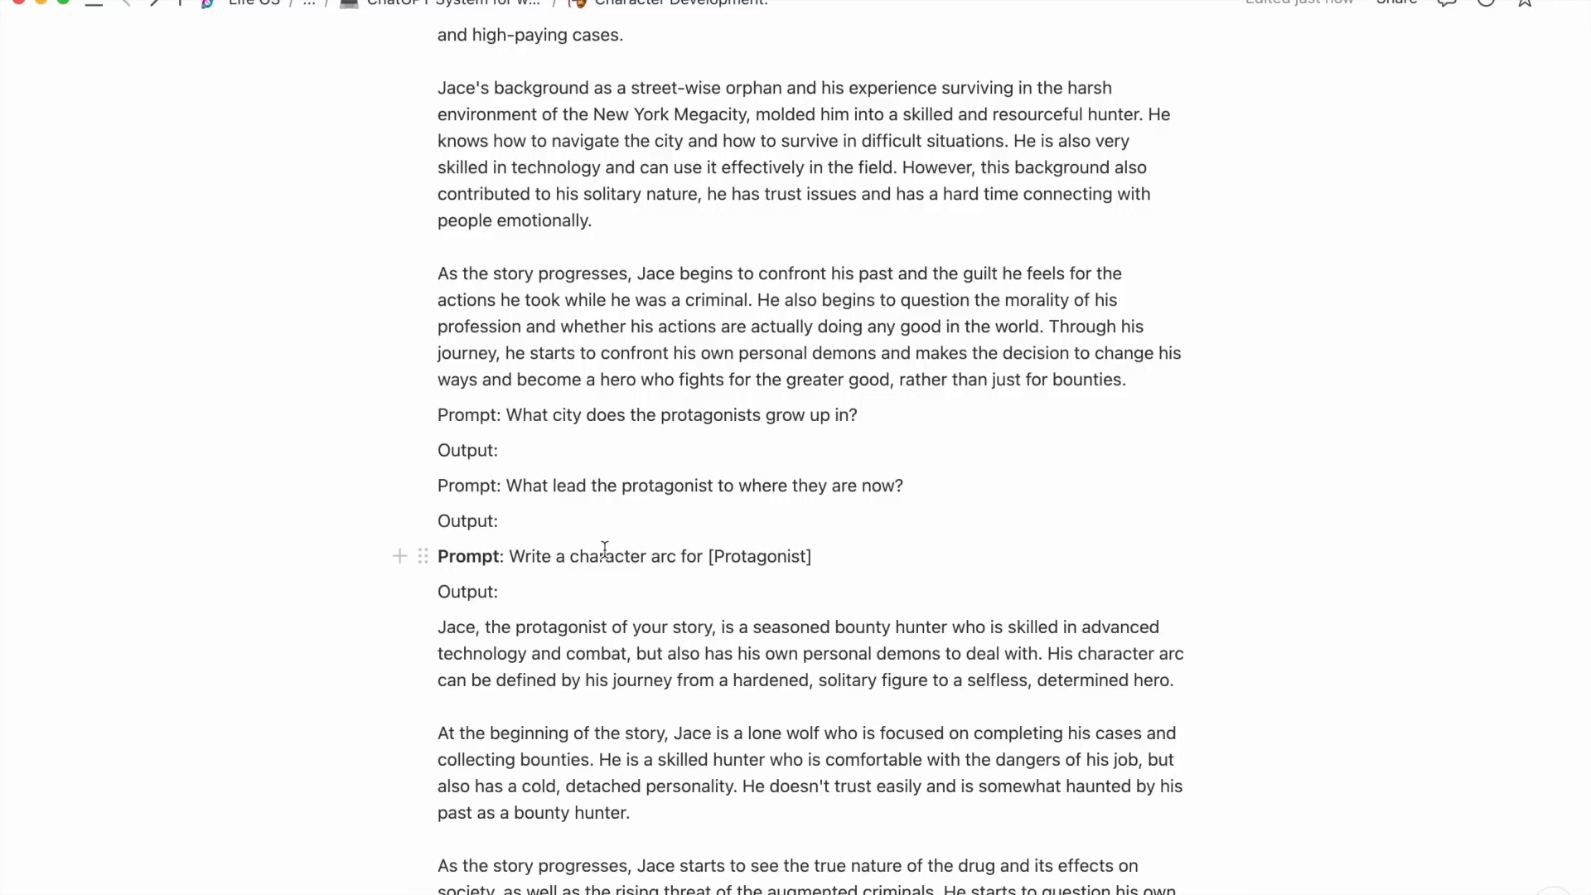
Review the Protagonist section's remaining prompts and character arc example, and collapse the section.
{"action": "scroll", "coordinate": [605, 549], "scroll_direction": "up", "scroll_amount": 10}
{"action": "scroll", "coordinate": [605, 549], "scroll_direction": "down", "scroll_amount": 14}
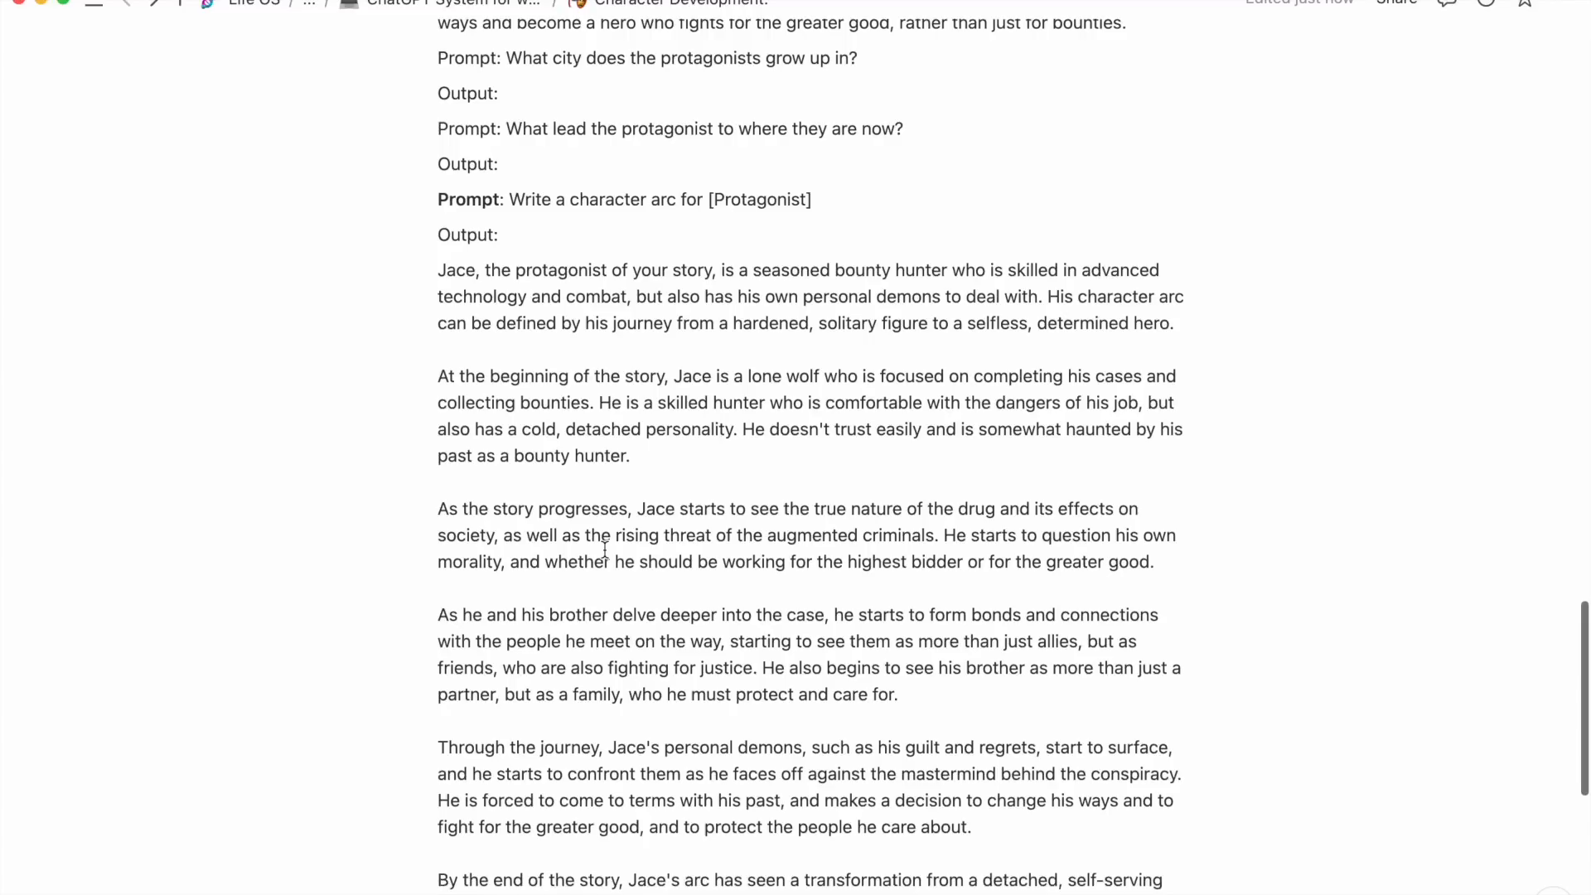
{"action": "scroll", "coordinate": [604, 550], "scroll_direction": "down", "scroll_amount": 10}
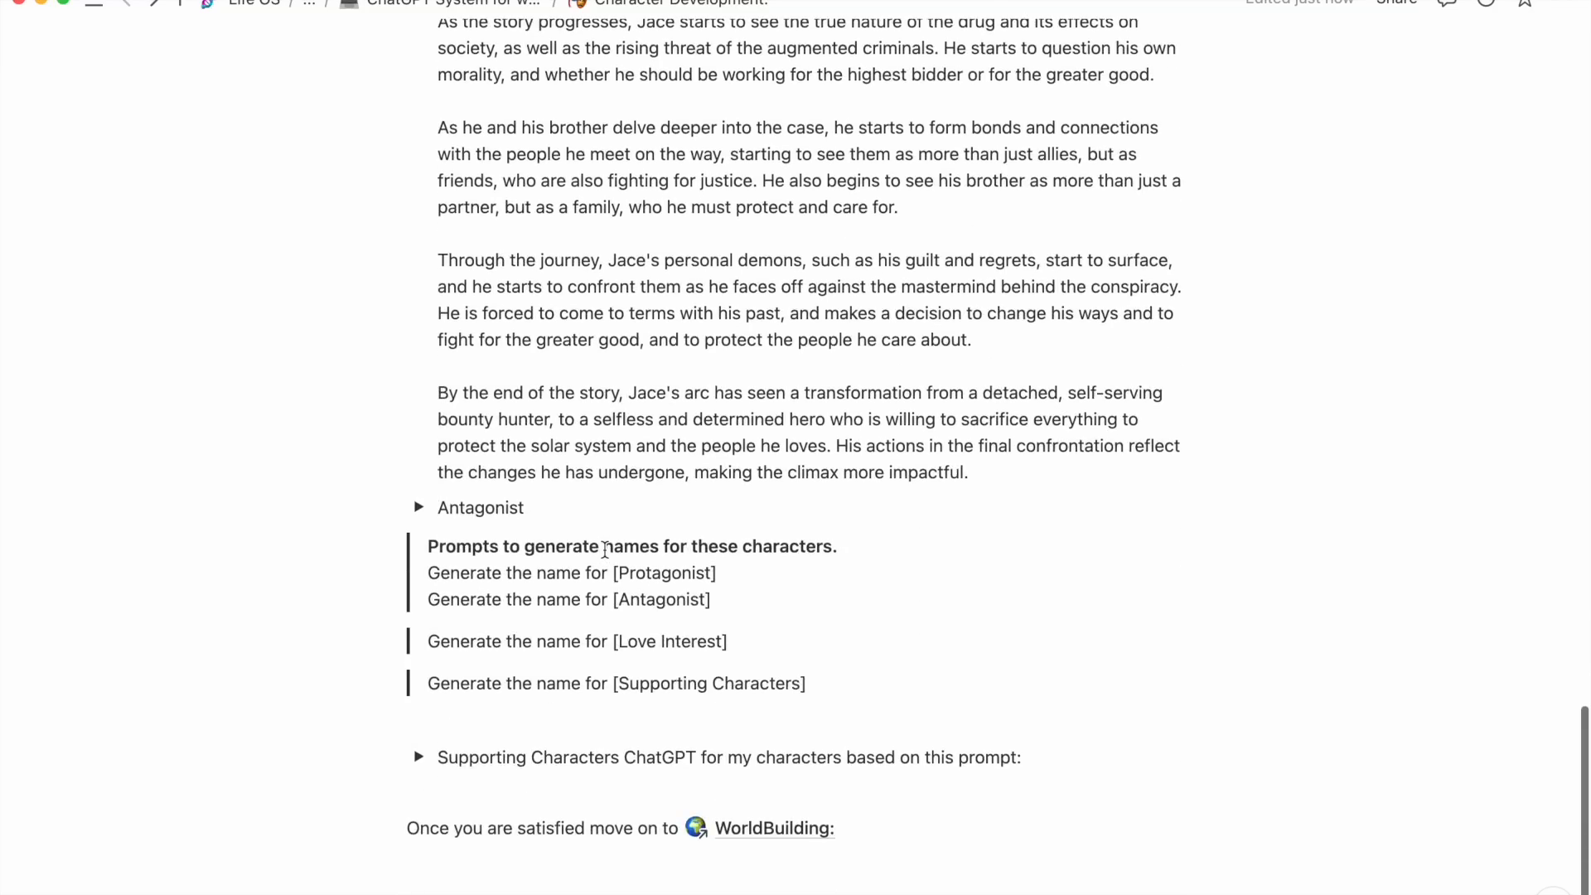
{"action": "scroll", "coordinate": [605, 549], "scroll_direction": "up", "scroll_amount": 4}
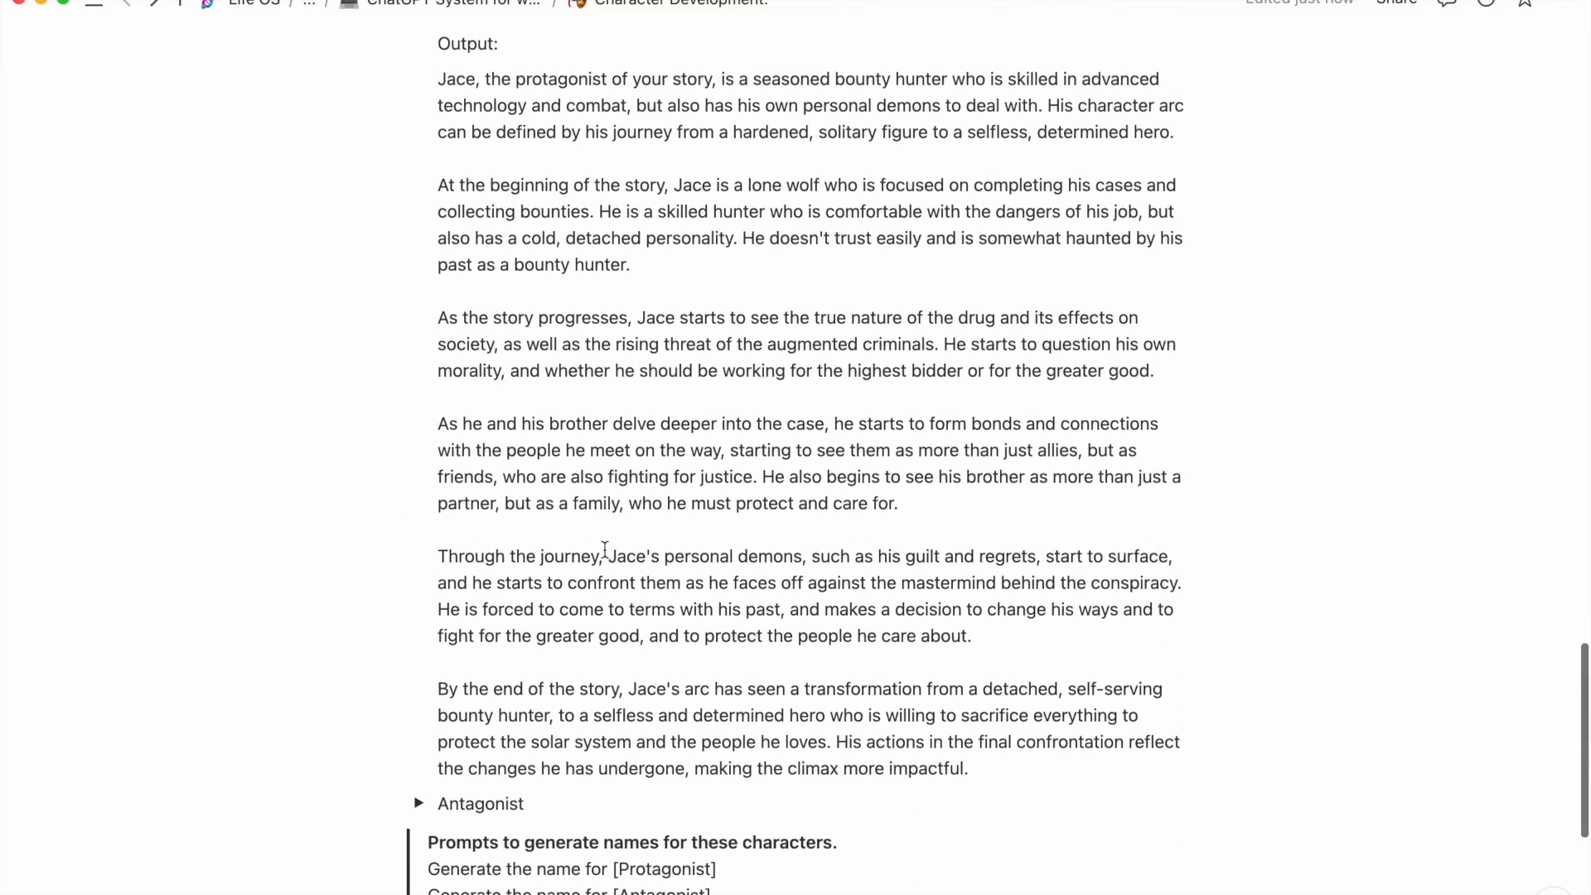
{"action": "scroll", "coordinate": [604, 550], "scroll_direction": "up", "scroll_amount": 7}
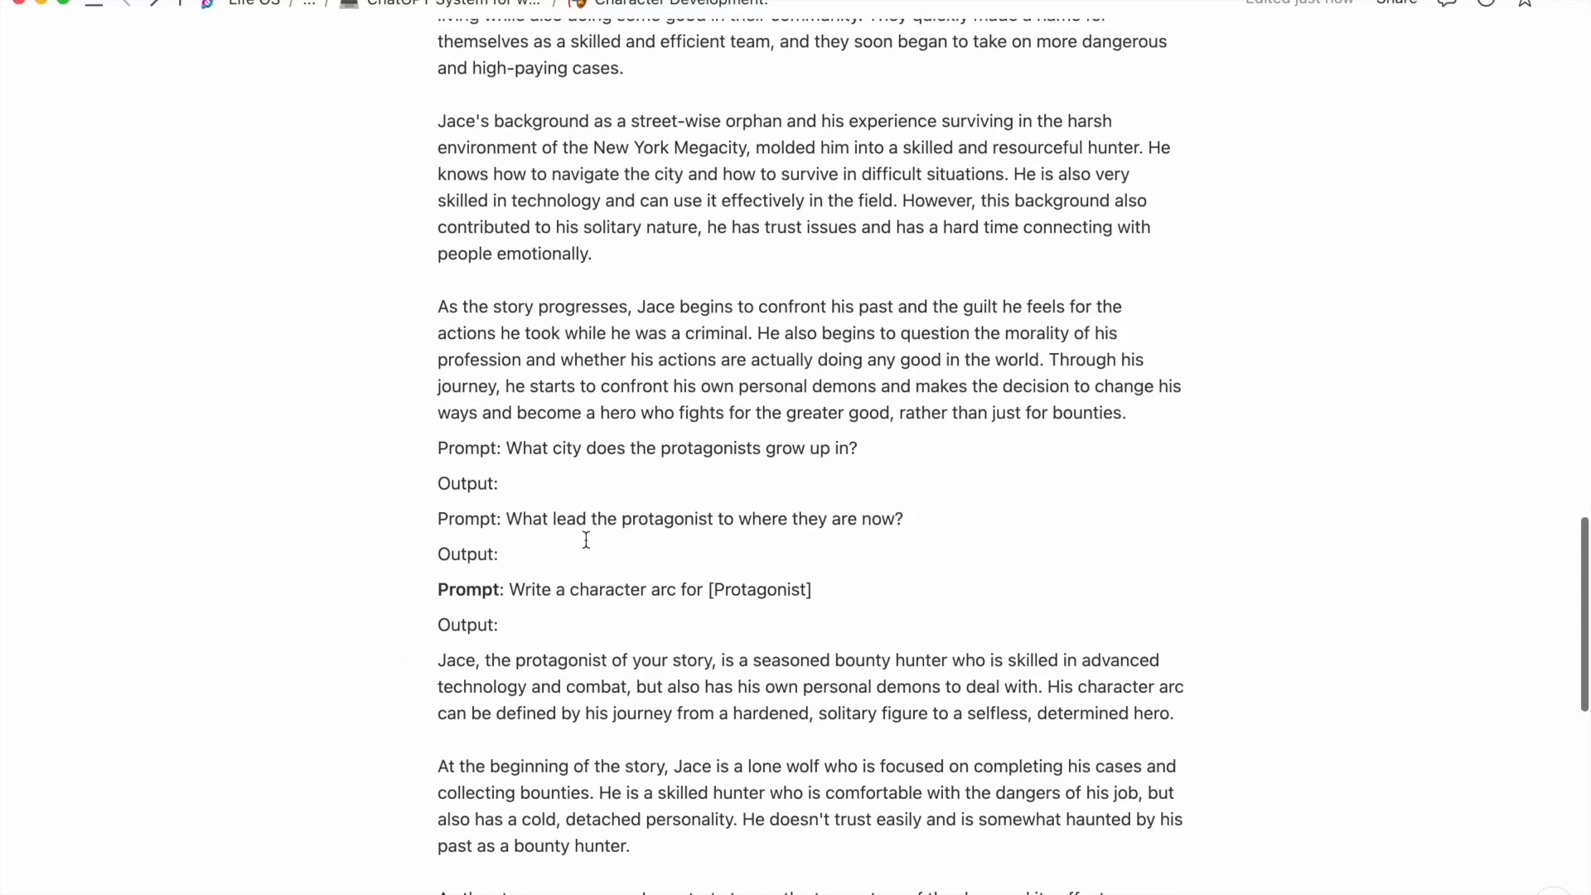
{"action": "scroll", "coordinate": [457, 329], "scroll_direction": "up", "scroll_amount": 8}
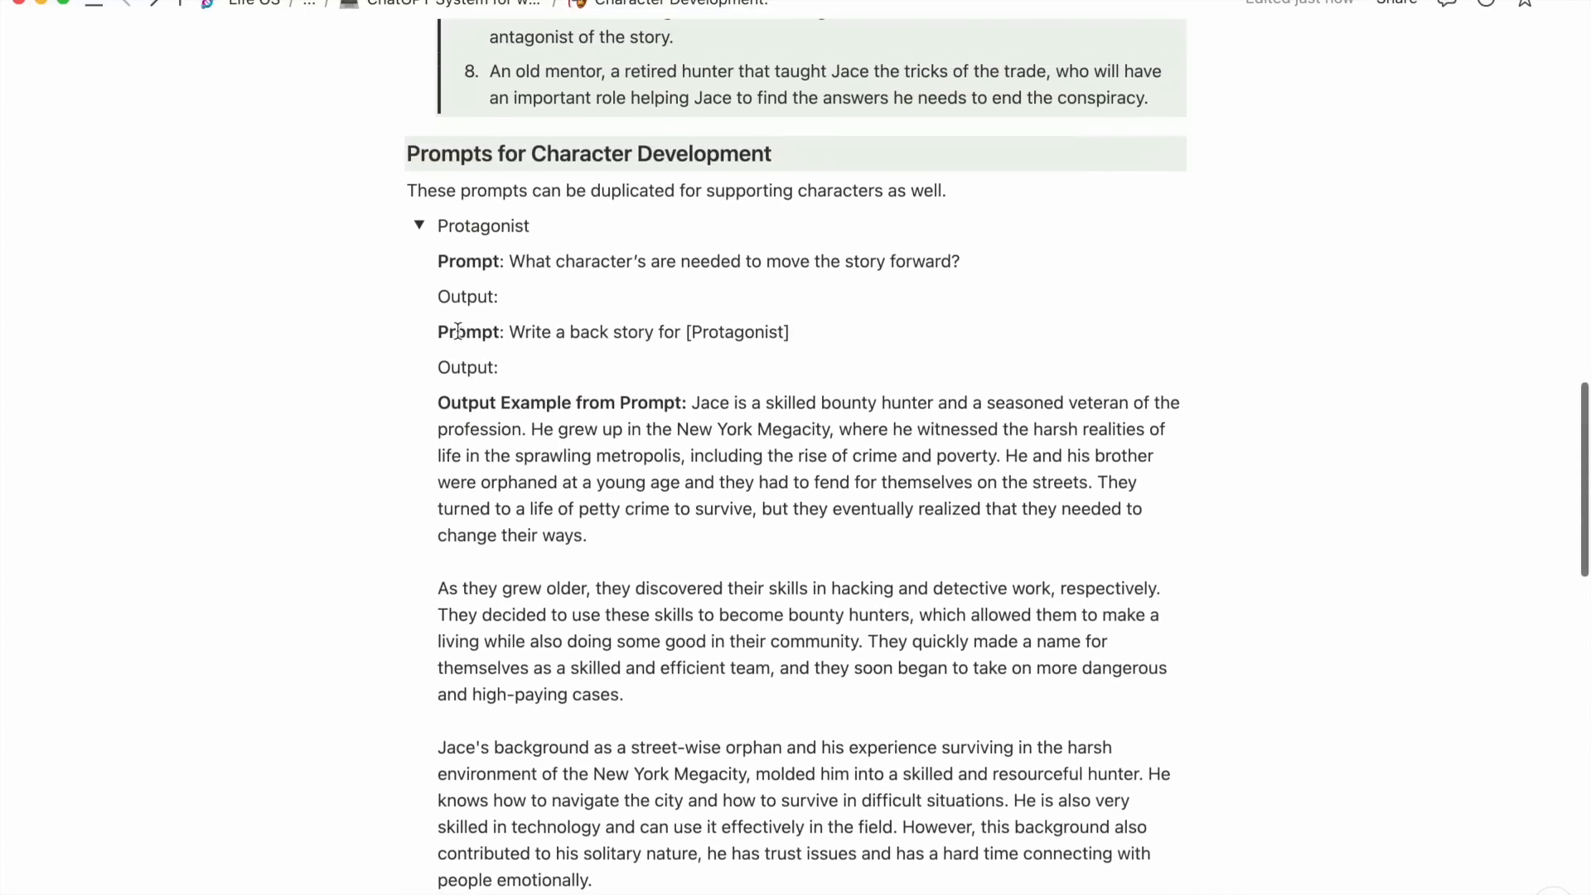
{"action": "left_click", "coordinate": [418, 230]}
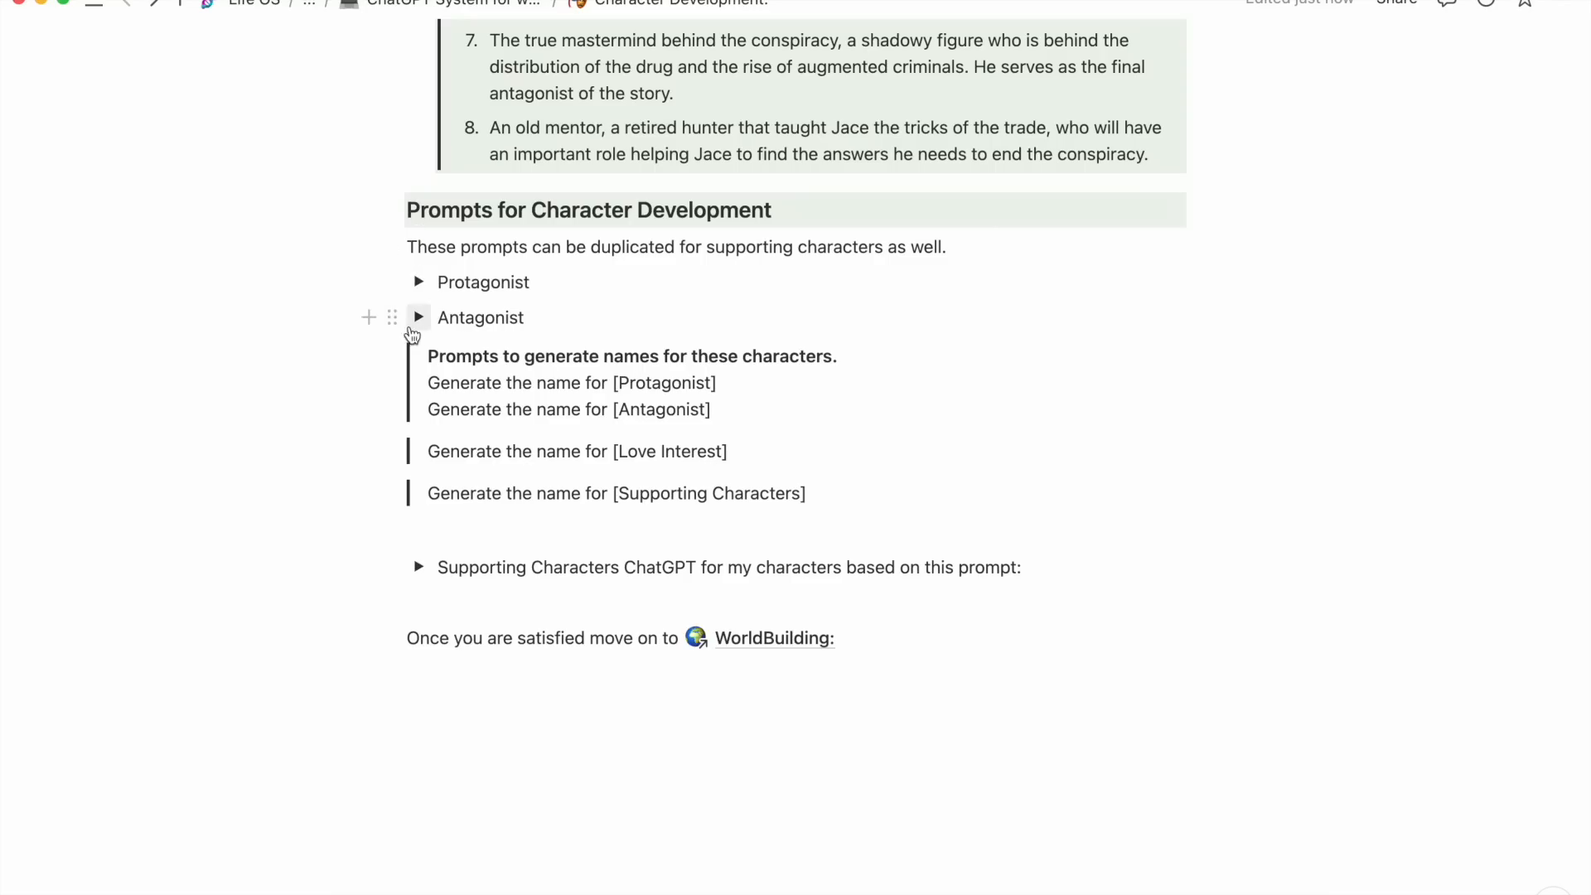
Expand the Antagonist section and review its back story, hometown and character arc prompts.
{"action": "left_click", "coordinate": [417, 318]}
{"action": "scroll", "coordinate": [488, 494], "scroll_direction": "down", "scroll_amount": 3}
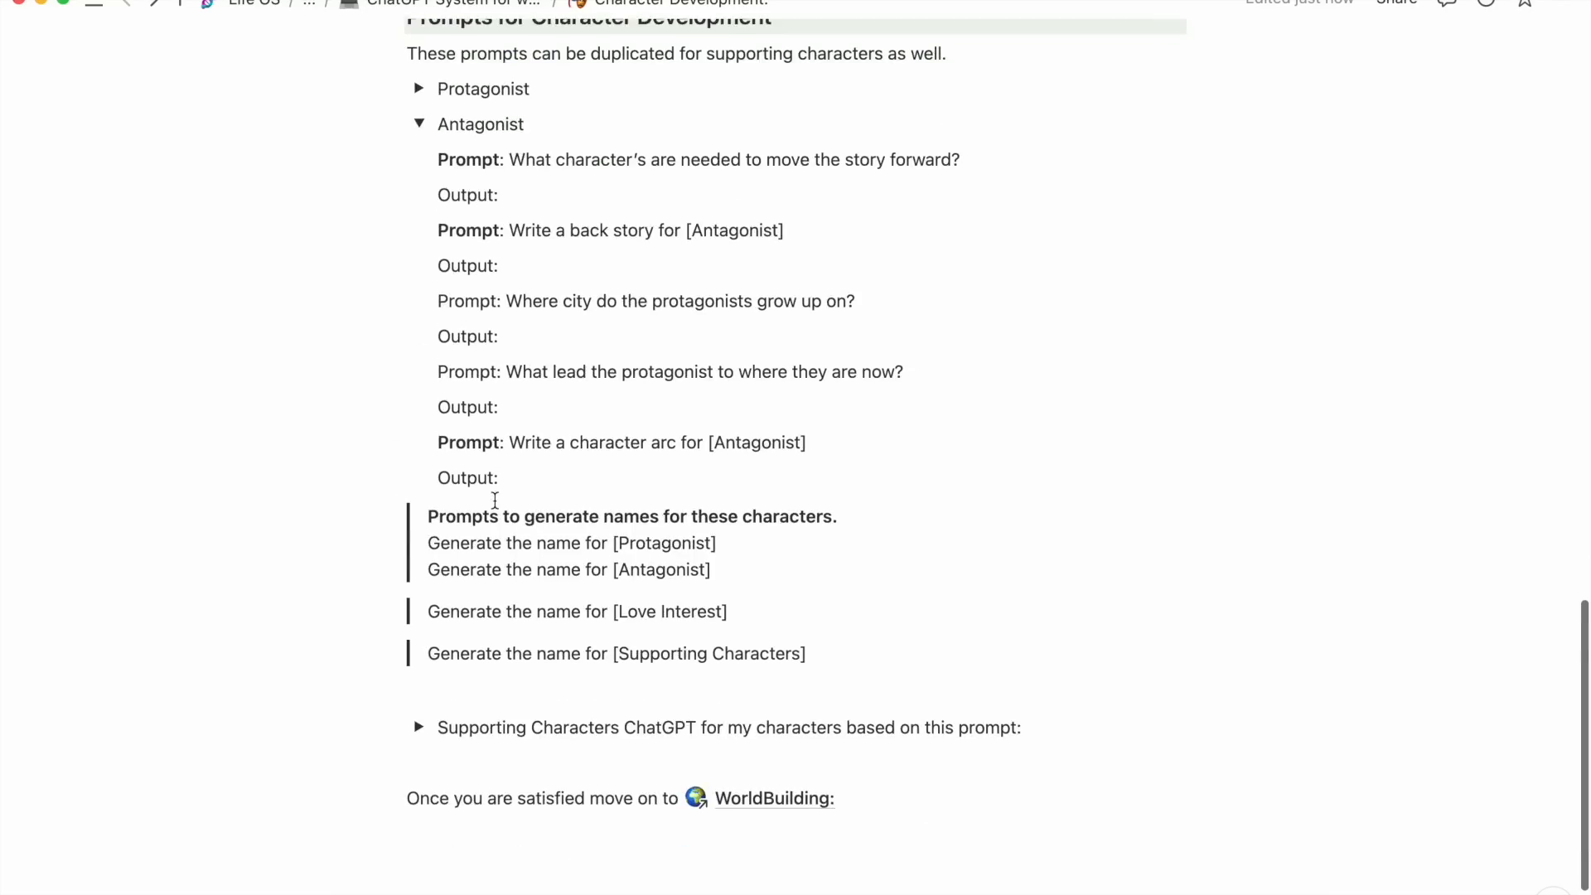
{"action": "scroll", "coordinate": [494, 501], "scroll_direction": "up", "scroll_amount": 2}
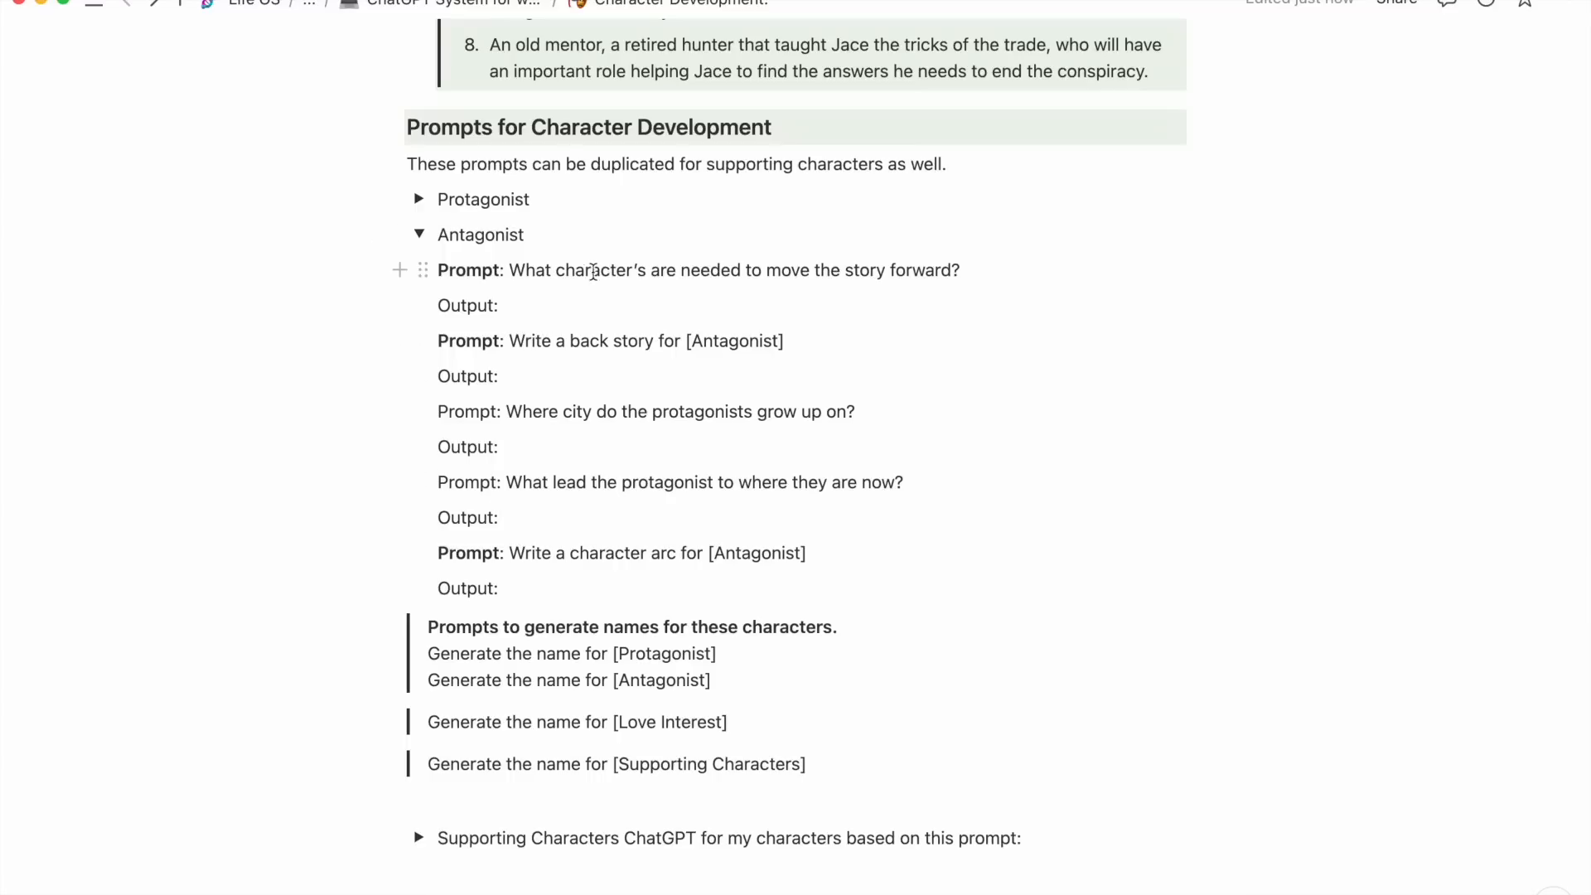
Change the Antagonist section's first prompt to read "What Antagonists are needed to move the story forward?".
{"action": "double_click", "coordinate": [589, 272]}
{"action": "type", "text": "And"}
{"action": "key", "text": "BackSpace"}
{"action": "type", "text": "tagonist"}
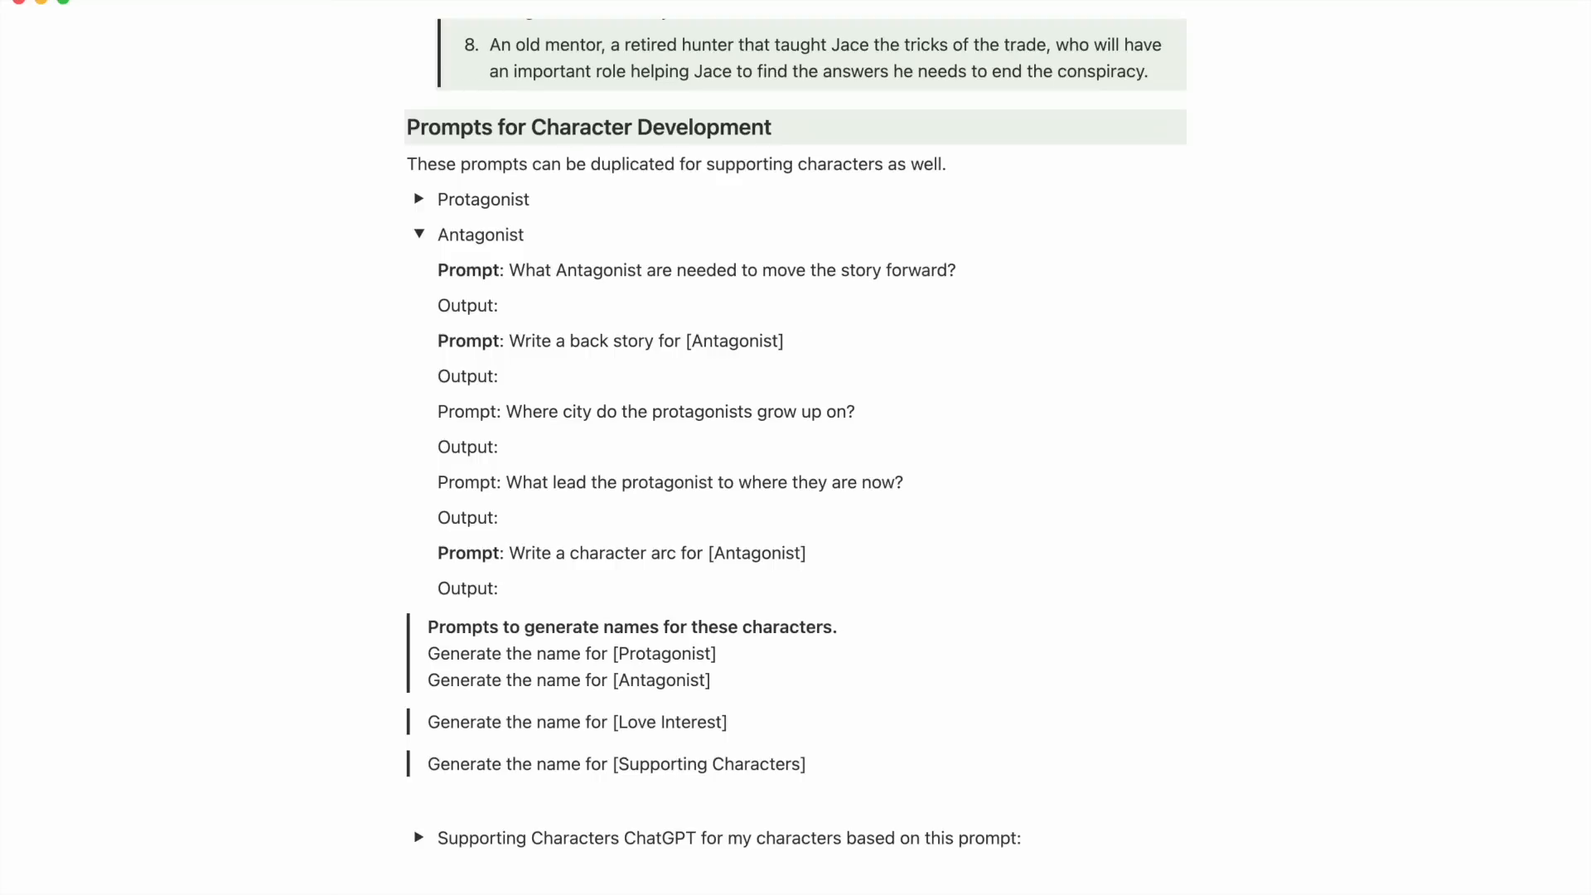
{"action": "type", "text": "s"}
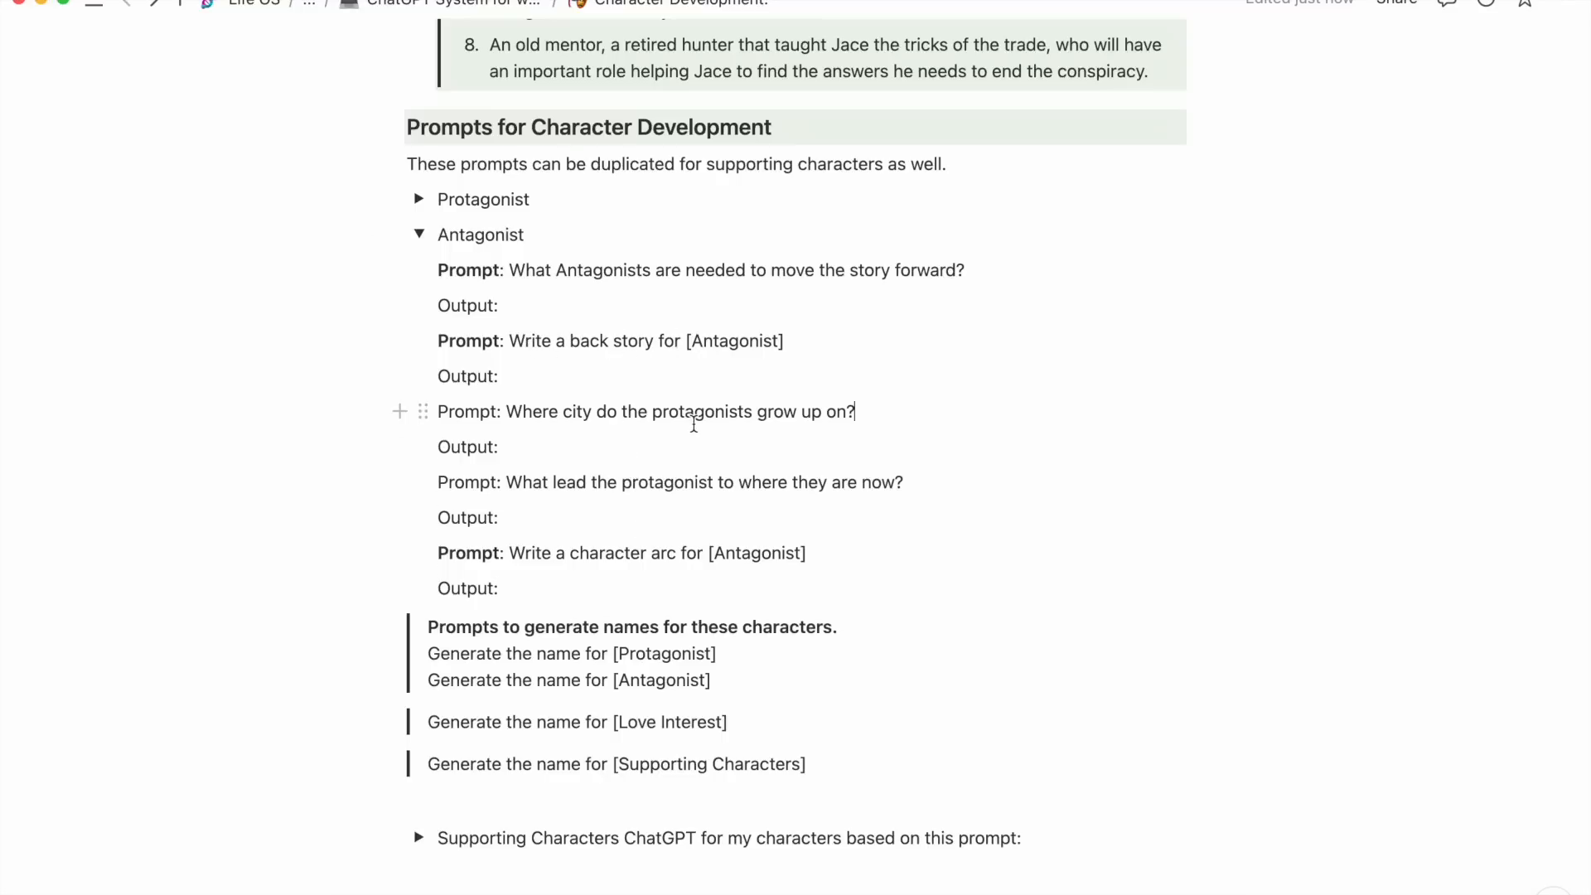
Replace the protagonist wording with "Antagonist" in the Antagonist section's city prompt and its "What lead the" prompt.
{"action": "double_click", "coordinate": [694, 420]}
{"action": "double_click", "coordinate": [751, 341]}
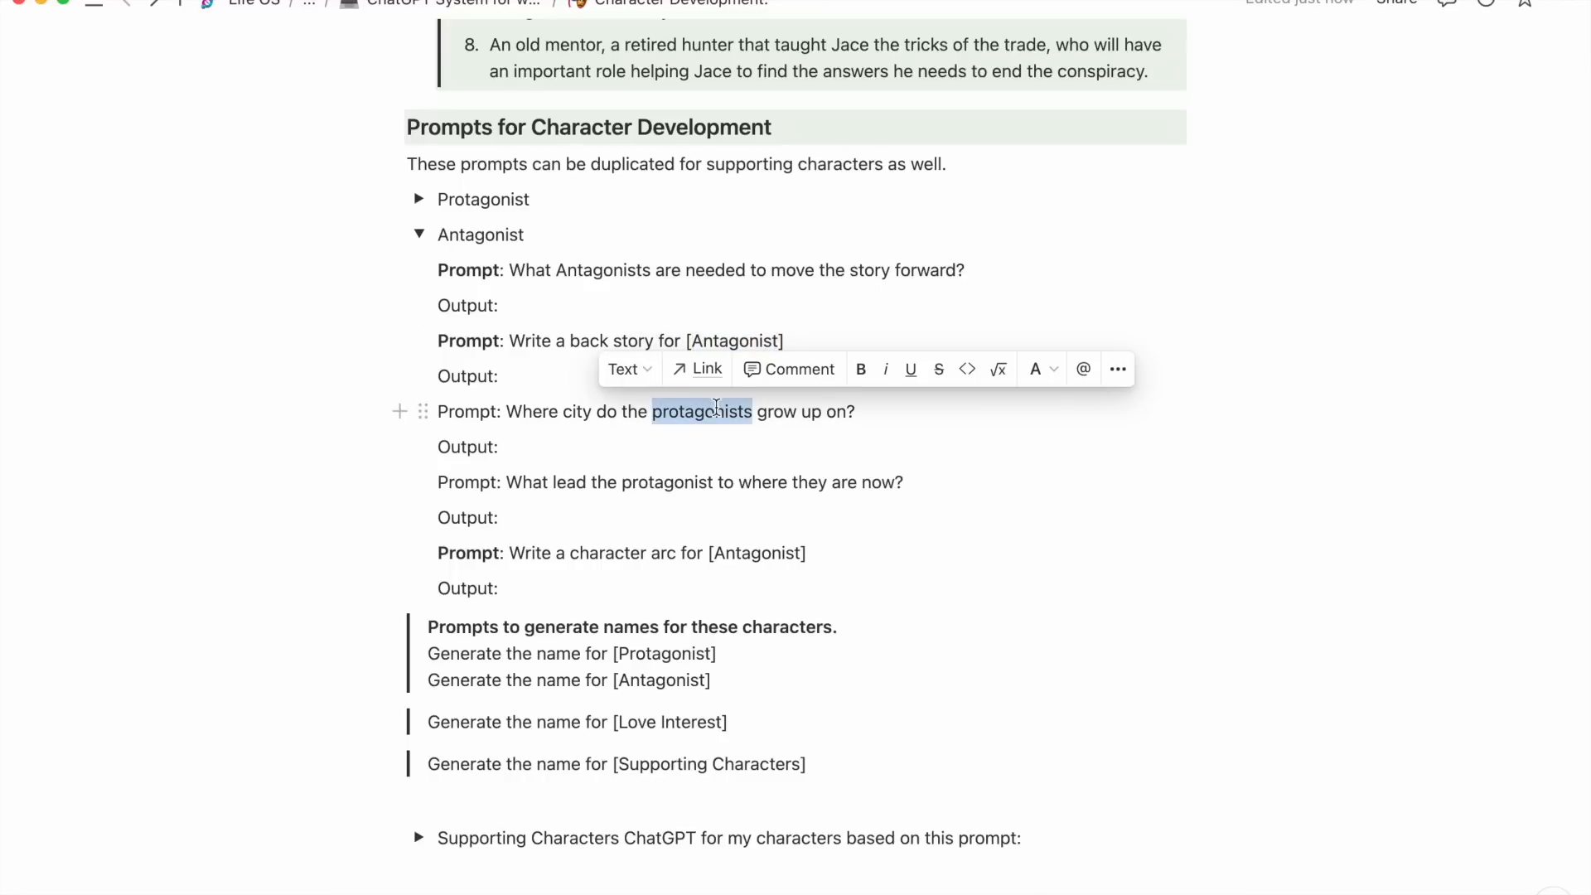
{"action": "type", "text": "Antagonist"}
{"action": "double_click", "coordinate": [657, 481]}
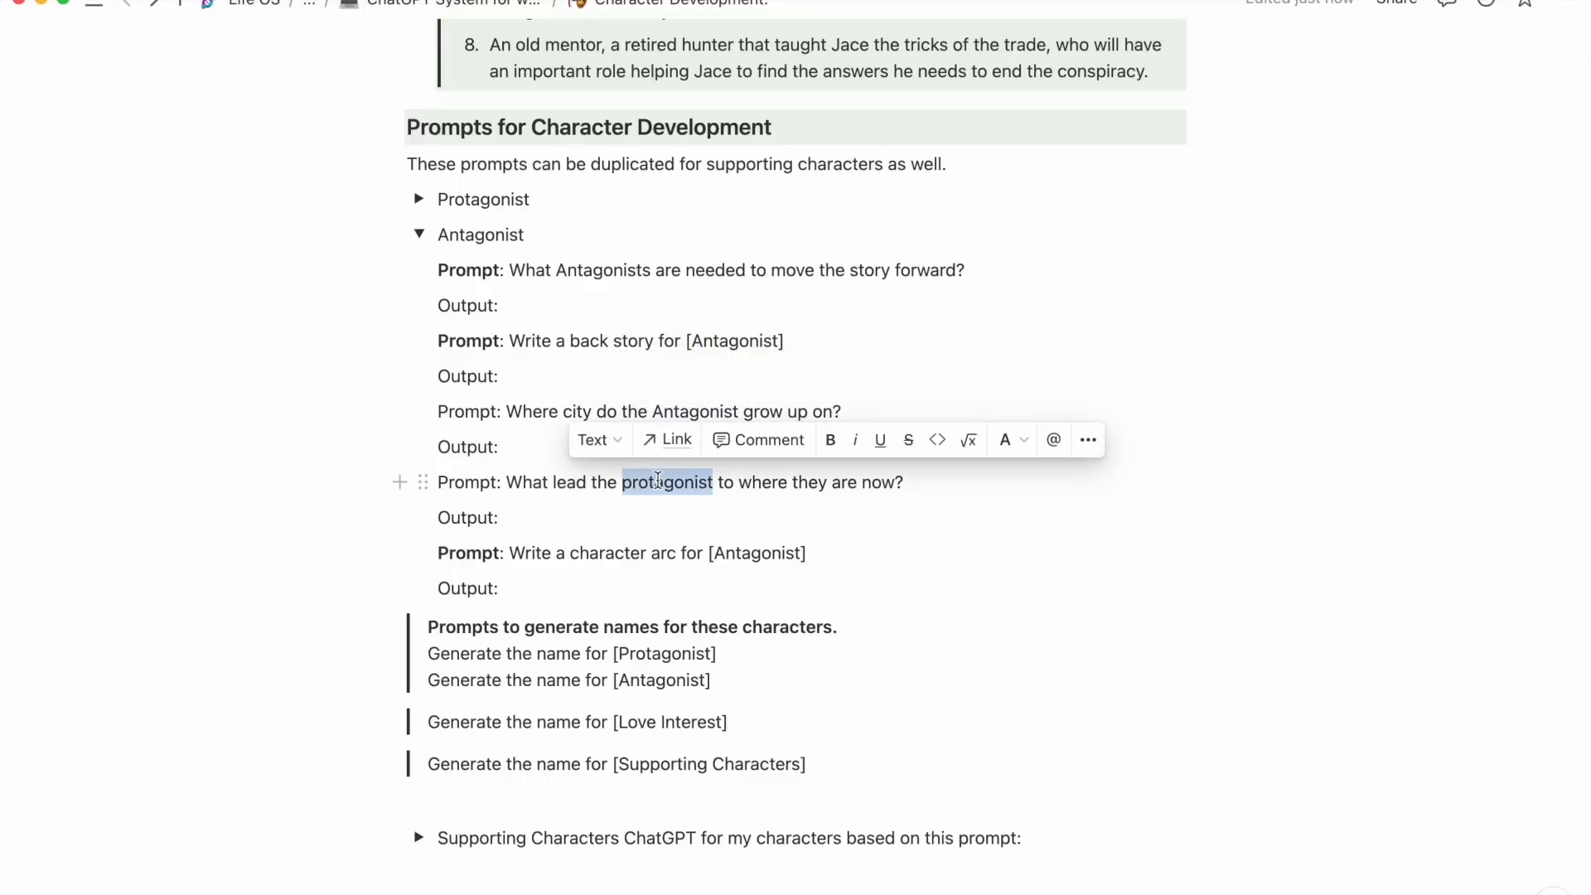
{"action": "type", "text": "Antagonist"}
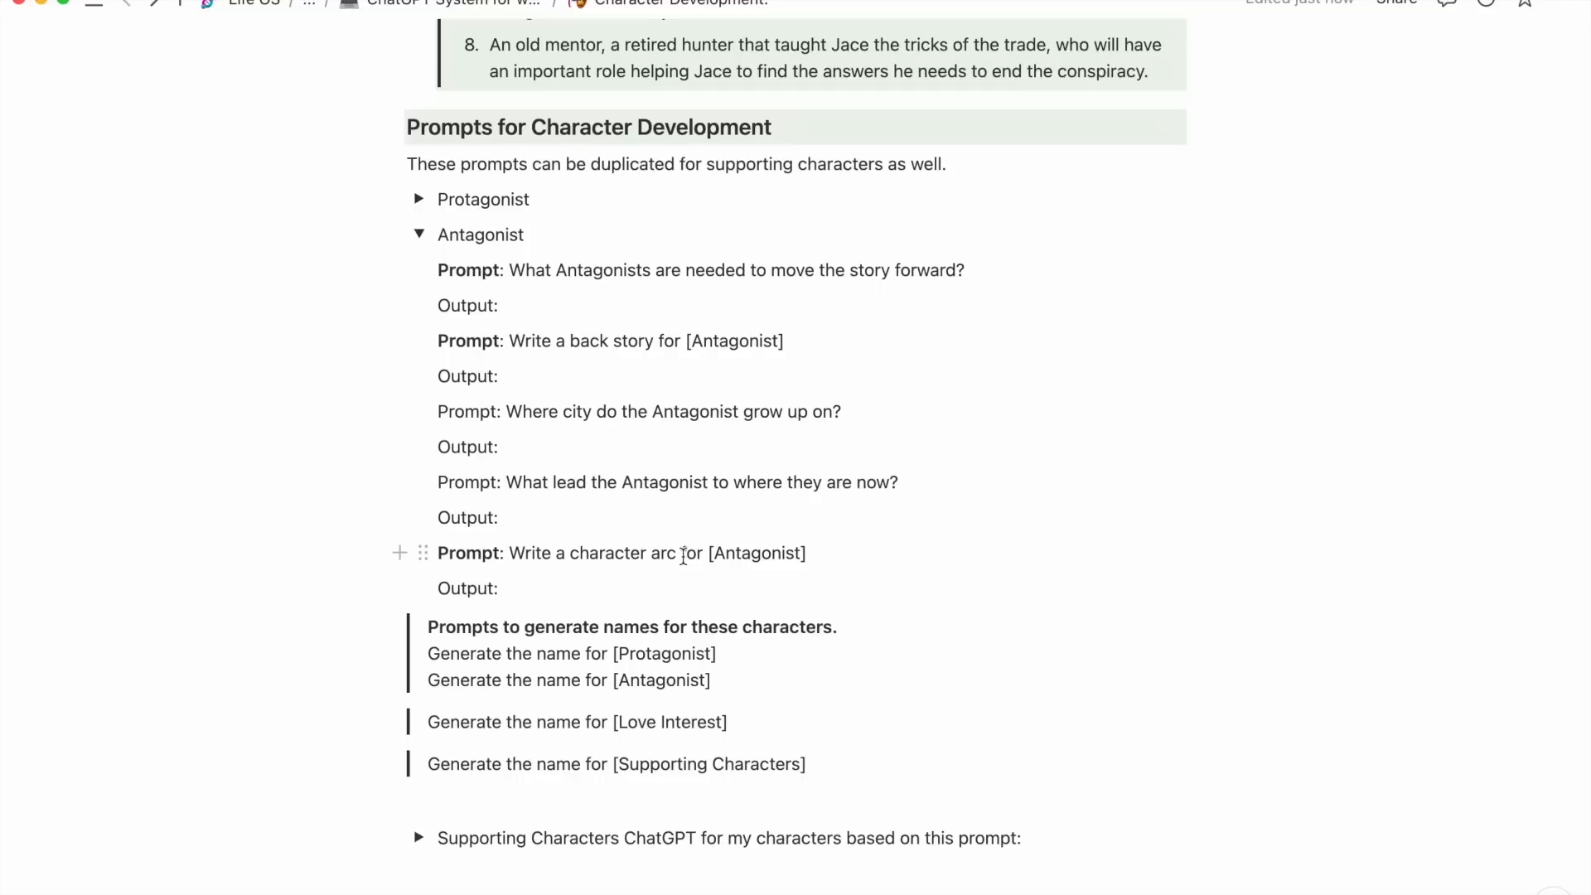
Review the name-generation prompts and the expanded Supporting Characters list, and collapse the list.
{"action": "scroll", "coordinate": [745, 567], "scroll_direction": "down", "scroll_amount": 5}
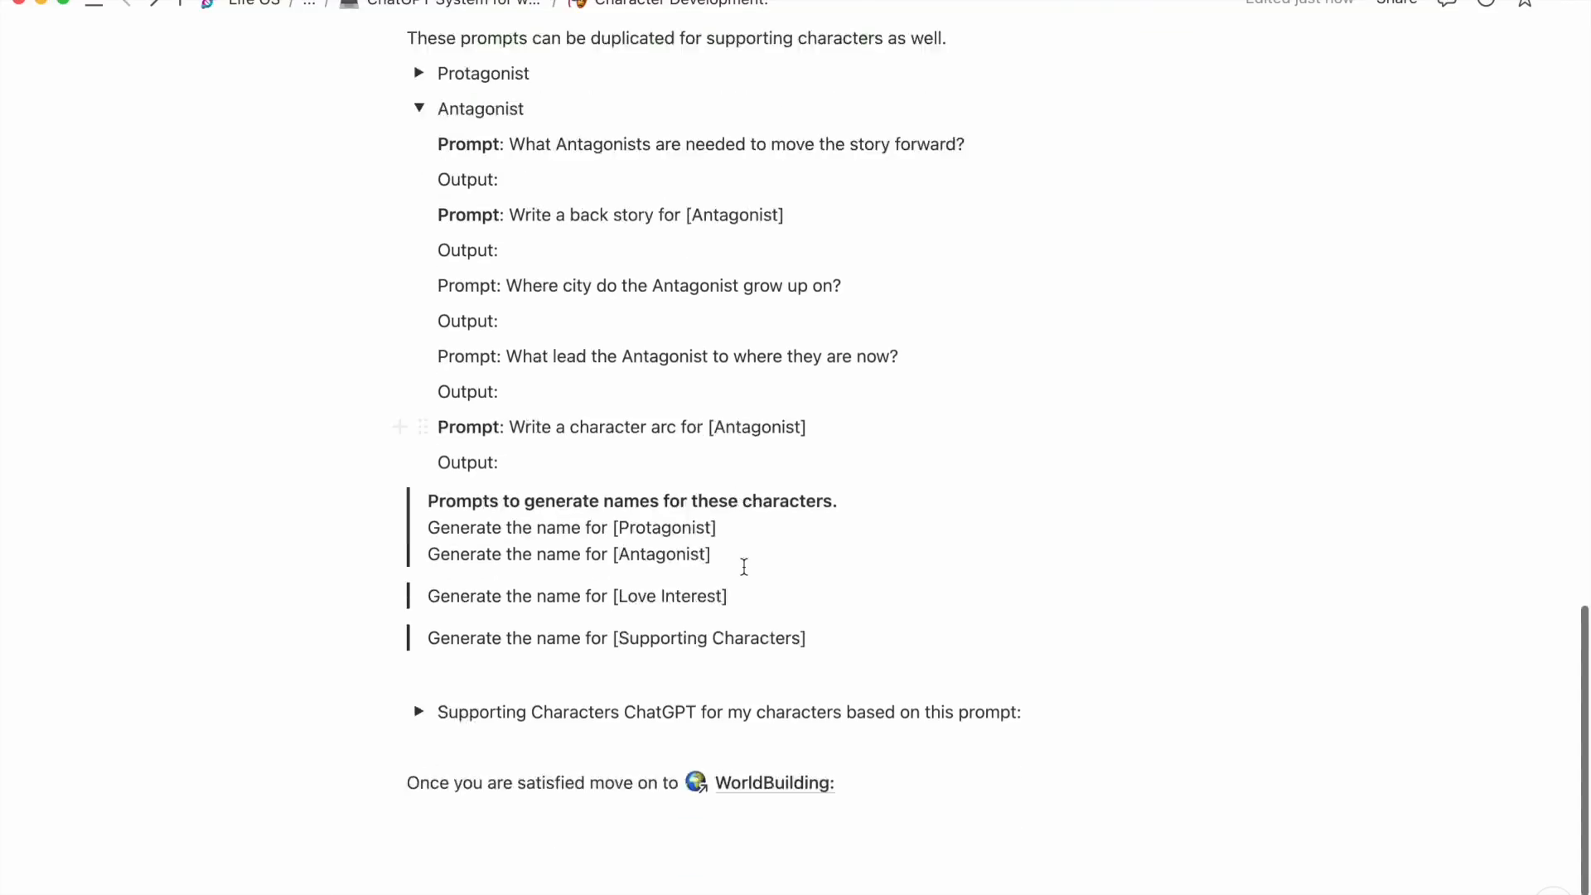
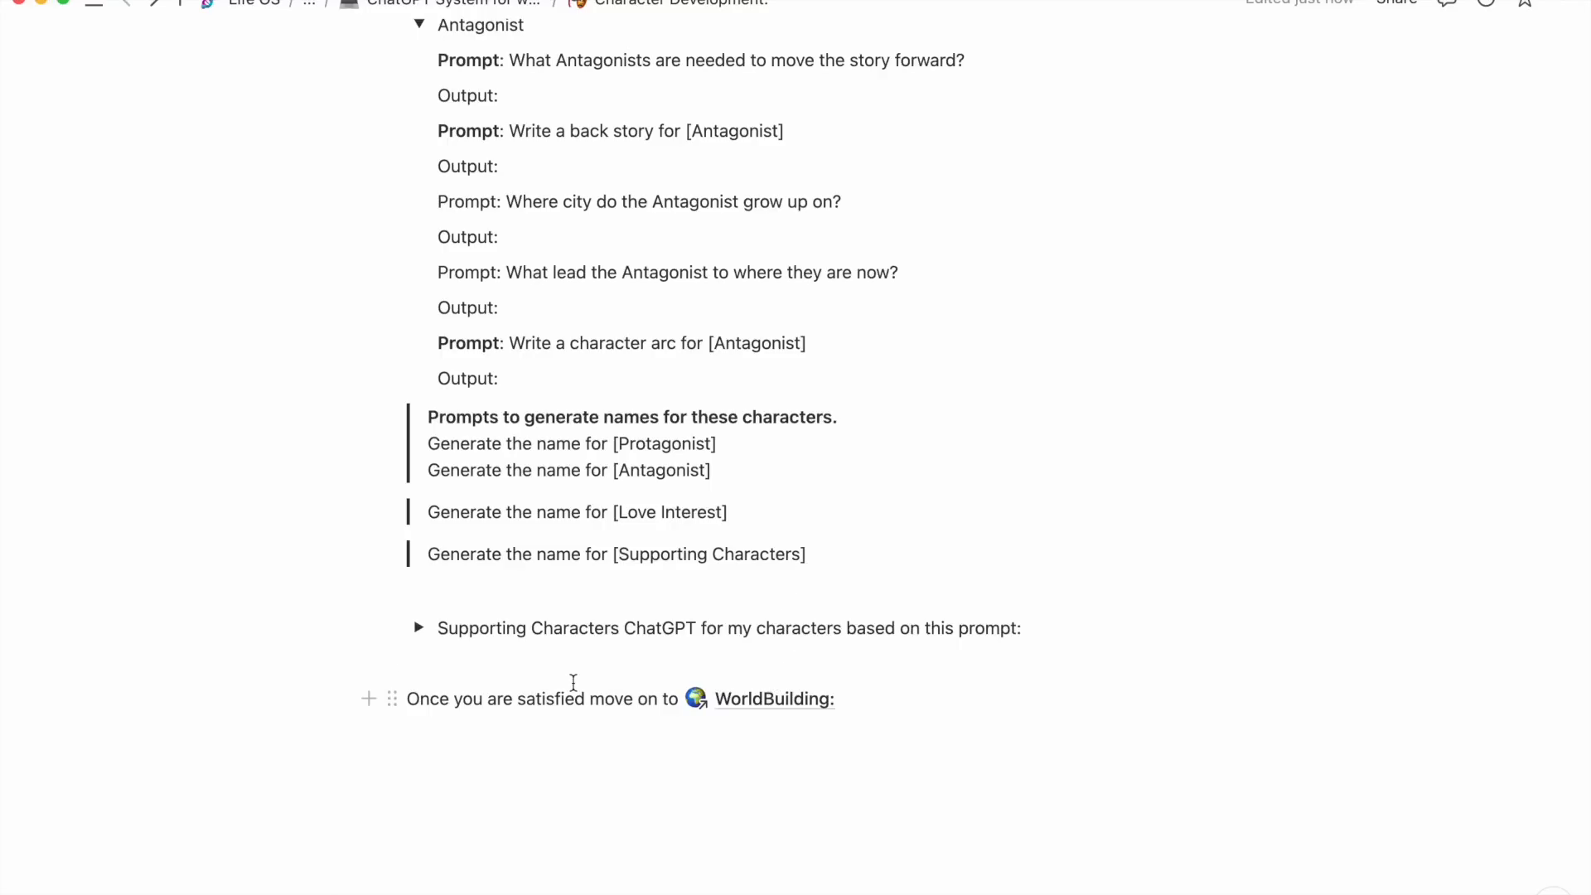
{"action": "left_click", "coordinate": [420, 630]}
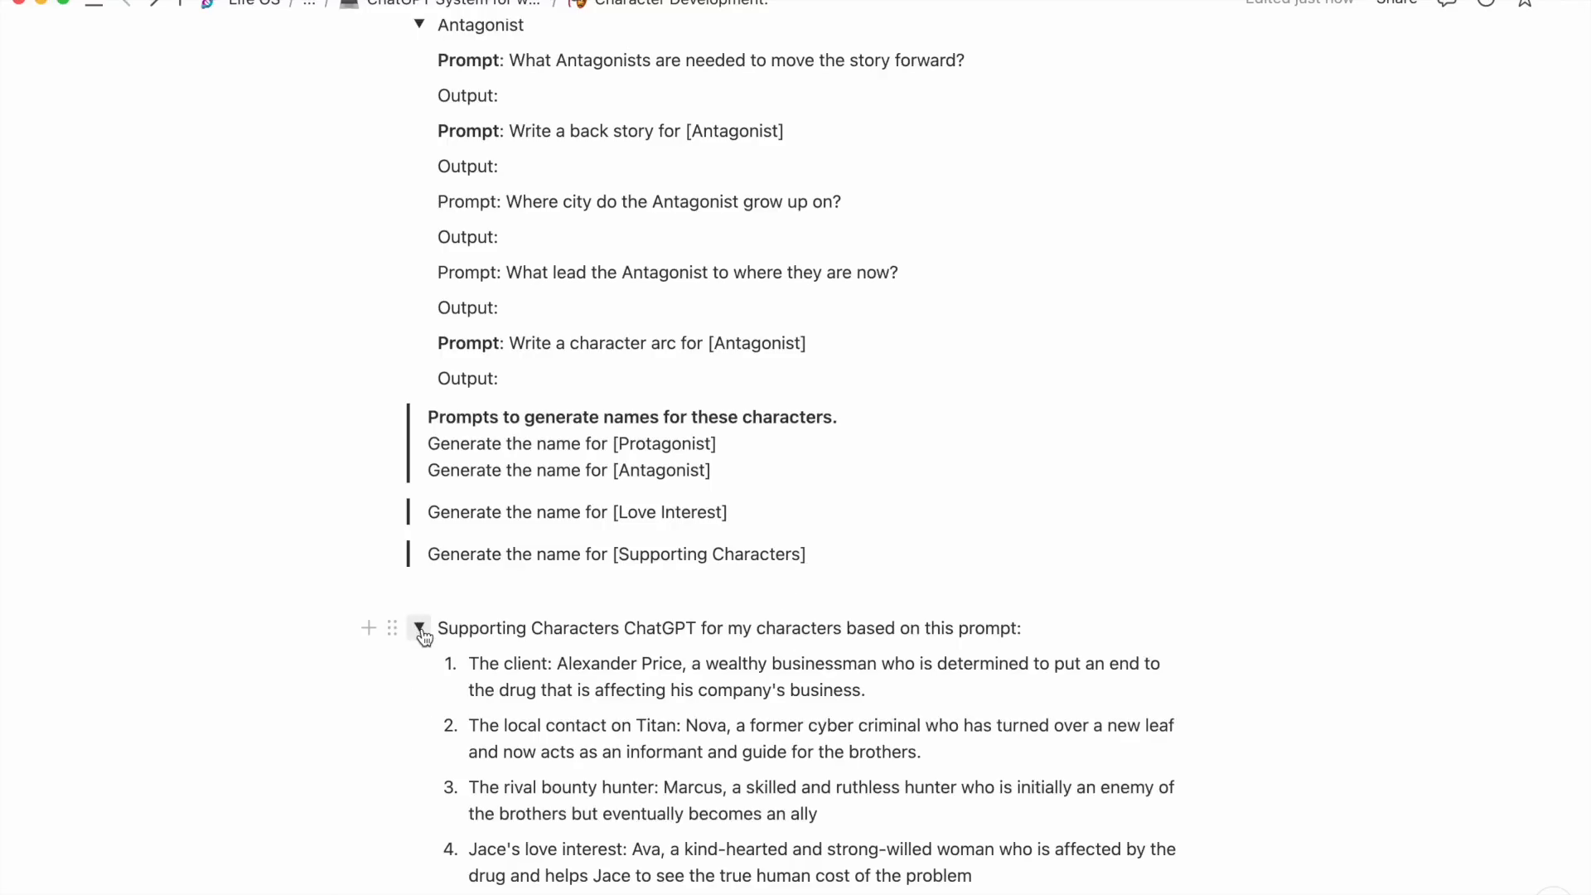
{"action": "scroll", "coordinate": [649, 652], "scroll_direction": "down", "scroll_amount": 5}
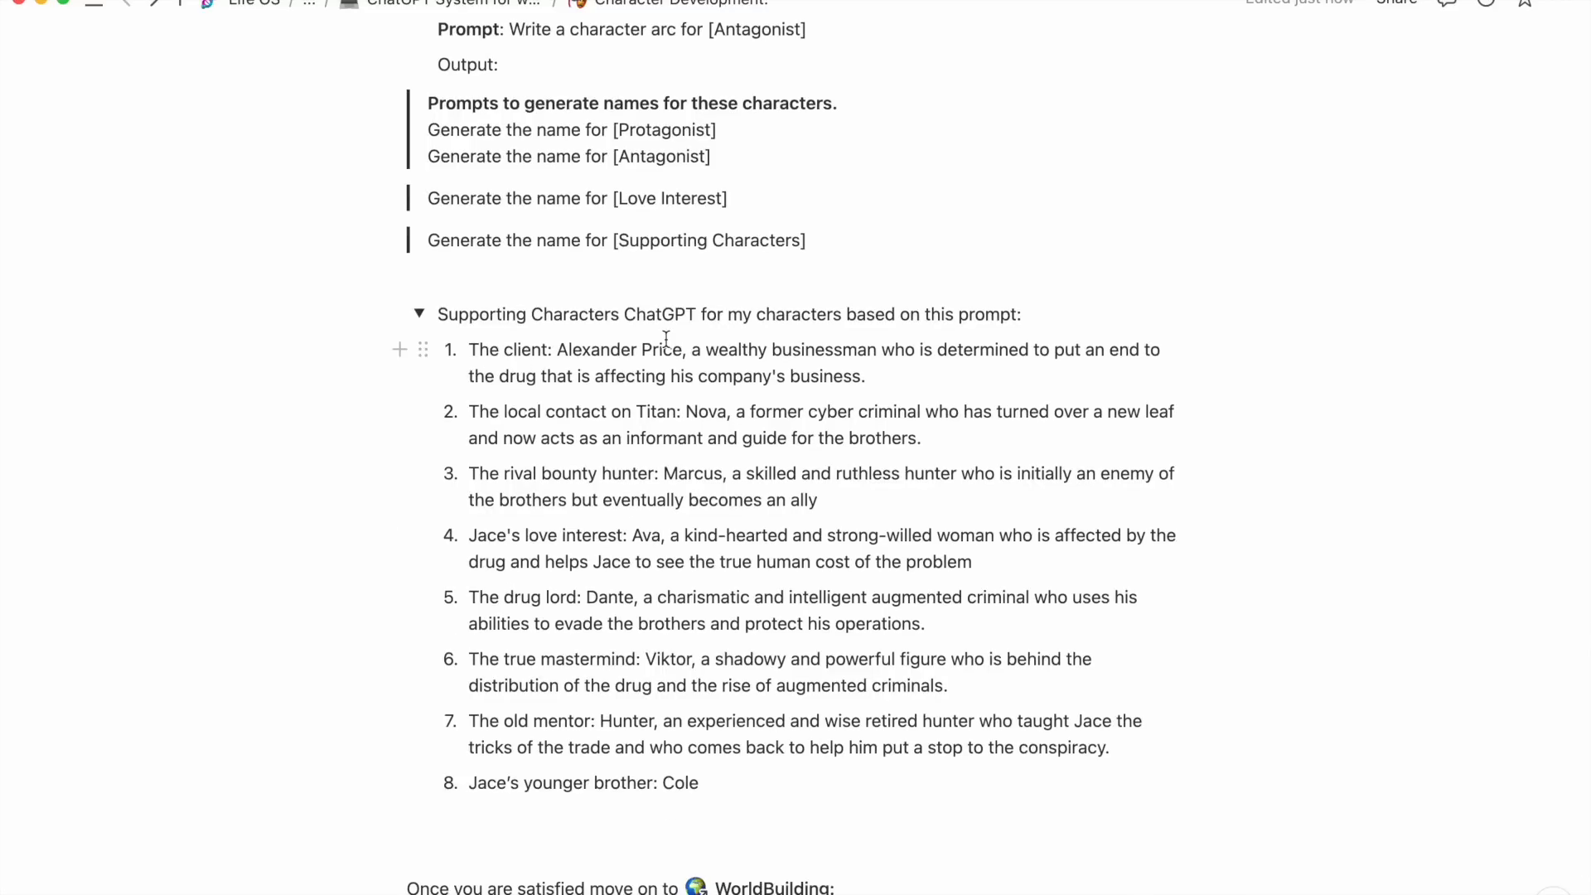
{"action": "scroll", "coordinate": [665, 338], "scroll_direction": "up", "scroll_amount": 15}
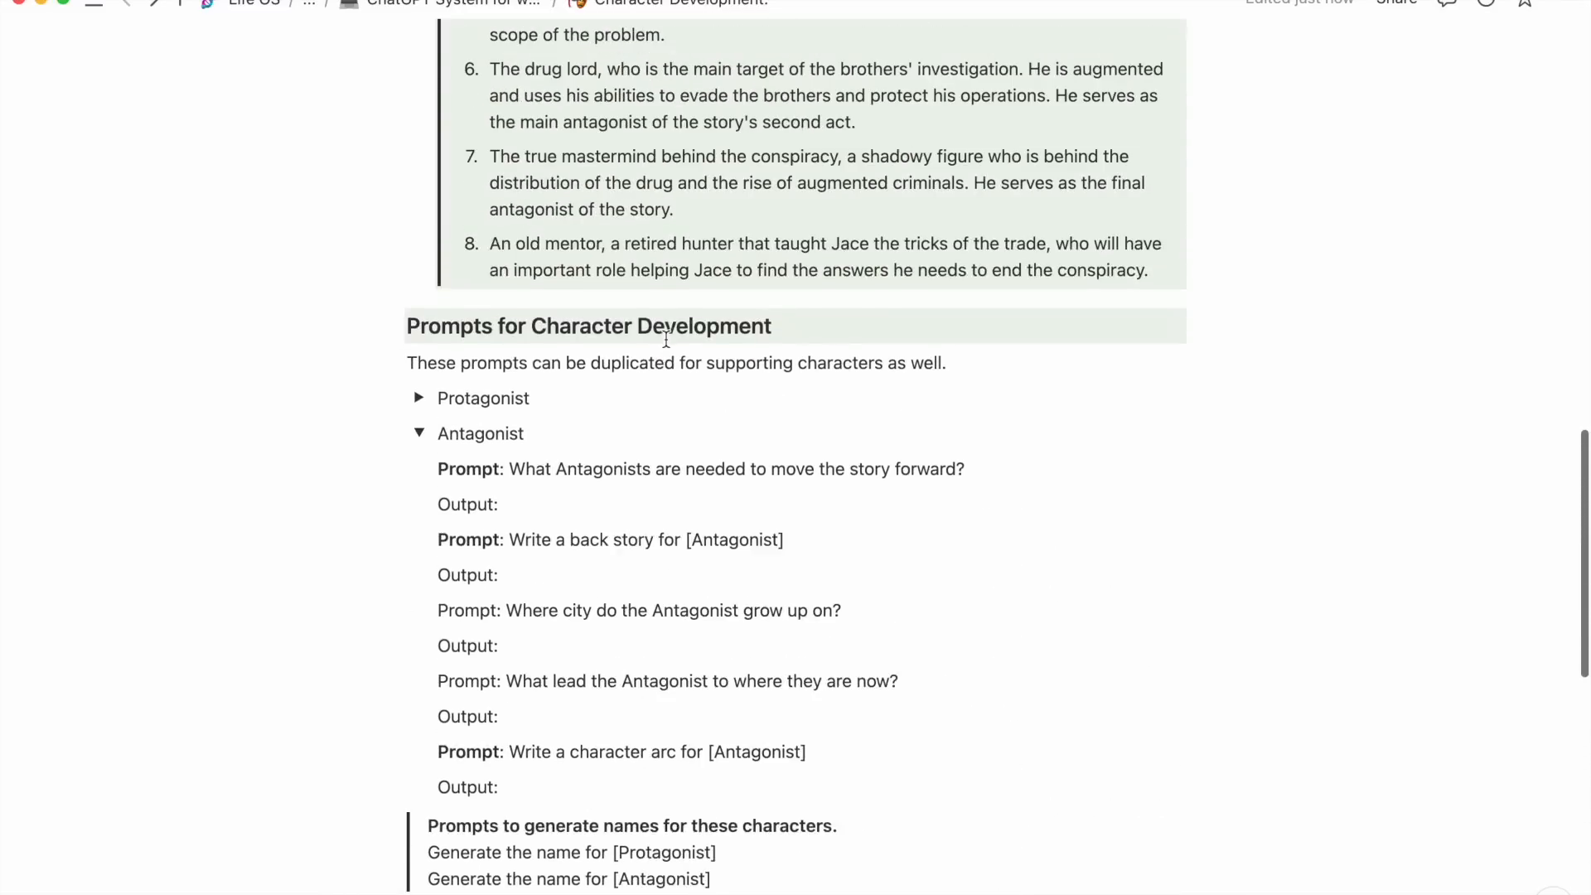
{"action": "scroll", "coordinate": [665, 339], "scroll_direction": "down", "scroll_amount": 13}
{"action": "scroll", "coordinate": [666, 338], "scroll_direction": "down", "scroll_amount": 5}
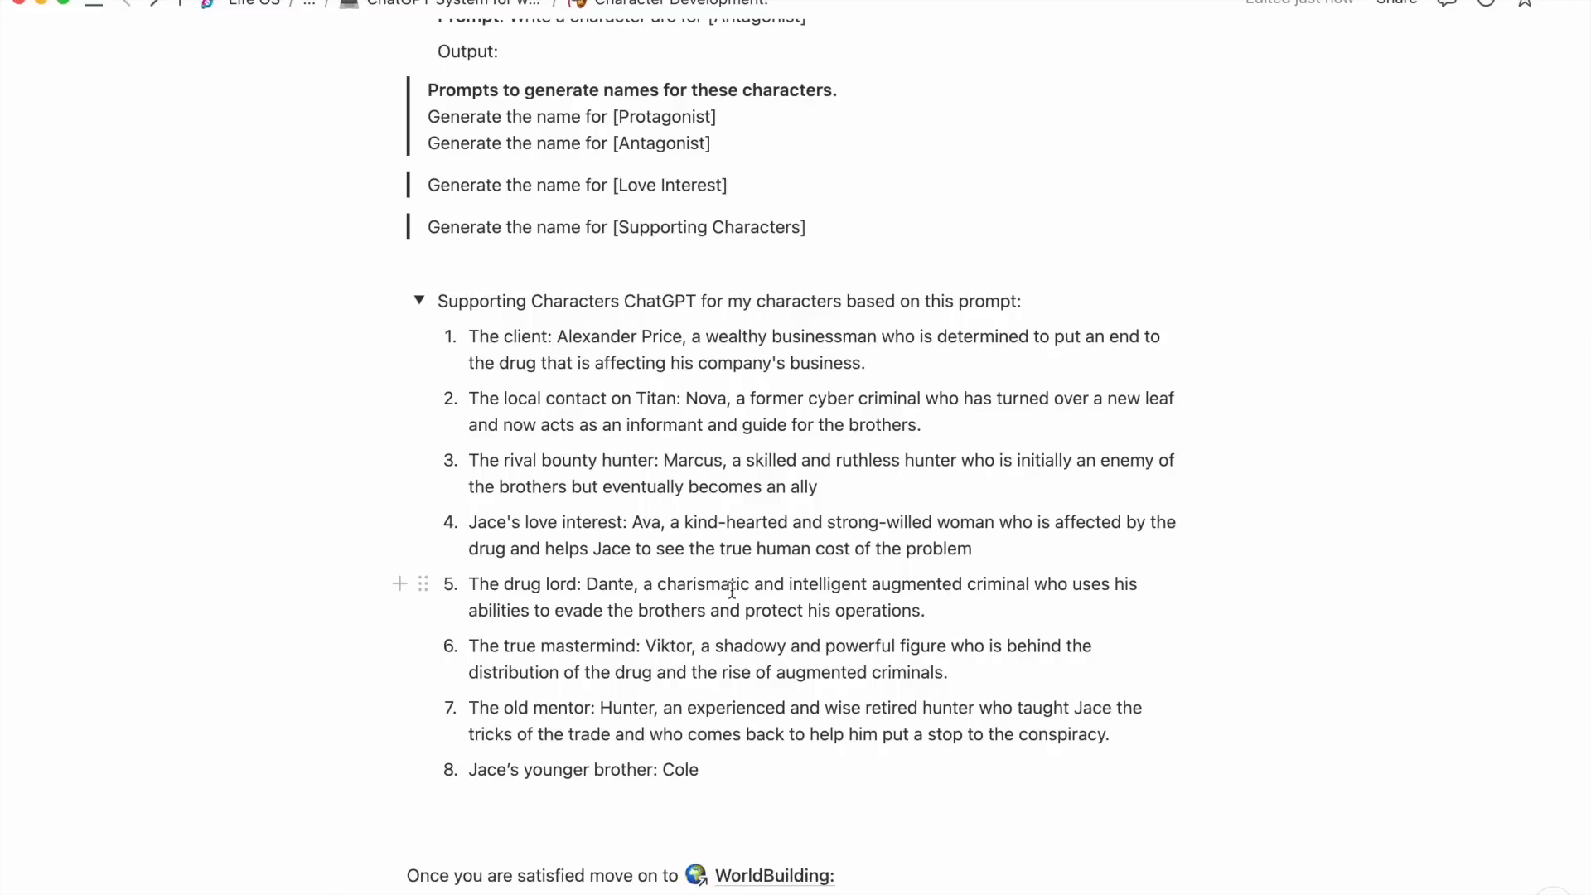
{"action": "scroll", "coordinate": [788, 620], "scroll_direction": "down", "scroll_amount": 3}
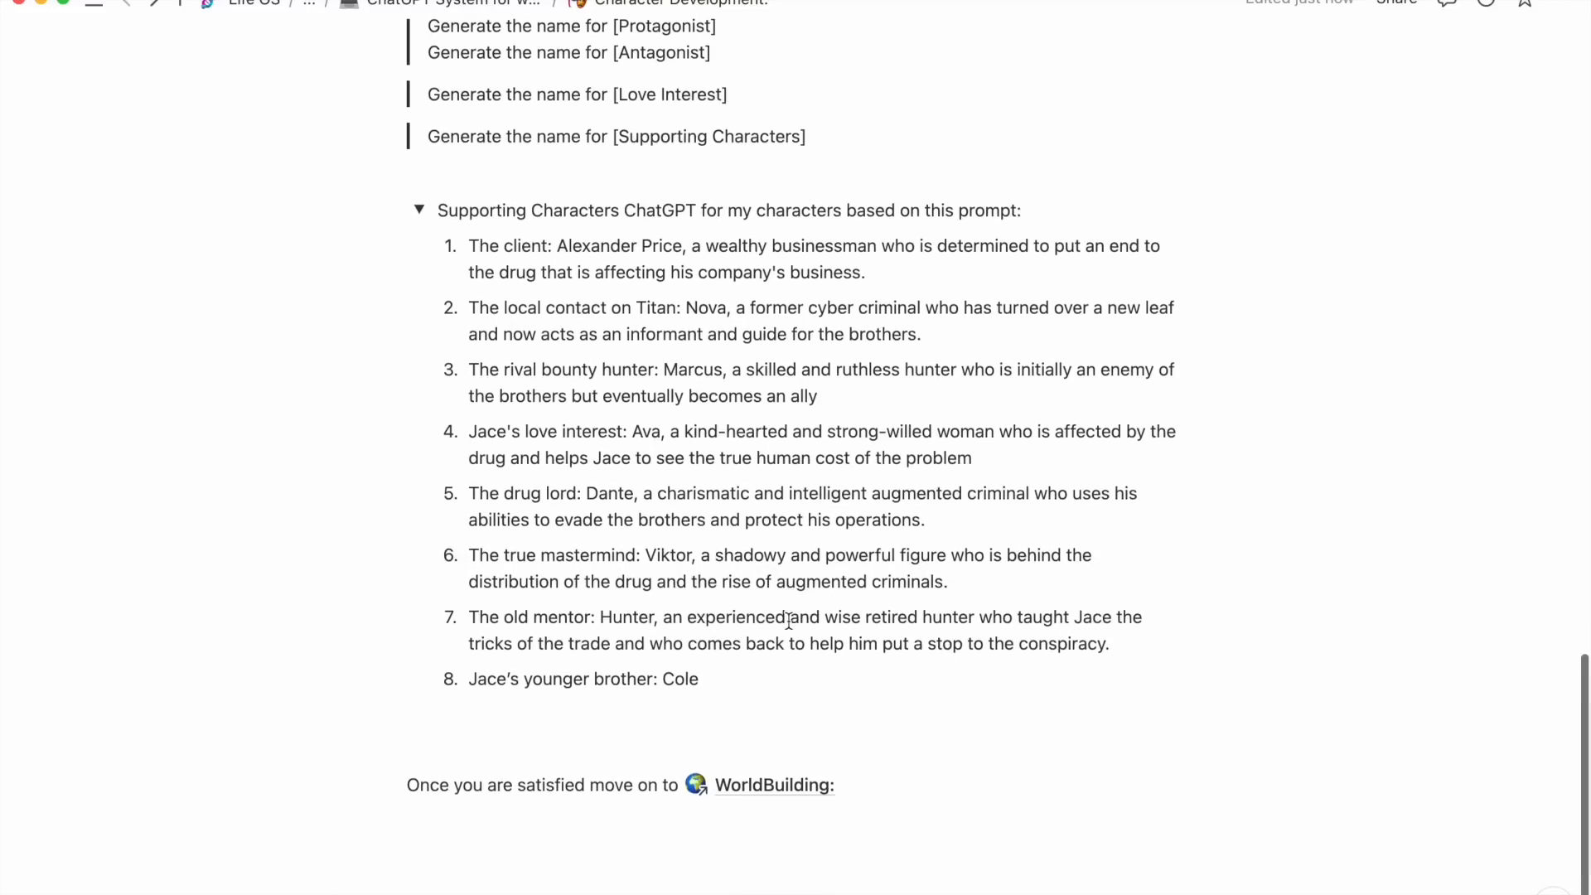
{"action": "scroll", "coordinate": [788, 621], "scroll_direction": "up", "scroll_amount": 4}
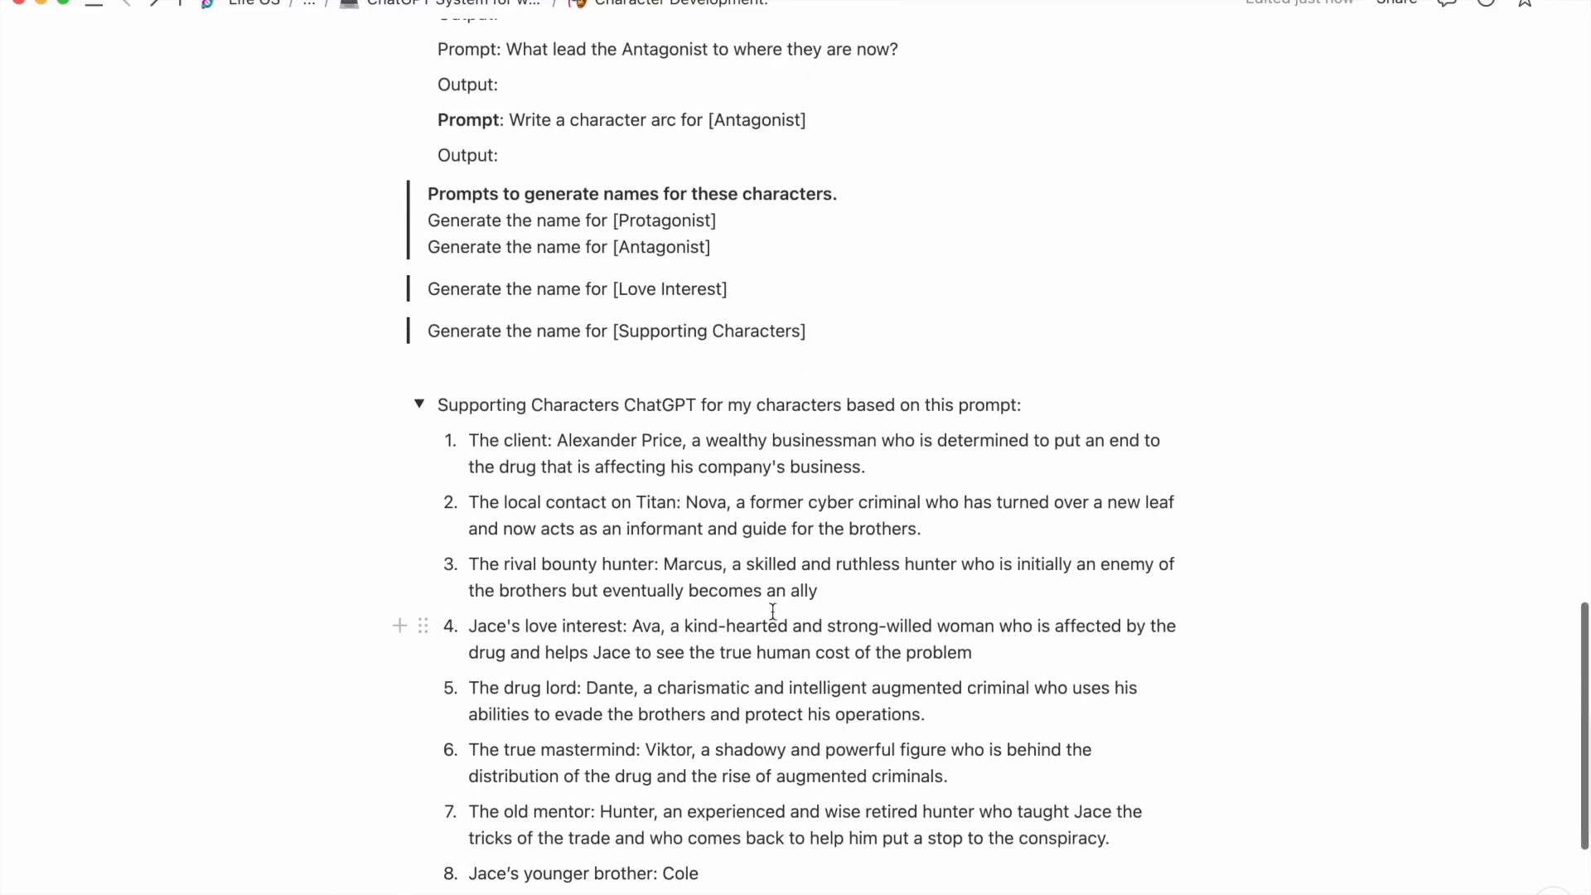
{"action": "left_click", "coordinate": [420, 405]}
Look back over the ChatGPT character output list and collapse the Antagonist section.
{"action": "scroll", "coordinate": [438, 412], "scroll_direction": "up", "scroll_amount": 2}
{"action": "scroll", "coordinate": [439, 412], "scroll_direction": "up", "scroll_amount": 10}
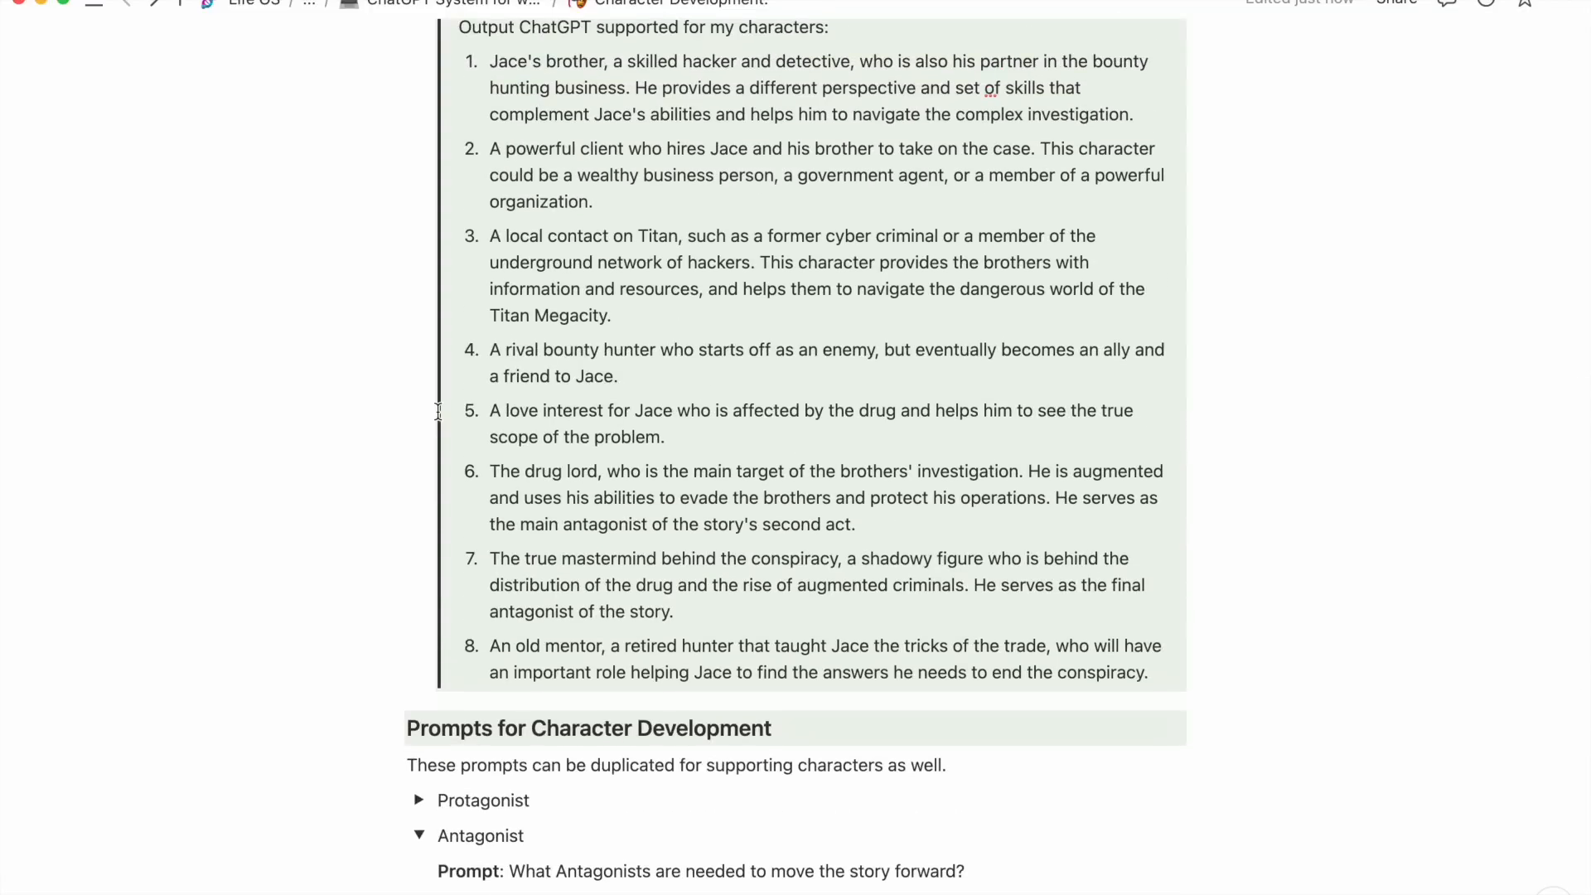
{"action": "scroll", "coordinate": [438, 412], "scroll_direction": "down", "scroll_amount": 8}
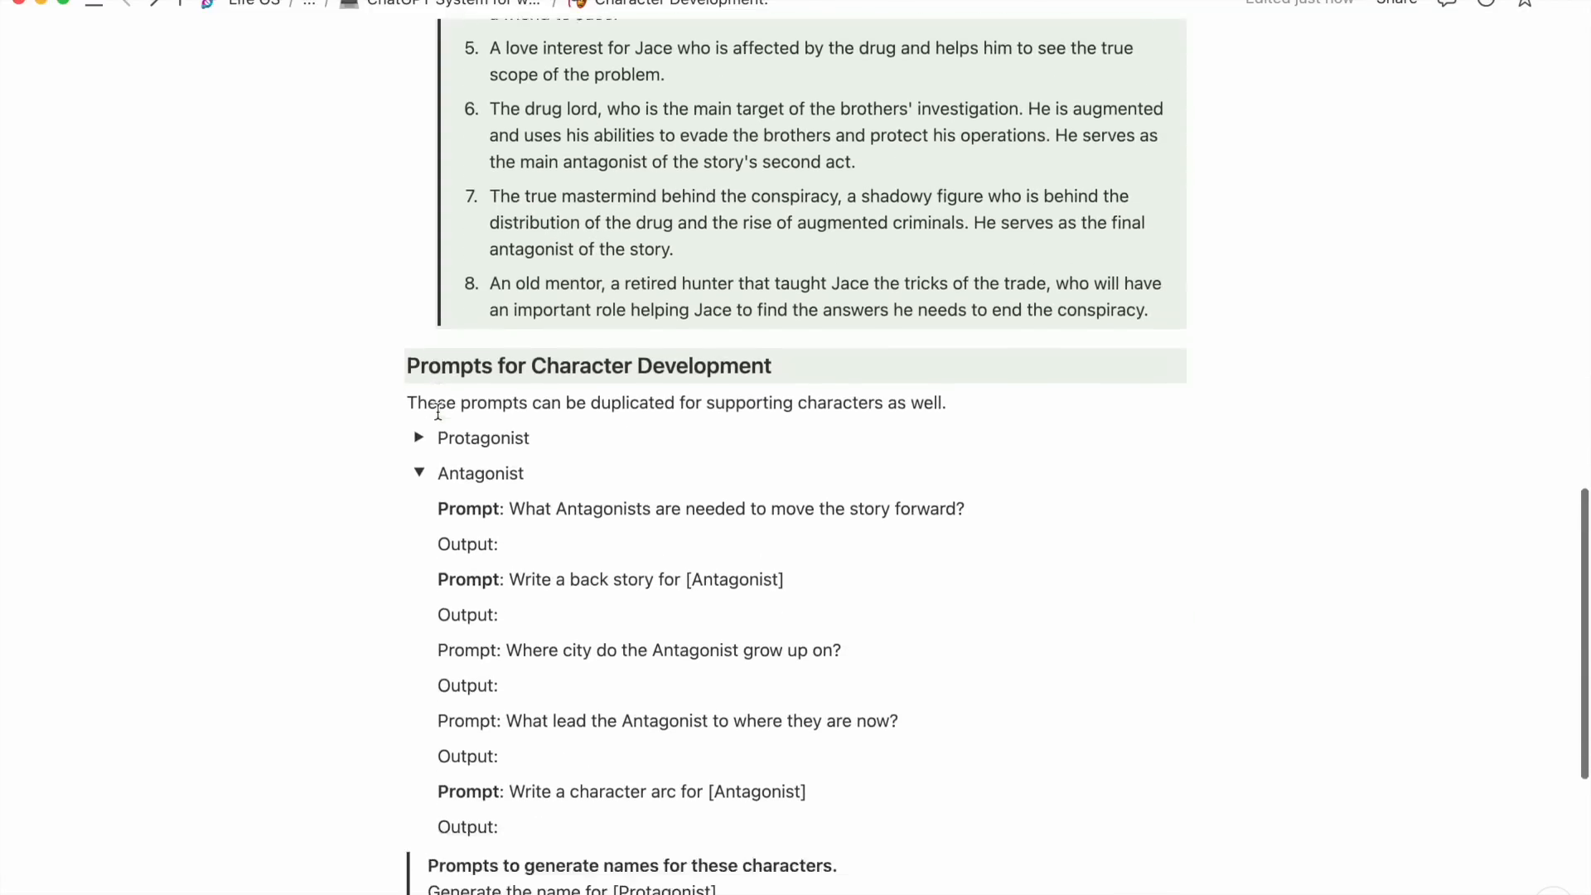
{"action": "scroll", "coordinate": [439, 412], "scroll_direction": "down", "scroll_amount": 1}
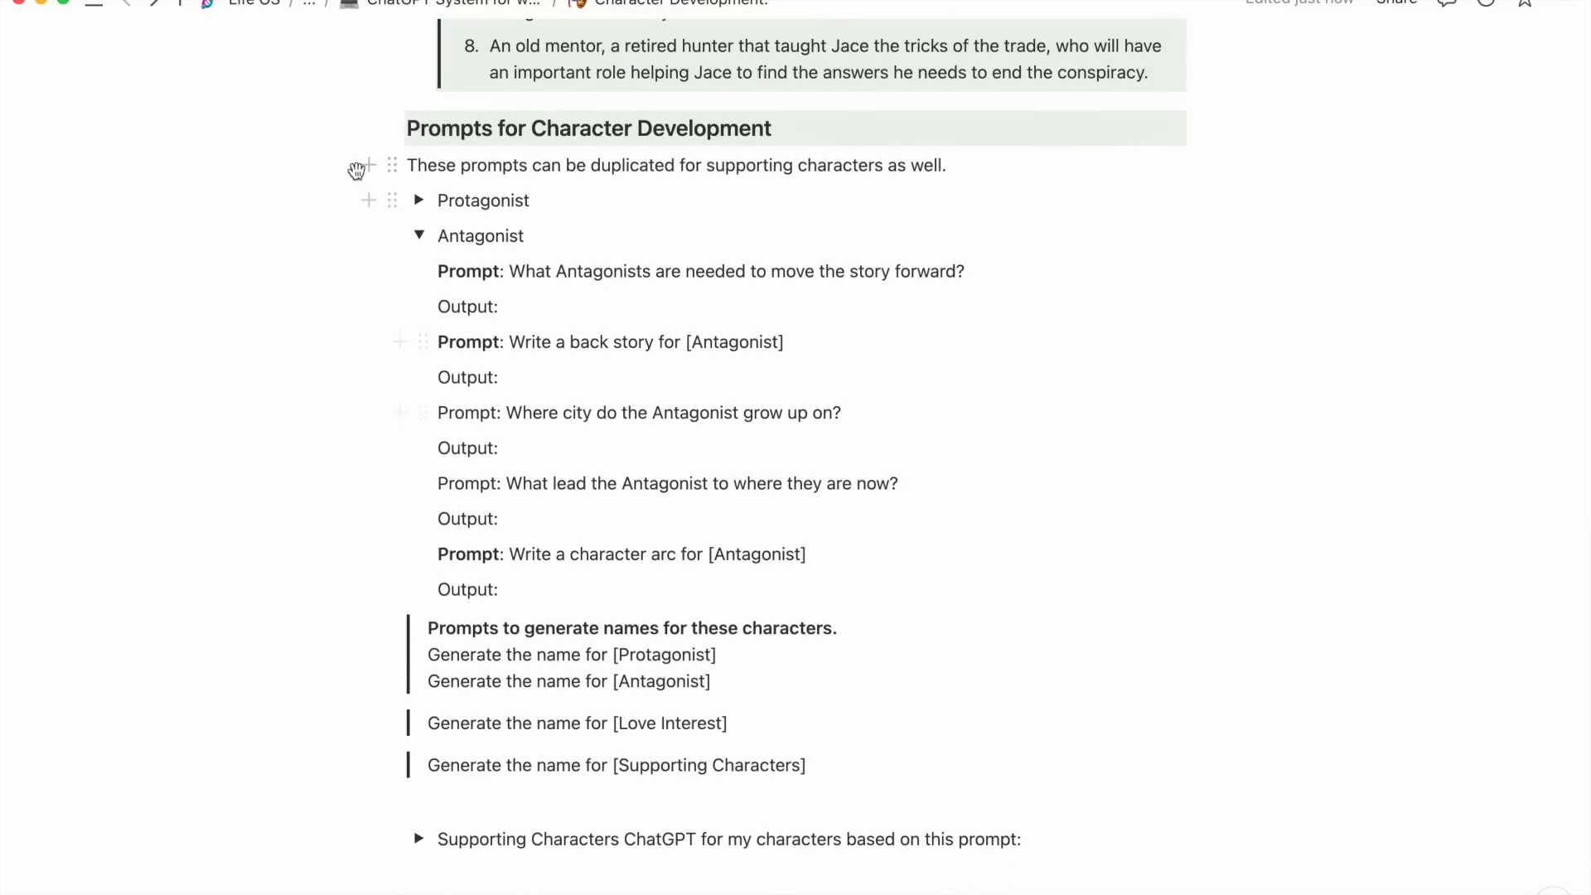
{"action": "left_click", "coordinate": [419, 235]}
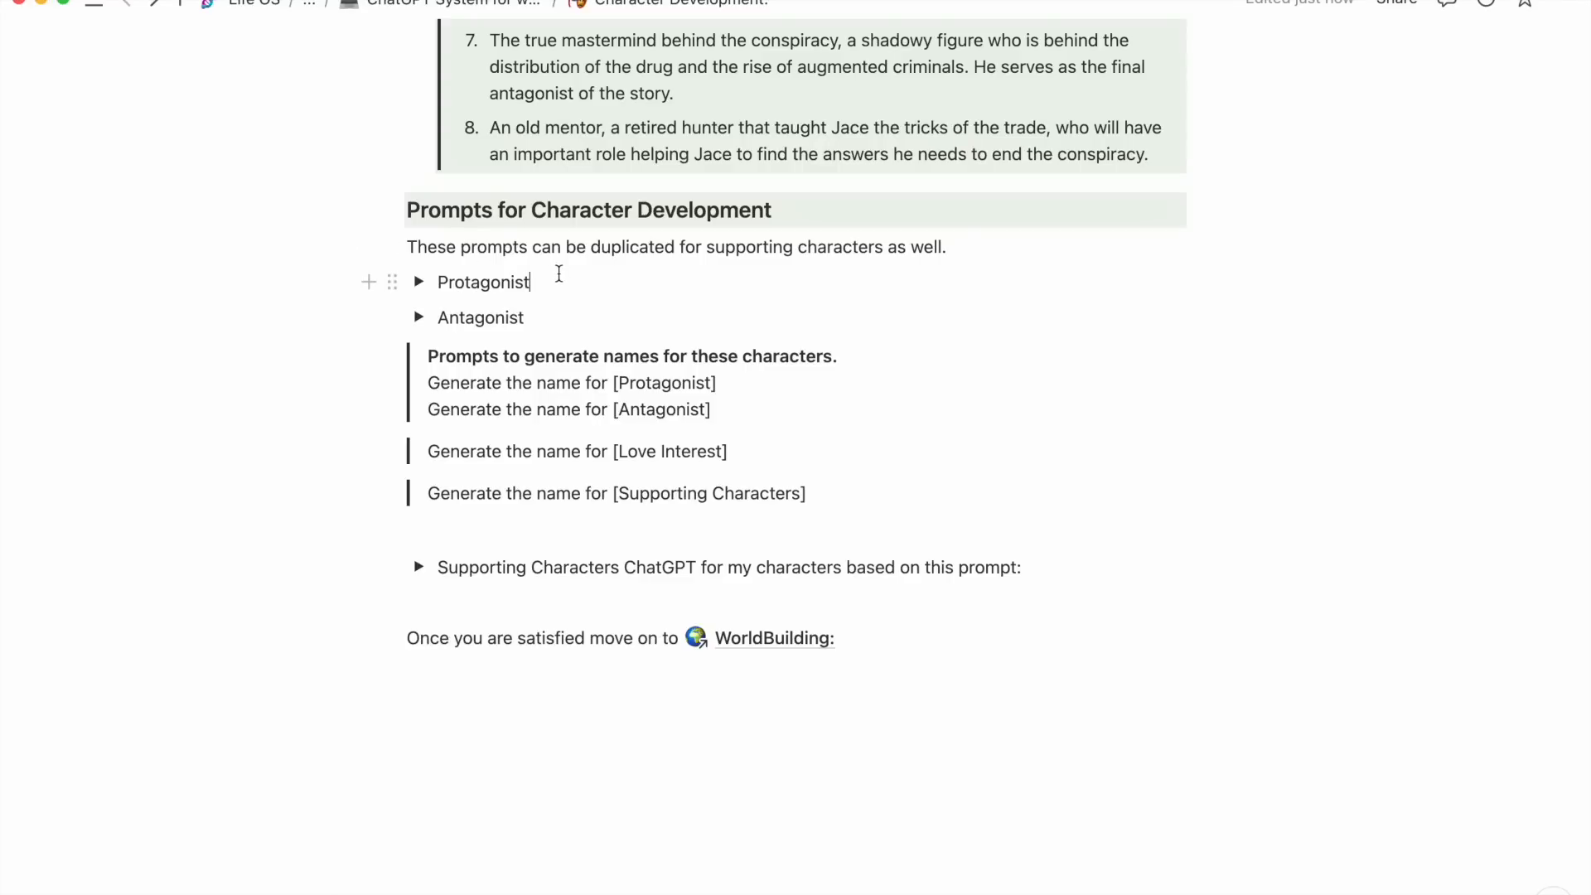
Copy the Protagonist heading into a new toggle directly below it and rename the copy for the character Cole.
{"action": "left_click_drag", "start_coordinate": [558, 272], "coordinate": [400, 273]}
{"action": "key", "text": "super+c"}
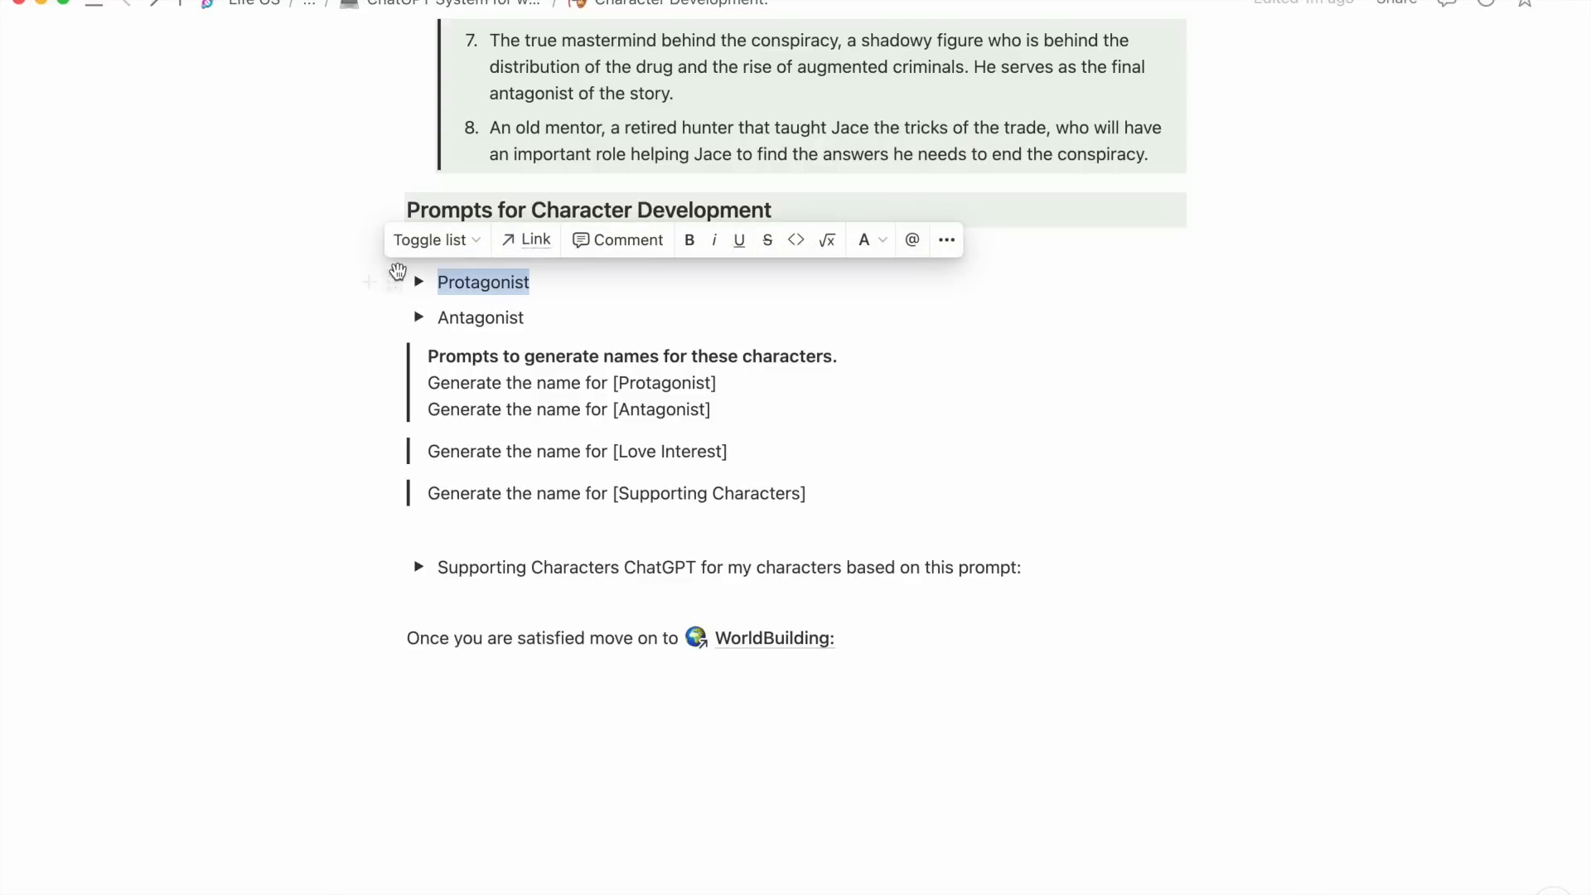
{"action": "left_click", "coordinate": [548, 281]}
{"action": "key", "text": "Return"}
{"action": "key", "text": "super+v"}
{"action": "double_click", "coordinate": [480, 319]}
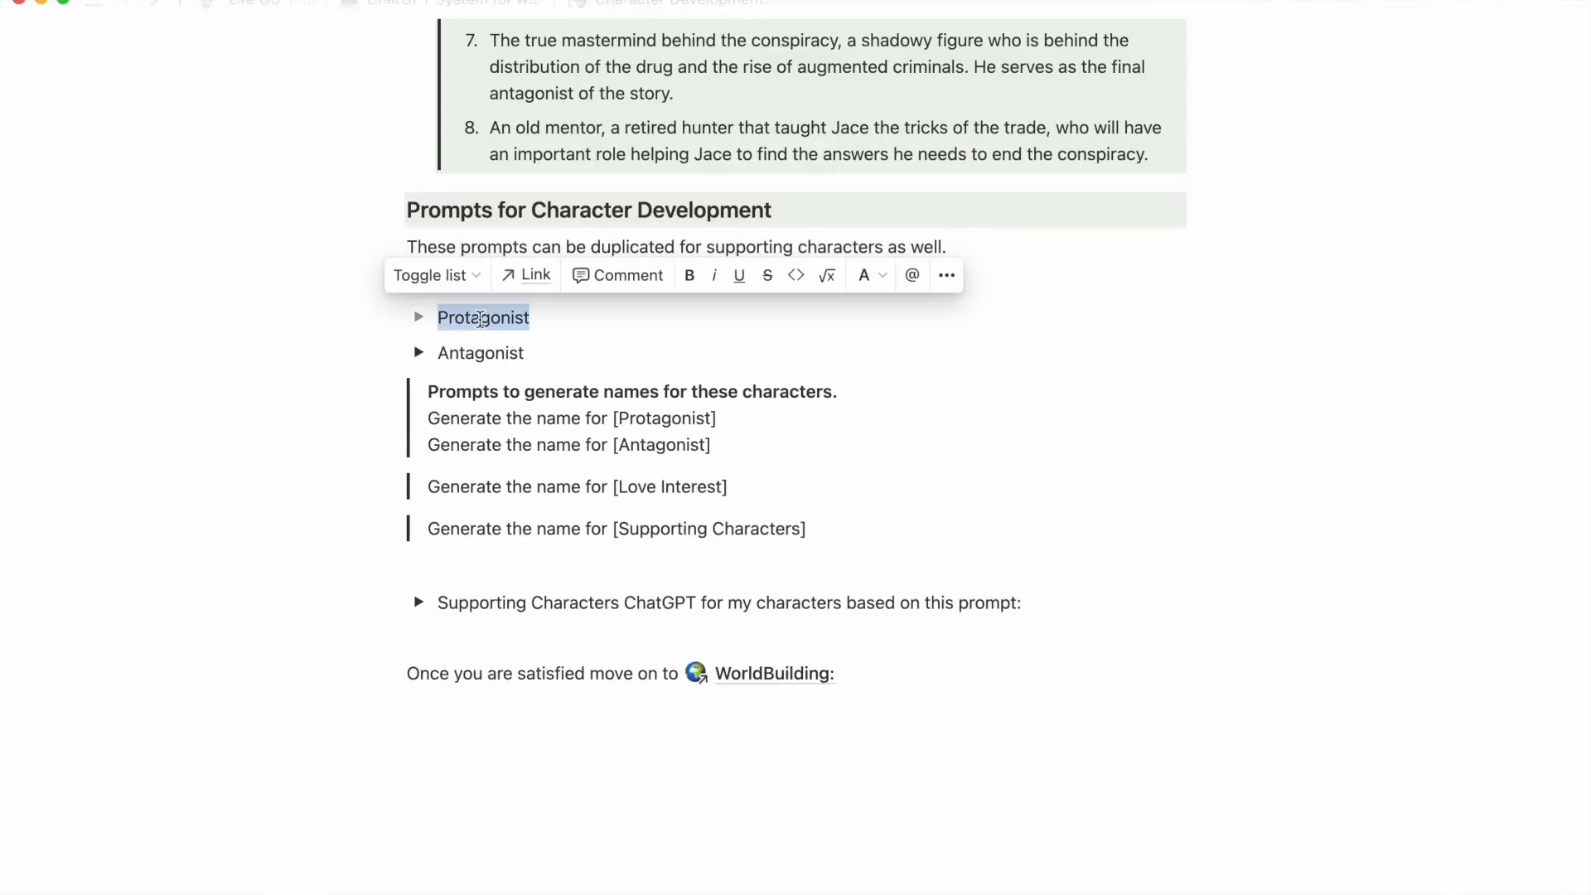
{"action": "type", "text": "Cole’"}
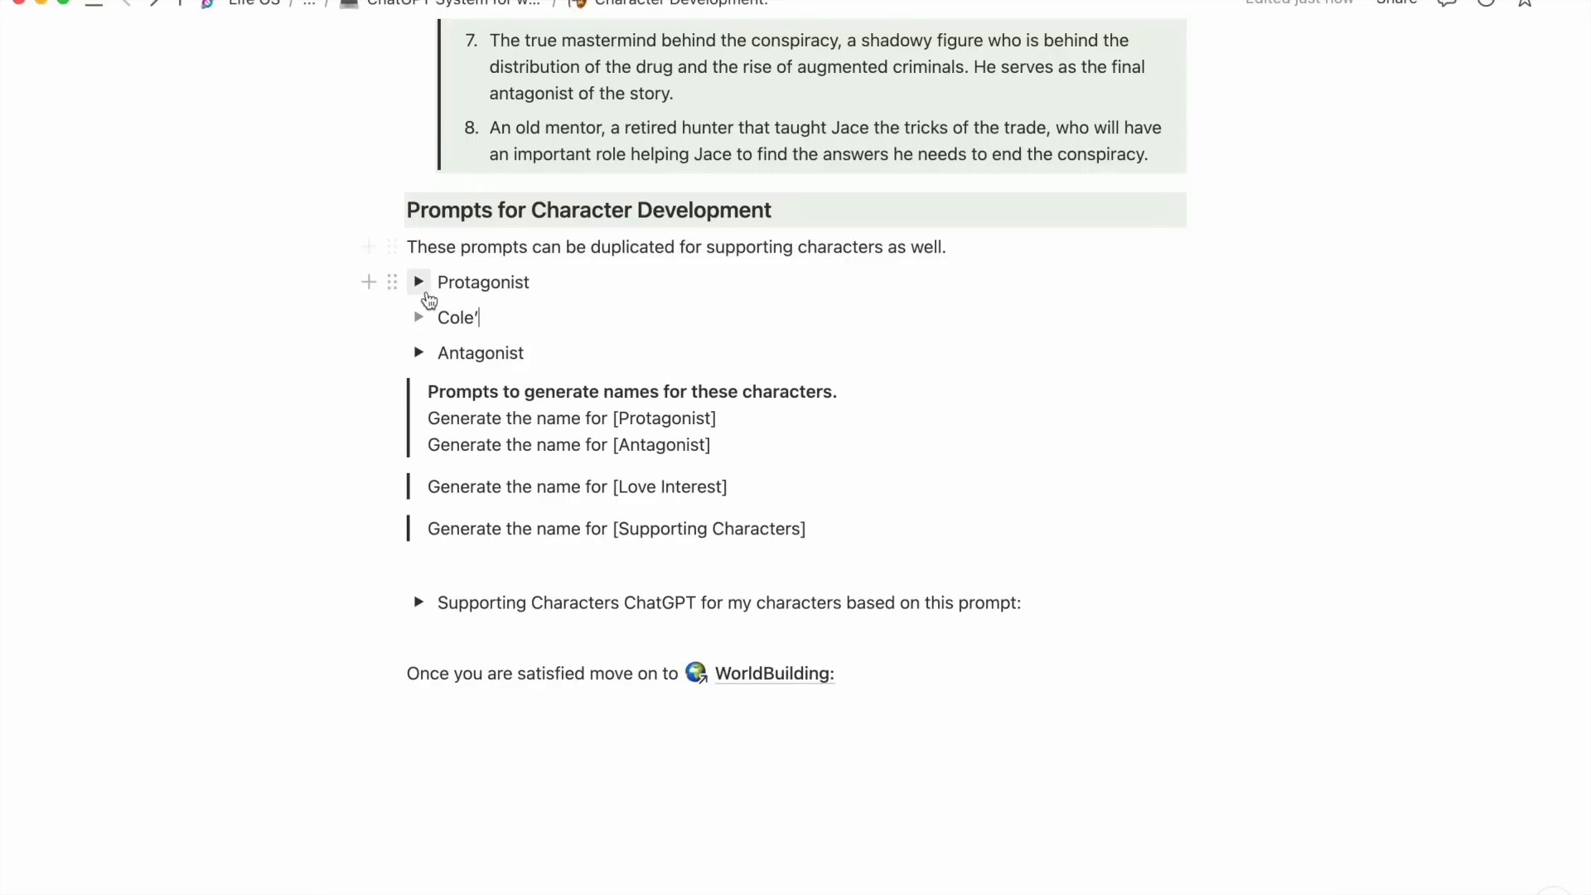
Check the contents of the Protagonist and Cole toggles, remove the stray apostrophe after "Cole", and leave both collapsed.
{"action": "left_click", "coordinate": [423, 286]}
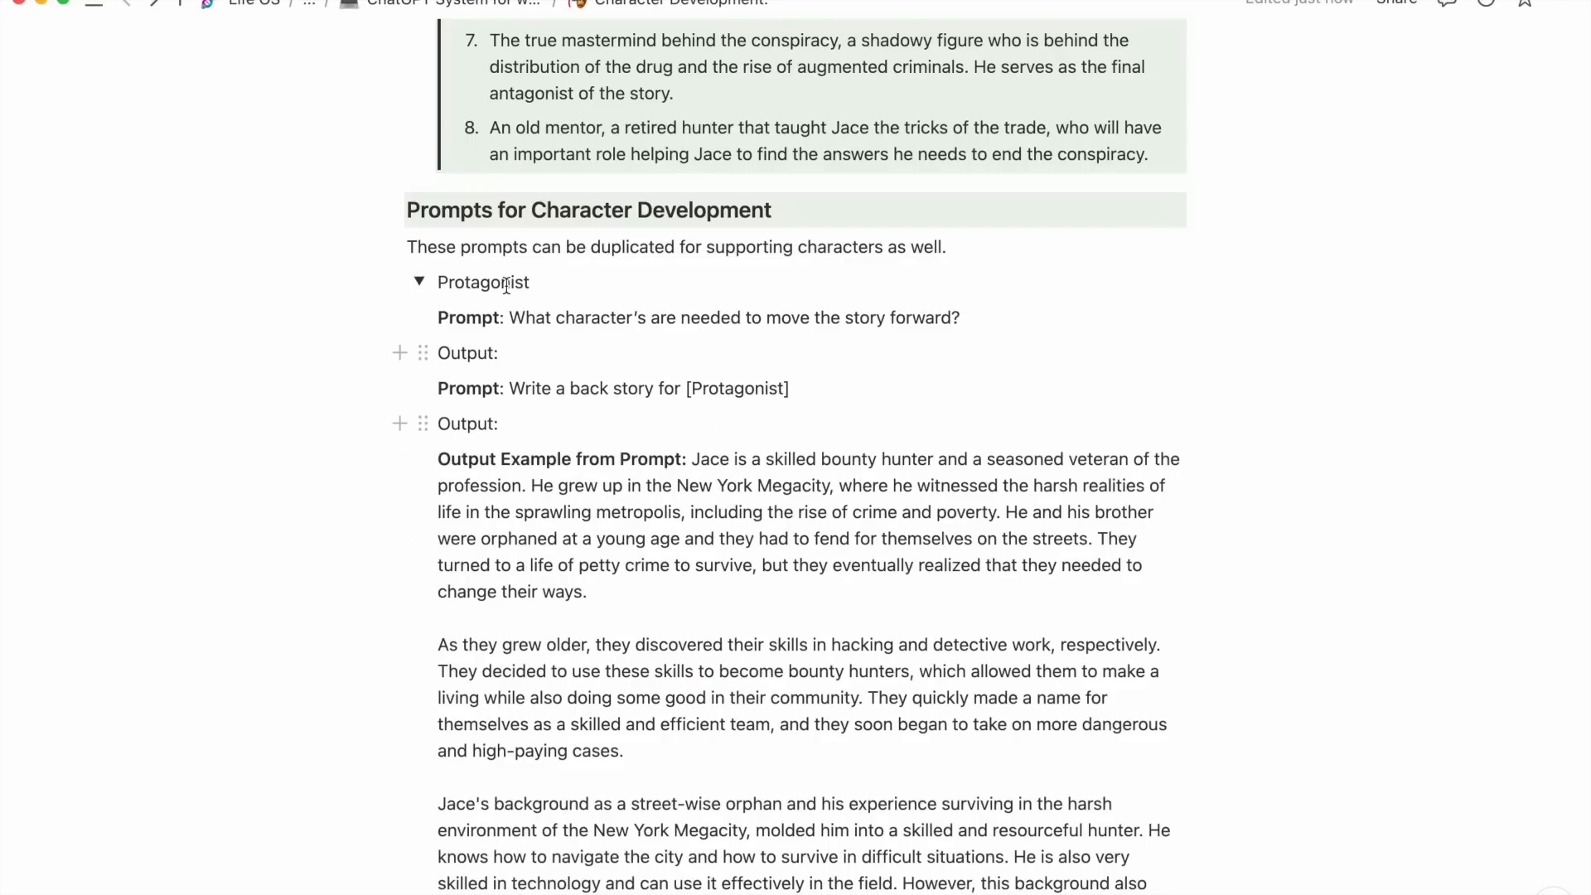
{"action": "left_click", "coordinate": [419, 282]}
{"action": "left_click", "coordinate": [419, 317]}
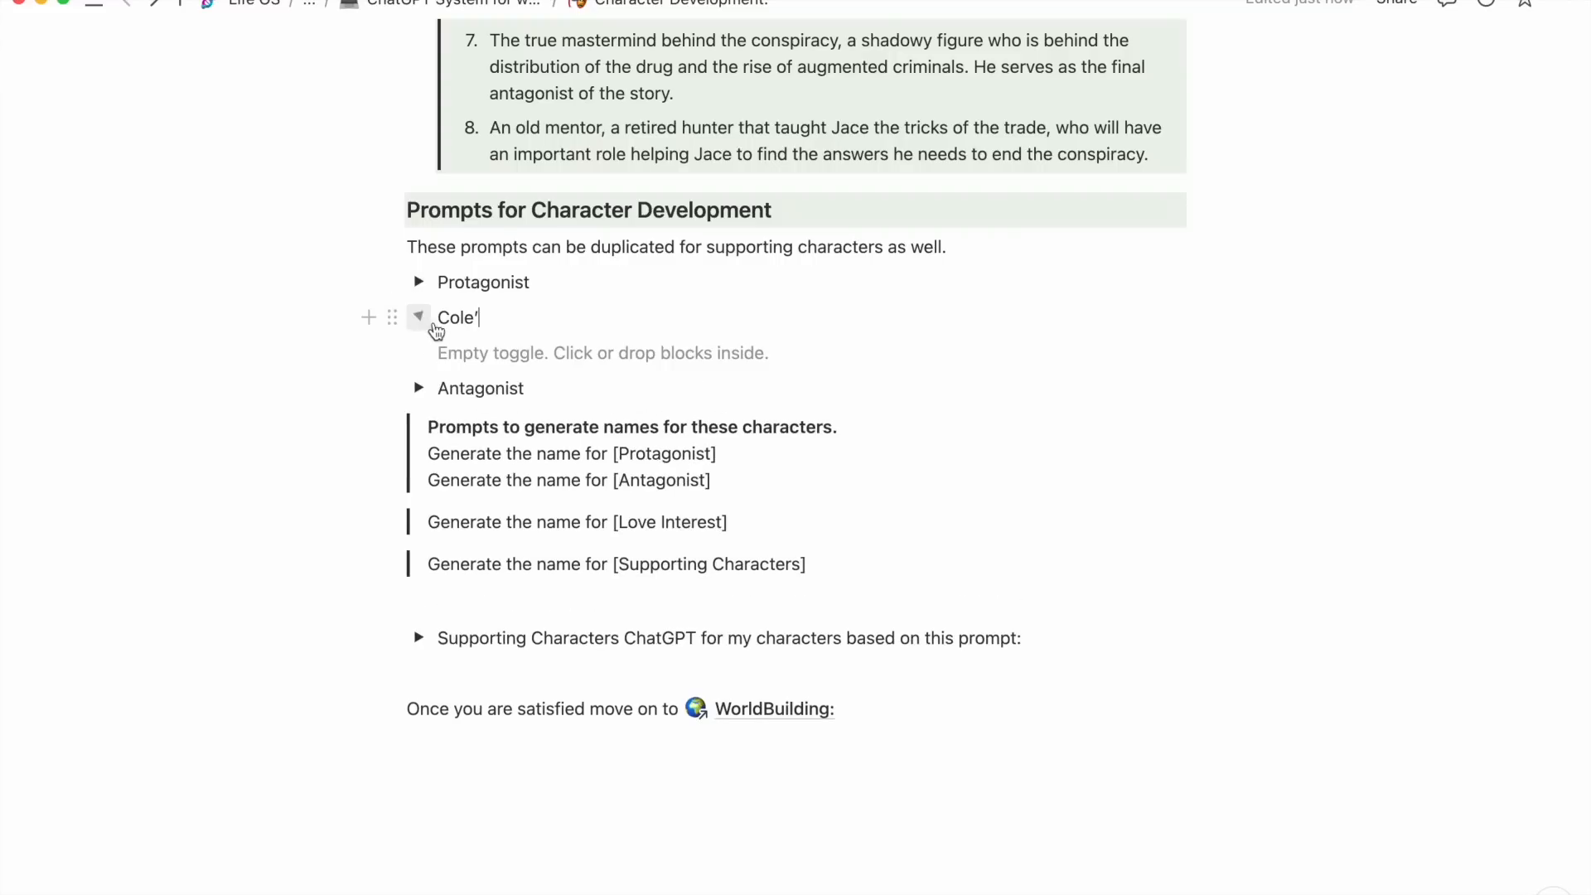
{"action": "left_click", "coordinate": [483, 319]}
{"action": "key", "text": "BackSpace"}
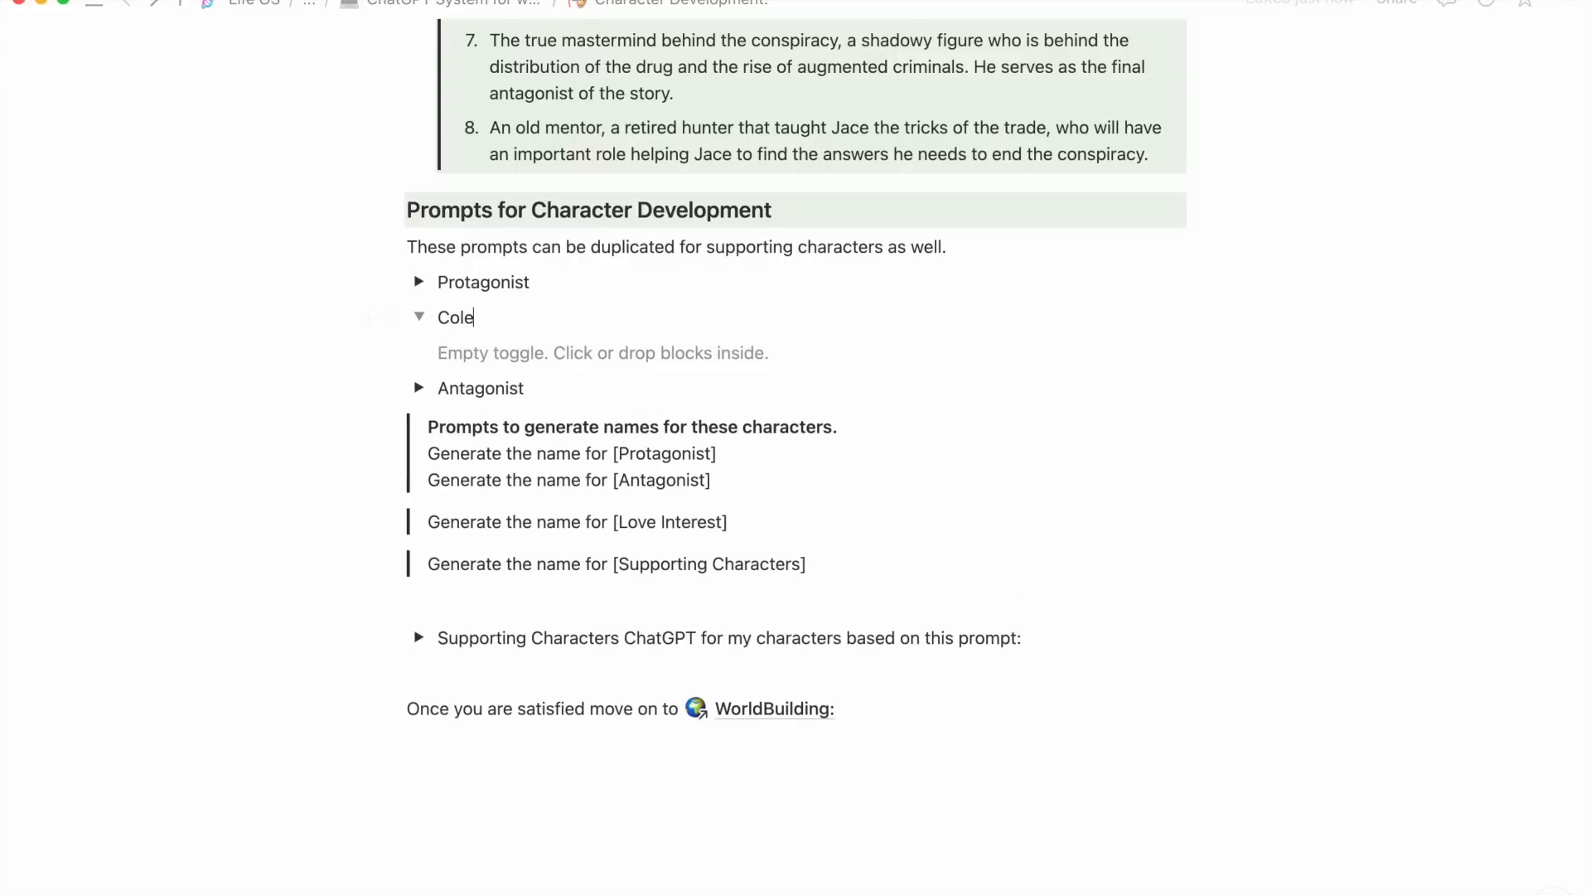
{"action": "left_click", "coordinate": [419, 317]}
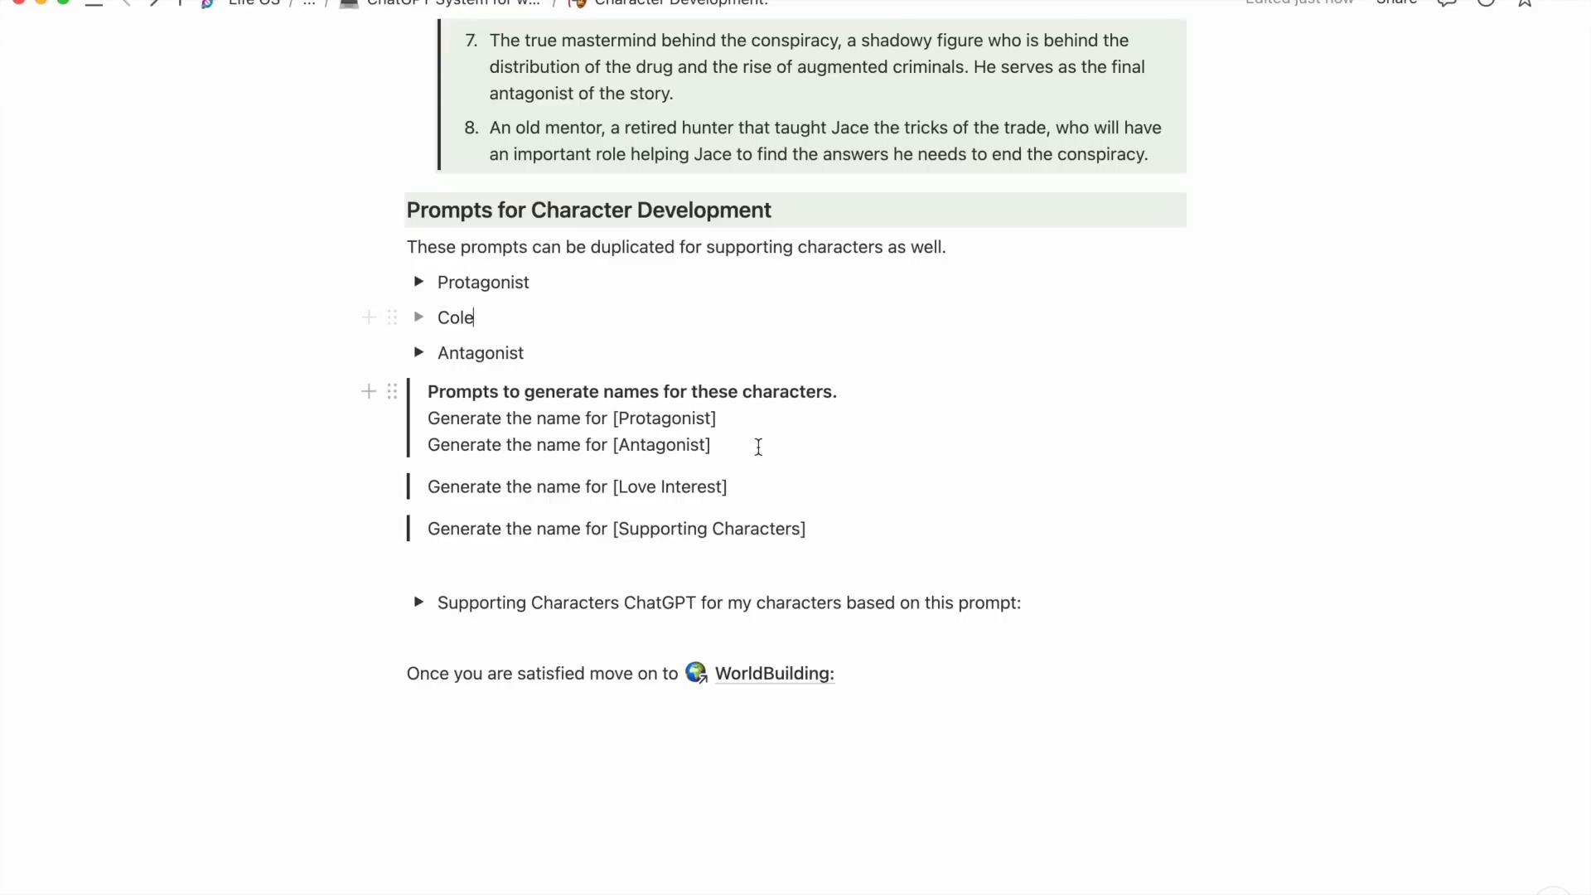
Follow the link at the end of the character page to the WorldBuilding page and view its sections.
{"action": "scroll", "coordinate": [744, 571], "scroll_direction": "up", "scroll_amount": 15}
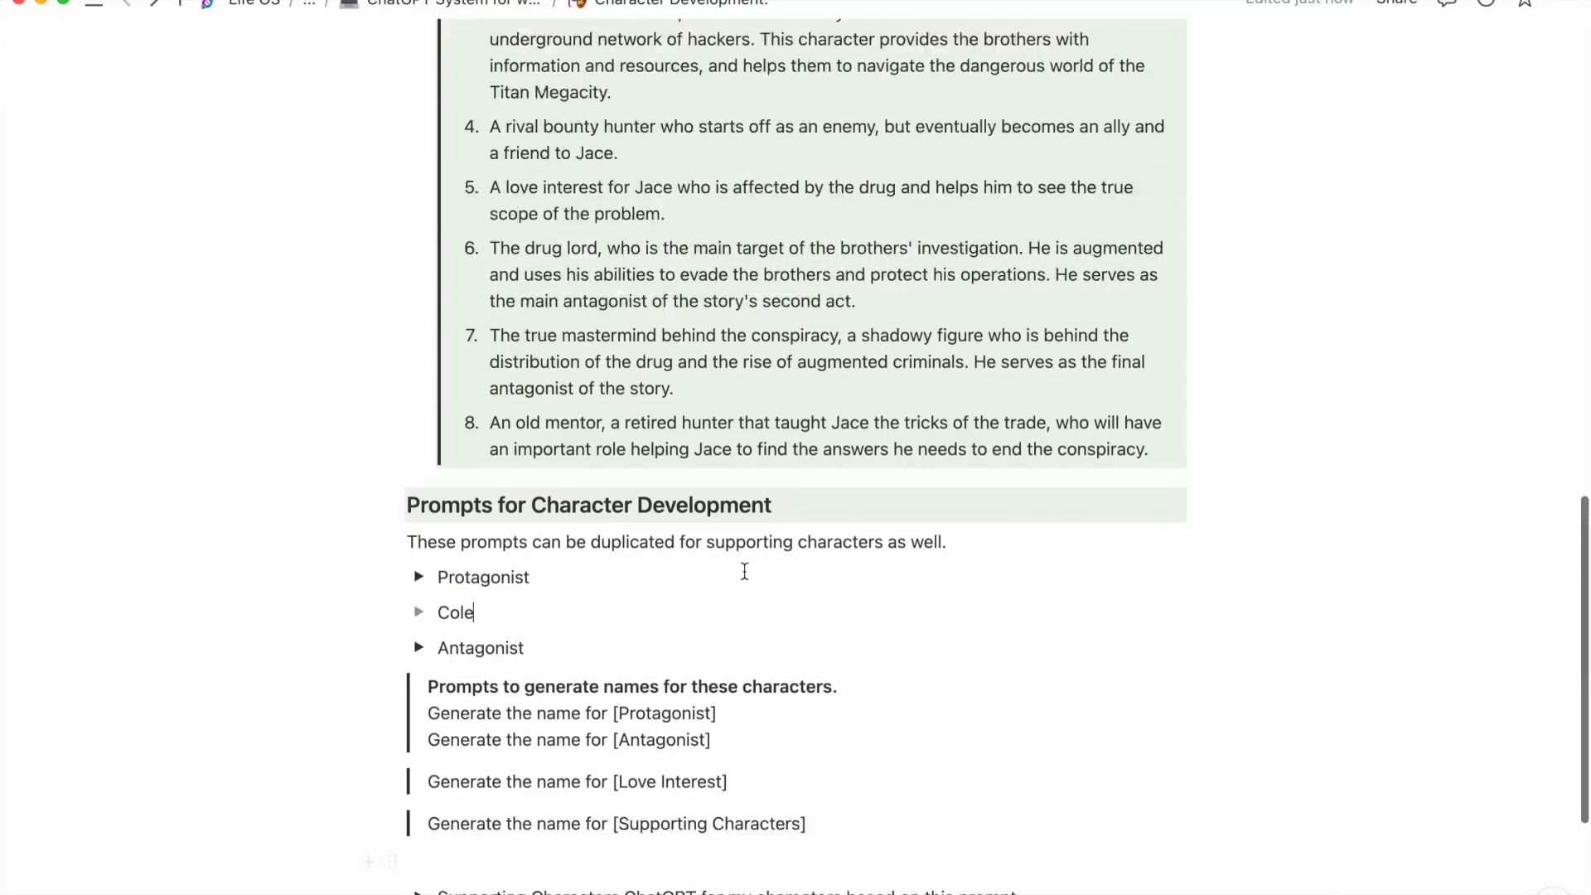
{"action": "scroll", "coordinate": [744, 571], "scroll_direction": "down", "scroll_amount": 20}
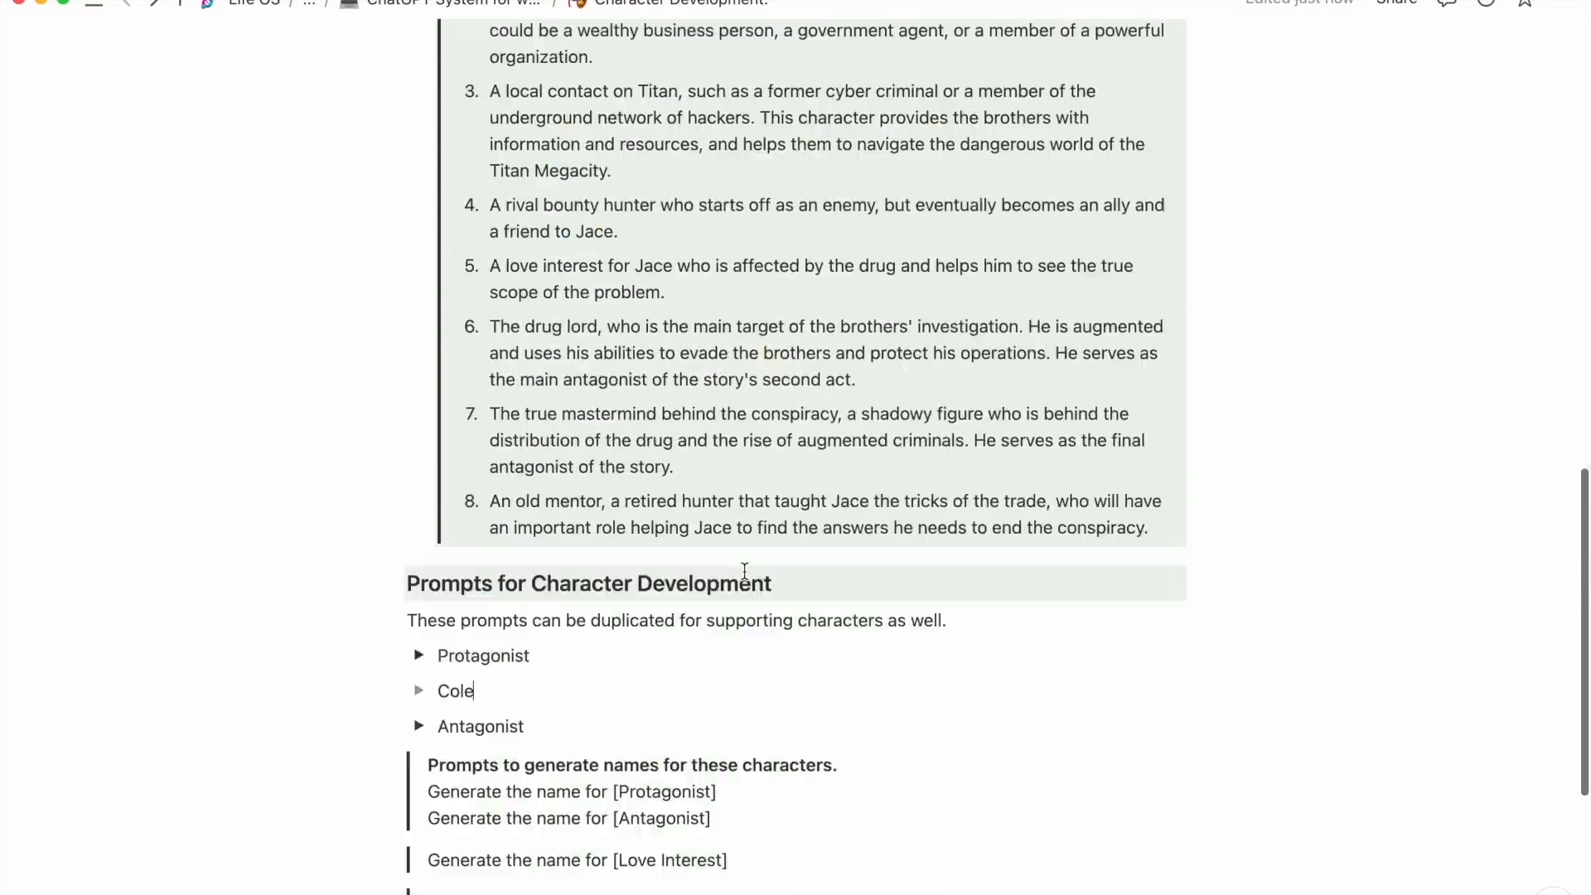
{"action": "left_click", "coordinate": [751, 655]}
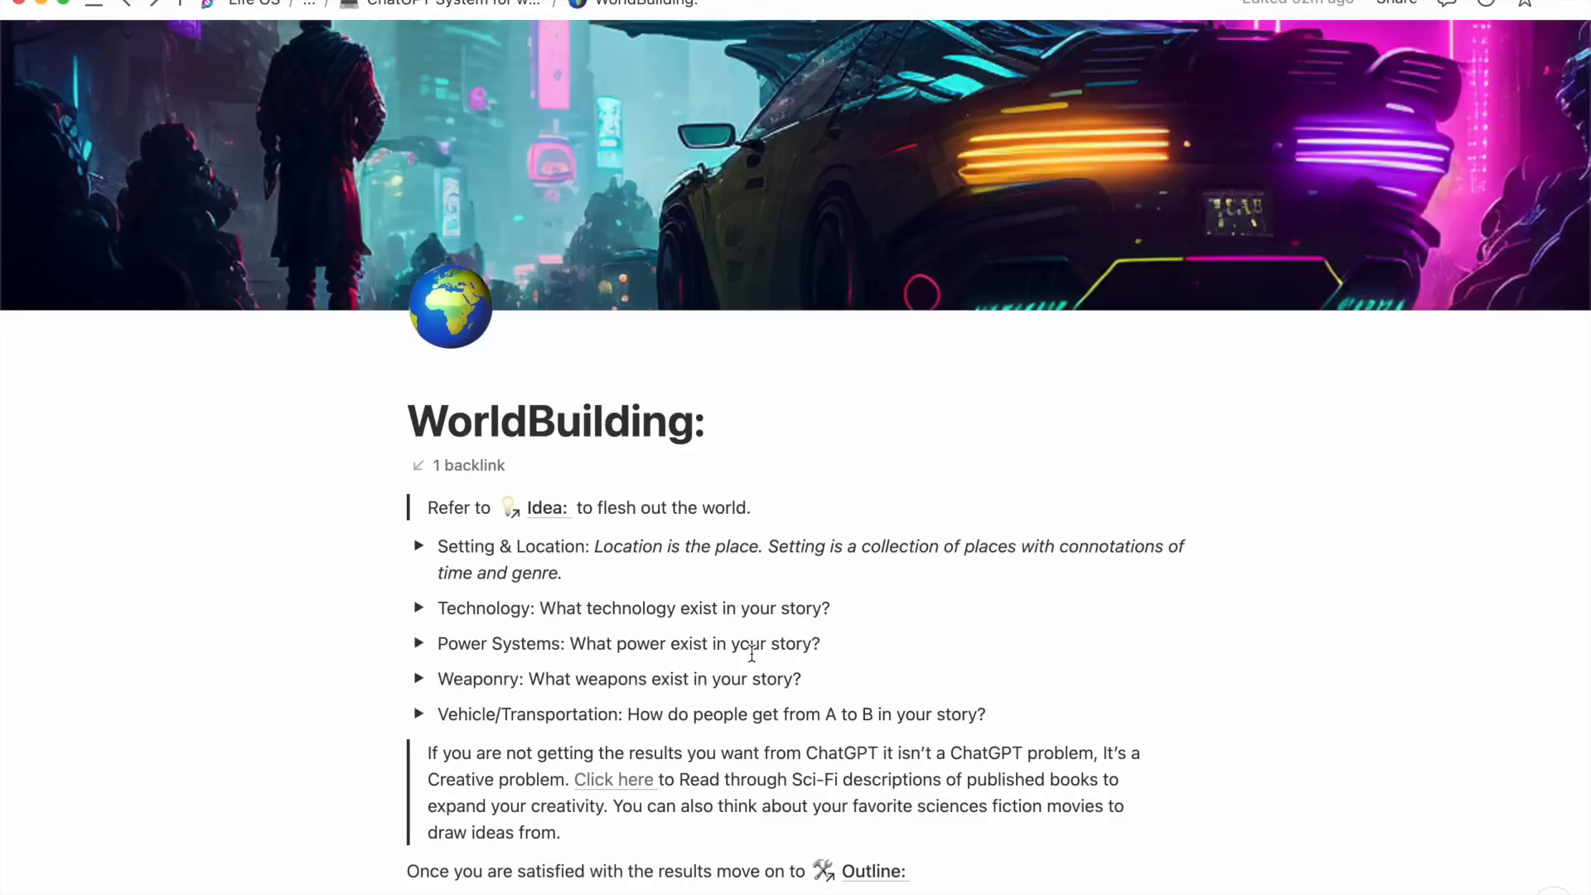
{"action": "scroll", "coordinate": [751, 655], "scroll_direction": "down", "scroll_amount": 5}
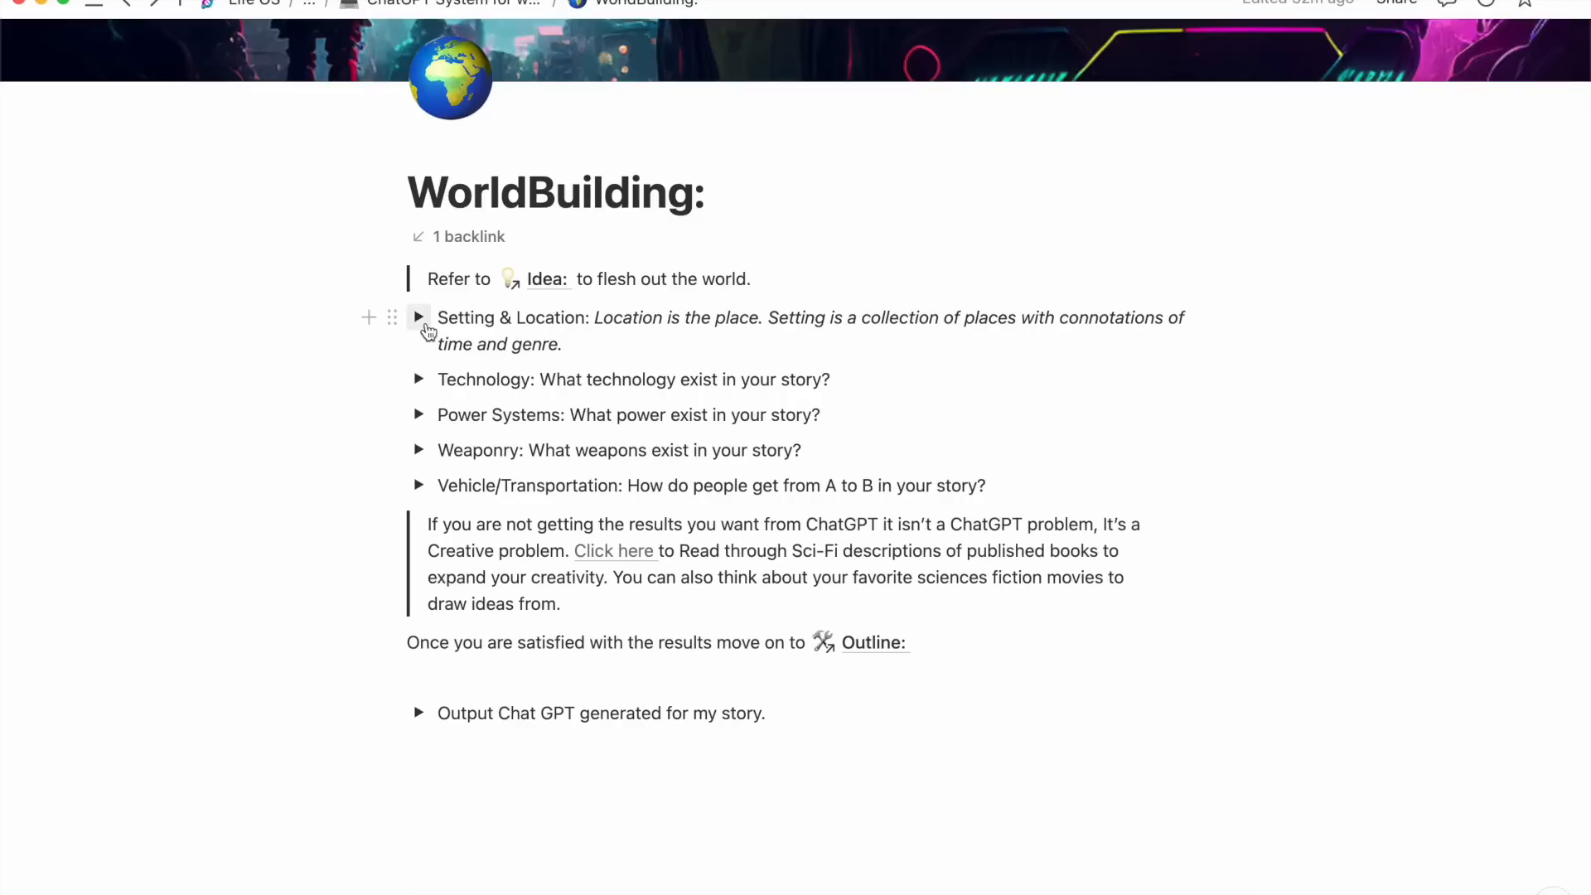
Expand the Setting & Location section and highlight its first prompt, about [Location] + [Setting].
{"action": "left_click", "coordinate": [419, 318]}
{"action": "scroll", "coordinate": [477, 481], "scroll_direction": "down", "scroll_amount": 2}
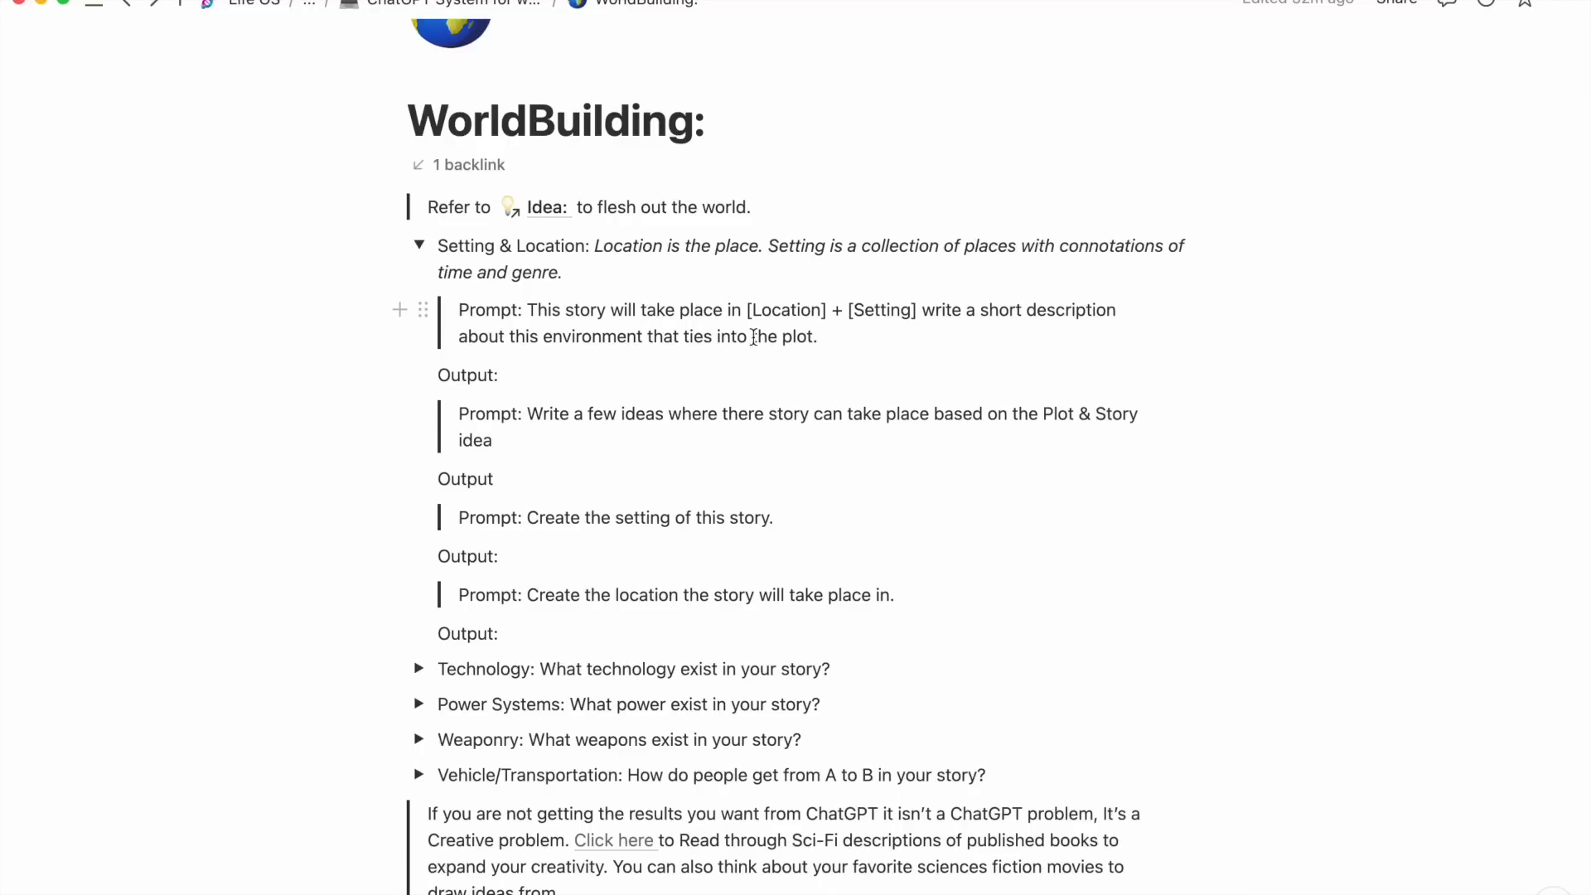
{"action": "left_click_drag", "start_coordinate": [813, 337], "coordinate": [454, 308]}
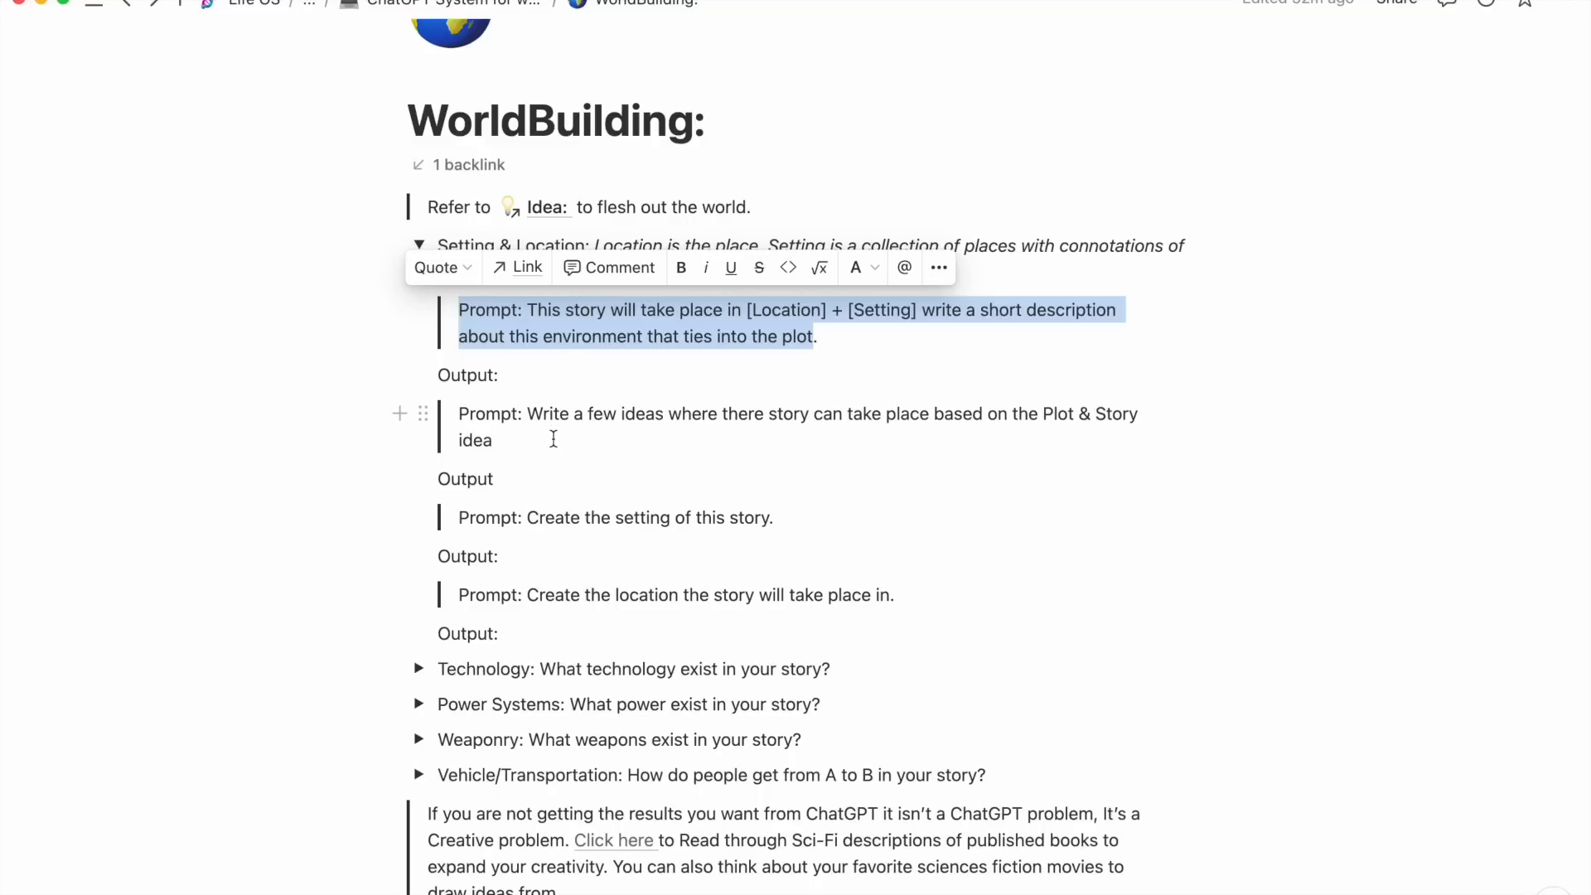
Add the missing colon after "Output" below the Plot & Story idea prompt, and collapse the Setting & Location section.
{"action": "left_click", "coordinate": [543, 377]}
{"action": "left_click", "coordinate": [546, 478]}
{"action": "type", "text": ":"}
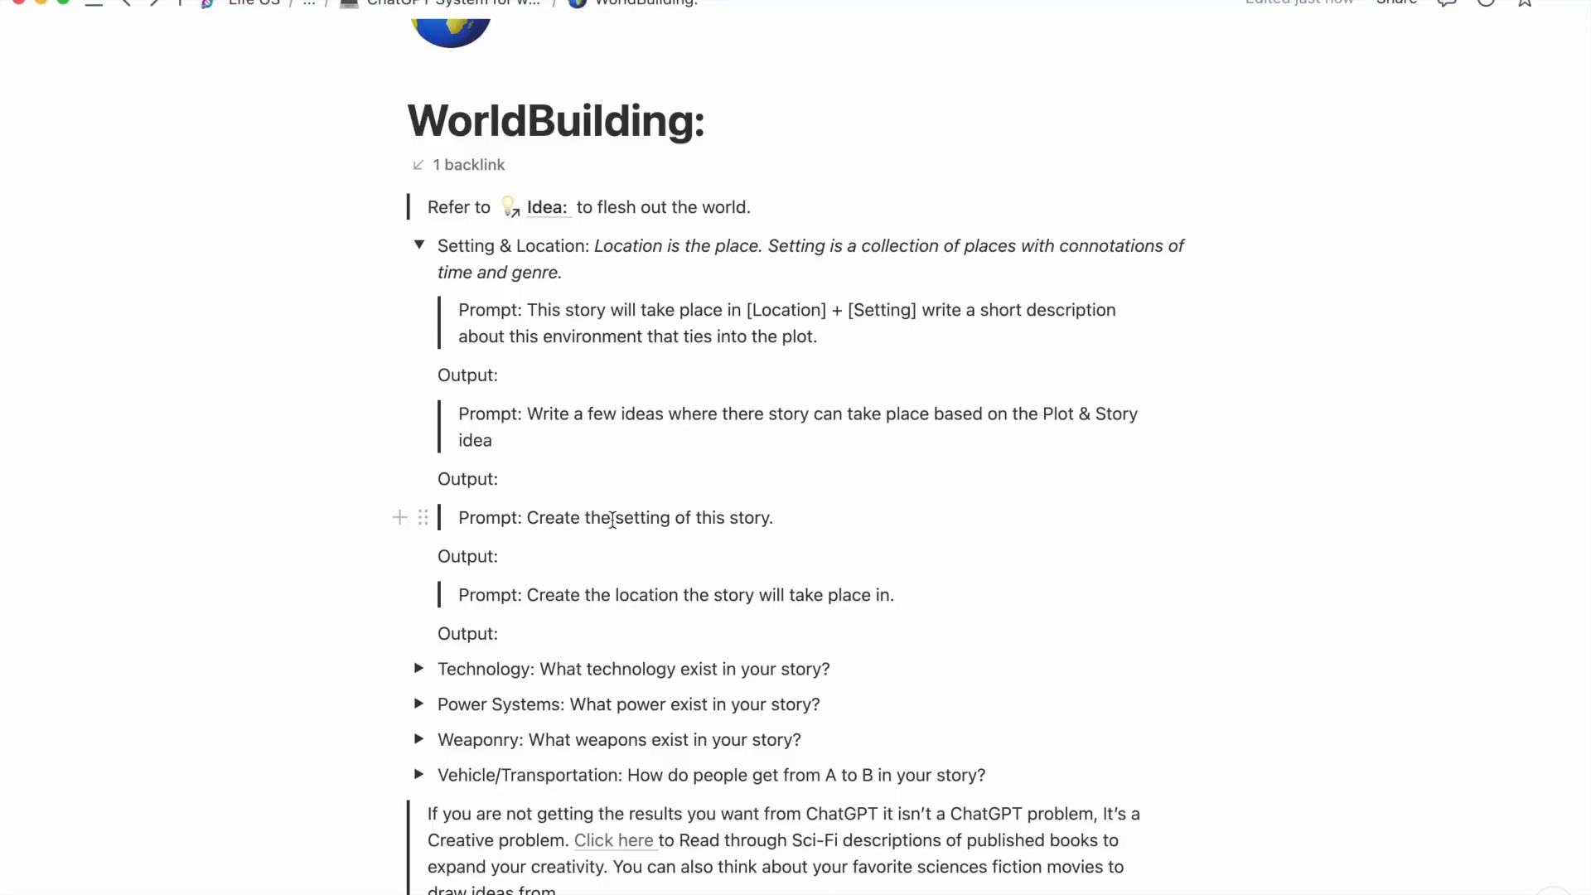
{"action": "scroll", "coordinate": [611, 520], "scroll_direction": "down", "scroll_amount": 3}
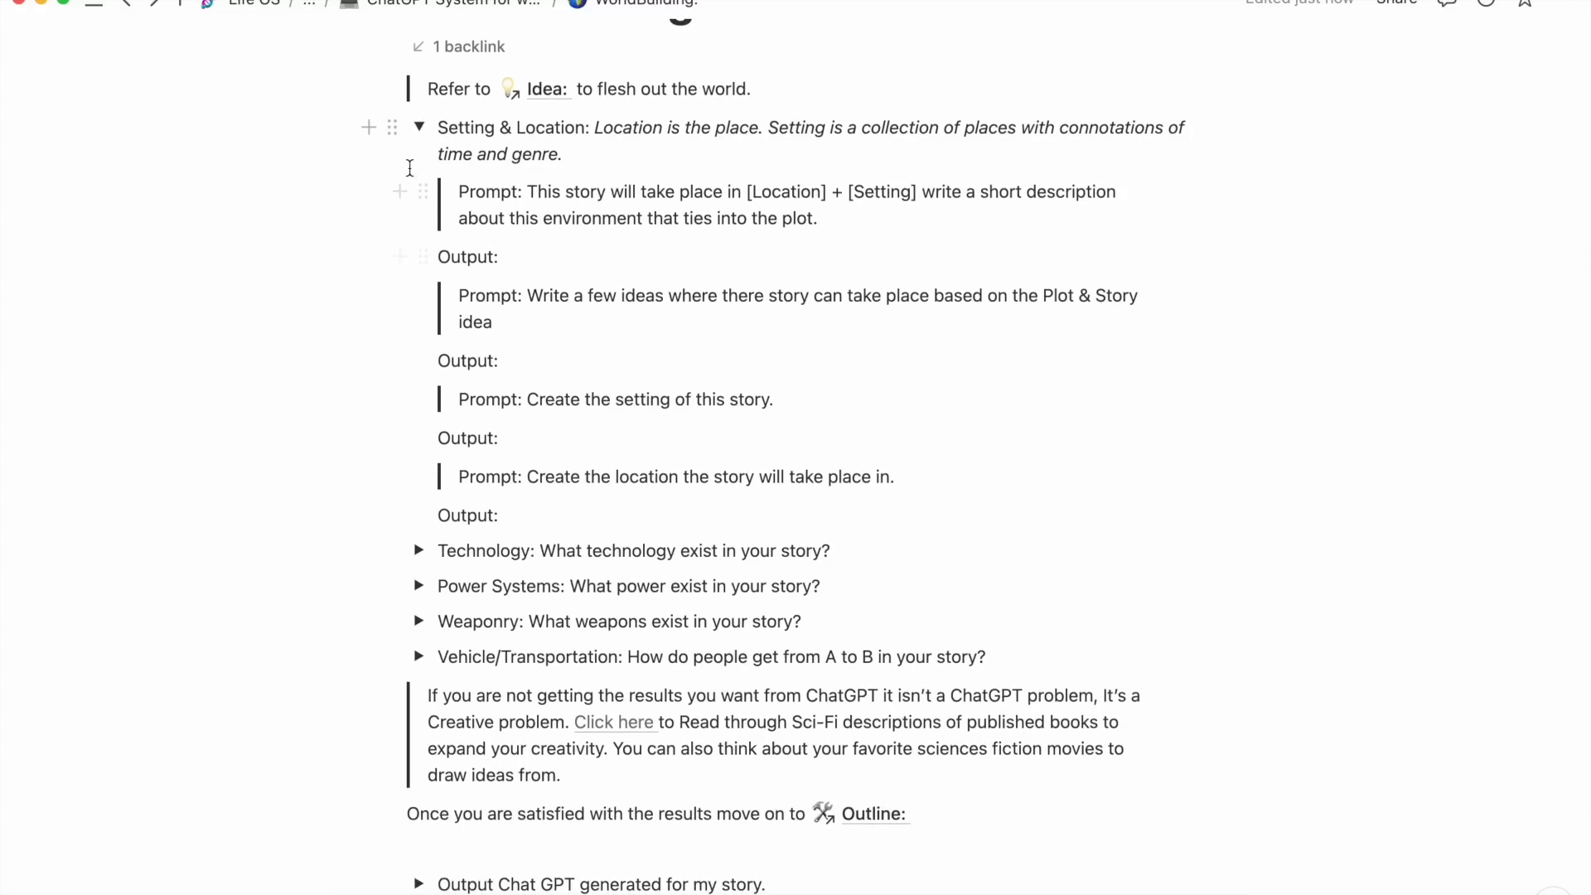
{"action": "left_click", "coordinate": [420, 127]}
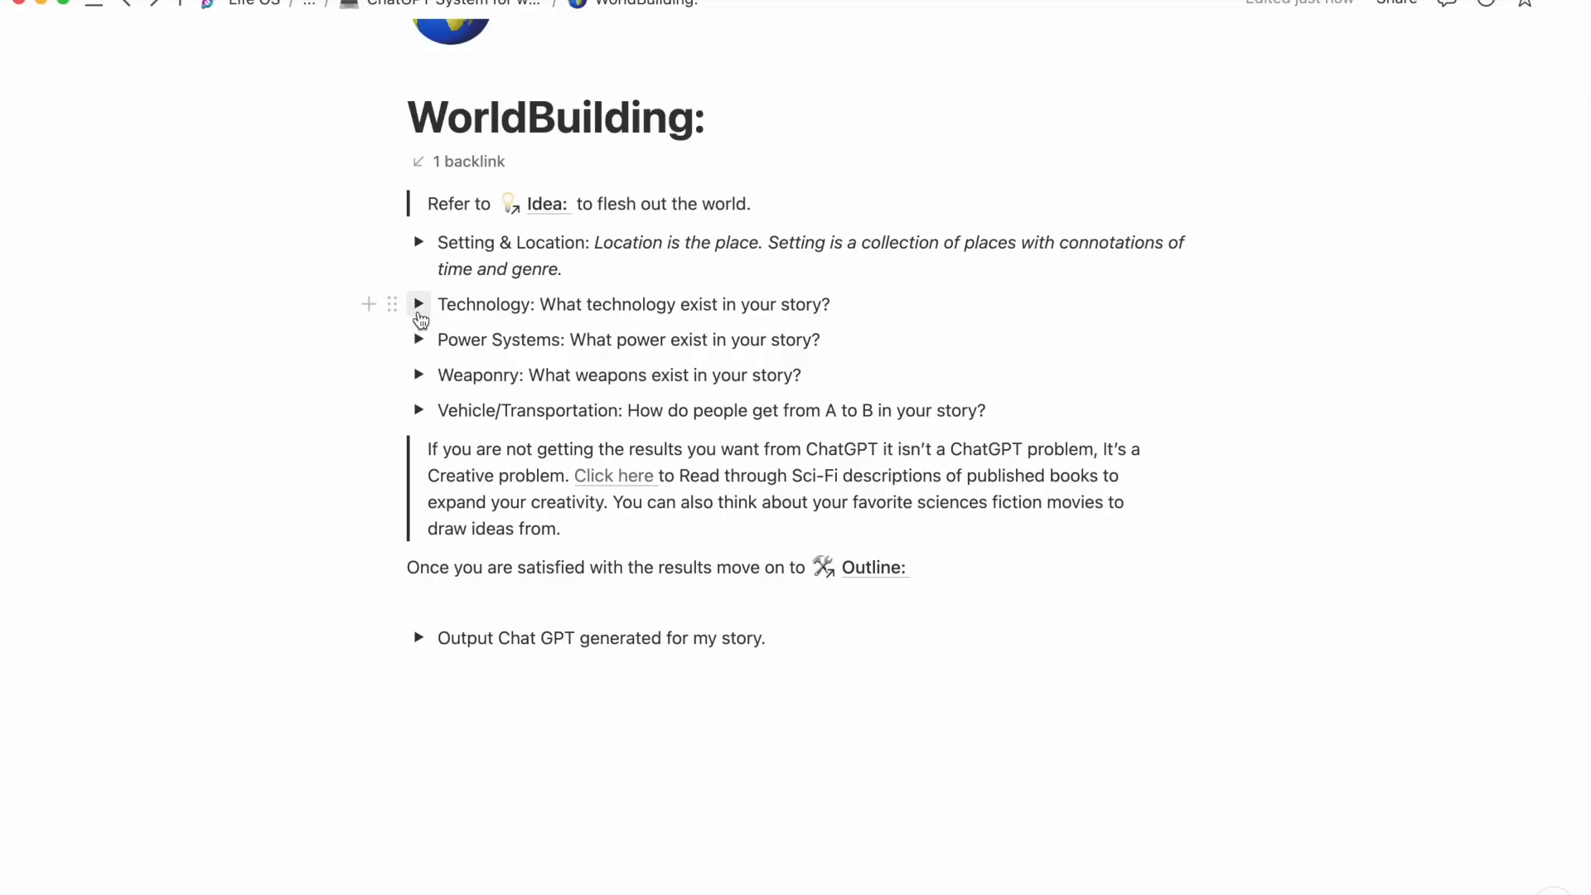
Expand the Technology section and insert a "+" before "Develop a few ideas" in its second prompt.
{"action": "left_click", "coordinate": [419, 305]}
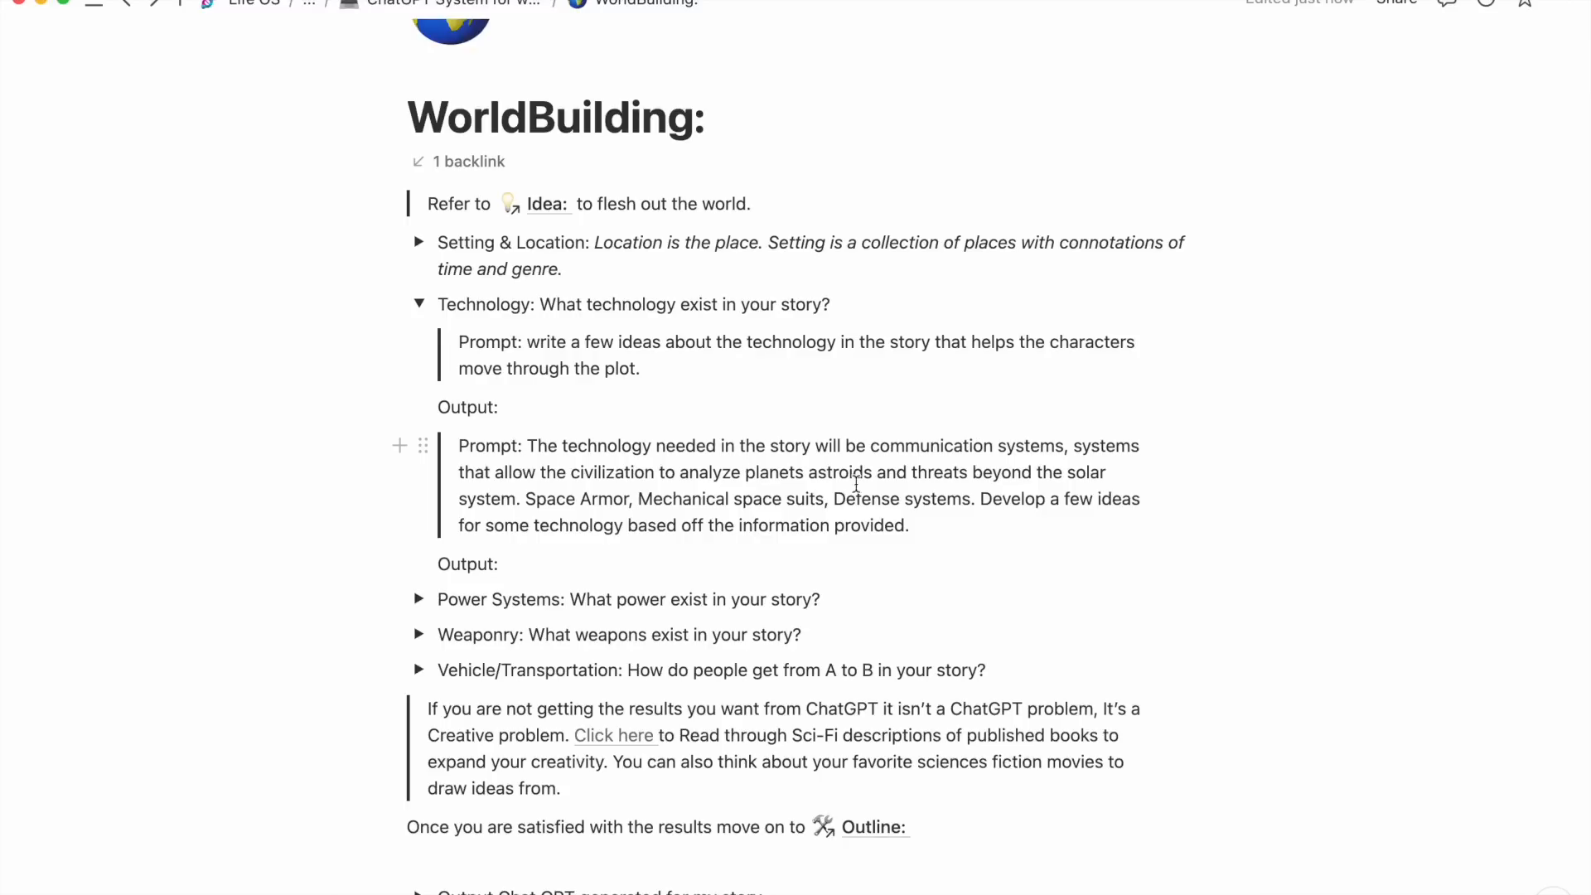
{"action": "left_click", "coordinate": [981, 501]}
{"action": "type", "text": "+"}
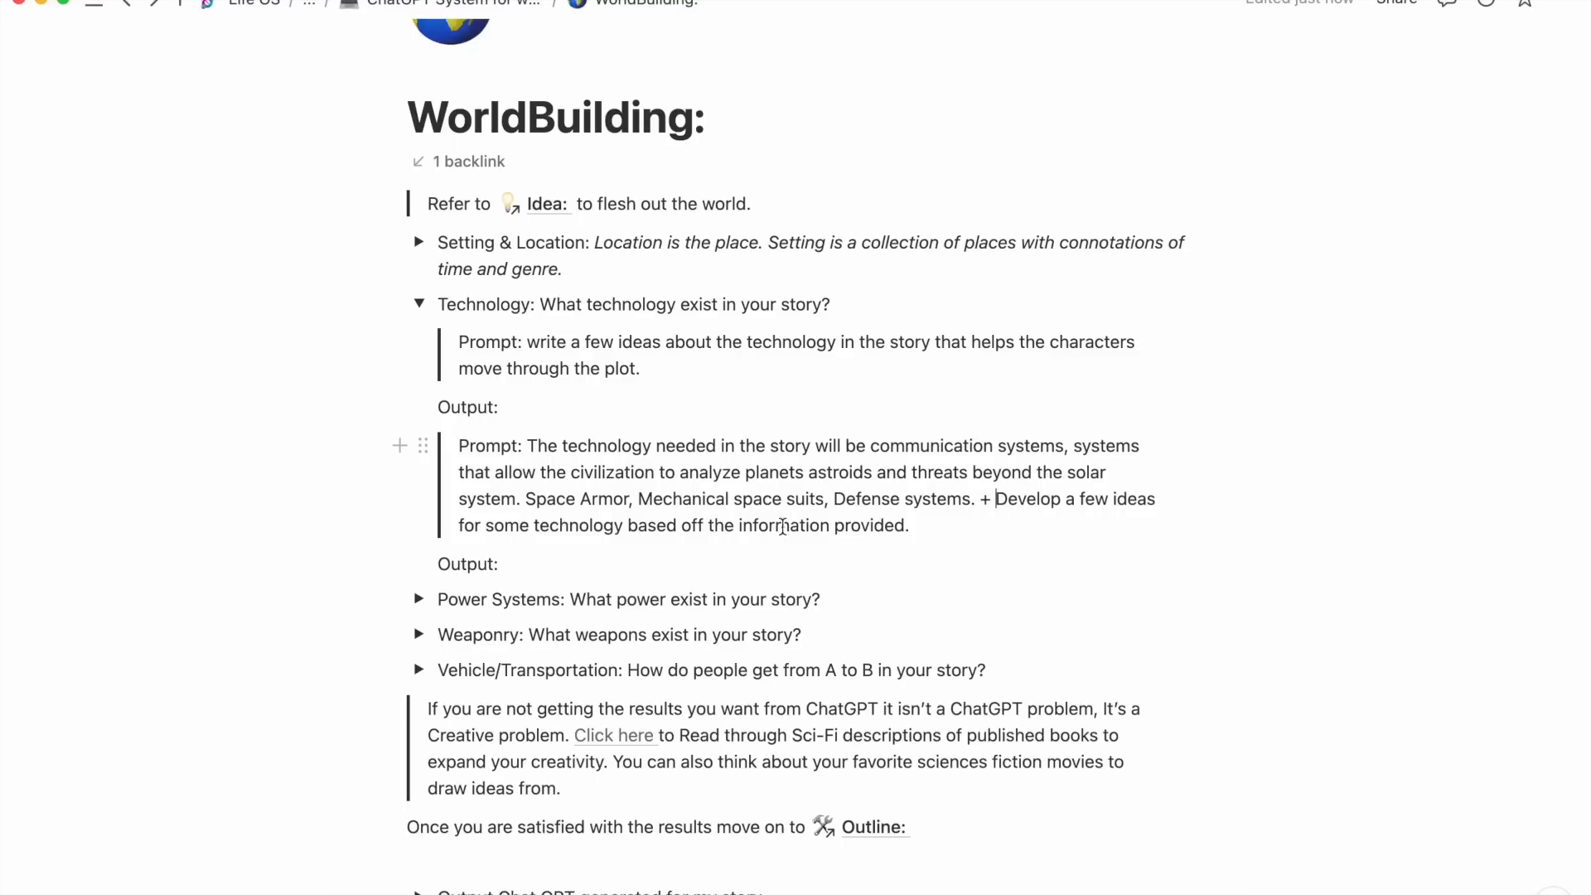
Copy the second Technology prompt, from "The technology needed" to its end, and paste it into the Science Fiction Novel chat in ChatGPT.
{"action": "left_click_drag", "start_coordinate": [927, 530], "coordinate": [529, 447]}
{"action": "key", "text": "super+c"}
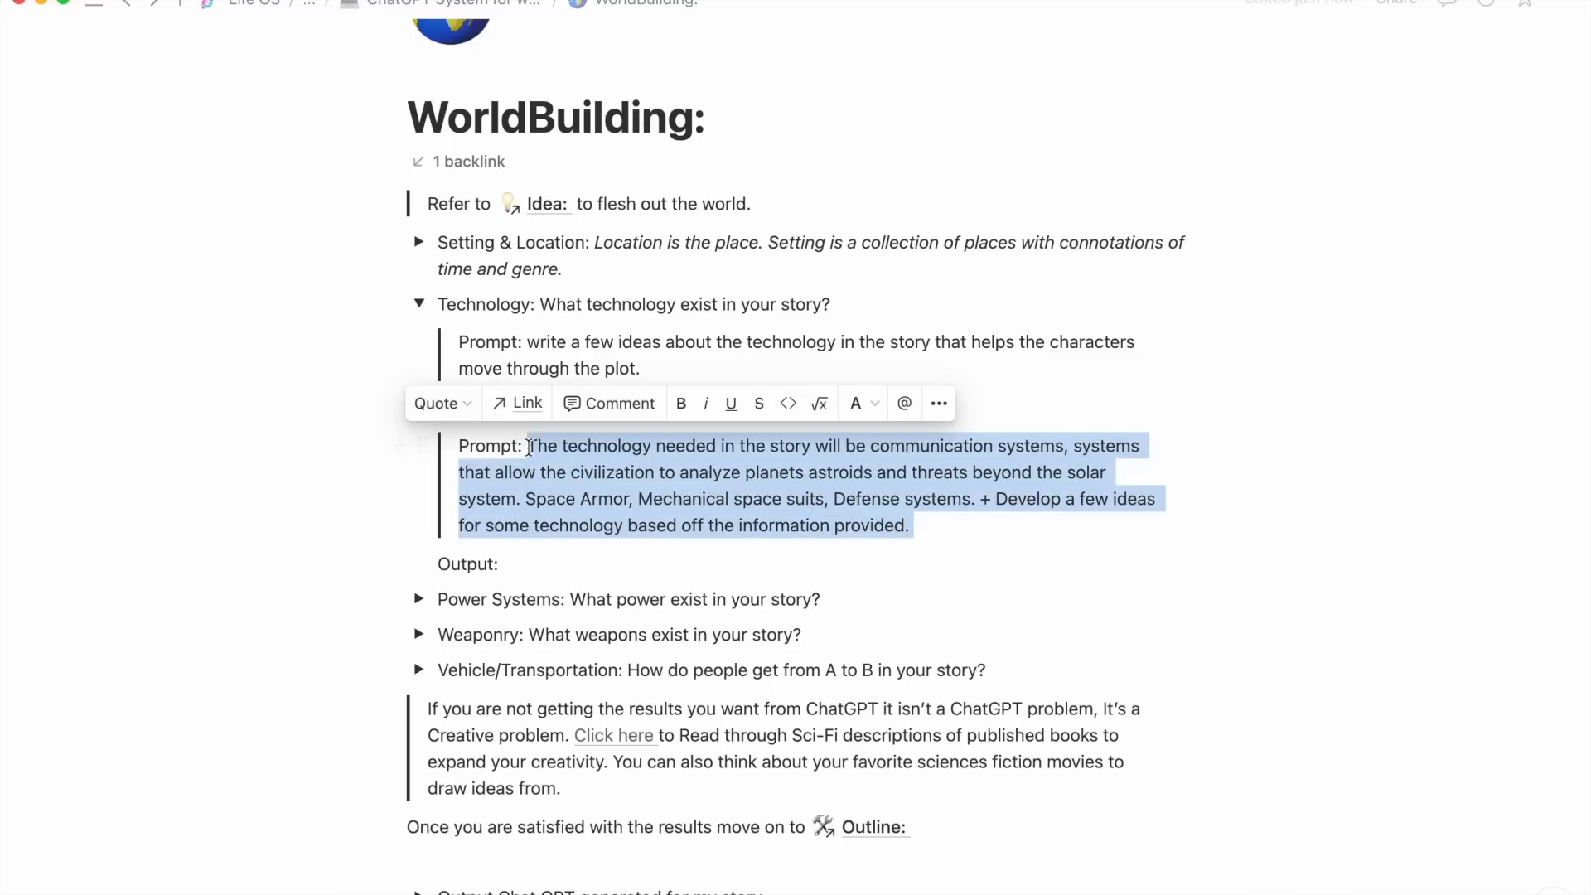
{"action": "key", "text": "ctrl+Up"}
{"action": "left_click", "coordinate": [1124, 659]}
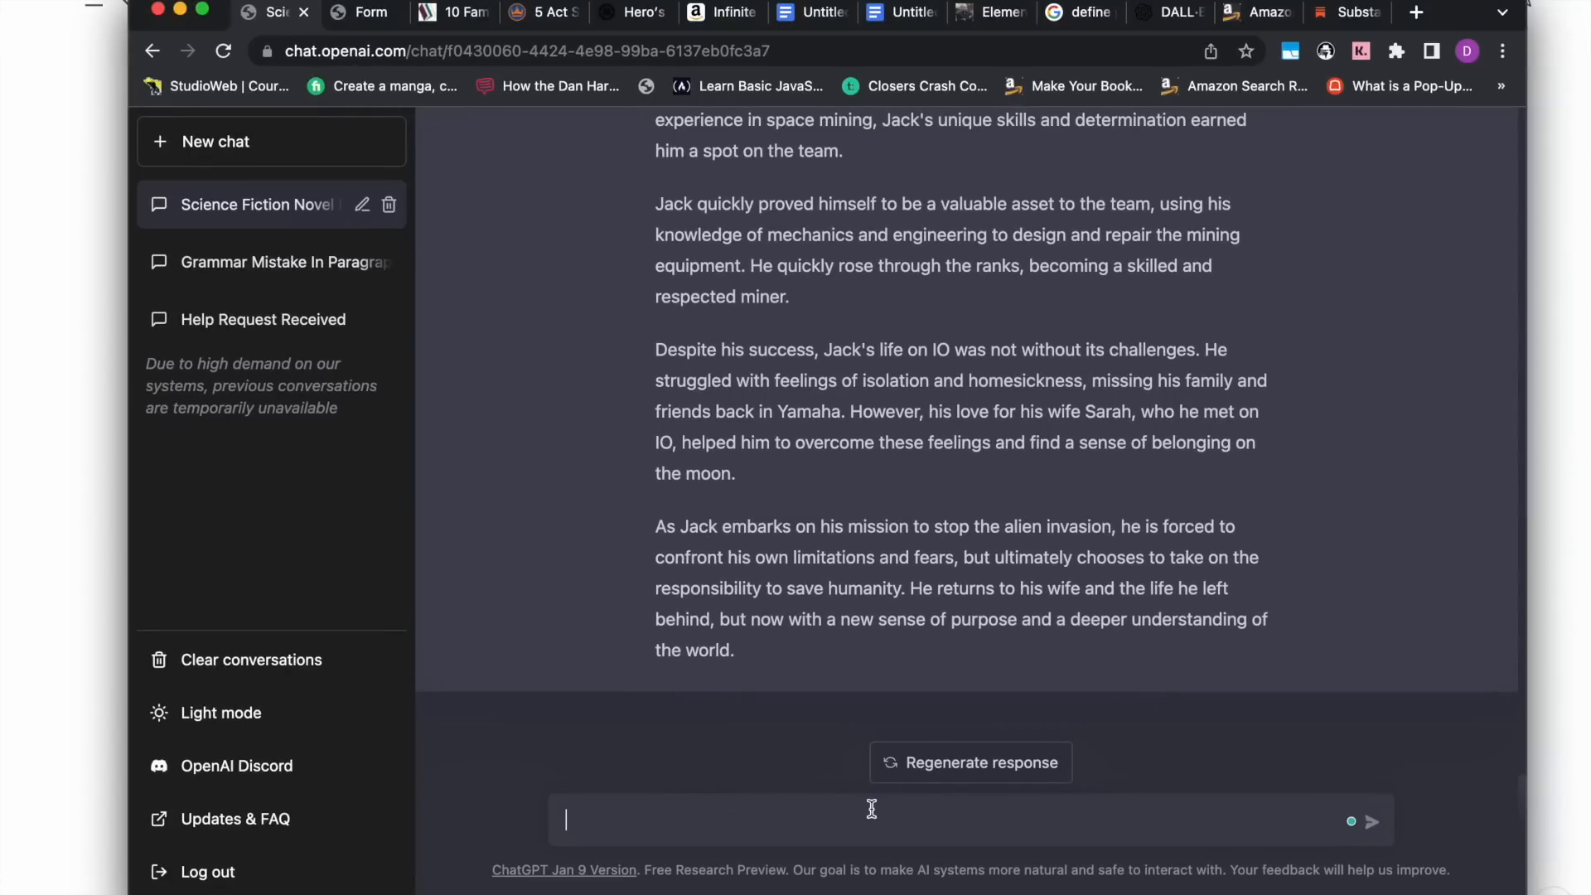
{"action": "key", "text": "super+v"}
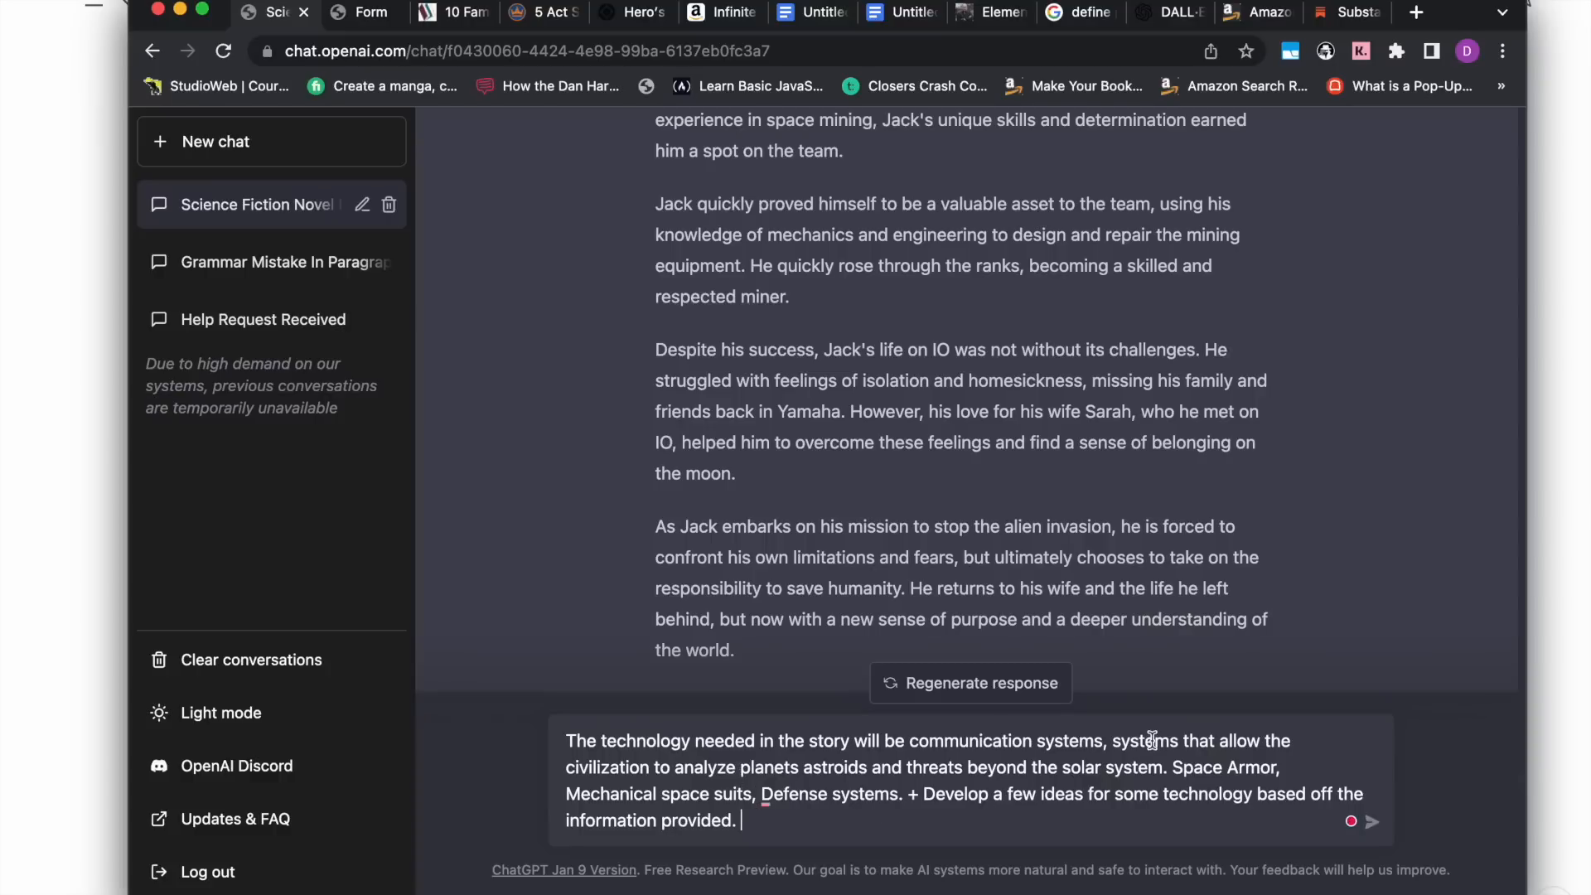
Apply the Grammarly suggestions "and Defense", "planet's" and "on" to the pasted prompt and submit it.
{"action": "mouse_move", "coordinate": [796, 796]}
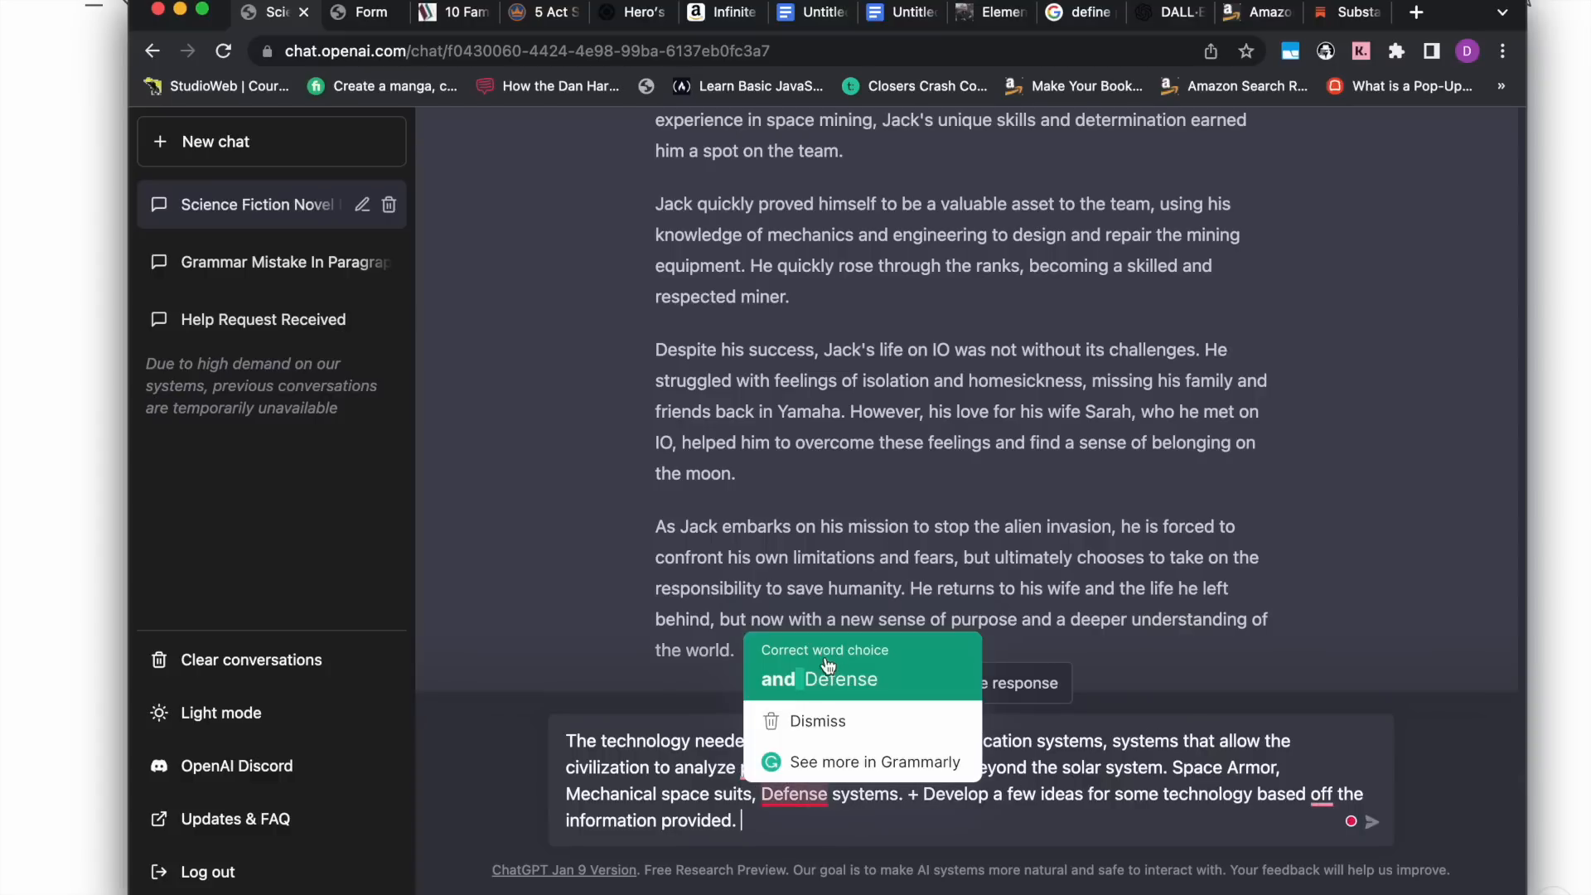
{"action": "left_click", "coordinate": [828, 677]}
{"action": "mouse_move", "coordinate": [769, 767]}
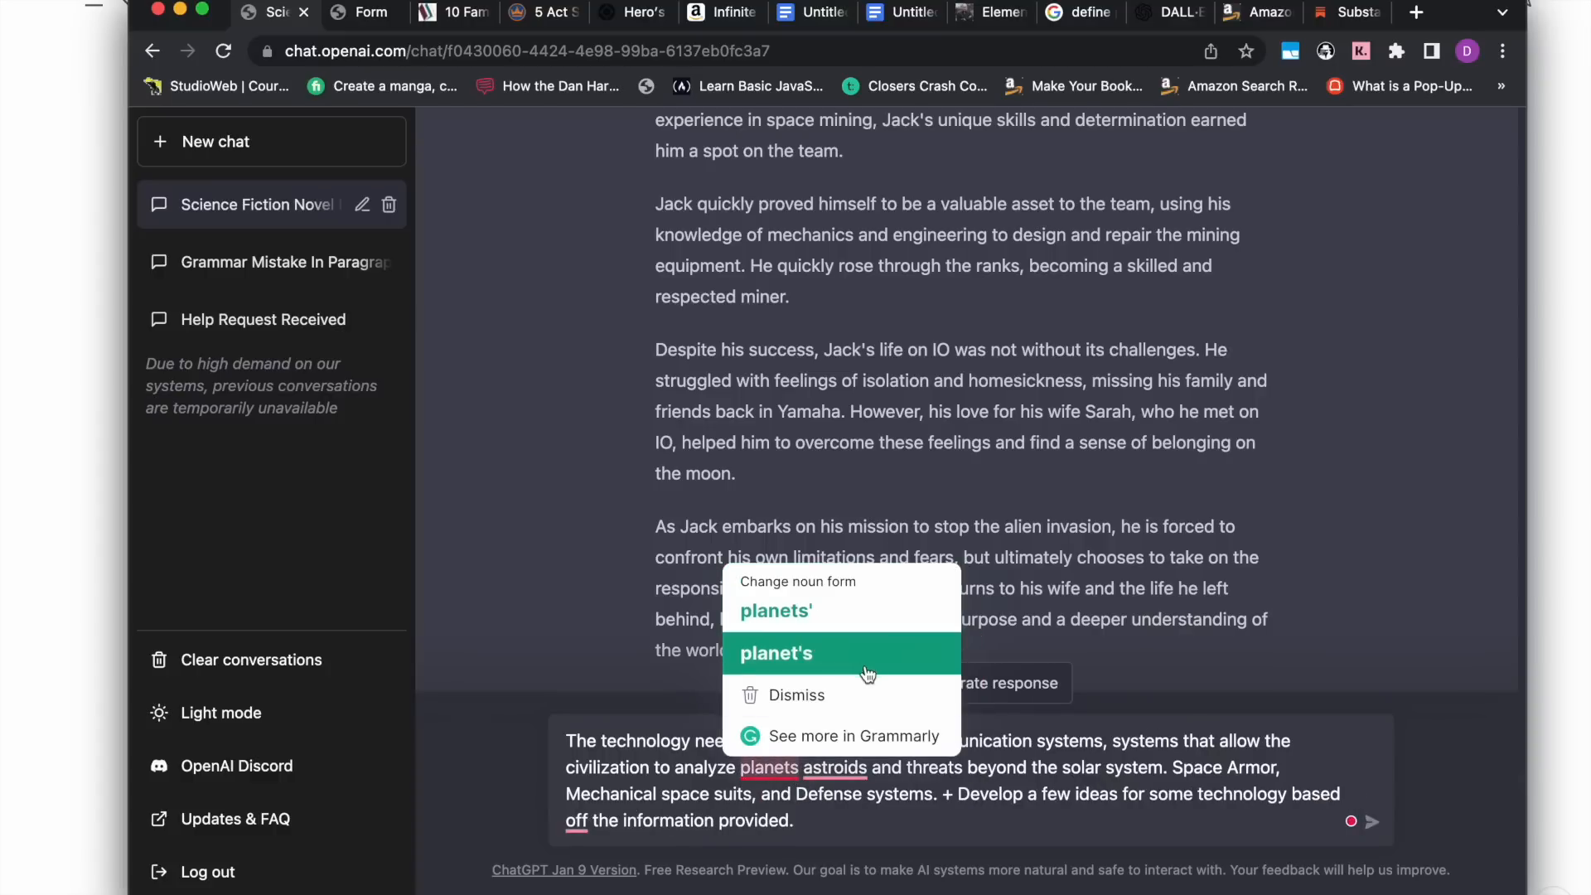
{"action": "left_click", "coordinate": [865, 654]}
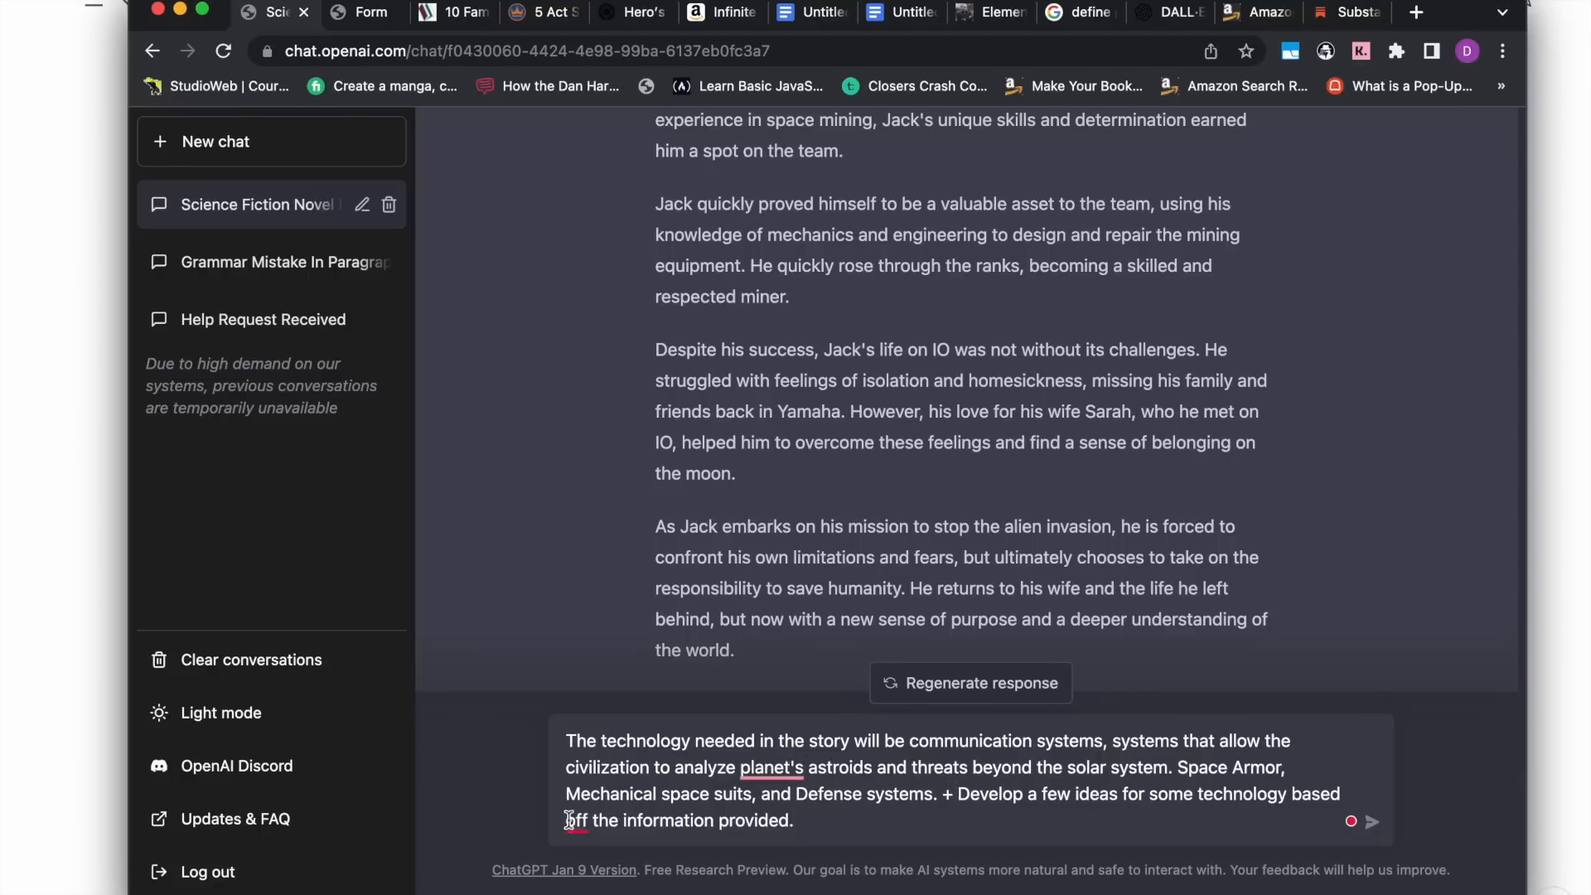
{"action": "mouse_move", "coordinate": [572, 821]}
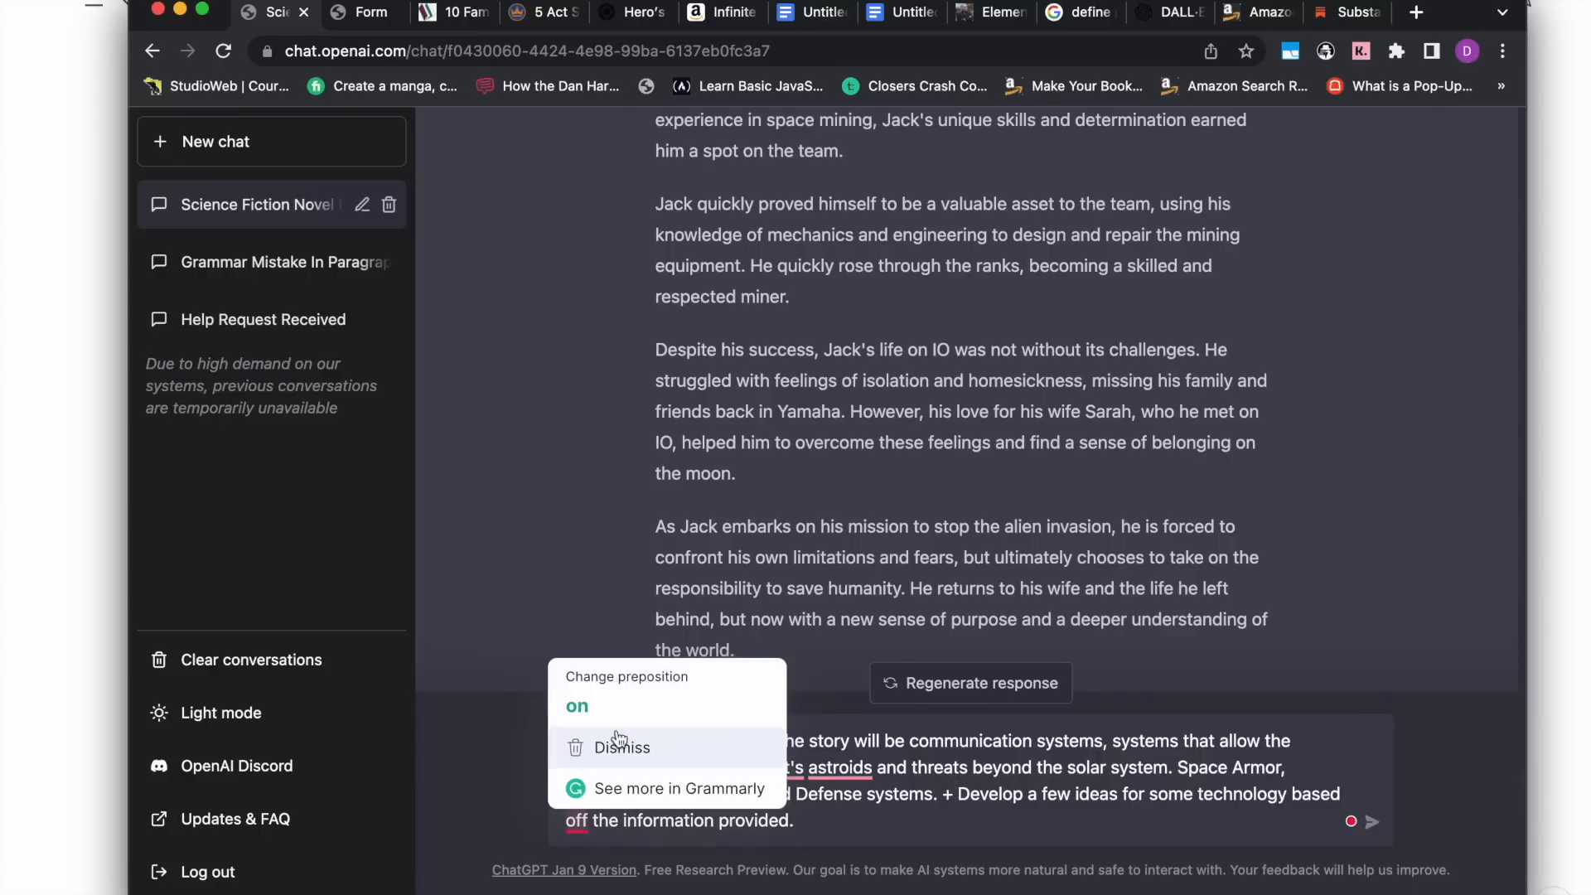
{"action": "left_click", "coordinate": [622, 706]}
{"action": "key", "text": "Return"}
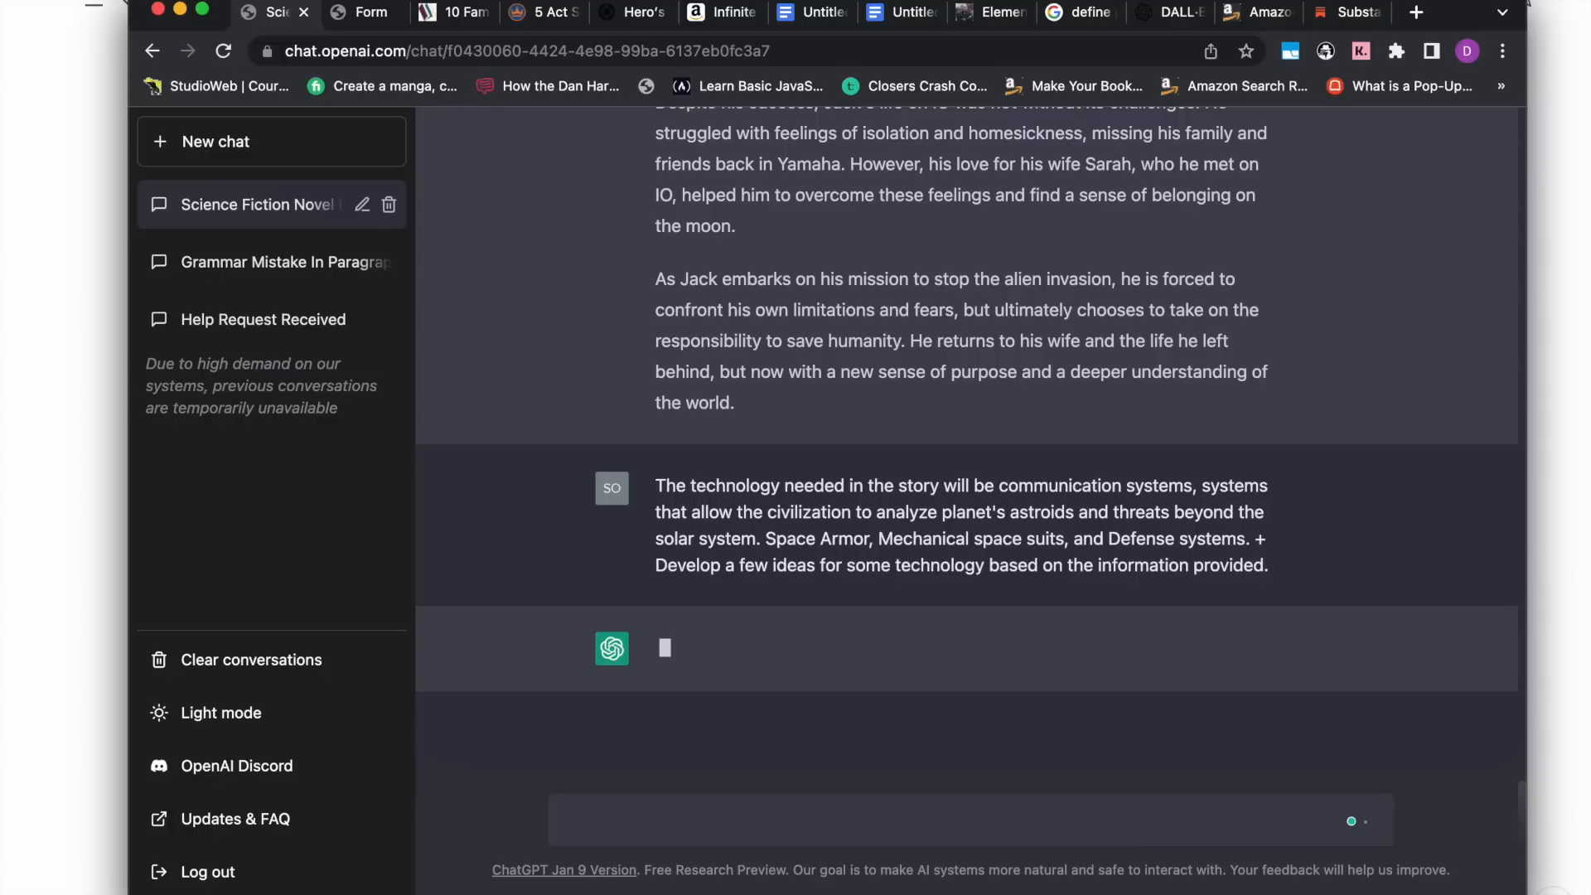
Review the conversation back to the opening story-idea prompt and forward to the generated list of technologies.
{"action": "scroll", "coordinate": [964, 684], "scroll_direction": "up", "scroll_amount": 1}
{"action": "scroll", "coordinate": [964, 683], "scroll_direction": "up", "scroll_amount": 10}
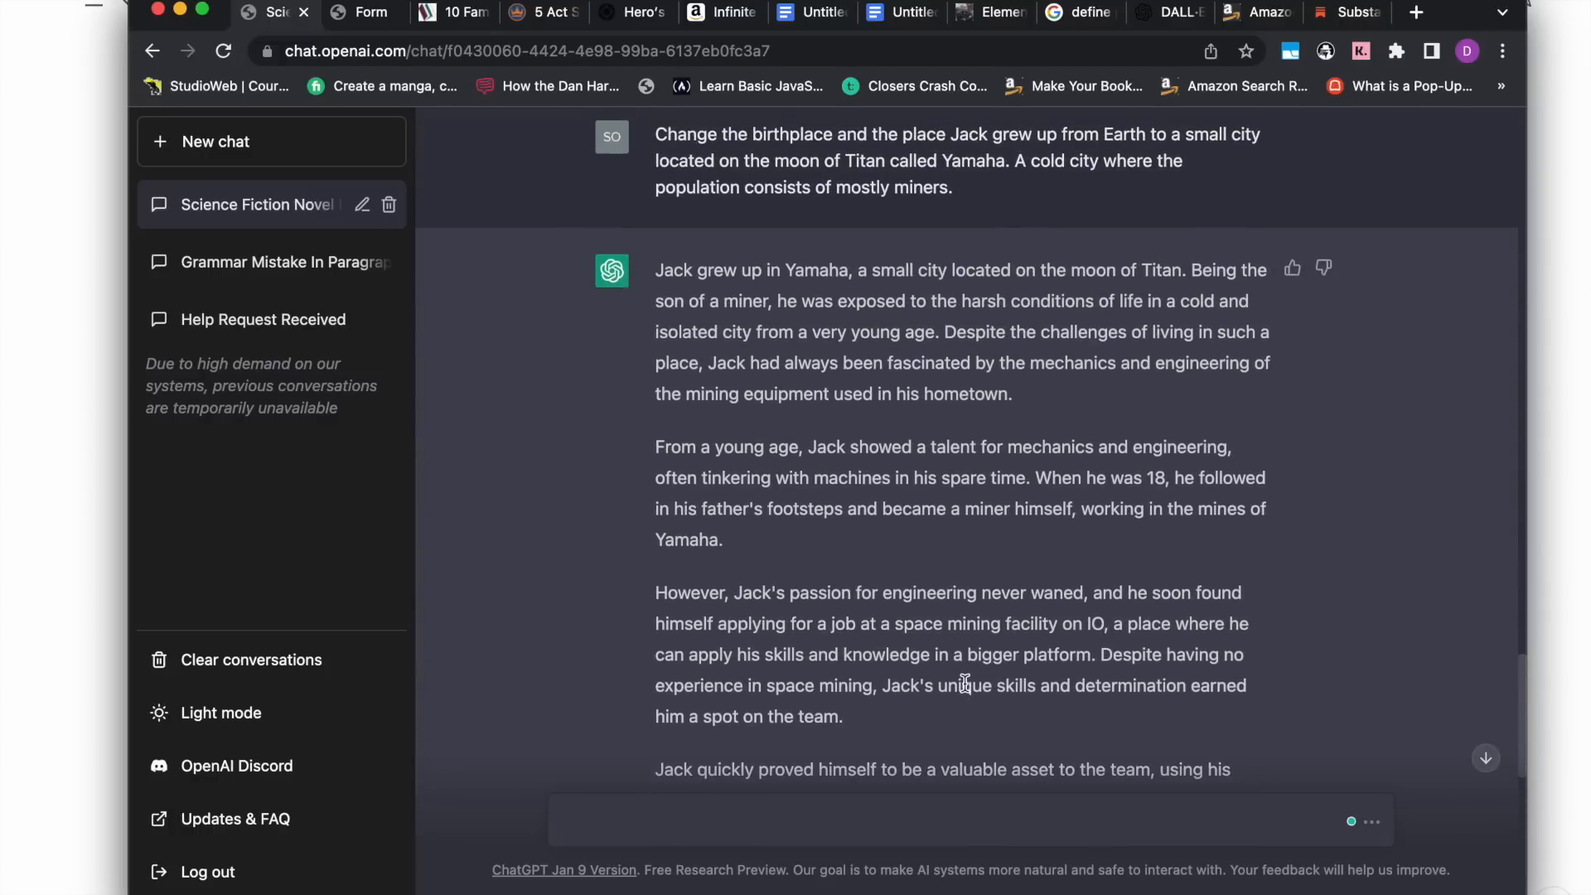
{"action": "scroll", "coordinate": [965, 686], "scroll_direction": "down", "scroll_amount": 10}
{"action": "scroll", "coordinate": [964, 683], "scroll_direction": "down", "scroll_amount": 1}
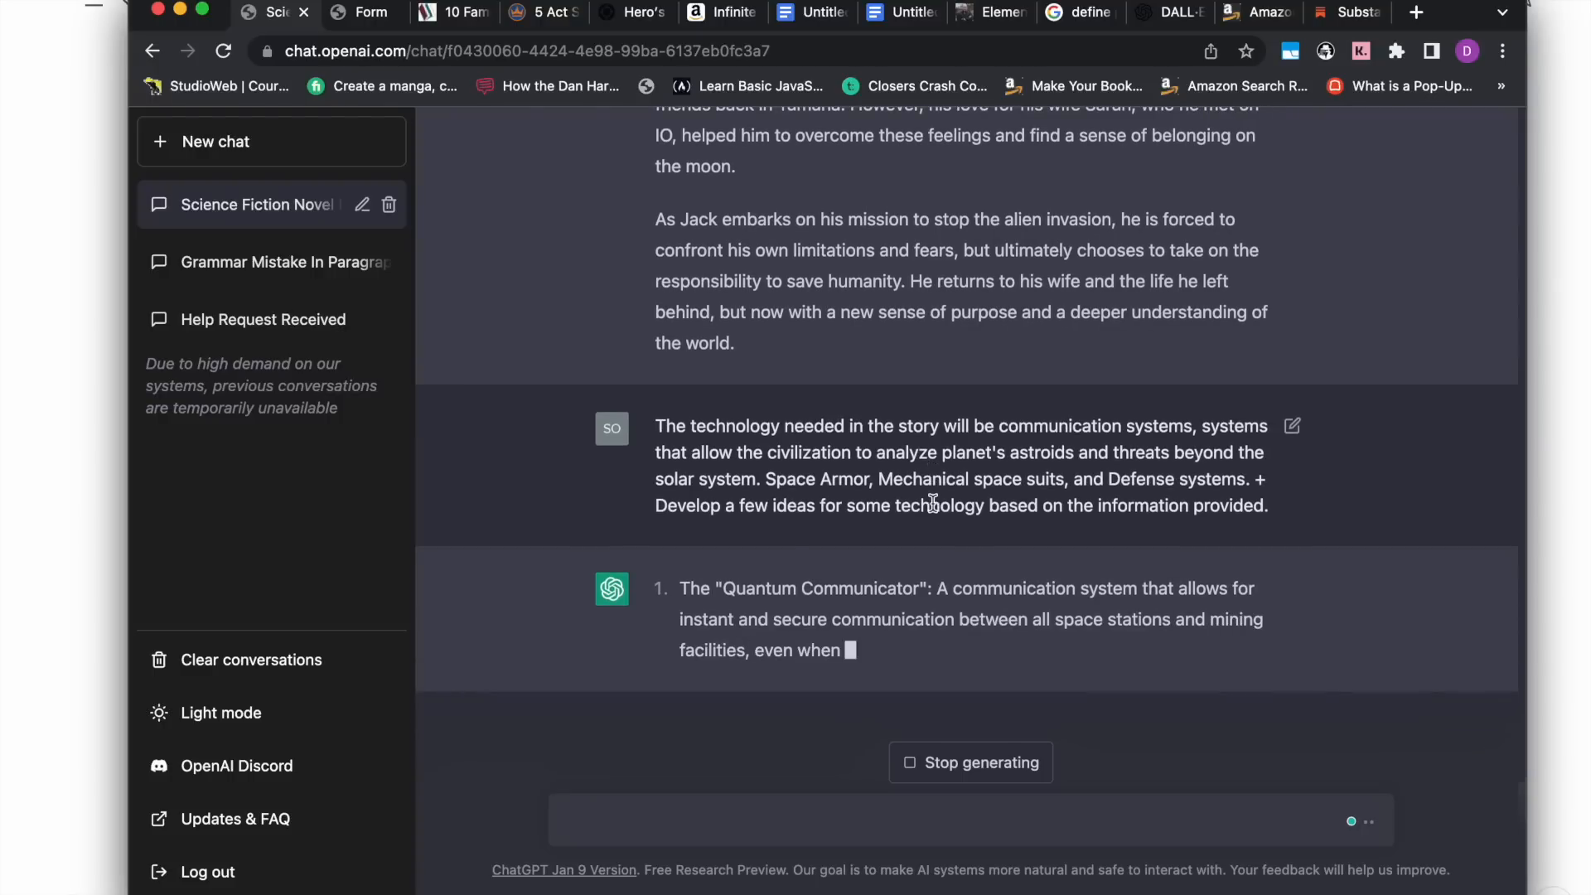
{"action": "scroll", "coordinate": [933, 503], "scroll_direction": "up", "scroll_amount": 2}
{"action": "scroll", "coordinate": [933, 503], "scroll_direction": "up", "scroll_amount": 15}
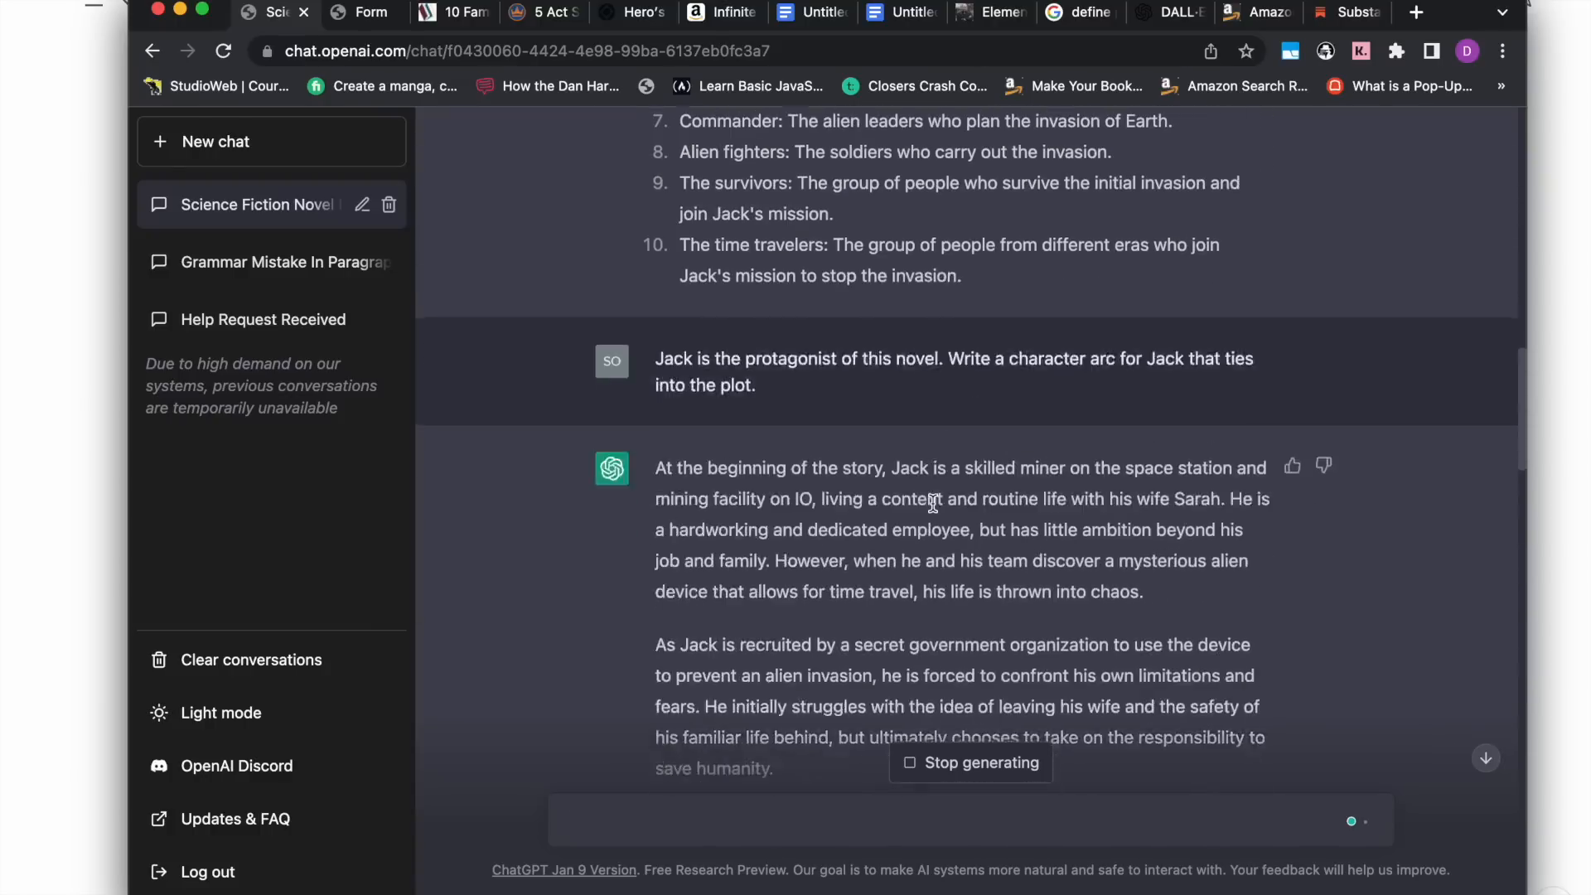
{"action": "mouse_move", "coordinate": [1020, 184]}
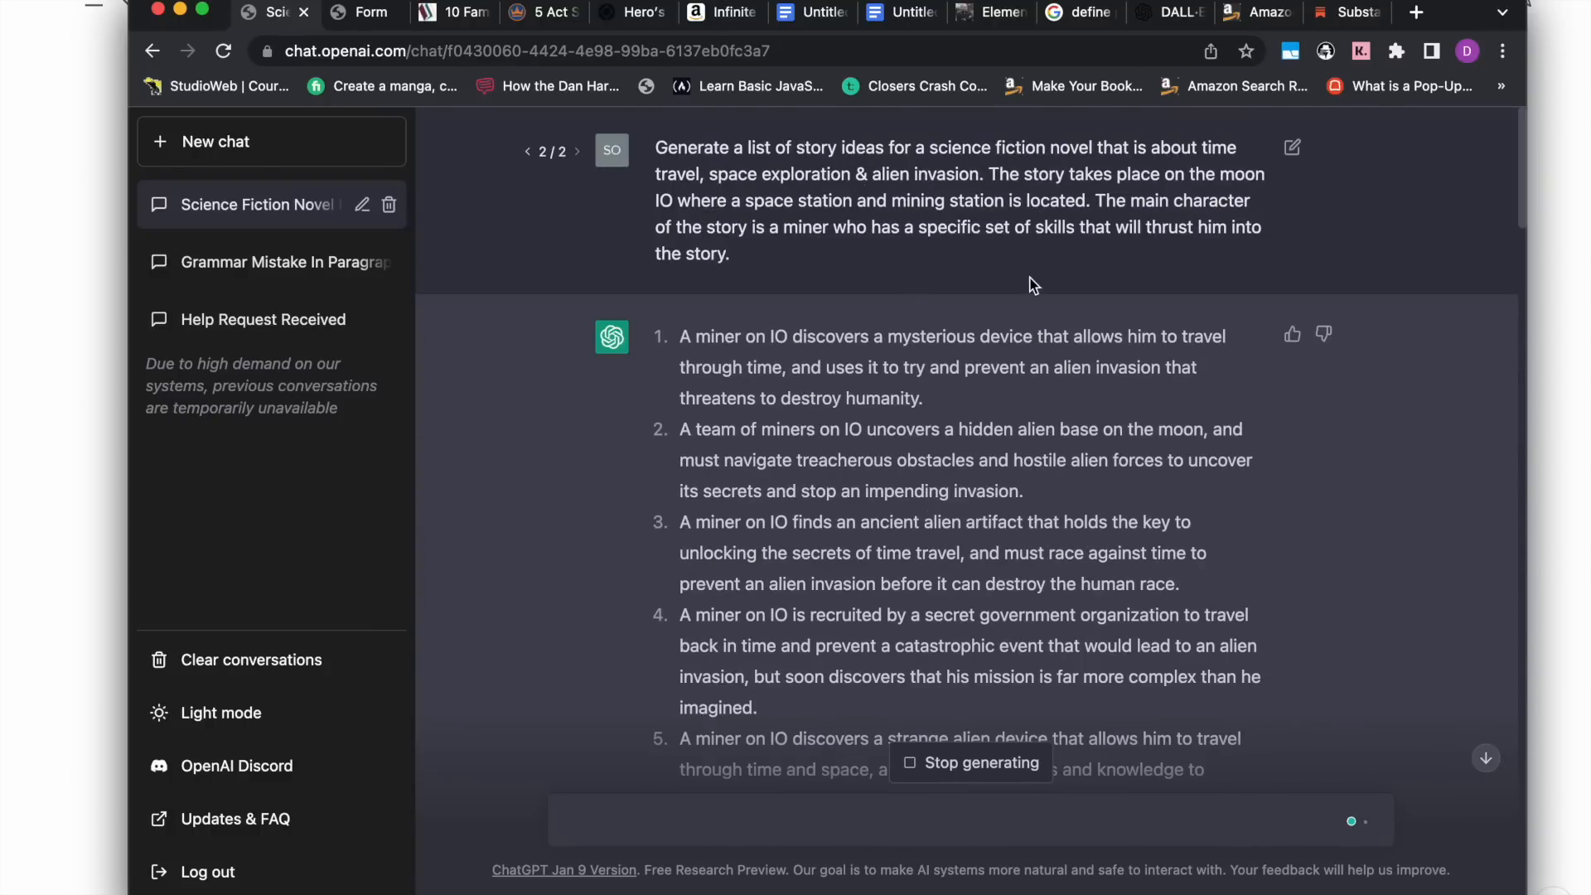
{"action": "scroll", "coordinate": [1029, 282], "scroll_direction": "down", "scroll_amount": 15}
{"action": "scroll", "coordinate": [1029, 279], "scroll_direction": "down", "scroll_amount": 20}
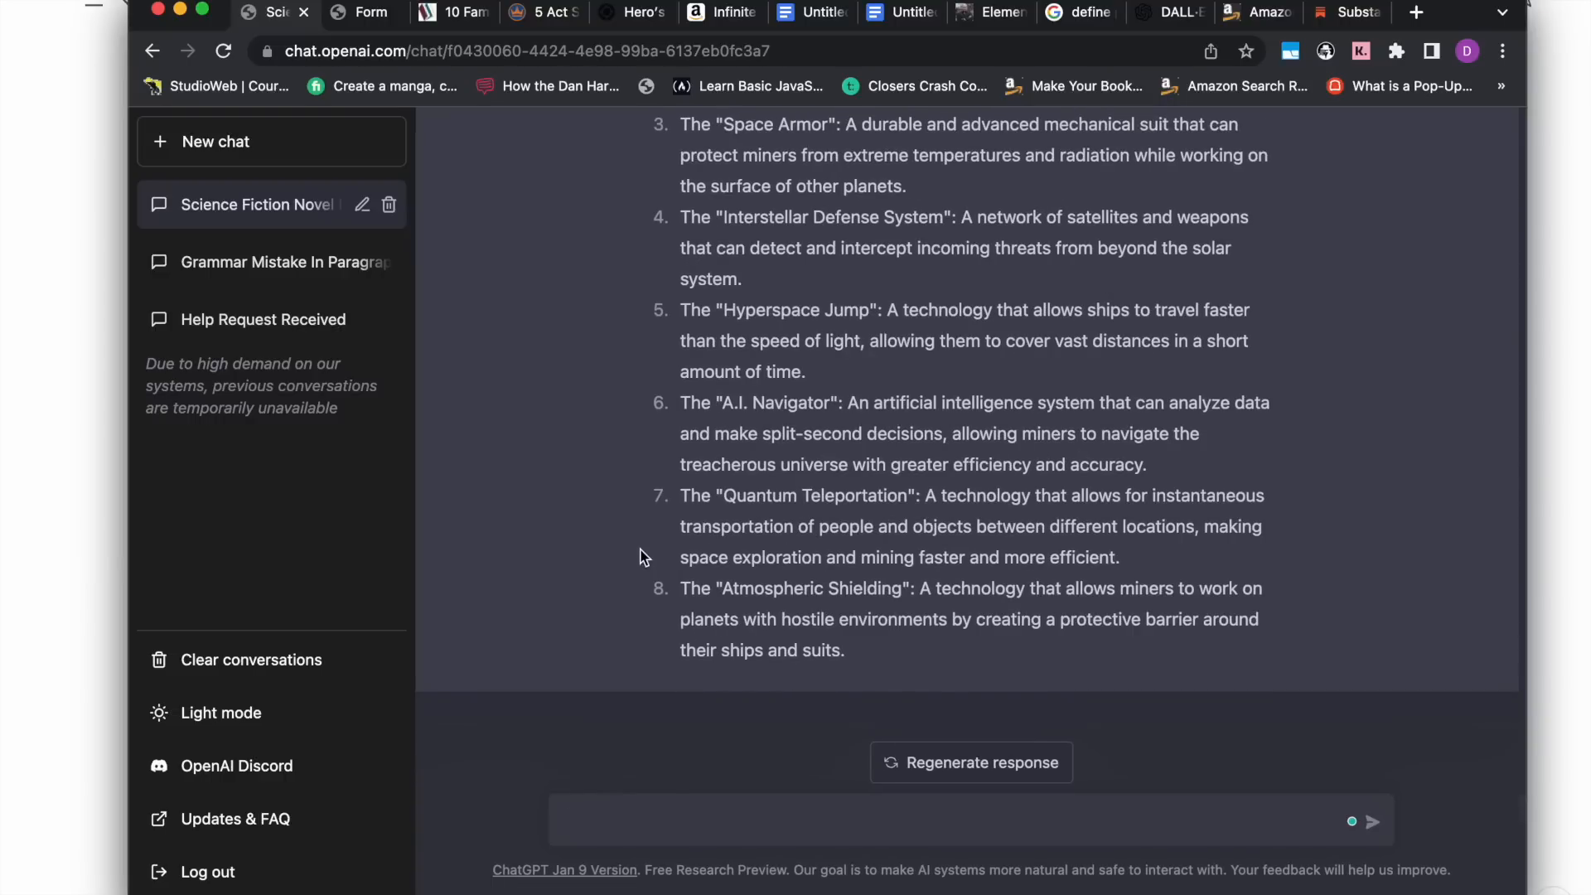
Copy the "A.I. Navigator" entry into a new message, add "Describe this technology in more detail." and send it.
{"action": "left_click_drag", "start_coordinate": [1178, 478], "coordinate": [683, 405]}
{"action": "key", "text": "super+c"}
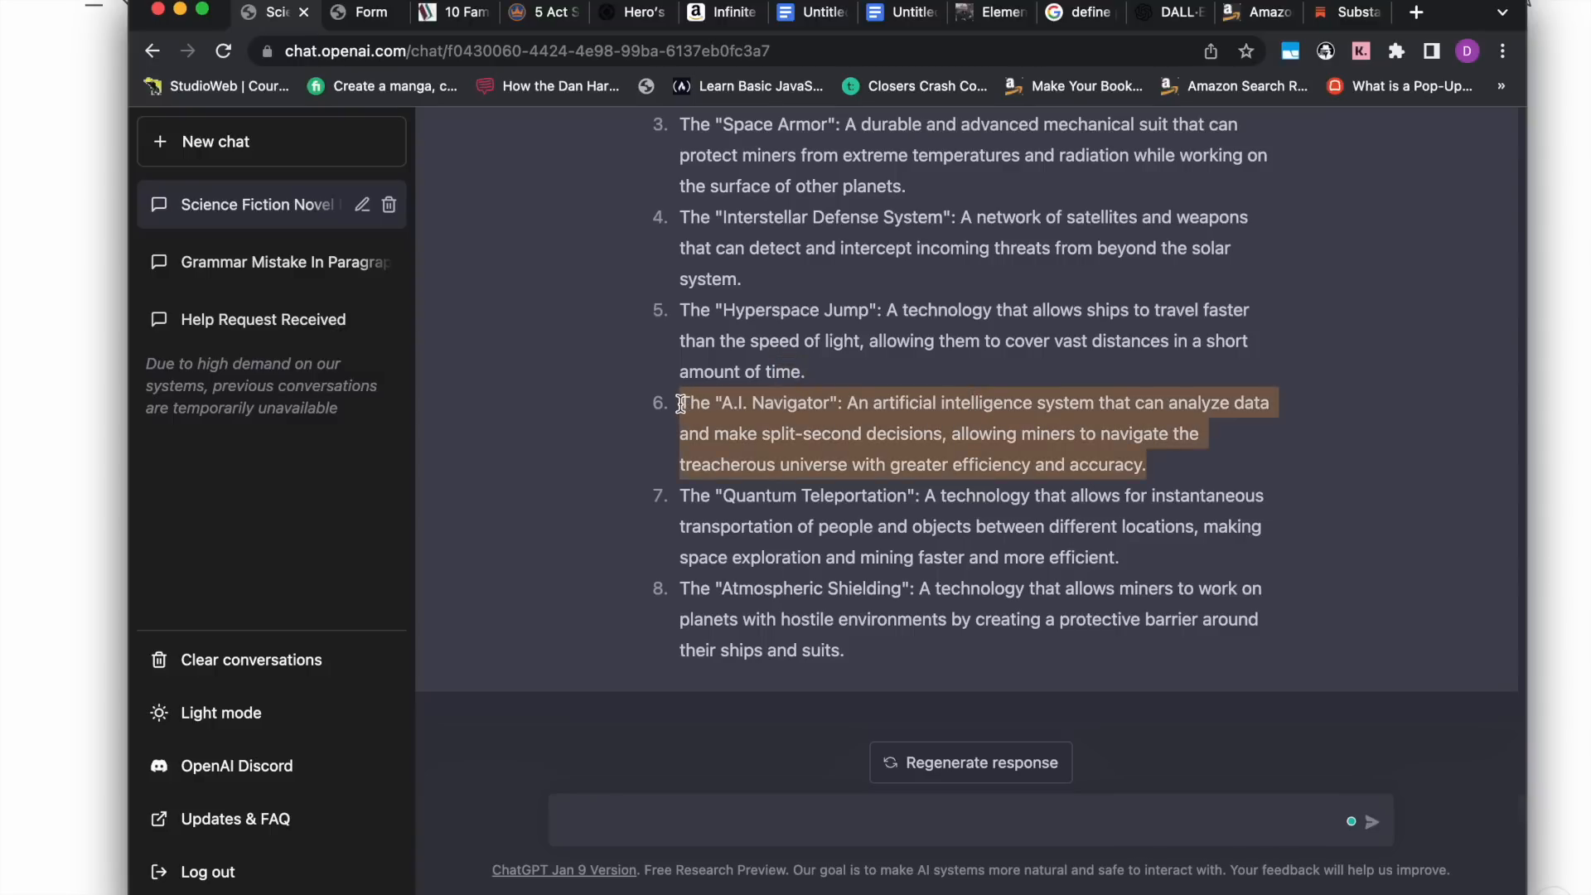
{"action": "left_click", "coordinate": [741, 814]}
{"action": "key", "text": "super+v"}
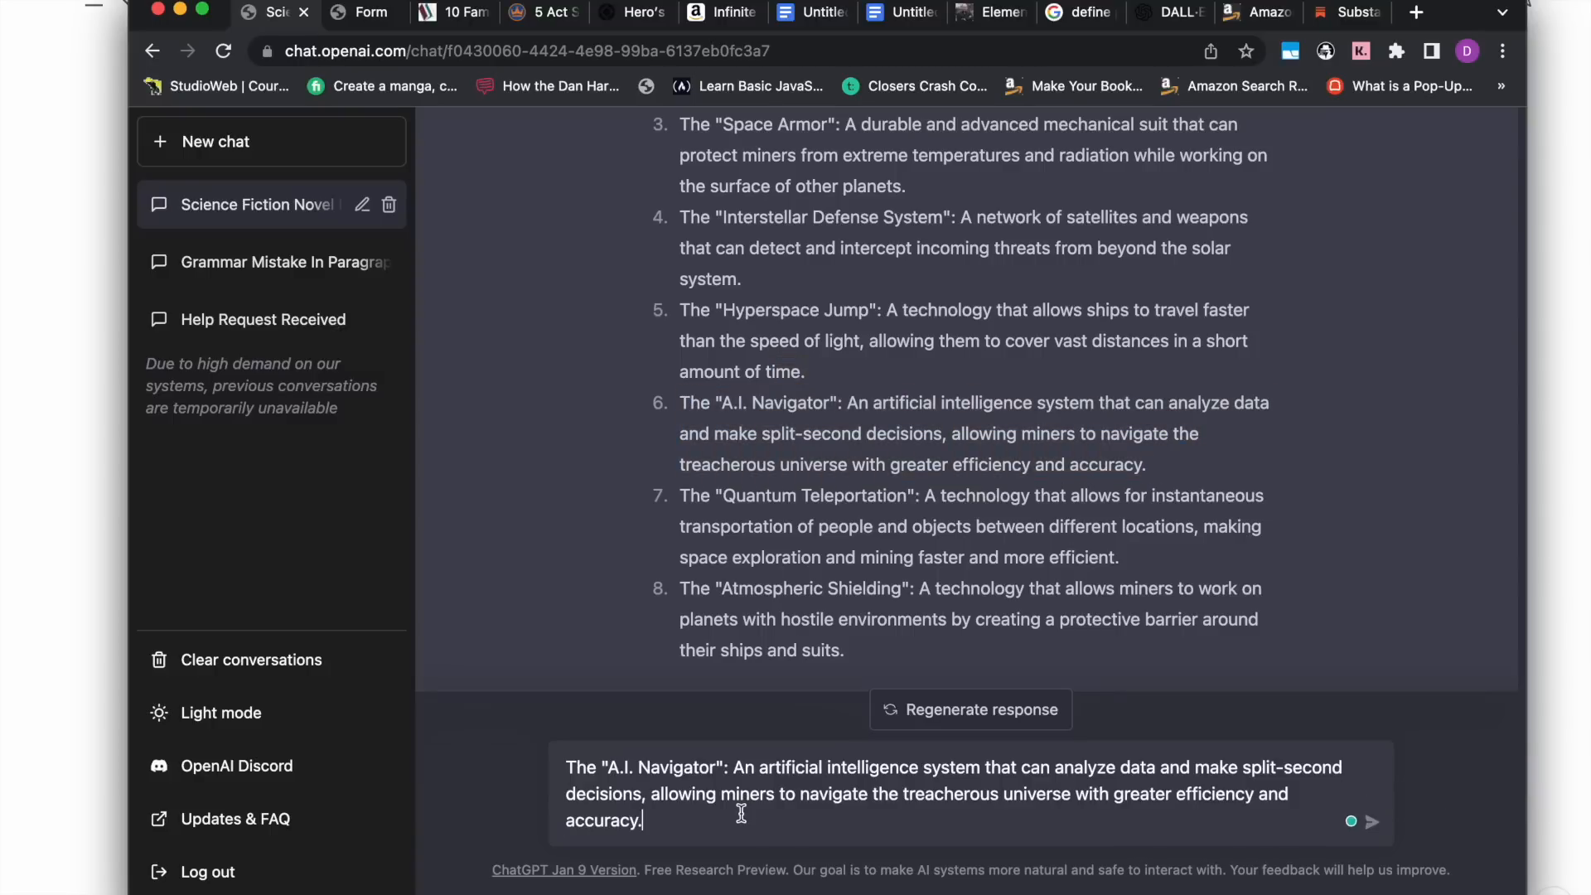
{"action": "type", "text": "Descri"}
{"action": "type", "text": "this technology in more detail"}
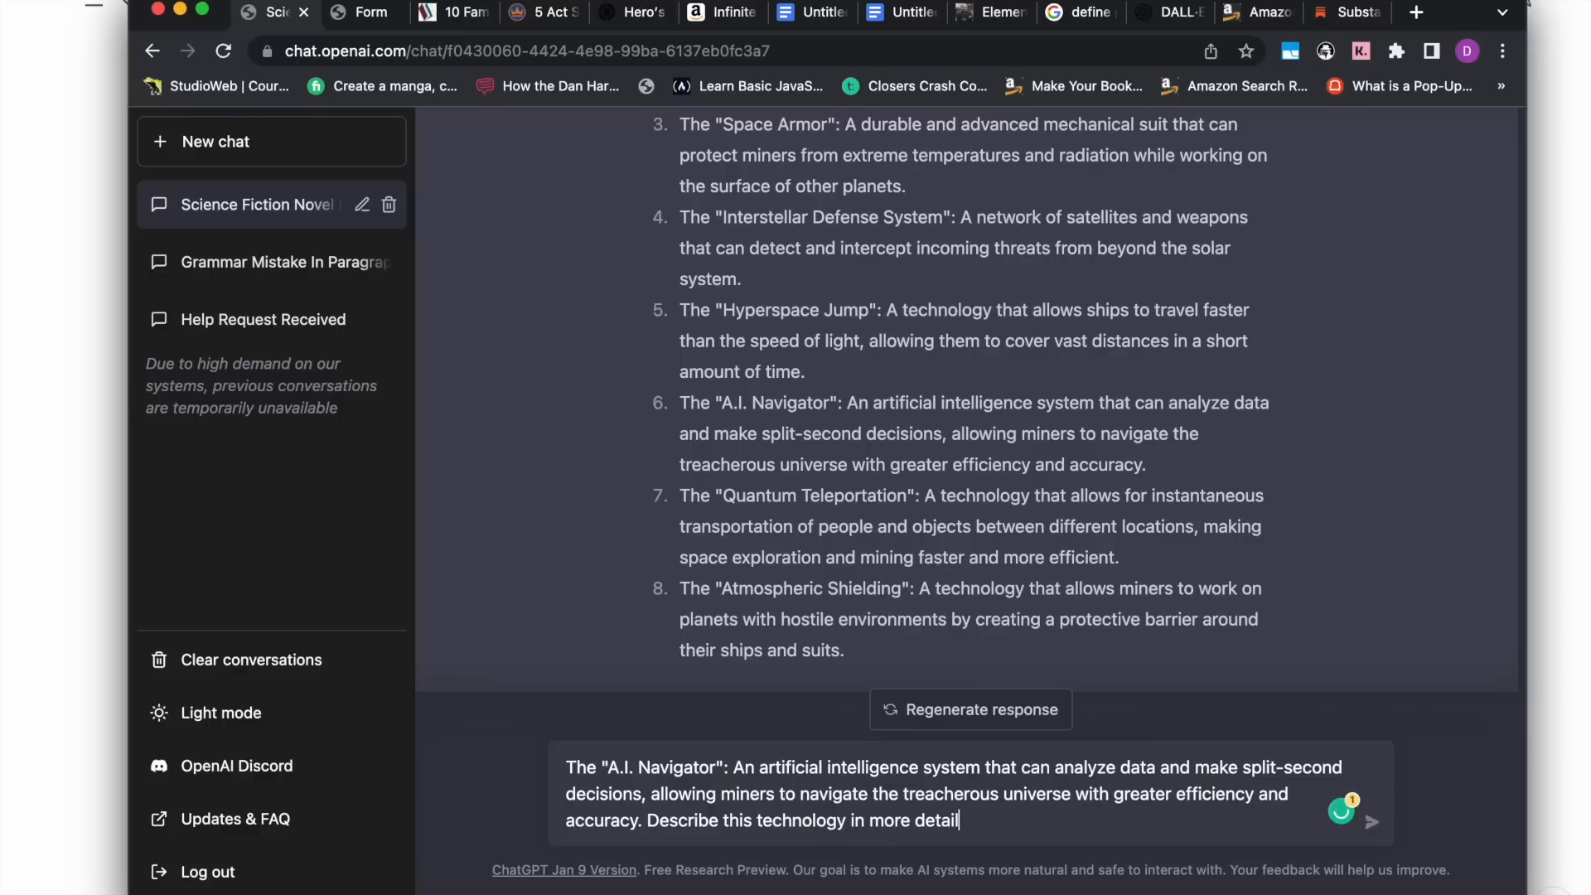
{"action": "type", "text": "."}
{"action": "key", "text": "Return"}
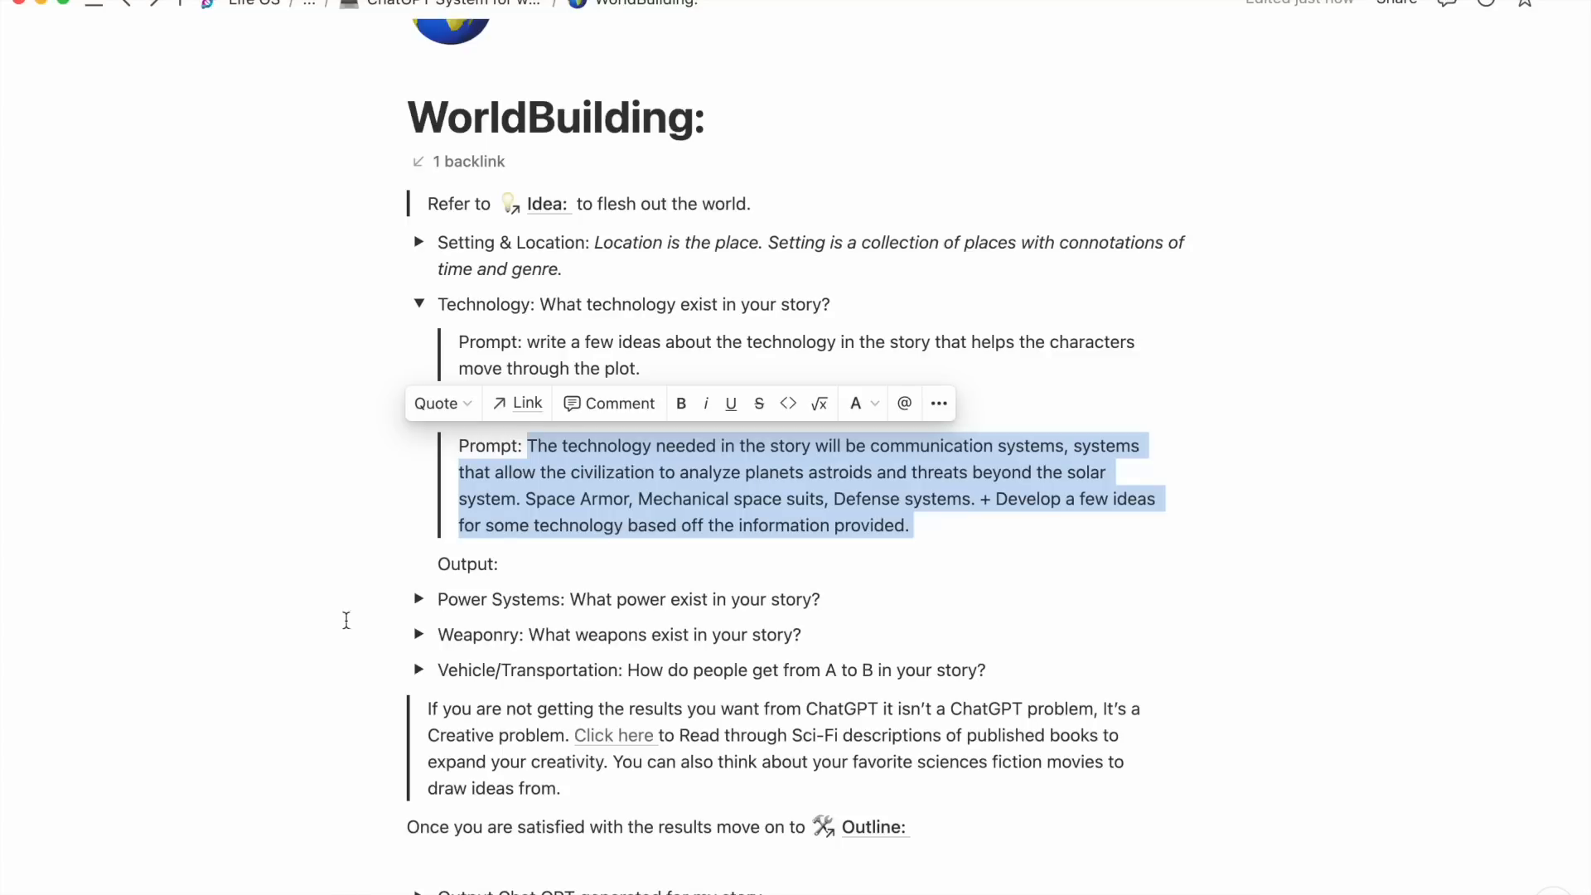
Back in Notion, collapse the Technology section and add a period to the end of the first Power Systems prompt.
{"action": "left_click", "coordinate": [551, 600]}
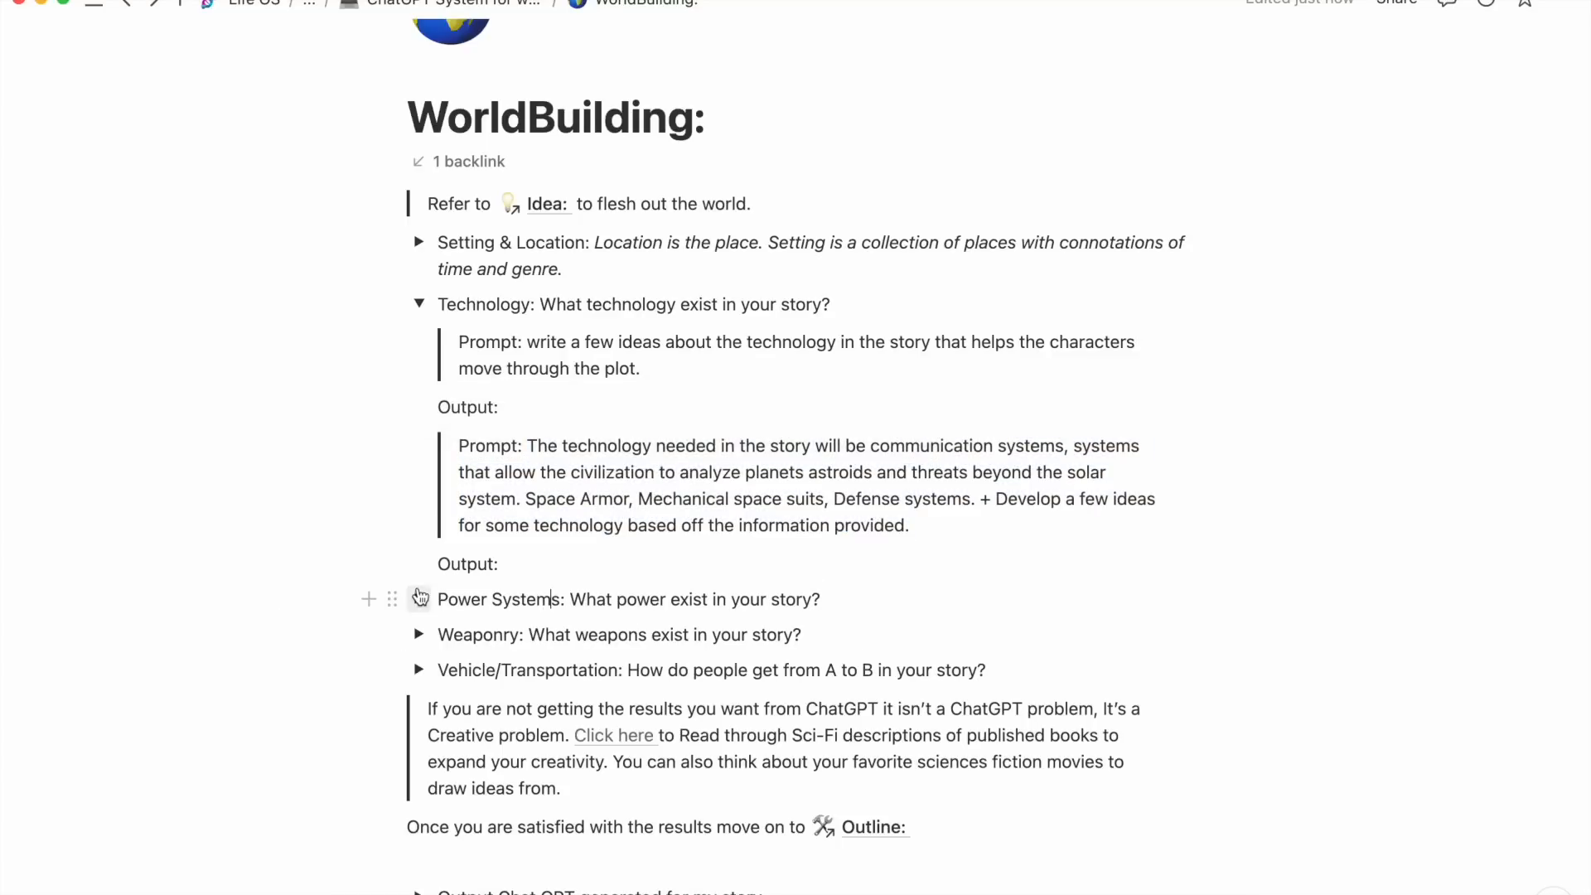
{"action": "left_click", "coordinate": [419, 304]}
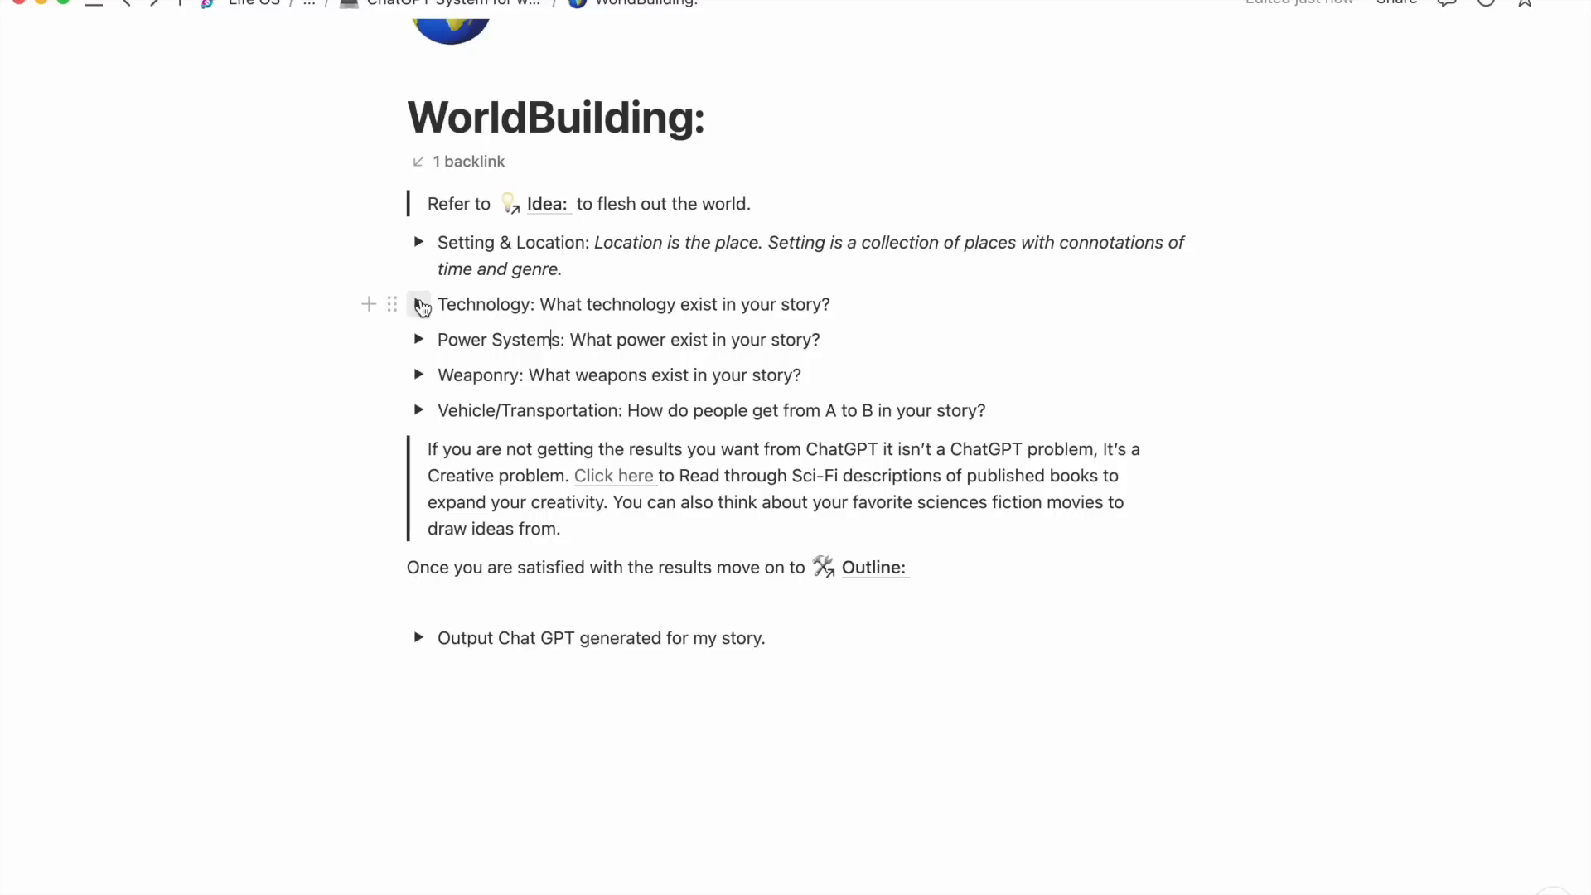
{"action": "left_click", "coordinate": [419, 339]}
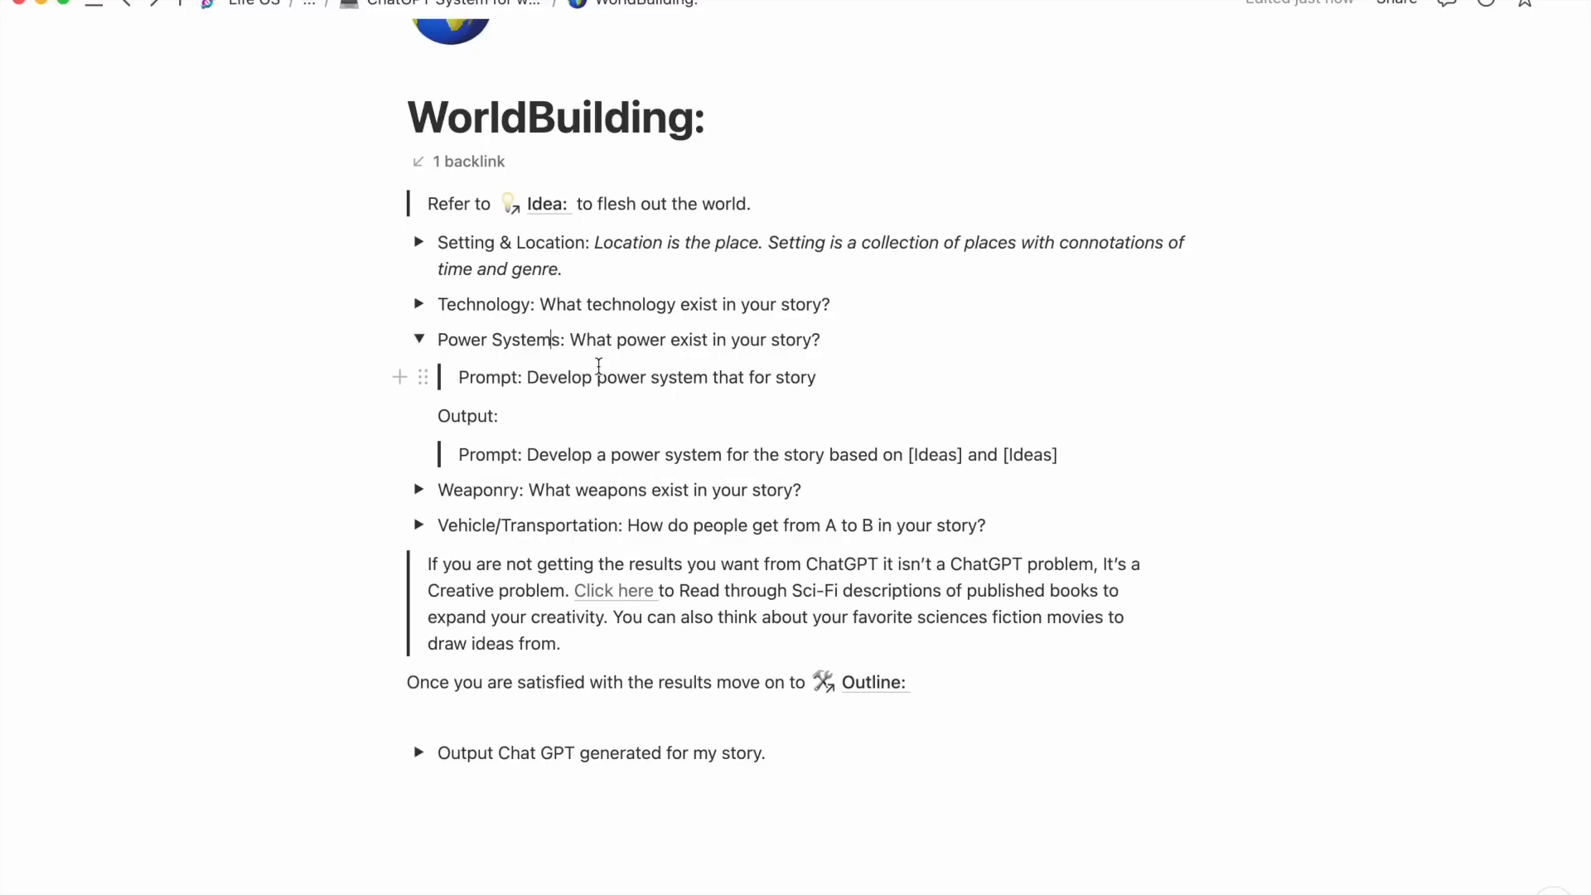
{"action": "left_click", "coordinate": [826, 369]}
{"action": "type", "text": "."}
{"action": "left_click", "coordinate": [419, 347]}
In the Weaponry section's prompt, delete "this" and the extra final period, and bold "Describe futuristic weapons that allows".
{"action": "left_click", "coordinate": [418, 375]}
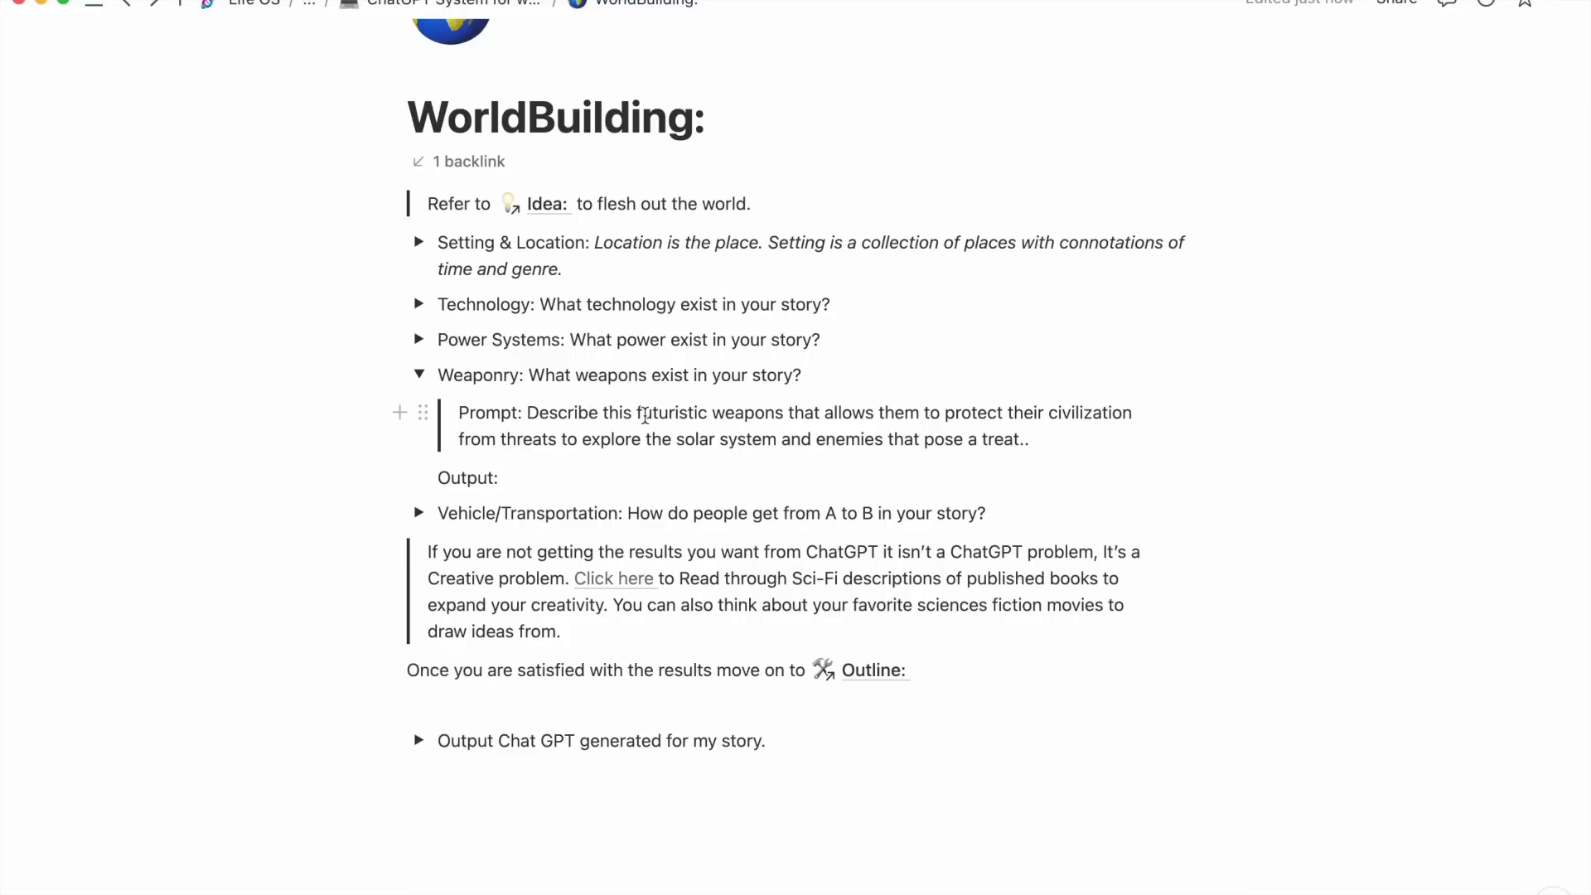
{"action": "double_click", "coordinate": [621, 413]}
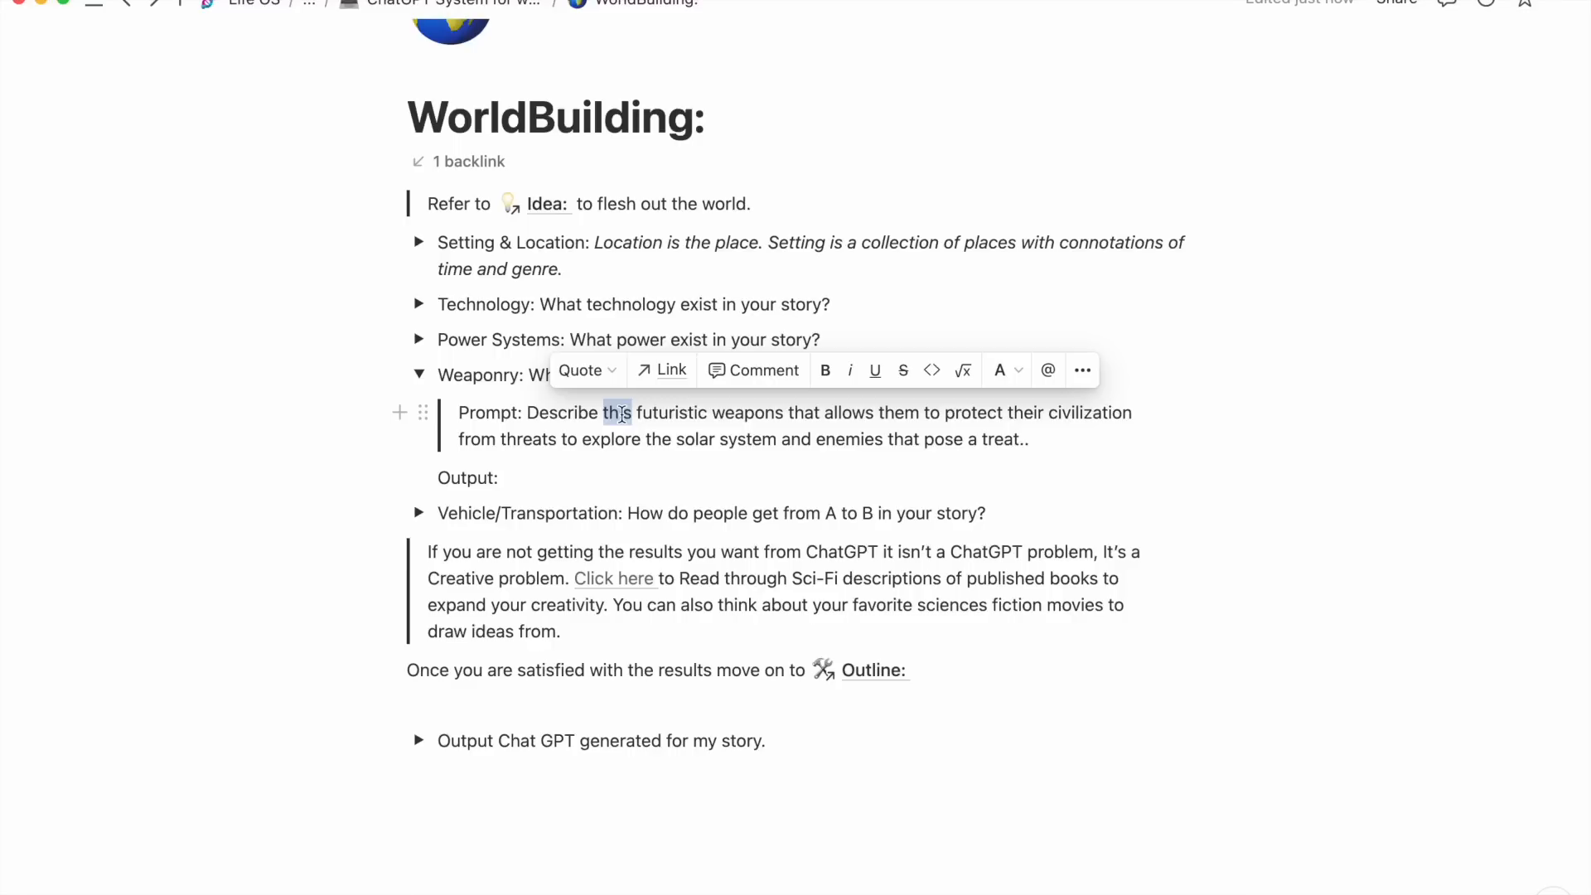
{"action": "key", "text": "BackSpace"}
{"action": "key", "text": "BackSpace"}
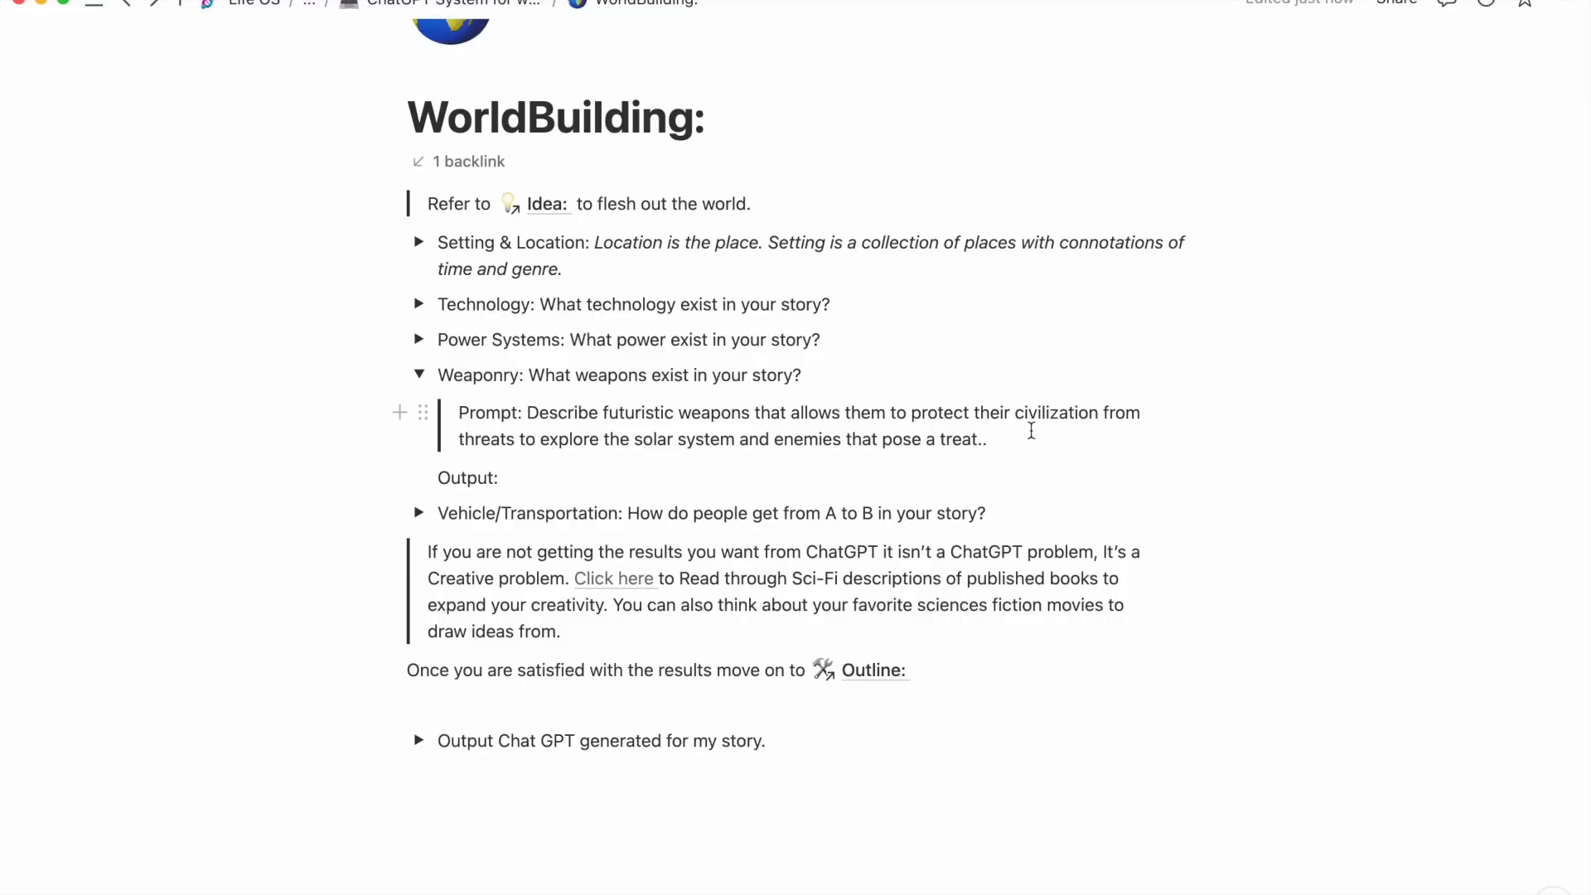
{"action": "left_click", "coordinate": [1006, 442]}
{"action": "key", "text": "BackSpace"}
{"action": "left_click_drag", "start_coordinate": [525, 414], "coordinate": [837, 408]}
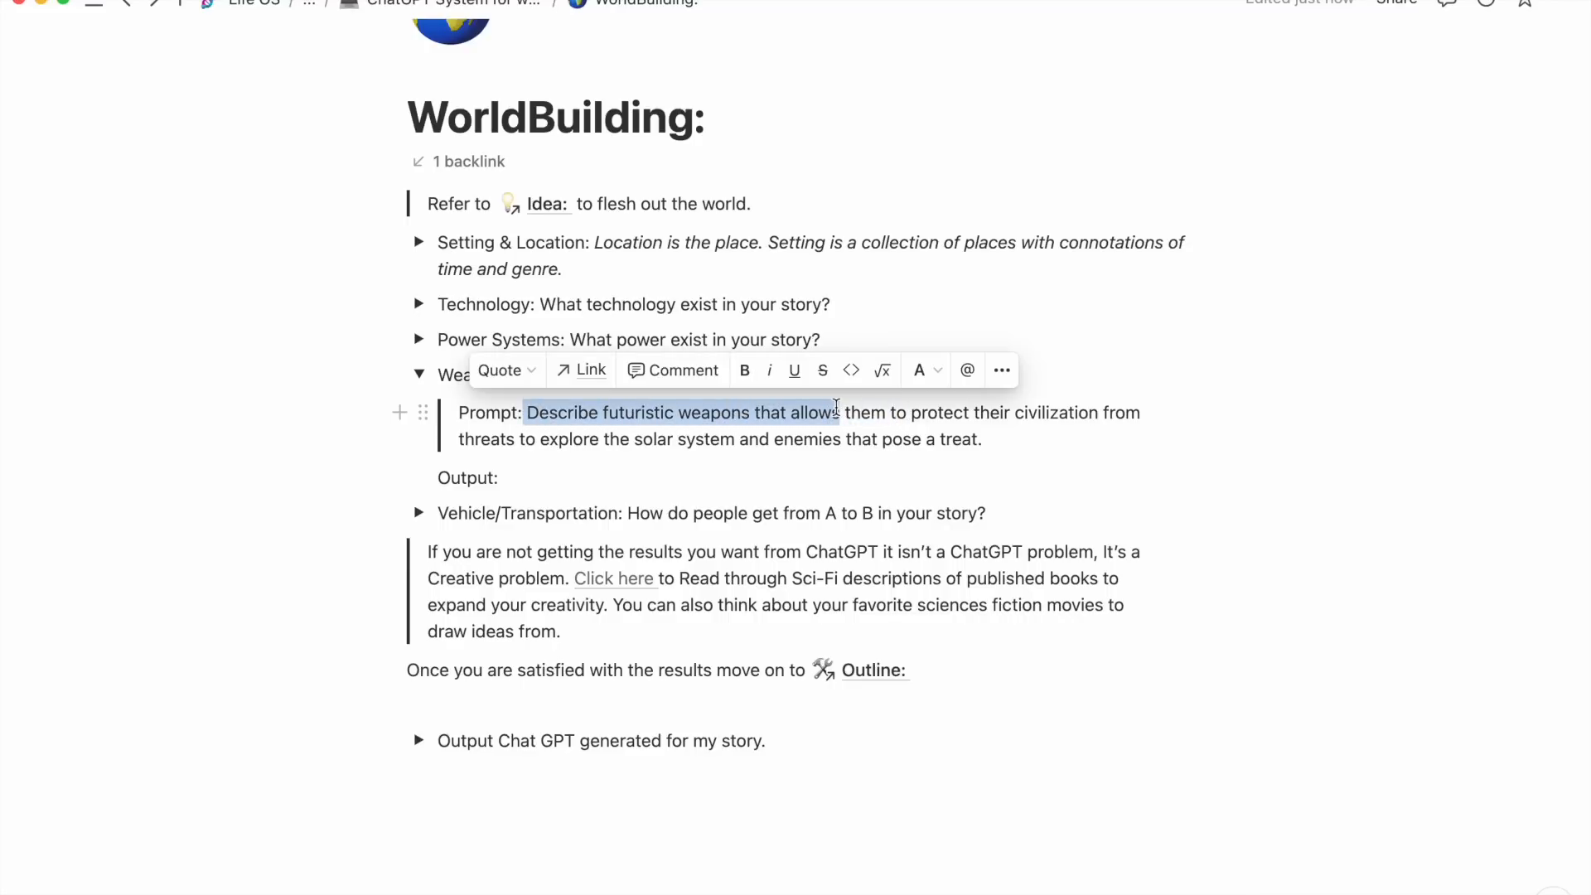
{"action": "key", "text": "super+b"}
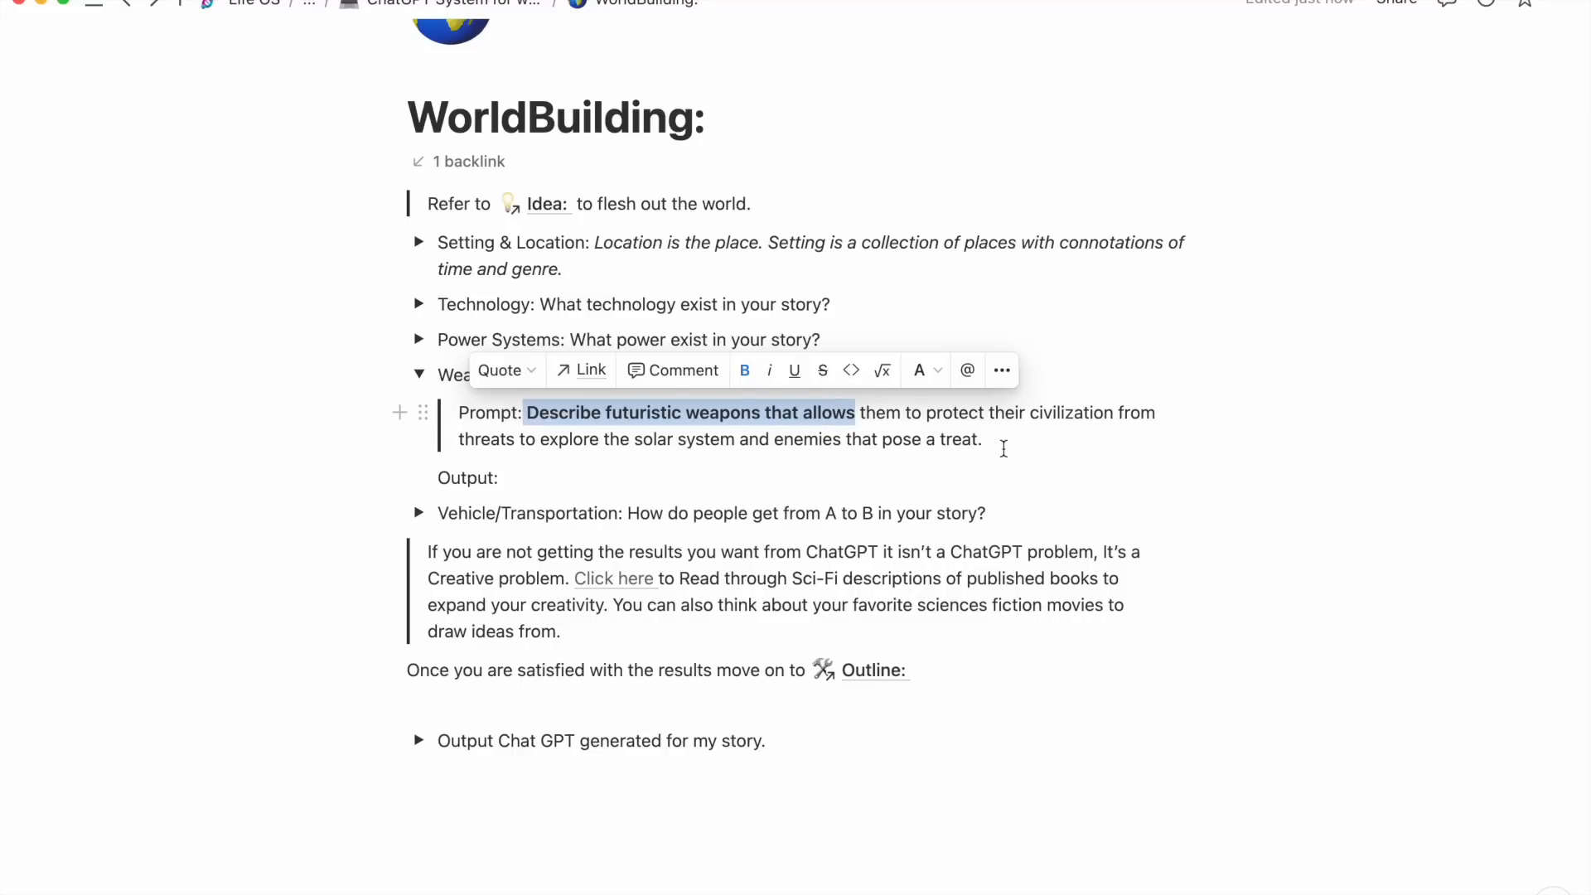
Below the Weaponry prompt, add the line "Prompt: Generate a list of weapons that tie into the story idea and the plot.".
{"action": "left_click", "coordinate": [1004, 445]}
{"action": "key", "text": "Return"}
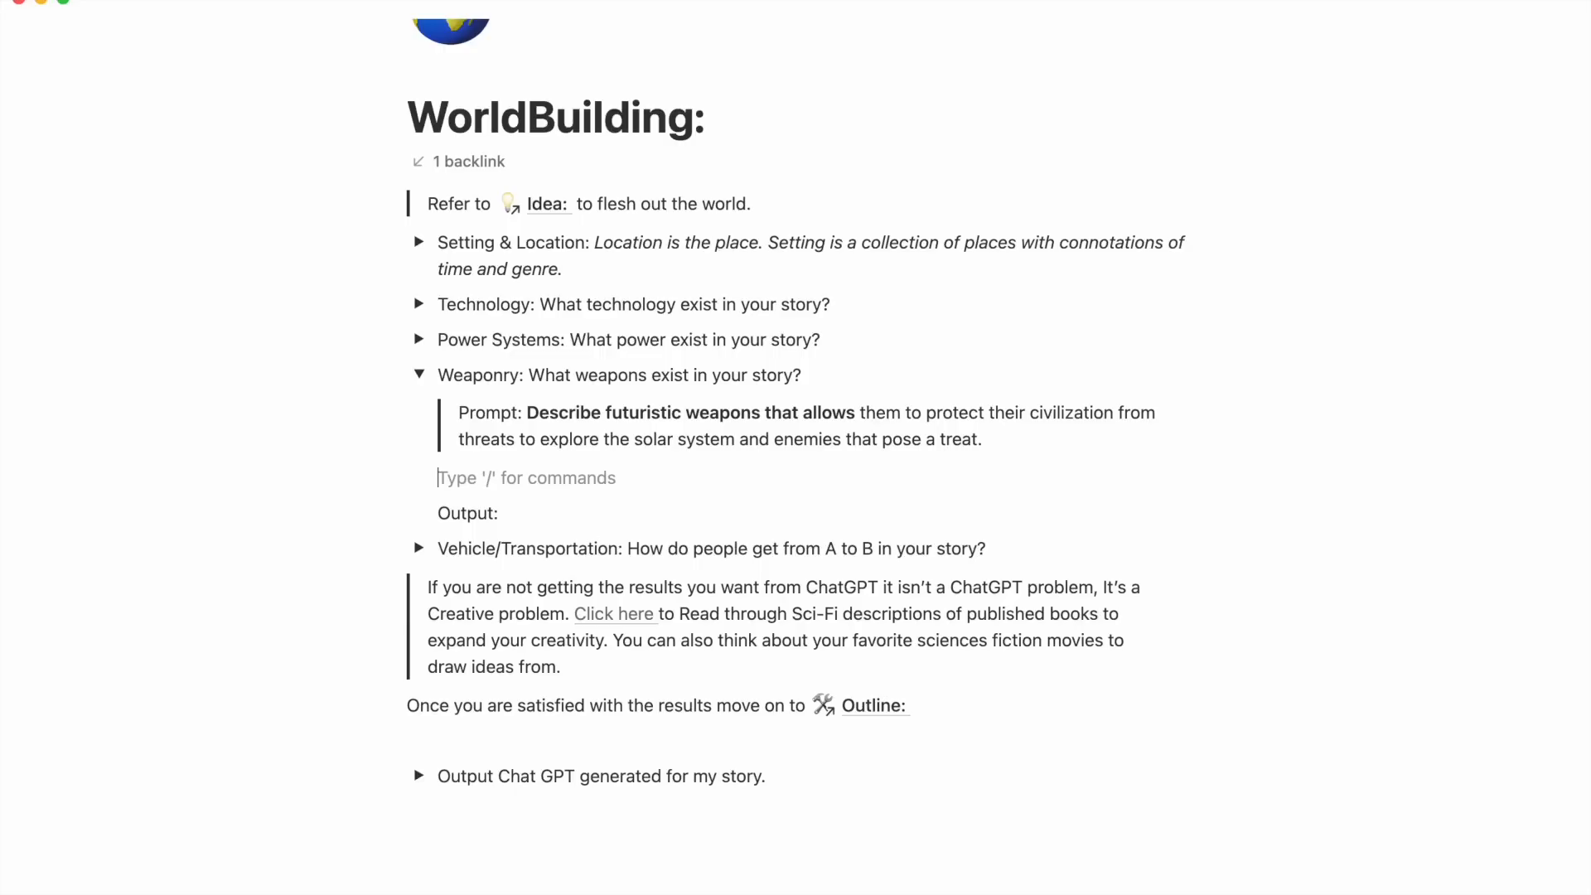
{"action": "type", "text": "Prompt"}
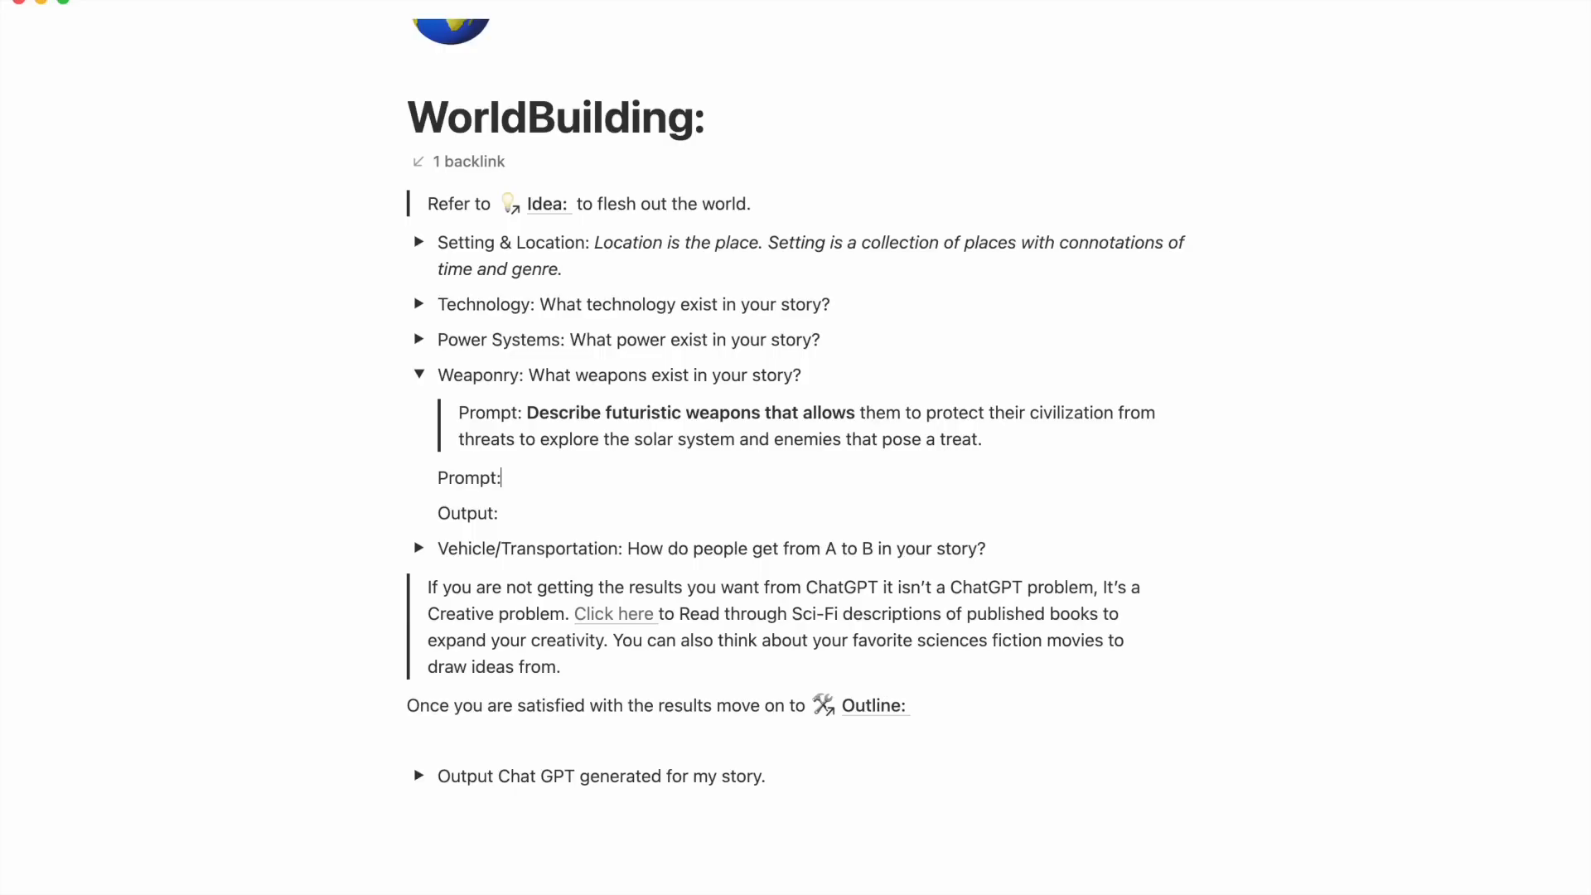
{"action": "type", "text": ": Generate a list of w"}
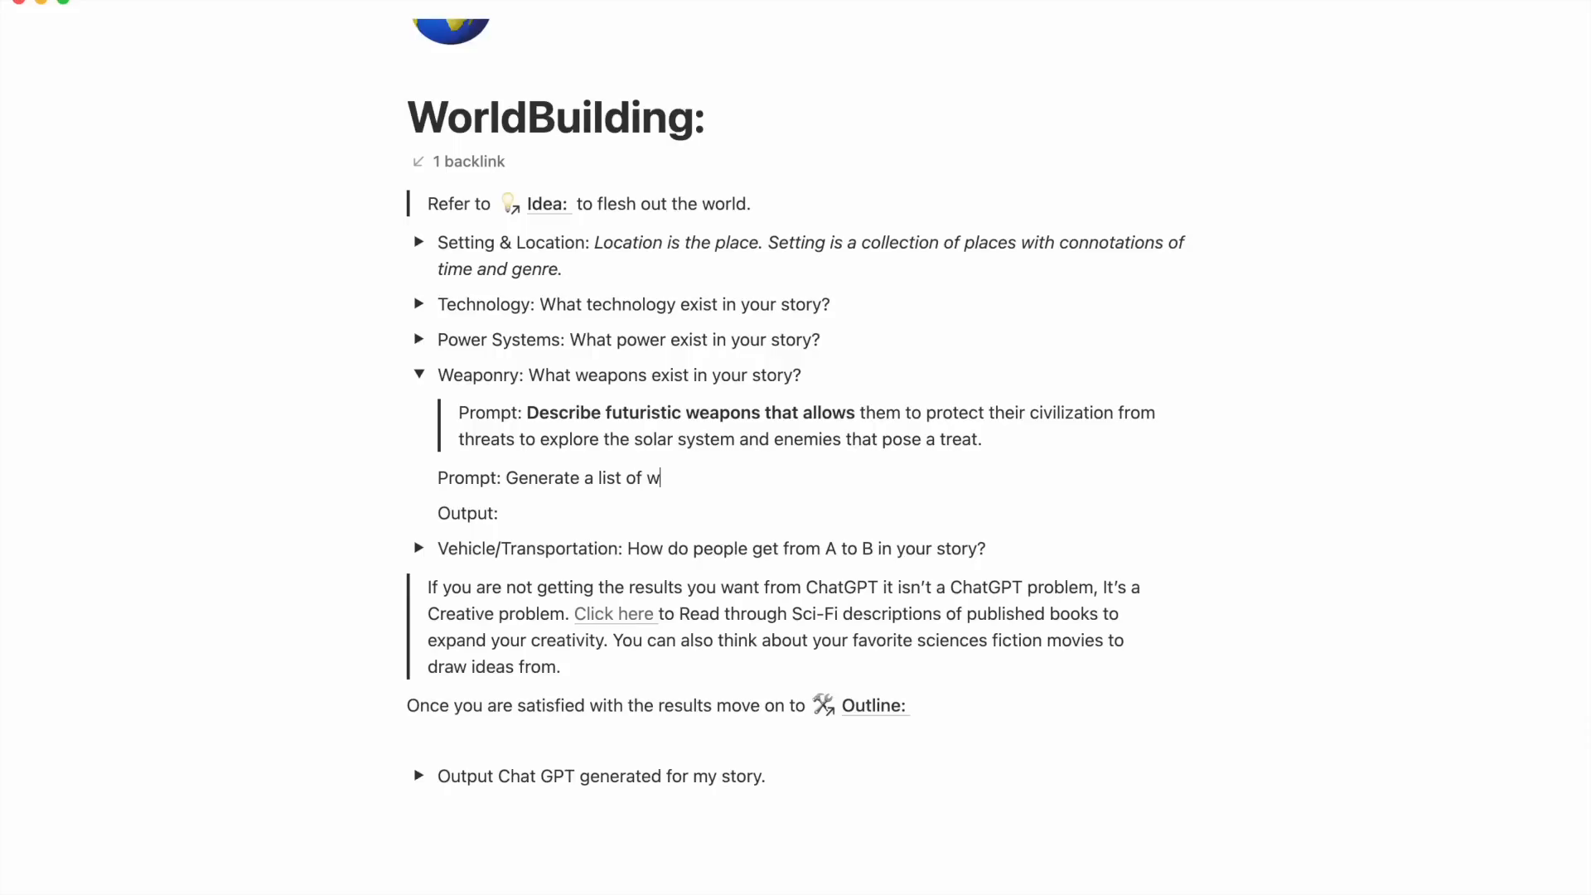
{"action": "type", "text": "eapons that tie tinto t"}
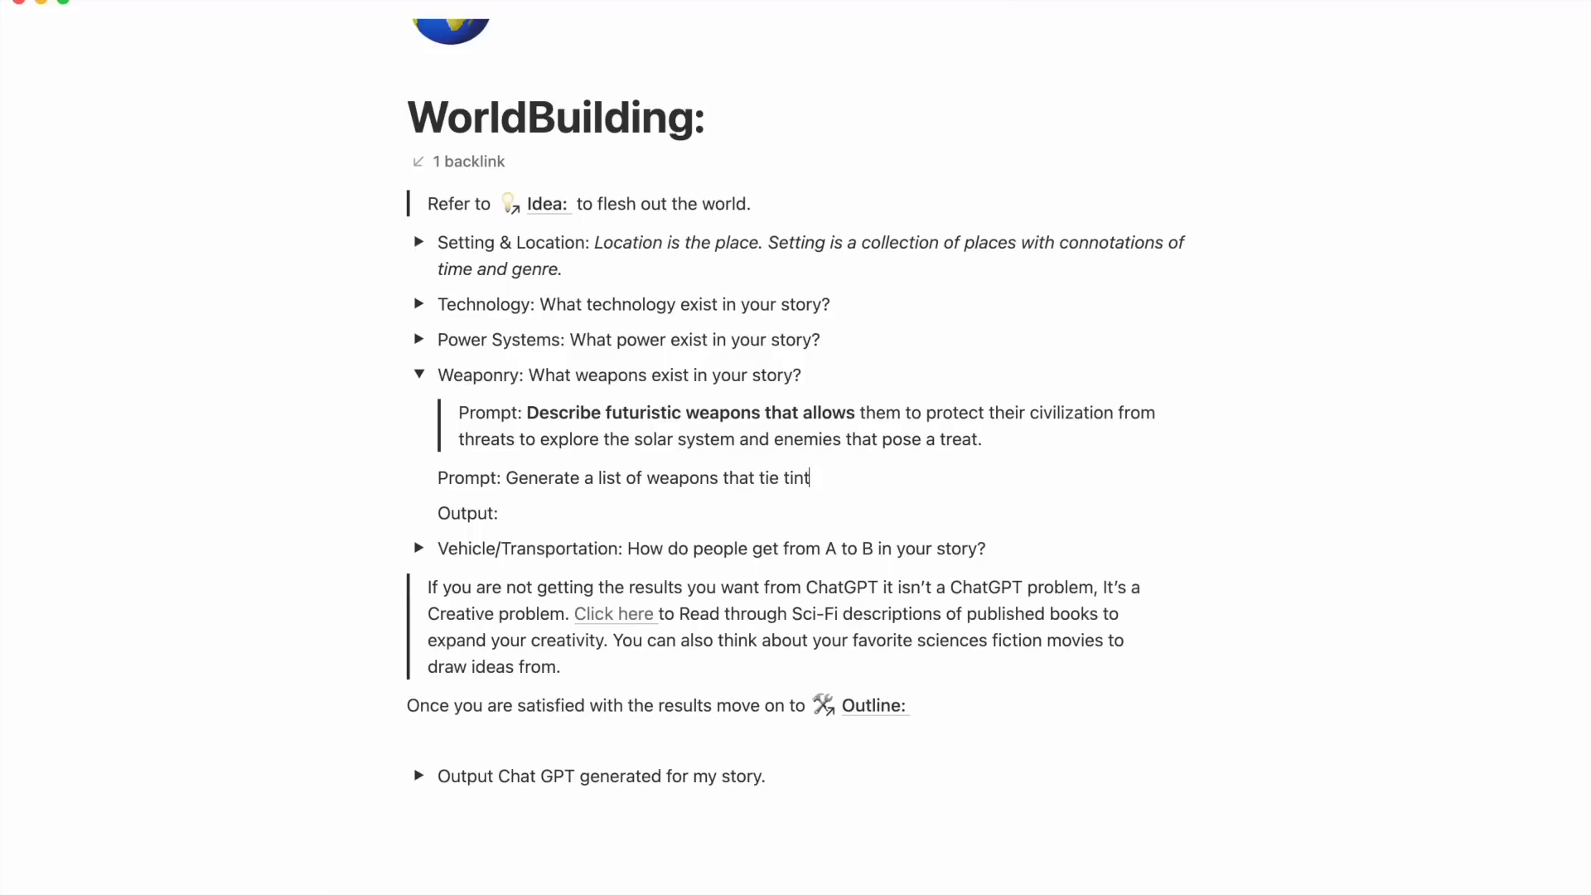
{"action": "key", "text": "BackSpace"}
{"action": "key", "text": "BackSpace"}
{"action": "key", "text": "BackSpace"}
{"action": "key", "text": "BackSpace"}
{"action": "key", "text": "BackSpace"}
{"action": "key", "text": "BackSpace"}
{"action": "key", "text": "BackSpace"}
{"action": "type", "text": "into the story idea, the plot"}
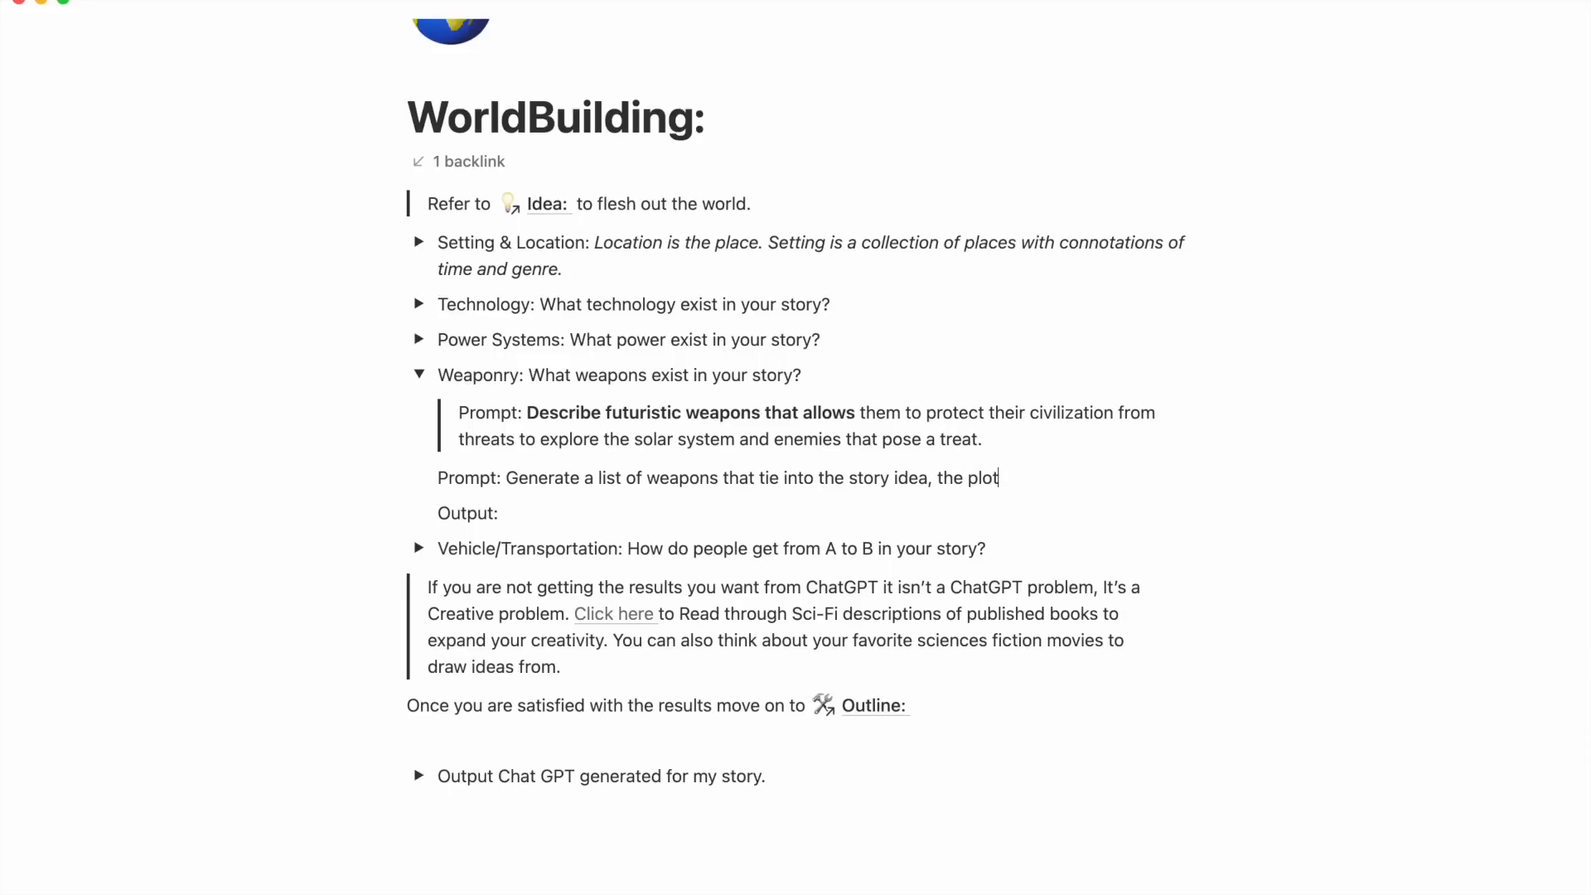
{"action": "key", "text": "BackSpace"}
{"action": "key", "text": "BackSpace"}
{"action": "key", "text": "BackSpace"}
{"action": "key", "text": "BackSpace"}
{"action": "key", "text": "BackSpace"}
{"action": "key", "text": "BackSpace"}
{"action": "key", "text": "BackSpace"}
{"action": "key", "text": "BackSpace"}
{"action": "key", "text": "BackSpace"}
{"action": "type", "text": "and the plo"}
{"action": "left_click", "coordinate": [650, 507]}
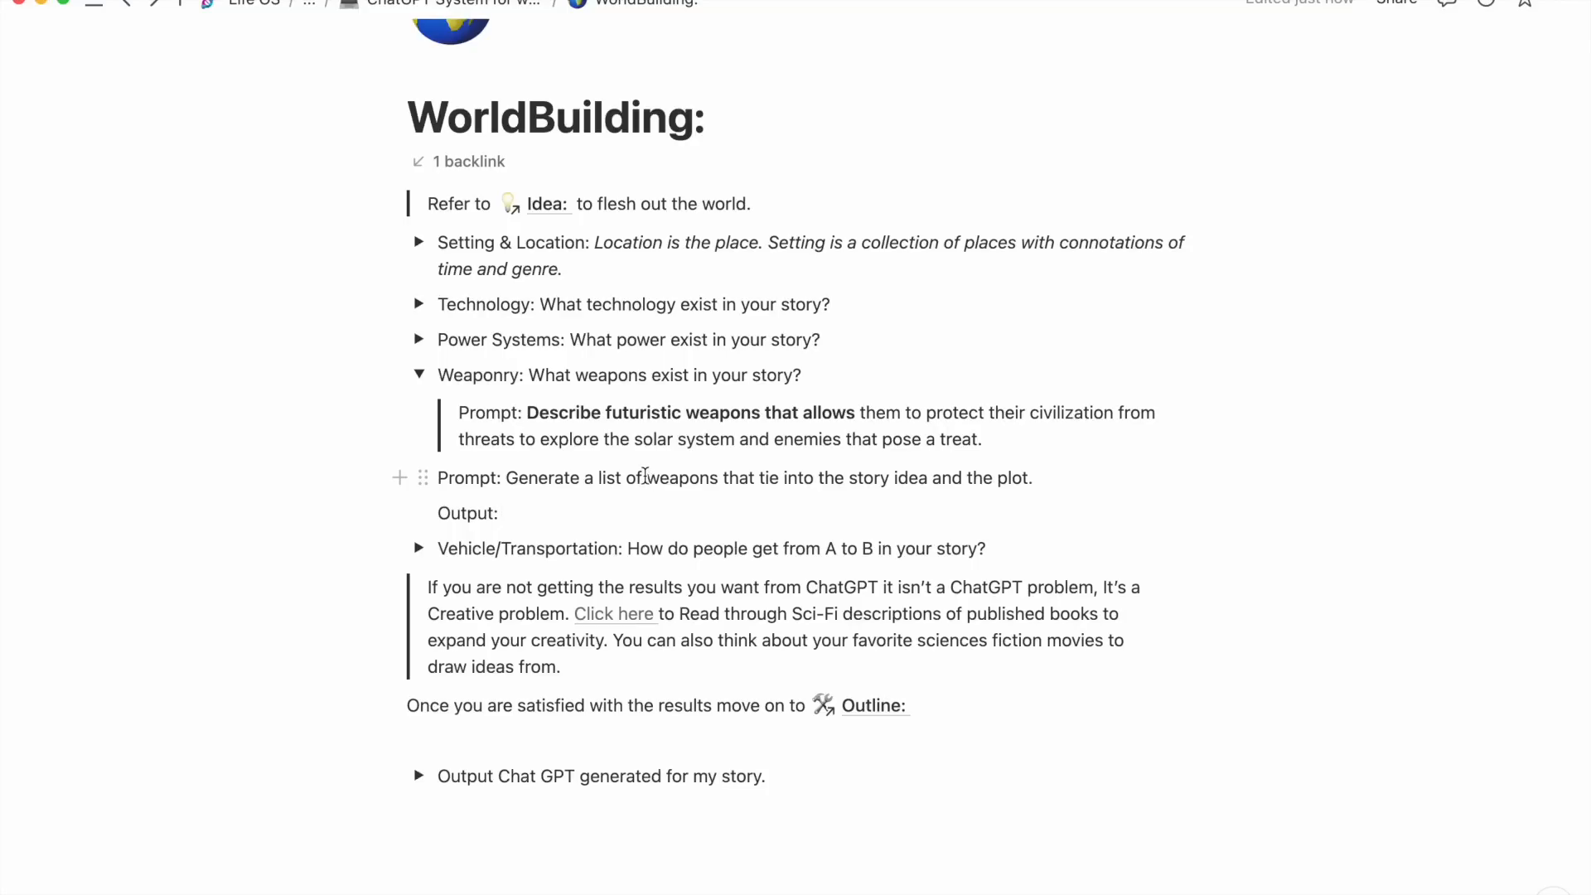
Turn the new weapons list prompt line into a quote block.
{"action": "left_click", "coordinate": [424, 478]}
{"action": "mouse_move", "coordinate": [323, 405]}
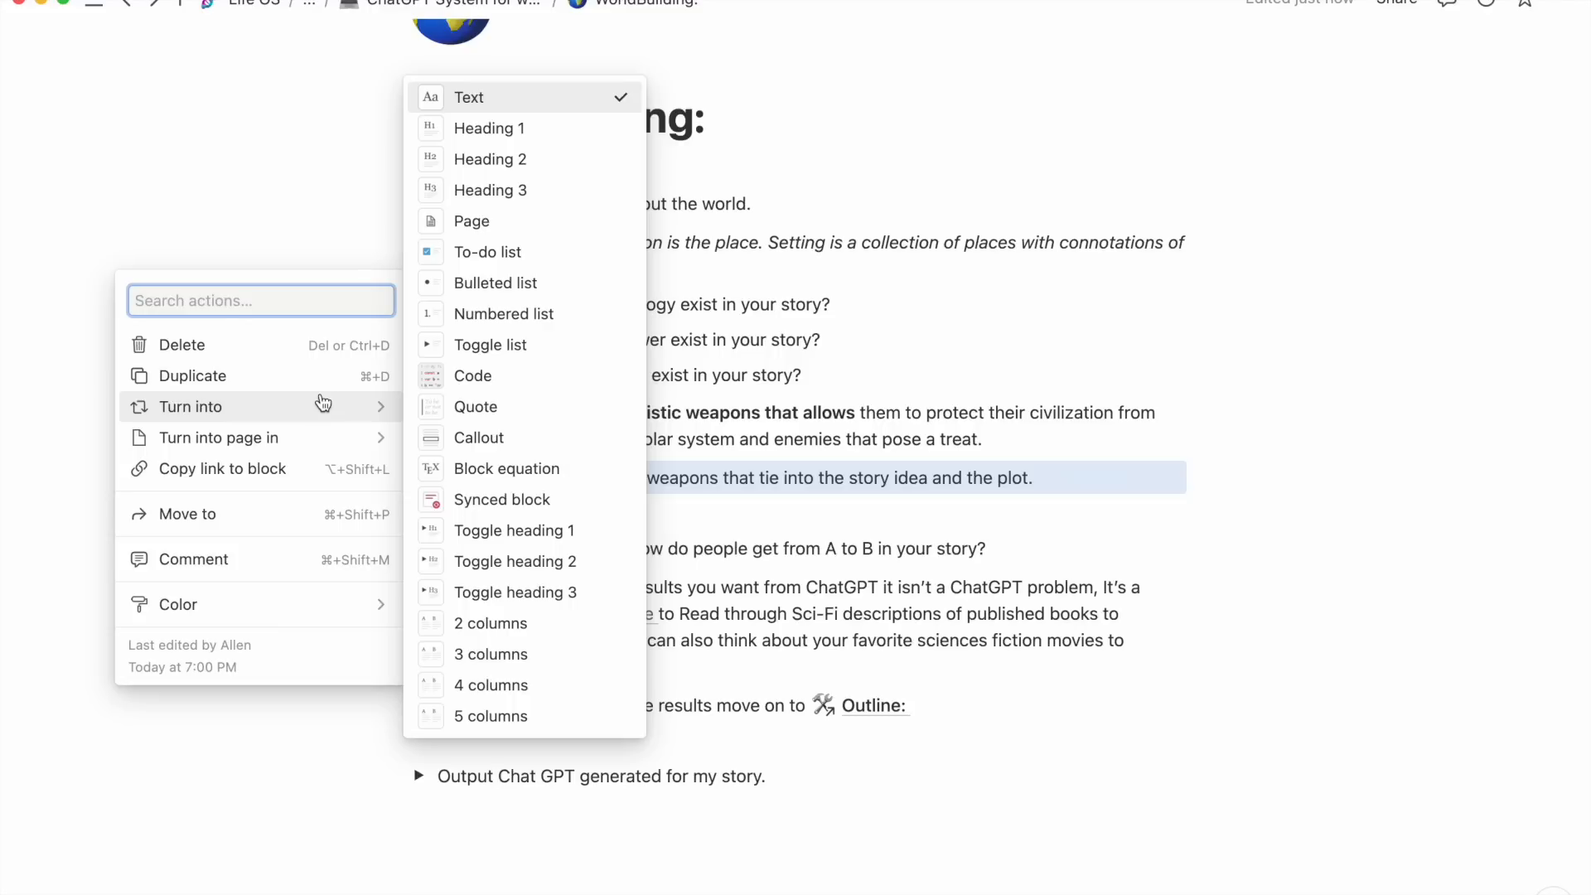
{"action": "left_click", "coordinate": [461, 407]}
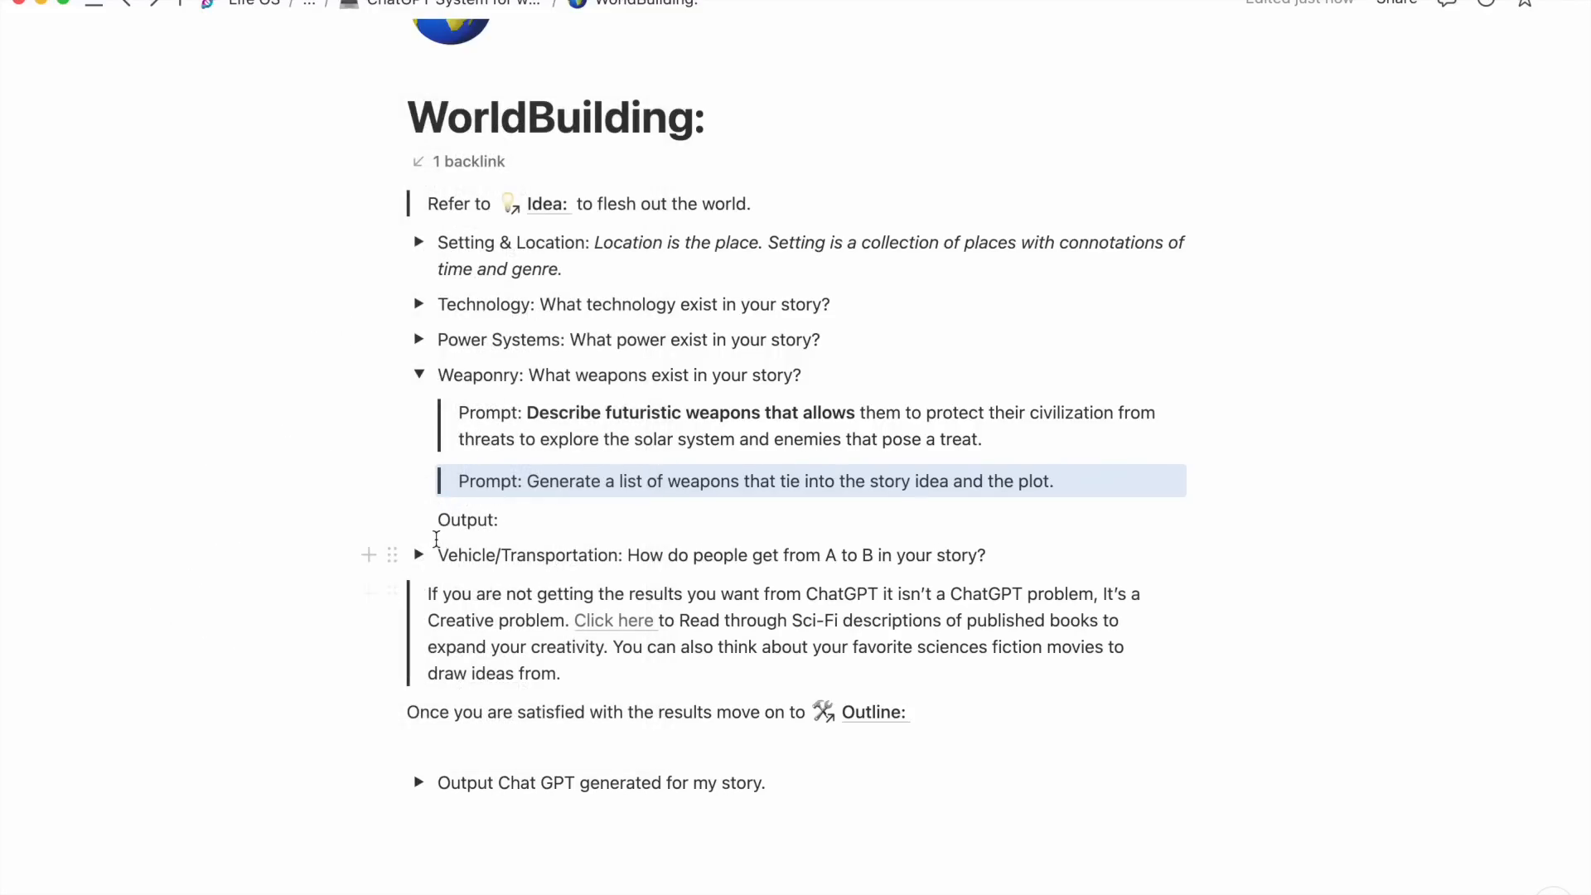
Collapse the Weaponry section and expand the Vehicle/Transportation section to view its prompt.
{"action": "left_click", "coordinate": [420, 374]}
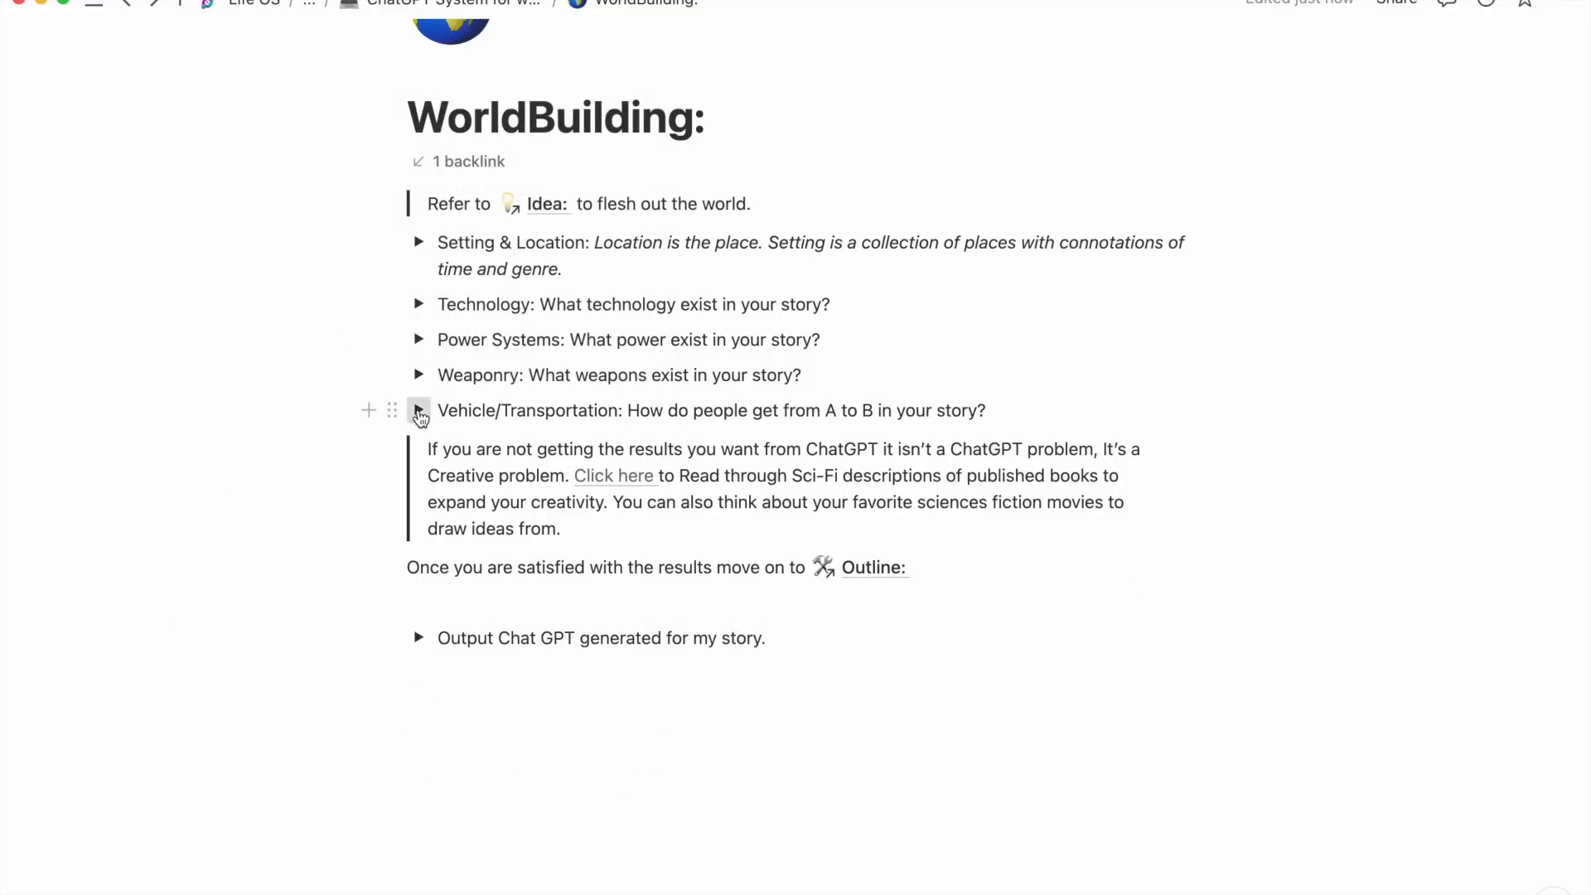
{"action": "left_click", "coordinate": [420, 410]}
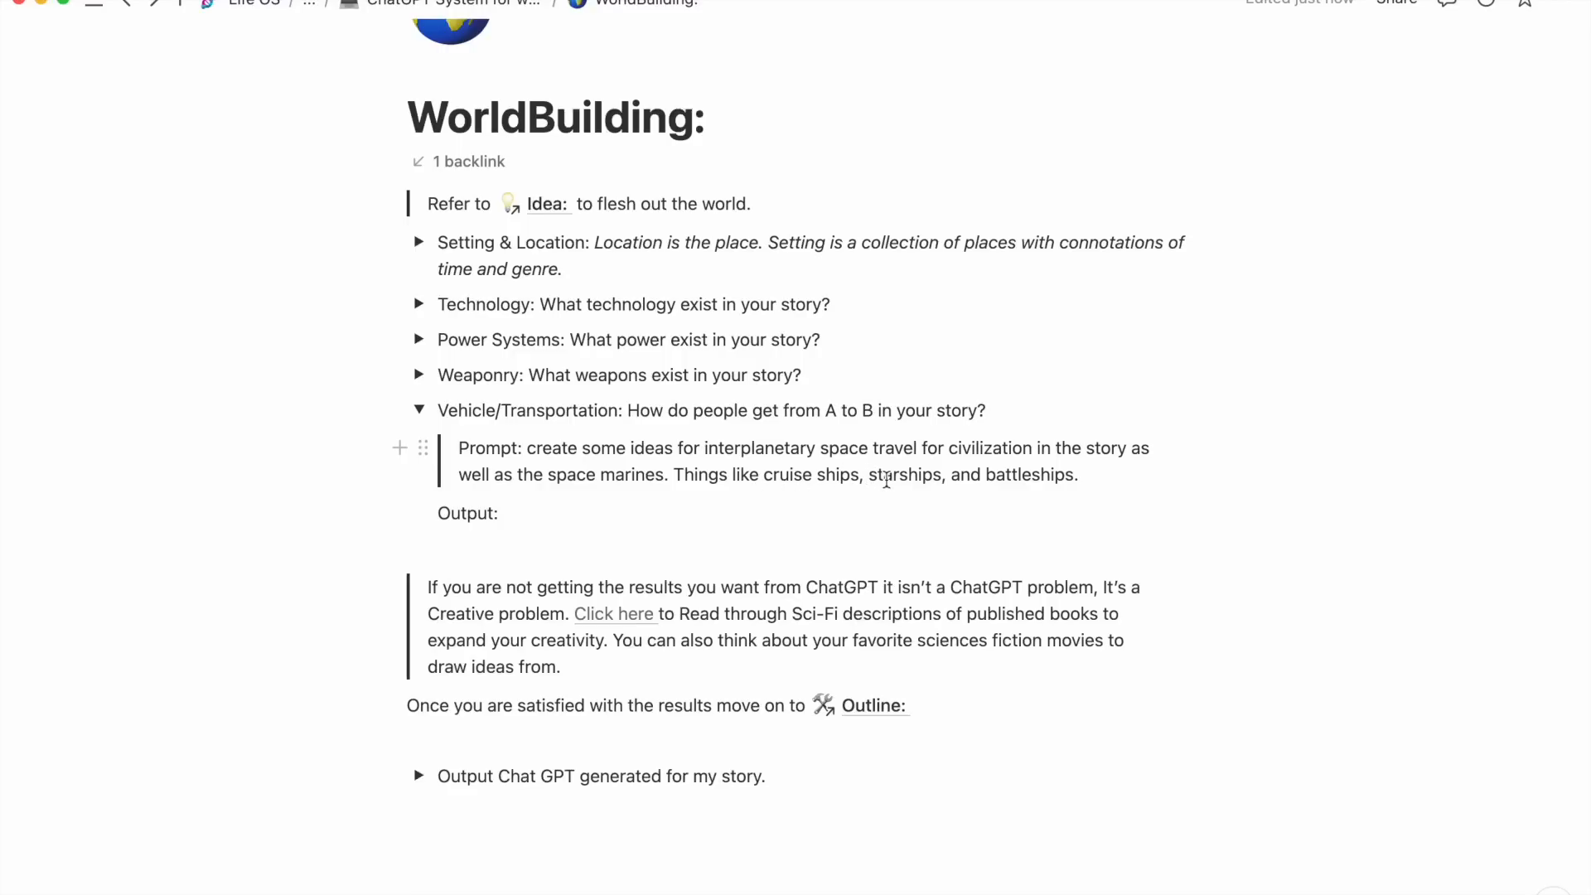
In the Vehicle/Transportation prompt, enclose the sentence "Things like cruise ships, starships, and battleships." in square brackets.
{"action": "left_click", "coordinate": [1089, 476]}
{"action": "type", "text": "}"}
{"action": "left_click", "coordinate": [676, 476]}
{"action": "type", "text": "{"}
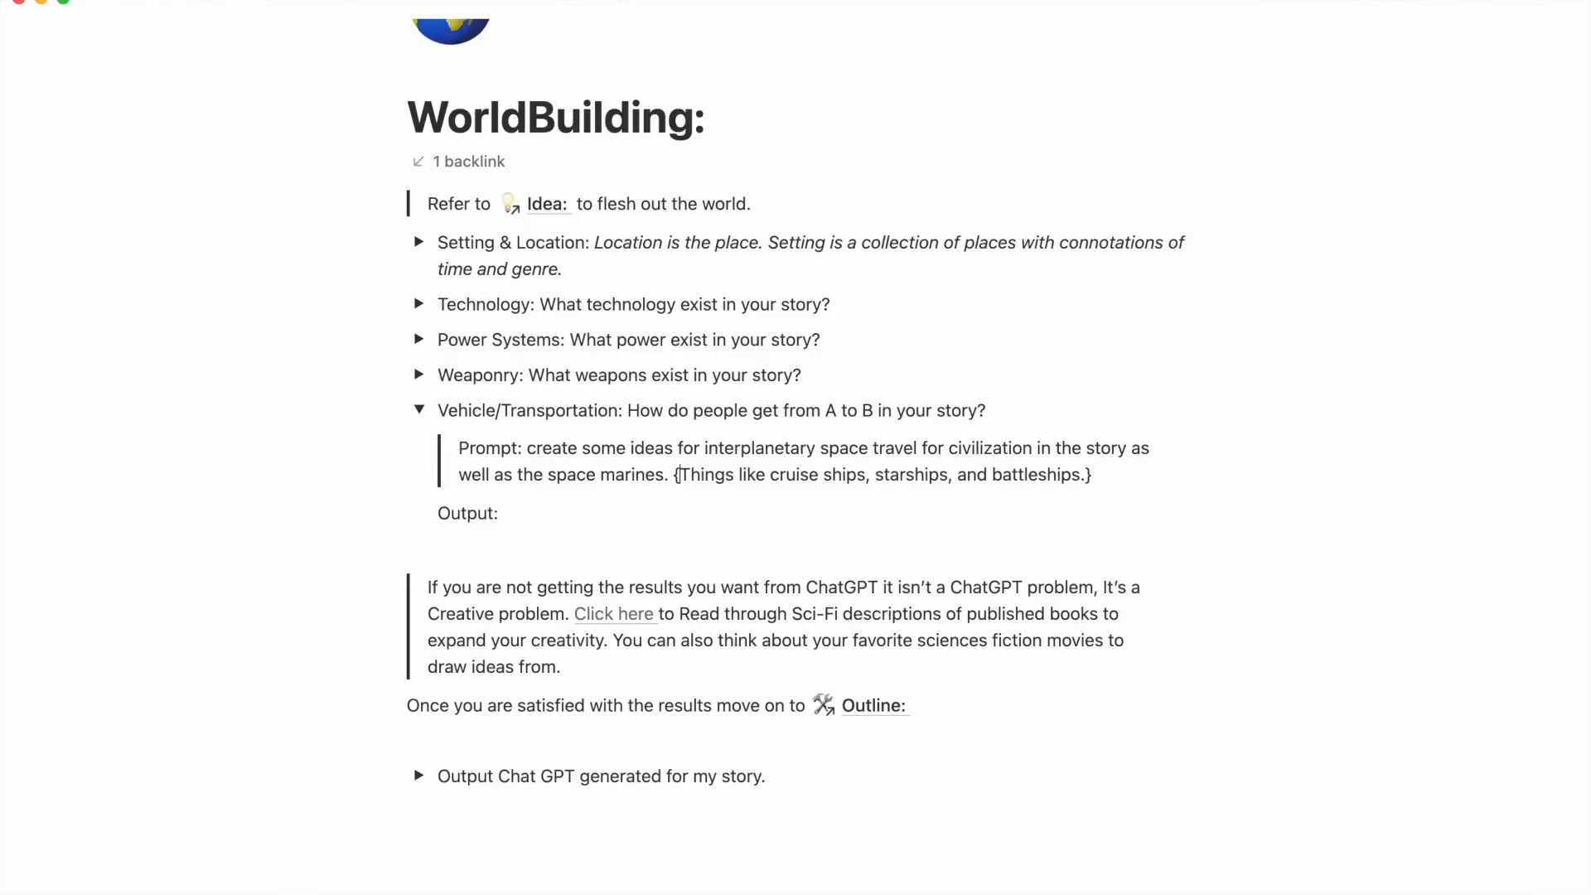
{"action": "key", "text": "BackSpace"}
{"action": "type", "text": "["}
{"action": "left_click", "coordinate": [1100, 473]}
{"action": "key", "text": "BackSpace"}
{"action": "key", "text": "BackSpace"}
{"action": "type", "text": ".]"}
Capitalize "Create" in the Vehicle/Transportation prompt and enclose "Create some ideas for" in square brackets.
{"action": "left_click", "coordinate": [527, 452]}
{"action": "key", "text": "Delete"}
{"action": "type", "text": "C"}
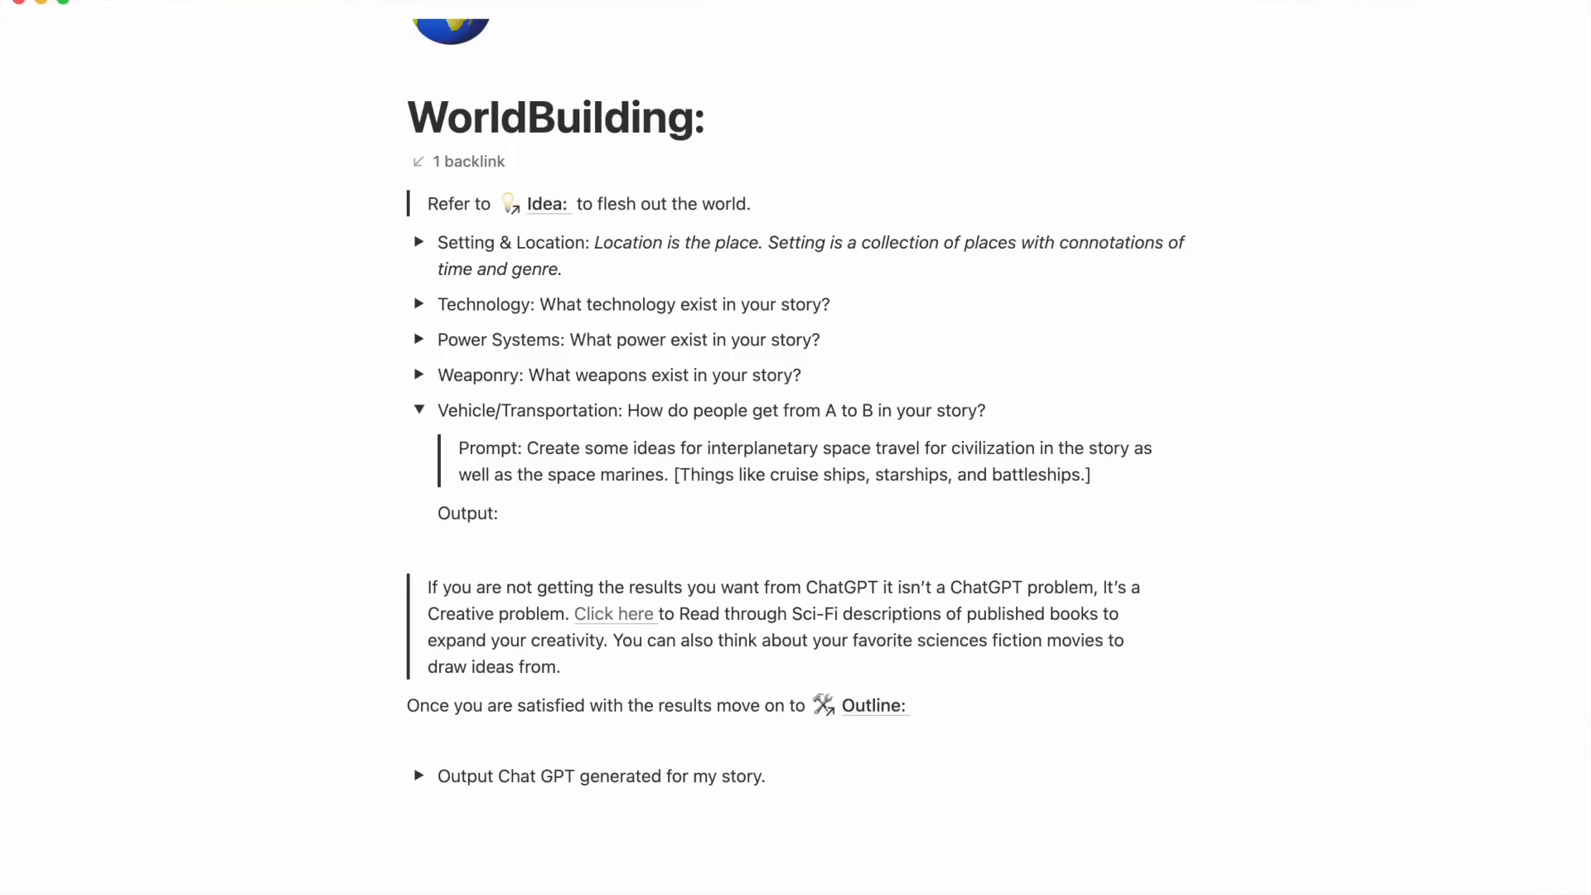
{"action": "type", "text": "["}
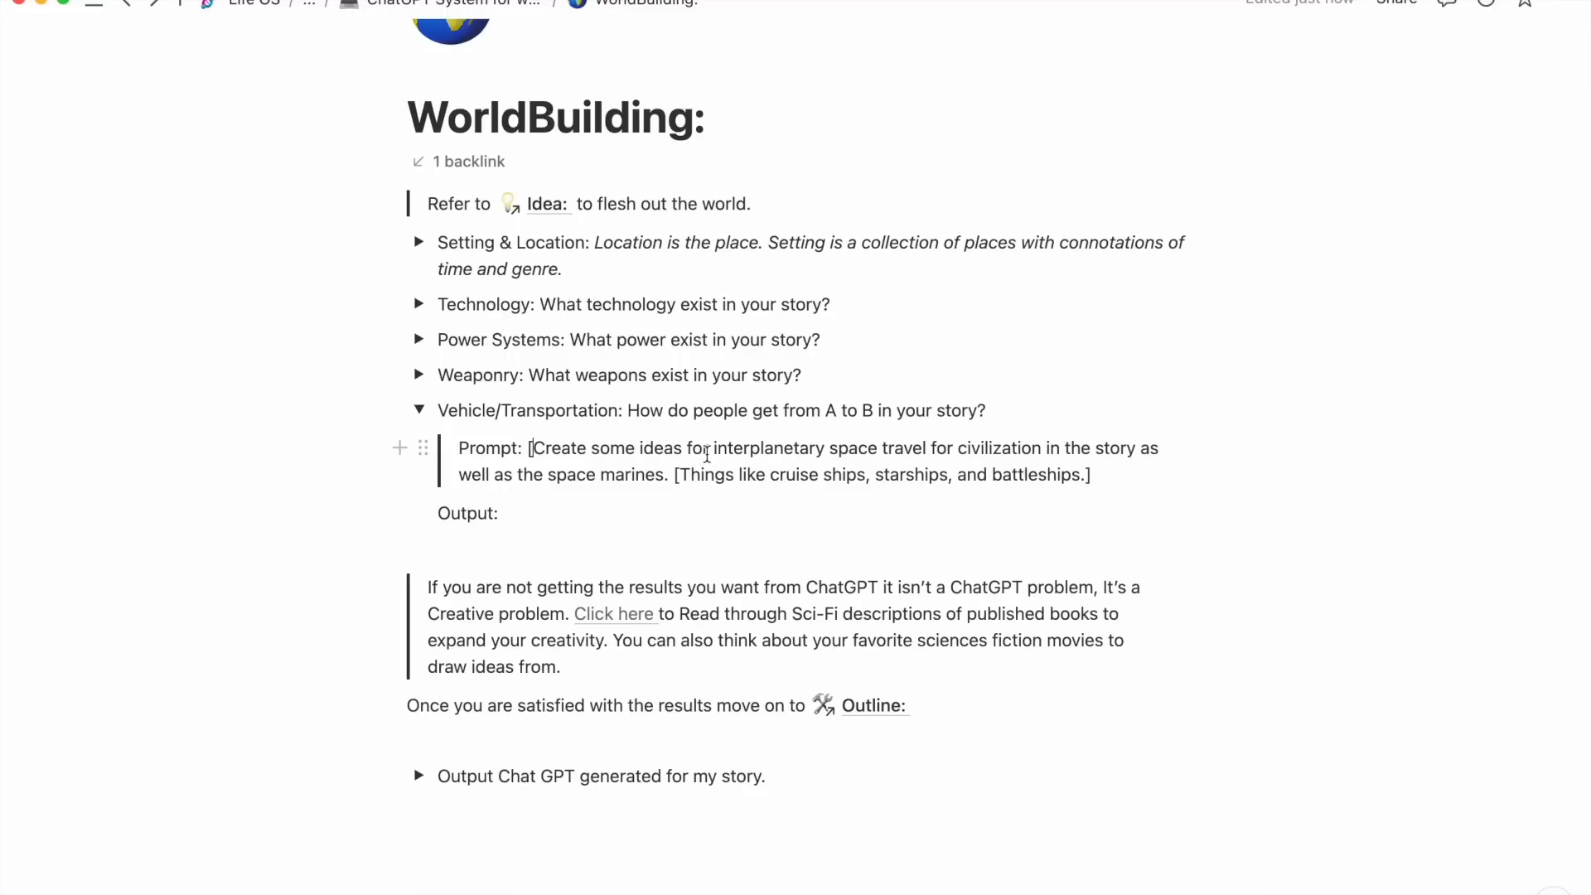
{"action": "left_click", "coordinate": [710, 452]}
{"action": "type", "text": "]"}
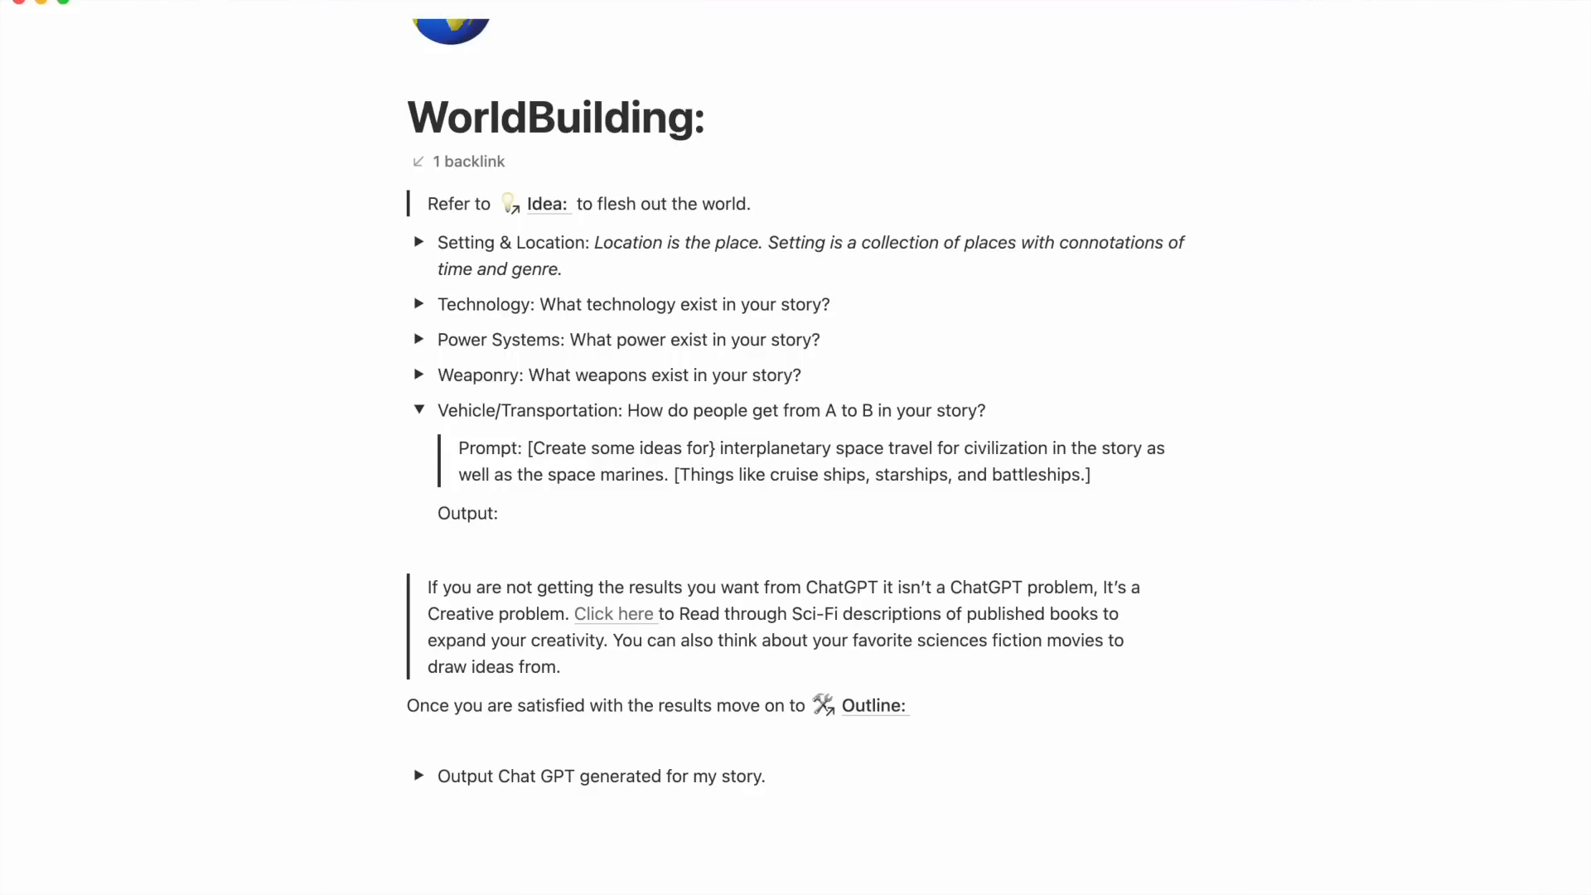
{"action": "key", "text": "BackSpace"}
{"action": "type", "text": "]  "}
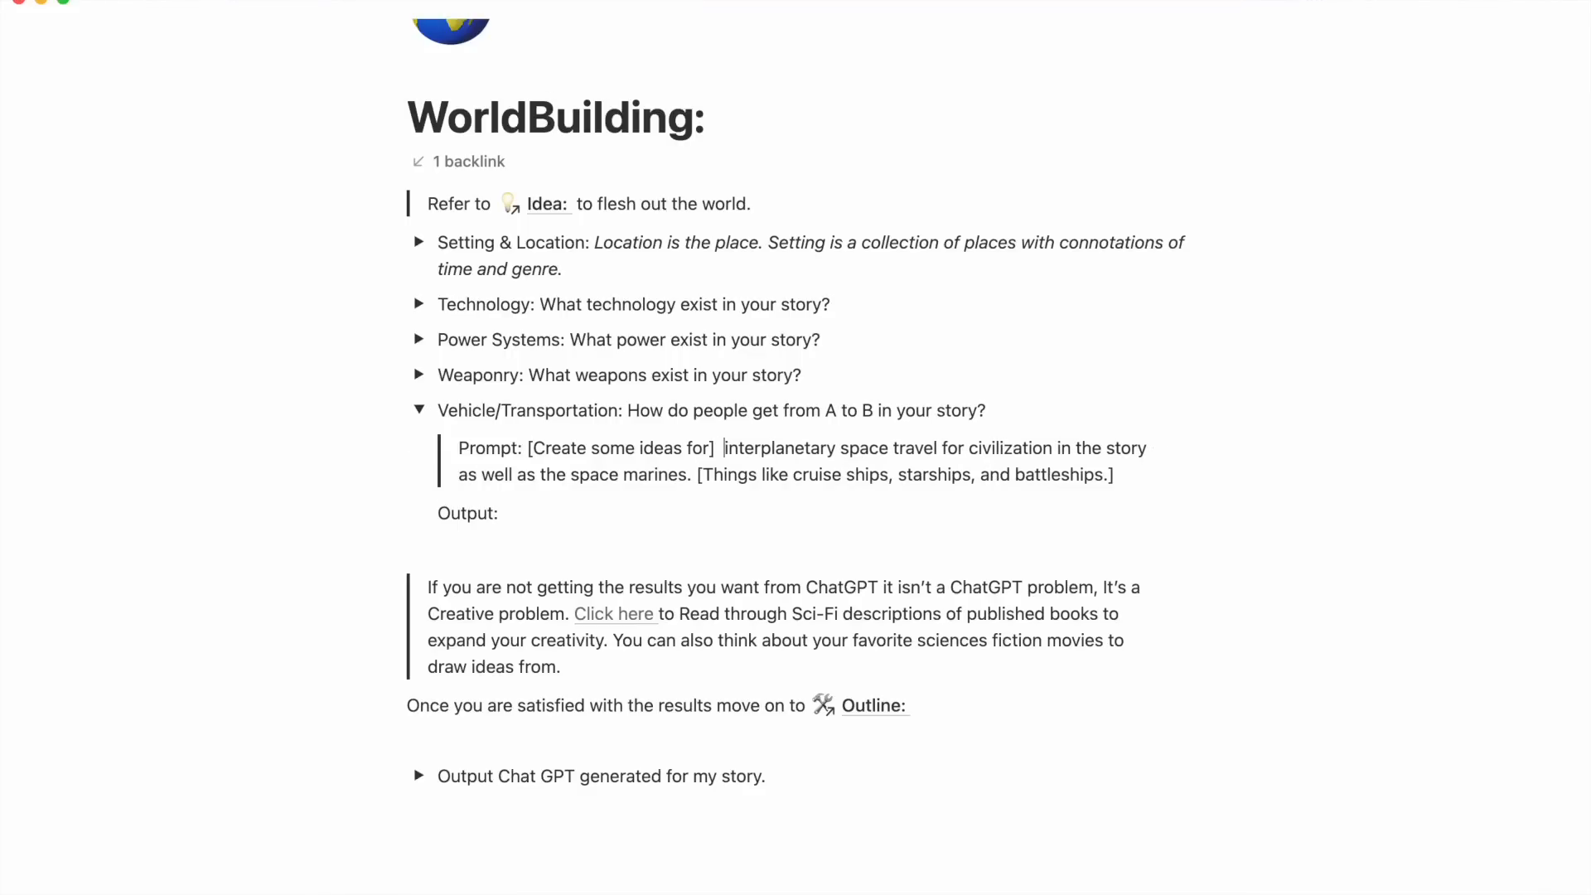
Enclose "interplanetary space travel for civilization in the story as well as the space marines." in square brackets.
{"action": "type", "text": "["}
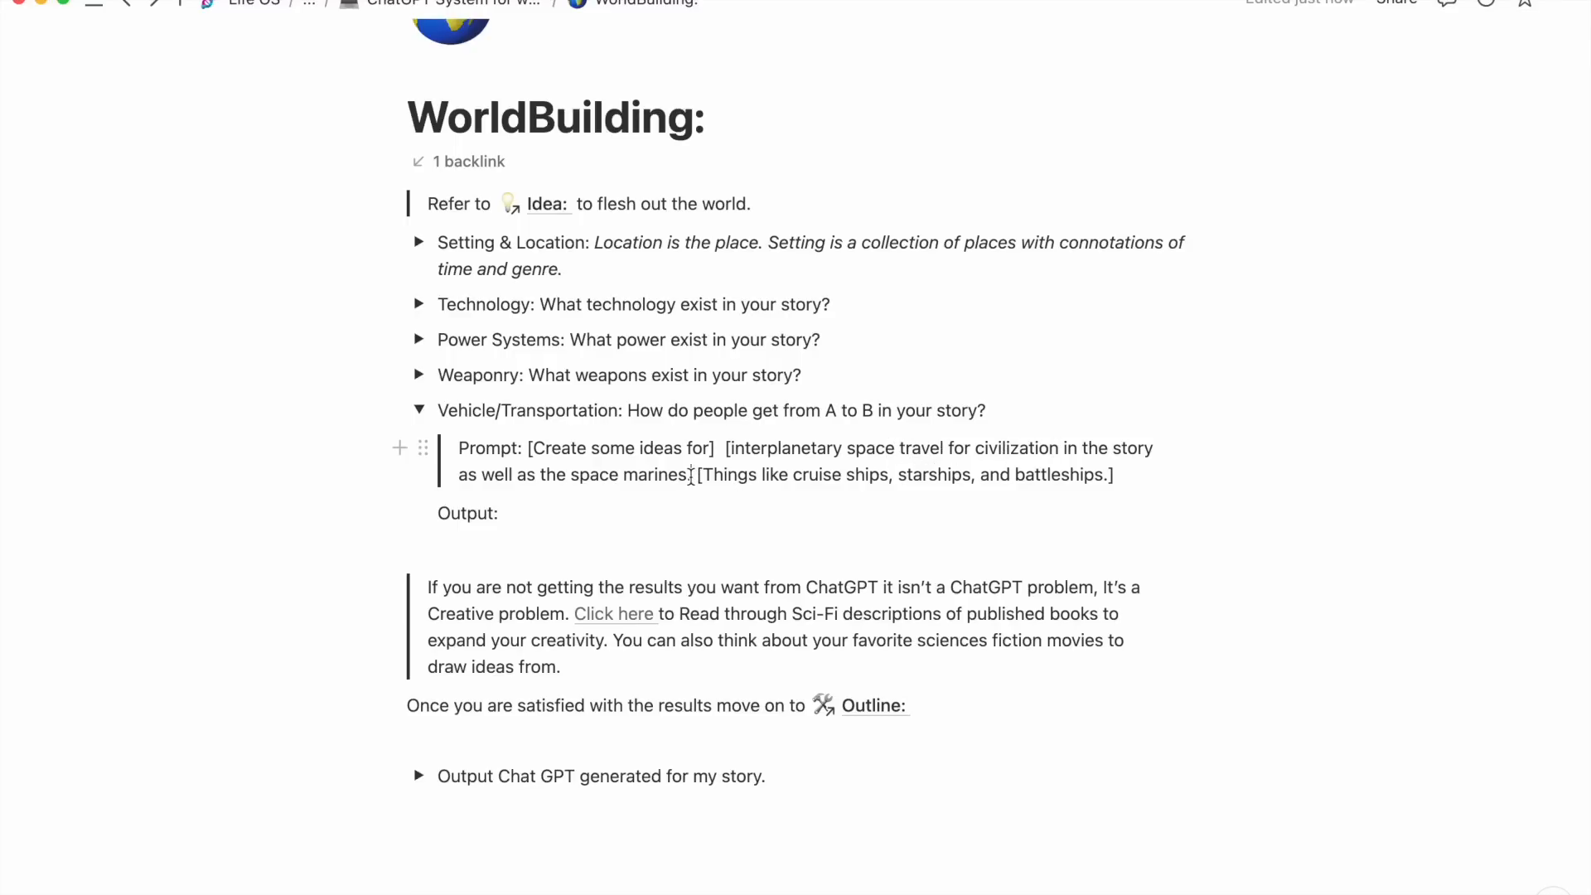
{"action": "left_click", "coordinate": [691, 476]}
{"action": "type", "text": ".]"}
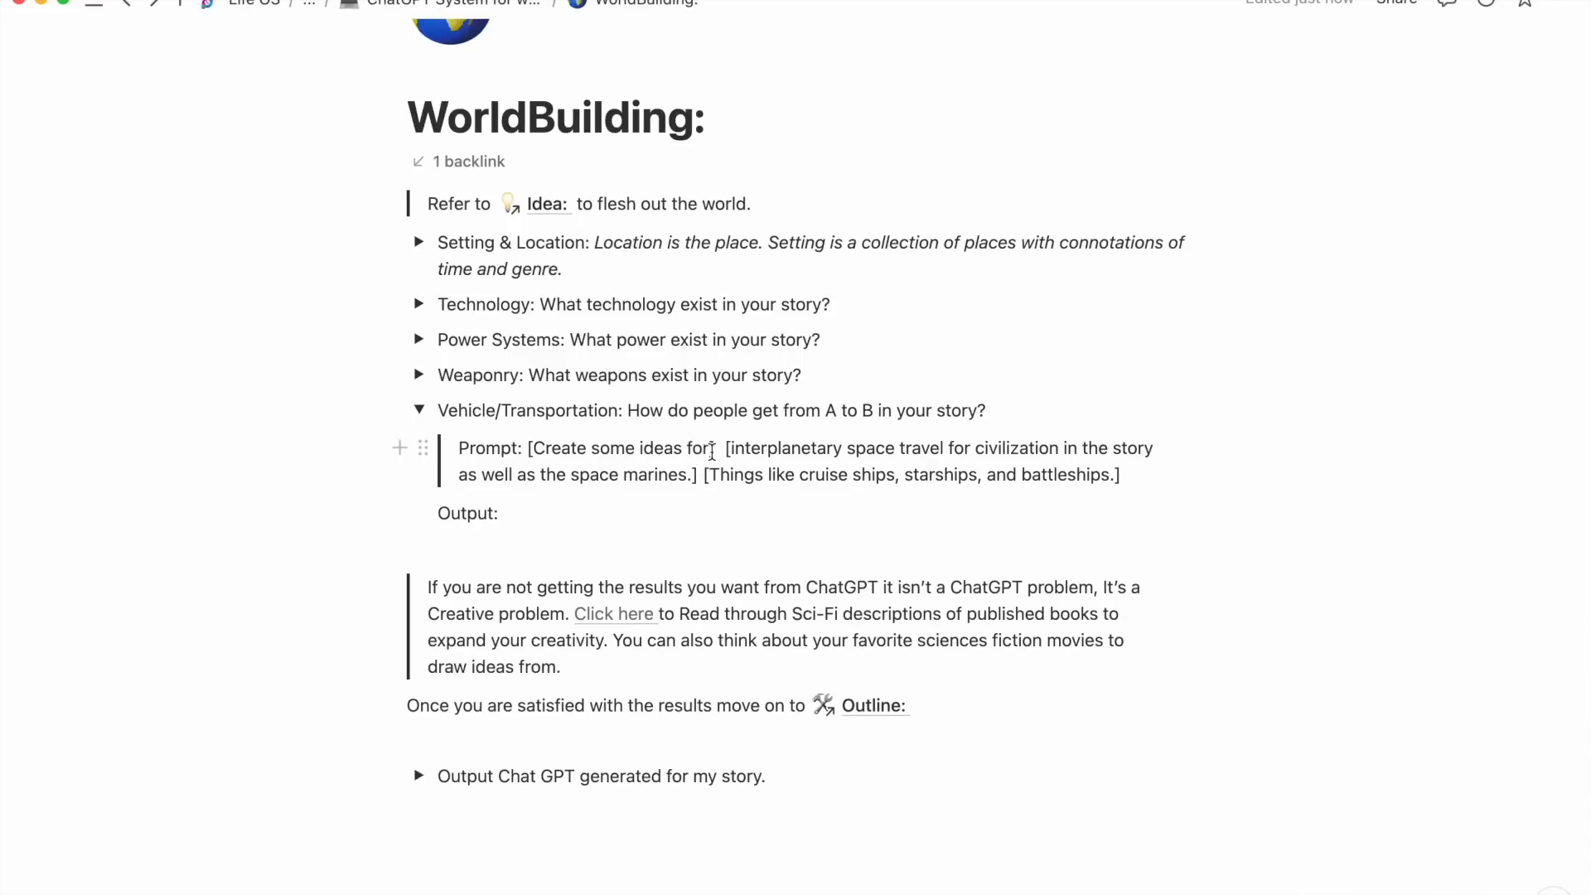
{"action": "left_click_drag", "start_coordinate": [712, 451], "coordinate": [527, 449]}
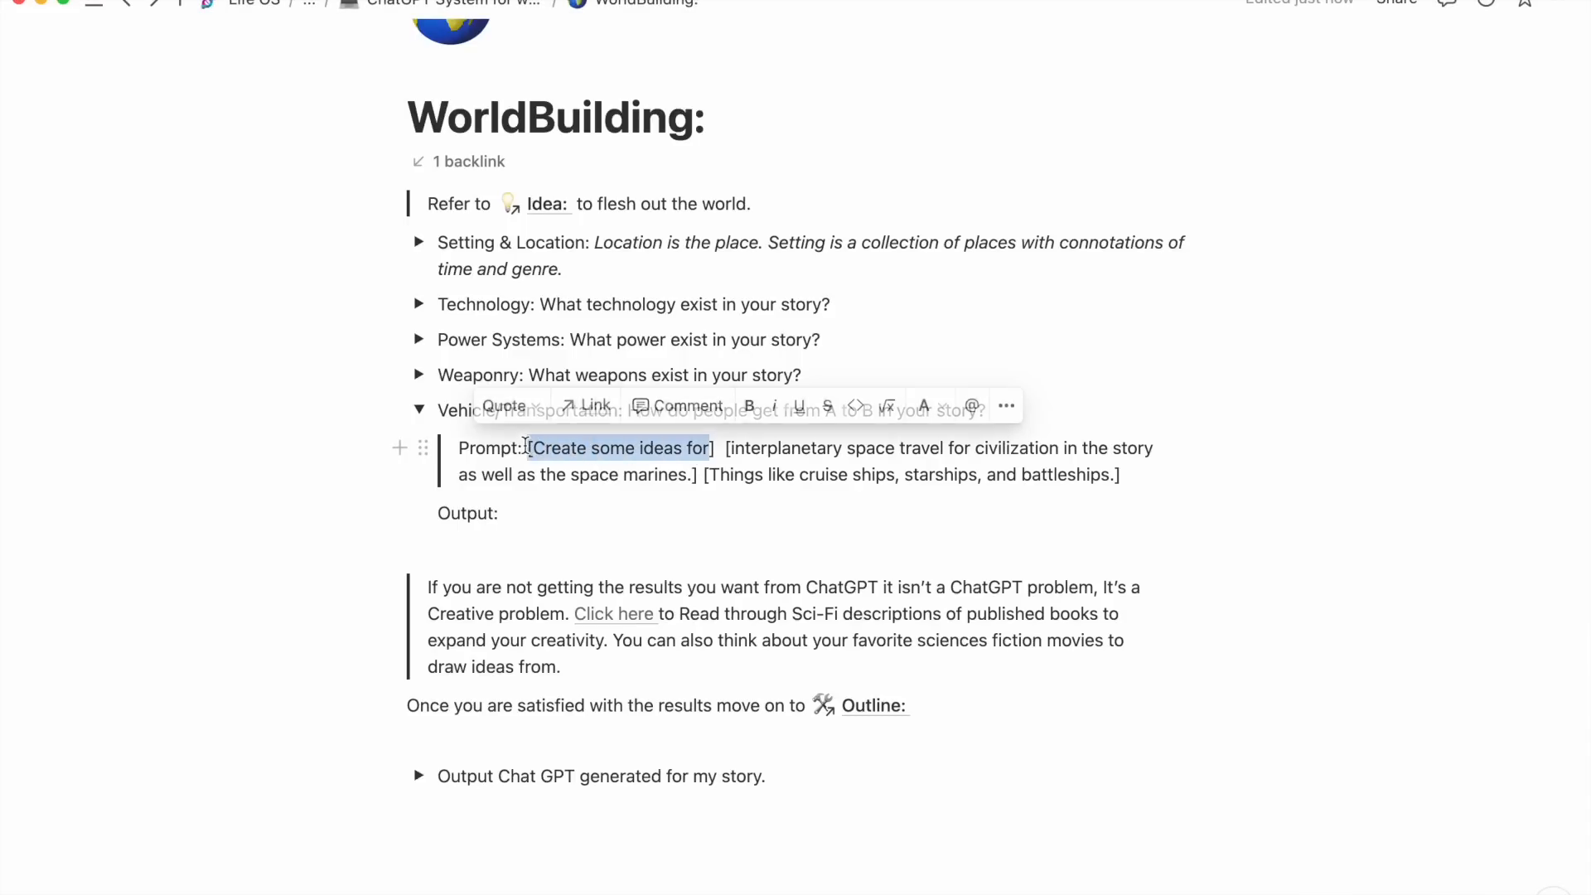
{"action": "left_click_drag", "start_coordinate": [719, 450], "coordinate": [1177, 482]}
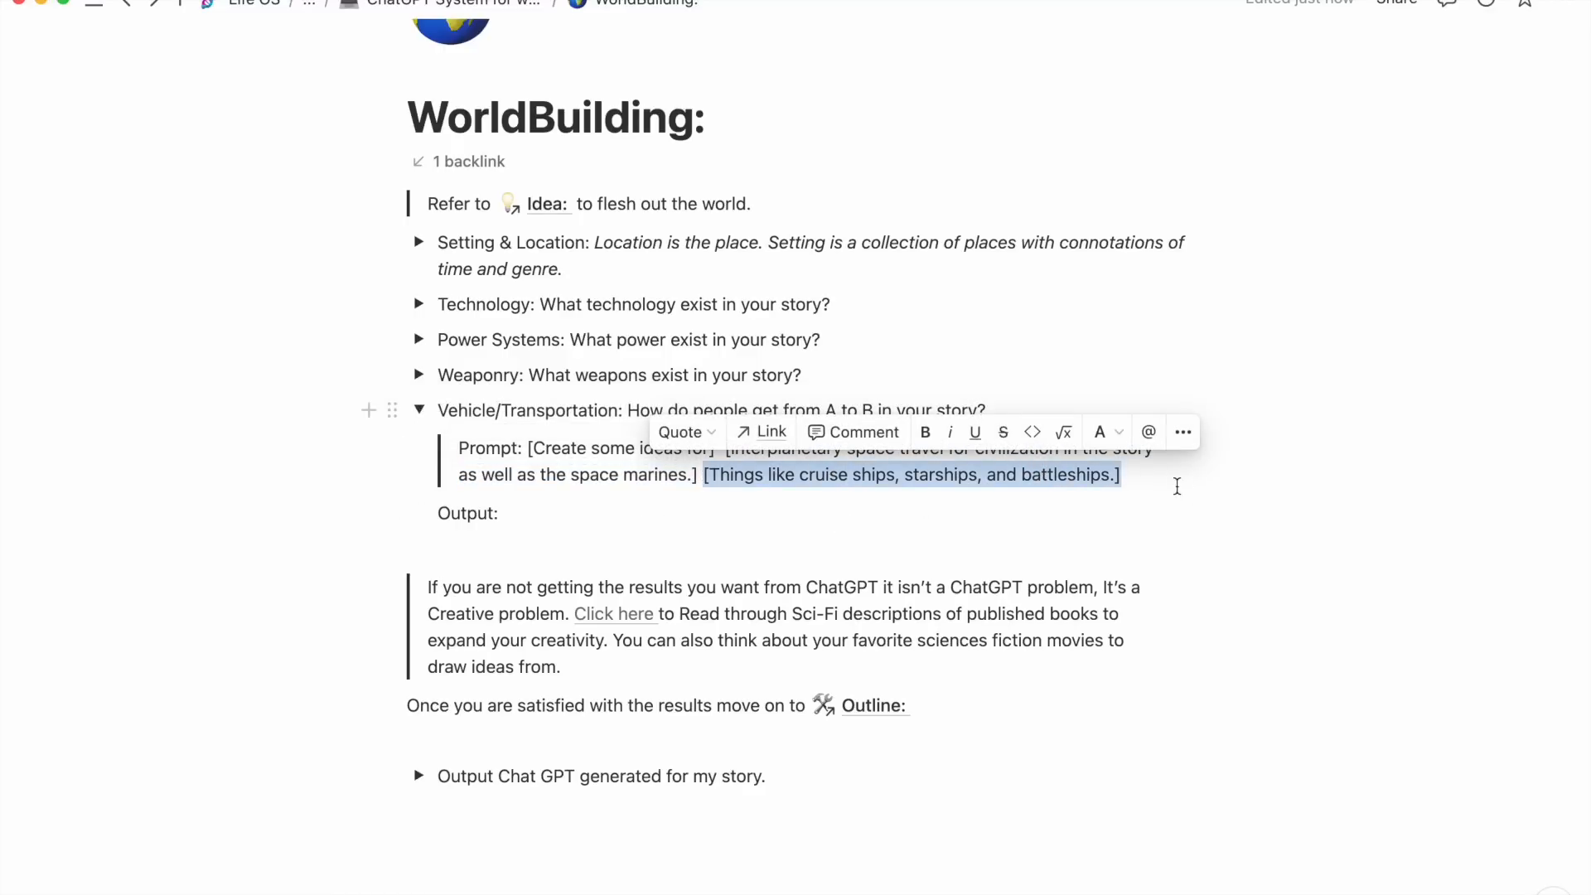
Insert an empty quote block directly below the bracketed Vehicle/Transportation prompt.
{"action": "left_click", "coordinate": [1177, 486]}
{"action": "key", "text": "Return"}
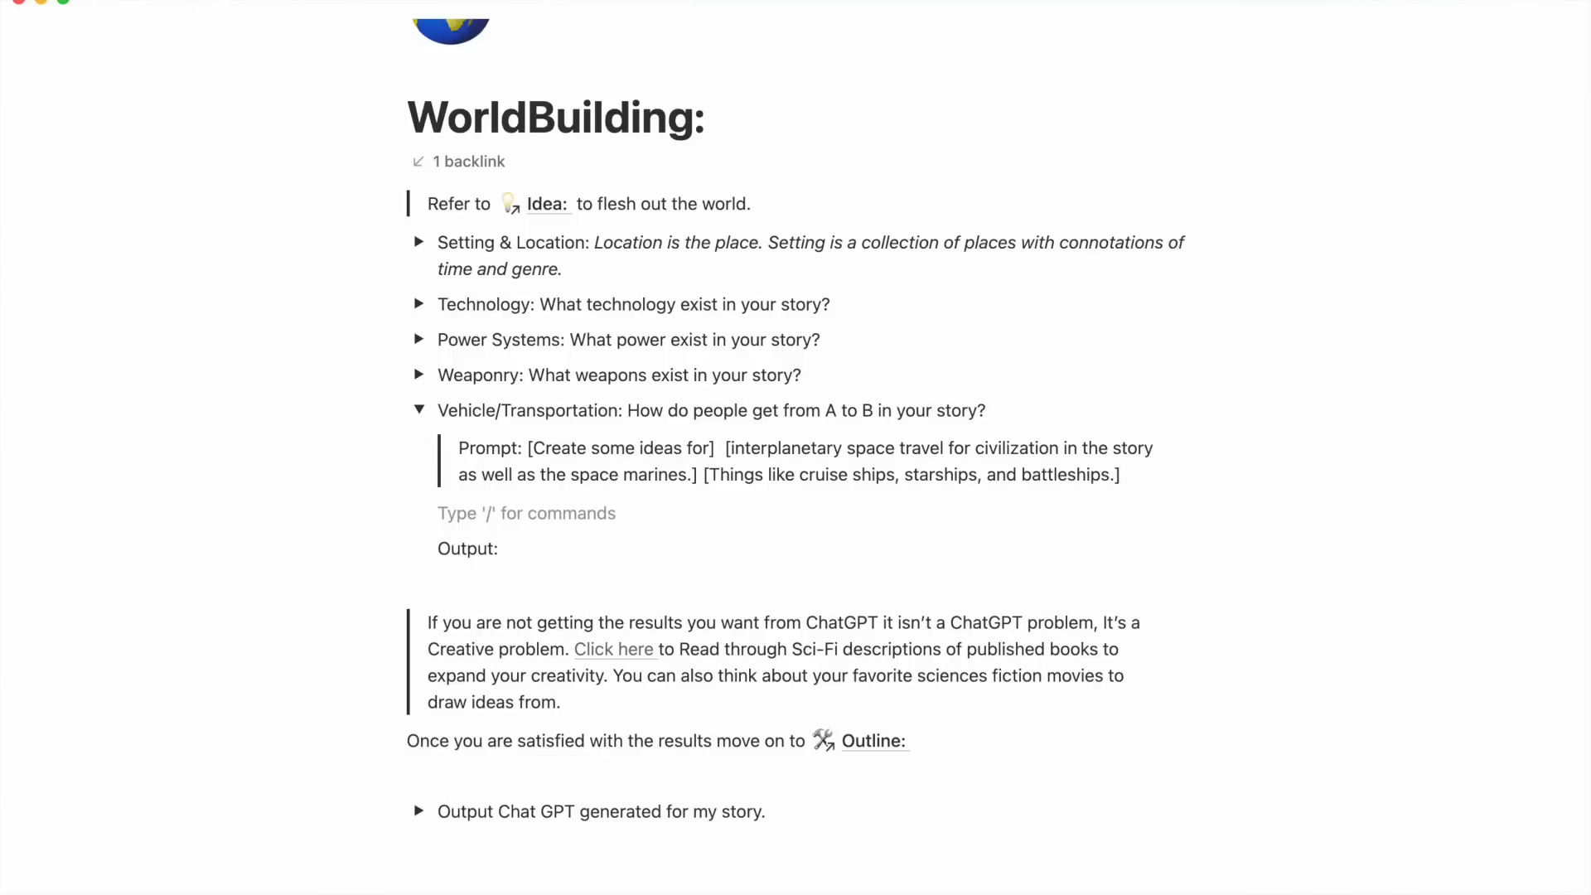
{"action": "left_click", "coordinate": [422, 514]}
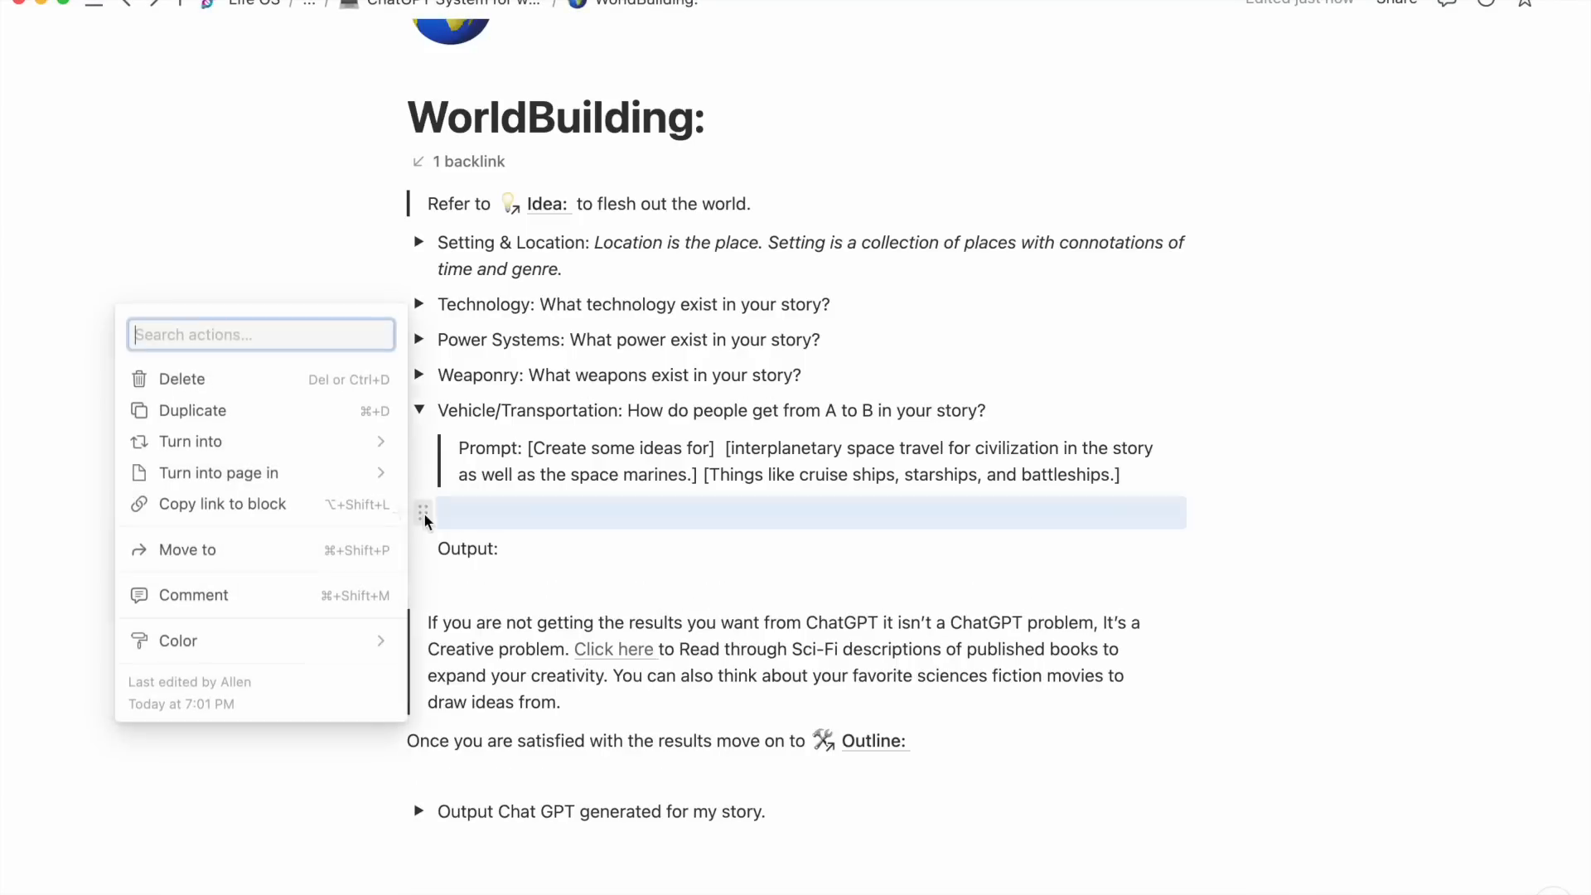
{"action": "mouse_move", "coordinate": [352, 447]}
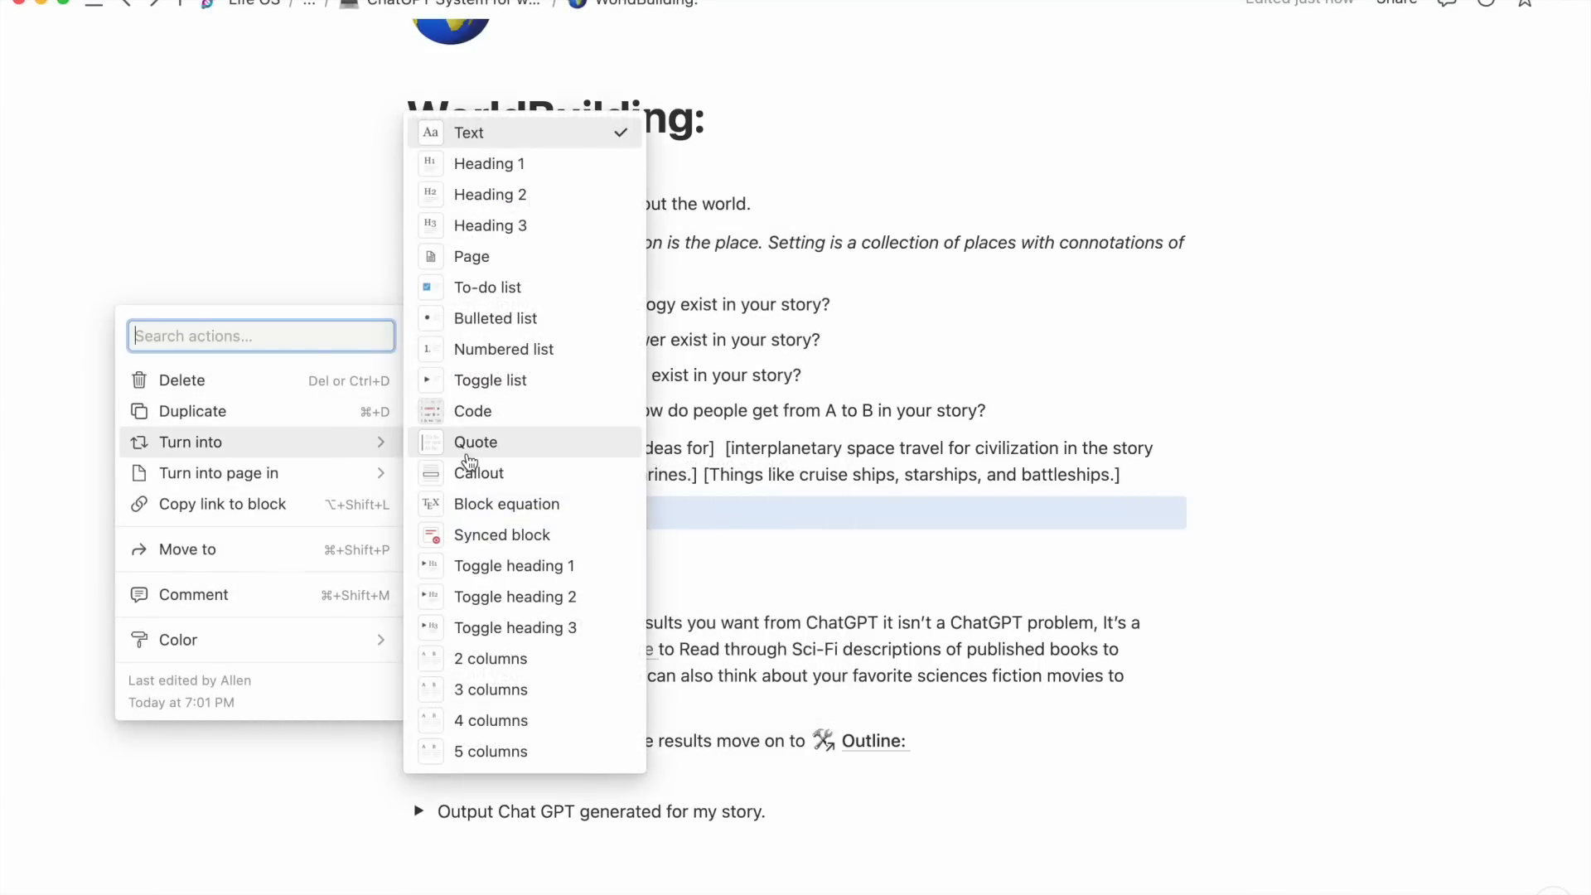
{"action": "left_click", "coordinate": [468, 455]}
Write the template "Prompt: [Prompt] + [Idea], [Idea] & [Idea]" in the new quote block.
{"action": "type", "text": "Prompt"}
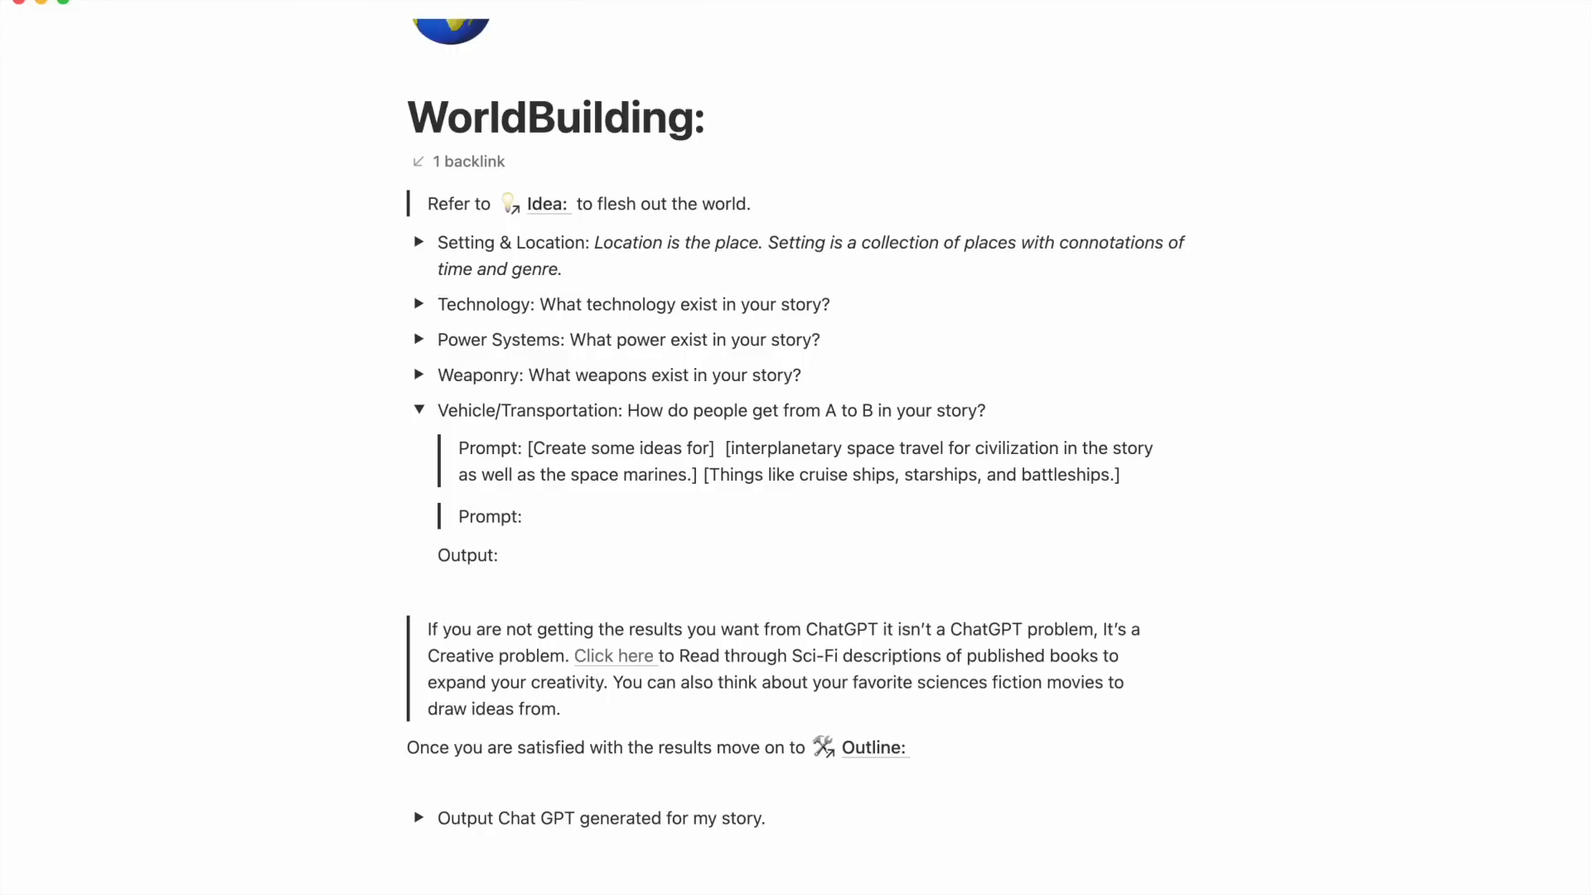
{"action": "type", "text": ": [Prompt] + Idea"}
{"action": "key", "text": "BackSpace"}
{"action": "key", "text": "BackSpace"}
{"action": "key", "text": "BackSpace"}
{"action": "type", "text": "dea]"}
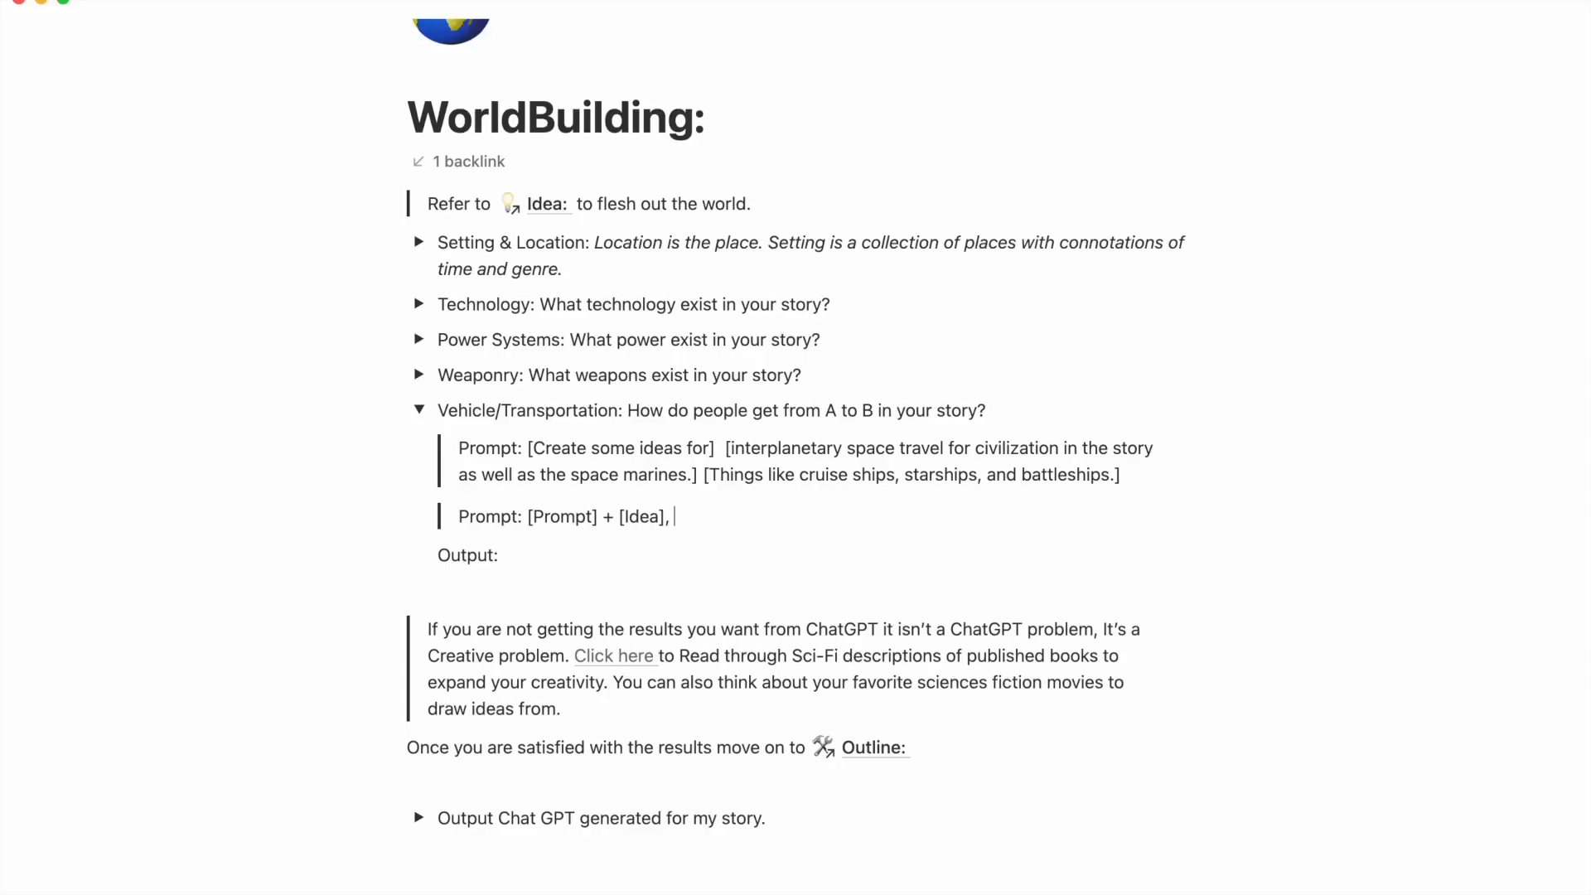
{"action": "type", "text": ", [Idea"}
{"action": "key", "text": "Right"}
{"action": "type", "text": "&"}
{"action": "key", "text": "BackSpace"}
{"action": "key", "text": "BackSpace"}
{"action": "left_click", "coordinate": [757, 519]}
{"action": "type", "text": "& [Idea"}
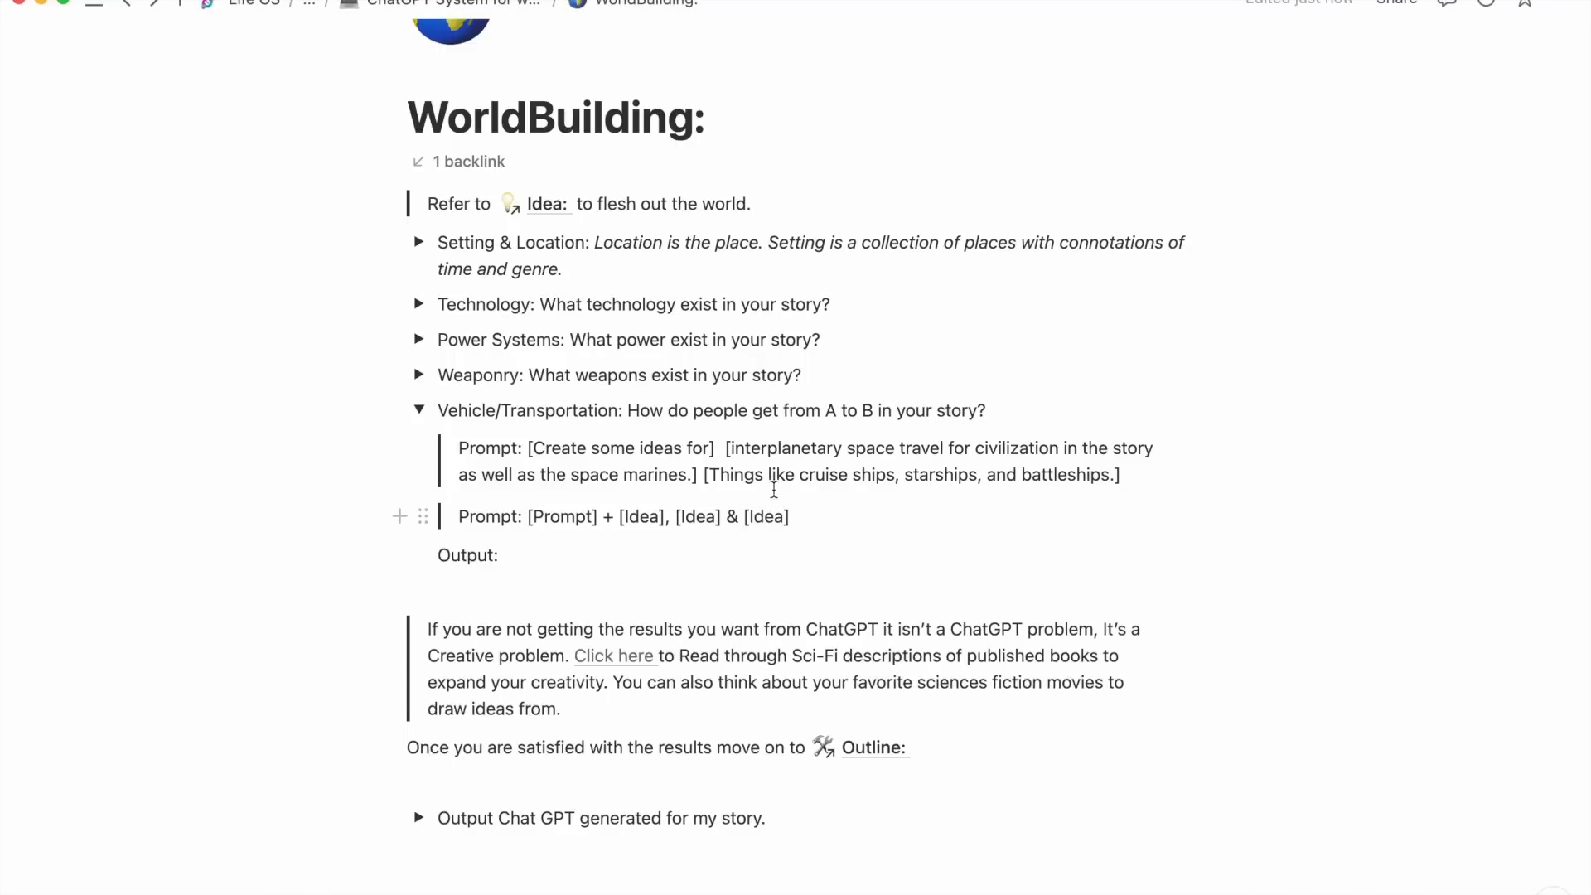
Replace the bracketed placeholder "Prompt" in the template with "Generate a list of transportation", correcting any misspelled words.
{"action": "double_click", "coordinate": [560, 516]}
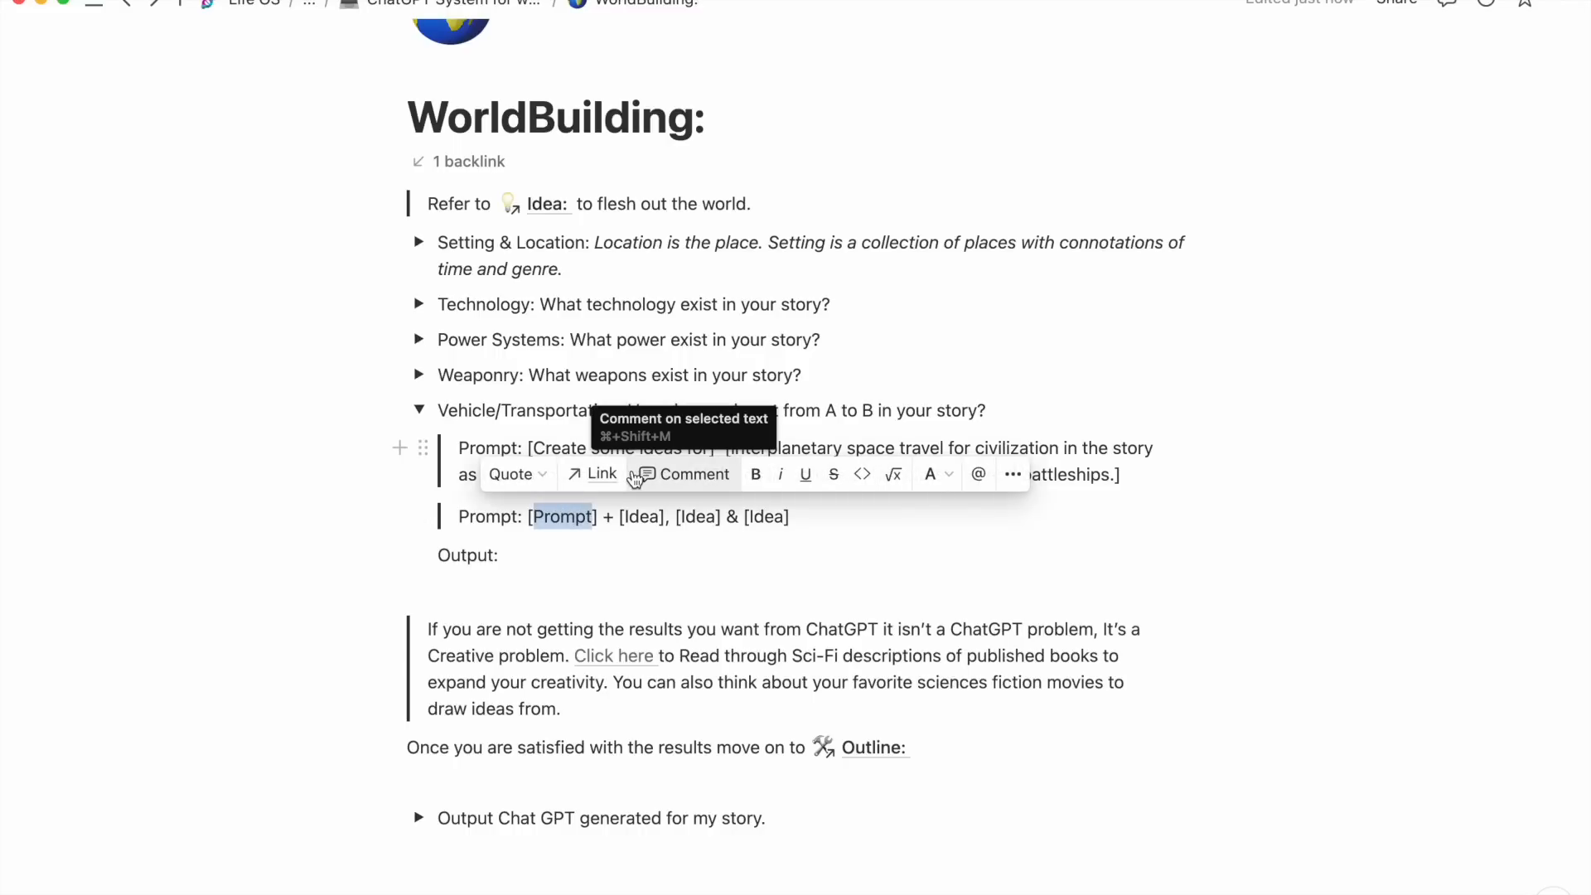
{"action": "type", "text": "Grenr"}
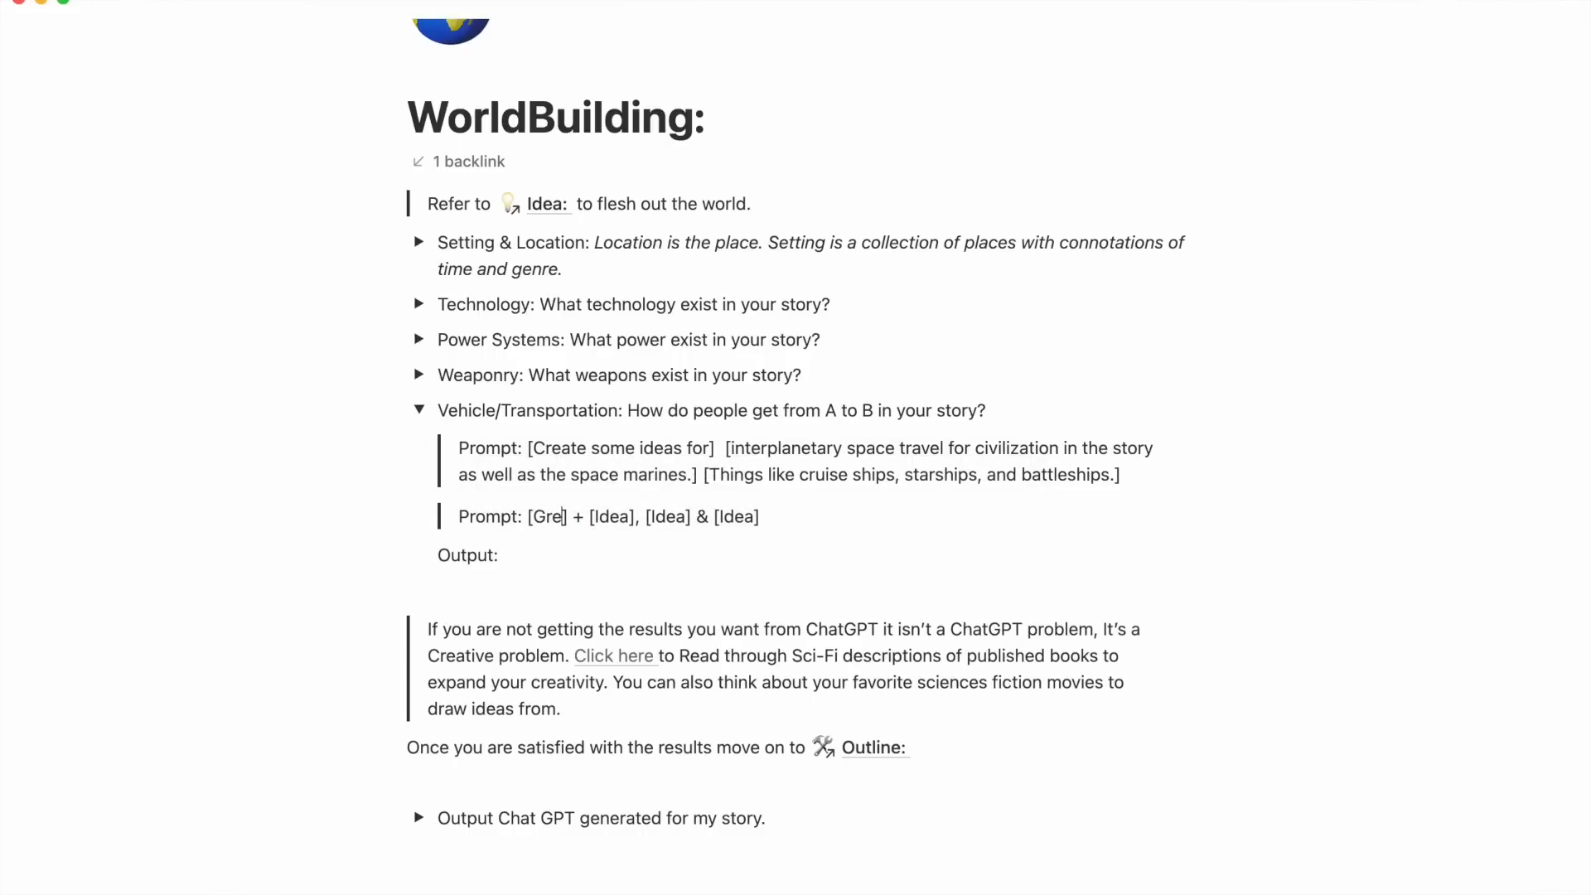
{"action": "type", "text": "ate a l"}
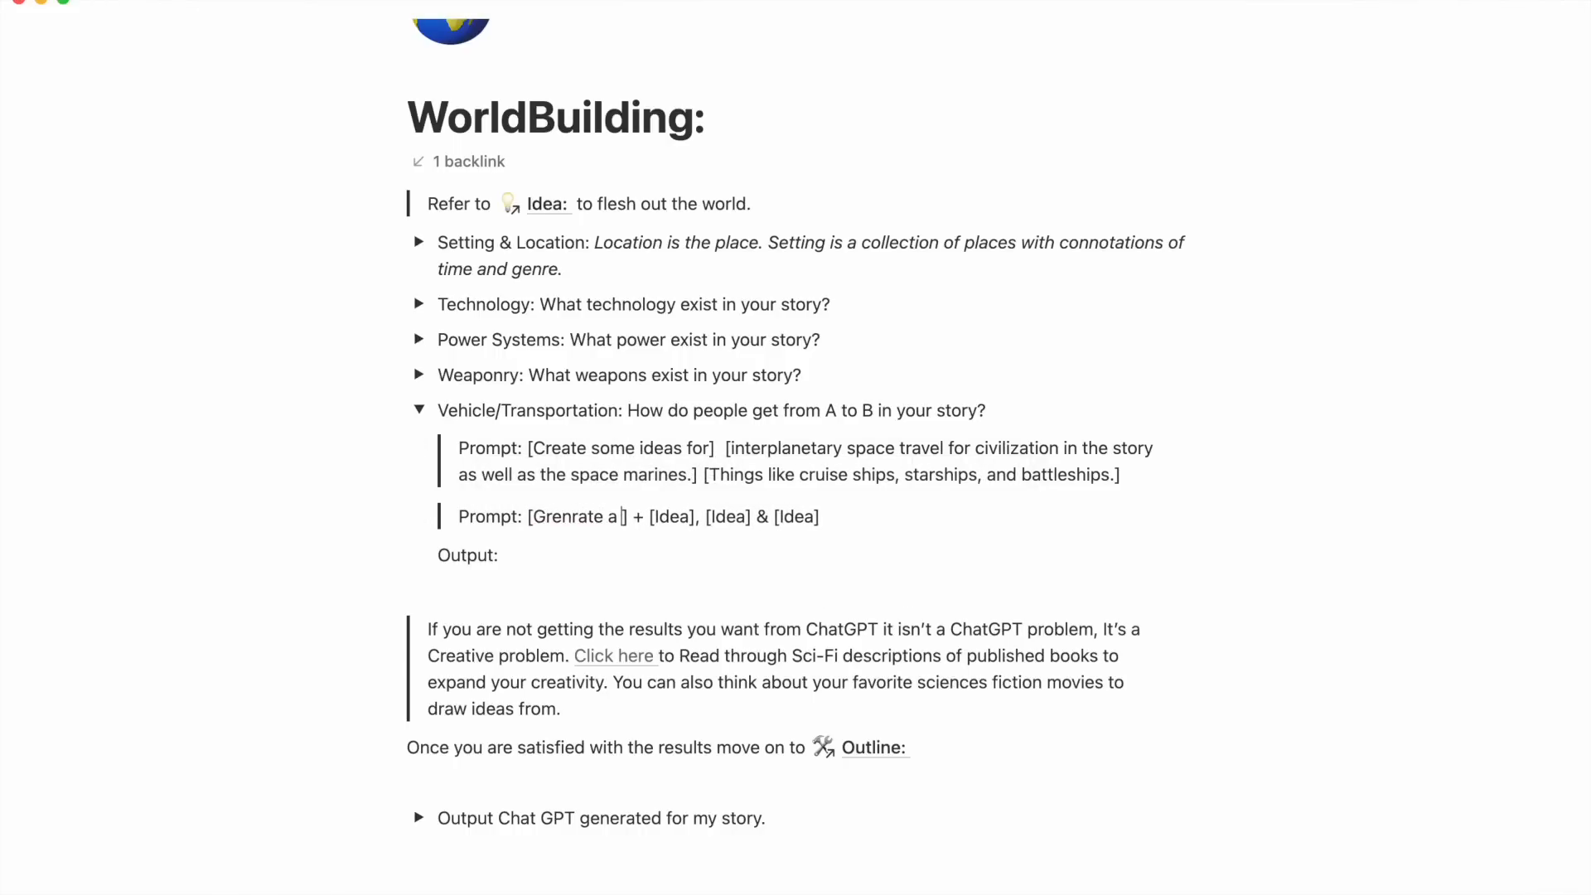
{"action": "type", "text": "ist"}
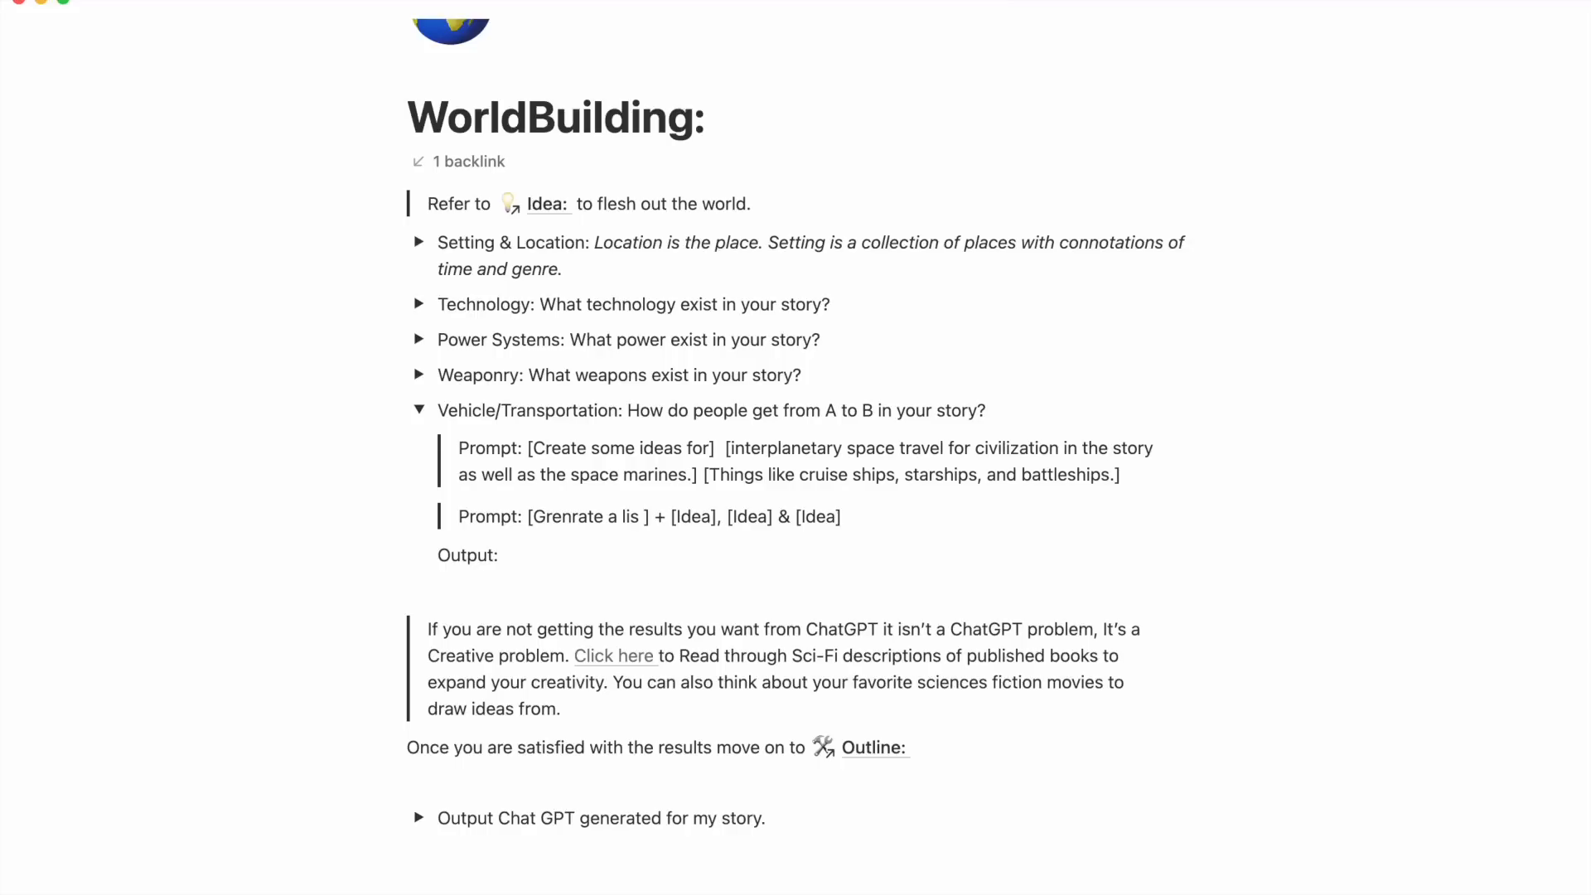
{"action": "type", "text": " of"}
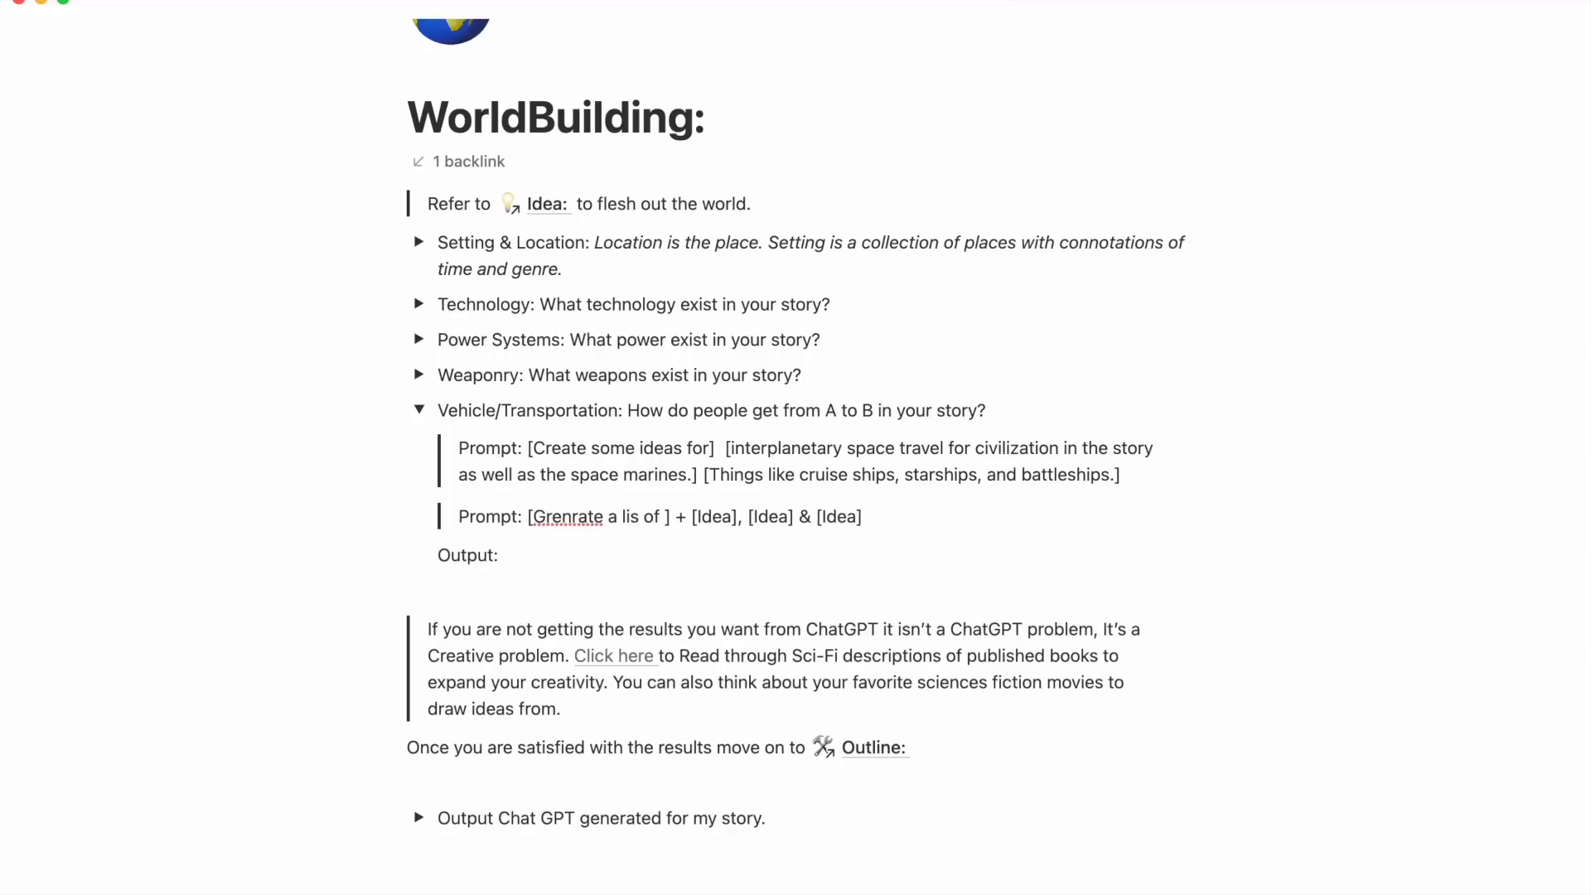
{"action": "type", "text": " transpe"}
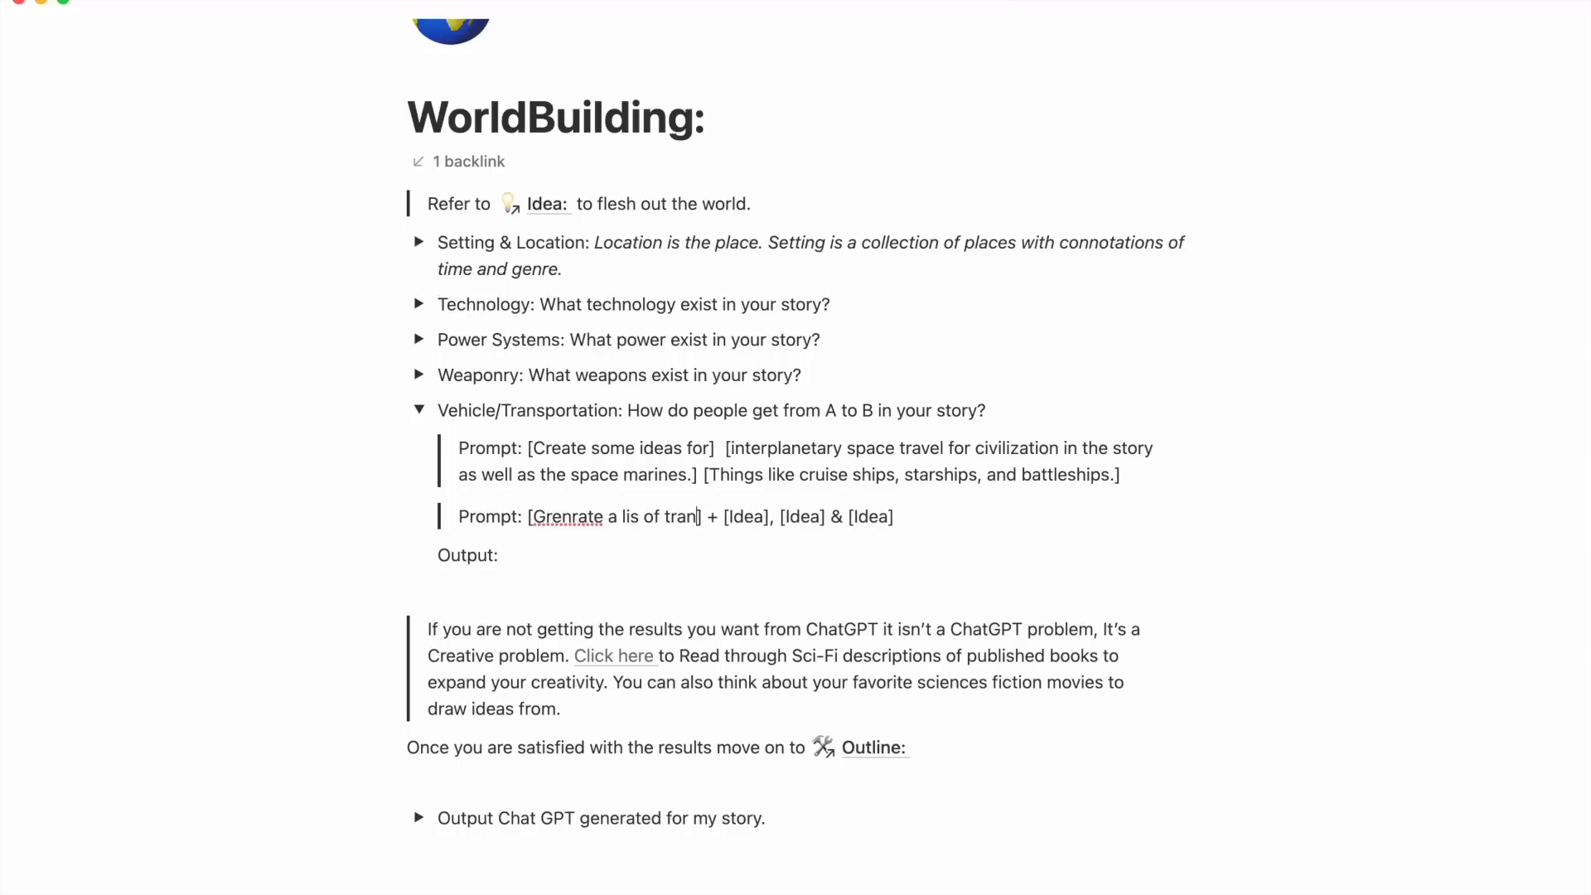
{"action": "key", "text": "BackSpace"}
{"action": "type", "text": "ortation"}
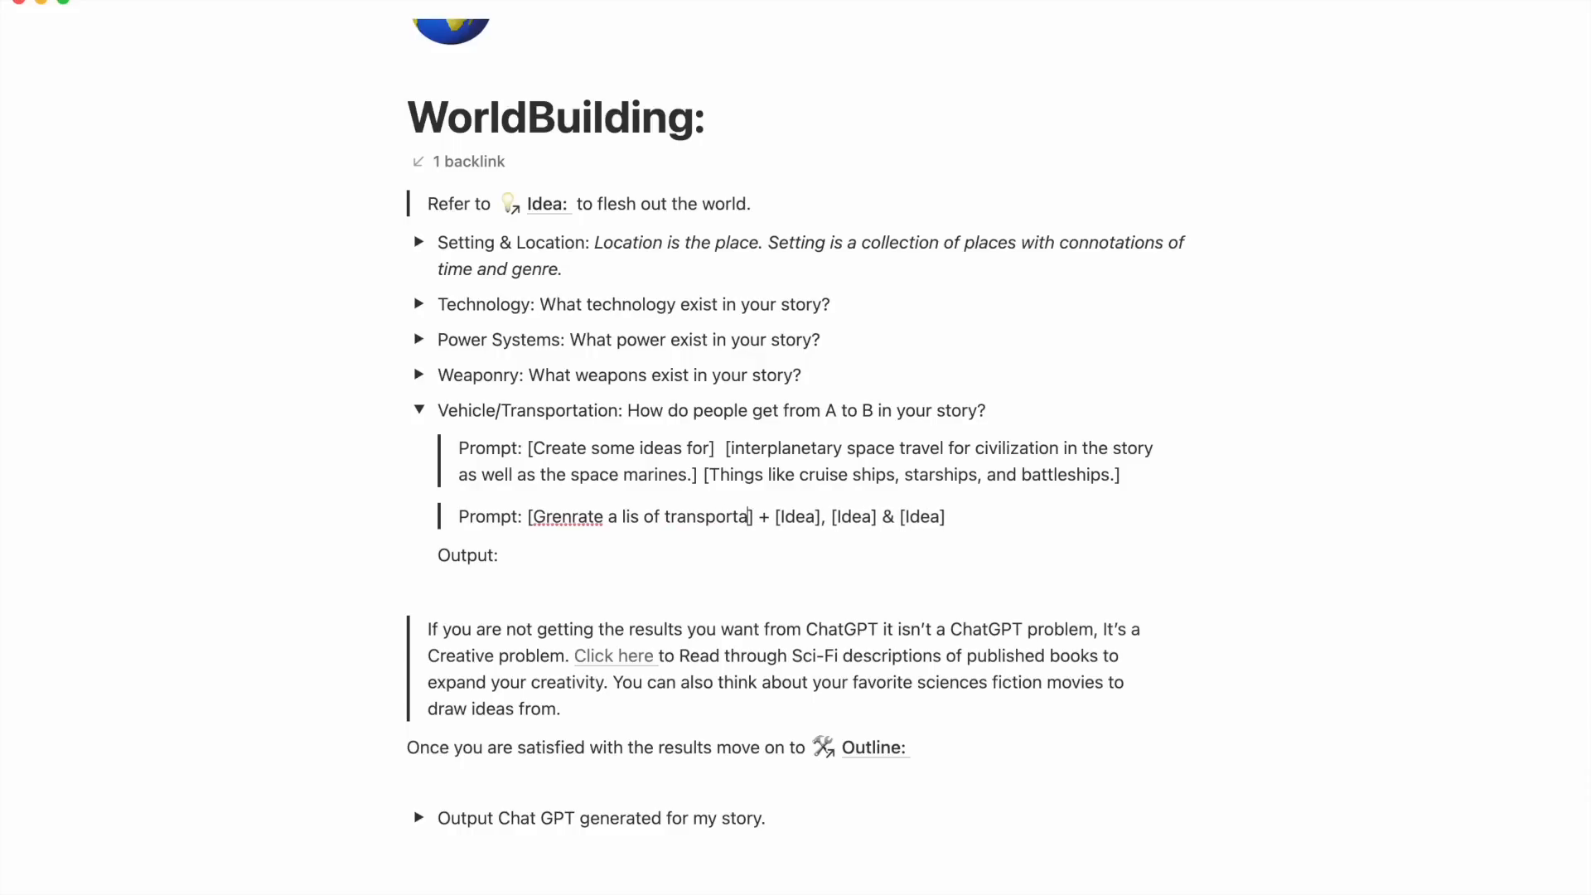
{"action": "right_click", "coordinate": [563, 517]}
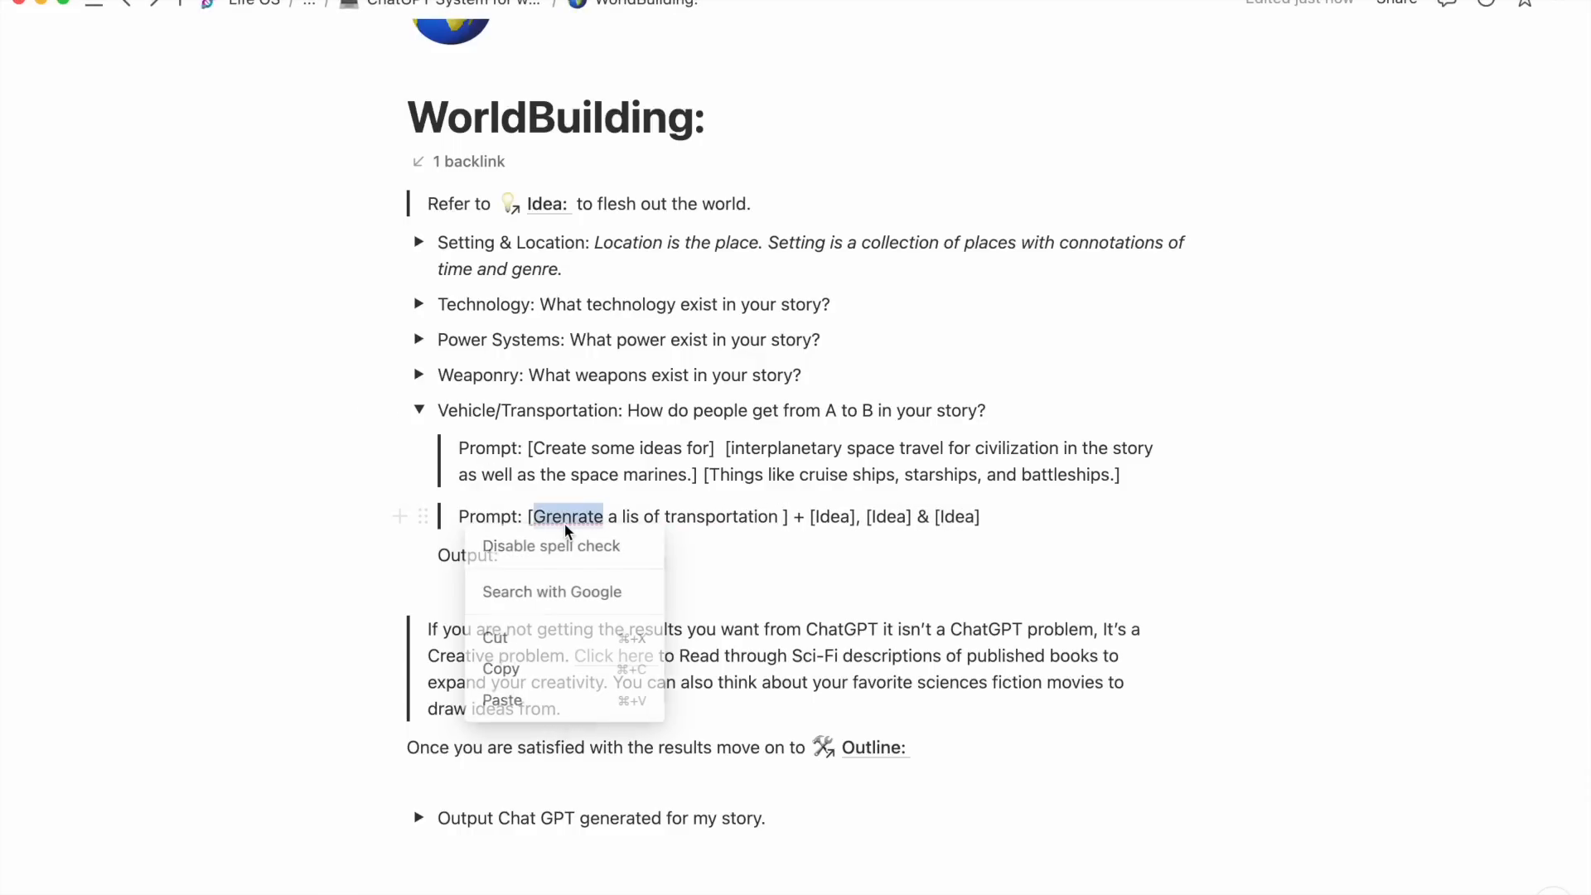
{"action": "left_click", "coordinate": [565, 516]}
{"action": "type", "text": "Gener"}
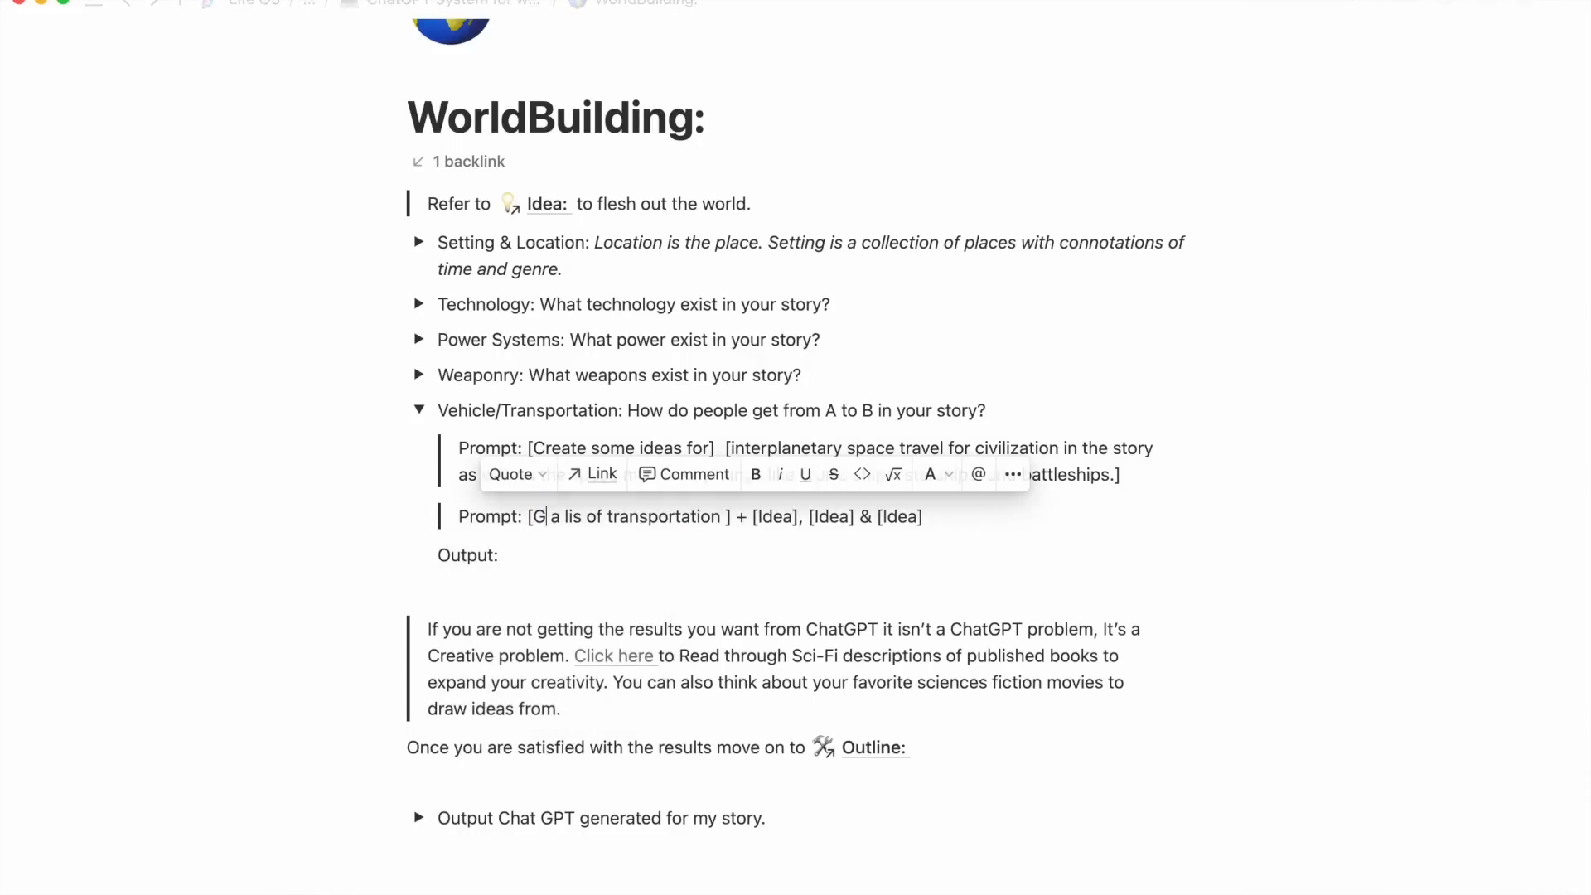
{"action": "type", "text": "ate a li"}
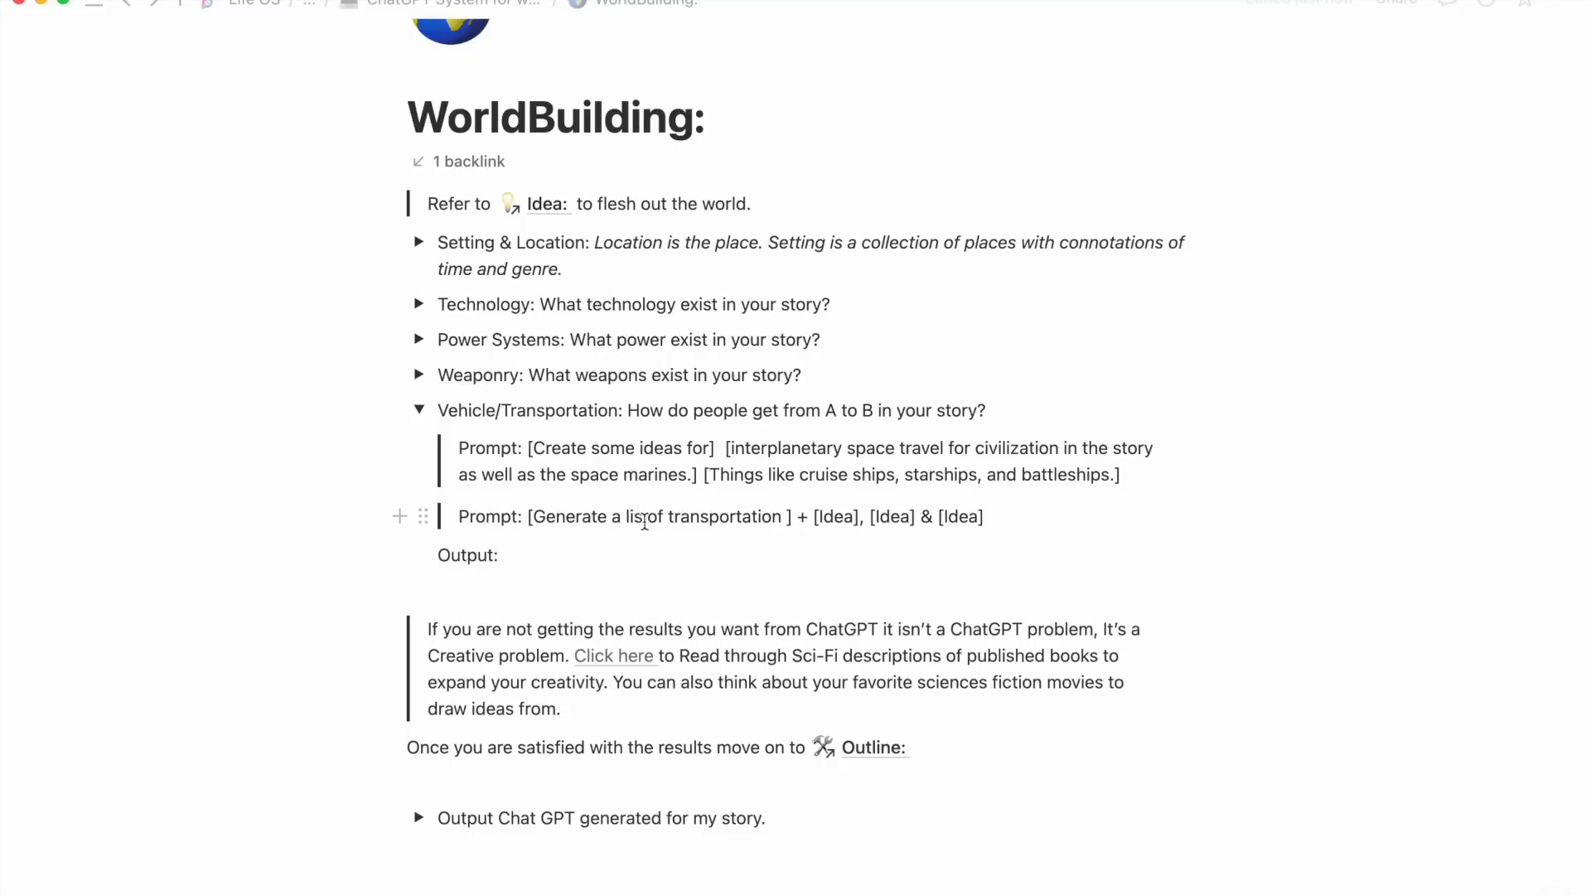
{"action": "type", "text": "st"}
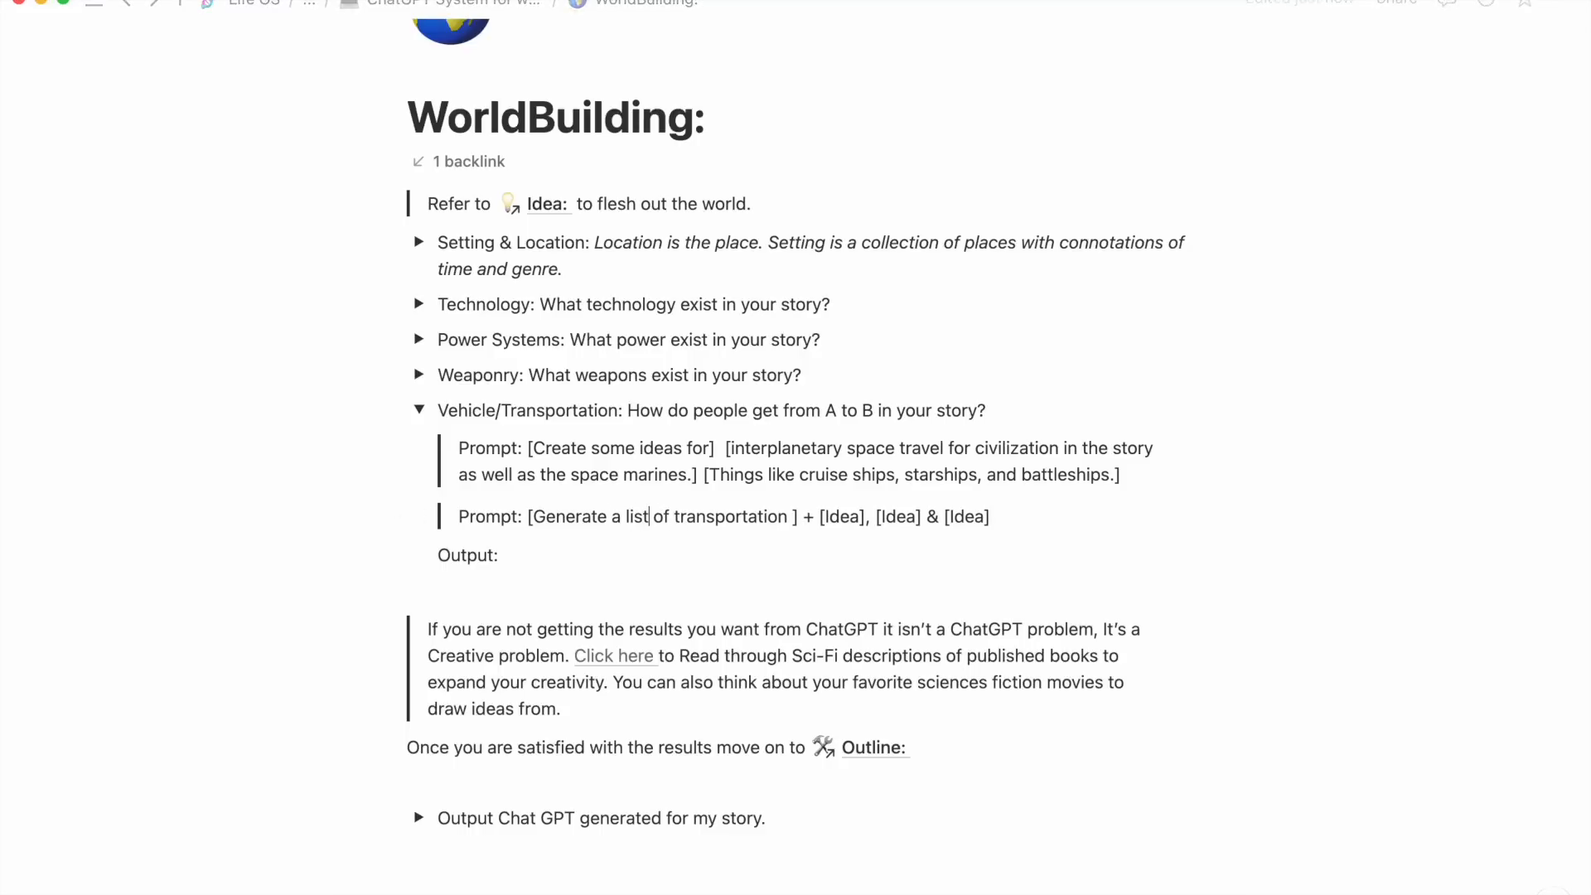
Extend the bracketed text to "Generate a list of transportation vehicles", with correct spelling and no space before the closing bracket.
{"action": "left_click", "coordinate": [789, 518]}
{"action": "key", "text": "Delete"}
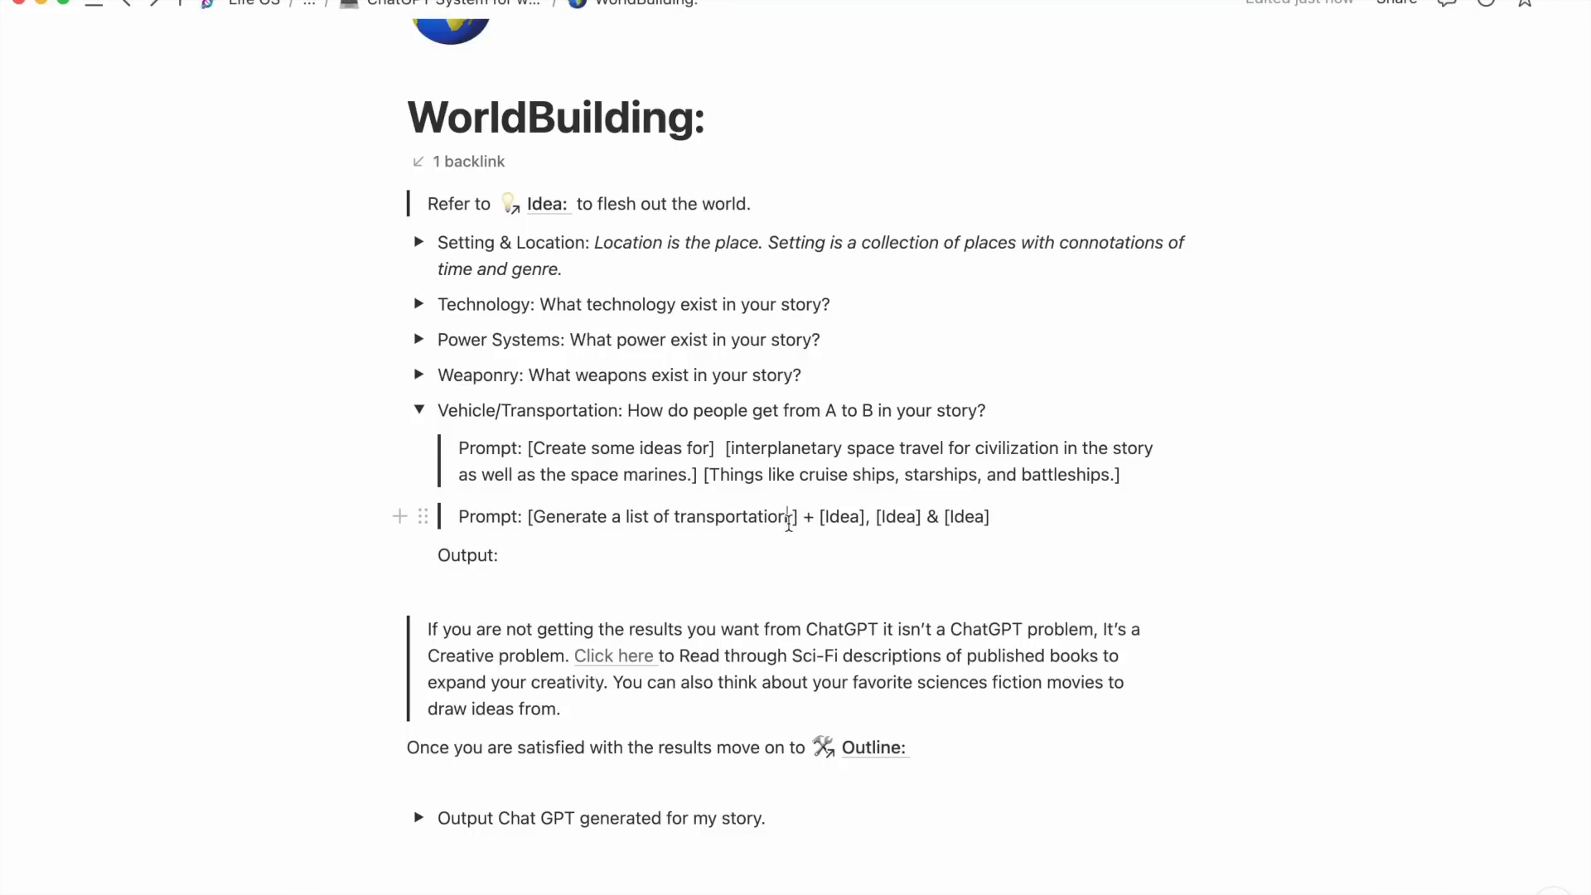
{"action": "type", "text": "vehic"}
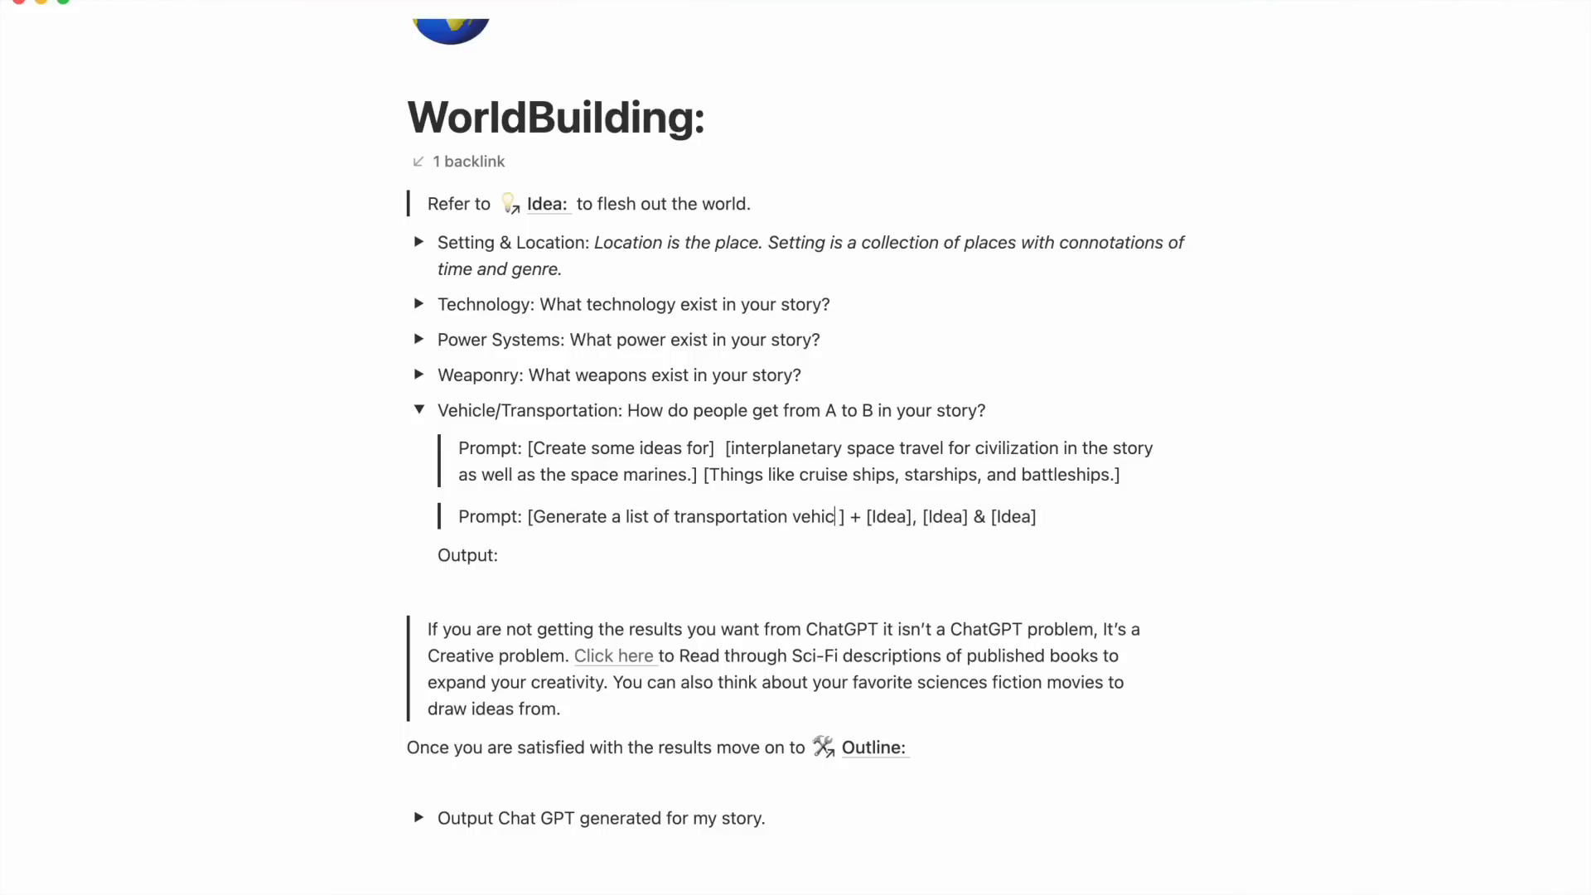
{"action": "type", "text": "hles"}
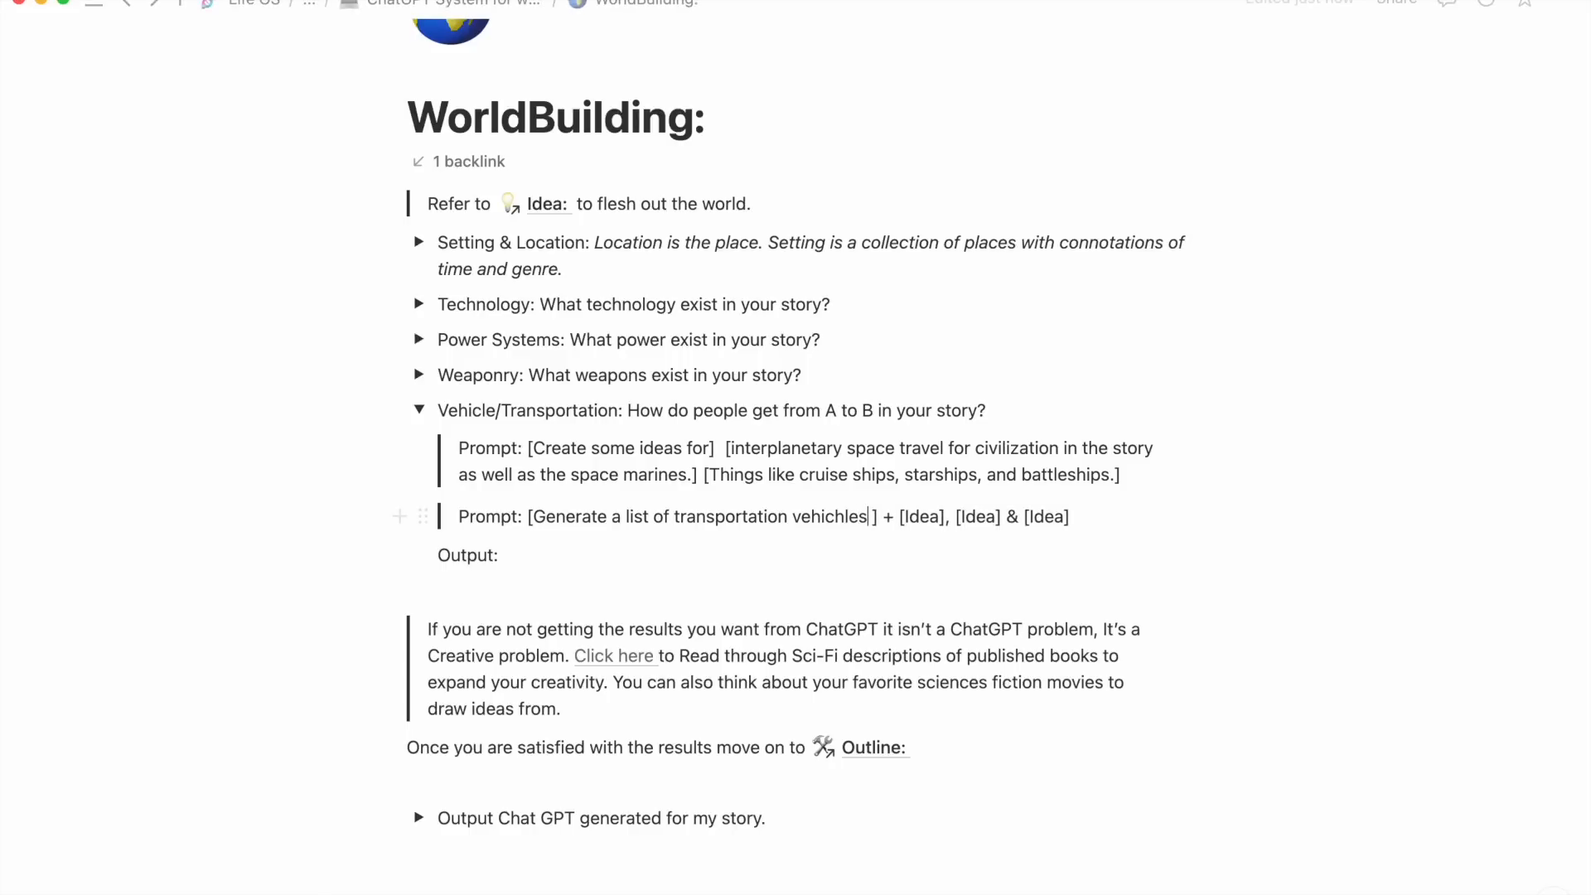
{"action": "right_click", "coordinate": [824, 518]}
{"action": "left_click", "coordinate": [820, 539]}
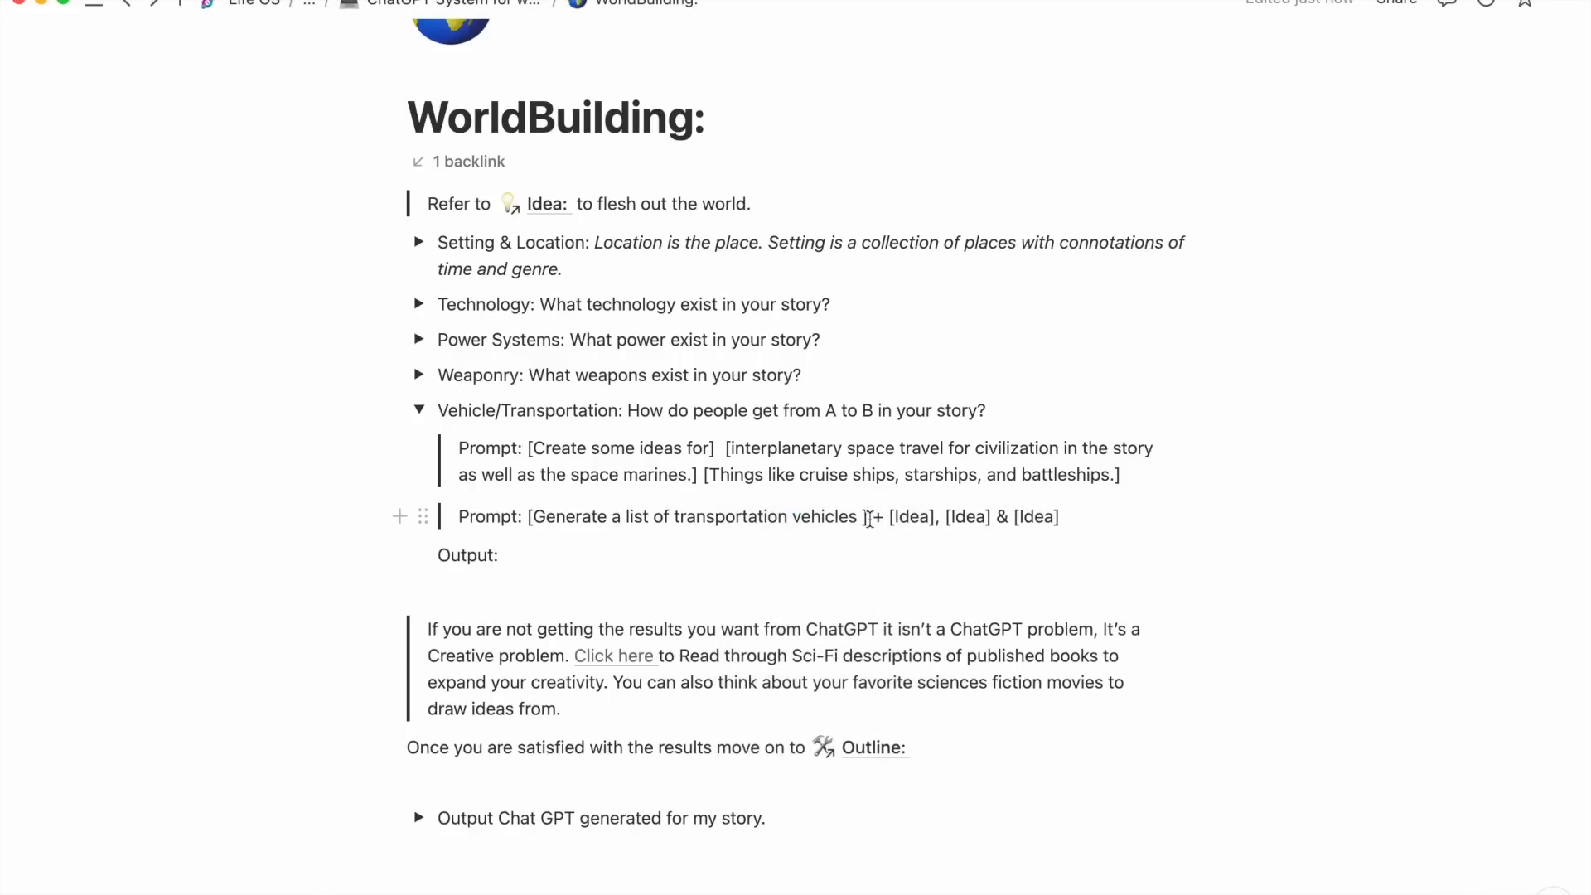
{"action": "key", "text": "BackSpace"}
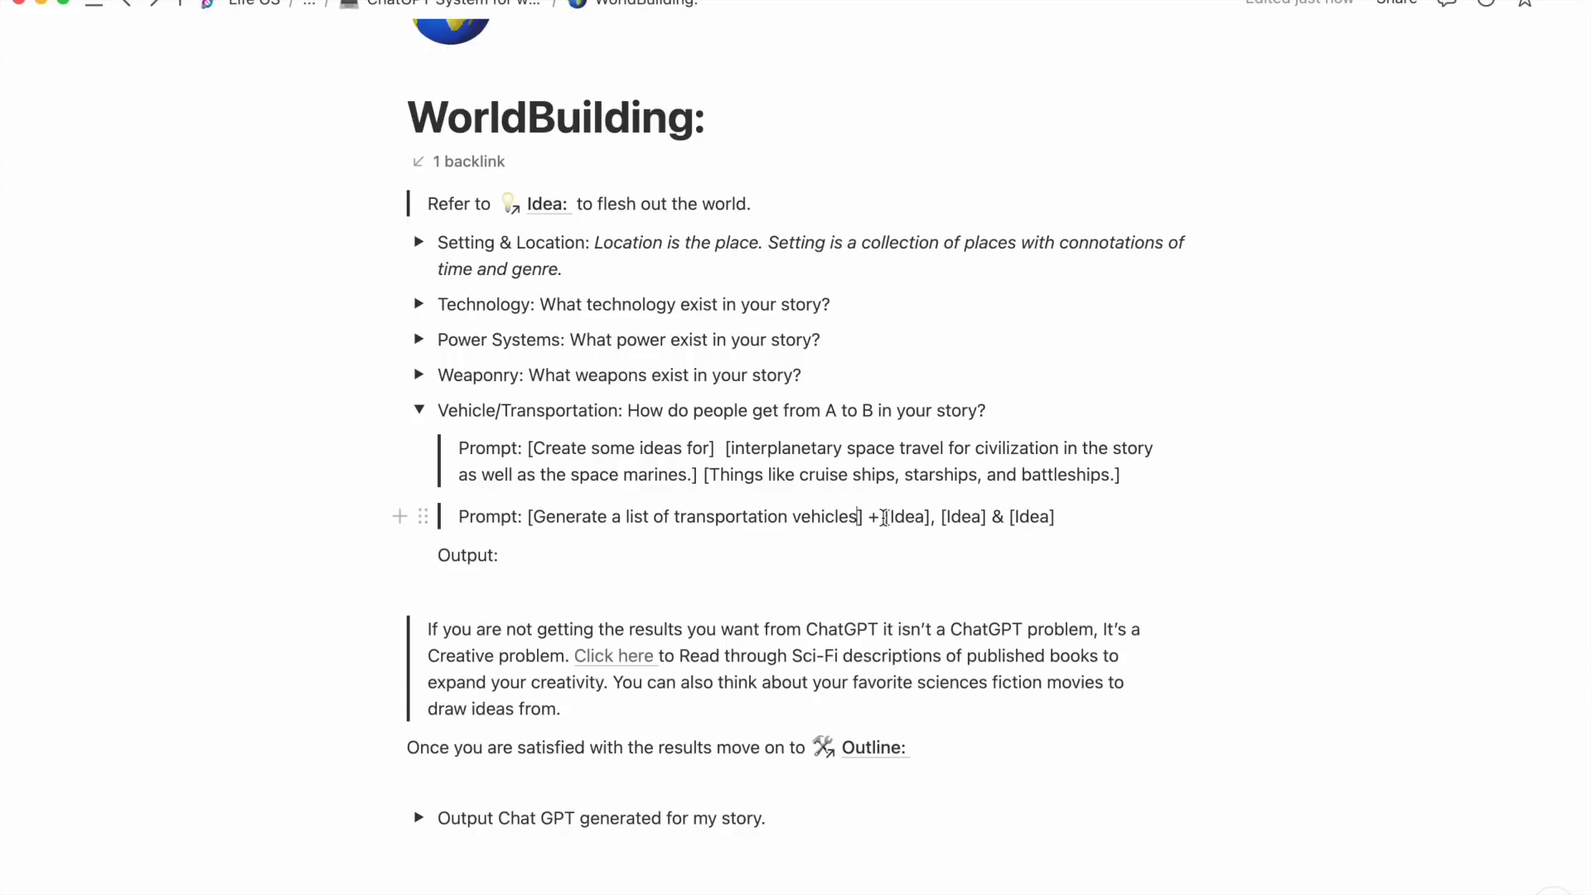
Add an "Output:" line between the two Vehicle/Transportation prompts.
{"action": "left_click", "coordinate": [551, 559]}
{"action": "left_click", "coordinate": [1132, 479]}
{"action": "key", "text": "Return"}
{"action": "type", "text": "Optu"}
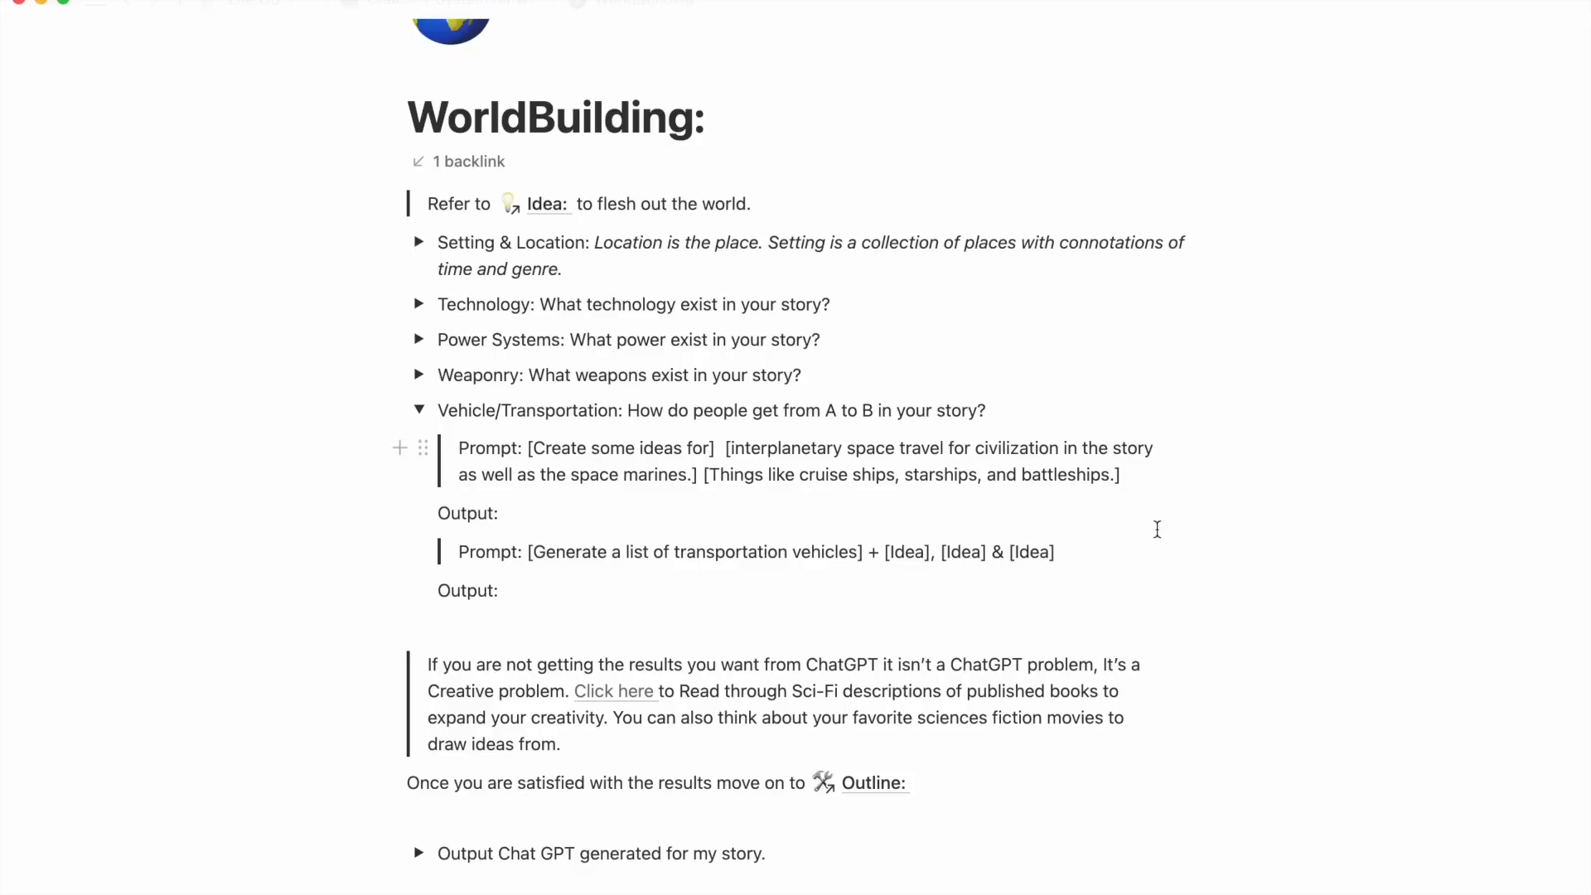
Correct "sciences fiction" to "science fiction" in the creativity note below the sections, and open its "Click here" link.
{"action": "scroll", "coordinate": [1182, 593], "scroll_direction": "down", "scroll_amount": 5}
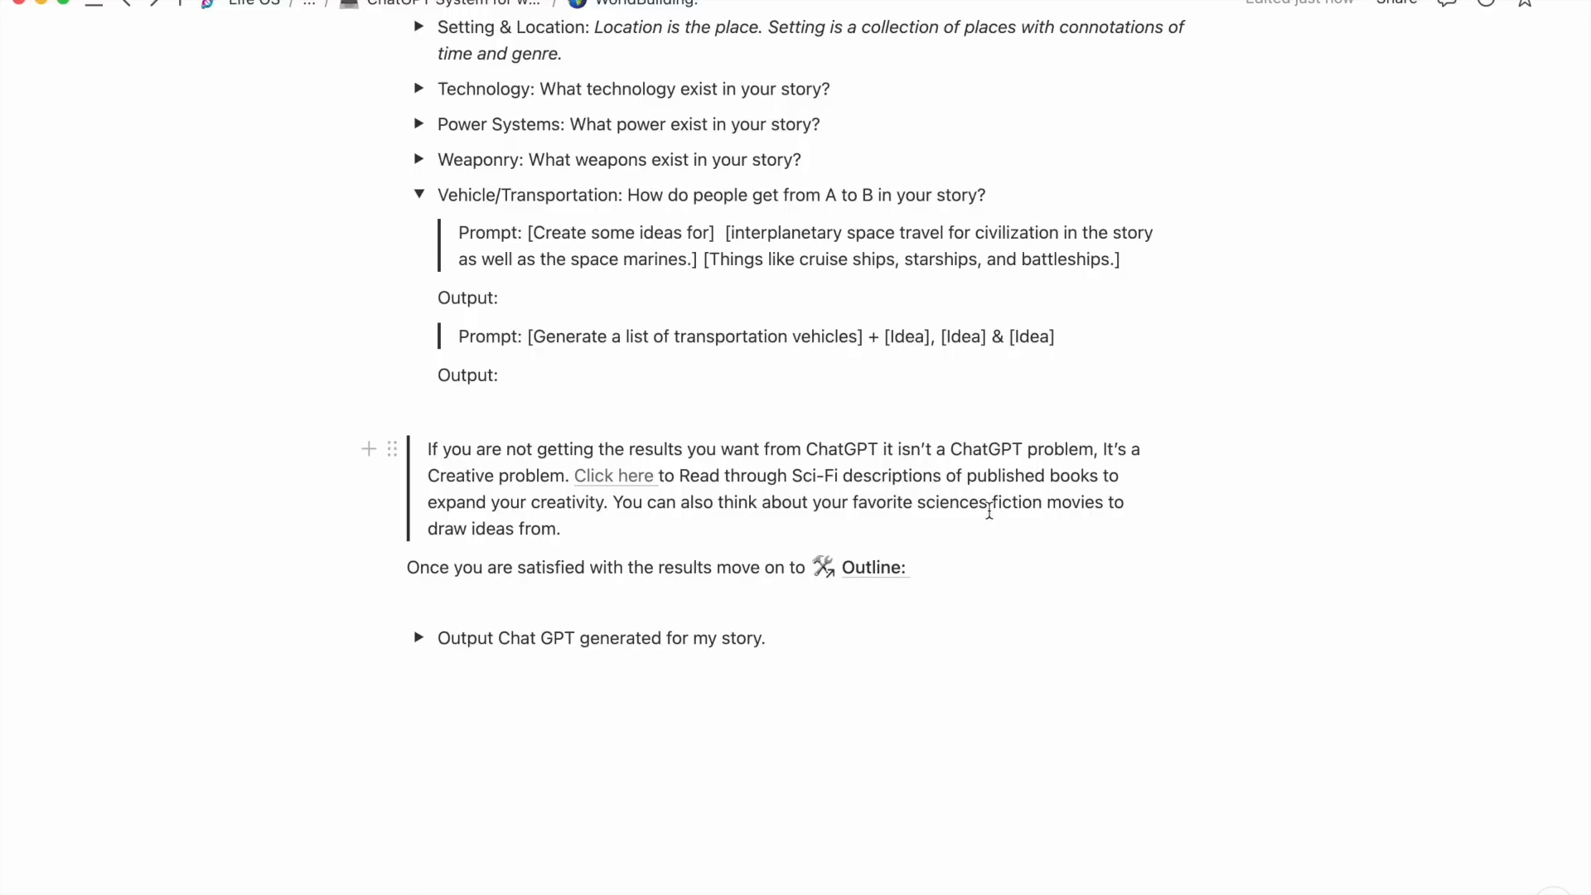
{"action": "left_click", "coordinate": [988, 512]}
{"action": "key", "text": "BackSpace"}
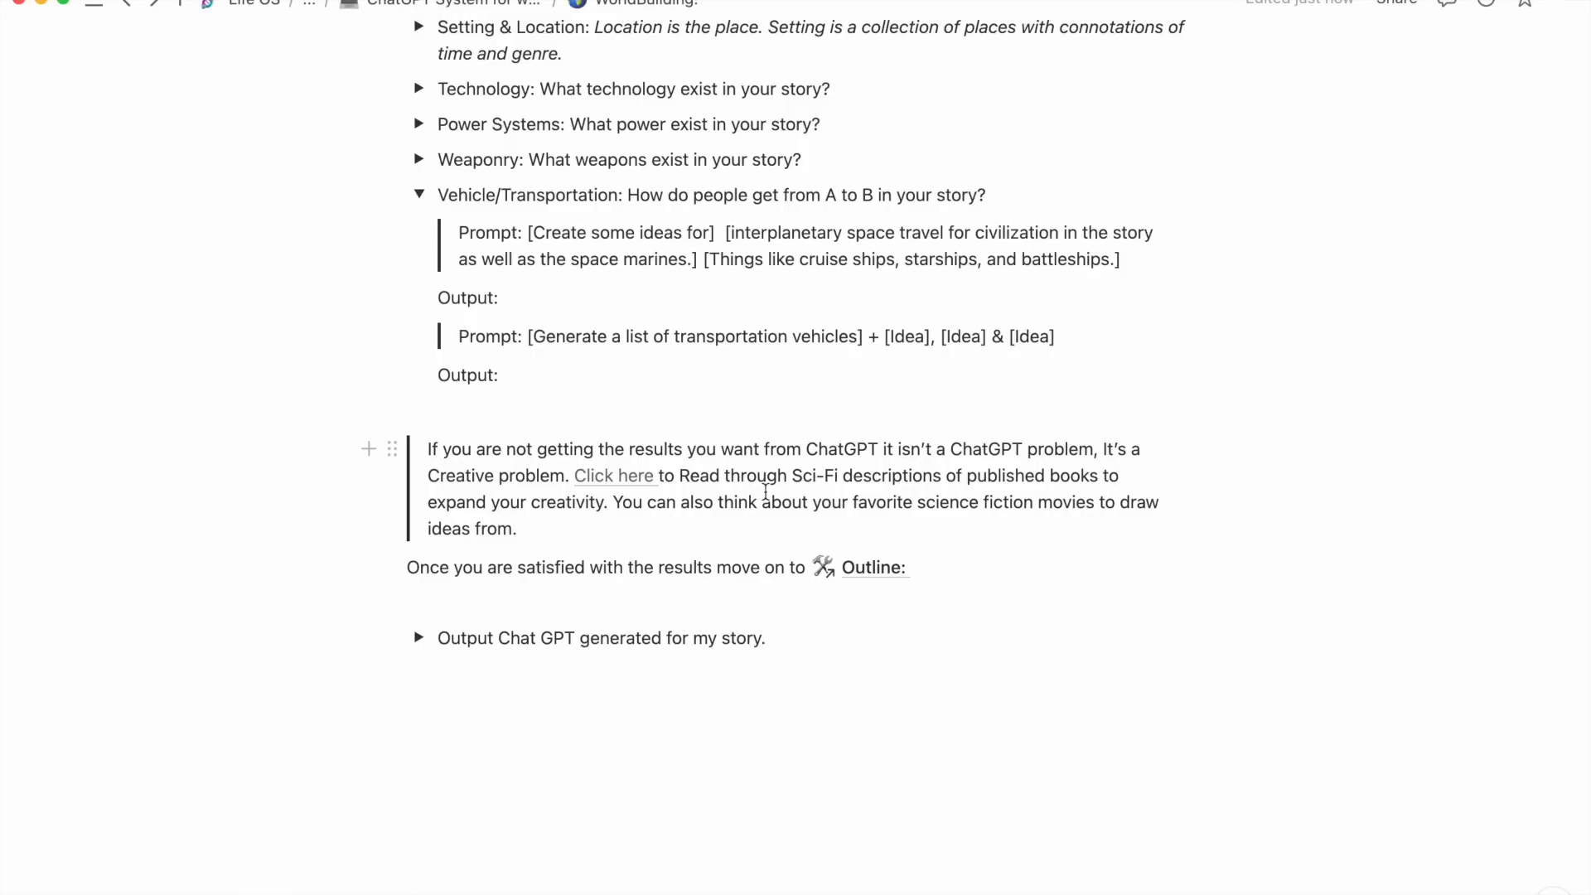
{"action": "left_click", "coordinate": [607, 485]}
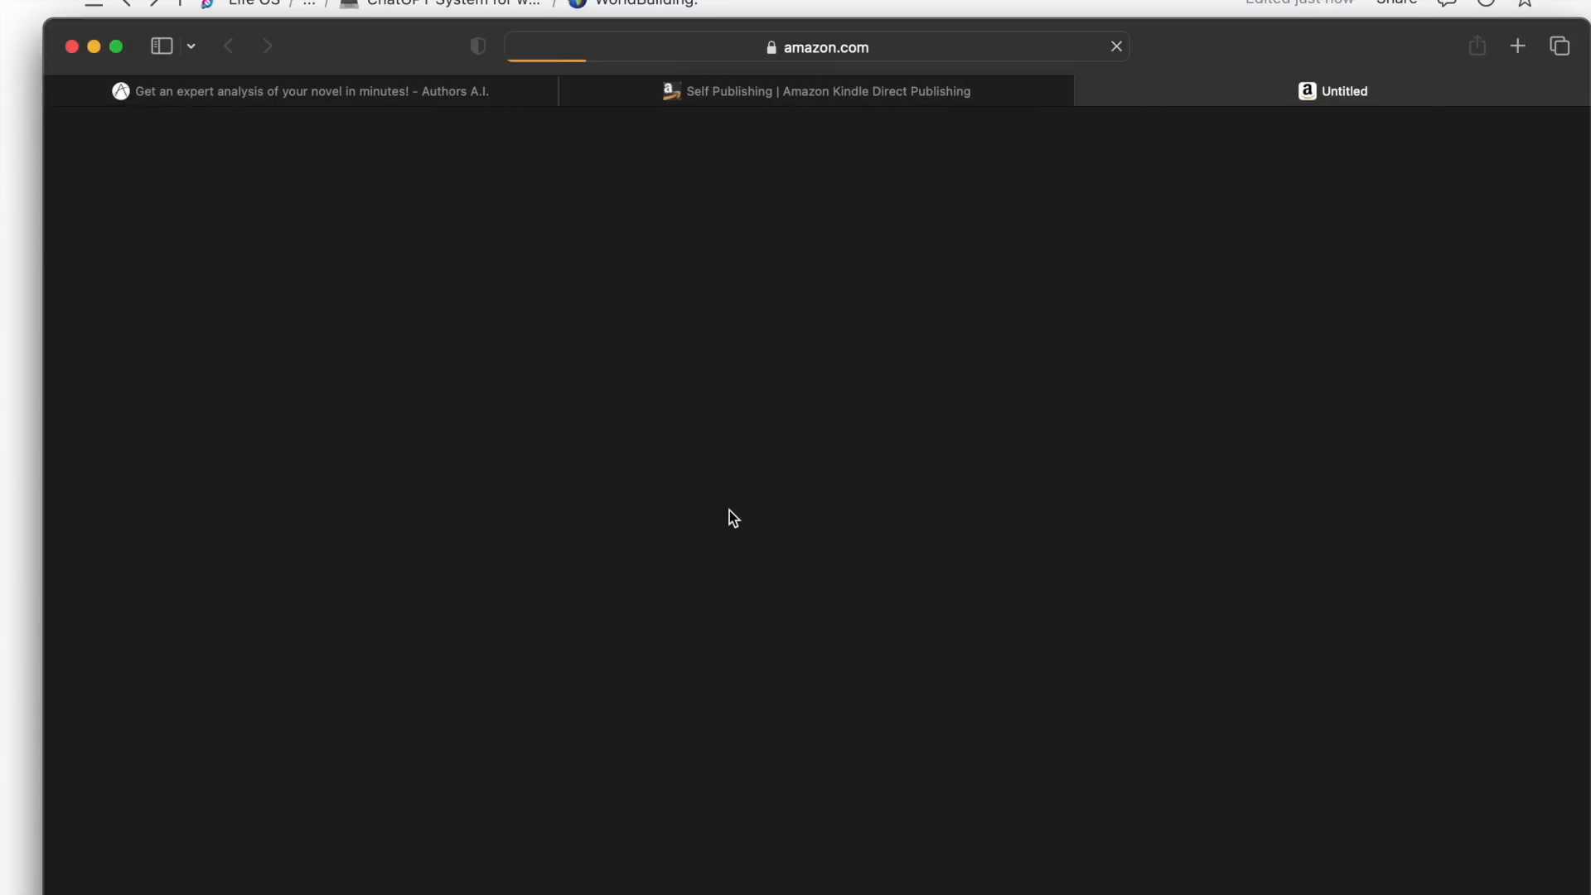
Open the Alien Invasion category of Amazon's Science Fiction Kindle best sellers.
{"action": "scroll", "coordinate": [648, 639], "scroll_direction": "down", "scroll_amount": 3}
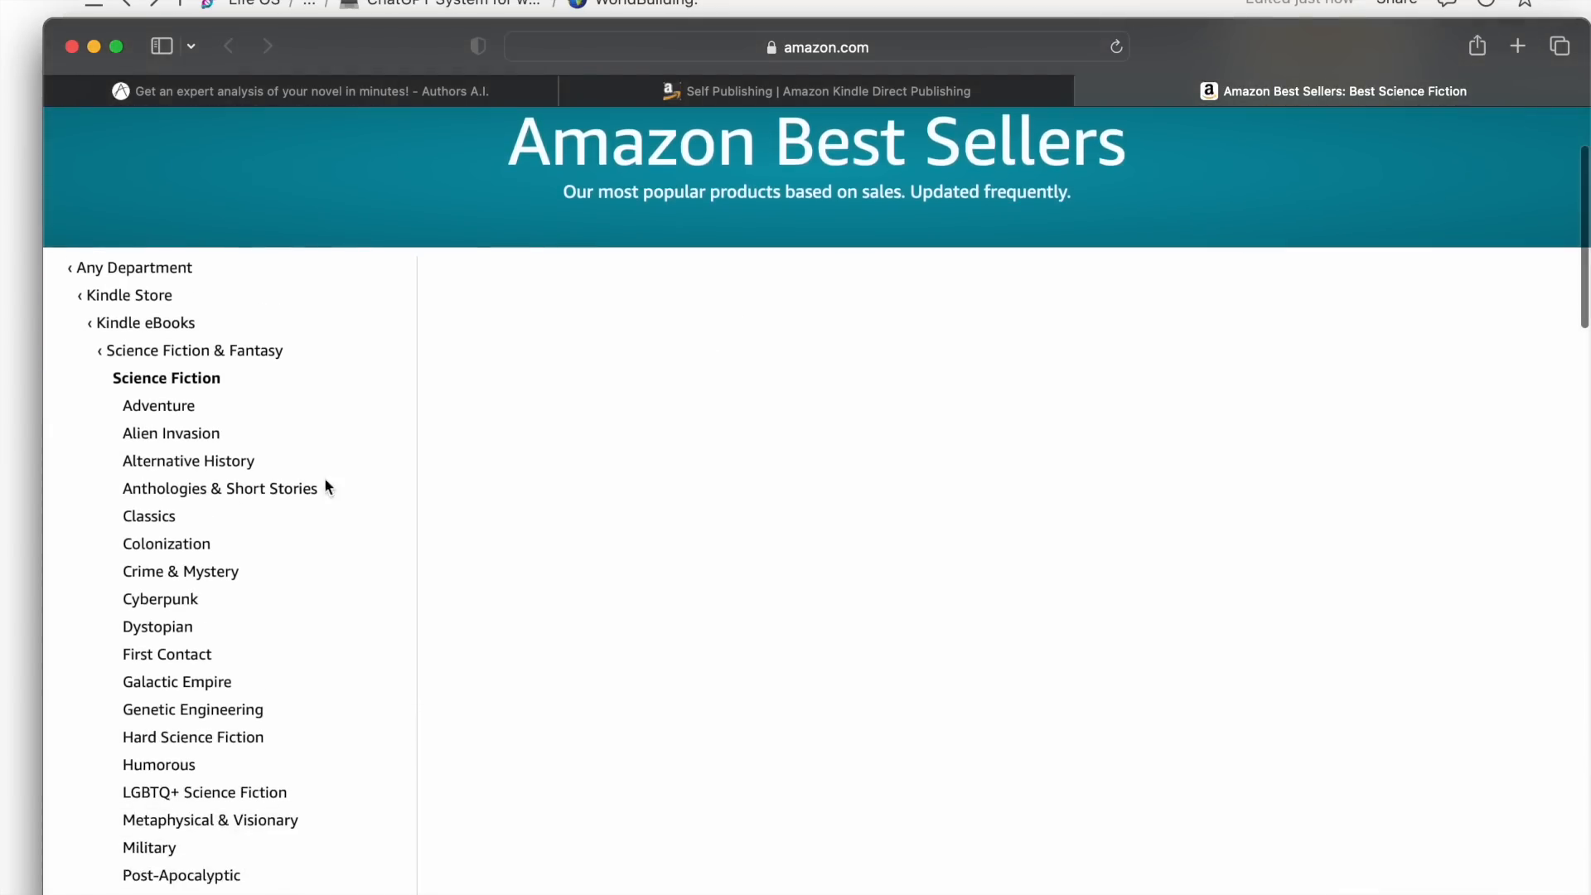
{"action": "scroll", "coordinate": [412, 540], "scroll_direction": "down", "scroll_amount": 3}
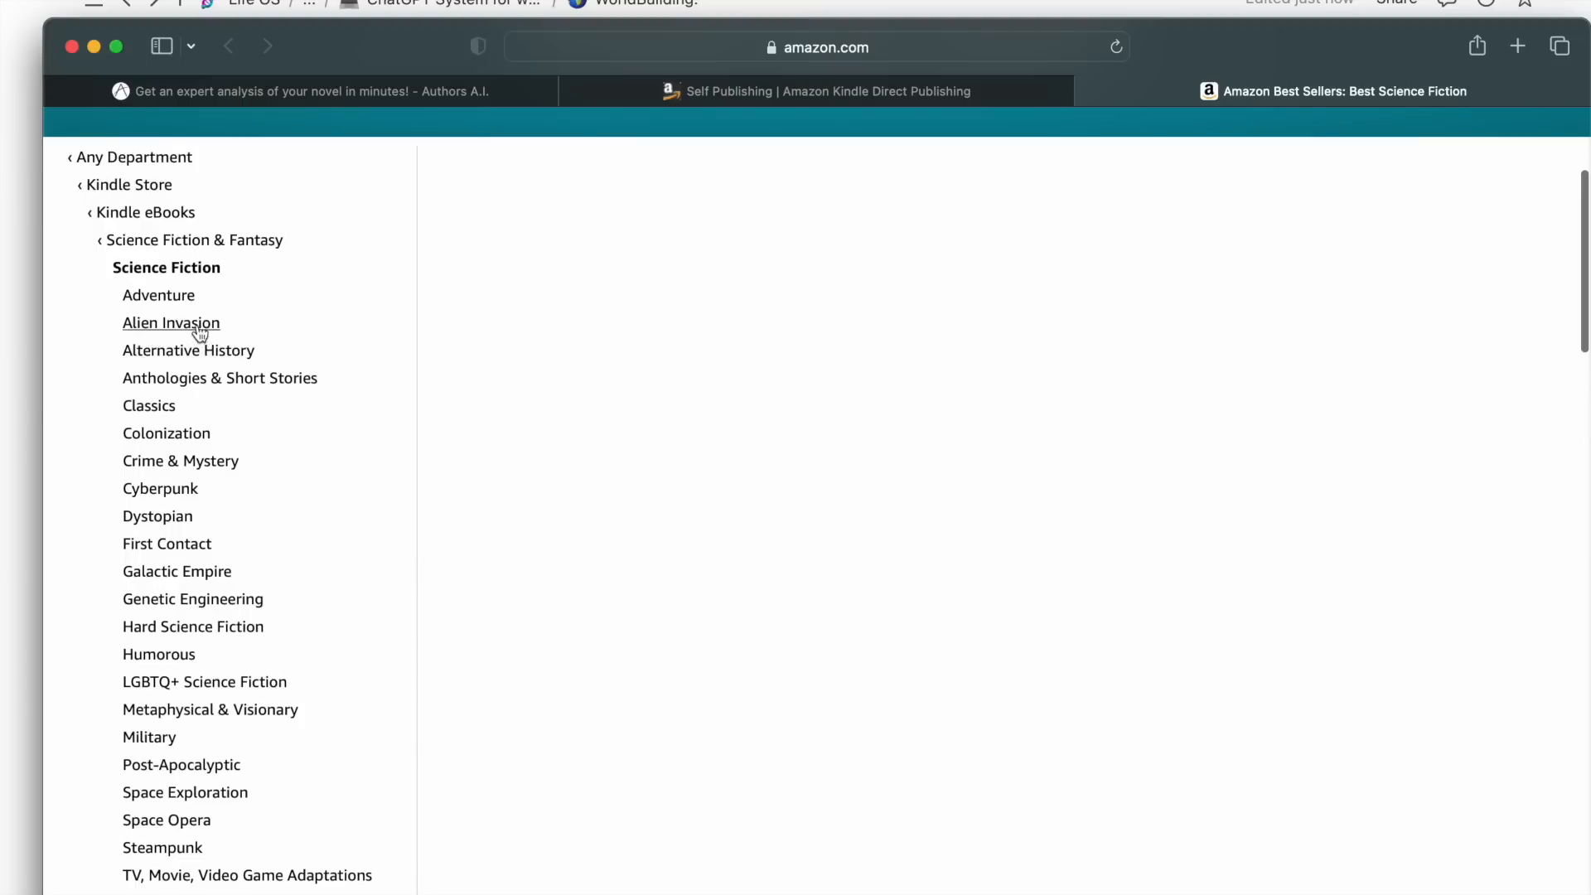
{"action": "left_click", "coordinate": [189, 326]}
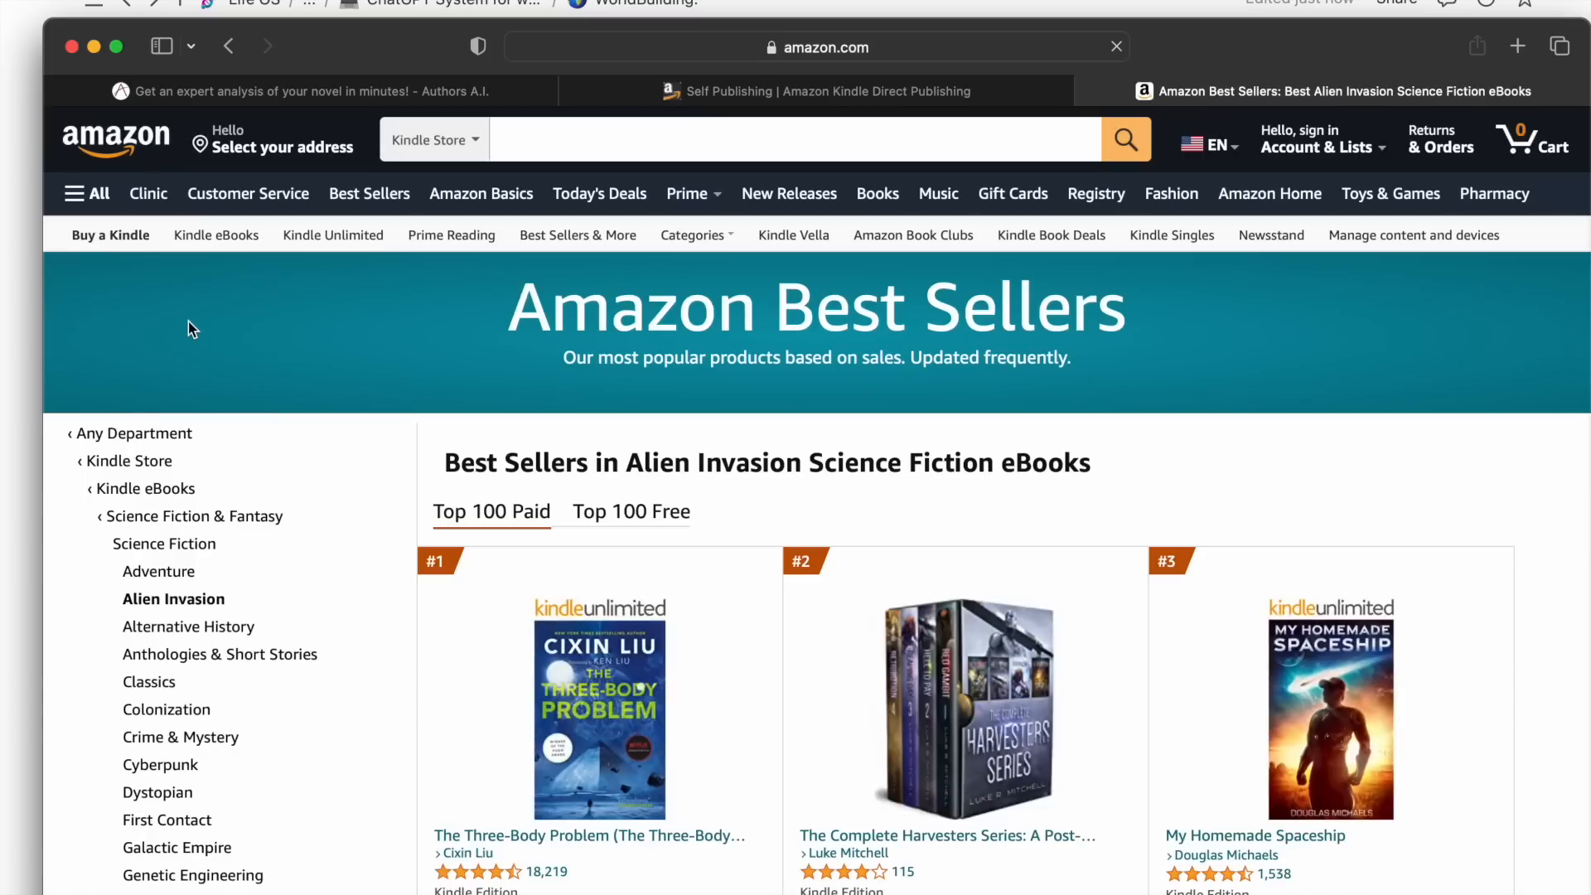
Open the Alien Invasion best seller "Blackest Ocean (Backyard Starship Book 8)" and read its full book description.
{"action": "scroll", "coordinate": [340, 655], "scroll_direction": "down", "scroll_amount": 15}
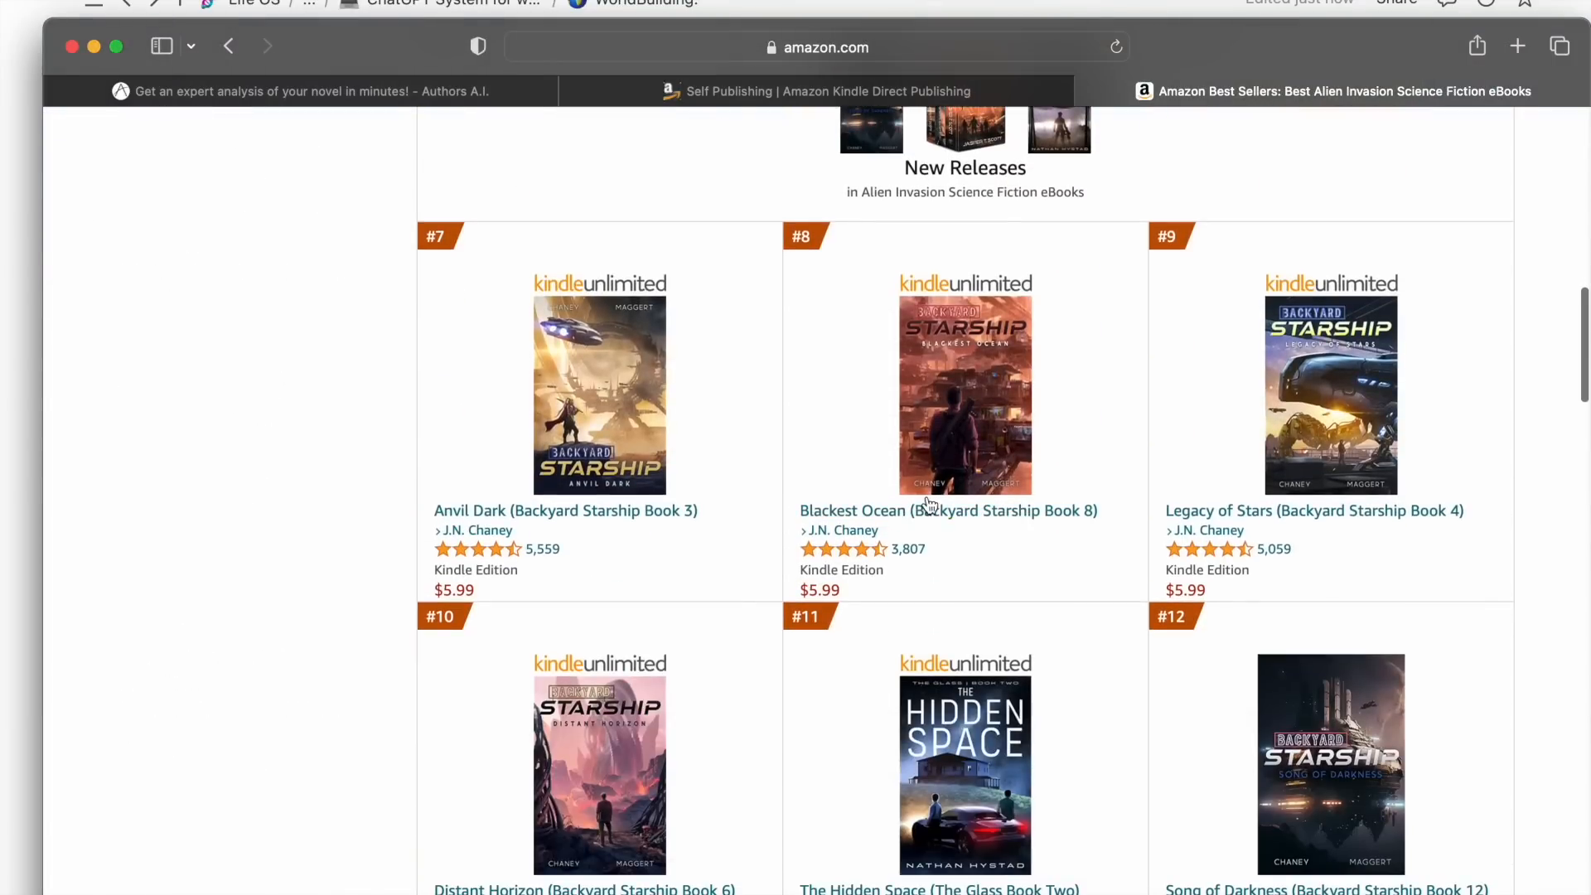
{"action": "left_click", "coordinate": [935, 434]}
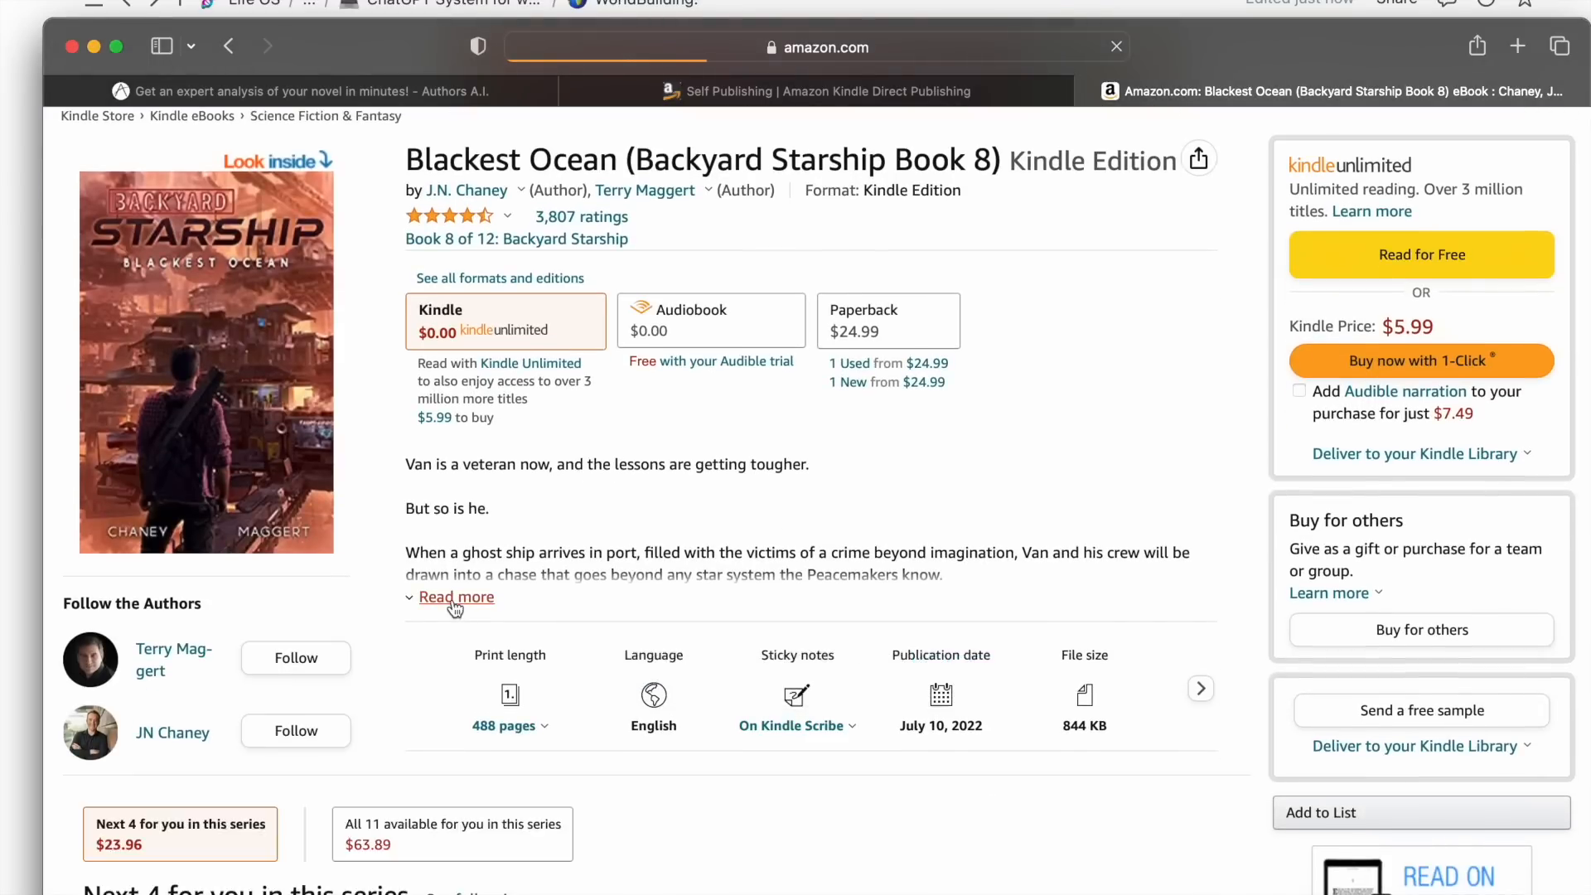
{"action": "left_click", "coordinate": [456, 597]}
{"action": "scroll", "coordinate": [525, 617], "scroll_direction": "down", "scroll_amount": 2}
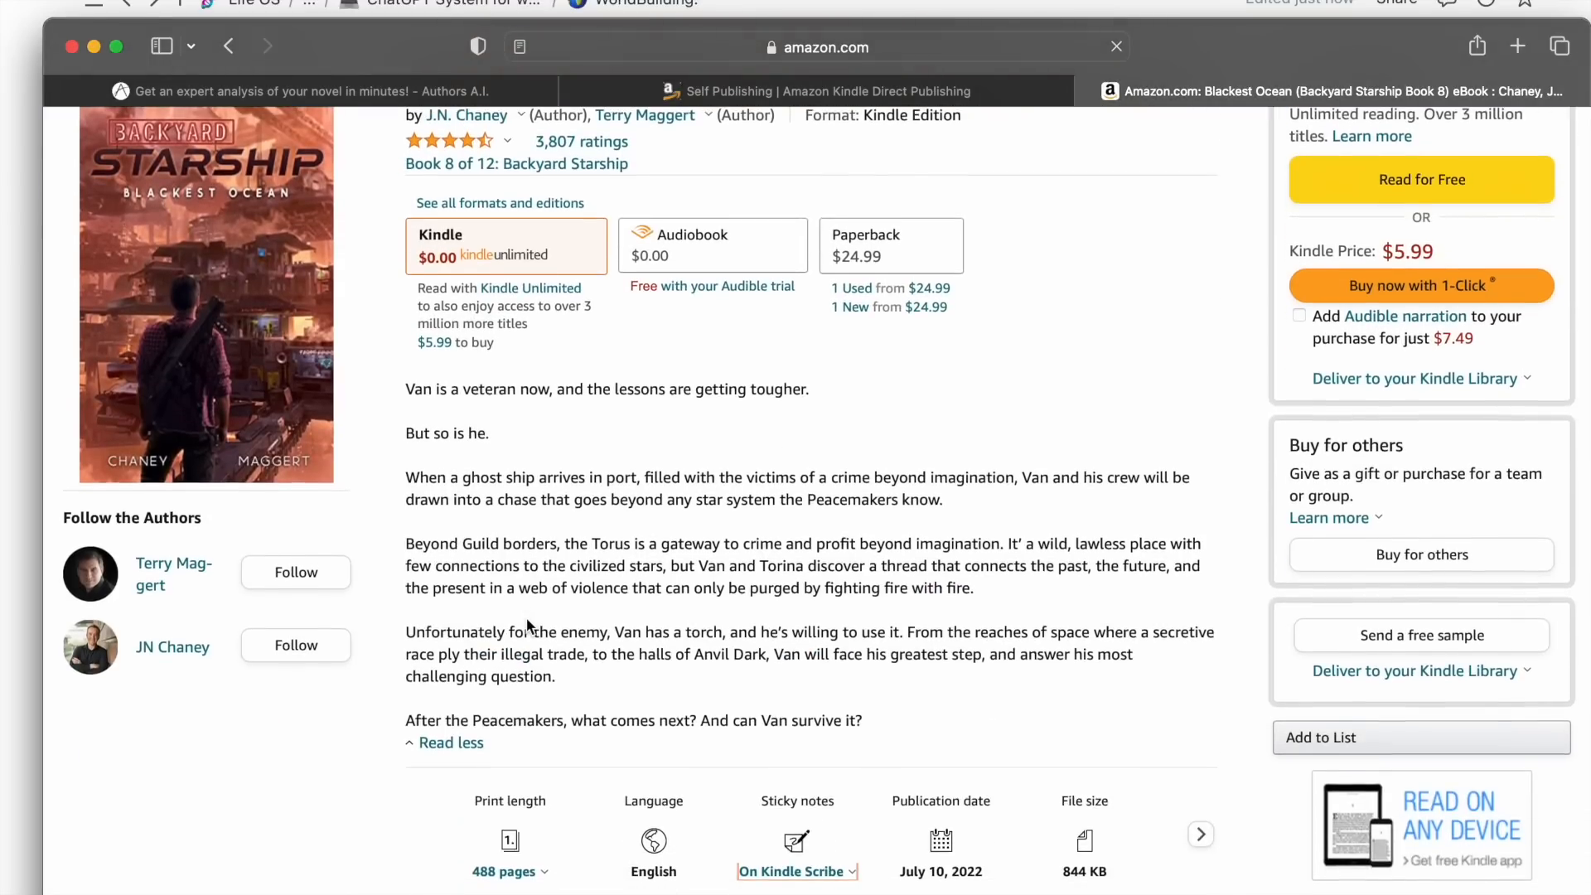
{"action": "scroll", "coordinate": [527, 622], "scroll_direction": "down", "scroll_amount": 1}
{"action": "scroll", "coordinate": [527, 623], "scroll_direction": "down", "scroll_amount": 5}
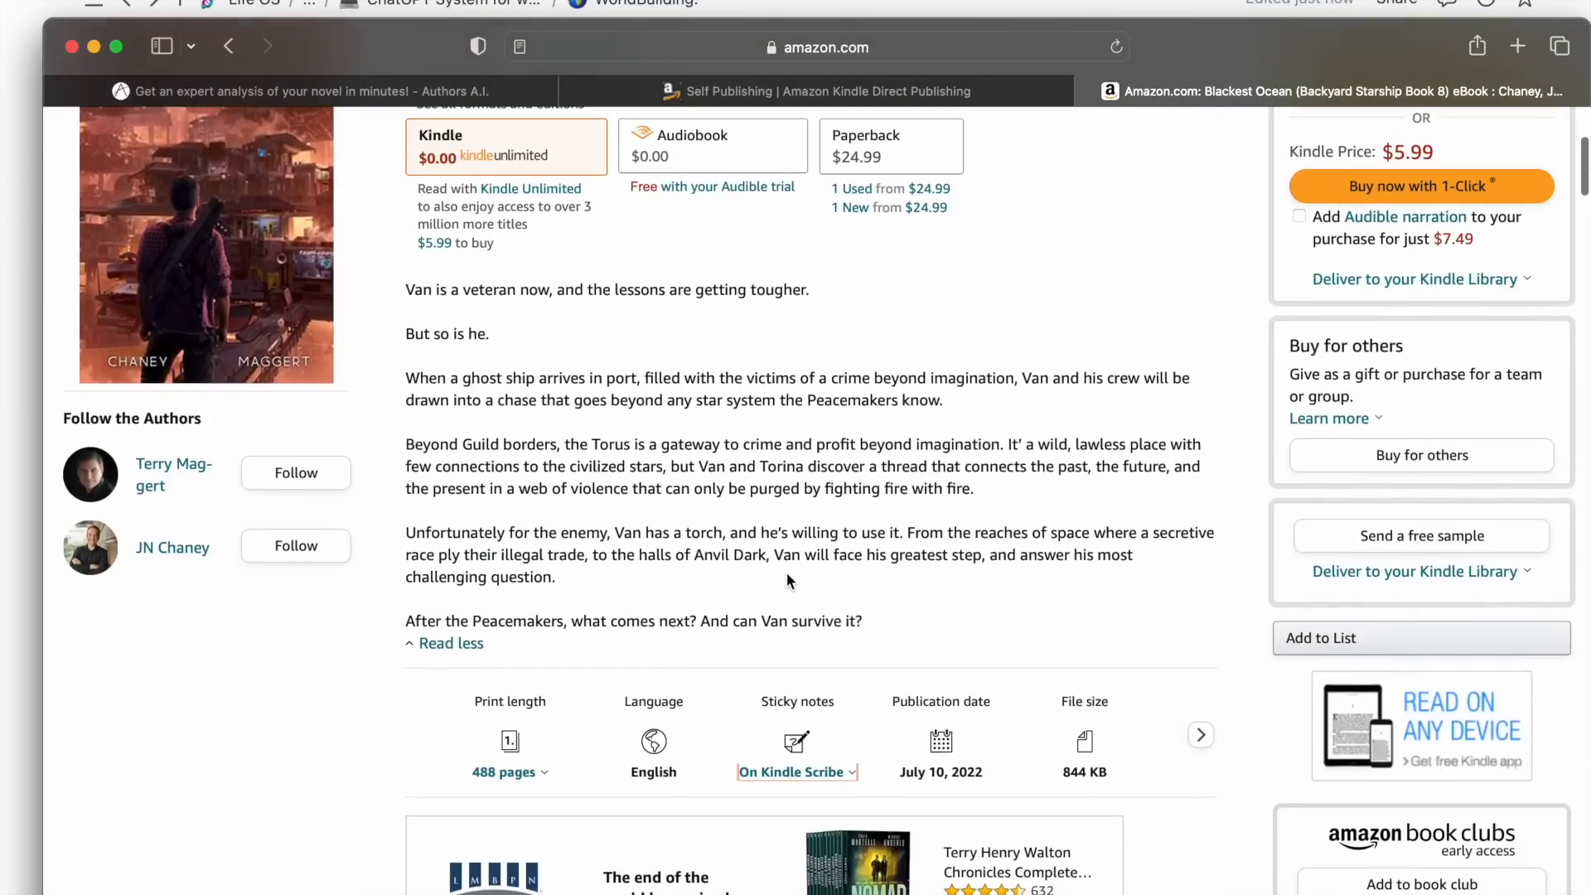
{"action": "scroll", "coordinate": [787, 572], "scroll_direction": "up", "scroll_amount": 3}
{"action": "scroll", "coordinate": [787, 580], "scroll_direction": "up", "scroll_amount": 1}
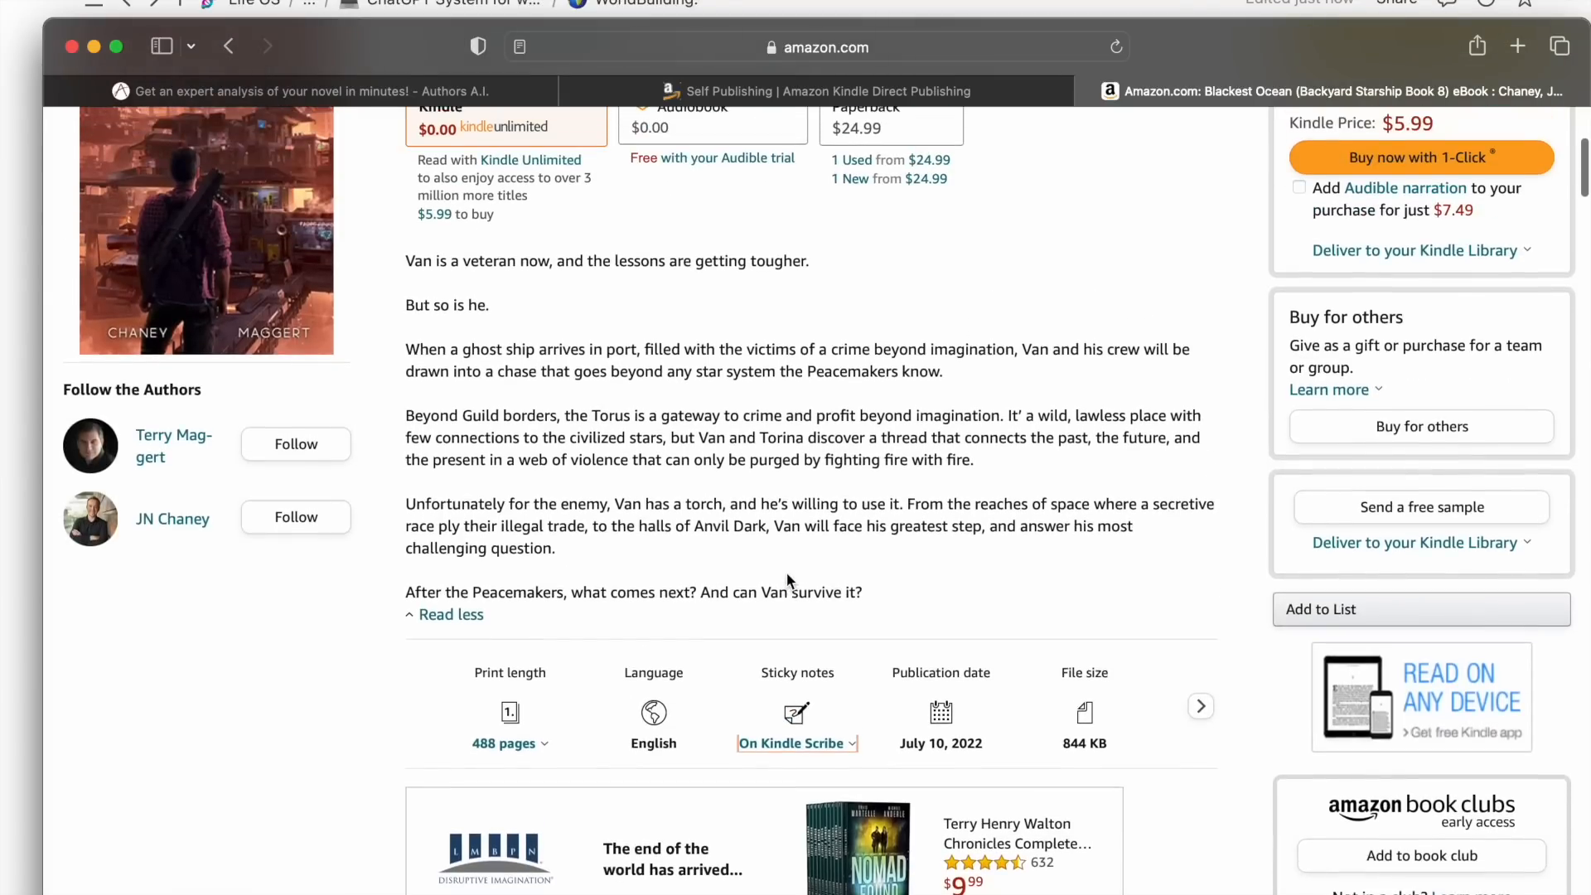
Open the Kindle sample of "Blackest Ocean", read through its first chapter, and close the sample.
{"action": "left_click", "coordinate": [273, 273]}
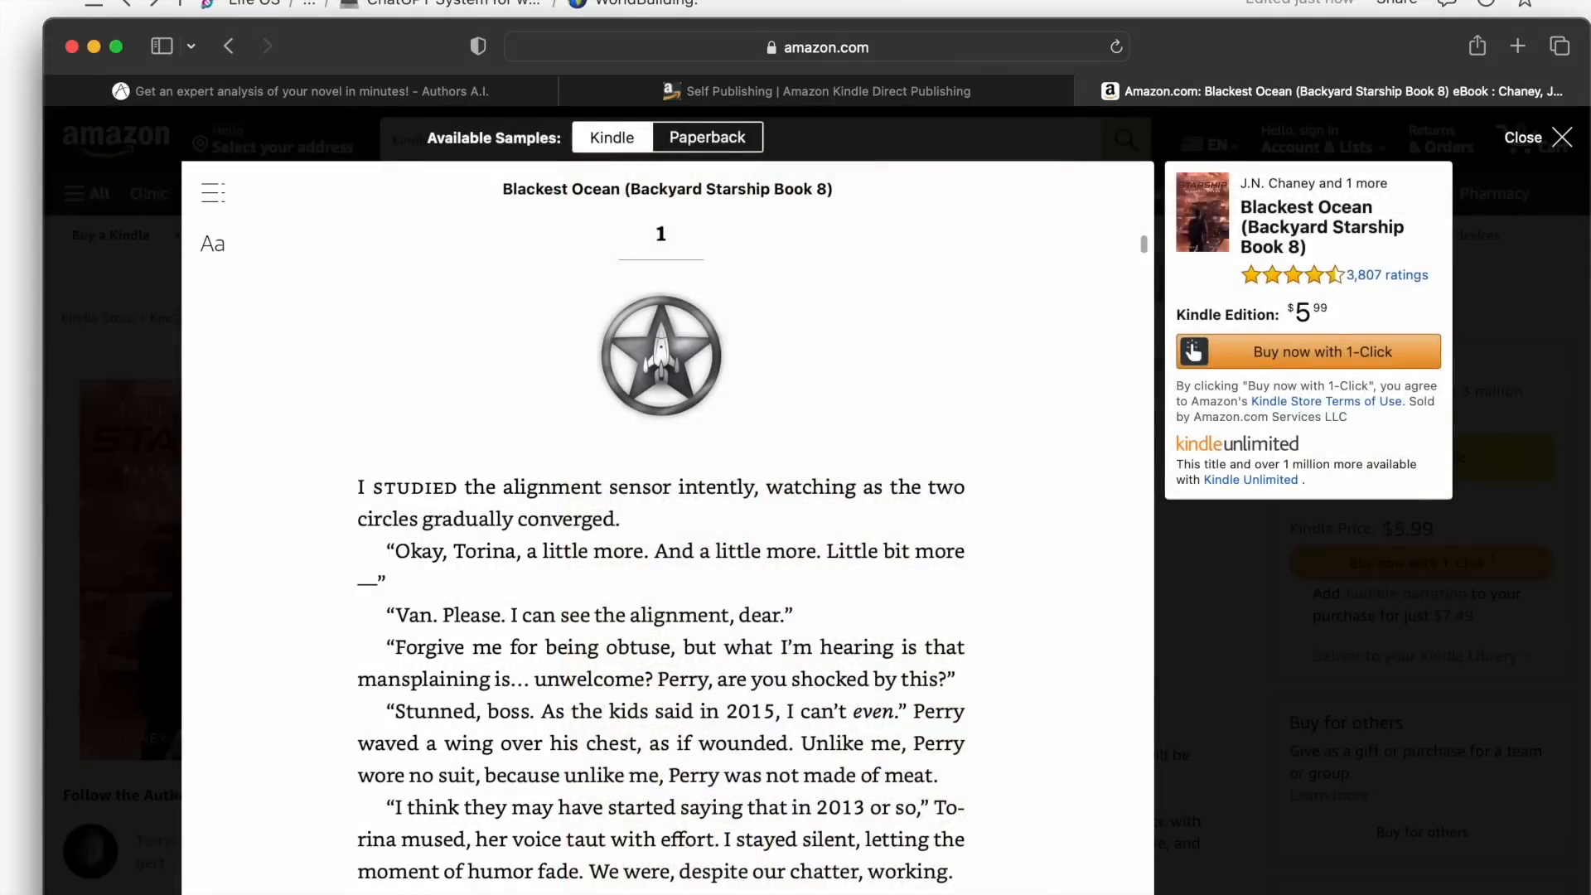
{"action": "scroll", "coordinate": [961, 621], "scroll_direction": "down", "scroll_amount": 4}
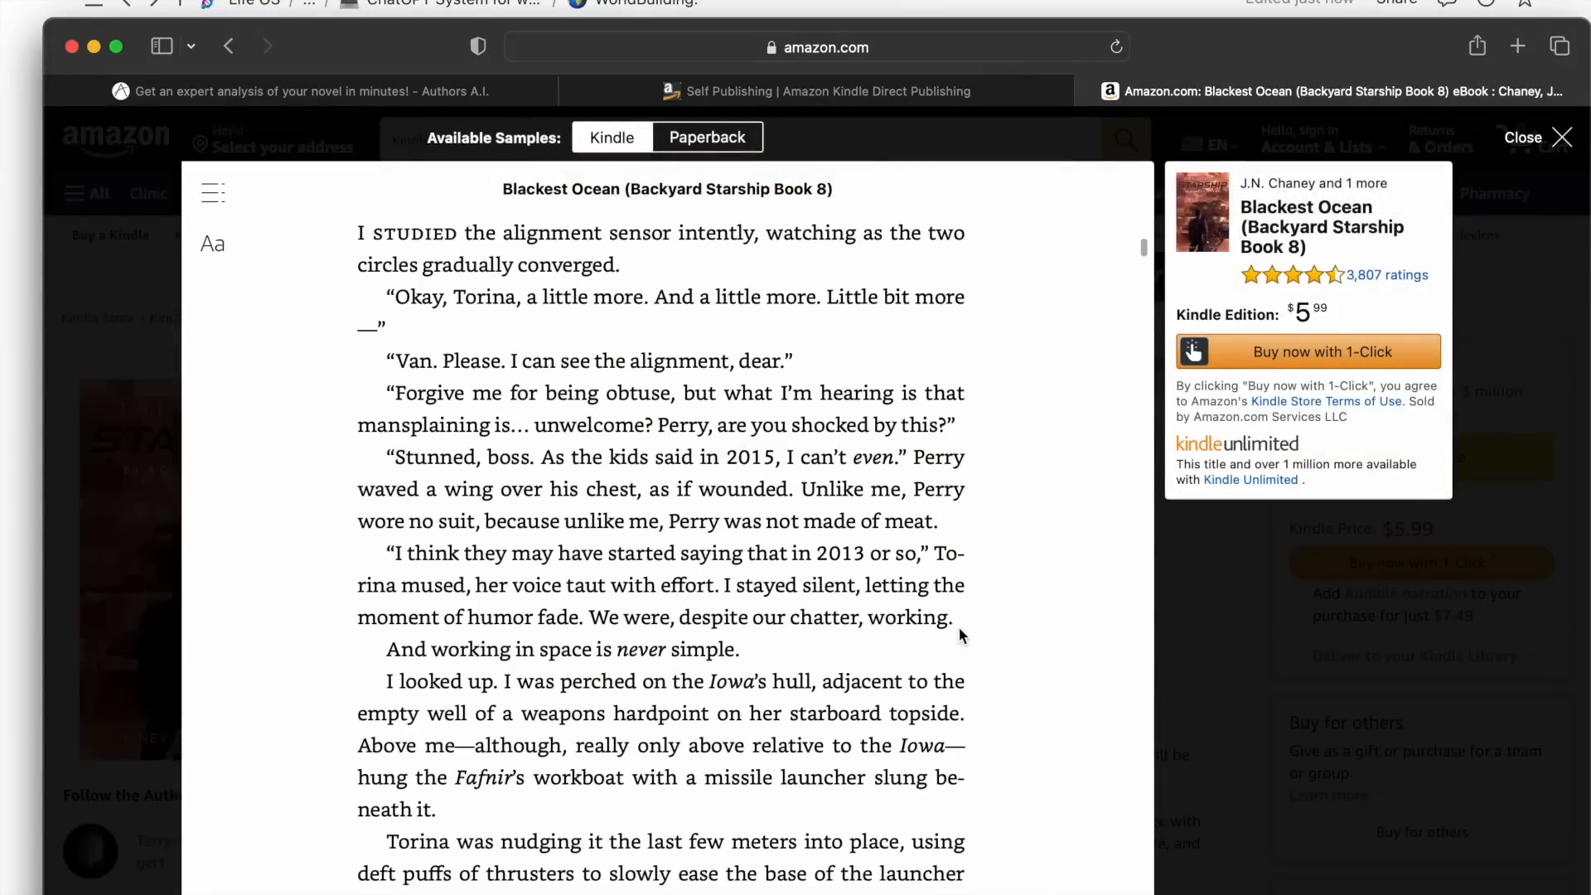
{"action": "scroll", "coordinate": [961, 636], "scroll_direction": "down", "scroll_amount": 18}
{"action": "scroll", "coordinate": [961, 636], "scroll_direction": "down", "scroll_amount": 10}
{"action": "left_click", "coordinate": [1349, 738]}
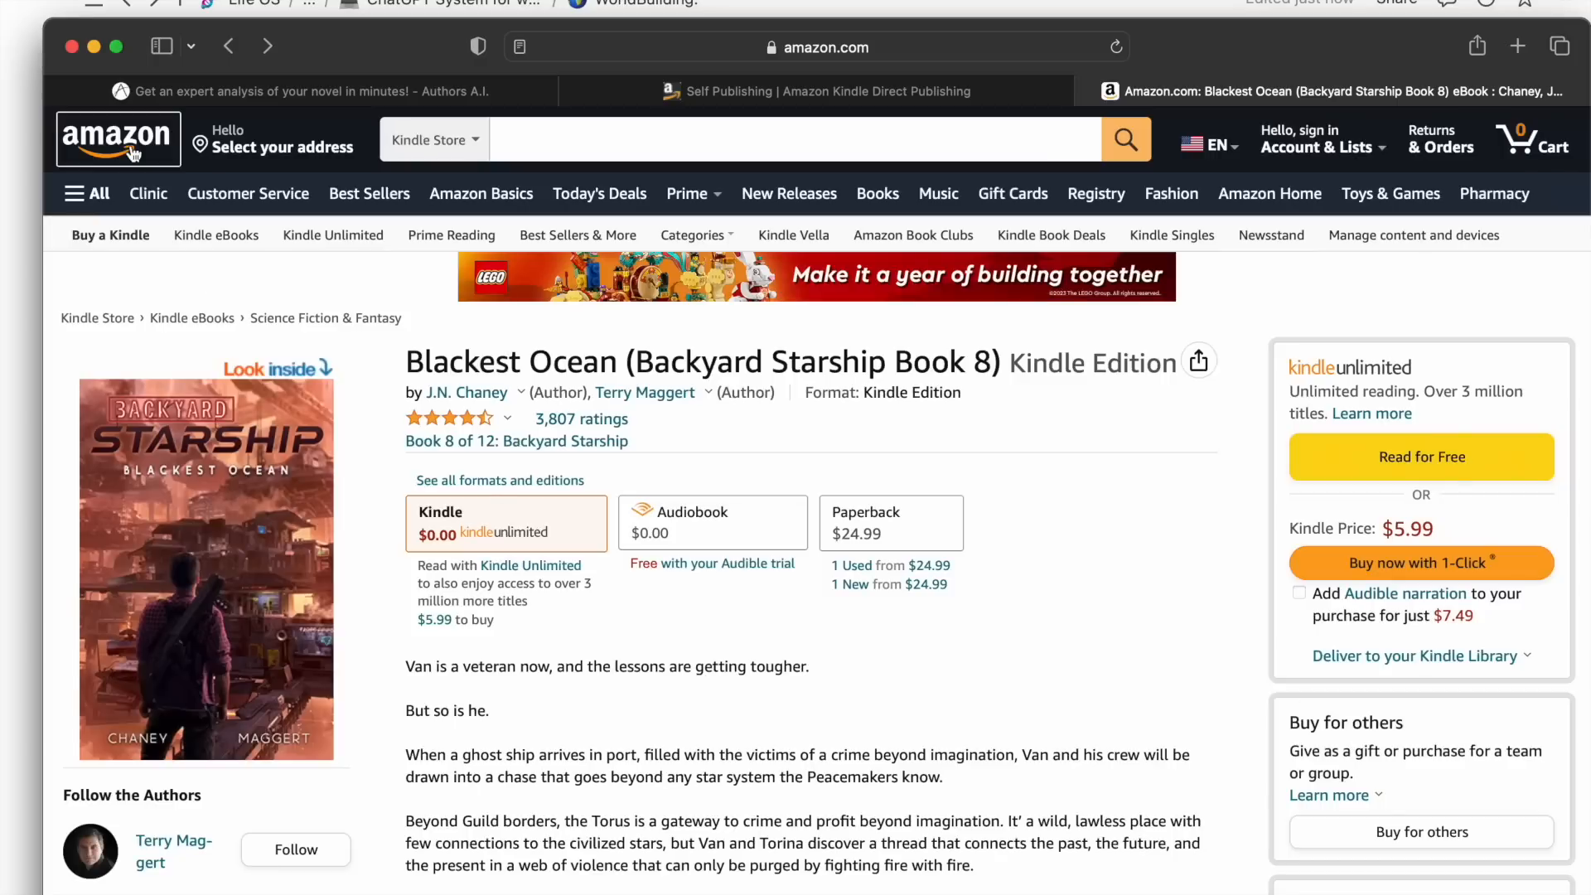
Return to the Alien Invasion best sellers and open "Song of Darkness (Backyard Starship Book 12)".
{"action": "left_click", "coordinate": [228, 46]}
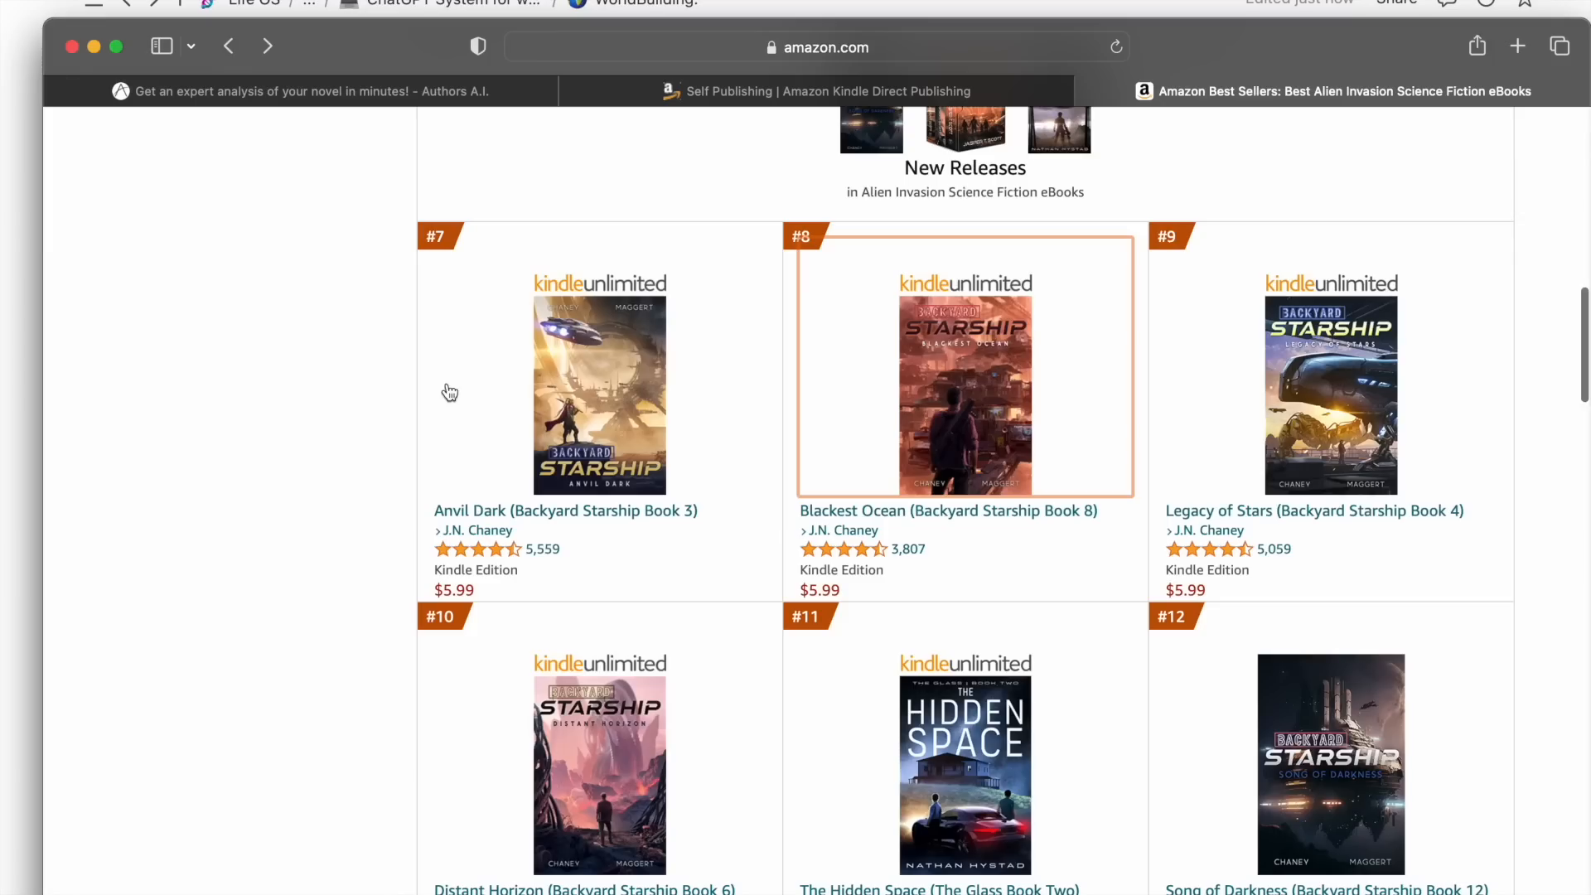
{"action": "scroll", "coordinate": [1243, 705], "scroll_direction": "down", "scroll_amount": 2}
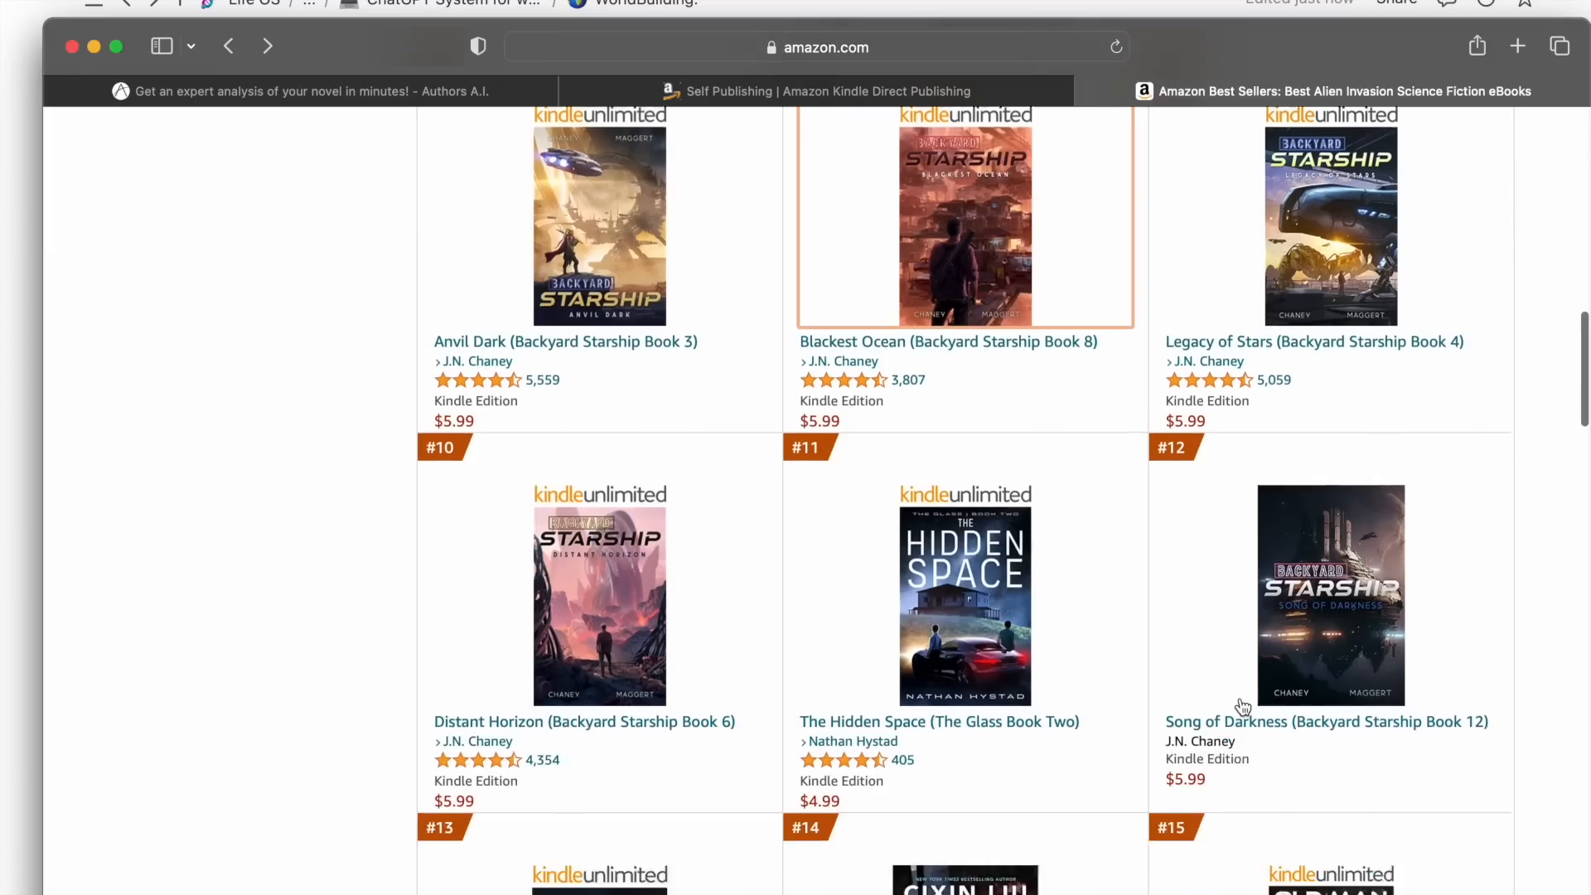
{"action": "left_click", "coordinate": [1257, 595]}
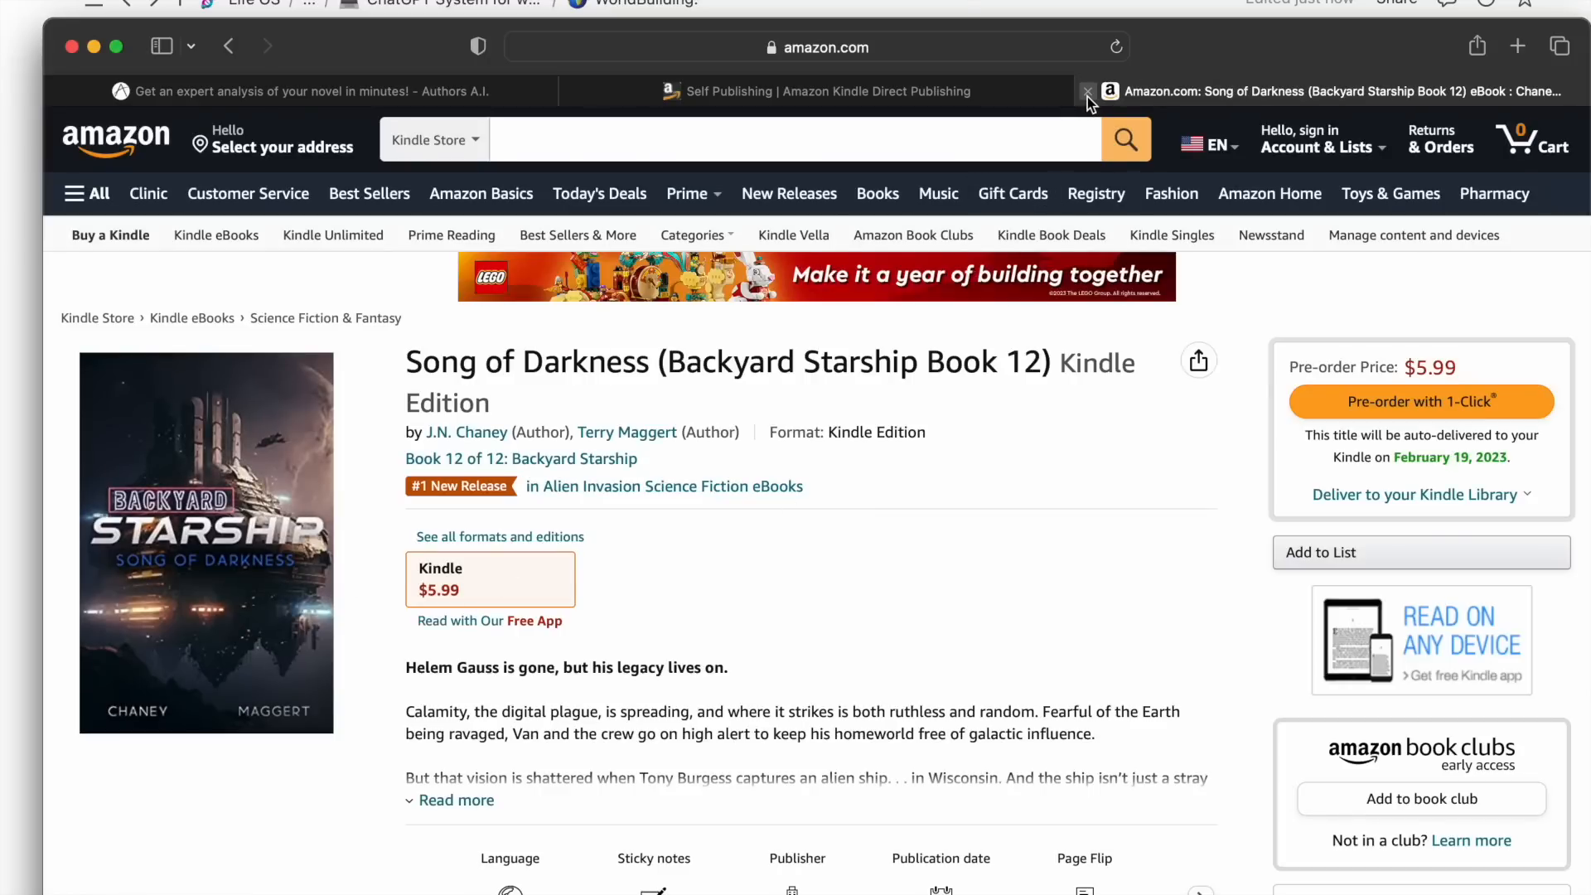
Switch back to the Notion worldbuilding page, expand "Output Chat GPT generated for my story.", read the setting descriptions, and collapse it again.
{"action": "left_click", "coordinate": [21, 399]}
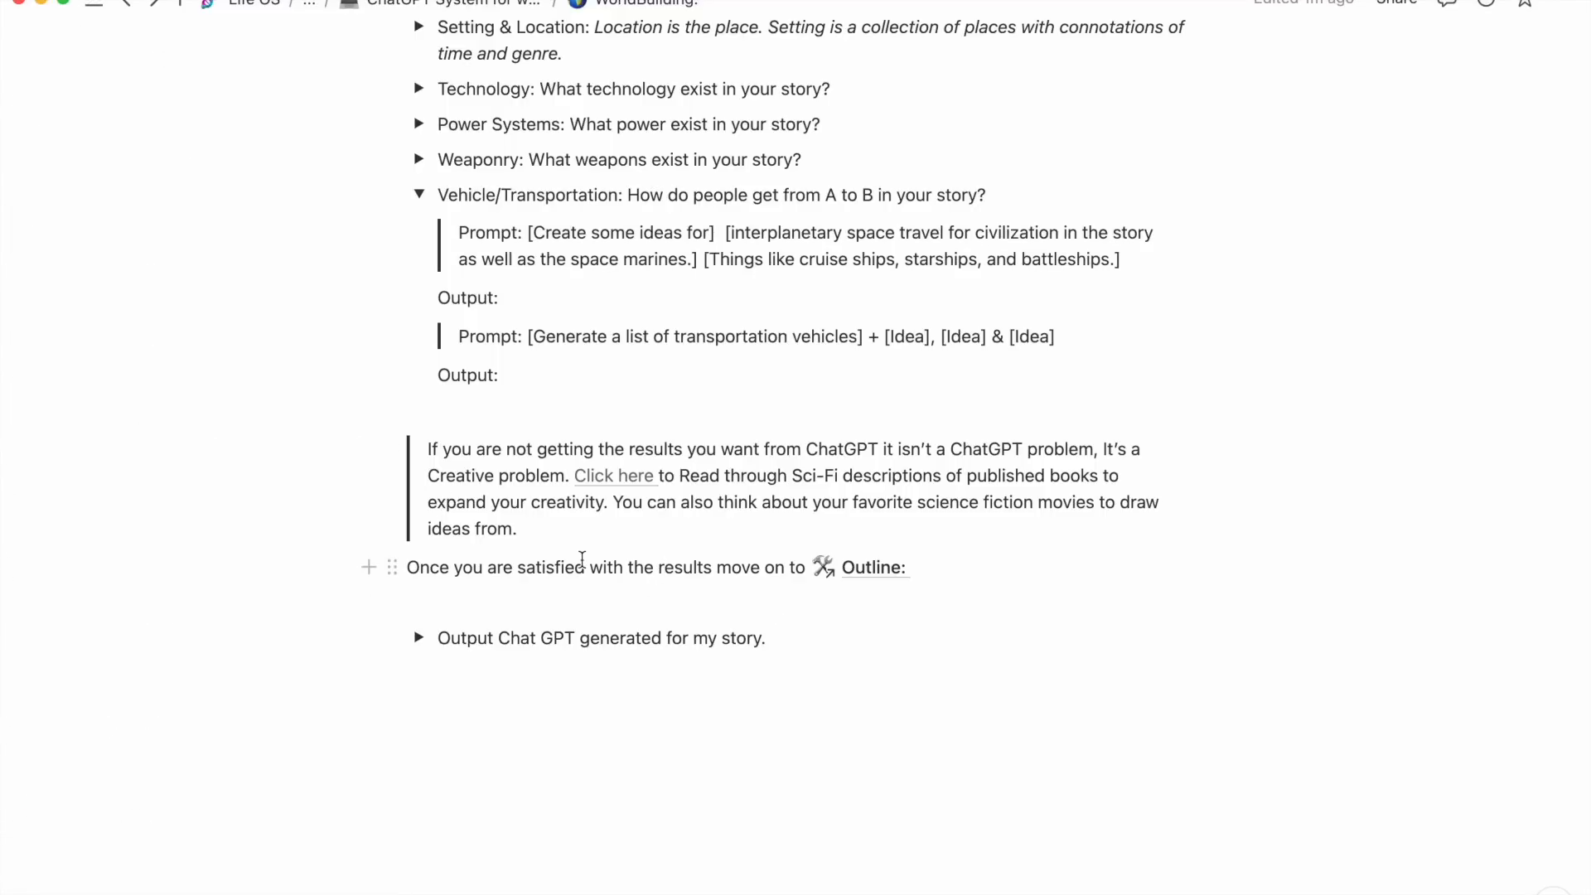
{"action": "left_click", "coordinate": [419, 638]}
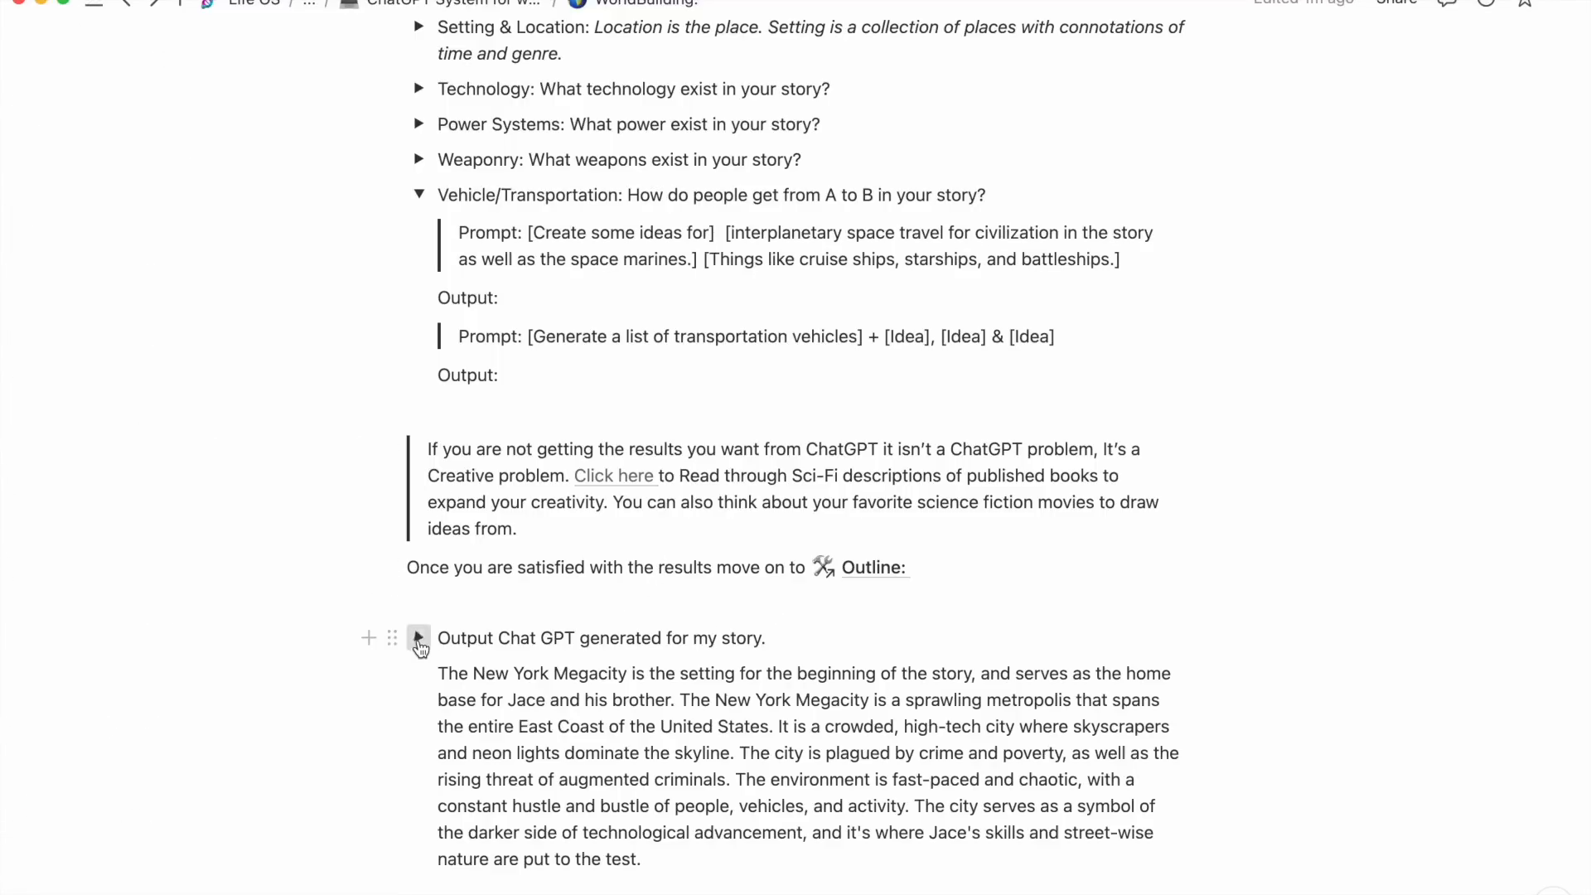
{"action": "scroll", "coordinate": [518, 708], "scroll_direction": "down", "scroll_amount": 6}
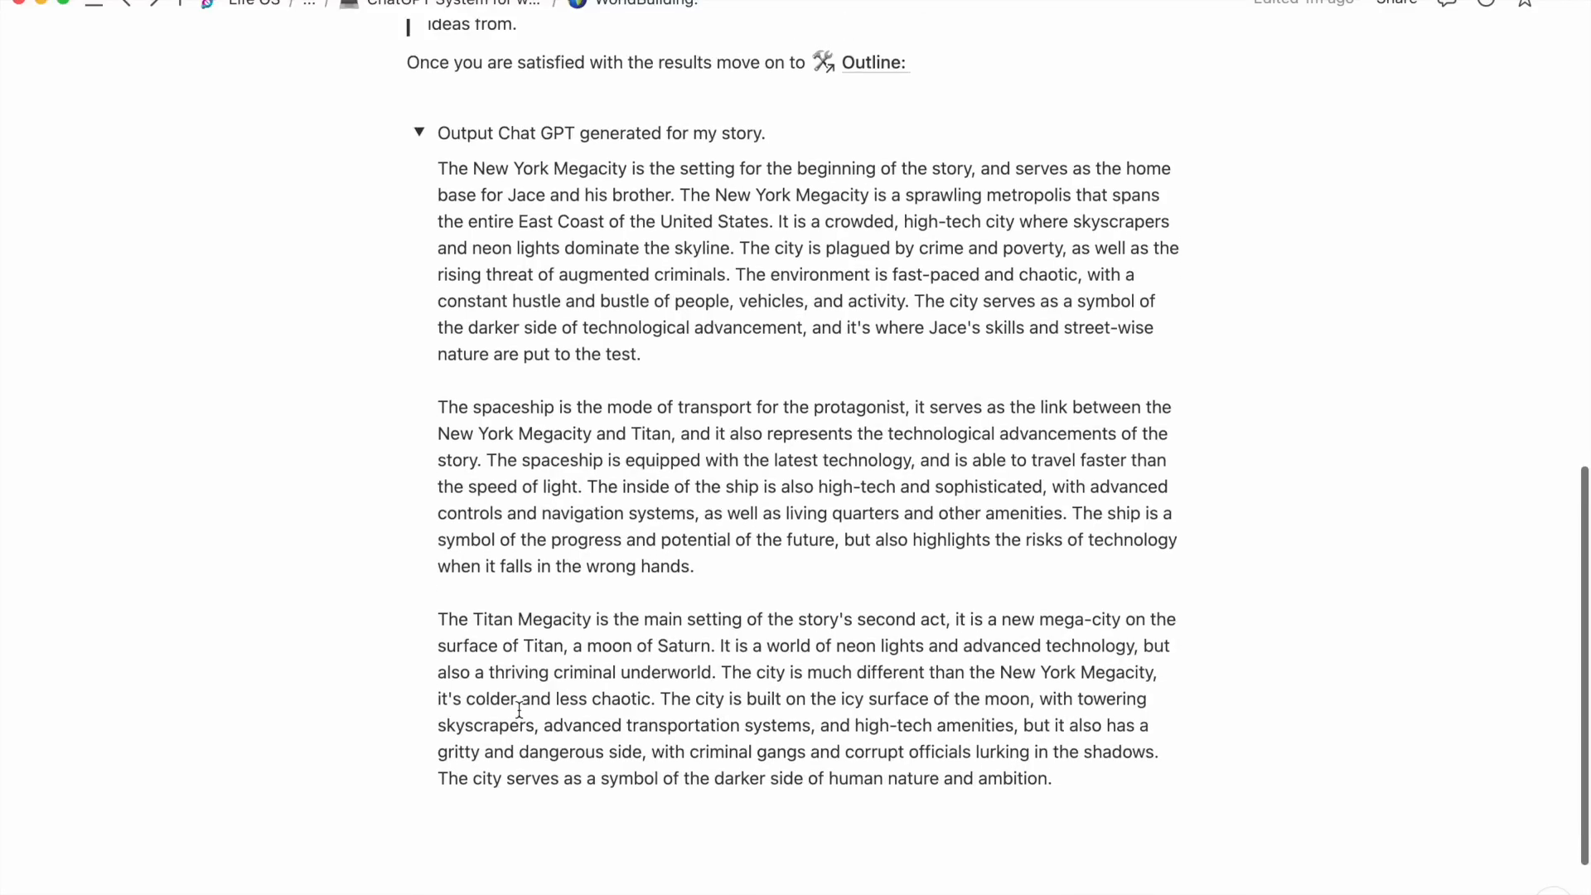
{"action": "scroll", "coordinate": [567, 555], "scroll_direction": "up", "scroll_amount": 4}
{"action": "scroll", "coordinate": [610, 409], "scroll_direction": "down", "scroll_amount": 2}
{"action": "scroll", "coordinate": [601, 406], "scroll_direction": "down", "scroll_amount": 2}
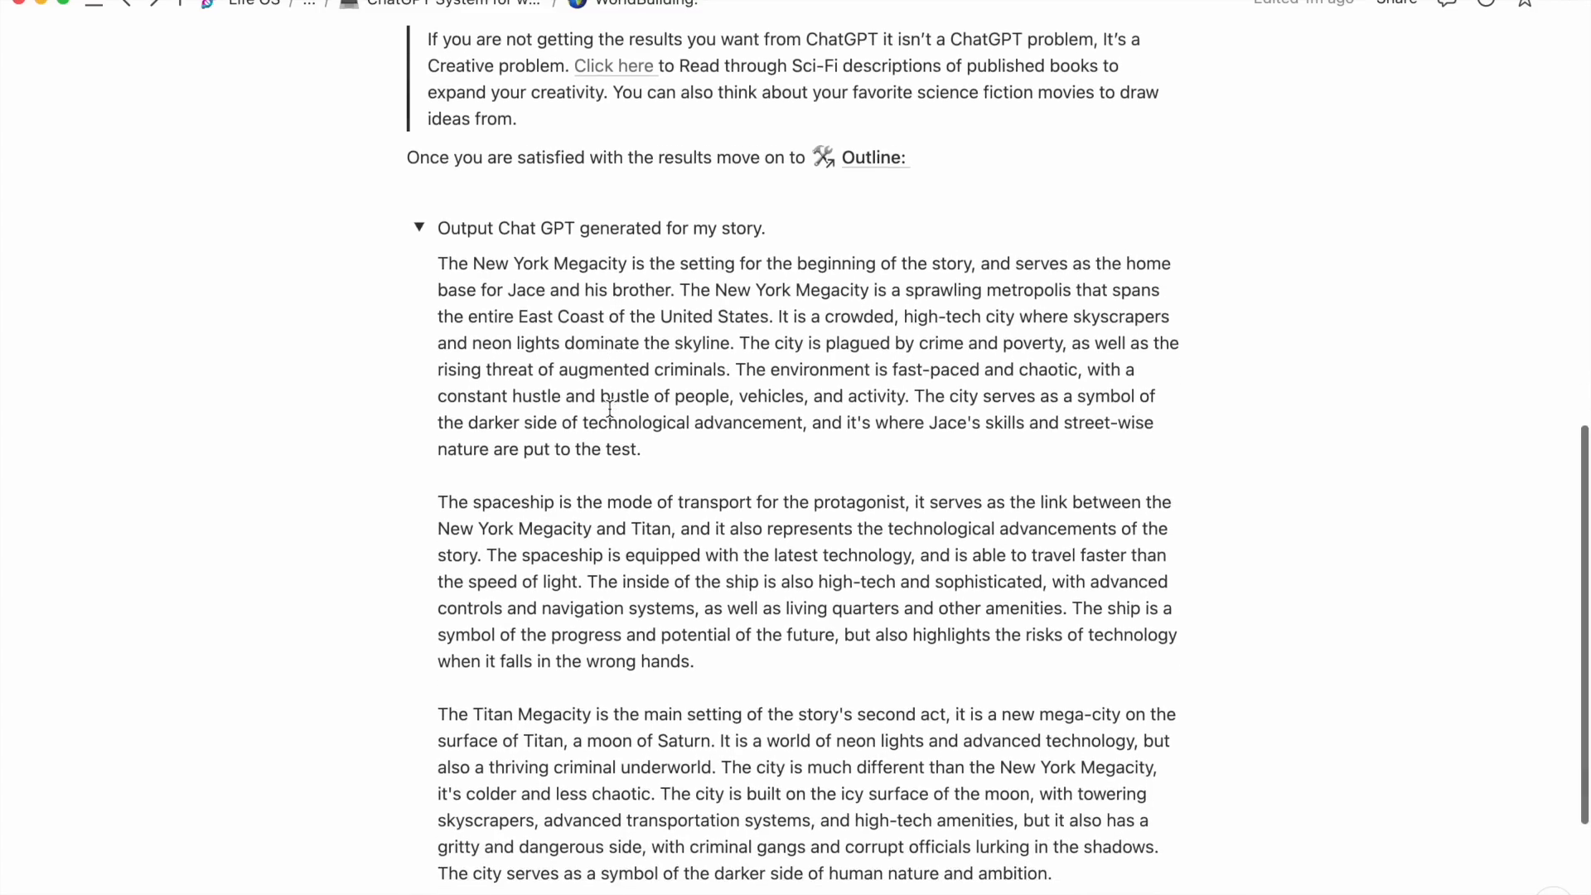
{"action": "scroll", "coordinate": [469, 283], "scroll_direction": "down", "scroll_amount": 1}
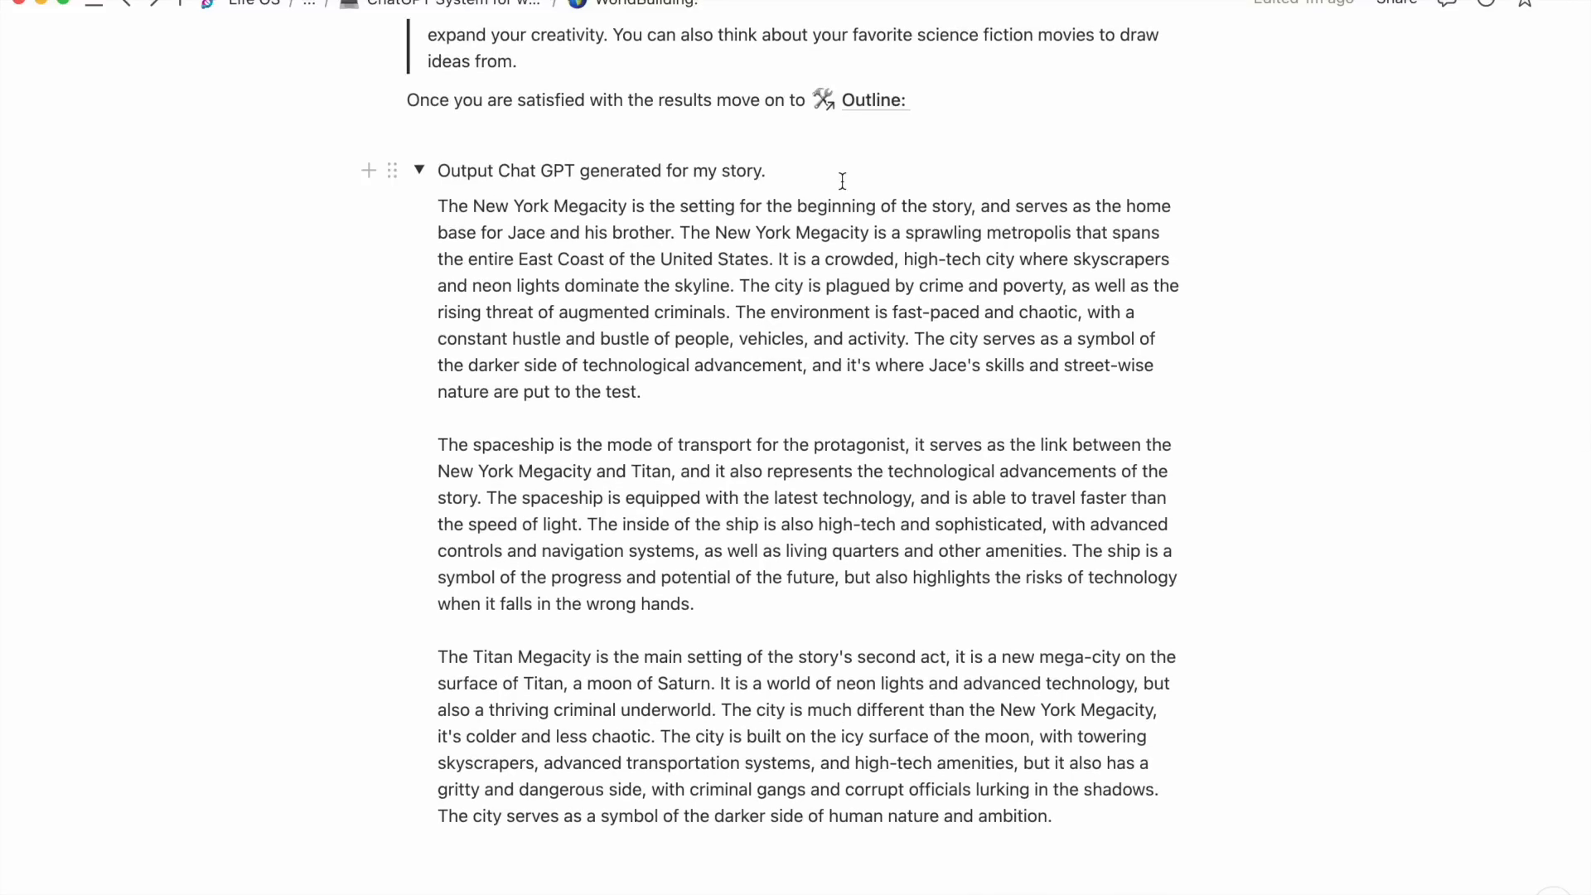
{"action": "scroll", "coordinate": [813, 220], "scroll_direction": "up", "scroll_amount": 2}
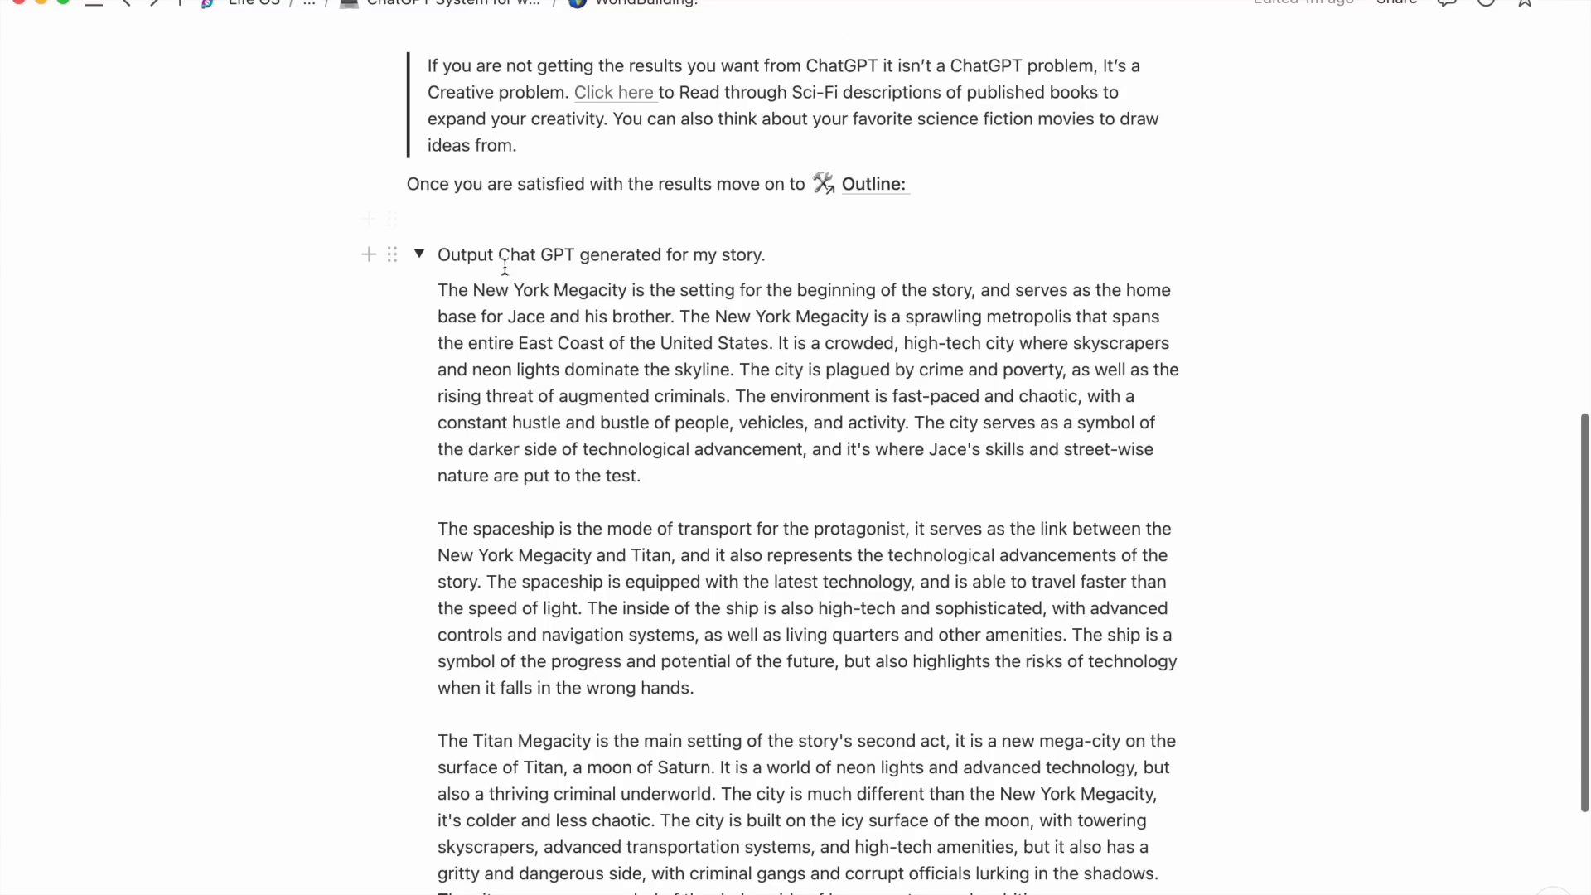
{"action": "left_click", "coordinate": [420, 254]}
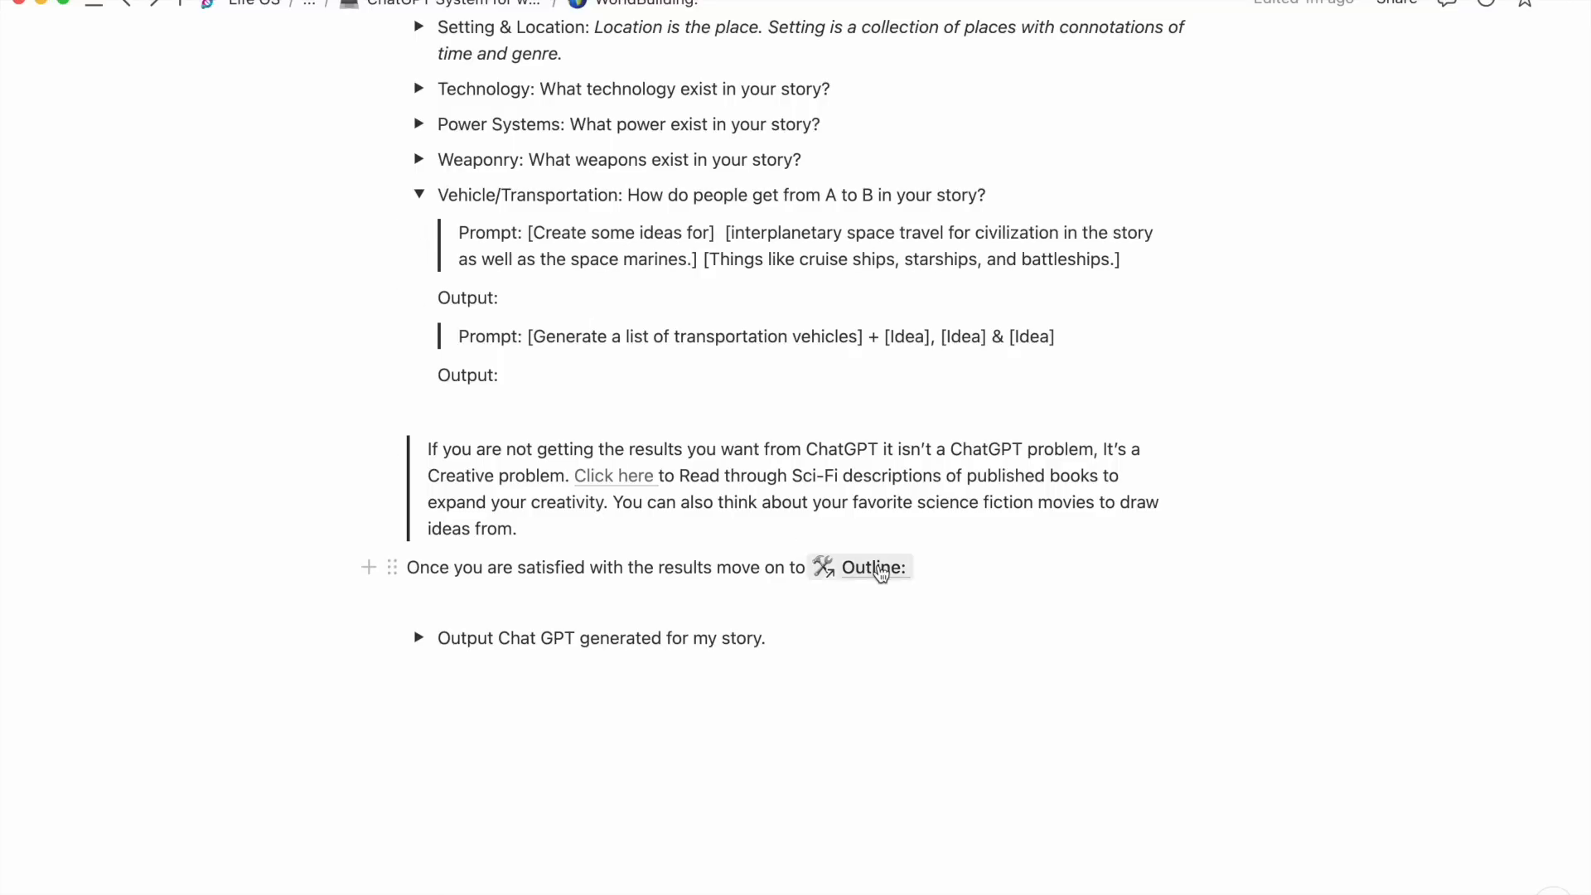
Open the linked Outline page and review its three outlining phases with the Basic, Expanded and Fleshed Out Outline prompts.
{"action": "left_click", "coordinate": [880, 573]}
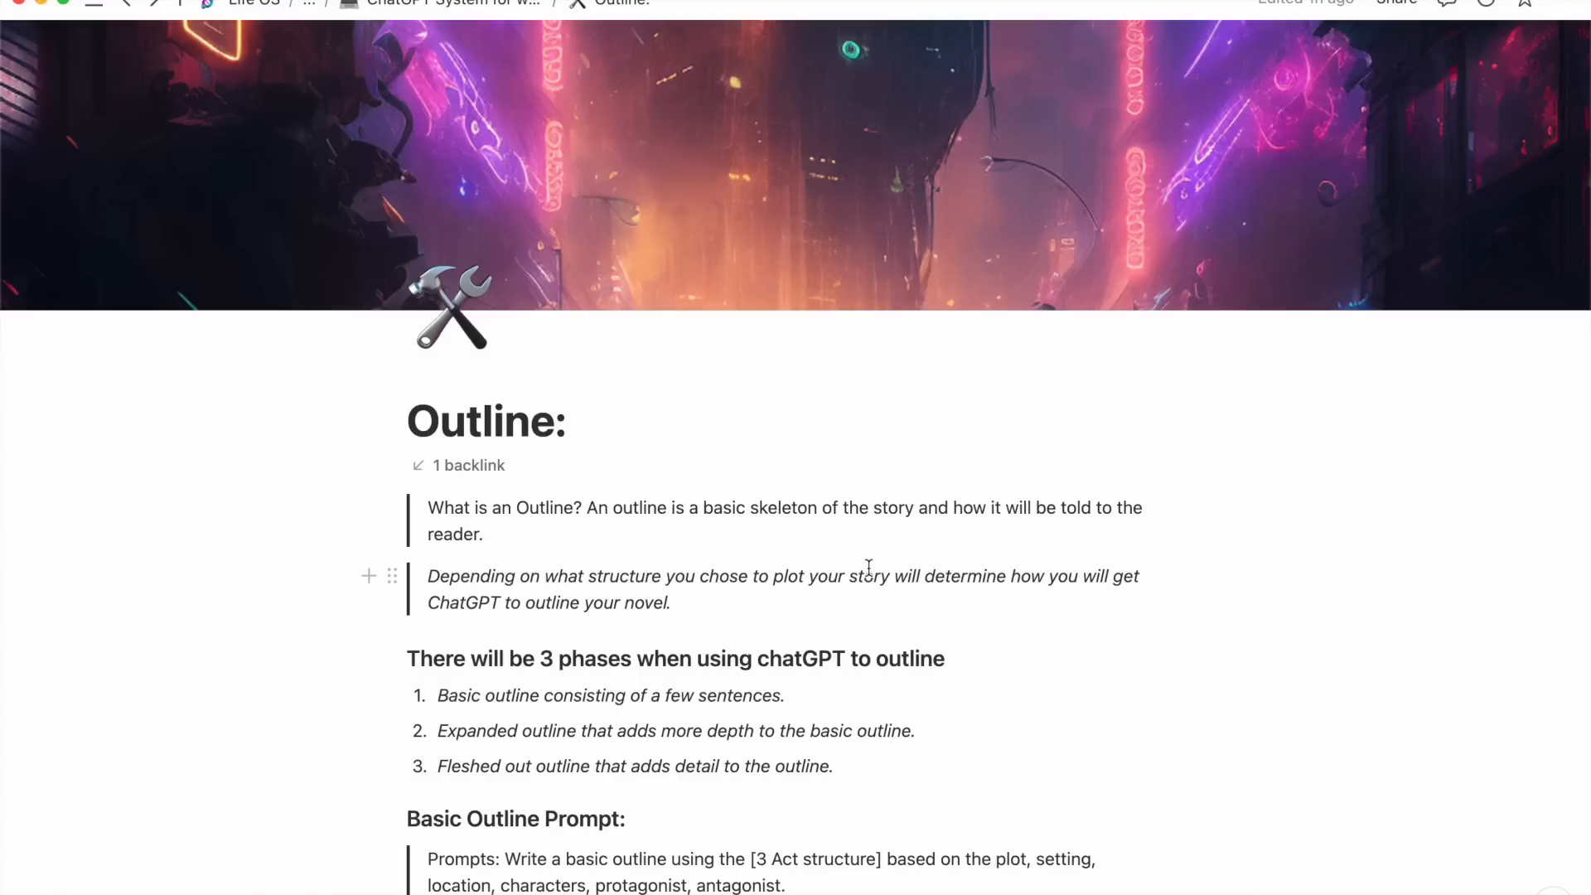
{"action": "scroll", "coordinate": [869, 567], "scroll_direction": "down", "scroll_amount": 3}
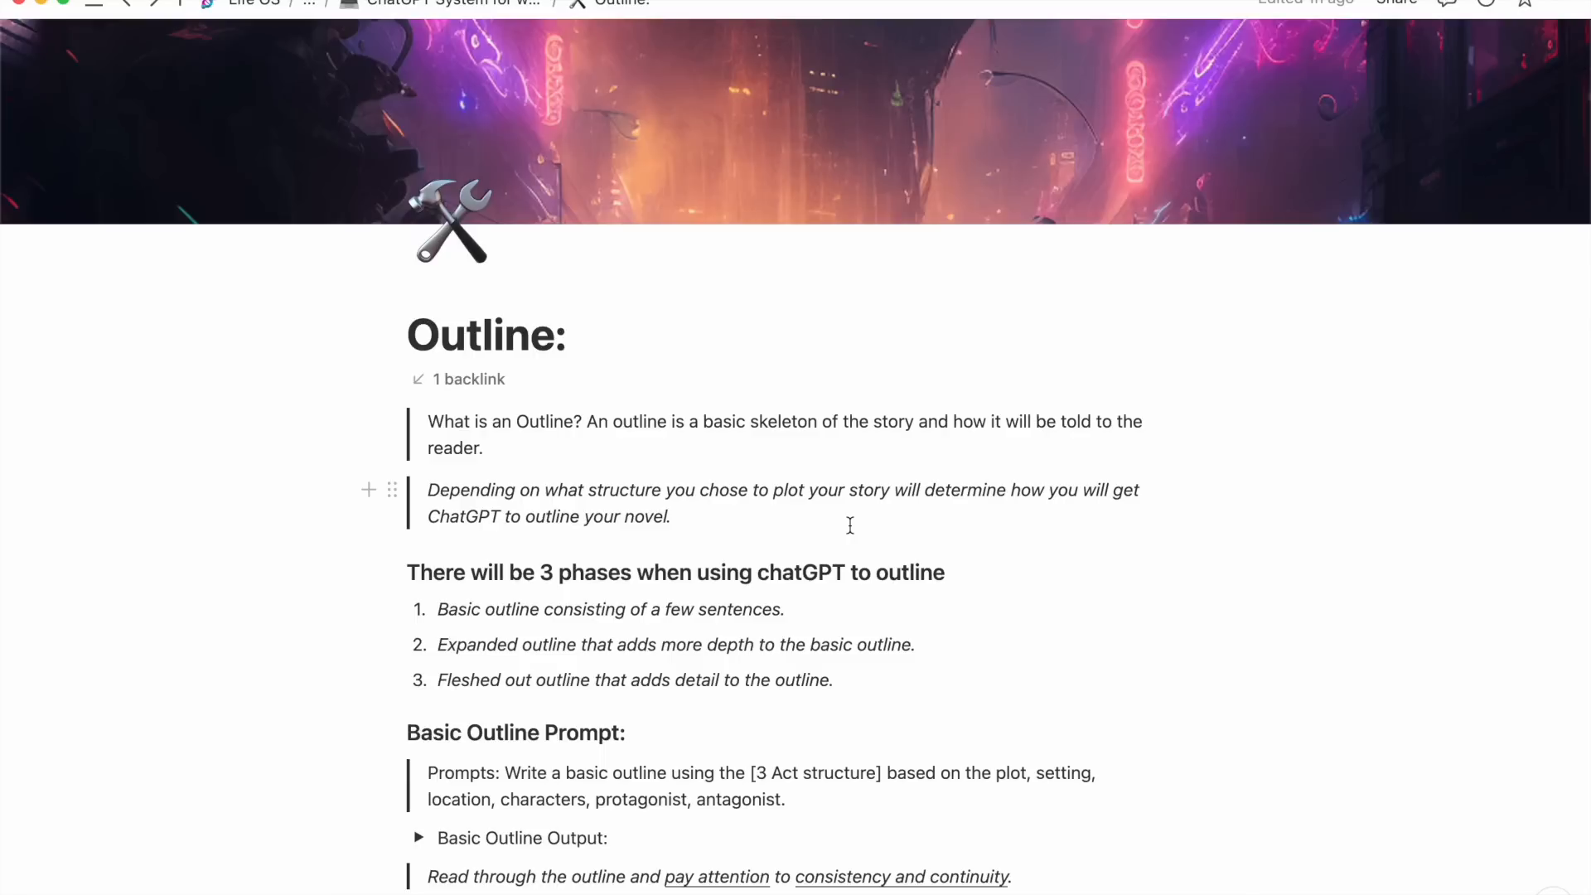
{"action": "scroll", "coordinate": [849, 524], "scroll_direction": "down", "scroll_amount": 3}
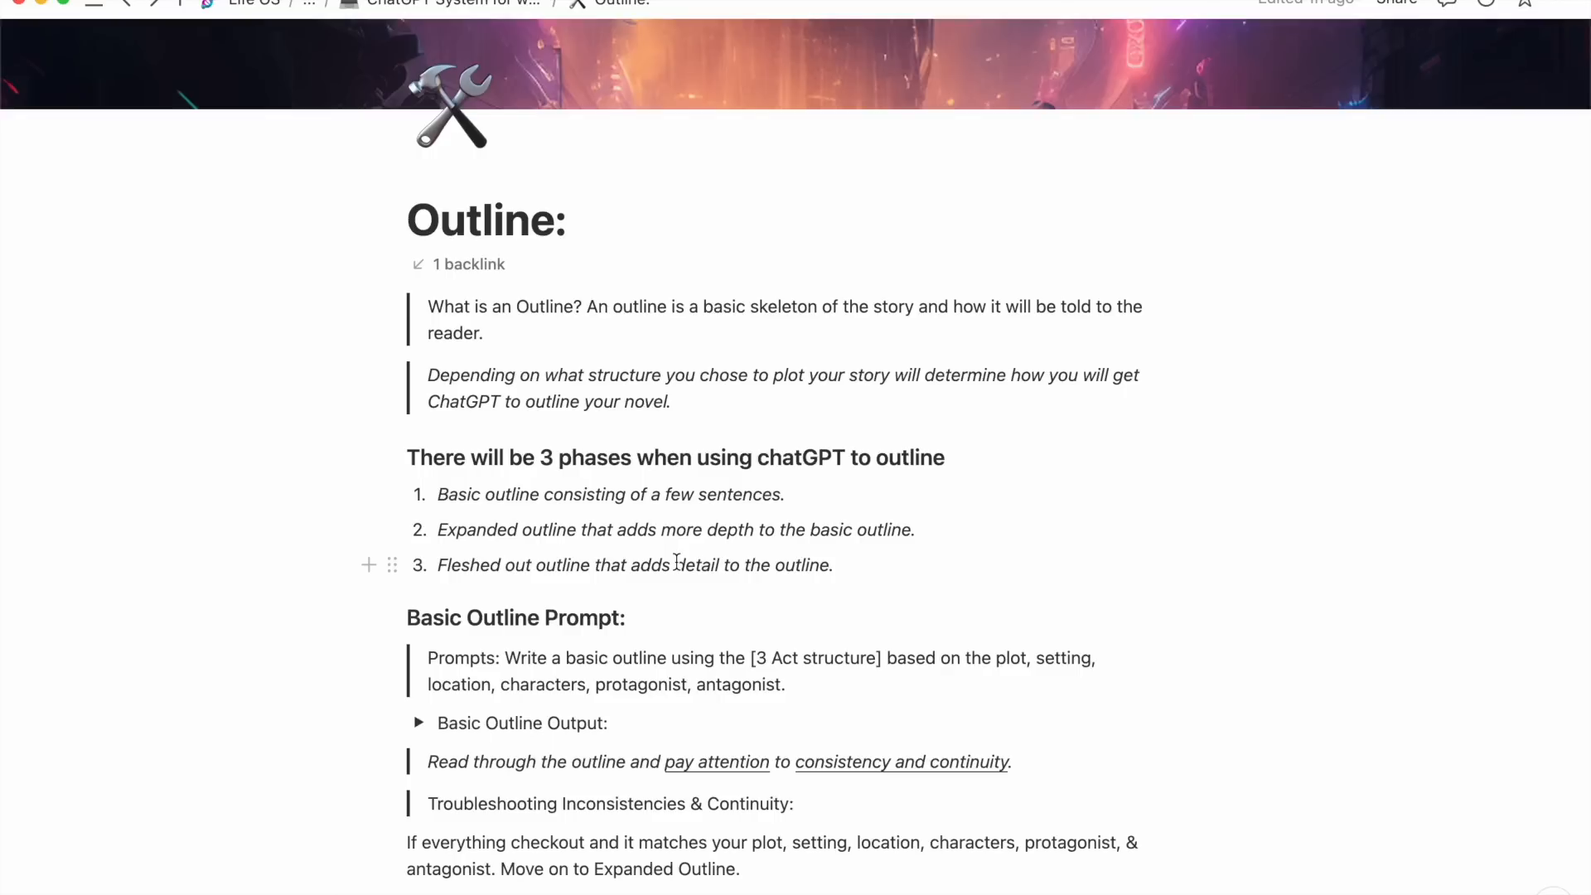
{"action": "scroll", "coordinate": [681, 563], "scroll_direction": "down", "scroll_amount": 4}
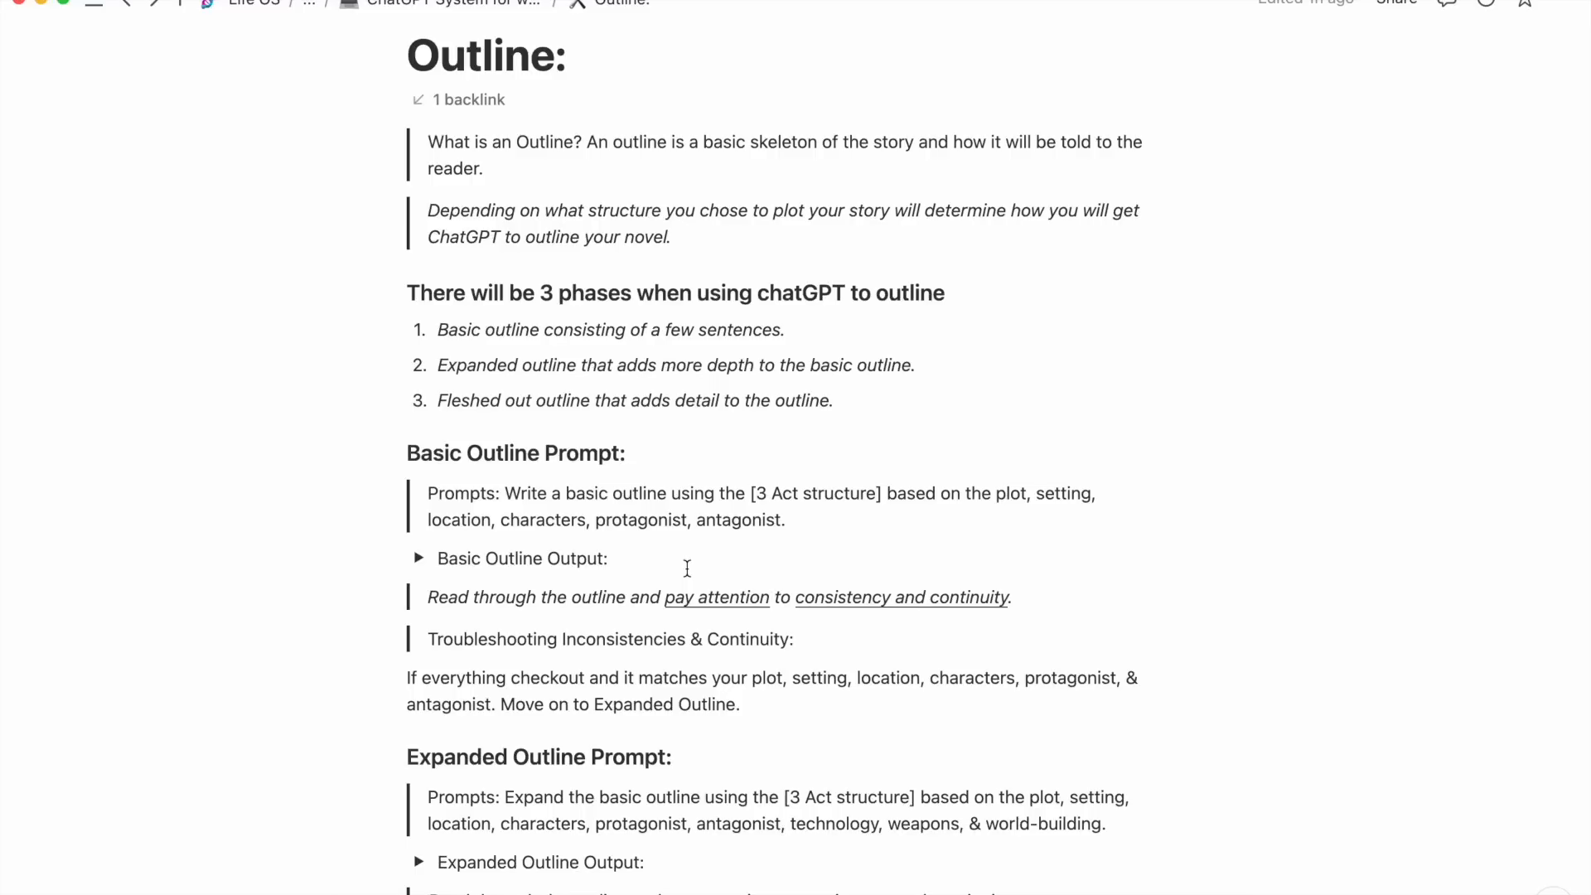
{"action": "scroll", "coordinate": [686, 568], "scroll_direction": "down", "scroll_amount": 3}
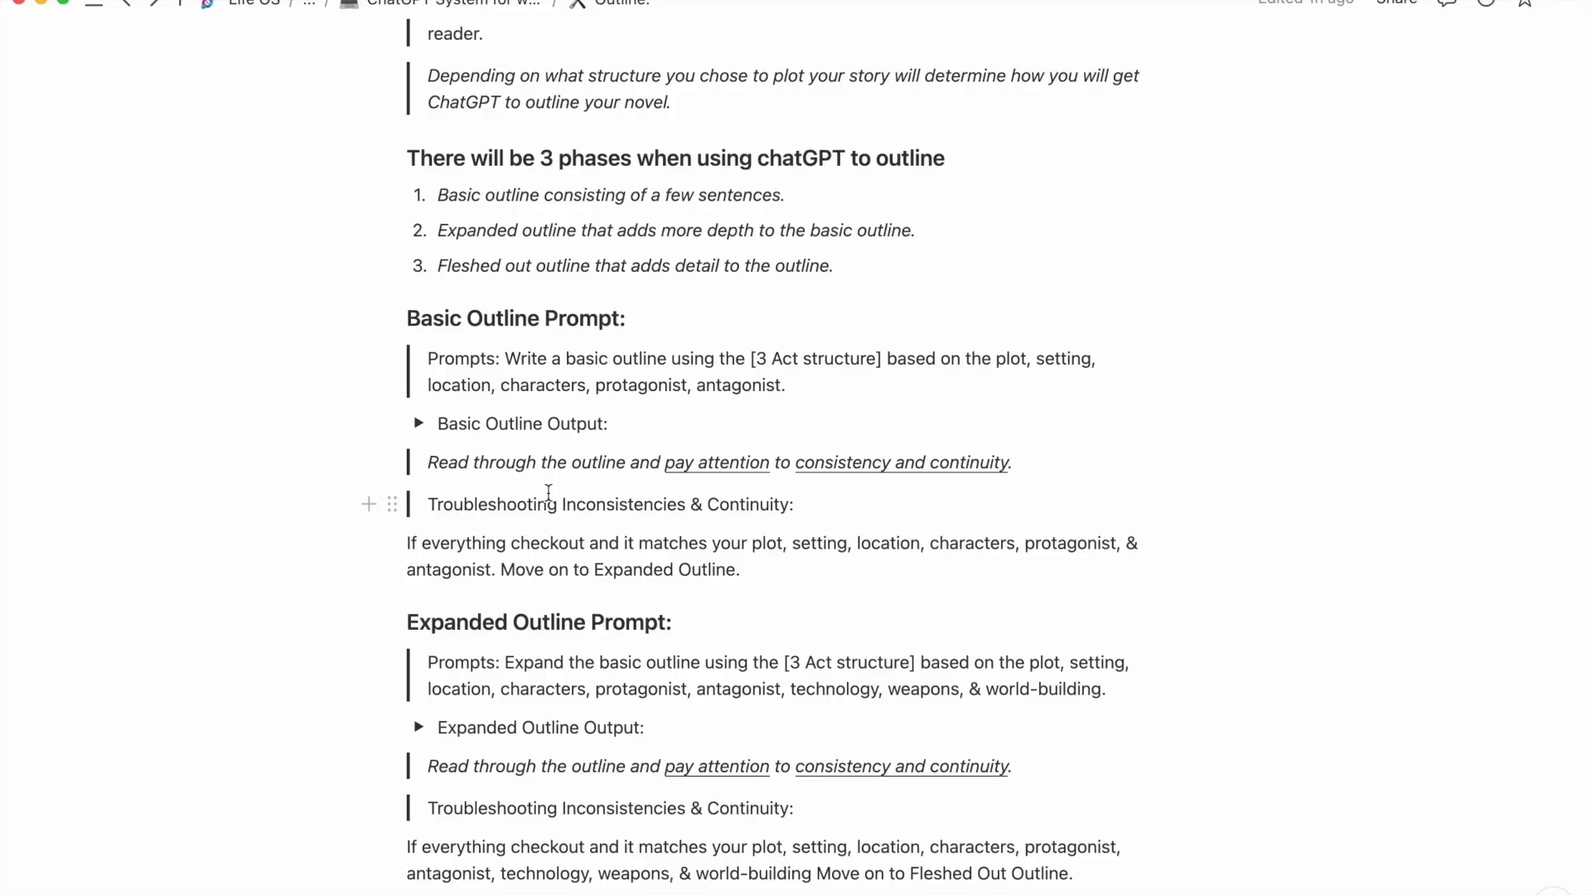
{"action": "scroll", "coordinate": [548, 493], "scroll_direction": "down", "scroll_amount": 10}
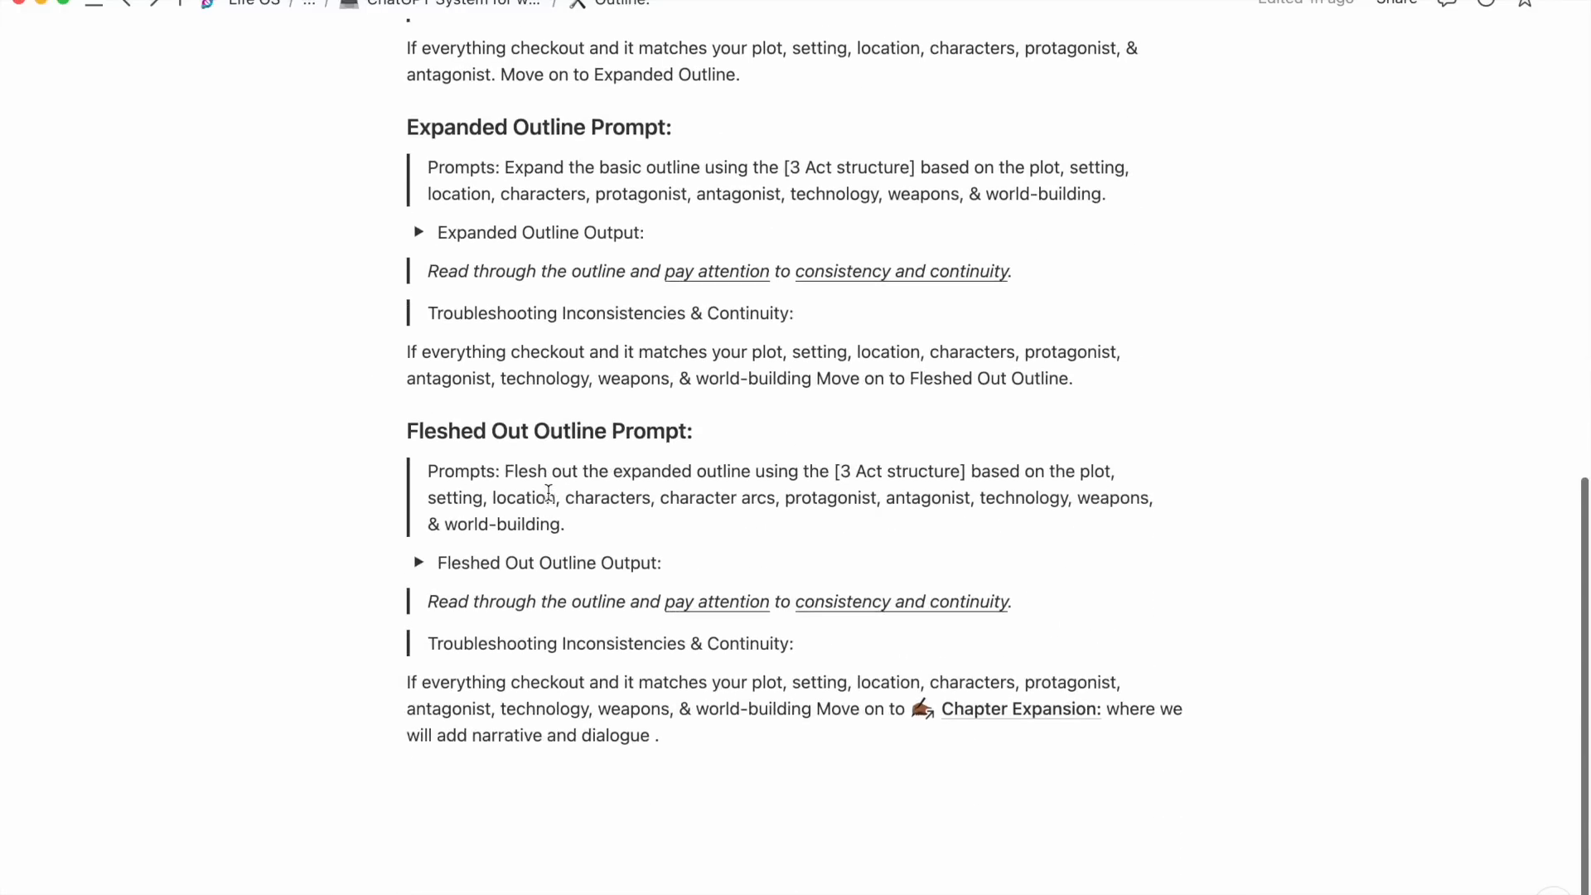
{"action": "scroll", "coordinate": [548, 492], "scroll_direction": "up", "scroll_amount": 10}
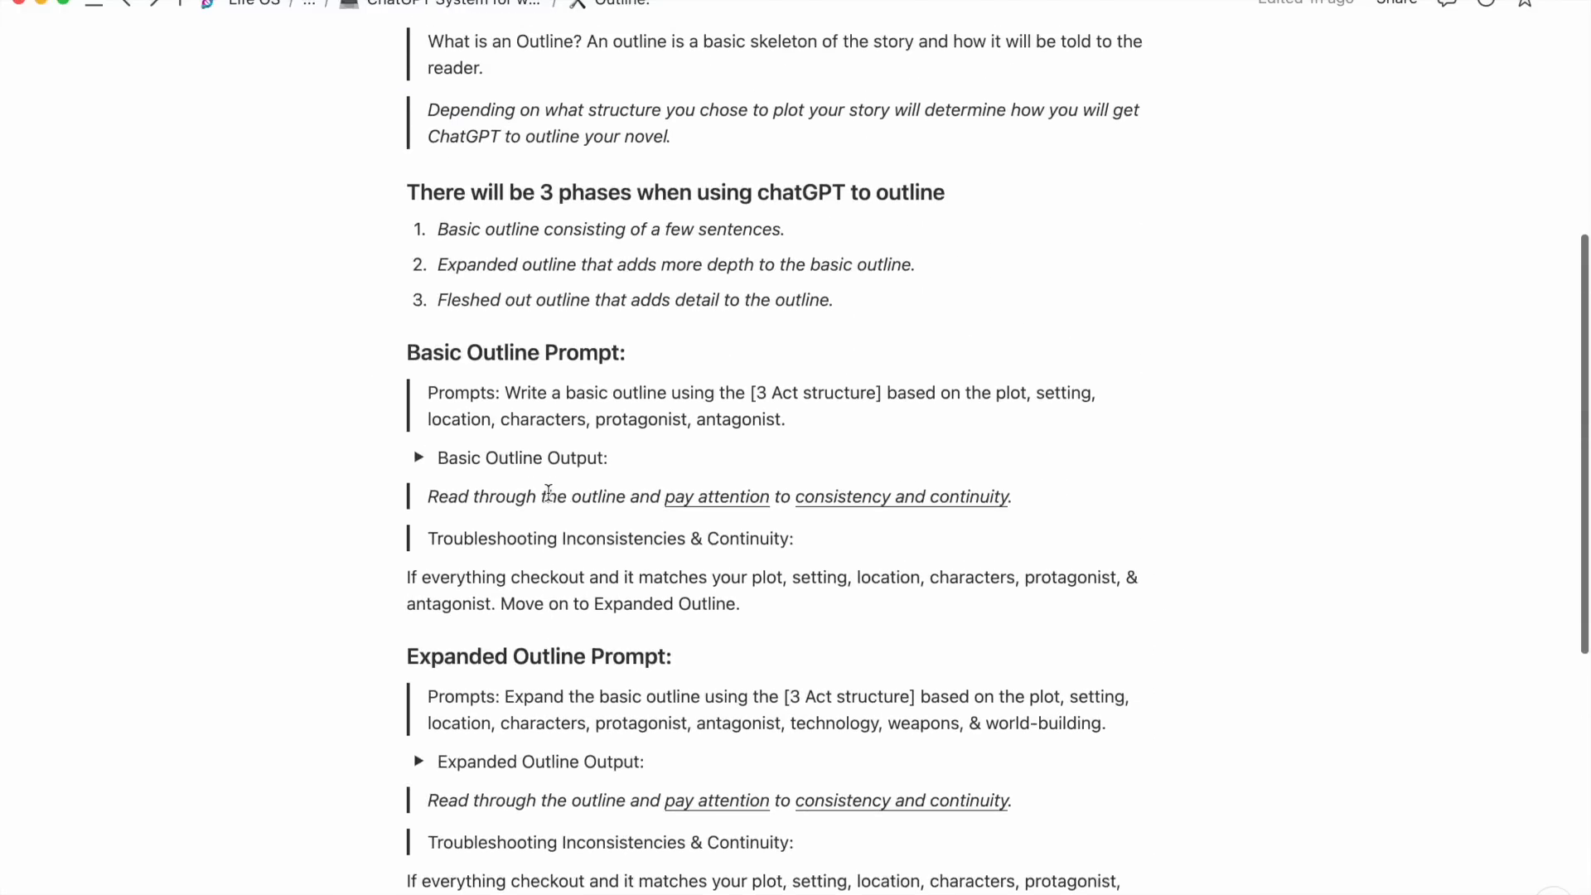
Expand "Basic Outline Output:" and look over its Act 1: The Setup and Act 2: The Confrontation beats alongside the Basic Outline Prompt.
{"action": "left_click", "coordinate": [419, 473]}
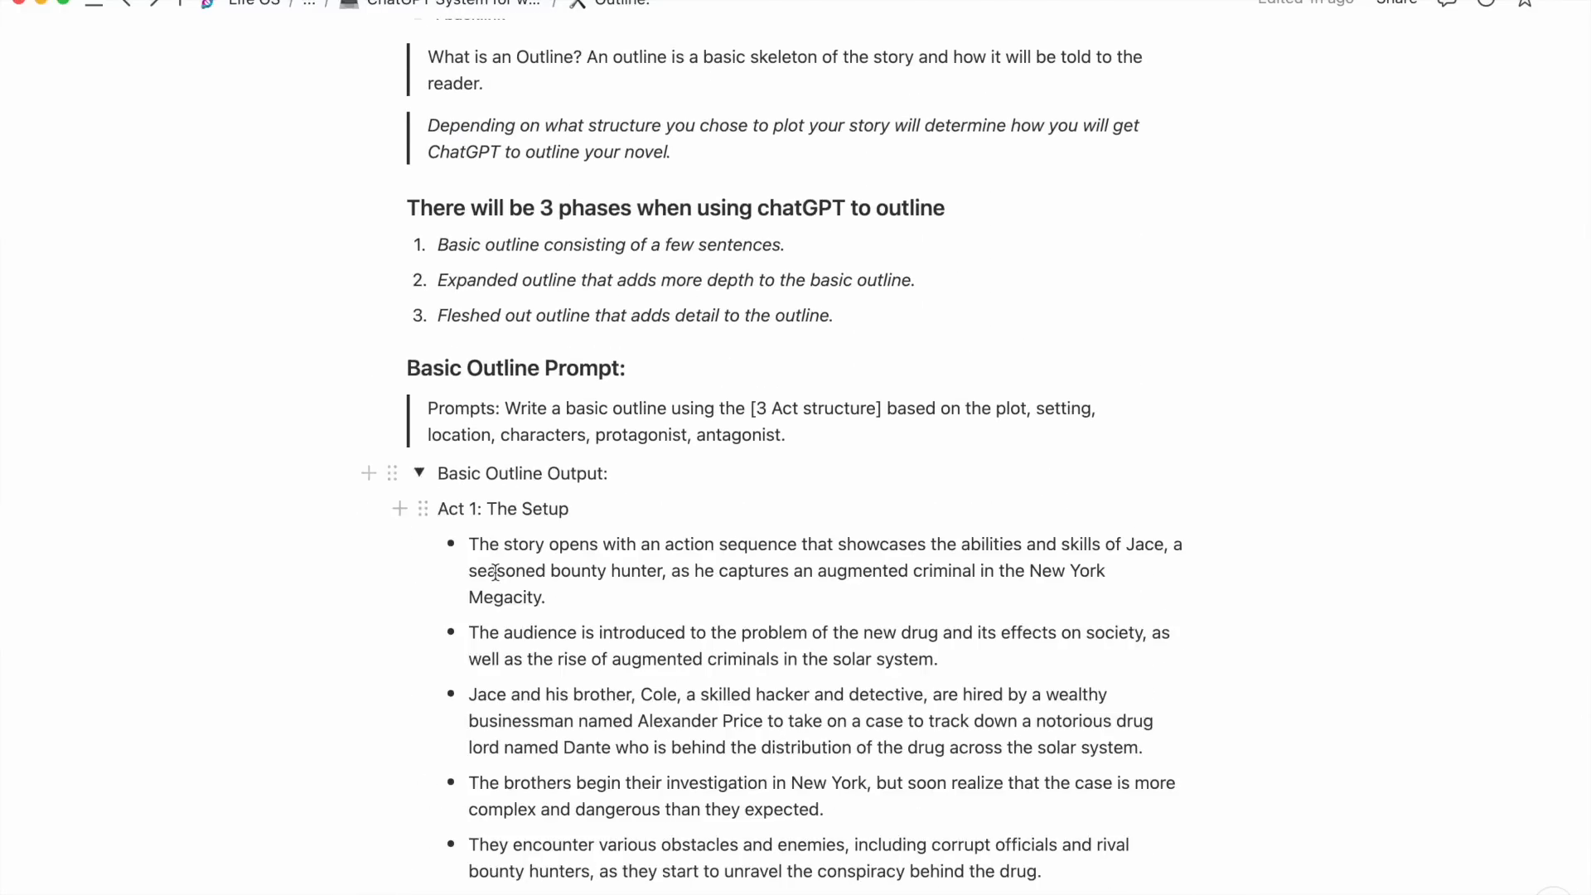
{"action": "scroll", "coordinate": [496, 571], "scroll_direction": "down", "scroll_amount": 2}
{"action": "scroll", "coordinate": [496, 572], "scroll_direction": "down", "scroll_amount": 2}
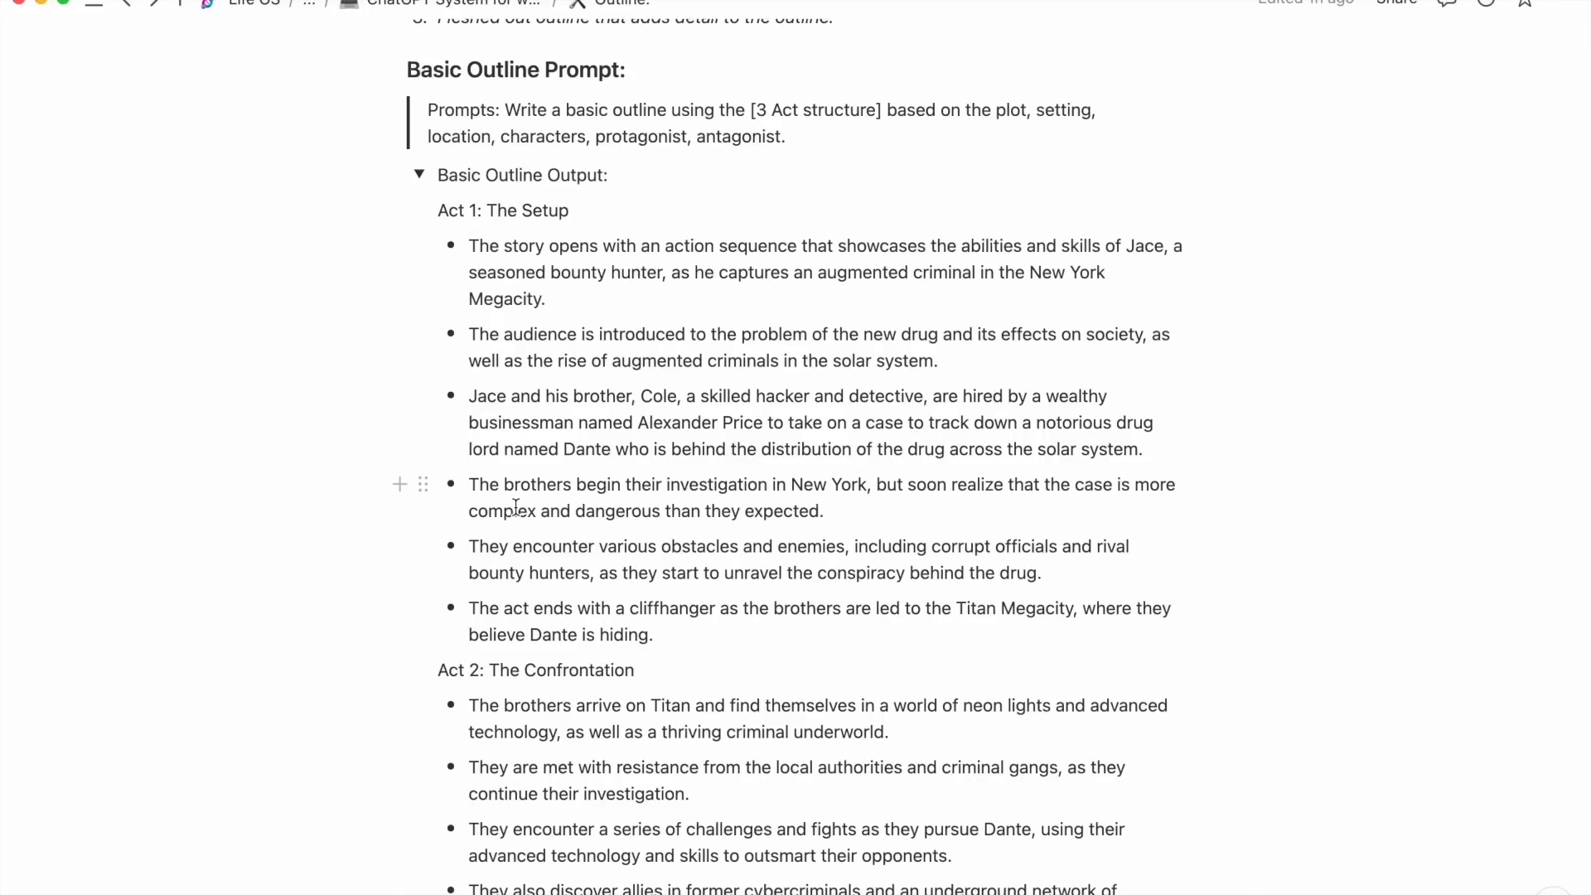
{"action": "scroll", "coordinate": [534, 595], "scroll_direction": "down", "scroll_amount": 1}
{"action": "scroll", "coordinate": [538, 586], "scroll_direction": "down", "scroll_amount": 1}
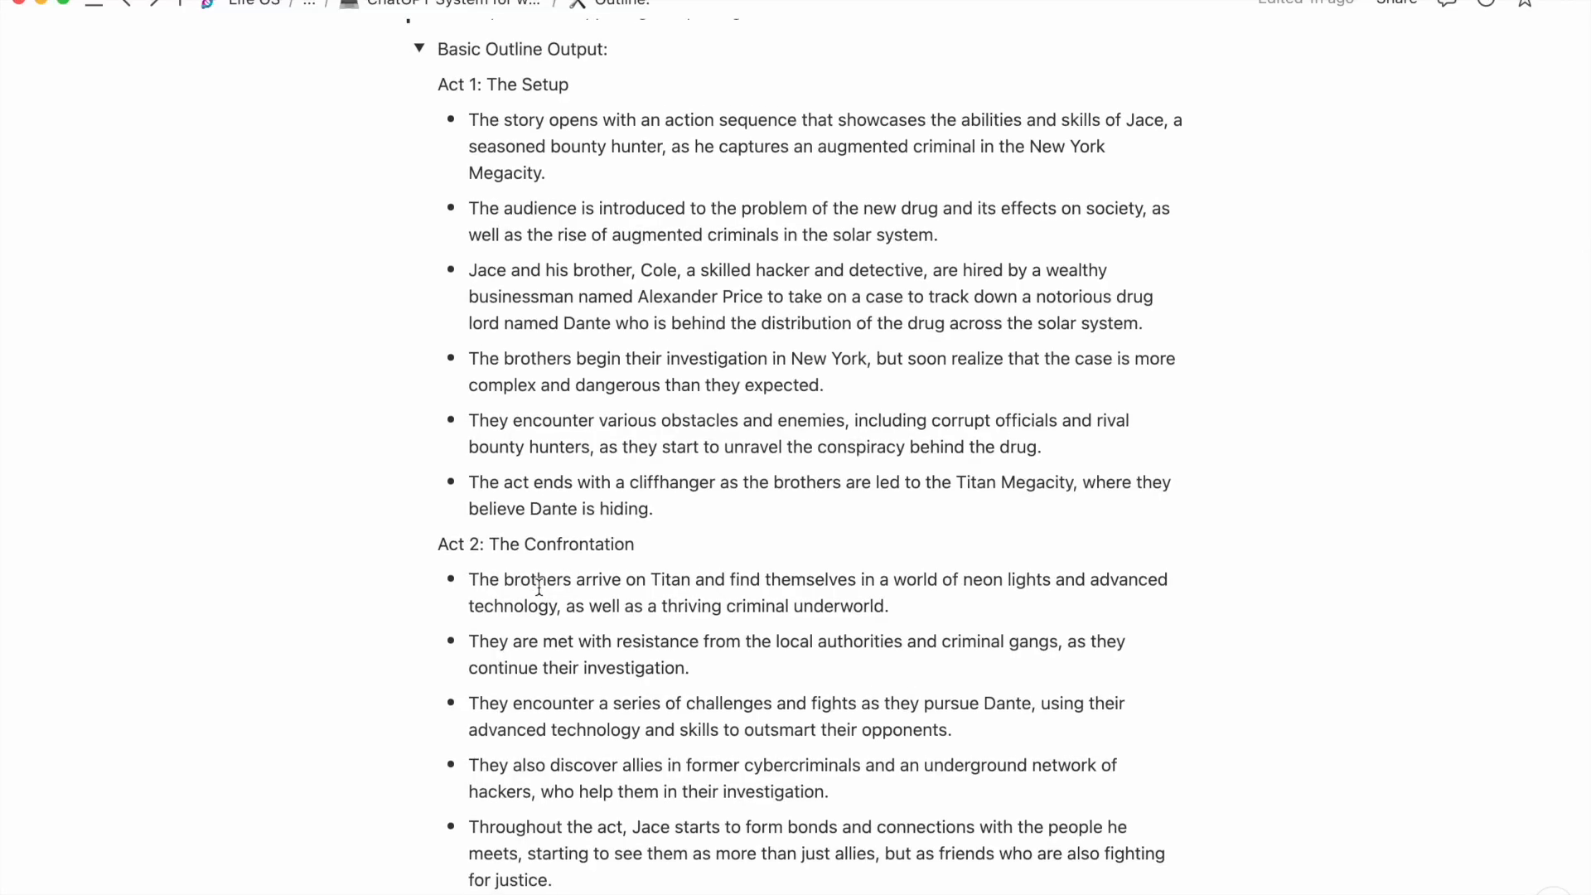
{"action": "scroll", "coordinate": [539, 587], "scroll_direction": "up", "scroll_amount": 1}
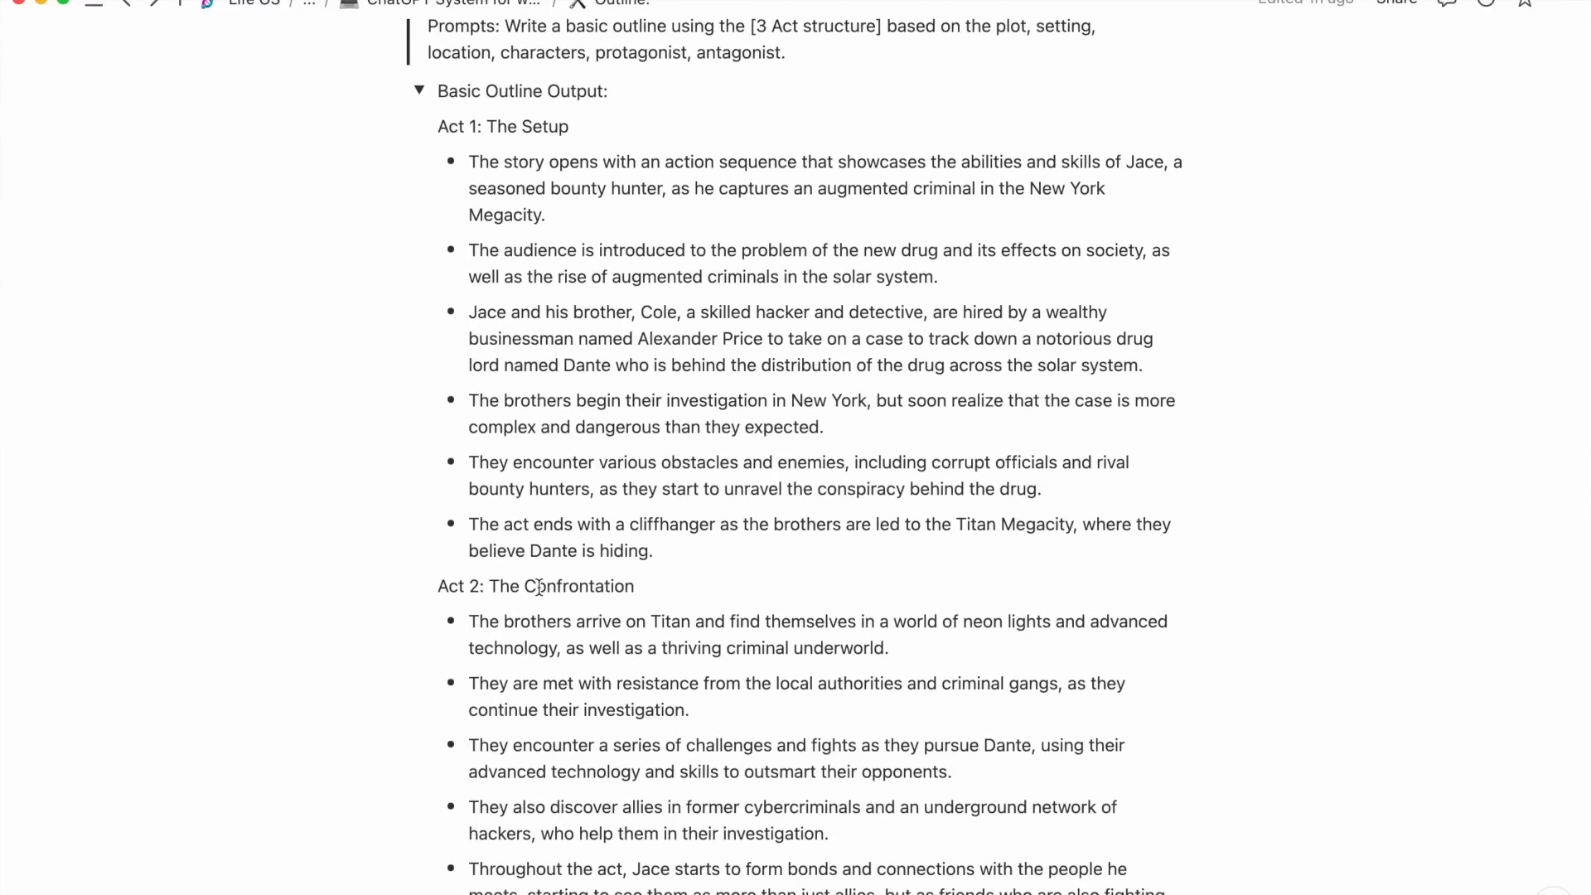
{"action": "scroll", "coordinate": [538, 586], "scroll_direction": "up", "scroll_amount": 5}
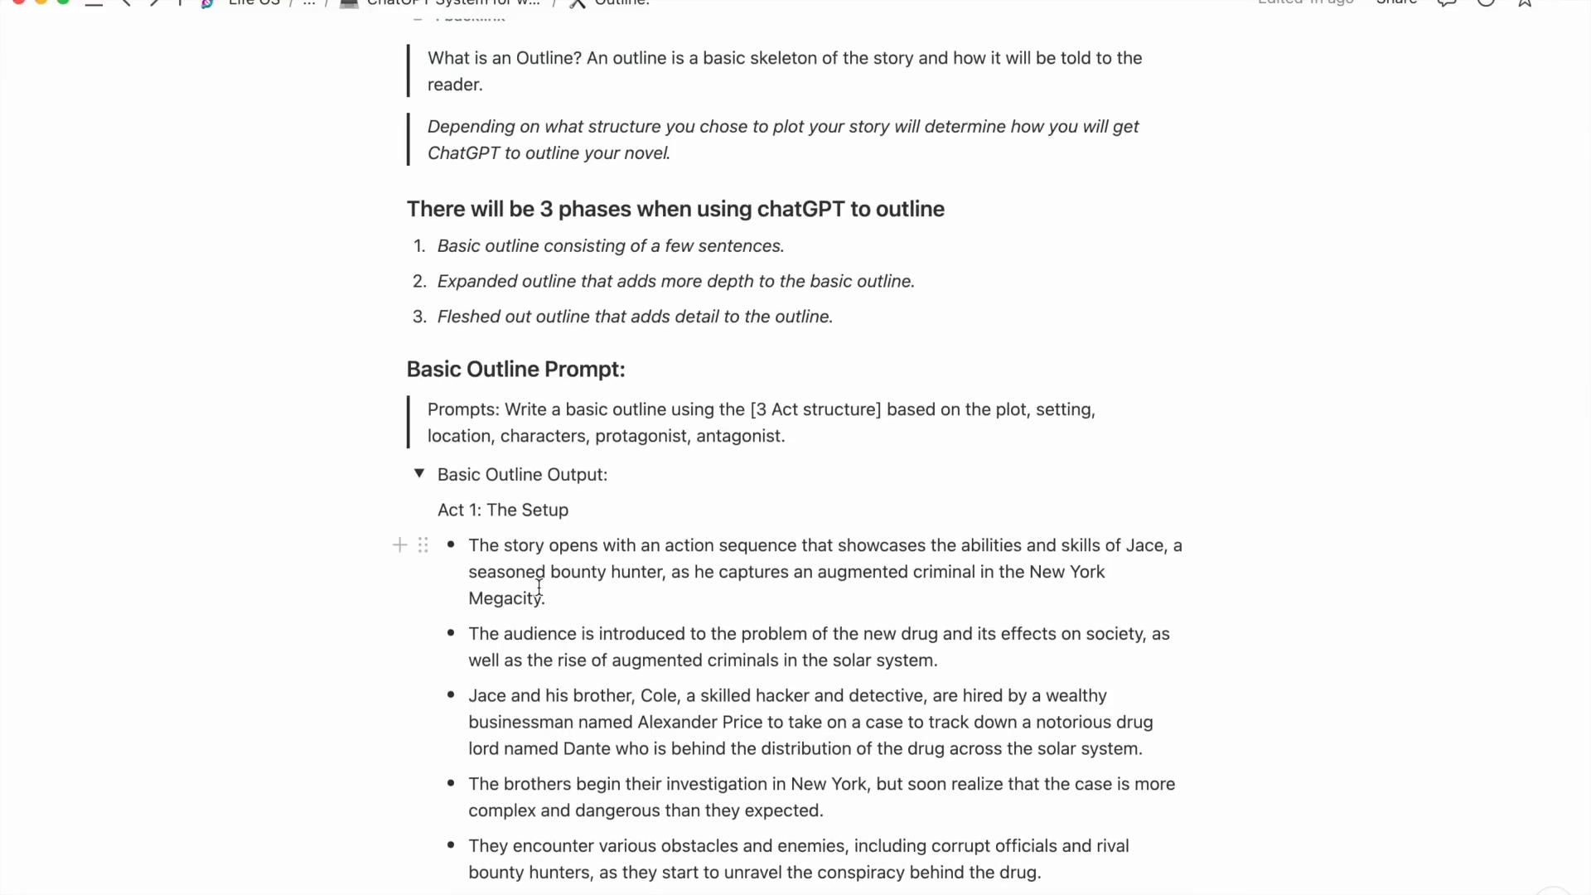
{"action": "scroll", "coordinate": [538, 586], "scroll_direction": "down", "scroll_amount": 7}
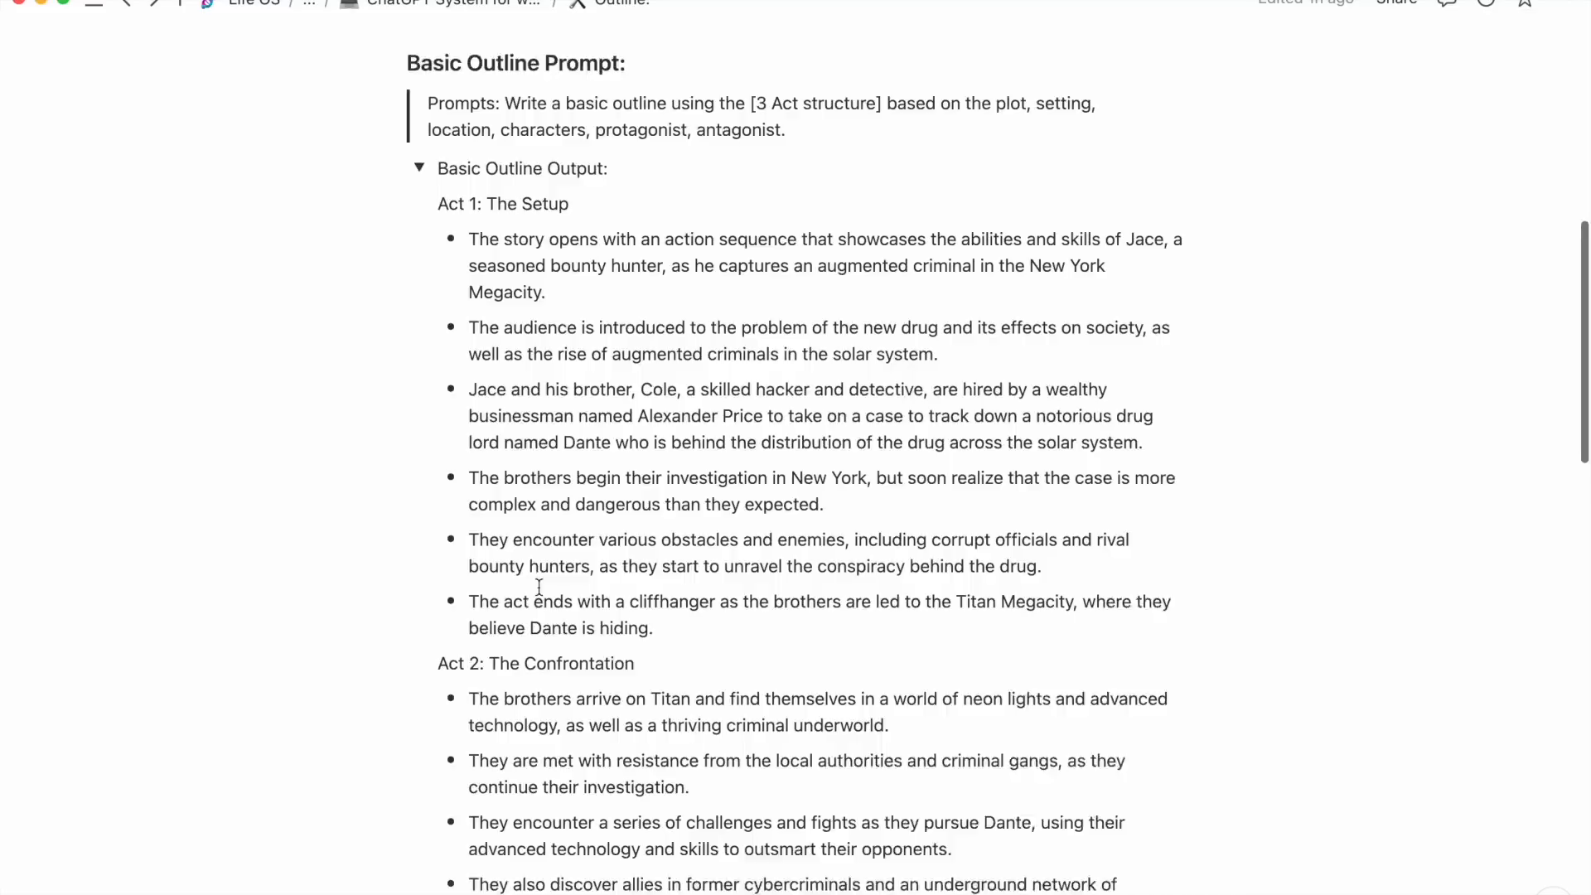
{"action": "scroll", "coordinate": [538, 587], "scroll_direction": "down", "scroll_amount": 2}
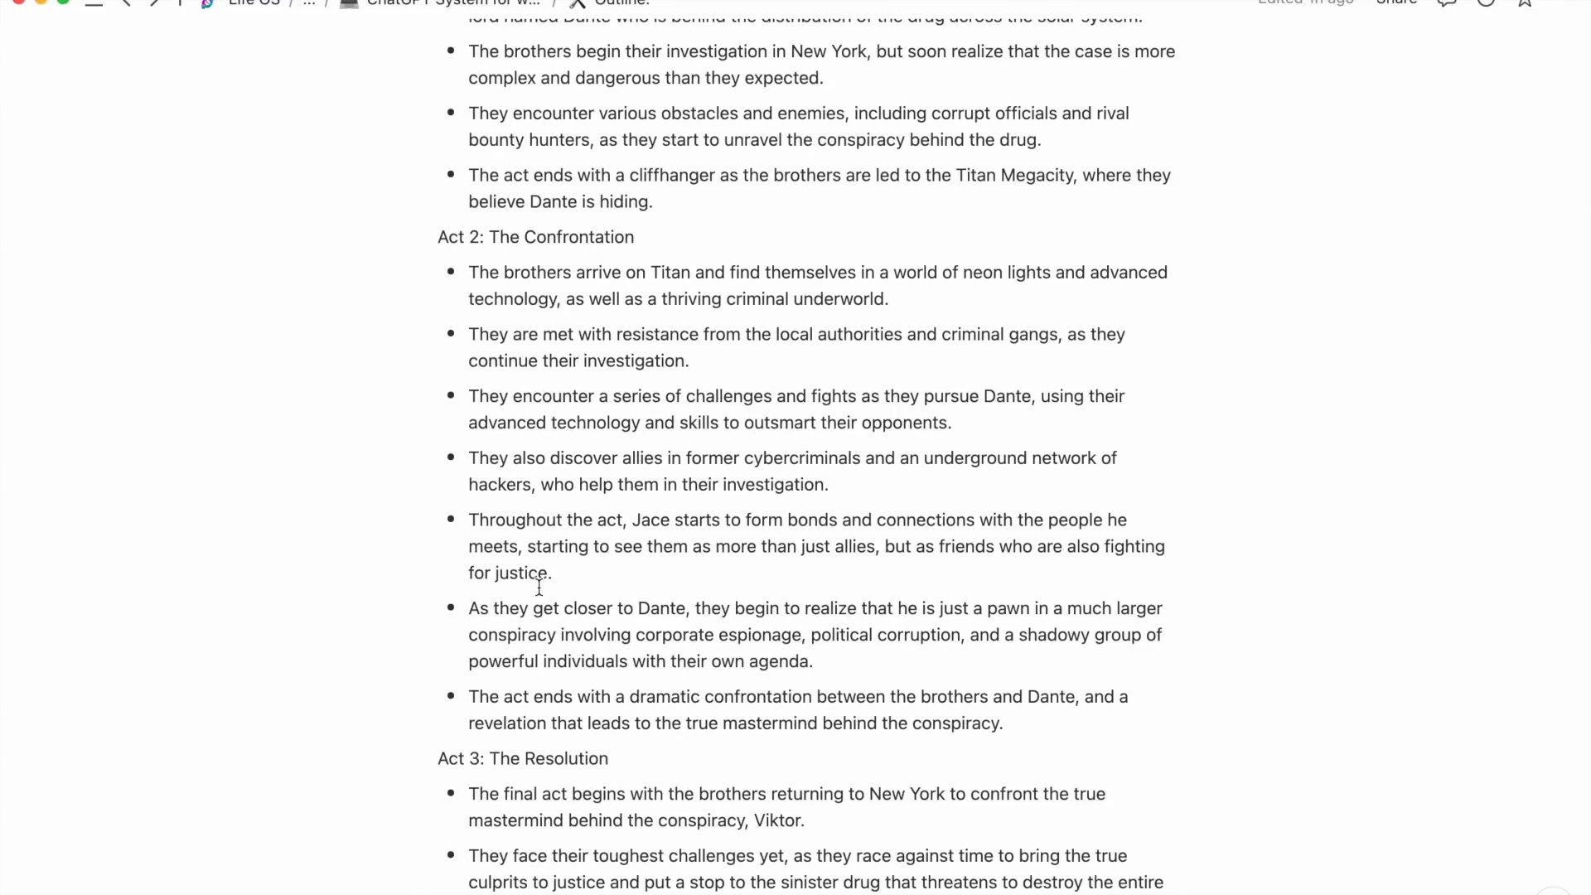
{"action": "scroll", "coordinate": [539, 587], "scroll_direction": "up", "scroll_amount": 3}
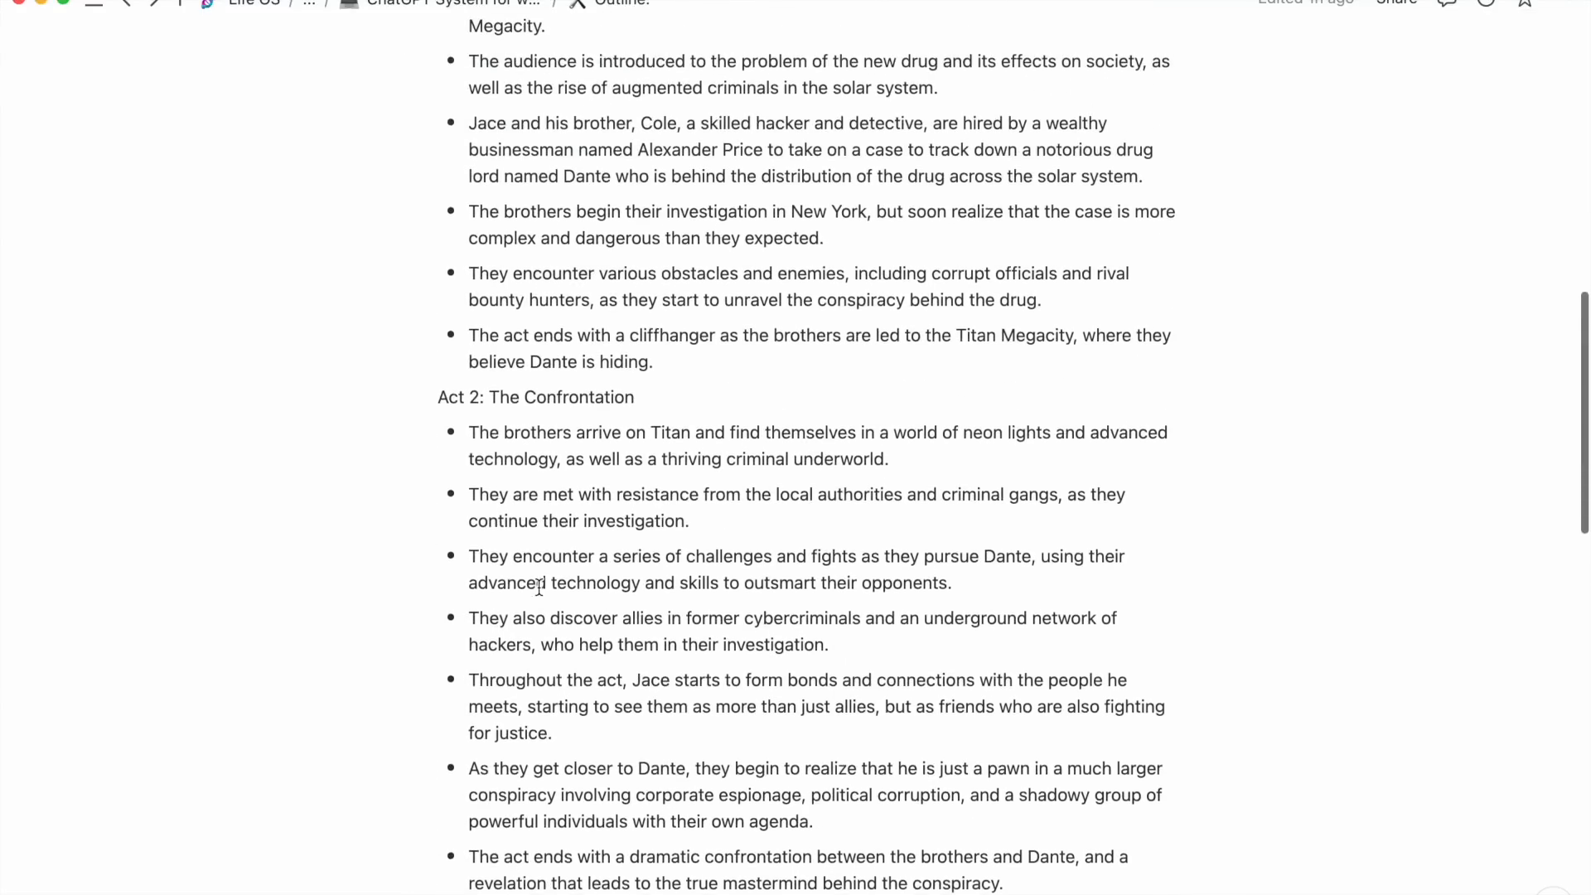
{"action": "scroll", "coordinate": [538, 587], "scroll_direction": "up", "scroll_amount": 2}
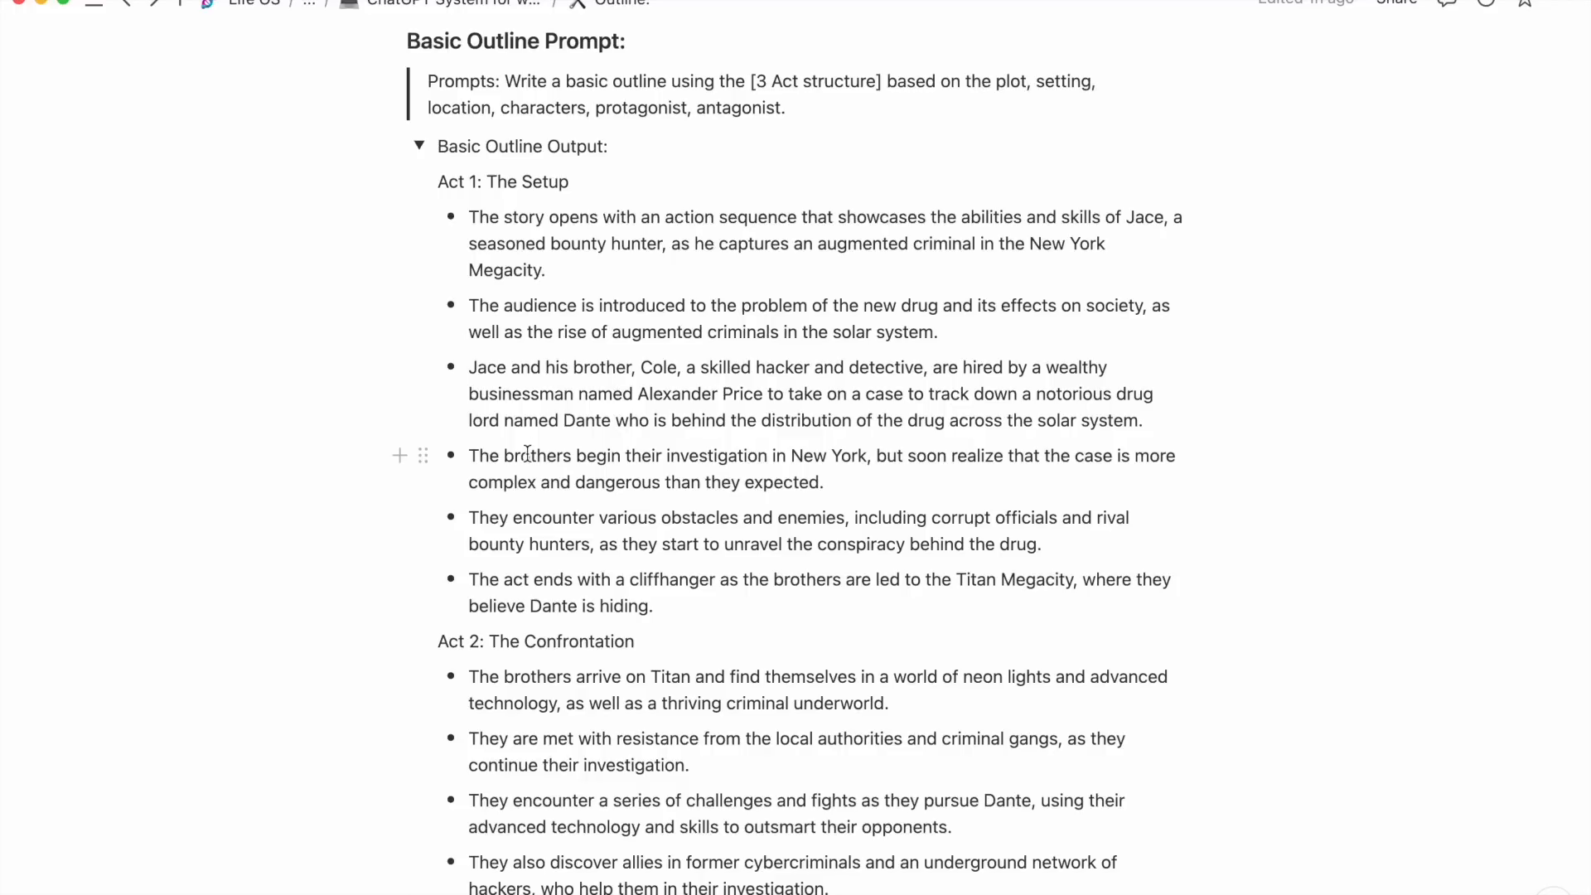
Read the basic outline output from the end of Act 1 through Act 2 to the closing beat of Act 3: The Resolution.
{"action": "scroll", "coordinate": [527, 454], "scroll_direction": "down", "scroll_amount": 1}
{"action": "scroll", "coordinate": [527, 454], "scroll_direction": "down", "scroll_amount": 5}
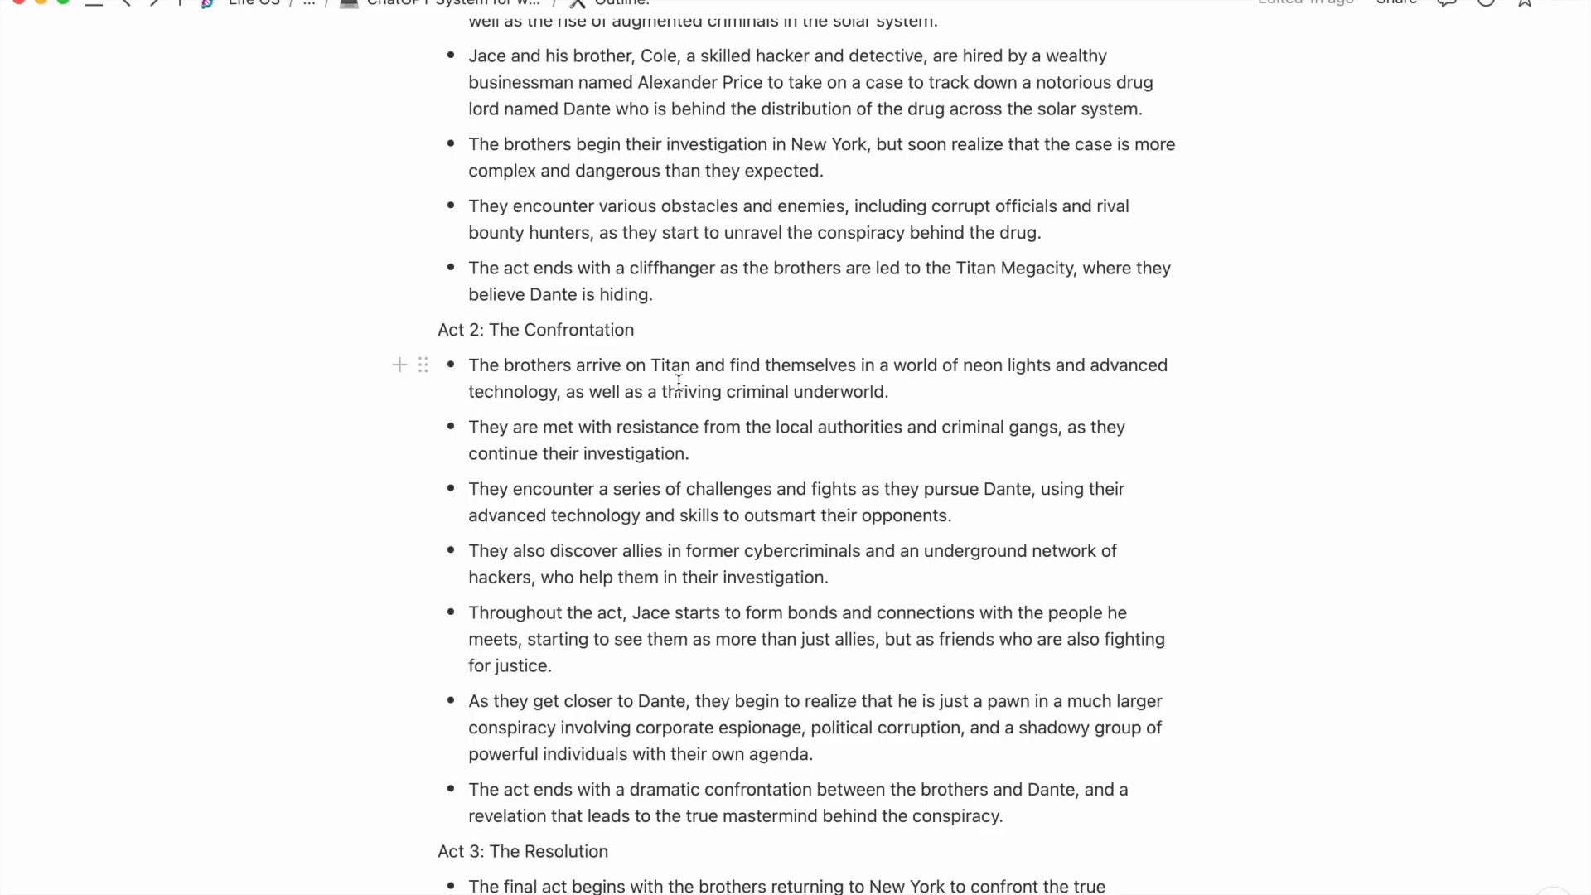
{"action": "scroll", "coordinate": [678, 383], "scroll_direction": "down", "scroll_amount": 2}
{"action": "scroll", "coordinate": [678, 691], "scroll_direction": "down", "scroll_amount": 3}
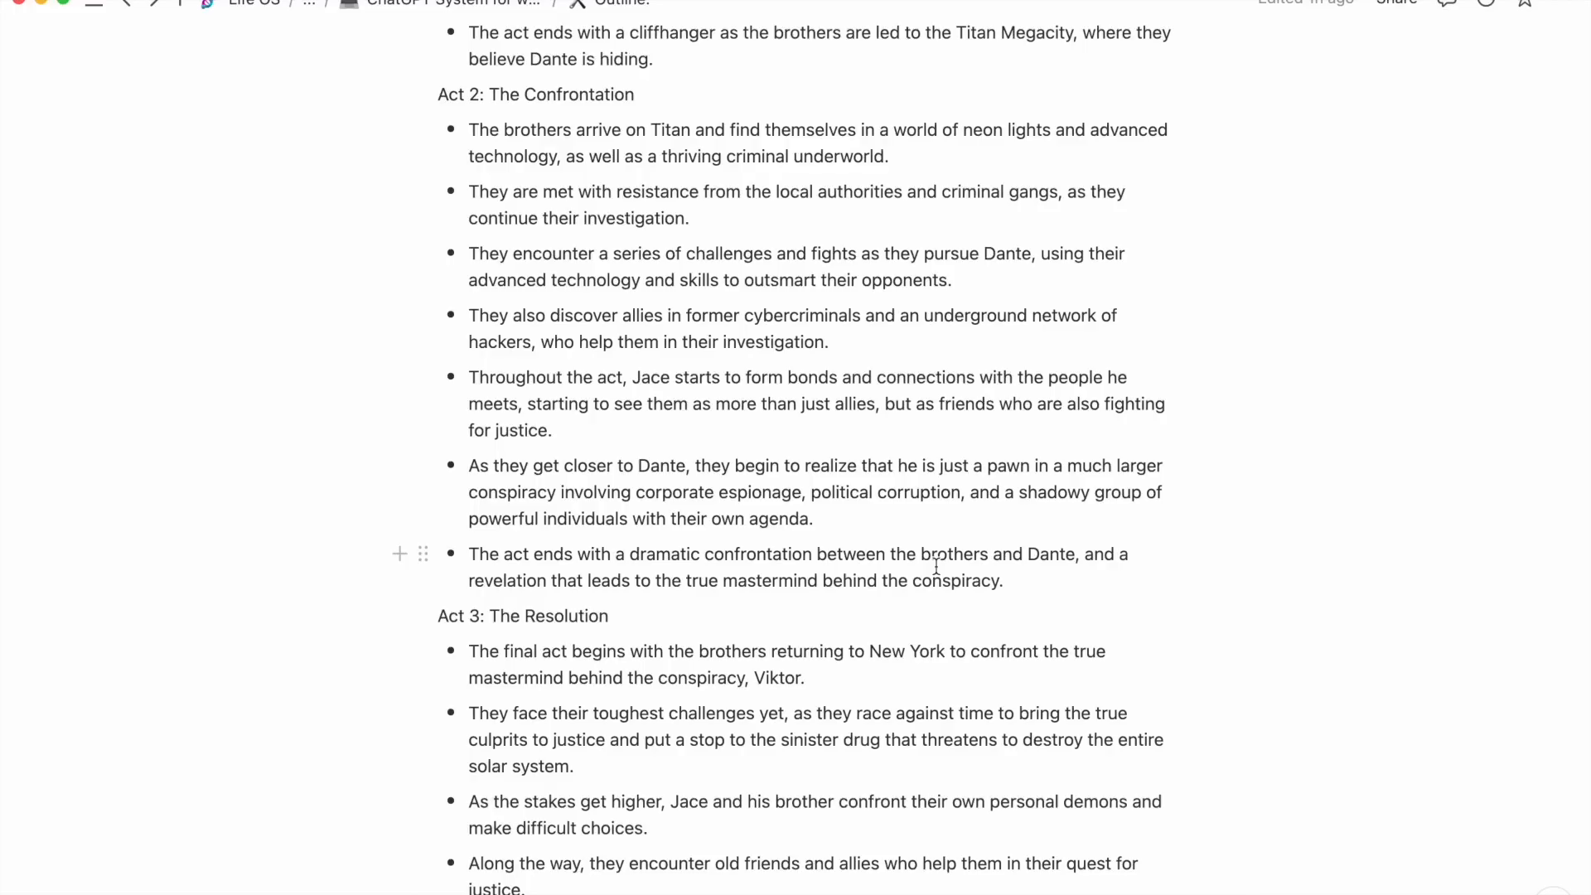
{"action": "scroll", "coordinate": [920, 663], "scroll_direction": "down", "scroll_amount": 4}
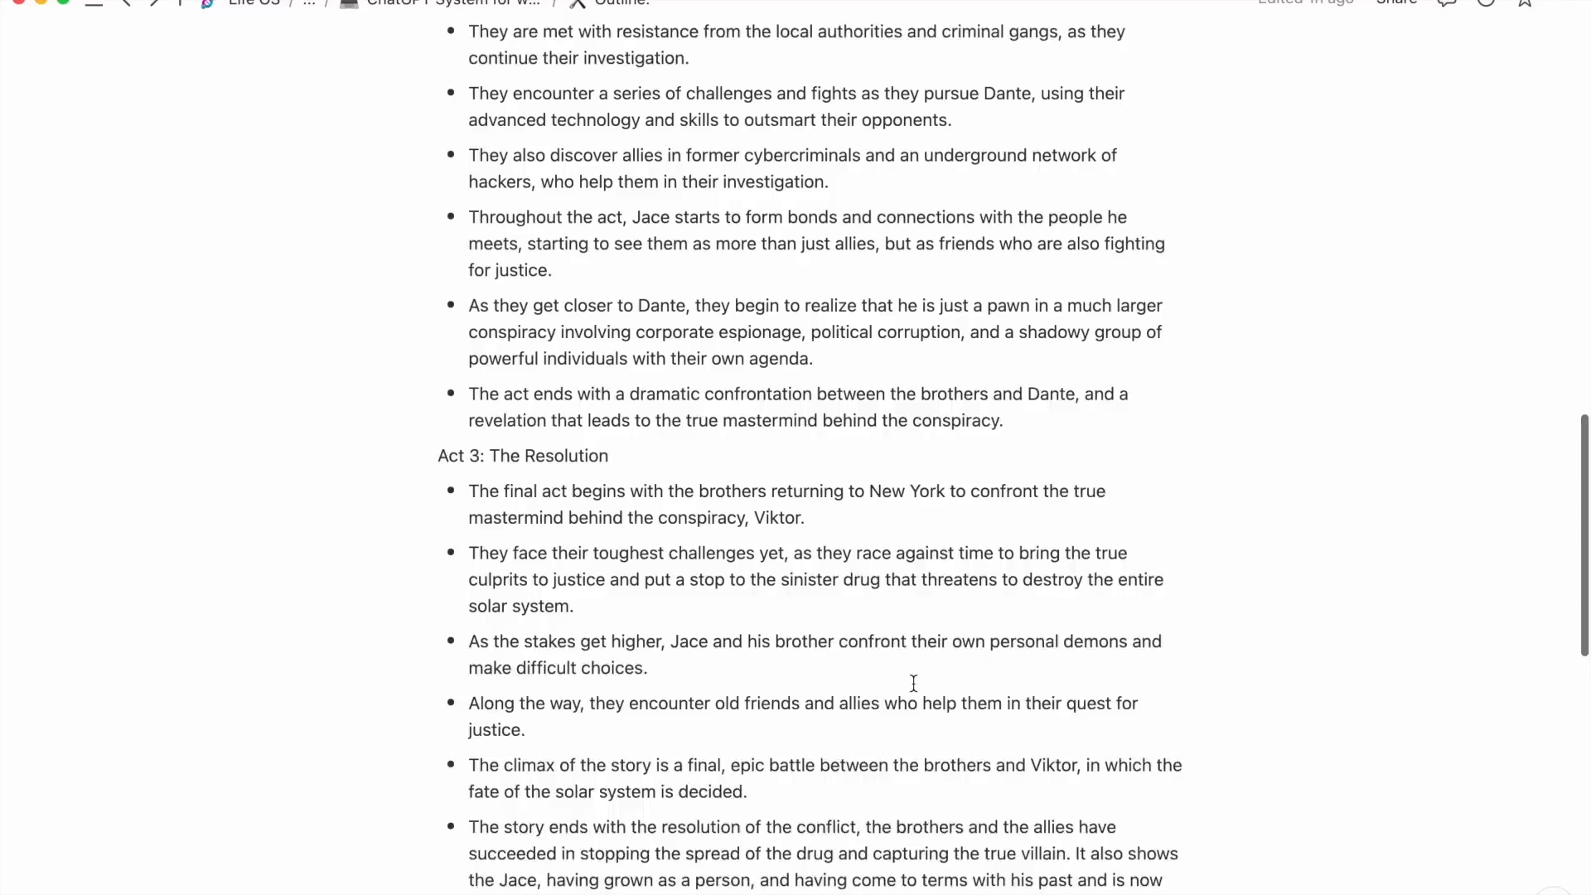
{"action": "scroll", "coordinate": [913, 683], "scroll_direction": "down", "scroll_amount": 2}
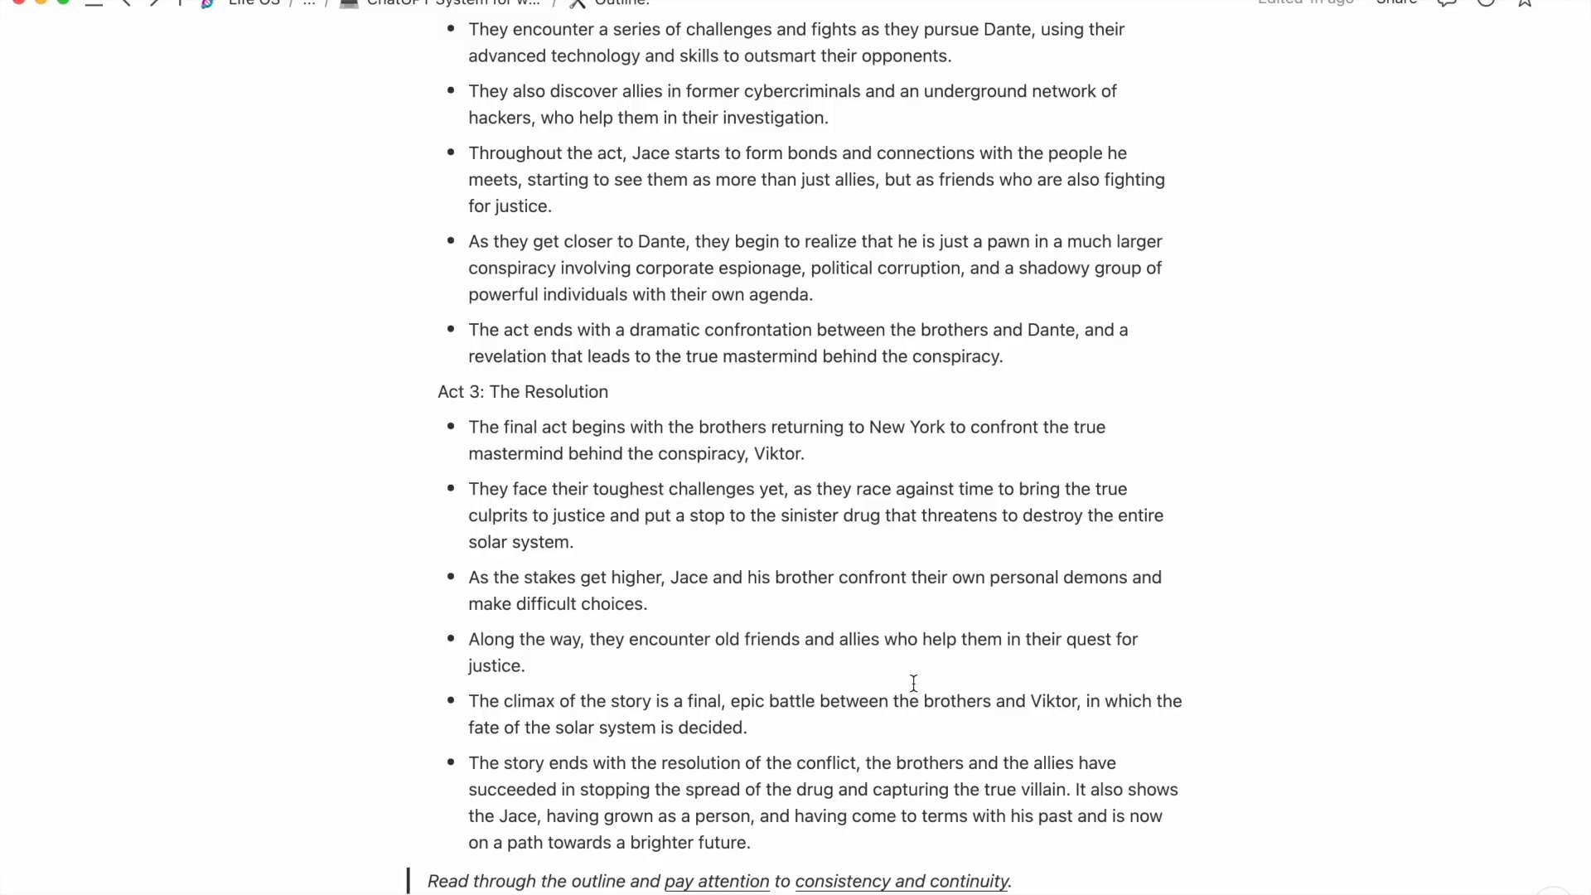
Switch from the Outline page to ChatGPT in the browser and open the "Help Request Received" conversation.
{"action": "scroll", "coordinate": [914, 683], "scroll_direction": "down", "scroll_amount": 2}
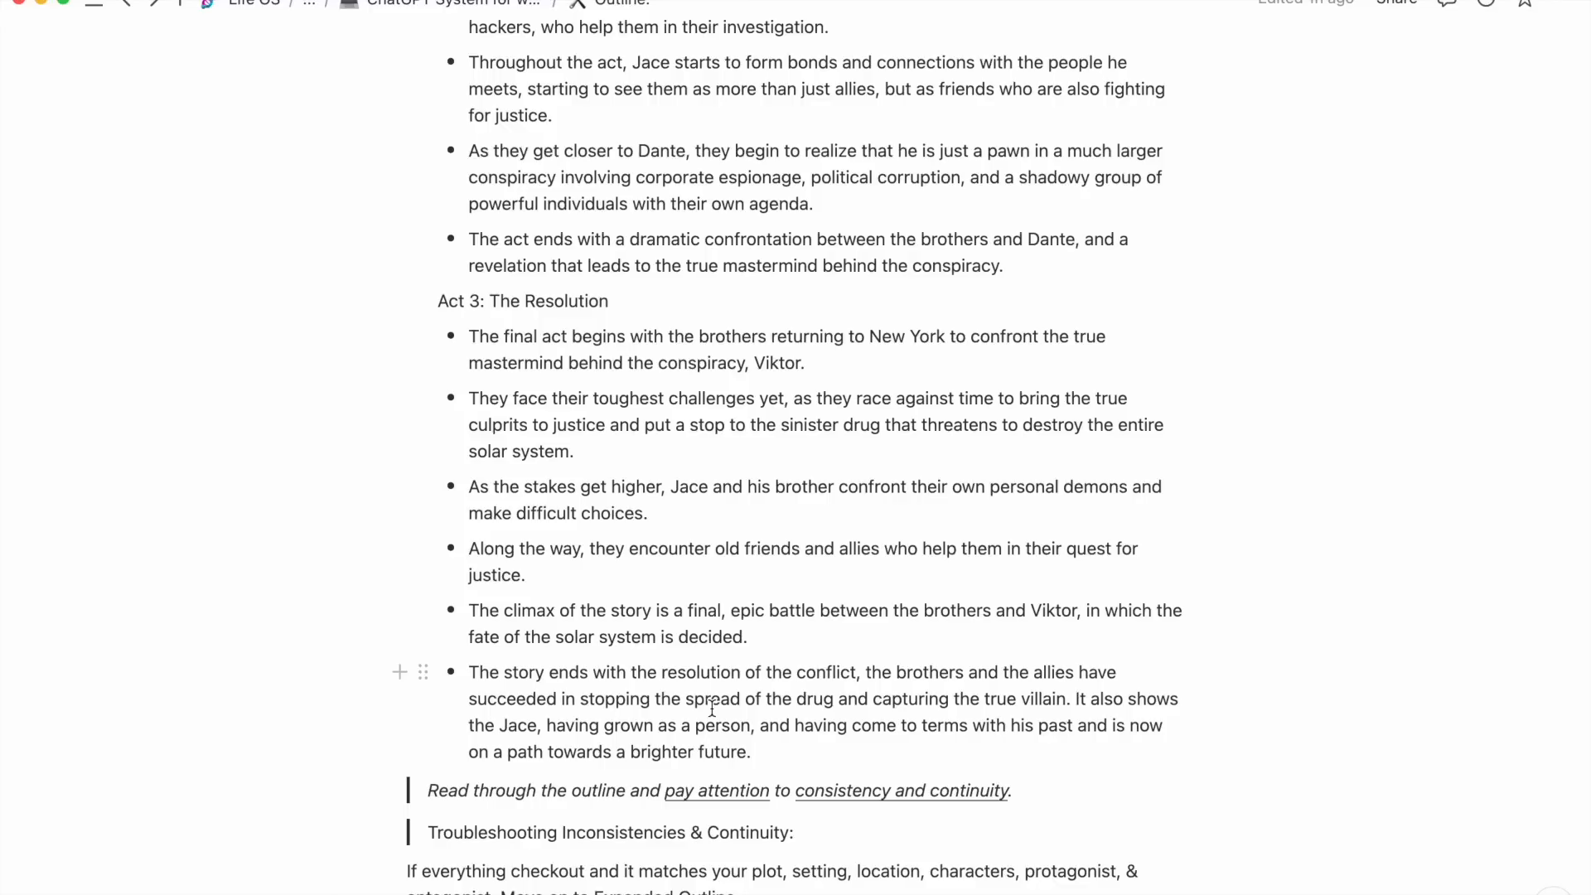
{"action": "scroll", "coordinate": [712, 709], "scroll_direction": "up", "scroll_amount": 10}
{"action": "key", "text": "ctrl+Up"}
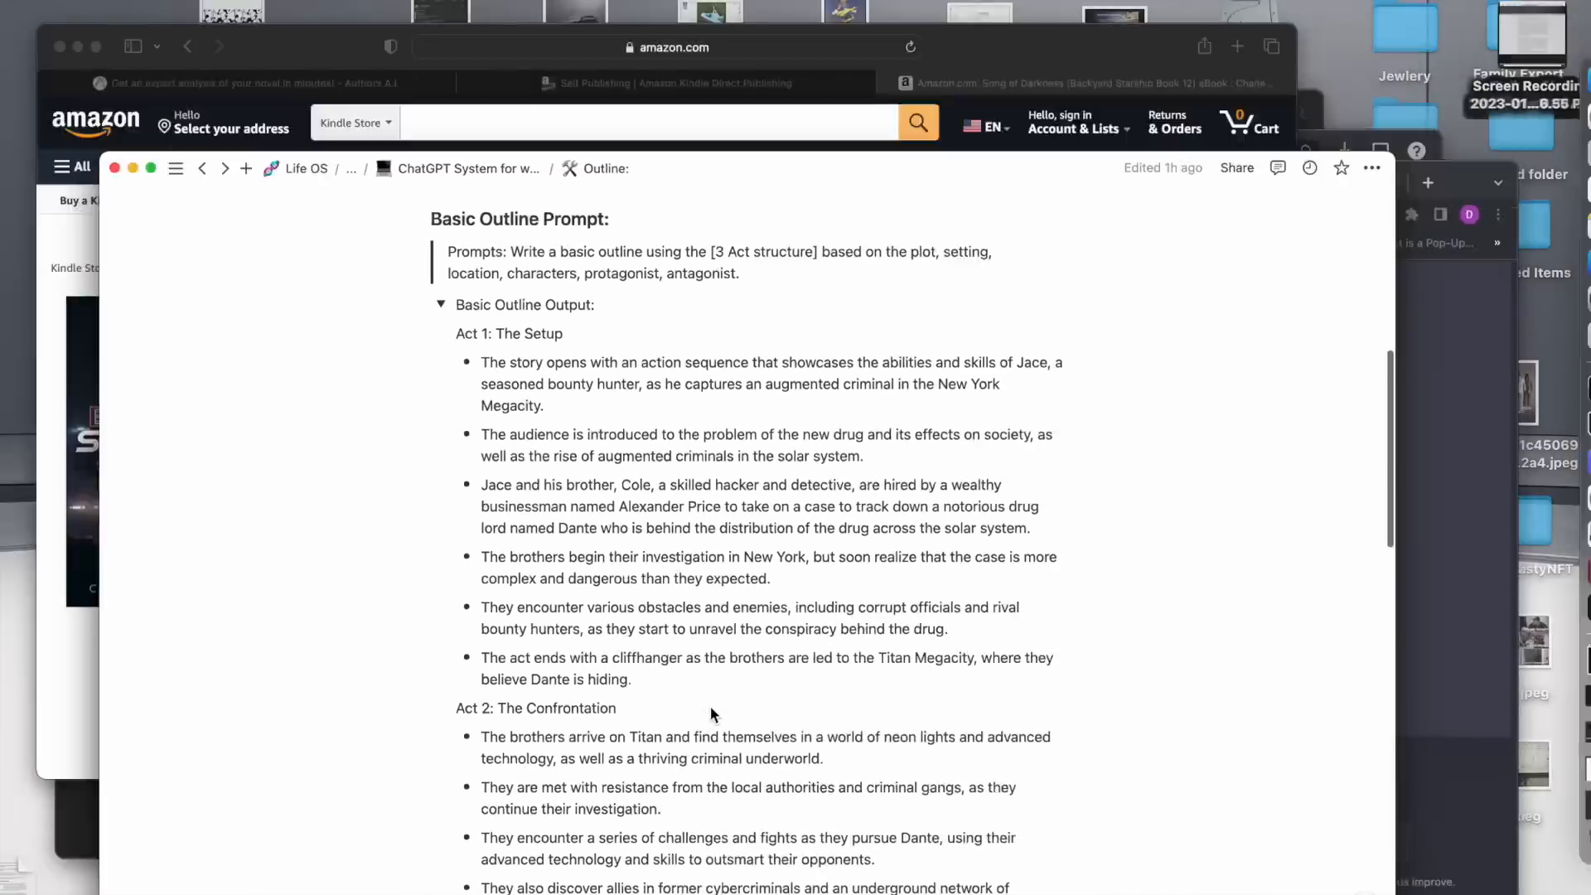
{"action": "left_click", "coordinate": [1200, 787]}
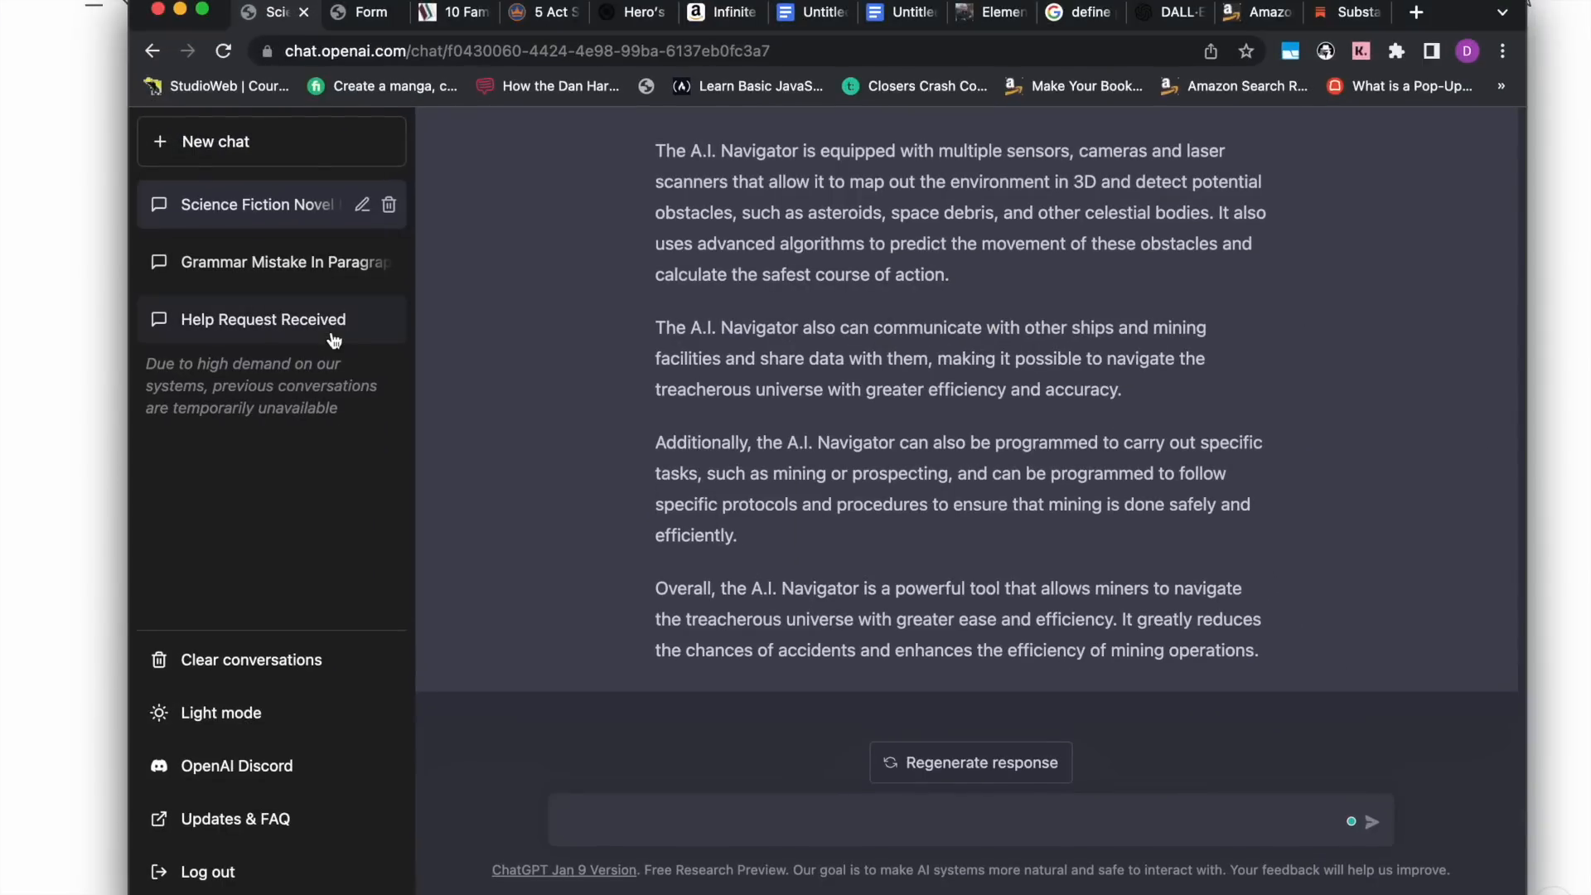
{"action": "left_click", "coordinate": [300, 325]}
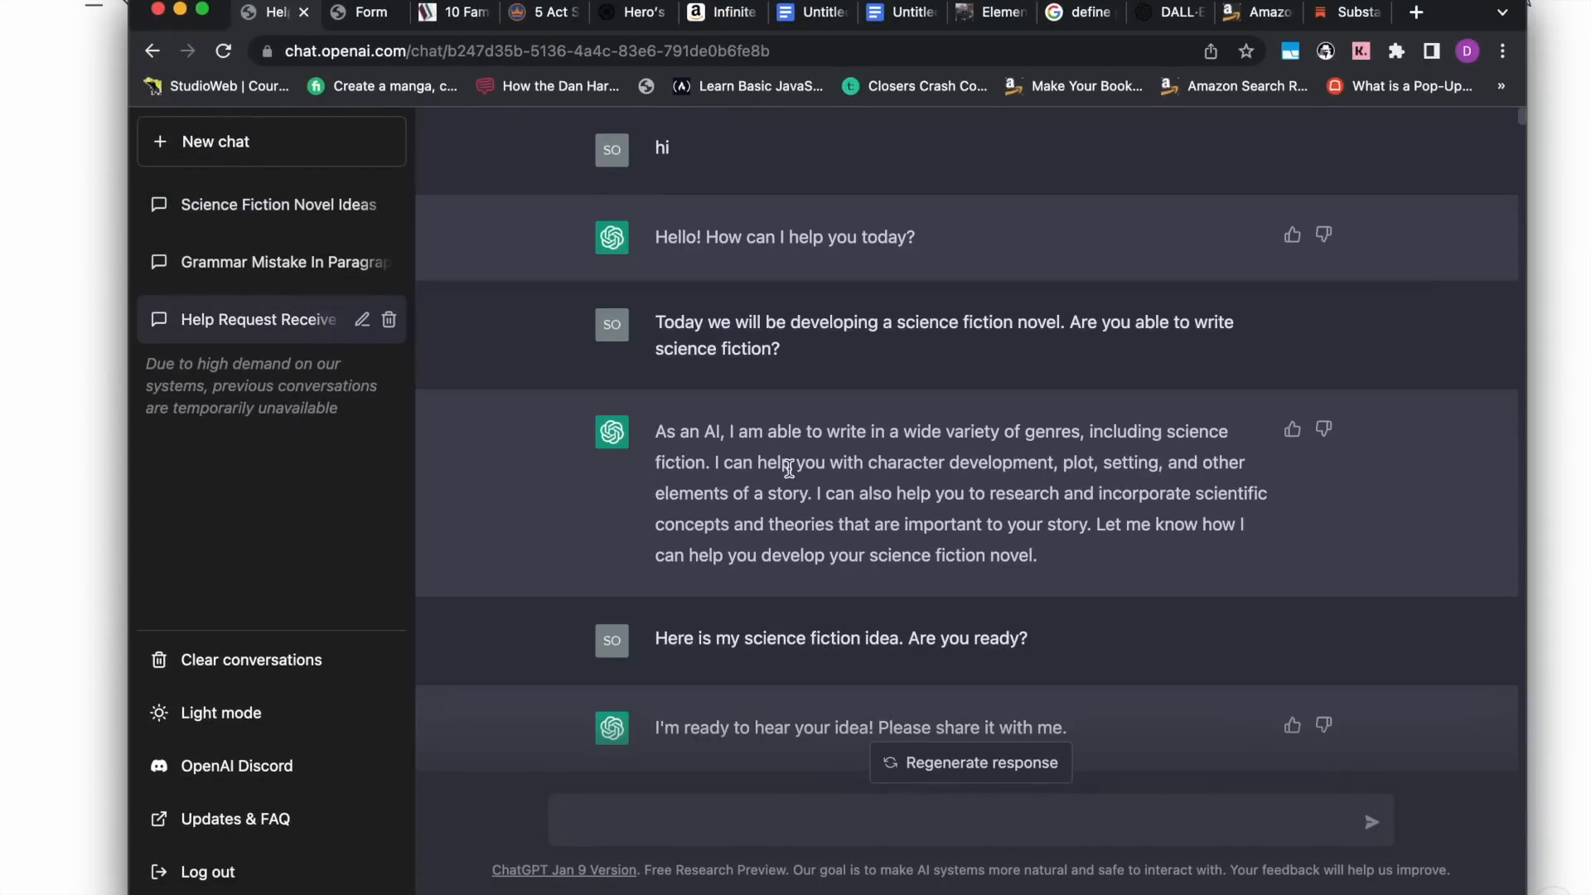
Review the three-act plot structure and the character arc for Jace in the "Help Request Received" conversation.
{"action": "scroll", "coordinate": [789, 468], "scroll_direction": "down", "scroll_amount": 4}
{"action": "scroll", "coordinate": [789, 468], "scroll_direction": "down", "scroll_amount": 20}
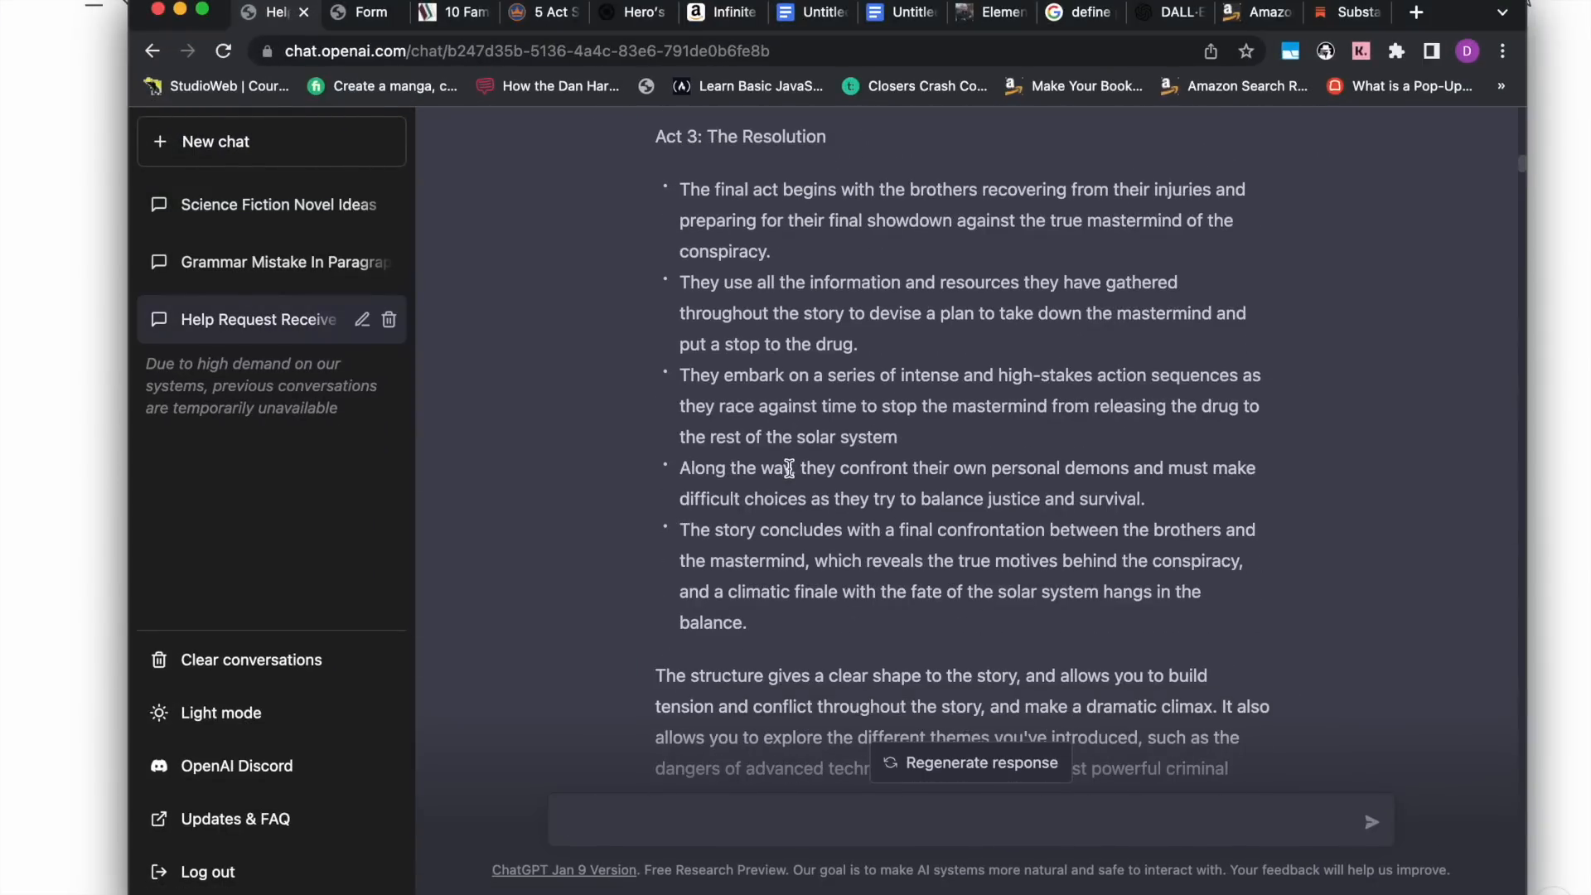
{"action": "scroll", "coordinate": [789, 468], "scroll_direction": "up", "scroll_amount": 8}
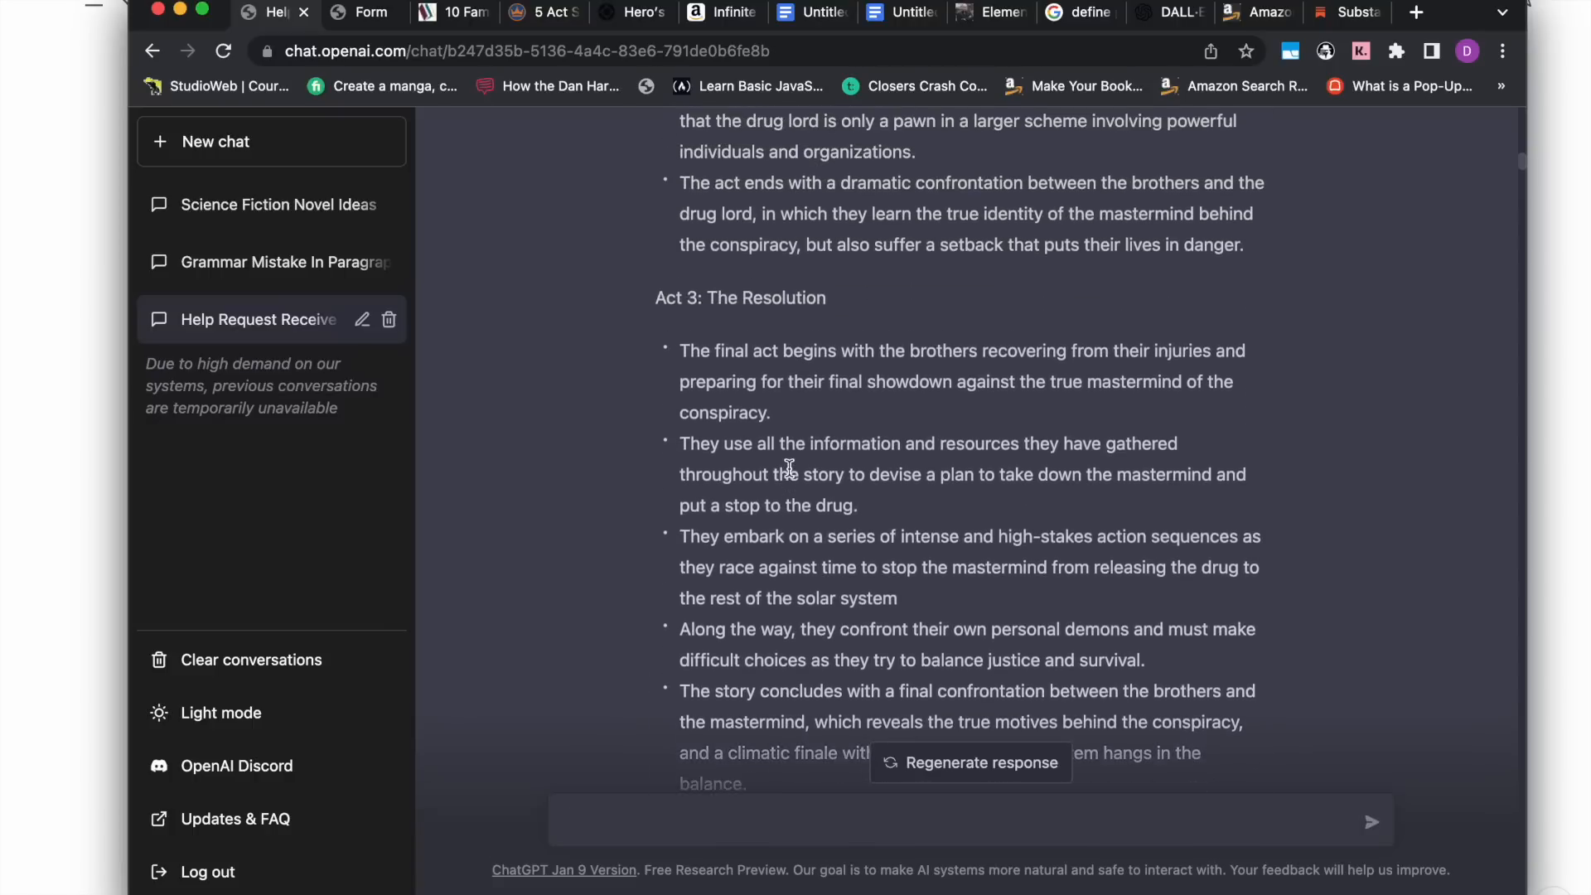
{"action": "scroll", "coordinate": [789, 469], "scroll_direction": "down", "scroll_amount": 10}
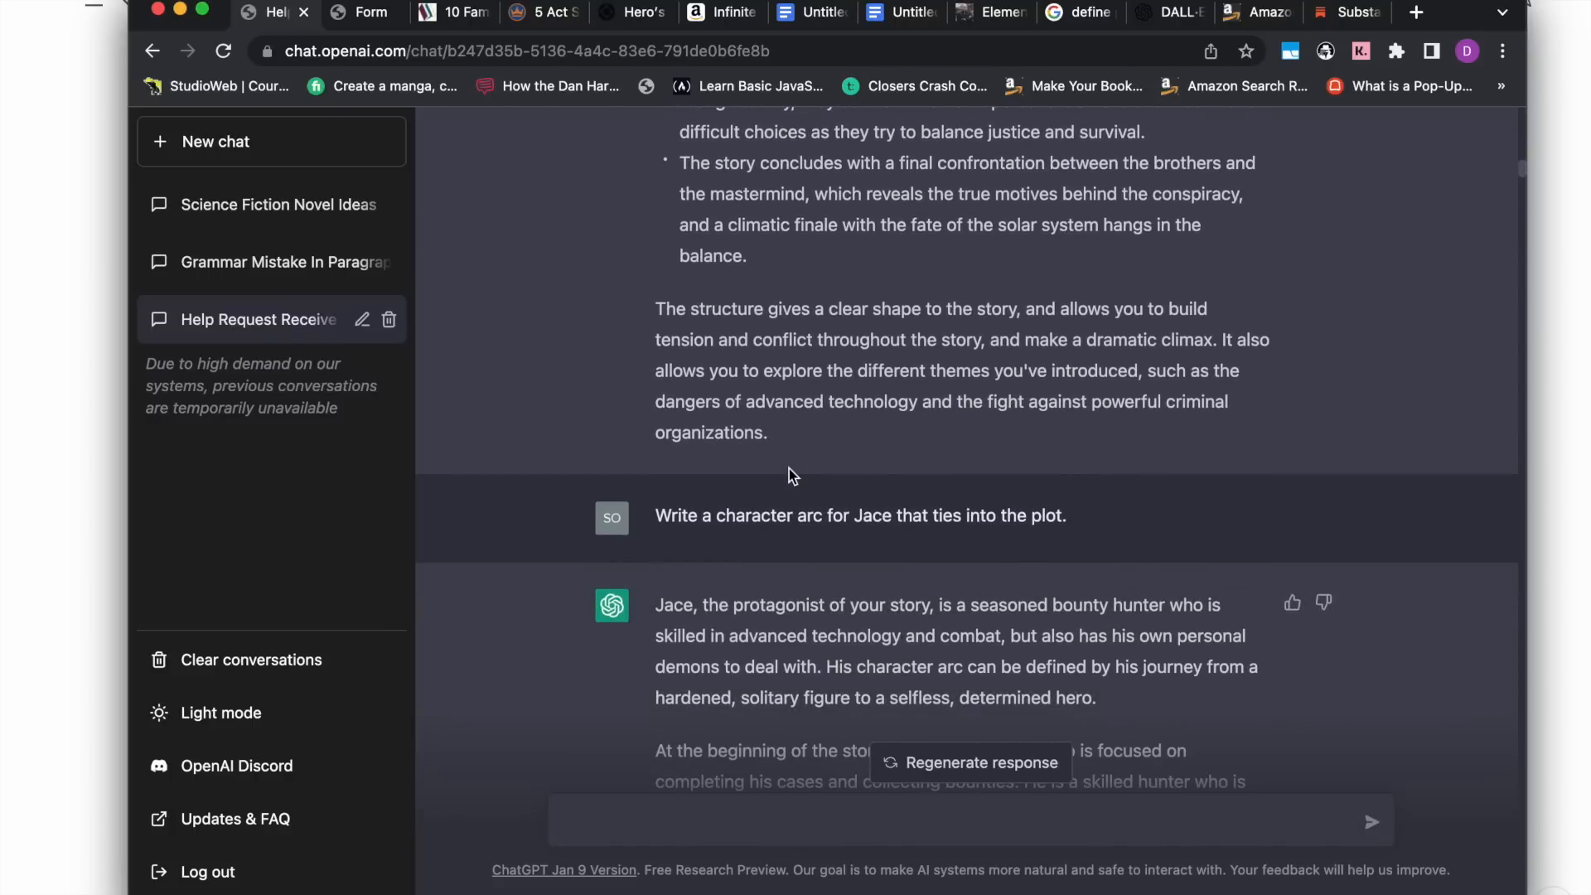
{"action": "scroll", "coordinate": [789, 469], "scroll_direction": "down", "scroll_amount": 3}
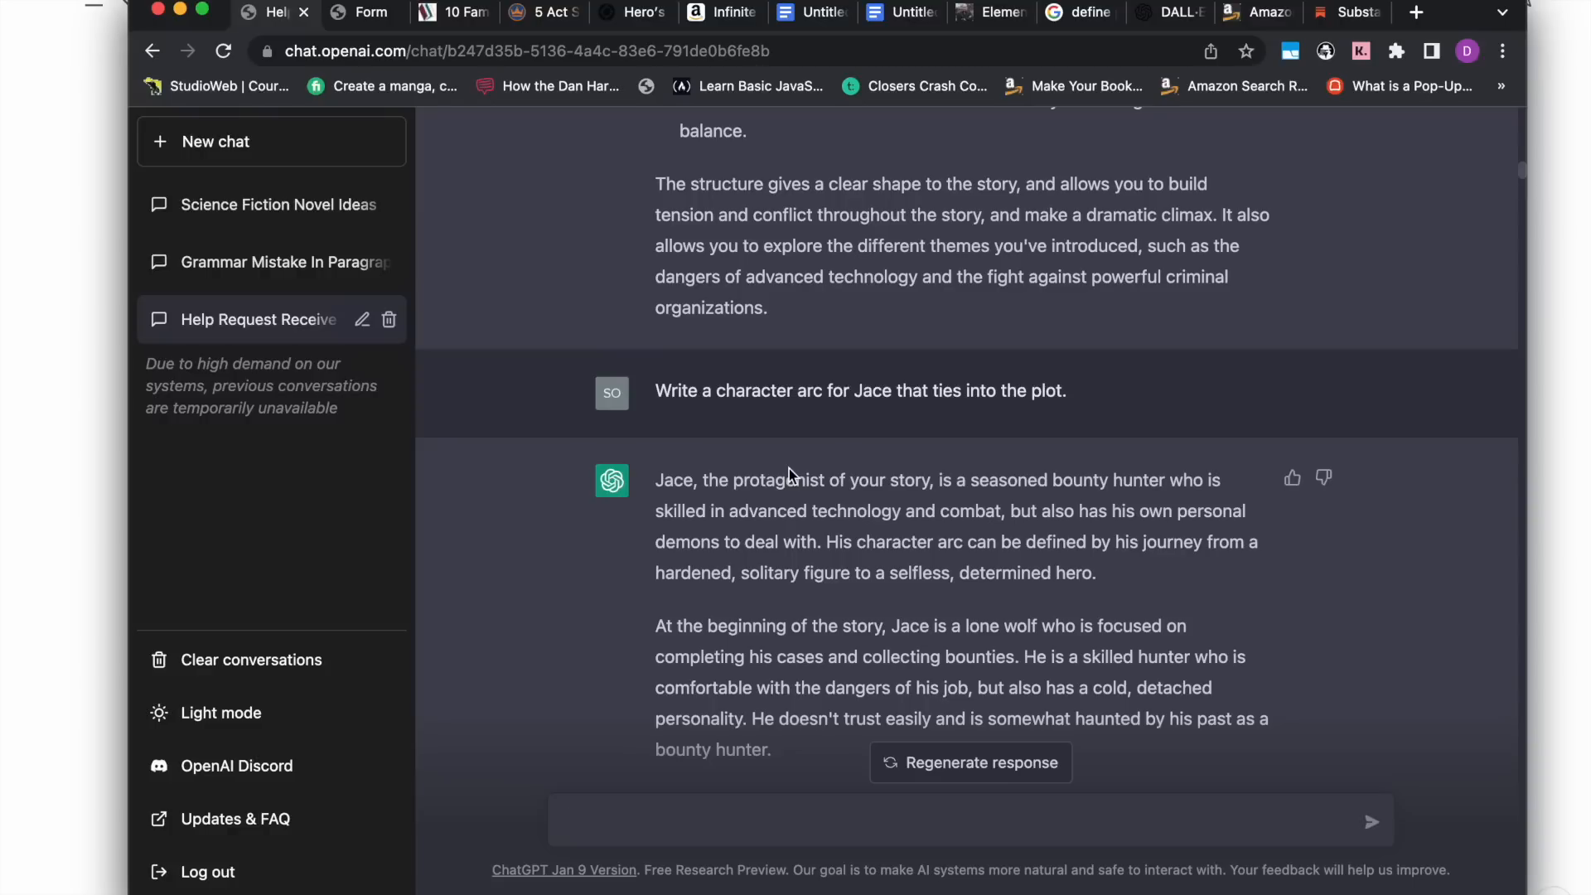
{"action": "scroll", "coordinate": [789, 469], "scroll_direction": "up", "scroll_amount": 1}
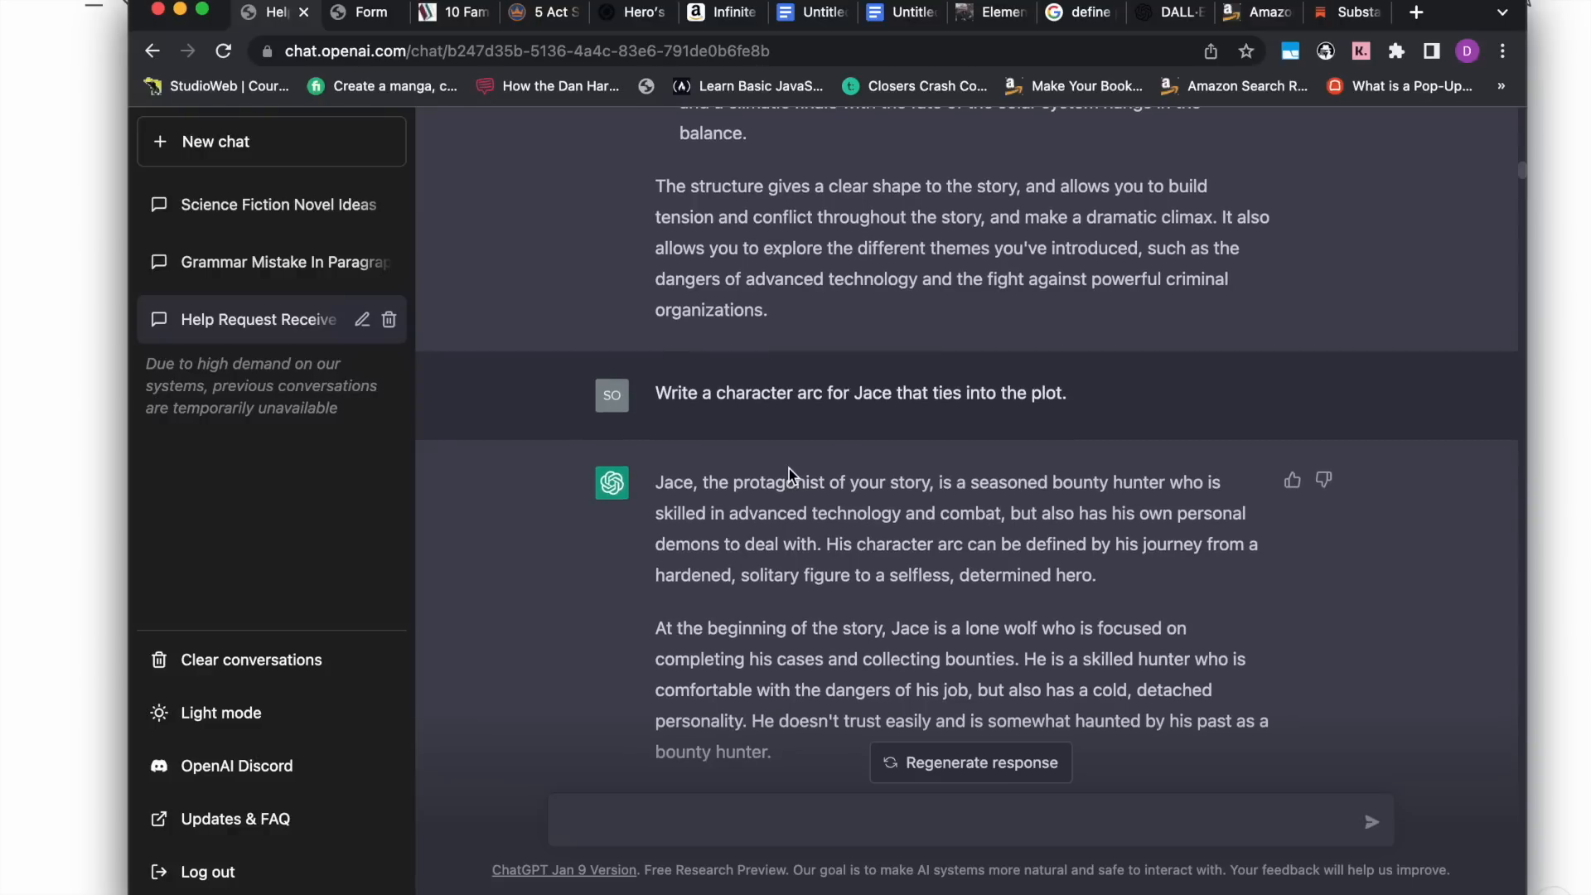
{"action": "scroll", "coordinate": [788, 469], "scroll_direction": "down", "scroll_amount": 5}
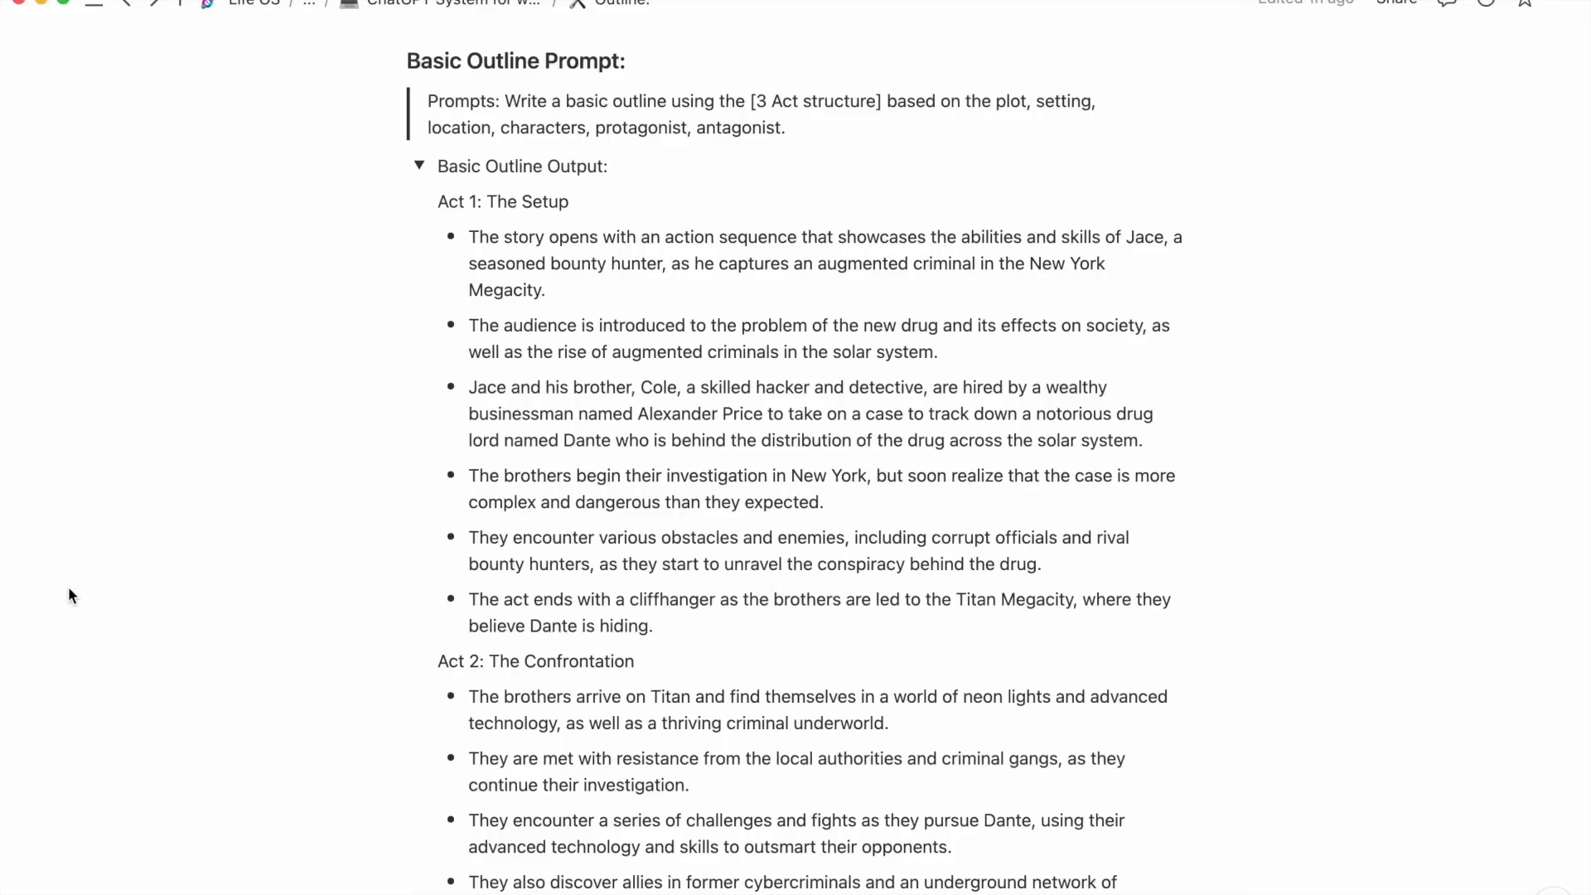
Return to the Outline page in Notion and read through the Basic Outline Output from Act 1 to Act 3.
{"action": "scroll", "coordinate": [461, 222], "scroll_direction": "down", "scroll_amount": 1}
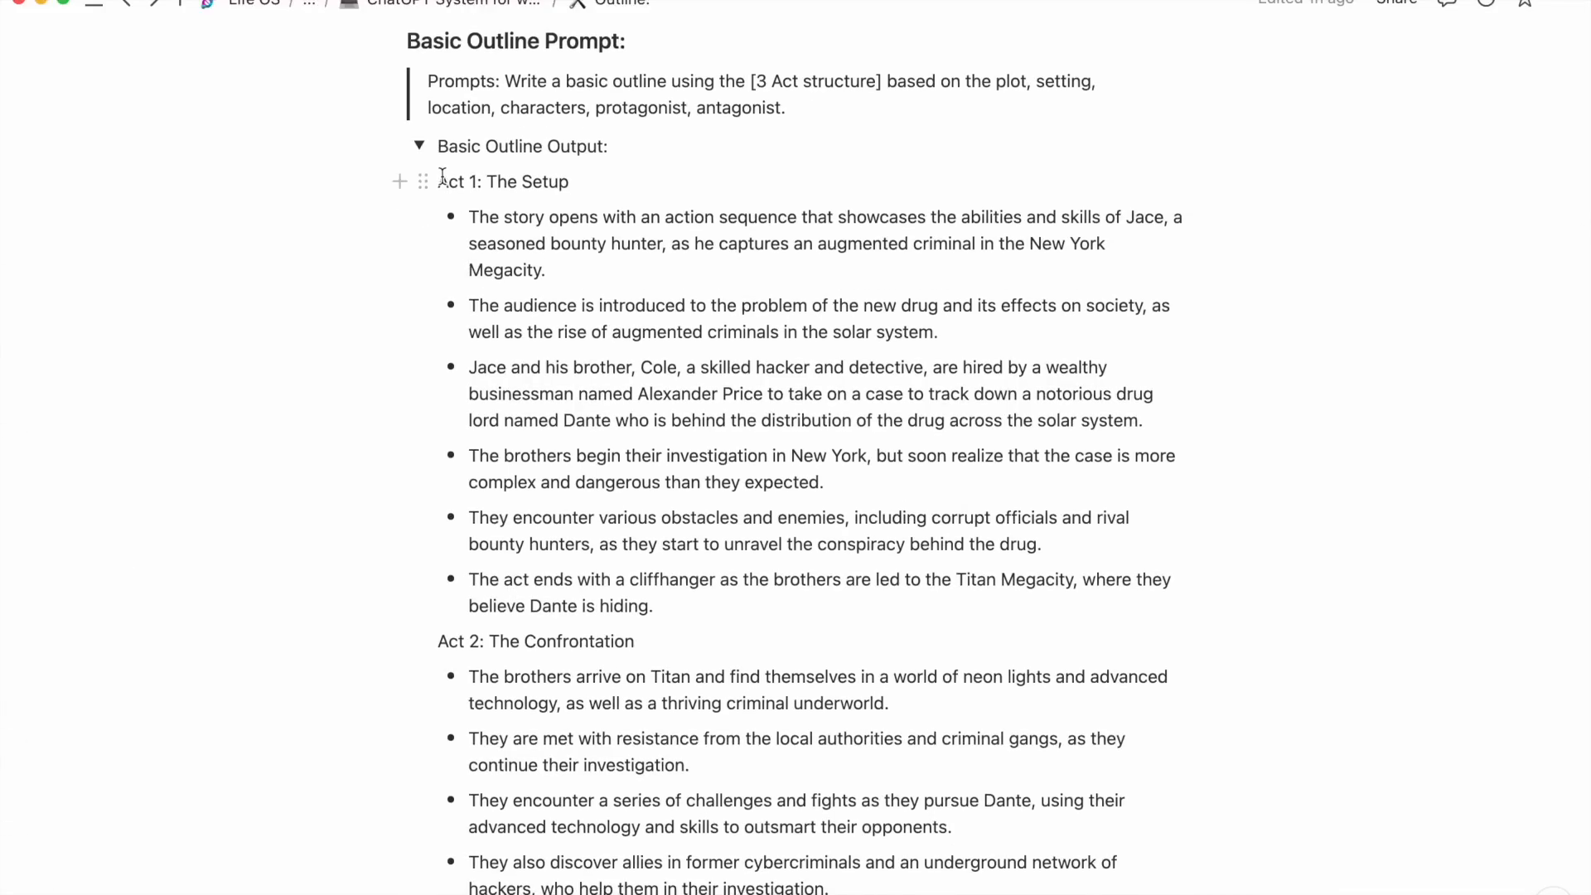
{"action": "scroll", "coordinate": [558, 364], "scroll_direction": "down", "scroll_amount": 5}
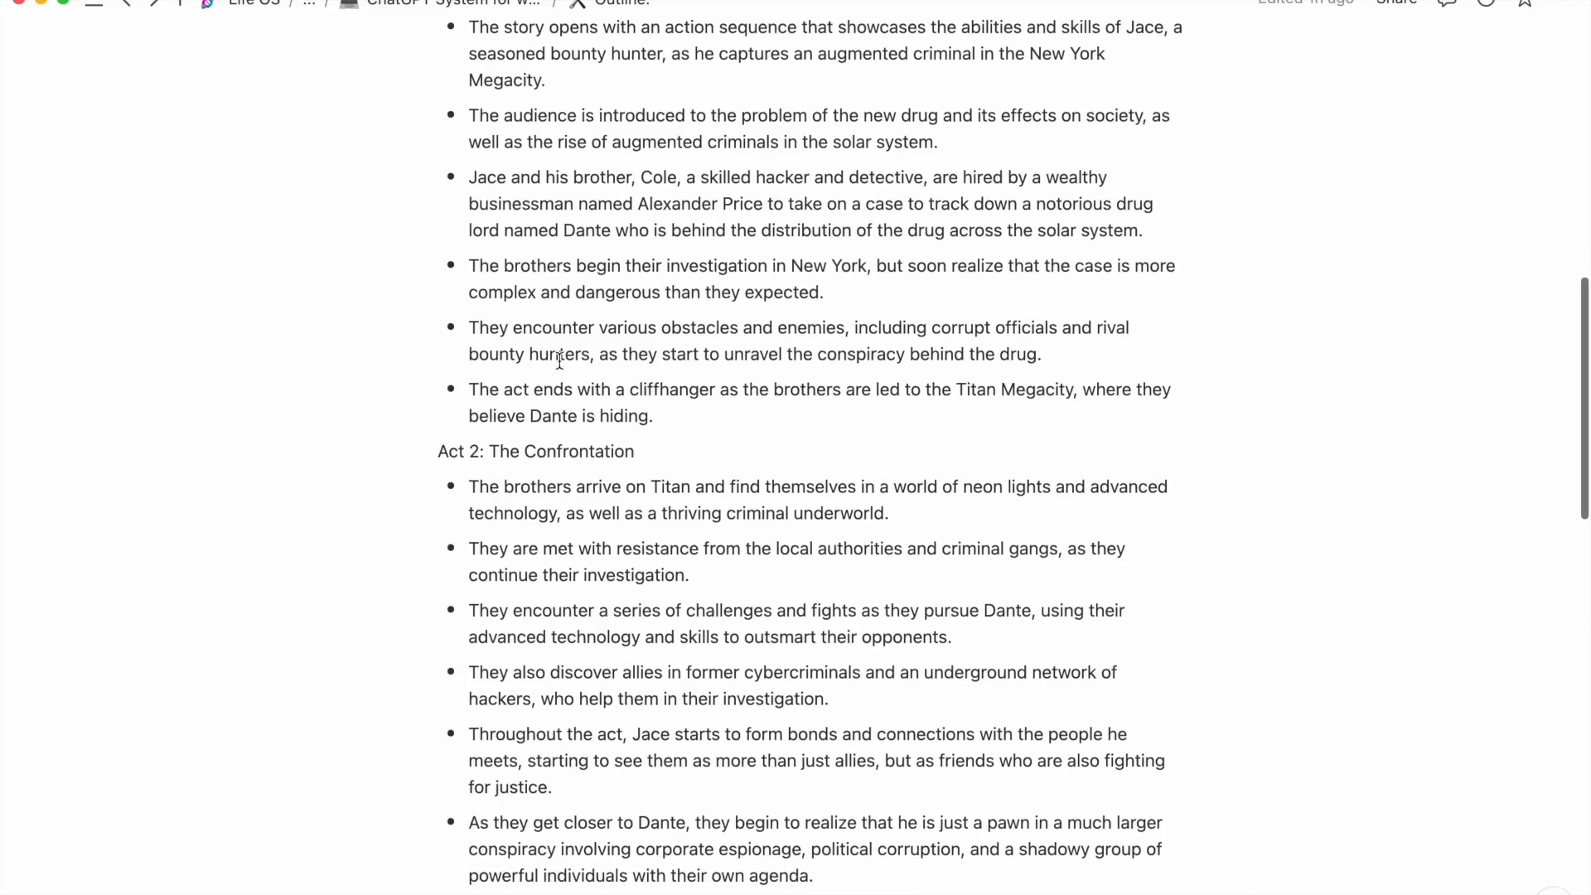
{"action": "scroll", "coordinate": [559, 359], "scroll_direction": "down", "scroll_amount": 1}
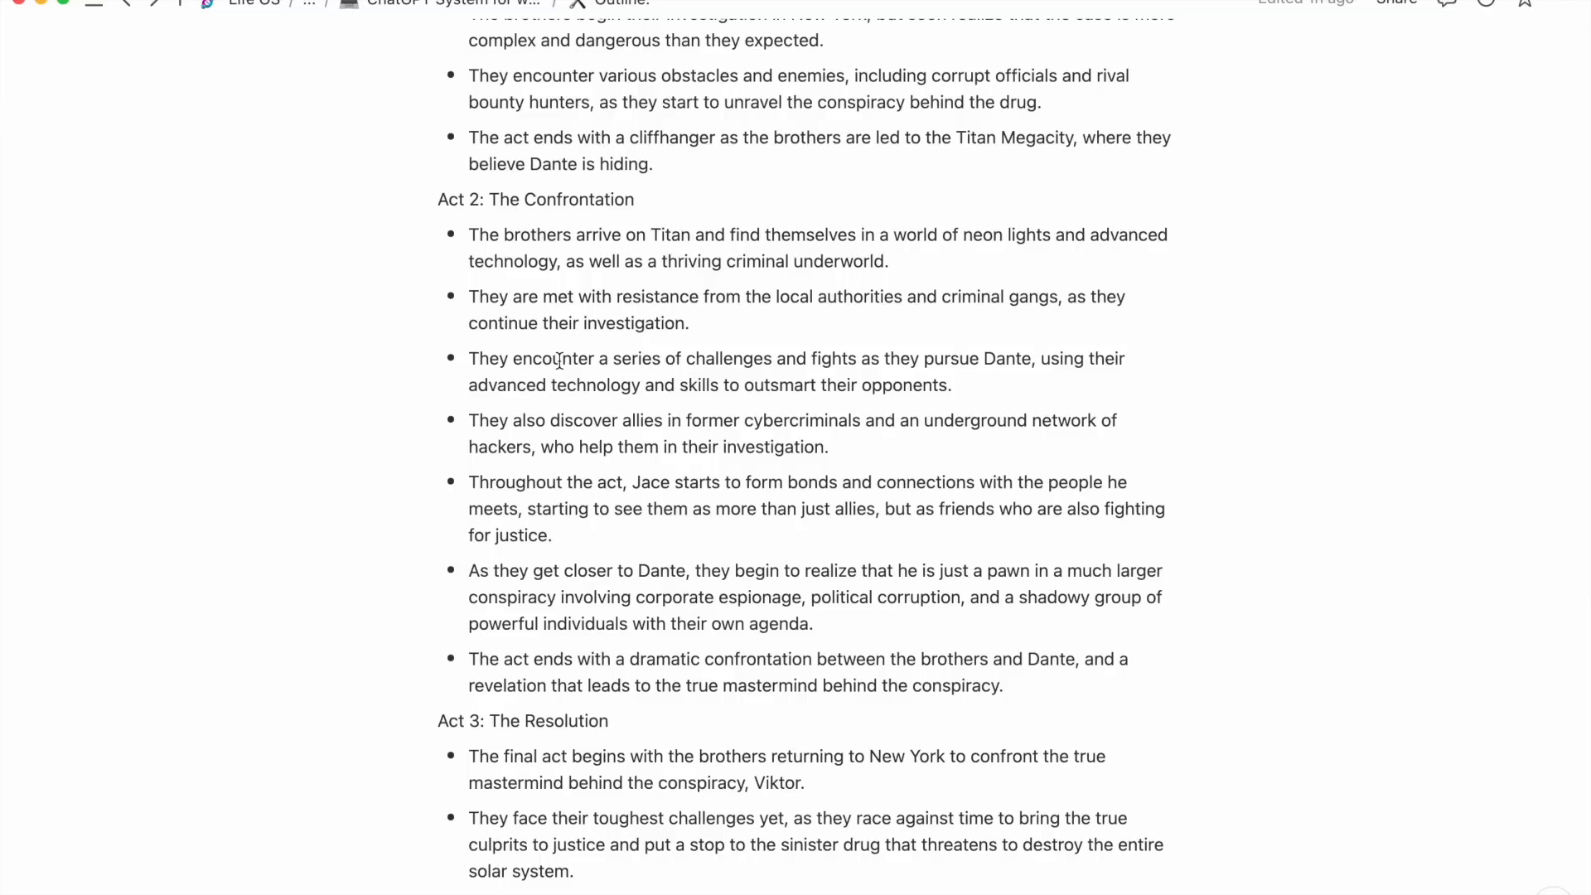
{"action": "scroll", "coordinate": [559, 360], "scroll_direction": "down", "scroll_amount": 5}
{"action": "scroll", "coordinate": [559, 360], "scroll_direction": "up", "scroll_amount": 13}
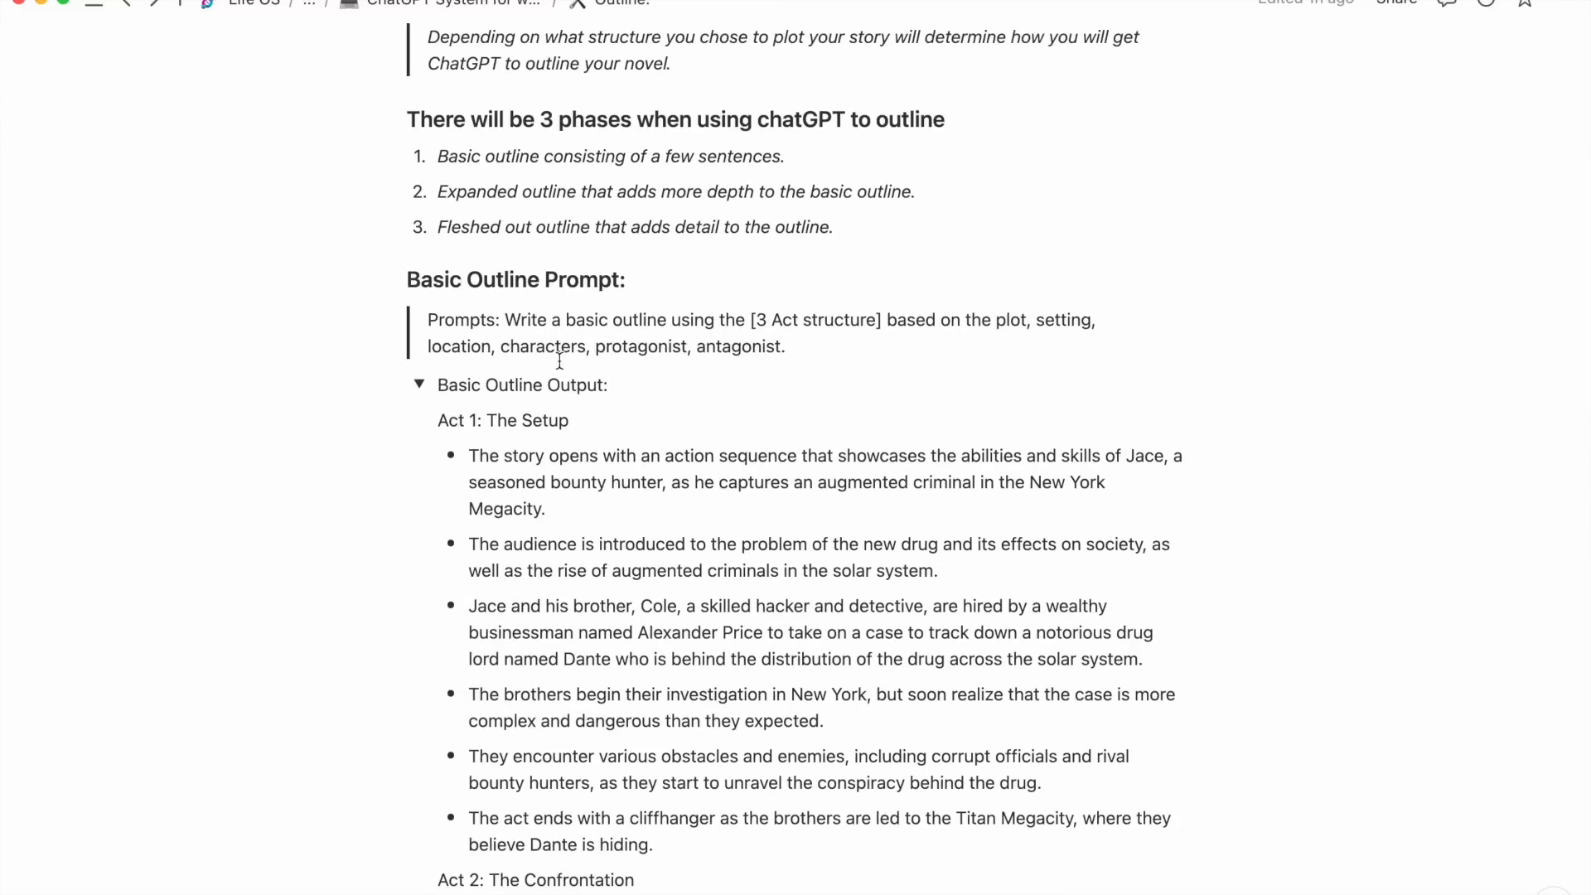
{"action": "scroll", "coordinate": [560, 360], "scroll_direction": "down", "scroll_amount": 5}
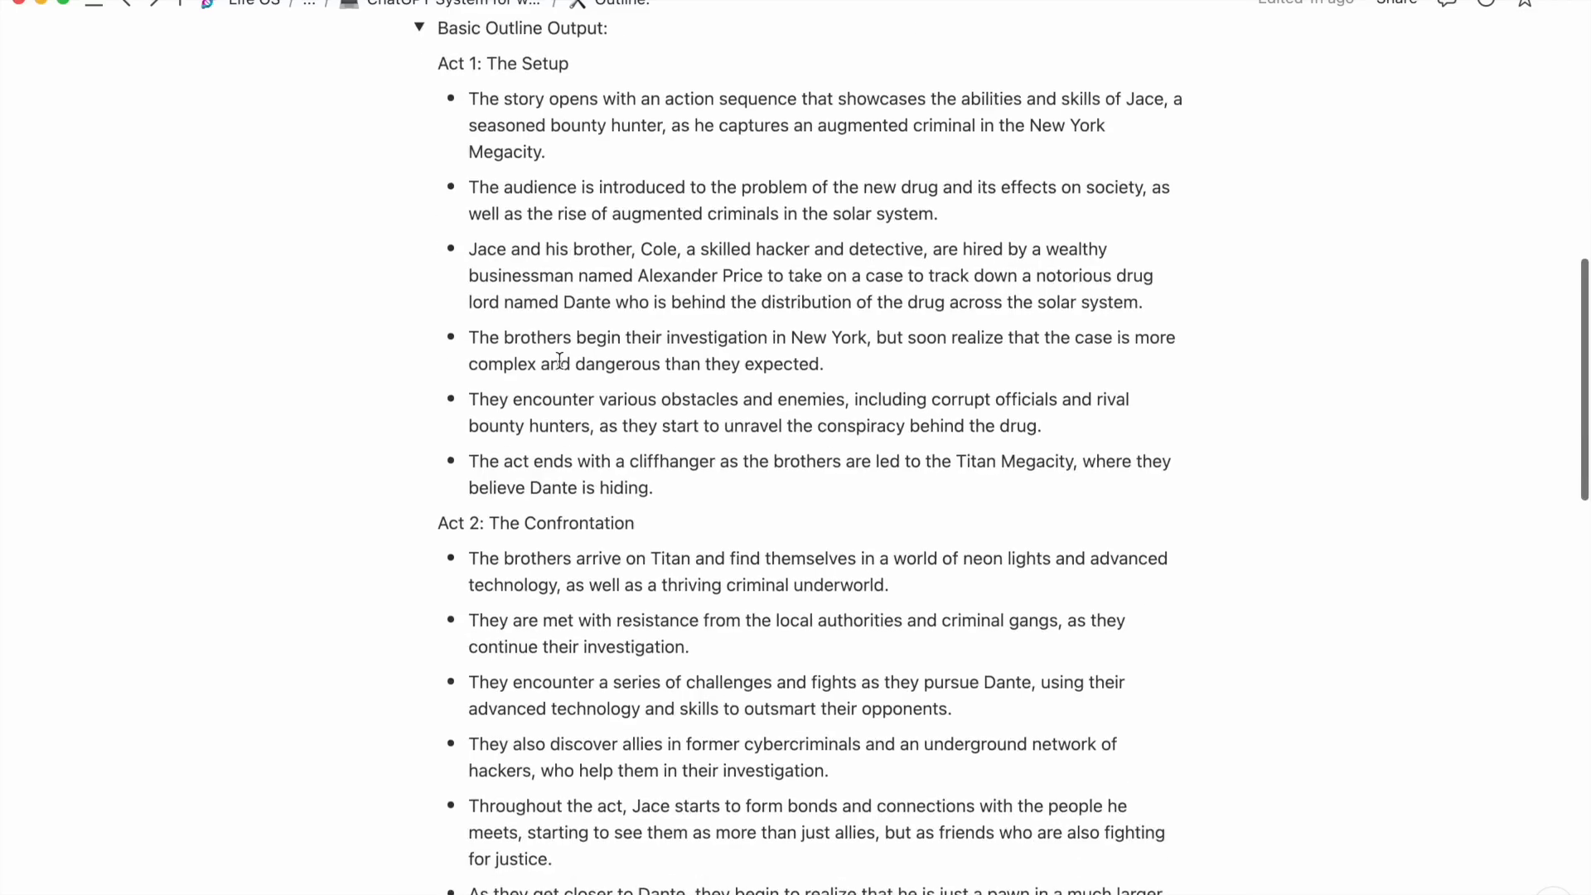
{"action": "scroll", "coordinate": [638, 388], "scroll_direction": "down", "scroll_amount": 1}
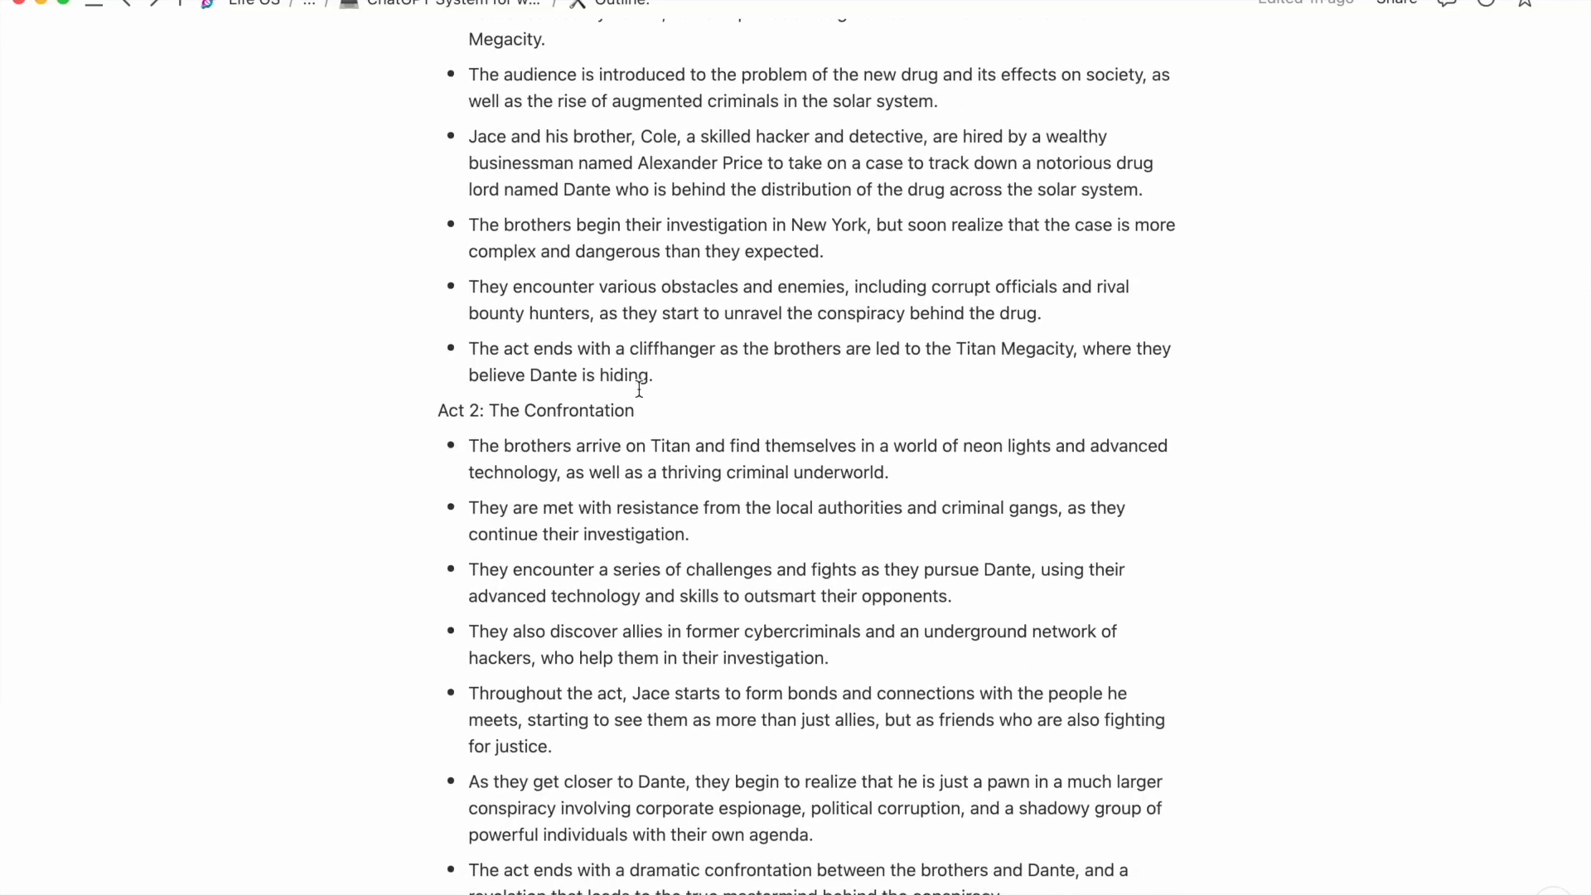
{"action": "scroll", "coordinate": [639, 388], "scroll_direction": "down", "scroll_amount": 3}
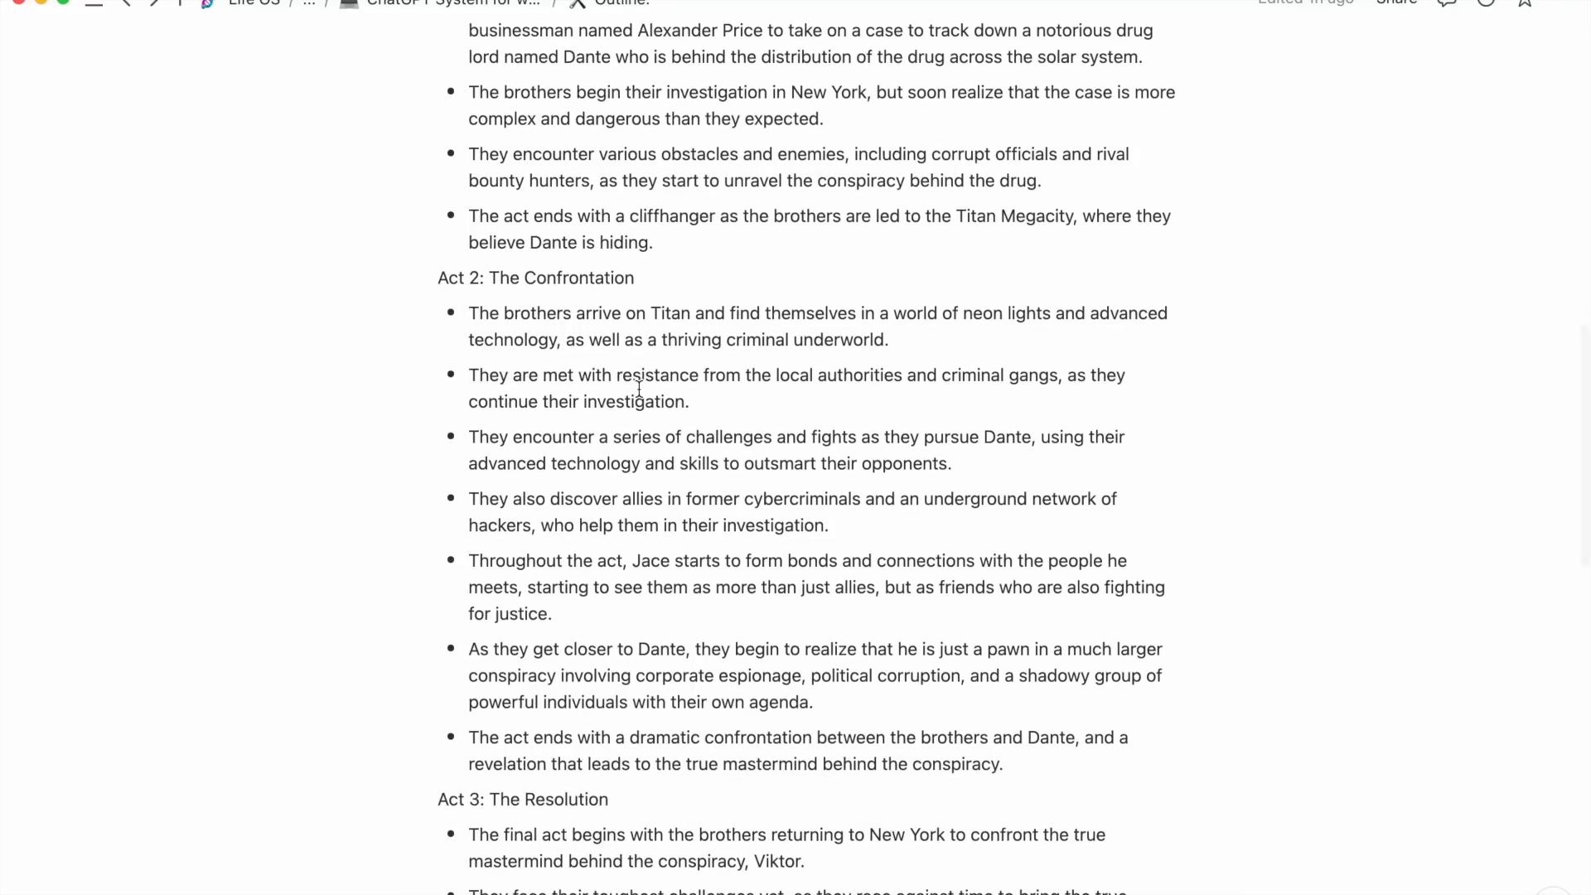
{"action": "scroll", "coordinate": [639, 389], "scroll_direction": "down", "scroll_amount": 2}
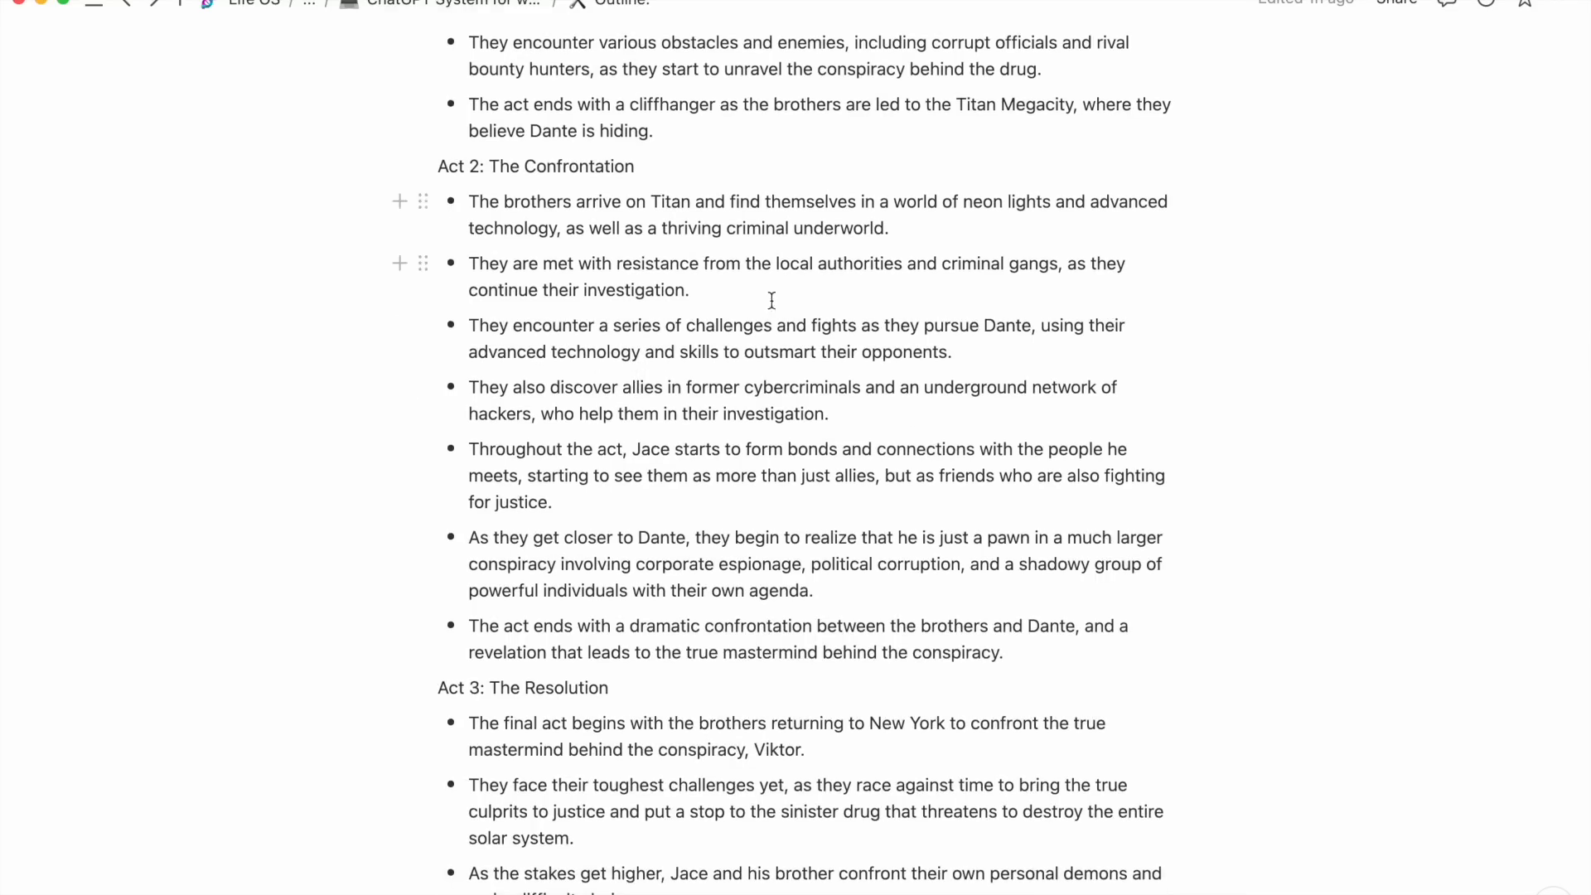
{"action": "left_click_drag", "start_coordinate": [953, 352], "coordinate": [517, 345]}
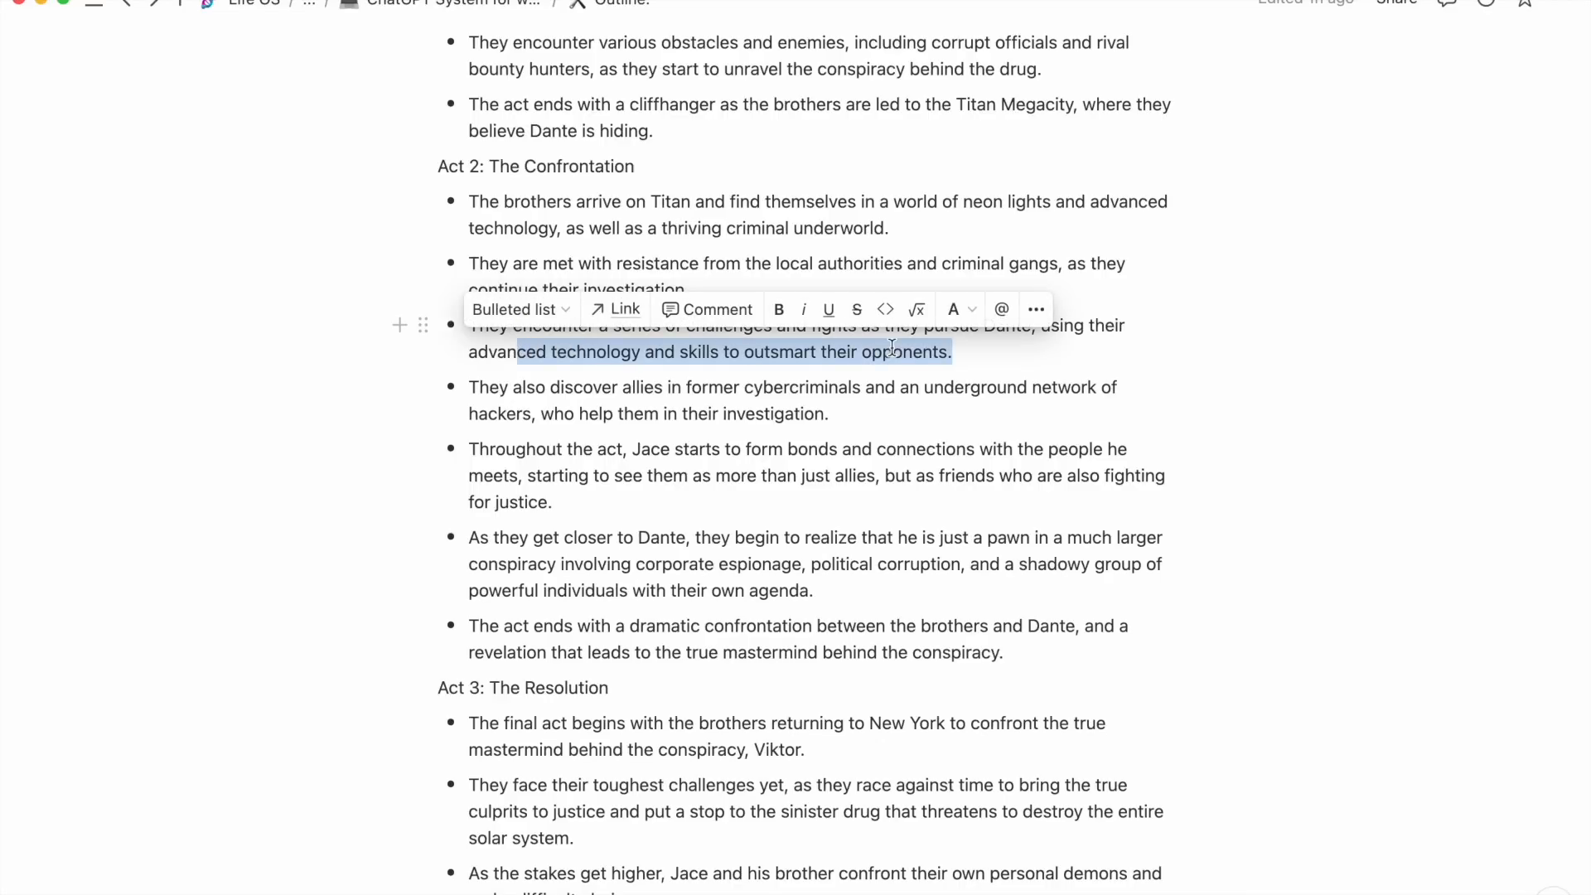
{"action": "left_click", "coordinate": [953, 356]}
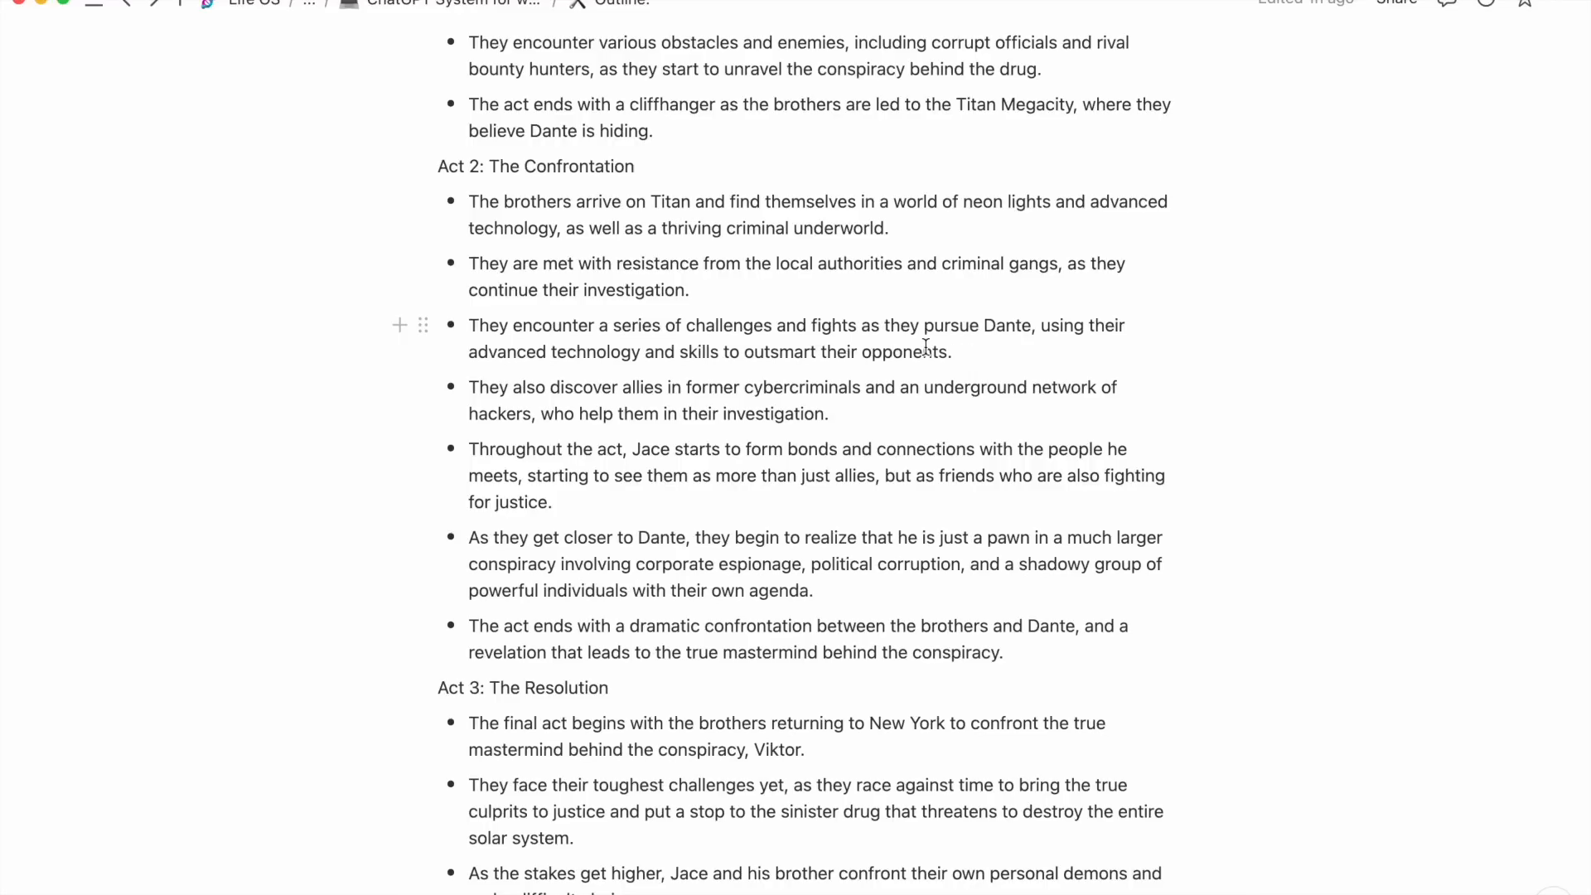
{"action": "left_click", "coordinate": [971, 358]}
{"action": "scroll", "coordinate": [971, 358], "scroll_direction": "down", "scroll_amount": 2}
{"action": "scroll", "coordinate": [971, 358], "scroll_direction": "down", "scroll_amount": 12}
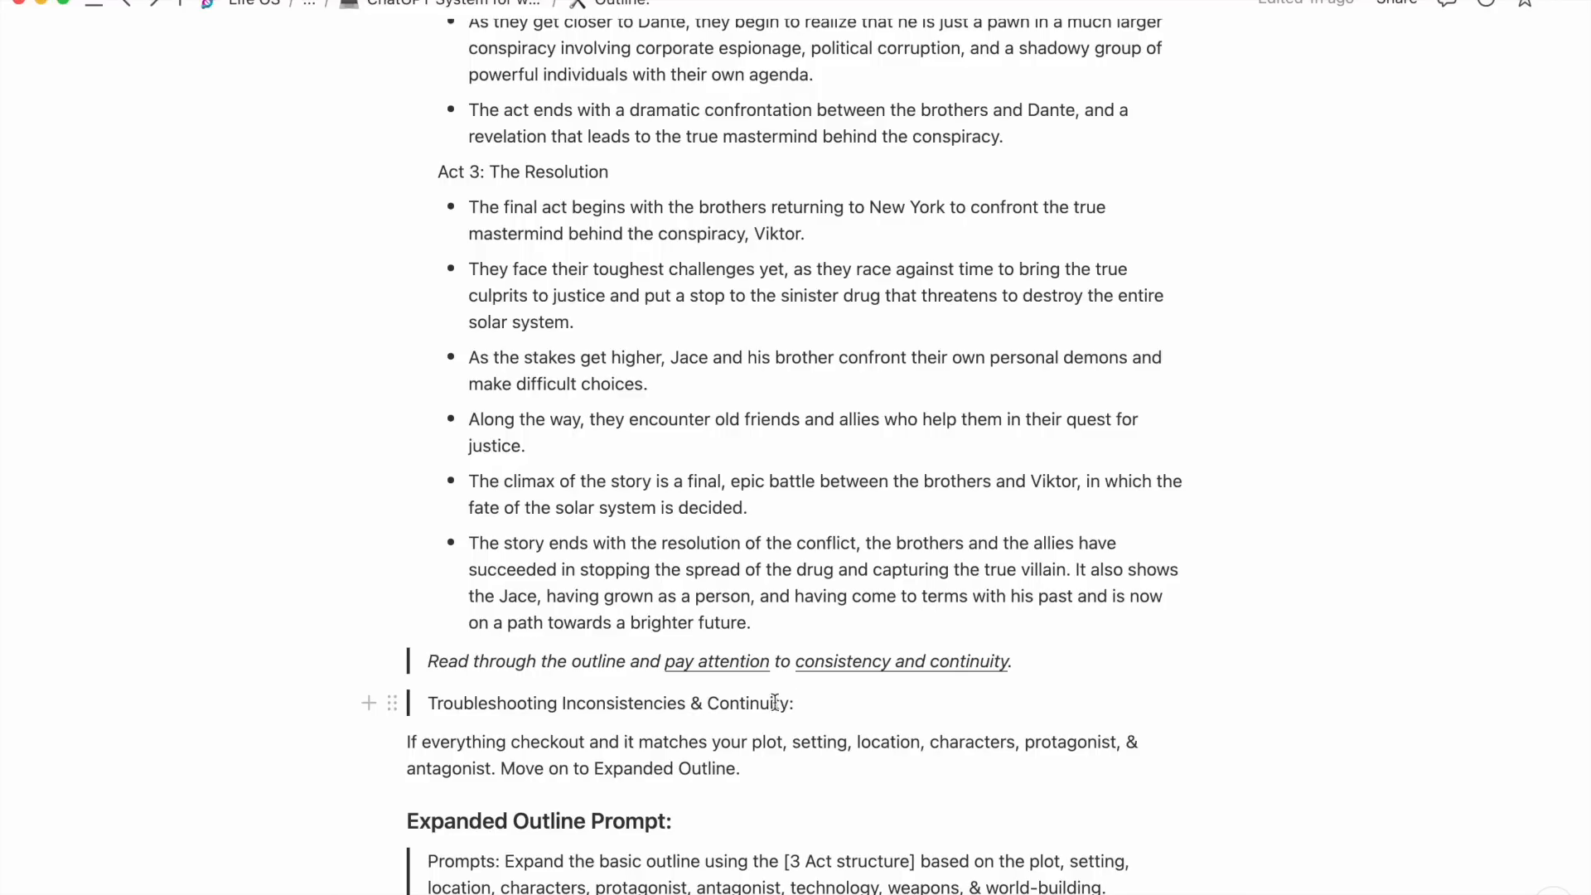
Add "Read through outline are tell me if there are any inconsistencies. or" after the first "Troubleshooting Inconsistencies & Continuity:" label.
{"action": "scroll", "coordinate": [707, 740], "scroll_direction": "down", "scroll_amount": 3}
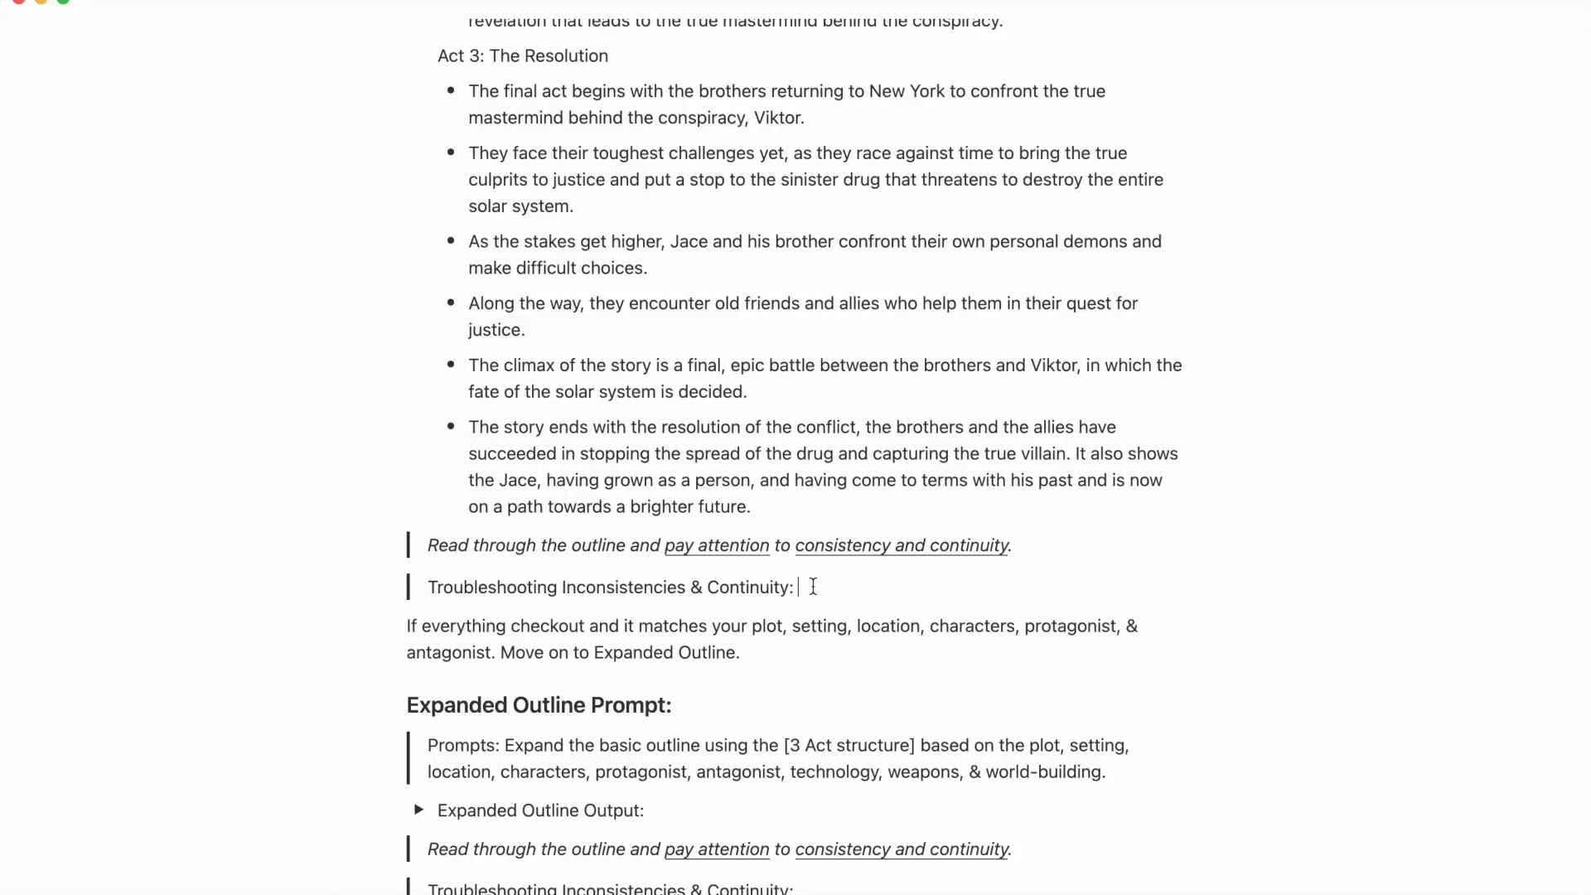
{"action": "type", "text": "Read through outline ar"}
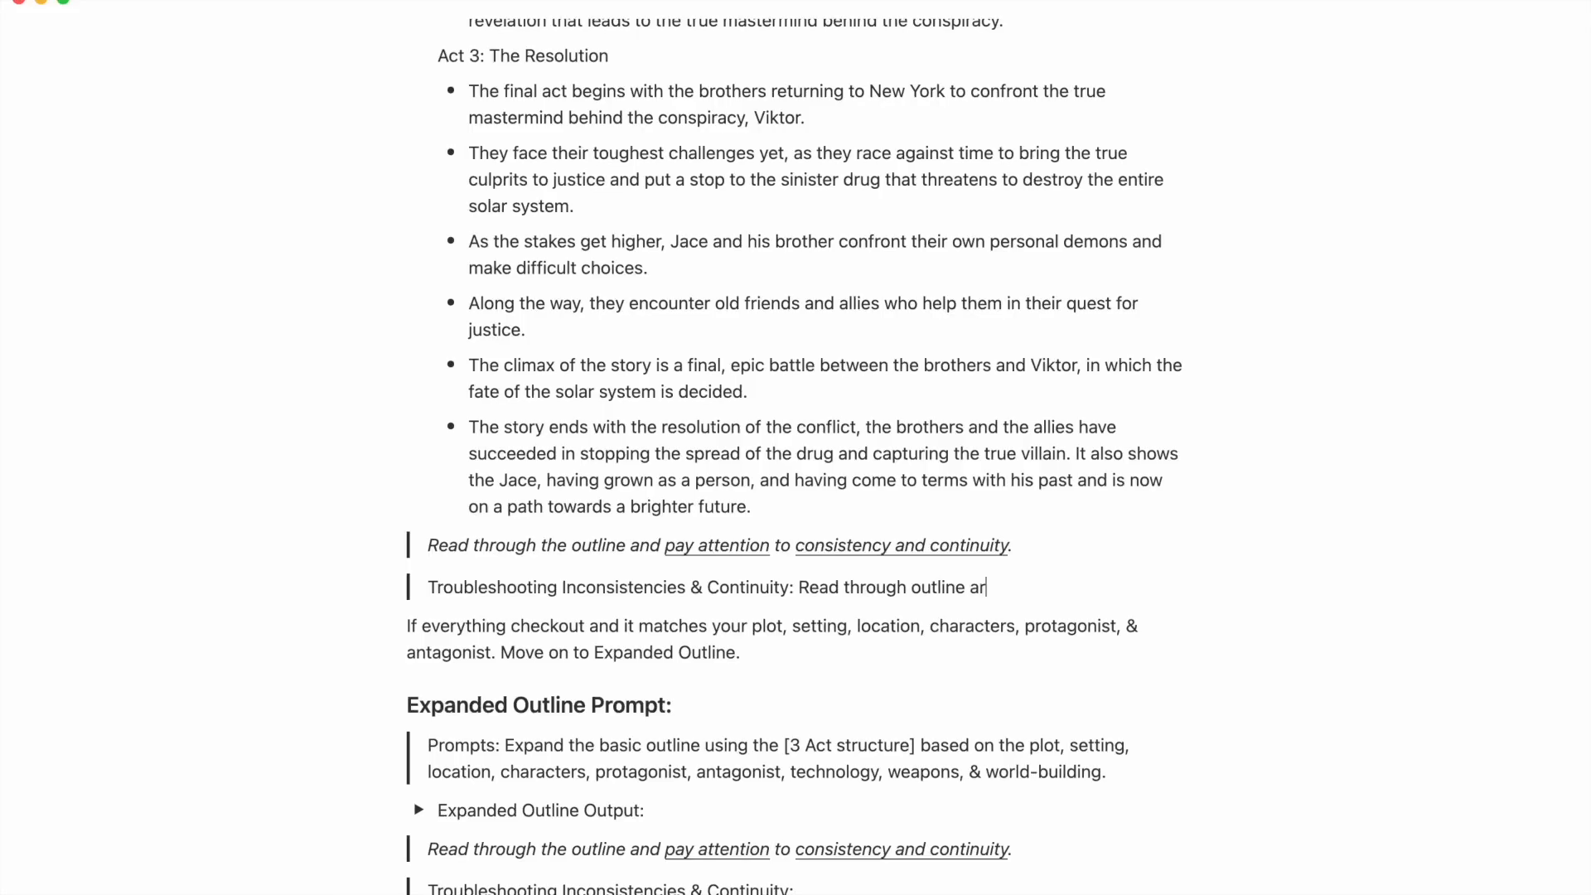
{"action": "type", "text": "e tell me if there are any i"}
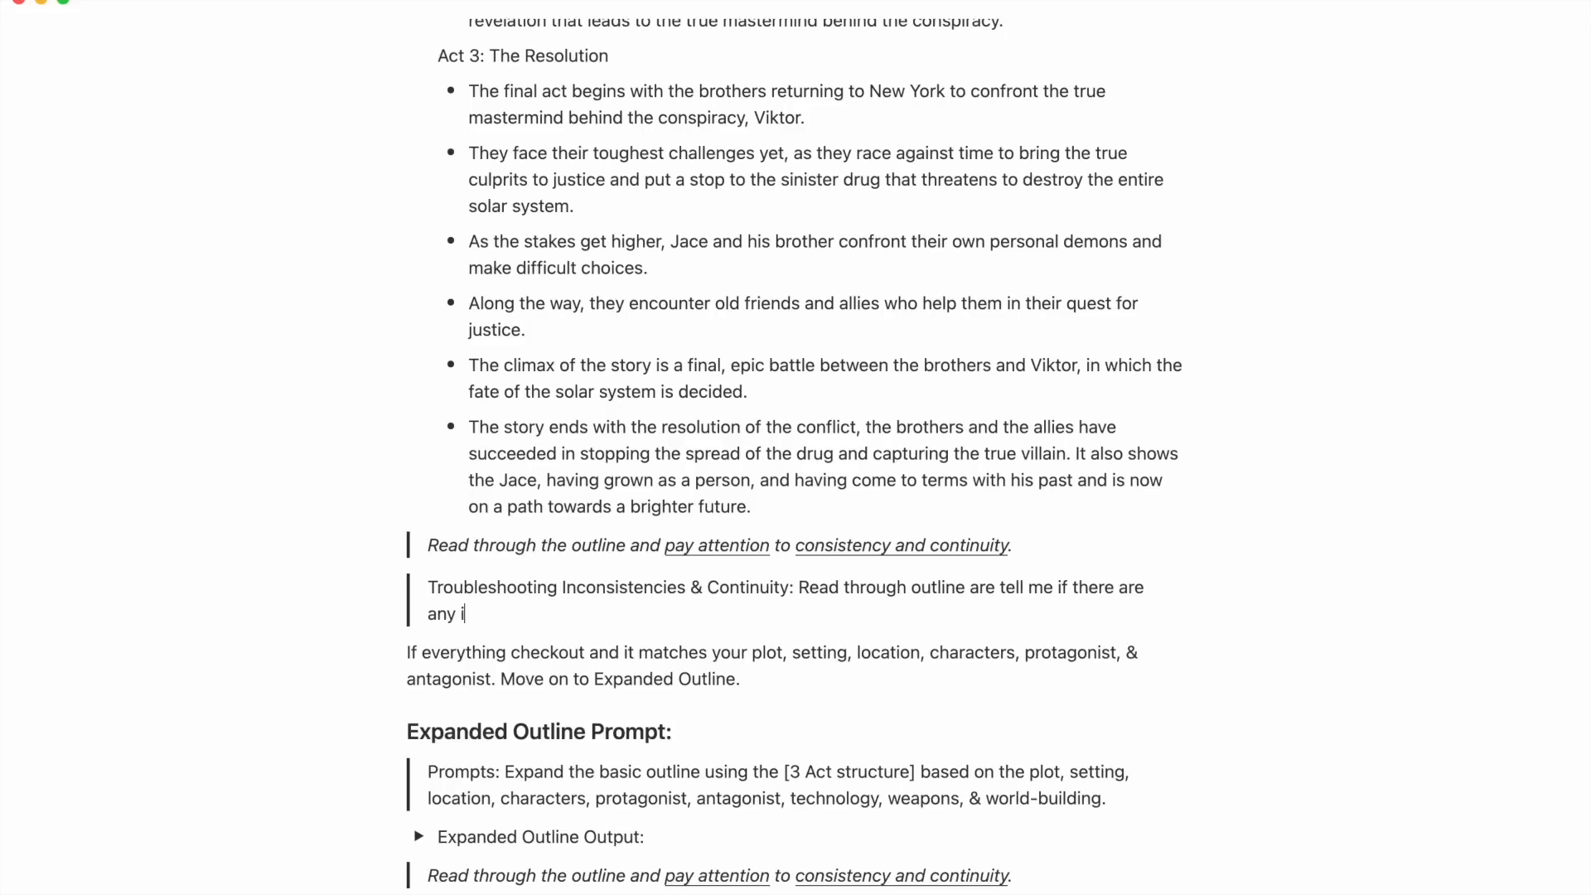
{"action": "type", "text": "nconsistencies."}
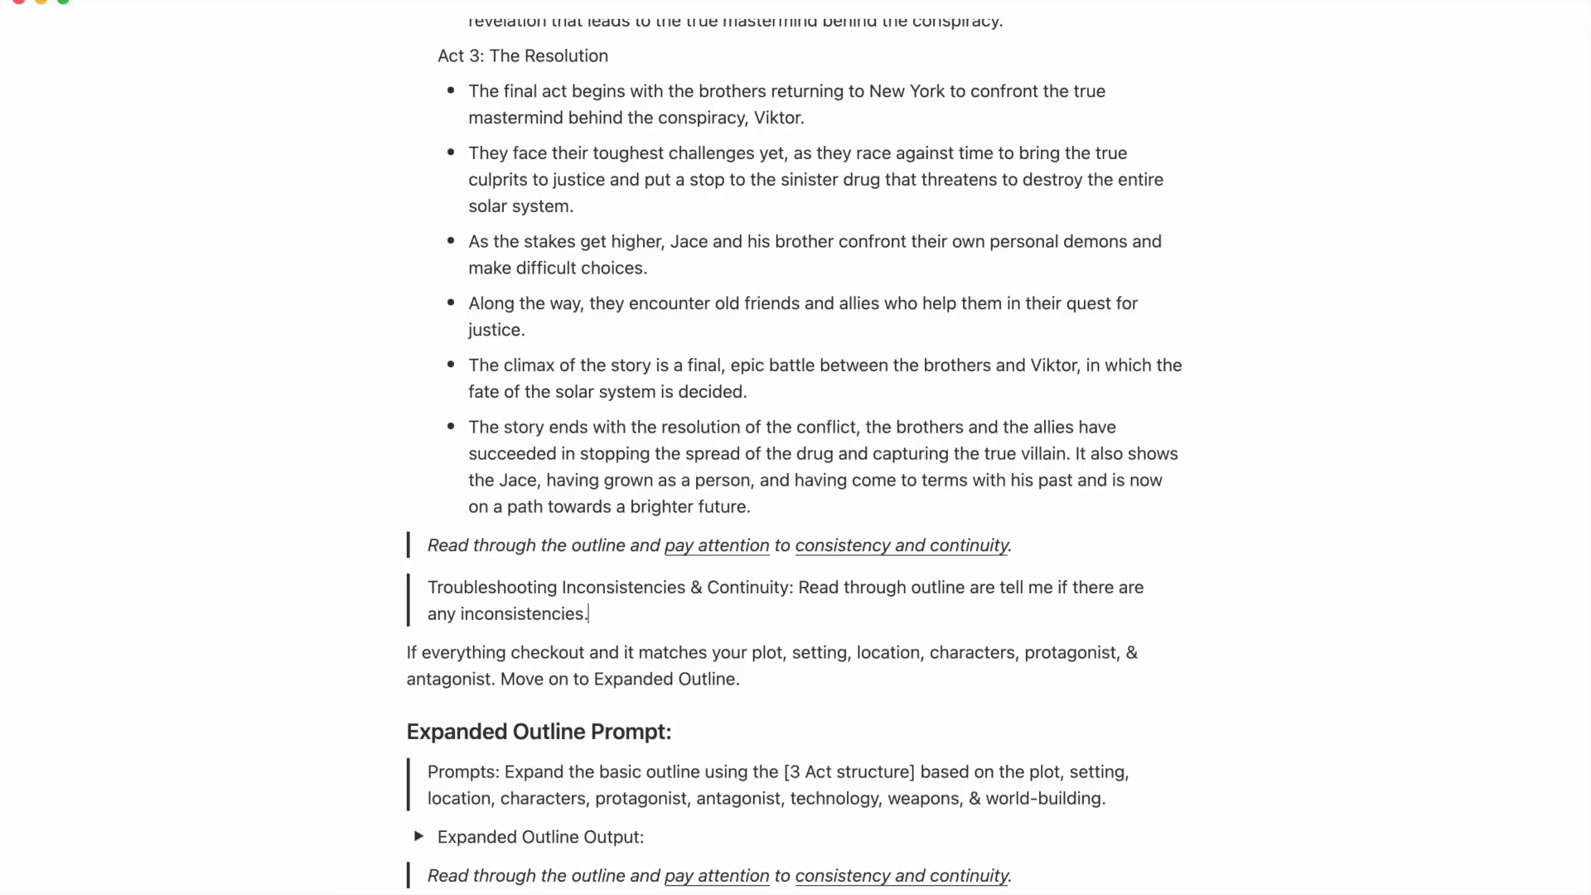
{"action": "type", "text": " or"}
Copy the phrase "Read through outline are tell me" from the troubleshooting prompt, and replace its word "are" with "and".
{"action": "left_click_drag", "start_coordinate": [803, 590], "coordinate": [973, 593]}
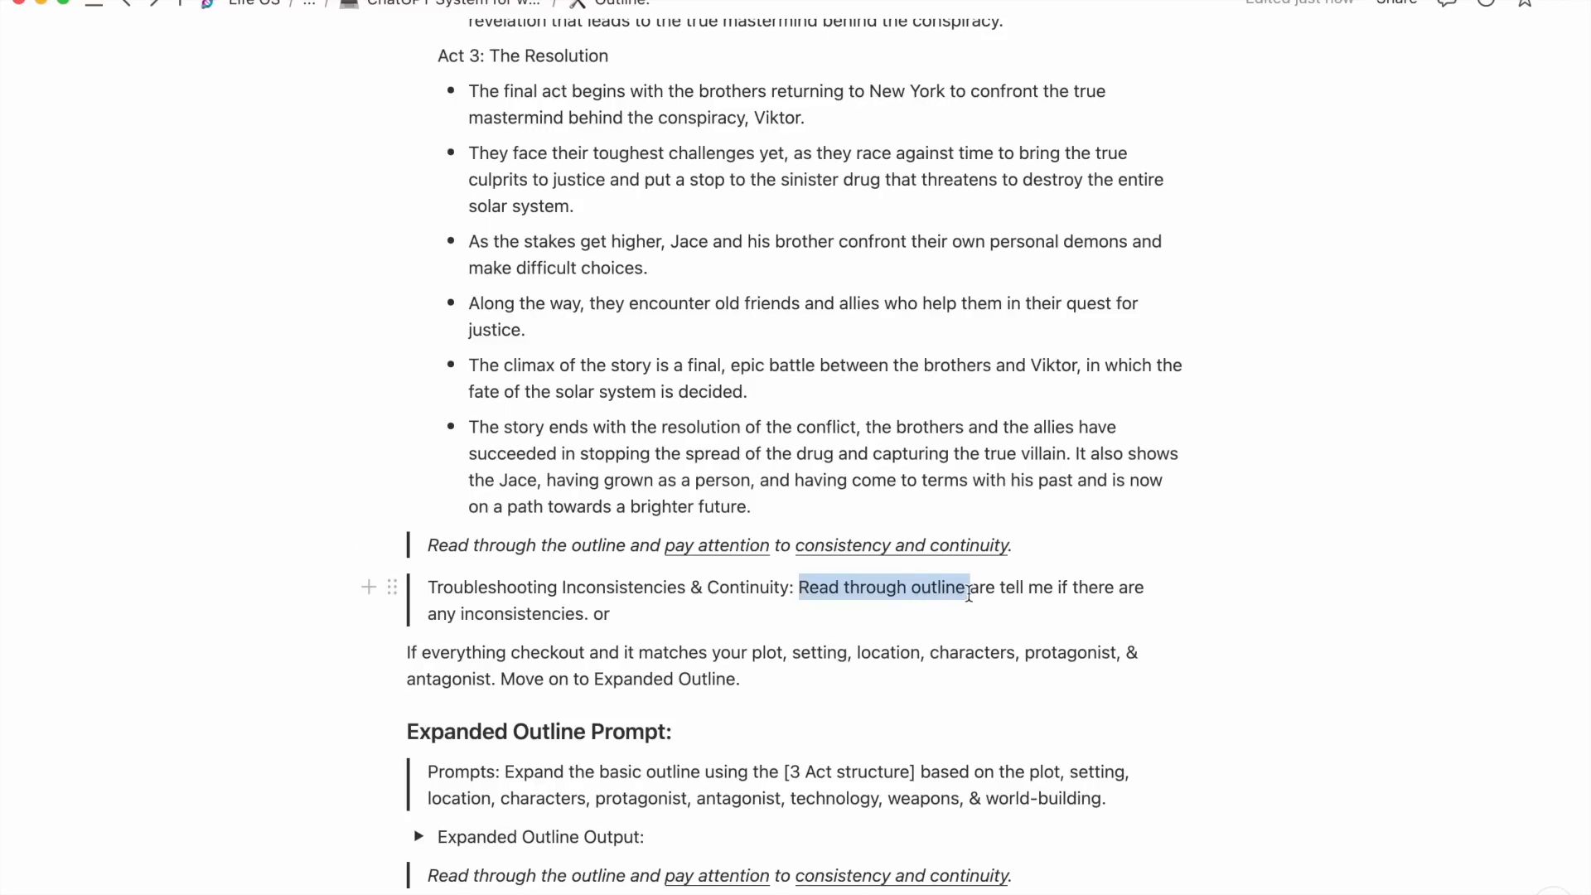
{"action": "left_click_drag", "start_coordinate": [969, 593], "coordinate": [966, 590]}
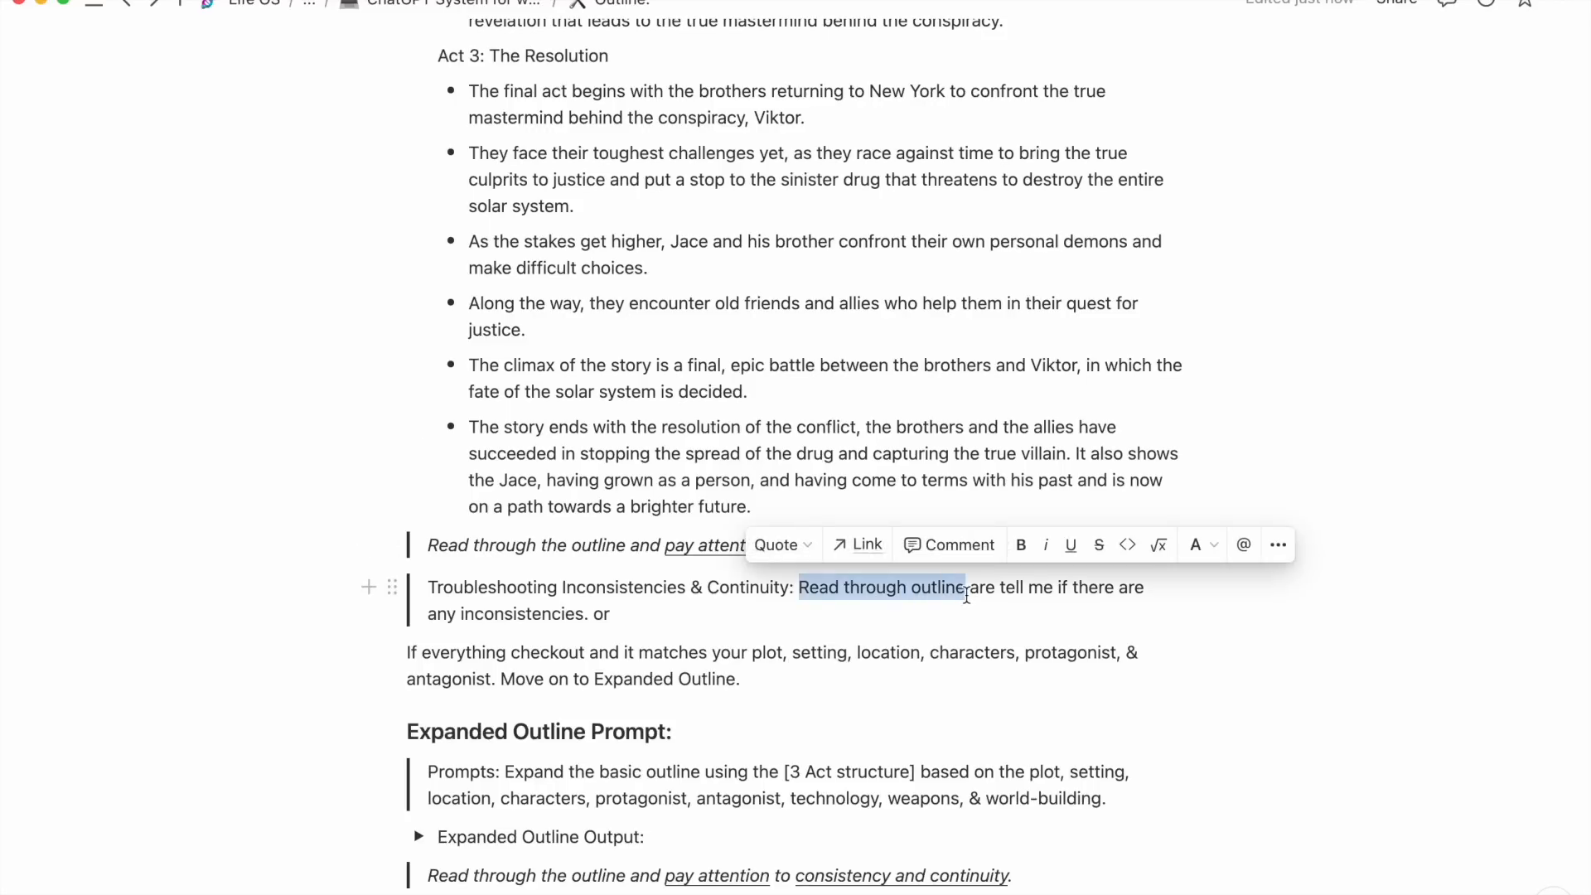
{"action": "left_click", "coordinate": [989, 594]}
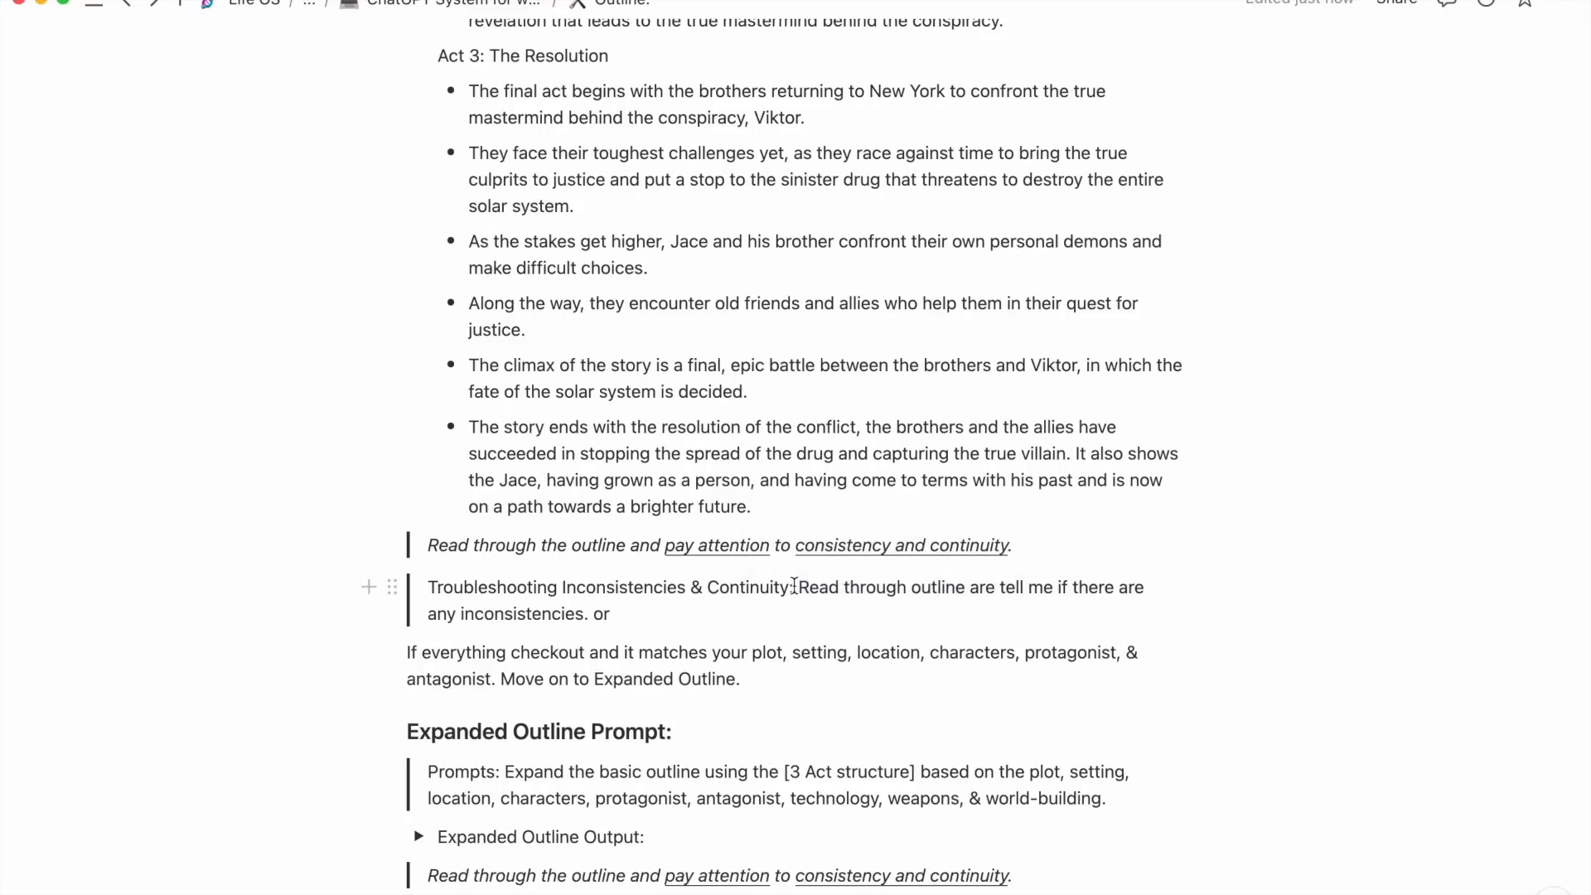
{"action": "left_click_drag", "start_coordinate": [797, 590], "coordinate": [1054, 586]}
{"action": "key", "text": "super+c"}
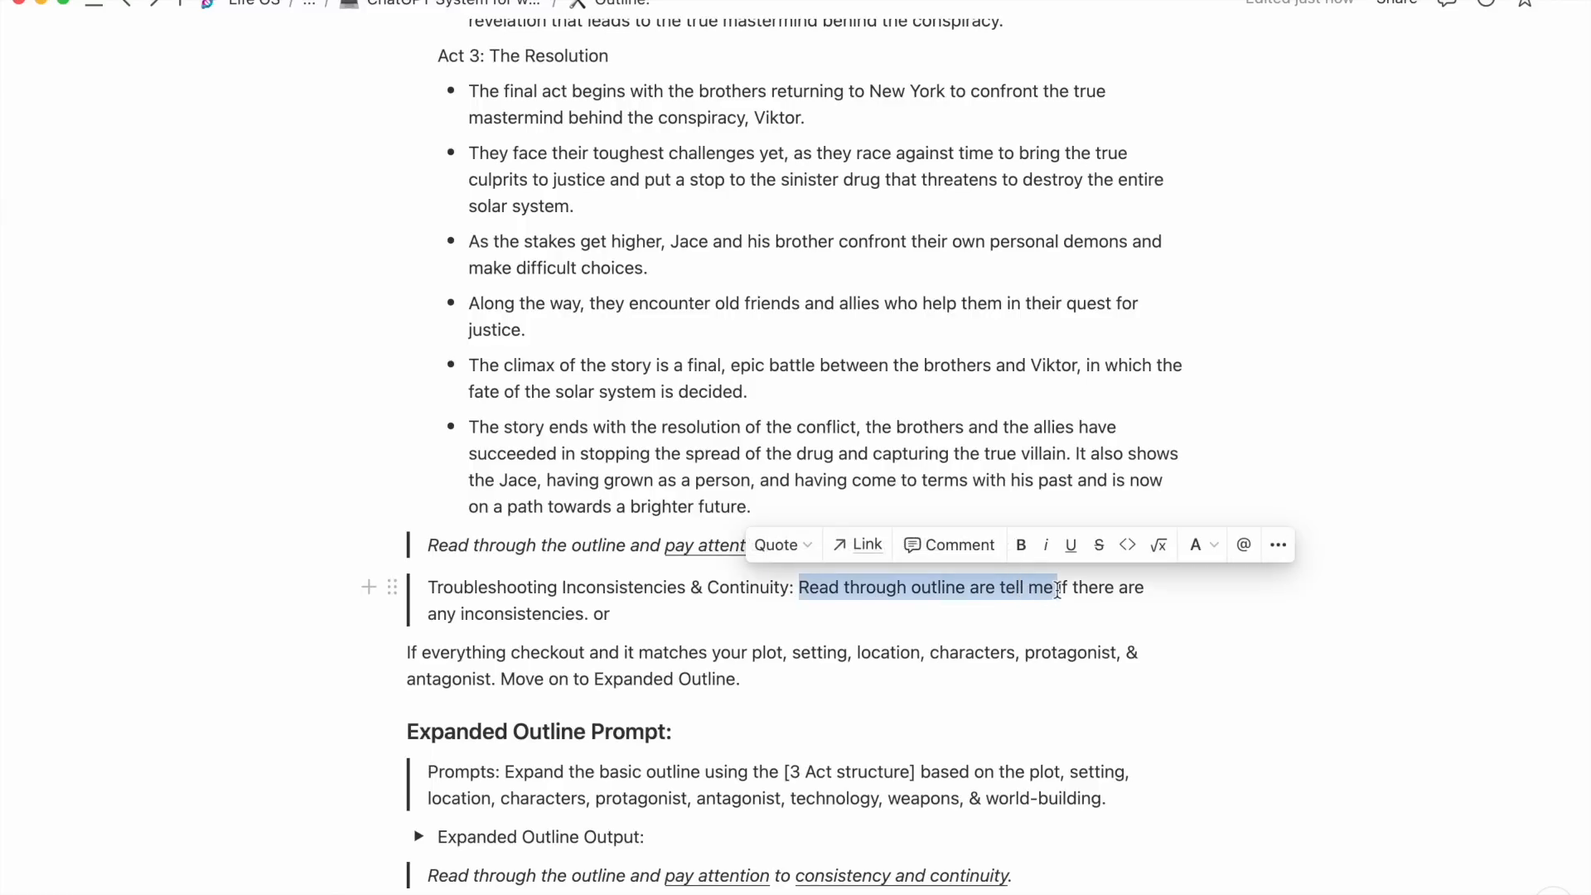
{"action": "double_click", "coordinate": [986, 594]}
{"action": "type", "text": "and"}
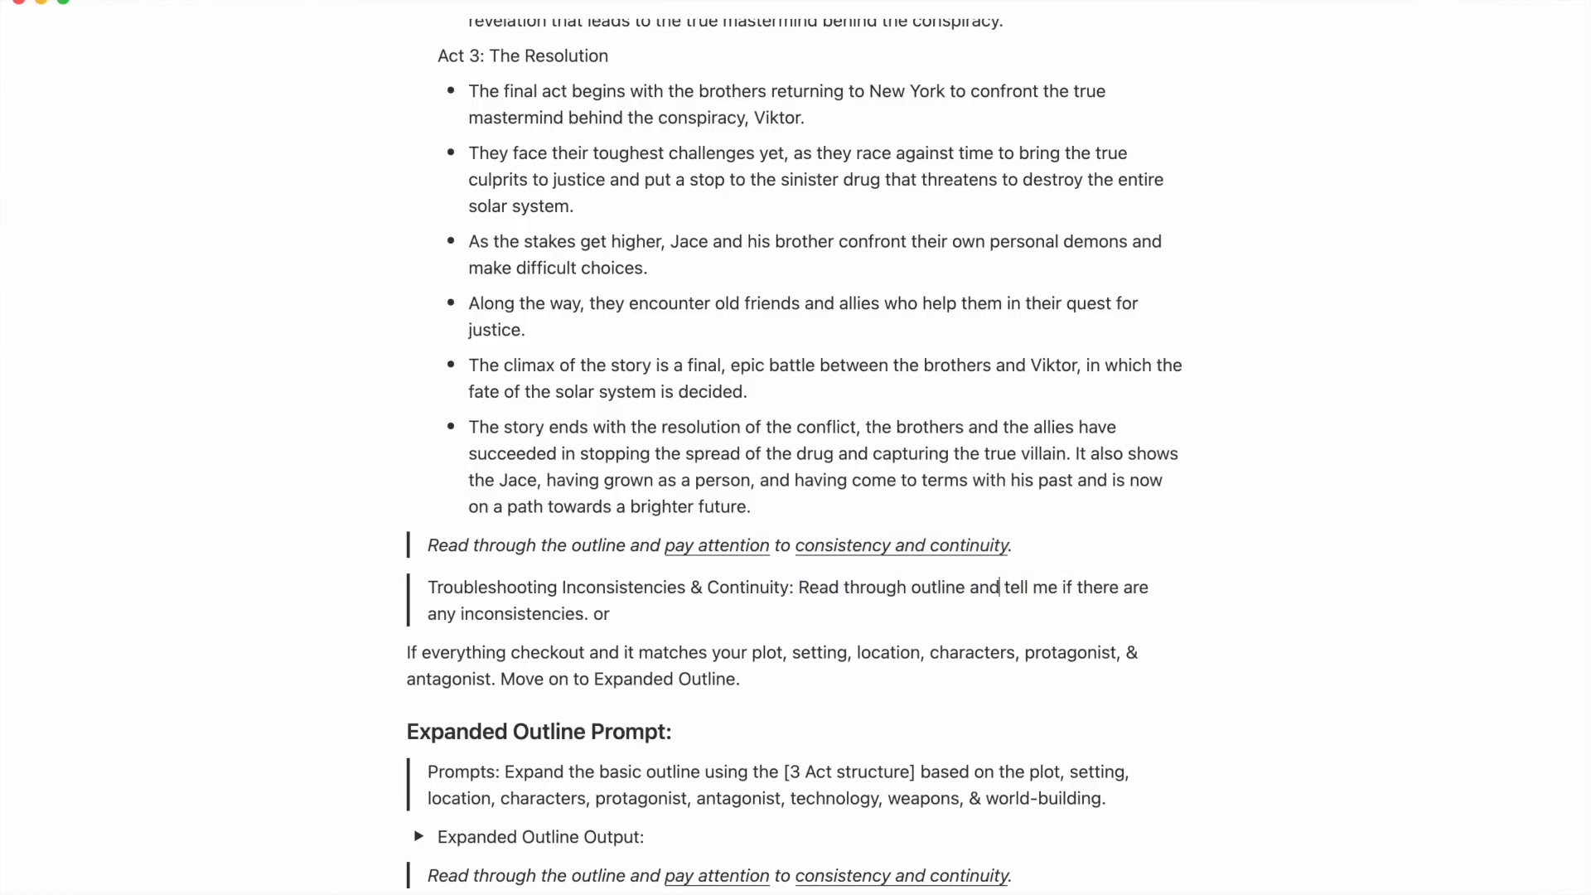
Paste the copied phrase after "or" in the troubleshooting prompt and complete it with "is the it follows the story and the plot.".
{"action": "left_click", "coordinate": [808, 620]}
{"action": "key", "text": "super+v"}
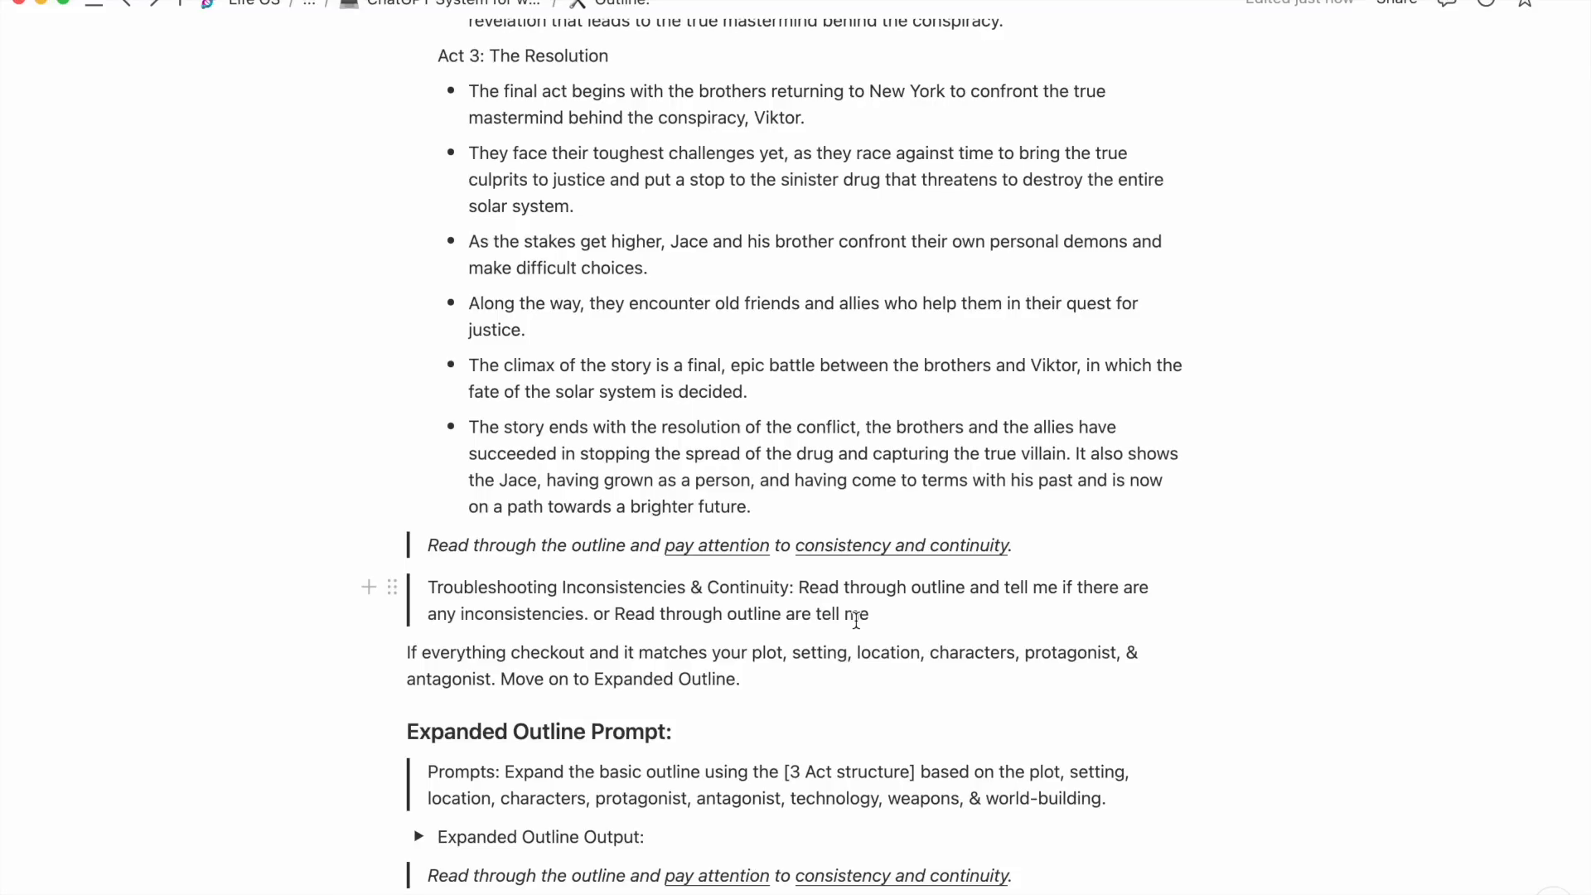
{"action": "type", "text": "is the"}
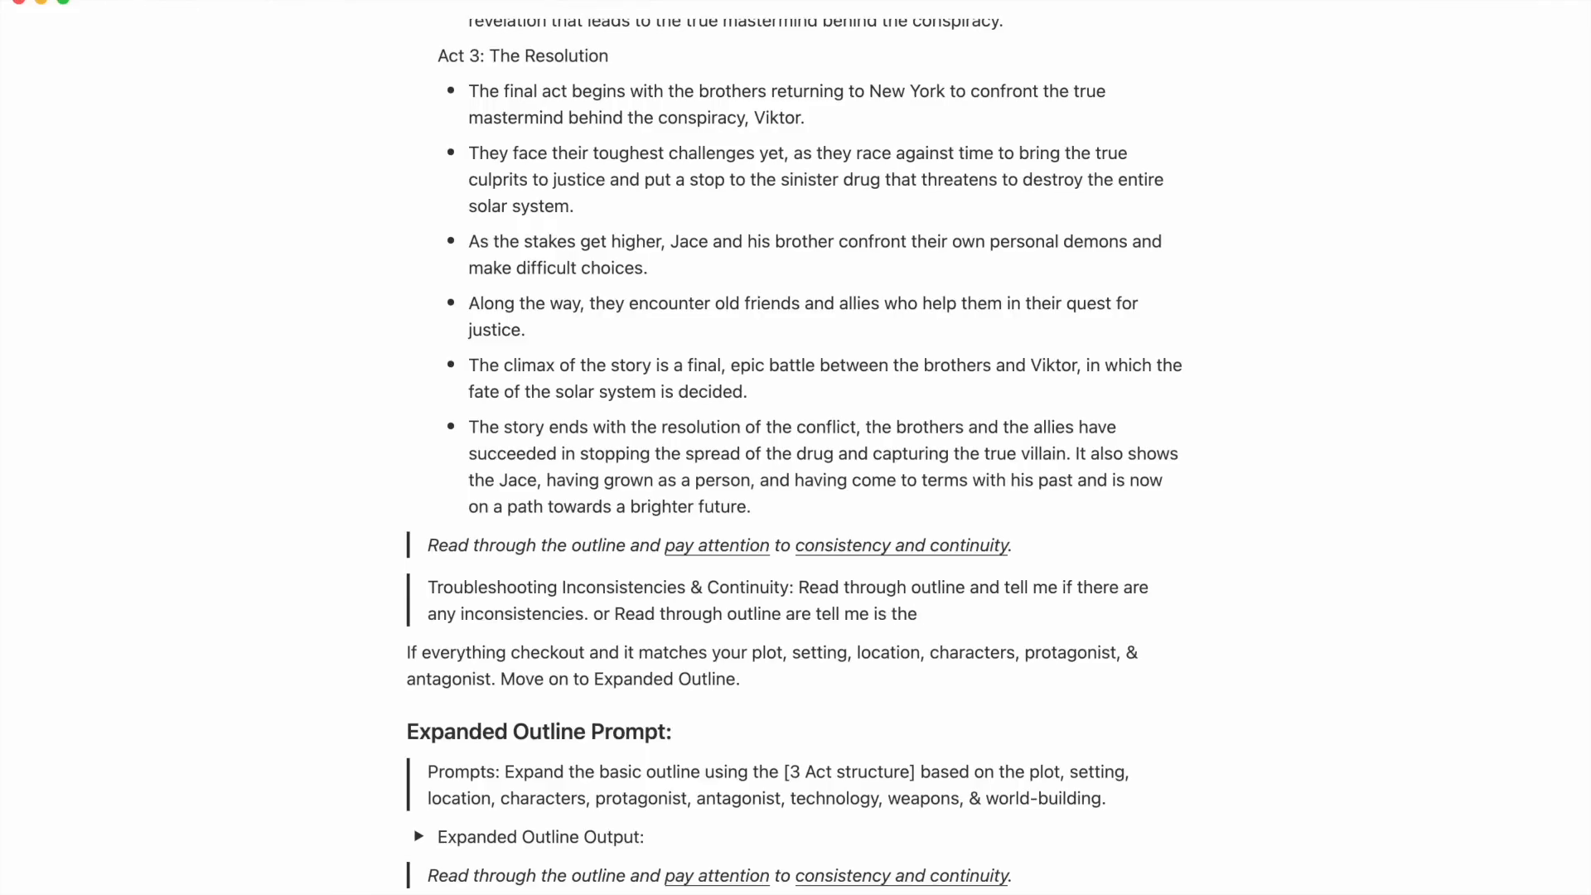
{"action": "type", "text": " the"}
{"action": "key", "text": "BackSpace"}
{"action": "key", "text": "BackSpace"}
{"action": "key", "text": "BackSpace"}
{"action": "type", "text": "it foll"}
{"action": "type", "text": "ows "}
{"action": "type", "text": "the spa"}
{"action": "key", "text": "BackSpace"}
{"action": "key", "text": "BackSpace"}
{"action": "type", "text": "tory"}
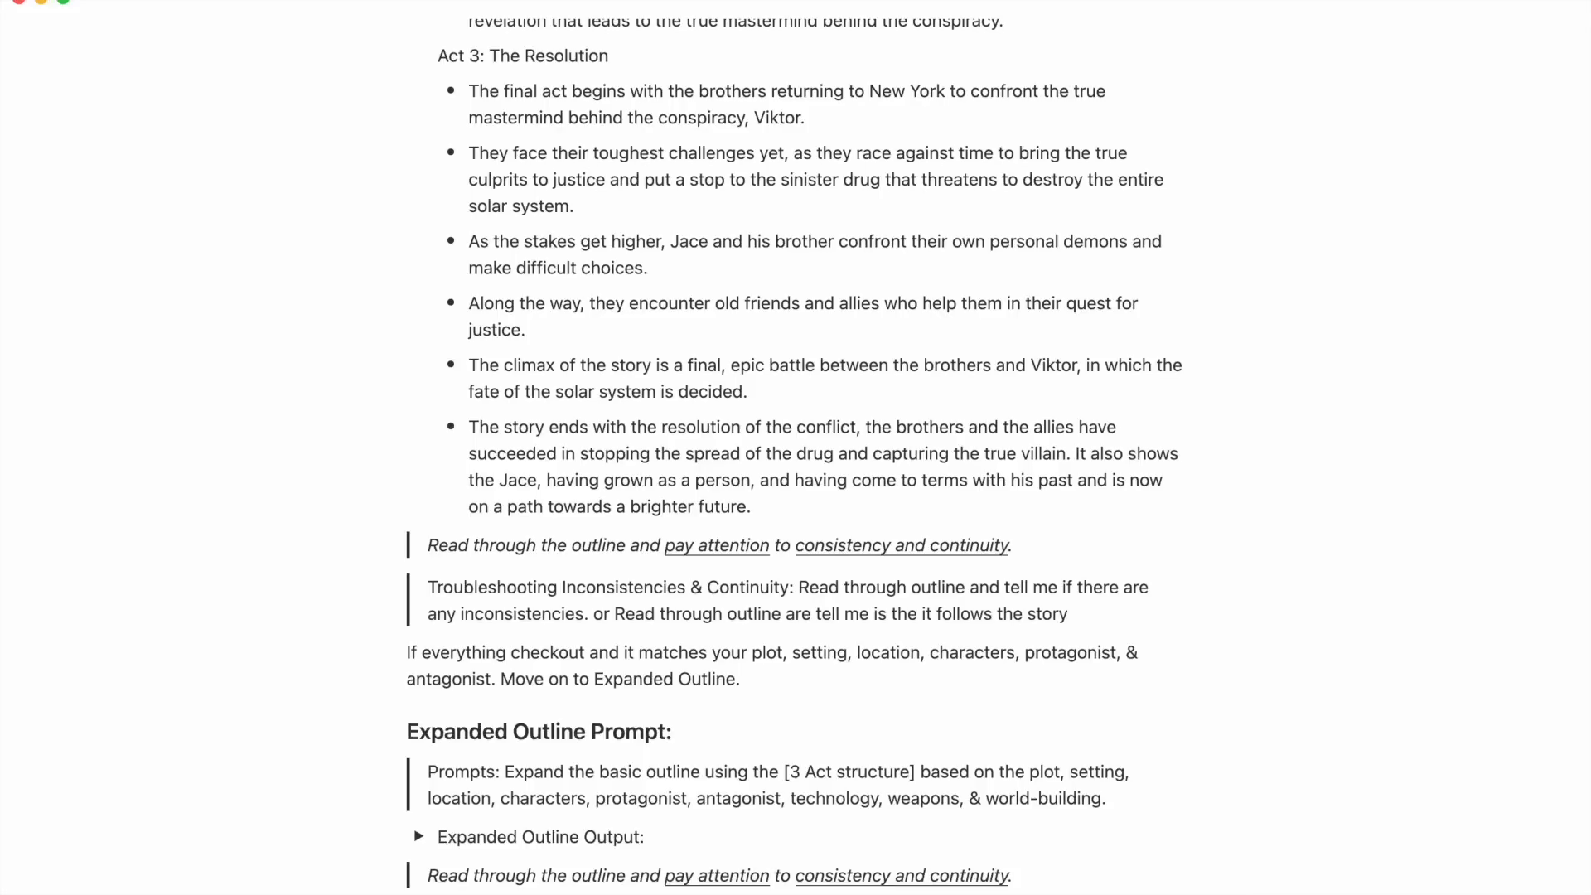
{"action": "type", "text": " and the plot."}
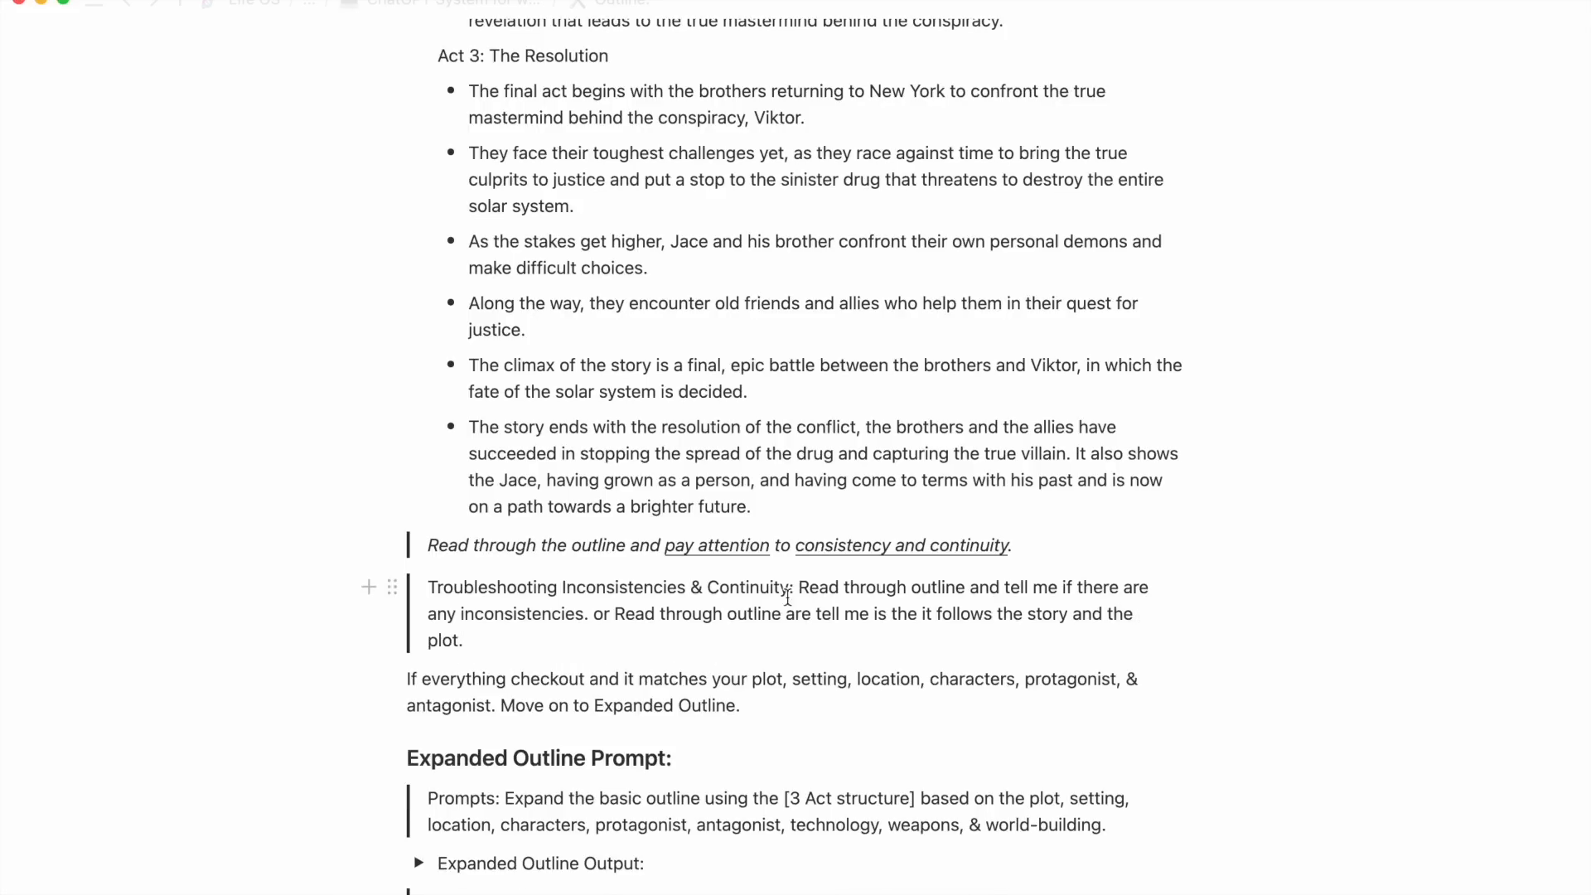
{"action": "scroll", "coordinate": [700, 621], "scroll_direction": "down", "scroll_amount": 3}
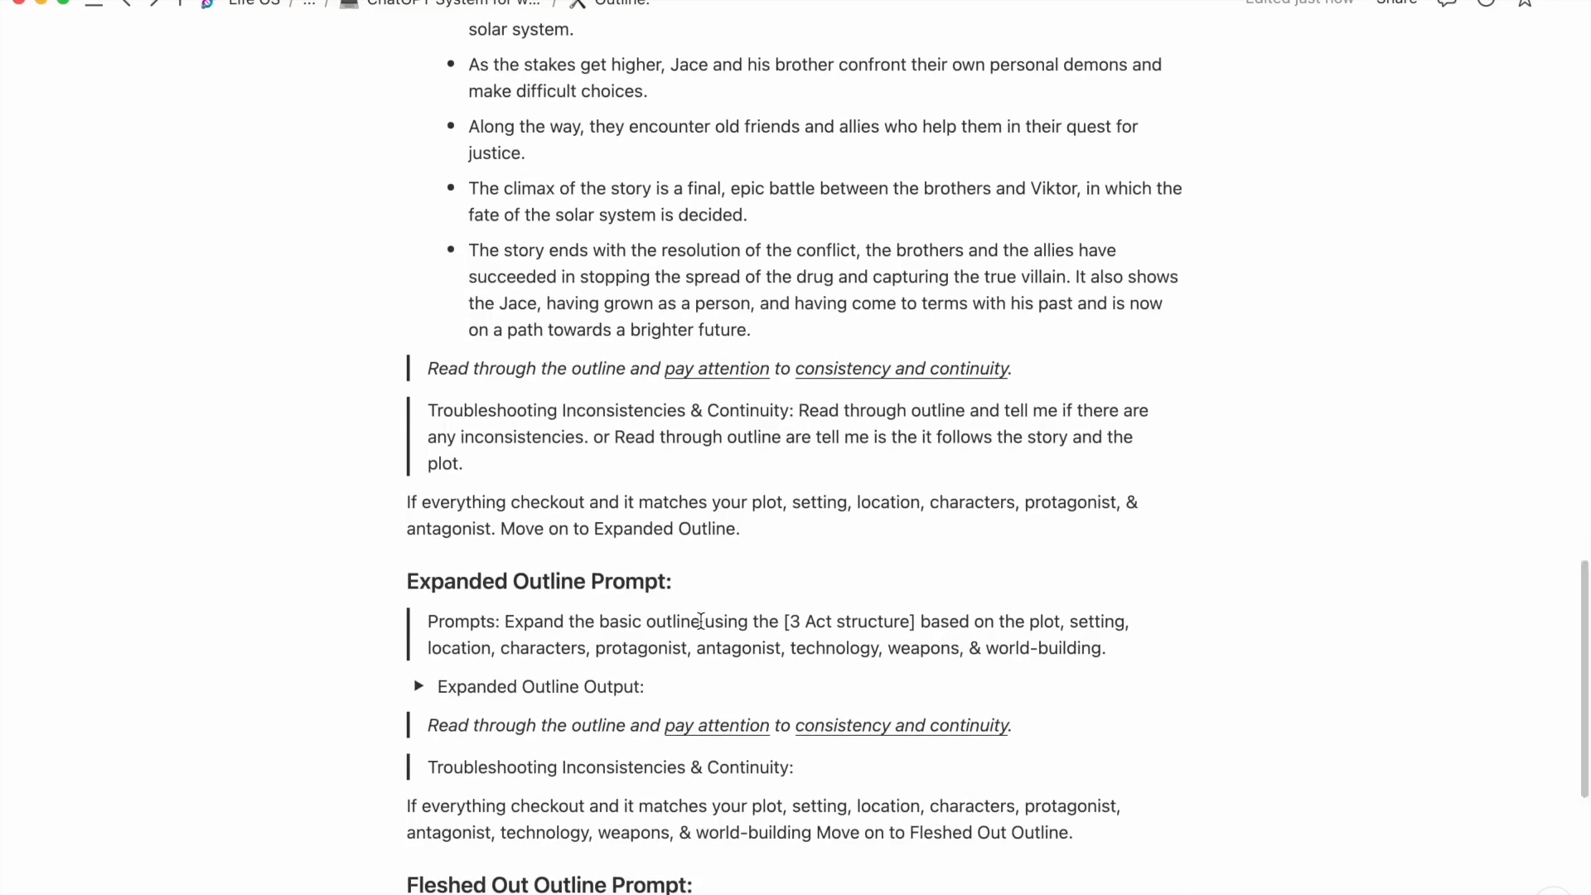
{"action": "key", "text": "Return"}
{"action": "type", "text": "Pr"}
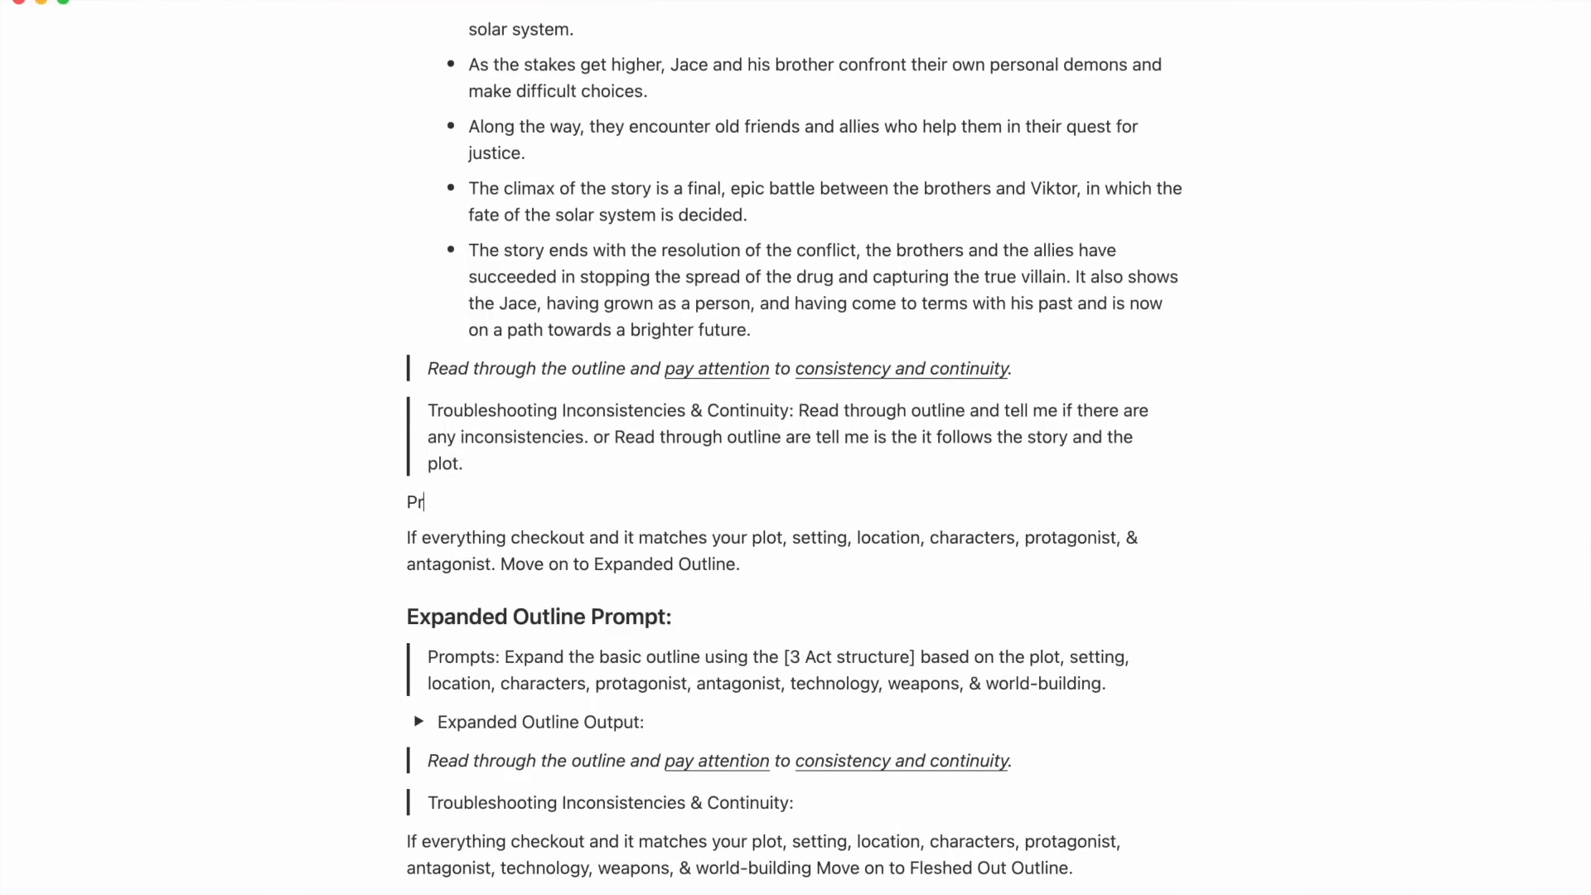
{"action": "key", "text": "BackSpace"}
{"action": "key", "text": "BackSpace"}
{"action": "key", "text": "BackSpace"}
Append "If it Doesn't: Change or Fix the outline so that is follows and remains consistant with the plot and the story idea." to the first troubleshooting prompt.
{"action": "type", "text": "If it Doesn't: "}
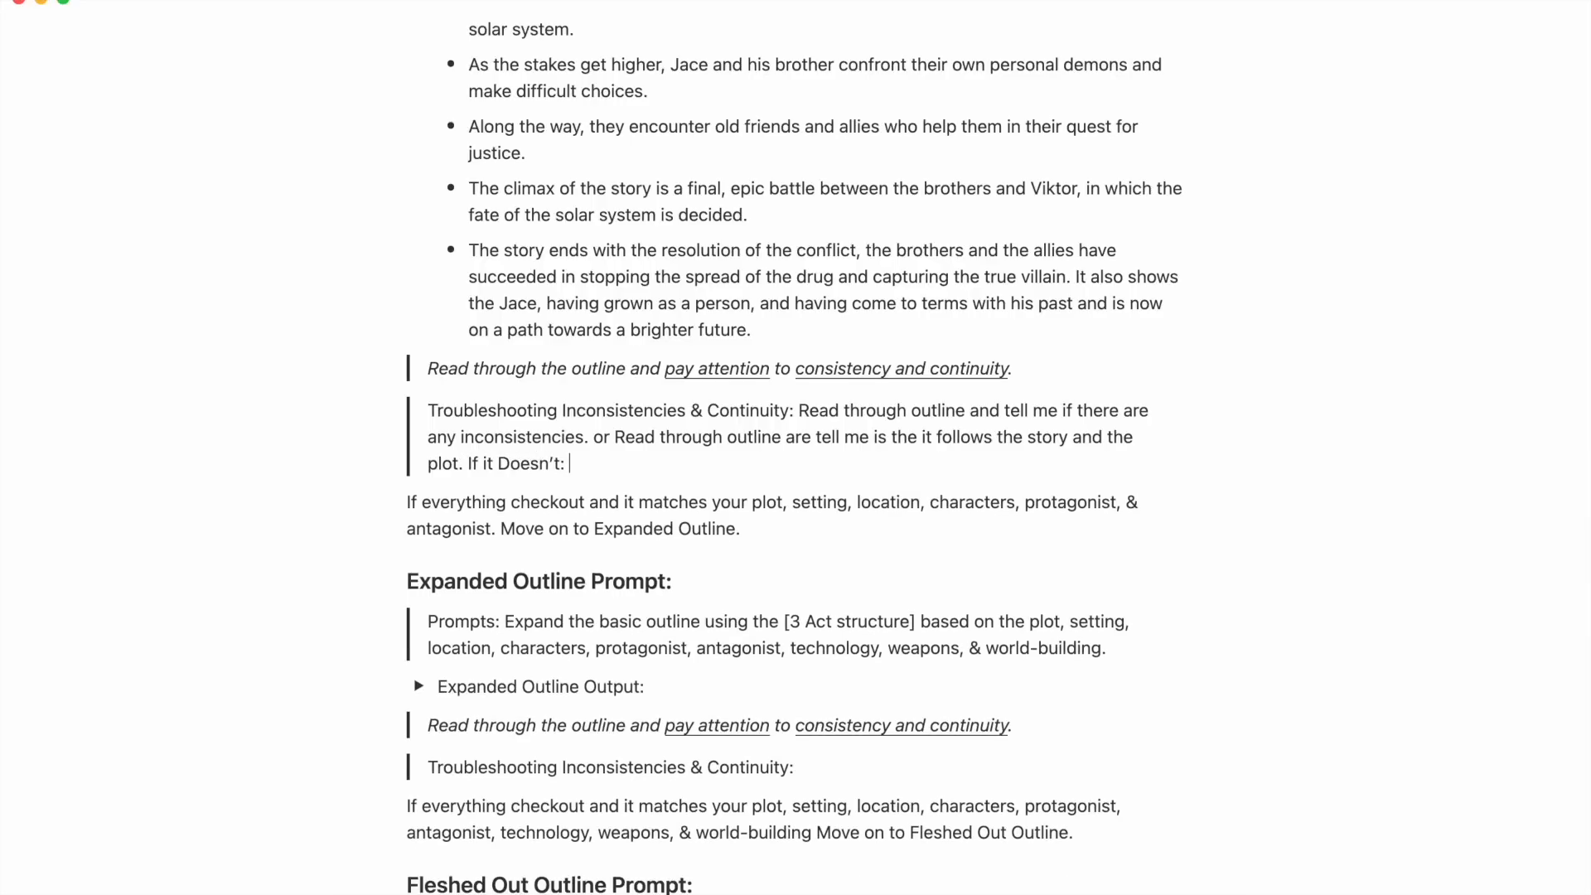
{"action": "type", "text": "Change or Fix the outline so that is follows and remains consistant with the"}
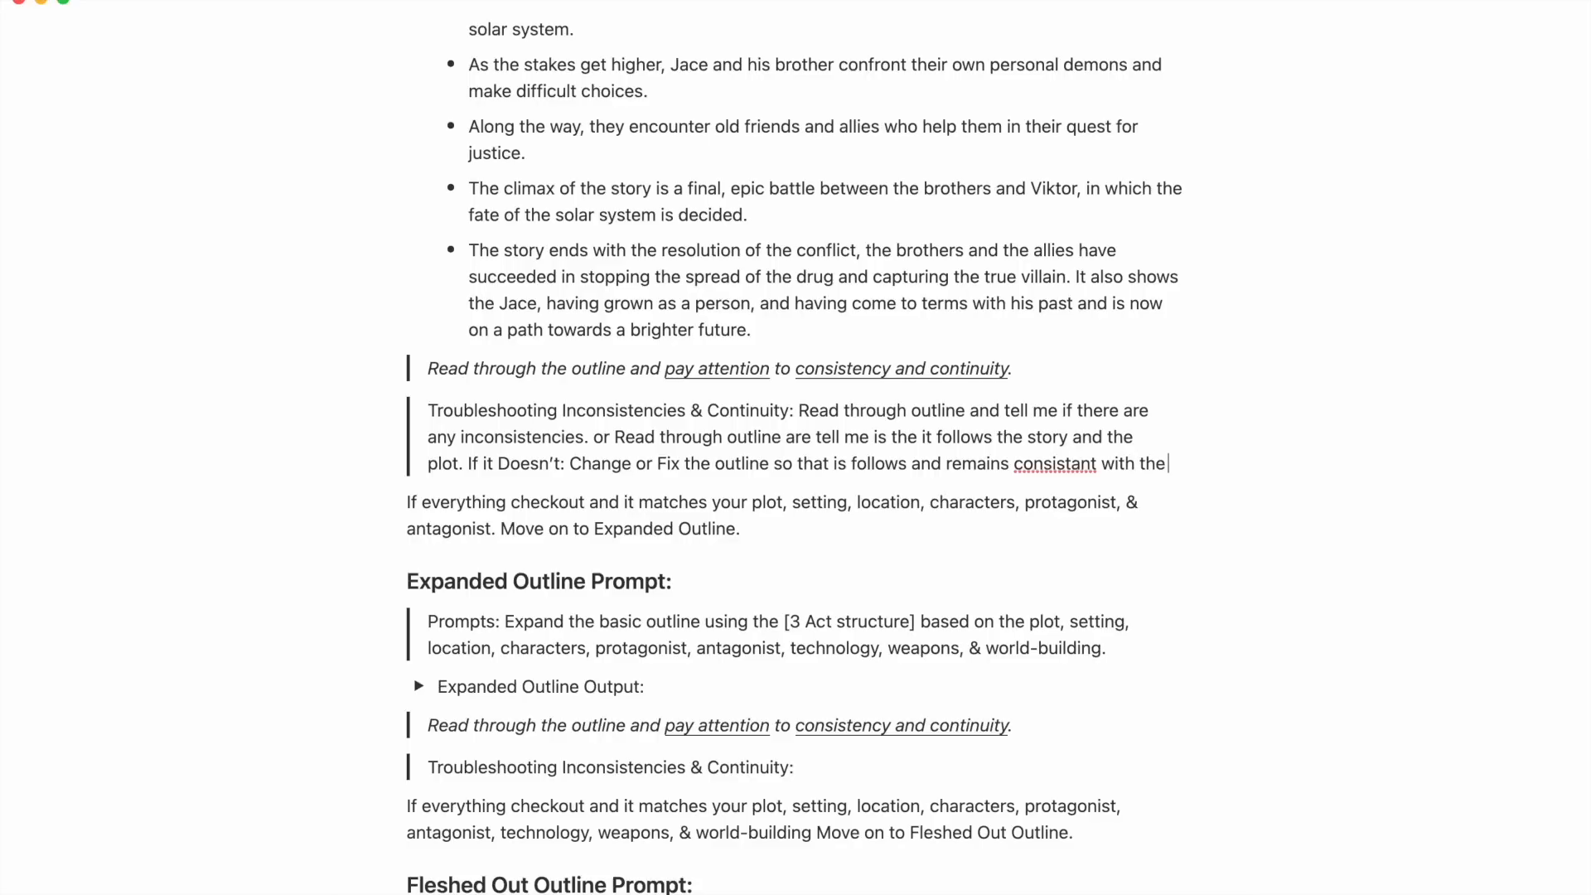
{"action": "type", "text": " plot and the sot"}
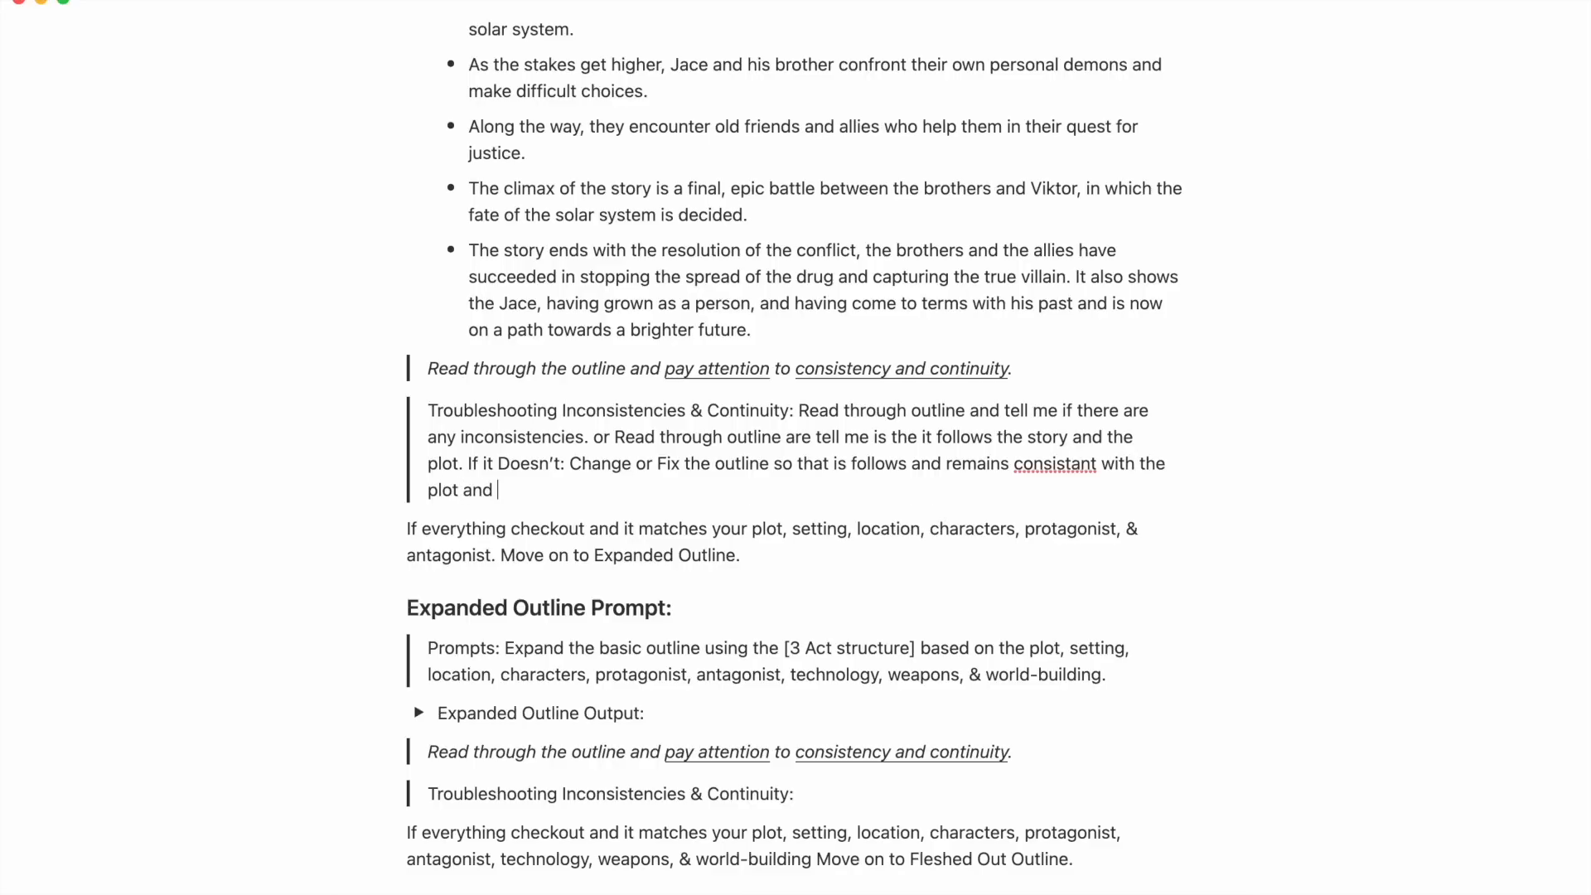
{"action": "key", "text": "BackSpace"}
{"action": "key", "text": "BackSpace"}
{"action": "type", "text": "tory id"}
{"action": "type", "text": "ea."}
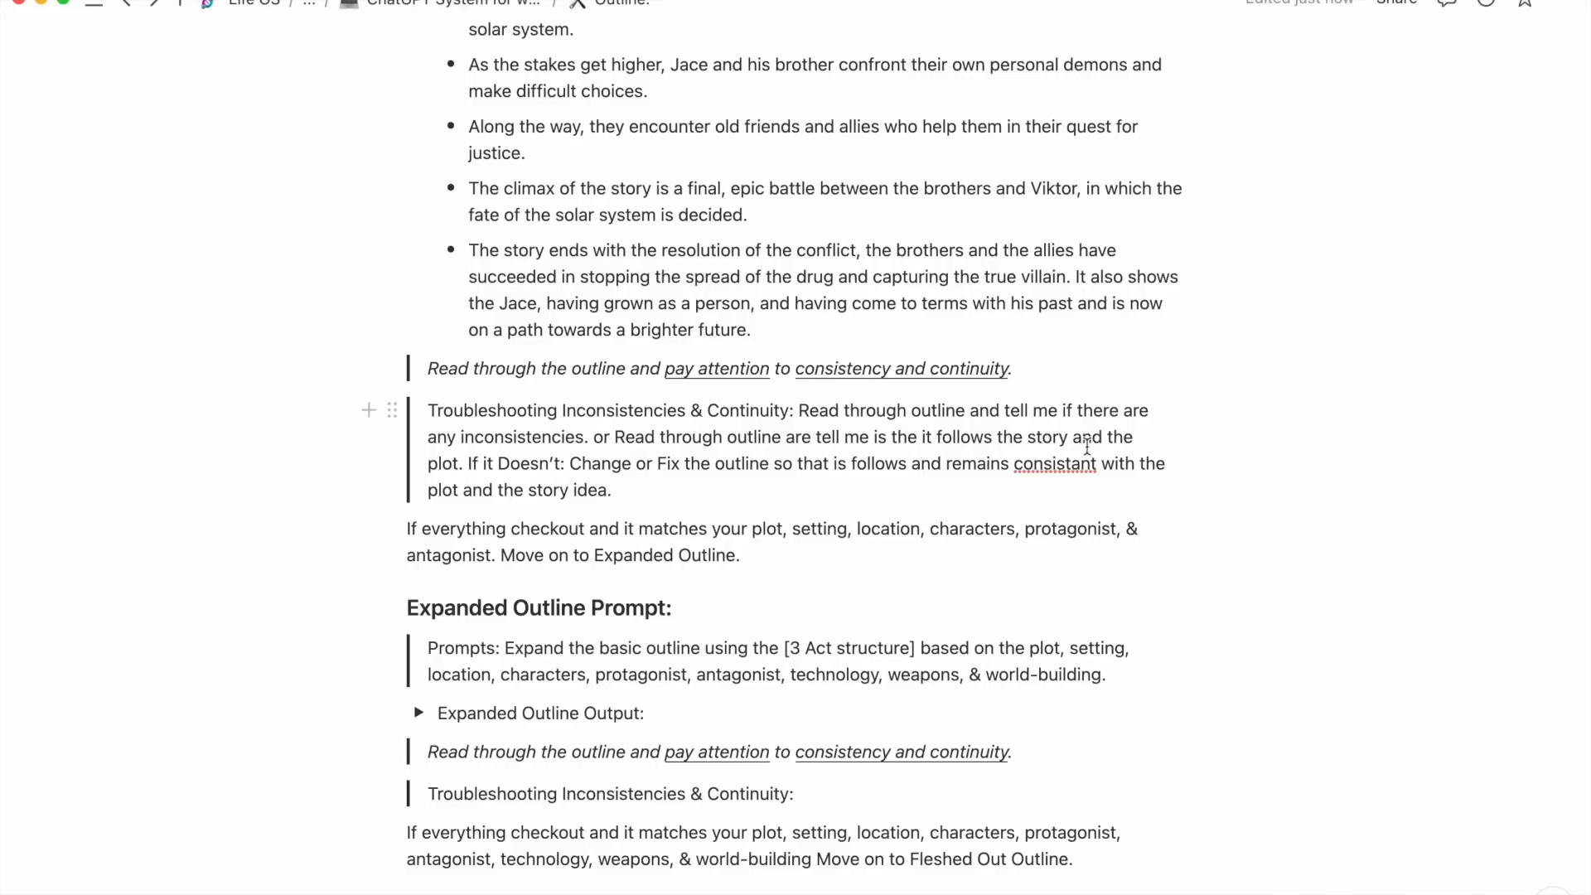
Correct the misspelled word after "remains" in the troubleshooting prompt to "consistent".
{"action": "right_click", "coordinate": [1060, 464]}
{"action": "left_click", "coordinate": [1057, 449]}
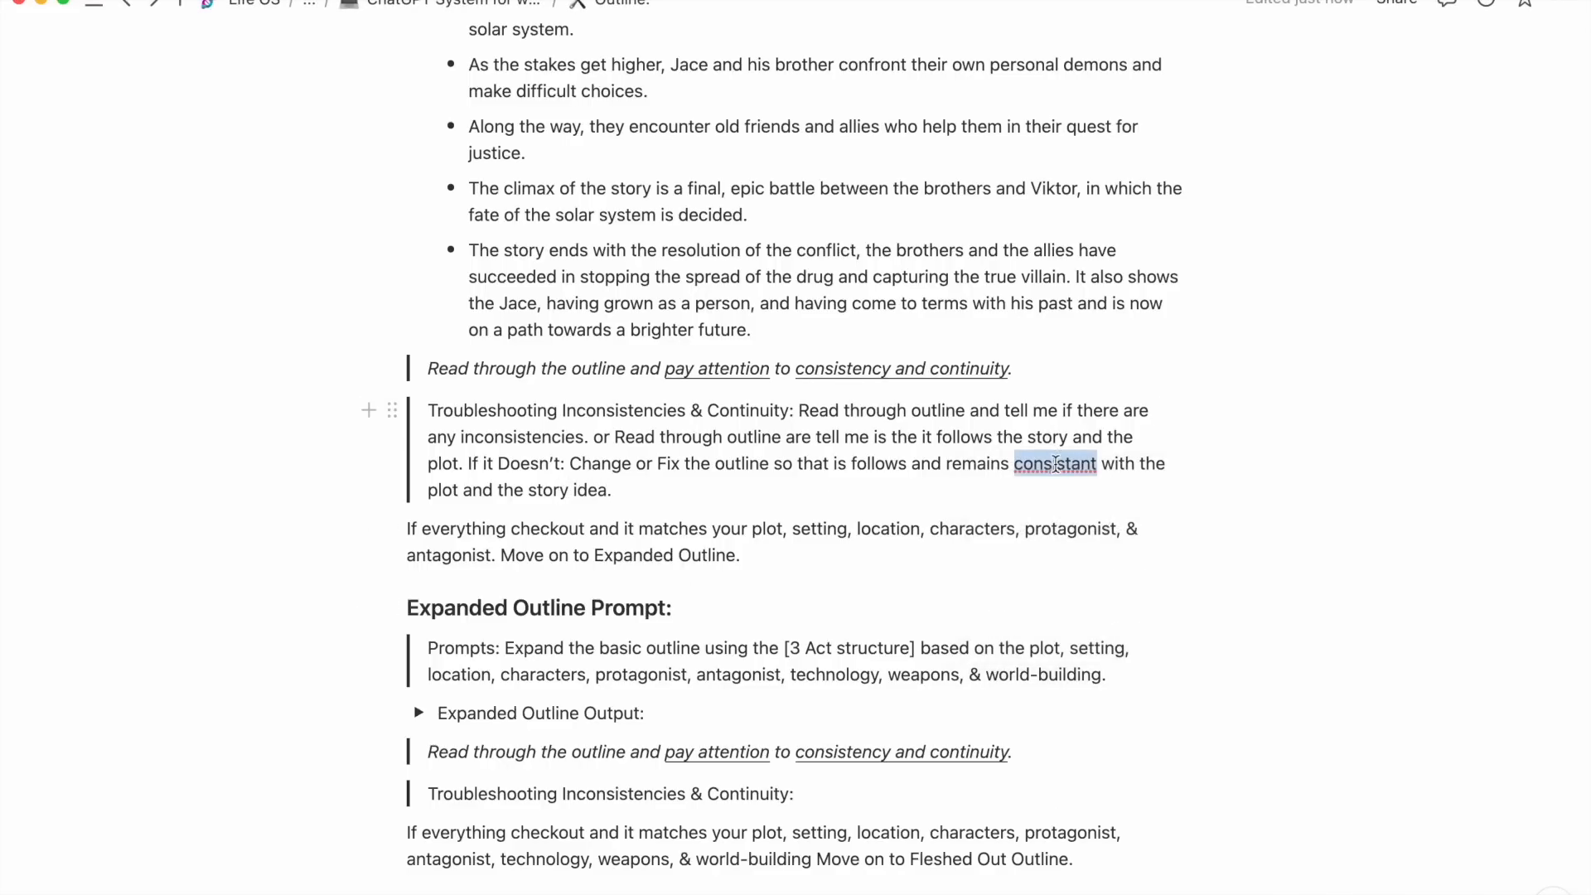
{"action": "left_click", "coordinate": [1045, 466]}
{"action": "double_click", "coordinate": [1082, 466]}
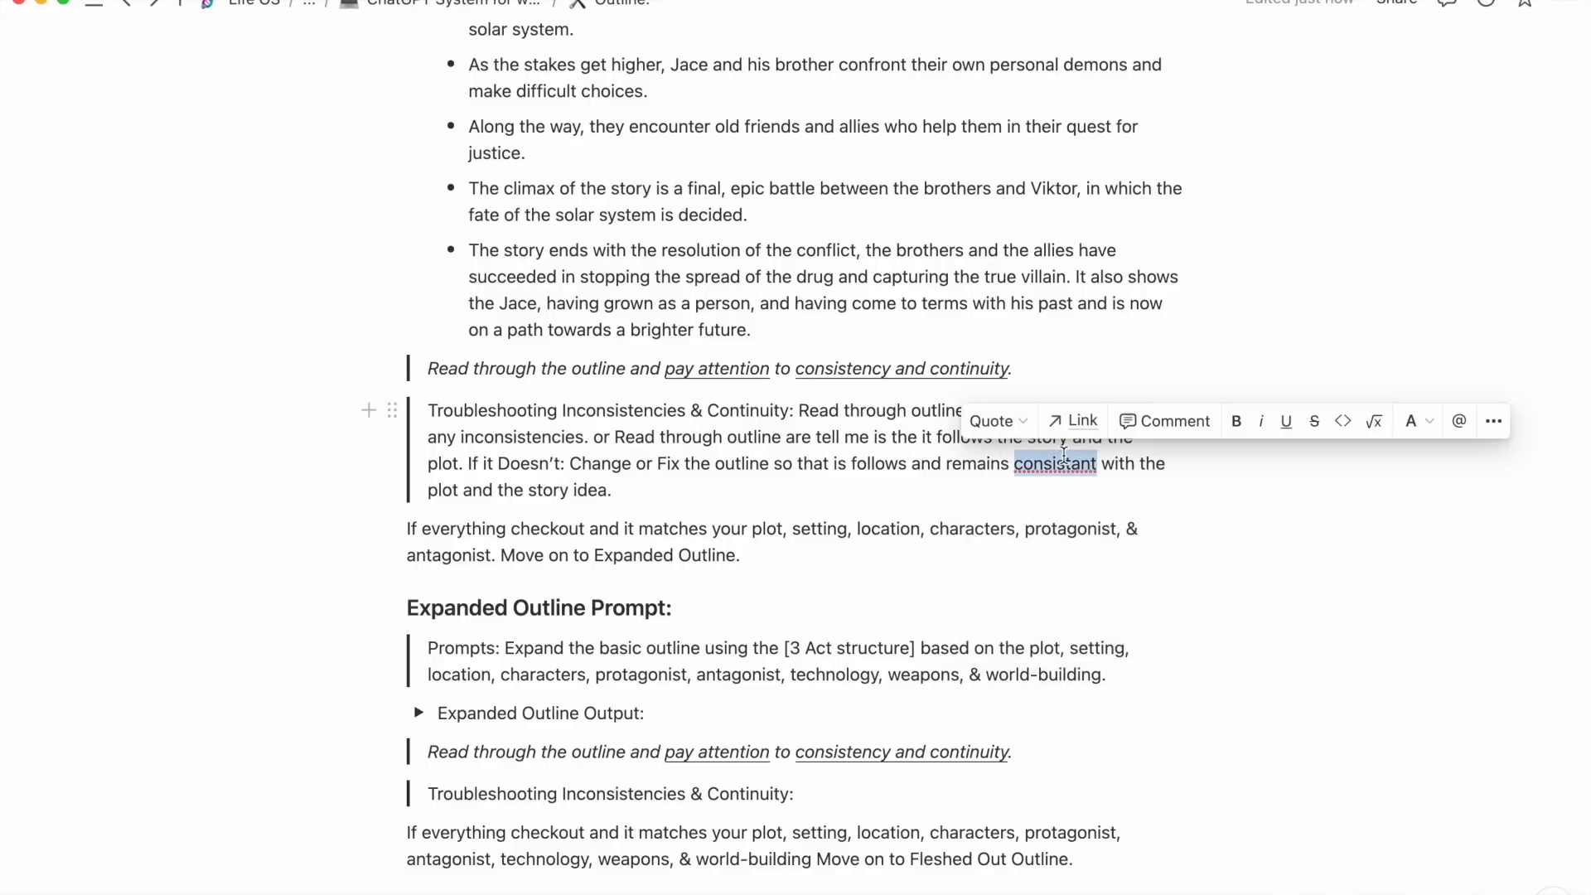
{"action": "key", "text": "BackSpace"}
{"action": "type", "text": "con"}
{"action": "key", "text": "BackSpace"}
{"action": "key", "text": "BackSpace"}
{"action": "key", "text": "BackSpace"}
{"action": "type", "text": "consis"}
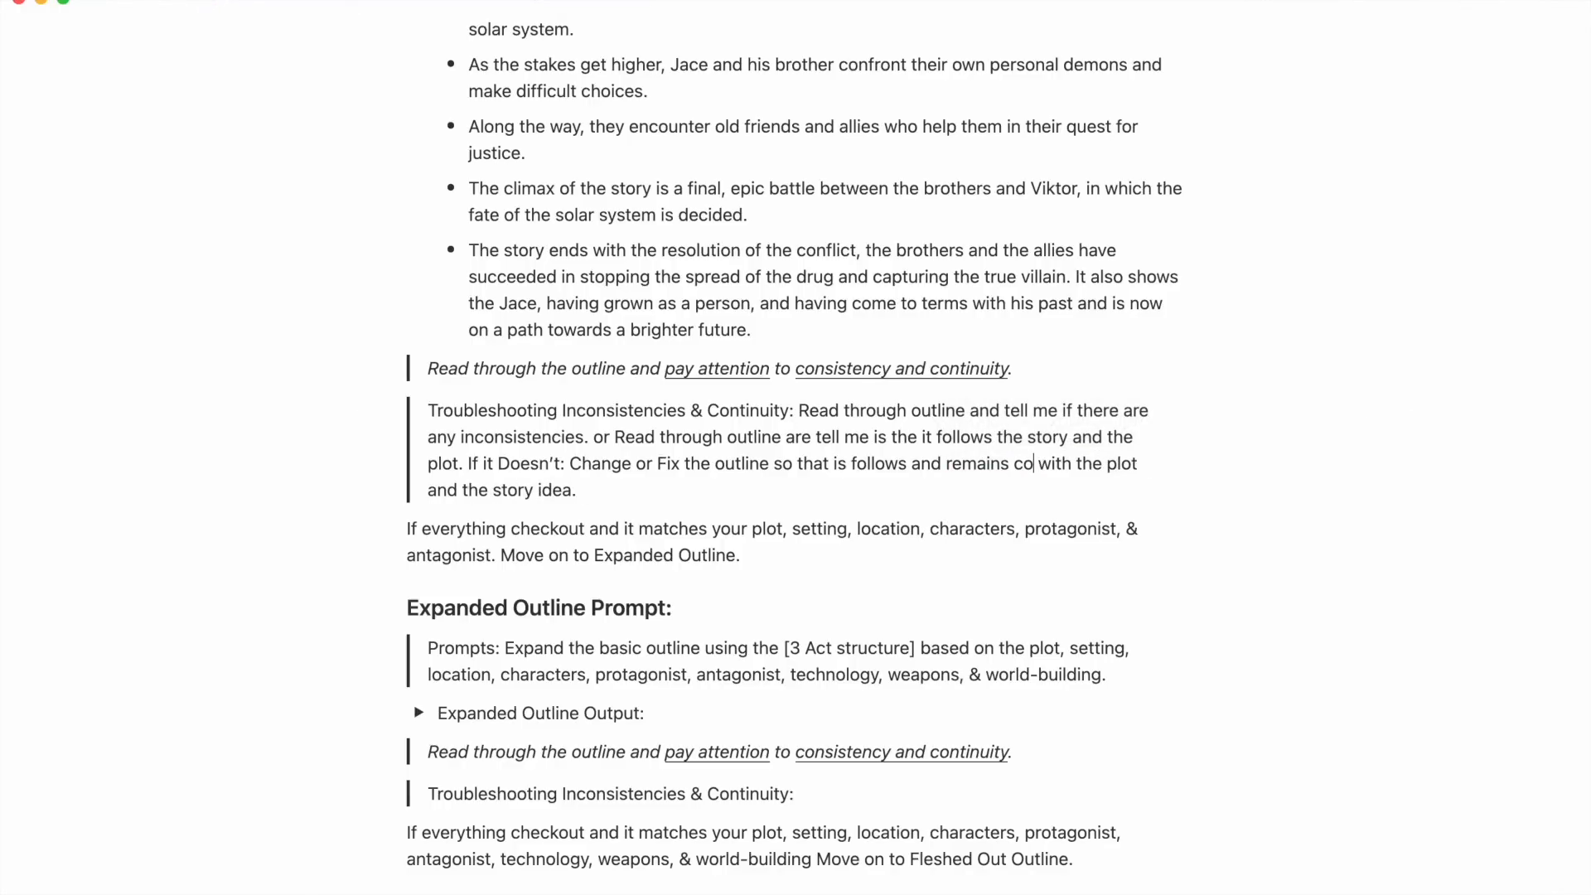
{"action": "type", "text": "tent"}
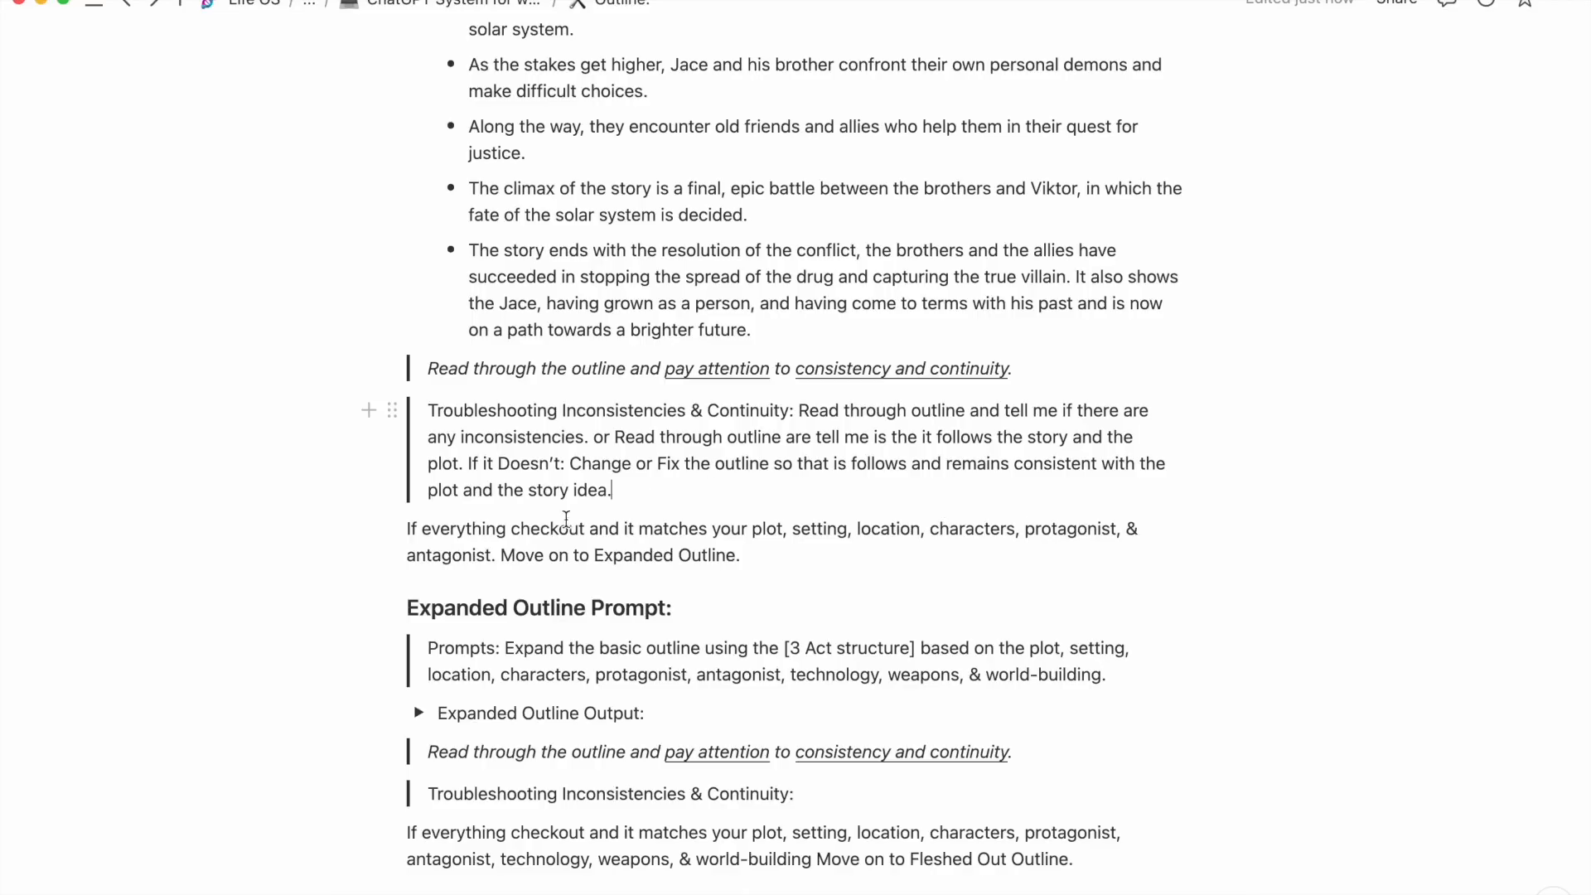
Expand the Expanded Outline Output toggle and read through its outline from Act 1 to Act 3.
{"action": "scroll", "coordinate": [530, 572], "scroll_direction": "down", "scroll_amount": 2}
{"action": "scroll", "coordinate": [550, 588], "scroll_direction": "down", "scroll_amount": 1}
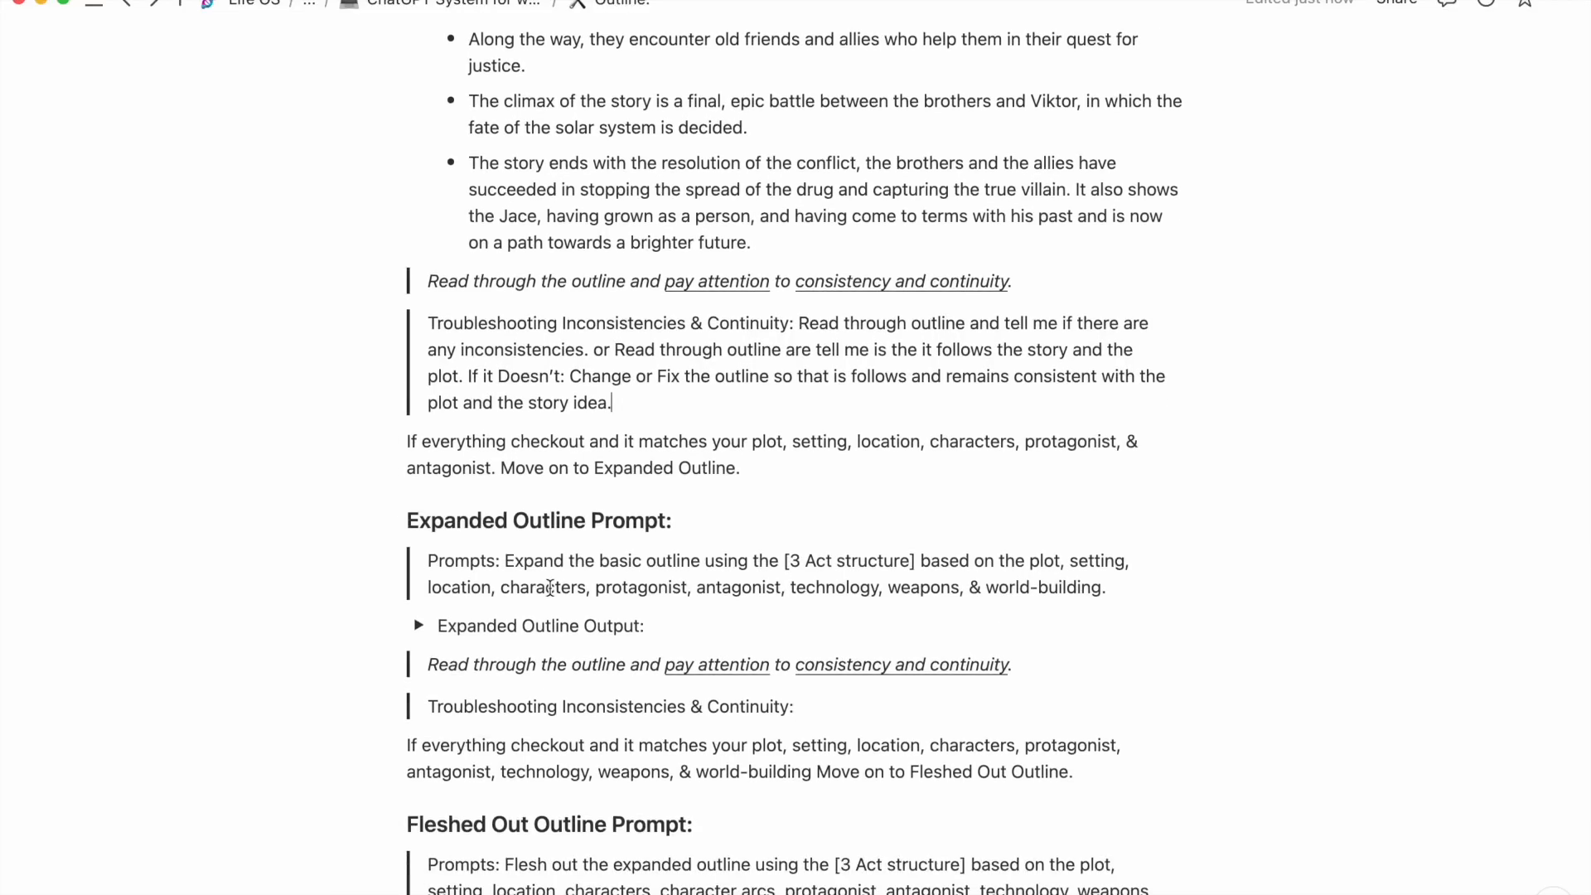
{"action": "scroll", "coordinate": [550, 588], "scroll_direction": "down", "scroll_amount": 8}
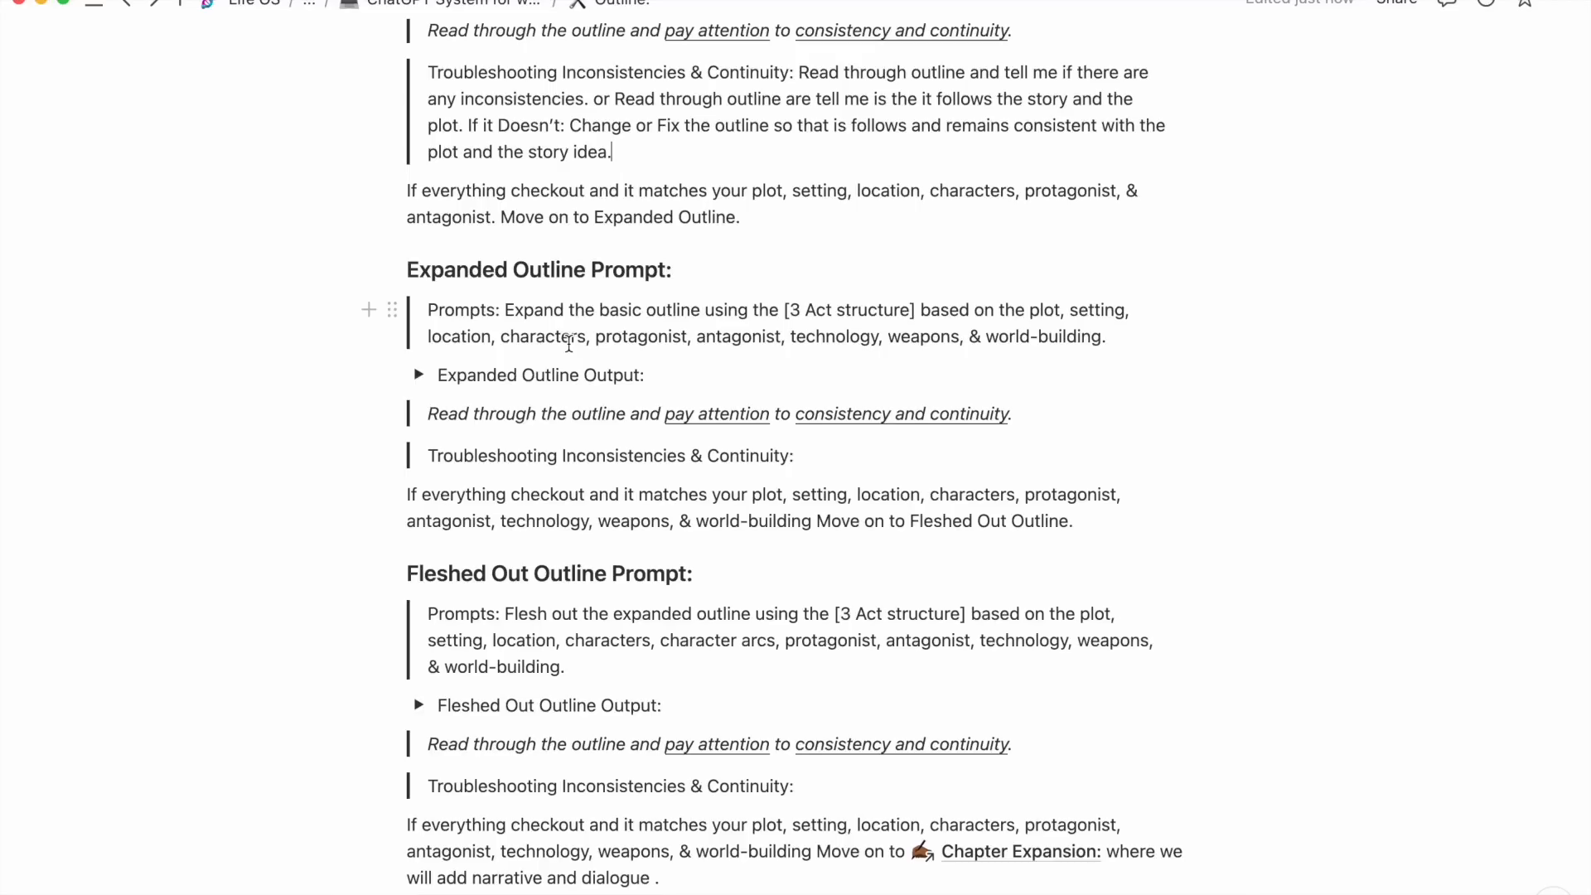
{"action": "scroll", "coordinate": [464, 365], "scroll_direction": "down", "scroll_amount": 1}
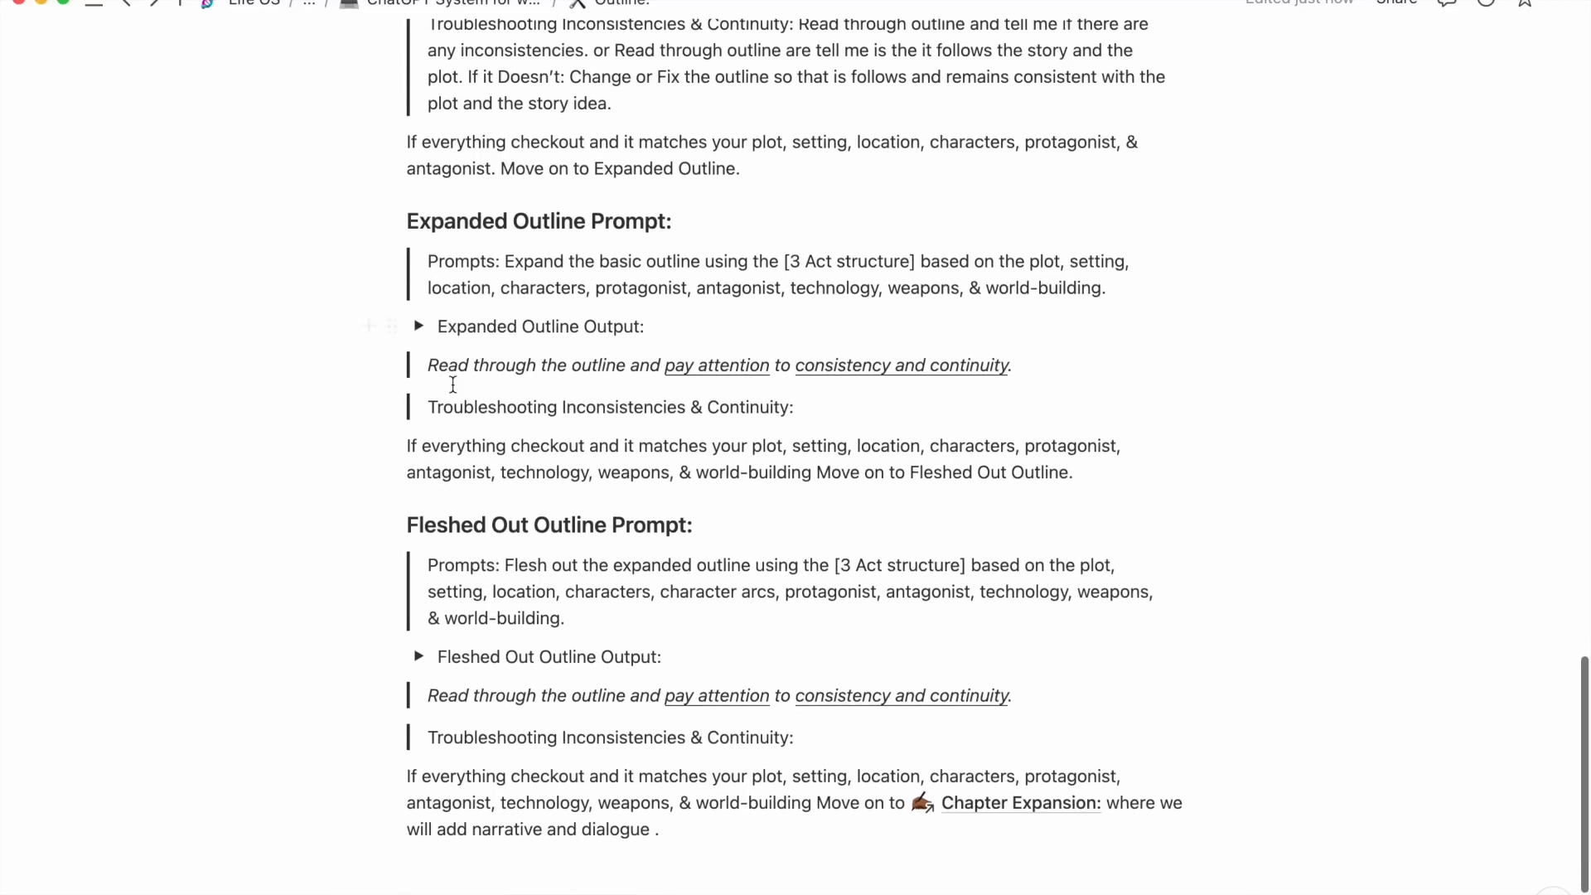
{"action": "left_click", "coordinate": [420, 328]}
{"action": "scroll", "coordinate": [501, 418], "scroll_direction": "down", "scroll_amount": 2}
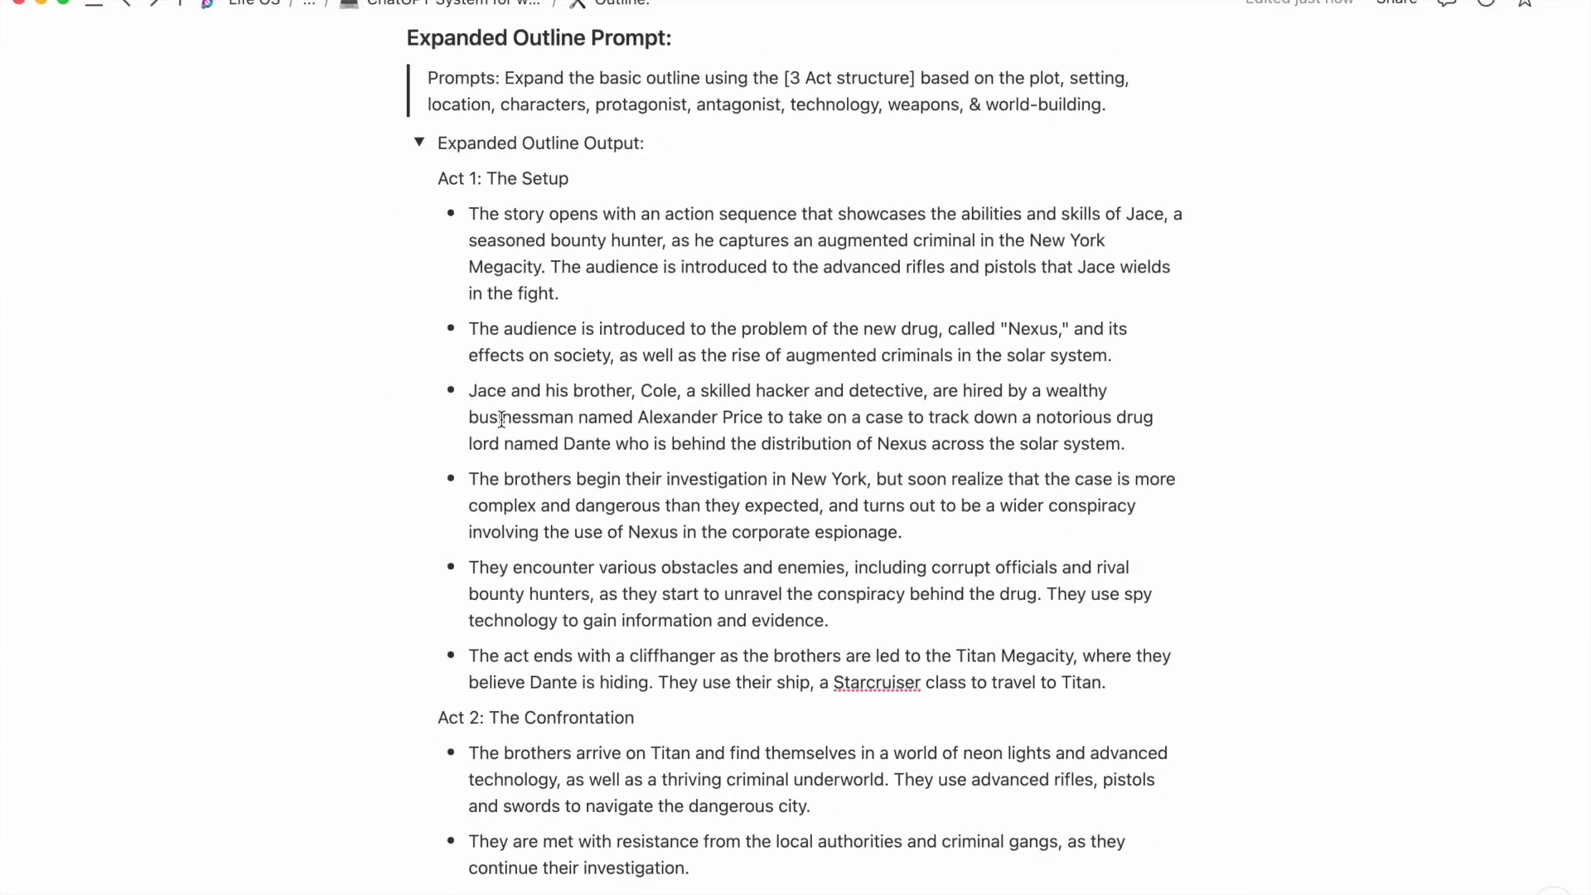
{"action": "scroll", "coordinate": [501, 419], "scroll_direction": "down", "scroll_amount": 4}
{"action": "scroll", "coordinate": [501, 418], "scroll_direction": "up", "scroll_amount": 5}
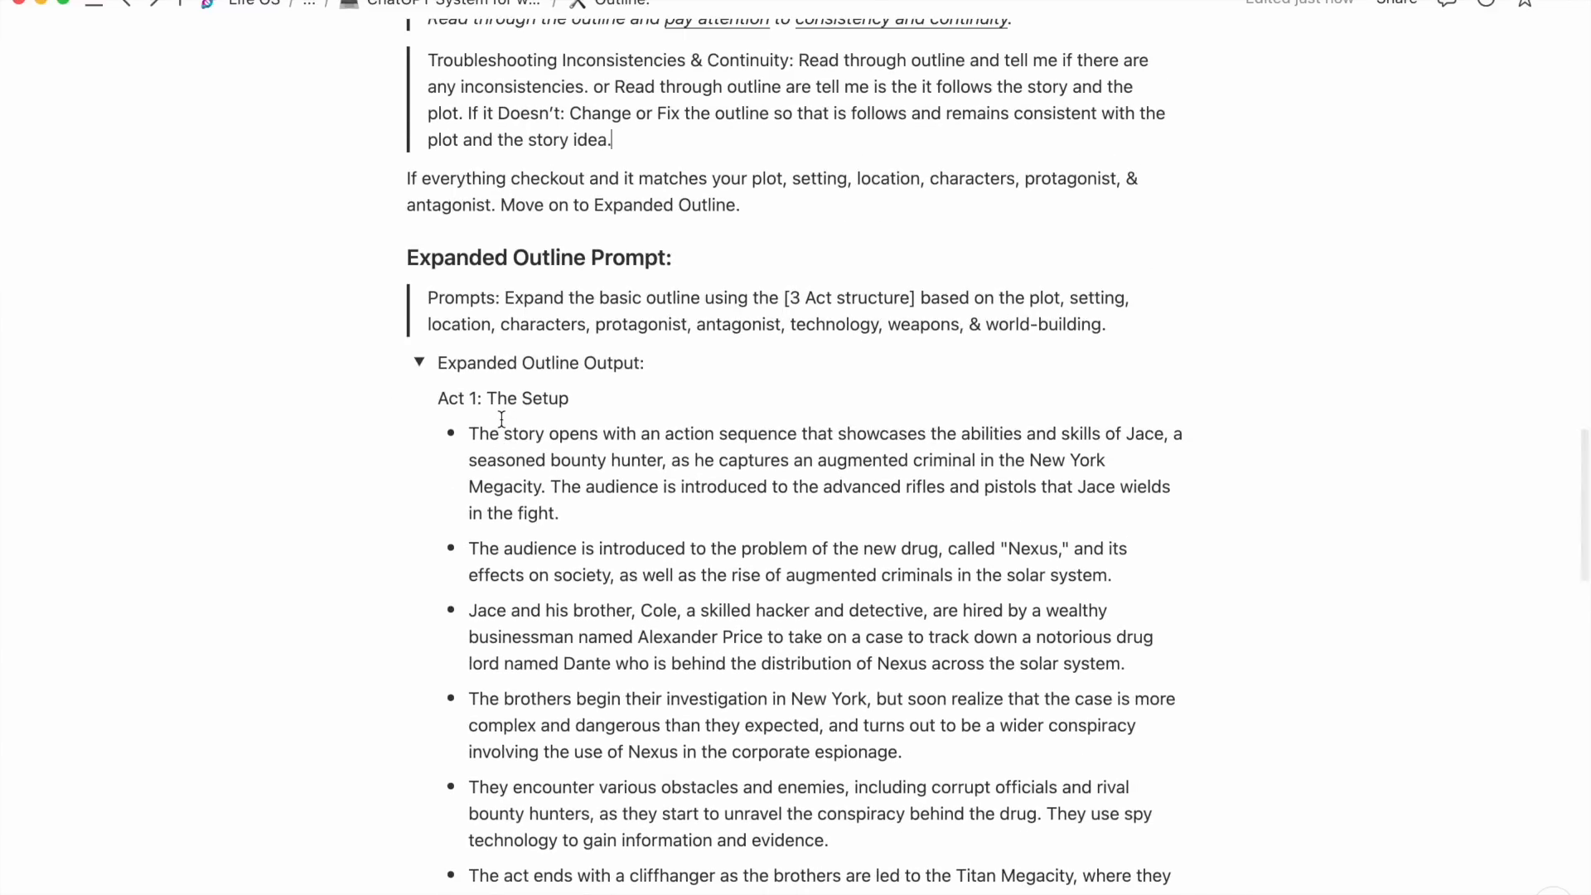
{"action": "scroll", "coordinate": [502, 419], "scroll_direction": "down", "scroll_amount": 4}
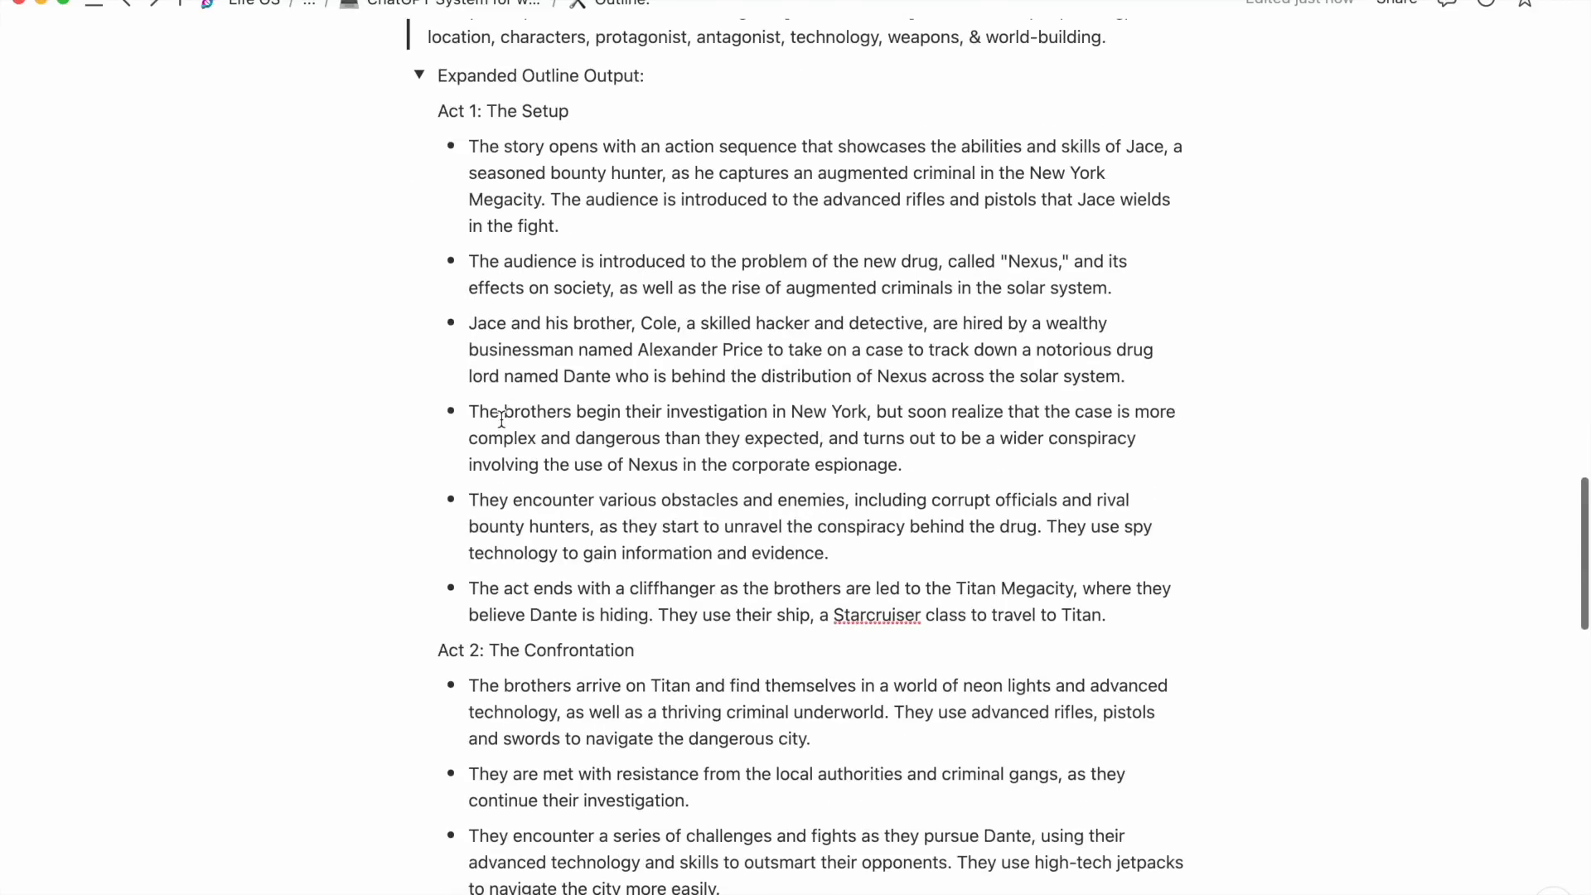
{"action": "scroll", "coordinate": [502, 418], "scroll_direction": "down", "scroll_amount": 2}
{"action": "scroll", "coordinate": [501, 419], "scroll_direction": "down", "scroll_amount": 4}
{"action": "scroll", "coordinate": [501, 418], "scroll_direction": "down", "scroll_amount": 3}
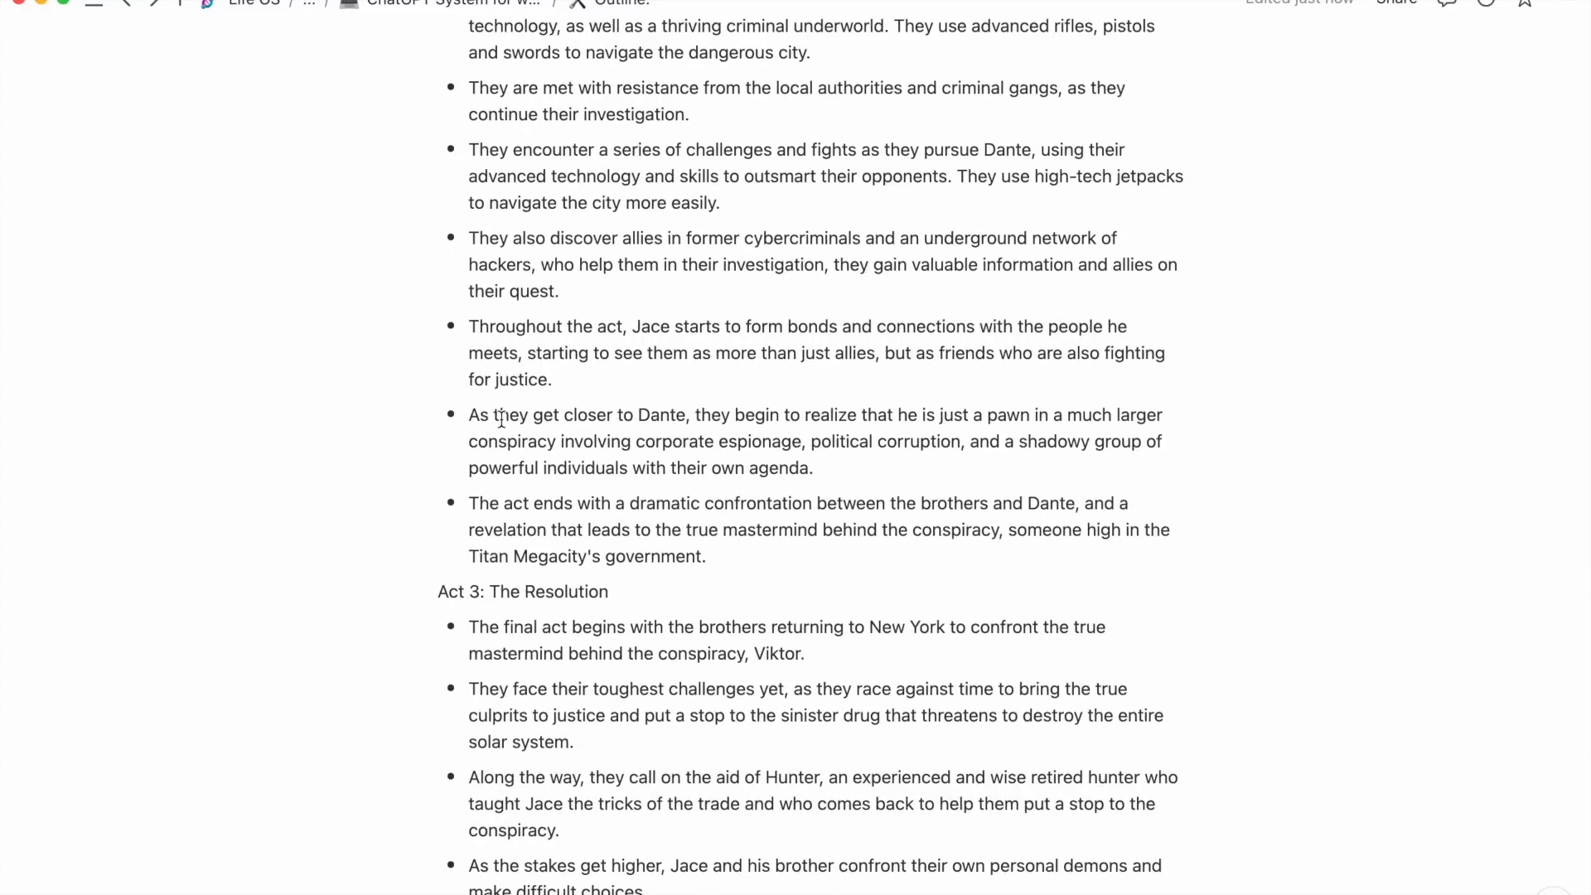
{"action": "scroll", "coordinate": [502, 418], "scroll_direction": "down", "scroll_amount": 1}
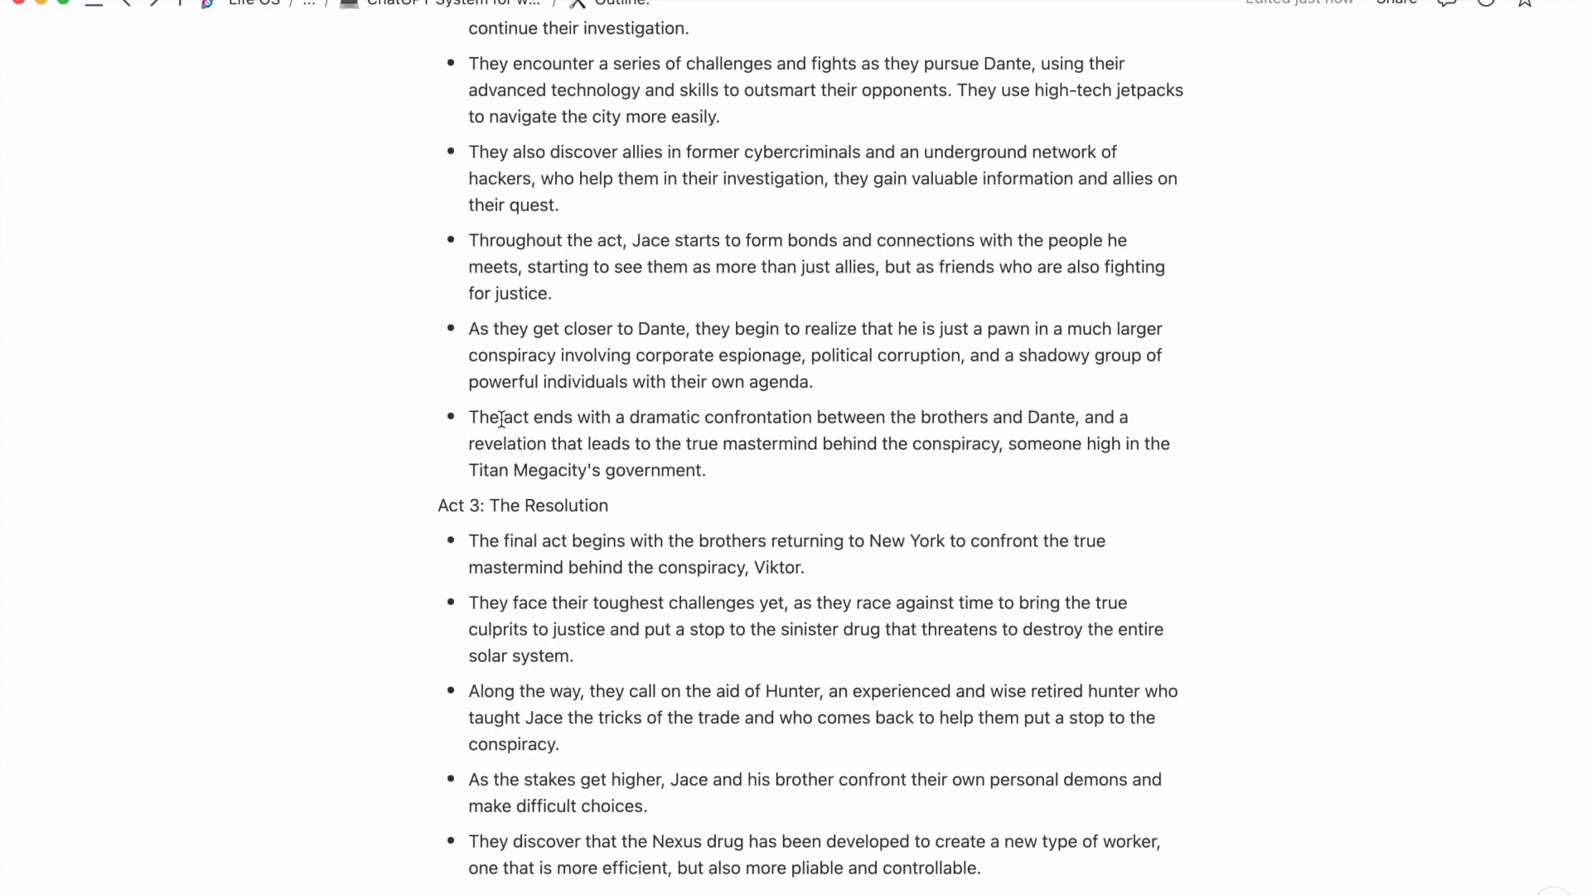
{"action": "scroll", "coordinate": [502, 418], "scroll_direction": "down", "scroll_amount": 2}
{"action": "scroll", "coordinate": [502, 418], "scroll_direction": "down", "scroll_amount": 3}
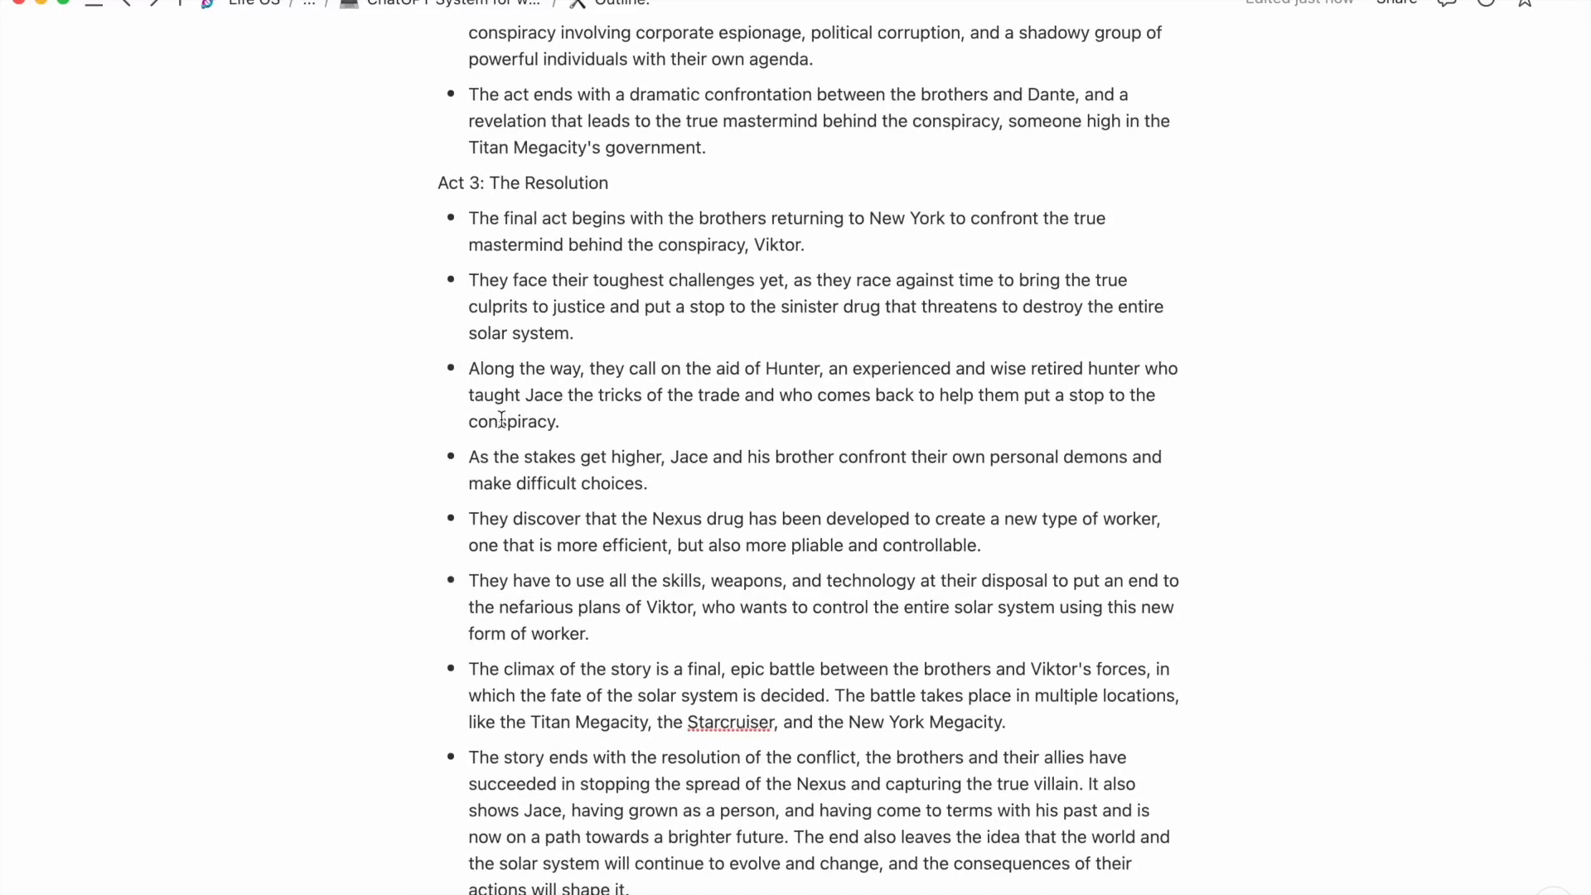
Re-read Act 2 of the Expanded Outline Output, highlighting the jetpack bullet, and continue through Act 3 to the empty troubleshooting label.
{"action": "scroll", "coordinate": [502, 419], "scroll_direction": "up", "scroll_amount": 6}
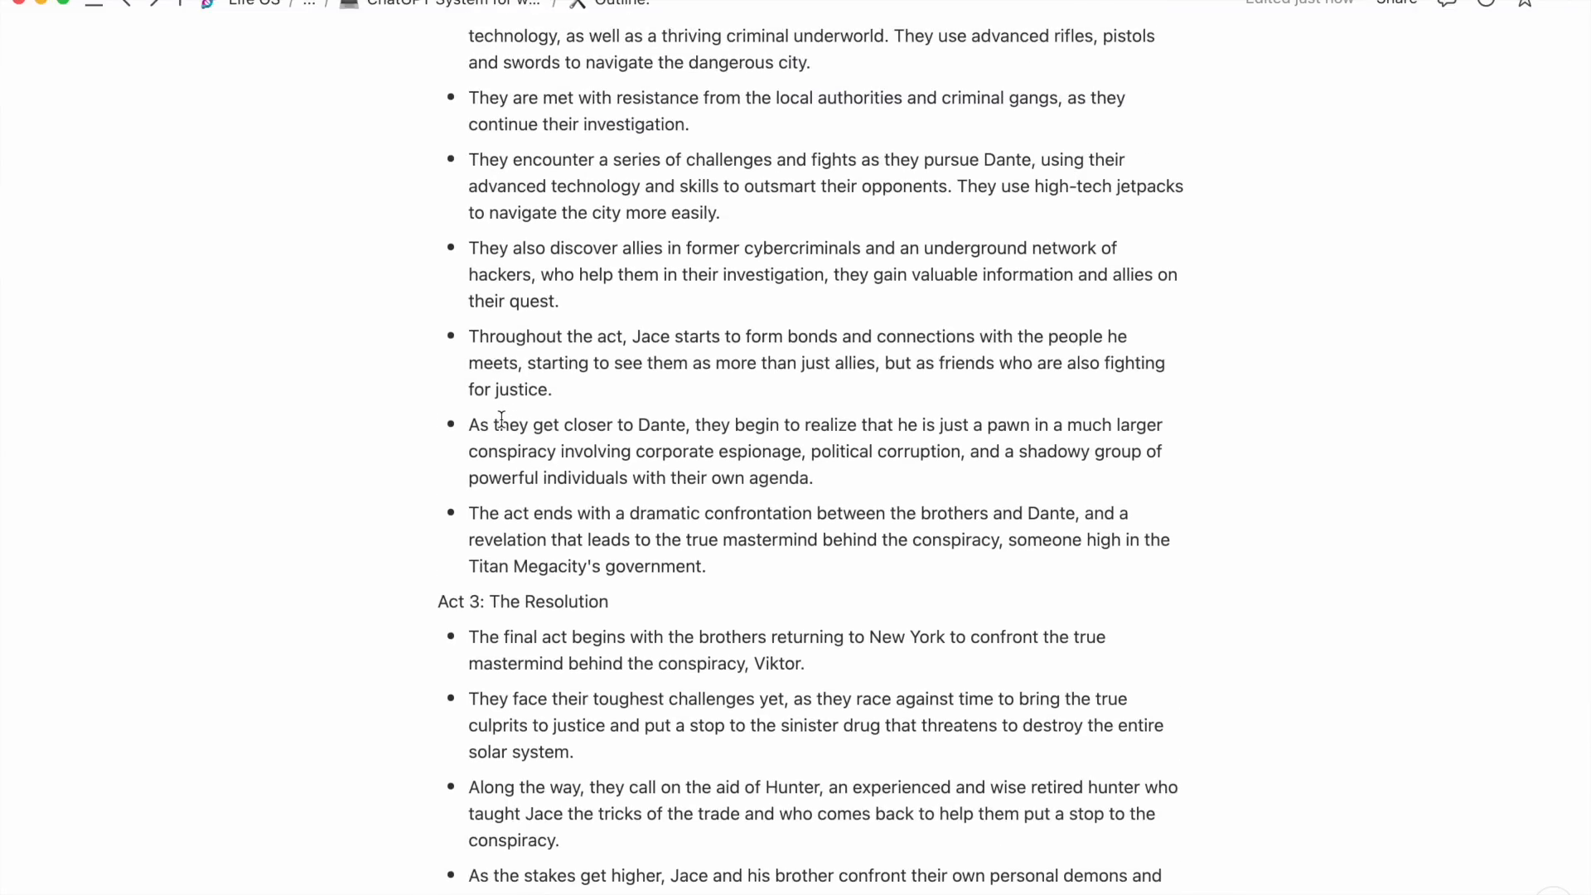
{"action": "scroll", "coordinate": [502, 418], "scroll_direction": "up", "scroll_amount": 2}
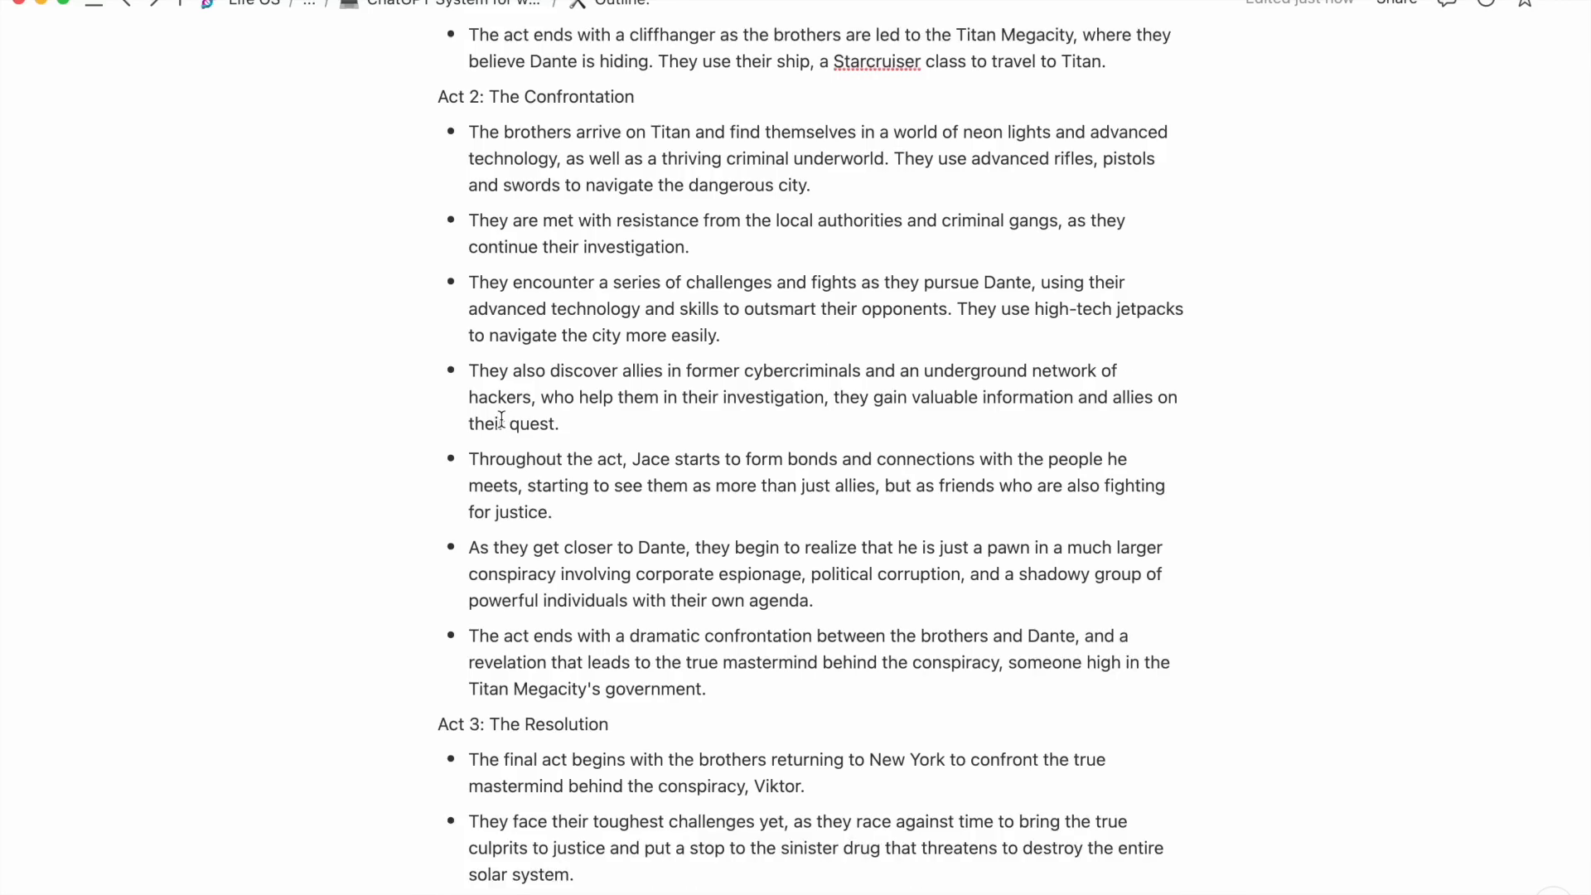
{"action": "scroll", "coordinate": [502, 418], "scroll_direction": "up", "scroll_amount": 1}
{"action": "scroll", "coordinate": [501, 419], "scroll_direction": "up", "scroll_amount": 1}
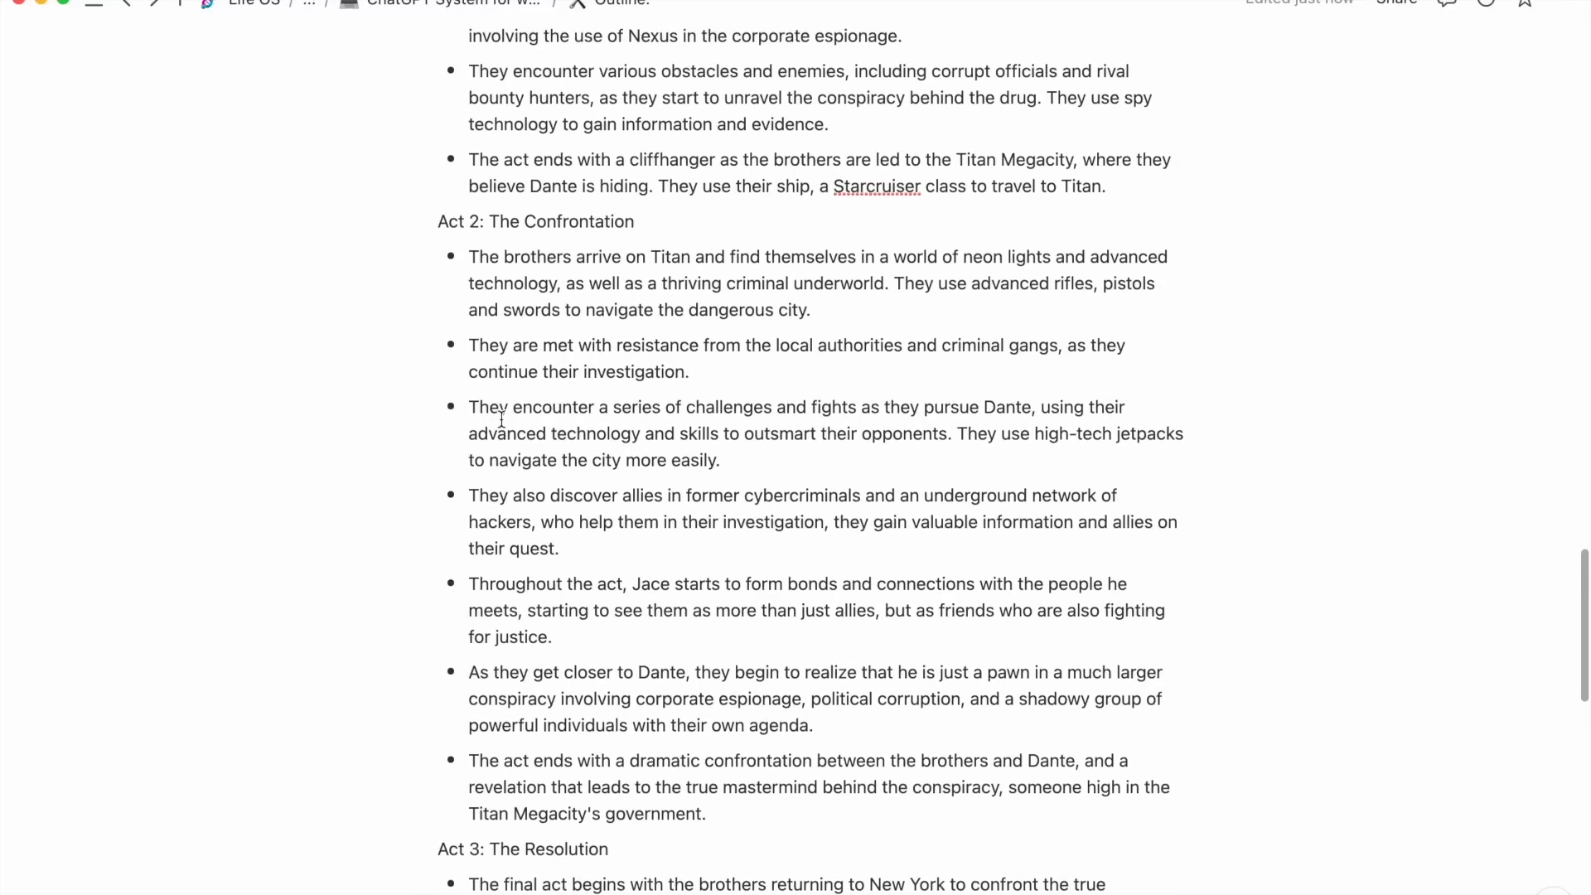
{"action": "scroll", "coordinate": [501, 419], "scroll_direction": "up", "scroll_amount": 1}
{"action": "left_click_drag", "start_coordinate": [475, 485], "coordinate": [680, 535]}
{"action": "scroll", "coordinate": [761, 575], "scroll_direction": "down", "scroll_amount": 1}
{"action": "scroll", "coordinate": [761, 575], "scroll_direction": "down", "scroll_amount": 2}
{"action": "scroll", "coordinate": [761, 575], "scroll_direction": "down", "scroll_amount": 3}
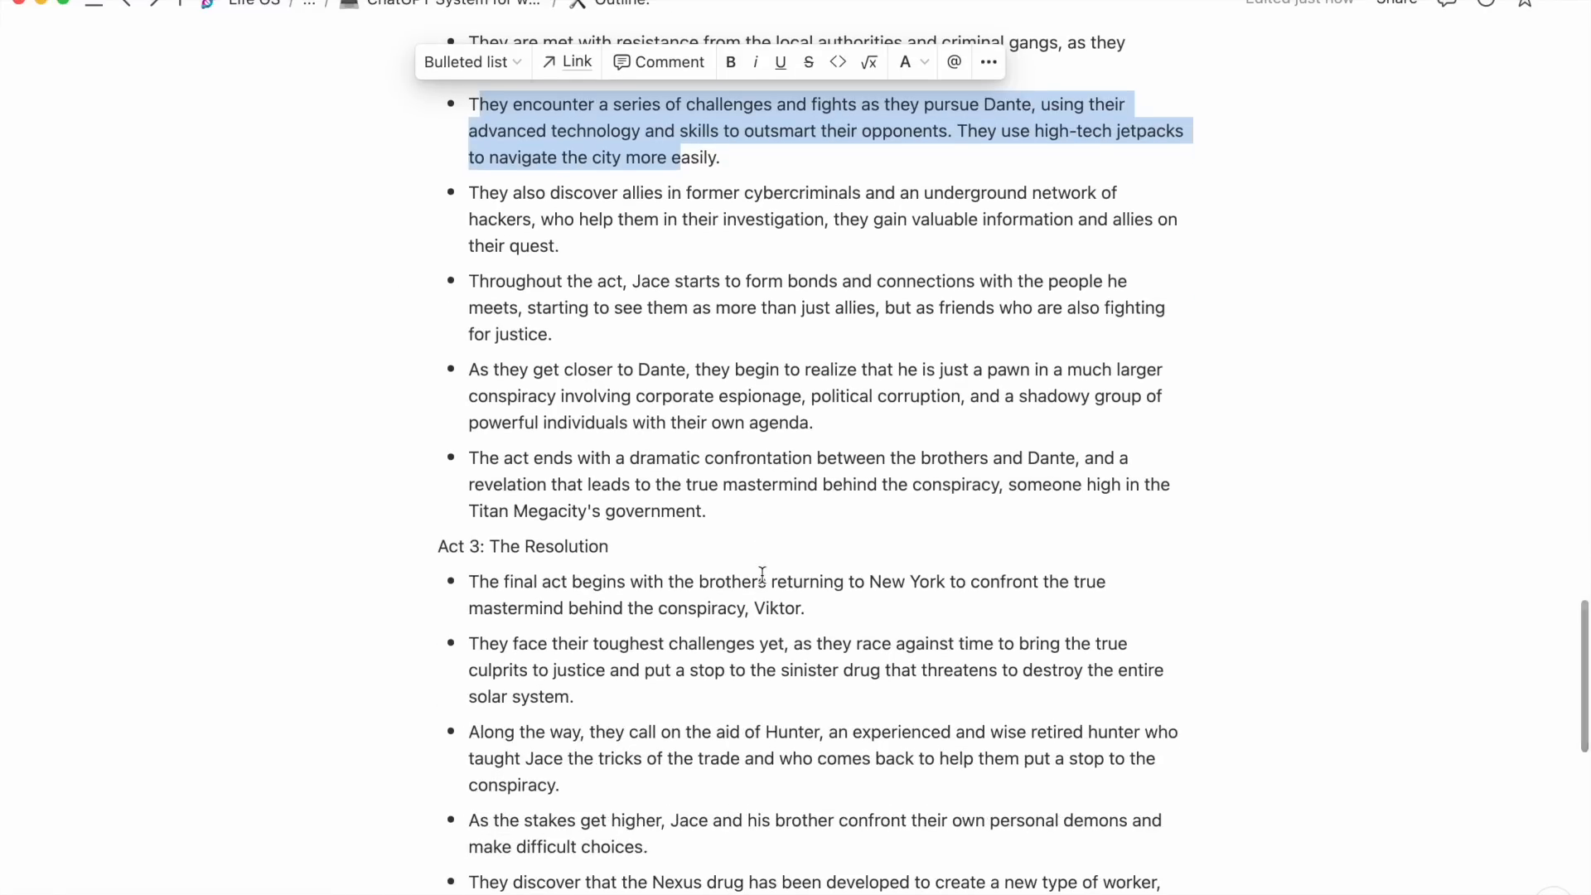
{"action": "scroll", "coordinate": [762, 575], "scroll_direction": "down", "scroll_amount": 1}
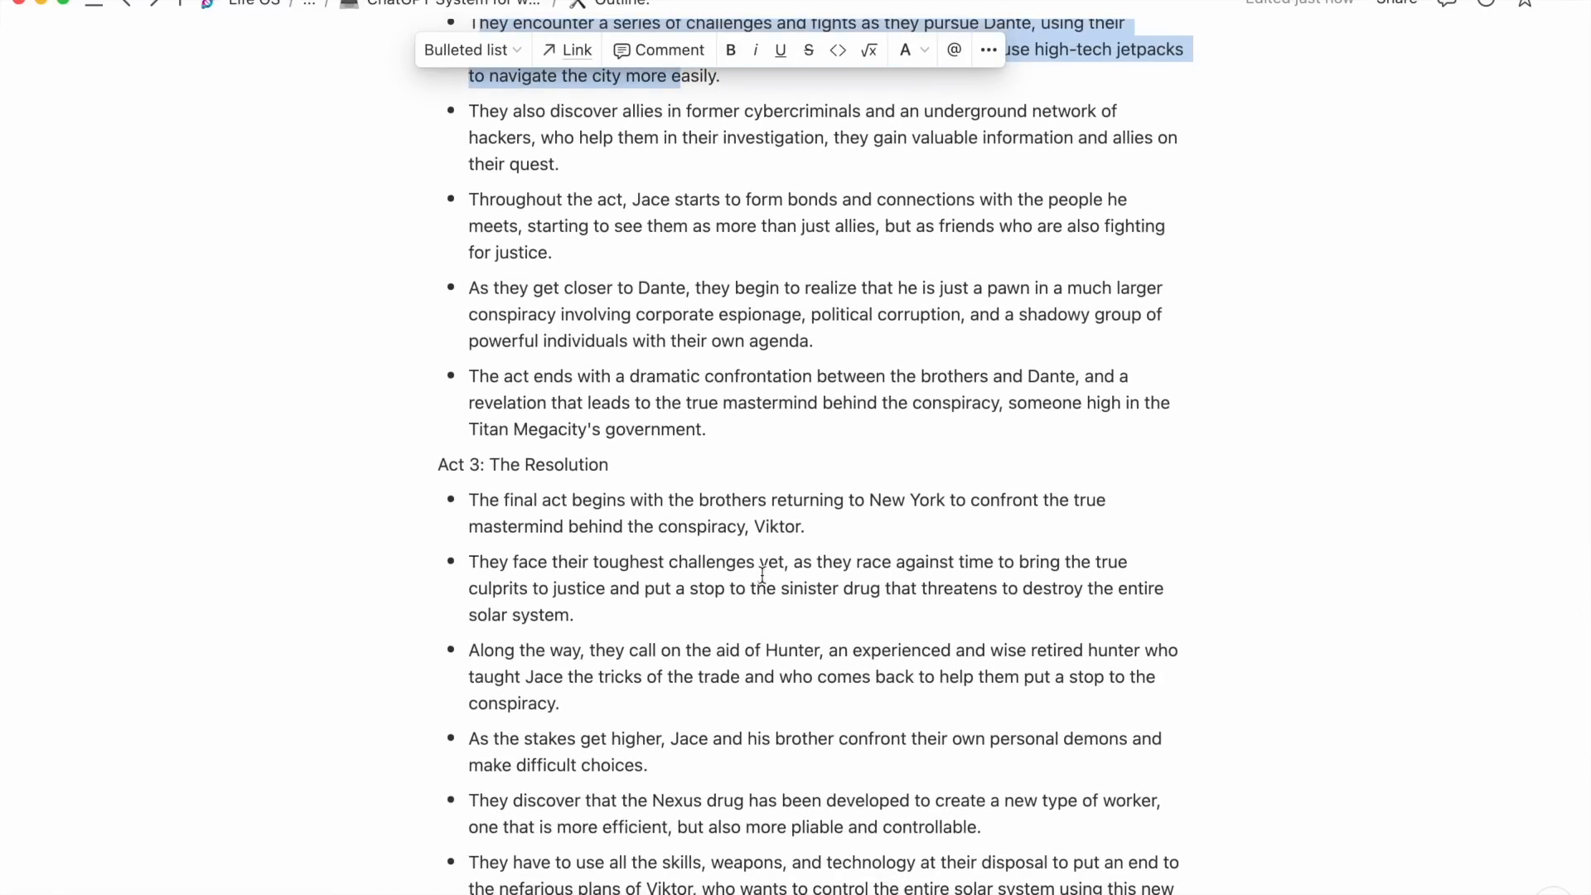
{"action": "scroll", "coordinate": [761, 575], "scroll_direction": "down", "scroll_amount": 1}
{"action": "scroll", "coordinate": [761, 575], "scroll_direction": "down", "scroll_amount": 3}
{"action": "scroll", "coordinate": [762, 575], "scroll_direction": "down", "scroll_amount": 1}
{"action": "scroll", "coordinate": [762, 575], "scroll_direction": "down", "scroll_amount": 2}
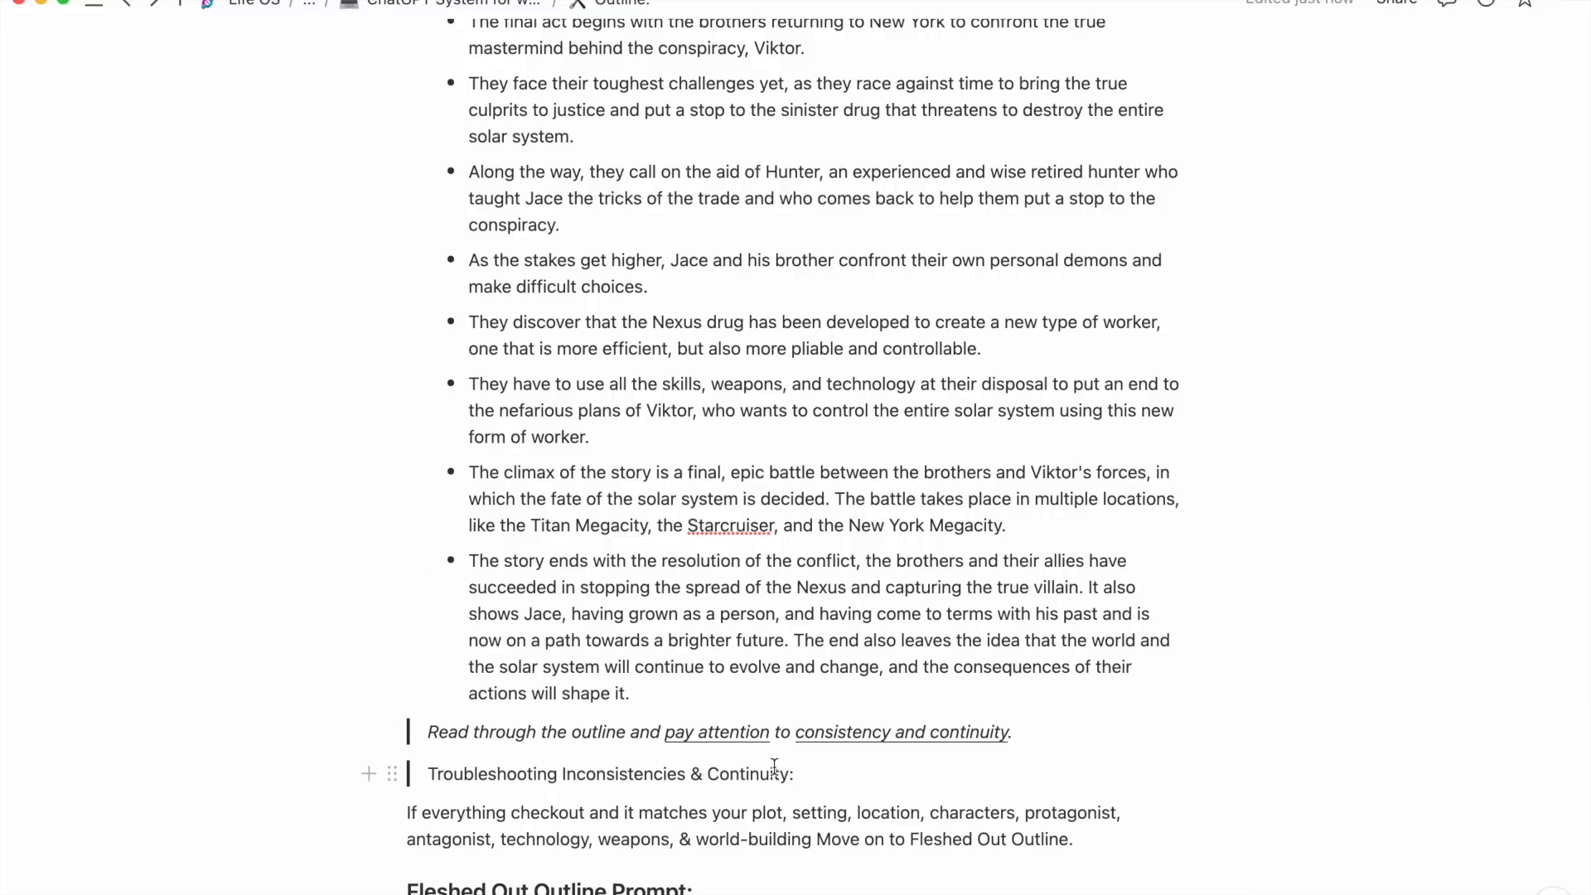
{"action": "scroll", "coordinate": [758, 769], "scroll_direction": "down", "scroll_amount": 5}
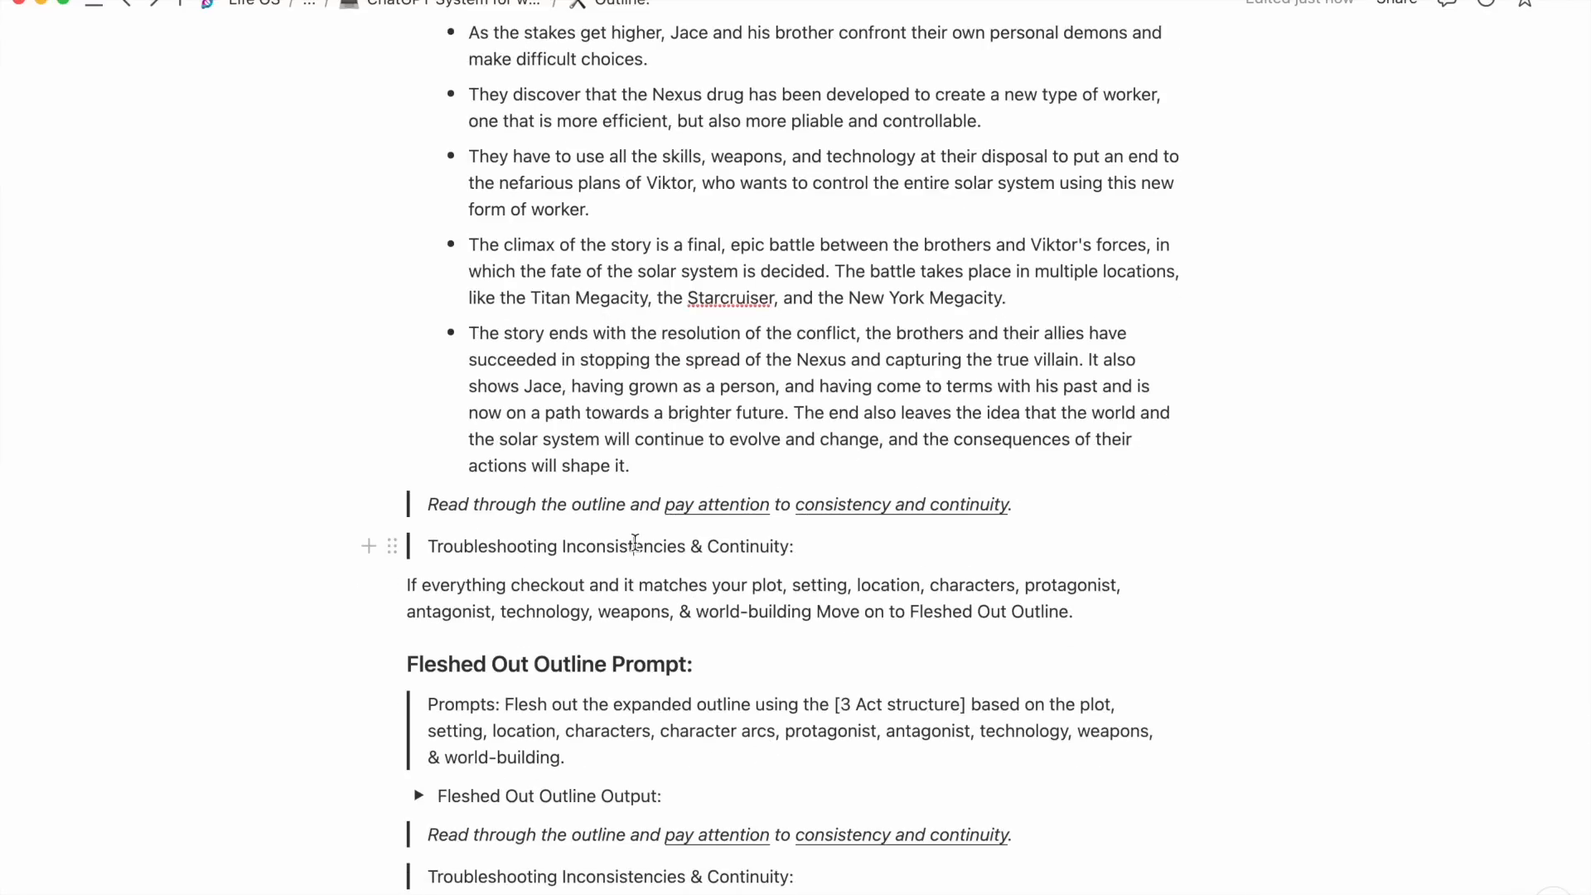
Copy the complete Troubleshooting Inconsistencies & Continuity text from the quote block above the Expanded Outline Prompt heading.
{"action": "scroll", "coordinate": [635, 543], "scroll_direction": "up", "scroll_amount": 15}
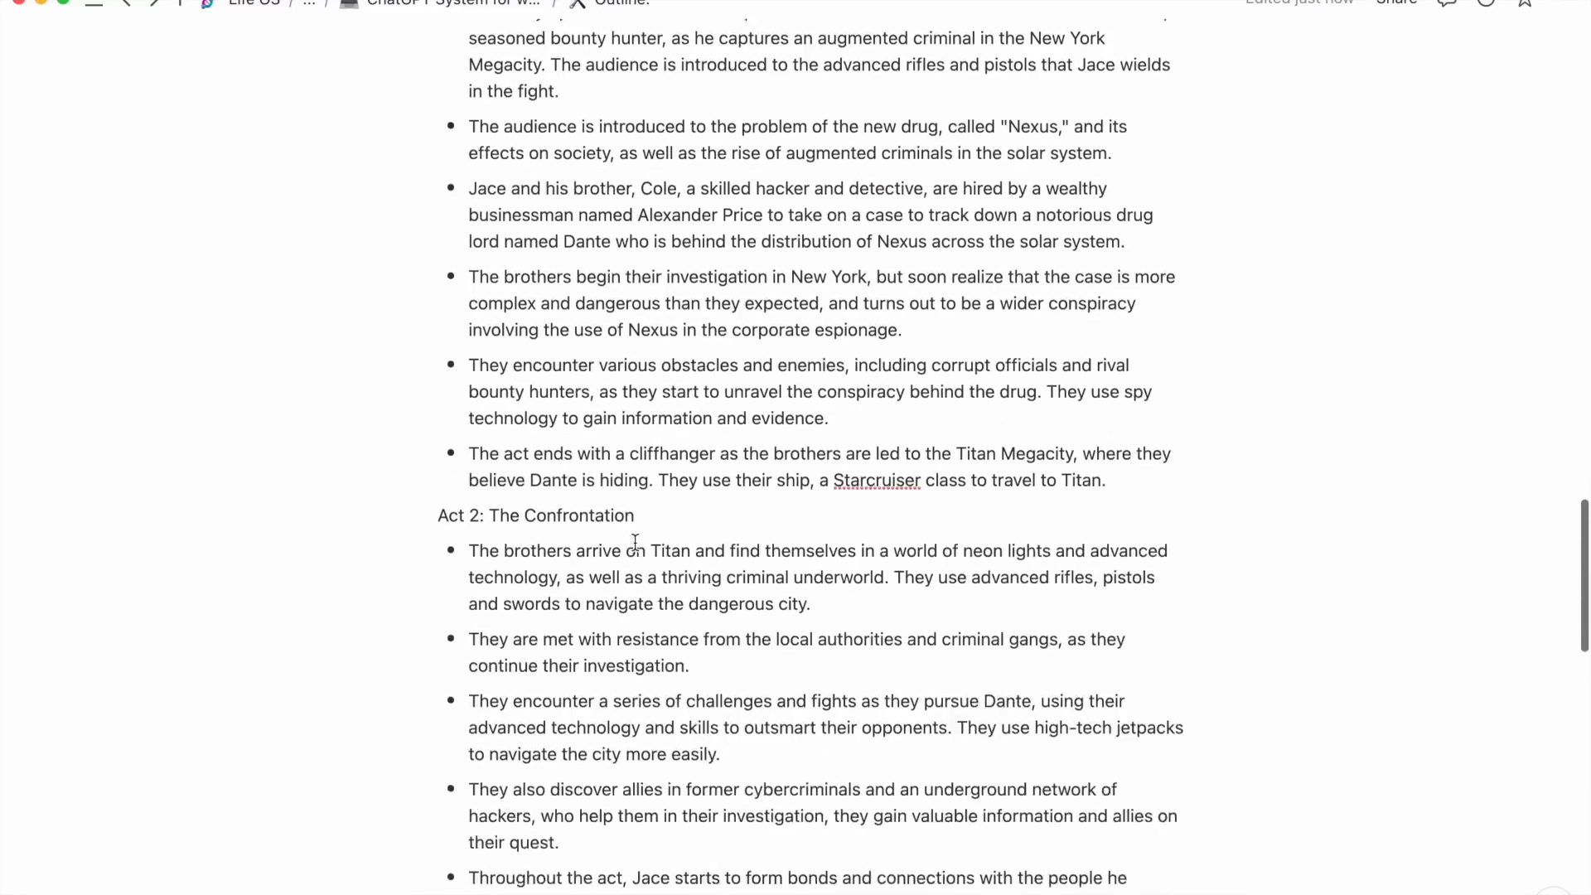
{"action": "scroll", "coordinate": [635, 543], "scroll_direction": "up", "scroll_amount": 5}
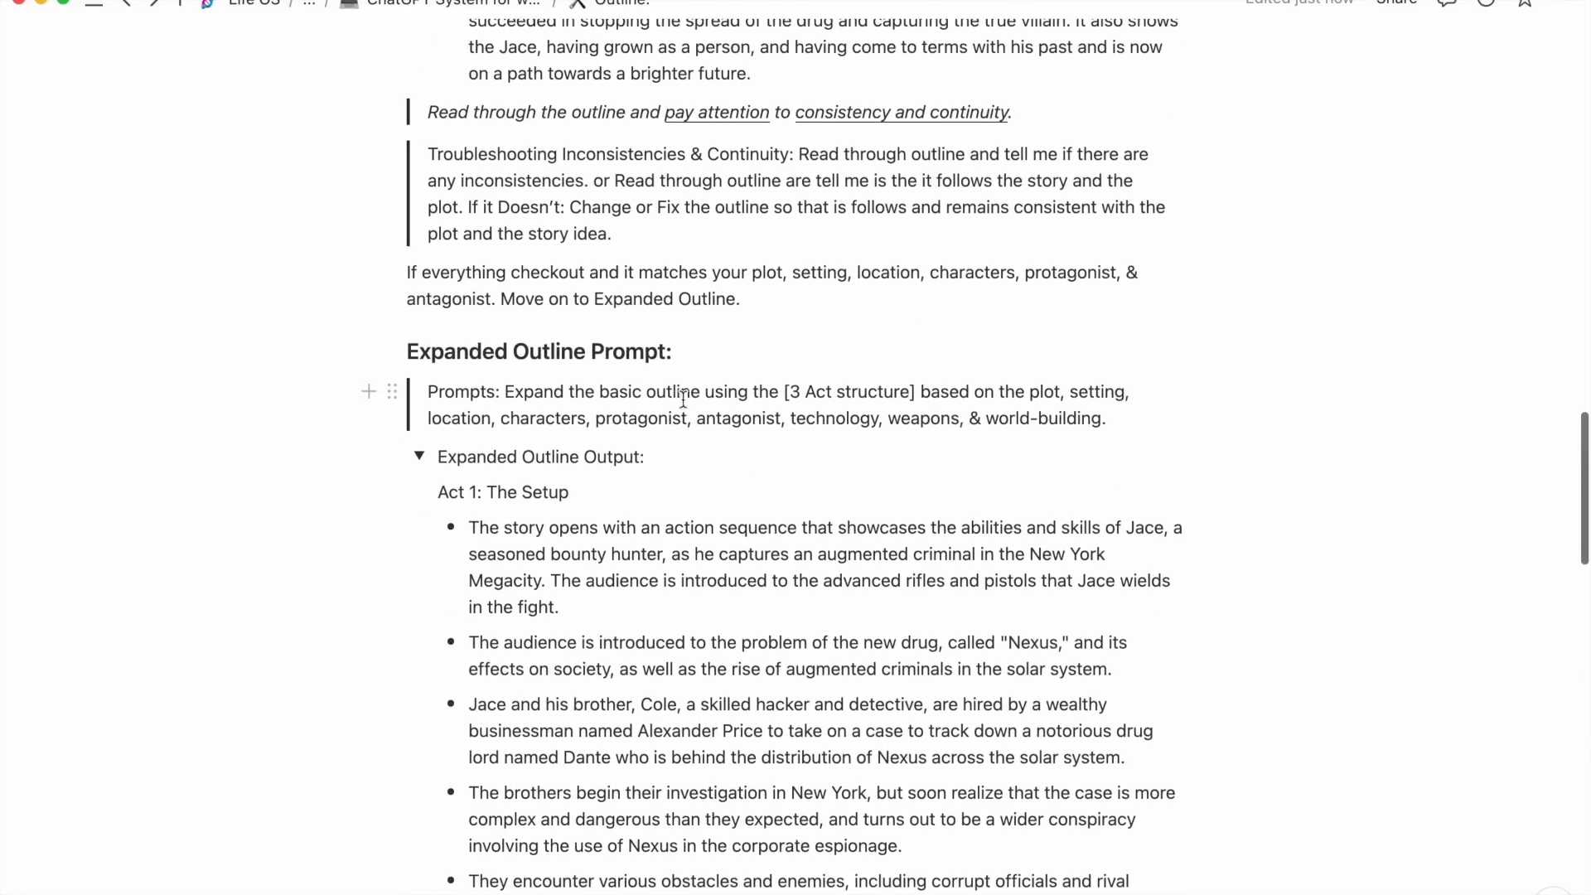
{"action": "scroll", "coordinate": [597, 386], "scroll_direction": "up", "scroll_amount": 3}
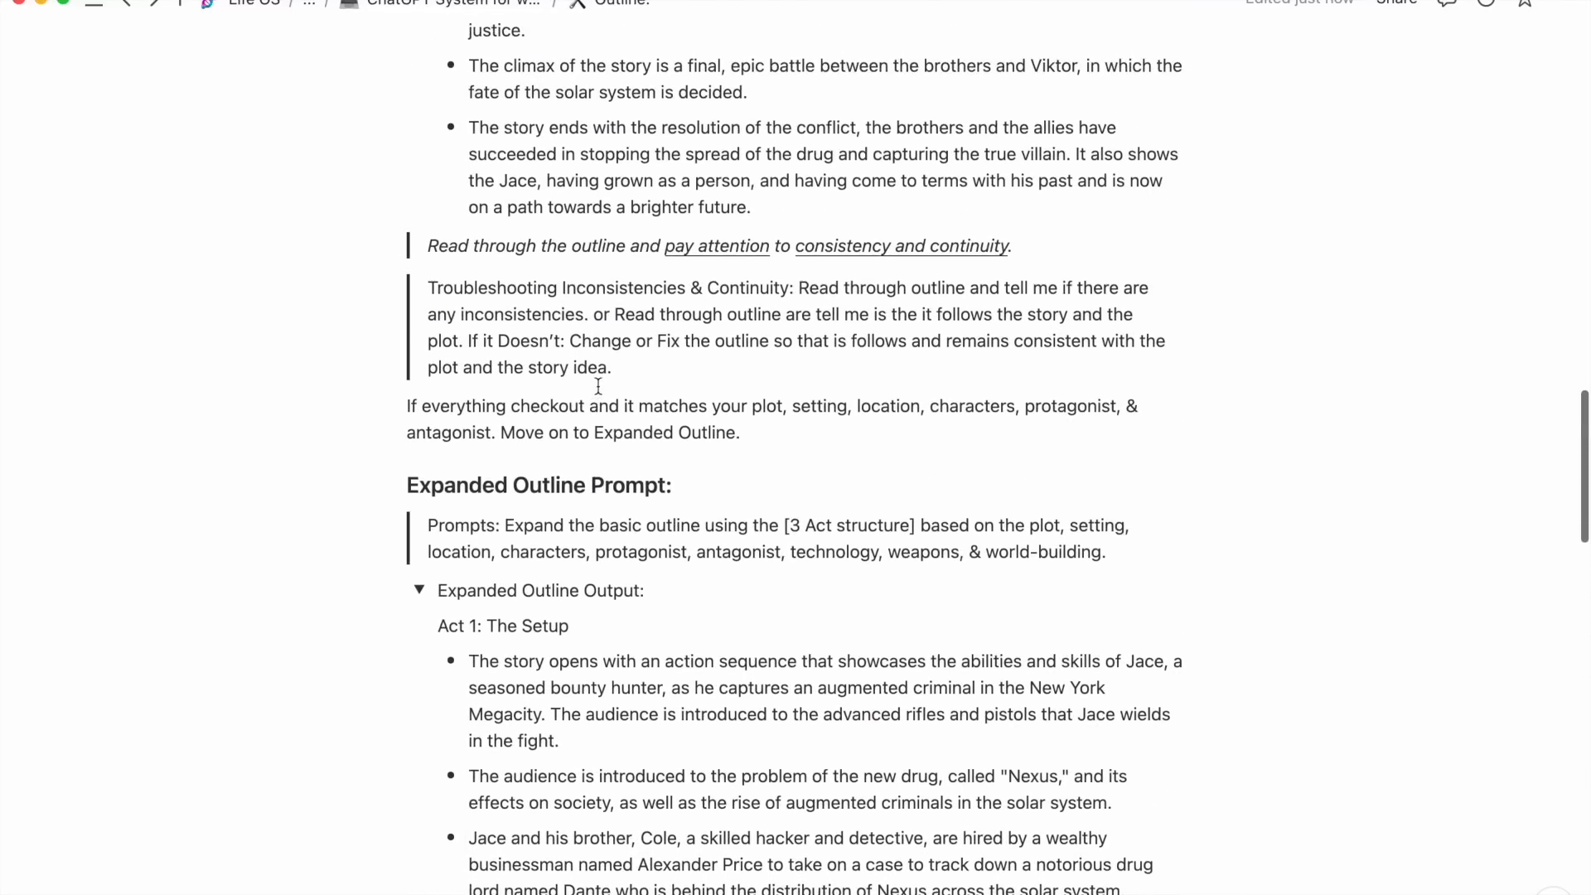
{"action": "left_click_drag", "start_coordinate": [625, 372], "coordinate": [424, 287]}
{"action": "key", "text": "super+c"}
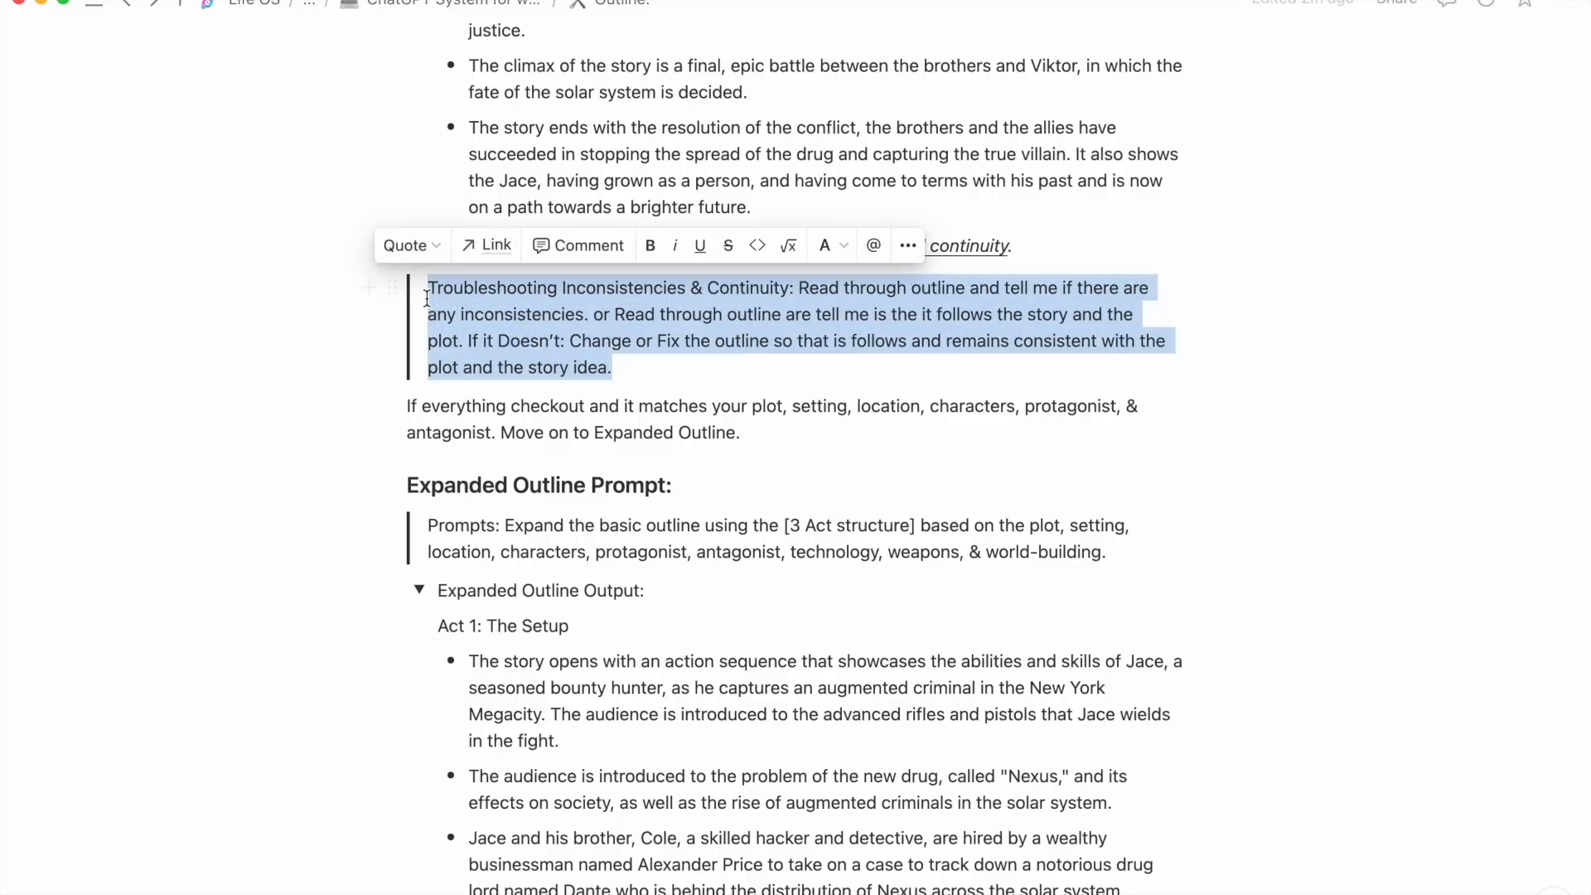
Replace the bare "Troubleshooting Inconsistencies & Continuity:" label below the Expanded Outline Output with the copied troubleshooting prompt.
{"action": "scroll", "coordinate": [696, 450], "scroll_direction": "down", "scroll_amount": 15}
{"action": "scroll", "coordinate": [697, 452], "scroll_direction": "down", "scroll_amount": 15}
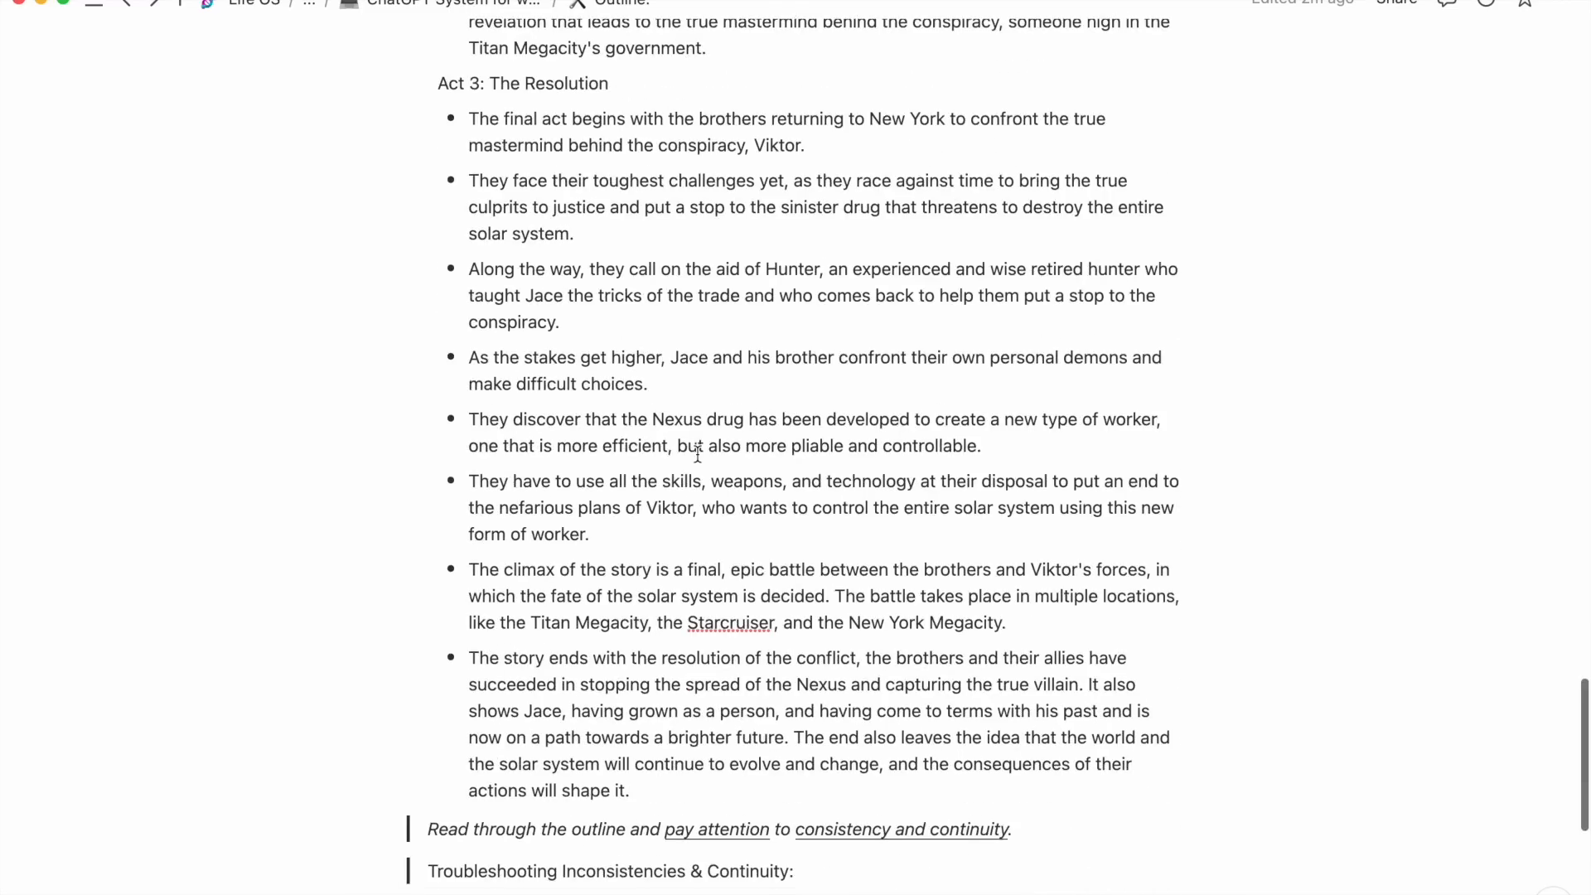
{"action": "scroll", "coordinate": [714, 809], "scroll_direction": "down", "scroll_amount": 2}
{"action": "left_click", "coordinate": [819, 778]}
{"action": "left_click_drag", "start_coordinate": [798, 778], "coordinate": [426, 776]}
{"action": "key", "text": "BackSpace"}
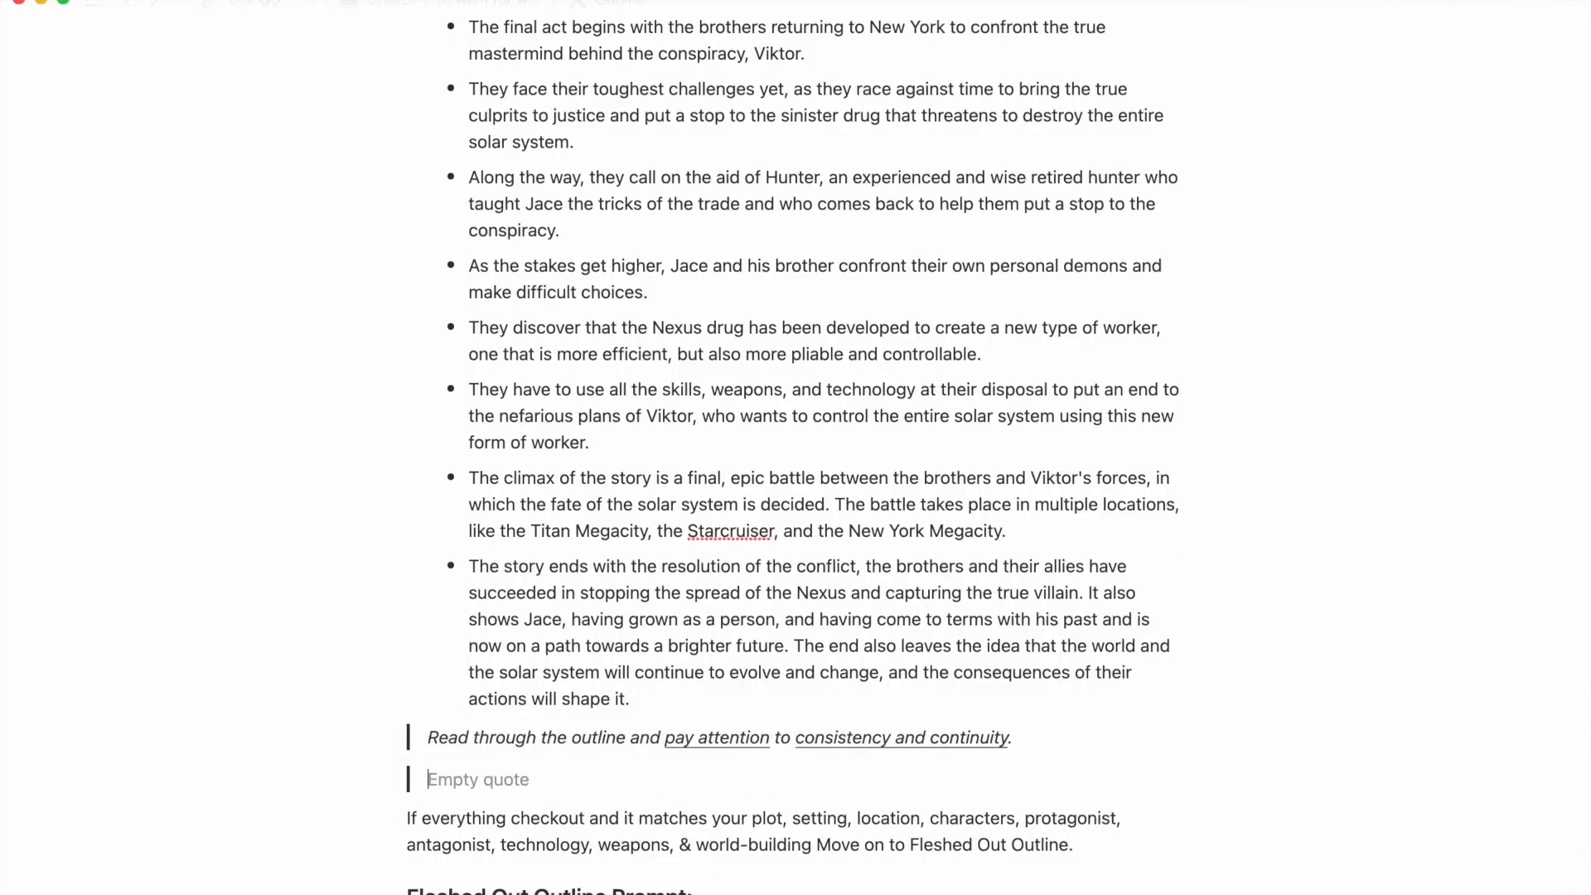
{"action": "key", "text": "super+v"}
Expand the Fleshed Out Outline Output toggle and read through its outline from Act 1 to Act 3.
{"action": "scroll", "coordinate": [794, 448], "scroll_direction": "down", "scroll_amount": 10}
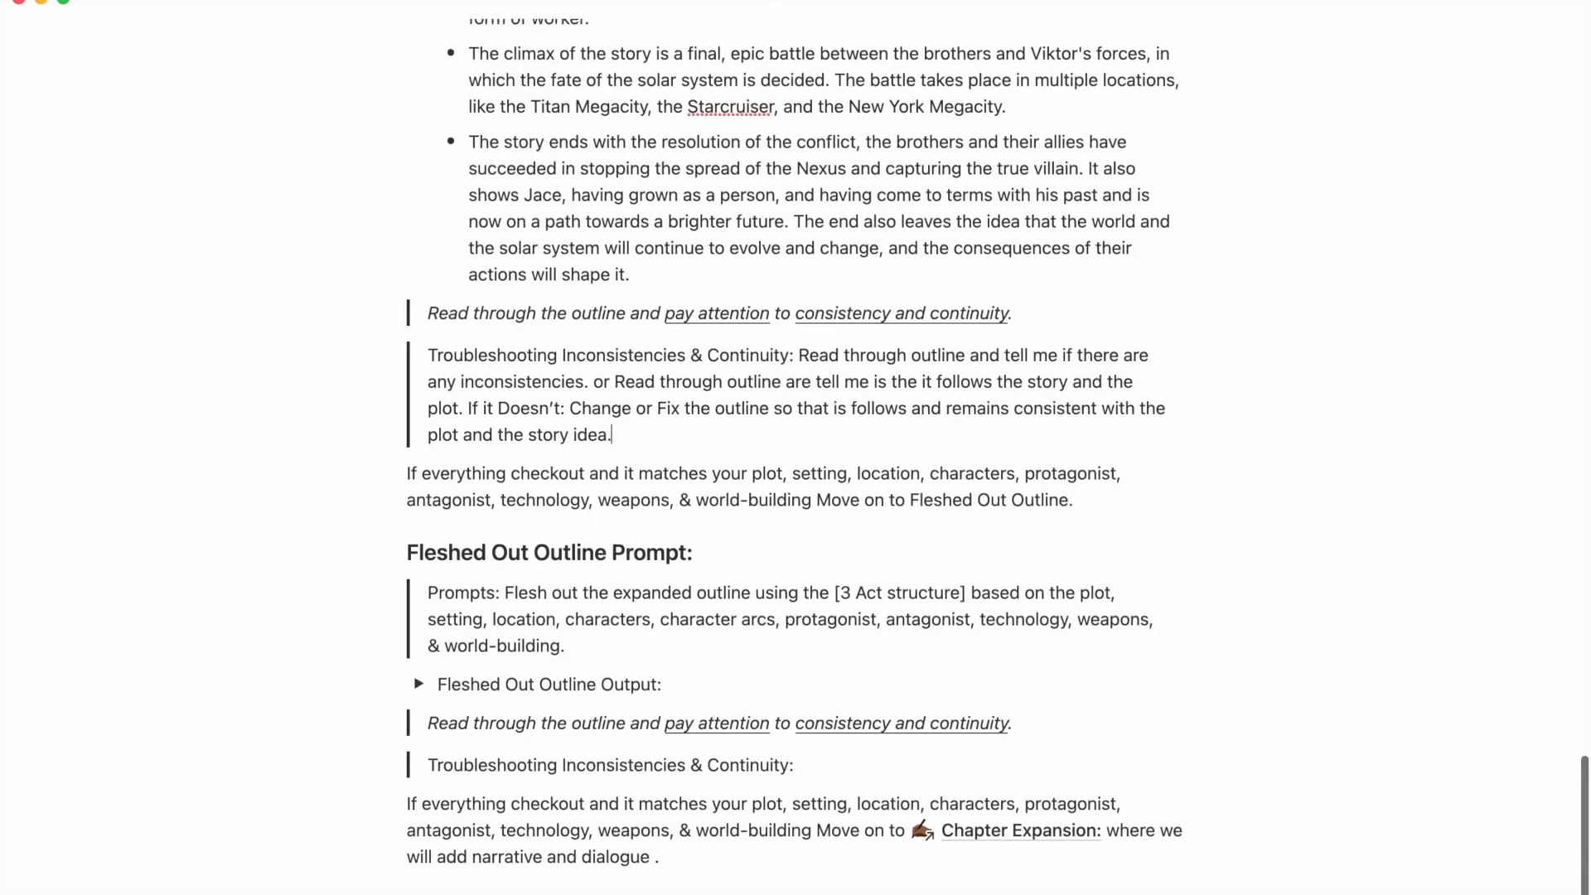
{"action": "scroll", "coordinate": [794, 447], "scroll_direction": "down", "scroll_amount": 2}
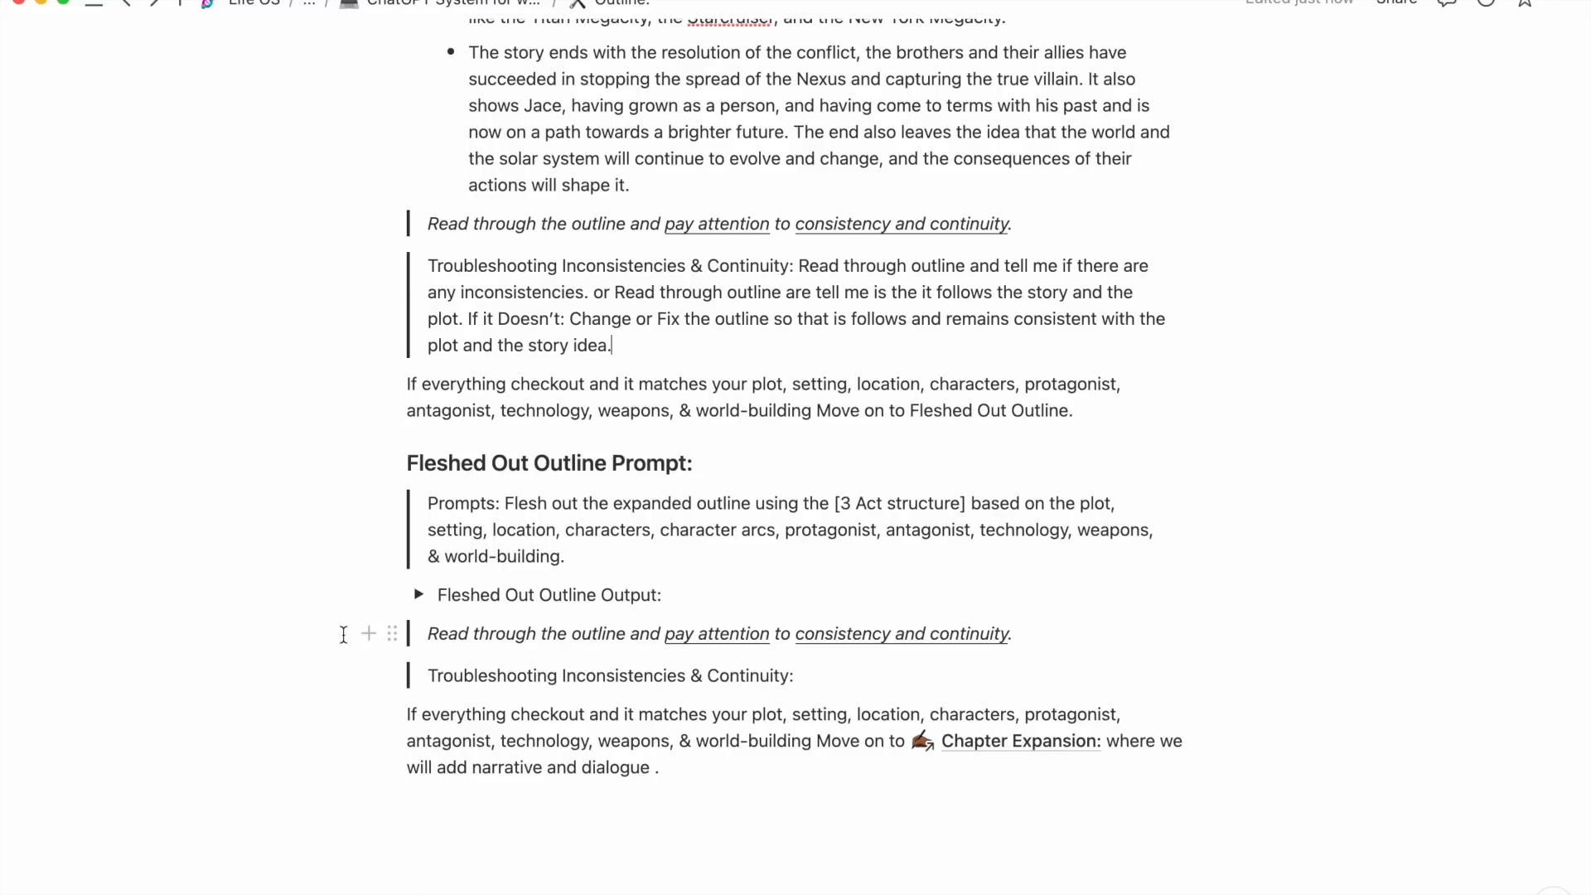
{"action": "left_click", "coordinate": [417, 604]}
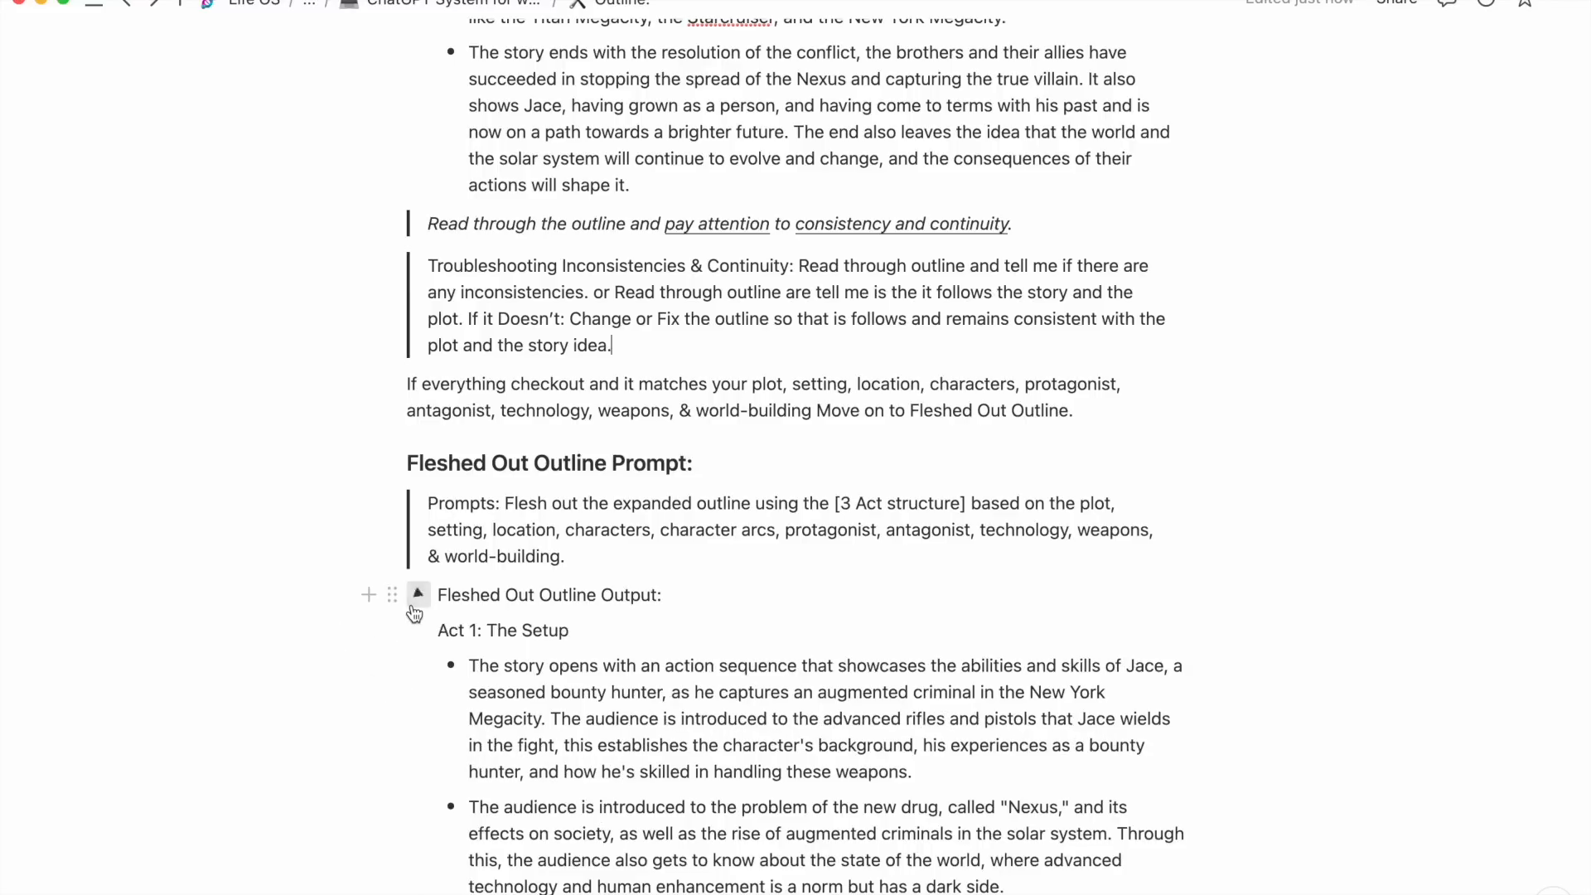
{"action": "scroll", "coordinate": [570, 625], "scroll_direction": "down", "scroll_amount": 5}
{"action": "scroll", "coordinate": [570, 626], "scroll_direction": "down", "scroll_amount": 1}
{"action": "scroll", "coordinate": [570, 626], "scroll_direction": "down", "scroll_amount": 3}
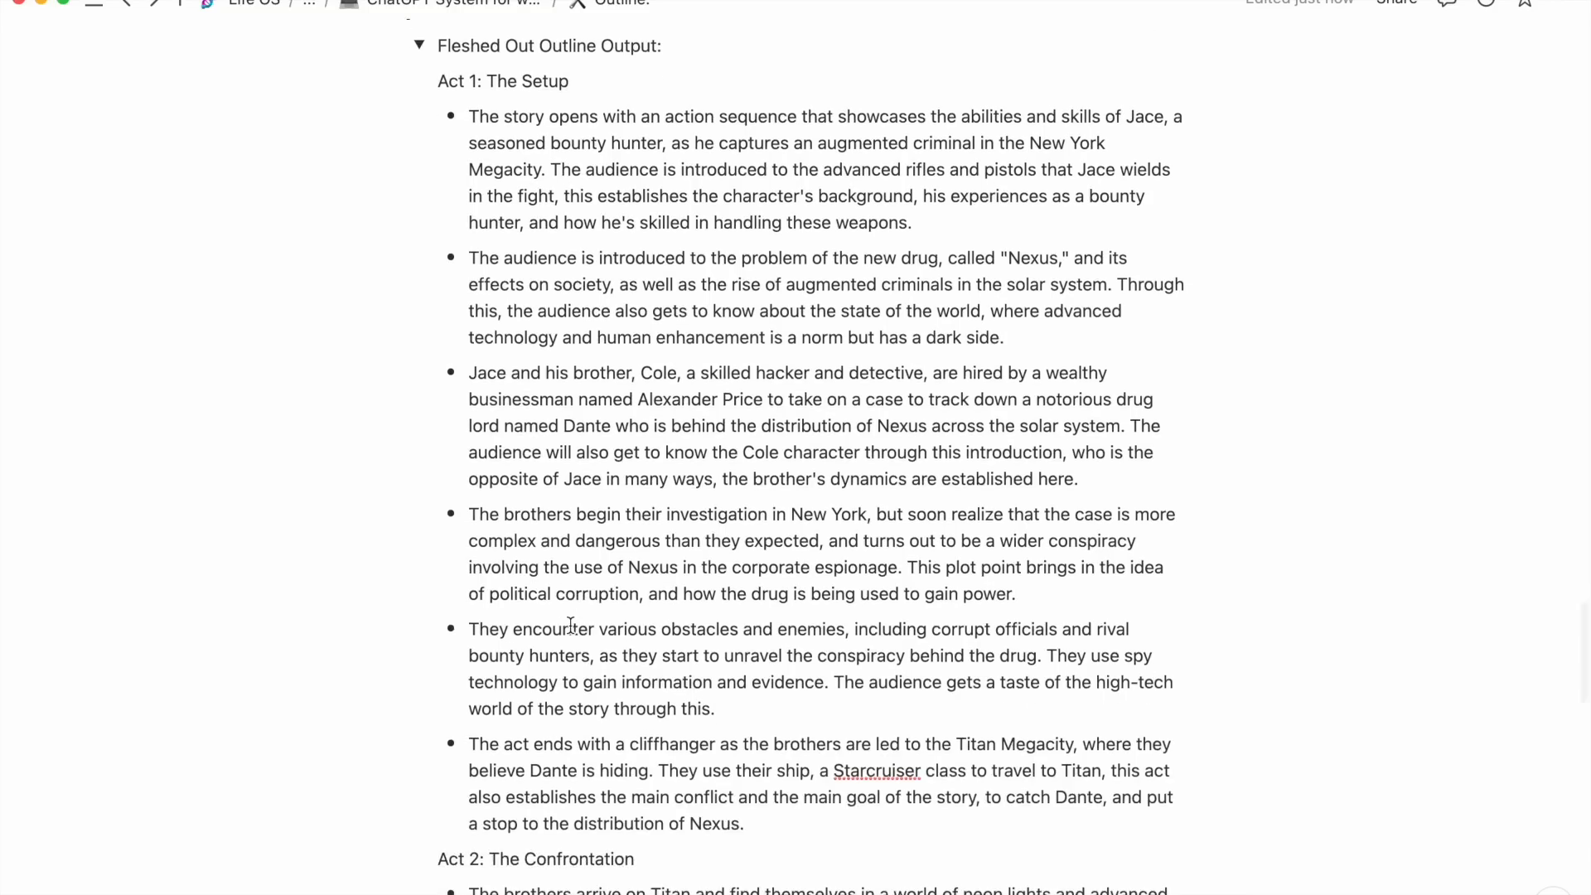
{"action": "scroll", "coordinate": [570, 626], "scroll_direction": "down", "scroll_amount": 7}
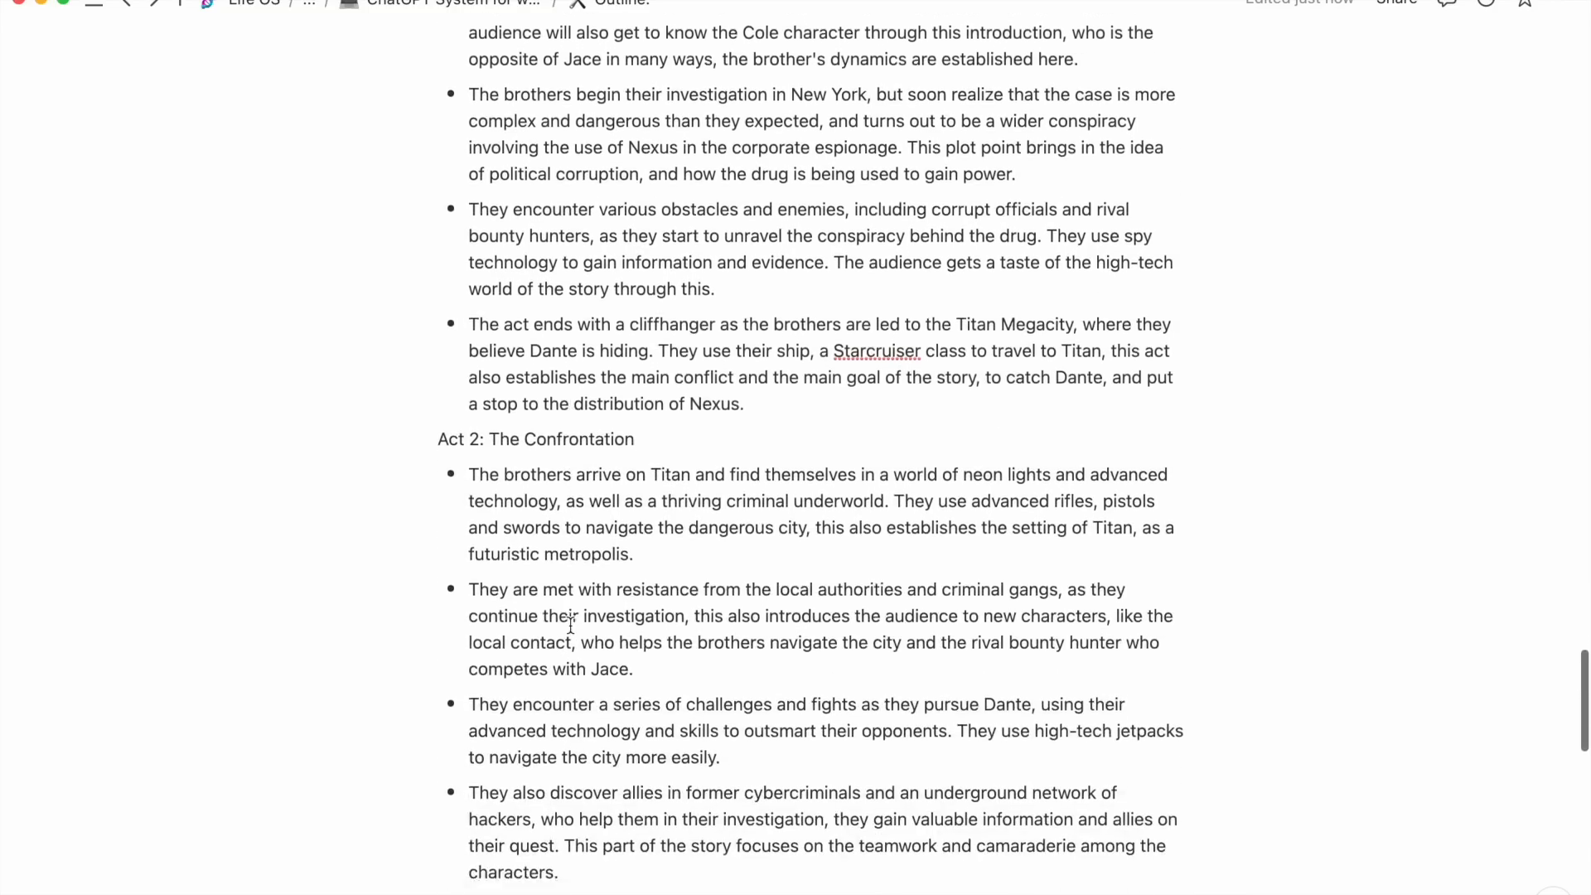
{"action": "scroll", "coordinate": [570, 626], "scroll_direction": "down", "scroll_amount": 4}
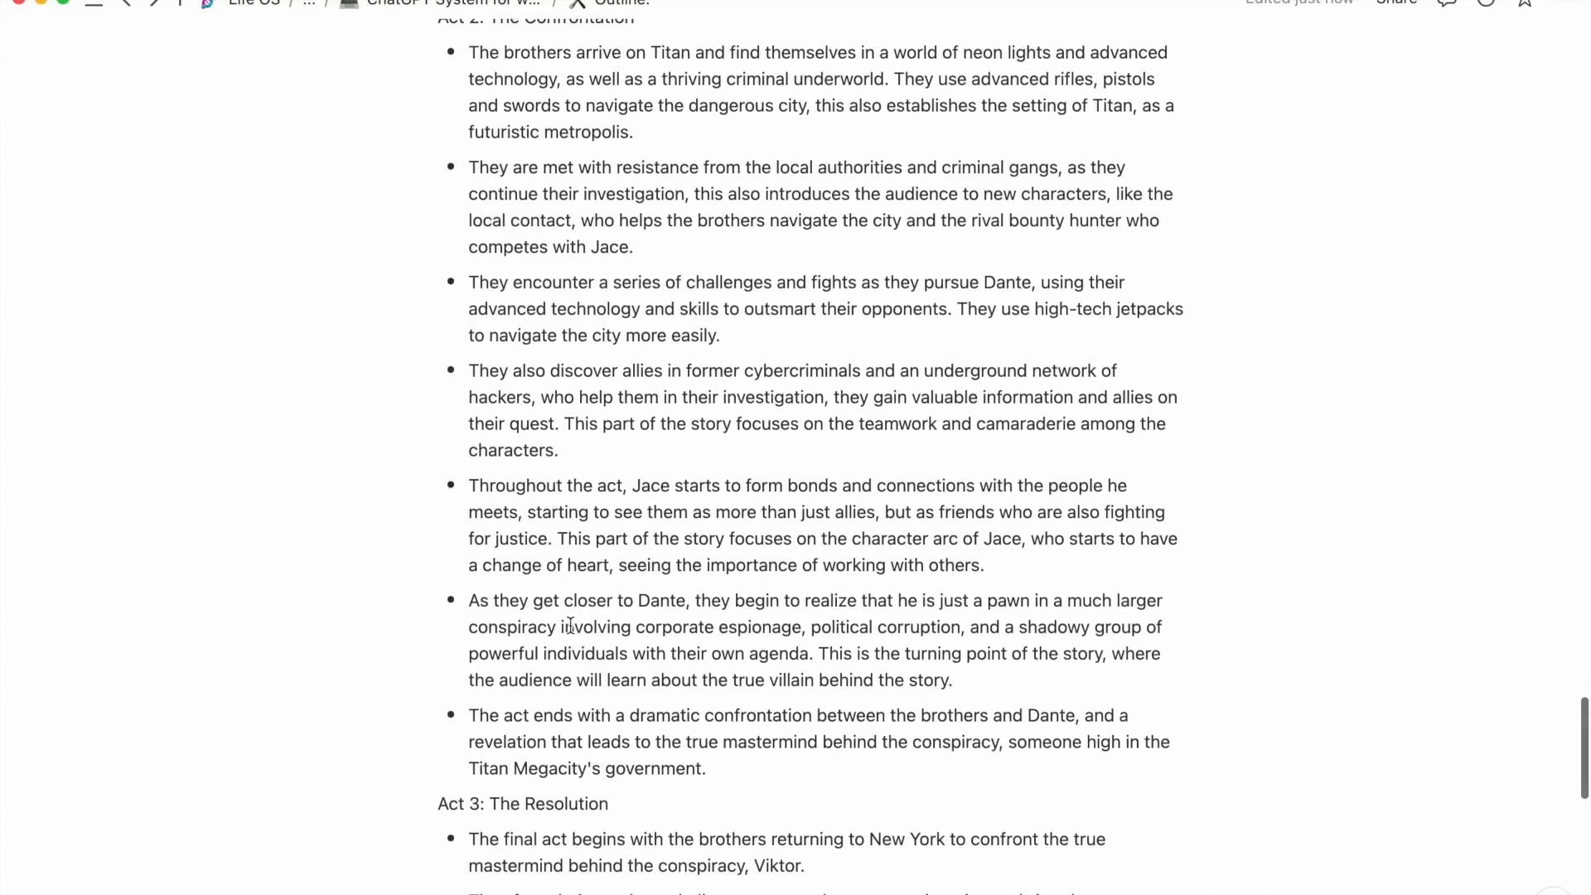
{"action": "scroll", "coordinate": [570, 625], "scroll_direction": "down", "scroll_amount": 2}
{"action": "scroll", "coordinate": [570, 625], "scroll_direction": "down", "scroll_amount": 1}
{"action": "scroll", "coordinate": [570, 626], "scroll_direction": "down", "scroll_amount": 2}
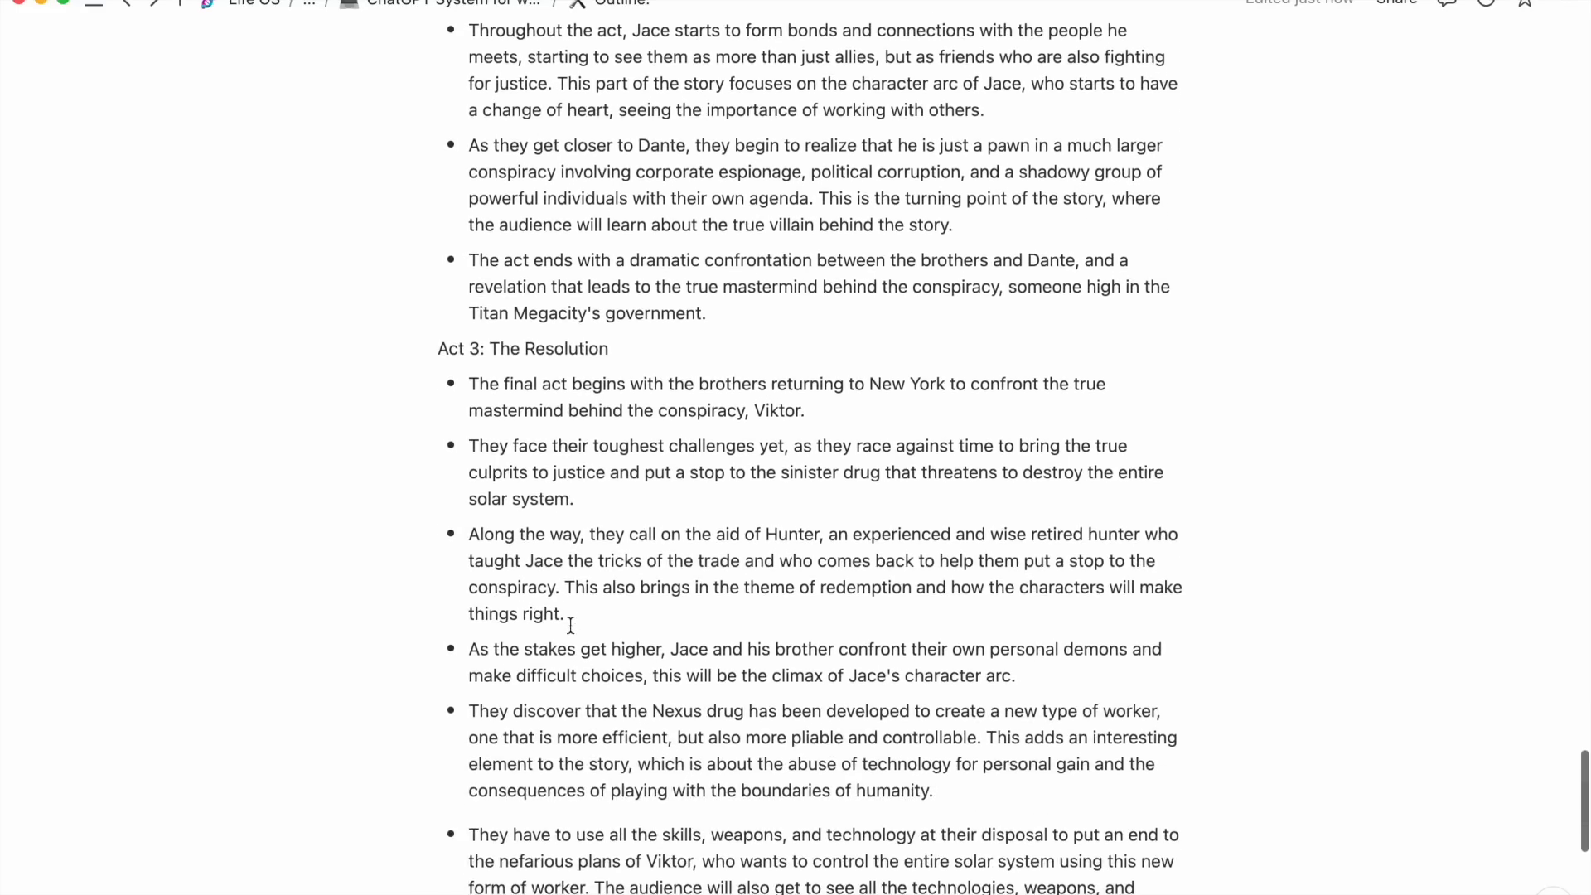
{"action": "scroll", "coordinate": [570, 626], "scroll_direction": "down", "scroll_amount": 6}
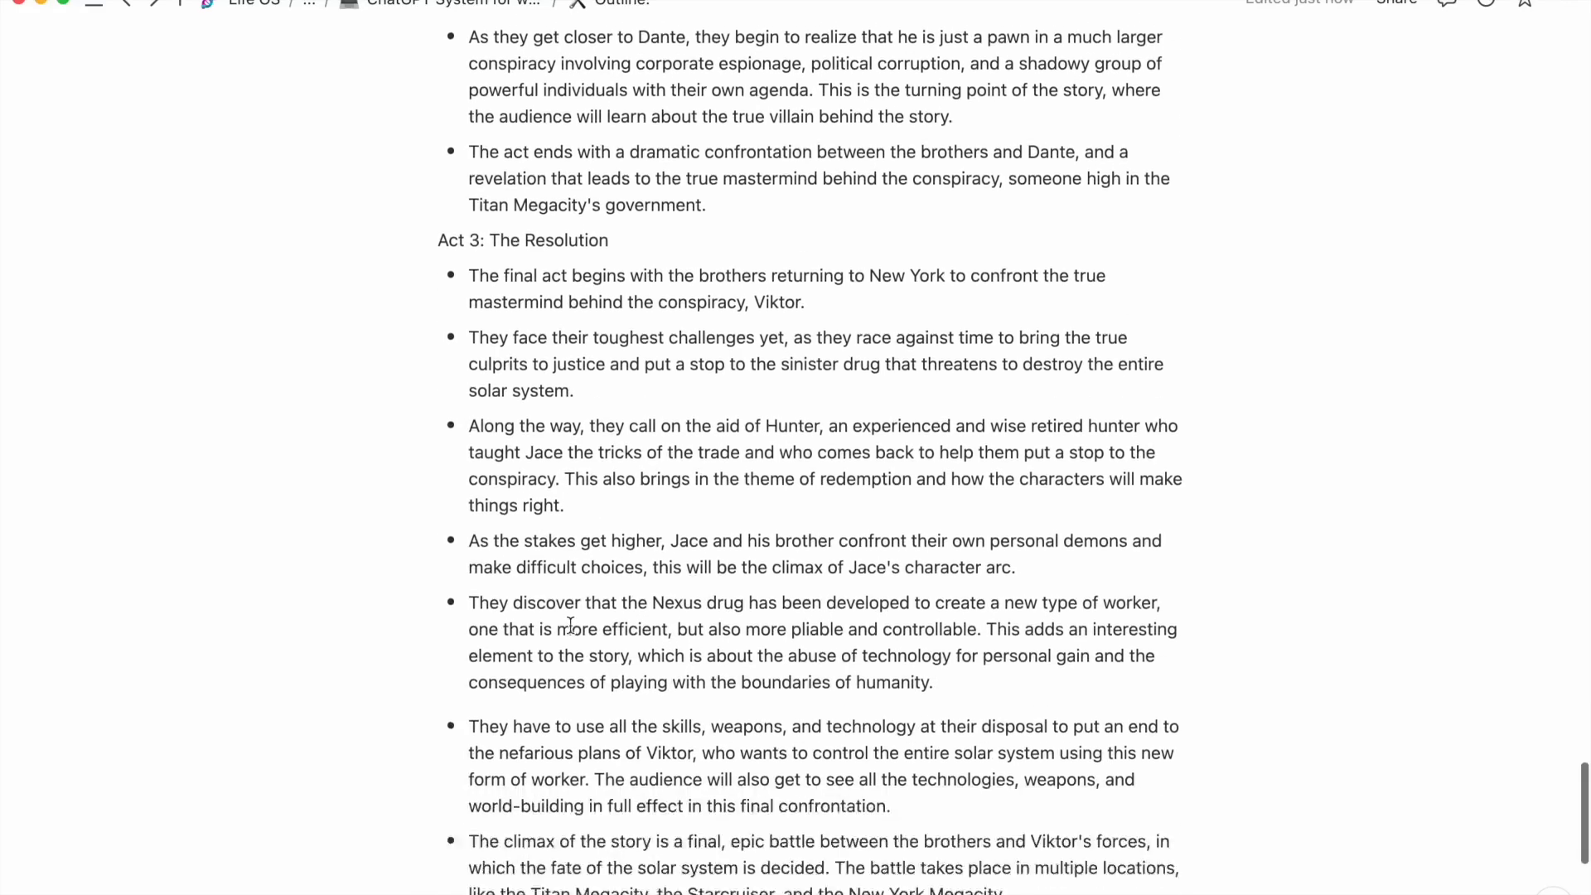
{"action": "scroll", "coordinate": [570, 625], "scroll_direction": "up", "scroll_amount": 15}
{"action": "scroll", "coordinate": [570, 625], "scroll_direction": "up", "scroll_amount": 15}
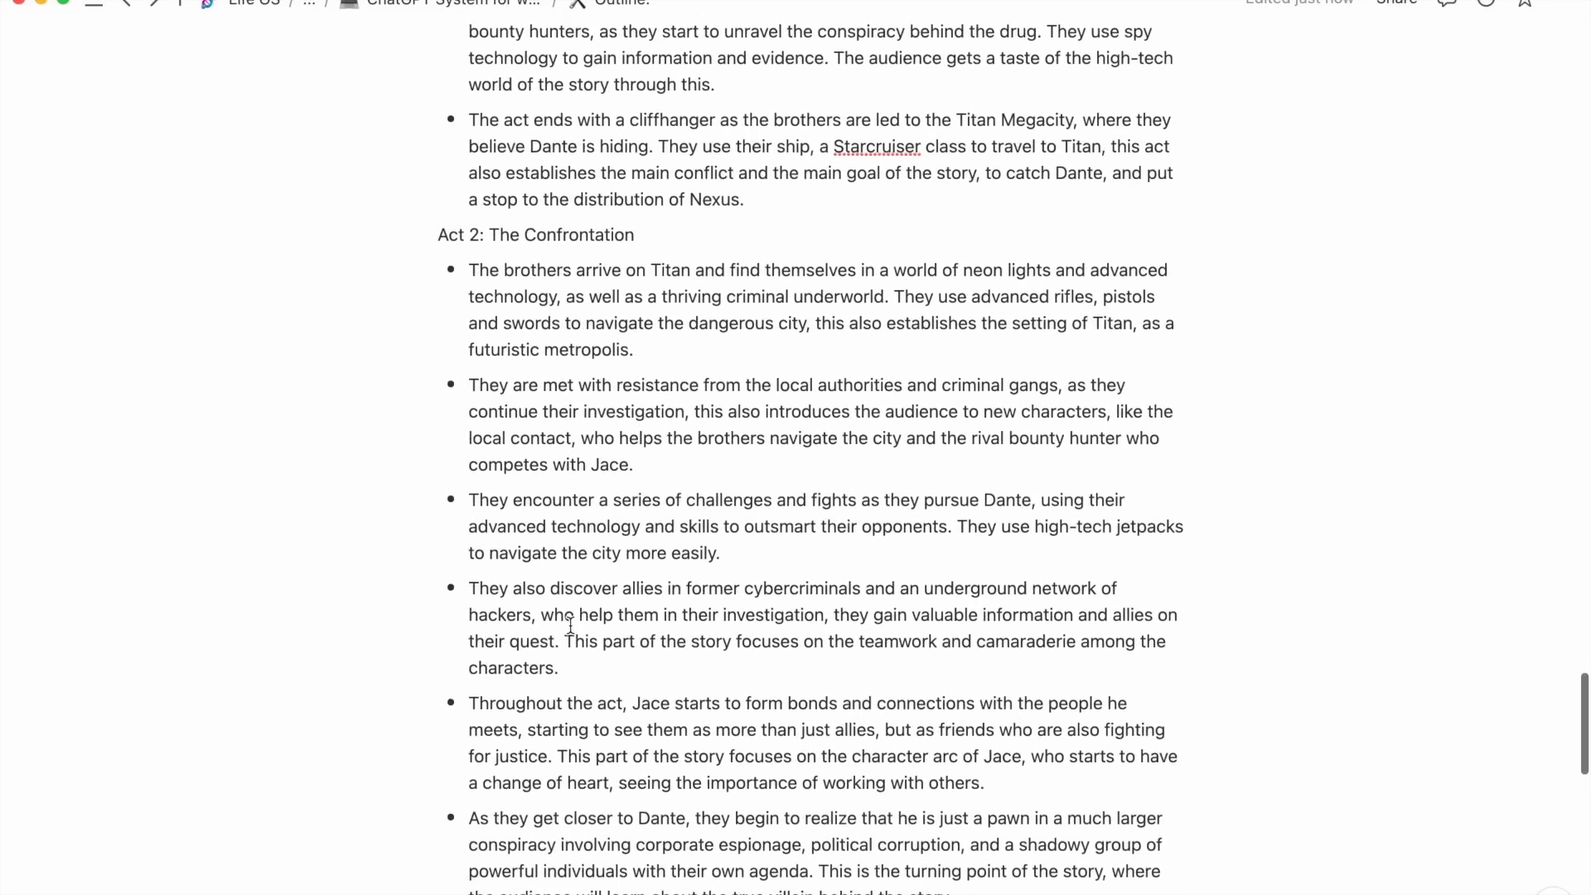
{"action": "scroll", "coordinate": [570, 625], "scroll_direction": "up", "scroll_amount": 3}
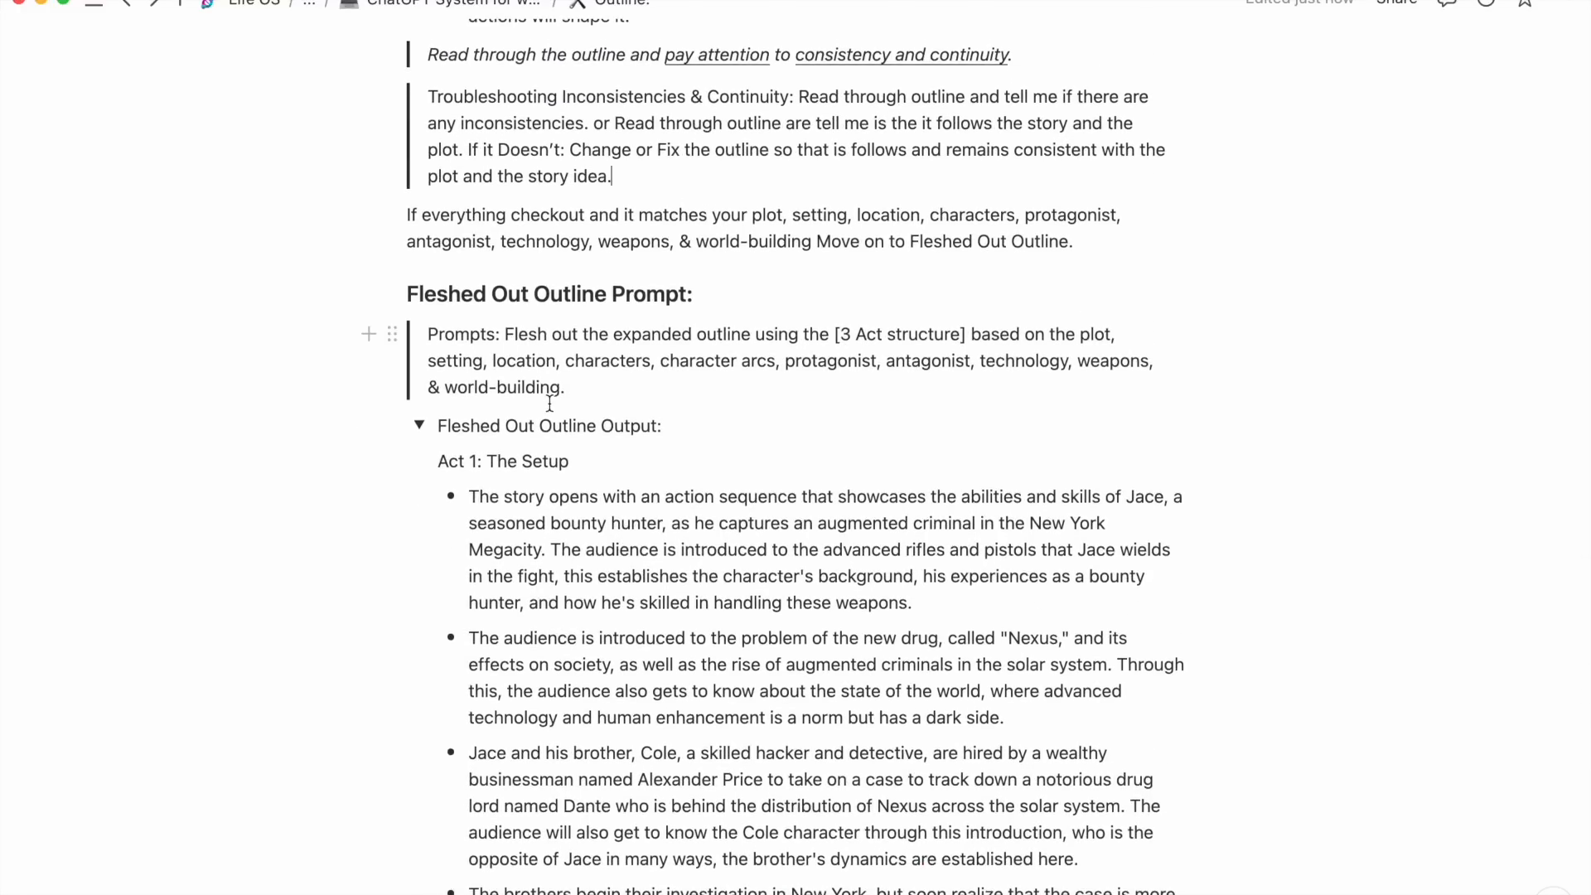
Re-read Act 1 of the Fleshed Out Outline Output, highlighting its first three bullets, and compare it with the prompt above.
{"action": "scroll", "coordinate": [549, 404], "scroll_direction": "down", "scroll_amount": 4}
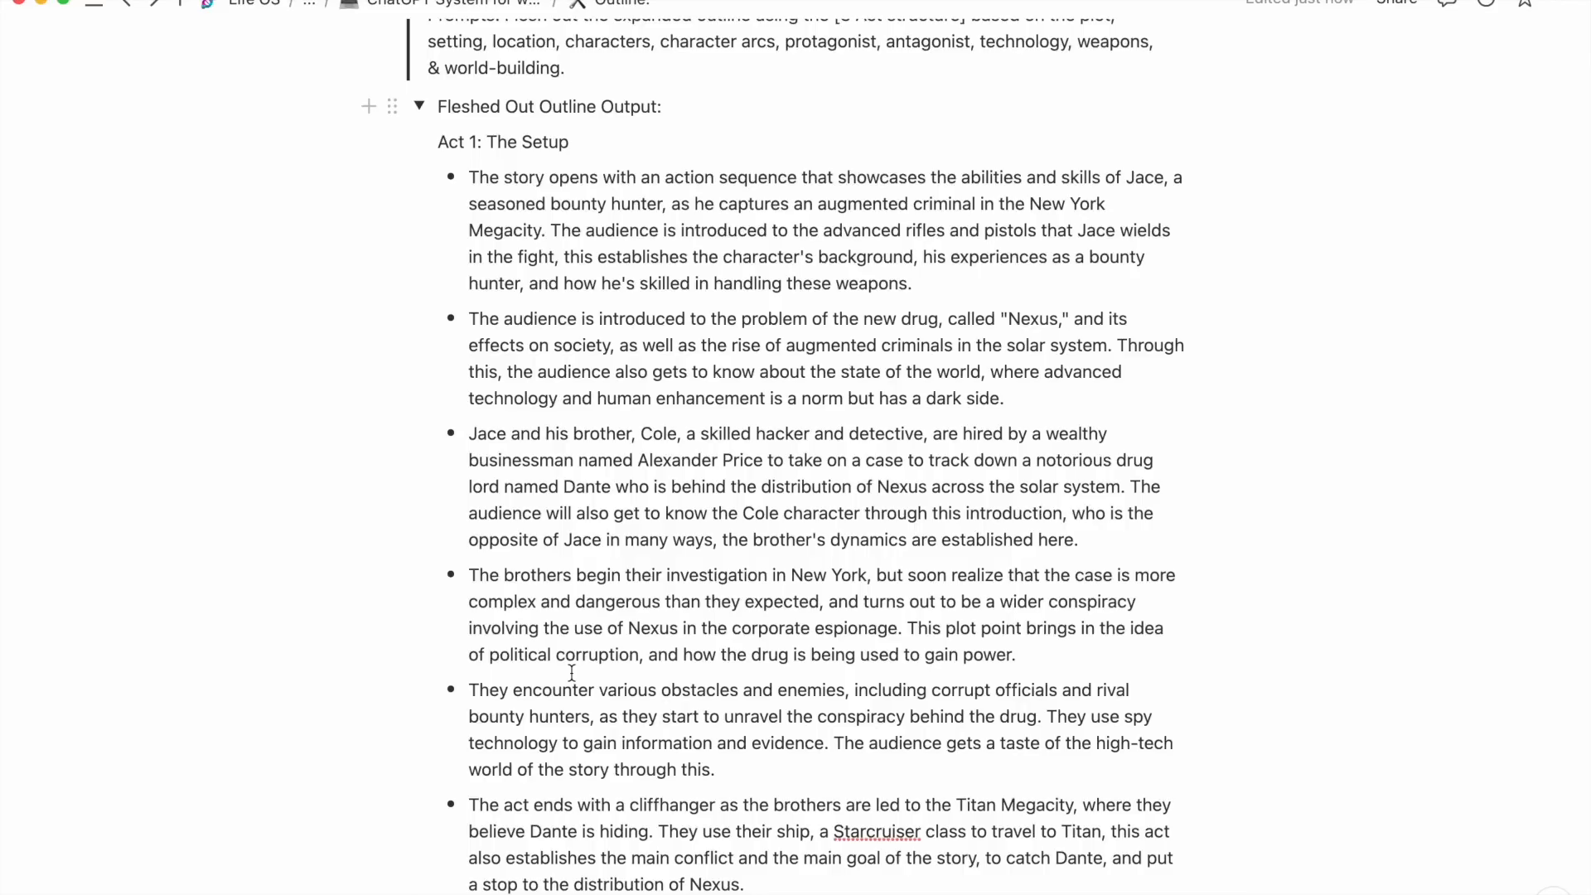
{"action": "left_click_drag", "start_coordinate": [912, 283], "coordinate": [504, 178]}
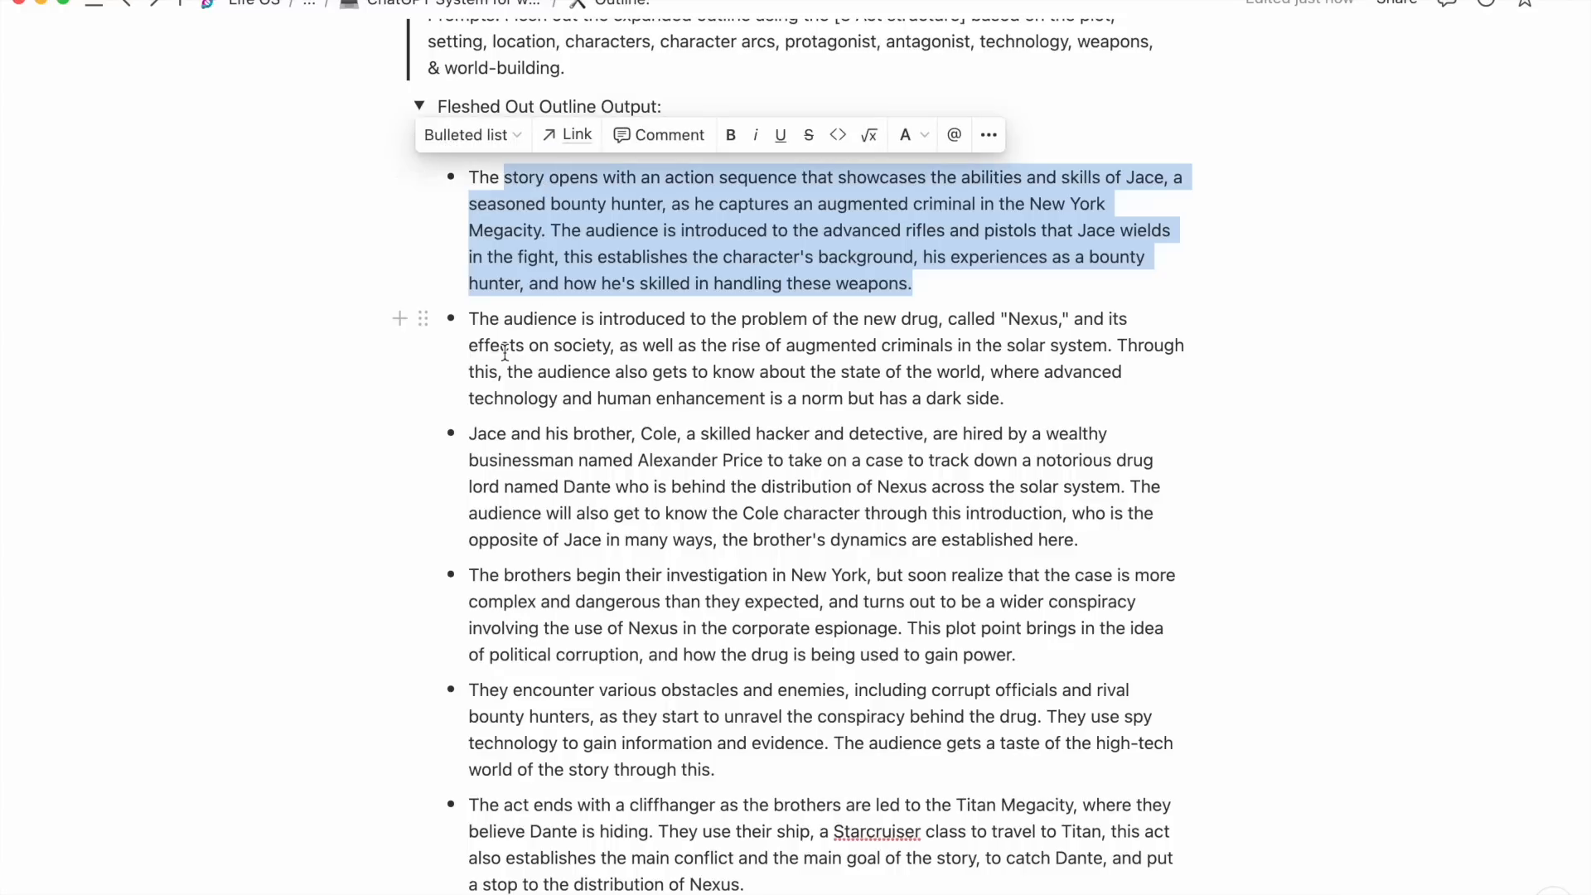
{"action": "left_click_drag", "start_coordinate": [454, 317], "coordinate": [519, 342]}
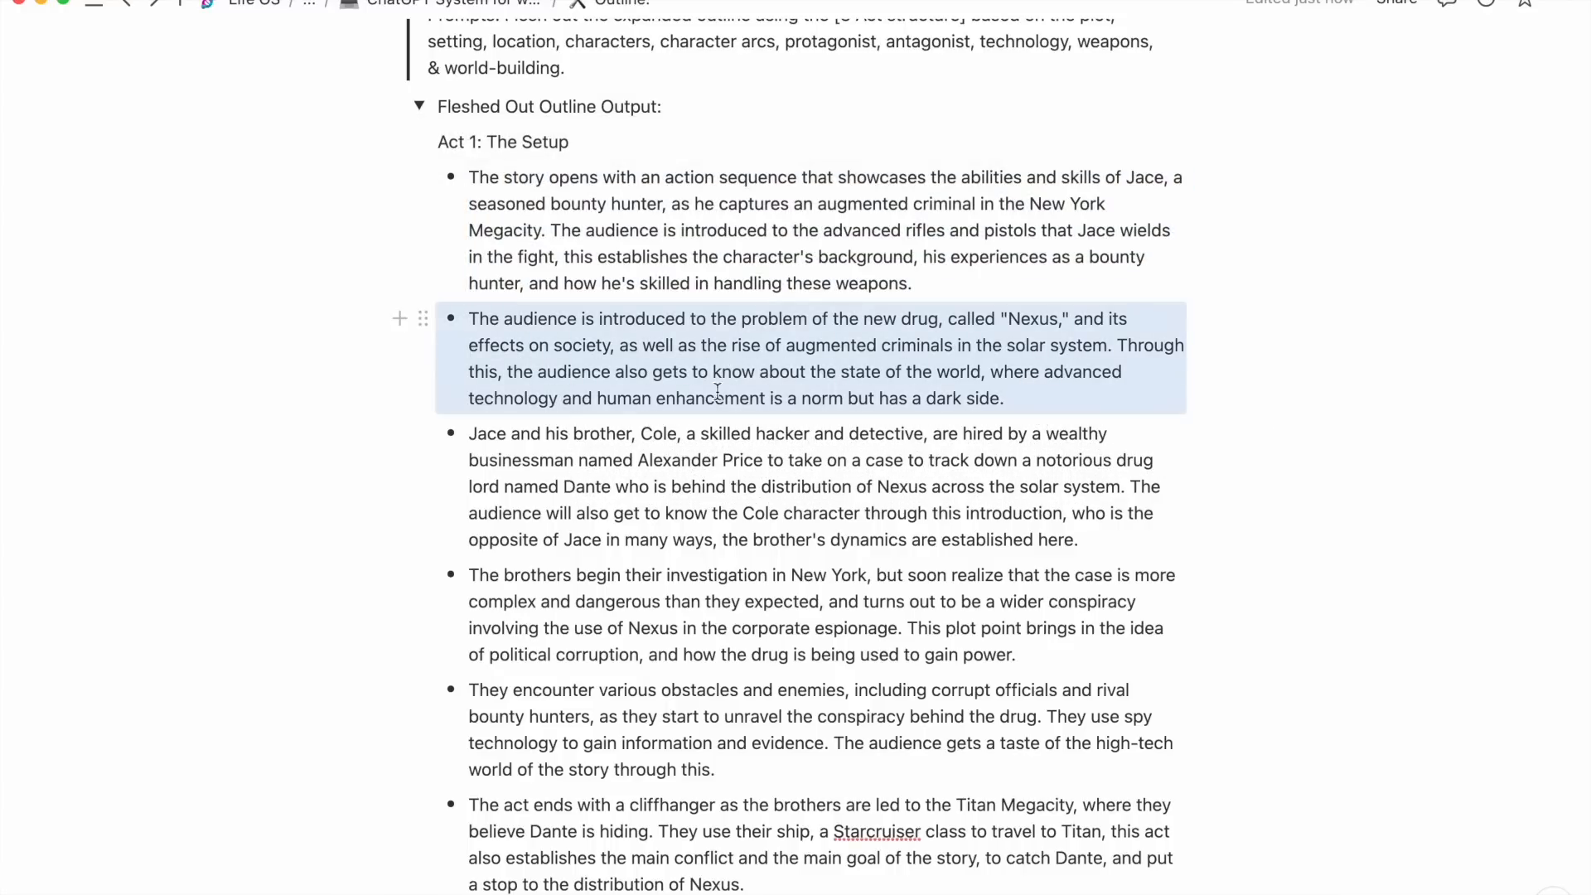
{"action": "left_click", "coordinate": [628, 486]}
{"action": "left_click_drag", "start_coordinate": [470, 428], "coordinate": [540, 514]}
{"action": "scroll", "coordinate": [569, 594], "scroll_direction": "down", "scroll_amount": 5}
{"action": "scroll", "coordinate": [569, 594], "scroll_direction": "down", "scroll_amount": 8}
{"action": "scroll", "coordinate": [570, 594], "scroll_direction": "up", "scroll_amount": 8}
{"action": "scroll", "coordinate": [569, 594], "scroll_direction": "up", "scroll_amount": 10}
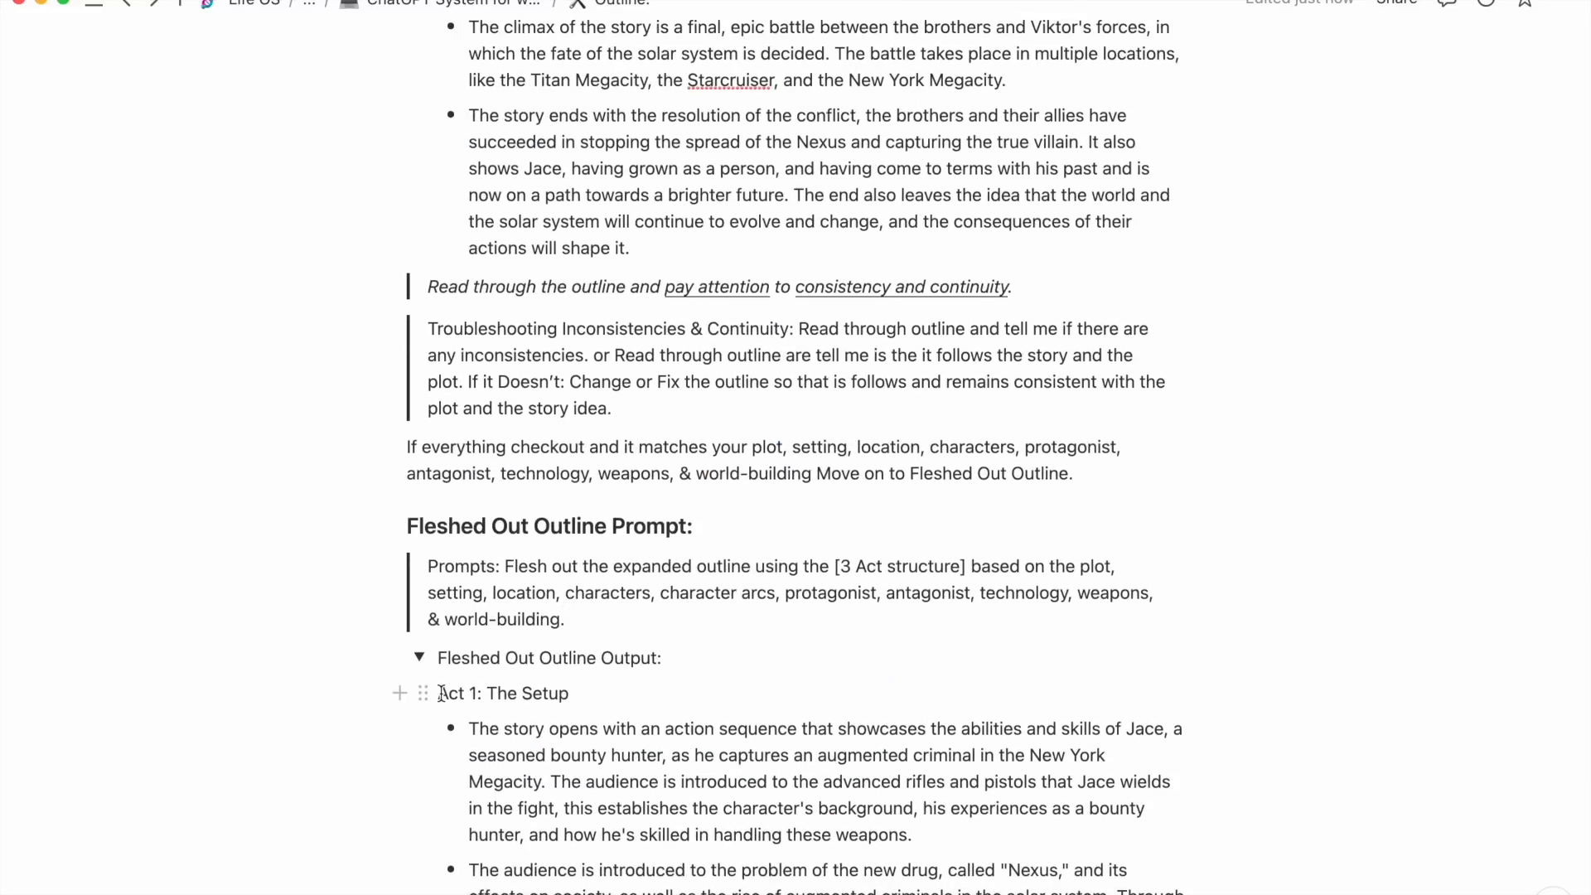
Replace the bare "Troubleshooting Inconsistencies & Continuity:" label below the Fleshed Out Outline Output with the copied troubleshooting prompt.
{"action": "scroll", "coordinate": [440, 693], "scroll_direction": "down", "scroll_amount": 15}
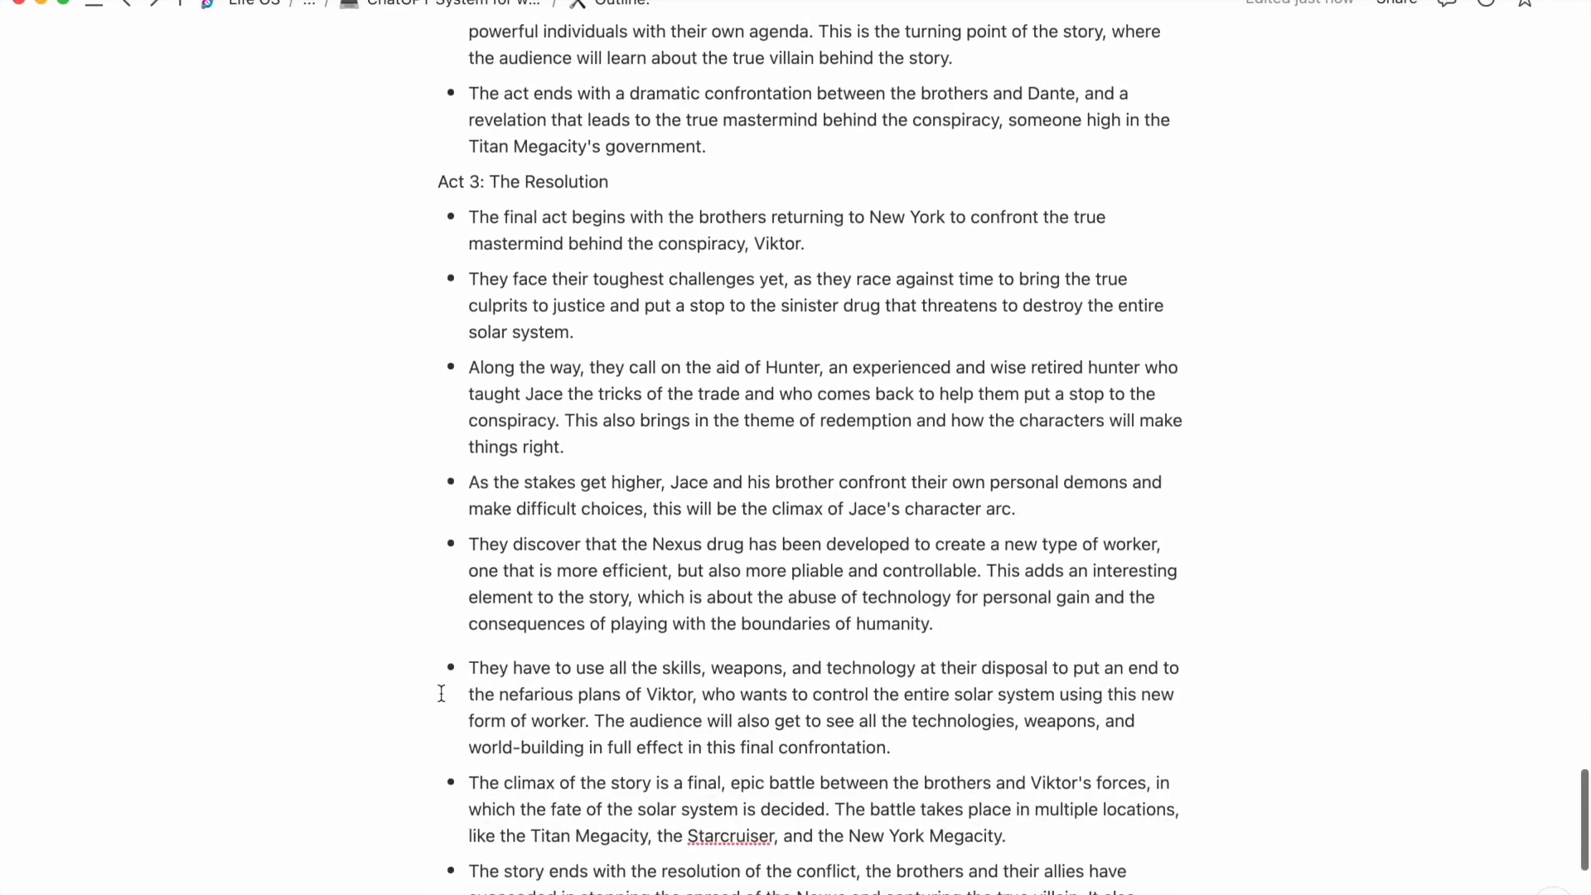
{"action": "scroll", "coordinate": [441, 693], "scroll_direction": "down", "scroll_amount": 10}
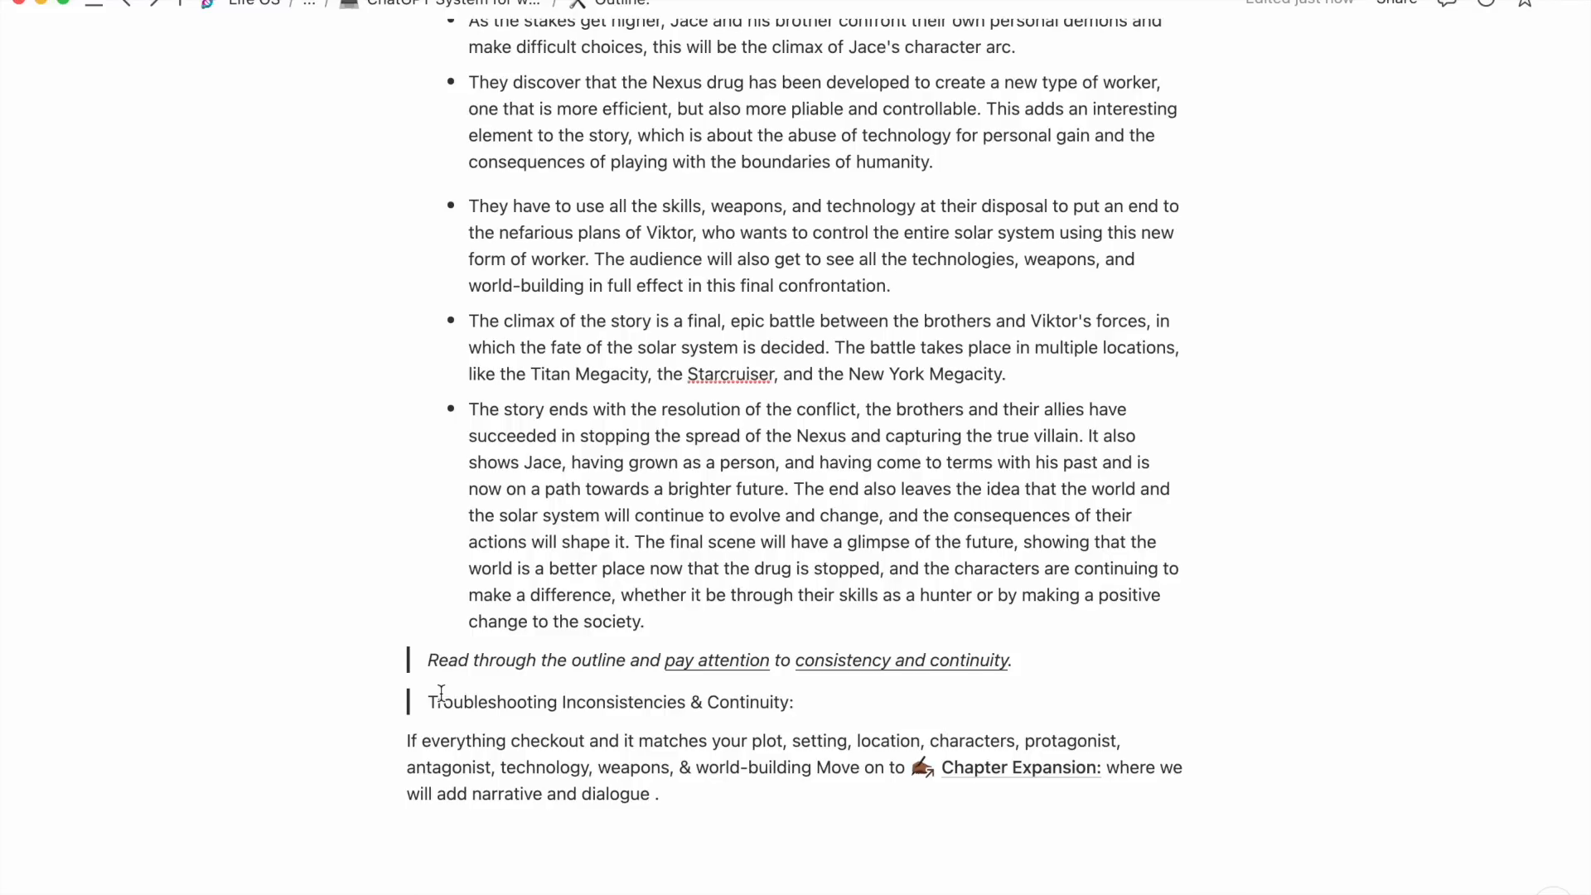
{"action": "left_click_drag", "start_coordinate": [798, 702], "coordinate": [418, 703]}
{"action": "key", "text": "super+v"}
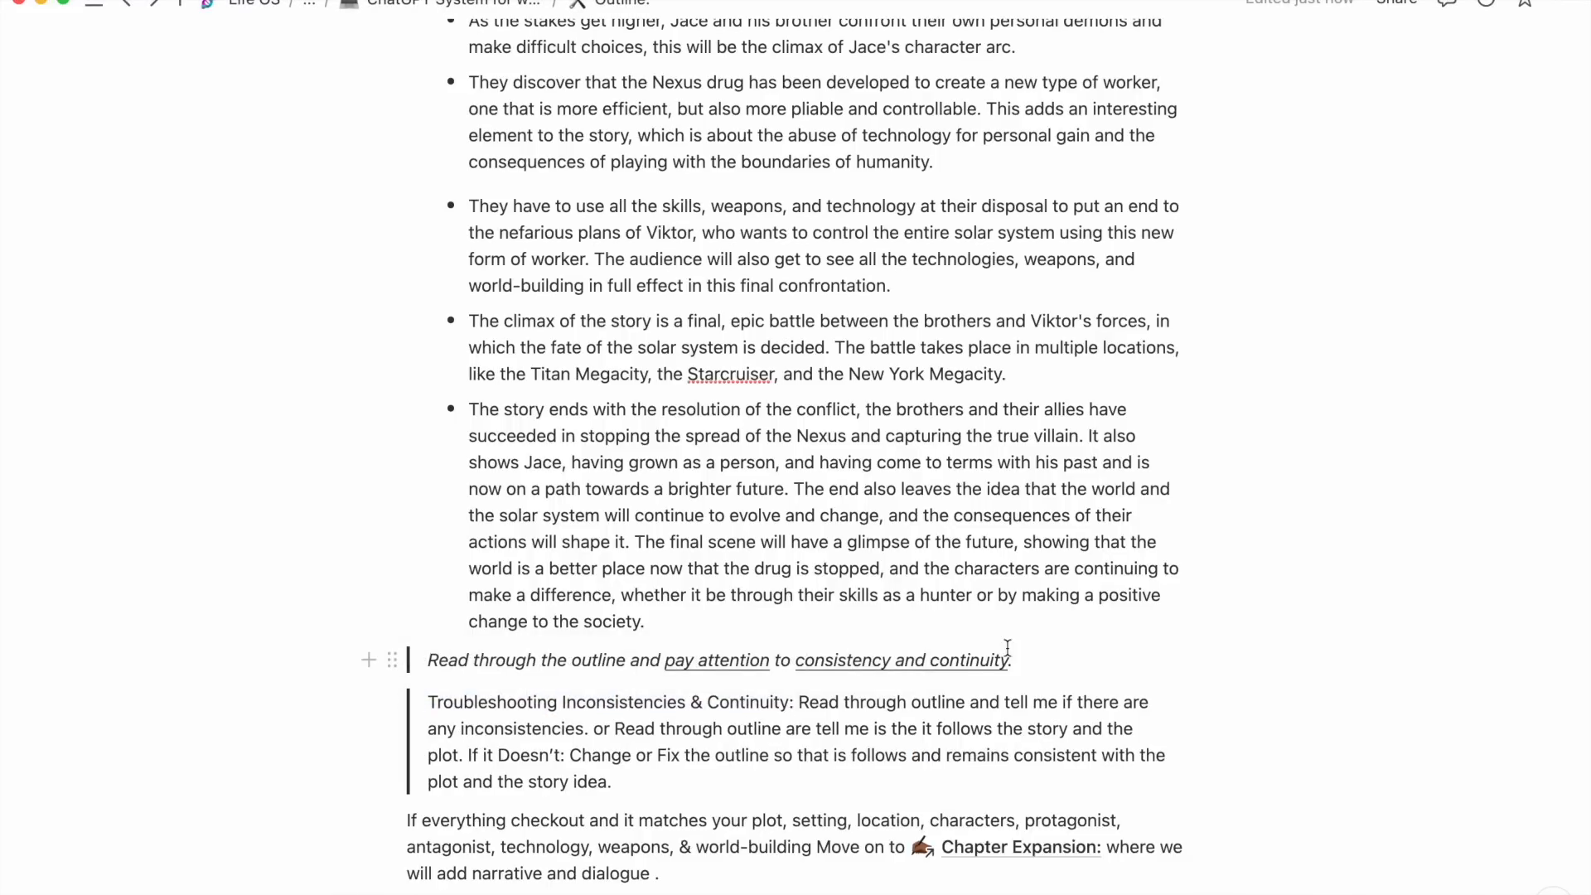
Open the Chapter Expansion page linked in the closing paragraph of the outline.
{"action": "scroll", "coordinate": [1008, 647], "scroll_direction": "down", "scroll_amount": 3}
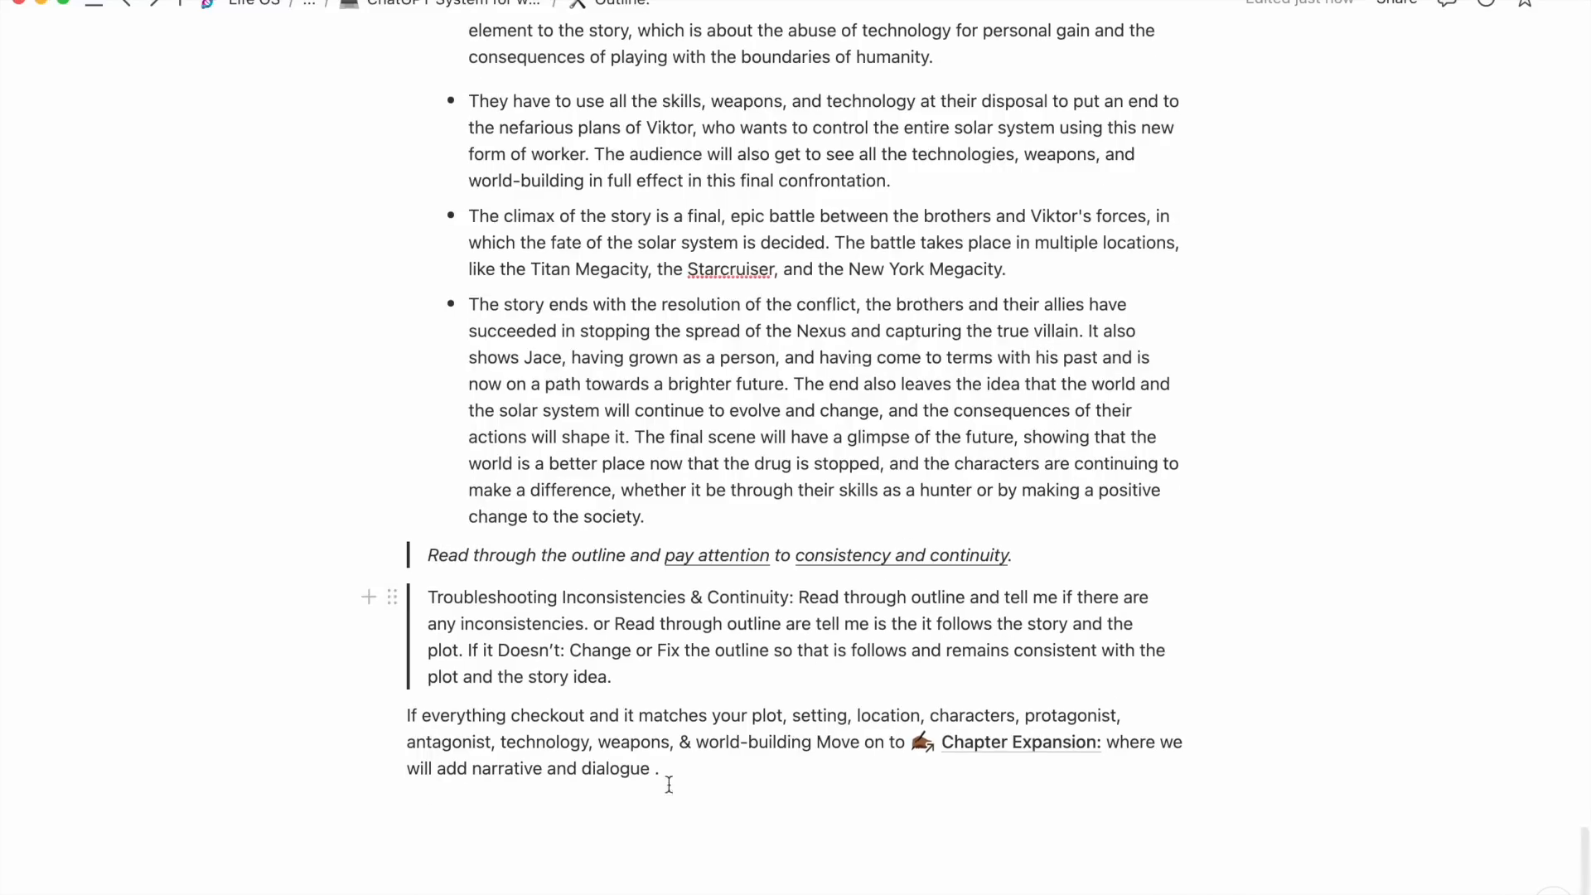
{"action": "left_click", "coordinate": [1013, 754]}
{"action": "scroll", "coordinate": [1011, 753], "scroll_direction": "down", "scroll_amount": 1}
{"action": "scroll", "coordinate": [1011, 753], "scroll_direction": "up", "scroll_amount": 1}
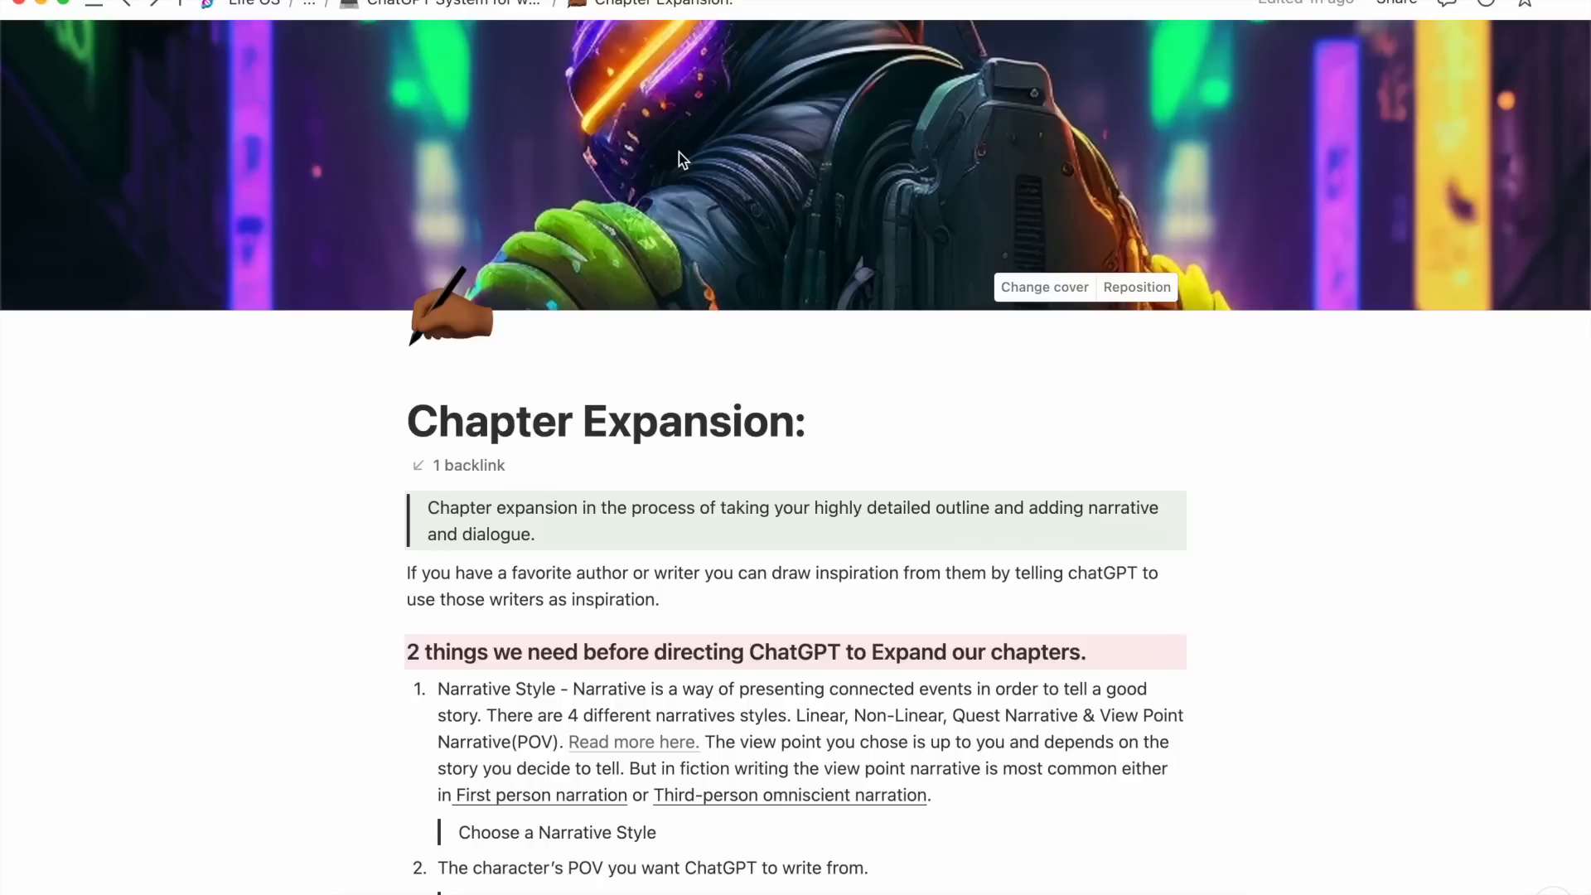
Add "Example: Before expanding chapters" at the end of the paragraph about drawing inspiration from a favorite author.
{"action": "left_click", "coordinate": [899, 605]}
{"action": "key", "text": "Return"}
{"action": "key", "text": "BackSpace"}
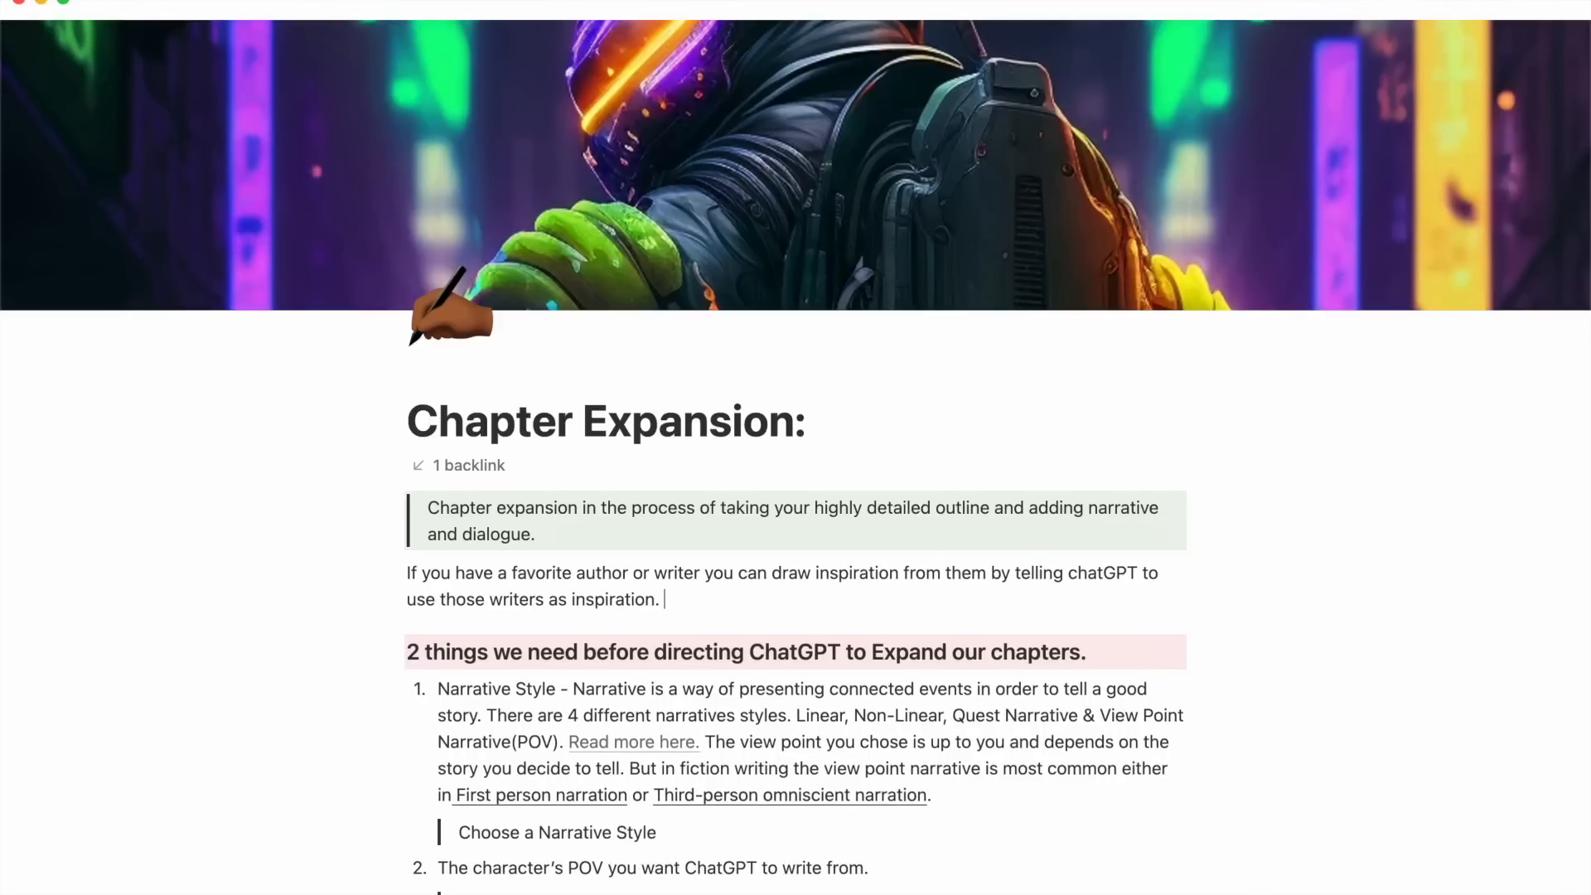
{"action": "type", "text": "Example: Befoer"}
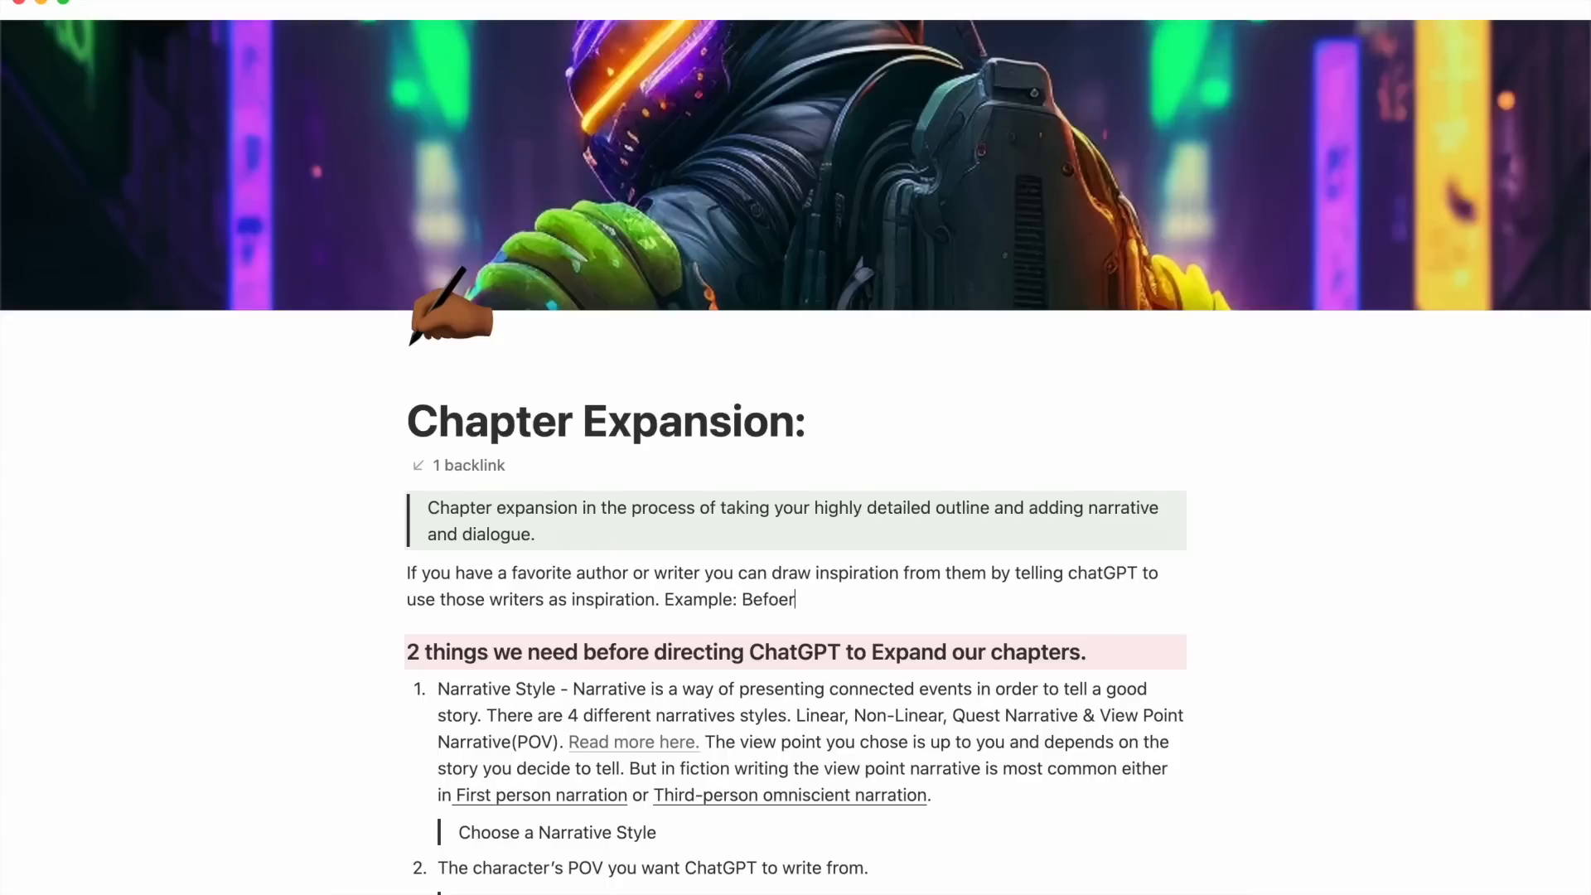
{"action": "key", "text": "BackSpace"}
{"action": "key", "text": "BackSpace"}
{"action": "key", "text": "BackSpace"}
{"action": "type", "text": "re writing"}
{"action": "key", "text": "BackSpace"}
{"action": "key", "text": "BackSpace"}
{"action": "key", "text": "BackSpace"}
{"action": "key", "text": "BackSpace"}
{"action": "key", "text": "BackSpace"}
{"action": "key", "text": "BackSpace"}
{"action": "key", "text": "BackSpace"}
{"action": "type", "text": "exha"}
{"action": "key", "text": "BackSpace"}
{"action": "key", "text": "BackSpace"}
{"action": "key", "text": "BackSpace"}
{"action": "key", "text": "BackSpace"}
{"action": "type", "text": "expanding chapters"}
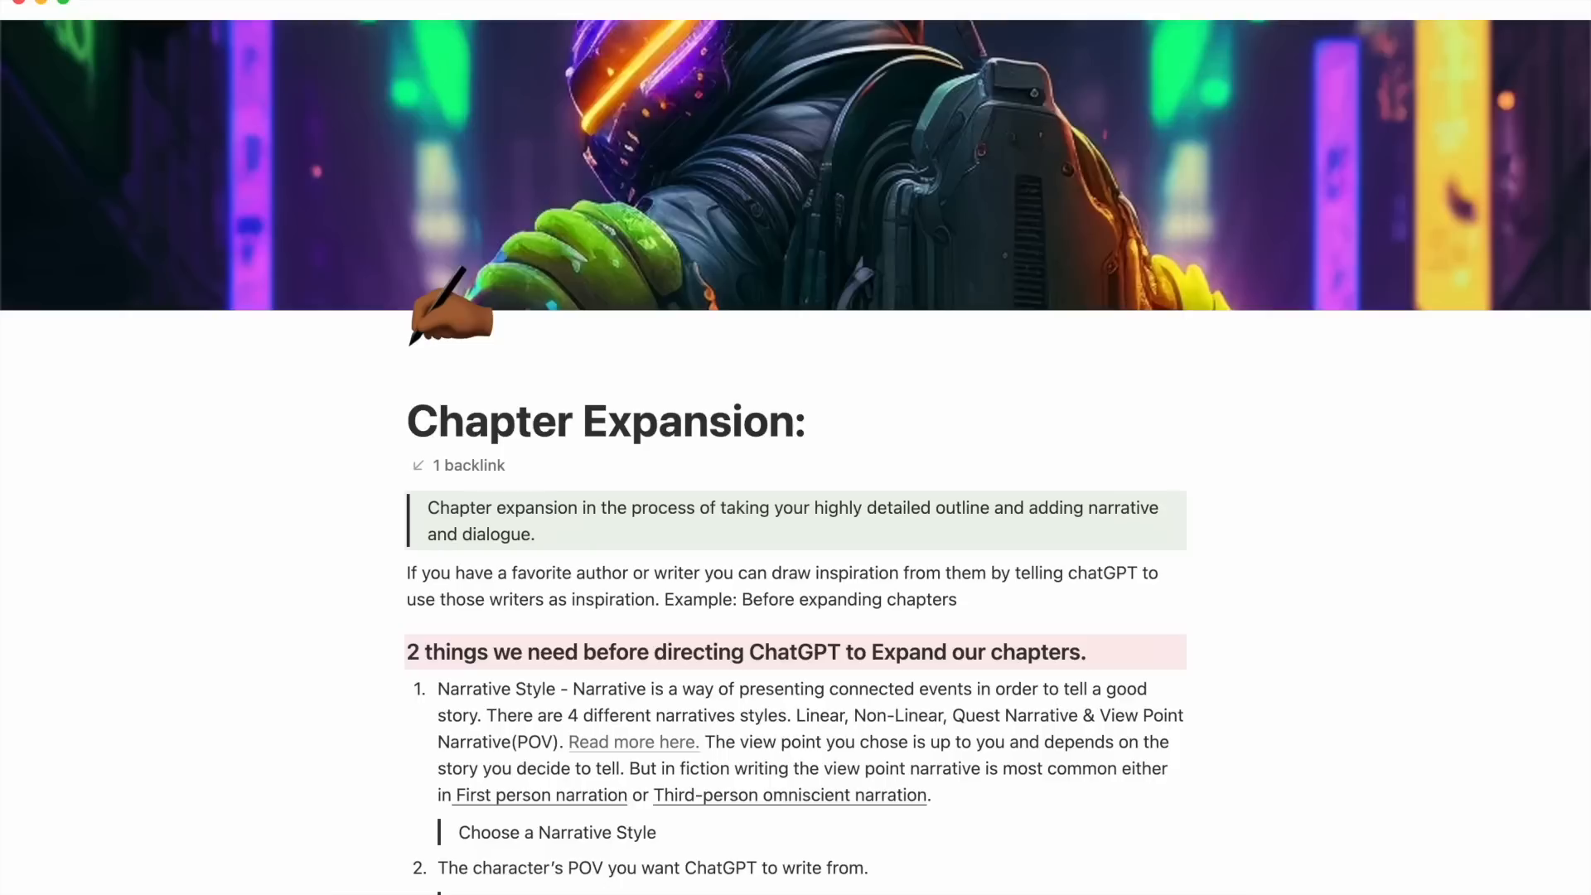
Complete the example sentence with "use James Patterson's writing style as inspiration.".
{"action": "type", "text": " use"}
{"action": "type", "text": "Ja"}
{"action": "key", "text": "BackSpace"}
{"action": "type", "text": "ames Patterso"}
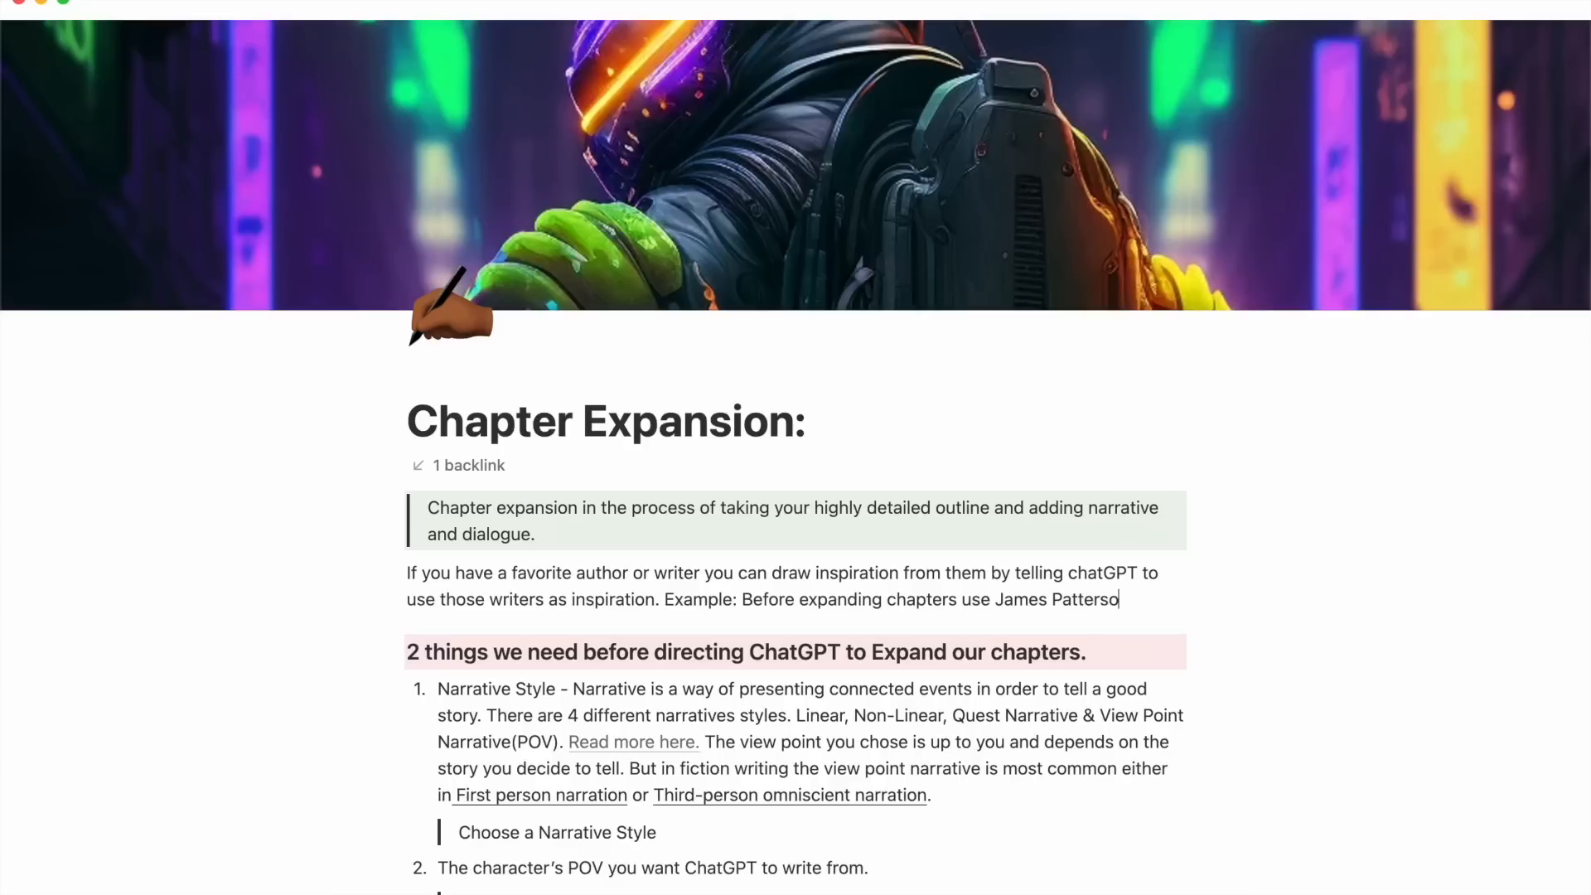
{"action": "type", "text": "n as"}
{"action": "key", "text": "BackSpace"}
{"action": "key", "text": "BackSpace"}
{"action": "type", "text": "'s writing sty;e"}
{"action": "key", "text": "BackSpace"}
{"action": "key", "text": "BackSpace"}
{"action": "type", "text": "le as"}
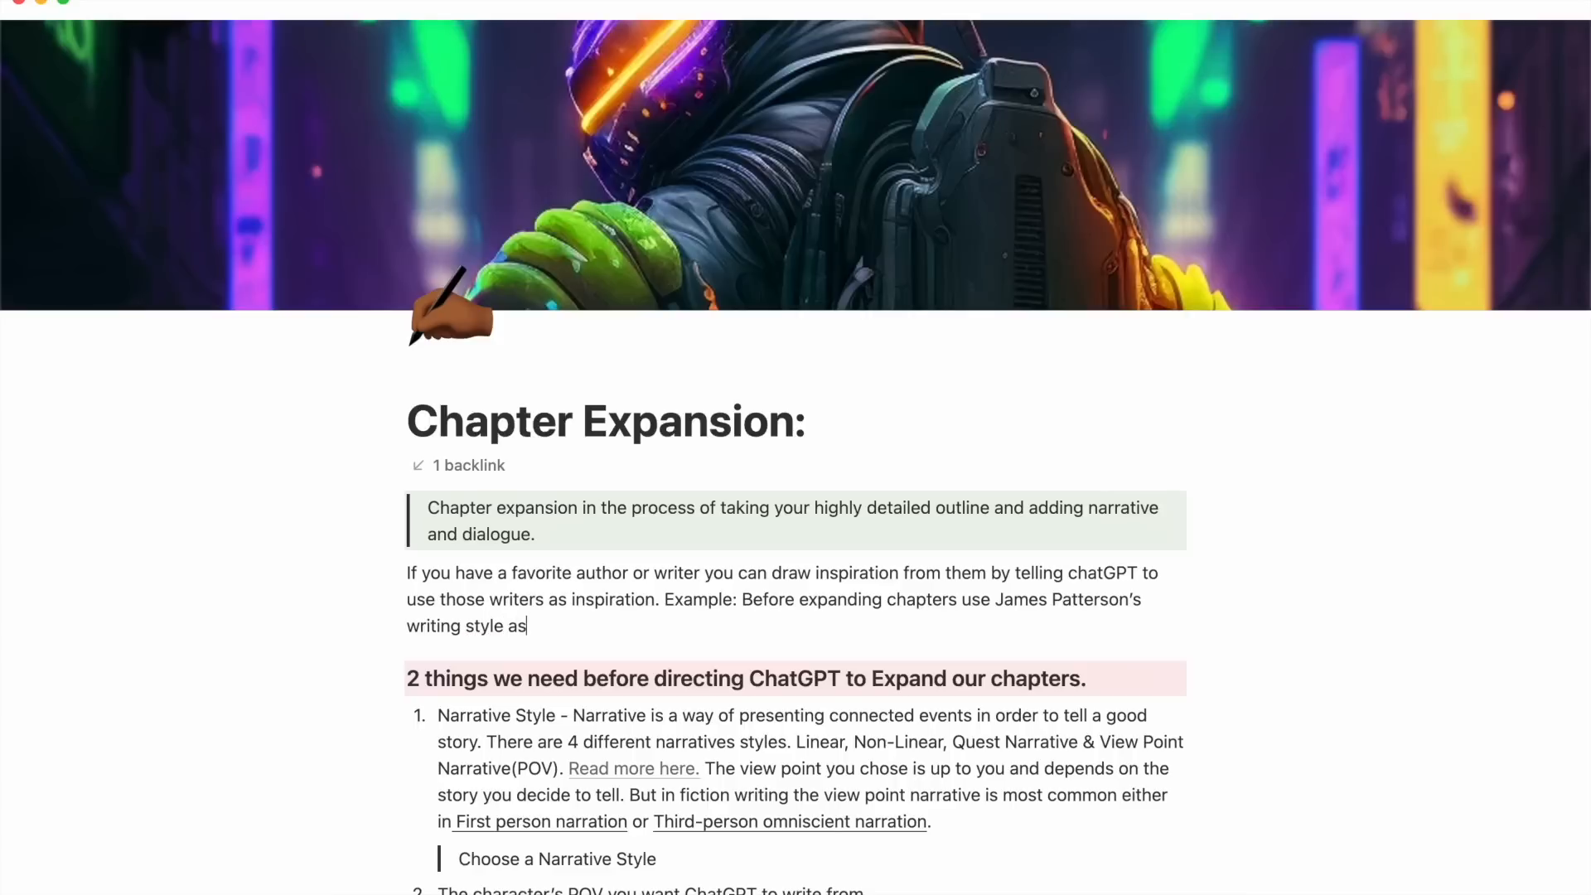
{"action": "type", "text": " inspiration."}
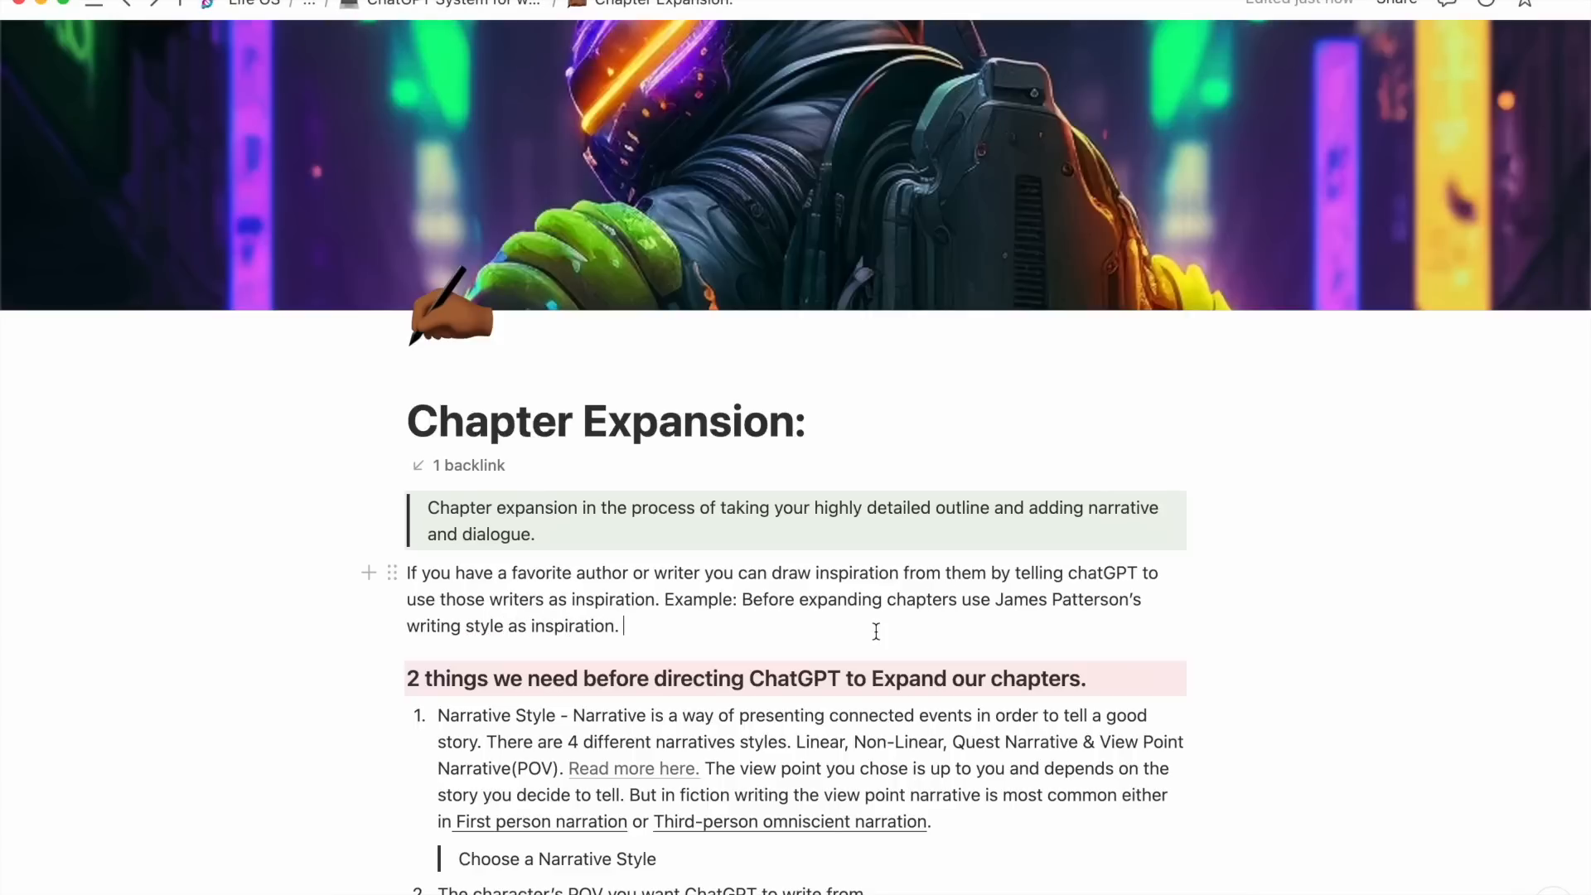
Replace the author's name in the example sentence with the bracketed placeholder "[Author]".
{"action": "left_click", "coordinate": [744, 603]}
{"action": "left_click", "coordinate": [997, 601]}
{"action": "type", "text": "["}
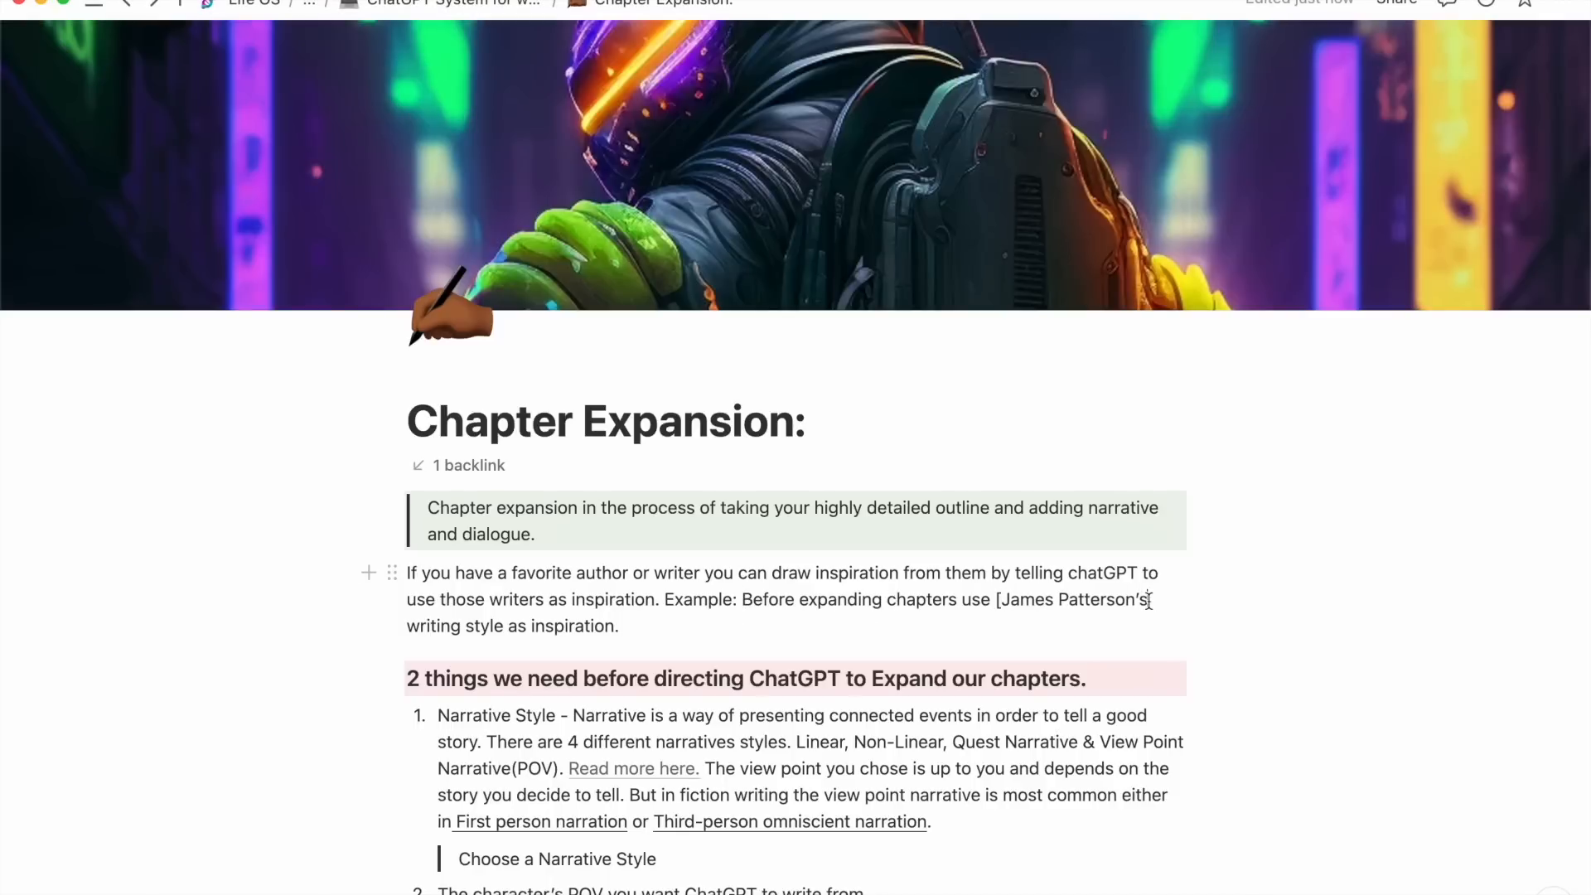
{"action": "left_click", "coordinate": [1149, 600]}
{"action": "type", "text": "]"}
{"action": "left_click_drag", "start_coordinate": [1149, 601], "coordinate": [1000, 600]}
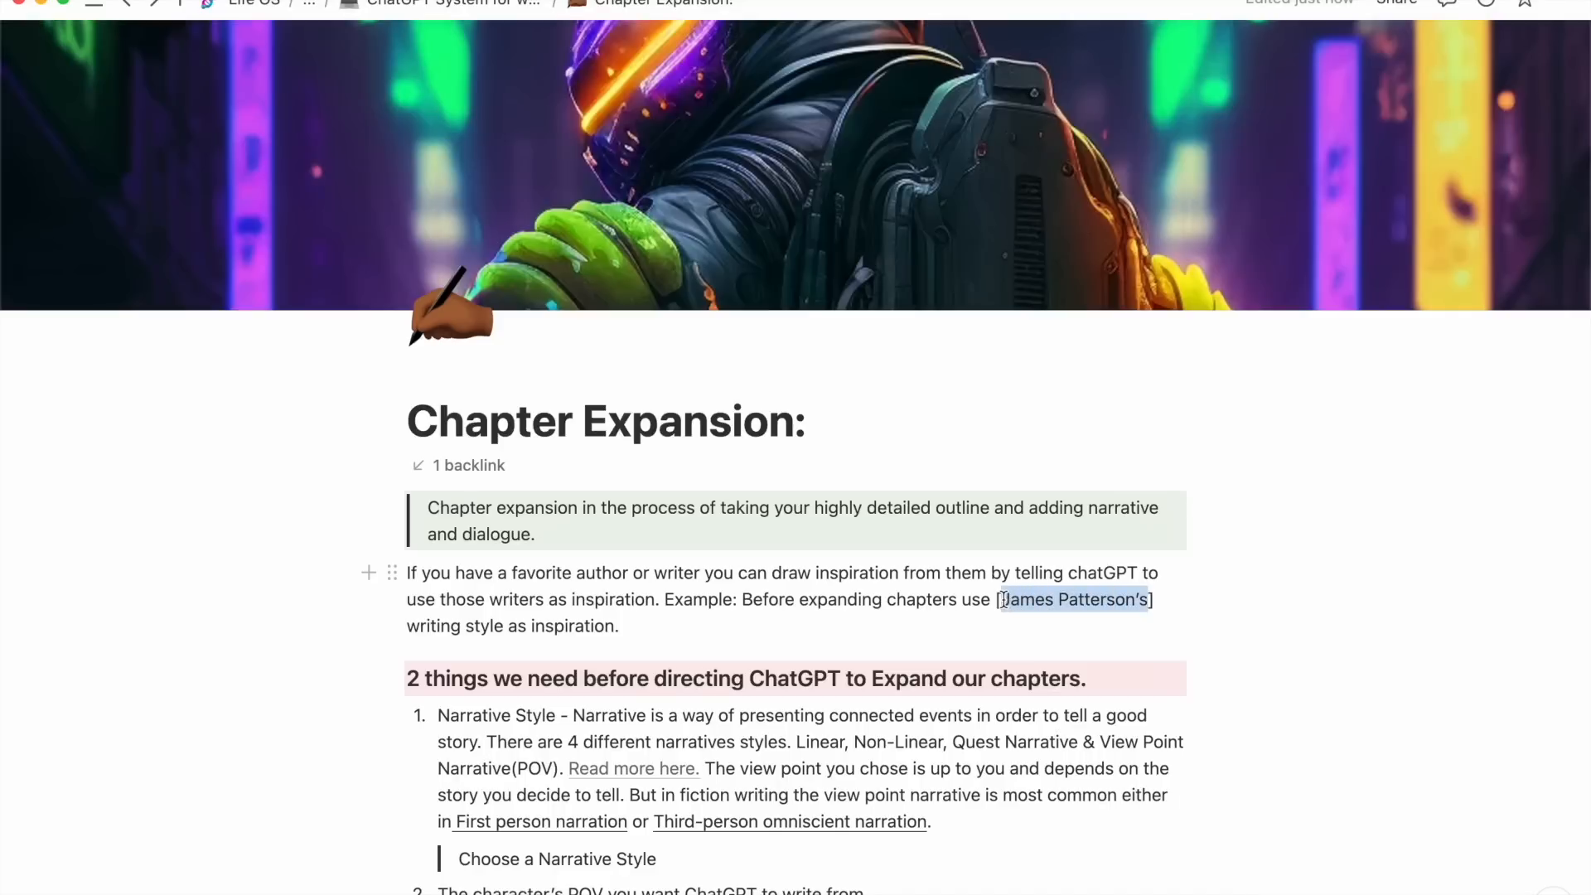
{"action": "type", "text": "Author] writing styl"}
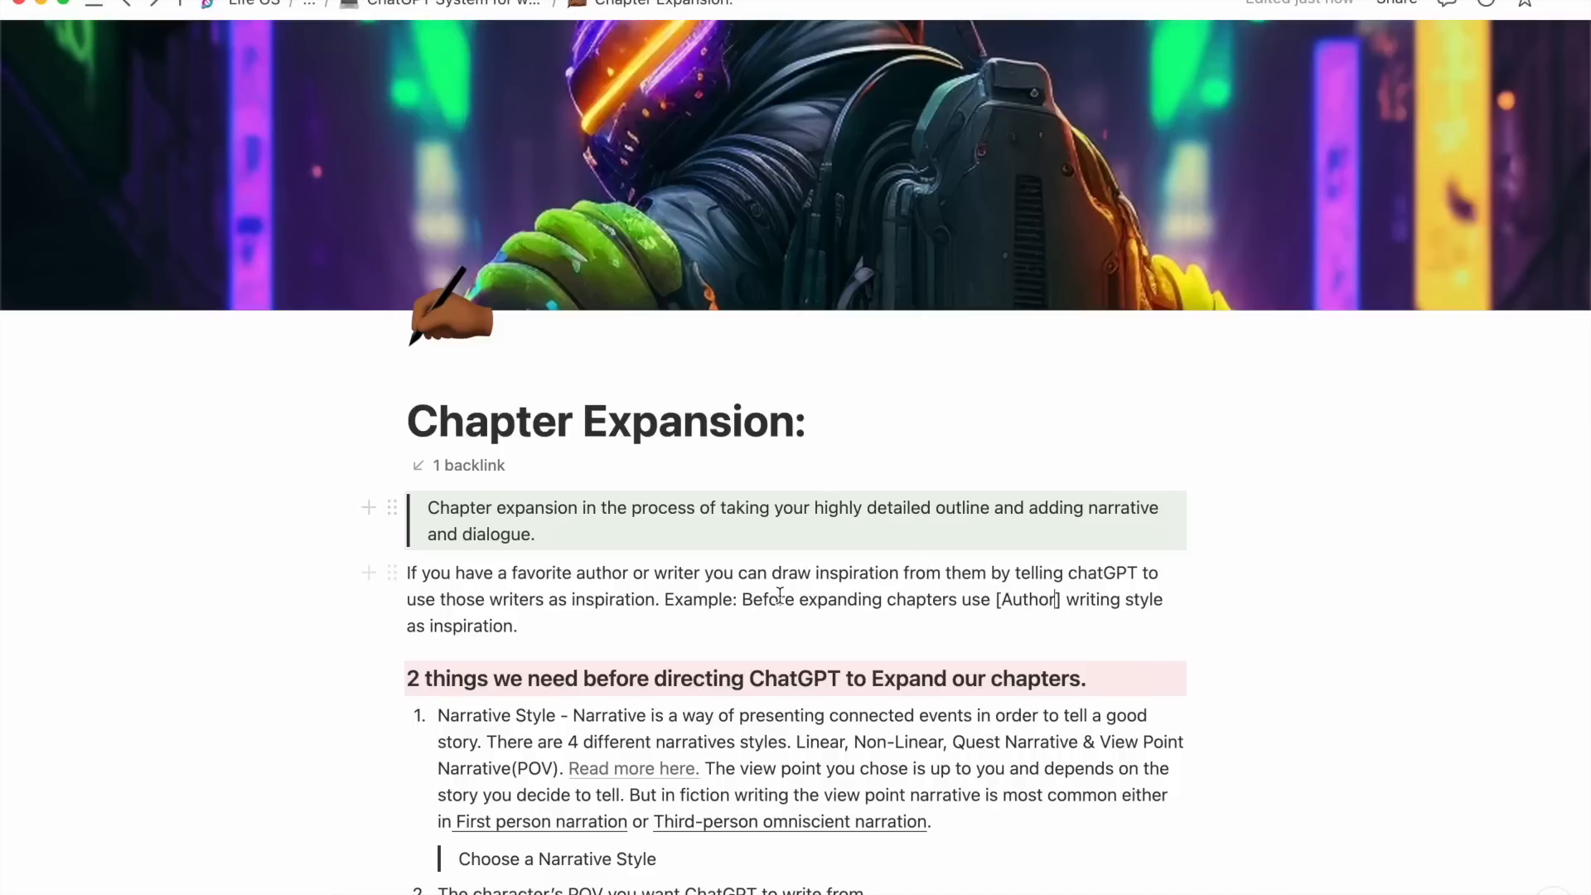
Open the MasterClass article linked under Narrative Style in the browser and look through its 4 Types of Narrative Writing section.
{"action": "scroll", "coordinate": [784, 693], "scroll_direction": "down", "scroll_amount": 5}
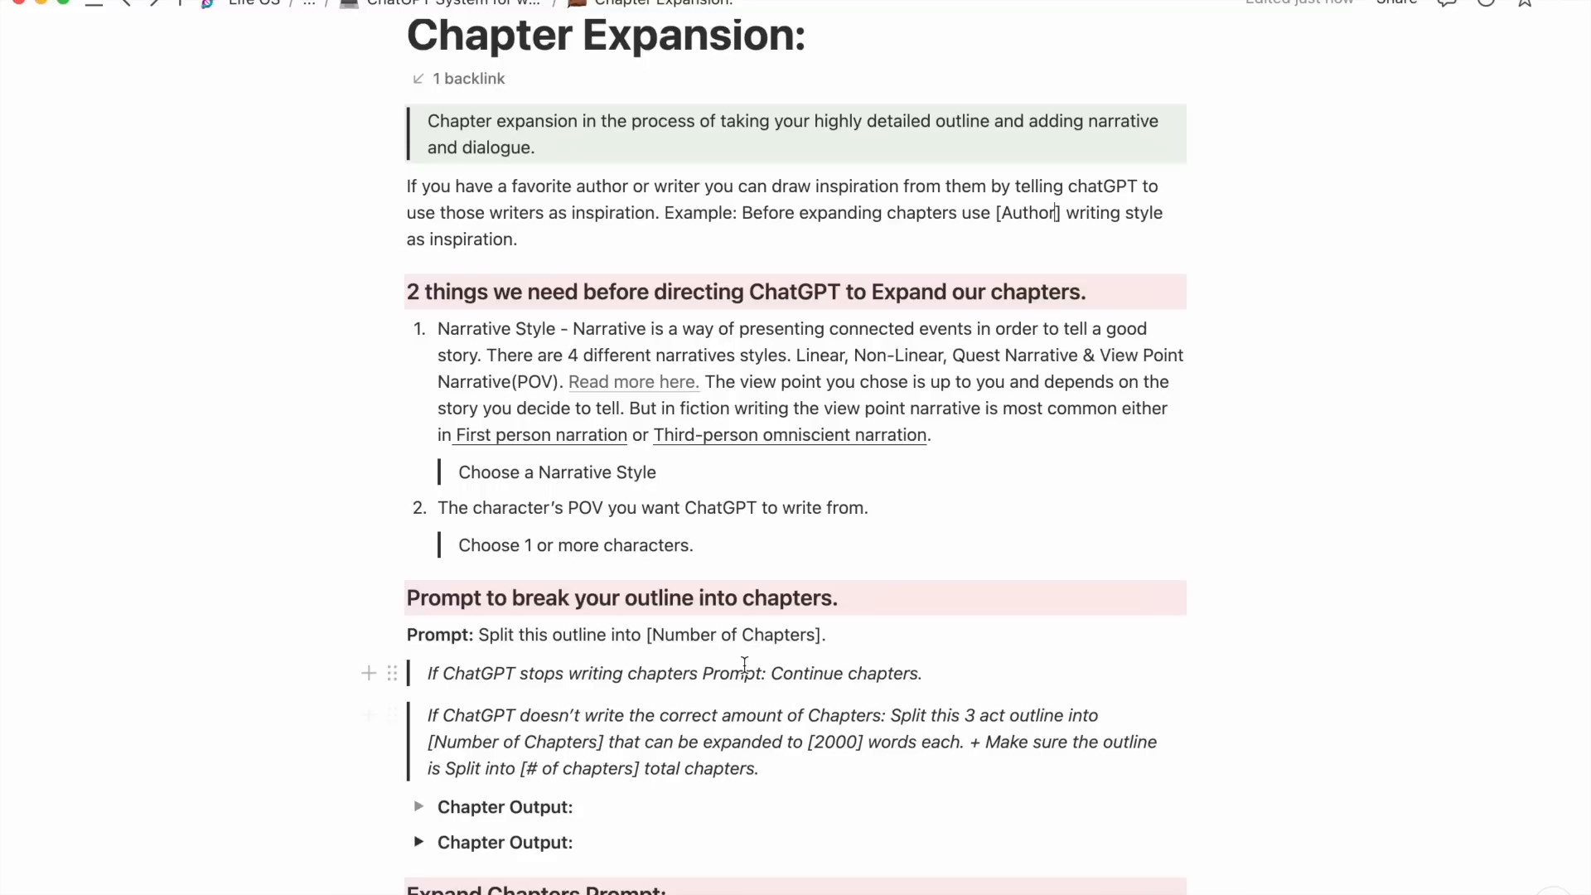
{"action": "mouse_move", "coordinate": [663, 393]}
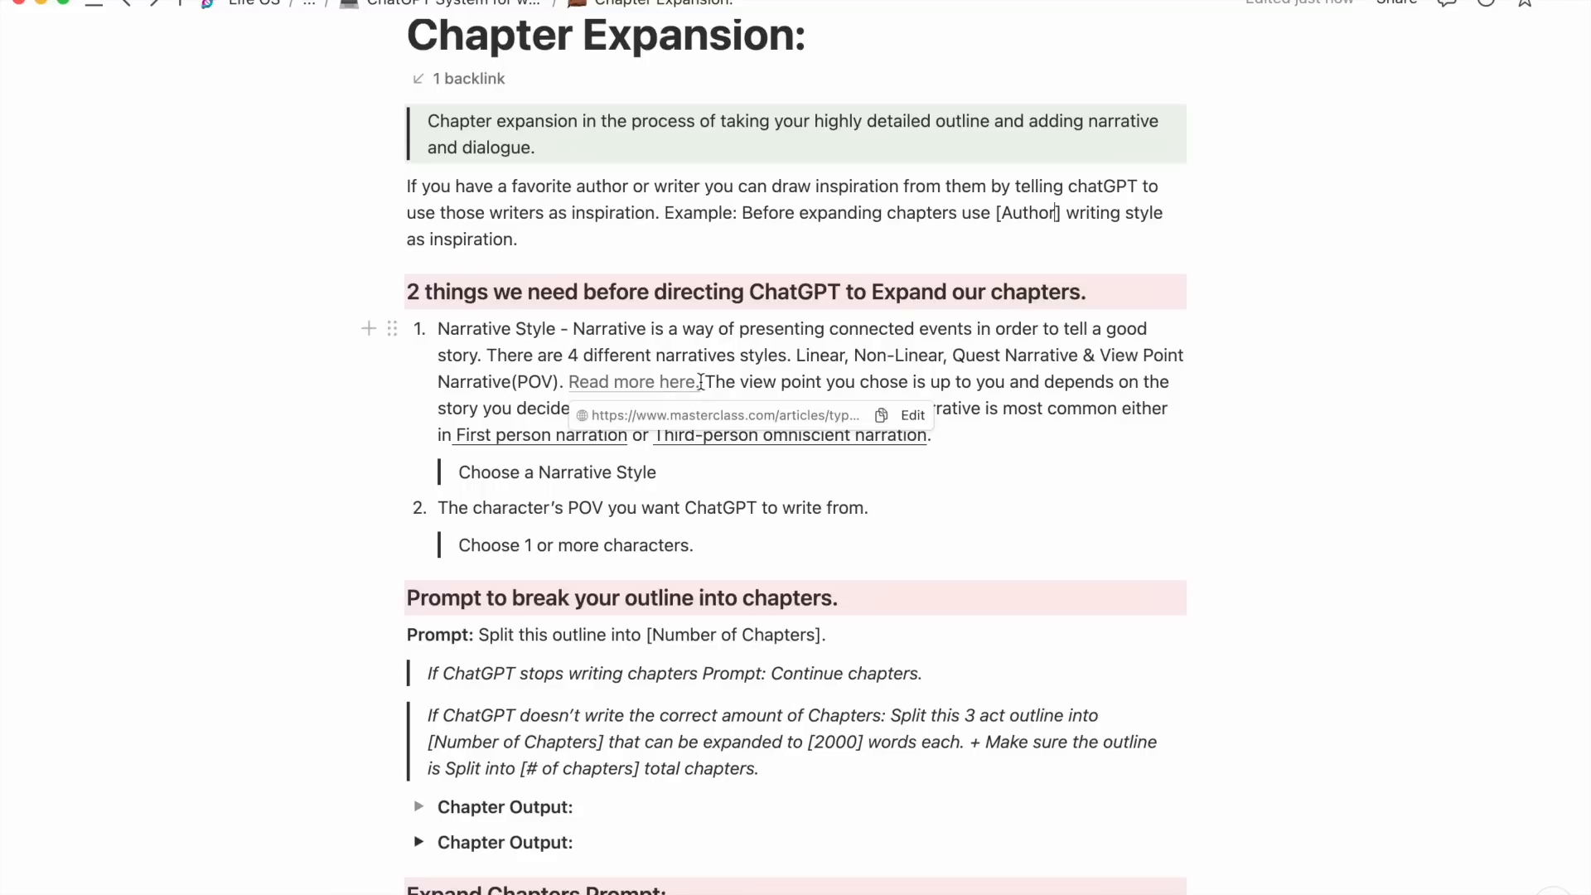
{"action": "left_click", "coordinate": [660, 391]}
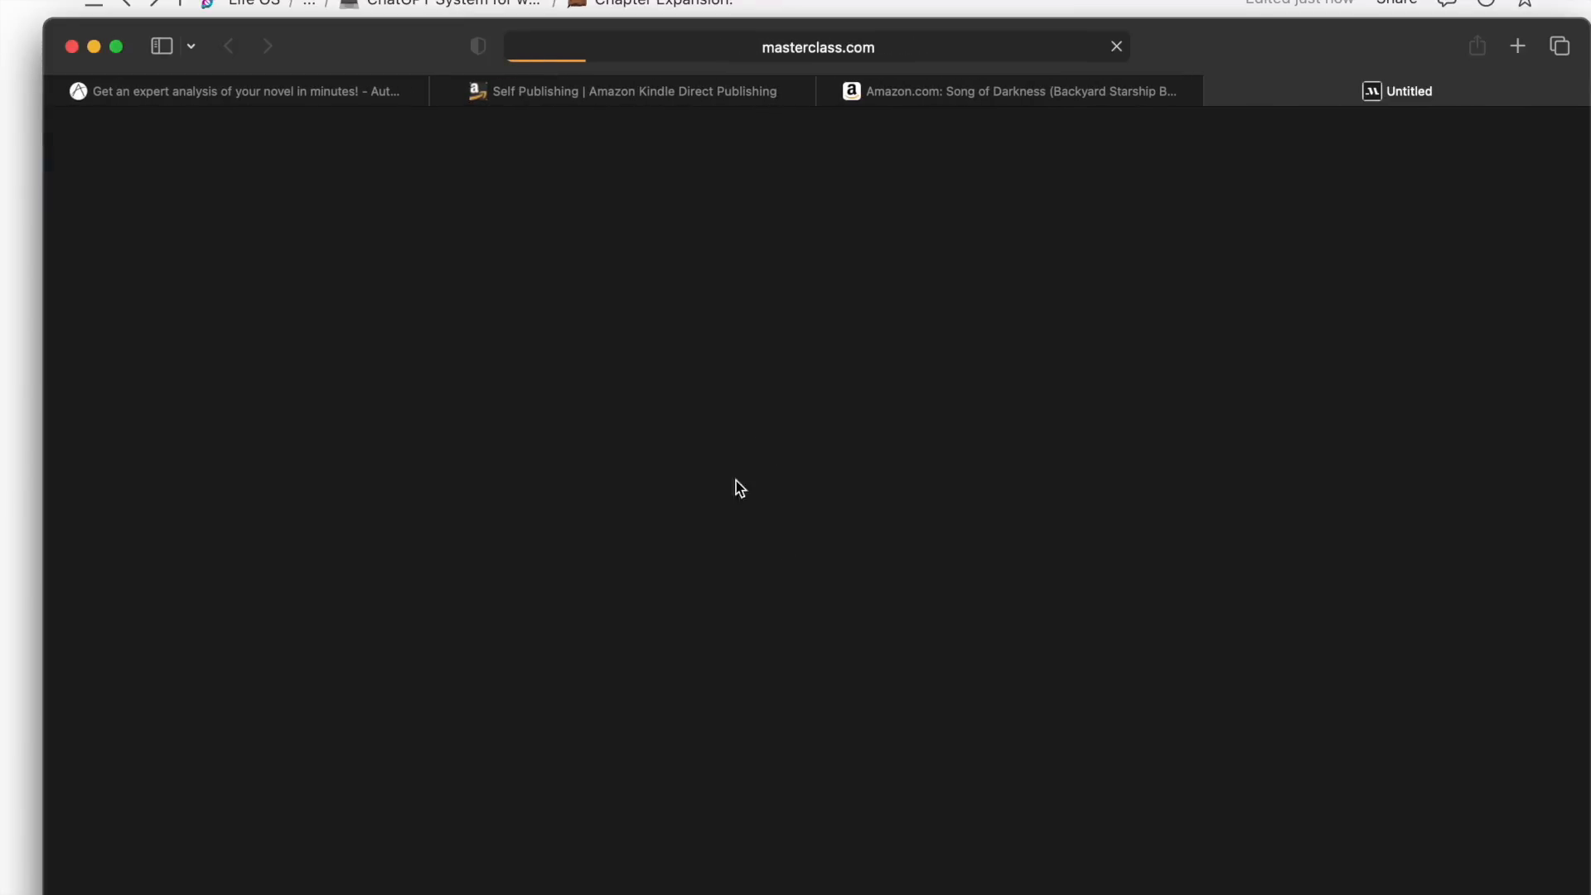
{"action": "scroll", "coordinate": [847, 558], "scroll_direction": "down", "scroll_amount": 10}
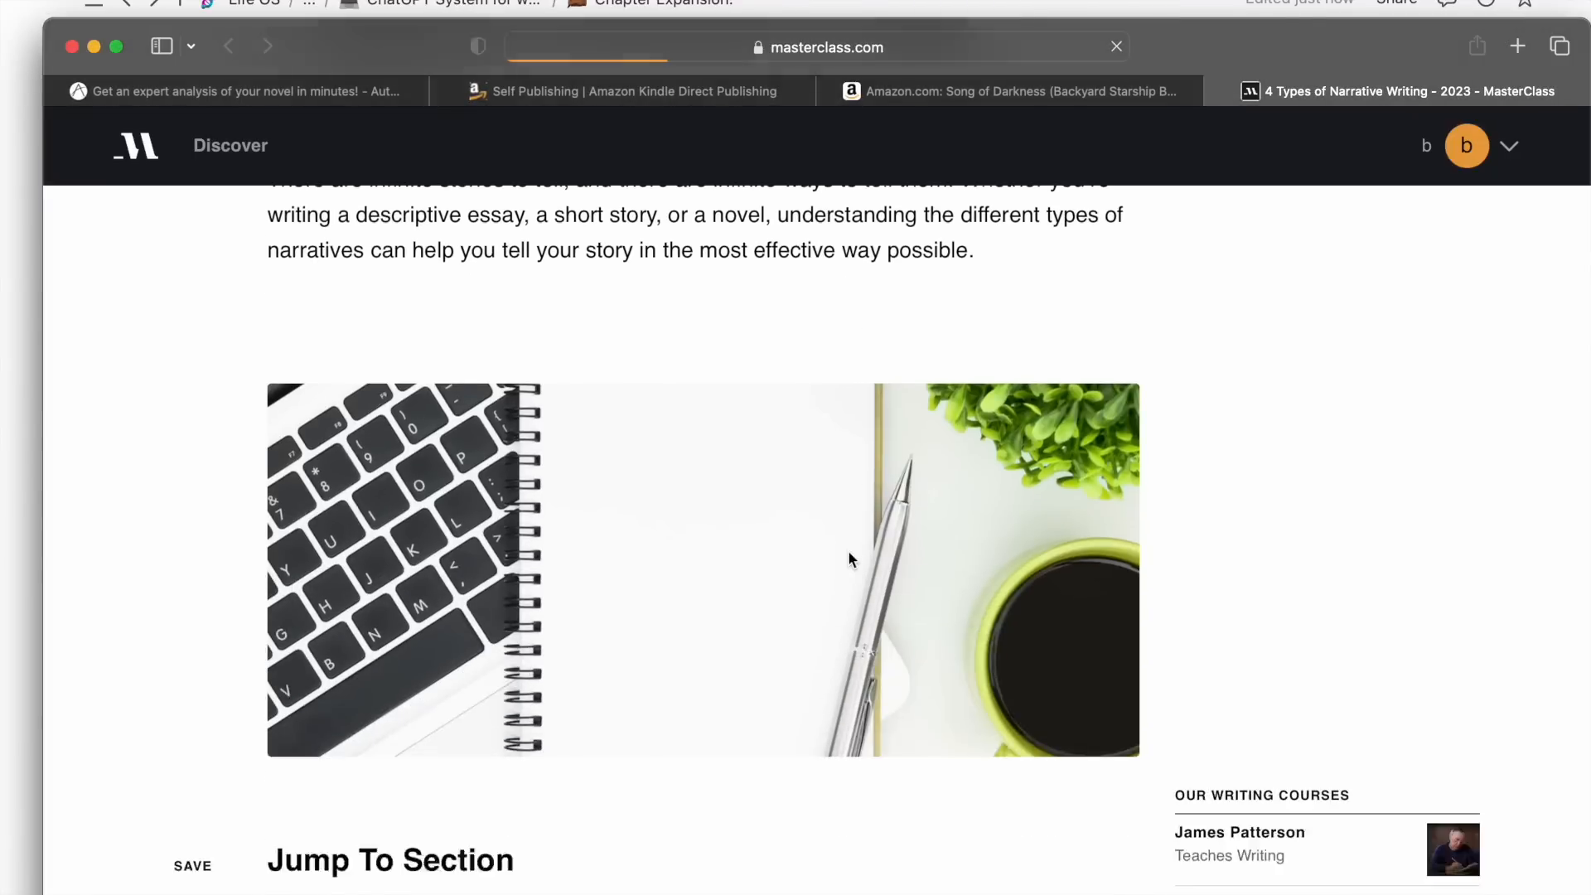
{"action": "scroll", "coordinate": [849, 557], "scroll_direction": "down", "scroll_amount": 8}
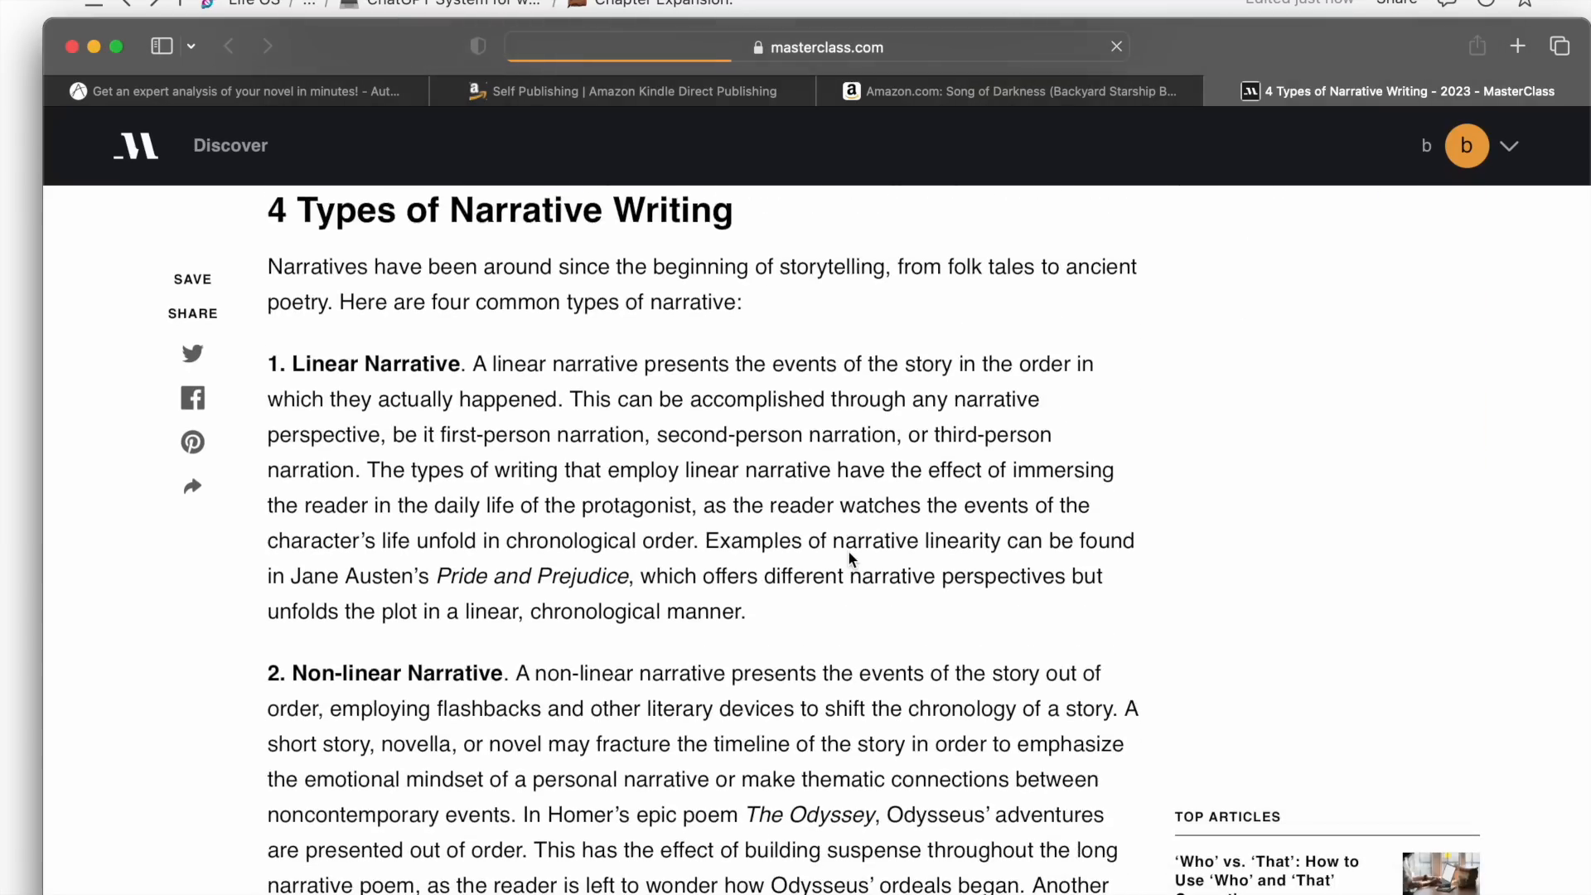
Switch back to the Chapter Expansion page in Notion and view the prompts for breaking the outline into chapters.
{"action": "key", "text": "ctrl+Up"}
{"action": "left_click", "coordinate": [778, 704]}
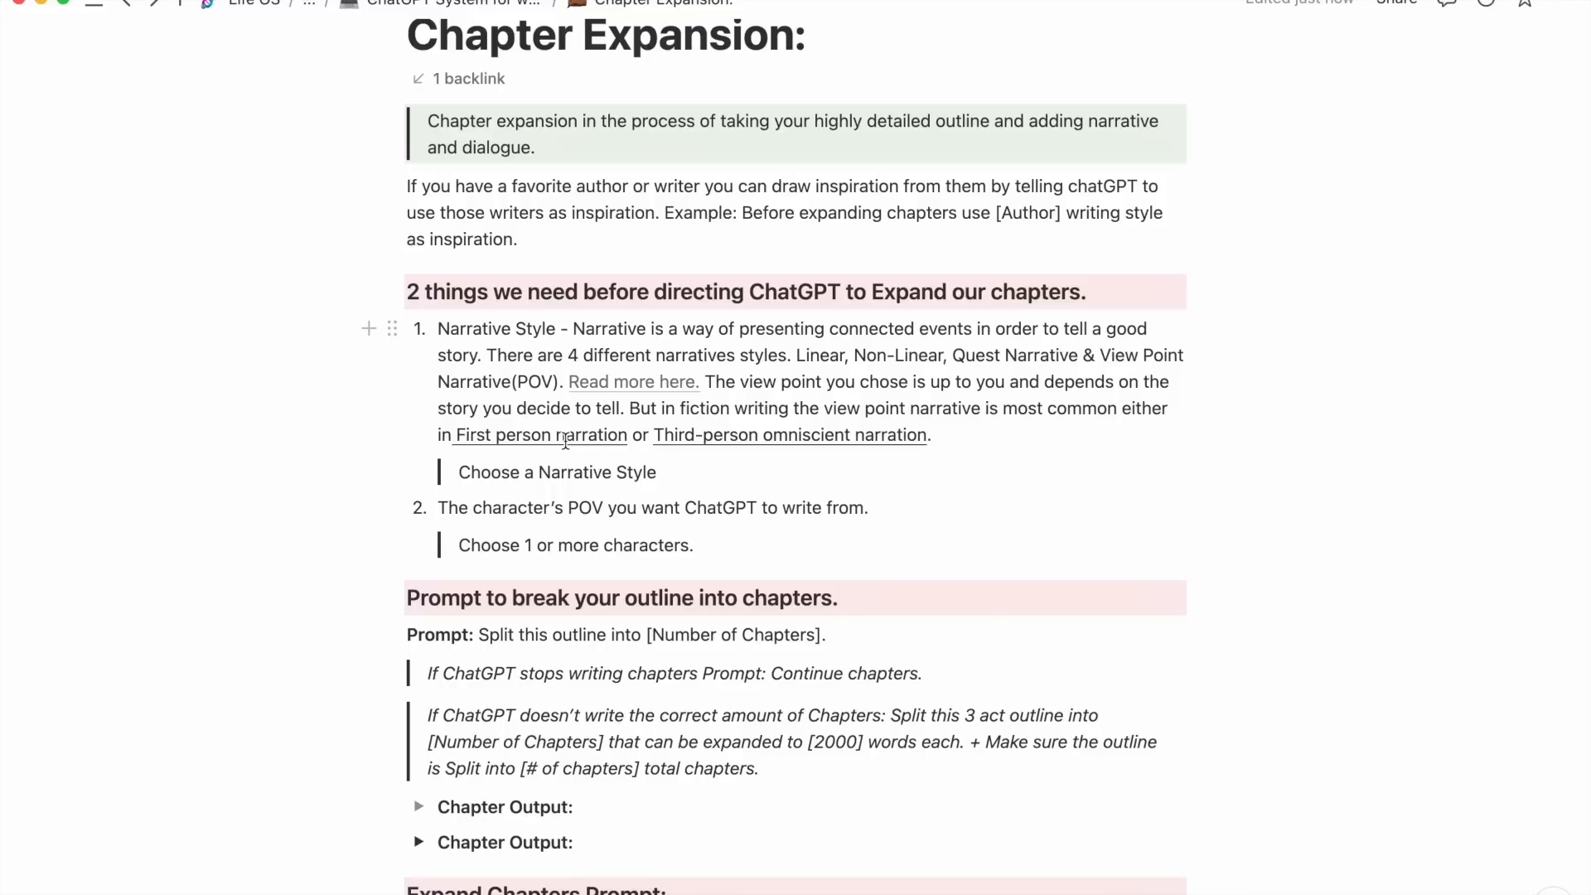
{"action": "scroll", "coordinate": [613, 546], "scroll_direction": "down", "scroll_amount": 3}
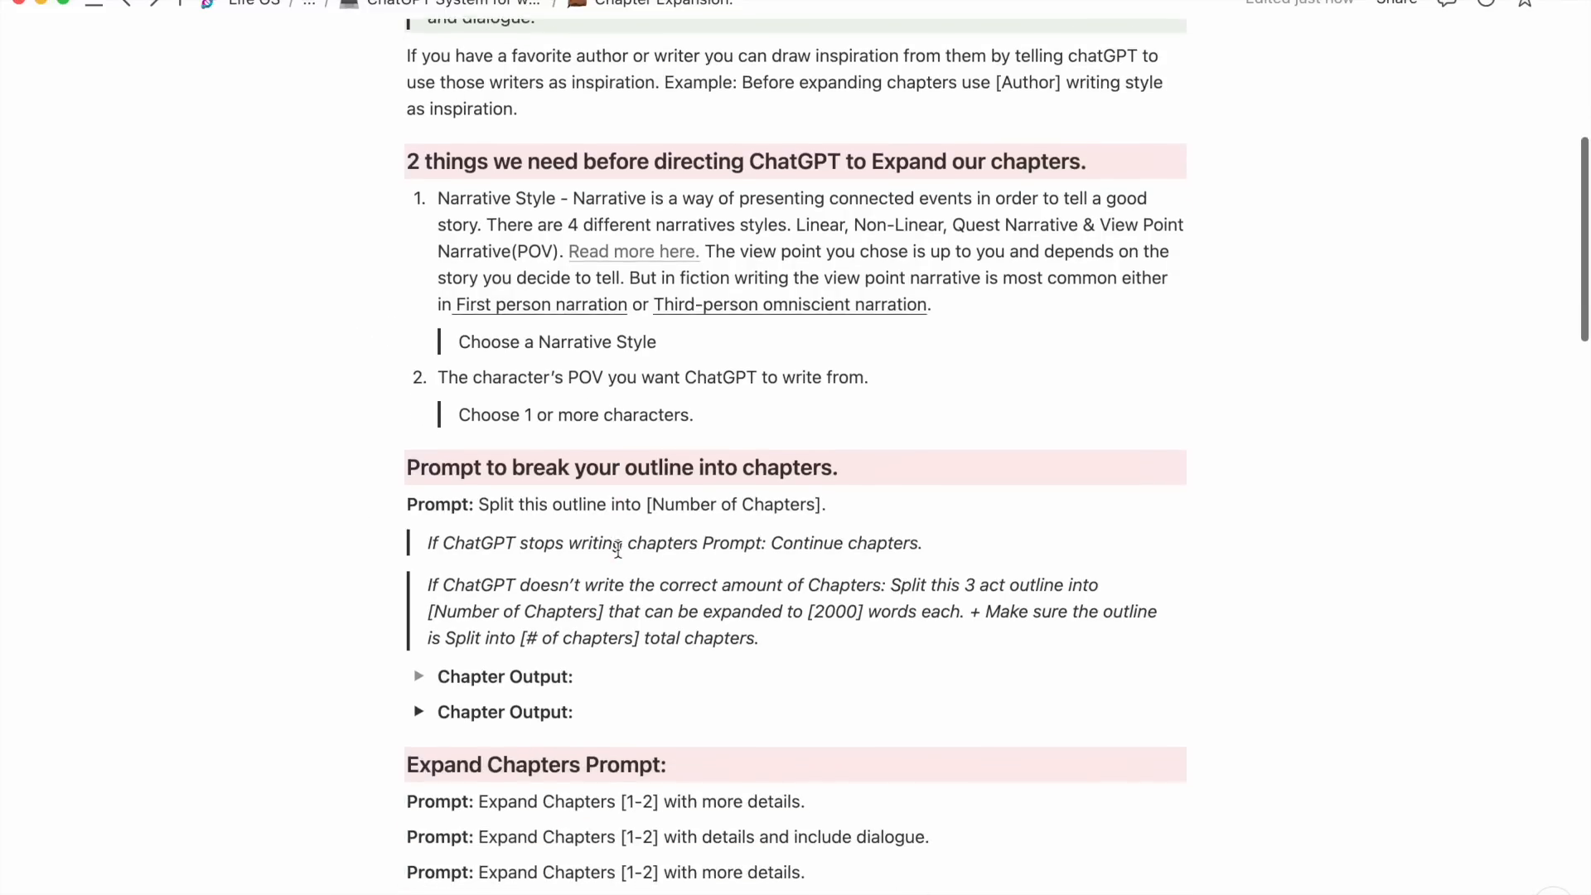
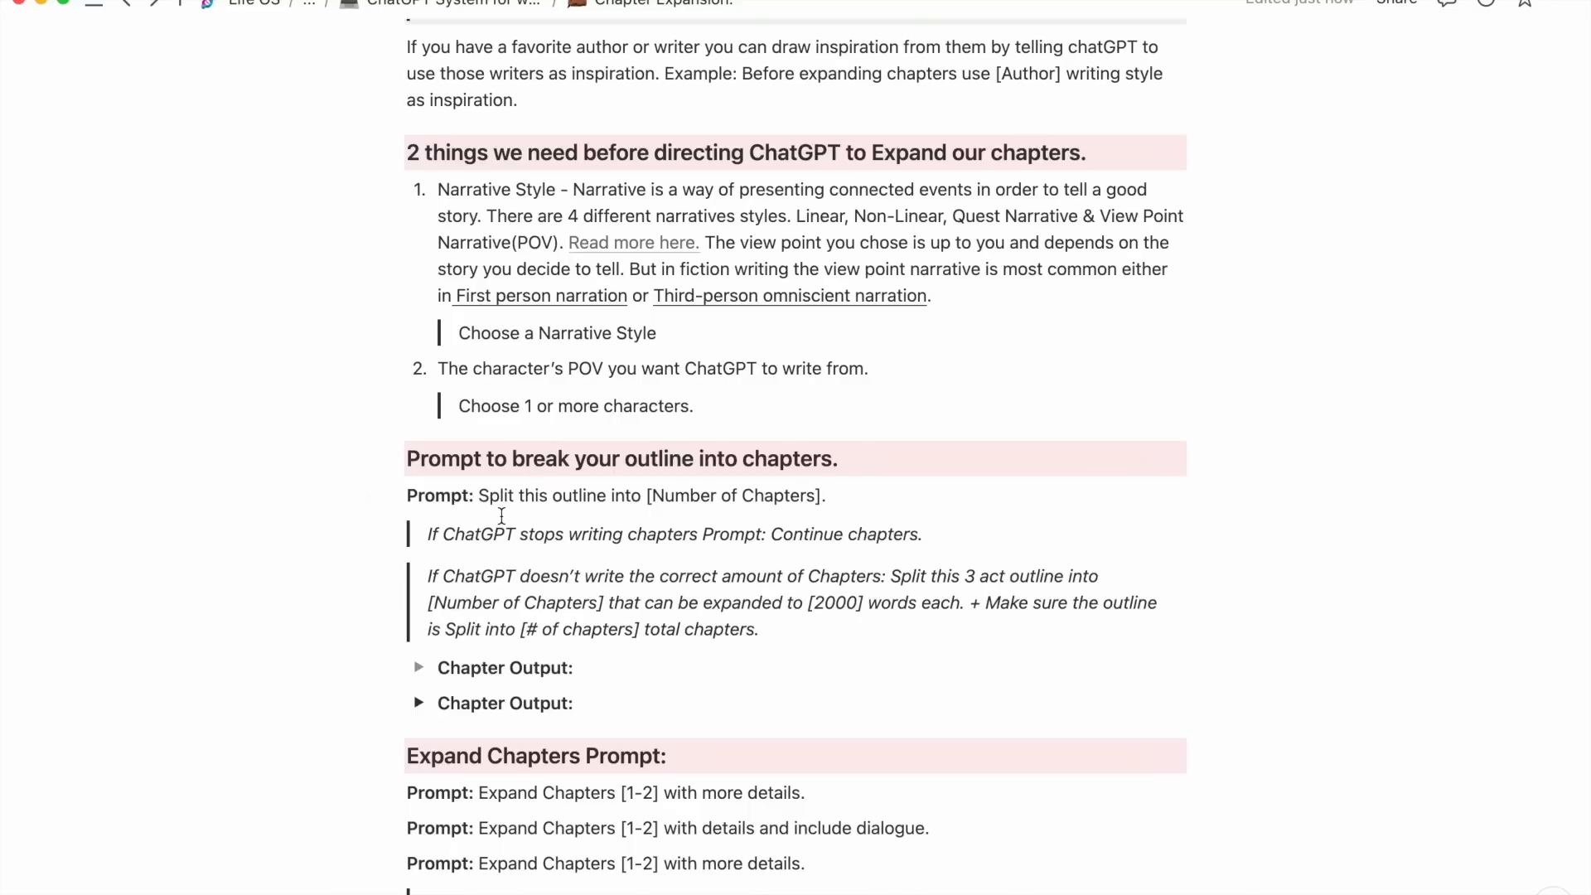
Bold "Prompt: Continue chapters." in the note about ChatGPT stopping while writing chapters.
{"action": "scroll", "coordinate": [501, 515], "scroll_direction": "down", "scroll_amount": 1}
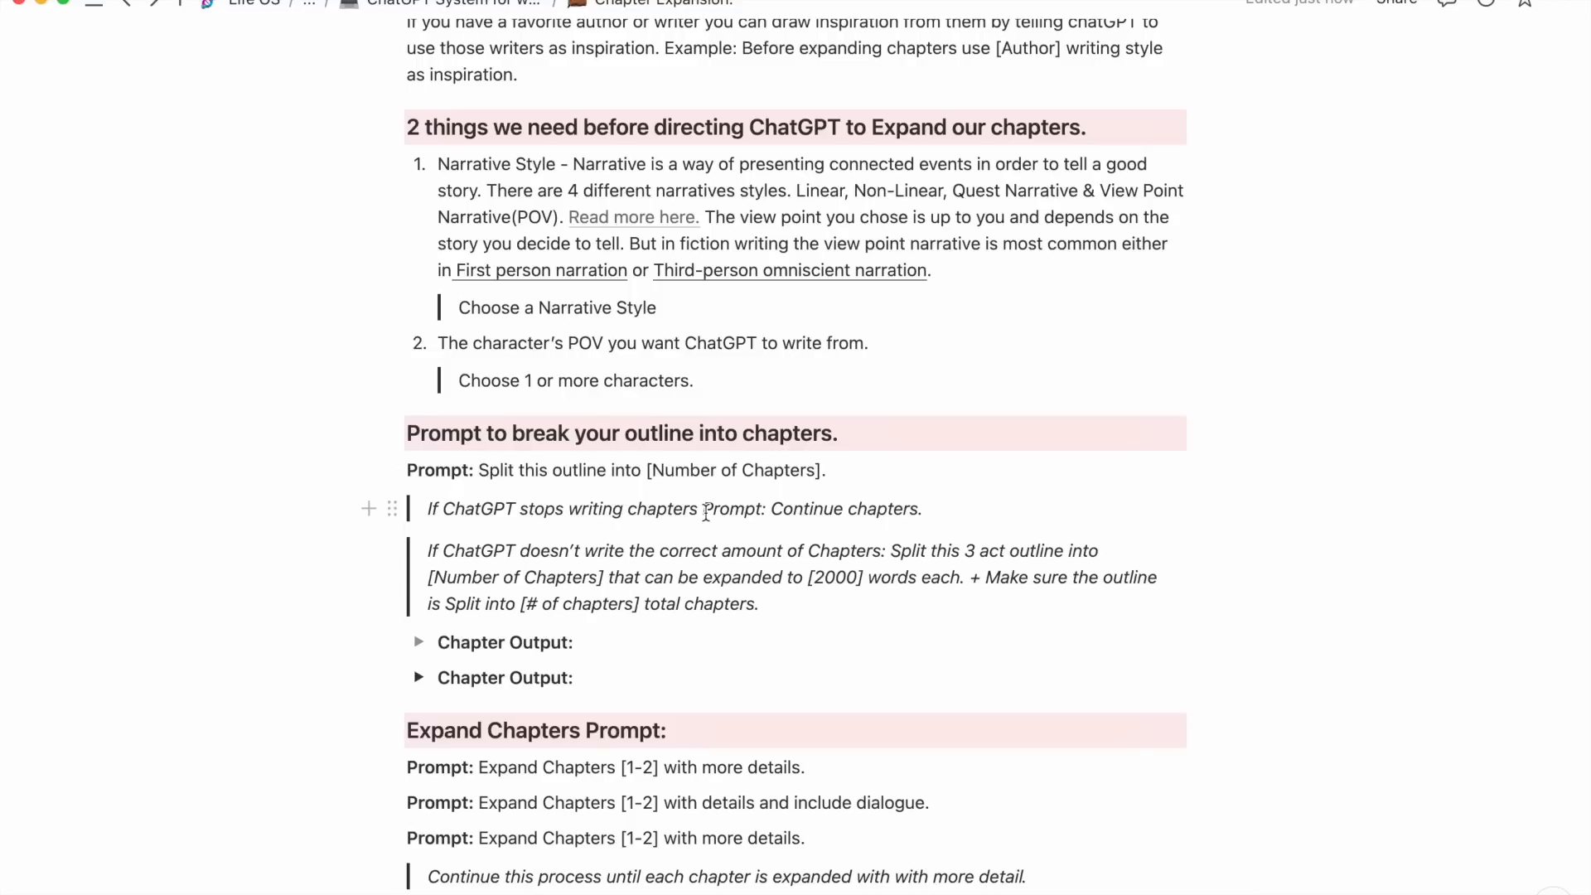
{"action": "left_click_drag", "start_coordinate": [703, 510], "coordinate": [931, 501]}
{"action": "key", "text": "super+b"}
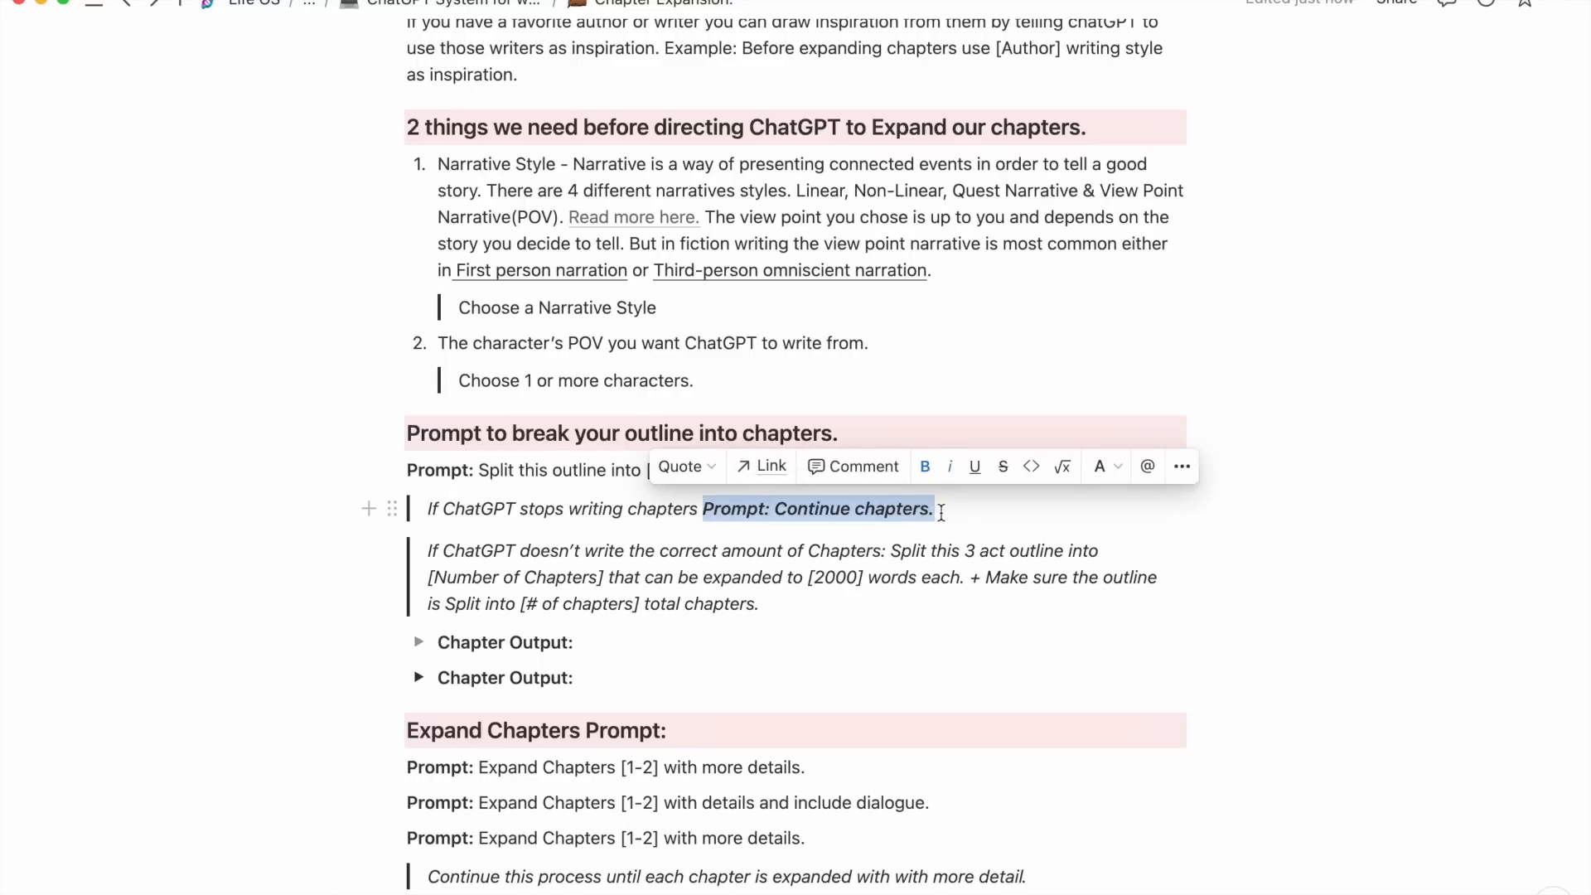
Add "Continue Spitting outline into chapters." after the bolded continue prompt, applying the suggested spelling correction to the second word.
{"action": "left_click", "coordinate": [934, 507]}
{"action": "type", "text": "Continue "}
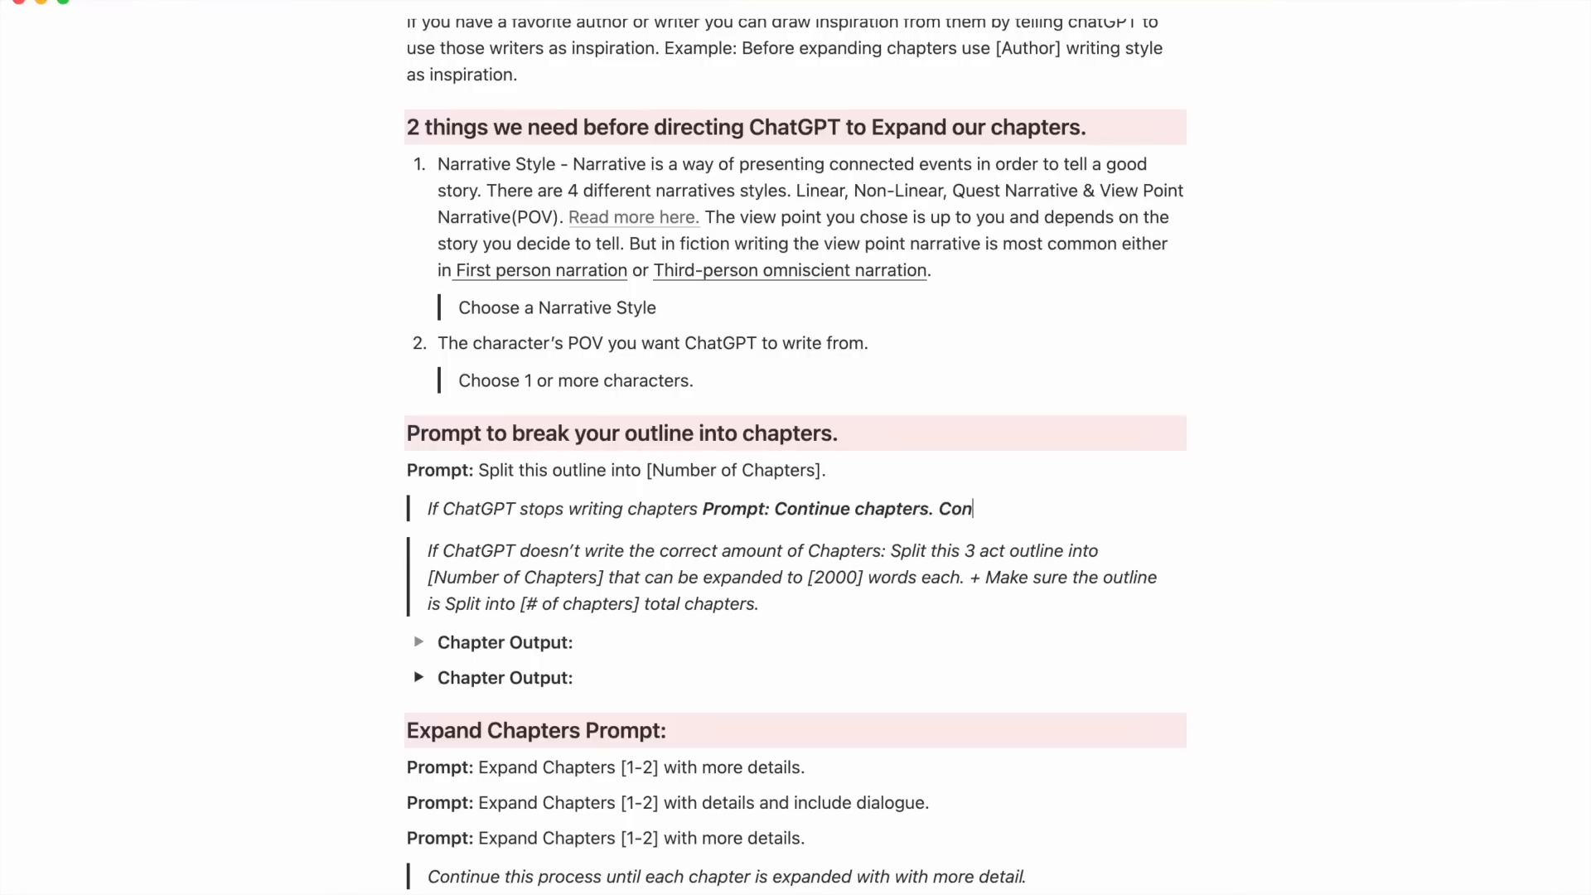
{"action": "type", "text": "Wi"}
{"action": "key", "text": "BackSpace"}
{"action": "key", "text": "BackSpace"}
{"action": "type", "text": "Spittling outline "}
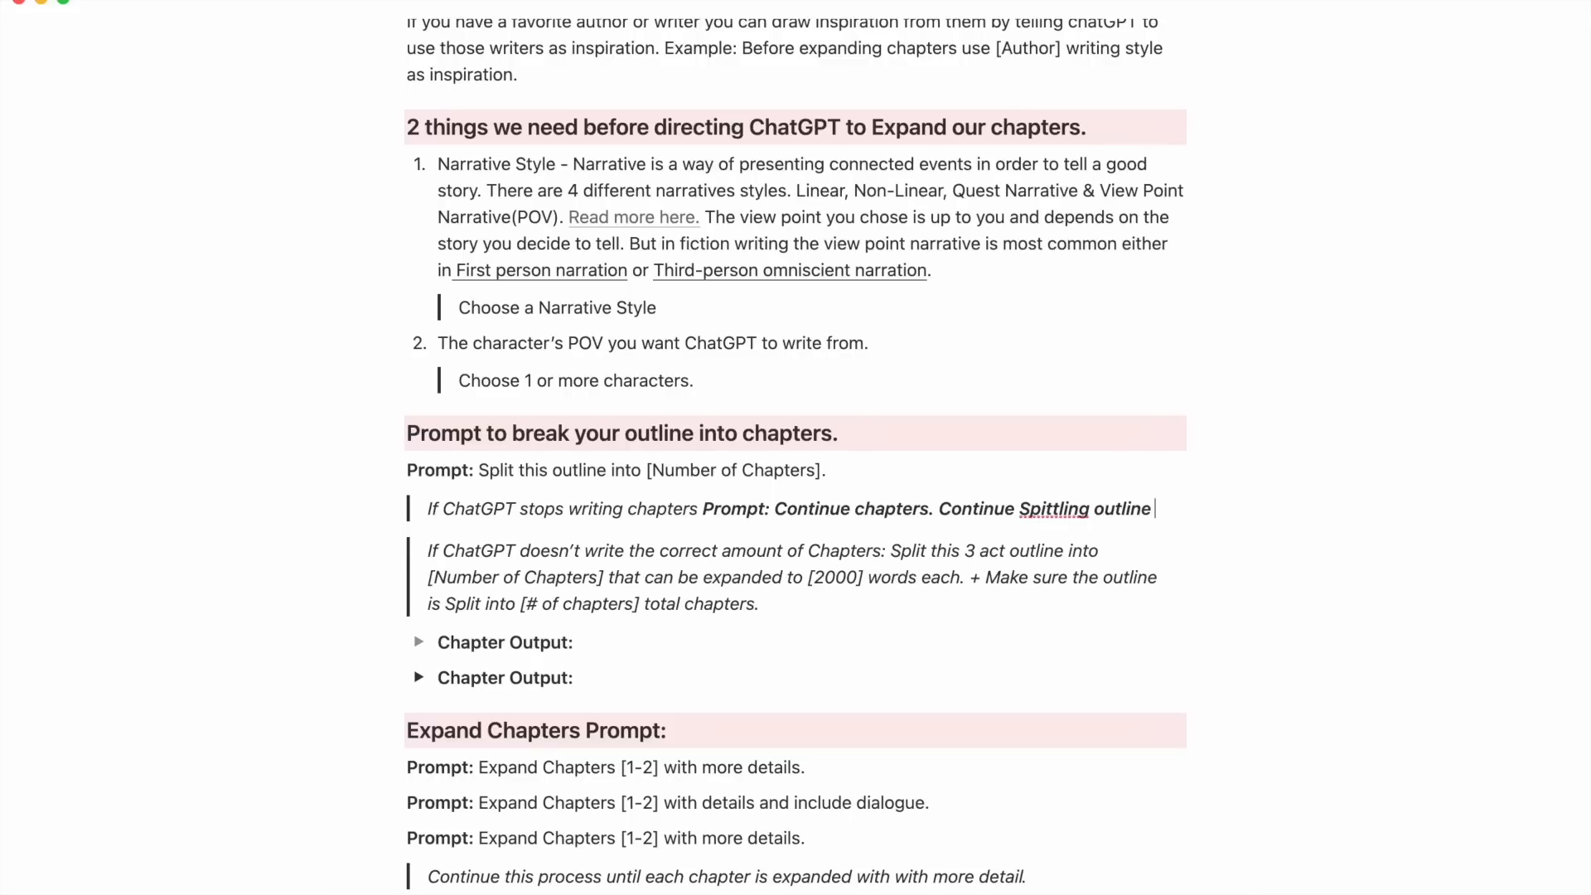
{"action": "type", "text": "into chapters."}
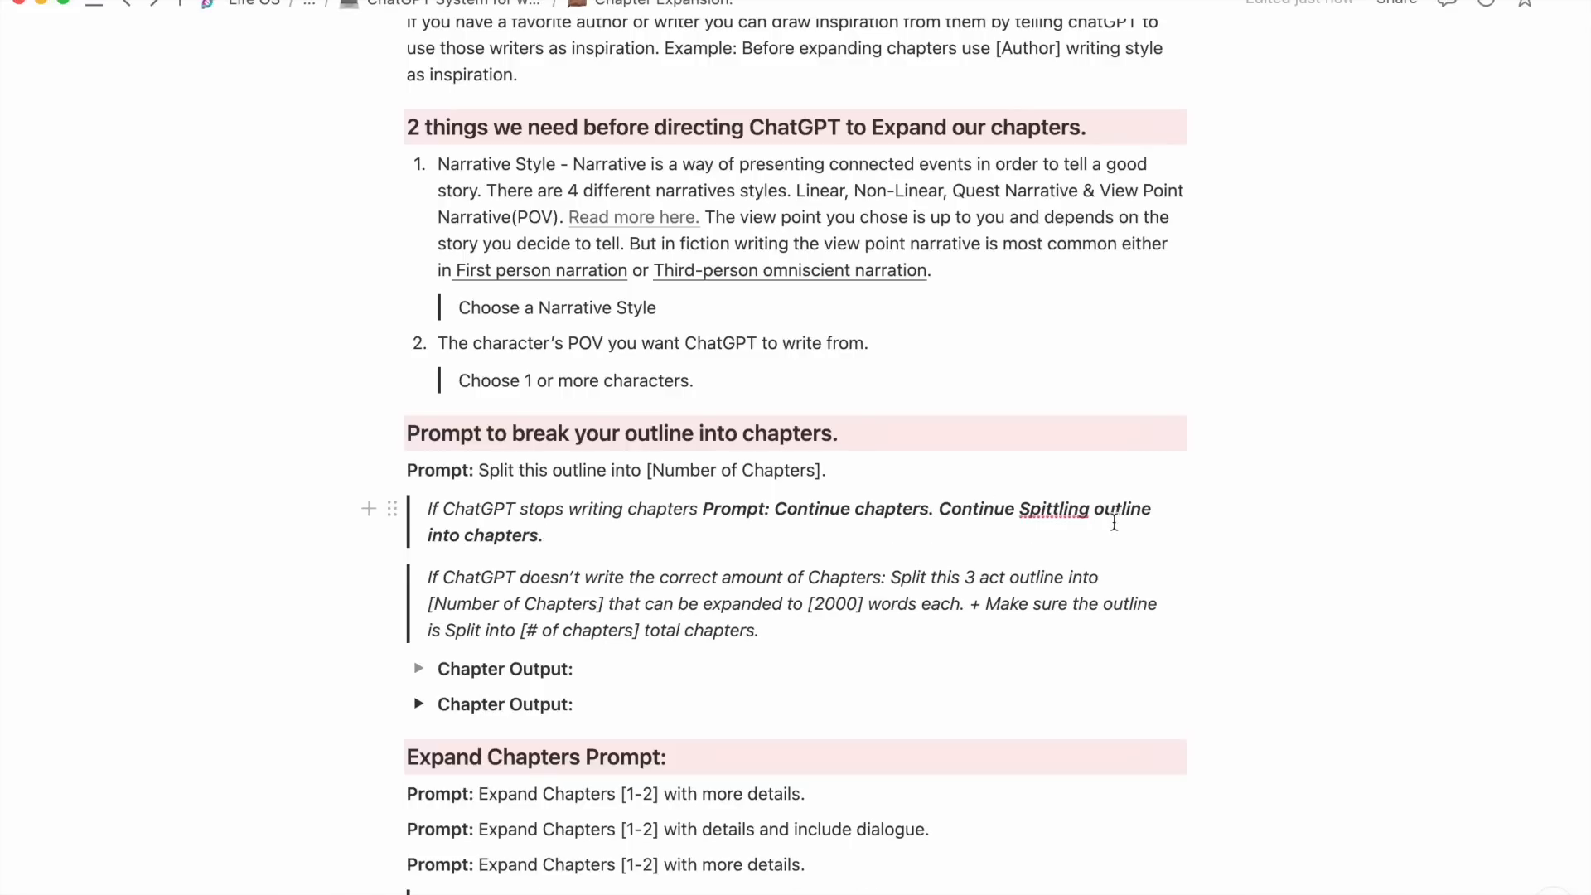
{"action": "right_click", "coordinate": [1063, 508]}
{"action": "left_click", "coordinate": [1060, 540]}
Highlight parts of the [Number of Chapters] and [2000] placeholders in the prompt for correcting the number of chapters.
{"action": "scroll", "coordinate": [862, 559], "scroll_direction": "down", "scroll_amount": 6}
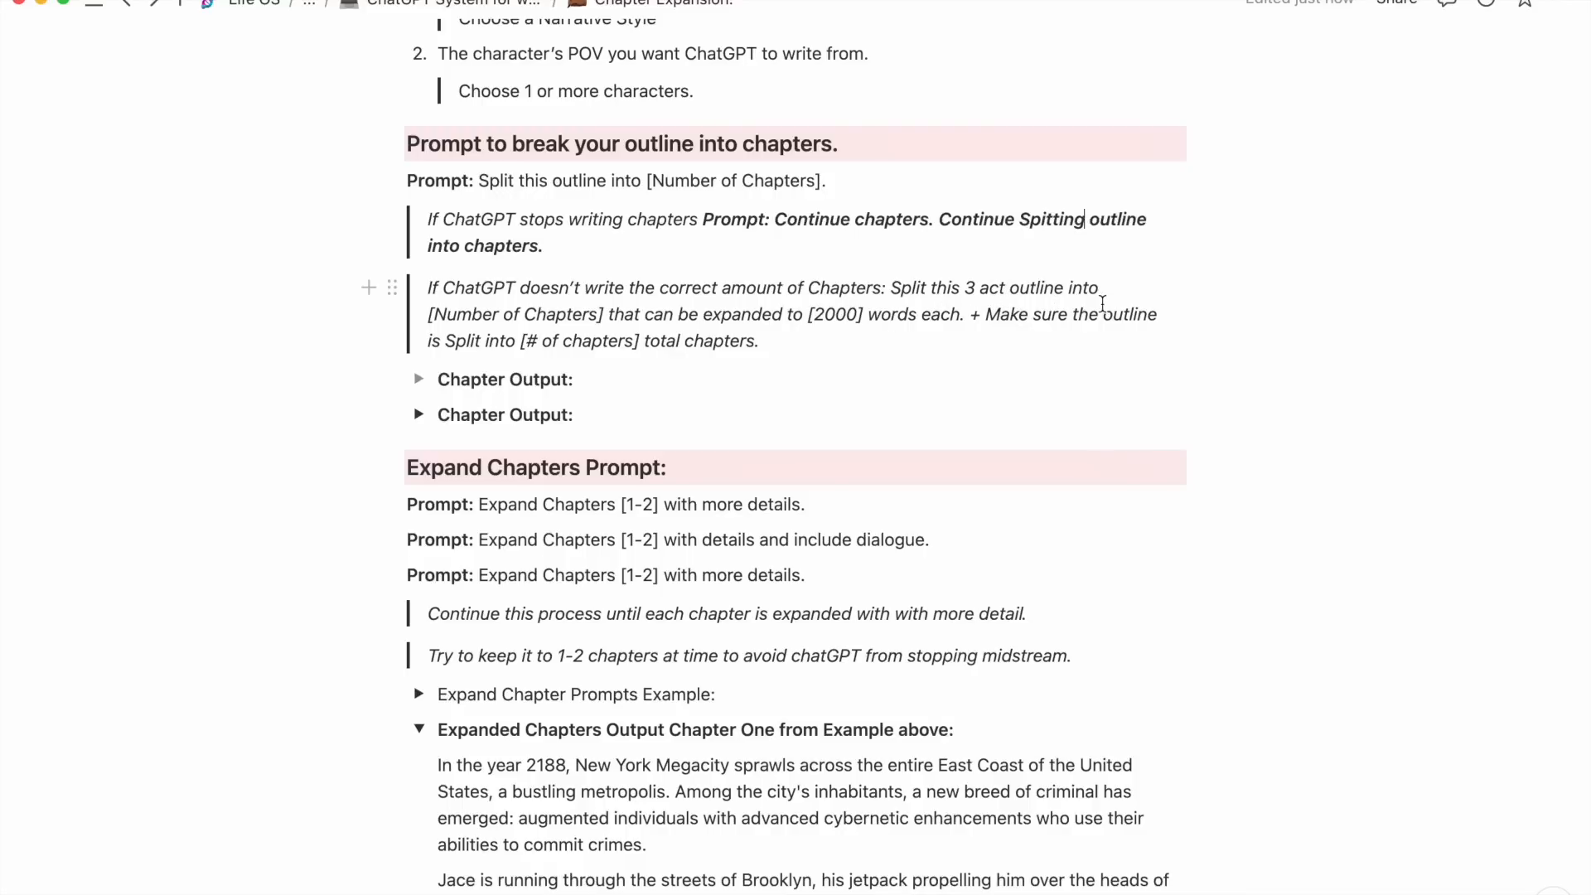
{"action": "left_click_drag", "start_coordinate": [602, 319], "coordinate": [537, 319]}
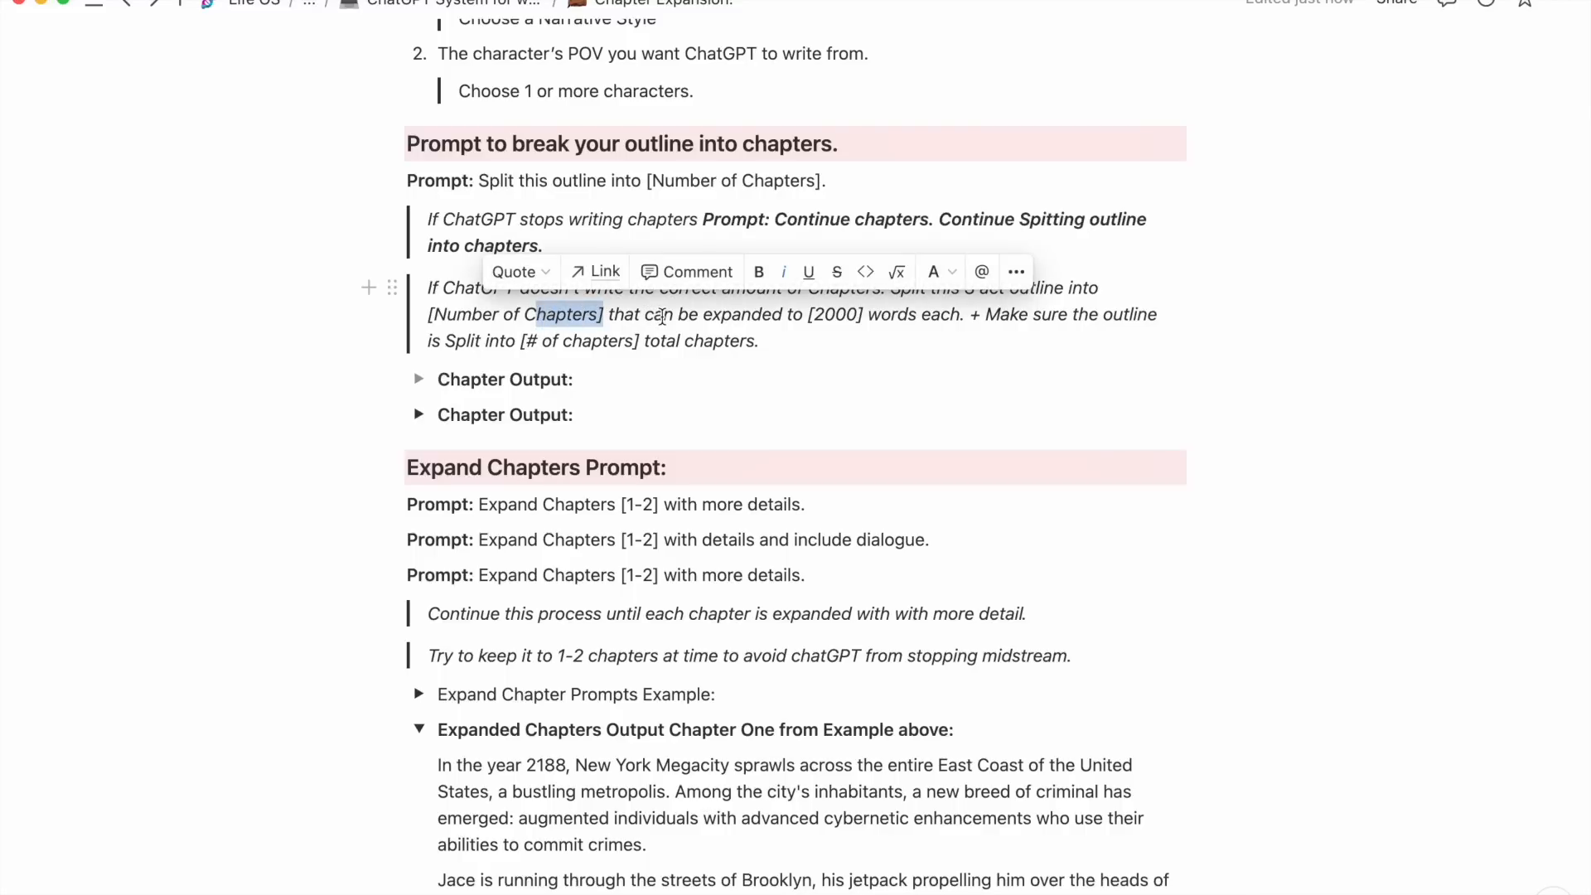
{"action": "left_click", "coordinate": [665, 315]}
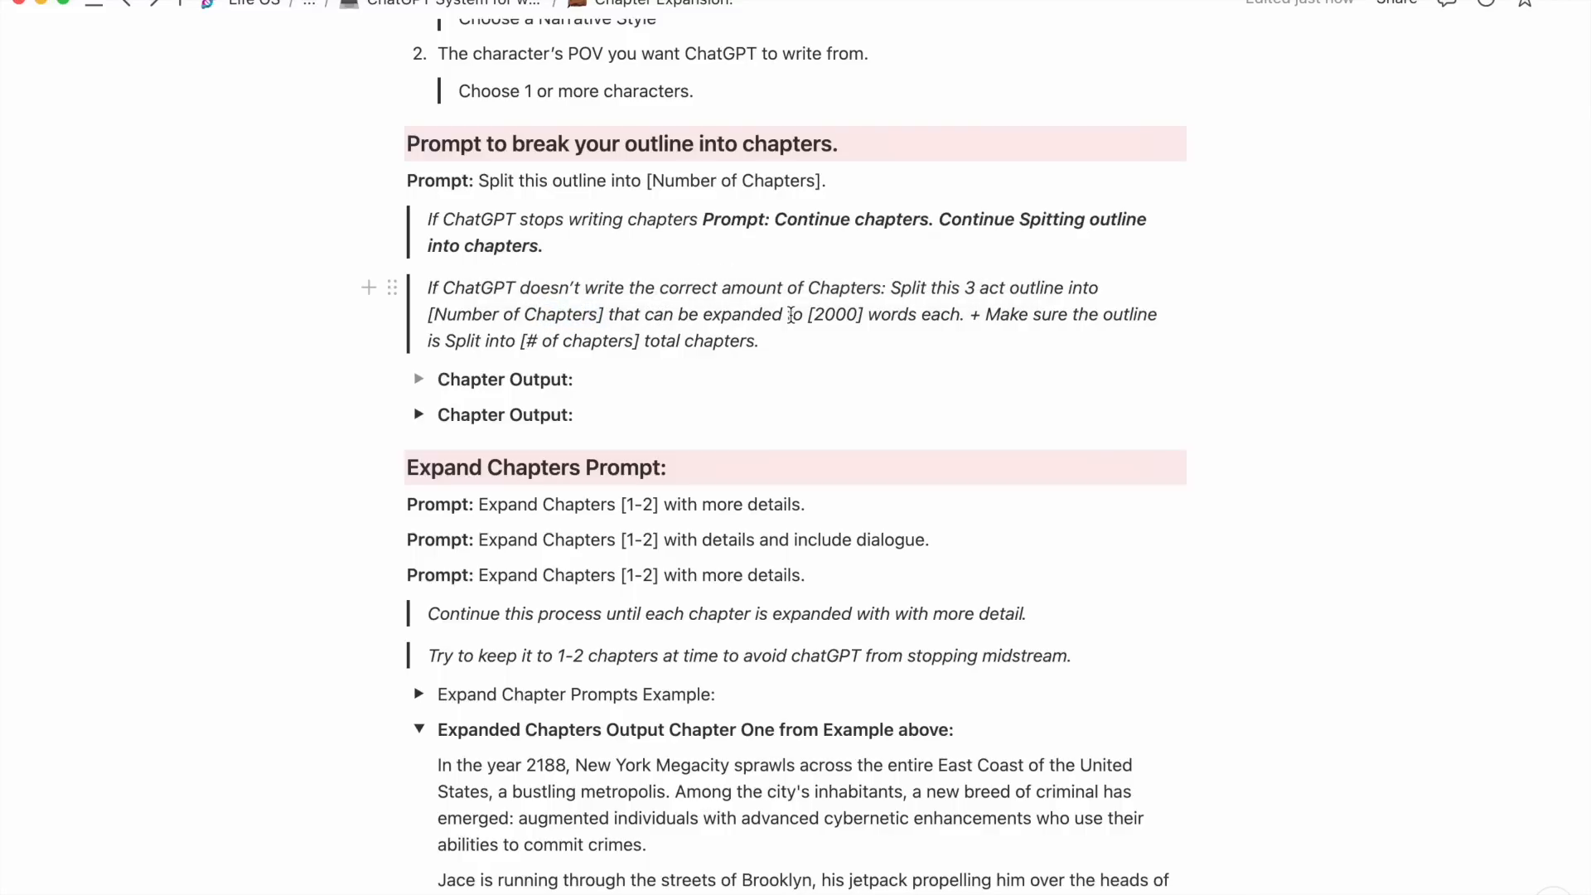
{"action": "left_click_drag", "start_coordinate": [822, 316], "coordinate": [862, 316]}
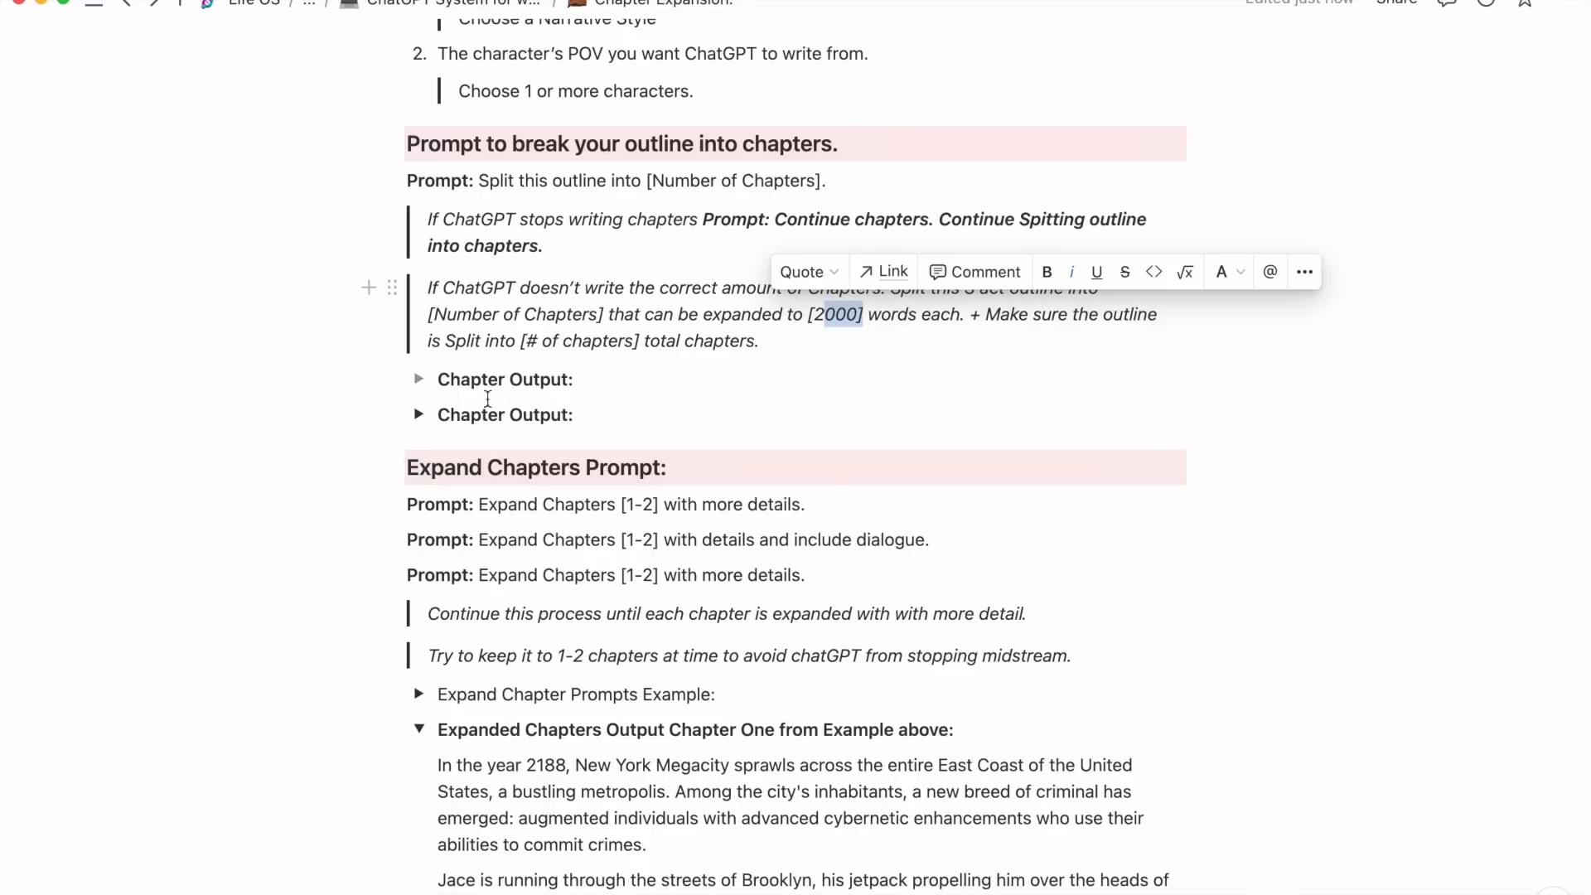
Expand both Chapter Output sections and look through the example chapter list from Act 1 to the Epilogue.
{"action": "left_click", "coordinate": [418, 380]}
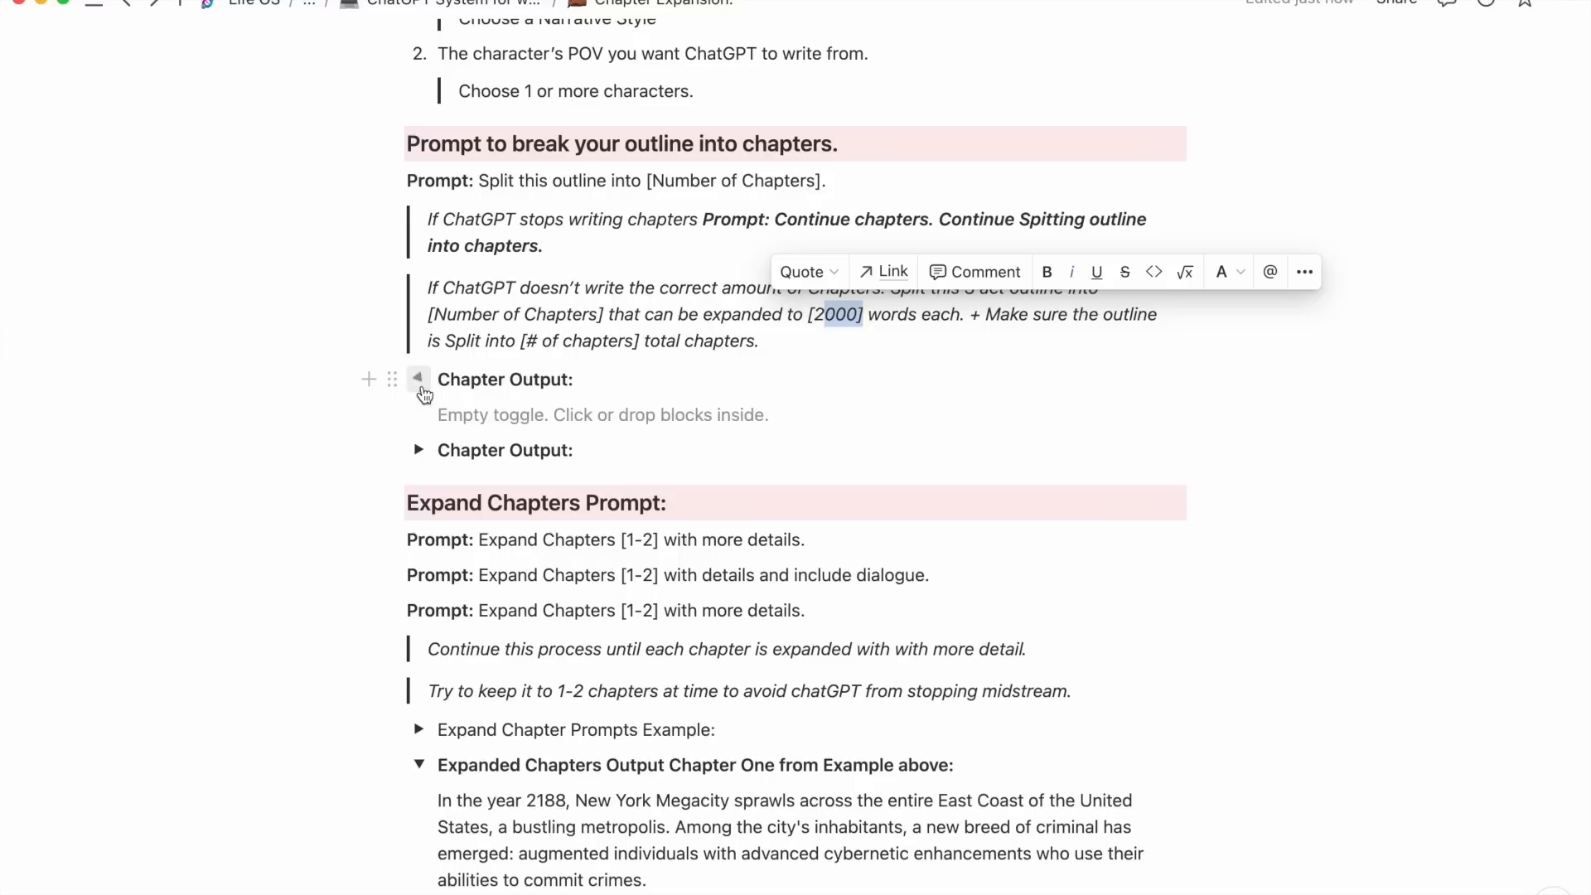
{"action": "left_click", "coordinate": [502, 414]}
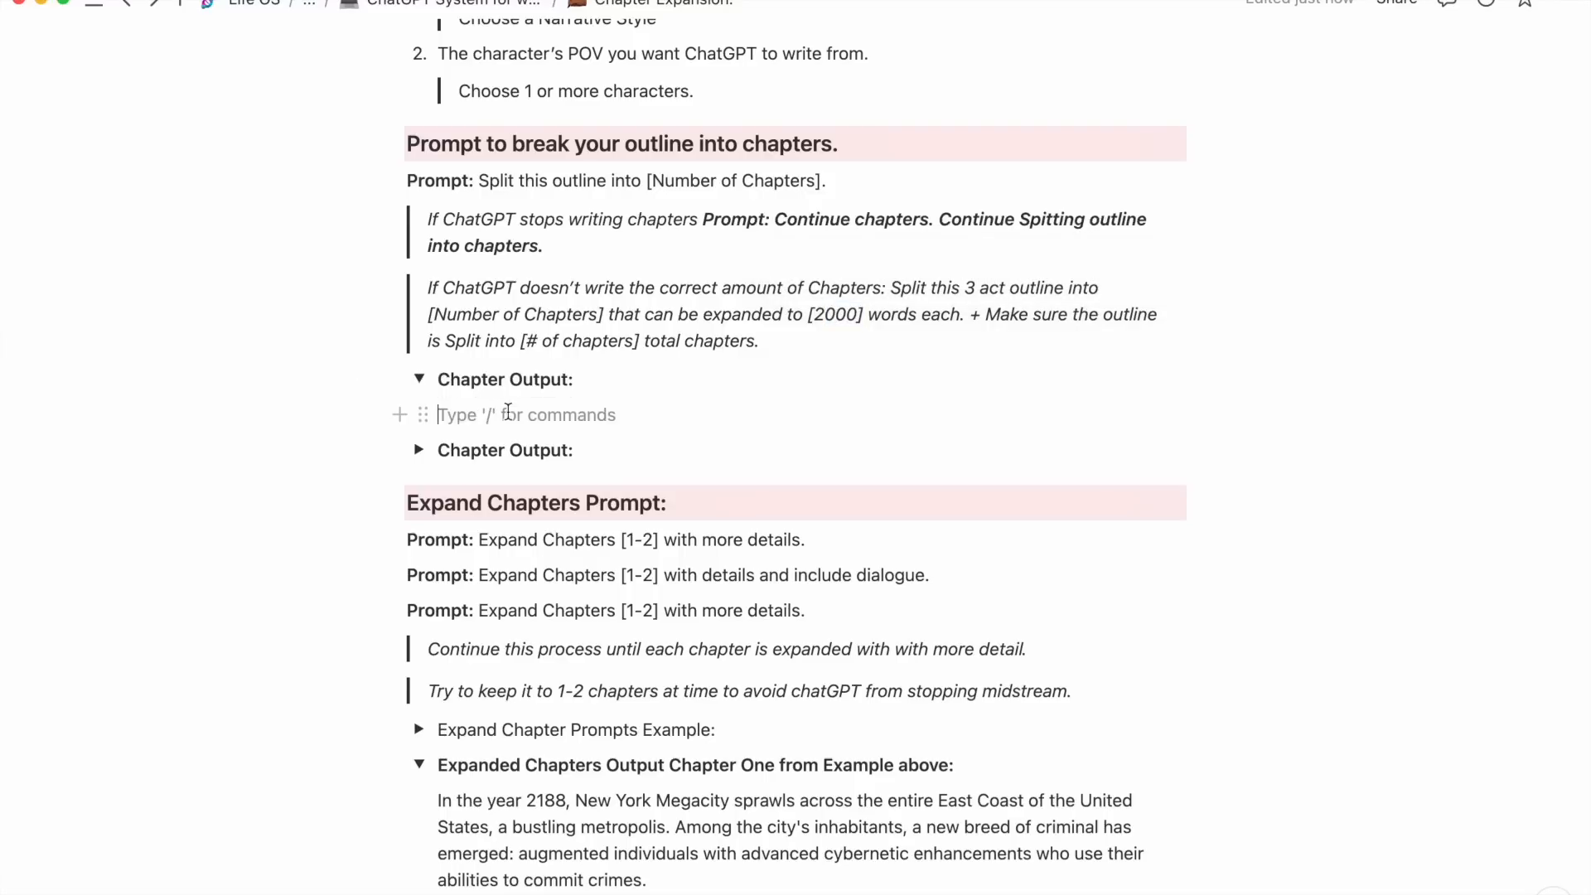
{"action": "left_click", "coordinate": [419, 450]}
{"action": "scroll", "coordinate": [476, 517], "scroll_direction": "down", "scroll_amount": 10}
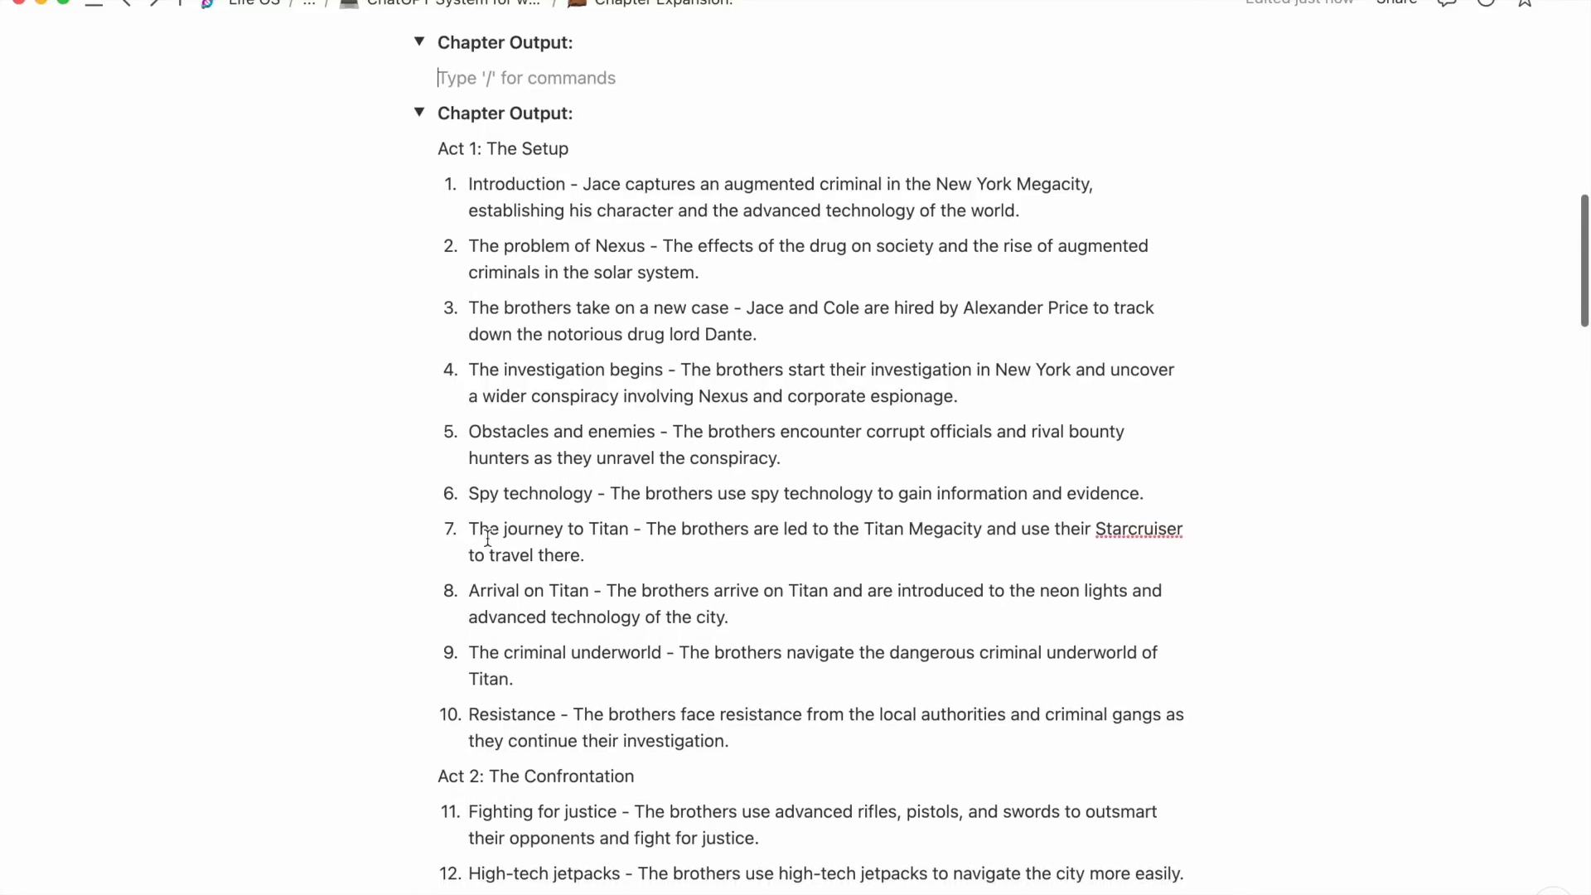
{"action": "scroll", "coordinate": [487, 537], "scroll_direction": "down", "scroll_amount": 15}
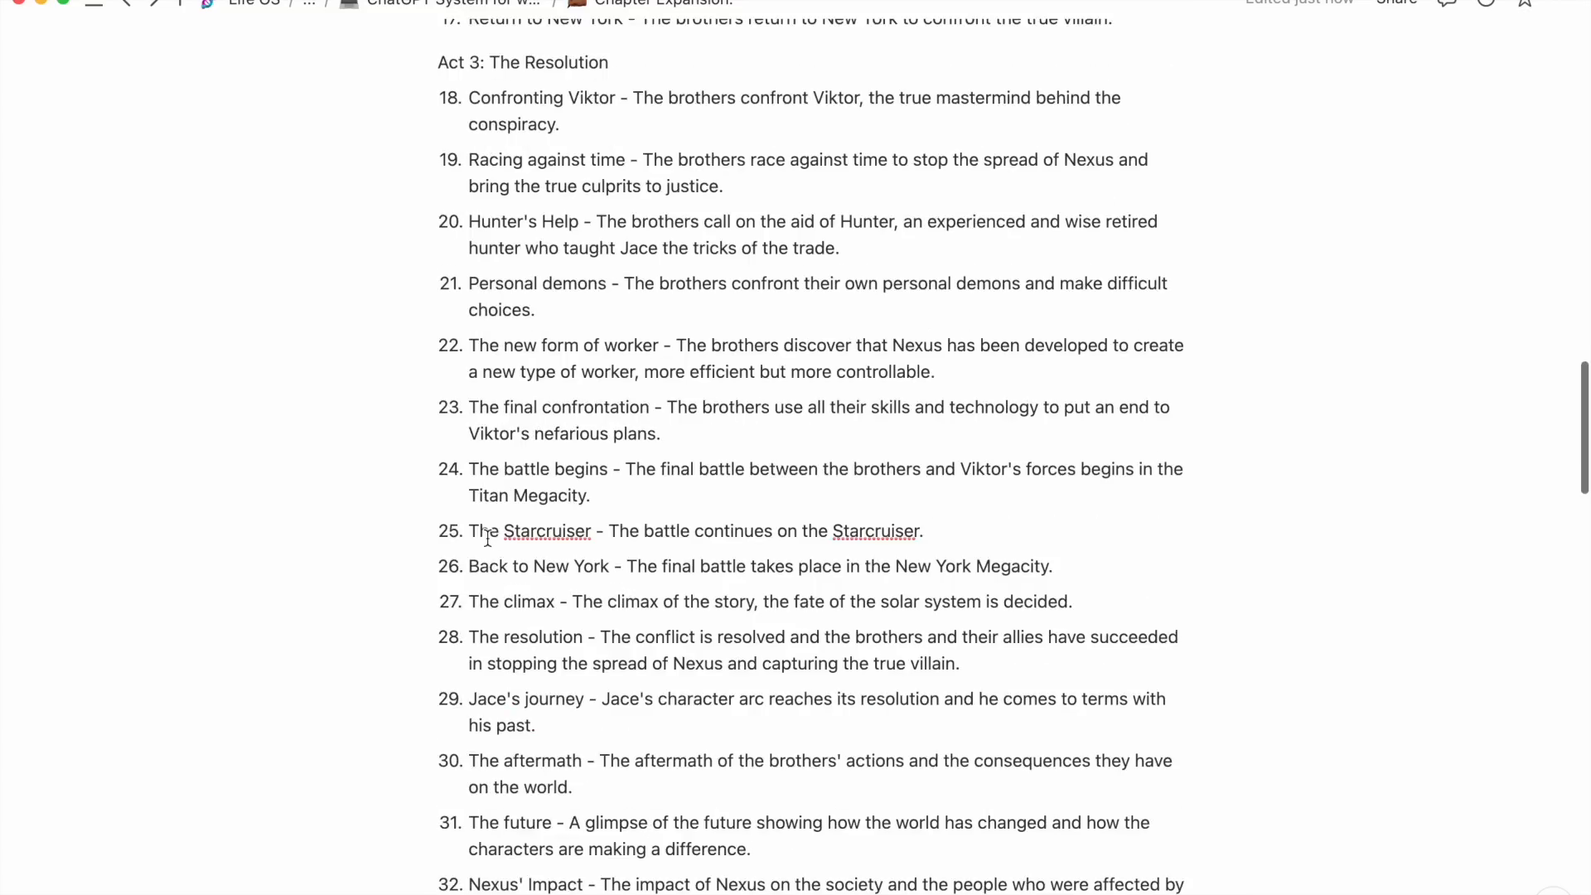
{"action": "scroll", "coordinate": [487, 537], "scroll_direction": "down", "scroll_amount": 20}
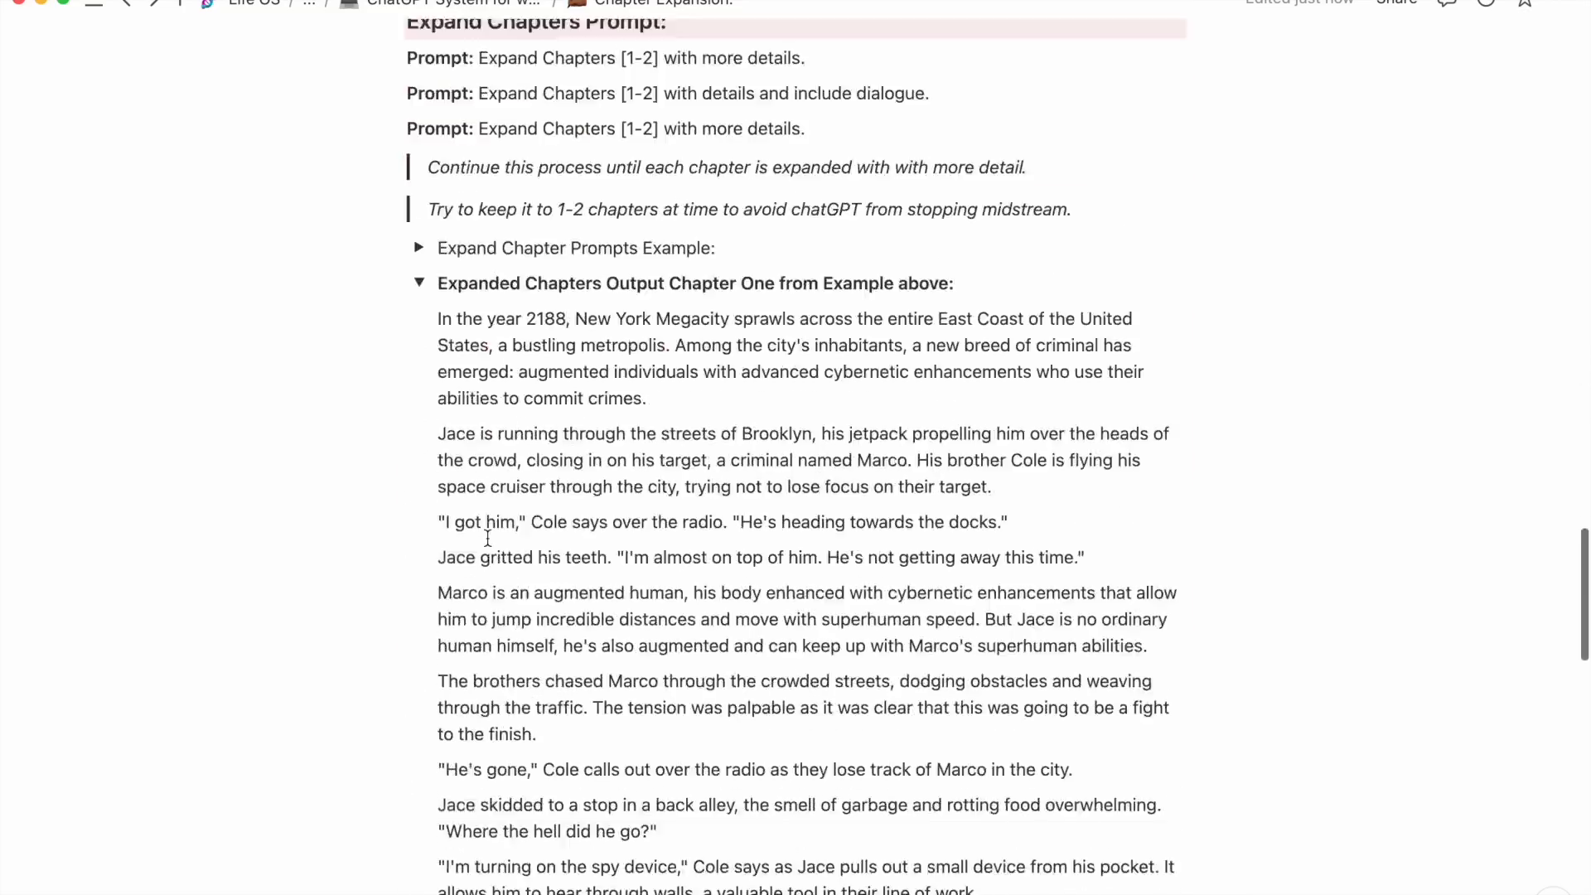
{"action": "scroll", "coordinate": [487, 537], "scroll_direction": "up", "scroll_amount": 8}
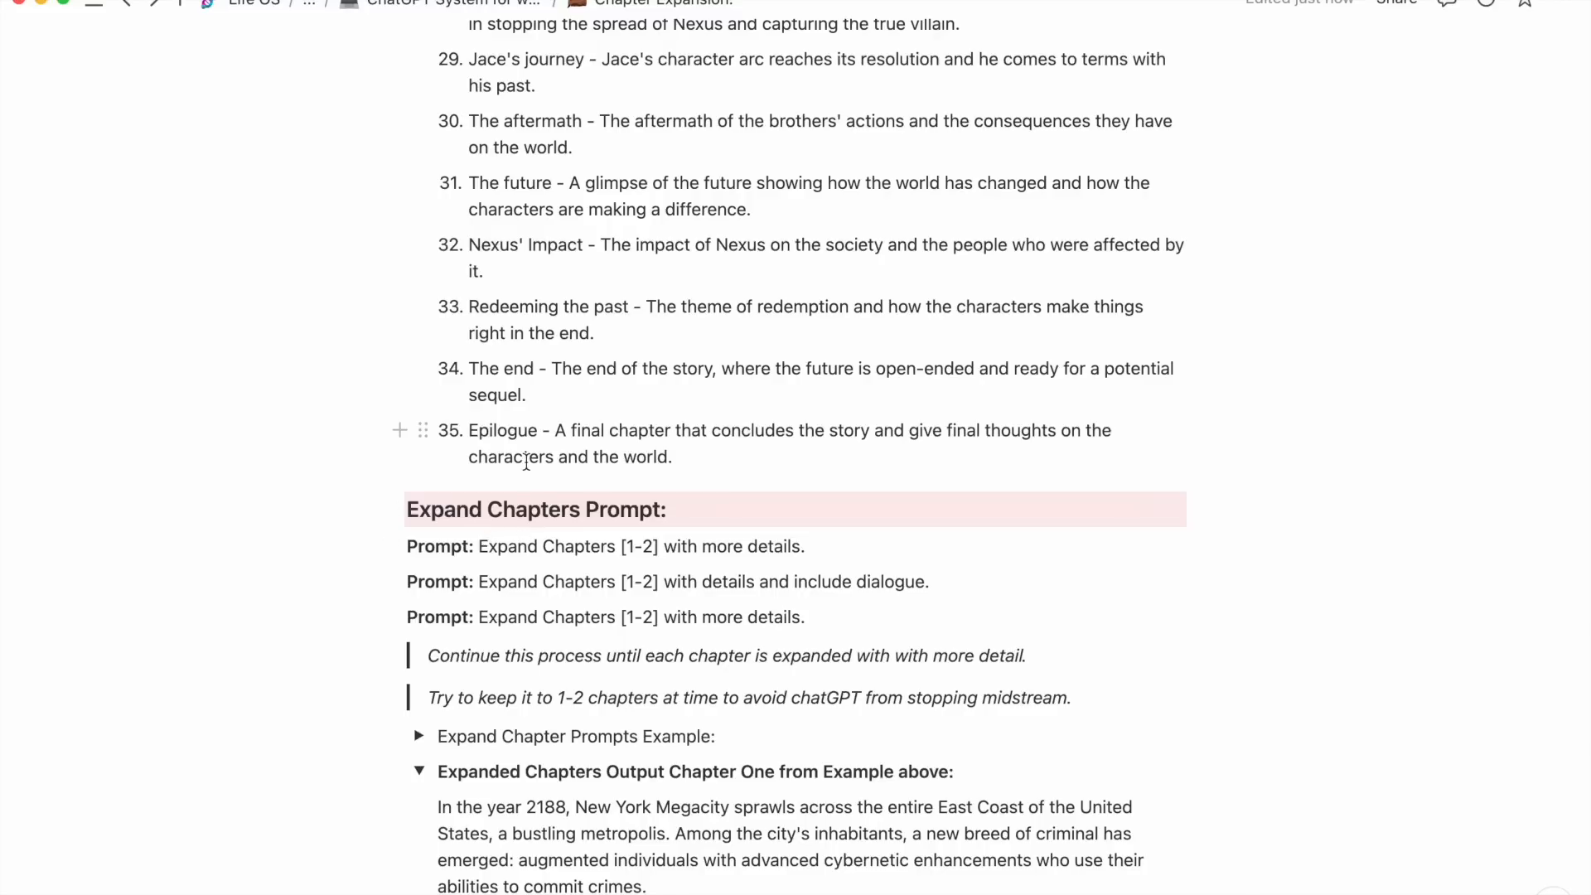
{"action": "scroll", "coordinate": [550, 402], "scroll_direction": "up", "scroll_amount": 2}
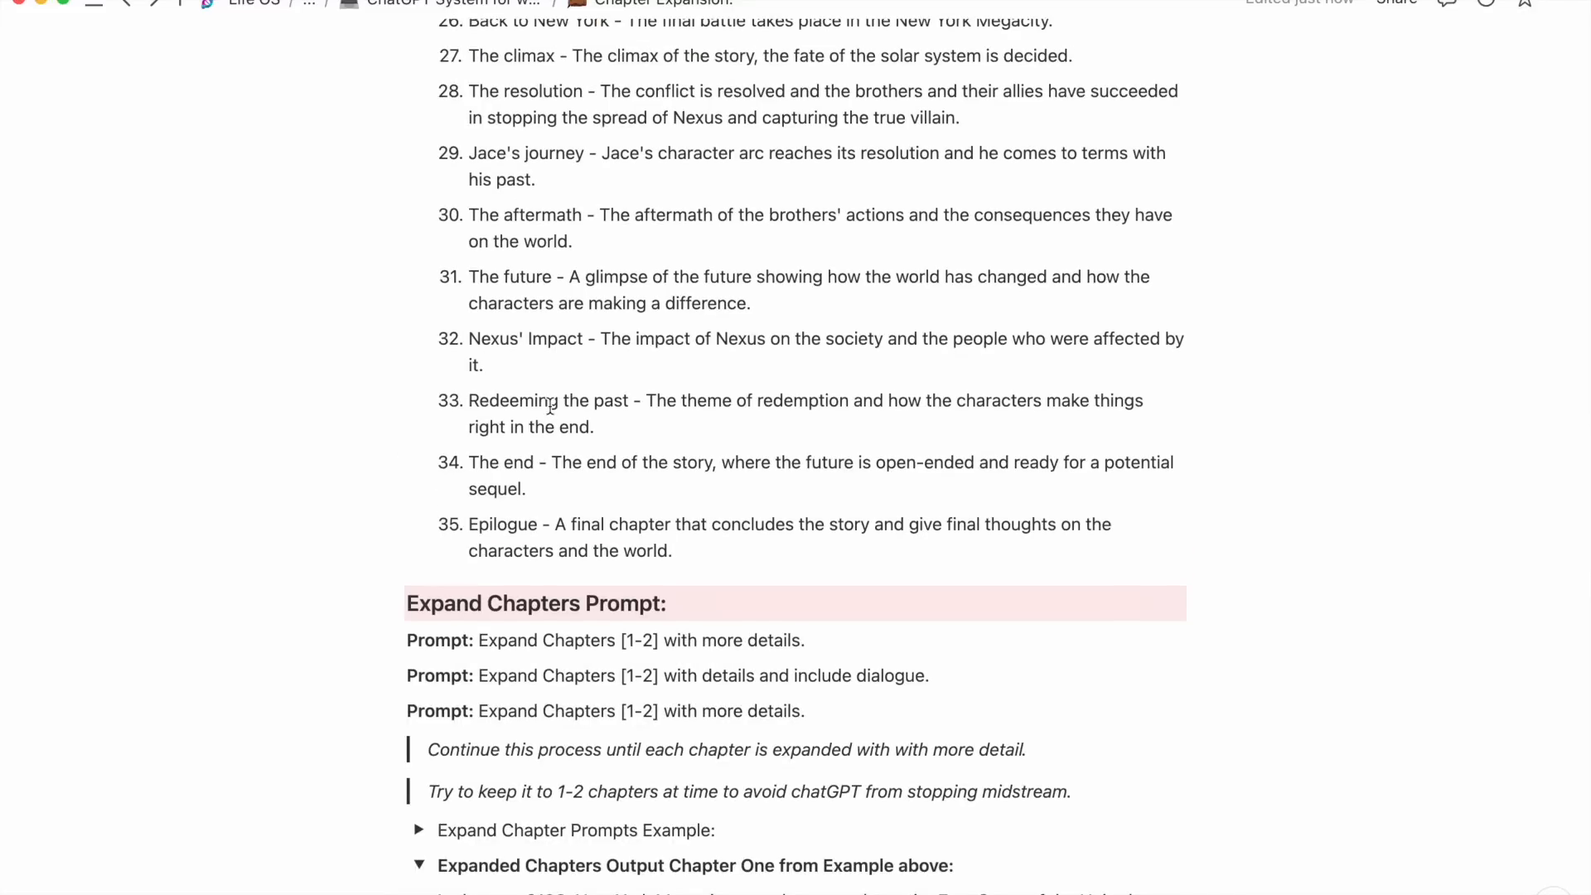
{"action": "scroll", "coordinate": [550, 406], "scroll_direction": "up", "scroll_amount": 8}
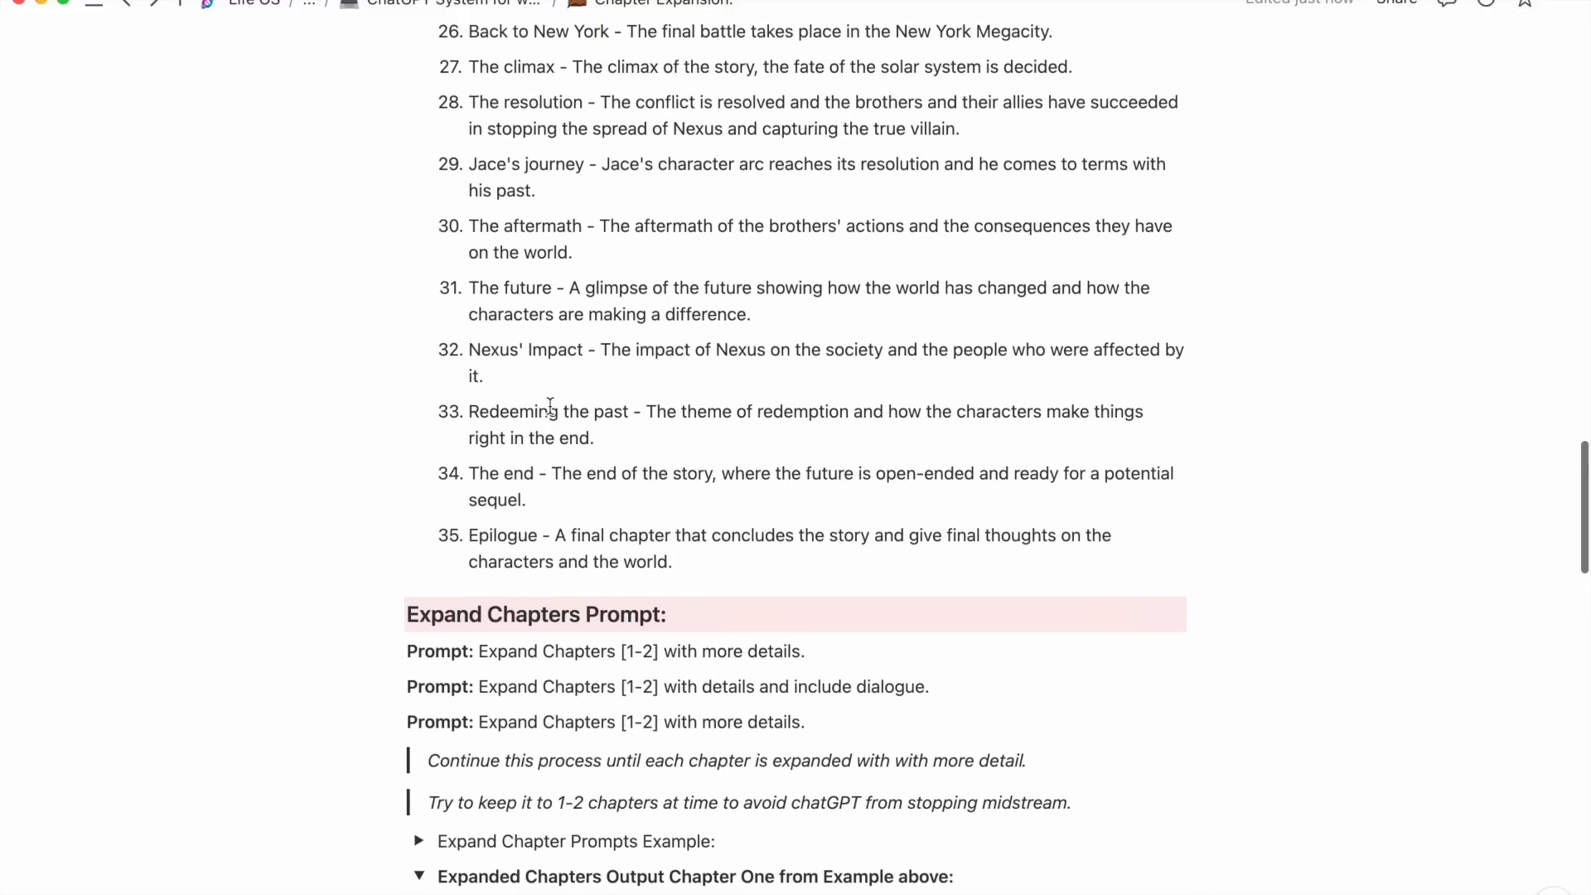
{"action": "scroll", "coordinate": [550, 406], "scroll_direction": "up", "scroll_amount": 3}
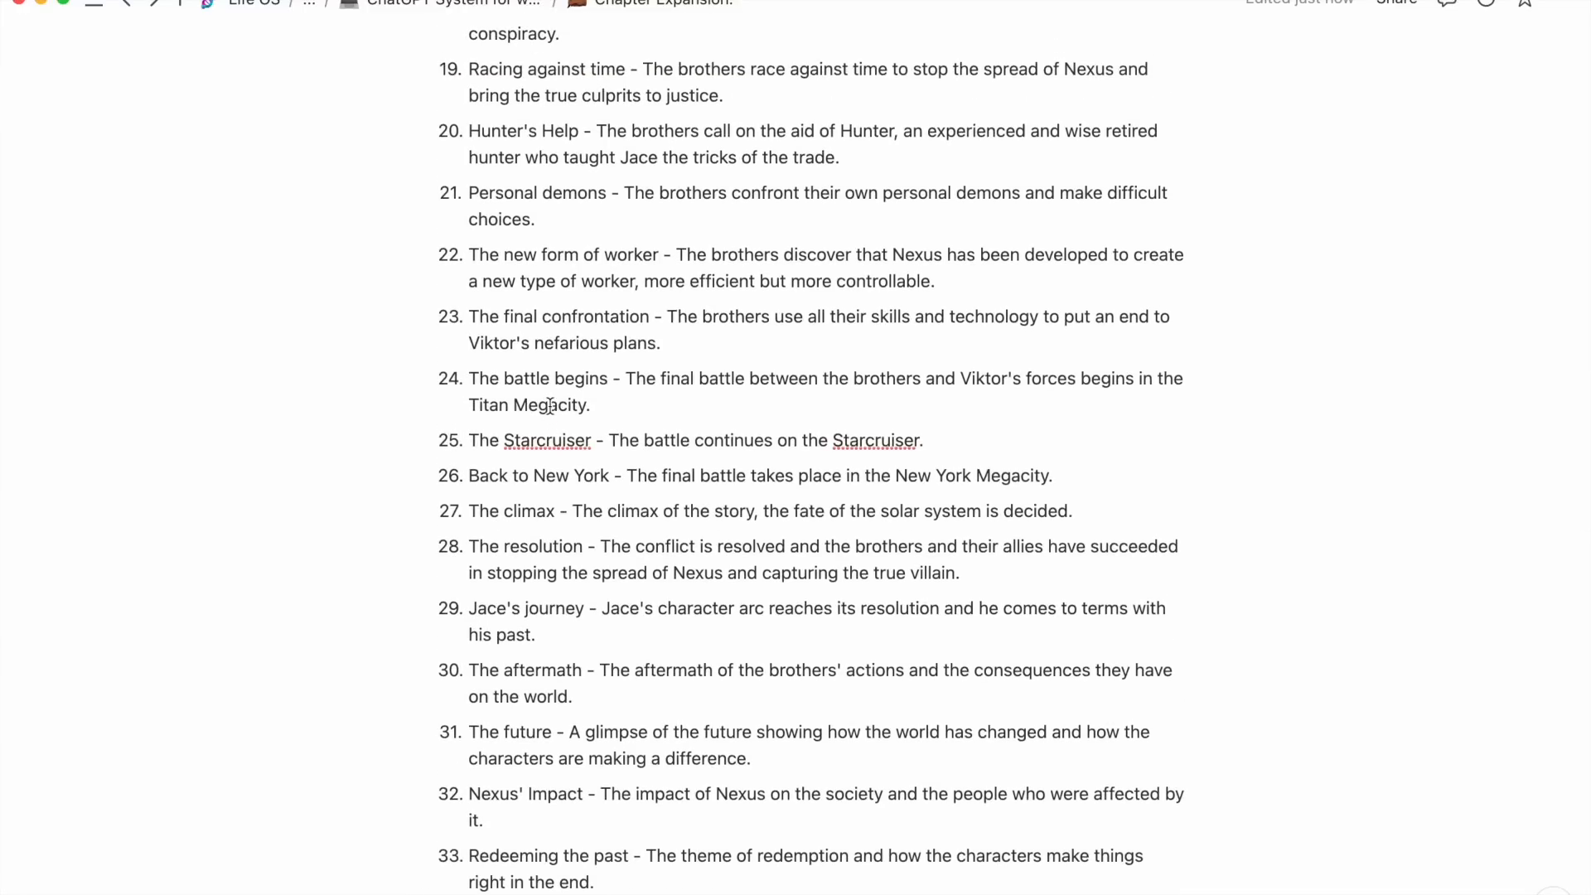
{"action": "scroll", "coordinate": [550, 406], "scroll_direction": "up", "scroll_amount": 16}
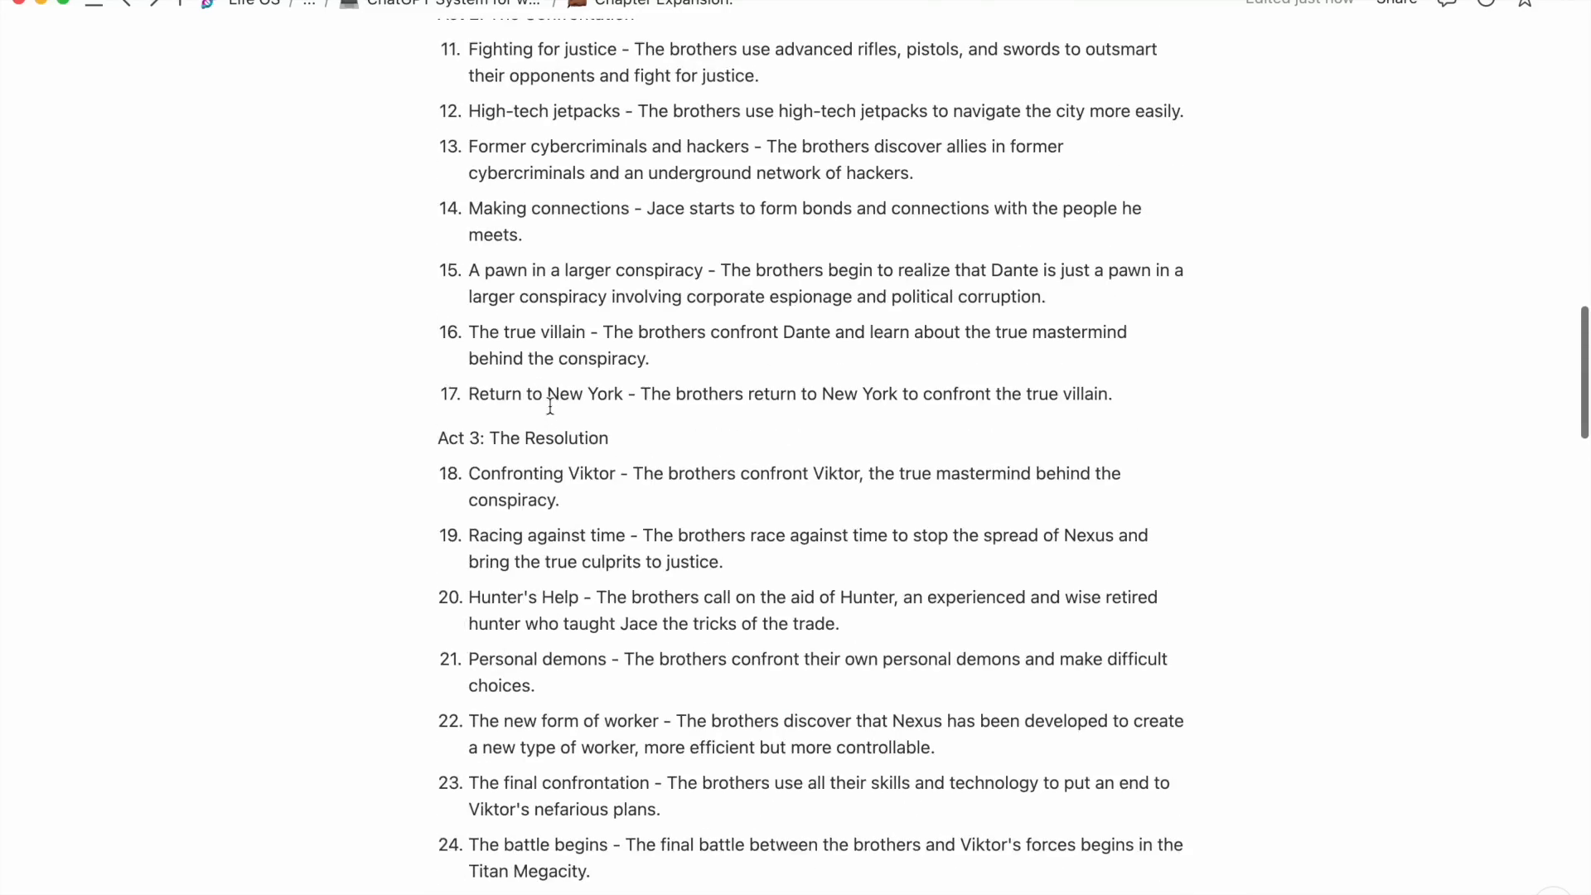
{"action": "scroll", "coordinate": [550, 406], "scroll_direction": "up", "scroll_amount": 20}
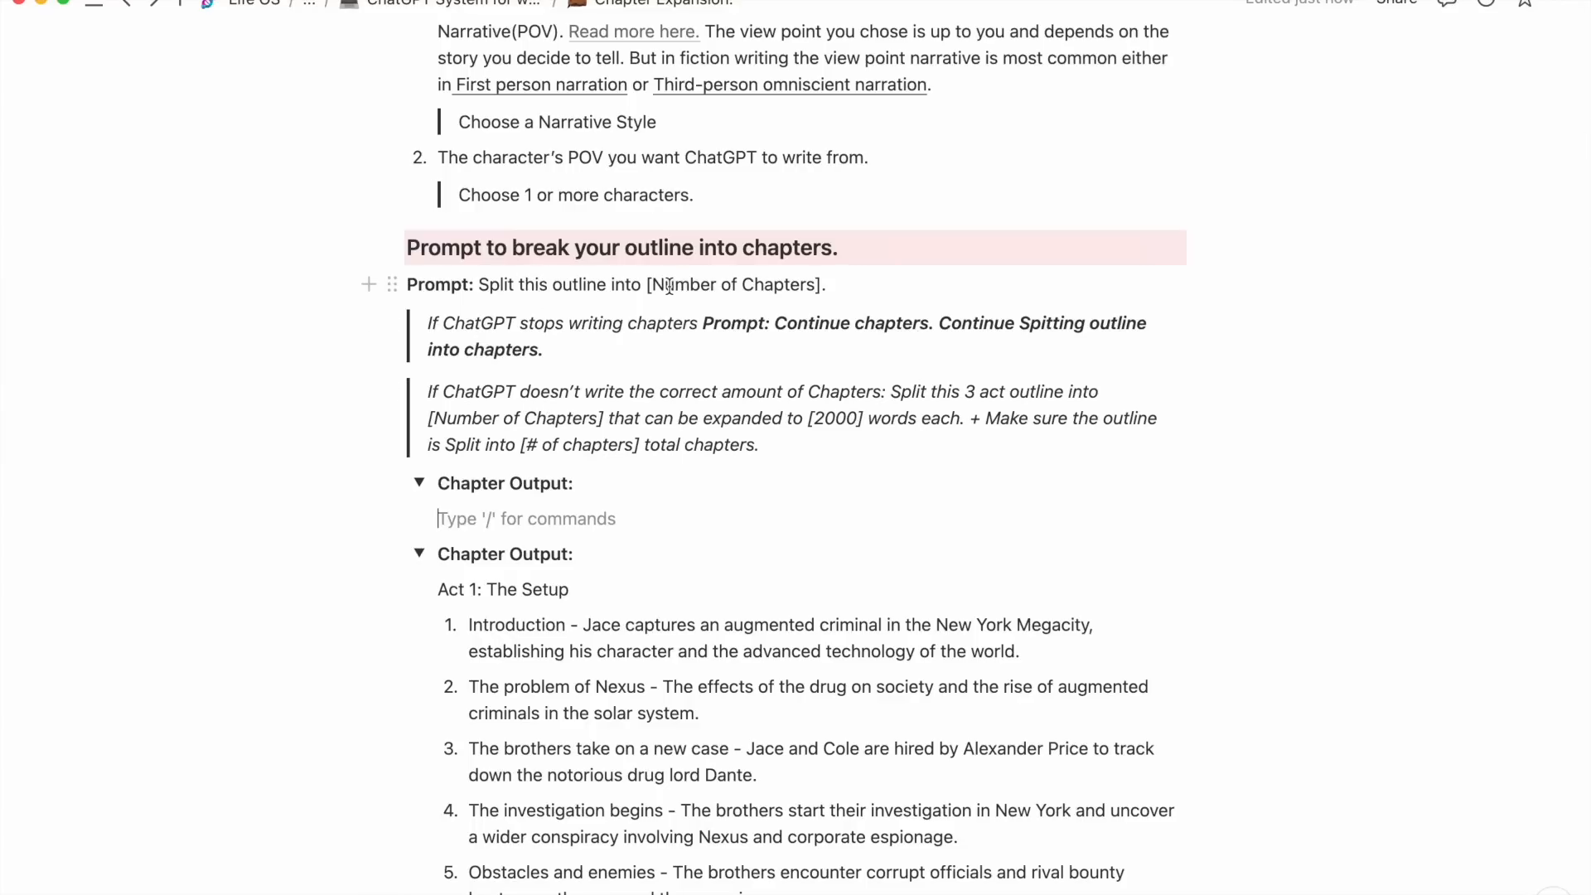
Try 35 in place of "Number of Chapters" in the prompt for splitting the outline, and undo the replacement.
{"action": "left_click_drag", "start_coordinate": [654, 286], "coordinate": [817, 283]}
{"action": "type", "text": "35"}
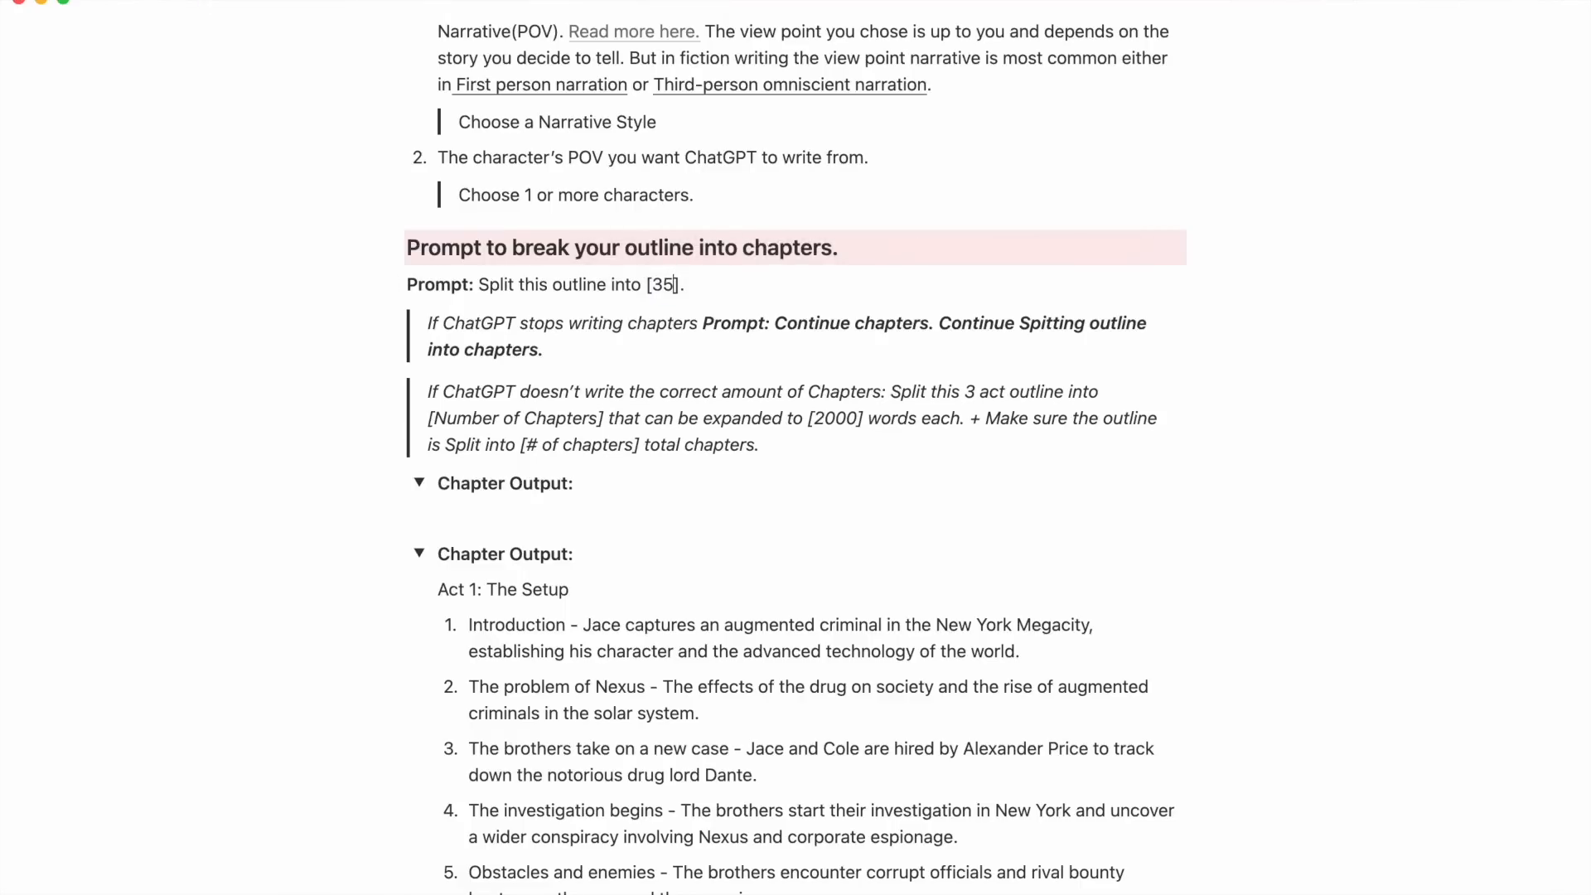
{"action": "key", "text": "BackSpace"}
{"action": "type", "text": "5"}
{"action": "key", "text": "super+z"}
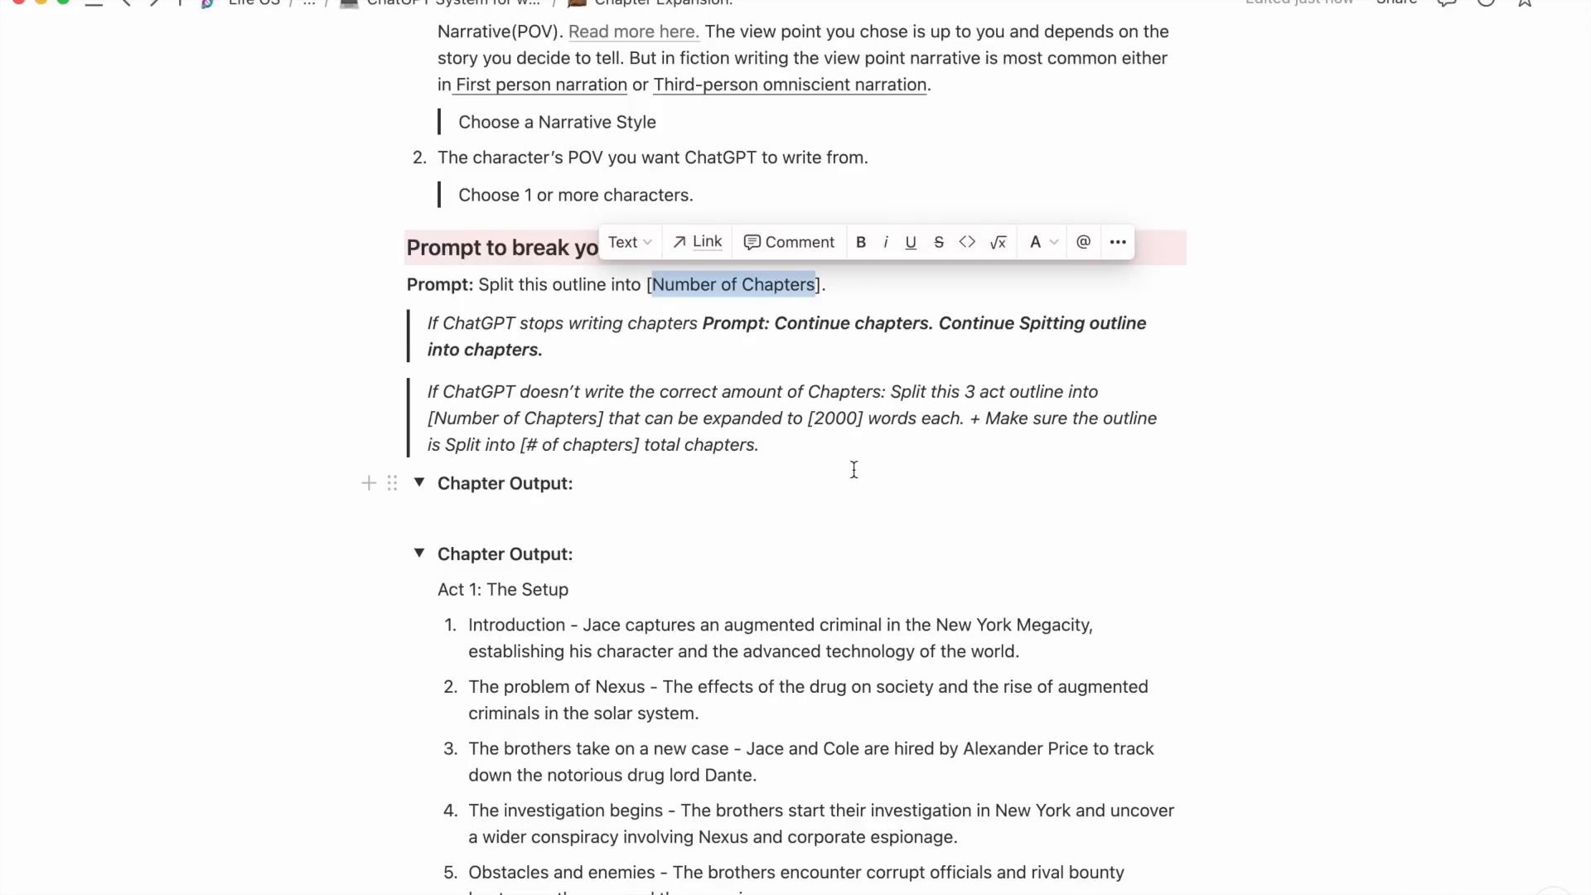
Look through the example chapter list again down to the Epilogue and collapse its Chapter Output section.
{"action": "scroll", "coordinate": [854, 470], "scroll_direction": "down", "scroll_amount": 1}
{"action": "scroll", "coordinate": [853, 470], "scroll_direction": "down", "scroll_amount": 20}
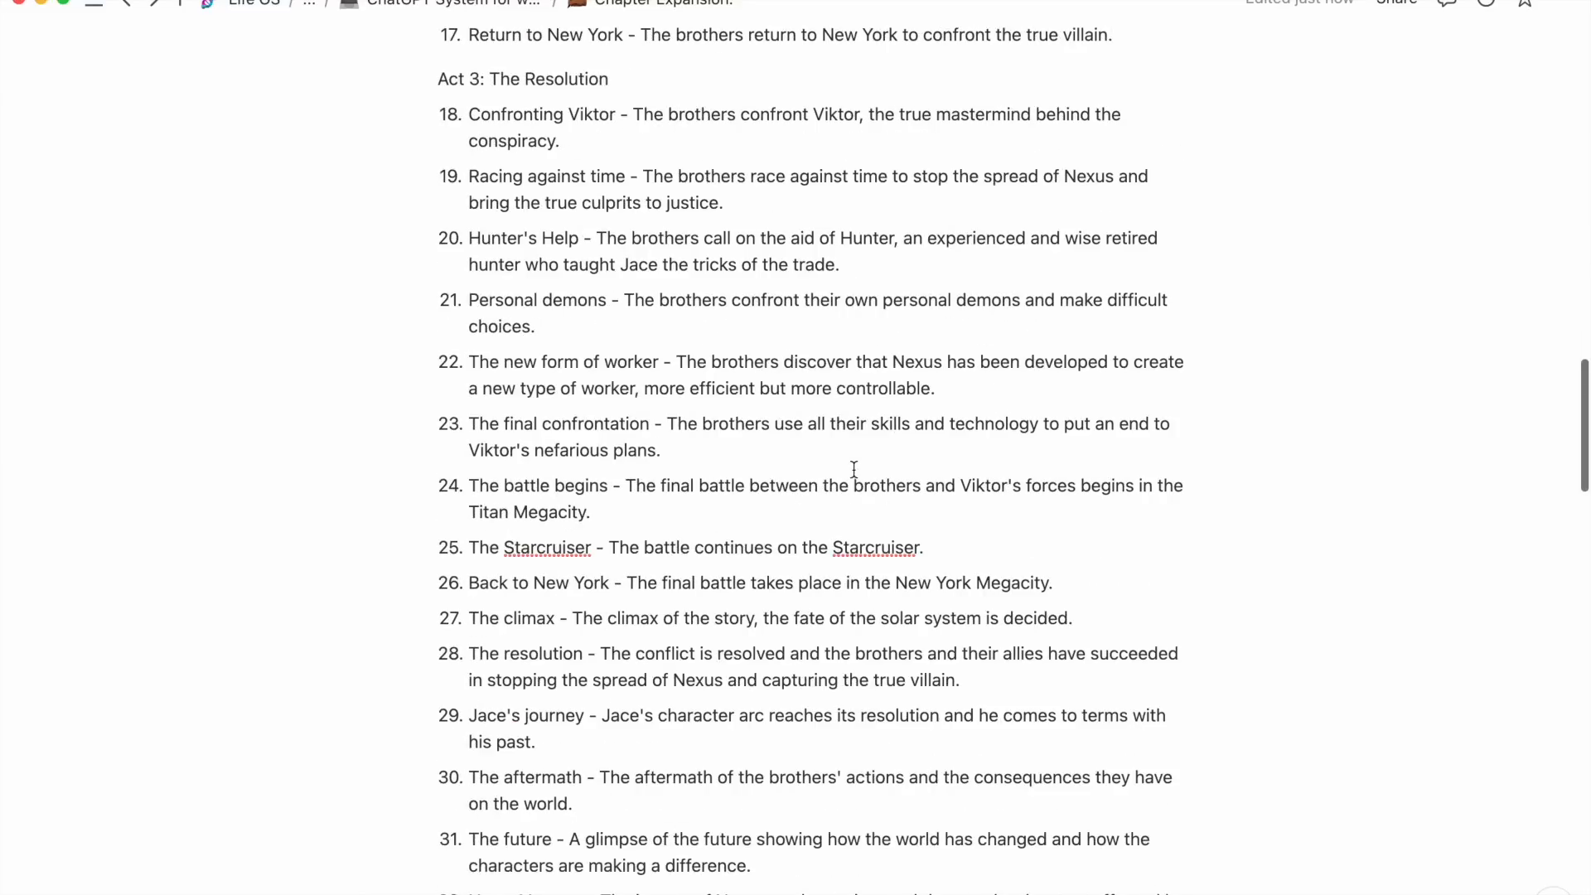
{"action": "scroll", "coordinate": [854, 470], "scroll_direction": "down", "scroll_amount": 8}
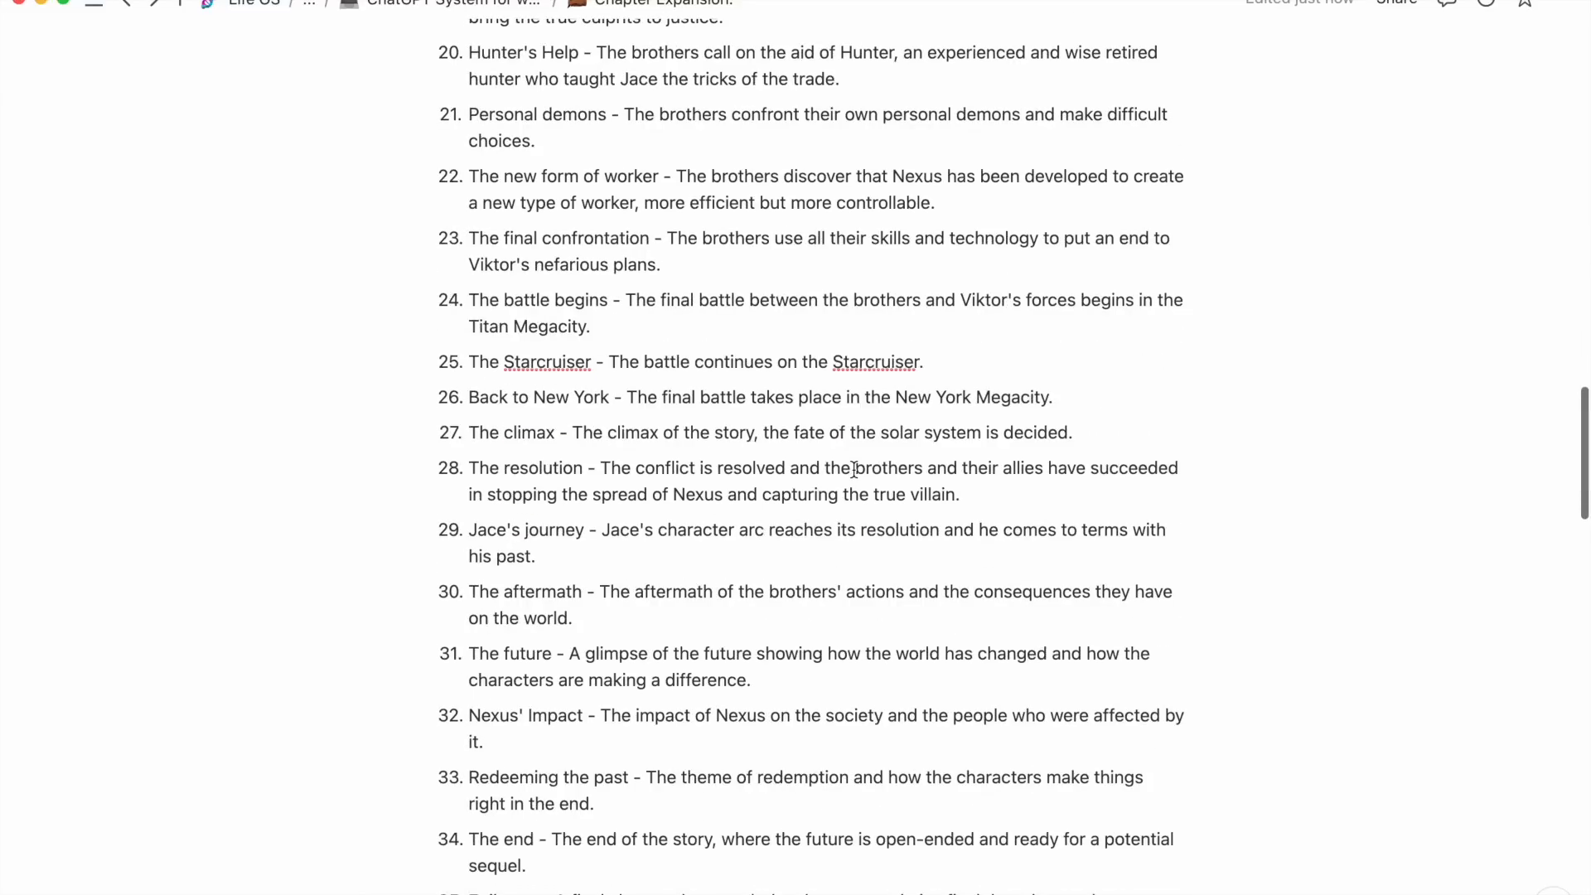
{"action": "scroll", "coordinate": [853, 470], "scroll_direction": "down", "scroll_amount": 1}
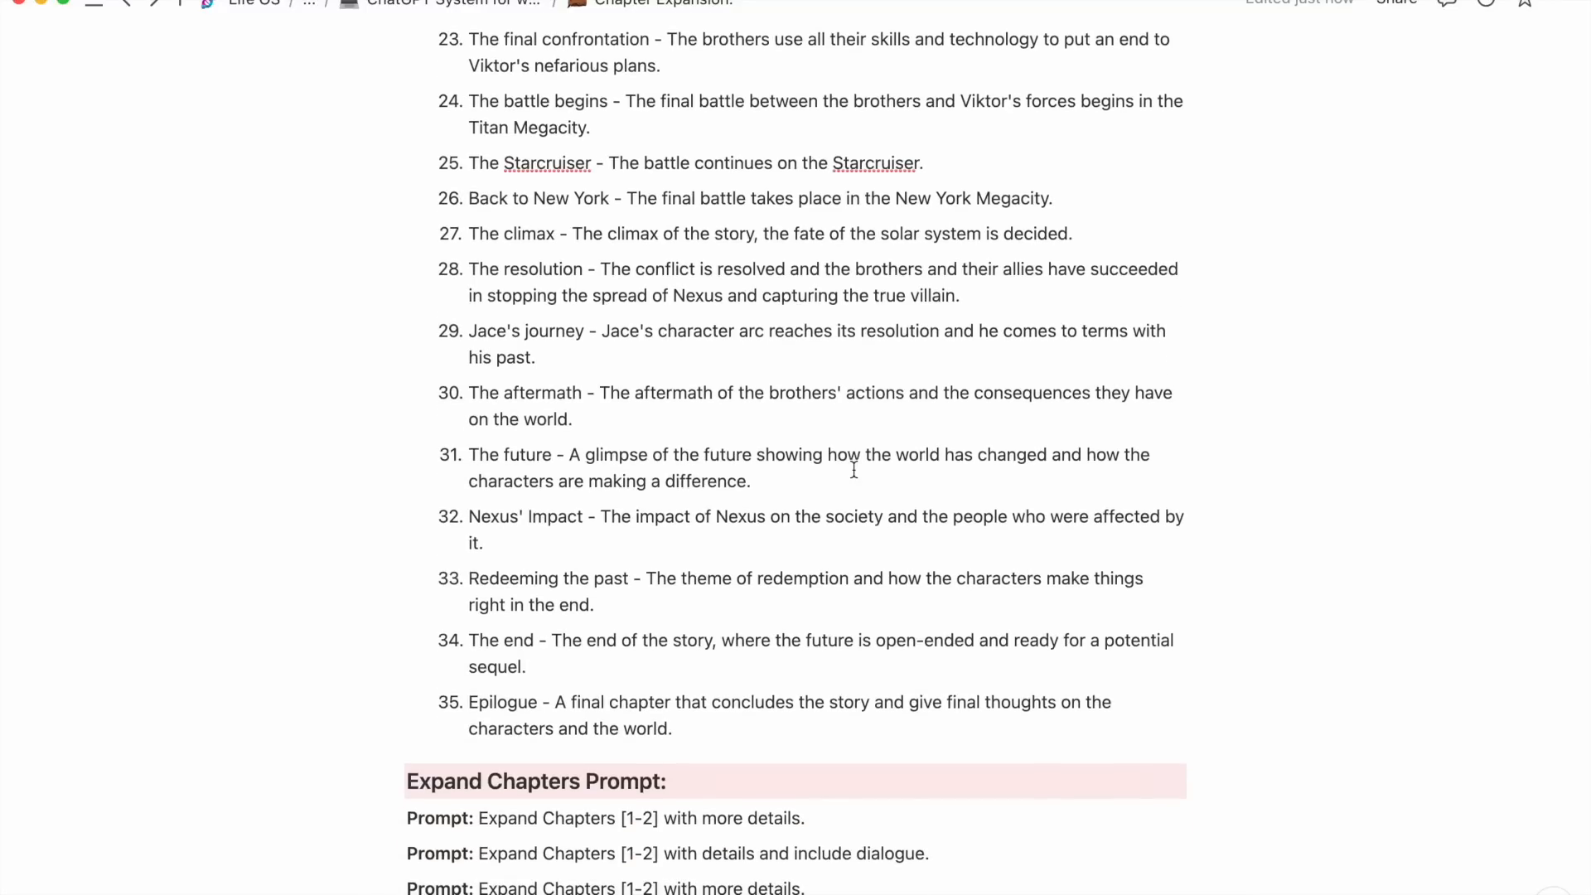
{"action": "scroll", "coordinate": [854, 469], "scroll_direction": "up", "scroll_amount": 8}
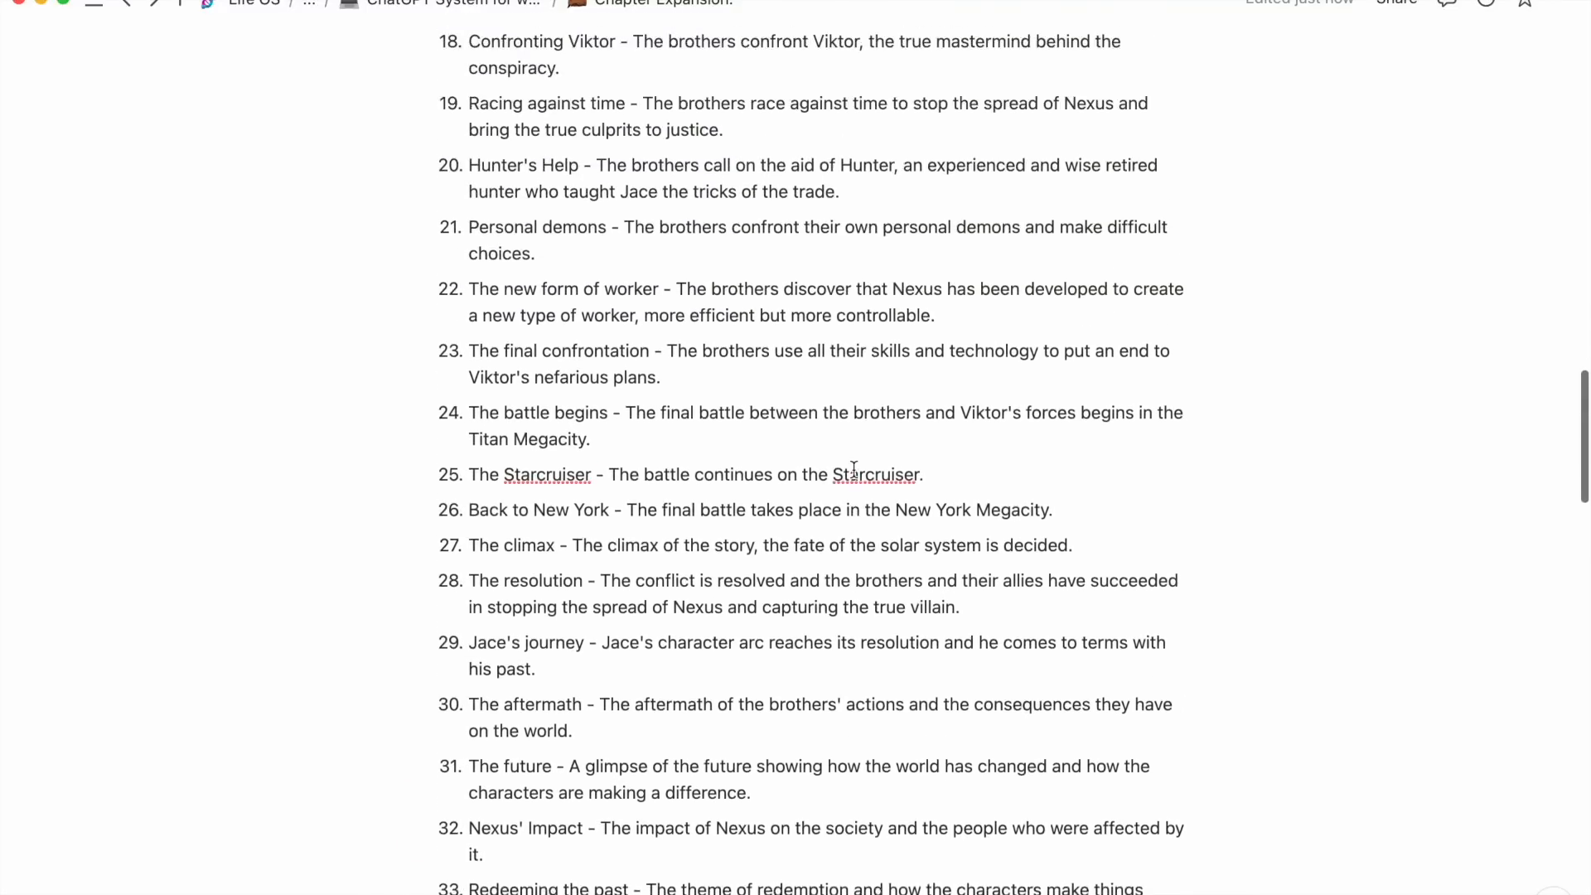
{"action": "scroll", "coordinate": [853, 470], "scroll_direction": "up", "scroll_amount": 16}
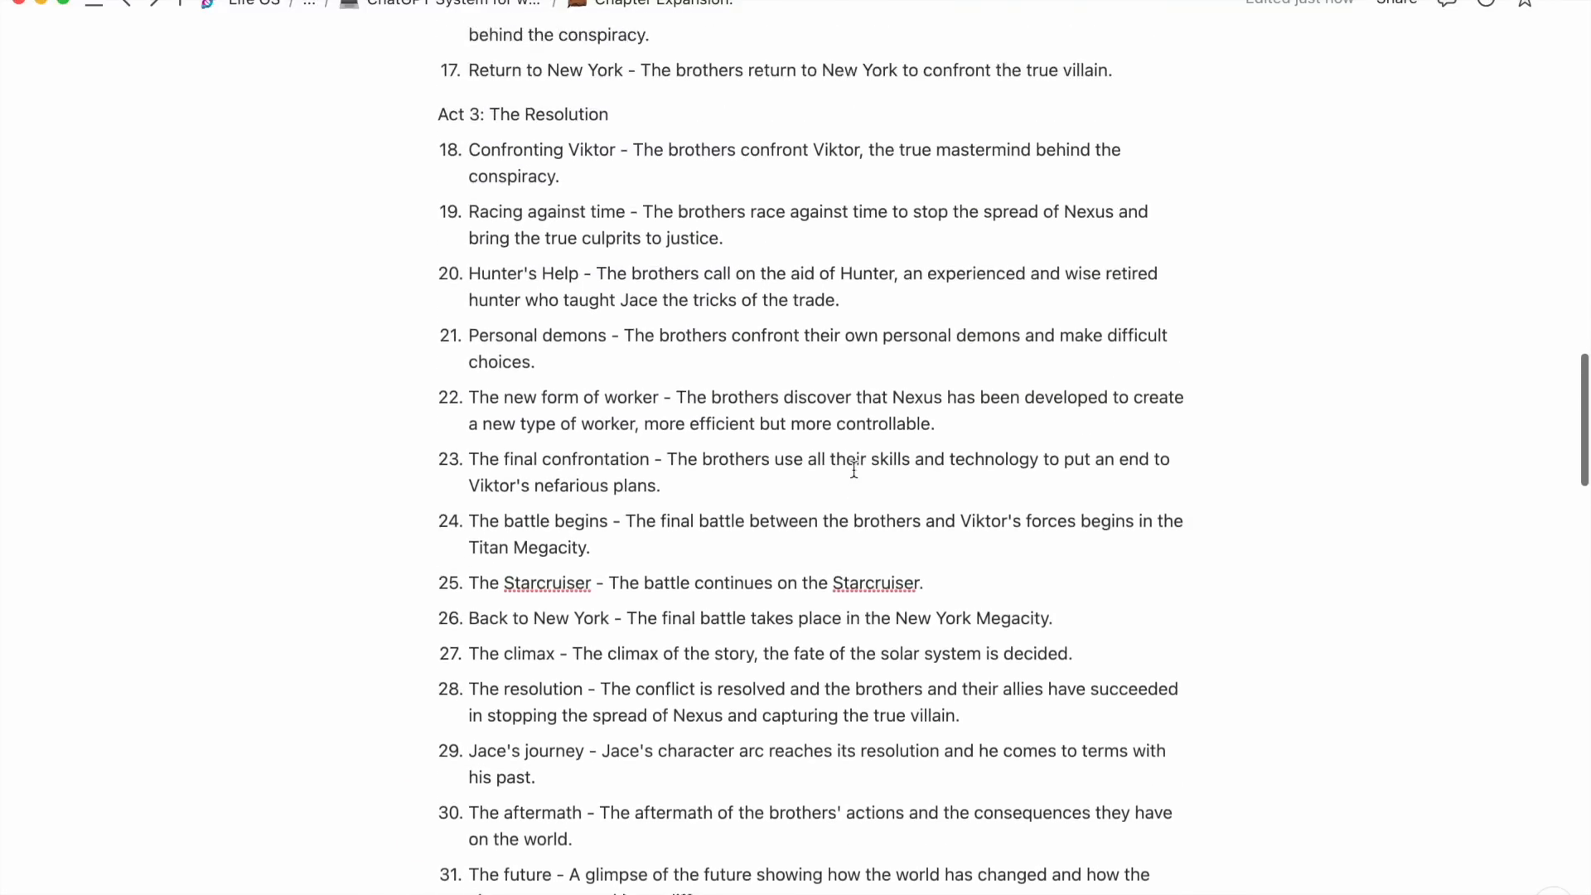
{"action": "scroll", "coordinate": [826, 469], "scroll_direction": "up", "scroll_amount": 18}
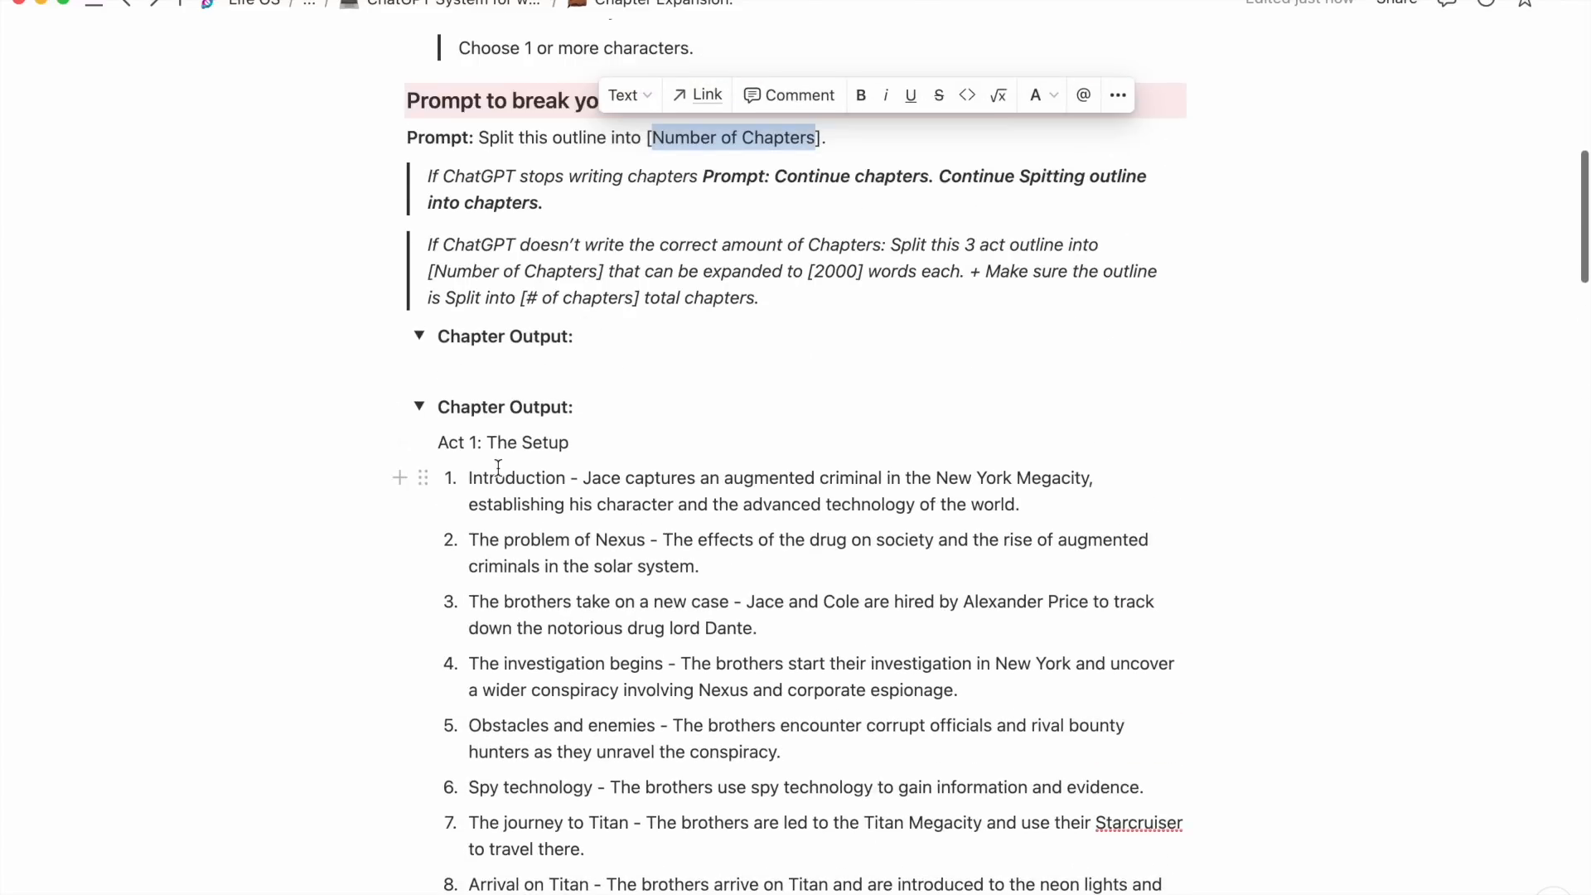
{"action": "left_click", "coordinate": [419, 406]}
{"action": "scroll", "coordinate": [478, 530], "scroll_direction": "down", "scroll_amount": 6}
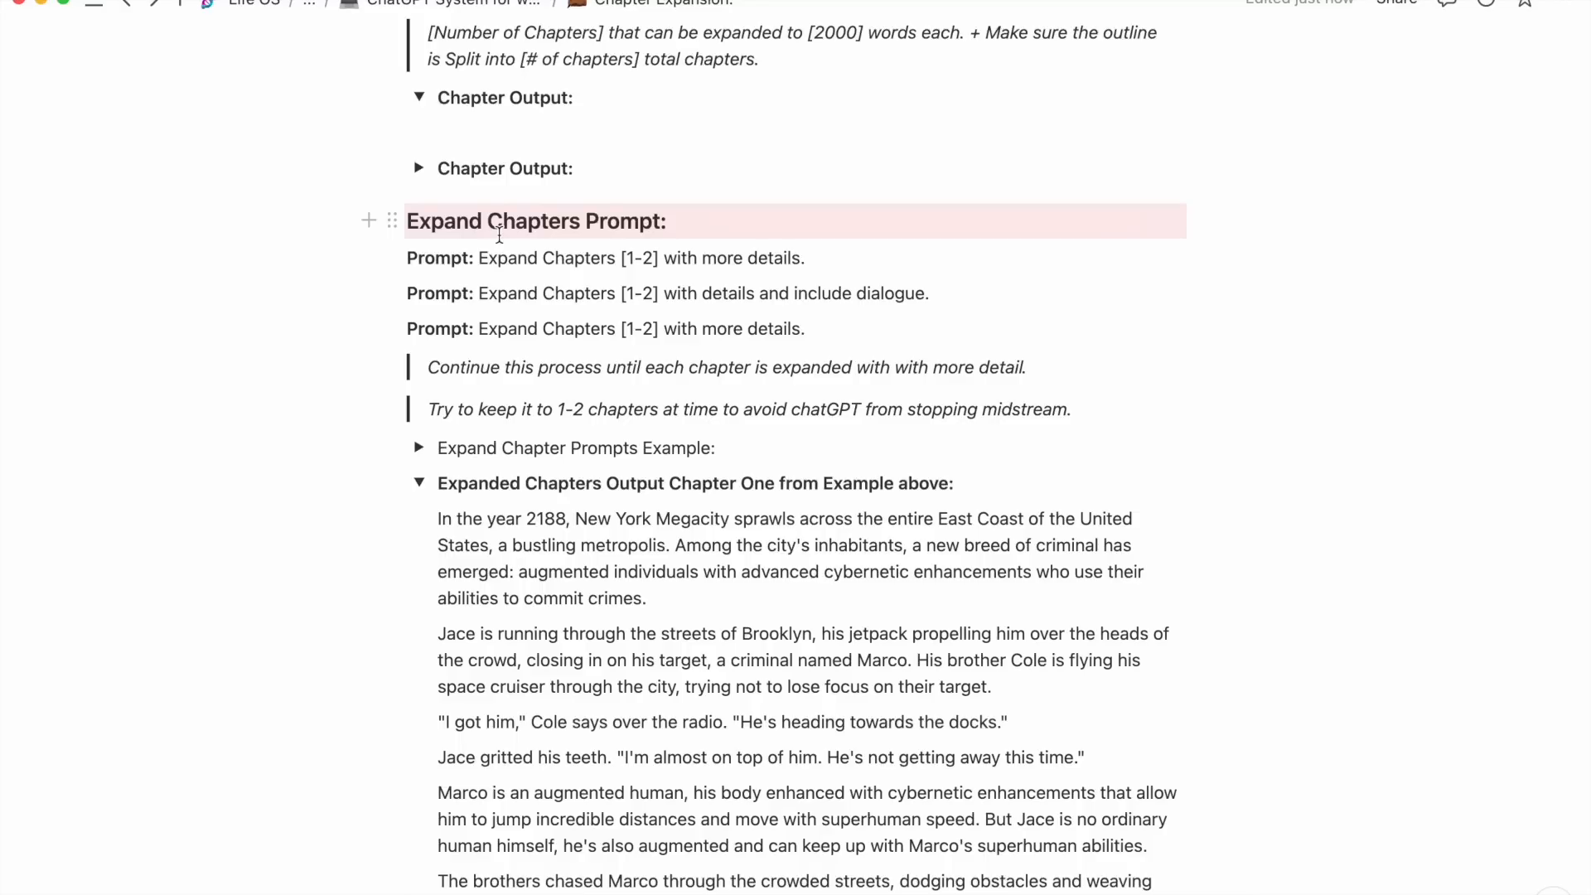
{"action": "left_click", "coordinate": [419, 169]}
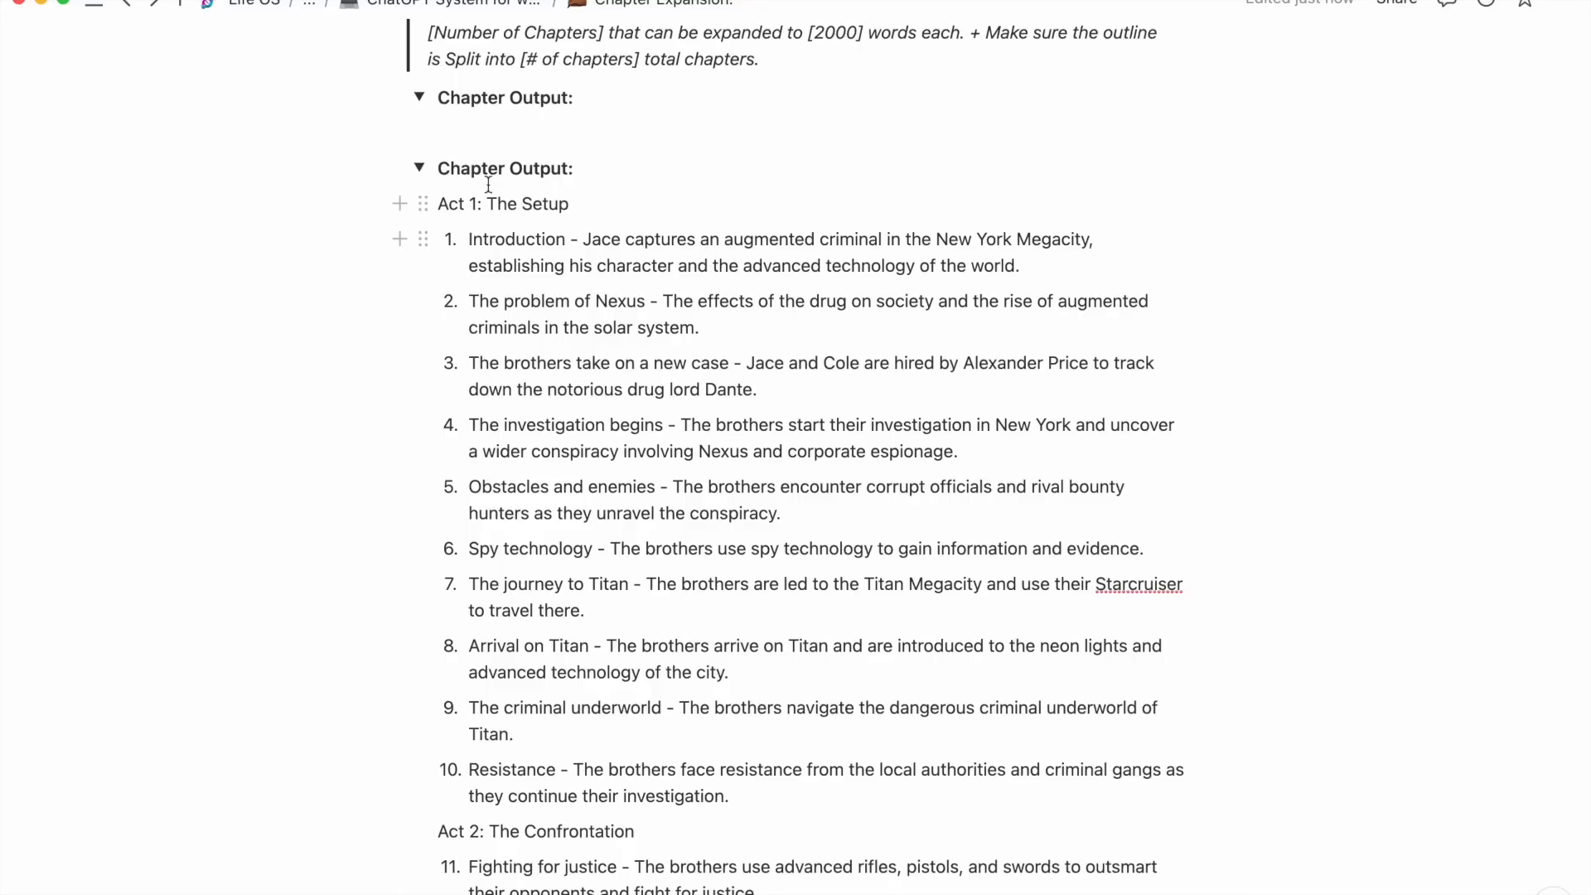
{"action": "left_click", "coordinate": [419, 168]}
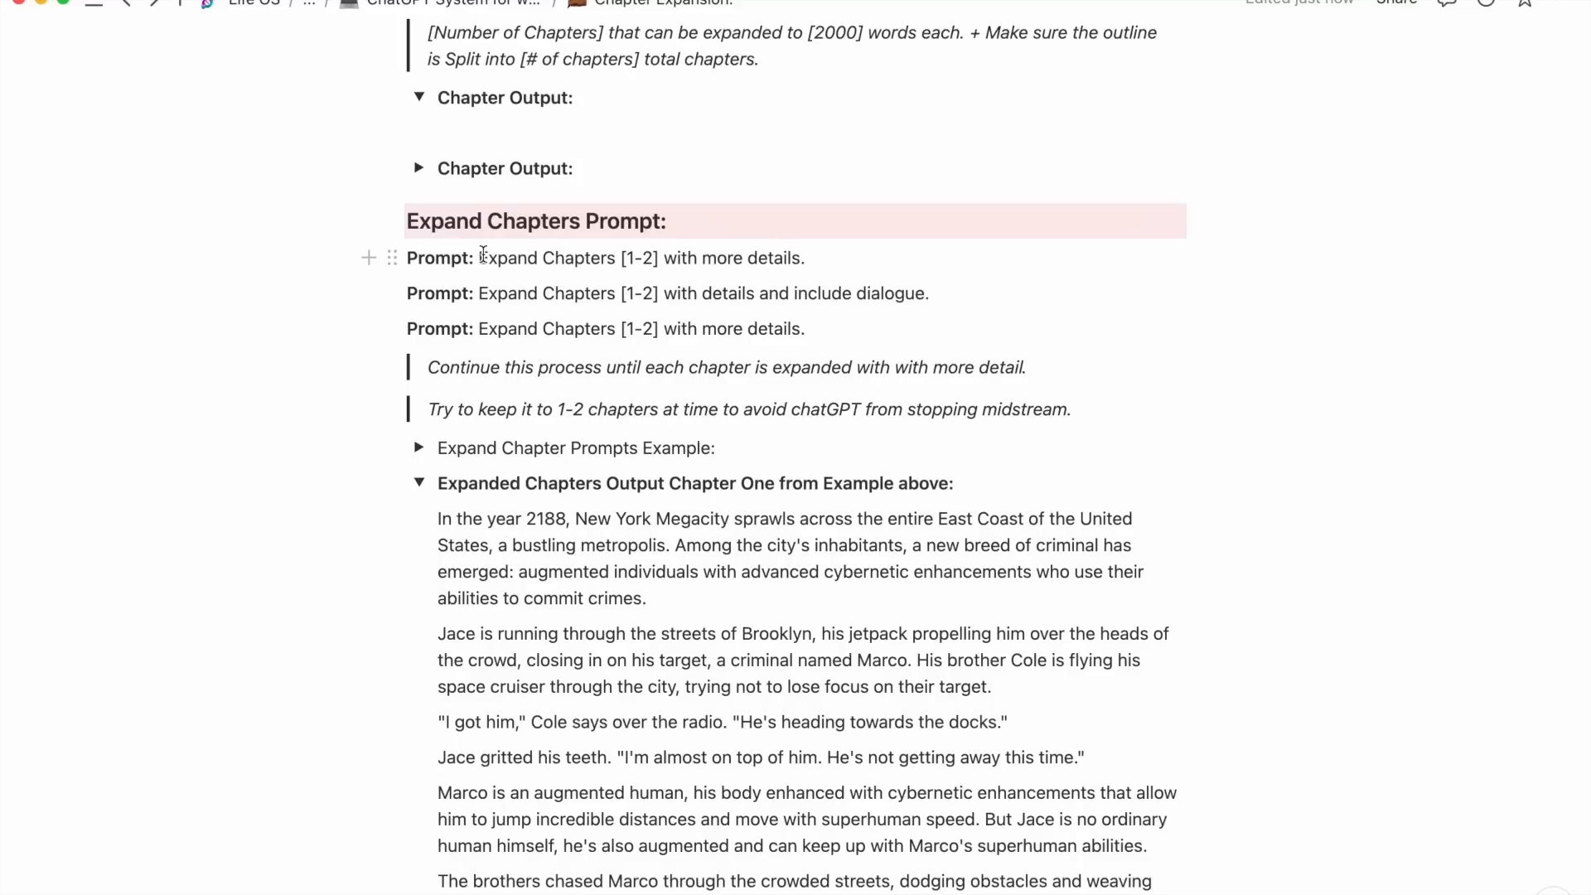
Highlight "Expand Chapters" in the first expansion prompt and review the prompts under Expand Chapters Prompt.
{"action": "left_click_drag", "start_coordinate": [480, 260], "coordinate": [631, 259]}
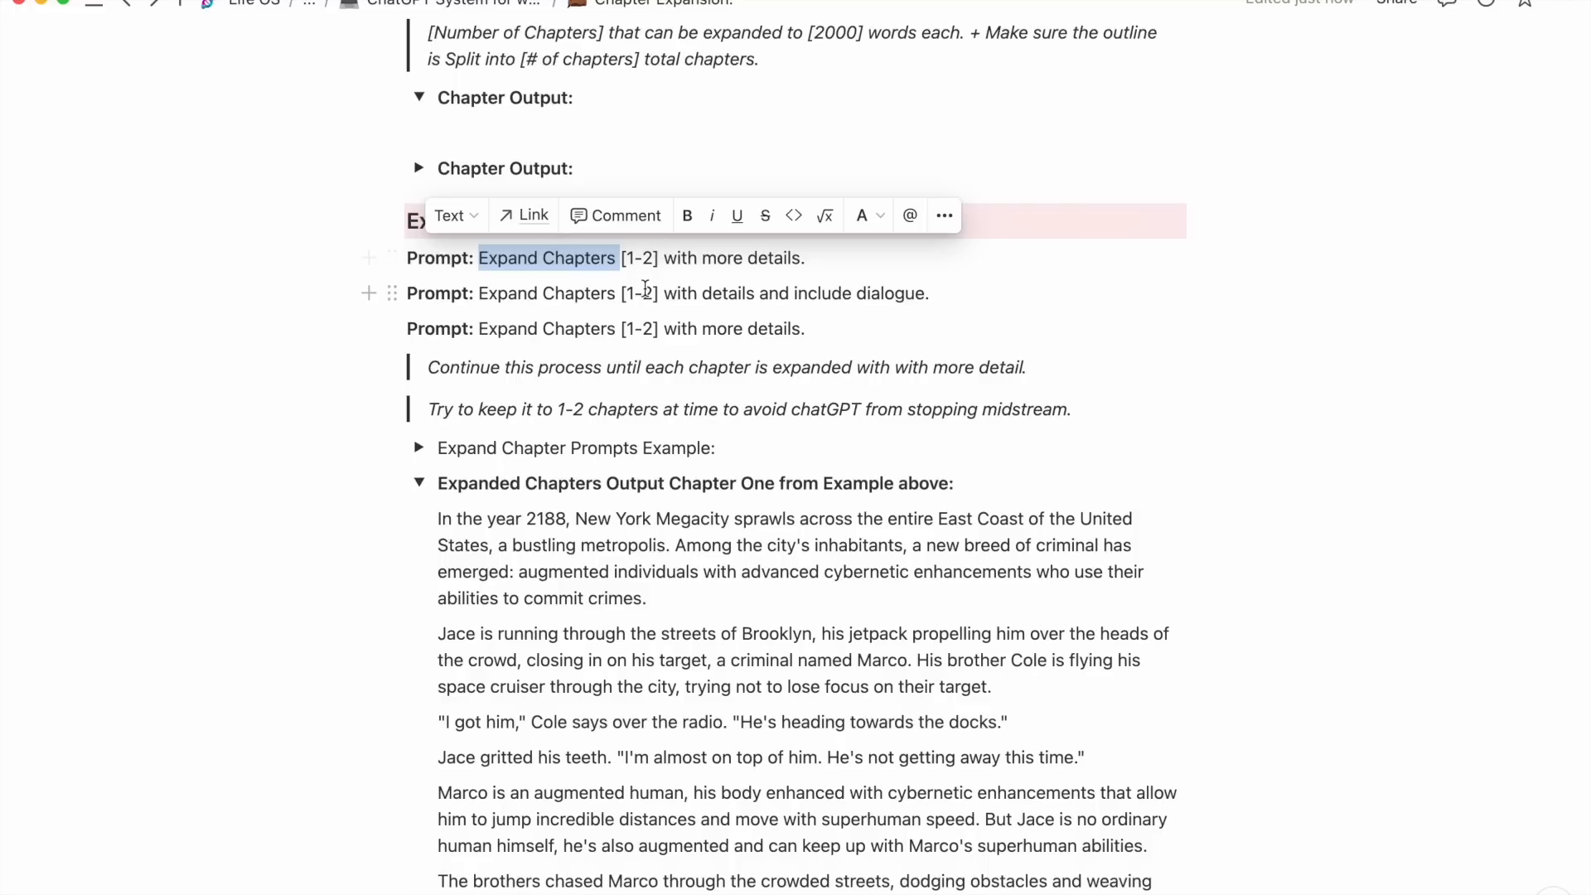
{"action": "scroll", "coordinate": [645, 265], "scroll_direction": "up", "scroll_amount": 5}
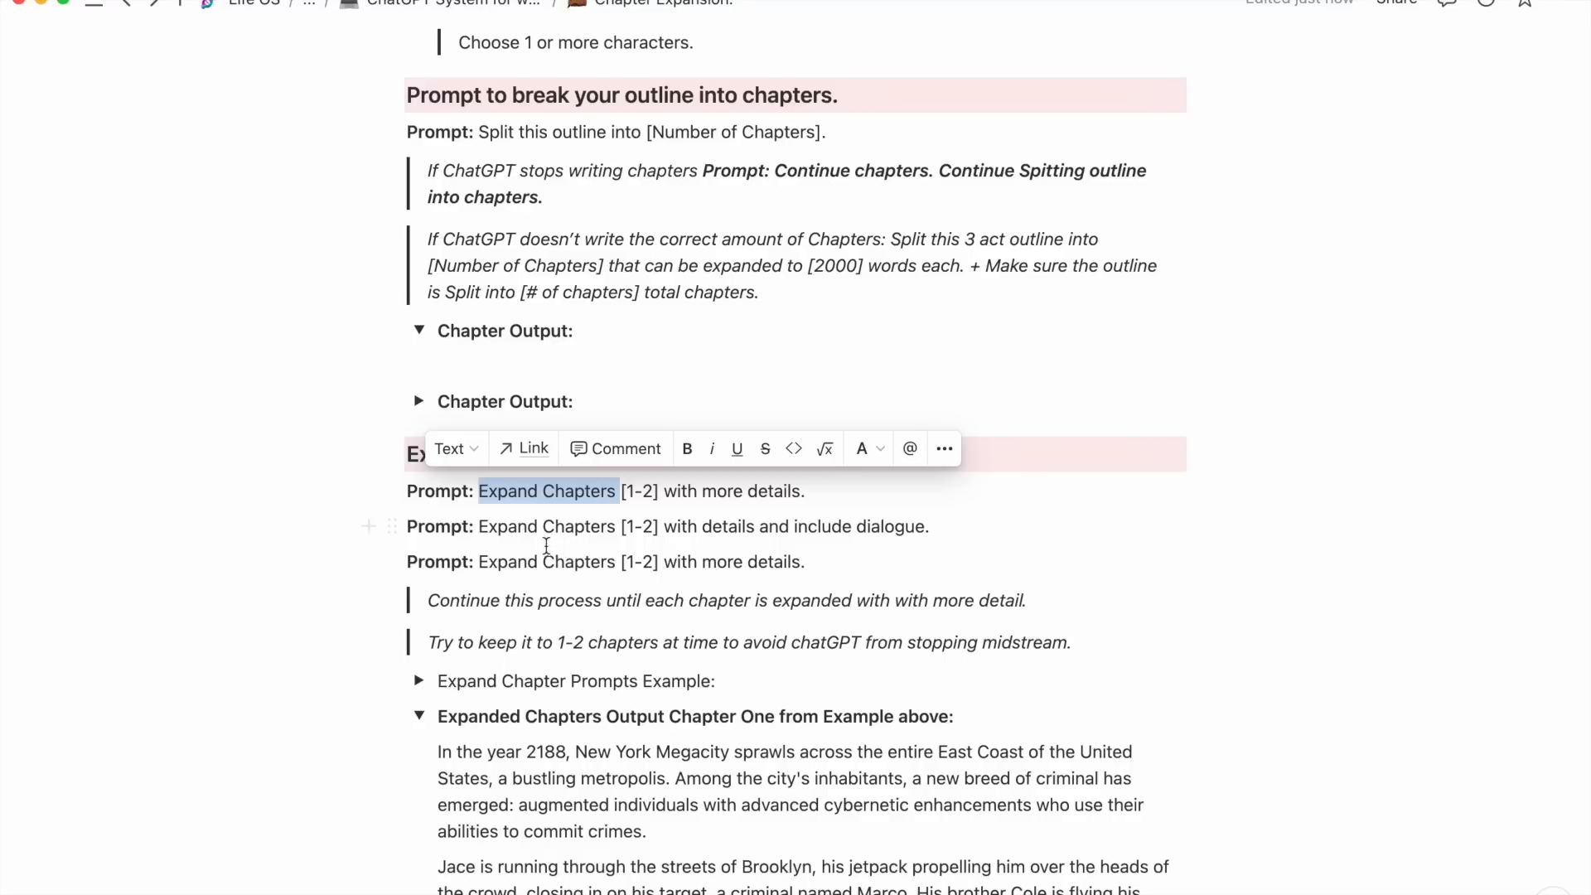
{"action": "scroll", "coordinate": [539, 551], "scroll_direction": "down", "scroll_amount": 1}
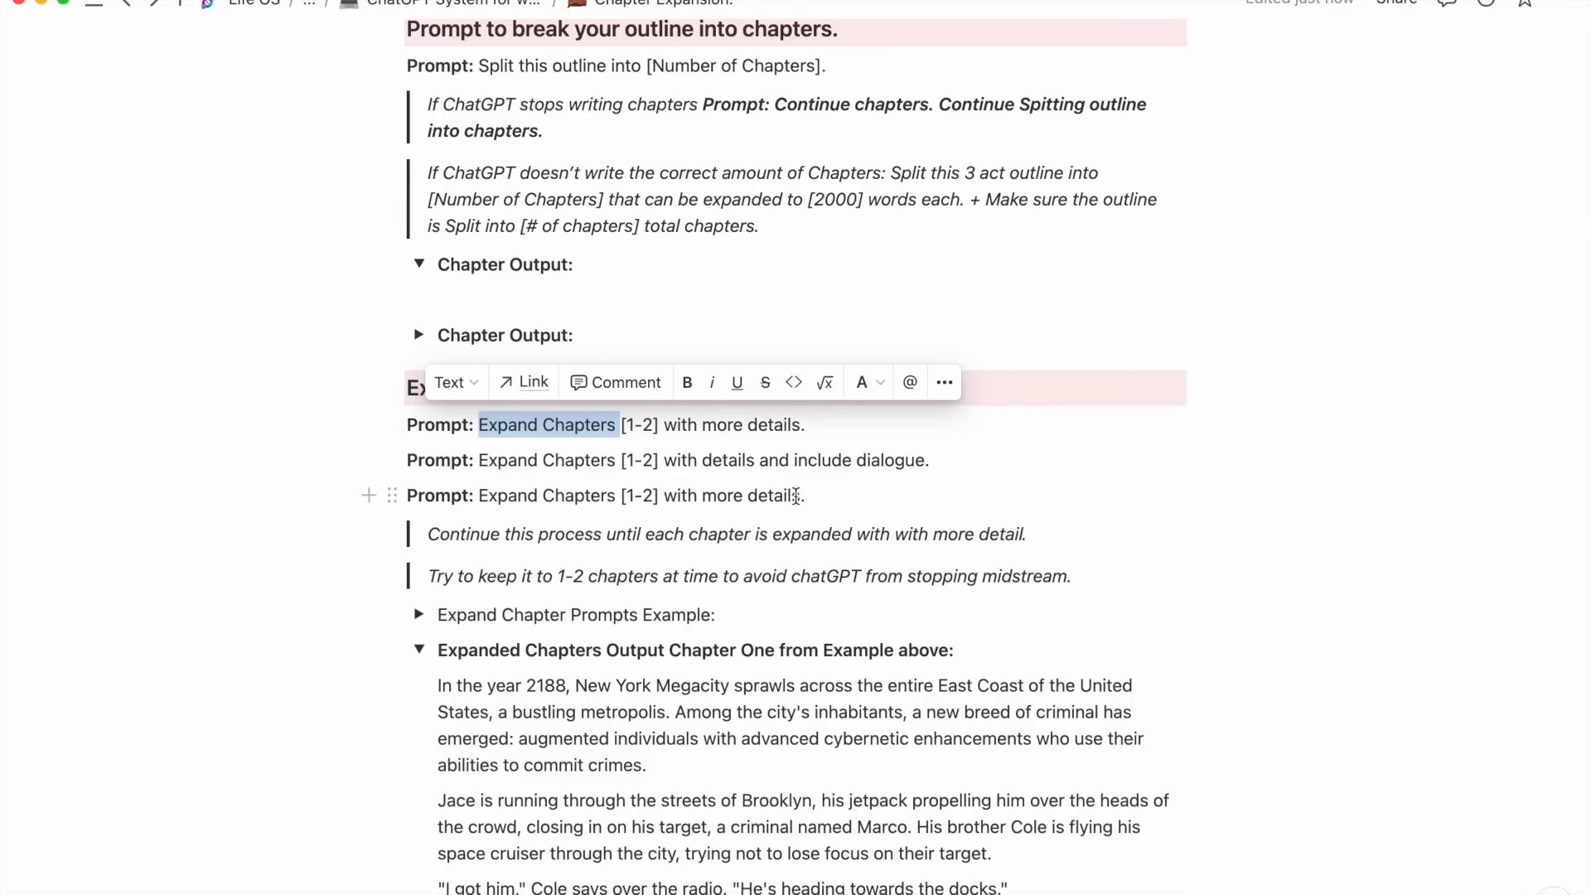
Replace "more details" in the third expansion prompt with "using third-person narration and include dialogue" and highlight the prompt text.
{"action": "left_click", "coordinate": [796, 495]}
{"action": "key", "text": "BackSpace"}
{"action": "key", "text": "BackSpace"}
{"action": "key", "text": "BackSpace"}
{"action": "key", "text": "BackSpace"}
{"action": "key", "text": "BackSpace"}
{"action": "key", "text": "BackSpace"}
{"action": "key", "text": "BackSpace"}
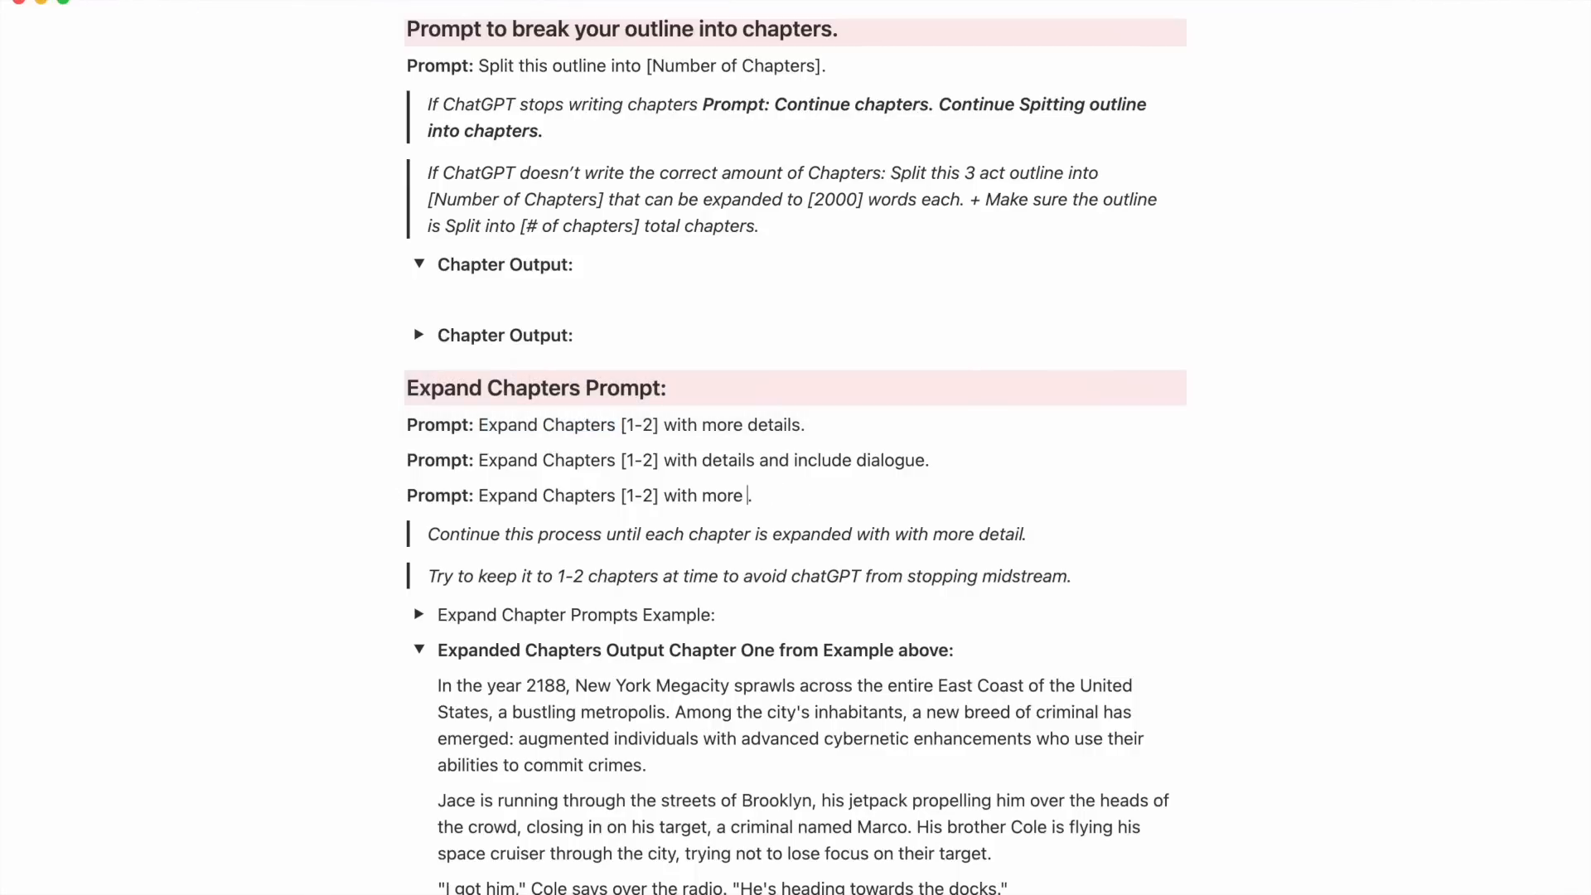
{"action": "key", "text": "BackSpace"}
{"action": "key", "text": "BackSpace"}
{"action": "key", "text": "BackSpace"}
{"action": "key", "text": "BackSpace"}
{"action": "key", "text": "BackSpace"}
{"action": "type", "text": "using third-person natt"}
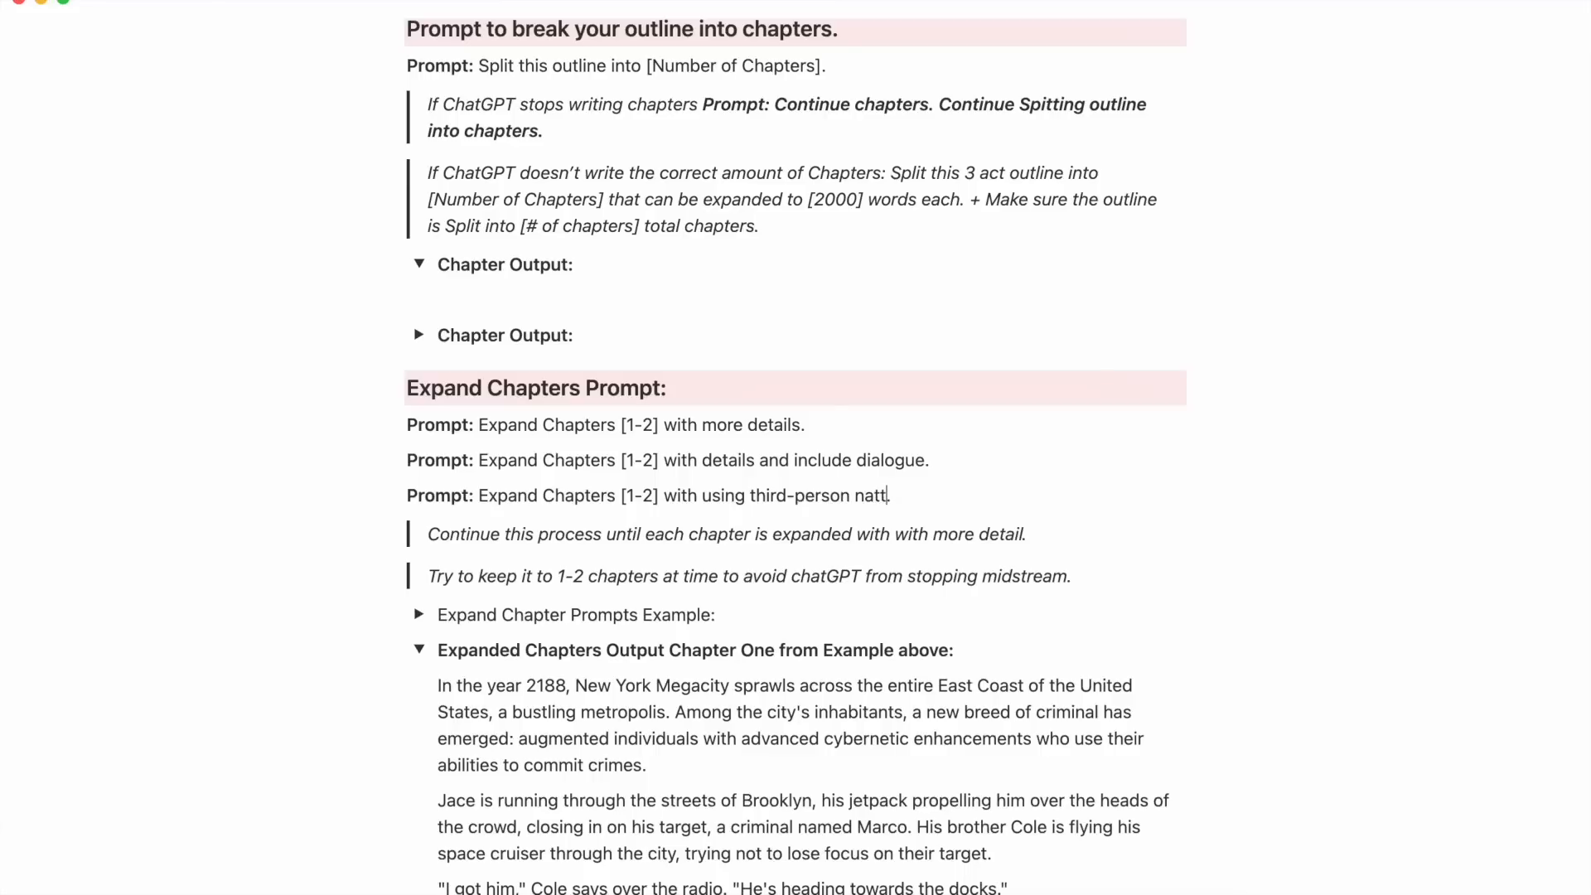
{"action": "key", "text": "BackSpace"}
{"action": "key", "text": "BackSpace"}
{"action": "type", "text": "rration"}
{"action": "type", "text": "and include dialo"}
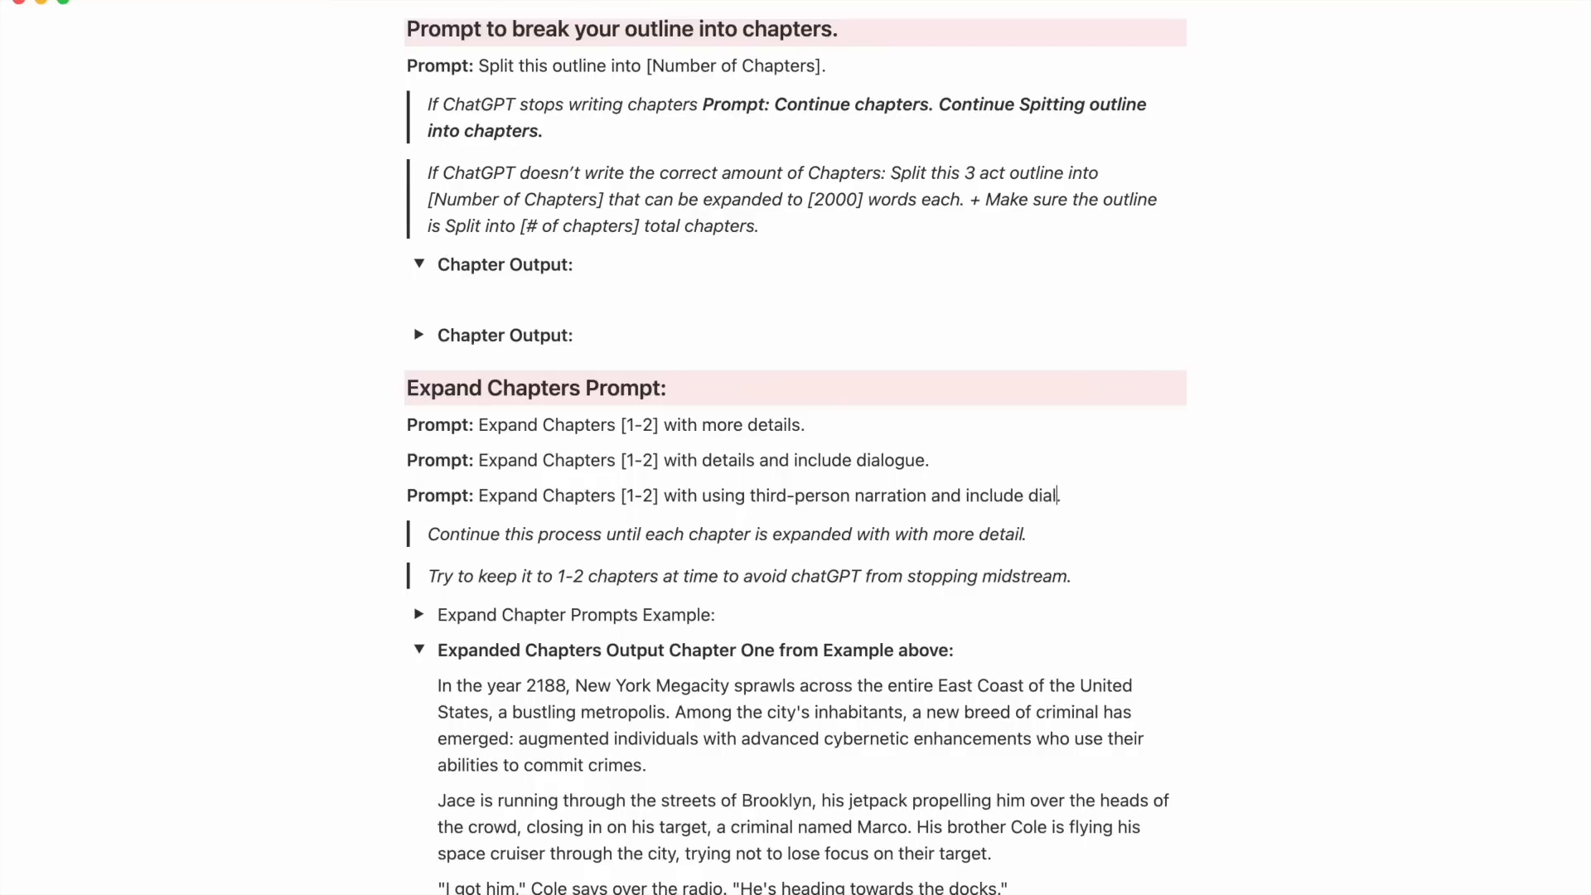
{"action": "type", "text": "gue"}
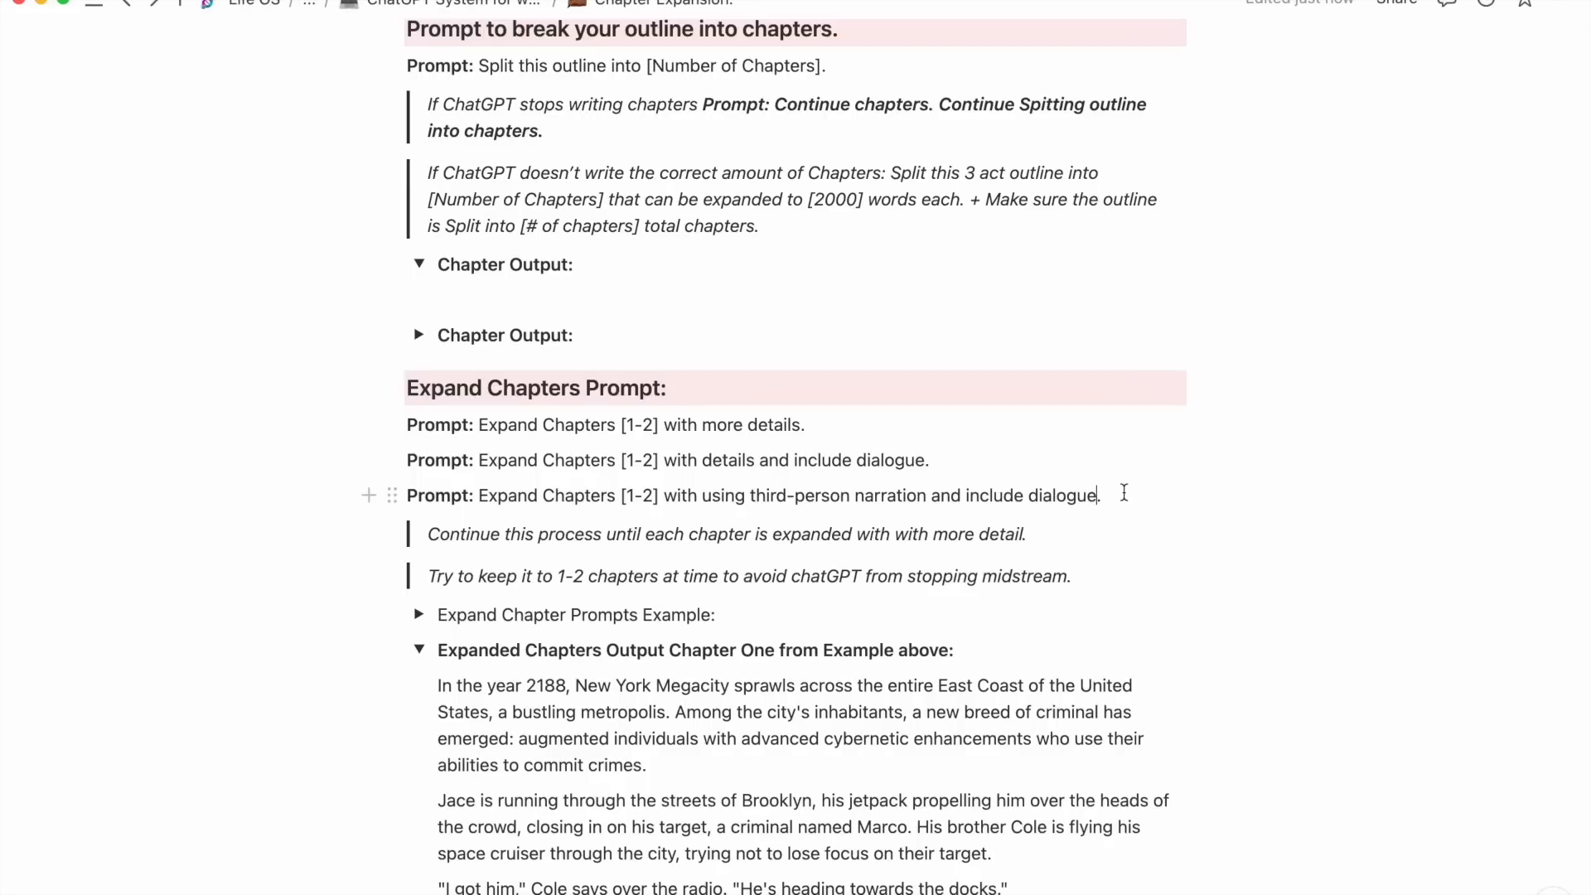
{"action": "left_click_drag", "start_coordinate": [1106, 496], "coordinate": [481, 499]}
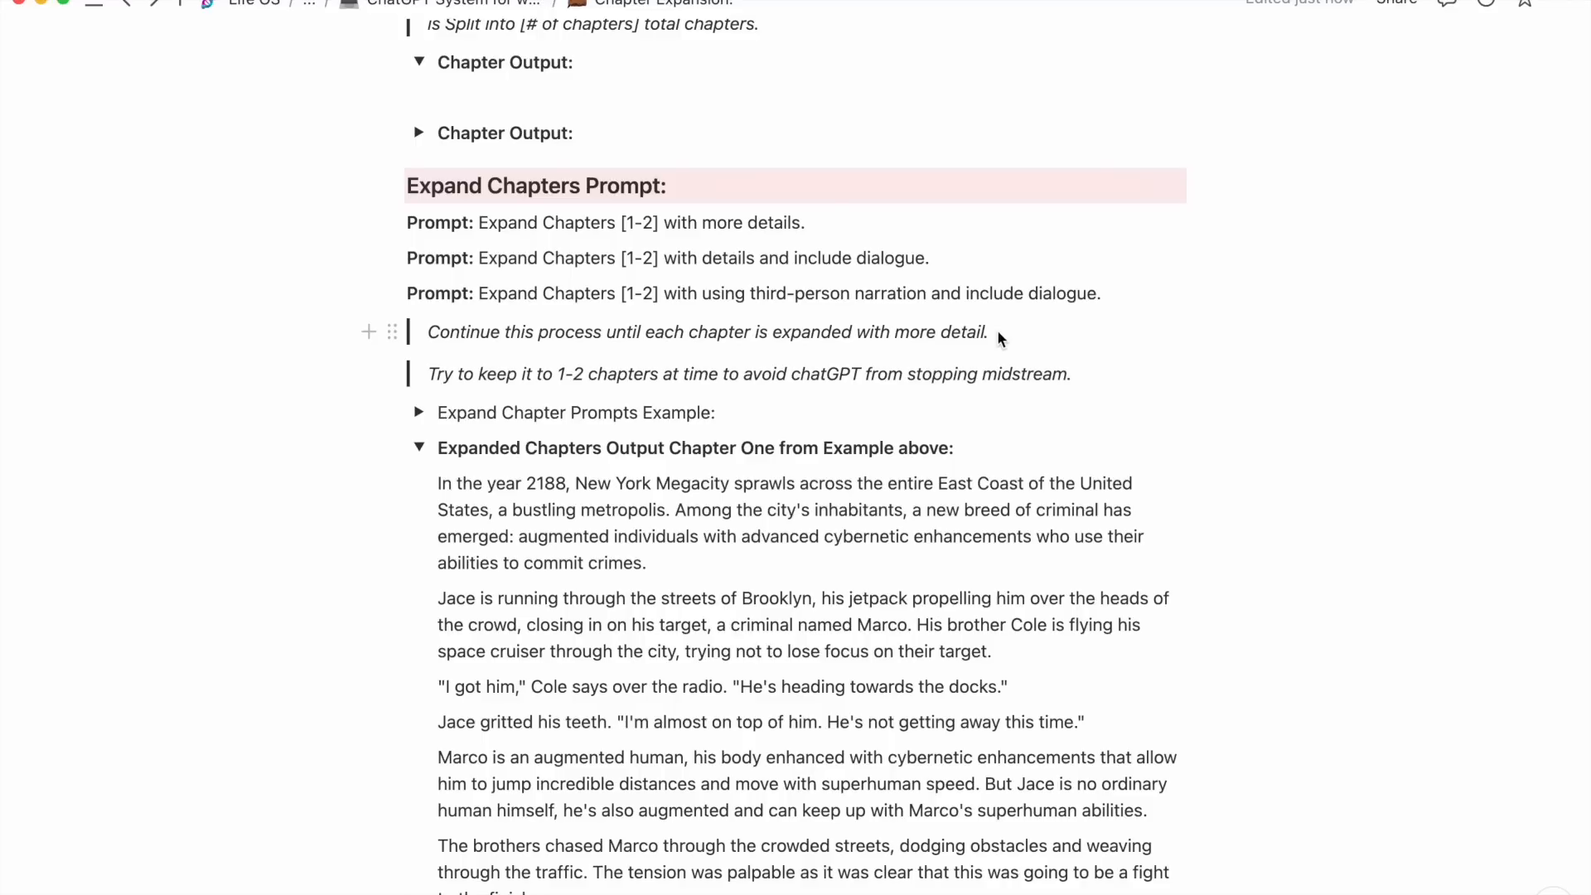
Change "1-2" to "1" in the note about how many chapters to expand at a time.
{"action": "left_click", "coordinate": [579, 374]}
{"action": "key", "text": "BackSpace"}
{"action": "key", "text": "BackSpace"}
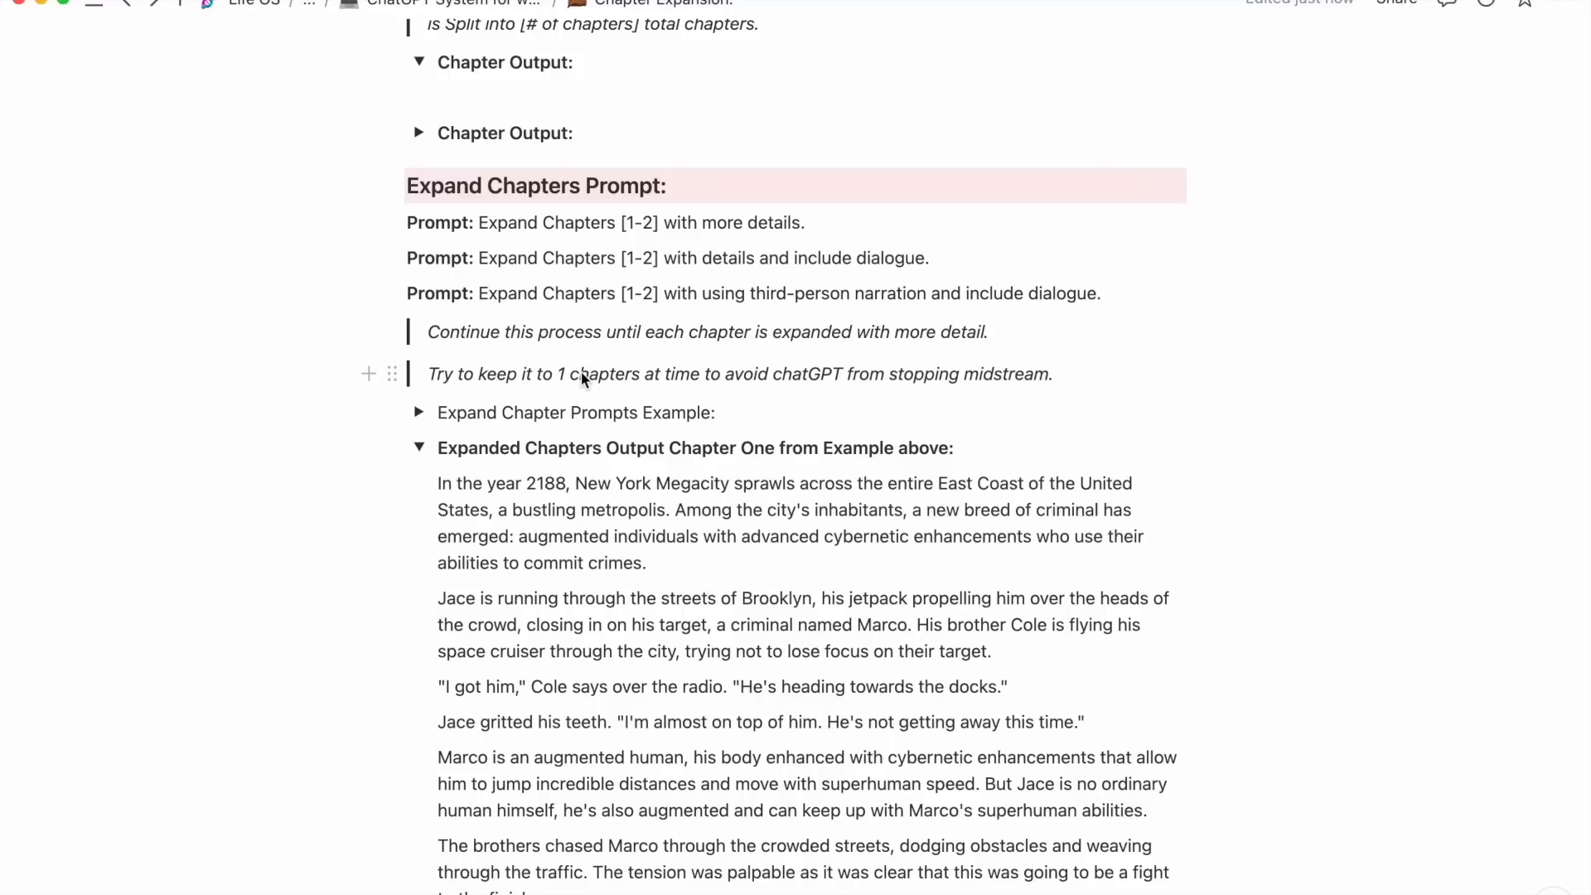
Read through the expanded Chapter One example output down to the section with the expanded chapters from ChatGPT.
{"action": "scroll", "coordinate": [514, 517], "scroll_direction": "down", "scroll_amount": 3}
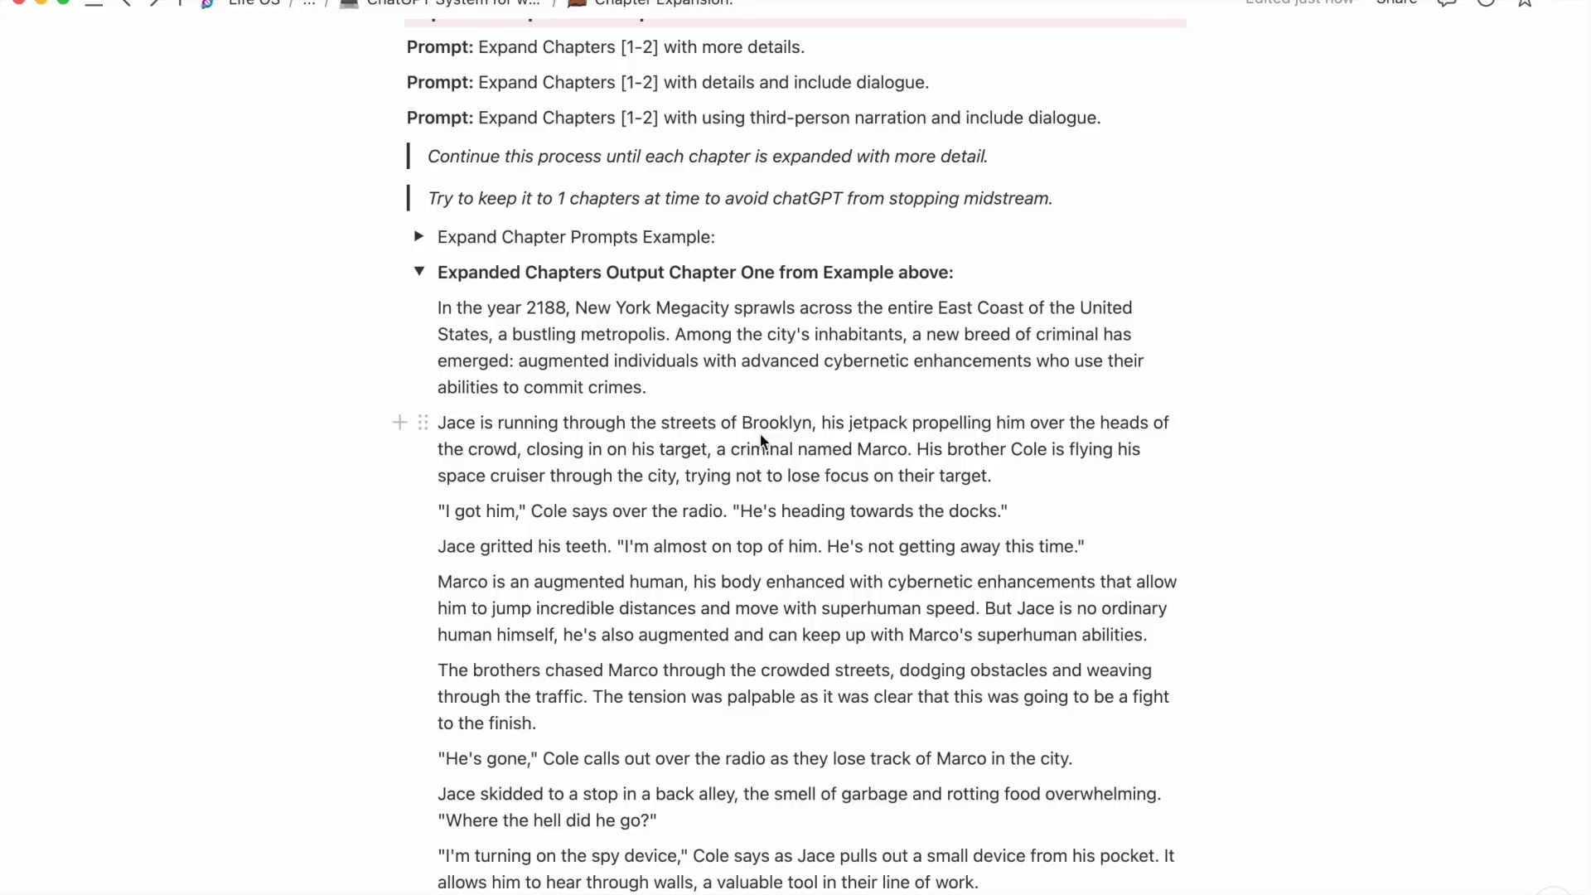
{"action": "scroll", "coordinate": [762, 439], "scroll_direction": "down", "scroll_amount": 2}
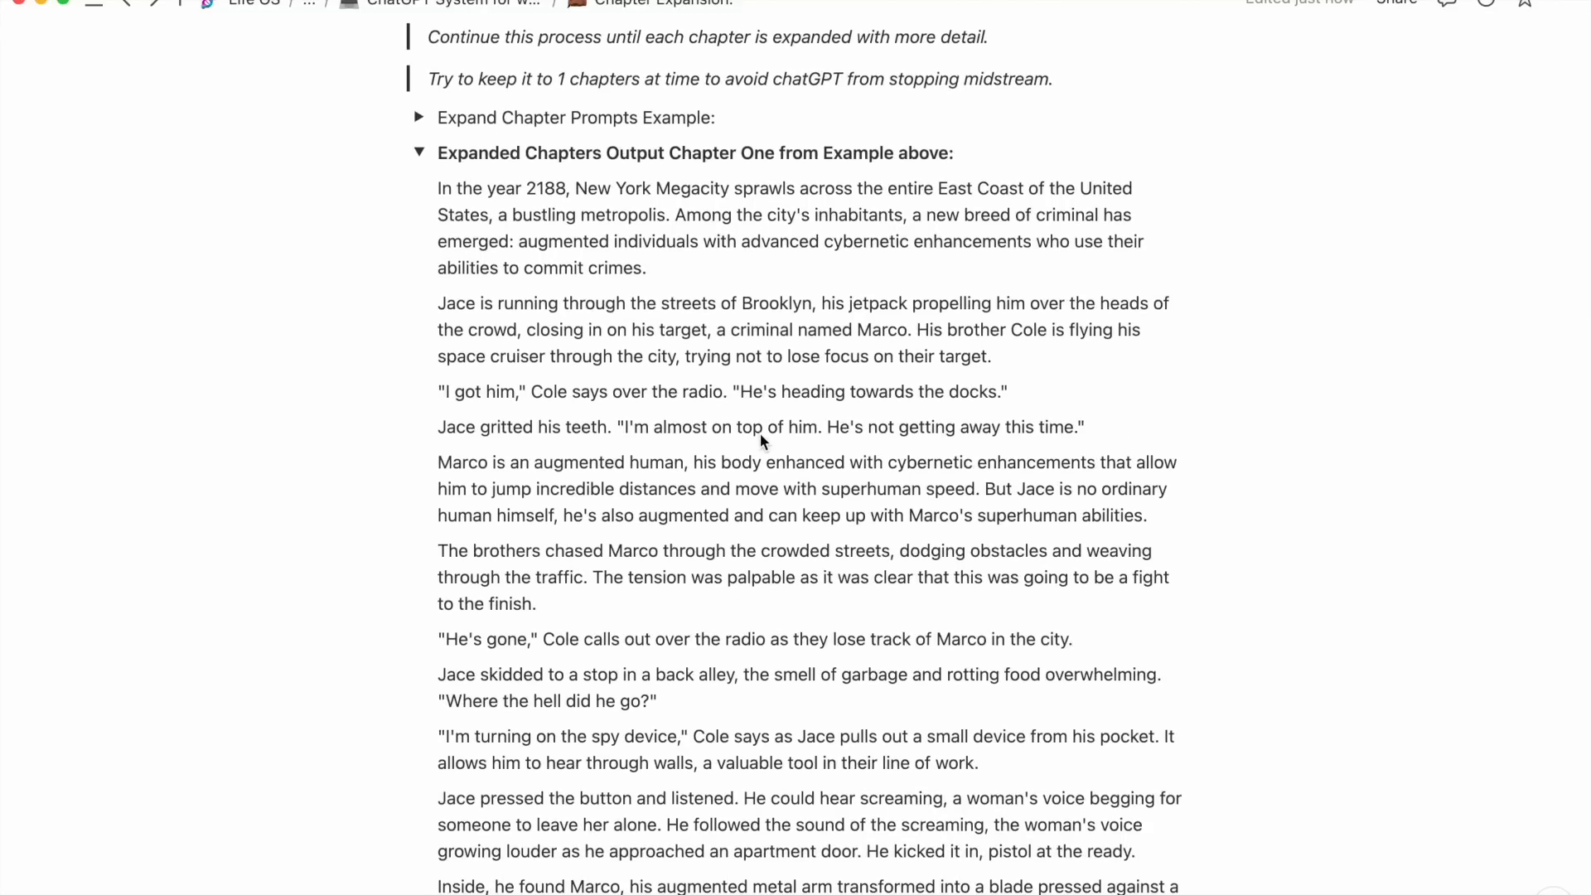
{"action": "scroll", "coordinate": [761, 438], "scroll_direction": "down", "scroll_amount": 2}
{"action": "scroll", "coordinate": [761, 434], "scroll_direction": "down", "scroll_amount": 9}
{"action": "scroll", "coordinate": [761, 435], "scroll_direction": "down", "scroll_amount": 5}
{"action": "scroll", "coordinate": [760, 439], "scroll_direction": "down", "scroll_amount": 6}
{"action": "scroll", "coordinate": [760, 438], "scroll_direction": "down", "scroll_amount": 3}
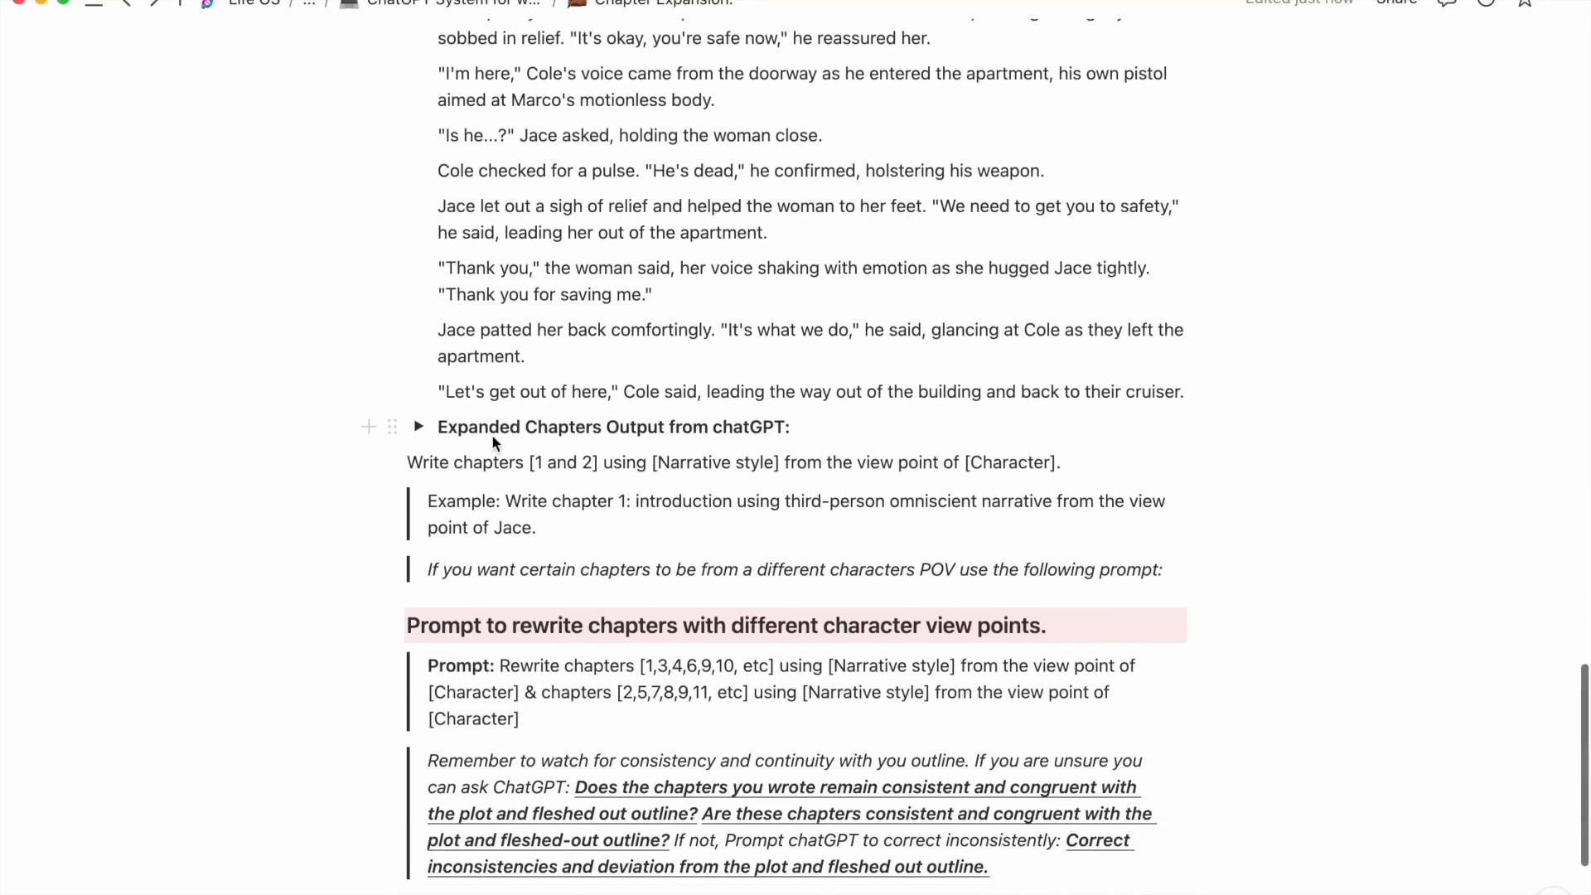
Expand "Expanded Chapters Output from chatGPT" and highlight the "Chapter 1: Introduction" paragraph.
{"action": "left_click", "coordinate": [420, 426]}
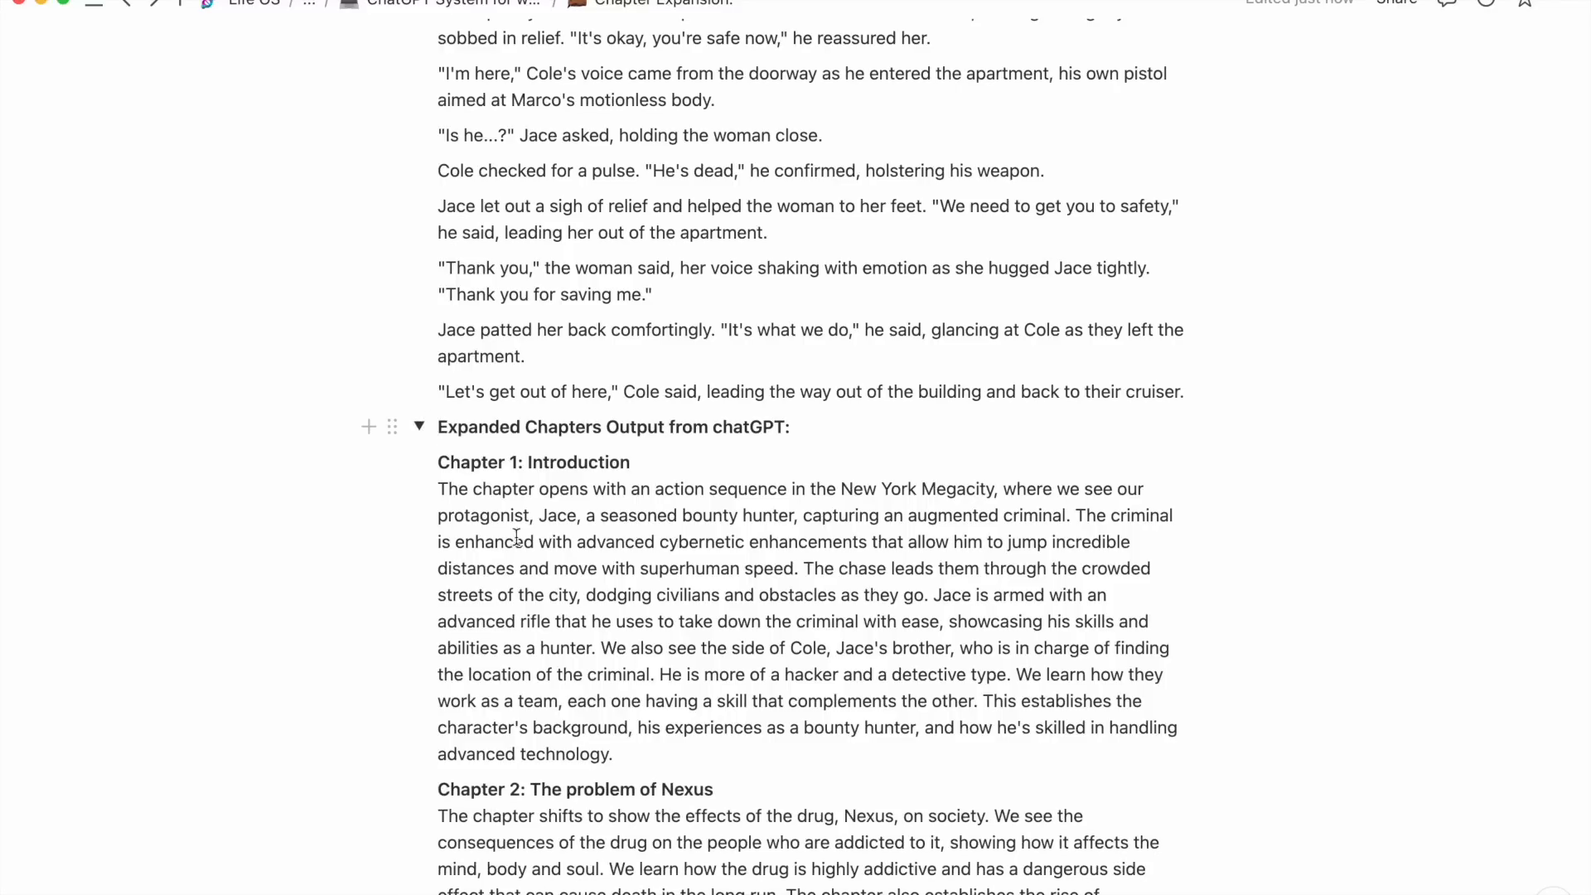
{"action": "scroll", "coordinate": [538, 563], "scroll_direction": "down", "scroll_amount": 3}
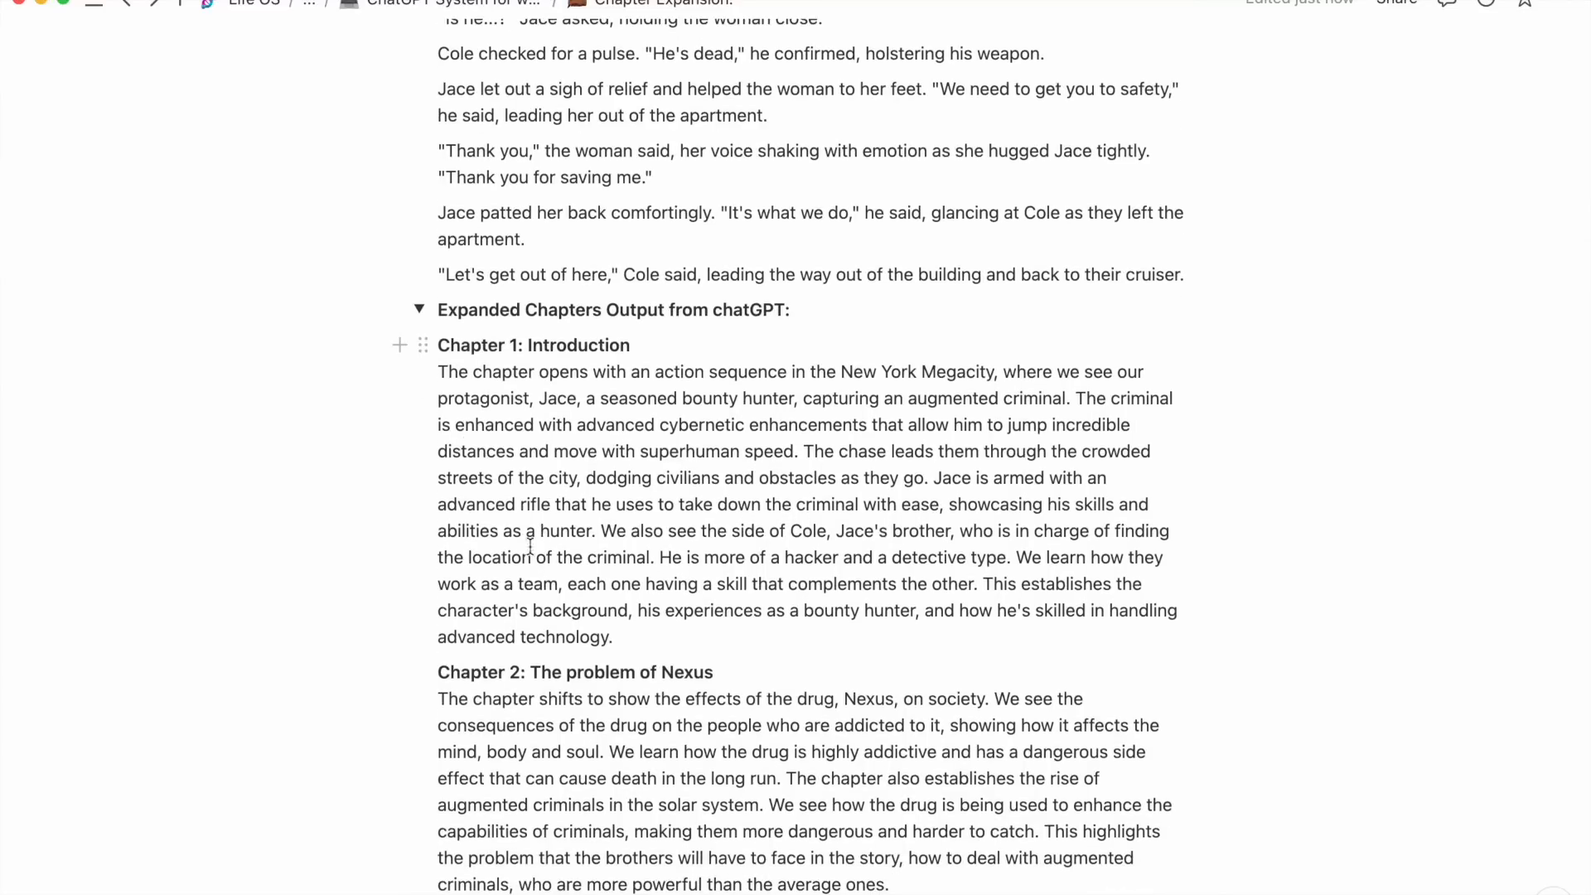
{"action": "scroll", "coordinate": [547, 527], "scroll_direction": "down", "scroll_amount": 5}
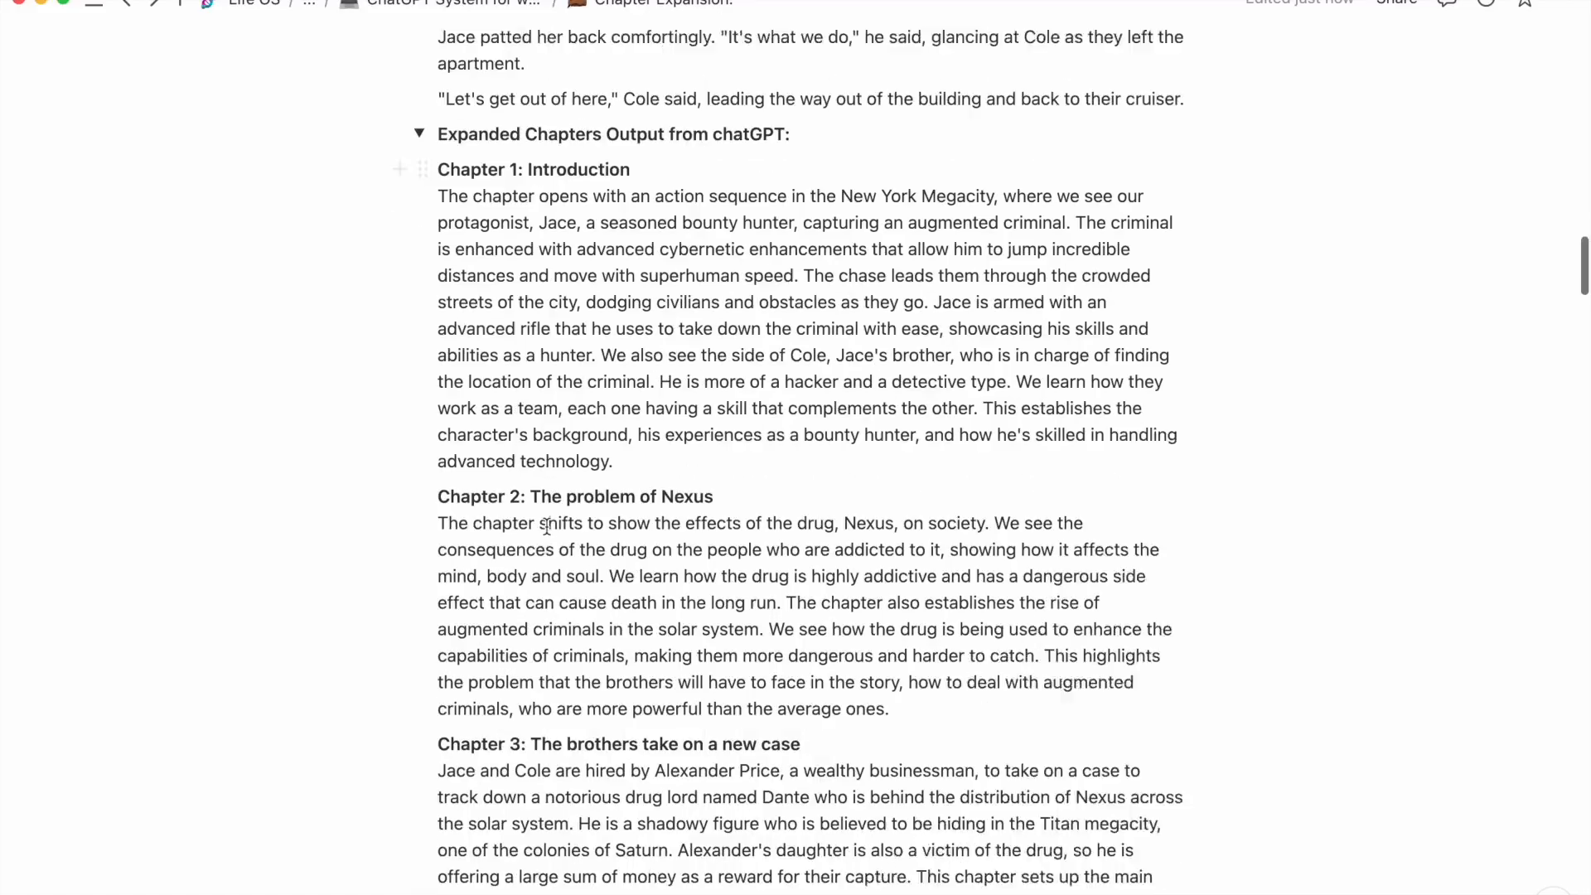
{"action": "scroll", "coordinate": [431, 199], "scroll_direction": "up", "scroll_amount": 4}
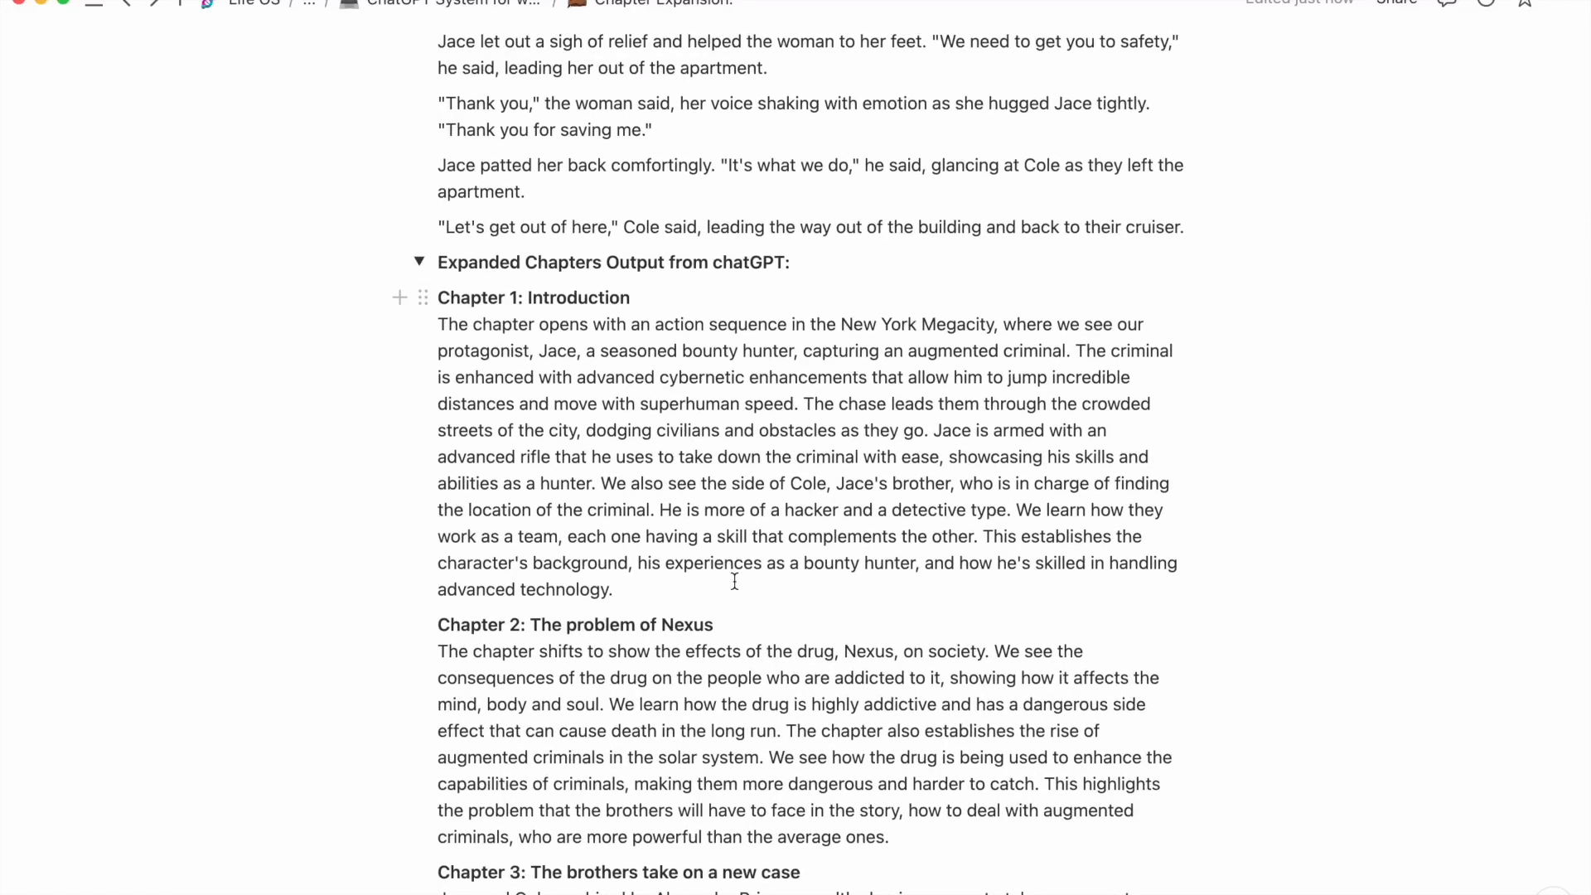
{"action": "left_click_drag", "start_coordinate": [723, 580], "coordinate": [451, 324]}
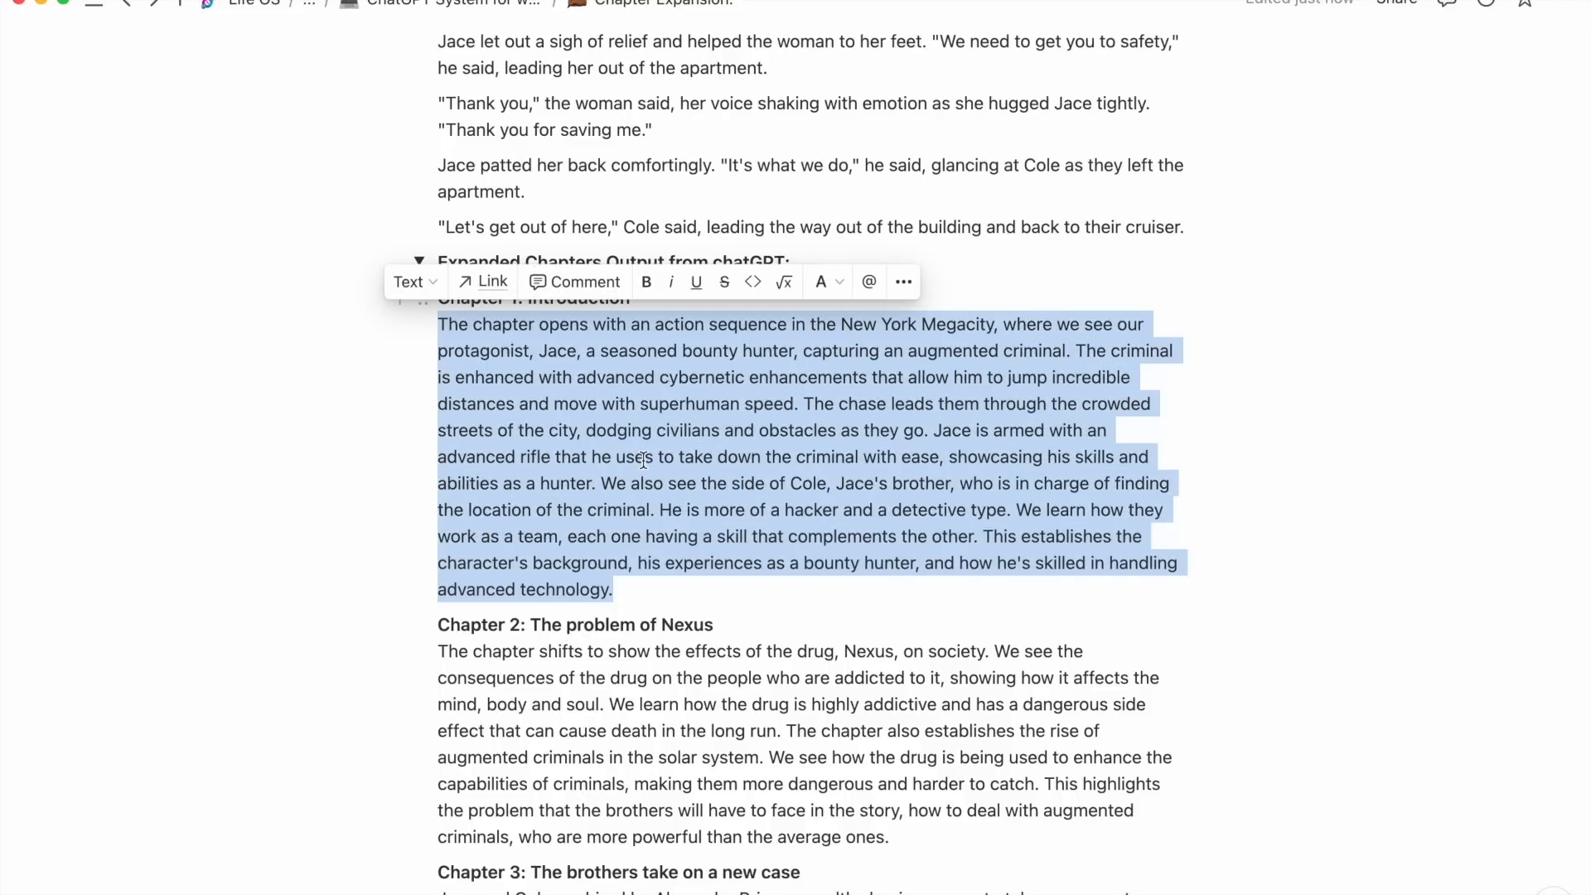
Compare the expansion prompts with the expanded chapter summaries, and collapse "Expanded Chapters Output from chatGPT".
{"action": "scroll", "coordinate": [643, 460], "scroll_direction": "up", "scroll_amount": 20}
{"action": "scroll", "coordinate": [643, 460], "scroll_direction": "up", "scroll_amount": 10}
{"action": "scroll", "coordinate": [643, 460], "scroll_direction": "down", "scroll_amount": 5}
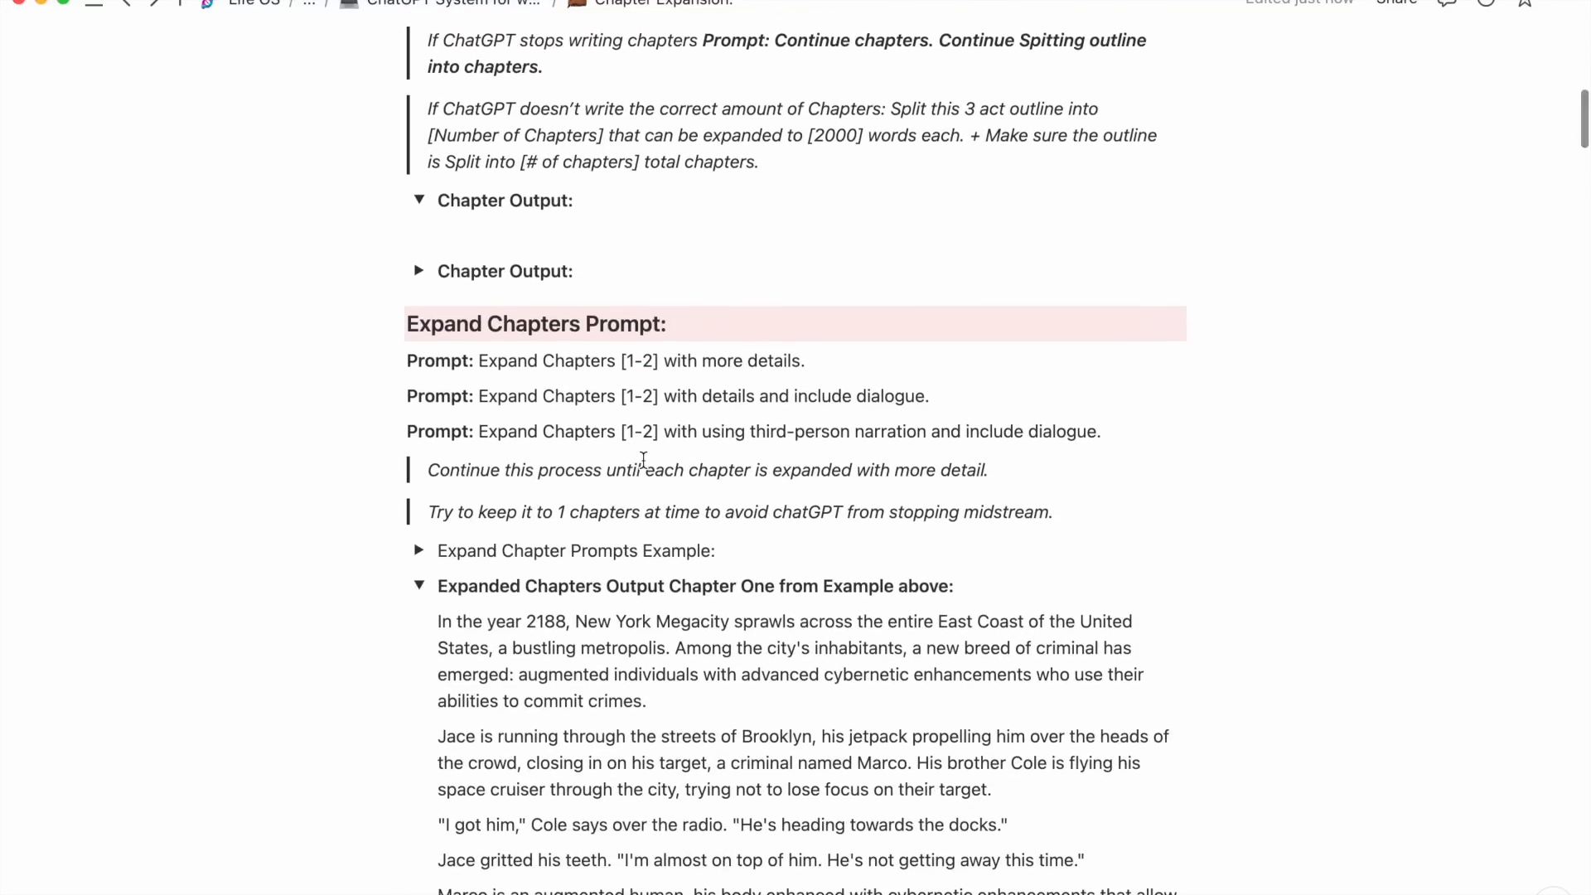
{"action": "scroll", "coordinate": [643, 460], "scroll_direction": "down", "scroll_amount": 20}
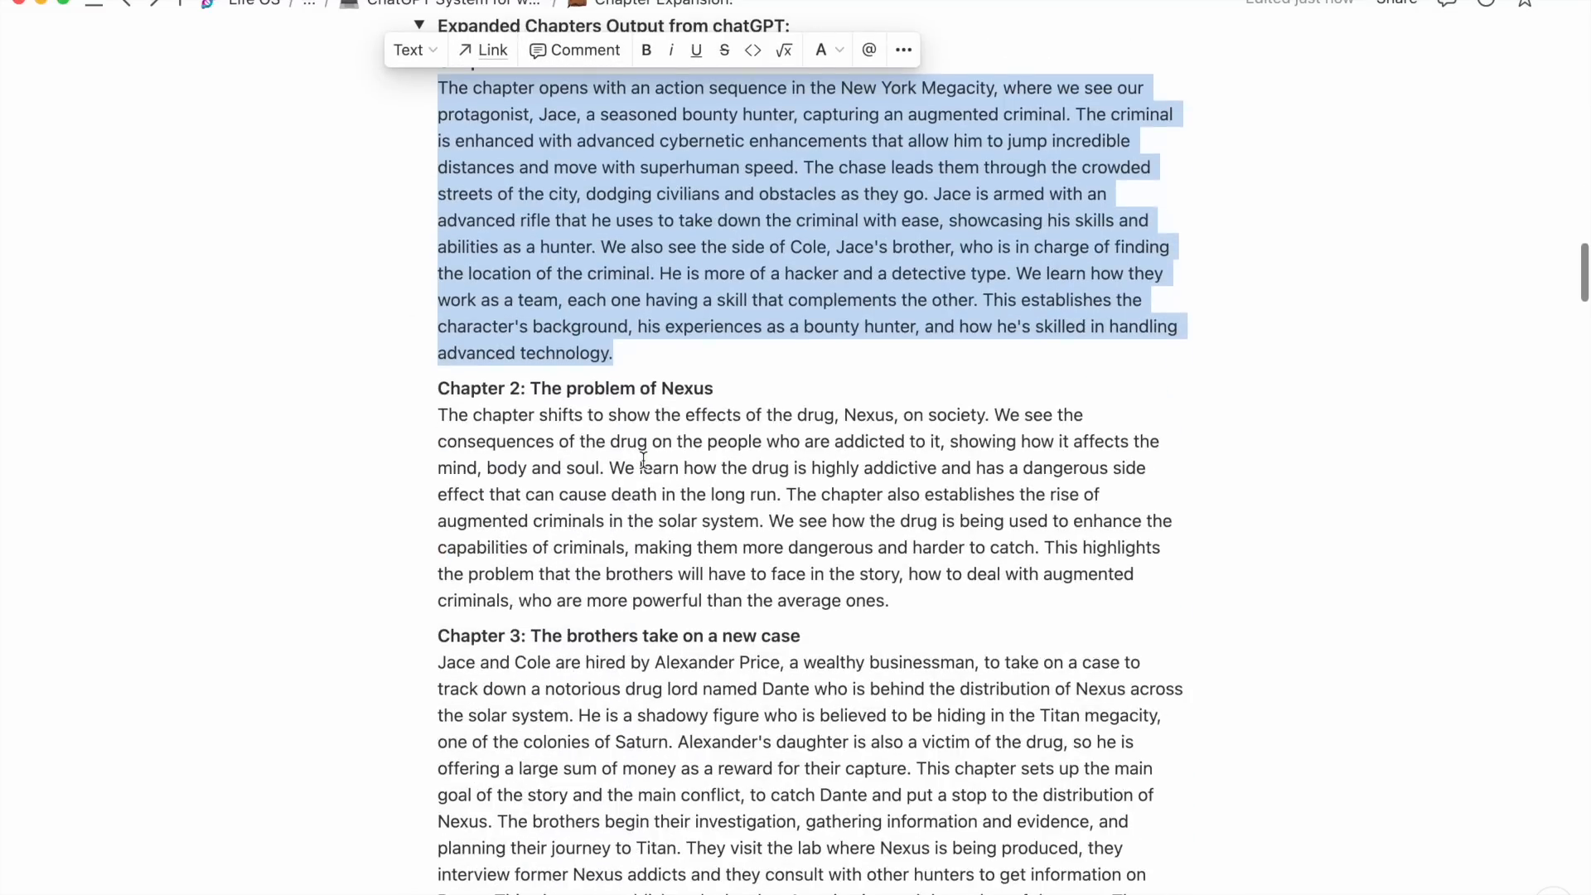
{"action": "scroll", "coordinate": [643, 460], "scroll_direction": "down", "scroll_amount": 1}
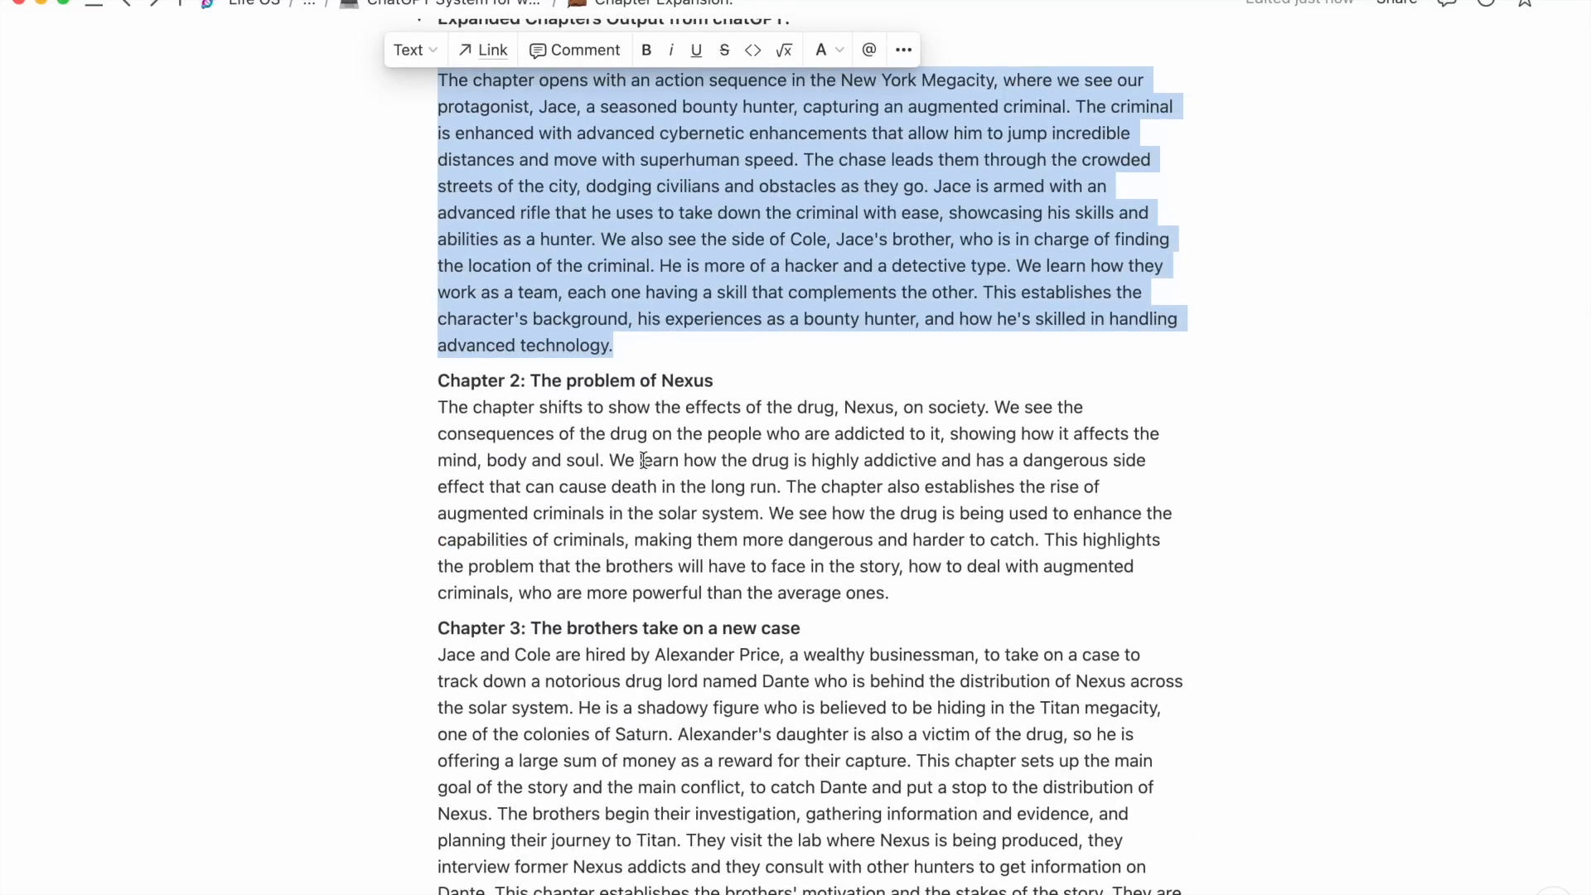
{"action": "scroll", "coordinate": [643, 460], "scroll_direction": "up", "scroll_amount": 3}
{"action": "scroll", "coordinate": [643, 460], "scroll_direction": "down", "scroll_amount": 15}
{"action": "scroll", "coordinate": [643, 460], "scroll_direction": "up", "scroll_amount": 18}
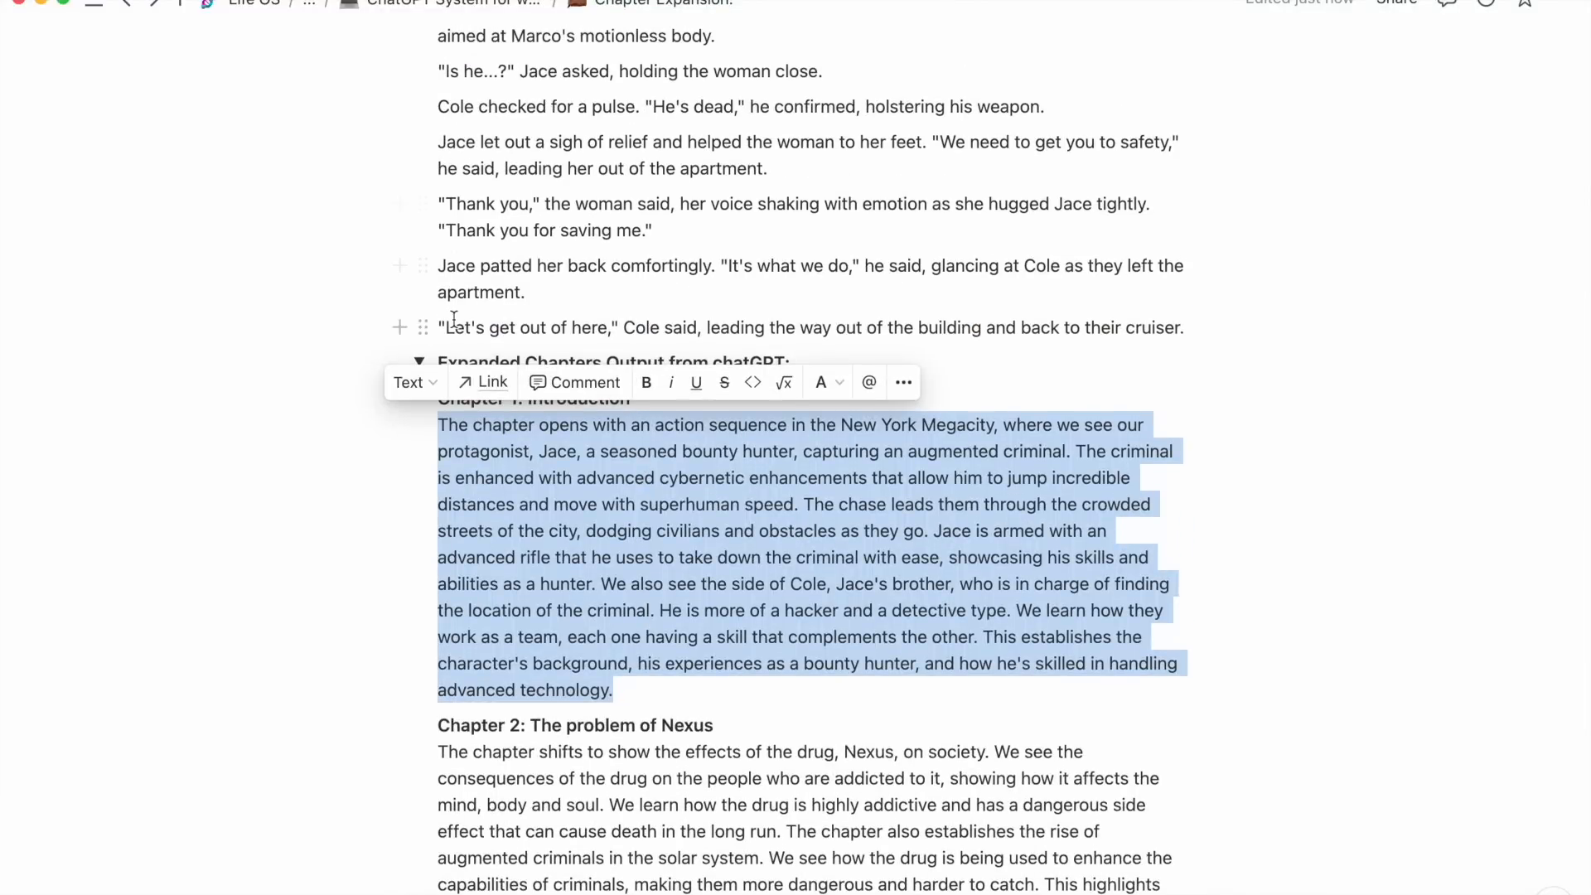
{"action": "left_click", "coordinate": [454, 323]}
{"action": "left_click", "coordinate": [419, 361]}
Review the narrative-style writing prompt and highlight the start of its "Write chapter 1" example.
{"action": "scroll", "coordinate": [590, 534], "scroll_direction": "down", "scroll_amount": 2}
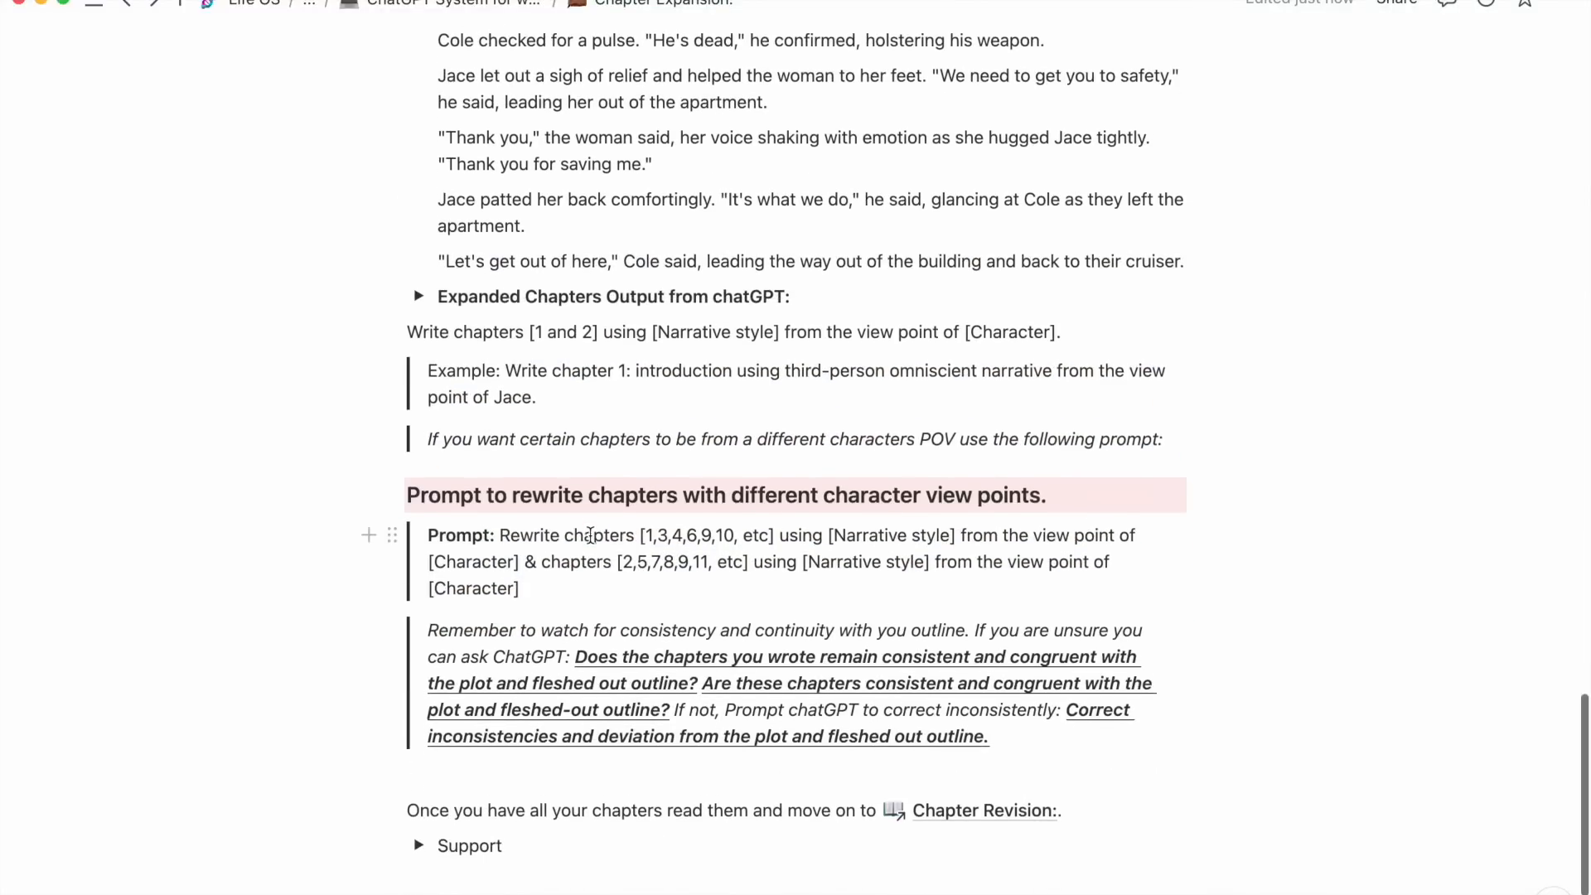
{"action": "scroll", "coordinate": [590, 534], "scroll_direction": "down", "scroll_amount": 1}
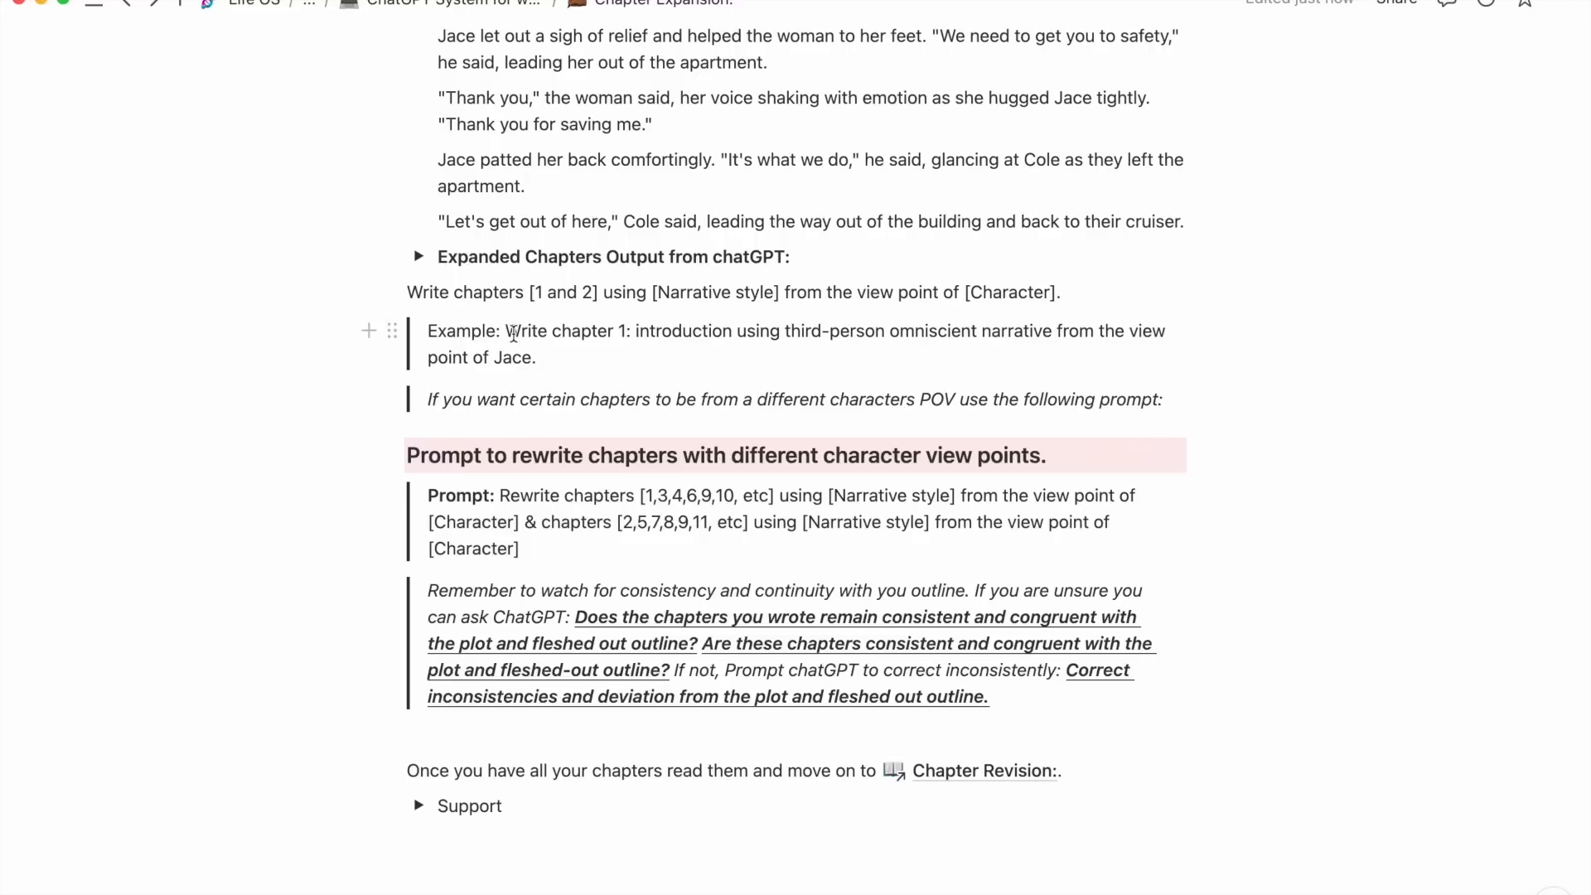
{"action": "left_click_drag", "start_coordinate": [509, 331], "coordinate": [592, 332]}
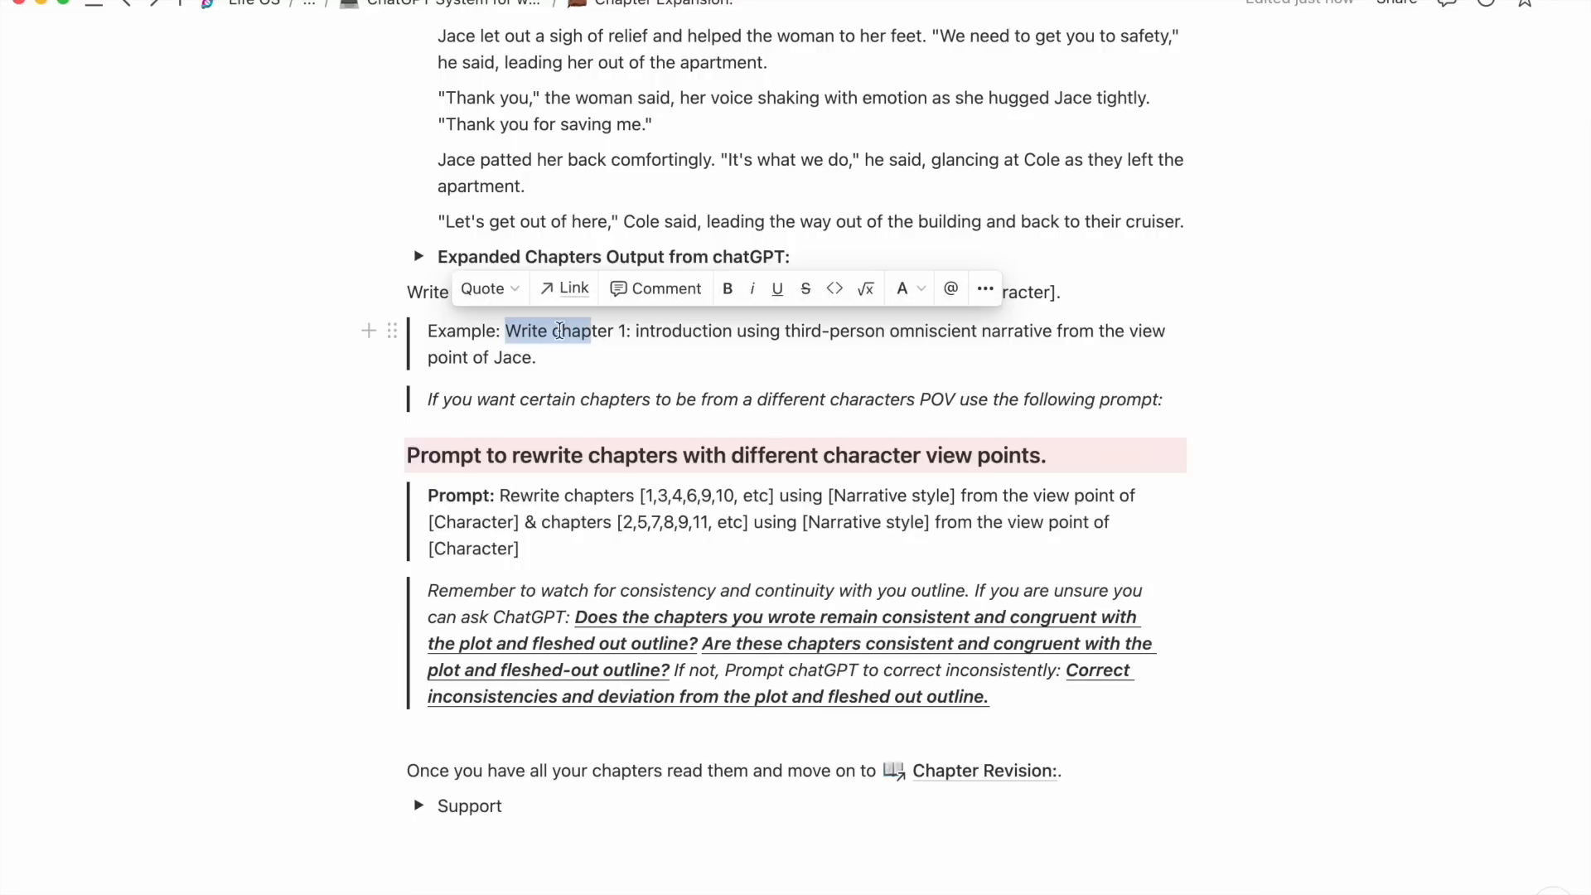
{"action": "left_click", "coordinate": [560, 331]}
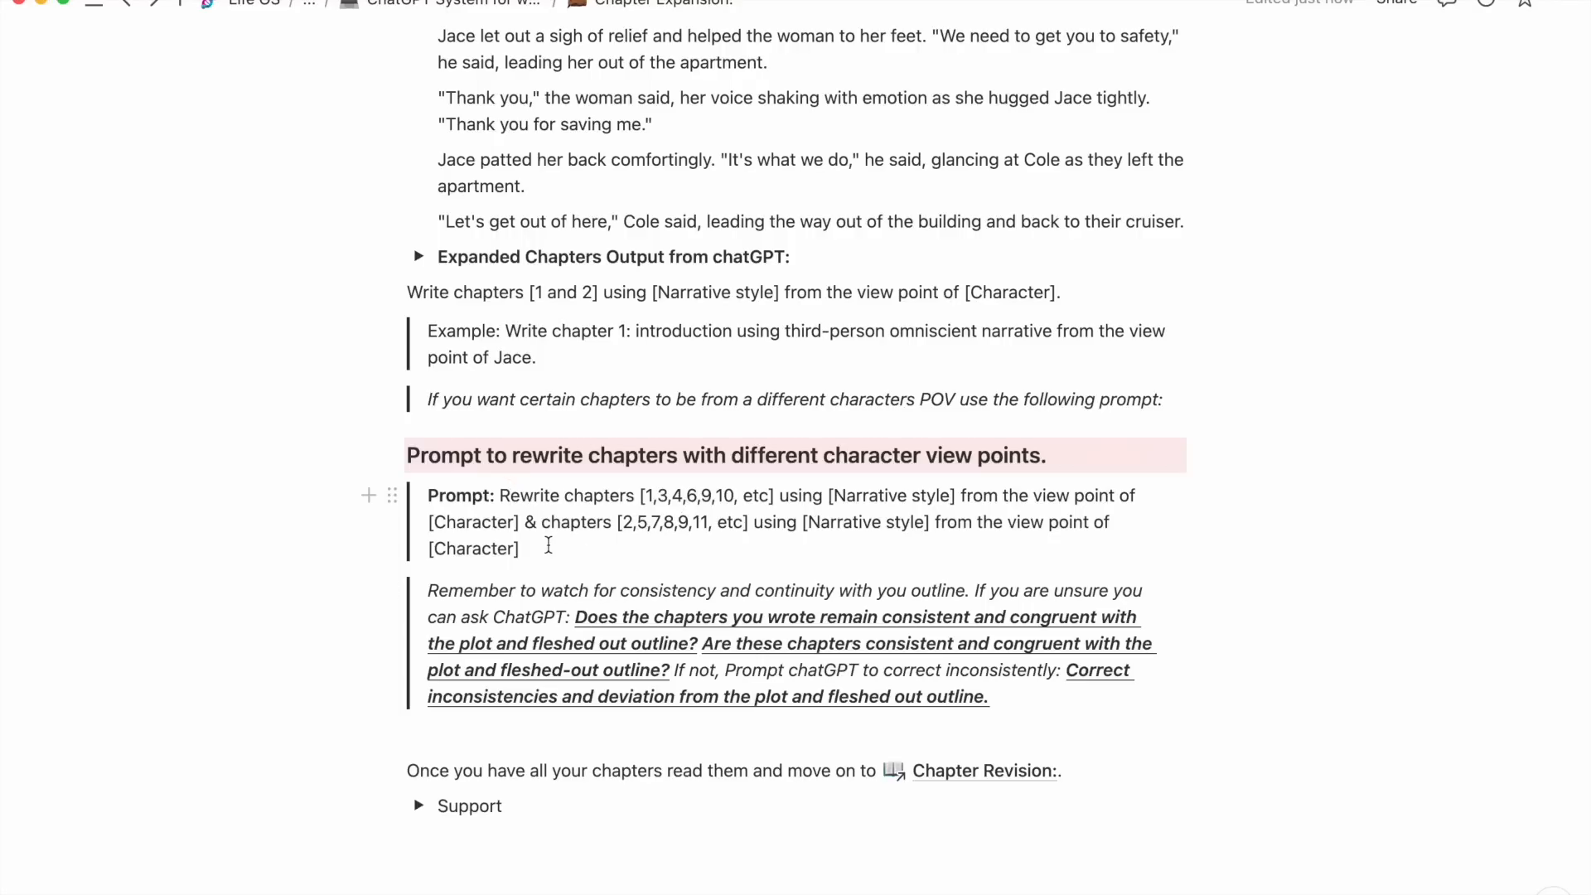
Change "Rewrite" to "Write" at the start of the prompt for different character view points.
{"action": "left_click", "coordinate": [516, 498]}
{"action": "key", "text": "BackSpace"}
{"action": "key", "text": "BackSpace"}
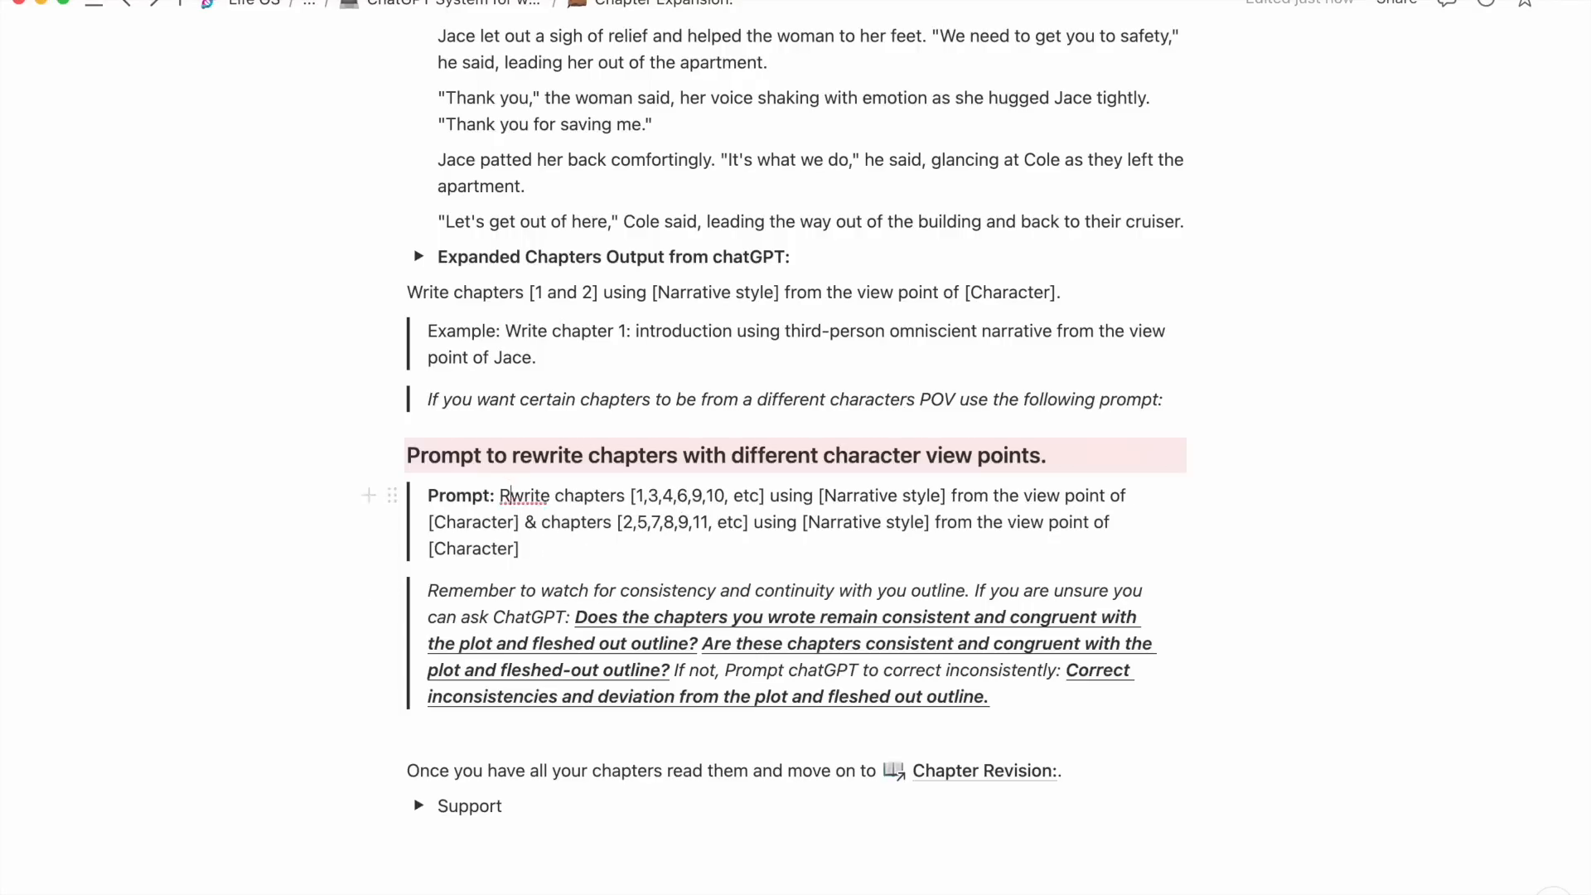
{"action": "key", "text": "Delete"}
{"action": "type", "text": "W"}
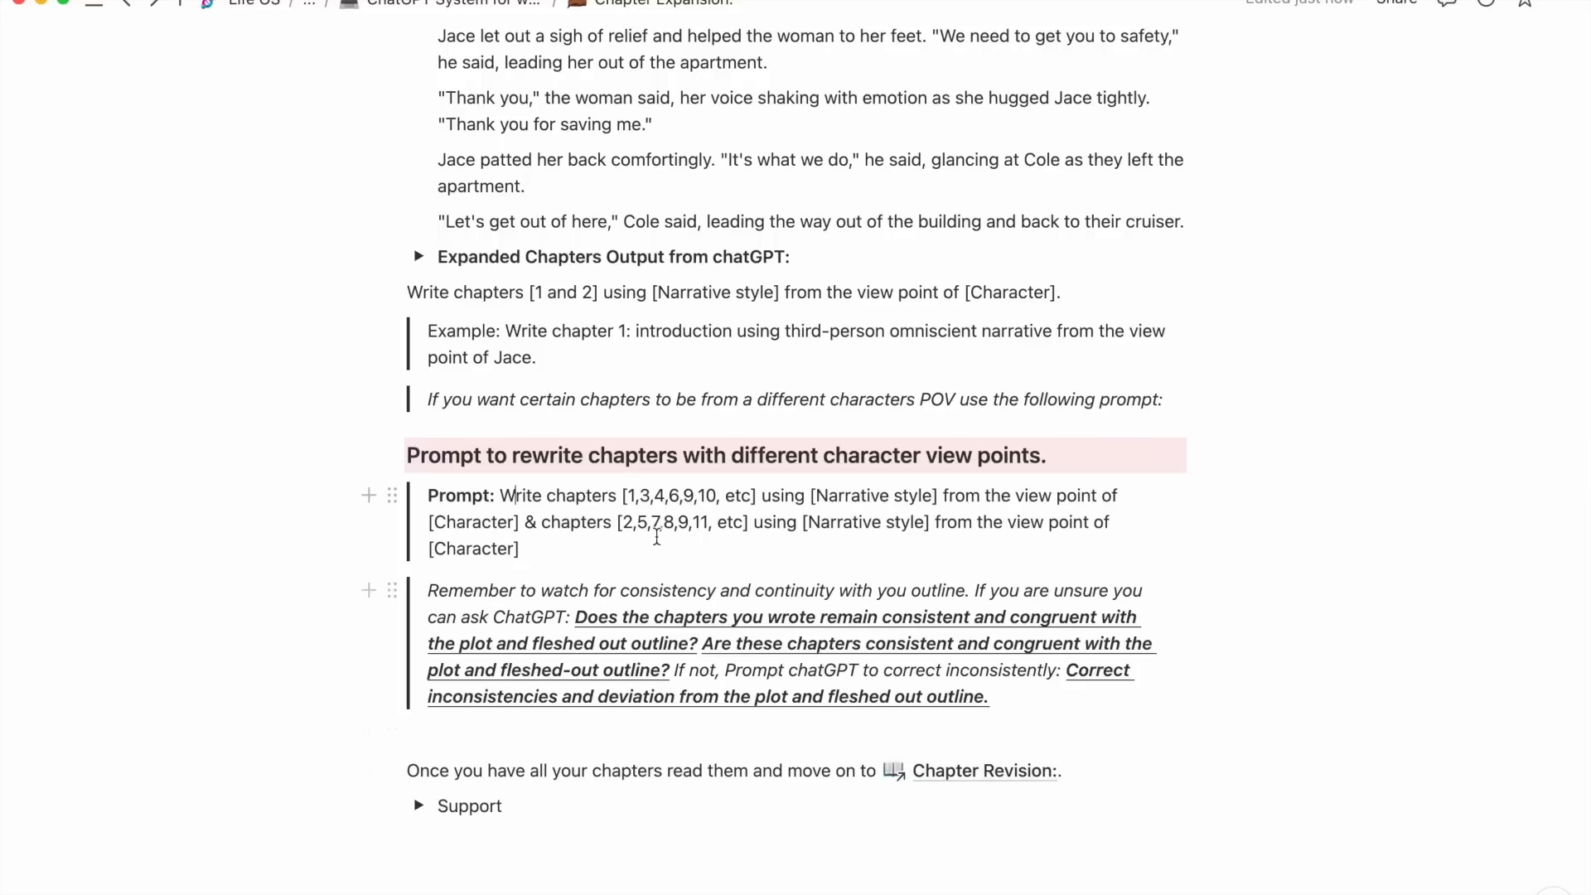
Highlight the second chapter list, the final character placeholder and the second narrative style placeholder in the view-point prompt.
{"action": "left_click_drag", "start_coordinate": [617, 524], "coordinate": [727, 525]}
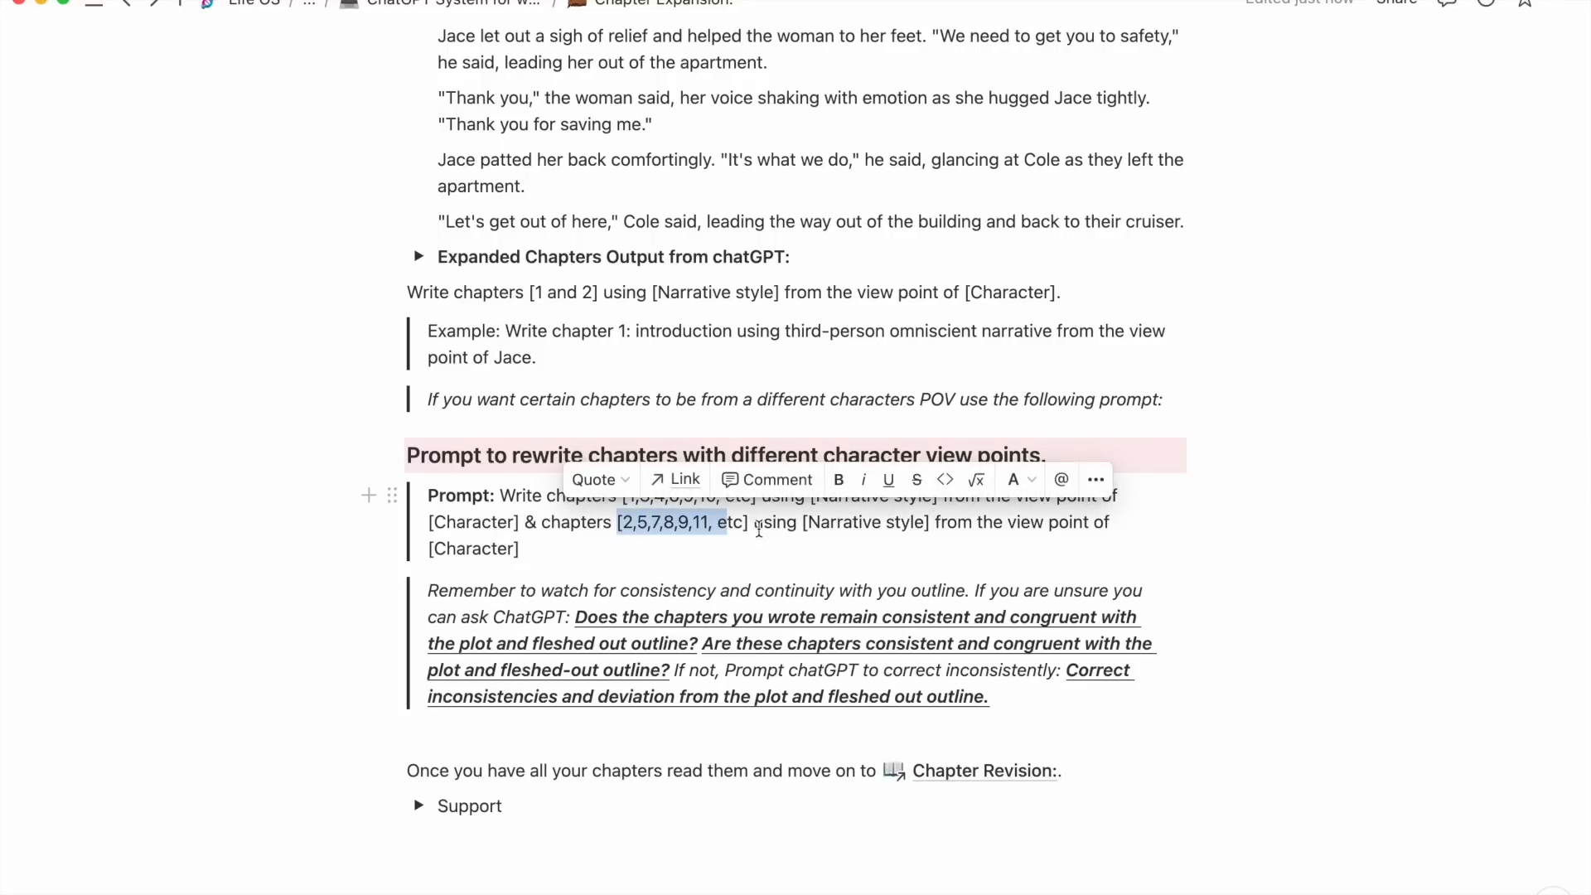
{"action": "left_click_drag", "start_coordinate": [520, 548], "coordinate": [436, 549]}
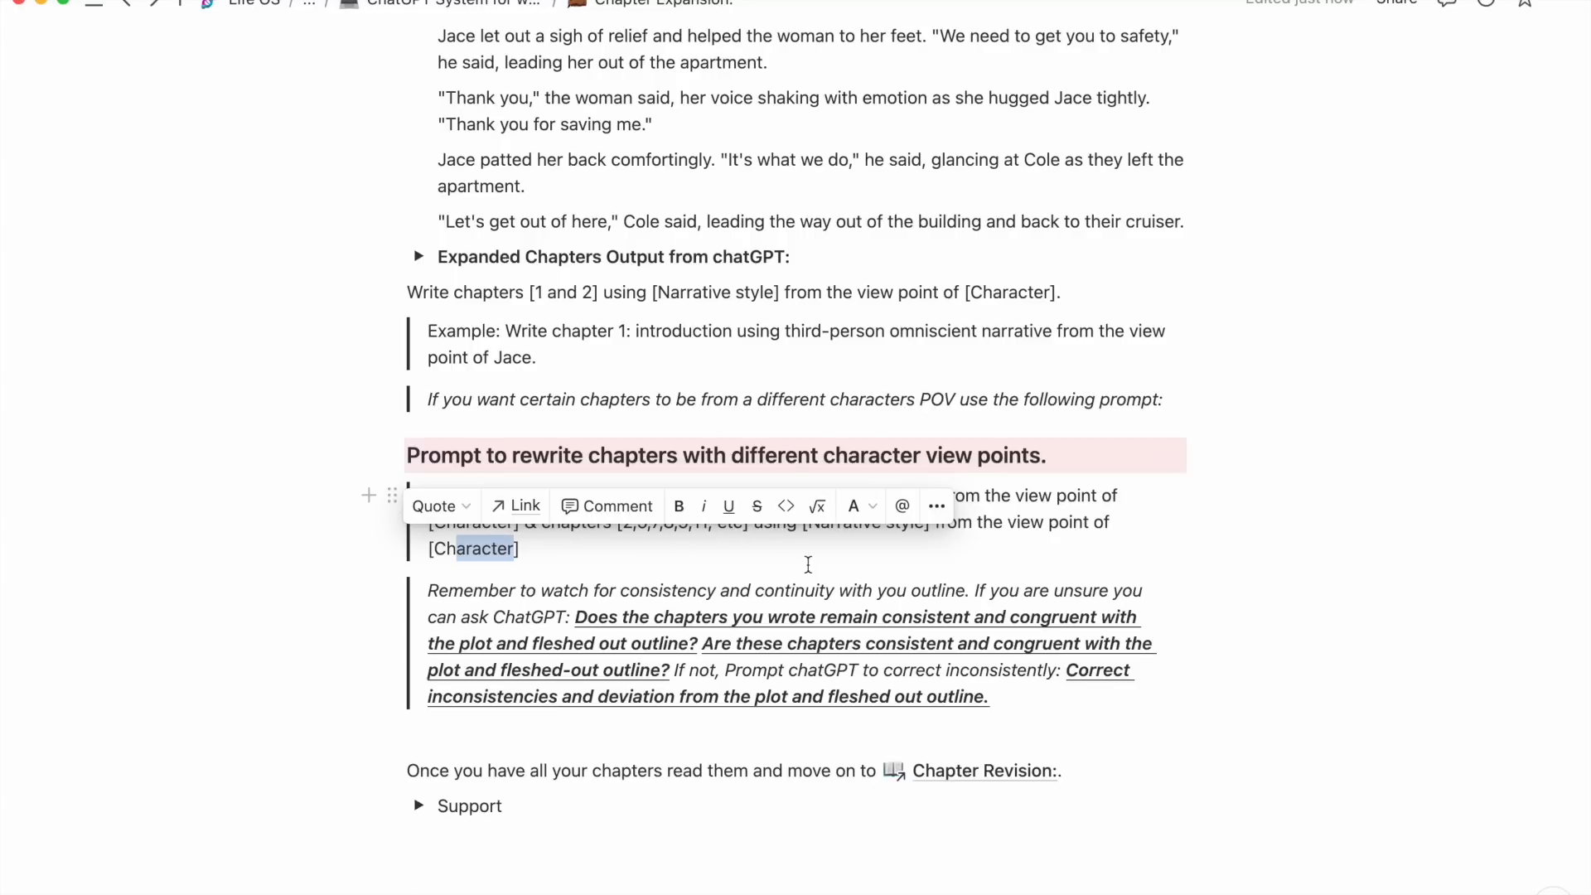
{"action": "left_click", "coordinate": [815, 567]}
{"action": "double_click", "coordinate": [844, 522]}
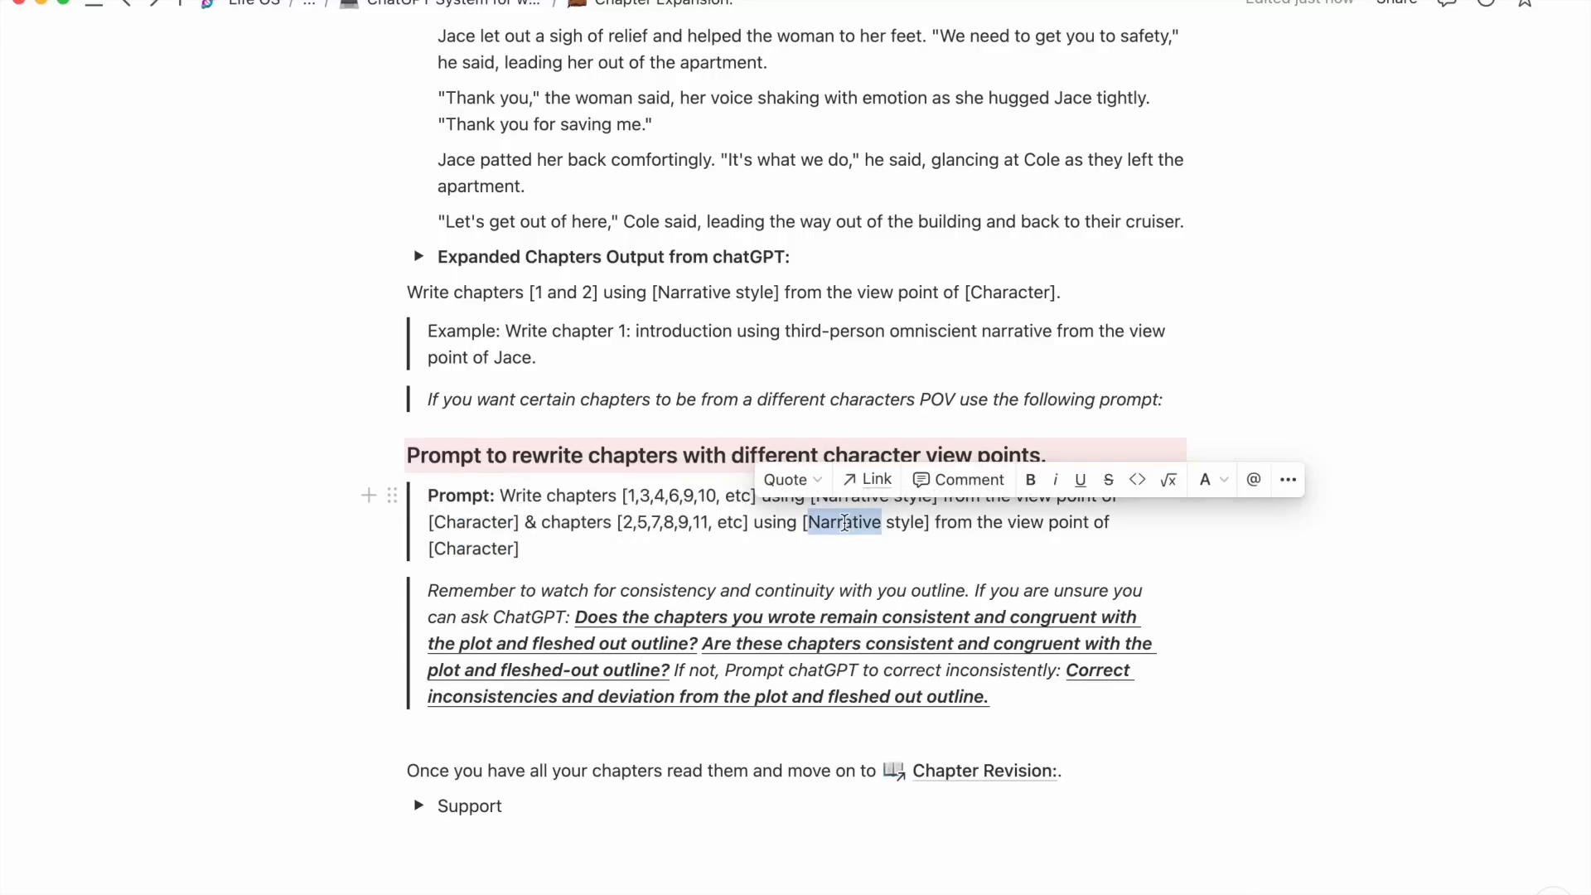
{"action": "left_click", "coordinate": [845, 522]}
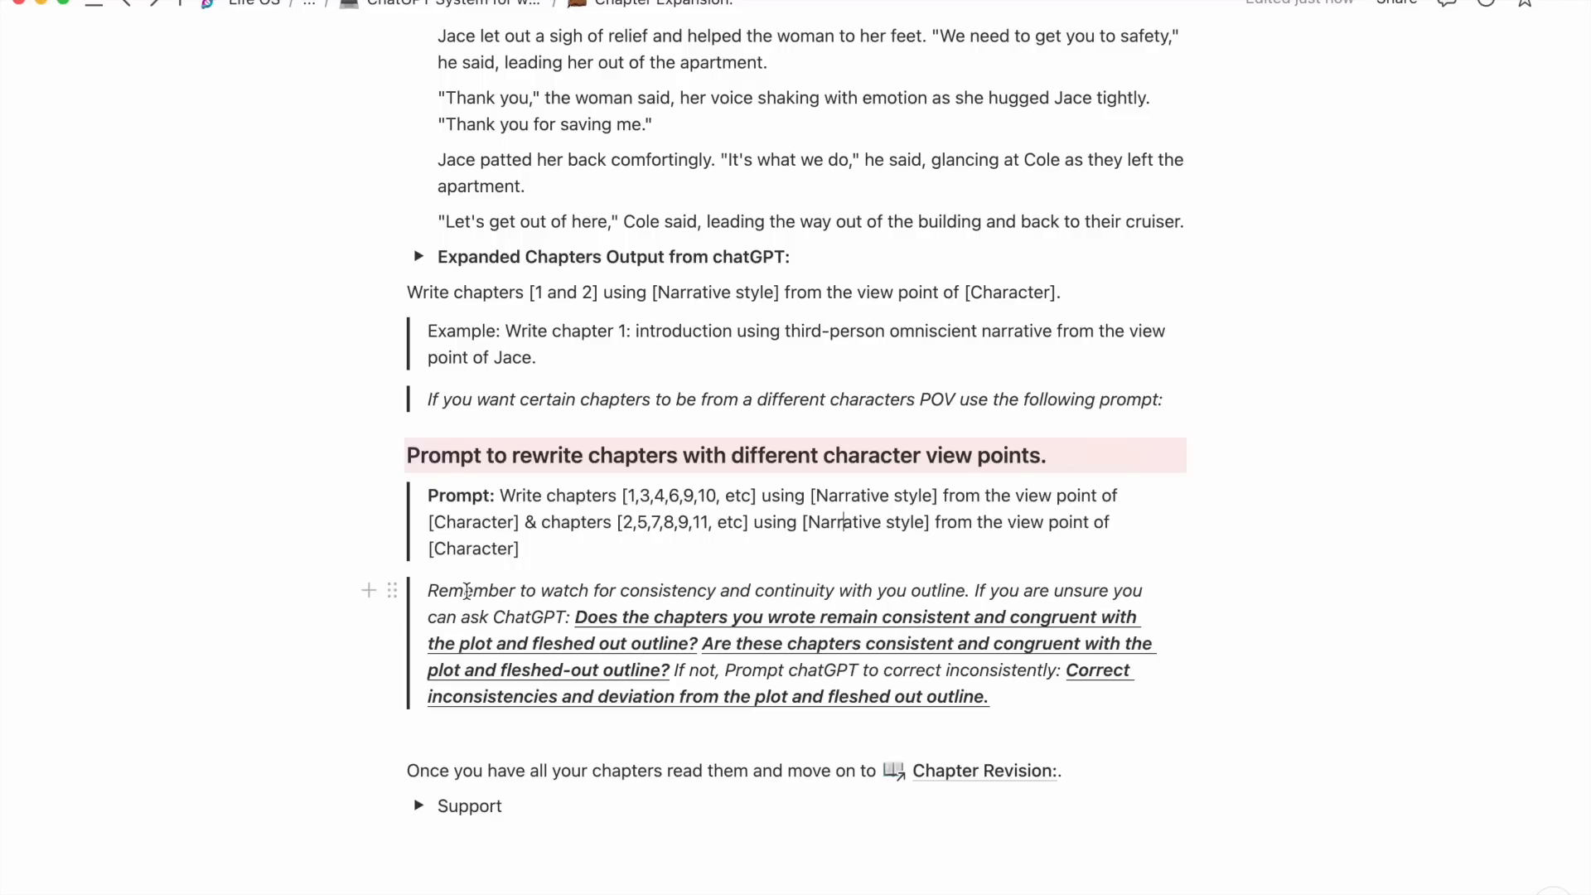
Change "chapters" to "chapter" in the first consistency question for ChatGPT, "Does the chapters you wrote remain consistent".
{"action": "scroll", "coordinate": [529, 595], "scroll_direction": "down", "scroll_amount": 2}
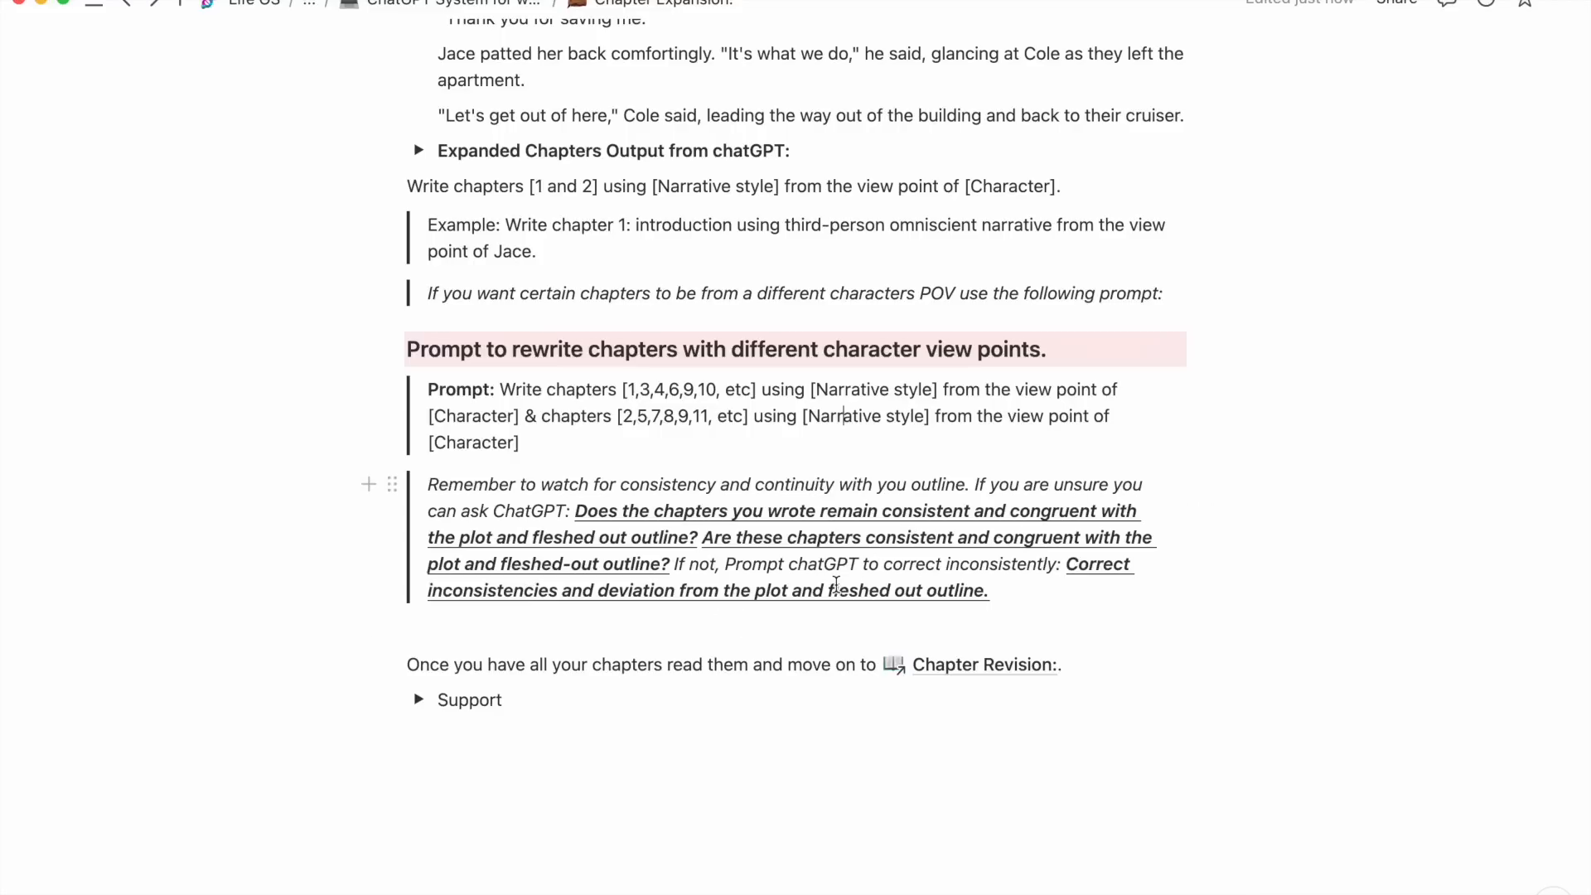
{"action": "left_click", "coordinate": [727, 511]}
{"action": "key", "text": "BackSpace"}
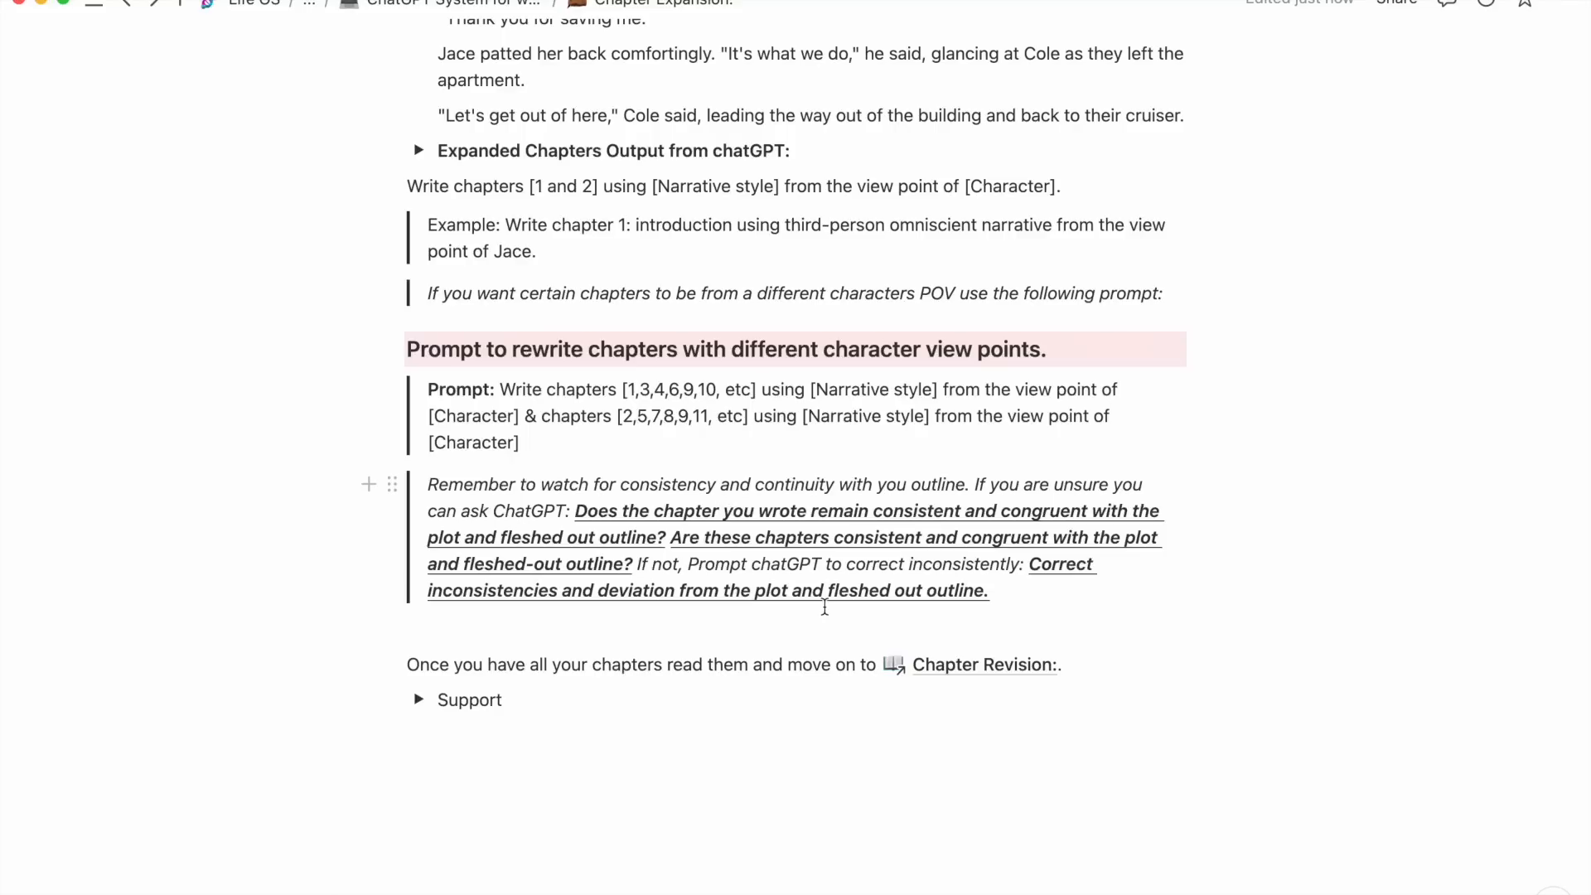
Expand the Support section to view its contact note, and open the linked Chapter Revision page.
{"action": "left_click", "coordinate": [418, 700]}
{"action": "scroll", "coordinate": [507, 757], "scroll_direction": "down", "scroll_amount": 2}
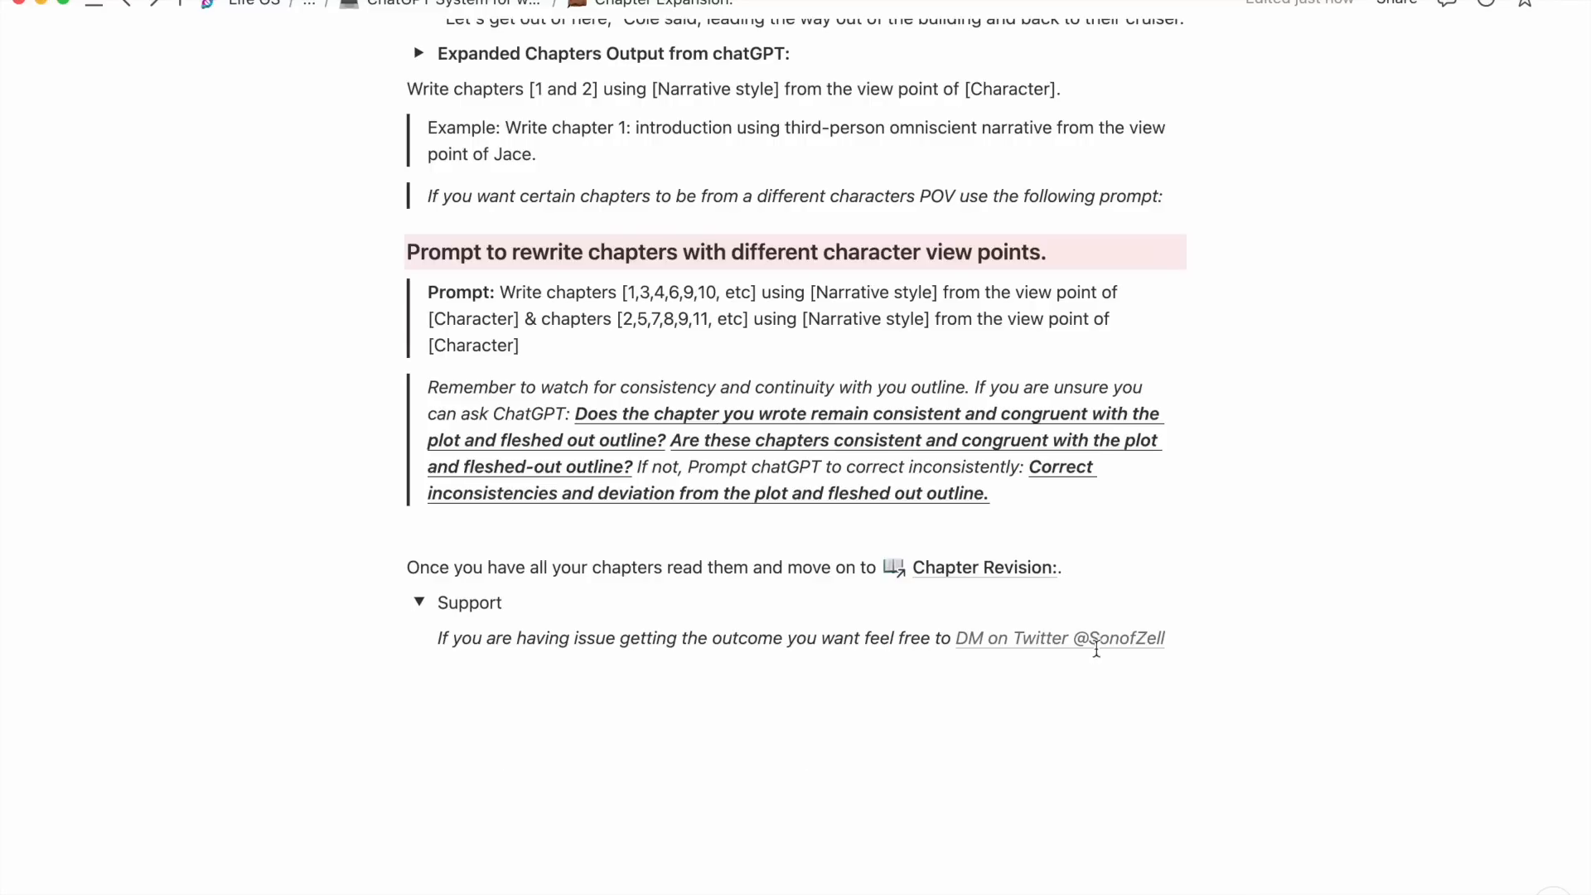
{"action": "mouse_move", "coordinate": [1103, 649]}
{"action": "left_click", "coordinate": [986, 570]}
{"action": "scroll", "coordinate": [867, 584], "scroll_direction": "down", "scroll_amount": 3}
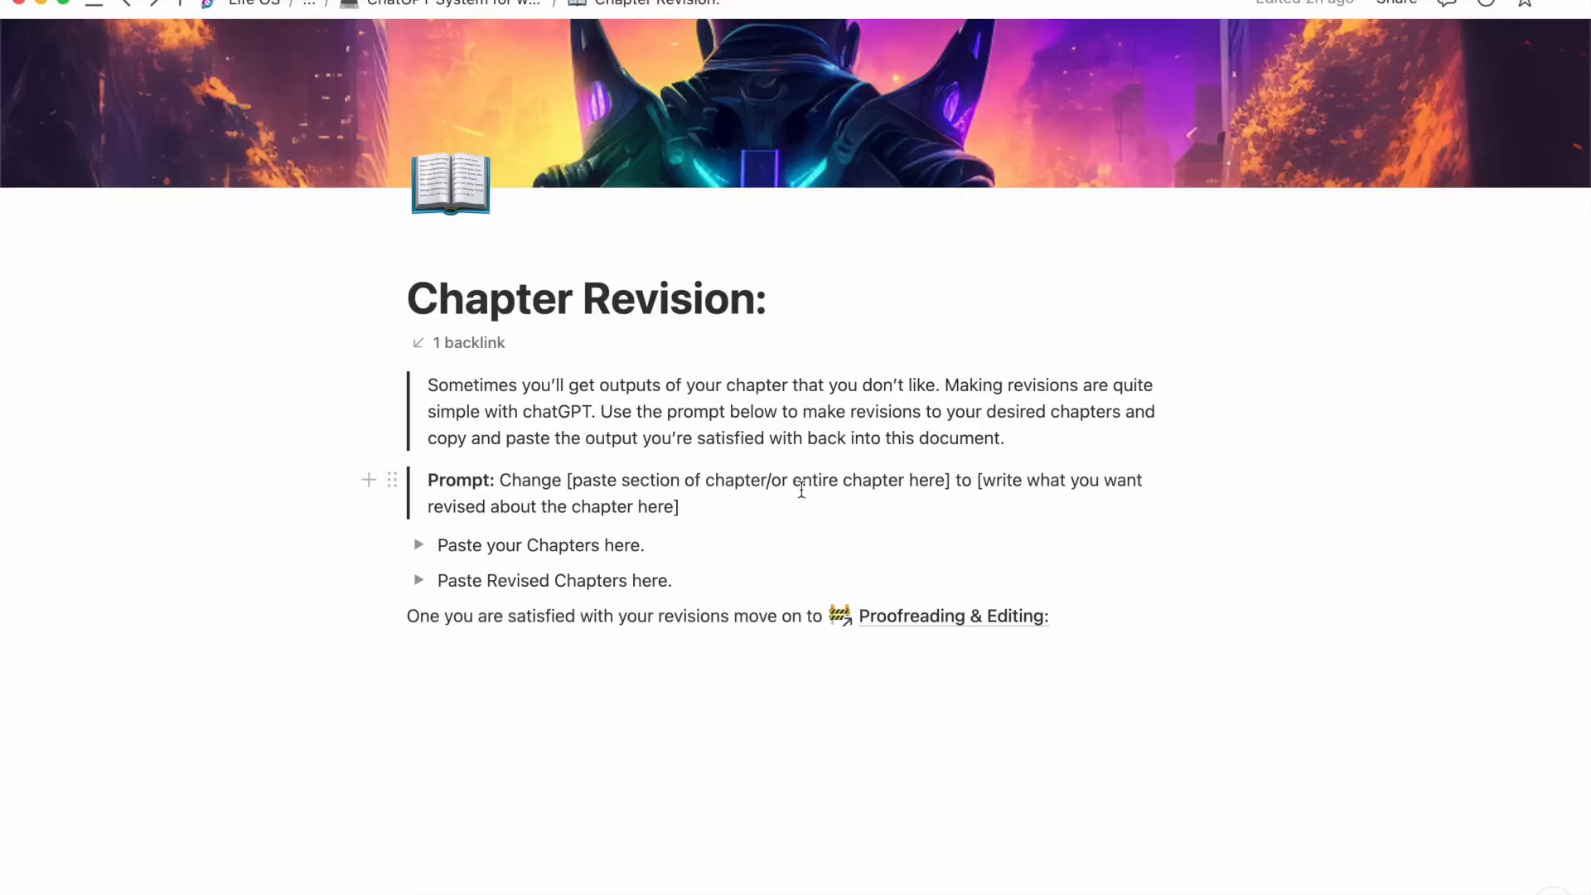
Highlight the chapter placeholder and the desired-revision placeholder in the Chapter Revision prompt.
{"action": "left_click_drag", "start_coordinate": [945, 479], "coordinate": [572, 481]}
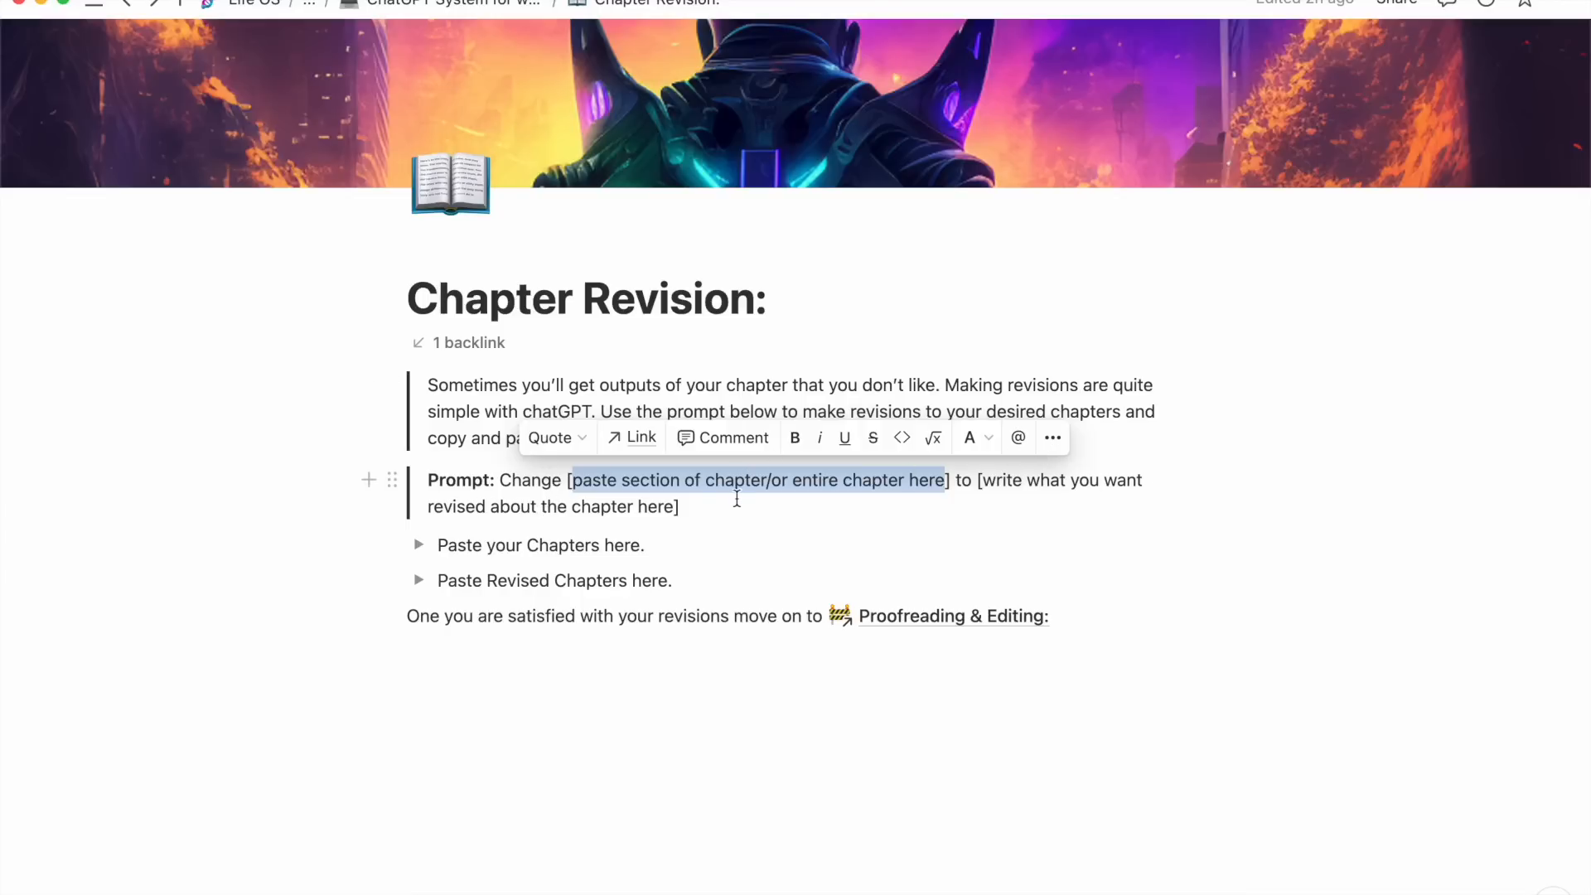
{"action": "left_click", "coordinate": [986, 482]}
{"action": "left_click_drag", "start_coordinate": [985, 482], "coordinate": [678, 508]}
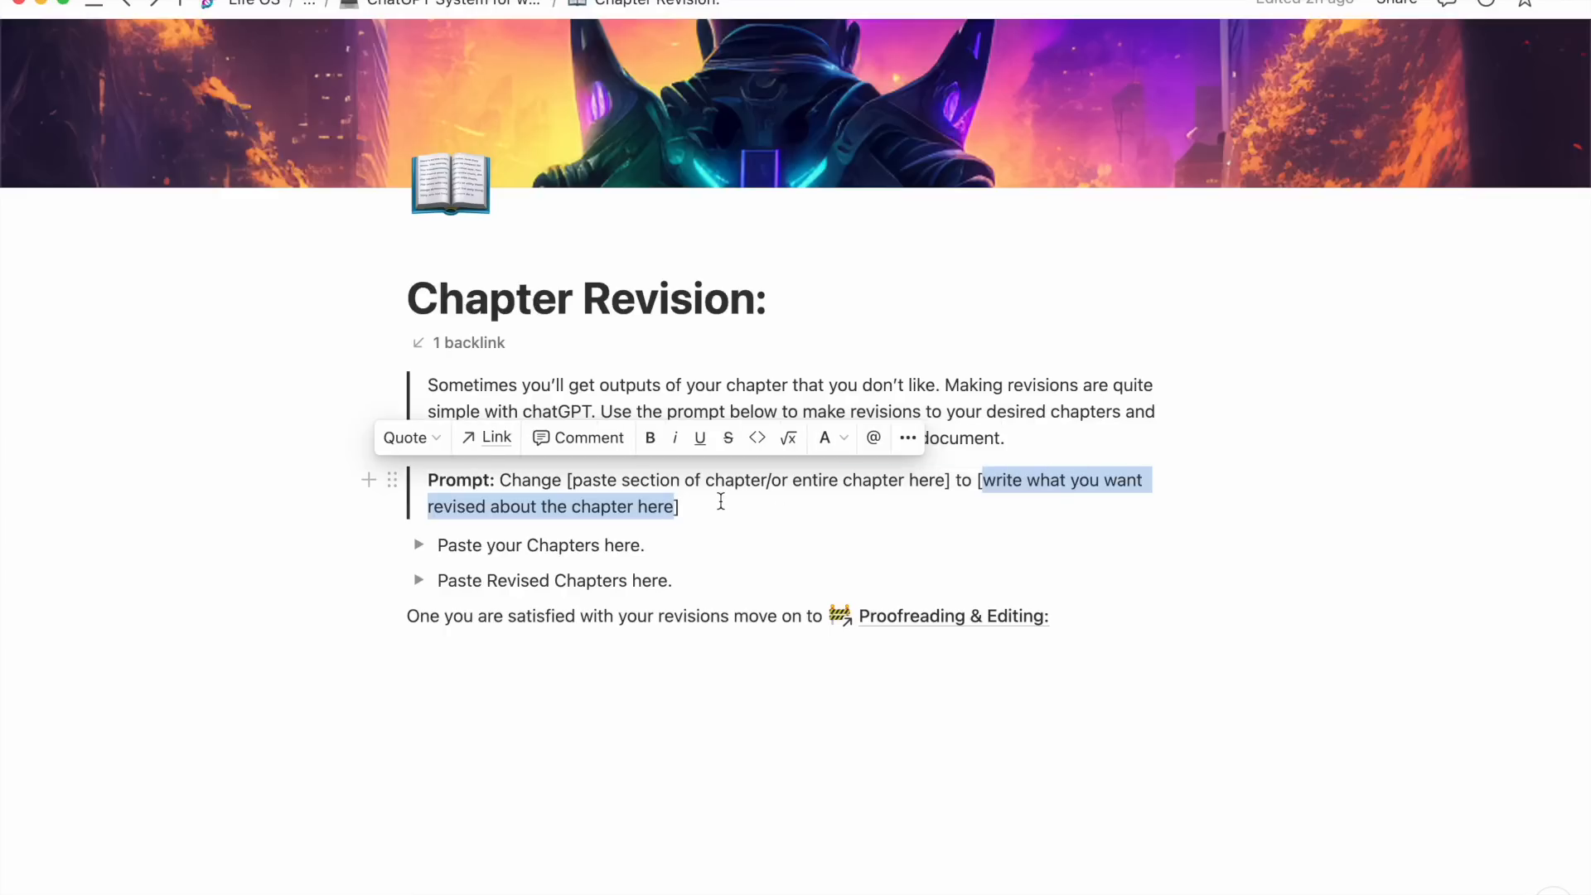
{"action": "left_click", "coordinate": [710, 487]}
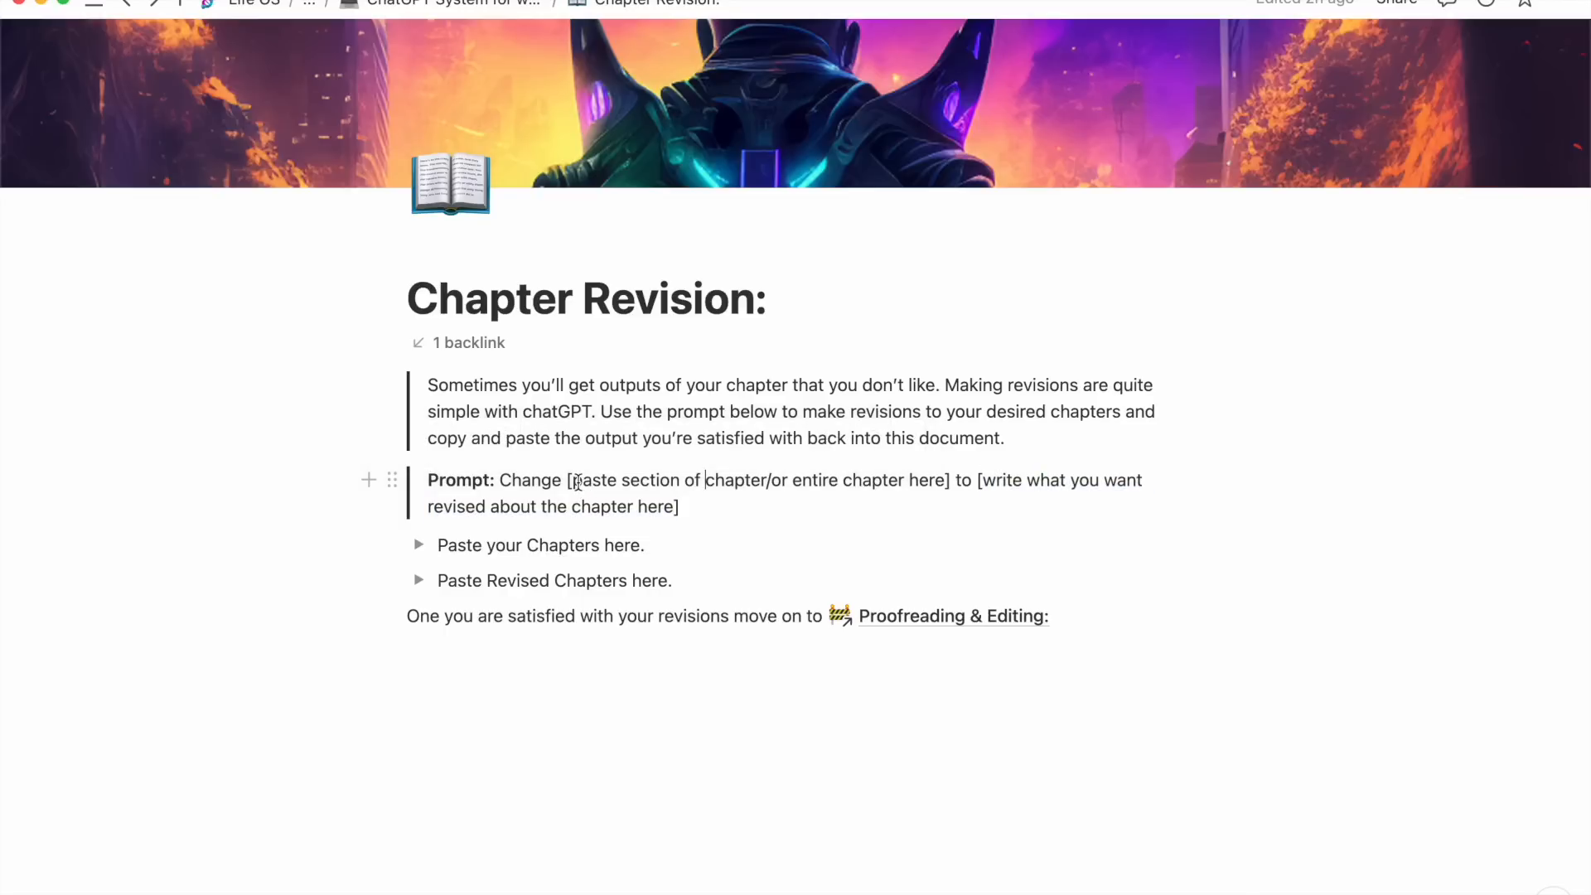
Highlight the chapter placeholder in the revision prompt, and check the contents of the two toggles for original and revised chapters.
{"action": "left_click_drag", "start_coordinate": [574, 482], "coordinate": [947, 487]}
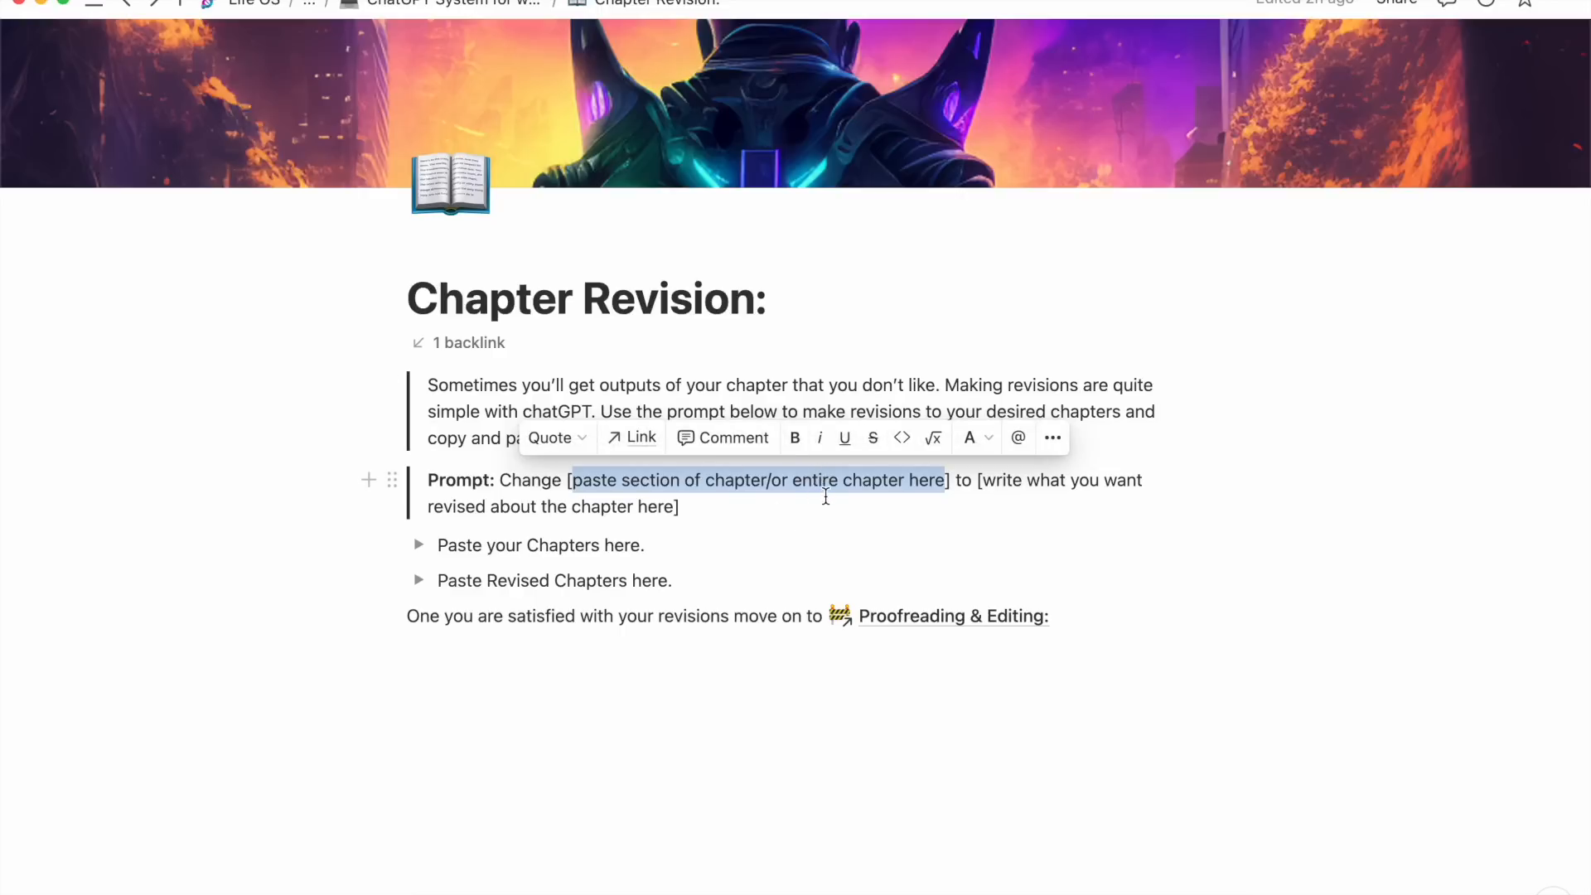
{"action": "left_click", "coordinate": [792, 515]}
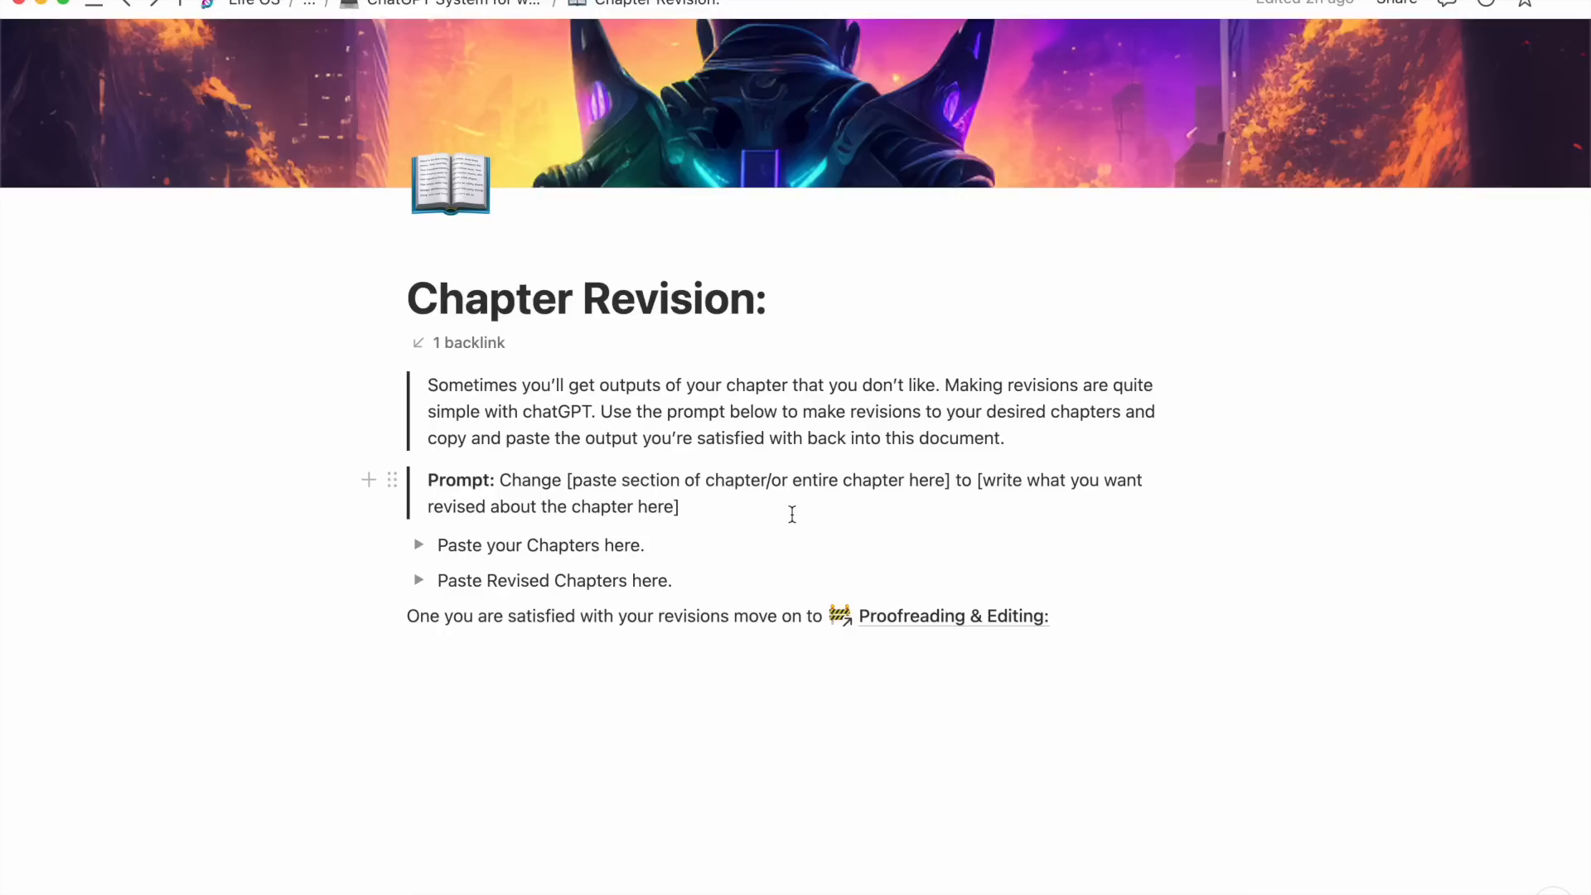
{"action": "left_click", "coordinate": [419, 546]}
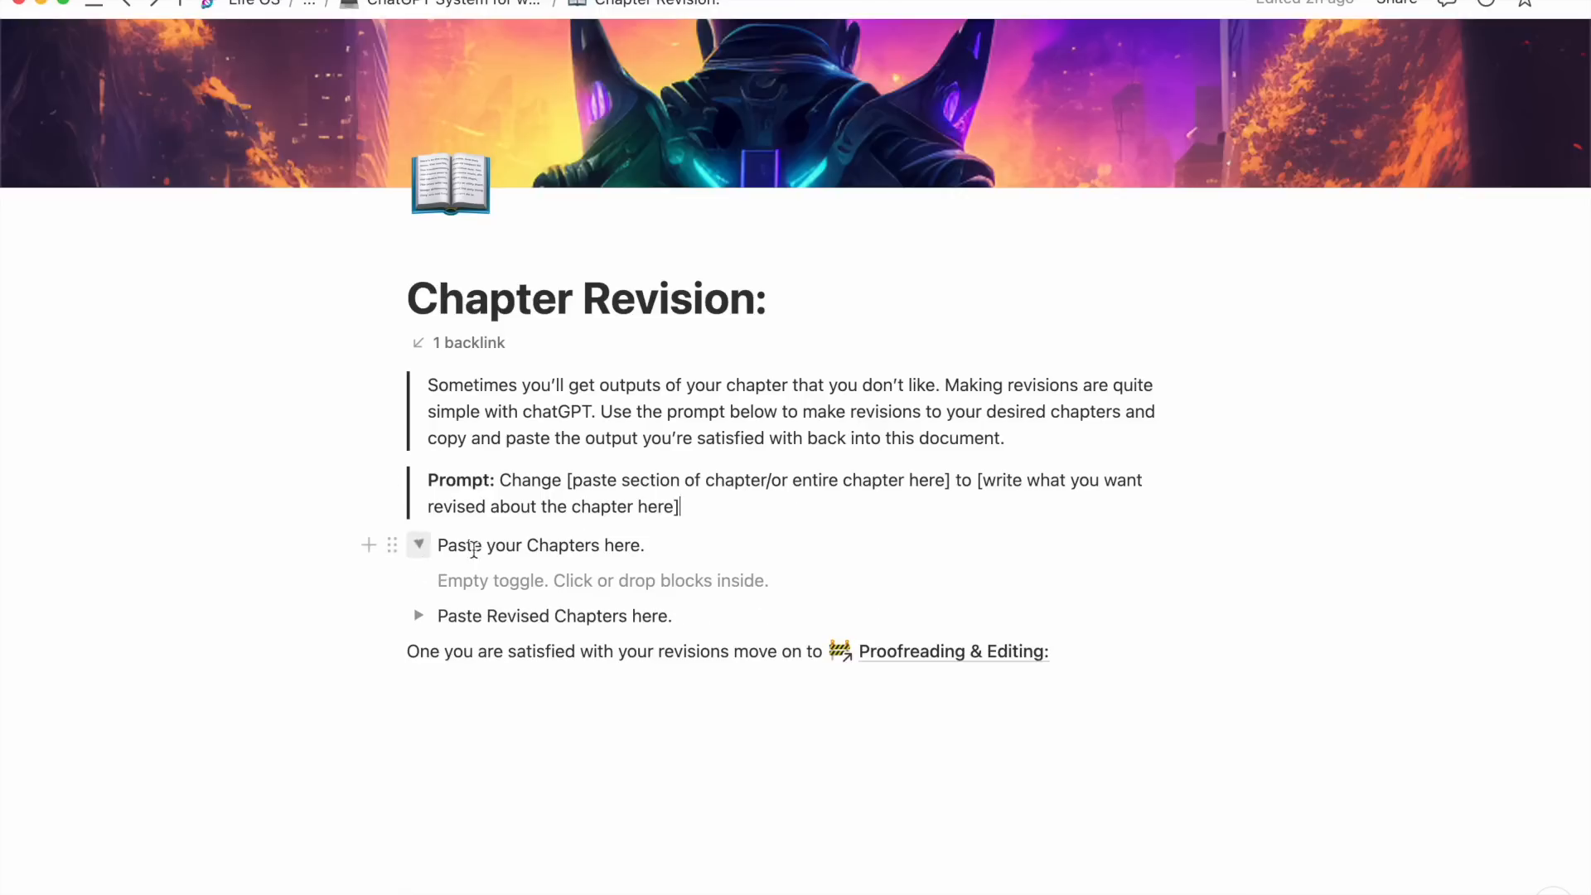
{"action": "scroll", "coordinate": [532, 556], "scroll_direction": "down", "scroll_amount": 2}
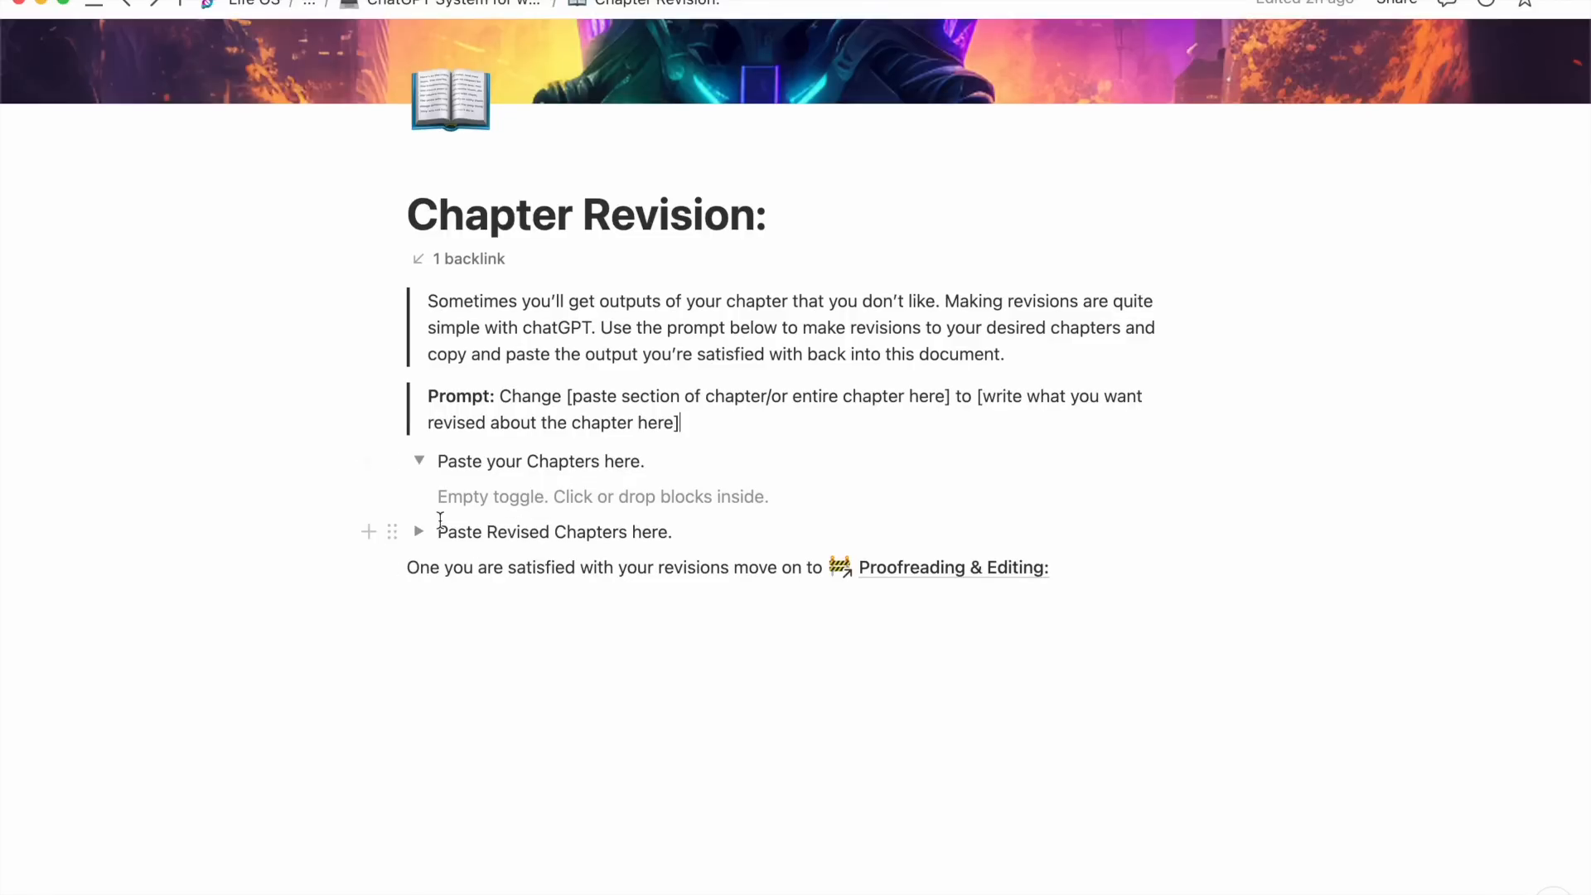
{"action": "left_click", "coordinate": [419, 531]}
{"action": "scroll", "coordinate": [650, 600], "scroll_direction": "down", "scroll_amount": 1}
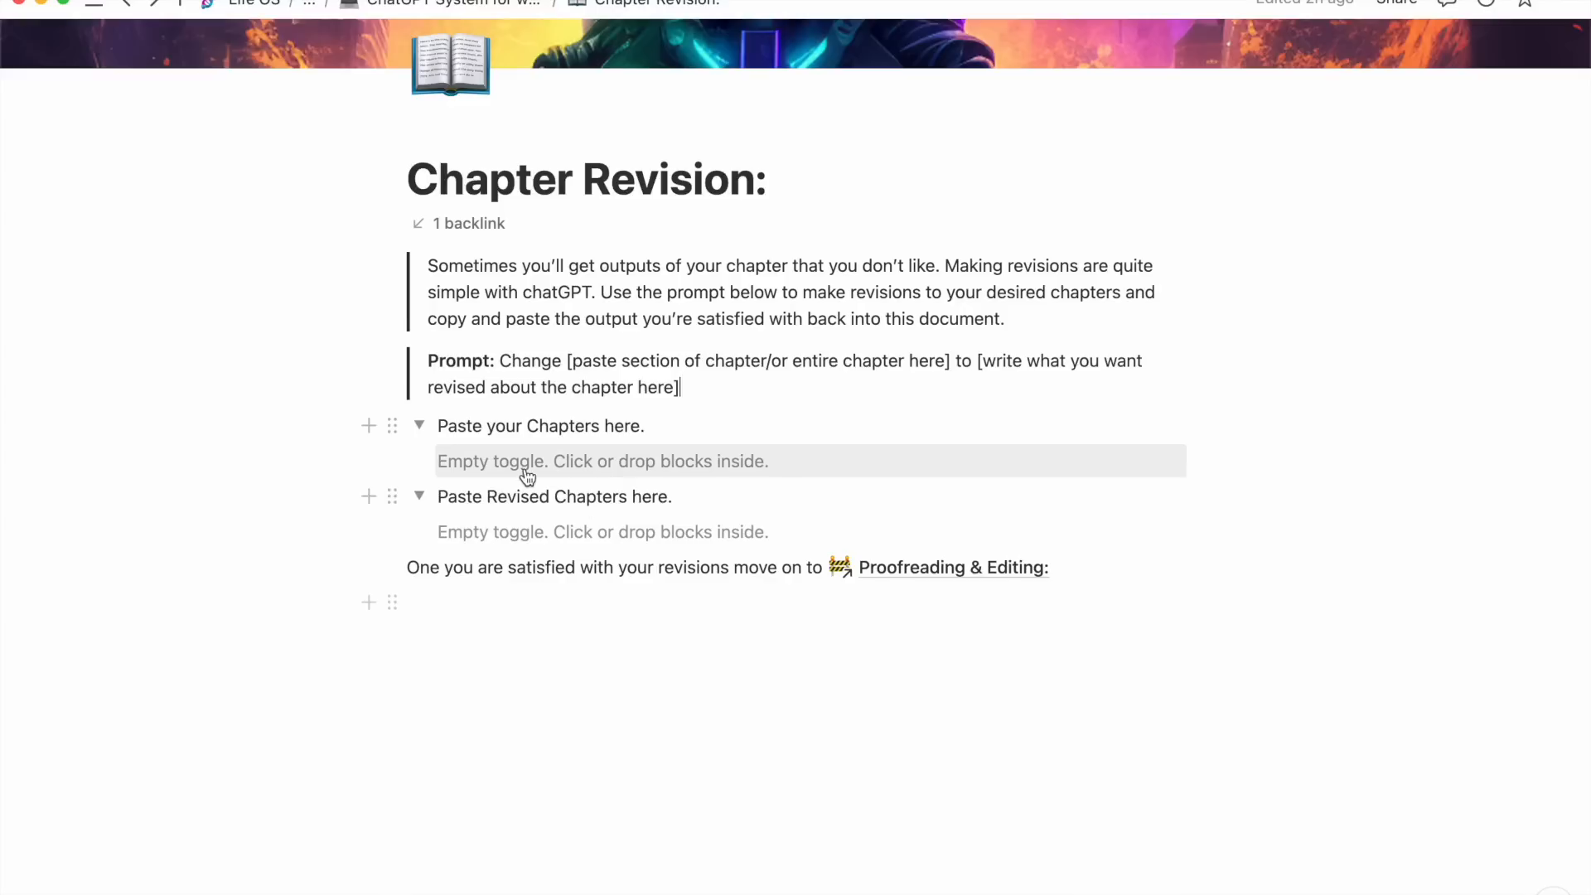
{"action": "left_click", "coordinate": [420, 496]}
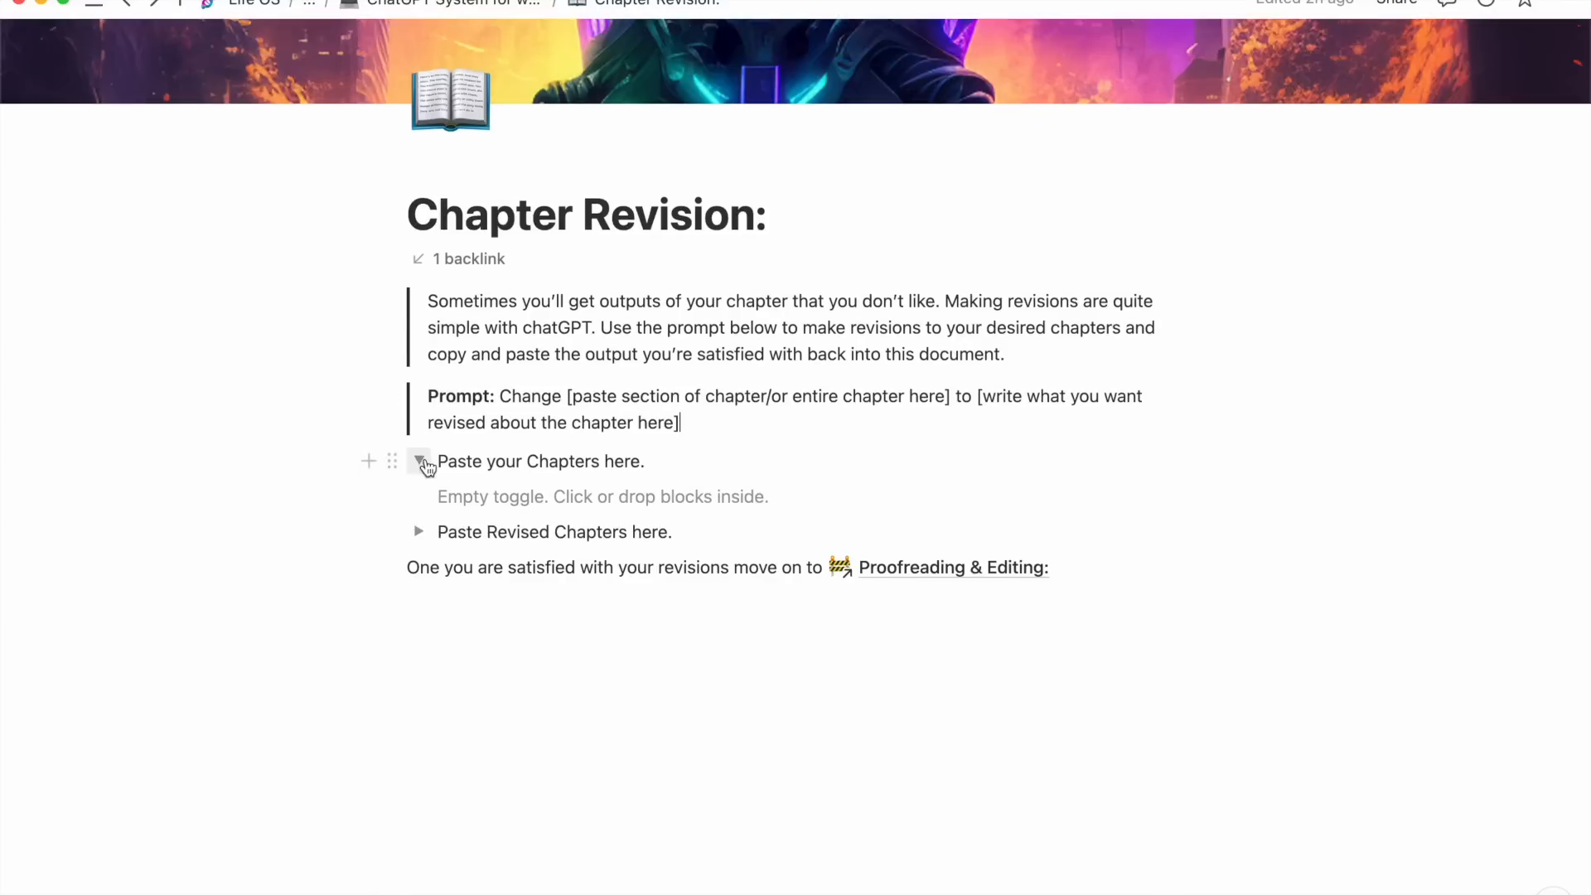
{"action": "left_click", "coordinate": [419, 461]}
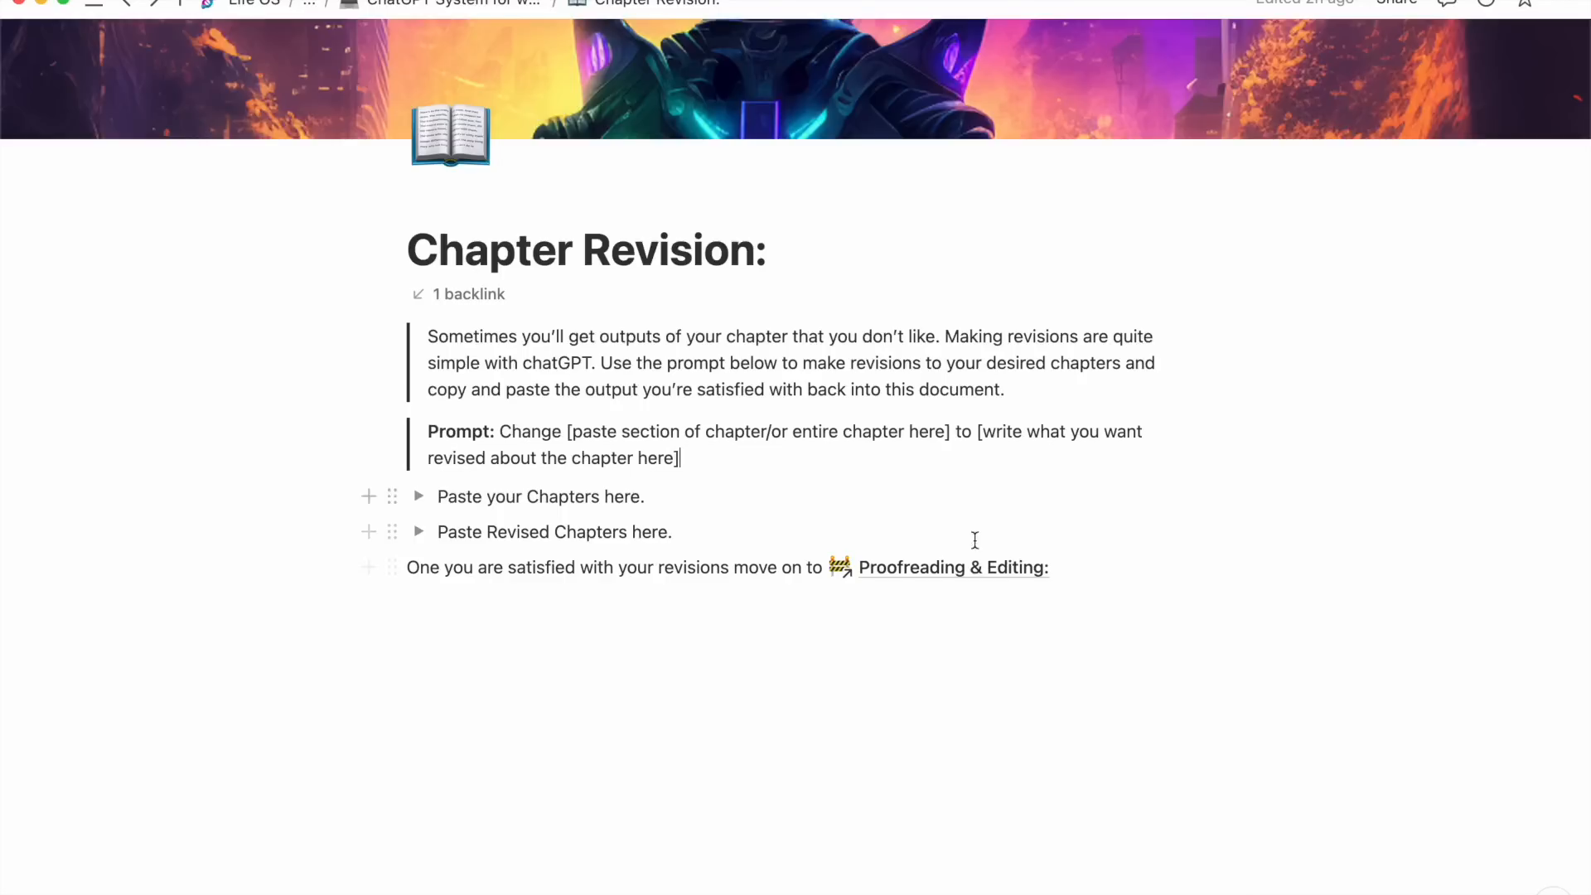
Open the linked Proofreading & Editing page and review its proofreading prompts and closing notes.
{"action": "left_click", "coordinate": [909, 572]}
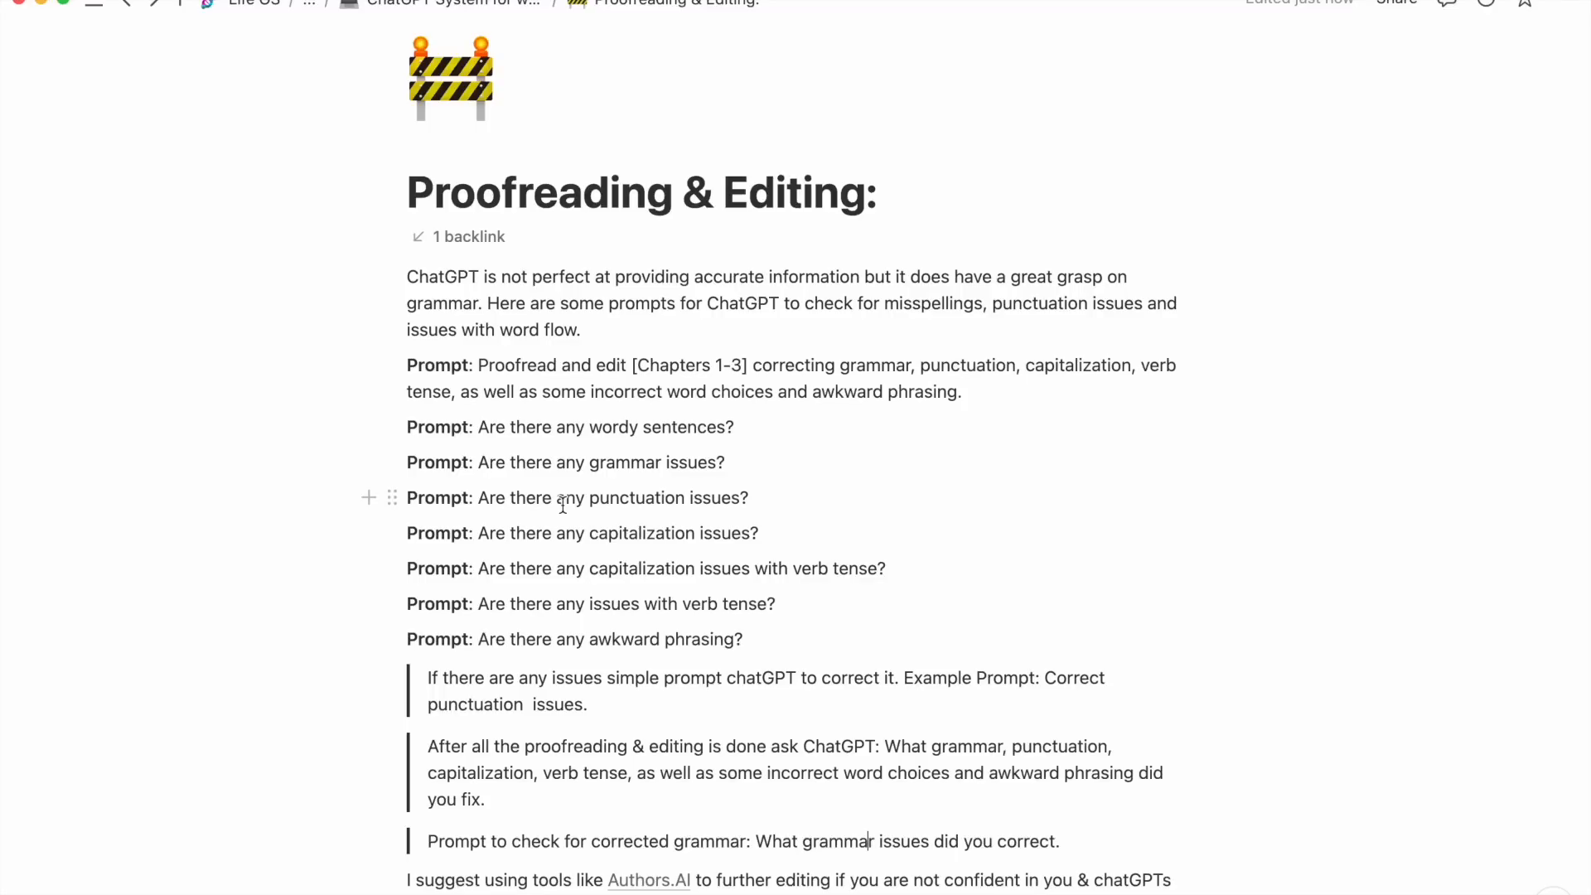
{"action": "scroll", "coordinate": [595, 744], "scroll_direction": "down", "scroll_amount": 2}
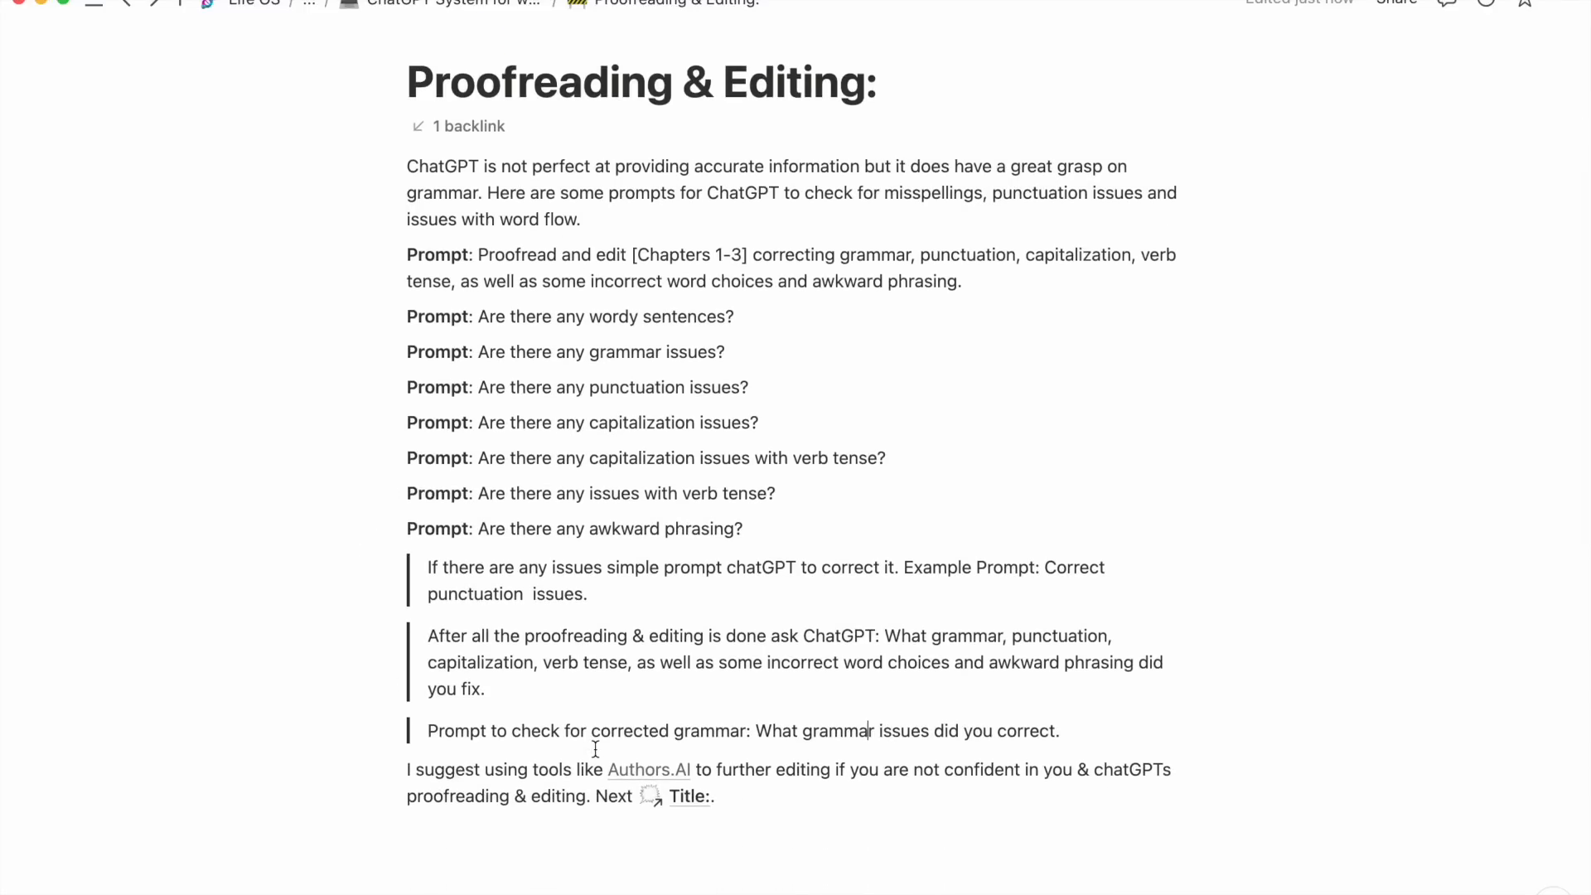
Switch to the ChatGPT conversation in Chrome and find the message beginning "Proofread this chapter and note any errors".
{"action": "key", "text": "ctrl+Up"}
{"action": "left_click", "coordinate": [1178, 714]}
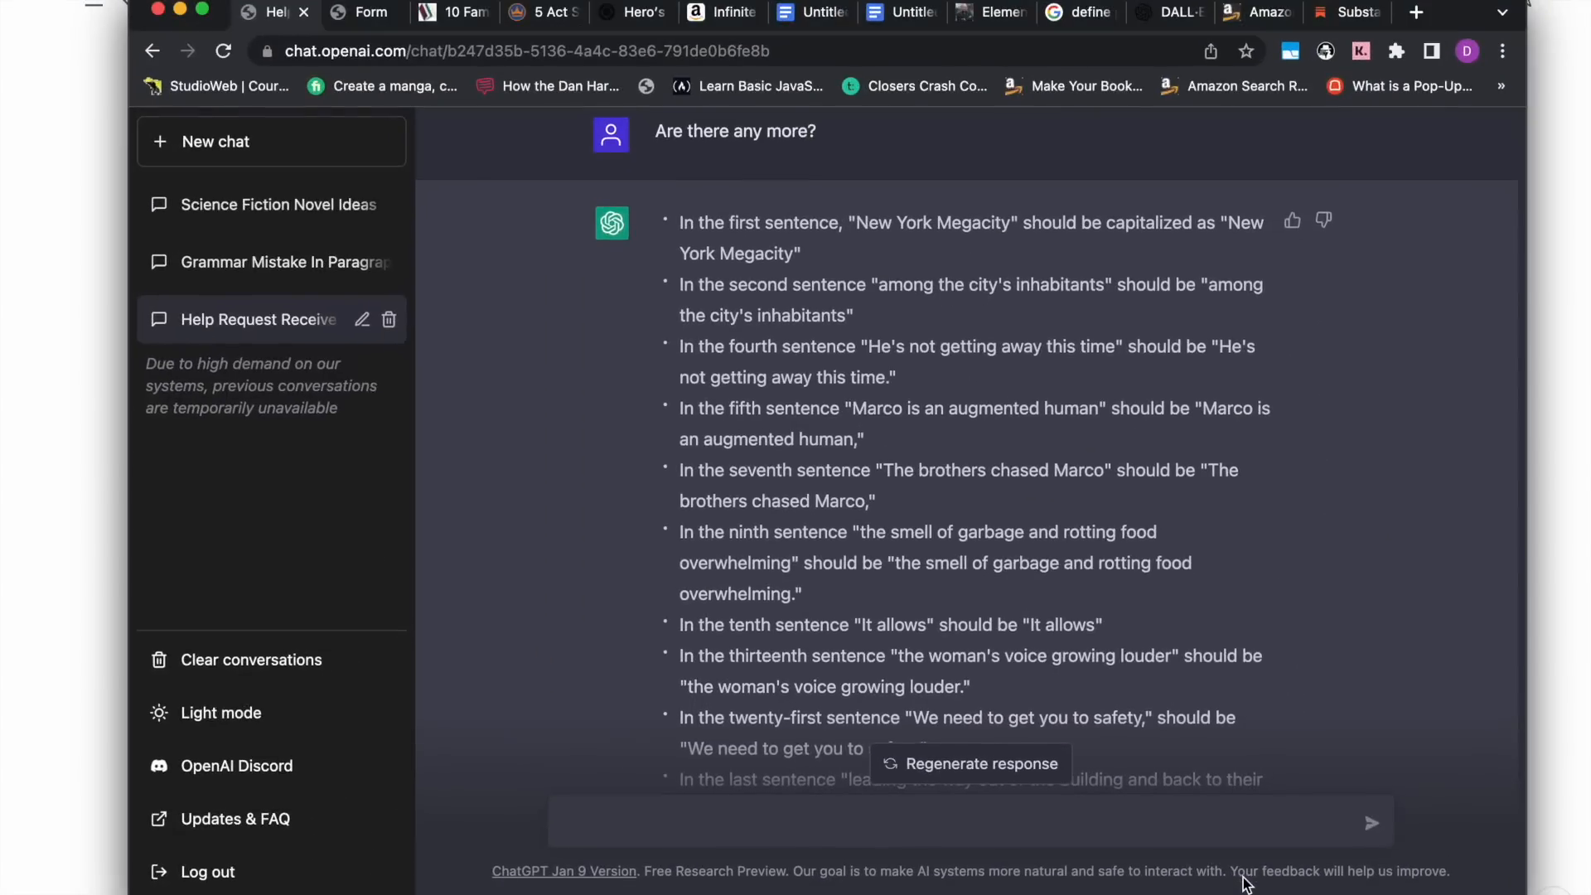
{"action": "scroll", "coordinate": [1107, 572], "scroll_direction": "up", "scroll_amount": 10}
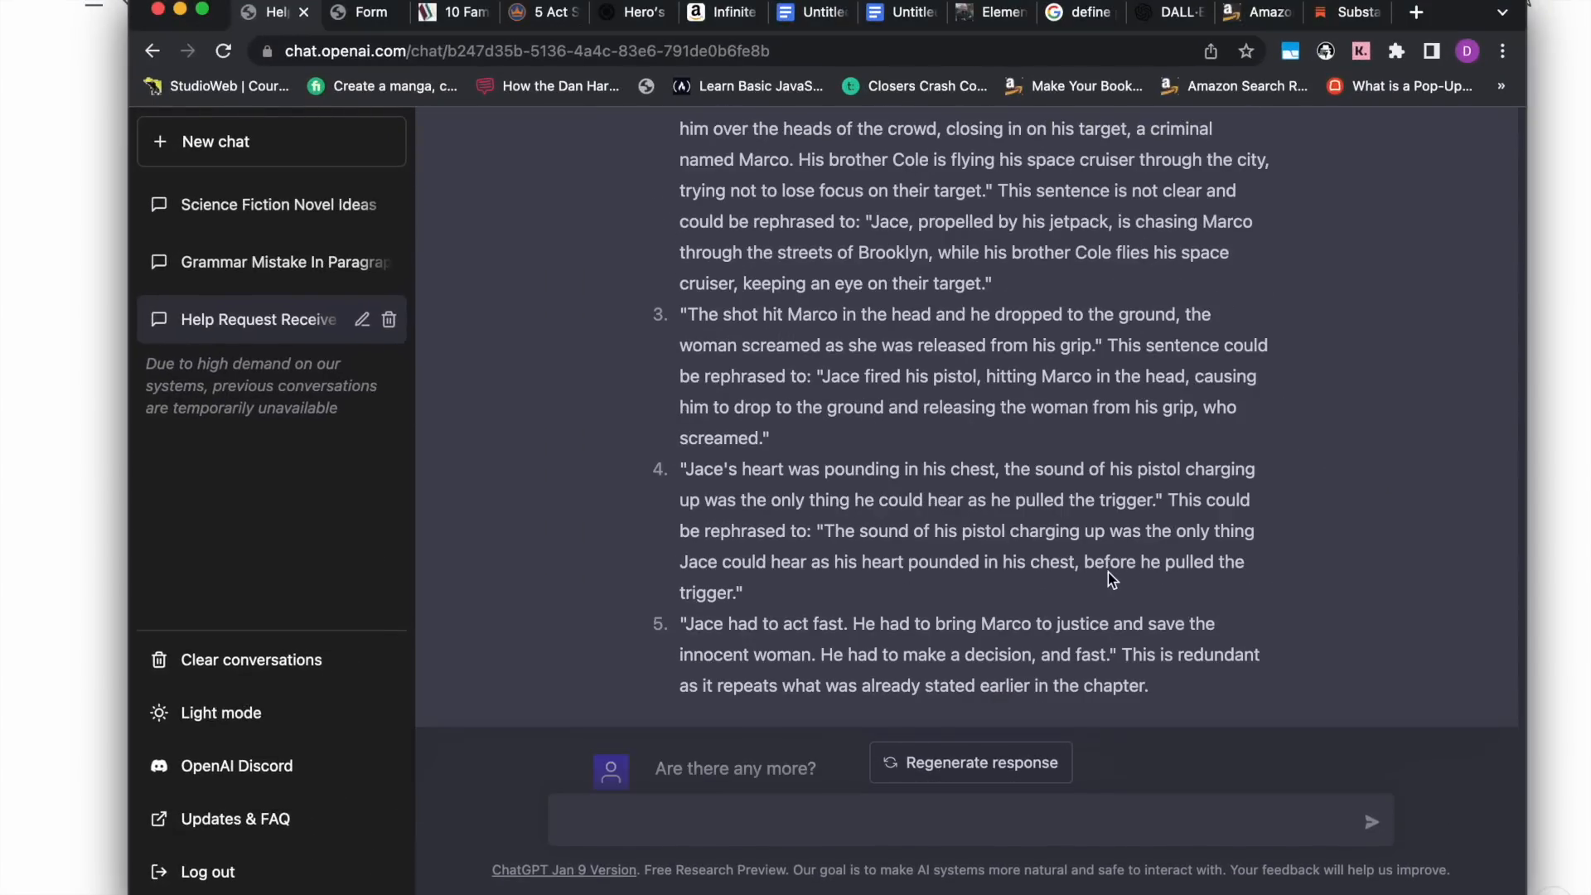
{"action": "scroll", "coordinate": [1107, 571], "scroll_direction": "up", "scroll_amount": 4}
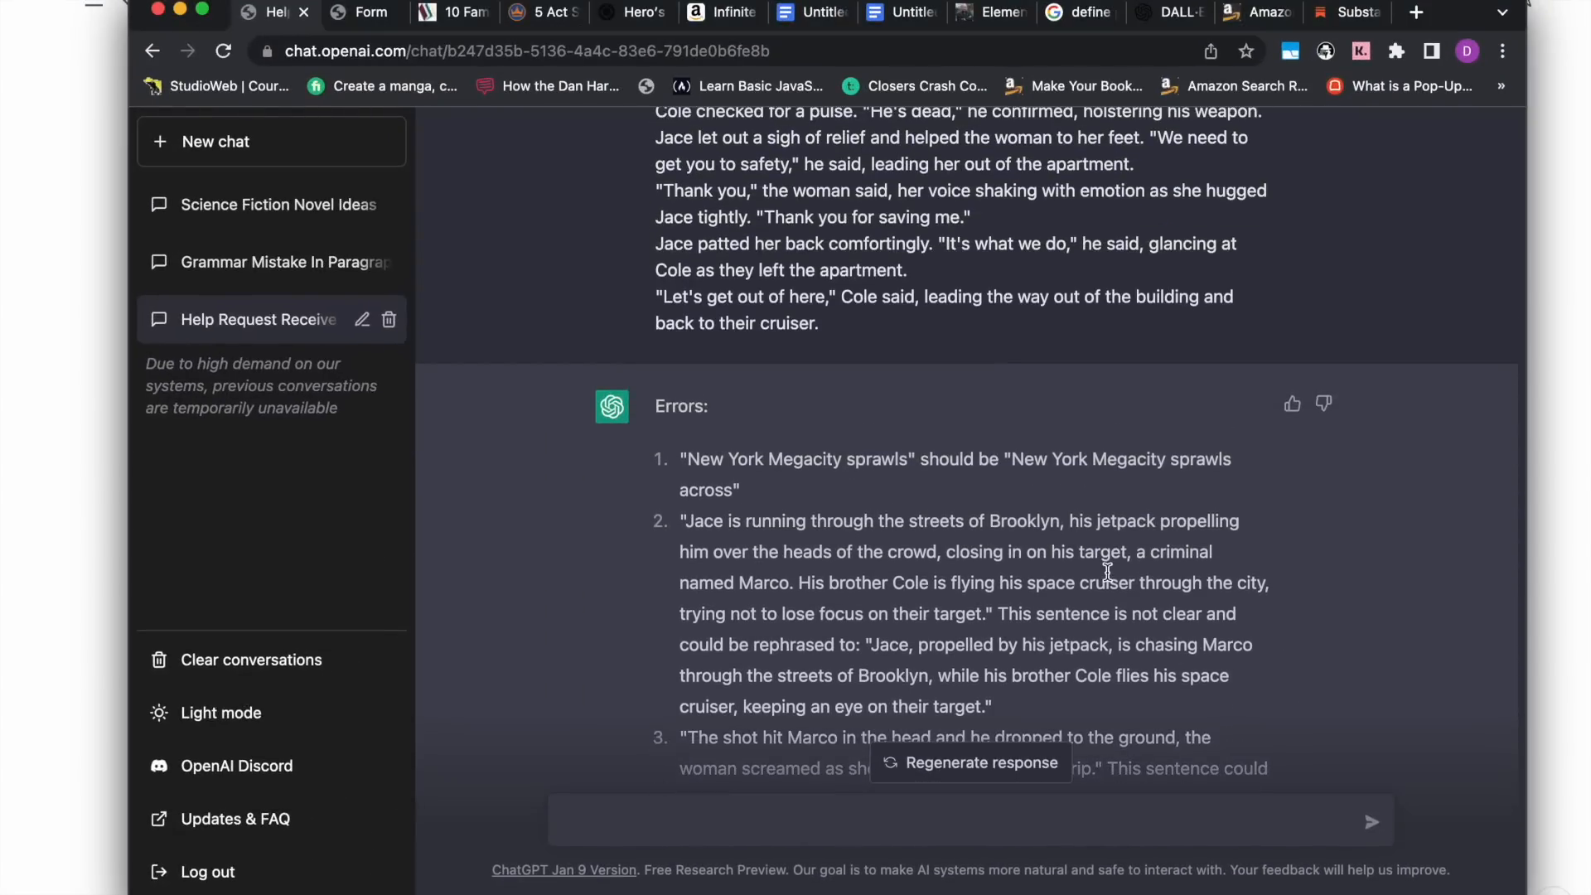
{"action": "scroll", "coordinate": [1107, 572], "scroll_direction": "up", "scroll_amount": 6}
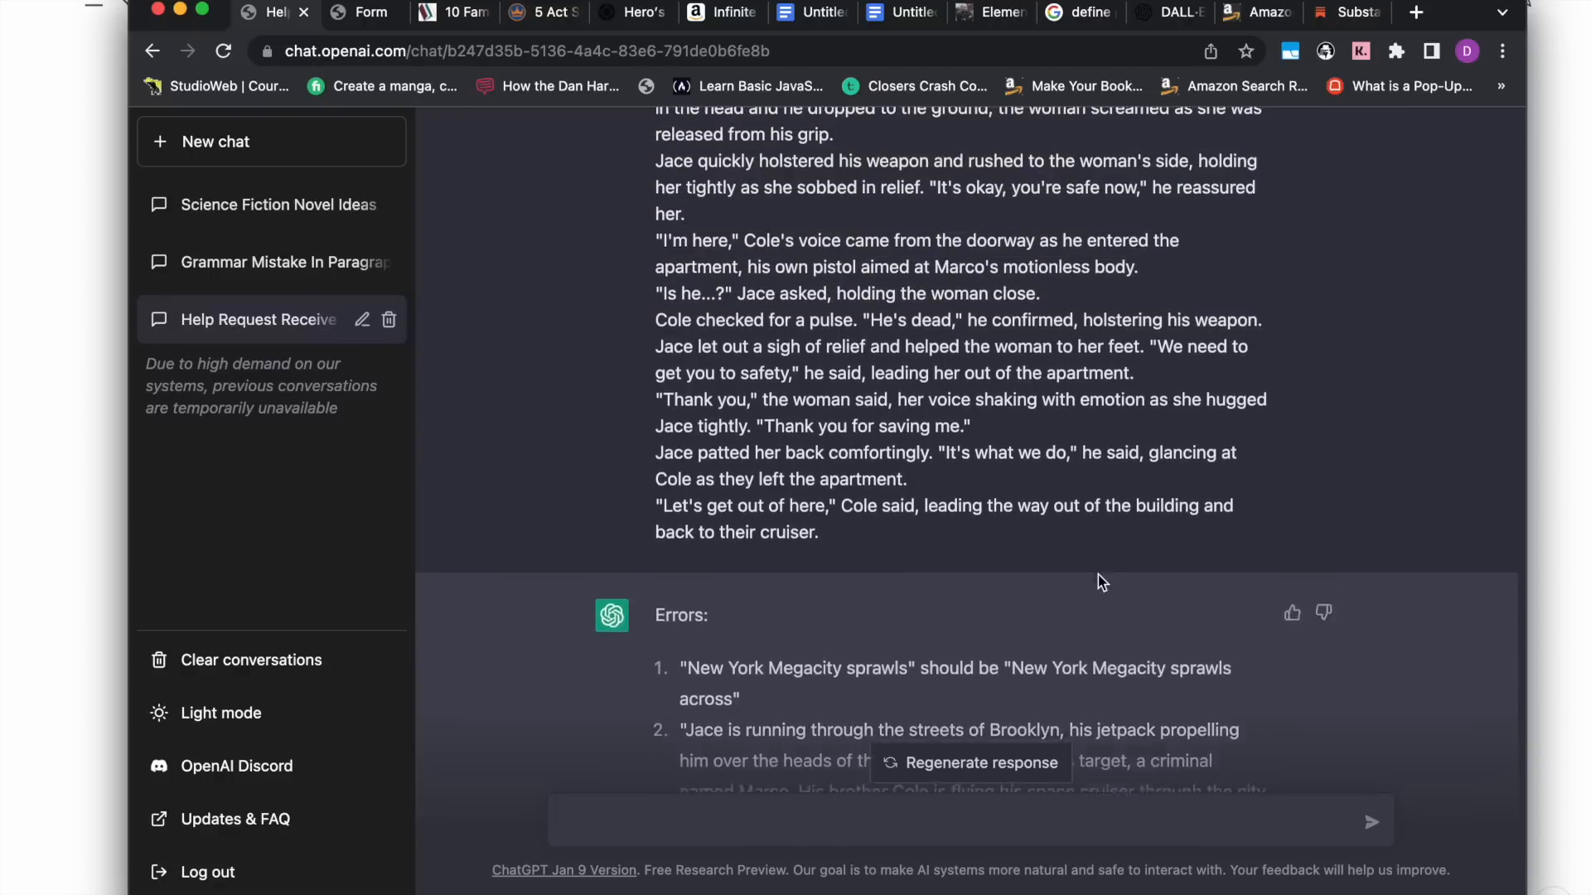
{"action": "scroll", "coordinate": [1099, 578], "scroll_direction": "up", "scroll_amount": 14}
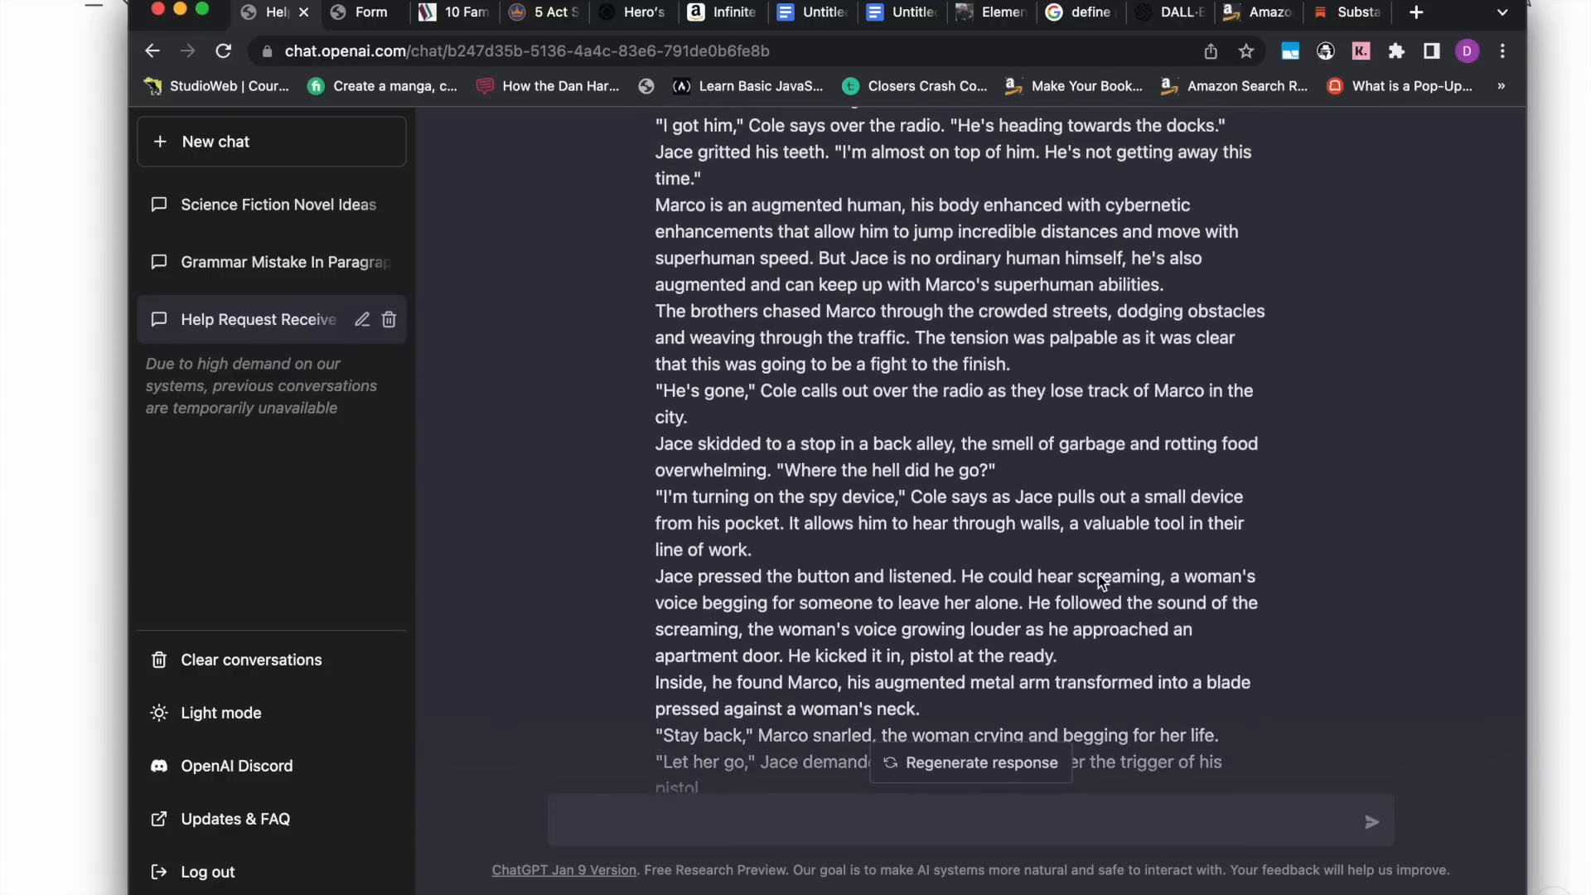
{"action": "scroll", "coordinate": [1097, 574], "scroll_direction": "up", "scroll_amount": 1}
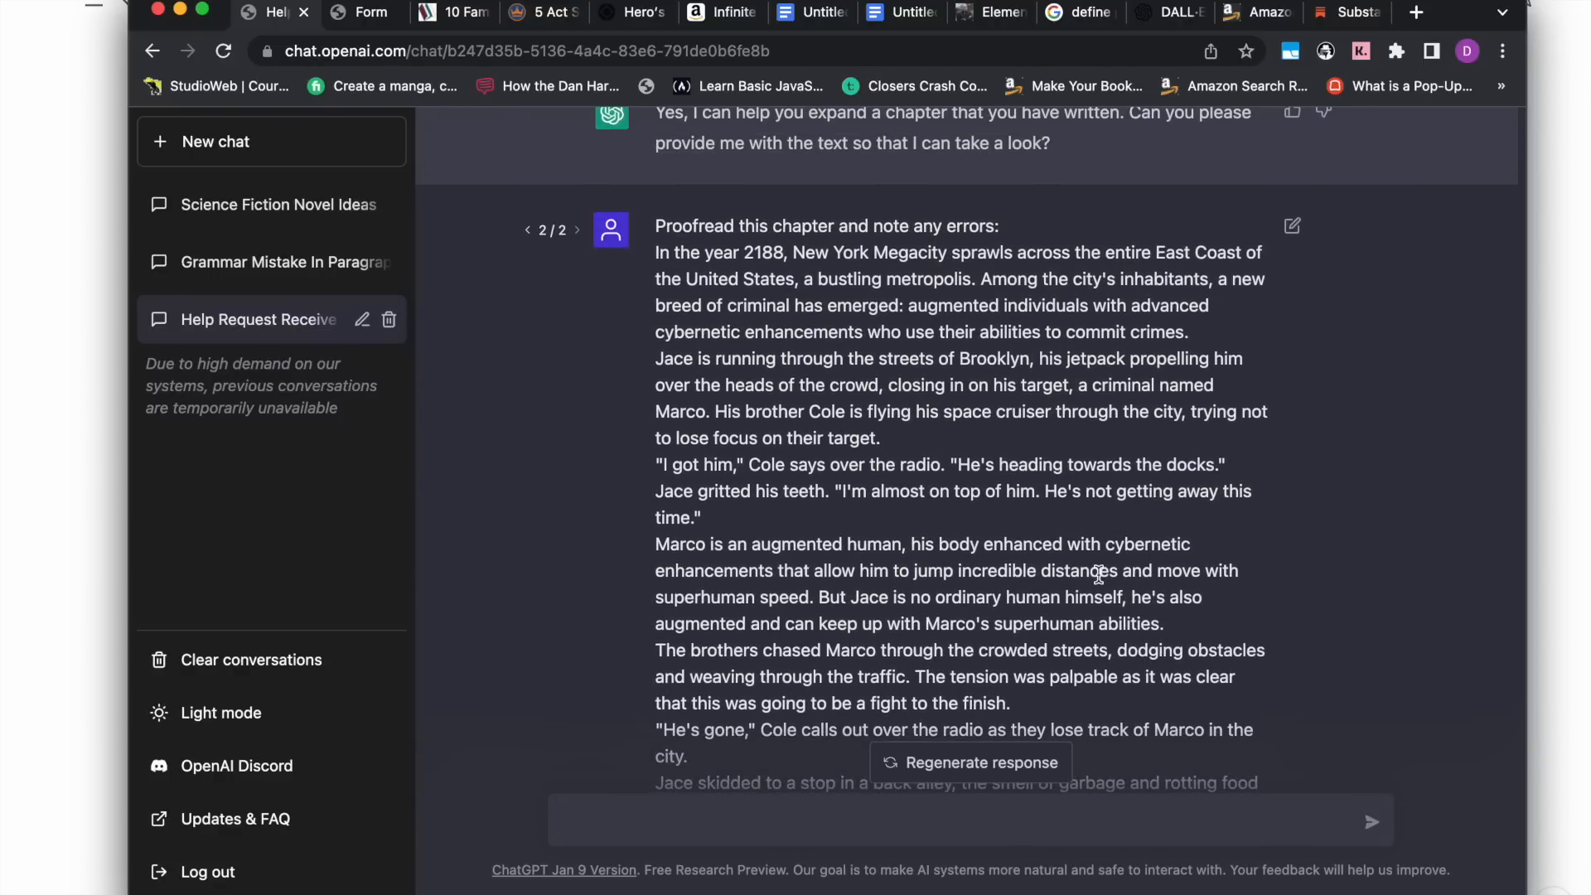
{"action": "scroll", "coordinate": [1098, 573], "scroll_direction": "up", "scroll_amount": 1}
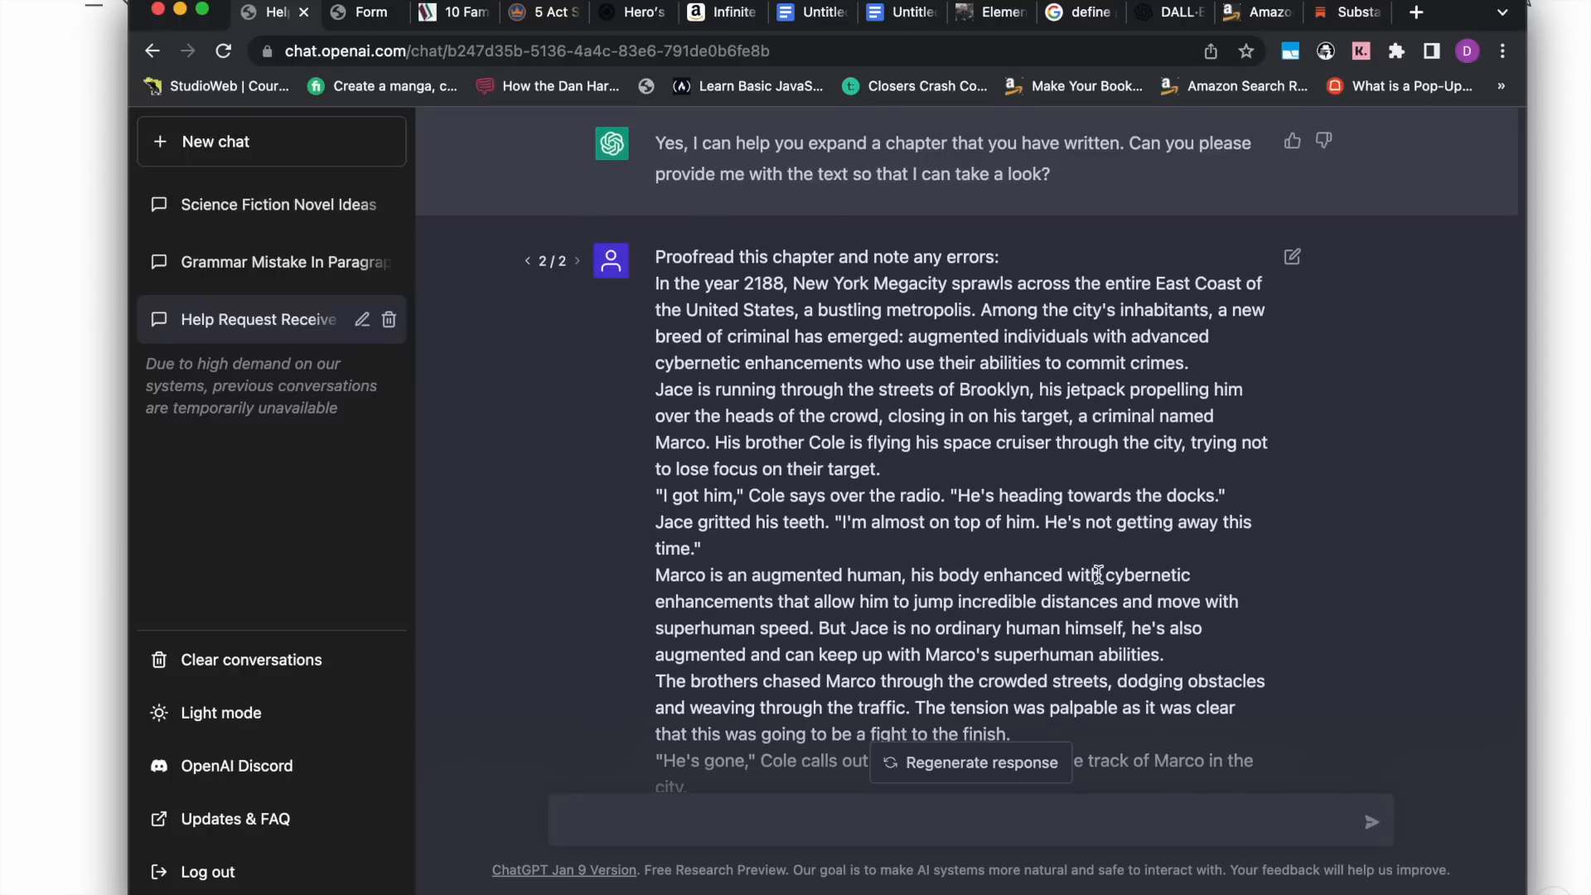
Look through the submitted chapter text and the numbered list of errors that ChatGPT gave for it.
{"action": "scroll", "coordinate": [1098, 574], "scroll_direction": "down", "scroll_amount": 6}
{"action": "scroll", "coordinate": [1100, 574], "scroll_direction": "down", "scroll_amount": 9}
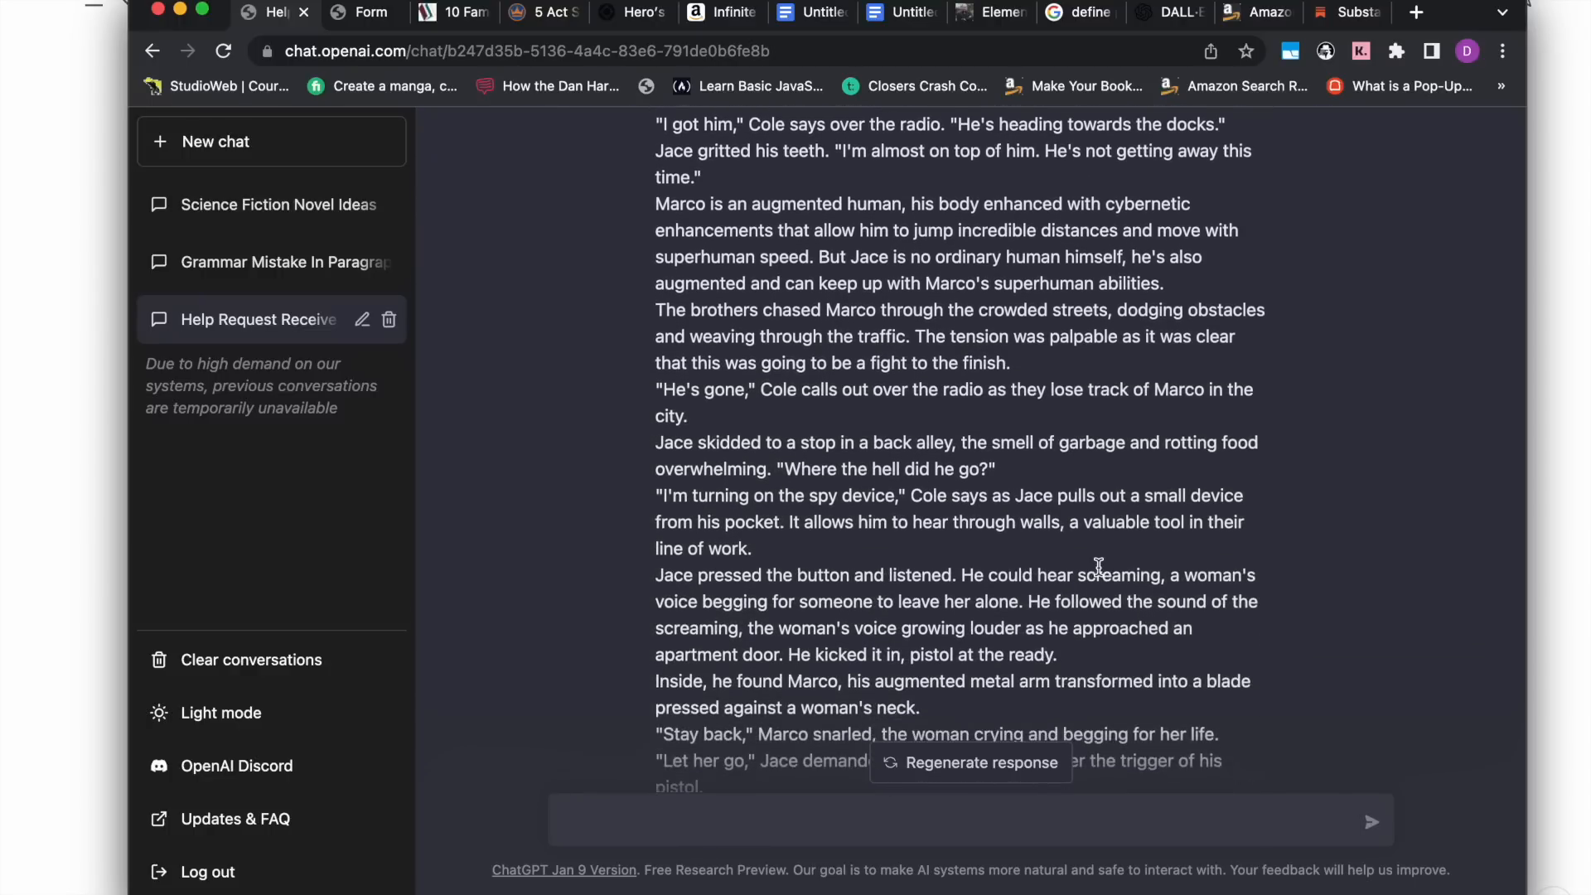
{"action": "scroll", "coordinate": [1097, 567], "scroll_direction": "down", "scroll_amount": 8}
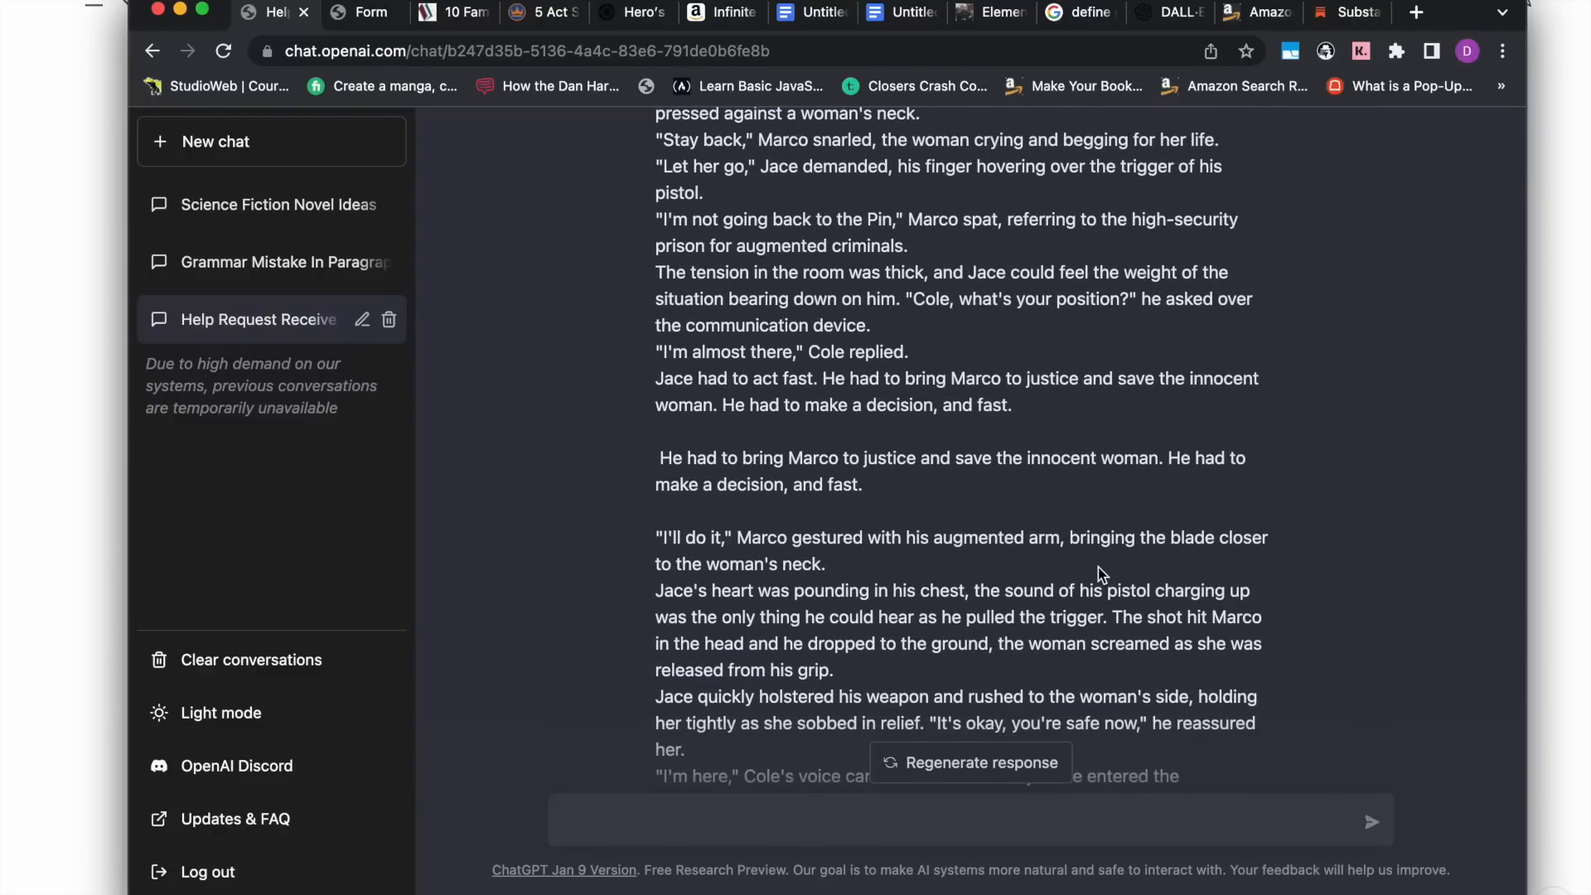
{"action": "scroll", "coordinate": [1098, 567], "scroll_direction": "down", "scroll_amount": 10}
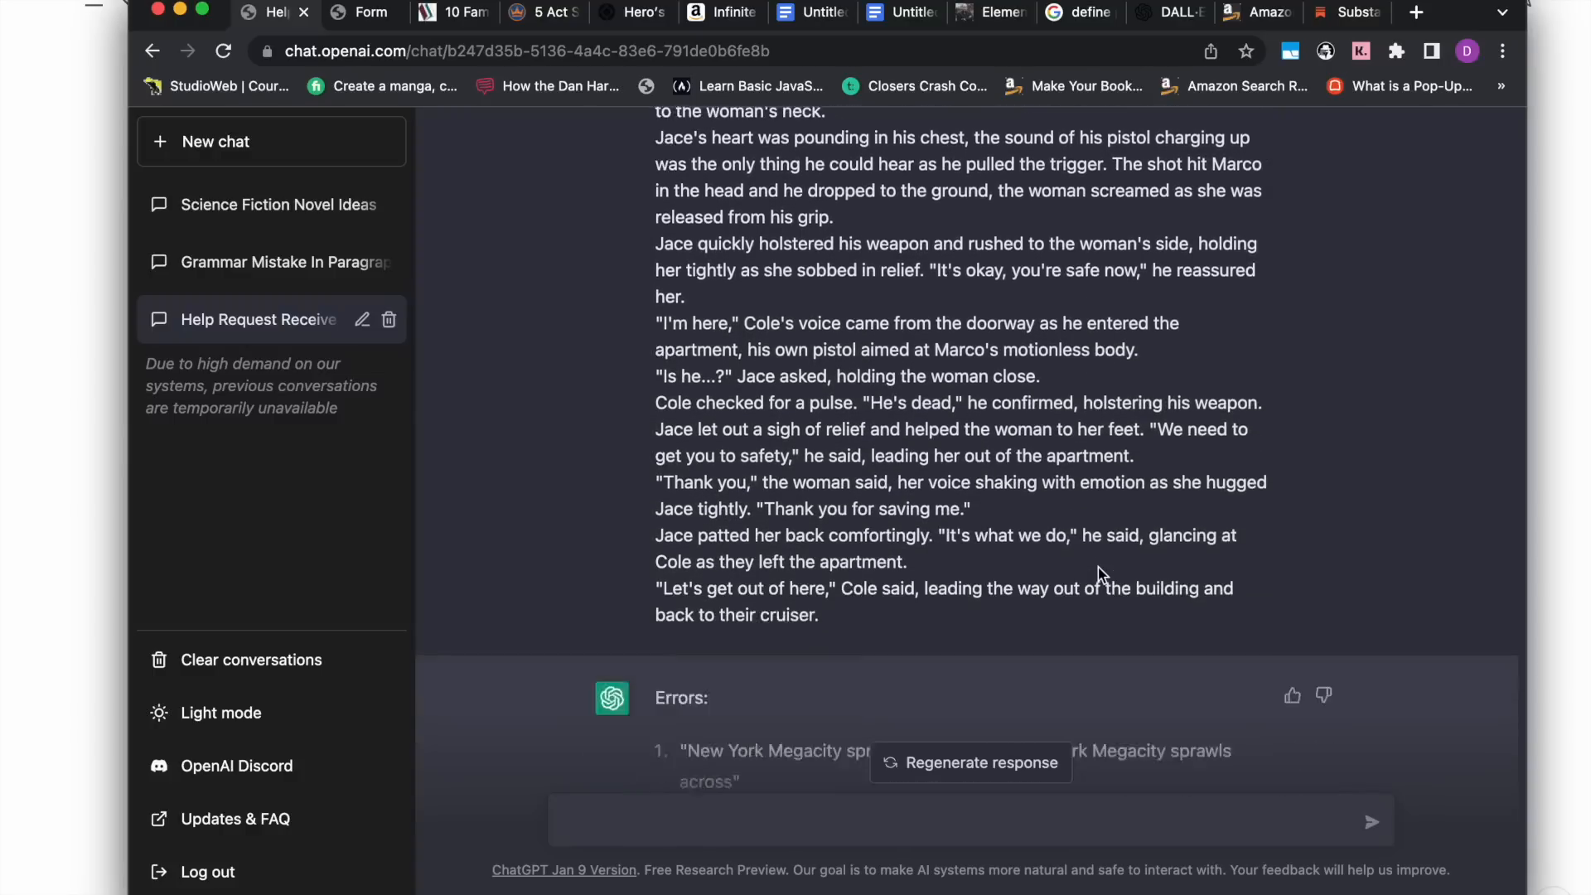
{"action": "scroll", "coordinate": [1097, 567], "scroll_direction": "down", "scroll_amount": 8}
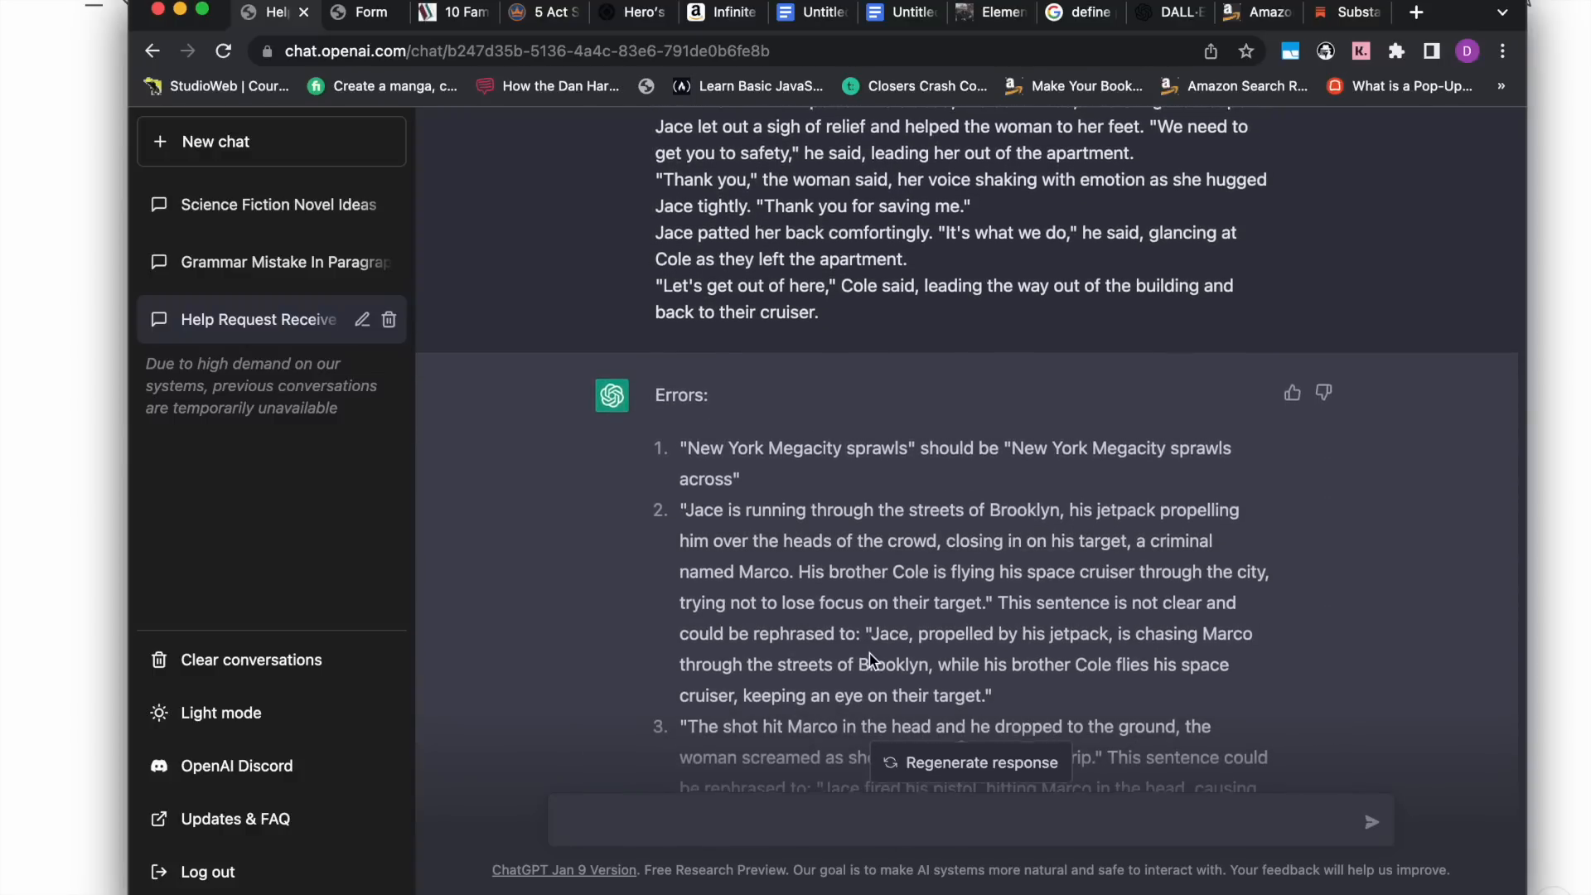
{"action": "scroll", "coordinate": [870, 660], "scroll_direction": "down", "scroll_amount": 3}
{"action": "scroll", "coordinate": [858, 516], "scroll_direction": "down", "scroll_amount": 3}
{"action": "scroll", "coordinate": [858, 515], "scroll_direction": "down", "scroll_amount": 1}
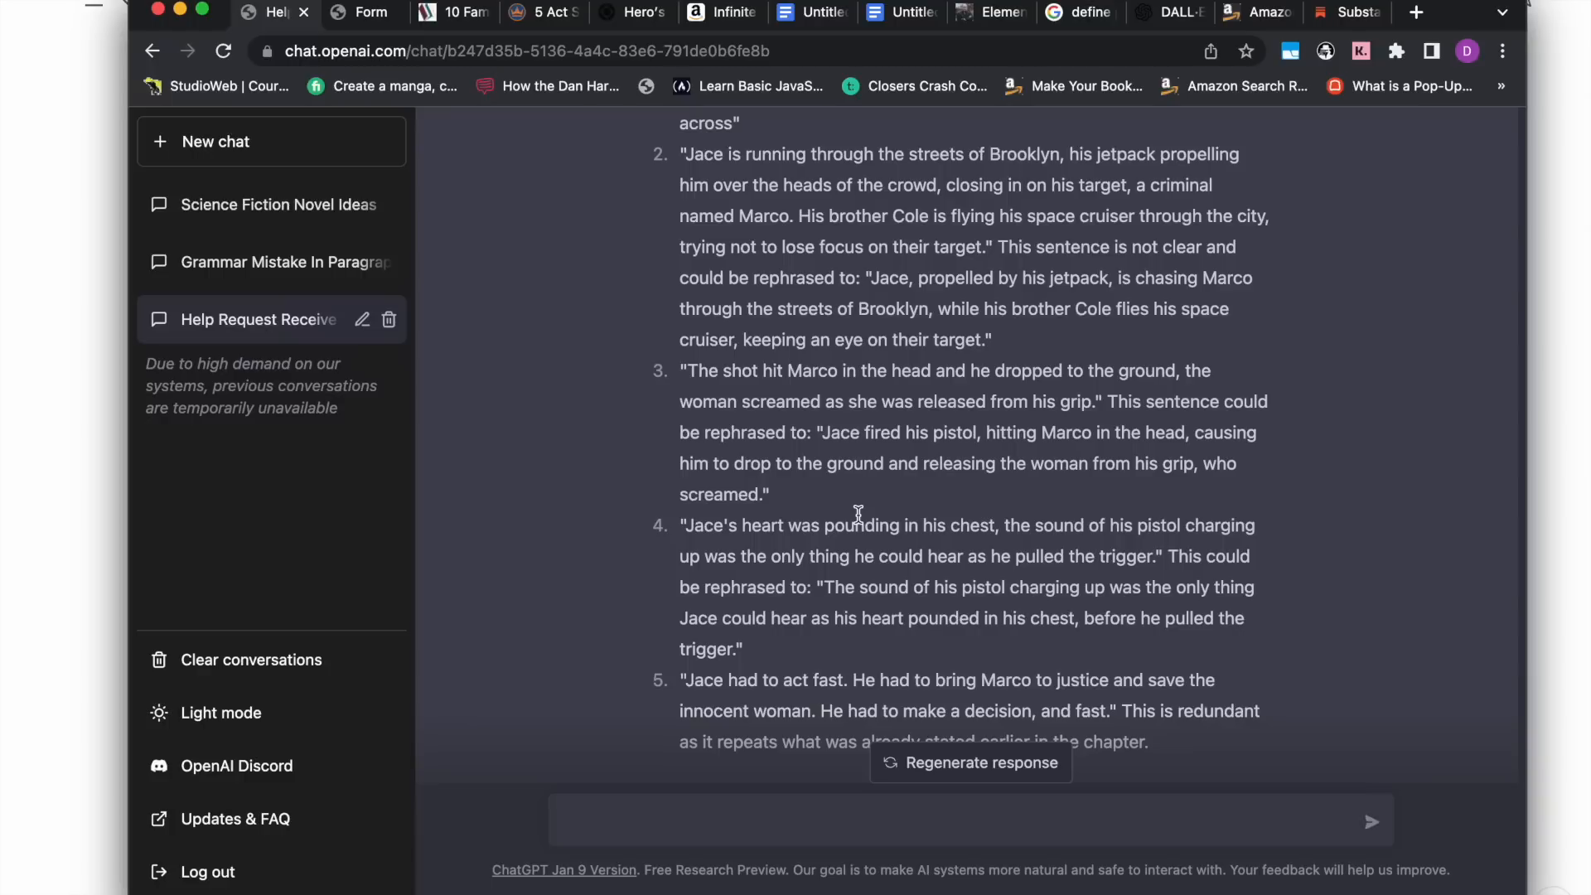
{"action": "scroll", "coordinate": [857, 516], "scroll_direction": "down", "scroll_amount": 1}
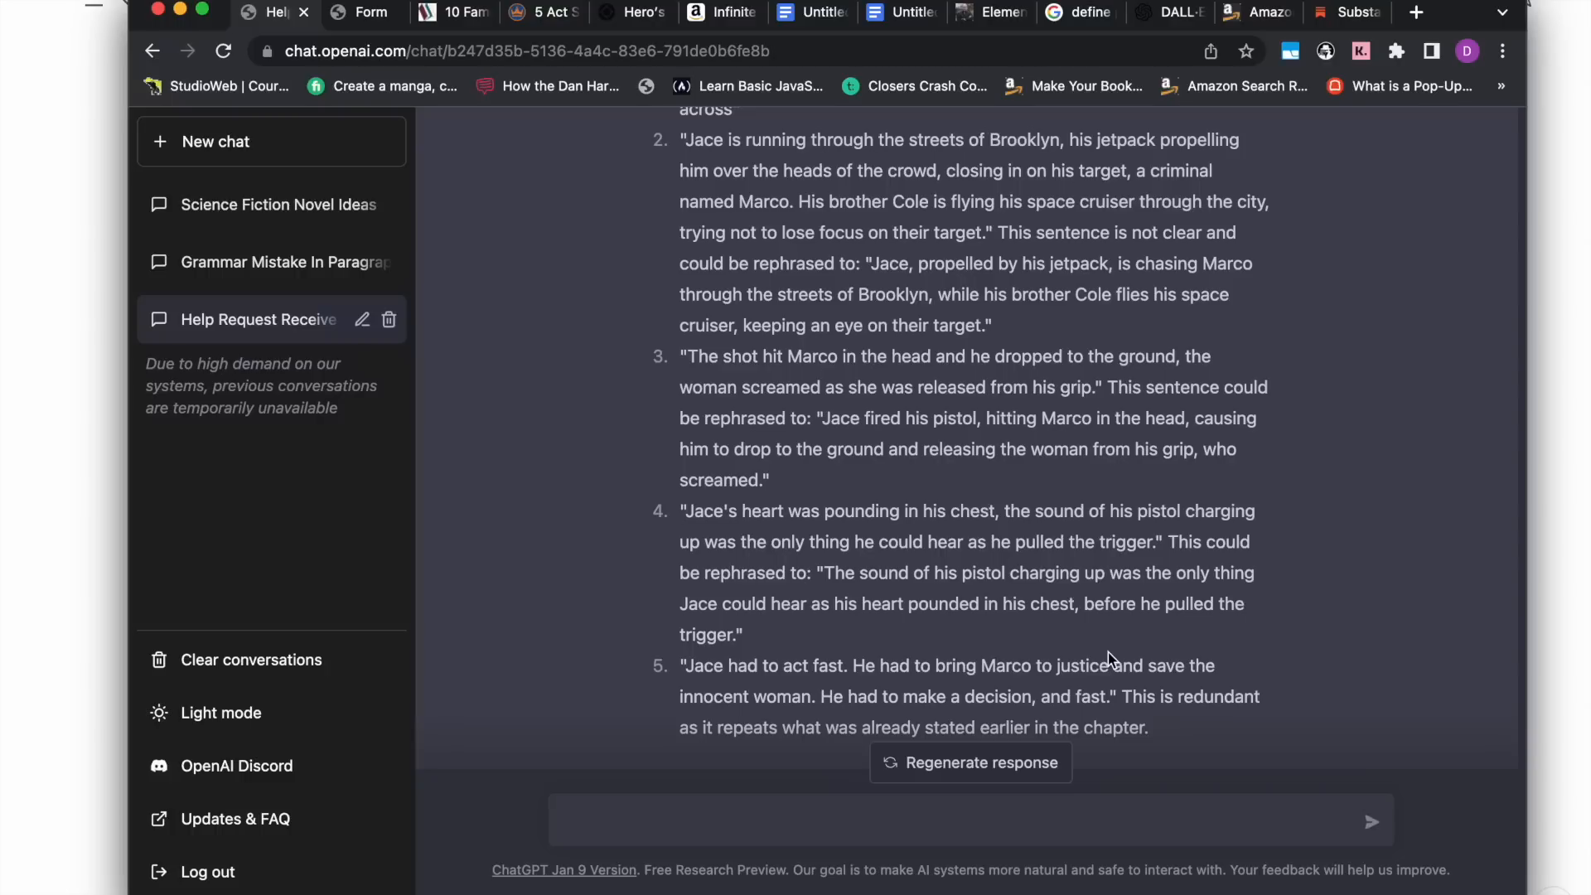
Examine ChatGPT's sentence-by-sentence corrections in reply to the follow-up question "Are there any more?".
{"action": "scroll", "coordinate": [1107, 653], "scroll_direction": "down", "scroll_amount": 6}
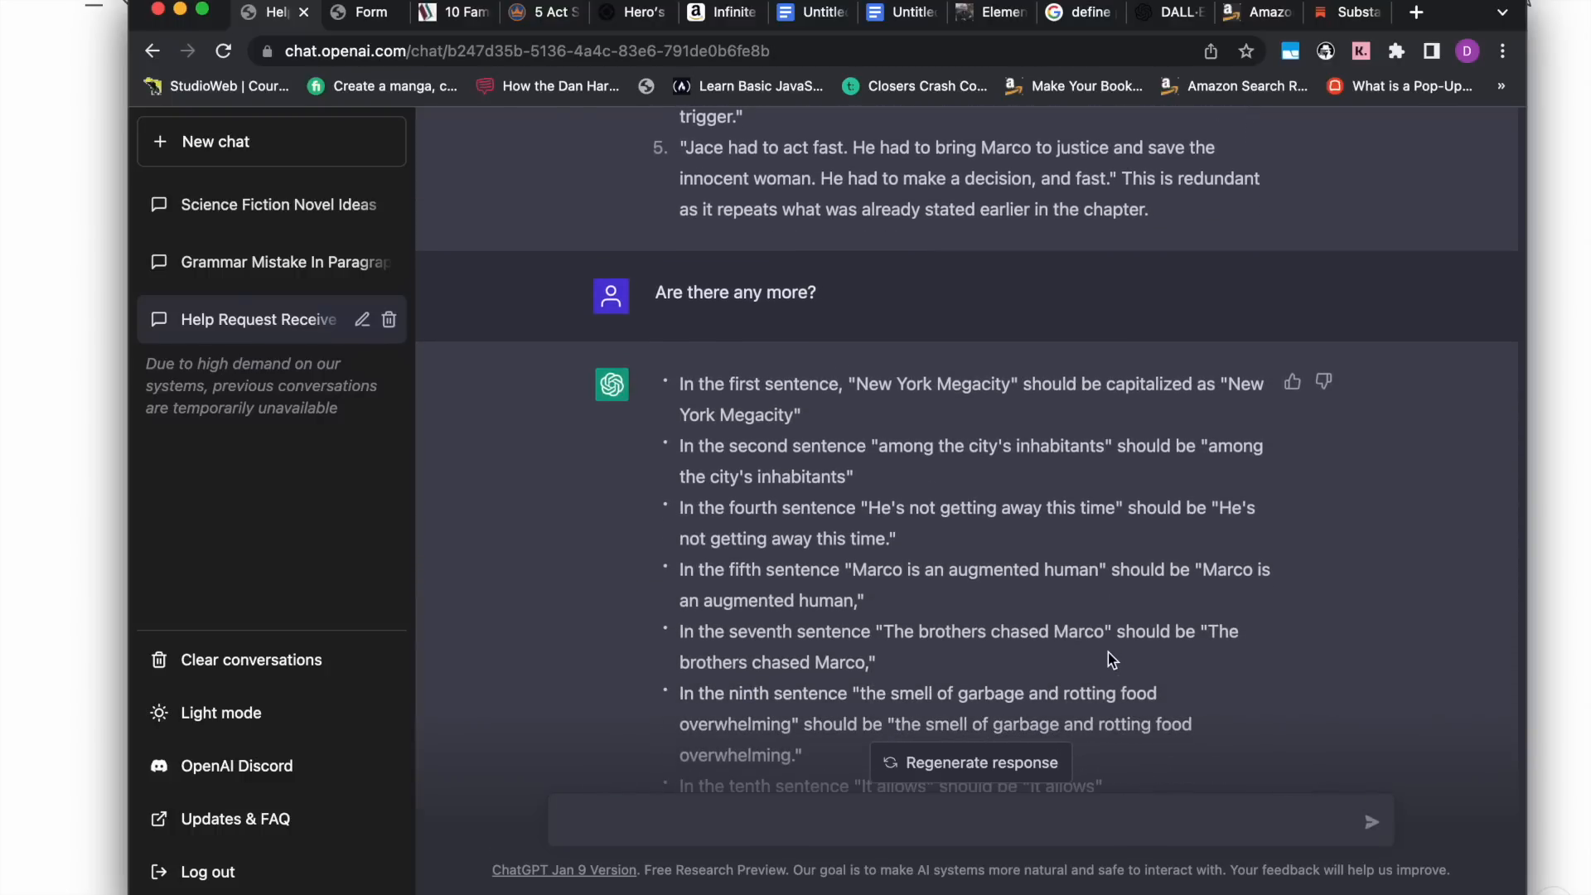
{"action": "scroll", "coordinate": [1107, 659], "scroll_direction": "down", "scroll_amount": 2}
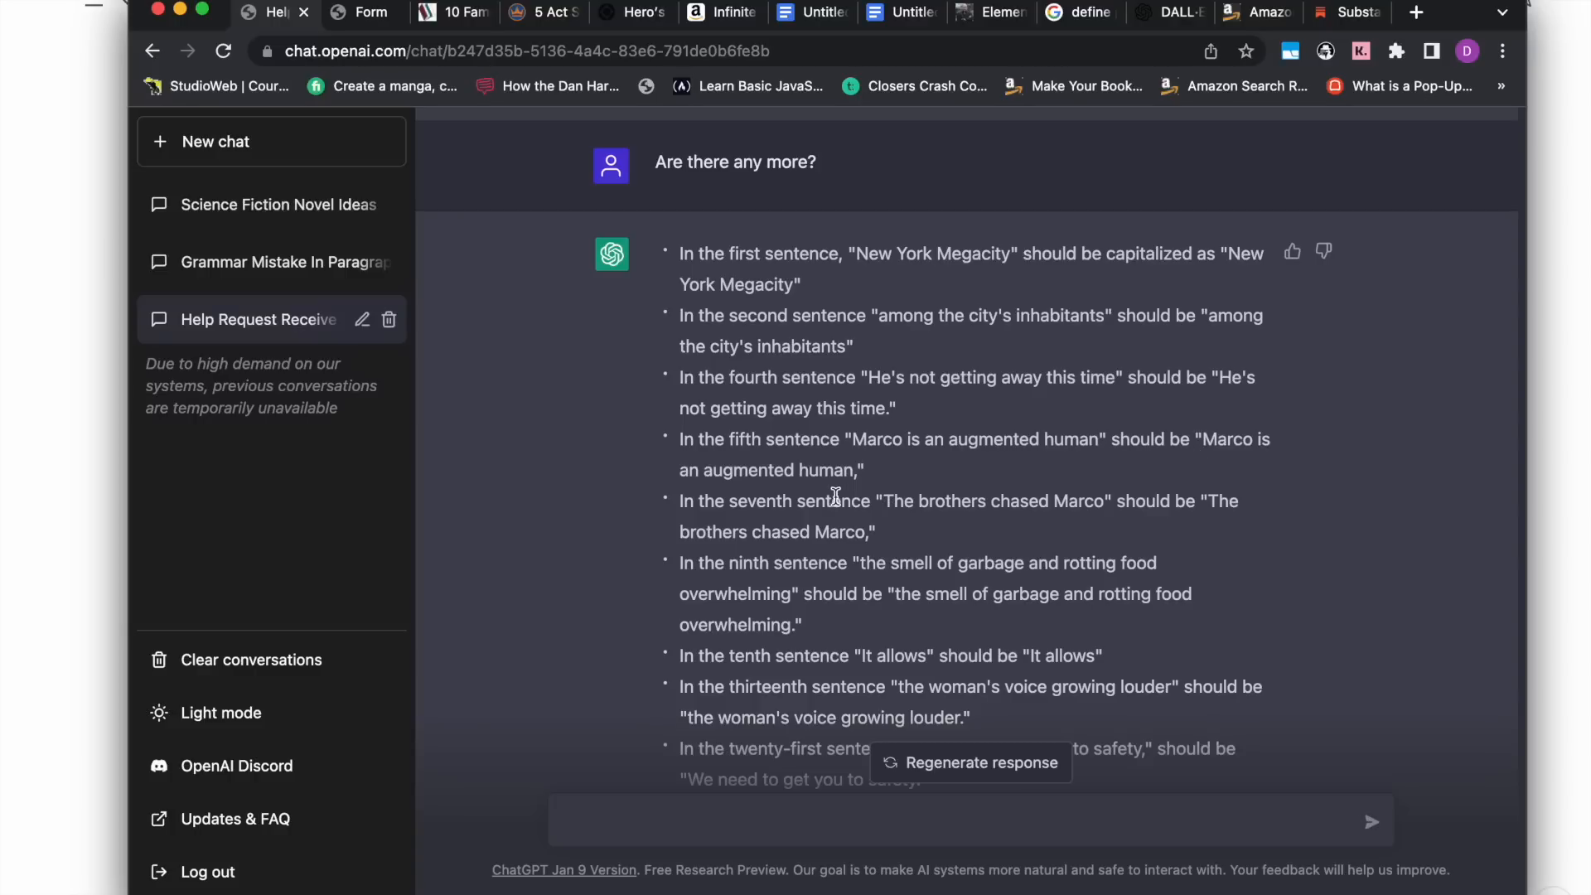
{"action": "scroll", "coordinate": [800, 466], "scroll_direction": "down", "scroll_amount": 1}
{"action": "scroll", "coordinate": [800, 466], "scroll_direction": "down", "scroll_amount": 3}
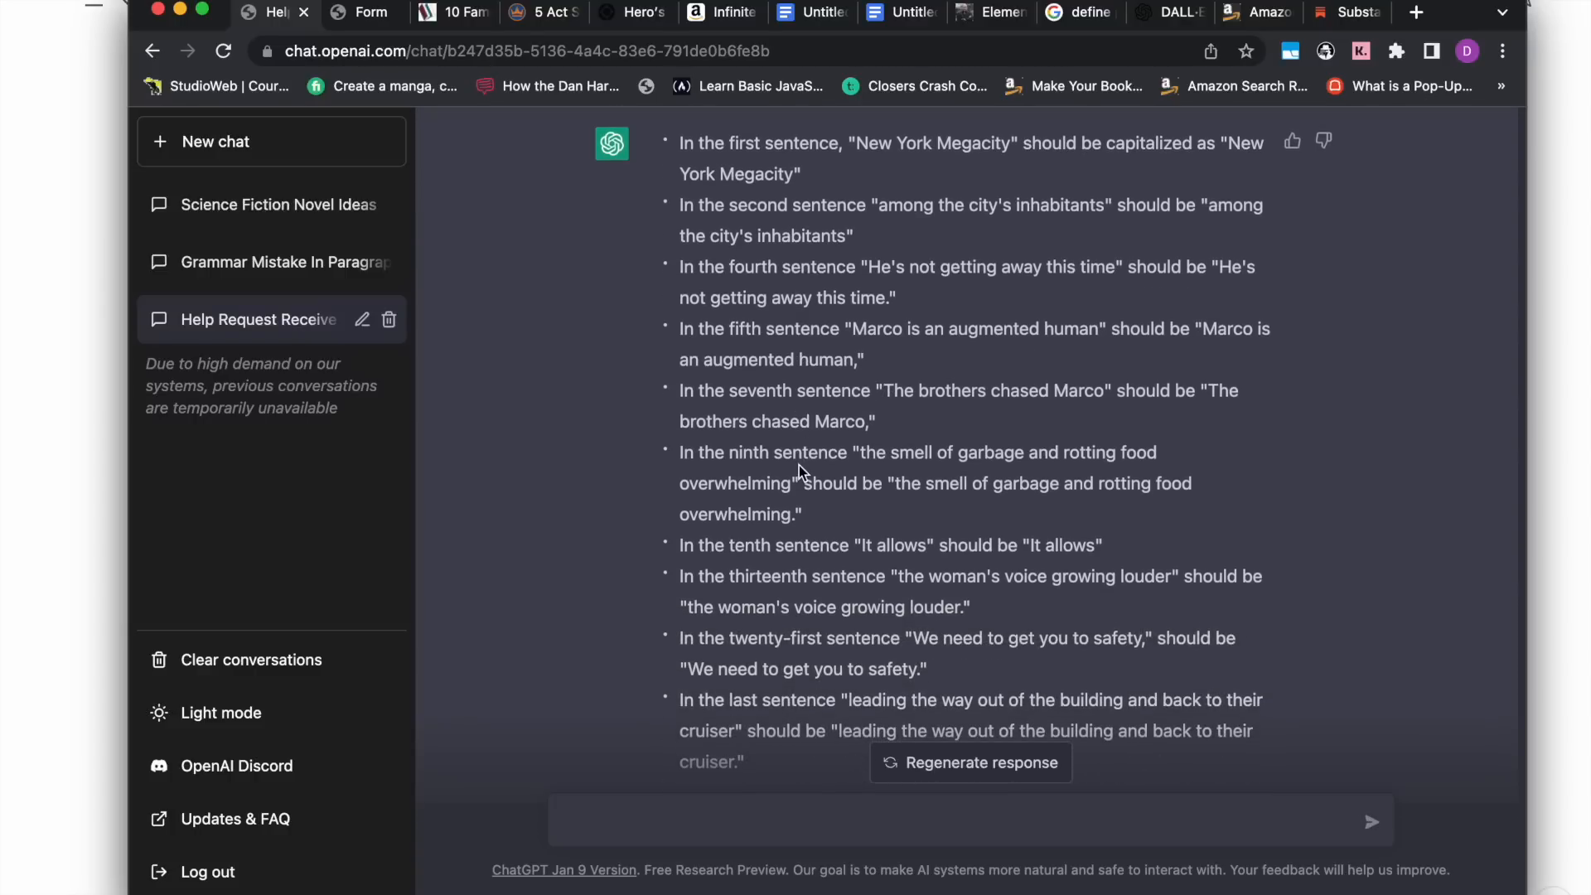
{"action": "scroll", "coordinate": [799, 469], "scroll_direction": "down", "scroll_amount": 1}
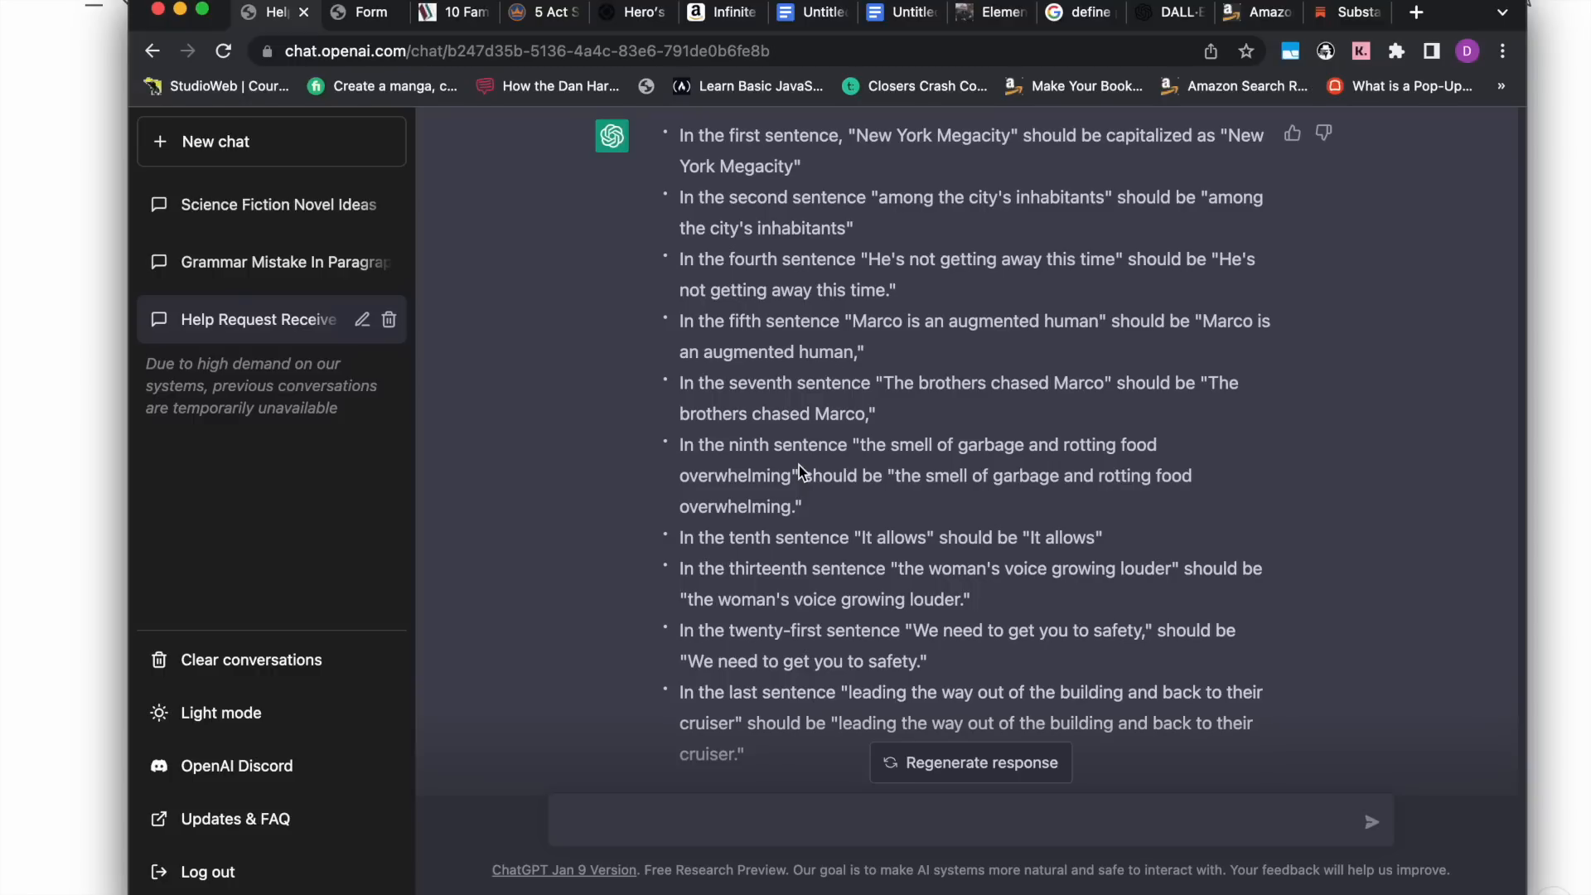
{"action": "scroll", "coordinate": [798, 465], "scroll_direction": "down", "scroll_amount": 2}
{"action": "scroll", "coordinate": [798, 465], "scroll_direction": "up", "scroll_amount": 3}
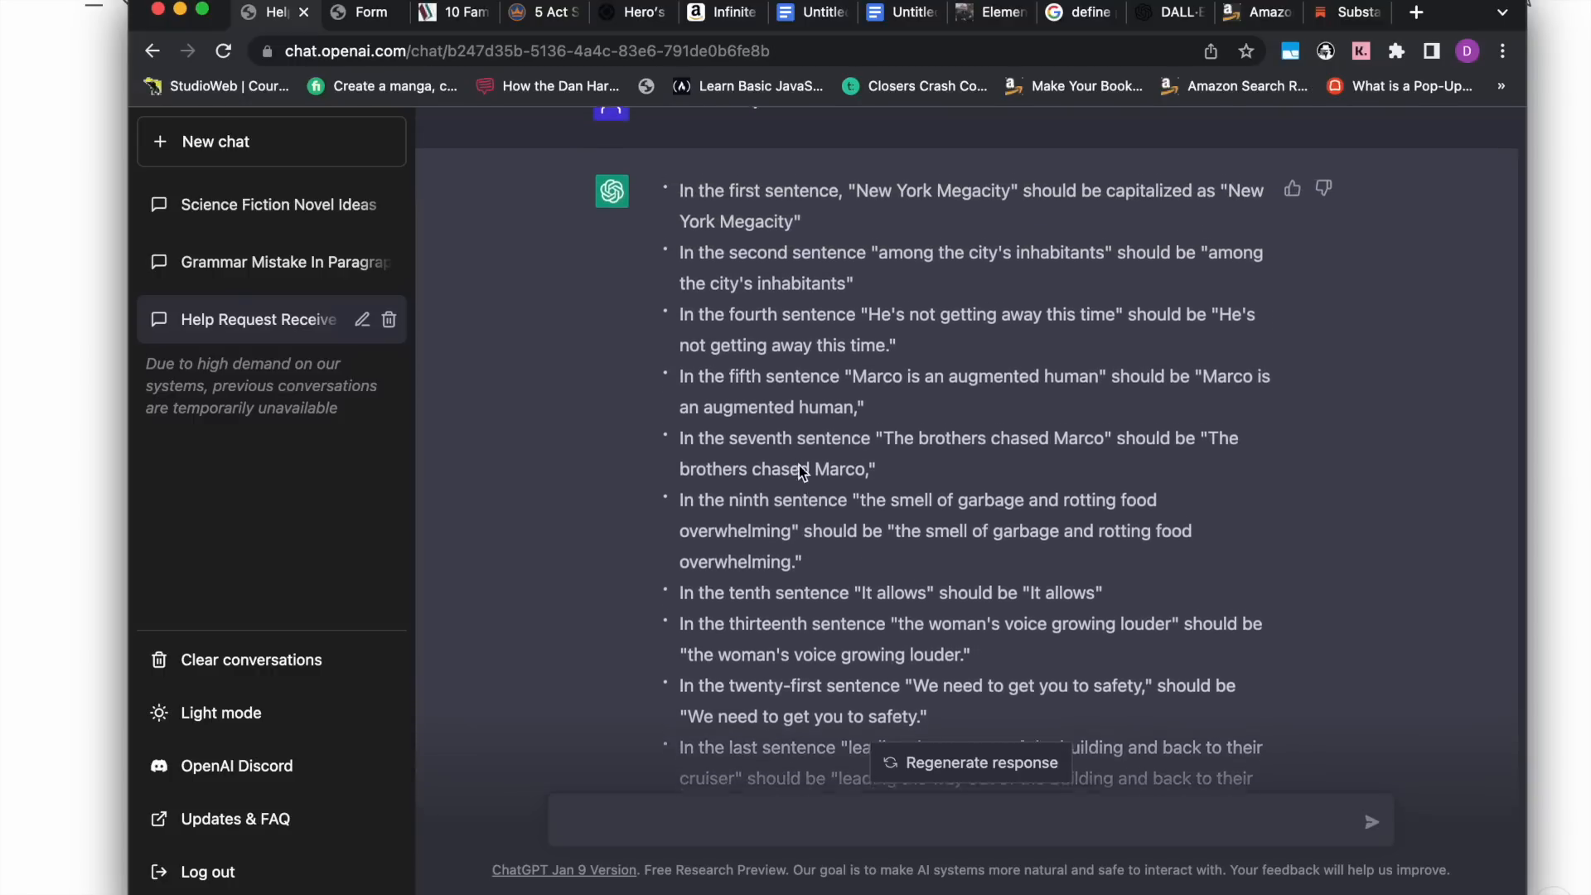
{"action": "scroll", "coordinate": [799, 464], "scroll_direction": "up", "scroll_amount": 2}
{"action": "scroll", "coordinate": [799, 464], "scroll_direction": "up", "scroll_amount": 1}
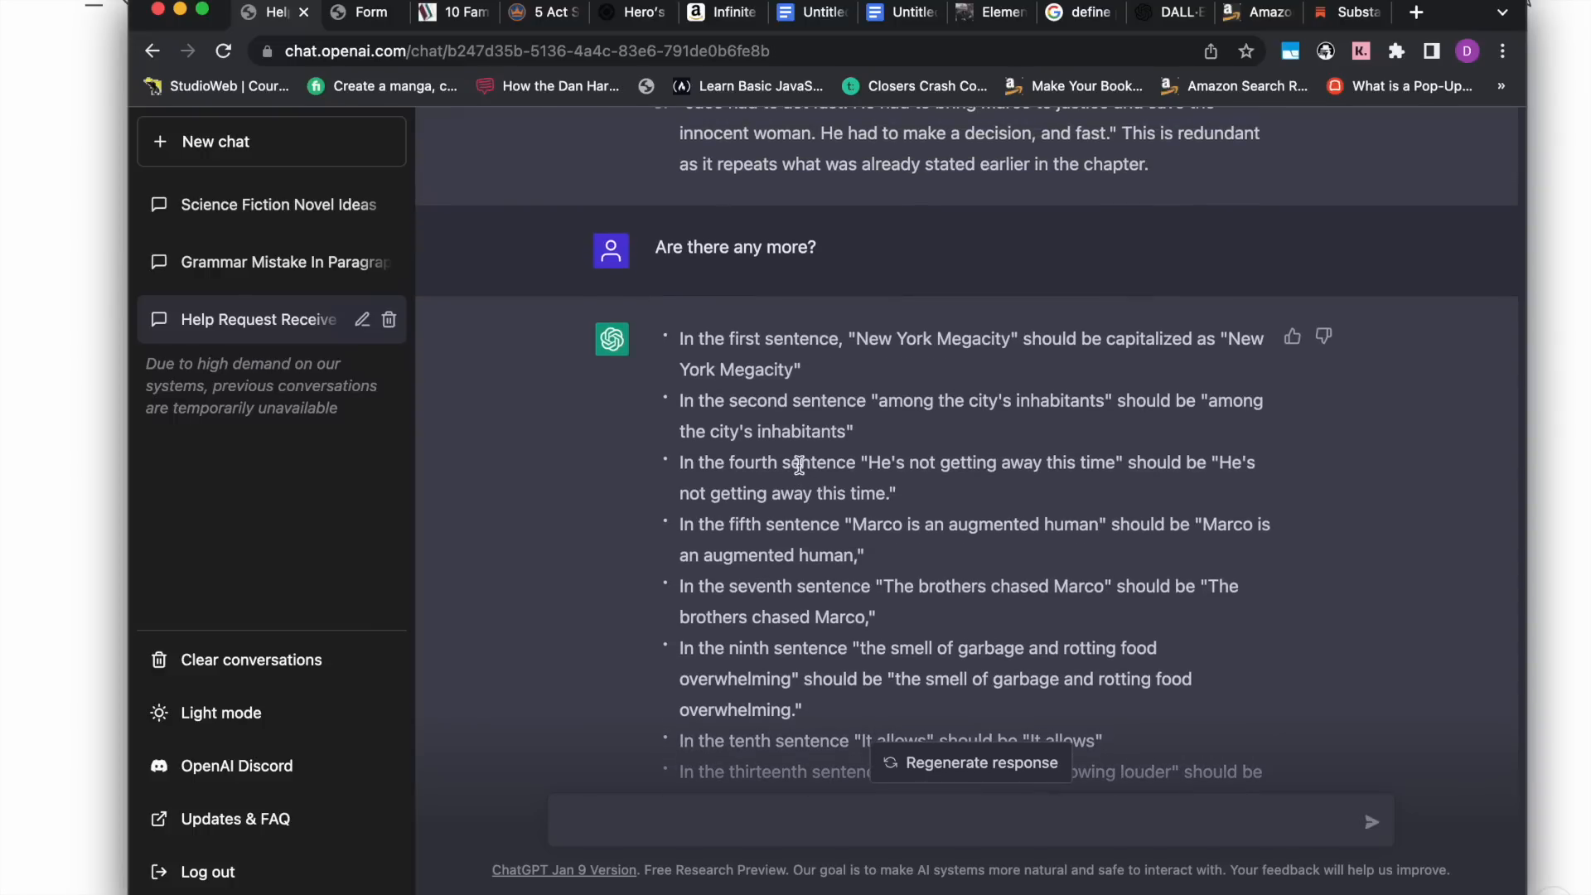
Switch back to the Notion page and remove the extra space before "issues" in the example prompt "Correct punctuation issues".
{"action": "left_click", "coordinate": [86, 496]}
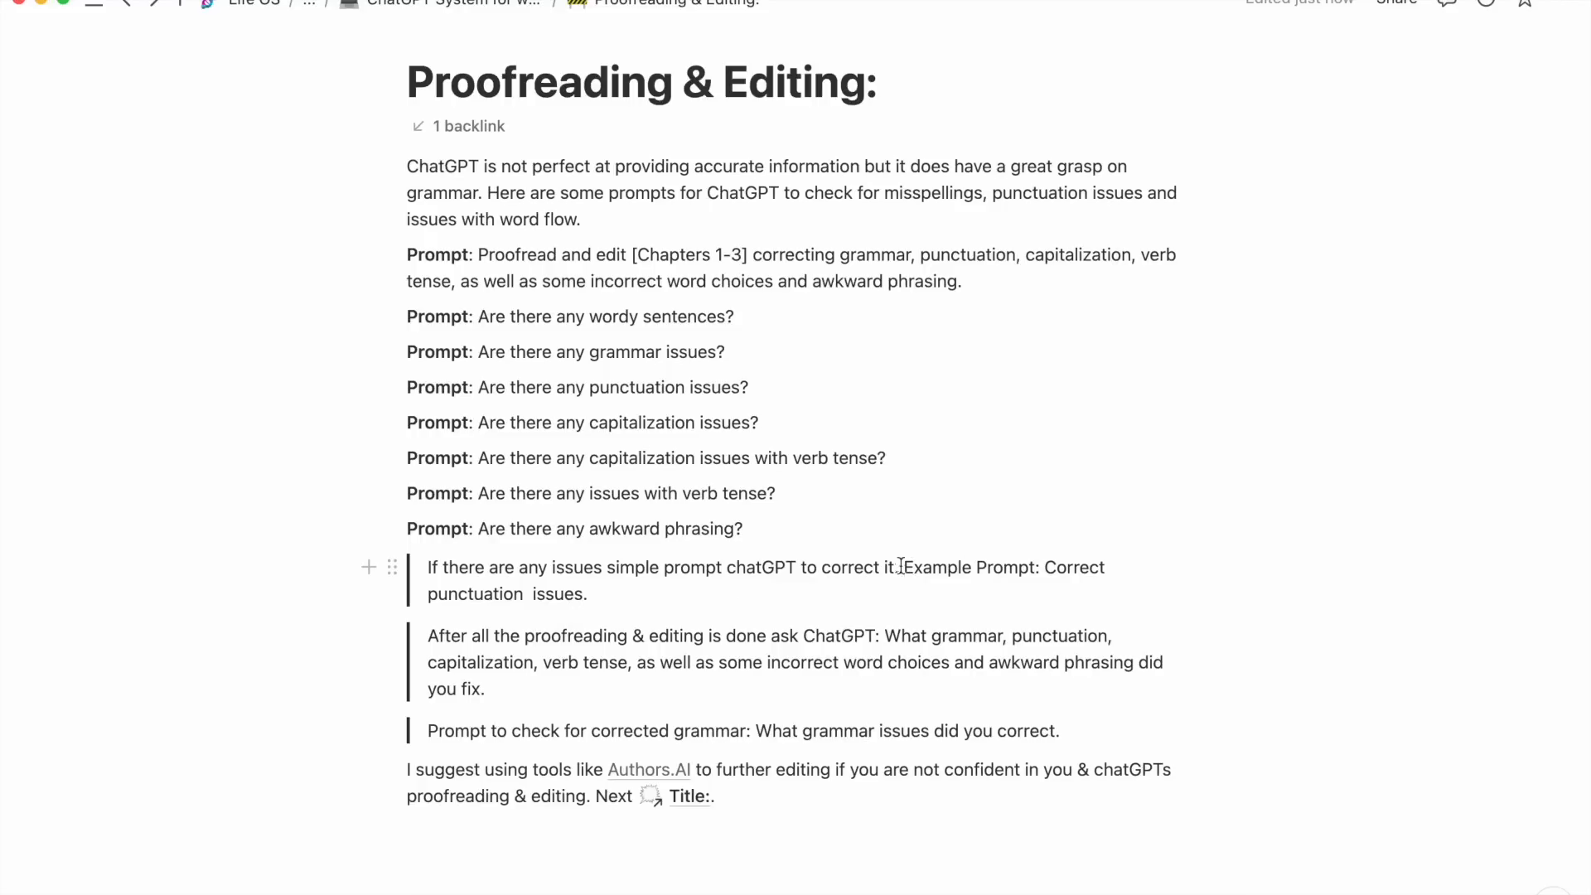
{"action": "left_click_drag", "start_coordinate": [912, 568], "coordinate": [1035, 568]}
{"action": "left_click", "coordinate": [530, 595]}
Open the linked Authors.AI website and look over its Marlowe Basic, Marlowe Pro and Single Report plans.
{"action": "scroll", "coordinate": [975, 733], "scroll_direction": "down", "scroll_amount": 2}
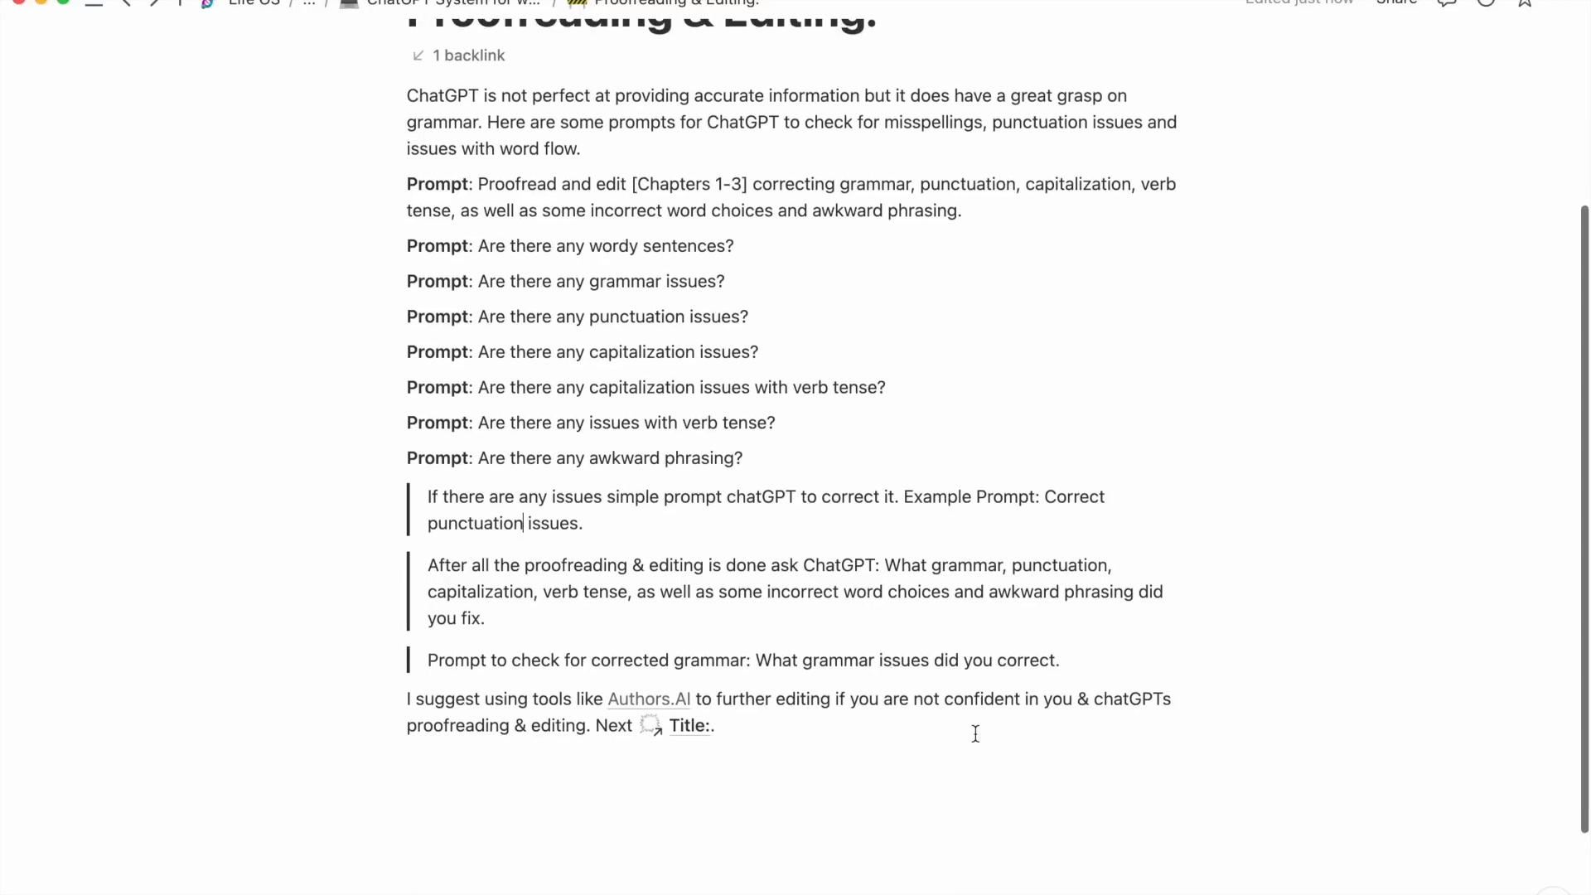
{"action": "mouse_move", "coordinate": [647, 710]}
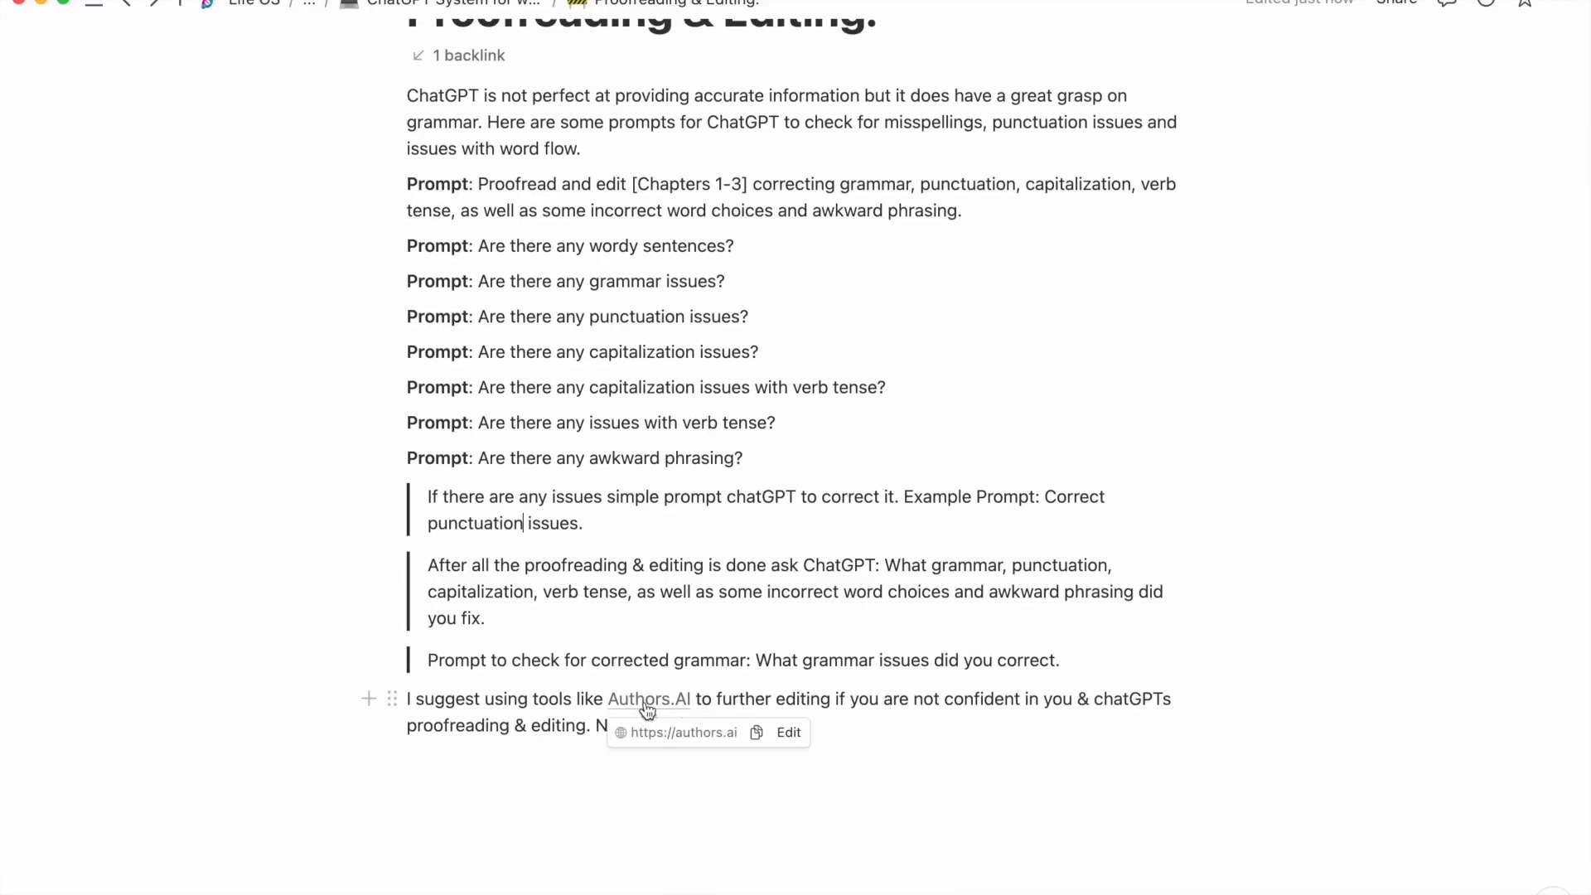
{"action": "left_click", "coordinate": [646, 706]}
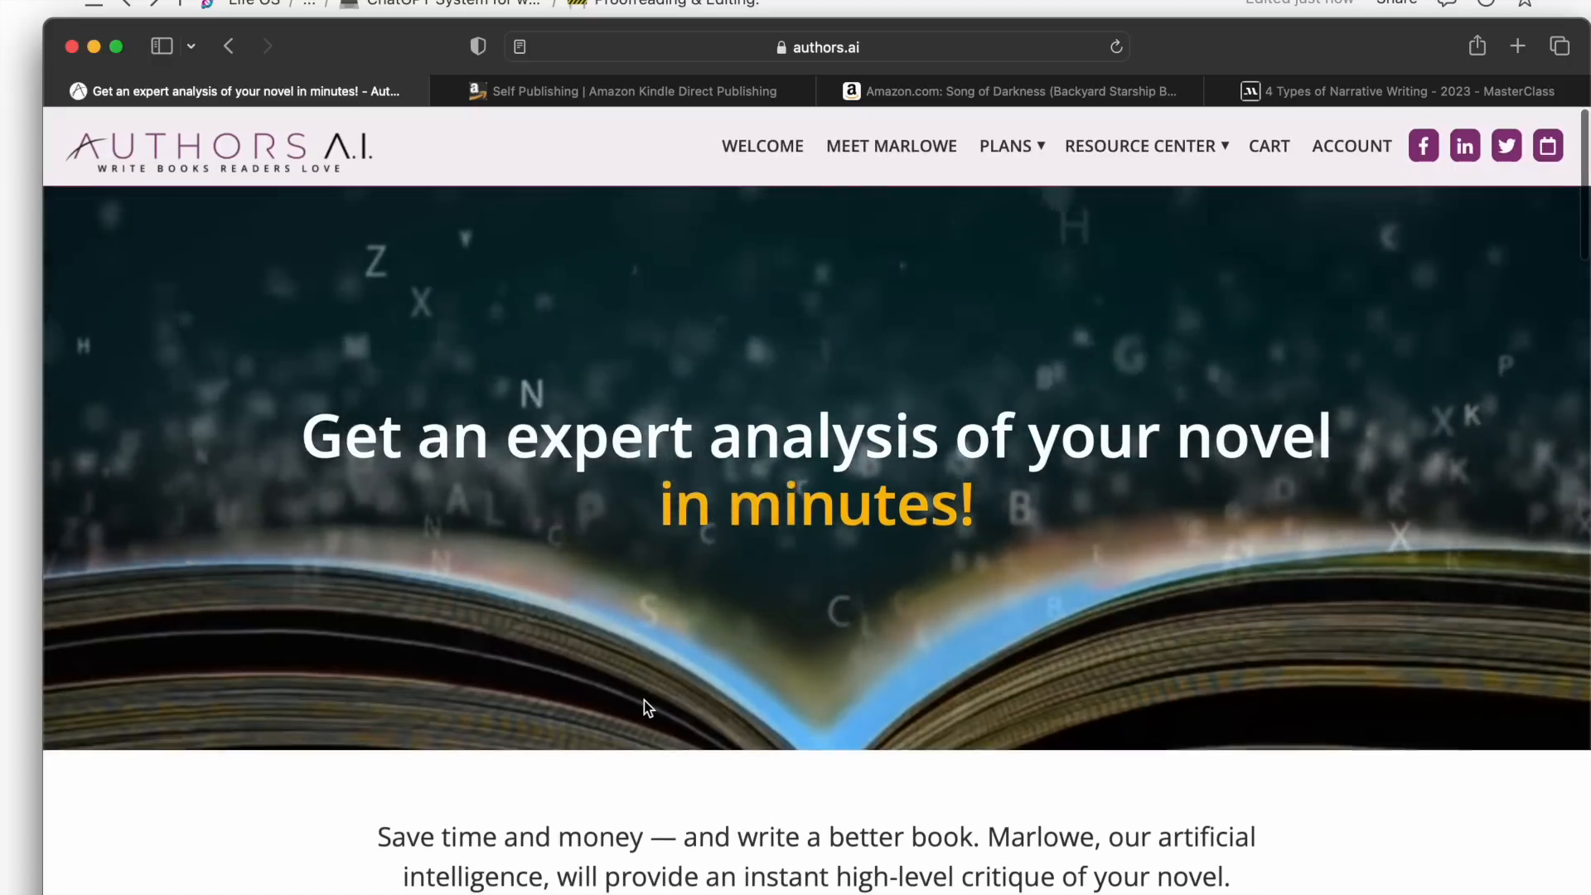
{"action": "scroll", "coordinate": [644, 700], "scroll_direction": "down", "scroll_amount": 3}
{"action": "scroll", "coordinate": [644, 700], "scroll_direction": "down", "scroll_amount": 15}
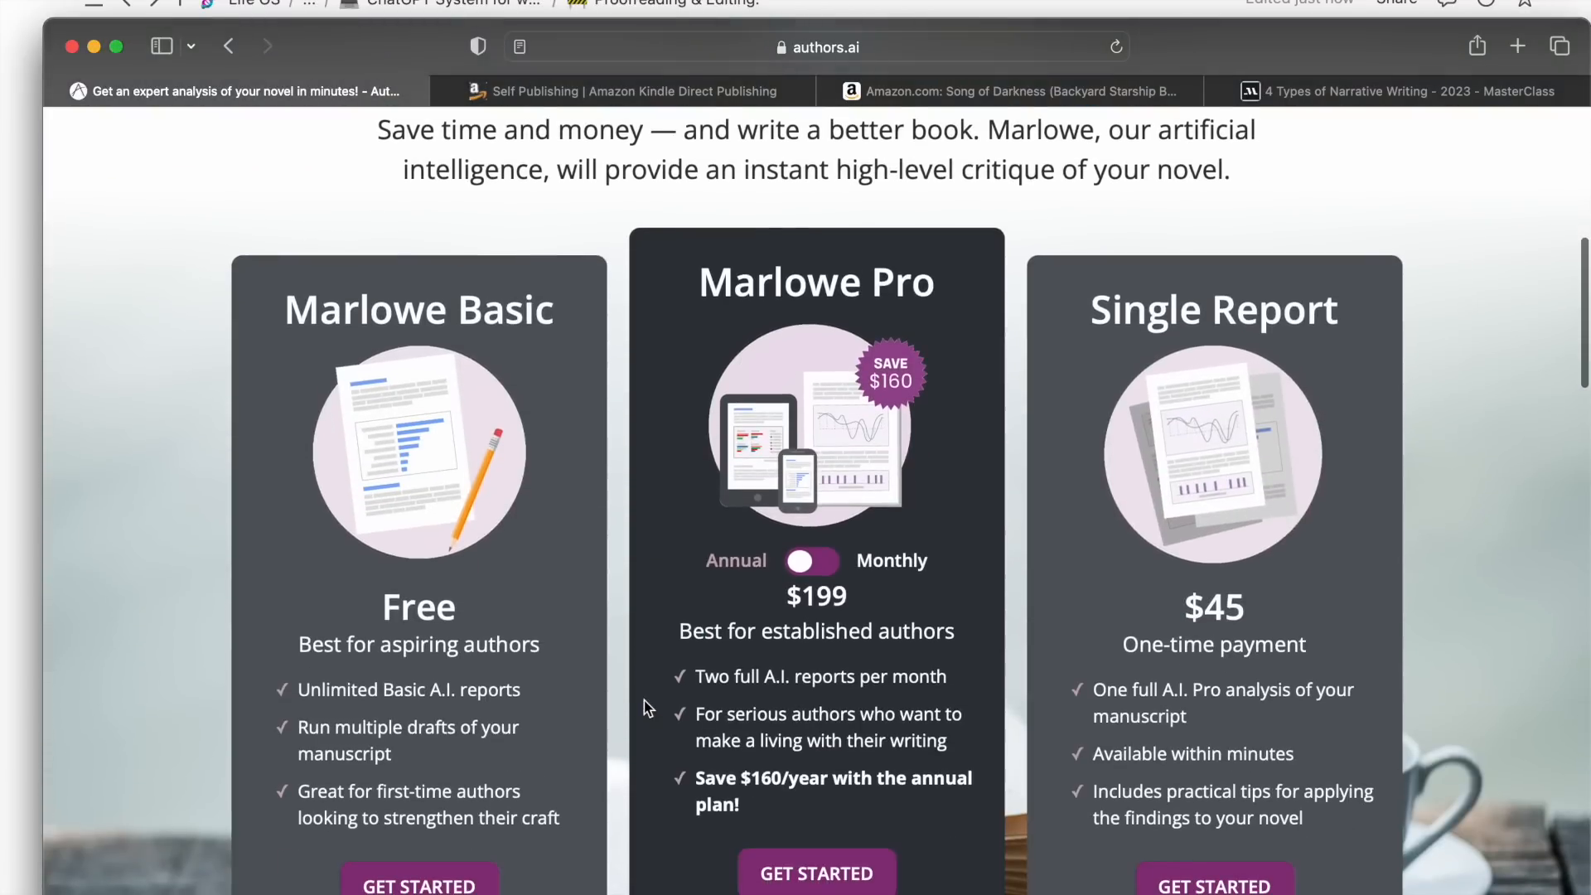
{"action": "scroll", "coordinate": [643, 699], "scroll_direction": "down", "scroll_amount": 2}
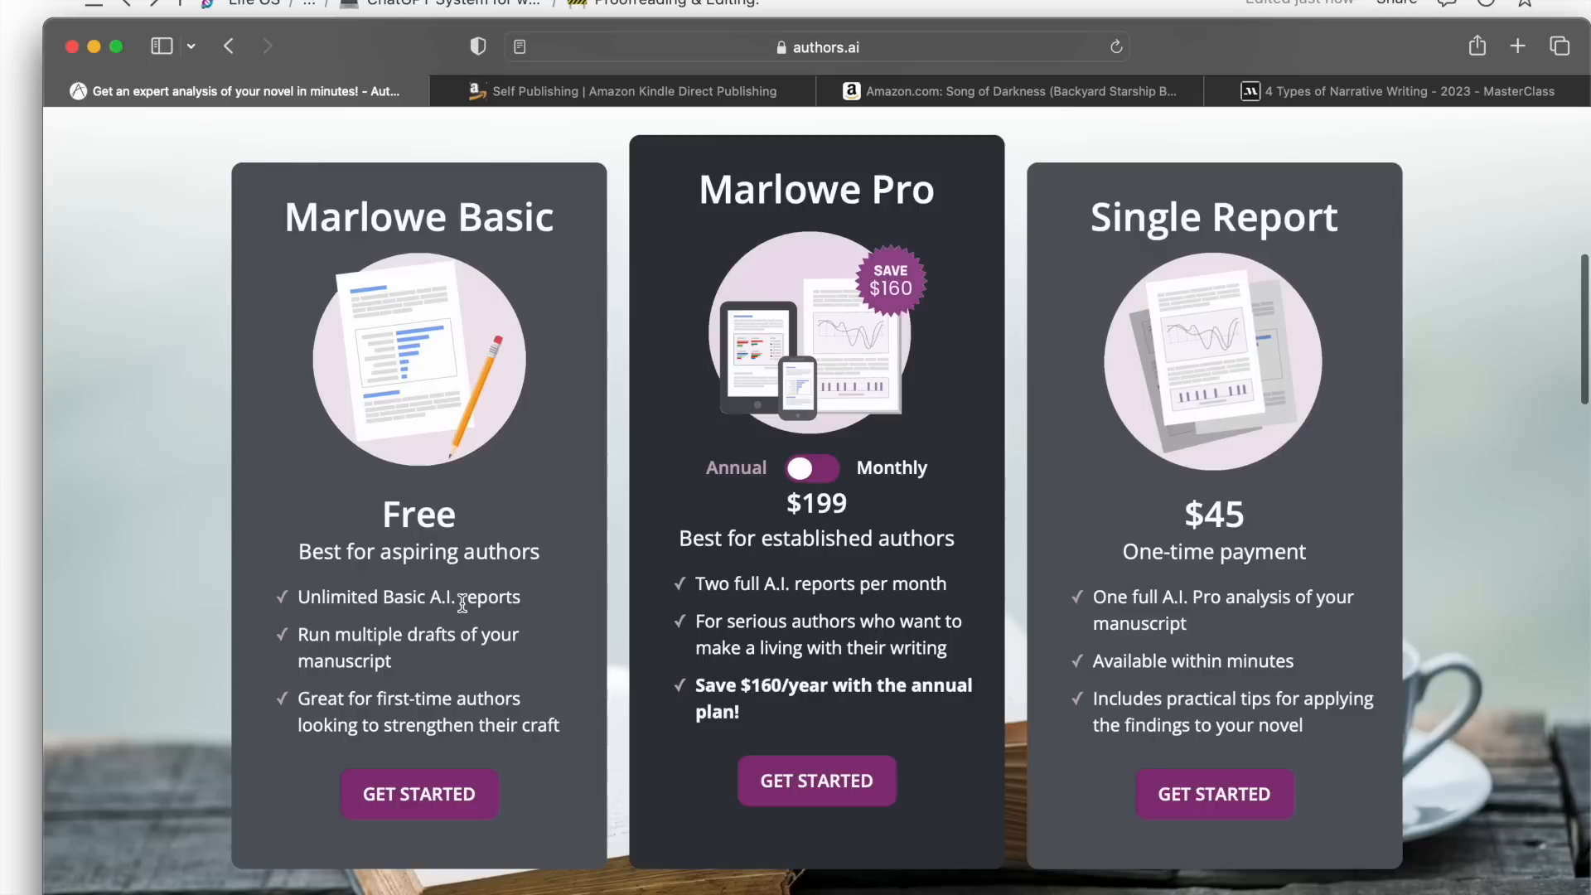
{"action": "scroll", "coordinate": [461, 603], "scroll_direction": "down", "scroll_amount": 5}
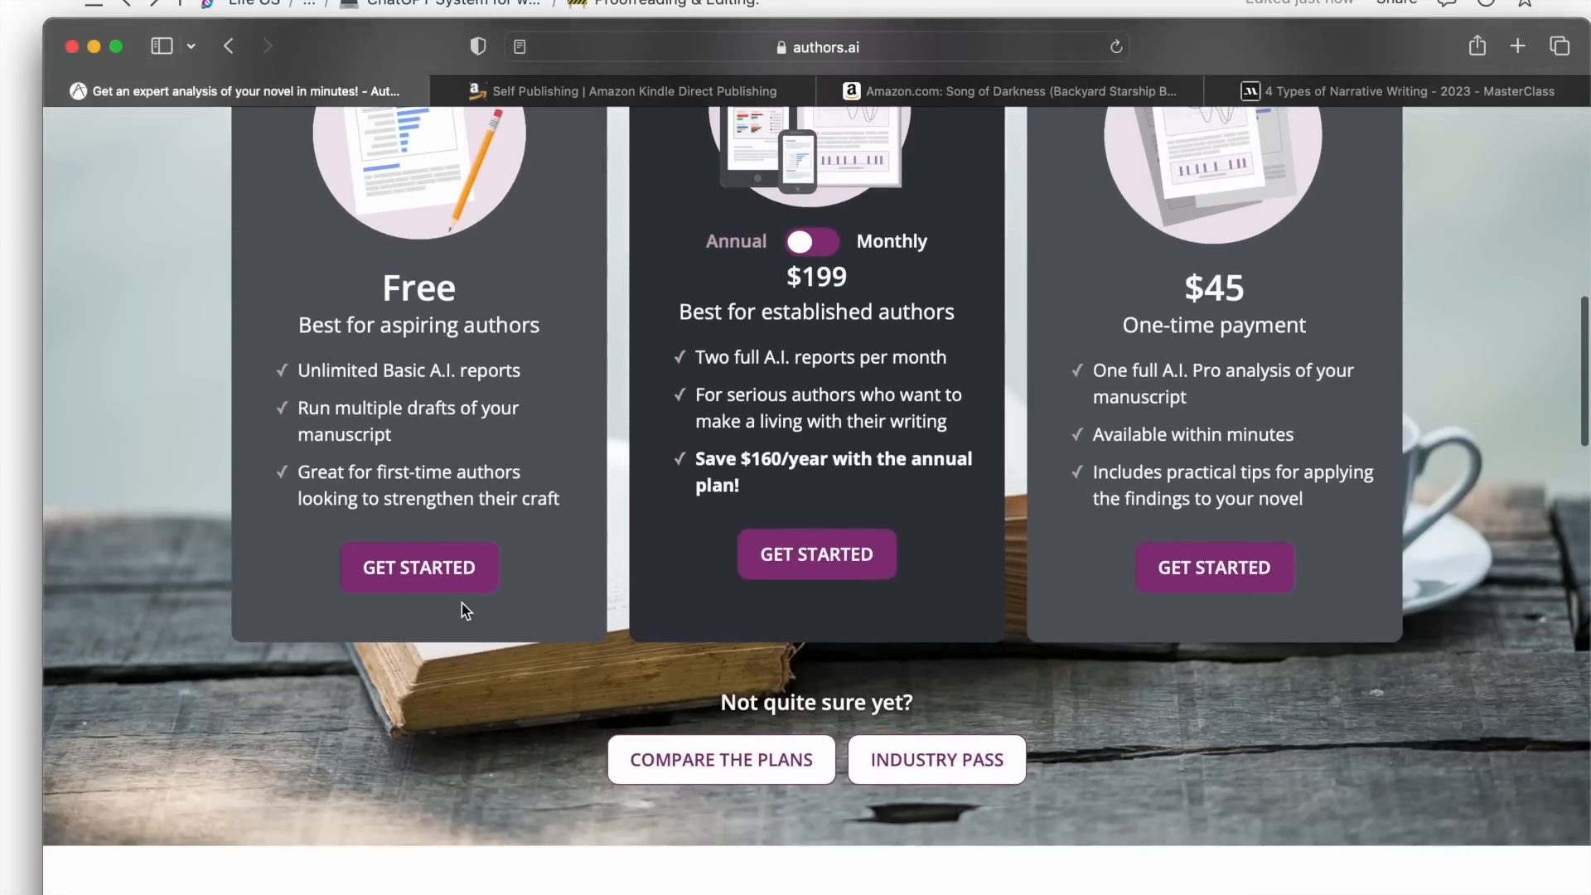
Compare the features and prices of the three Authors.AI plans and read the description of Marlowe below them.
{"action": "scroll", "coordinate": [462, 603], "scroll_direction": "up", "scroll_amount": 3}
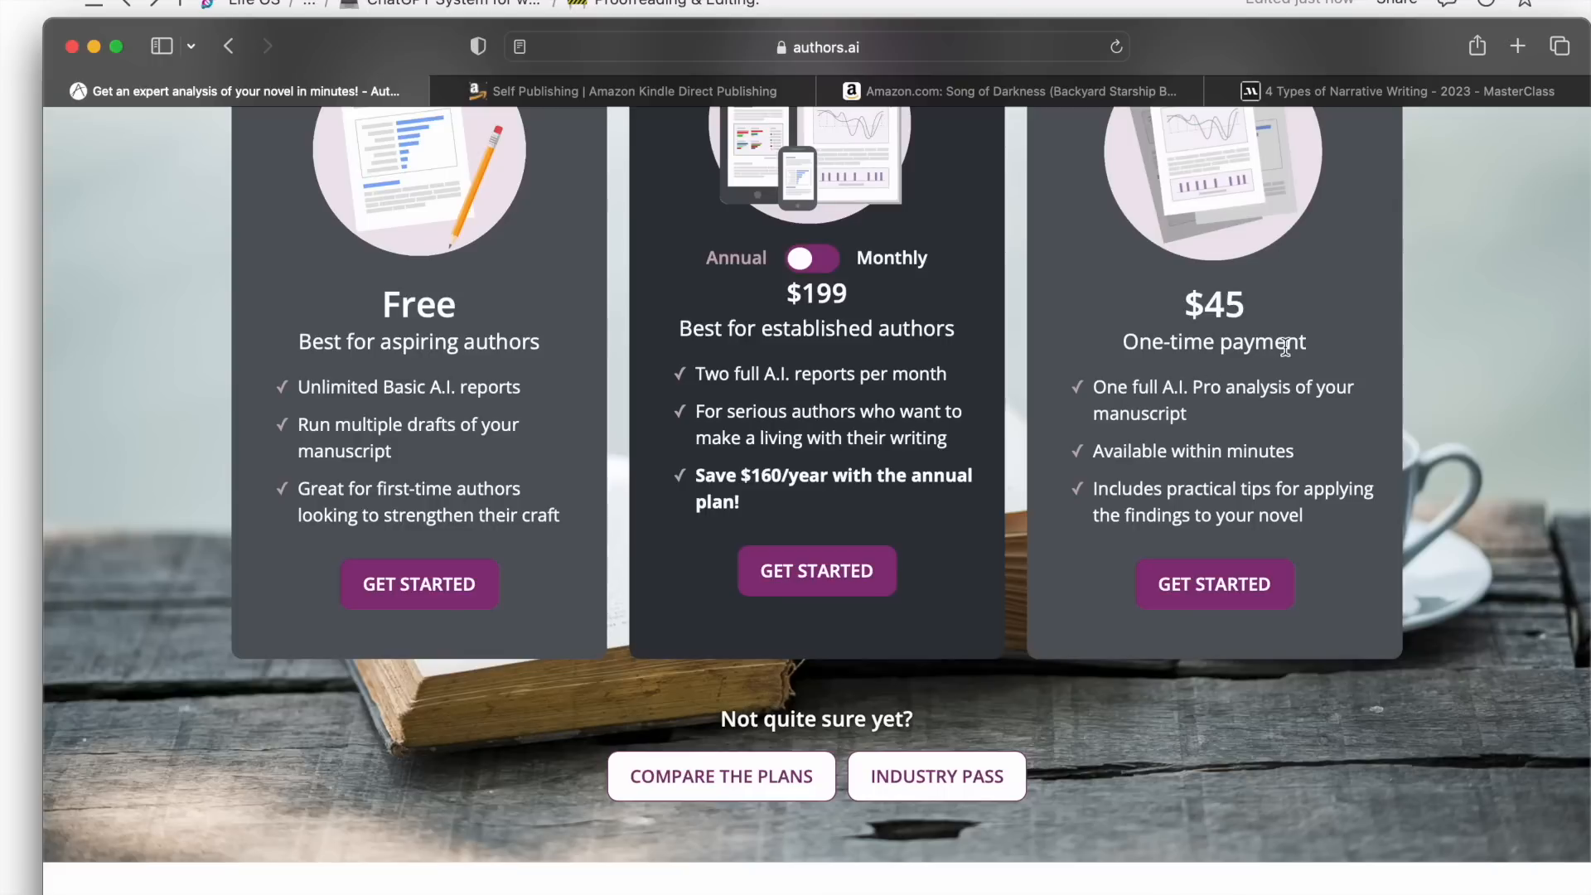
{"action": "scroll", "coordinate": [1290, 440], "scroll_direction": "down", "scroll_amount": 3}
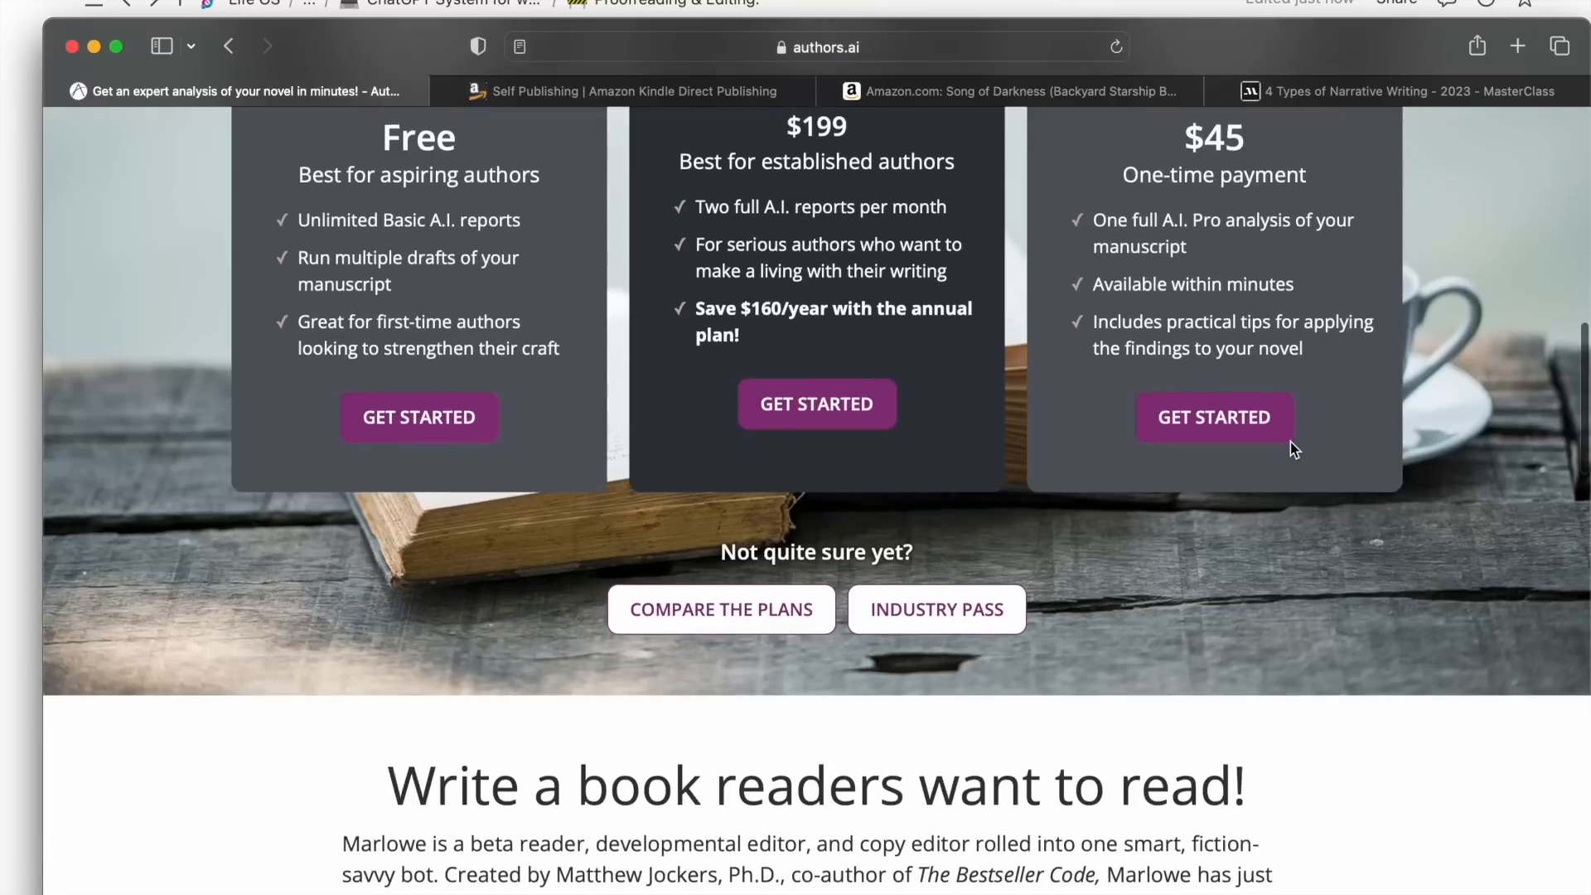
{"action": "scroll", "coordinate": [1290, 441], "scroll_direction": "up", "scroll_amount": 1}
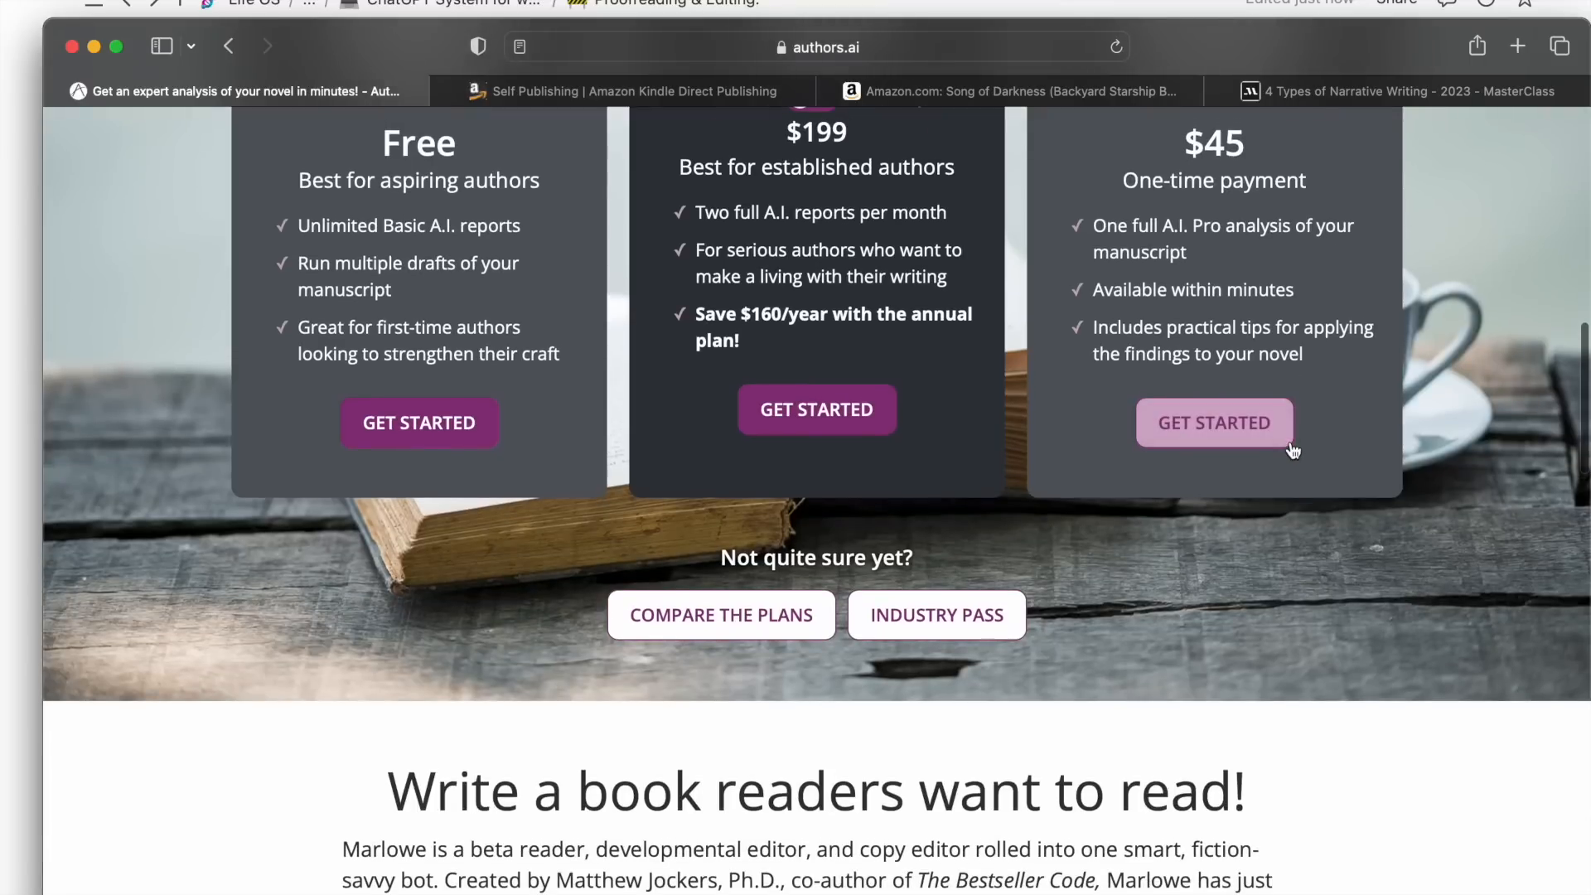
{"action": "scroll", "coordinate": [1292, 450], "scroll_direction": "up", "scroll_amount": 2}
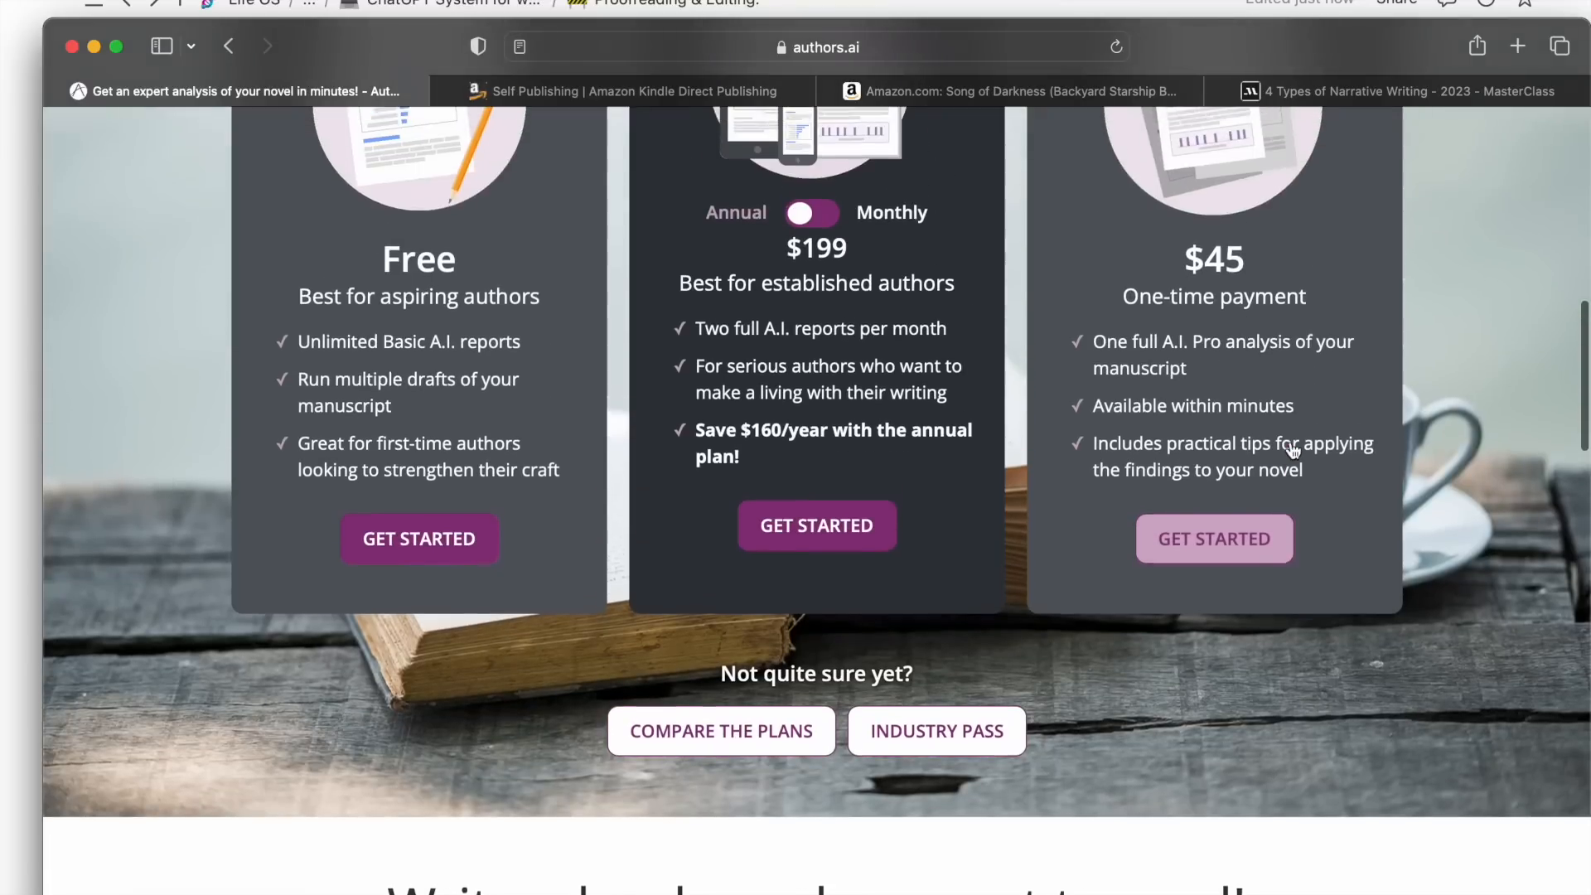
{"action": "scroll", "coordinate": [1290, 441], "scroll_direction": "down", "scroll_amount": 6}
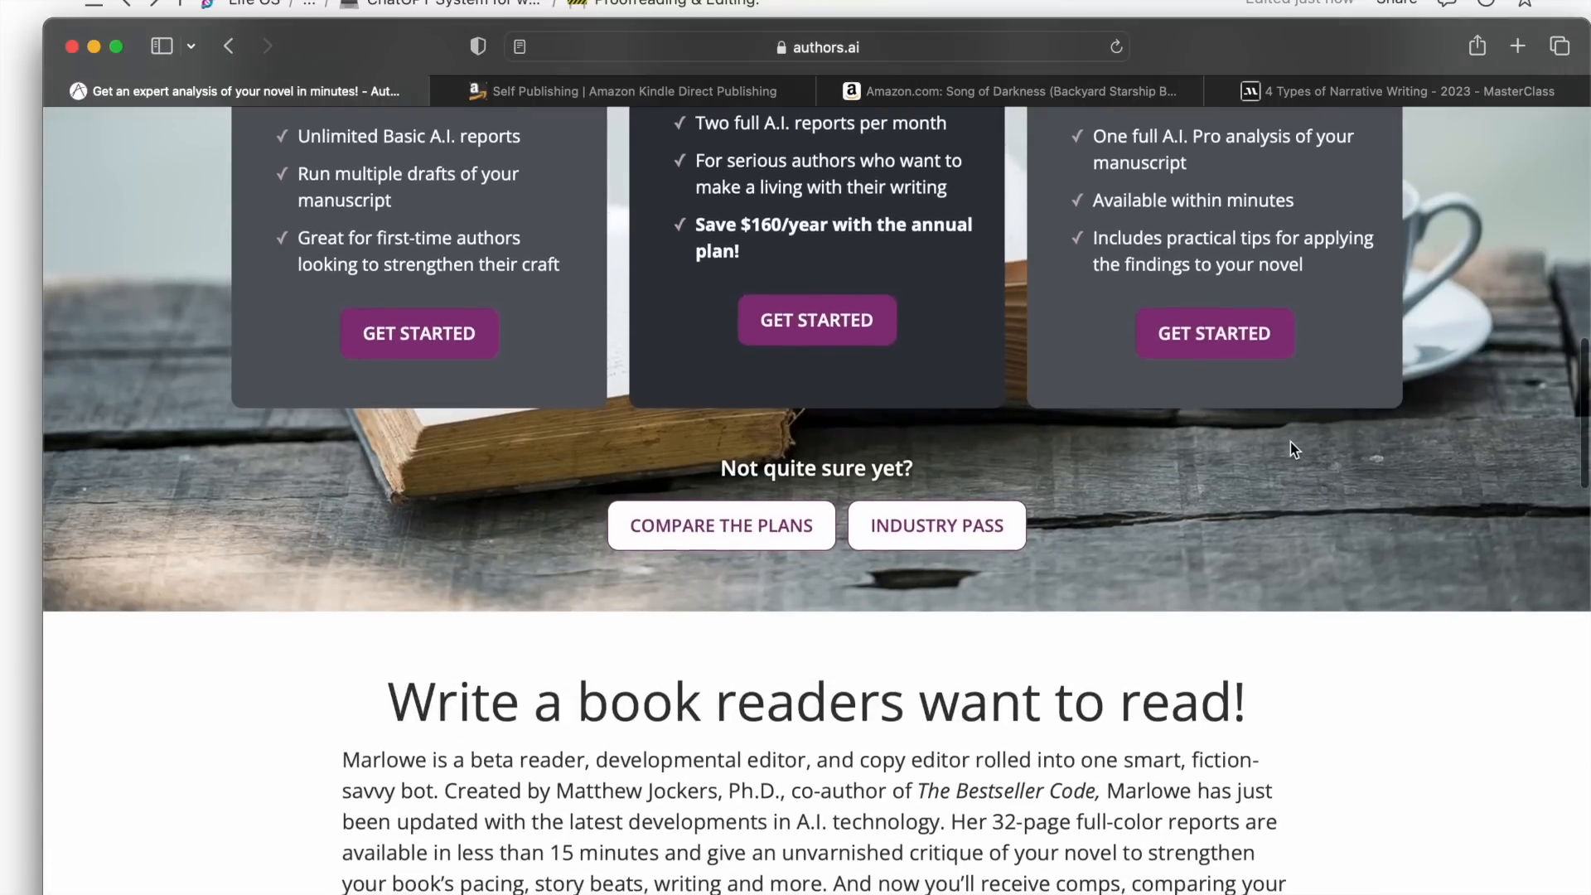
{"action": "scroll", "coordinate": [1290, 443], "scroll_direction": "down", "scroll_amount": 1}
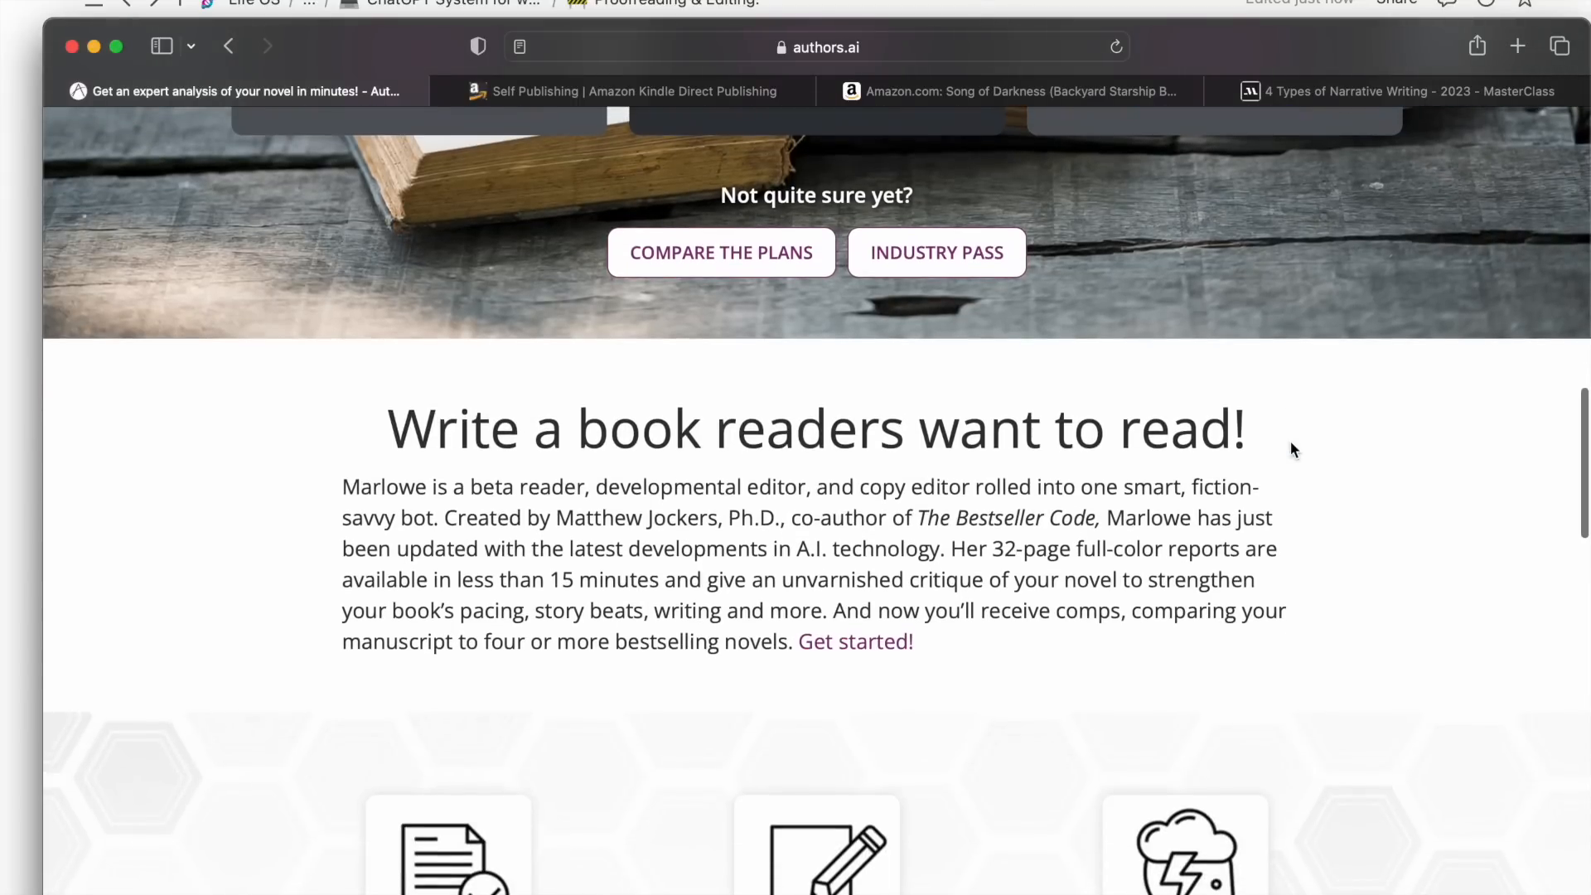
{"action": "scroll", "coordinate": [1290, 447], "scroll_direction": "down", "scroll_amount": 5}
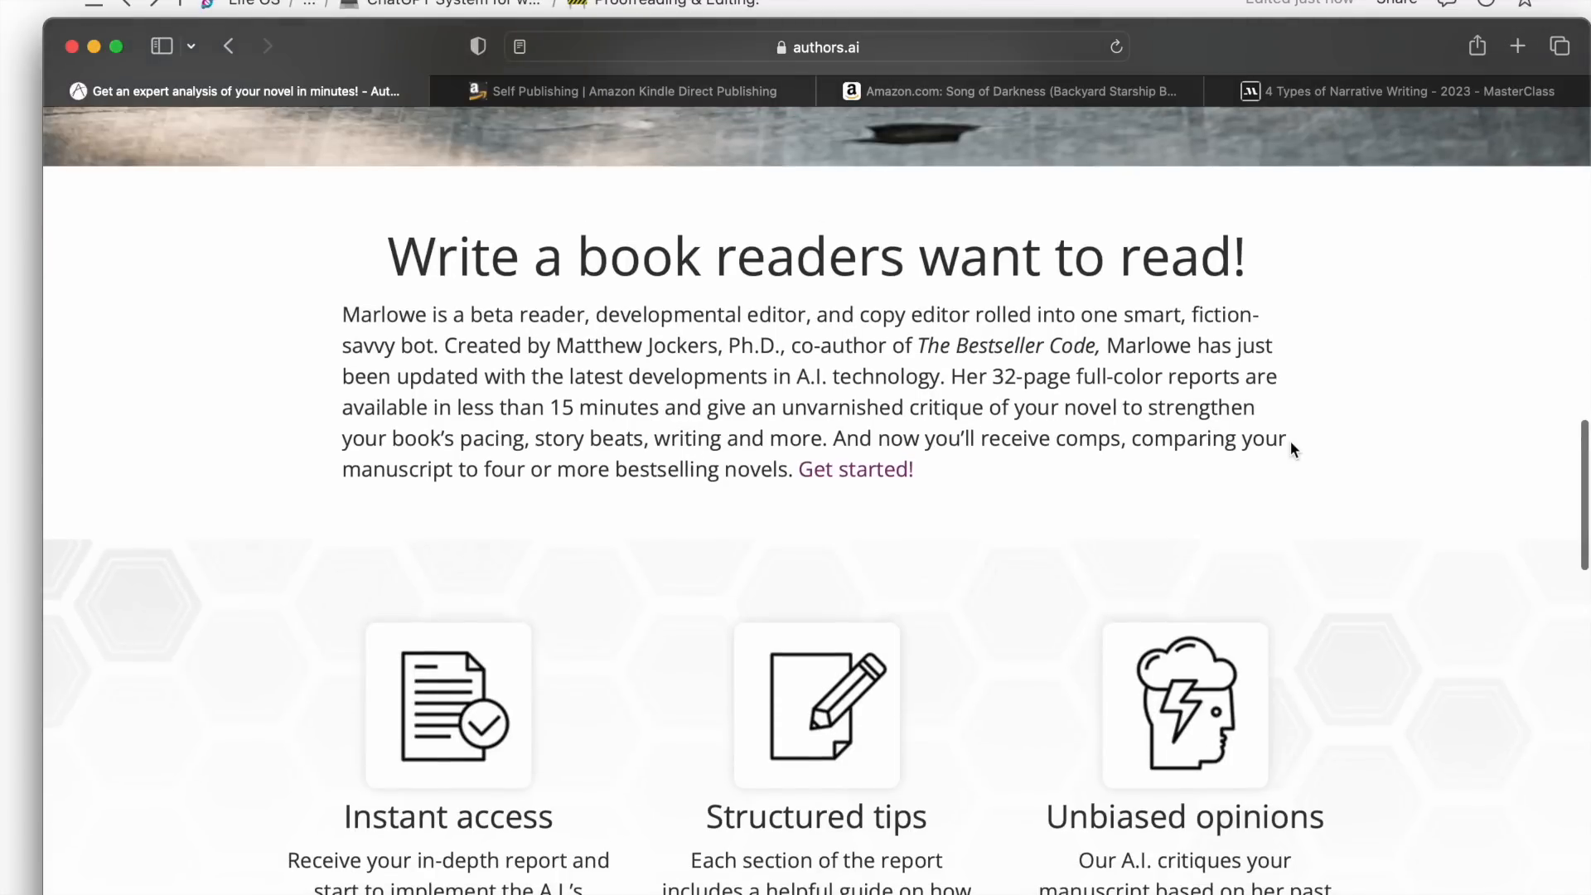
Examine the list of analyses included in Marlowe's report and look back over the site's feature and description sections.
{"action": "scroll", "coordinate": [1290, 448], "scroll_direction": "down", "scroll_amount": 20}
{"action": "scroll", "coordinate": [1290, 441], "scroll_direction": "down", "scroll_amount": 6}
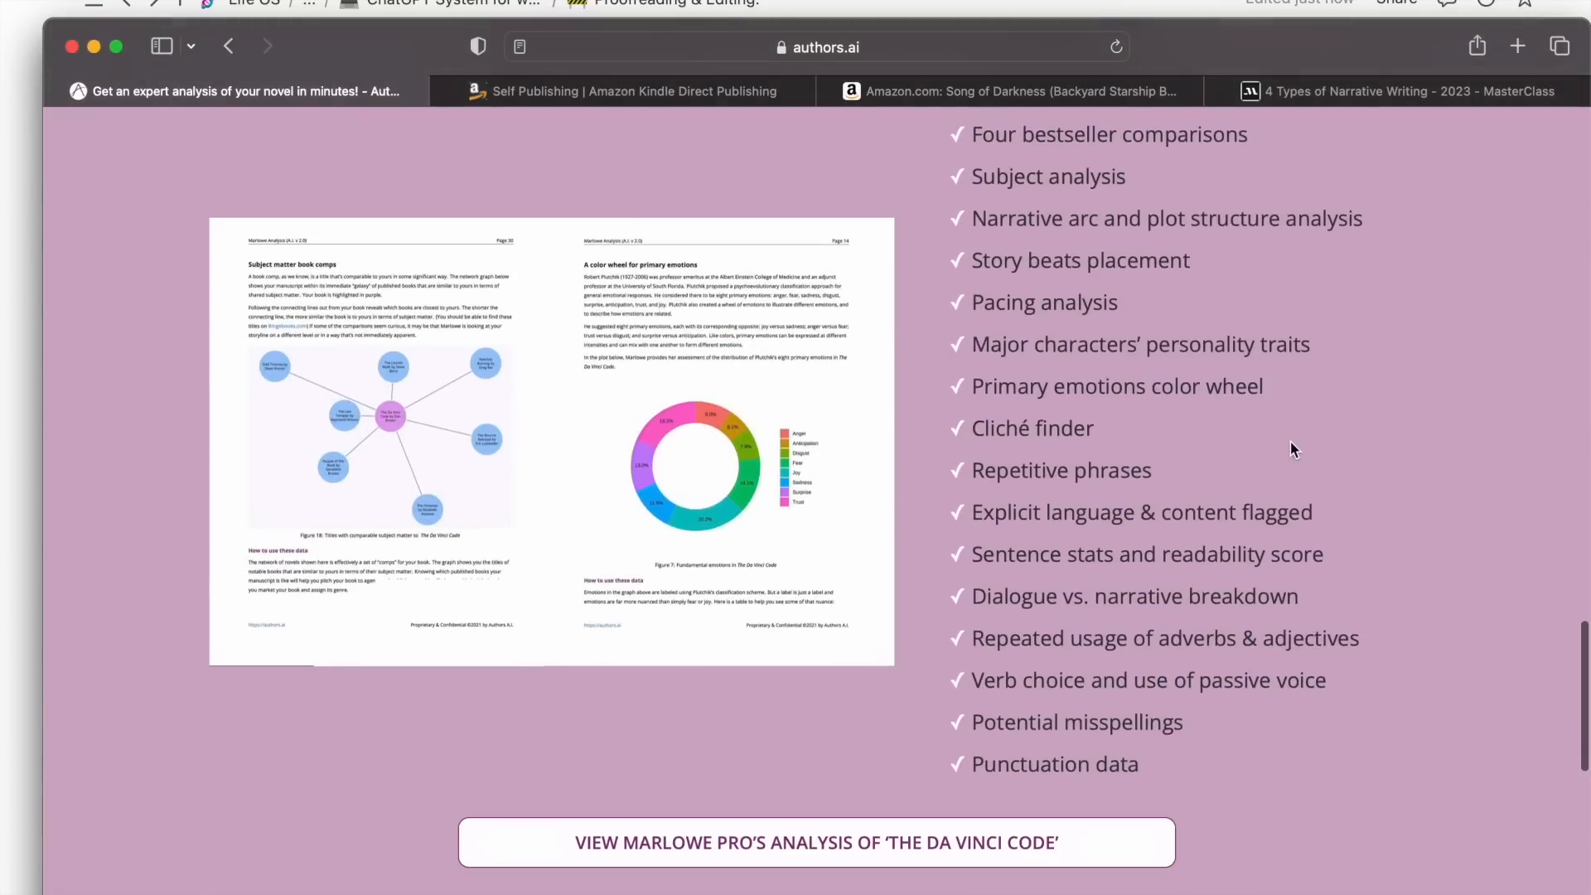
{"action": "scroll", "coordinate": [1290, 441], "scroll_direction": "down", "scroll_amount": 3}
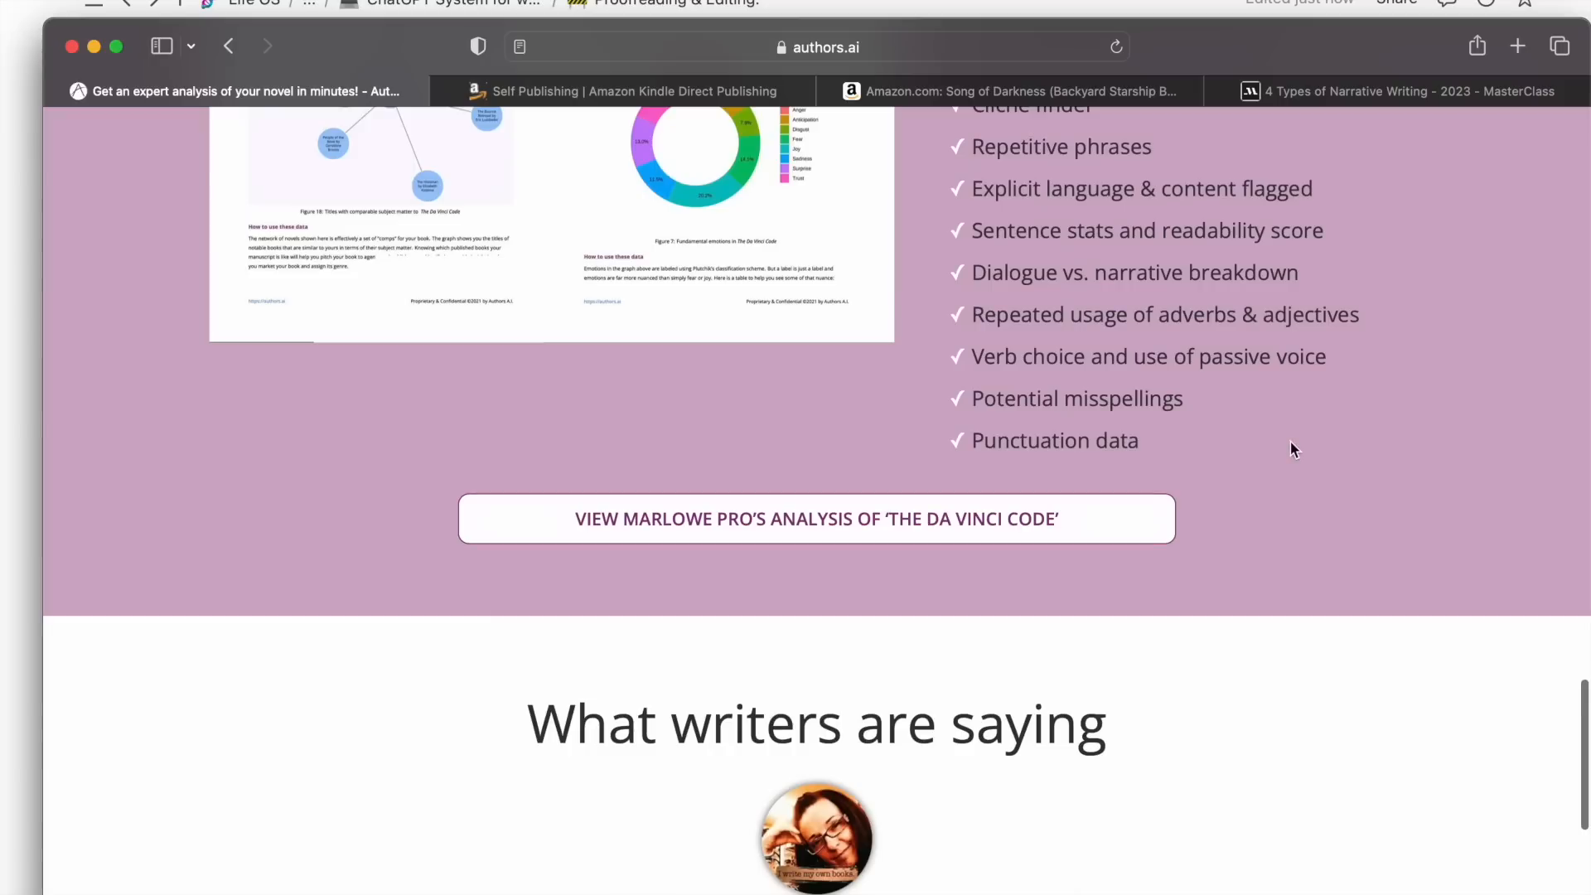
{"action": "scroll", "coordinate": [1290, 441], "scroll_direction": "up", "scroll_amount": 3}
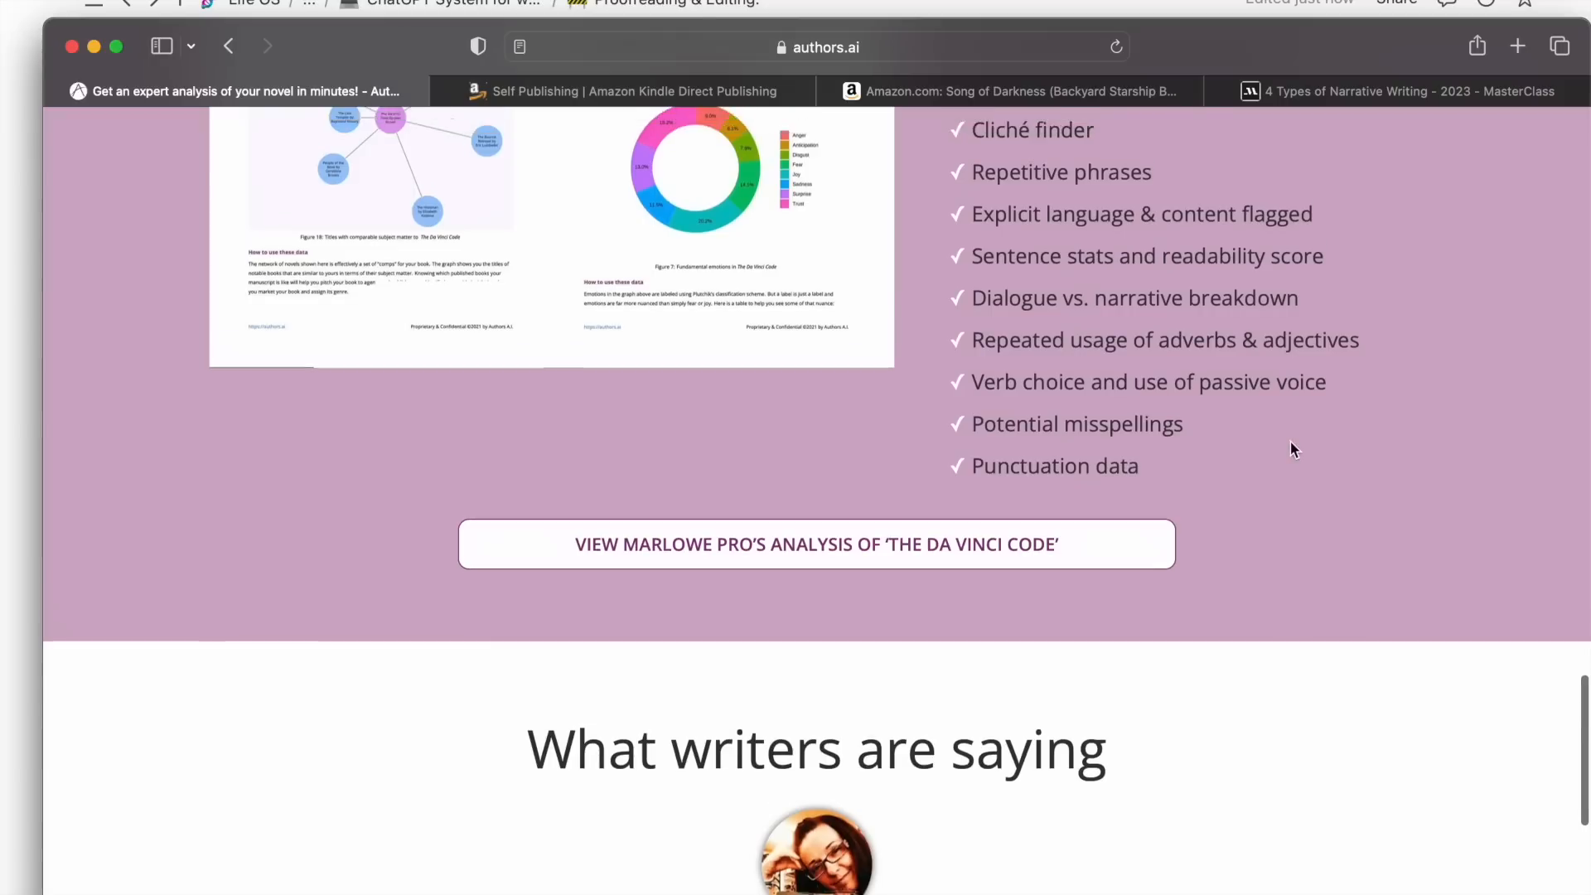
{"action": "scroll", "coordinate": [1290, 440], "scroll_direction": "up", "scroll_amount": 1}
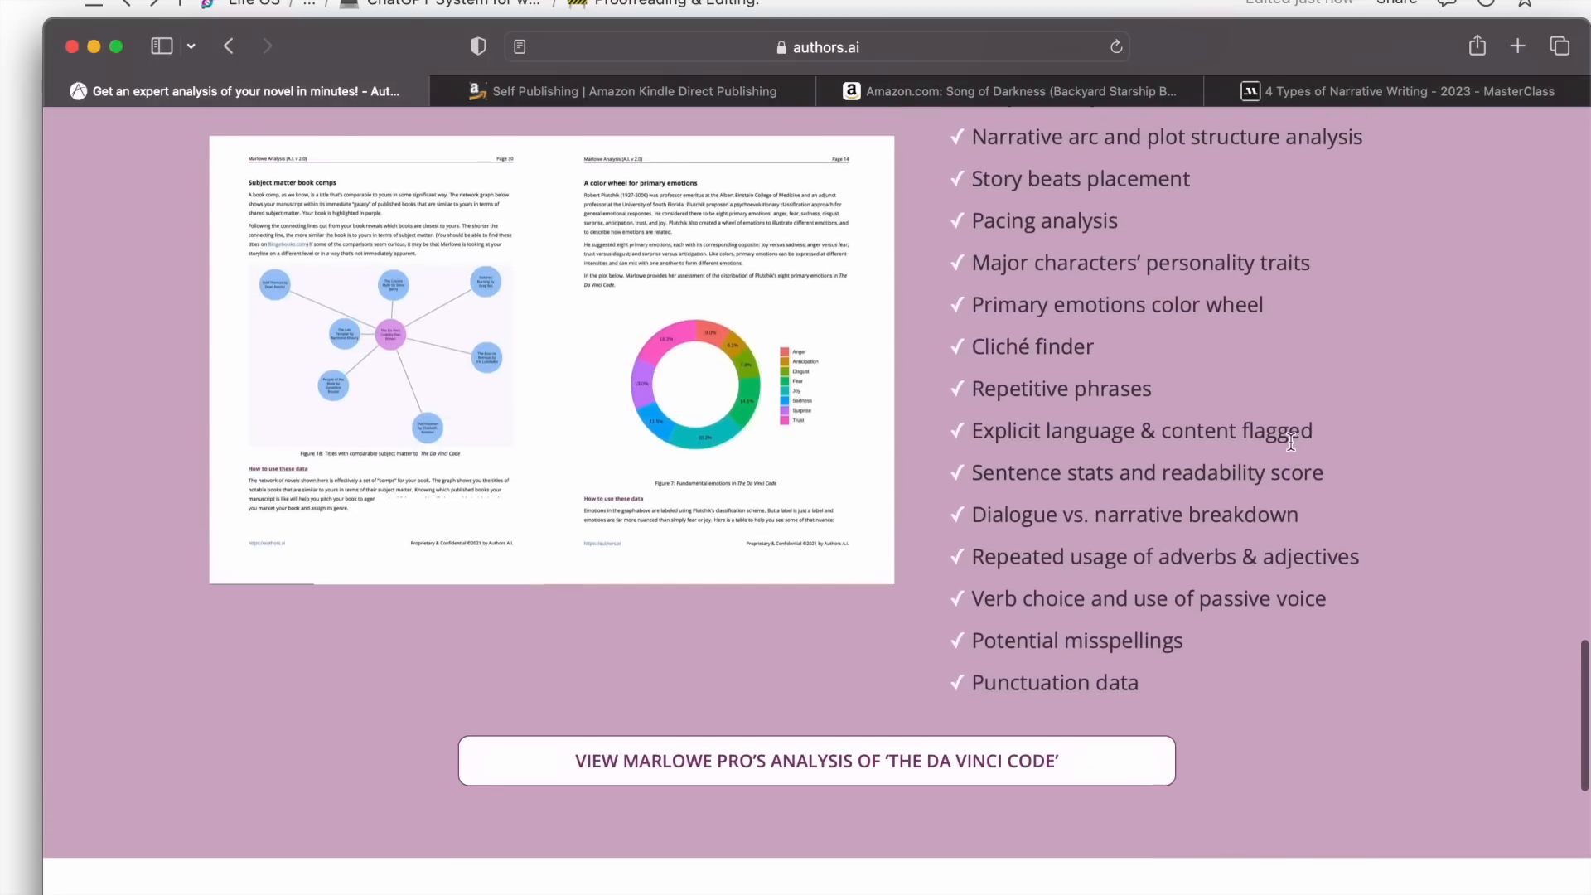
{"action": "scroll", "coordinate": [1290, 441], "scroll_direction": "up", "scroll_amount": 2}
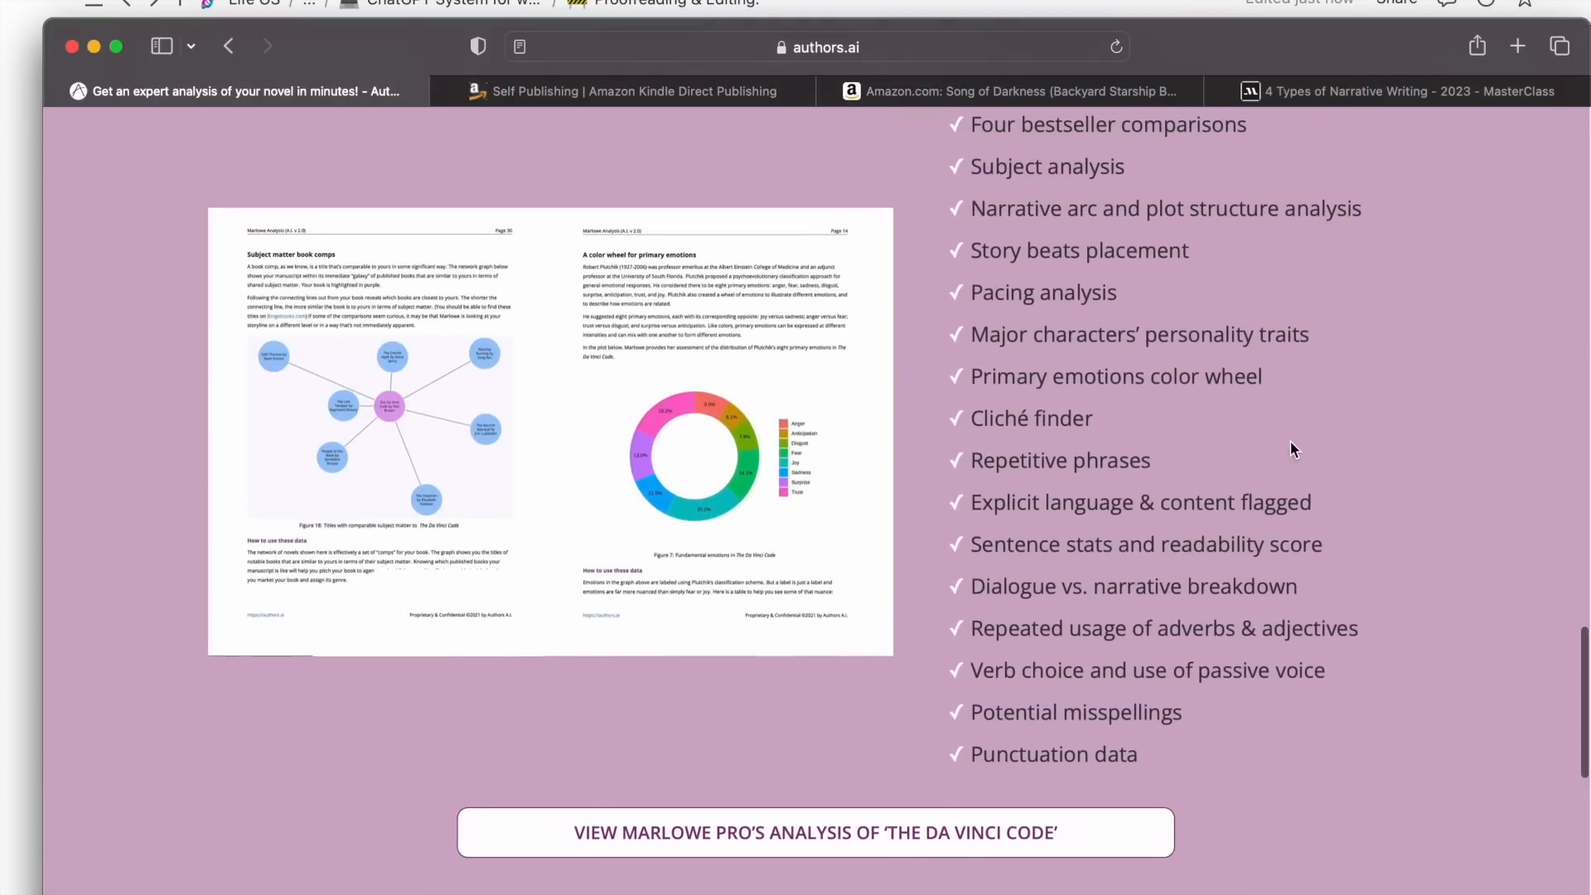
{"action": "scroll", "coordinate": [1290, 448], "scroll_direction": "up", "scroll_amount": 2}
{"action": "scroll", "coordinate": [1290, 447], "scroll_direction": "up", "scroll_amount": 1}
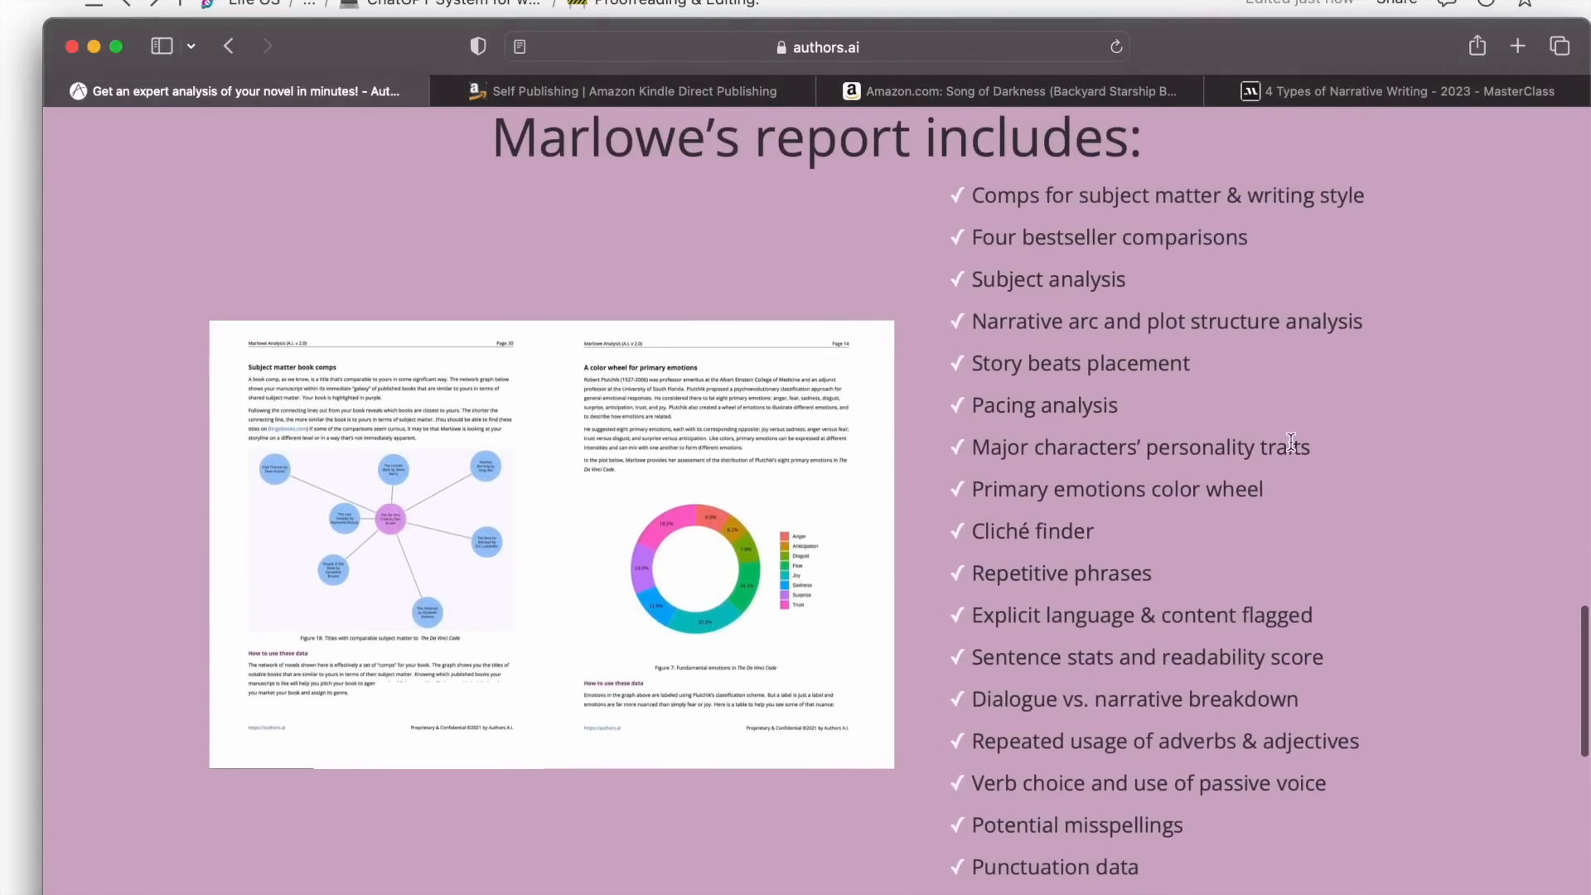
{"action": "scroll", "coordinate": [1291, 441], "scroll_direction": "down", "scroll_amount": 1}
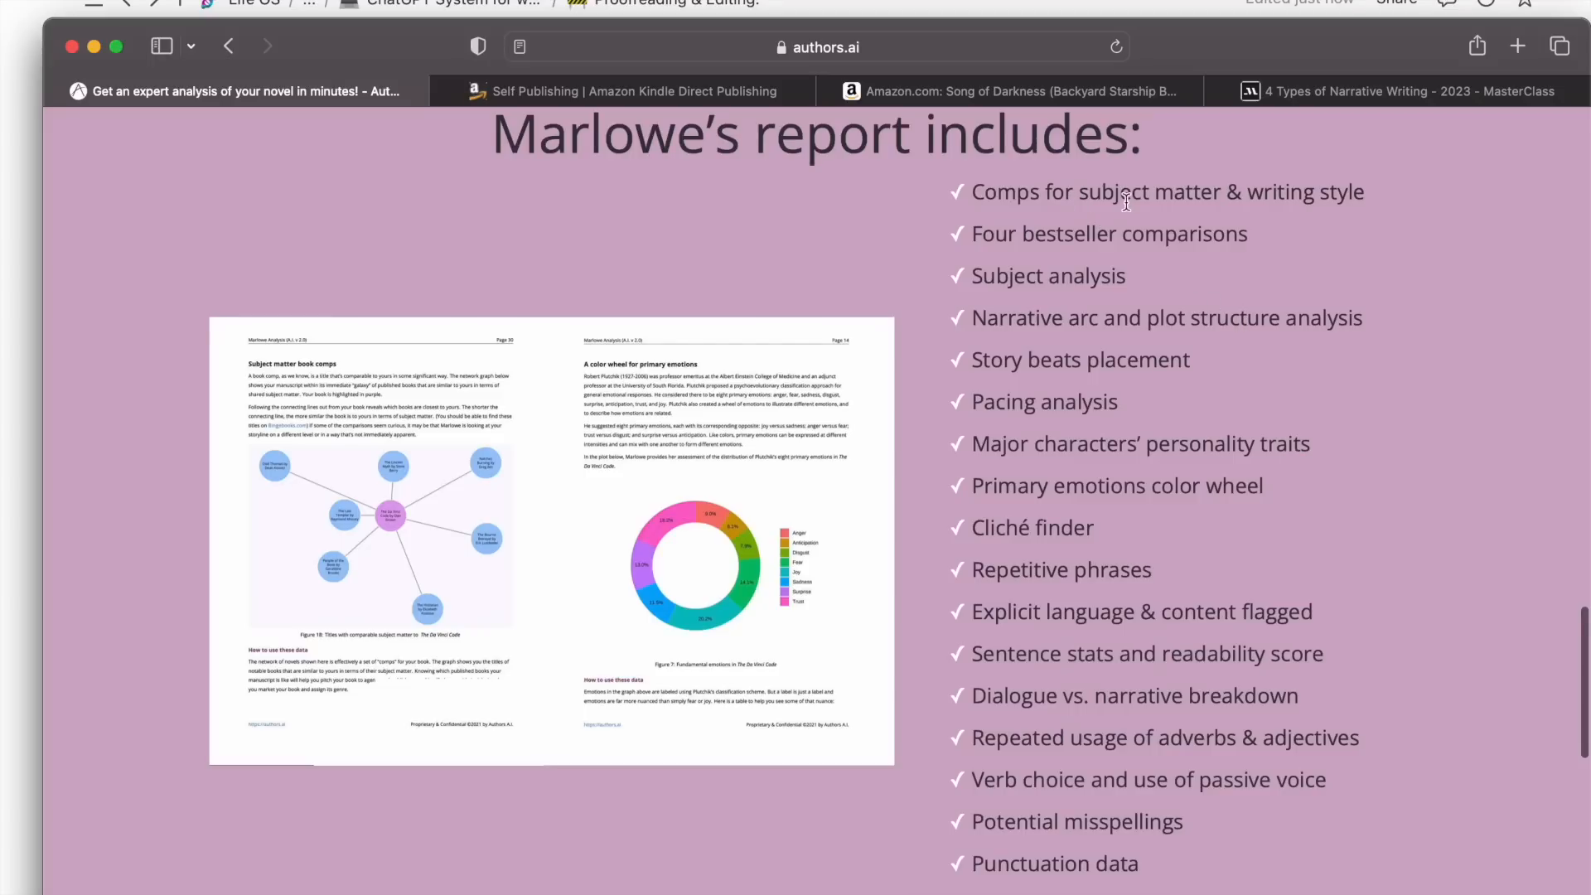
{"action": "scroll", "coordinate": [1238, 224], "scroll_direction": "down", "scroll_amount": 1}
{"action": "scroll", "coordinate": [1239, 224], "scroll_direction": "up", "scroll_amount": 1}
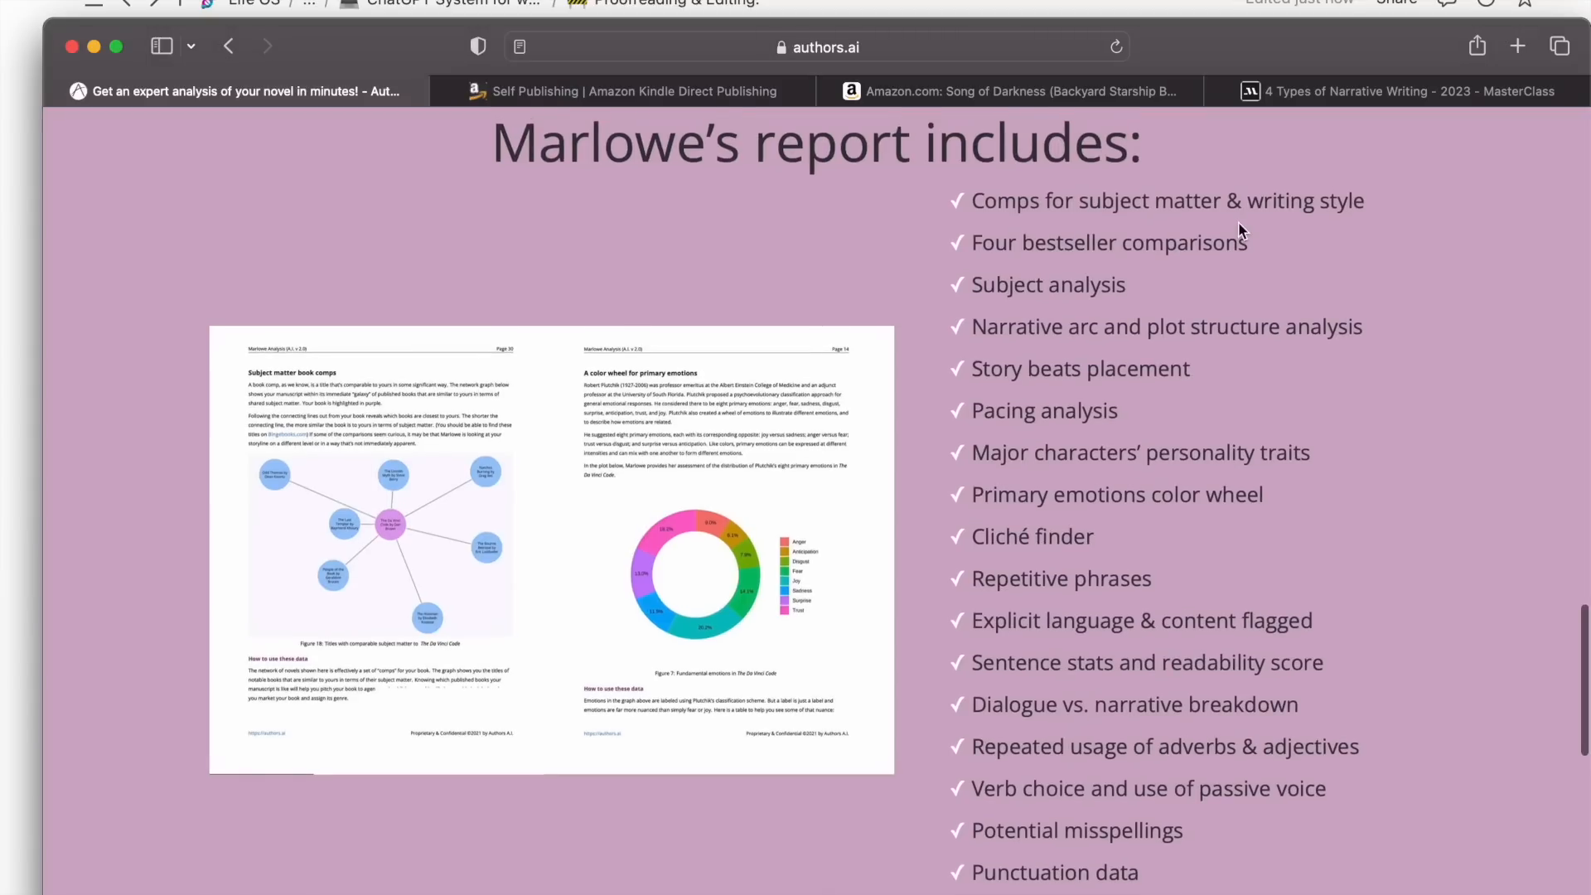
{"action": "scroll", "coordinate": [1238, 222], "scroll_direction": "down", "scroll_amount": 2}
{"action": "scroll", "coordinate": [1242, 211], "scroll_direction": "down", "scroll_amount": 1}
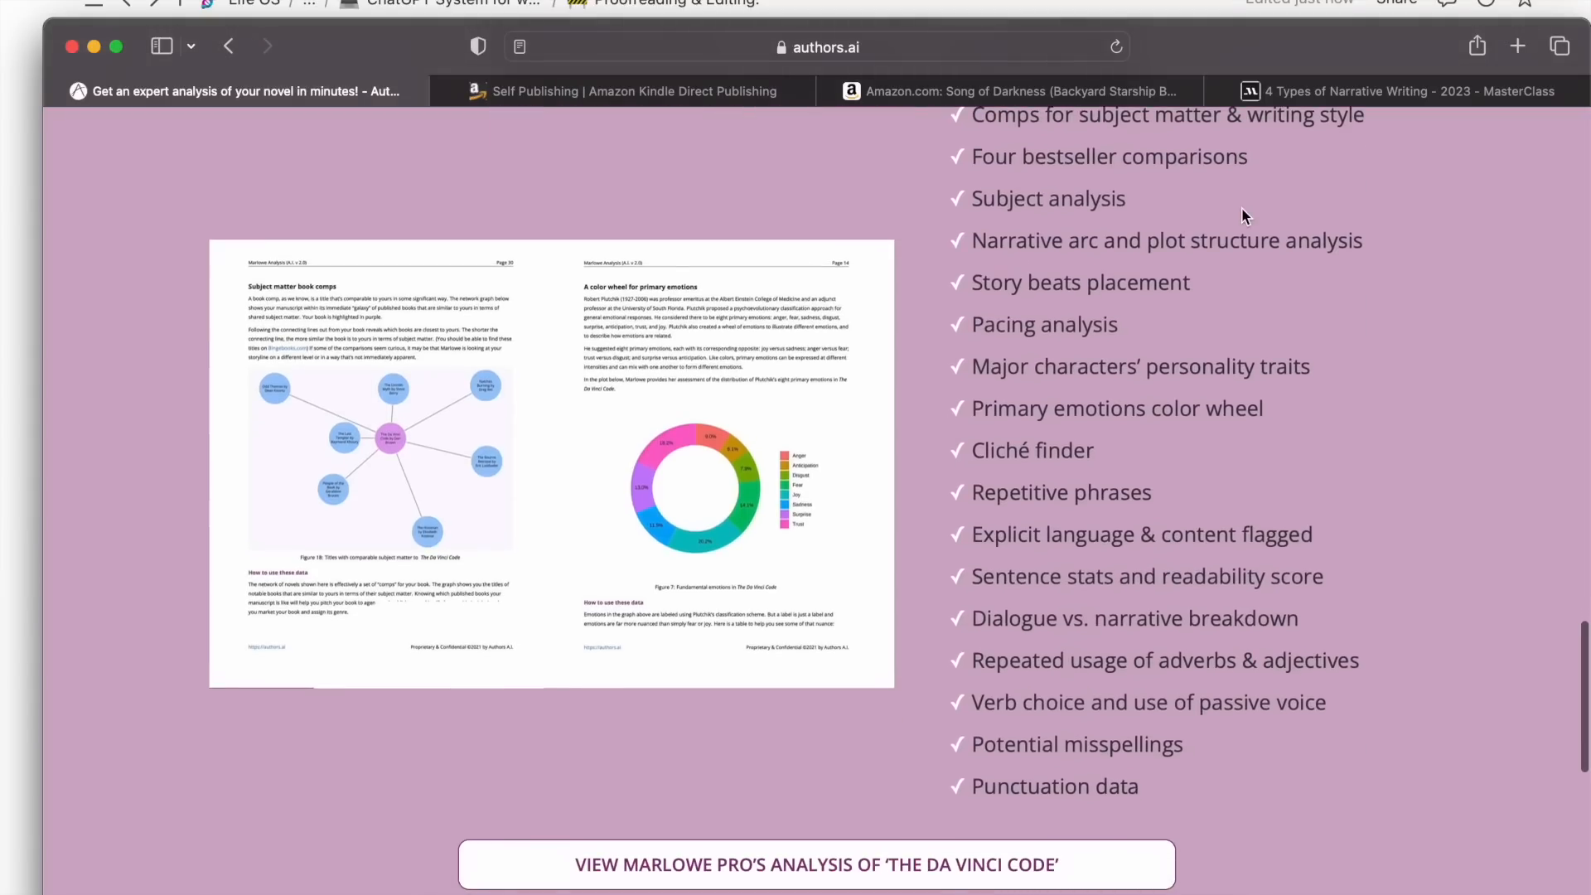
{"action": "scroll", "coordinate": [1242, 209], "scroll_direction": "down", "scroll_amount": 3}
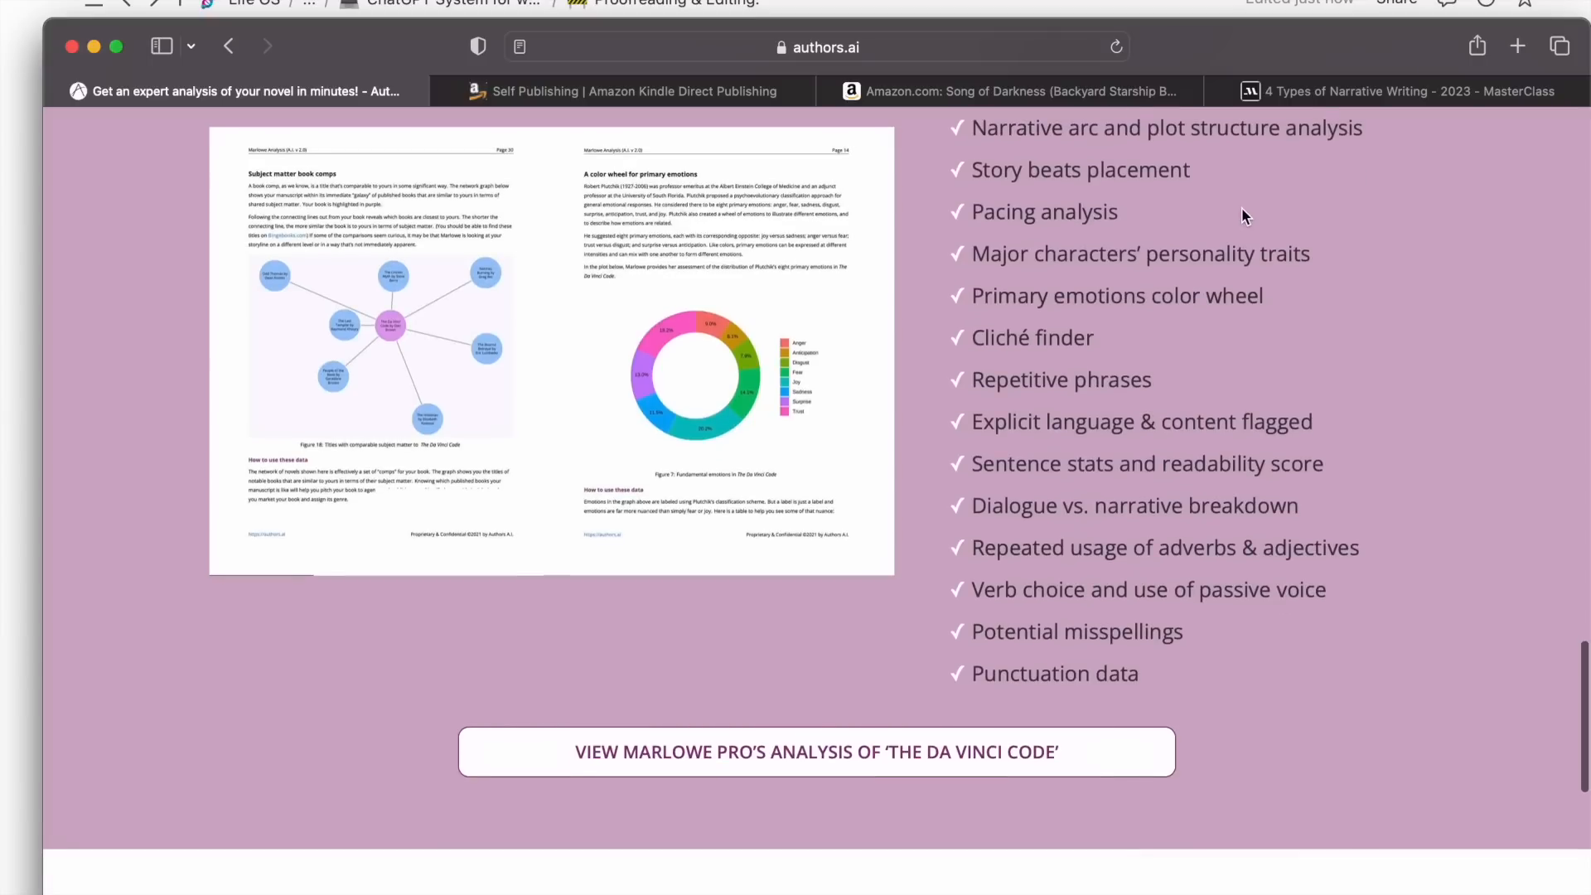
{"action": "scroll", "coordinate": [1241, 211], "scroll_direction": "down", "scroll_amount": 2}
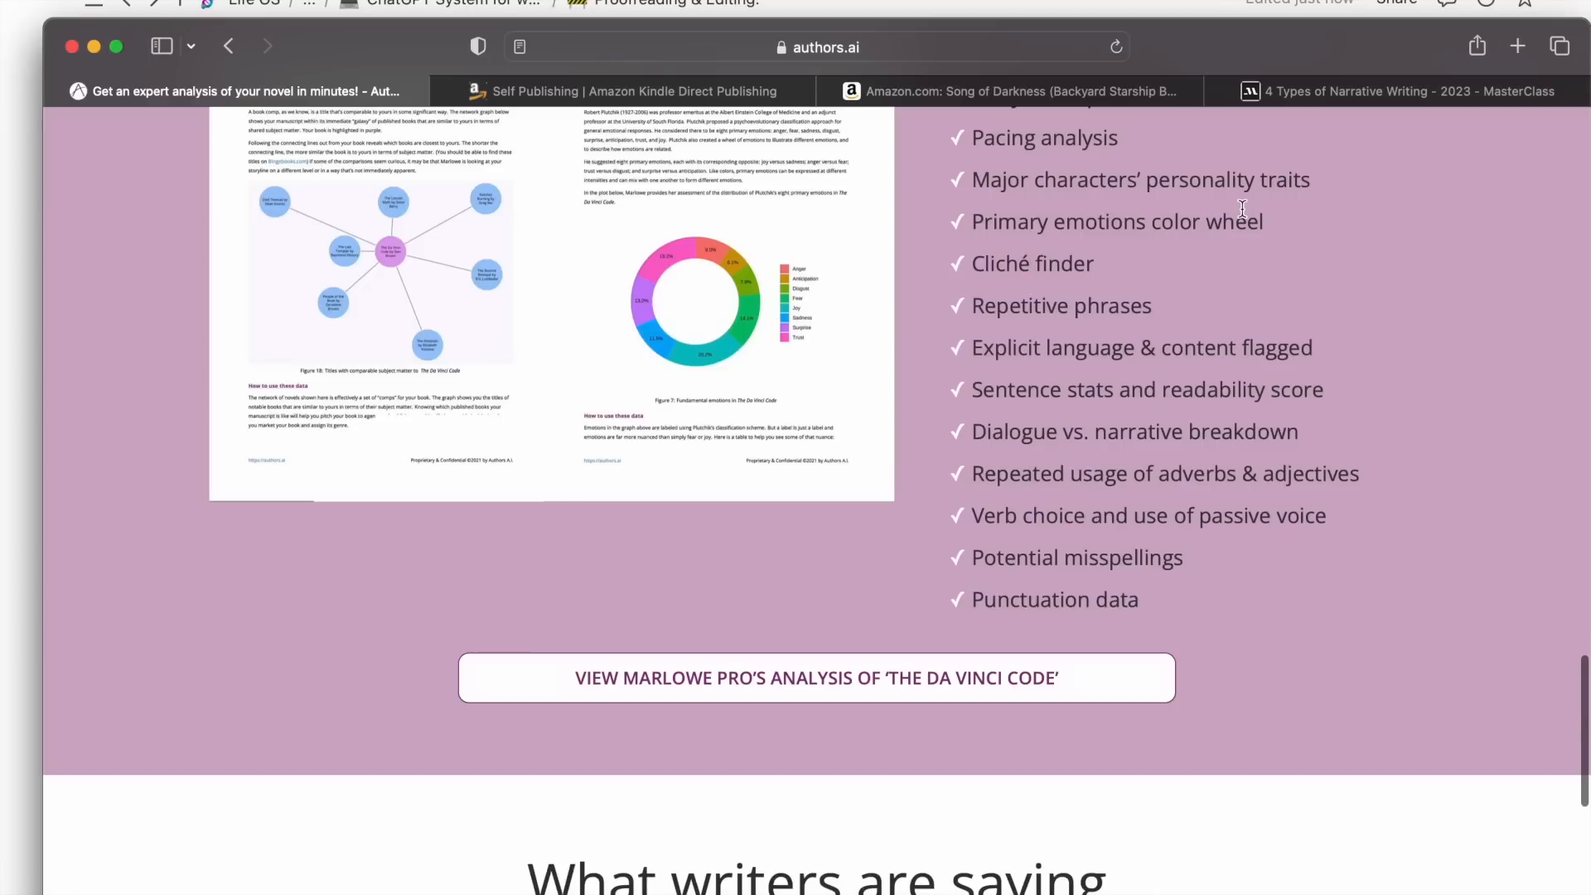
{"action": "scroll", "coordinate": [1243, 208], "scroll_direction": "up", "scroll_amount": 10}
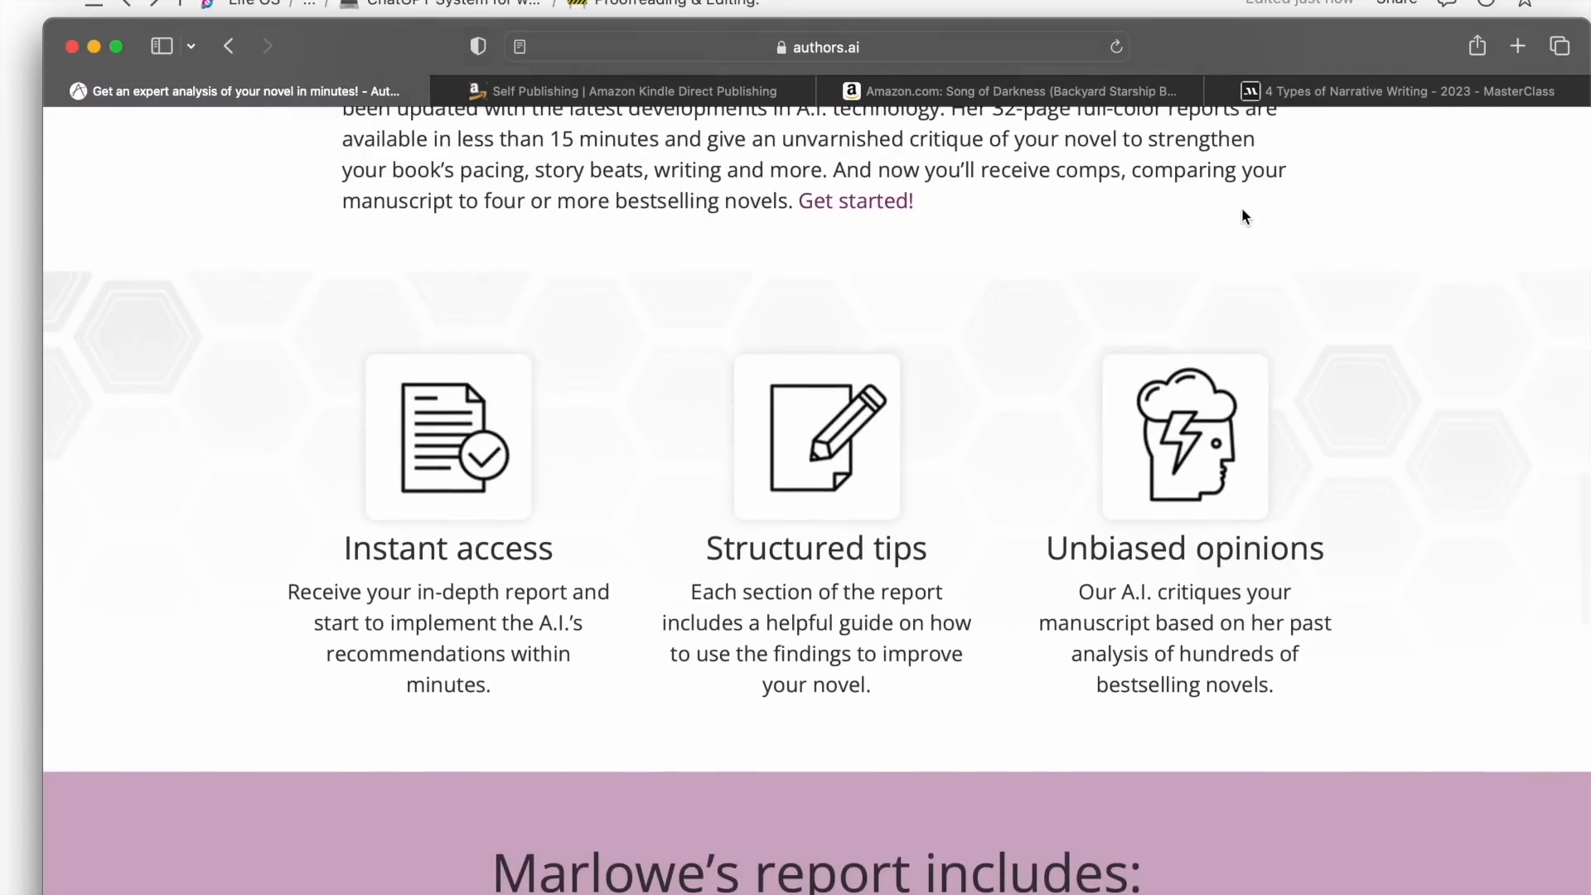
{"action": "scroll", "coordinate": [1241, 213], "scroll_direction": "up", "scroll_amount": 3}
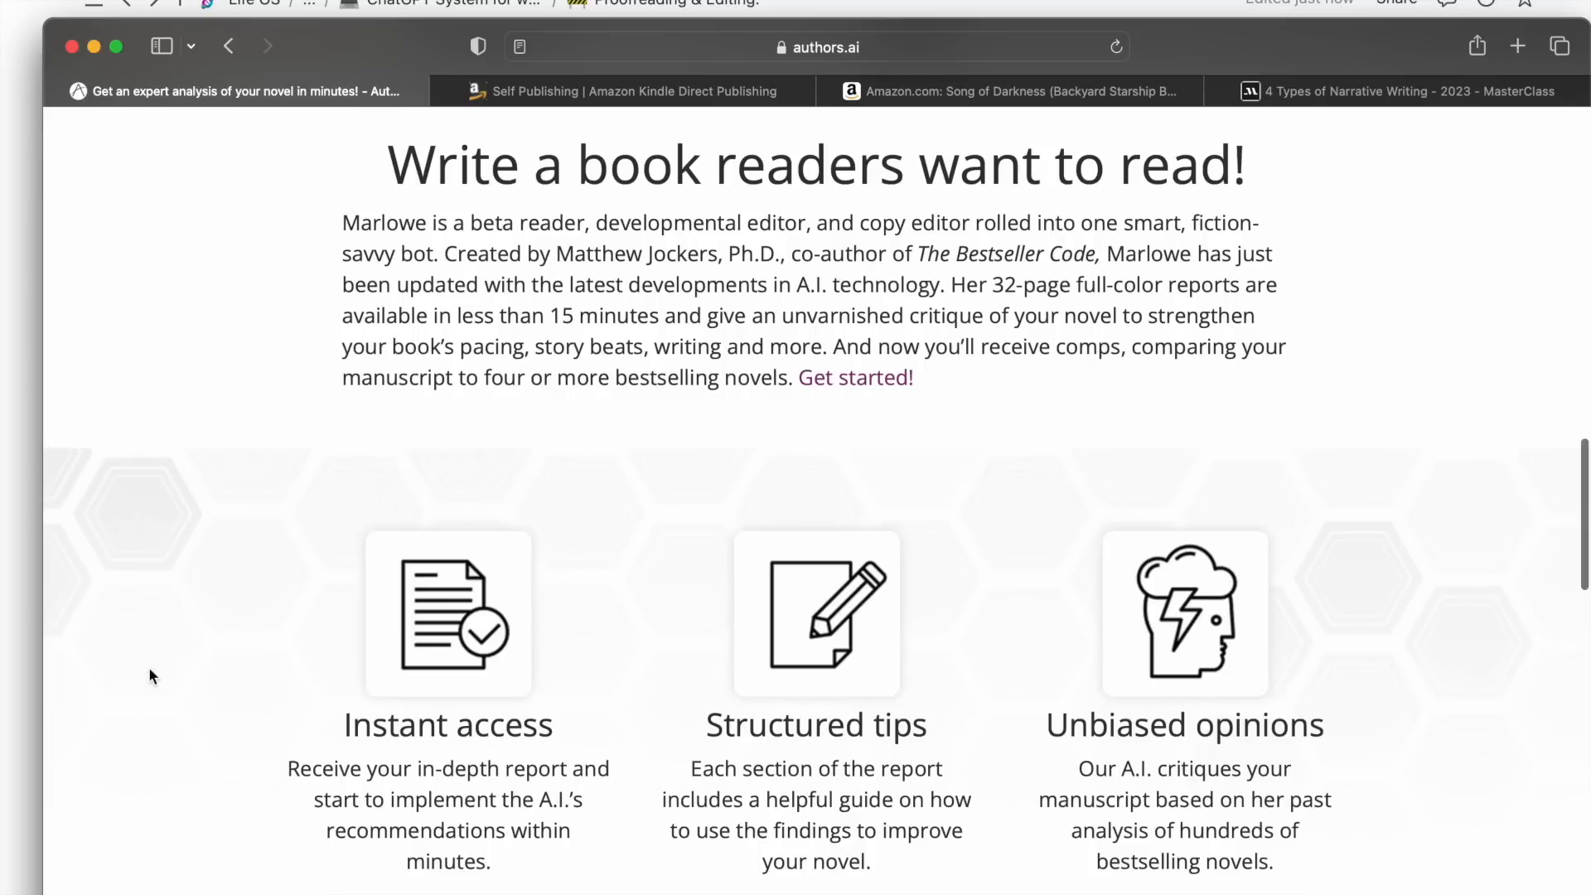
Switch back to the Notion page, open the linked "Title:" page and read through its title-generation prompts.
{"action": "left_click", "coordinate": [28, 658]}
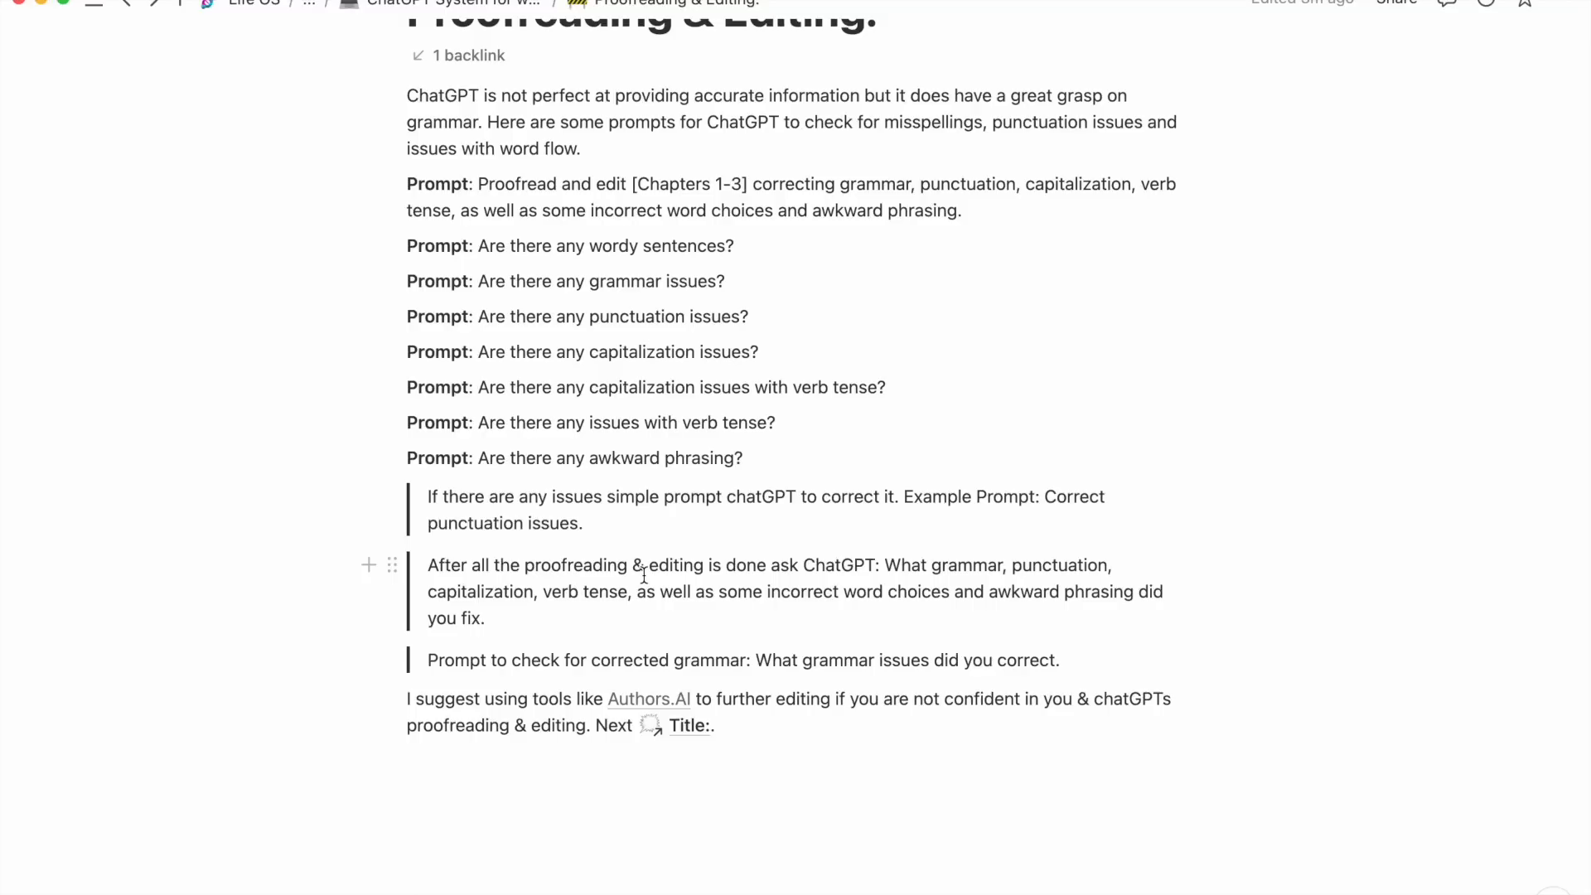
{"action": "left_click", "coordinate": [701, 734]}
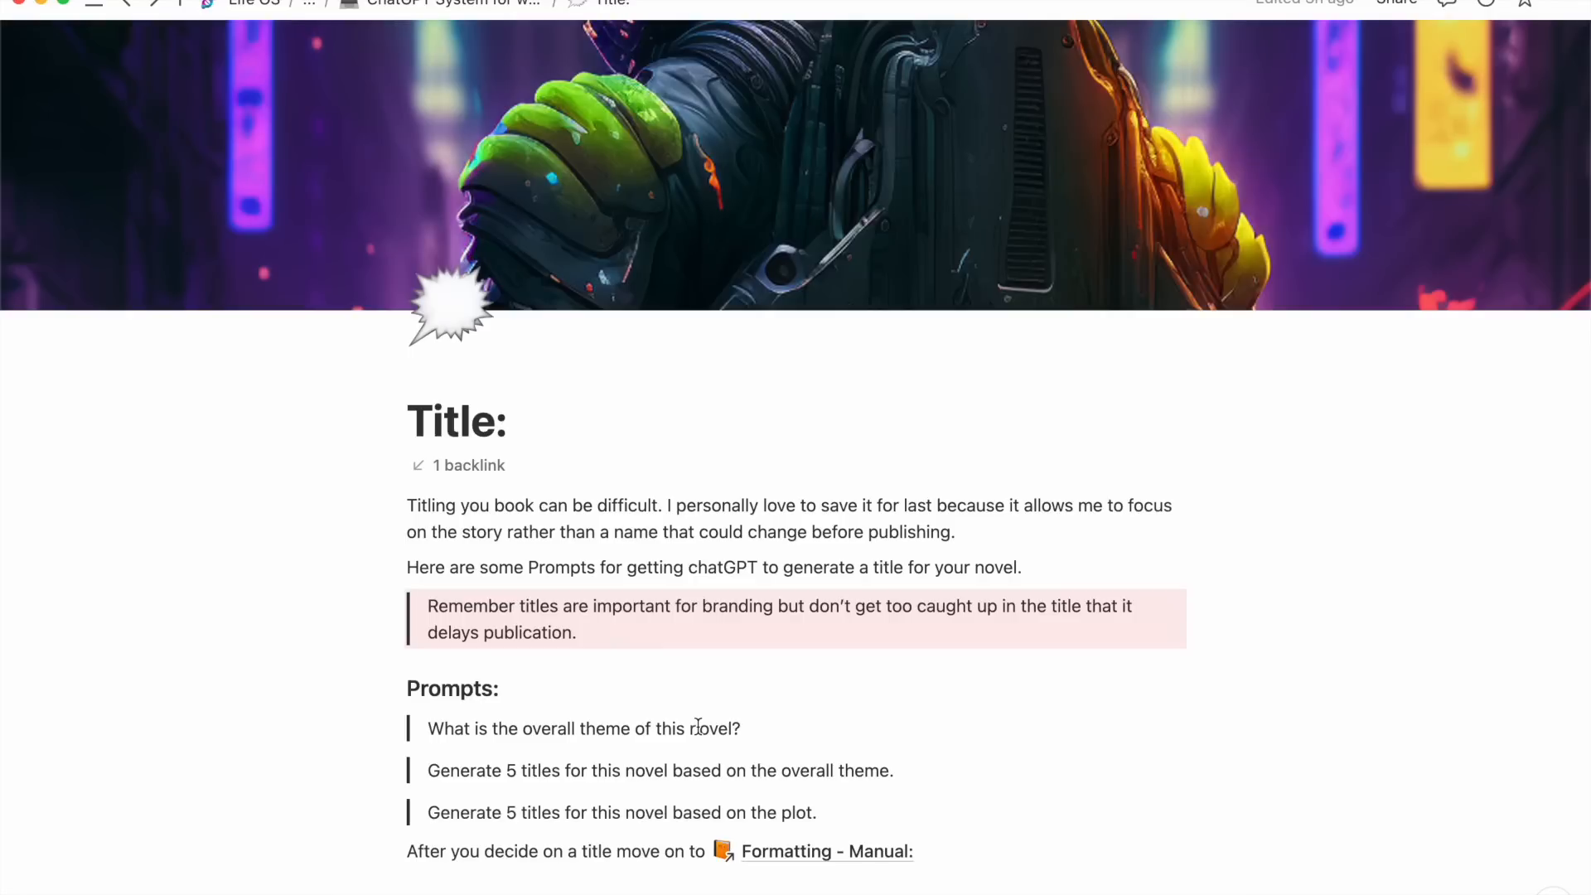
{"action": "scroll", "coordinate": [698, 726], "scroll_direction": "down", "scroll_amount": 2}
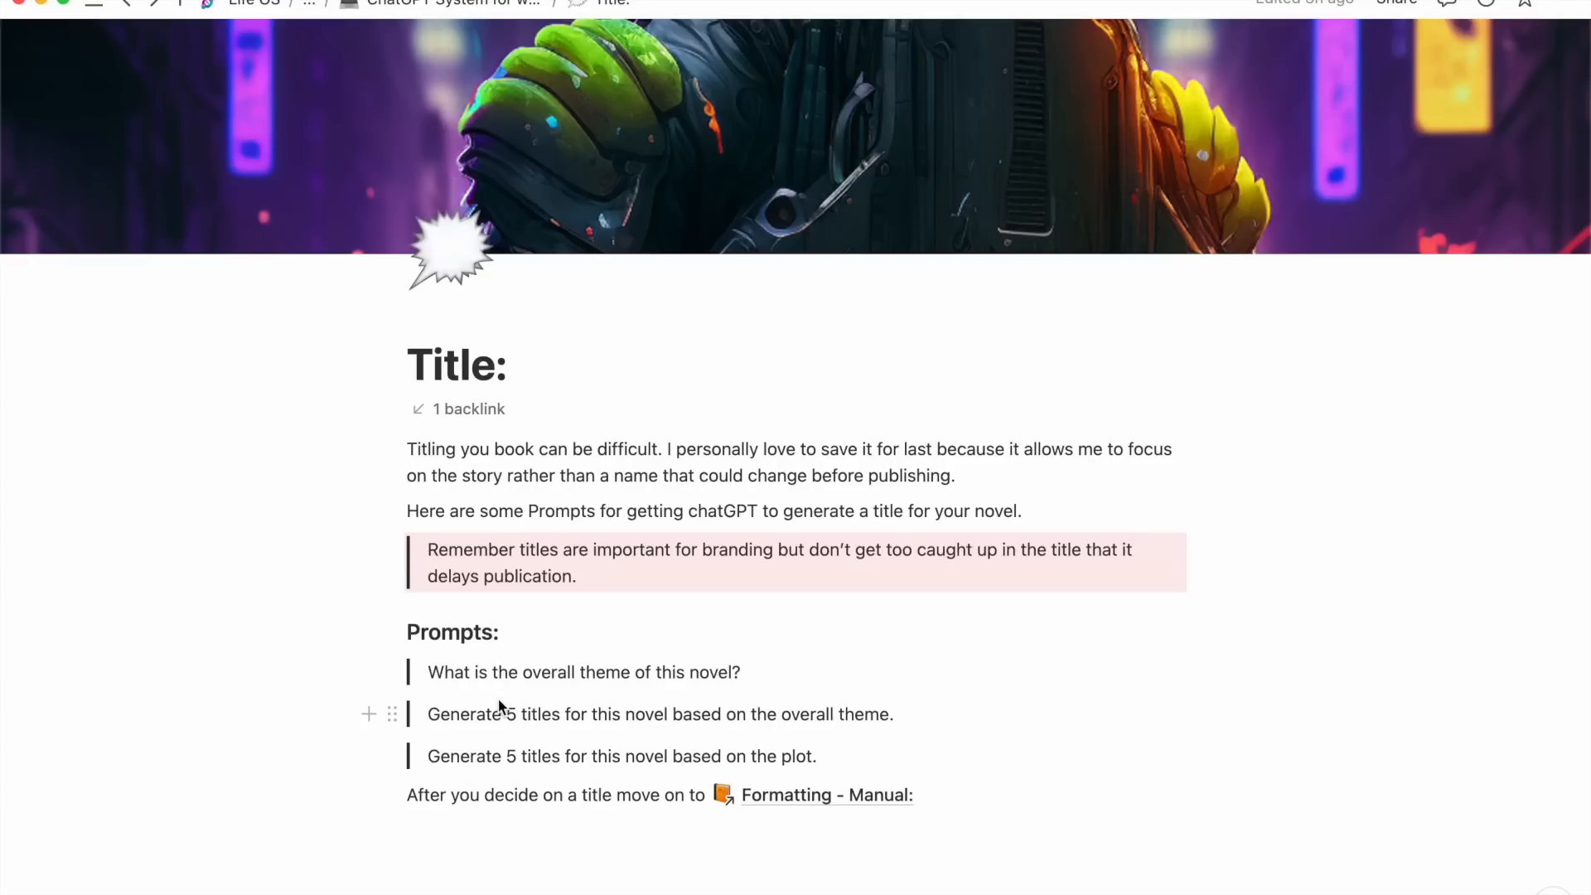
{"action": "scroll", "coordinate": [500, 705], "scroll_direction": "down", "scroll_amount": 1}
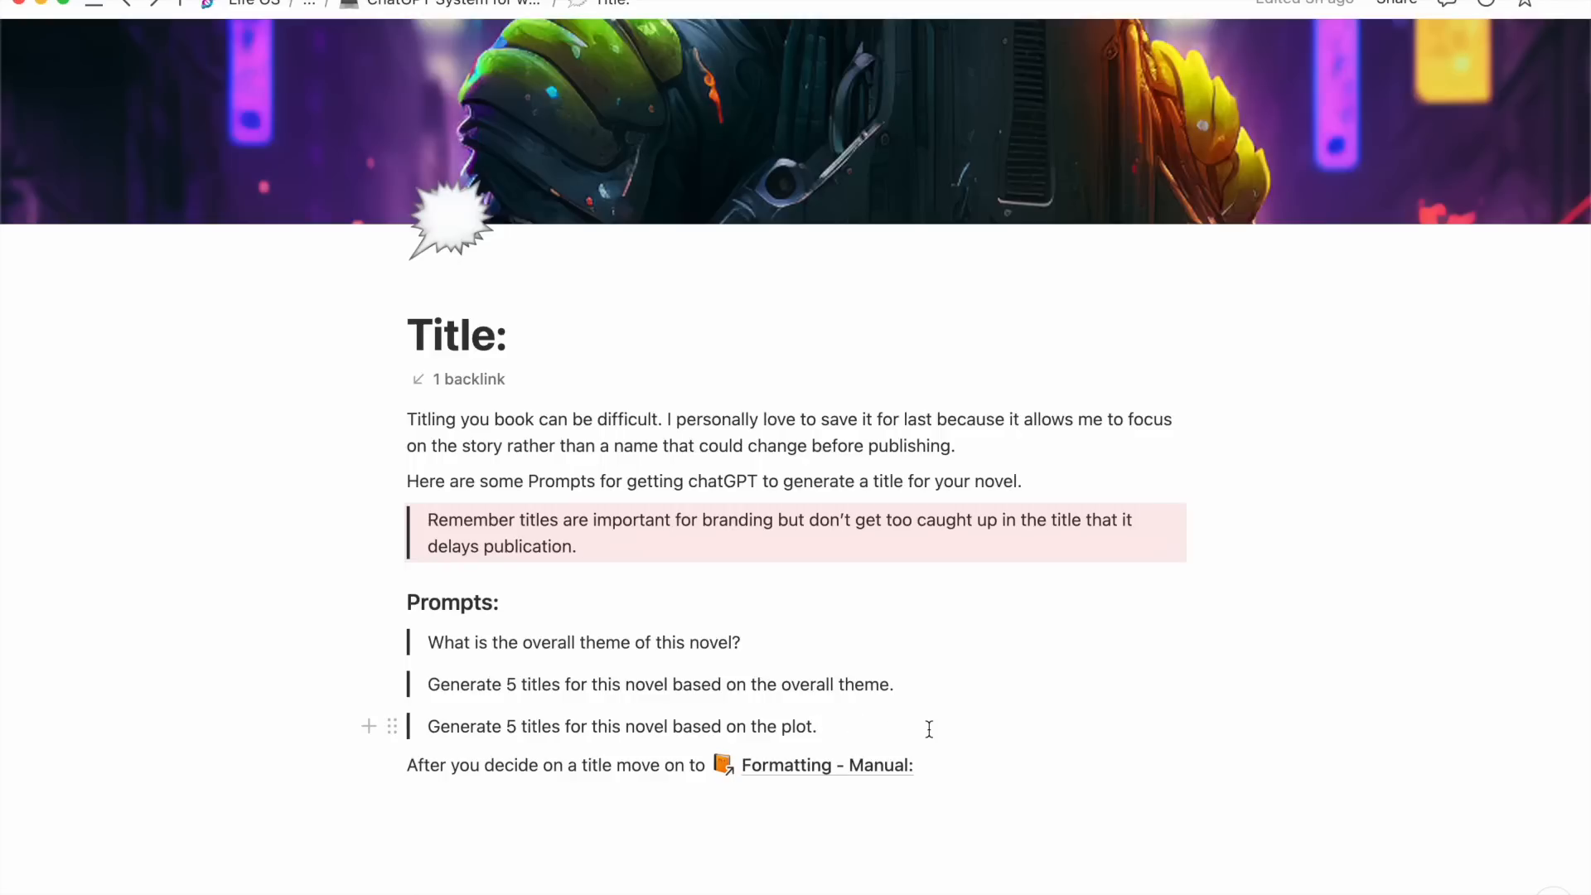
Copy the prompt "What is the overall theme of this novel?" from Notion and submit it in the reloaded ChatGPT novel conversation.
{"action": "triple_click", "coordinate": [489, 646]}
{"action": "key", "text": "super+c"}
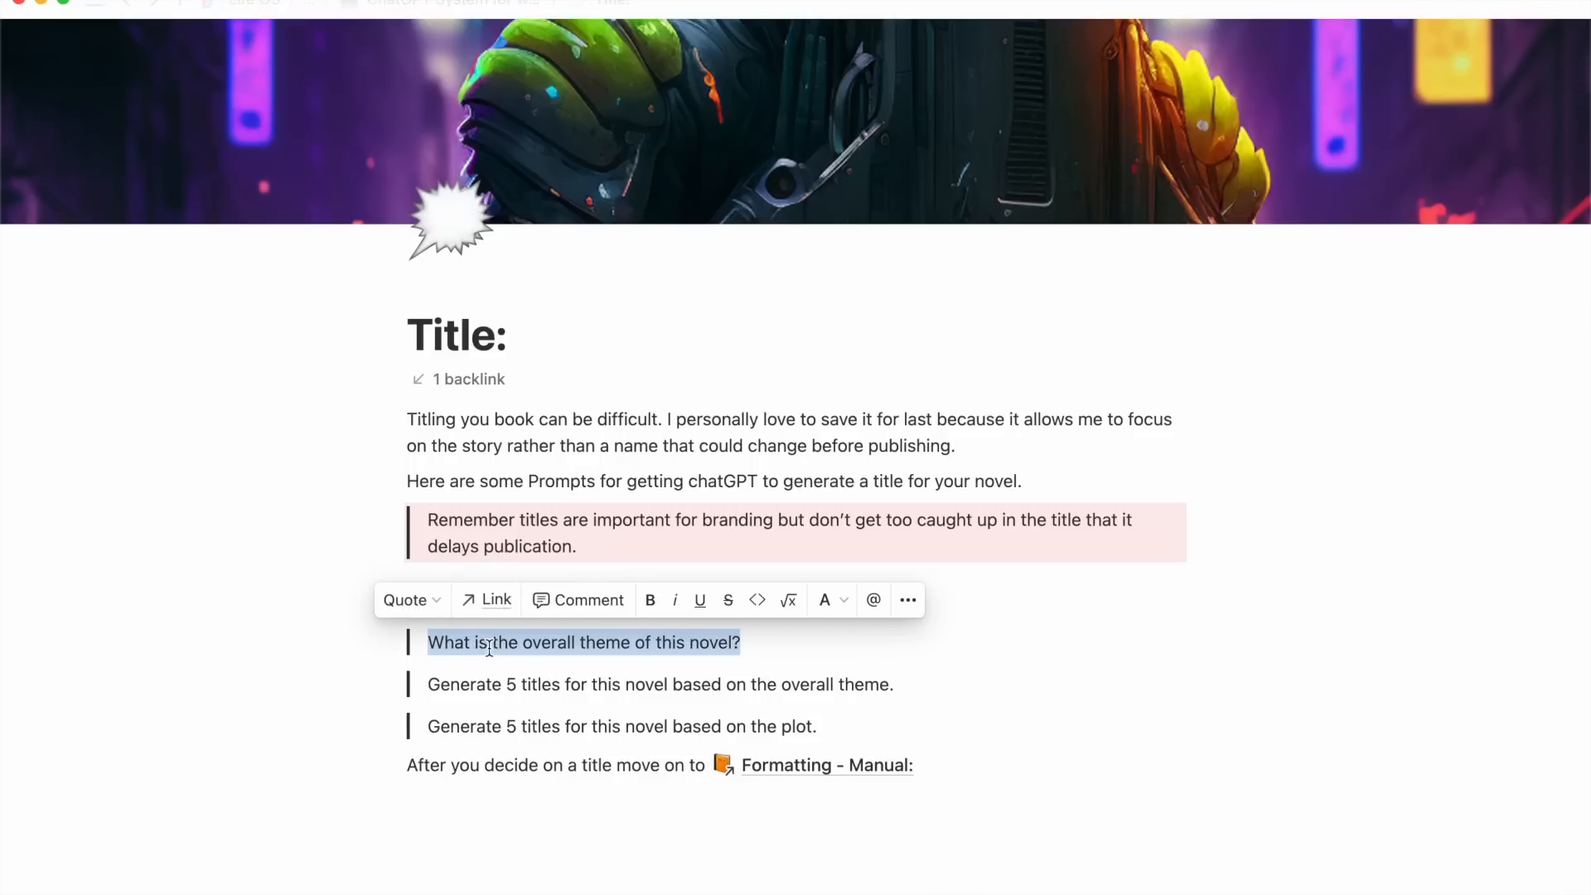
{"action": "key", "text": "ctrl+Up"}
{"action": "left_click", "coordinate": [1296, 747]}
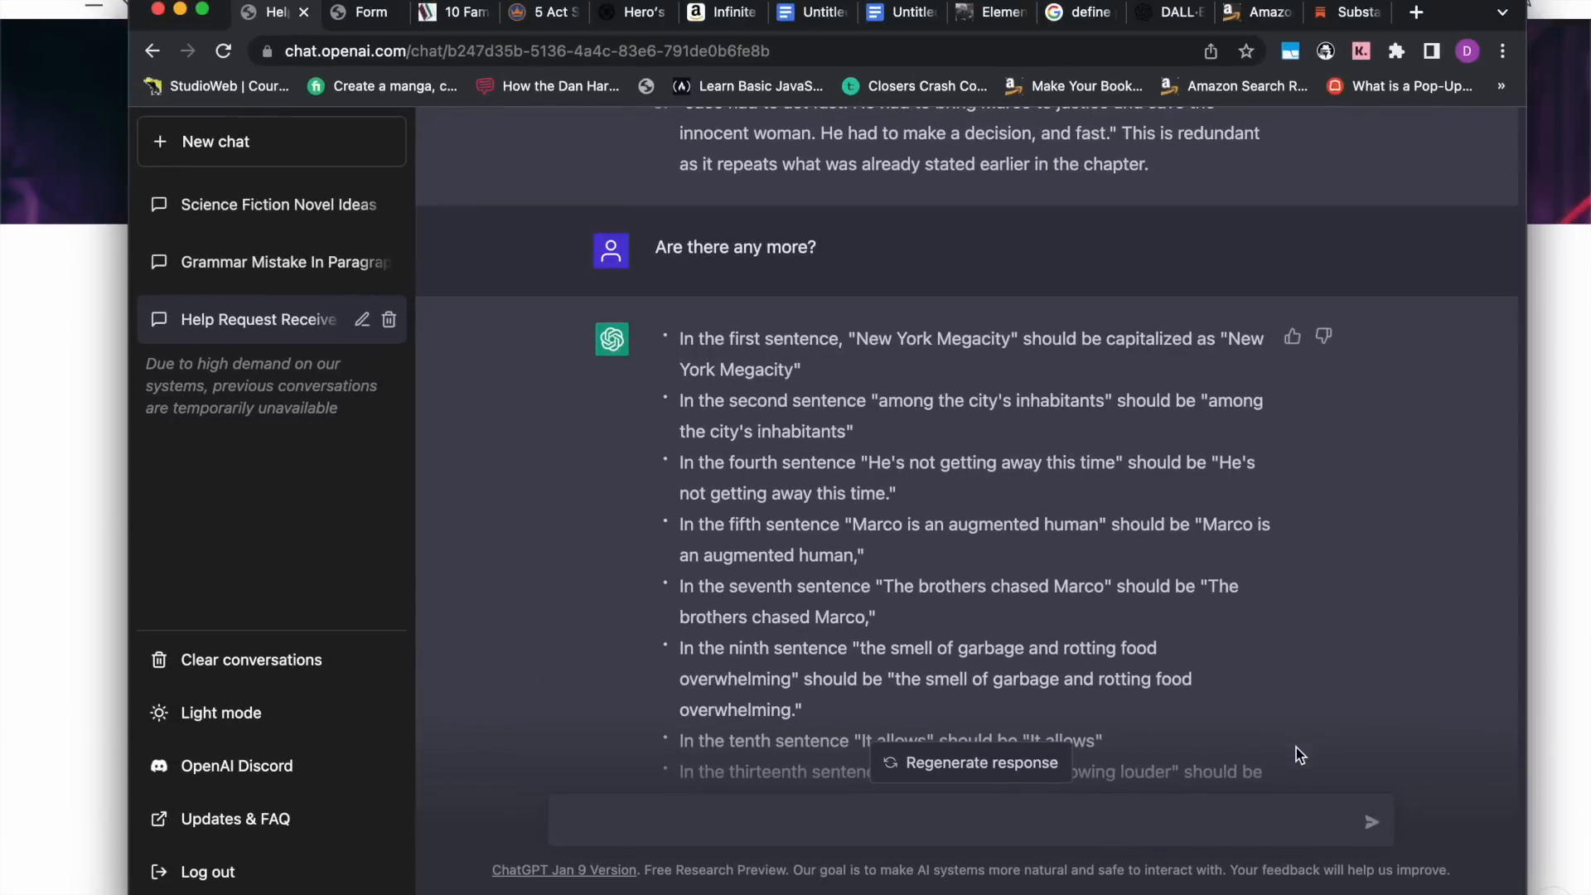
{"action": "left_click", "coordinate": [222, 53]}
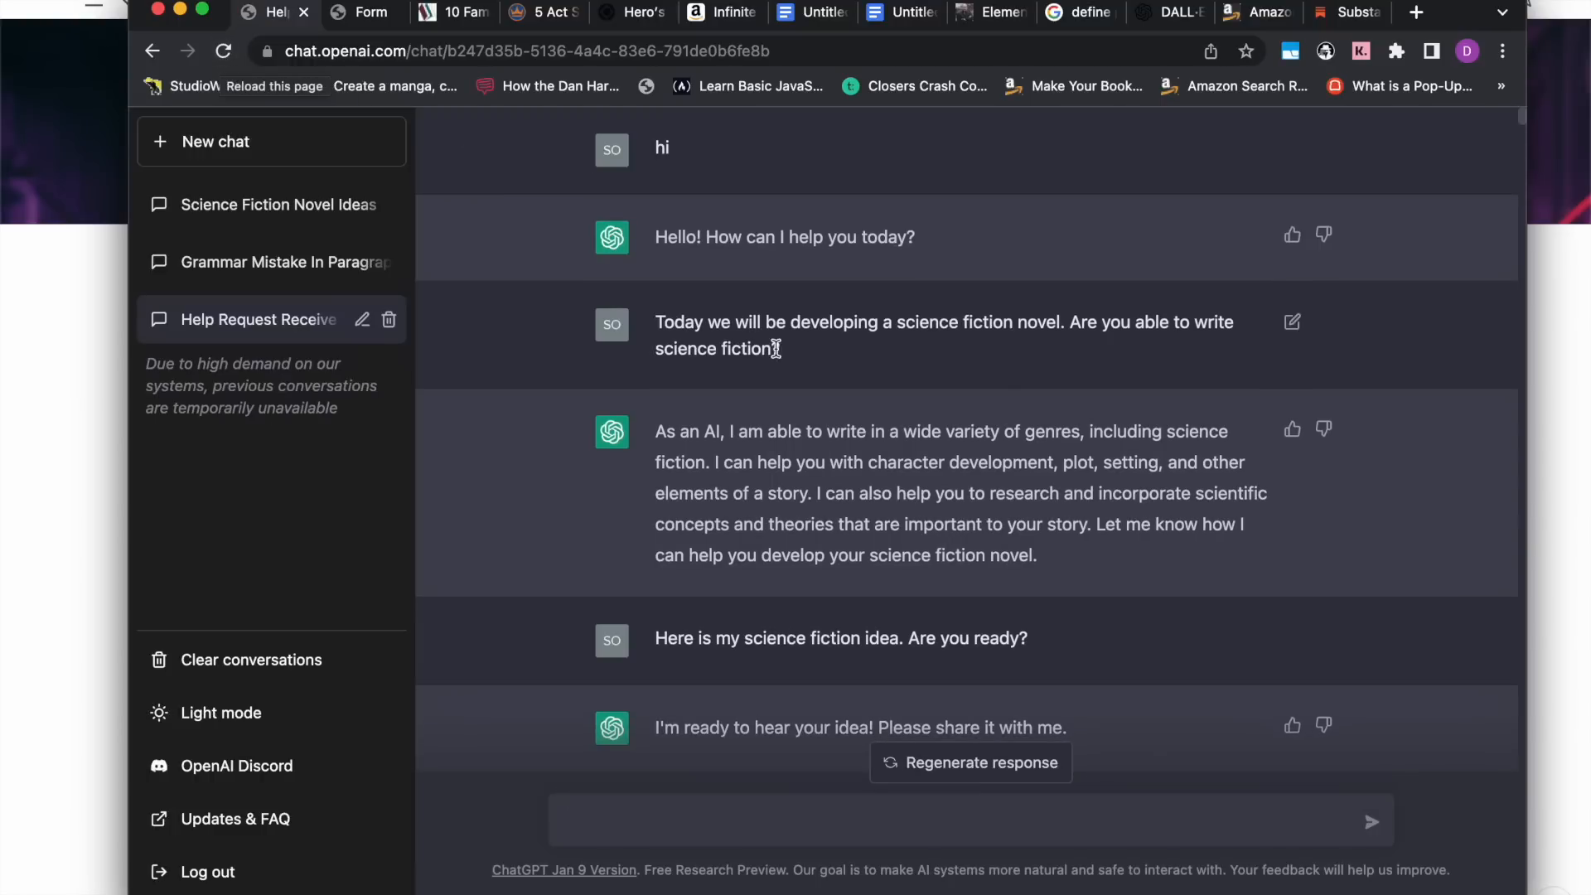
{"action": "key", "text": "super+v"}
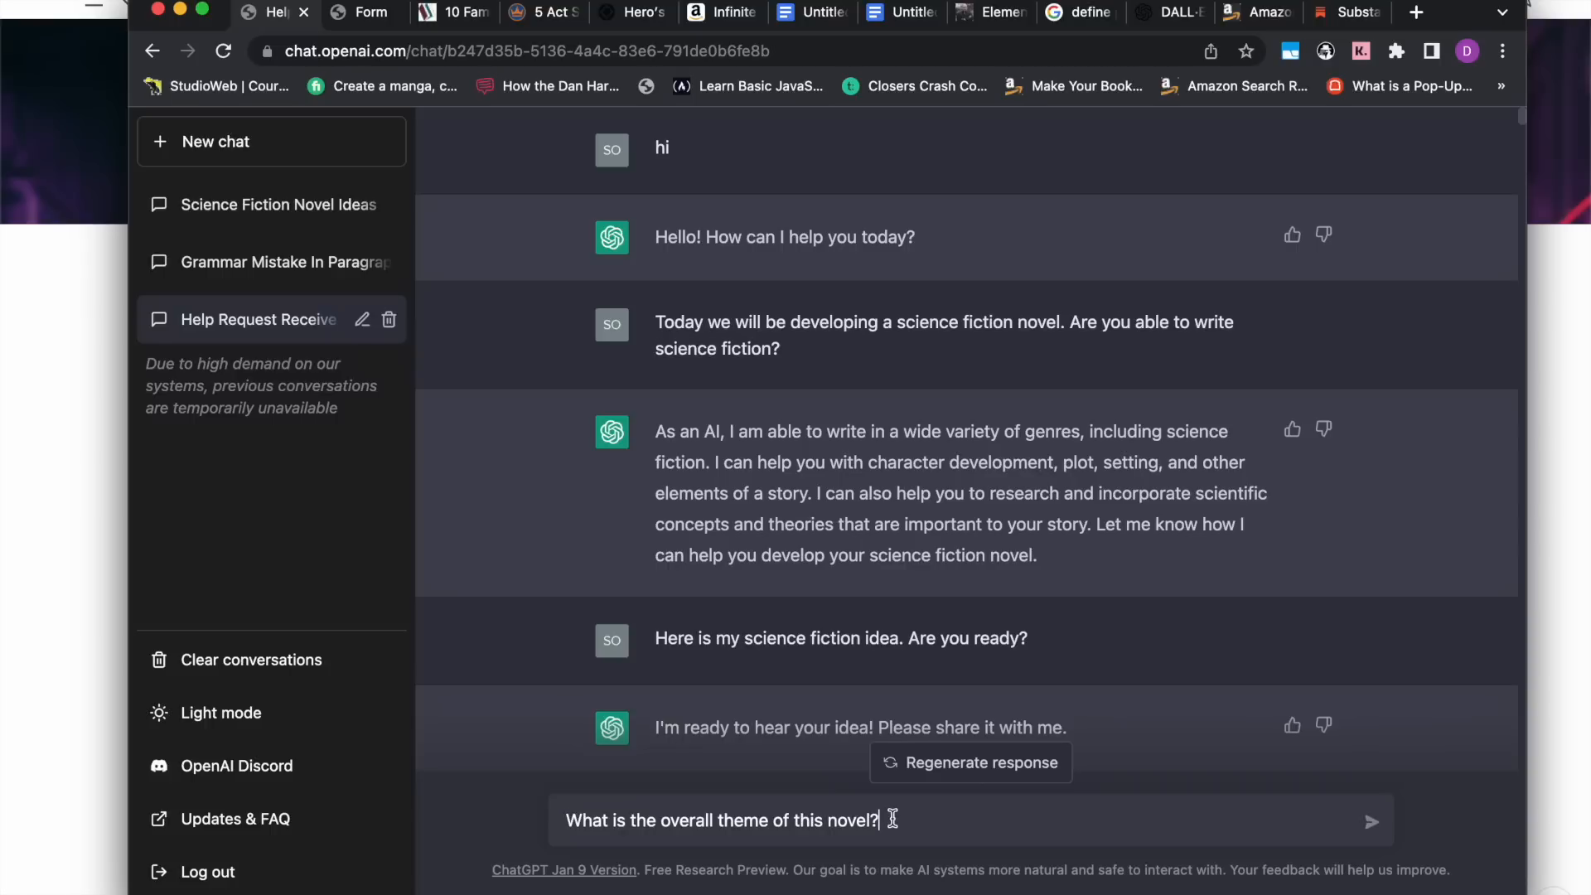
{"action": "key", "text": "Return"}
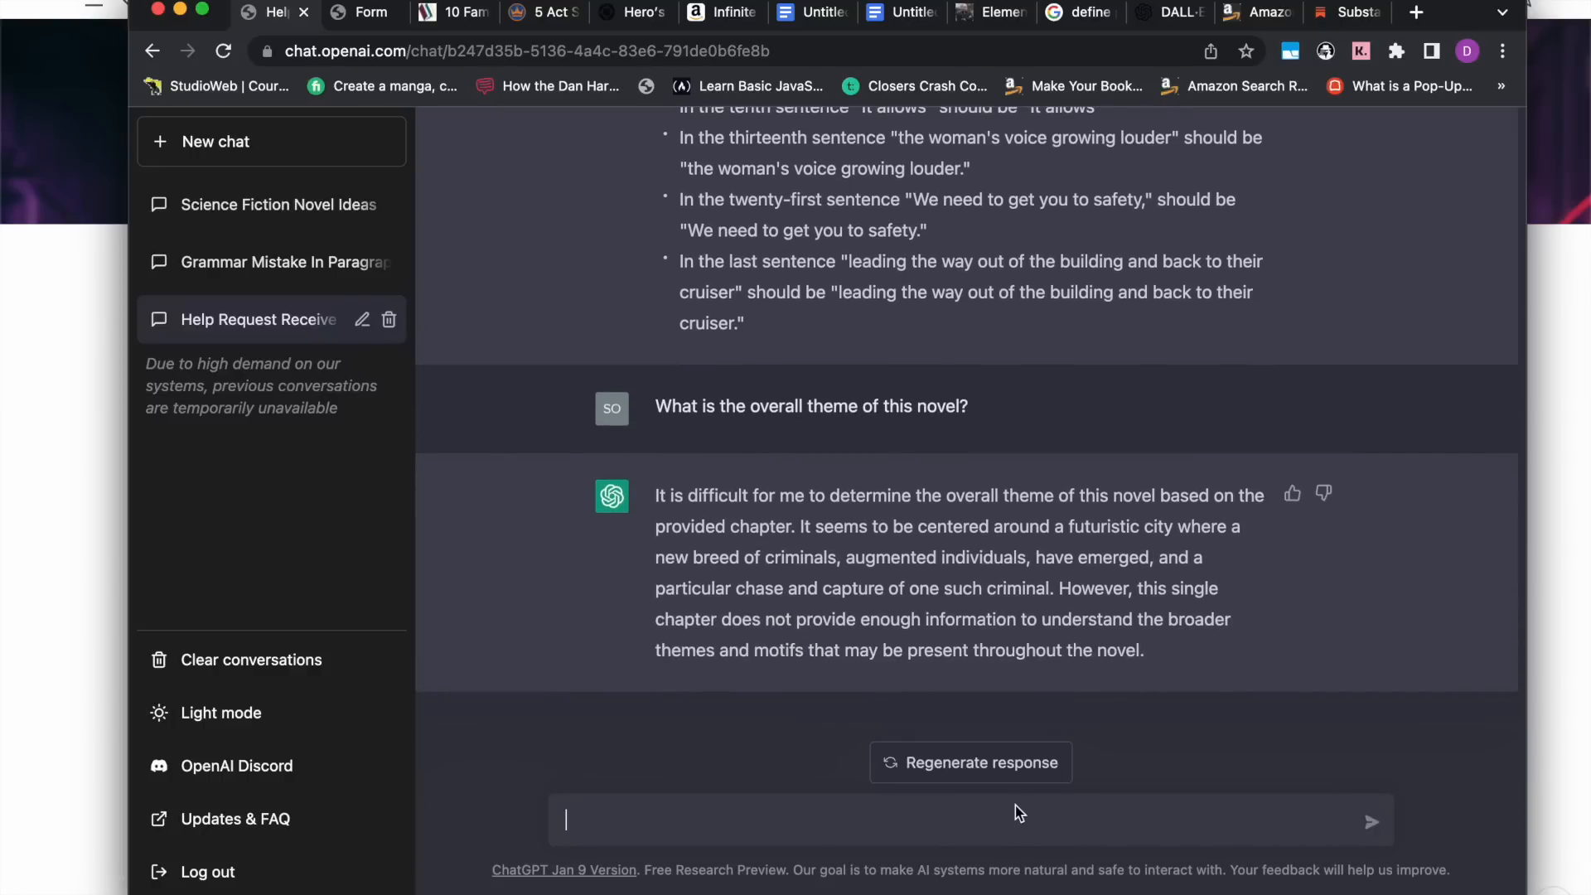
Edit the earlier message "Continue on to the next paragraph." to "What is the overall theme of this story?" and resubmit it.
{"action": "scroll", "coordinate": [1102, 539], "scroll_direction": "up", "scroll_amount": 15}
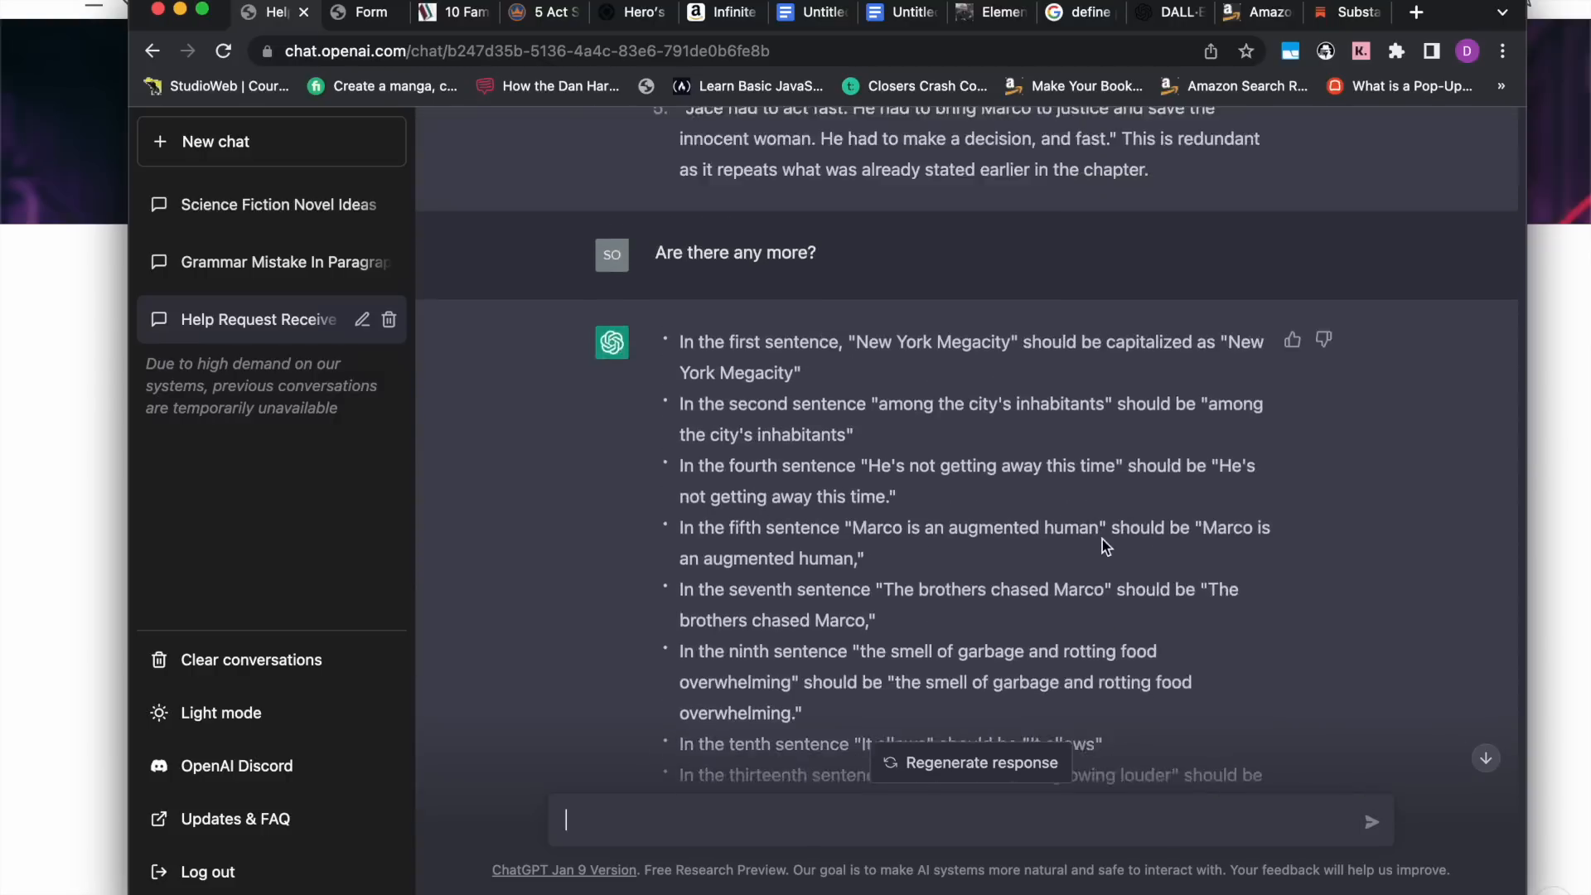
{"action": "scroll", "coordinate": [1102, 539], "scroll_direction": "up", "scroll_amount": 20}
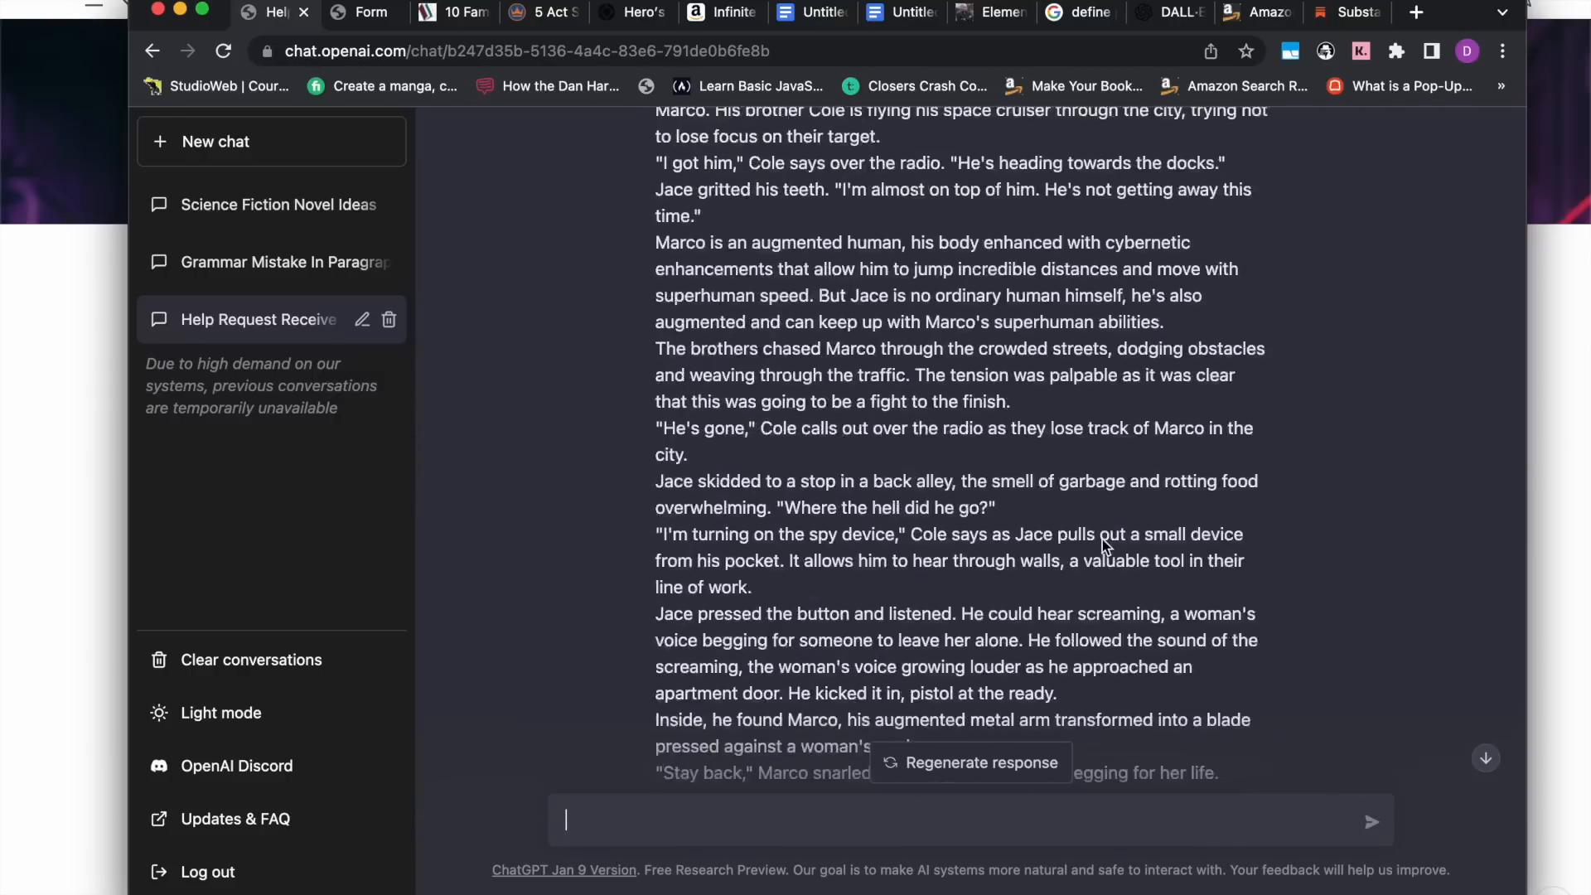
{"action": "scroll", "coordinate": [1102, 539], "scroll_direction": "up", "scroll_amount": 20}
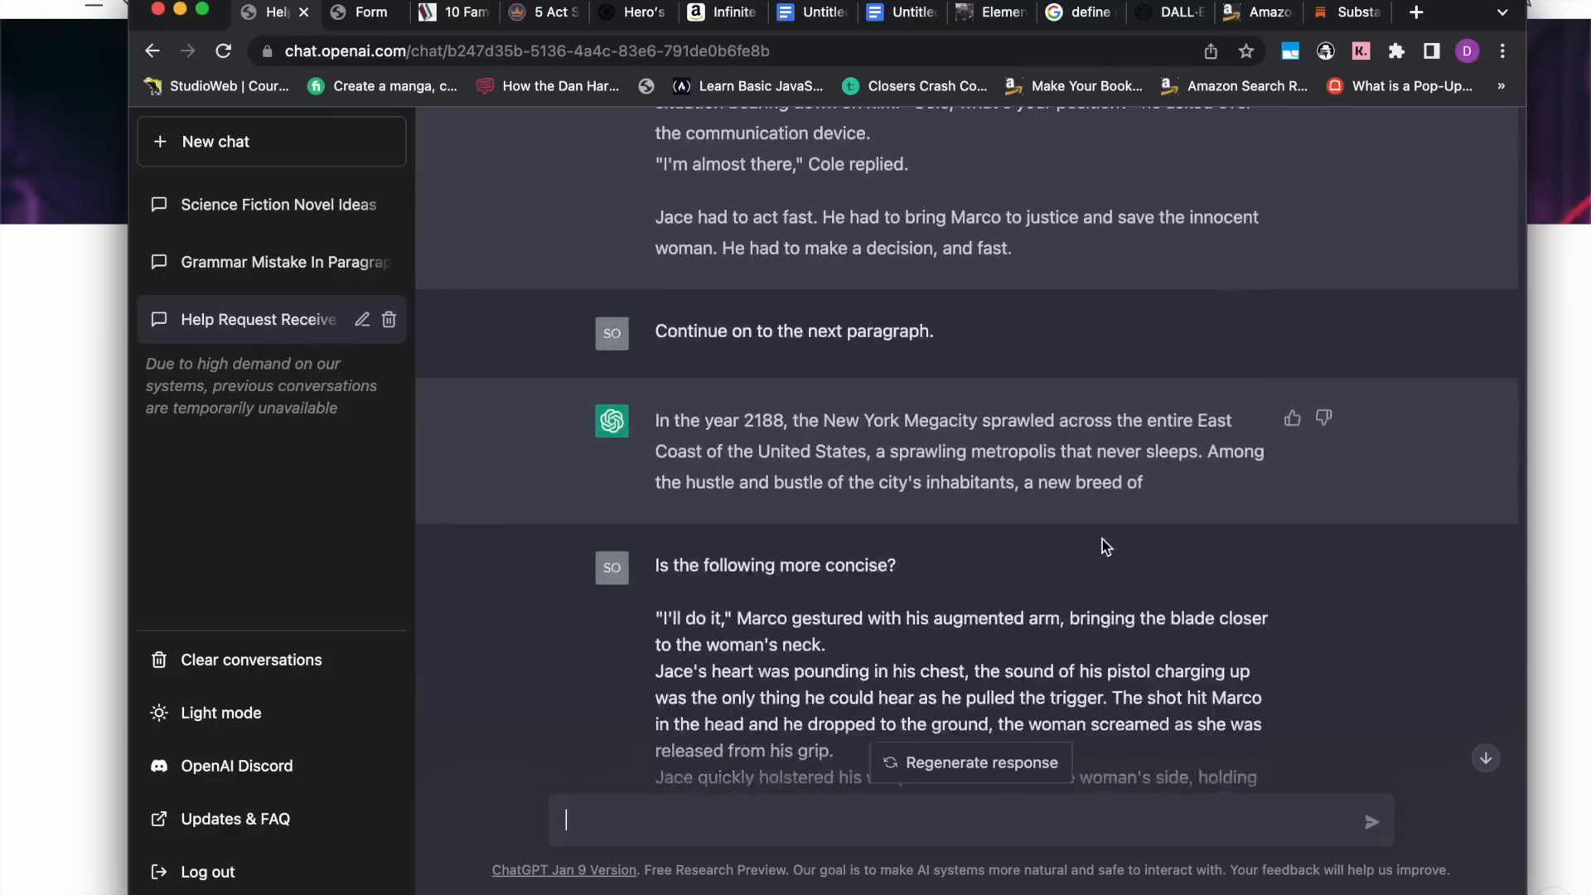
{"action": "scroll", "coordinate": [1102, 539], "scroll_direction": "up", "scroll_amount": 1}
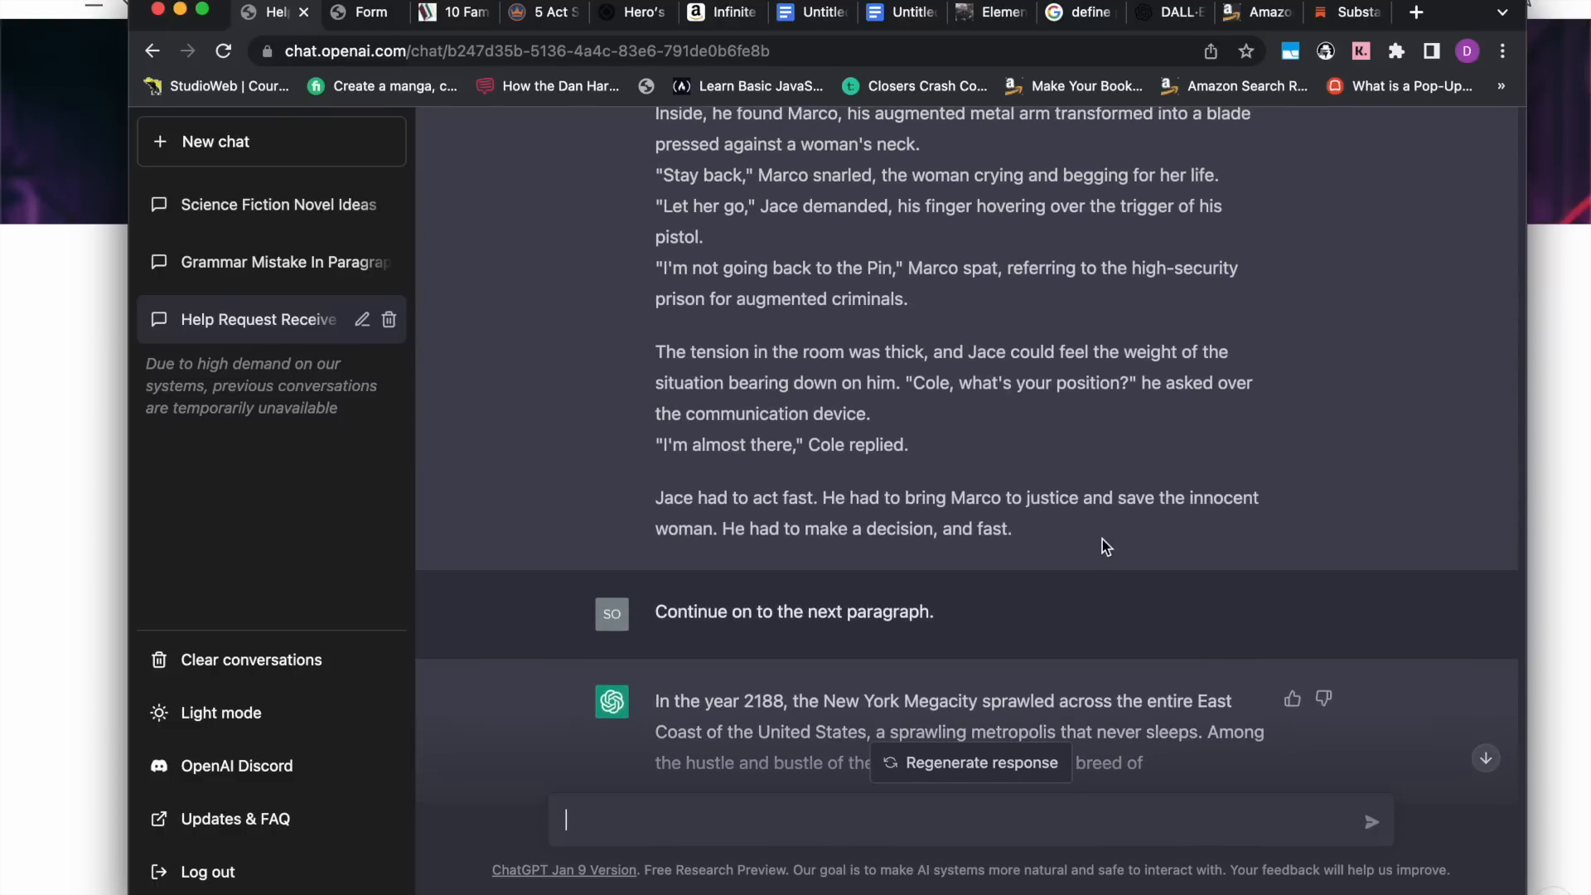
{"action": "scroll", "coordinate": [1102, 538], "scroll_direction": "up", "scroll_amount": 15}
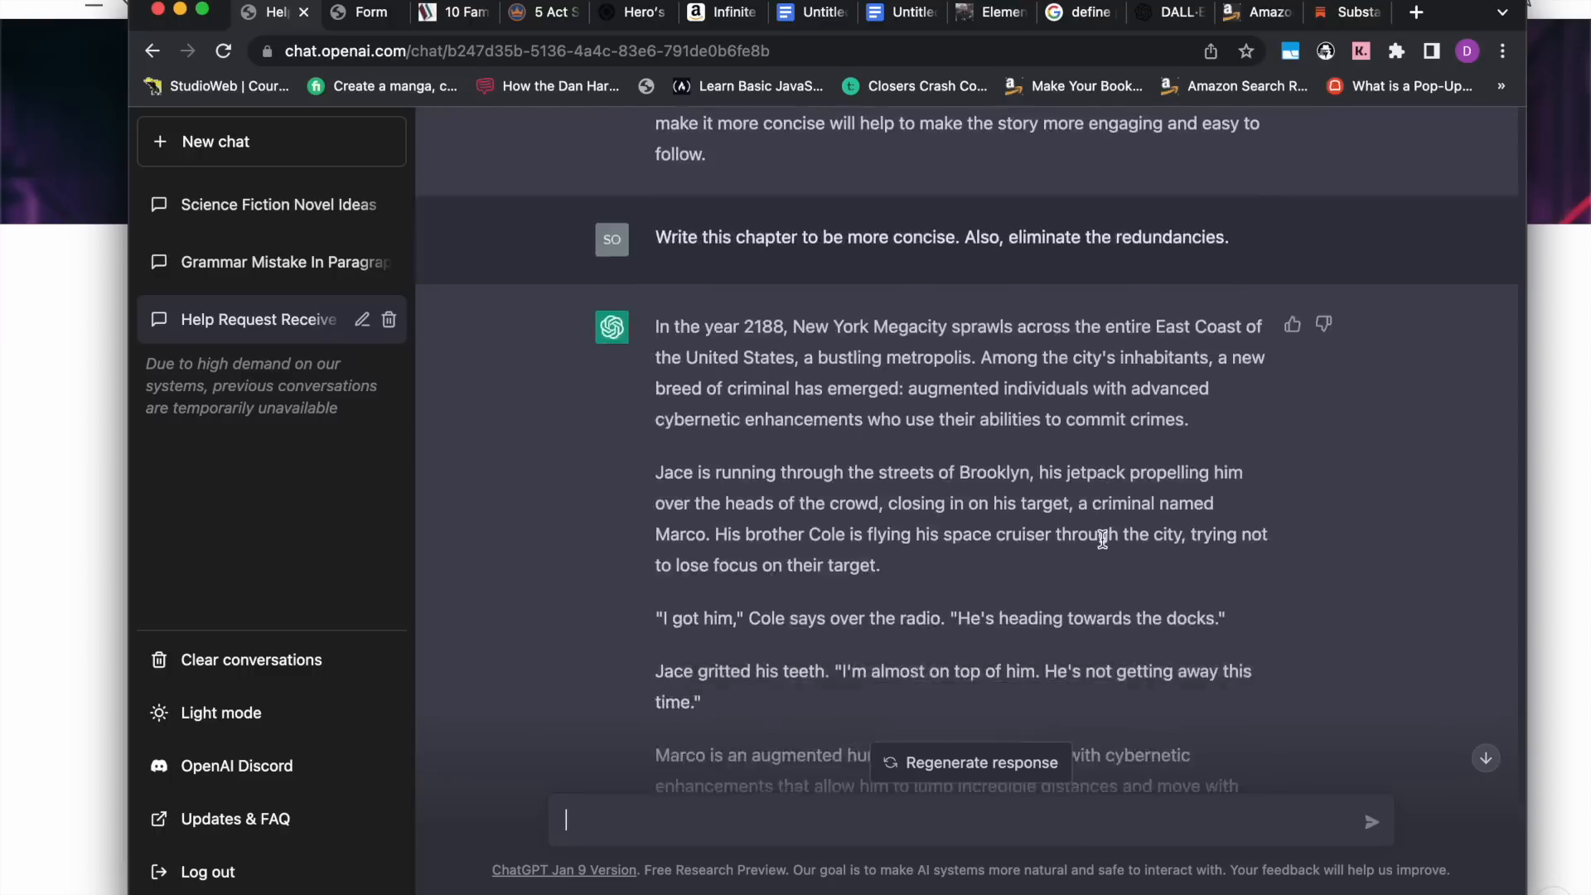
{"action": "scroll", "coordinate": [1102, 539], "scroll_direction": "up", "scroll_amount": 5}
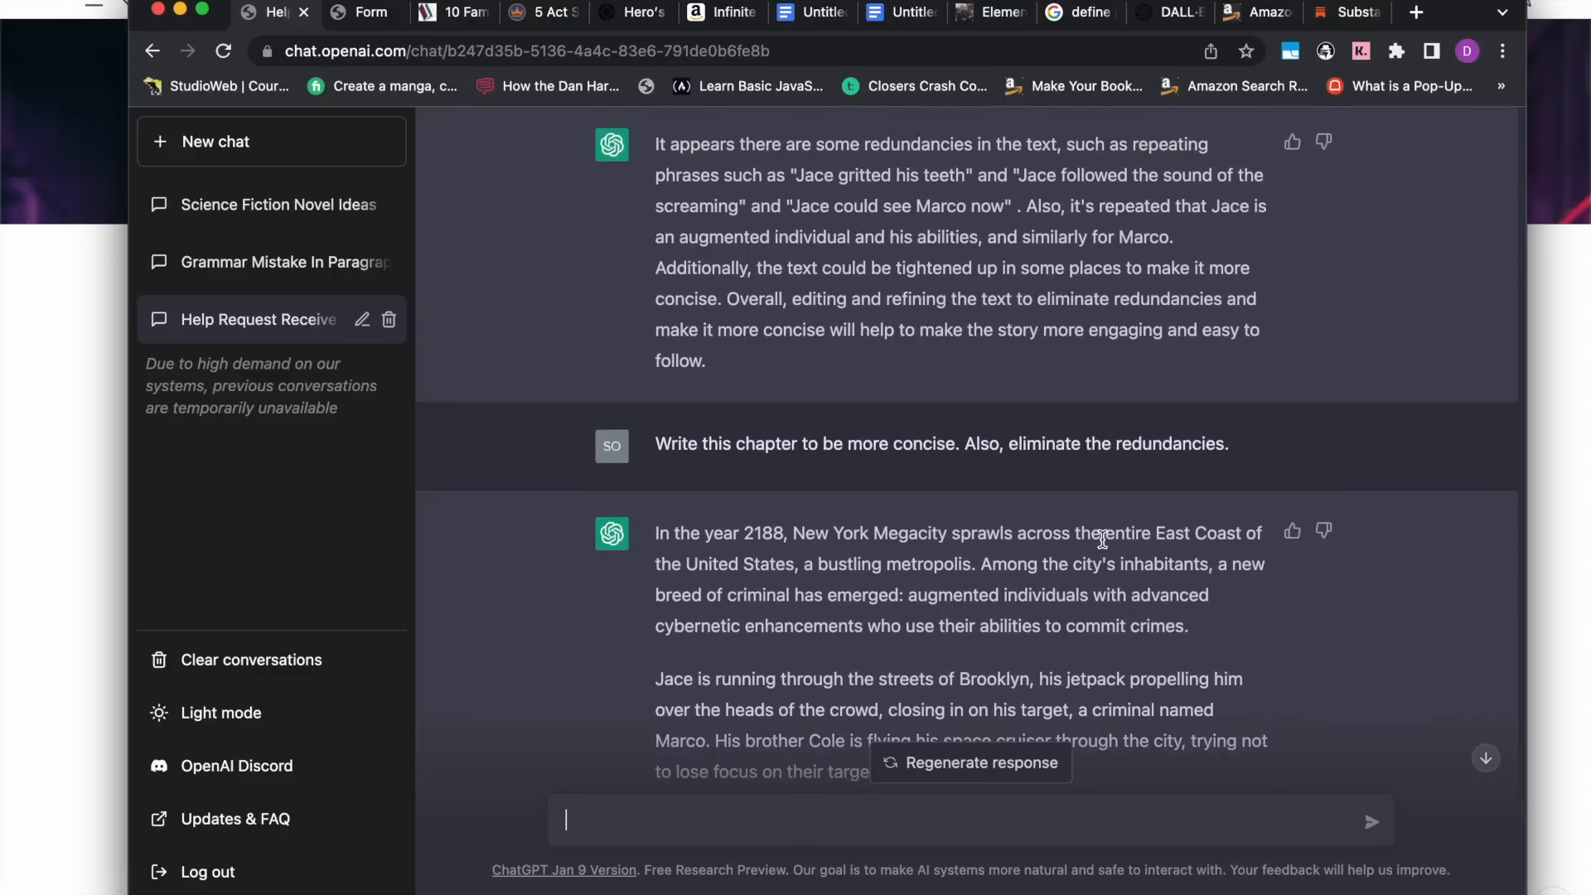
{"action": "scroll", "coordinate": [1102, 540], "scroll_direction": "down", "scroll_amount": 20}
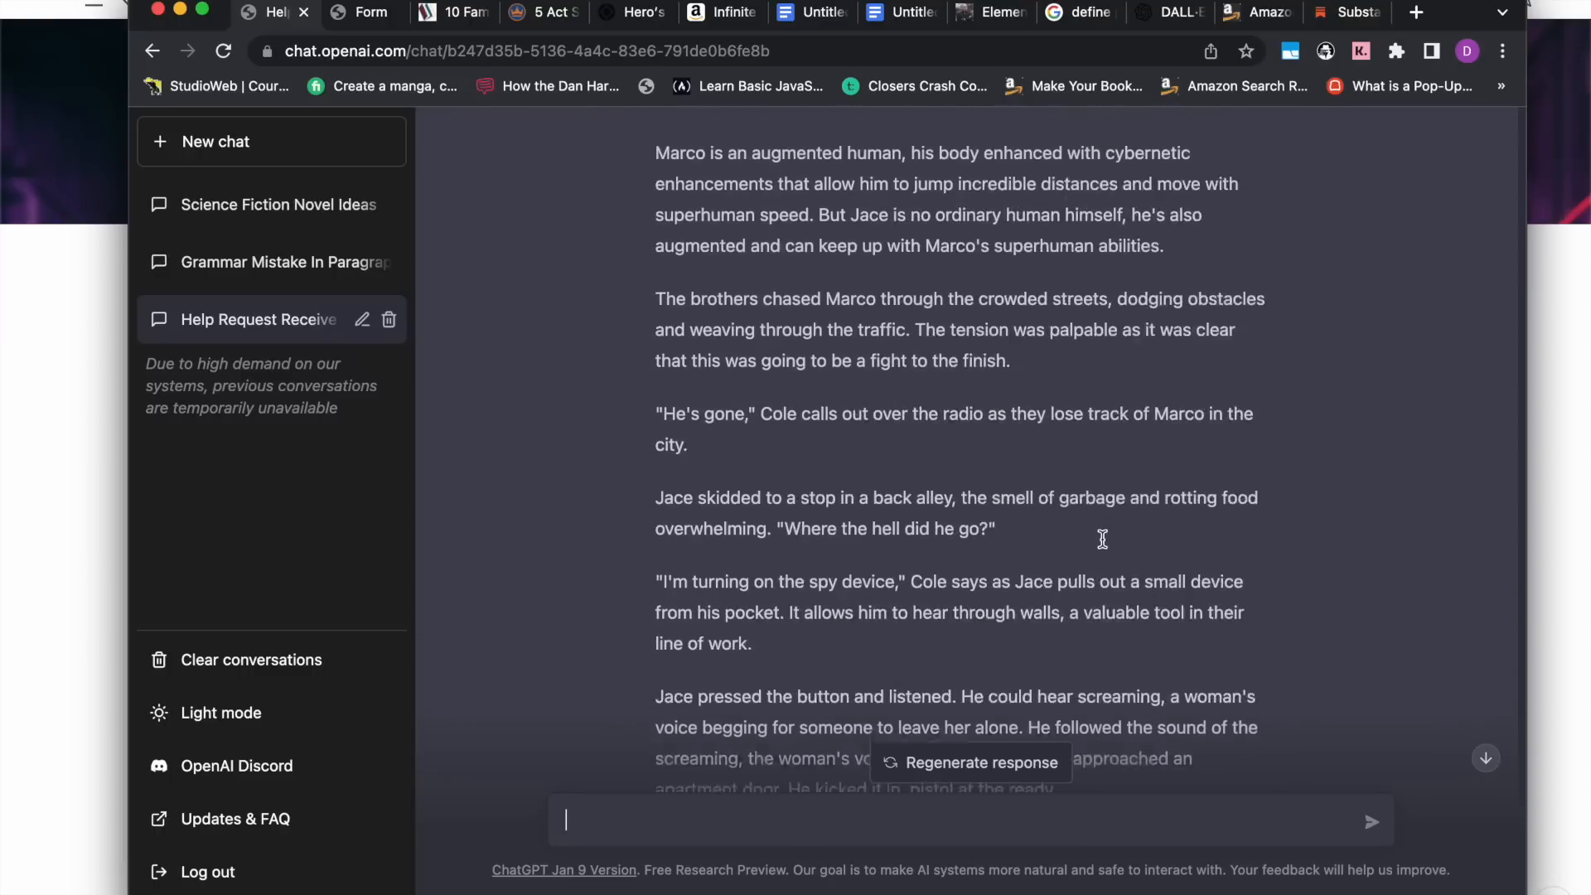
{"action": "scroll", "coordinate": [1102, 539], "scroll_direction": "down", "scroll_amount": 1}
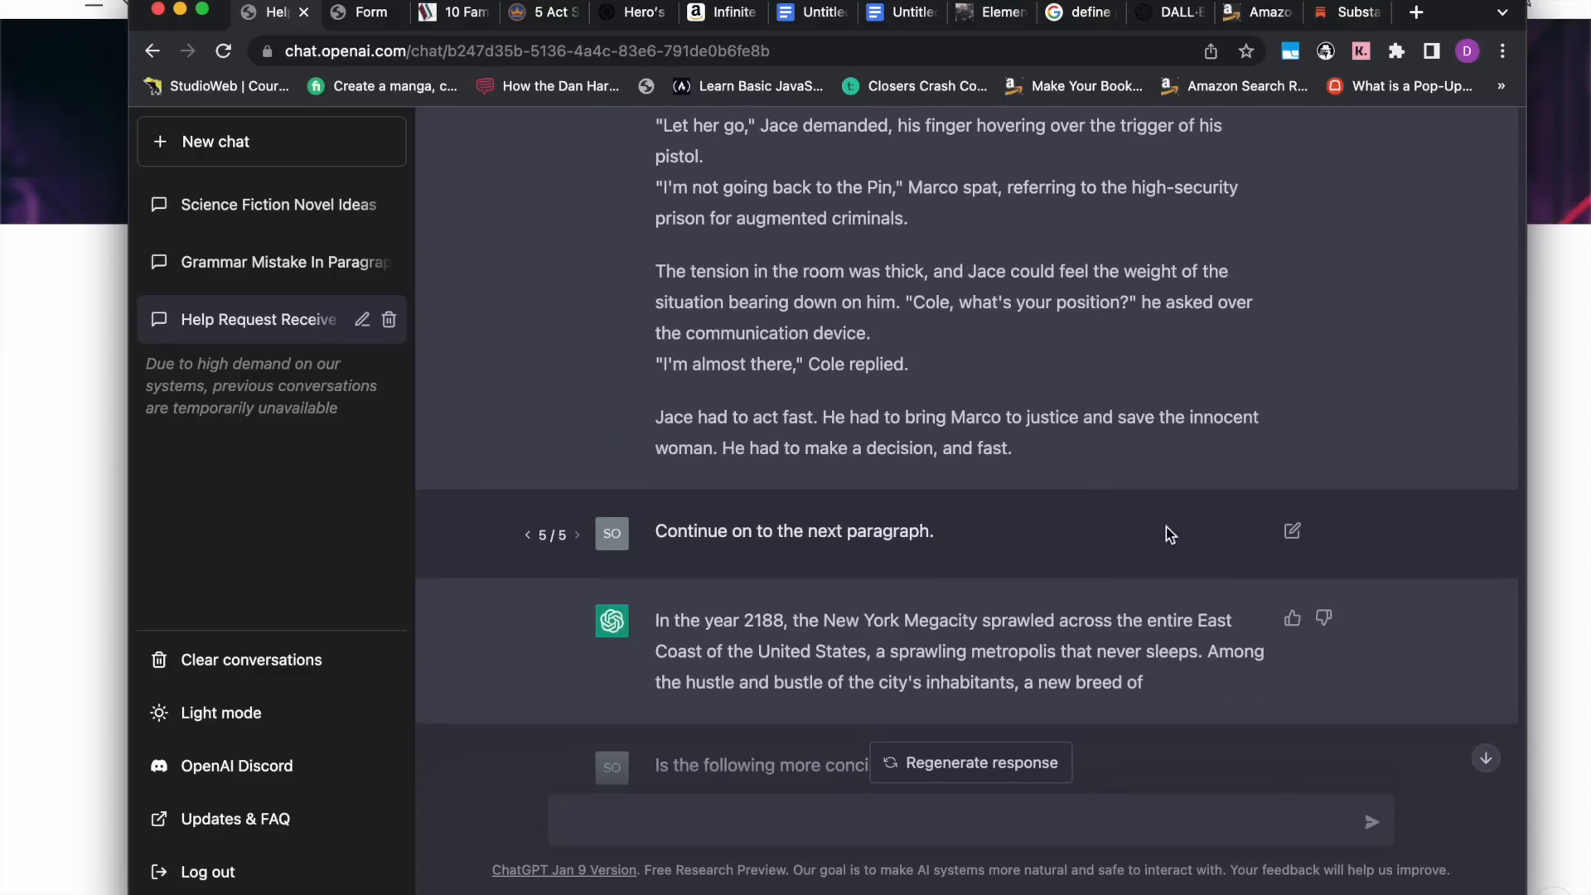
{"action": "left_click", "coordinate": [1292, 531]}
{"action": "triple_click", "coordinate": [932, 527]}
{"action": "key", "text": "super+v"}
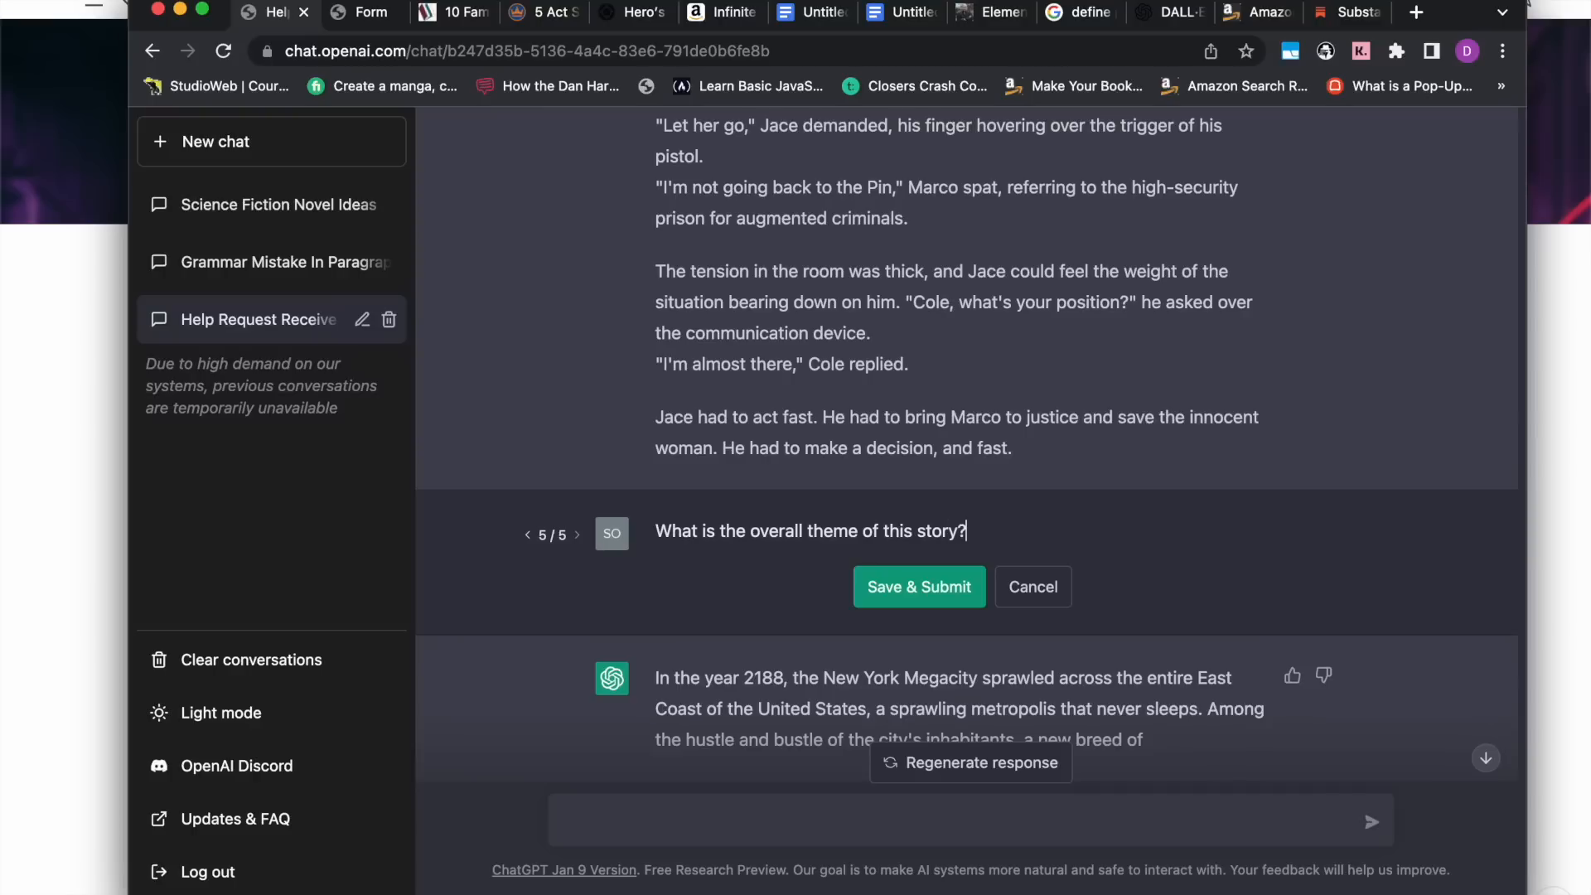
{"action": "left_click", "coordinate": [929, 587]}
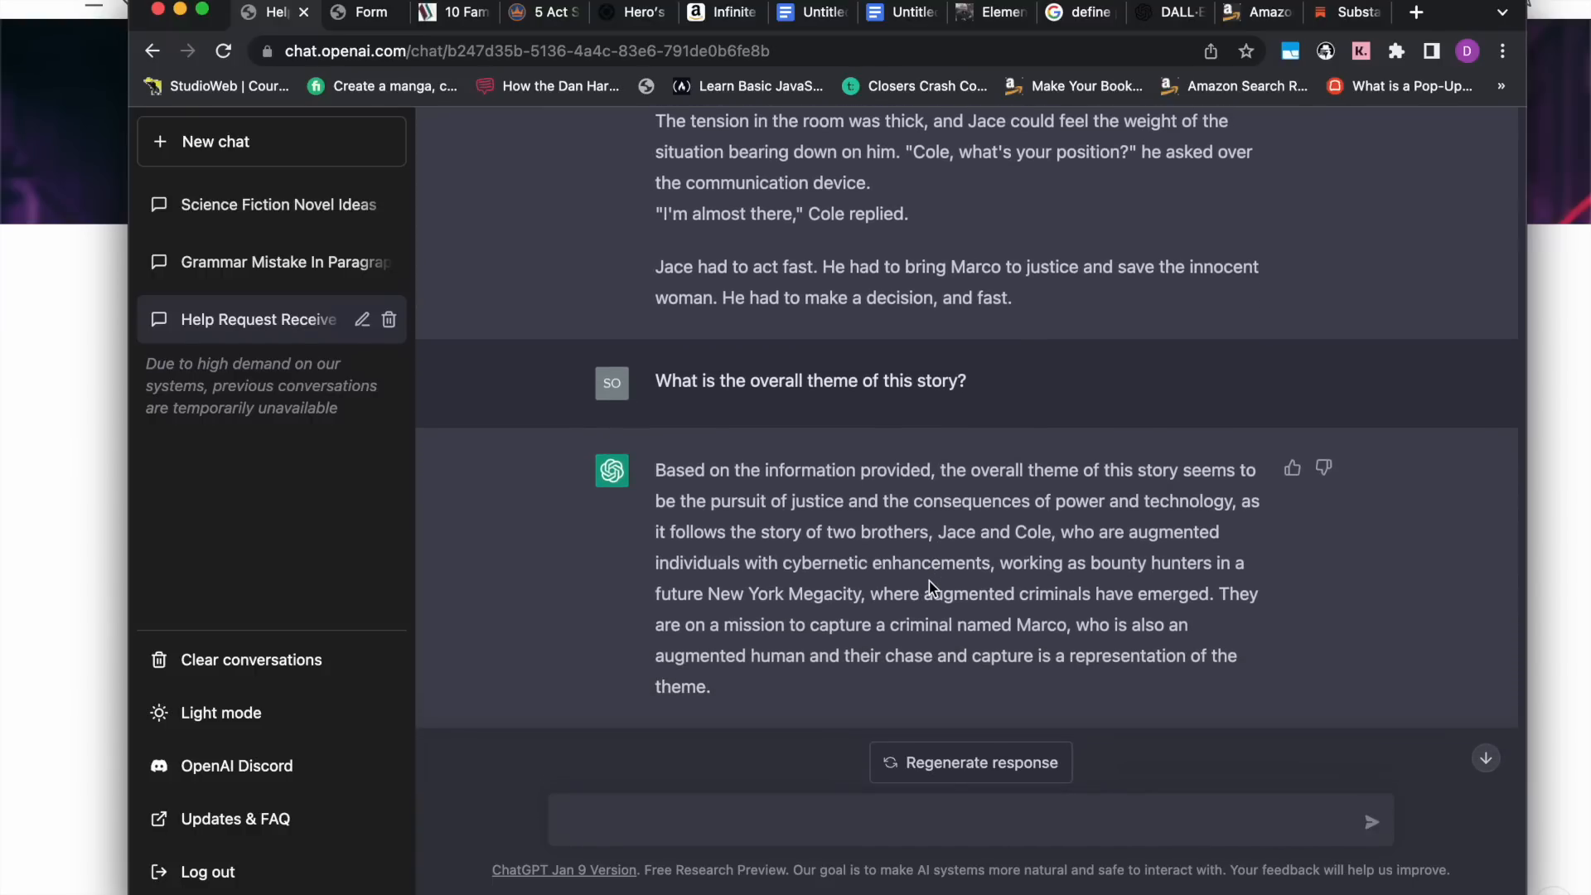
Submit the prompt "Generate a title for this story." below the theme answer and regenerate the response once.
{"action": "scroll", "coordinate": [928, 580], "scroll_direction": "up", "scroll_amount": 15}
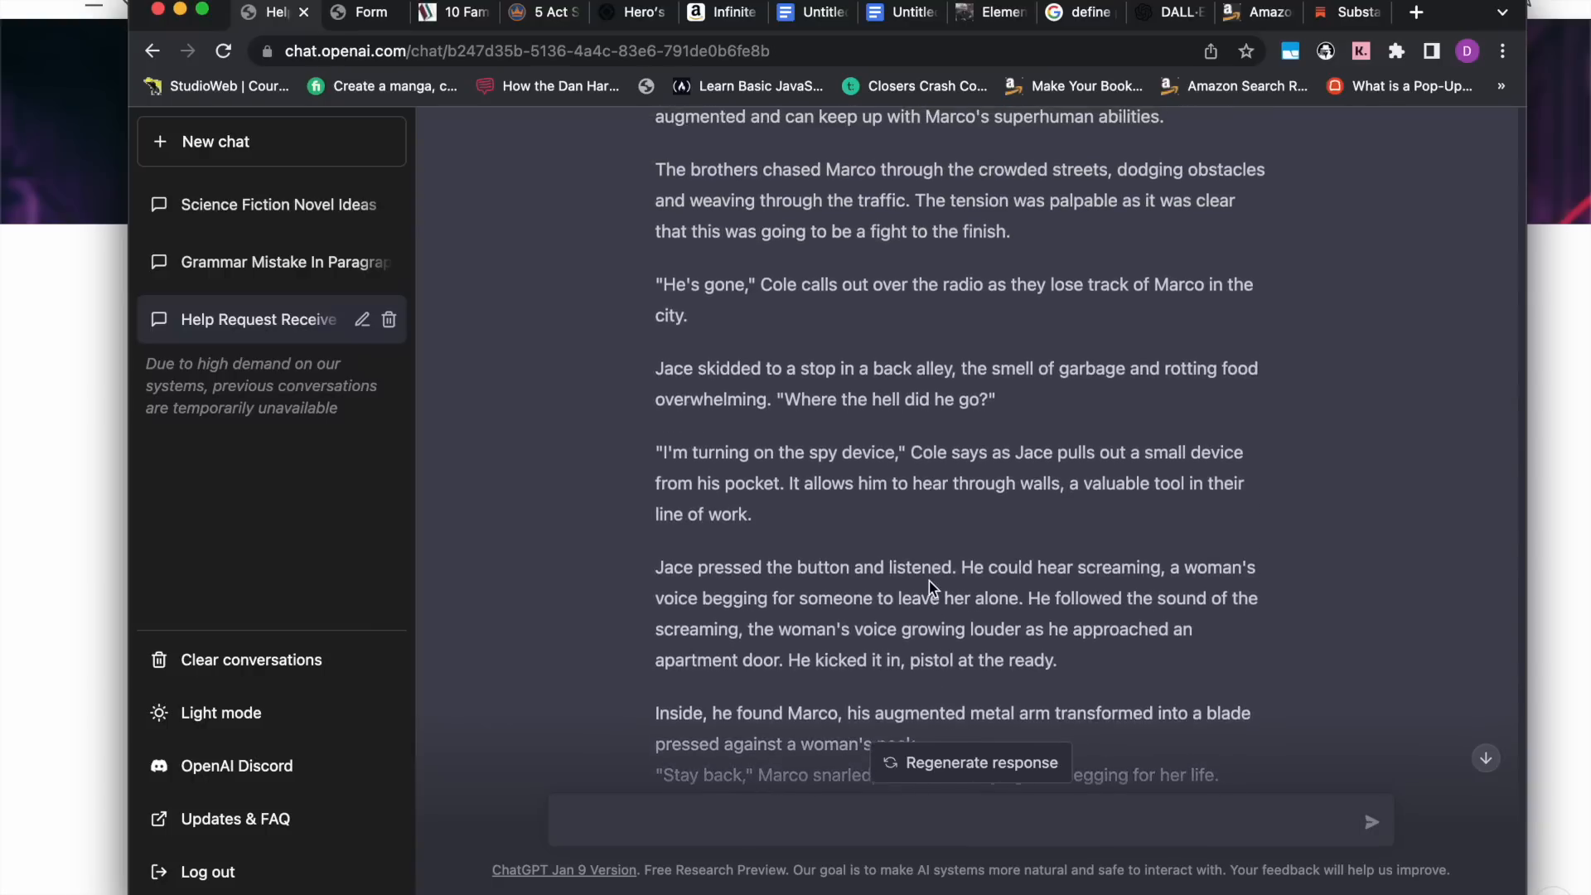
{"action": "scroll", "coordinate": [928, 580], "scroll_direction": "up", "scroll_amount": 10}
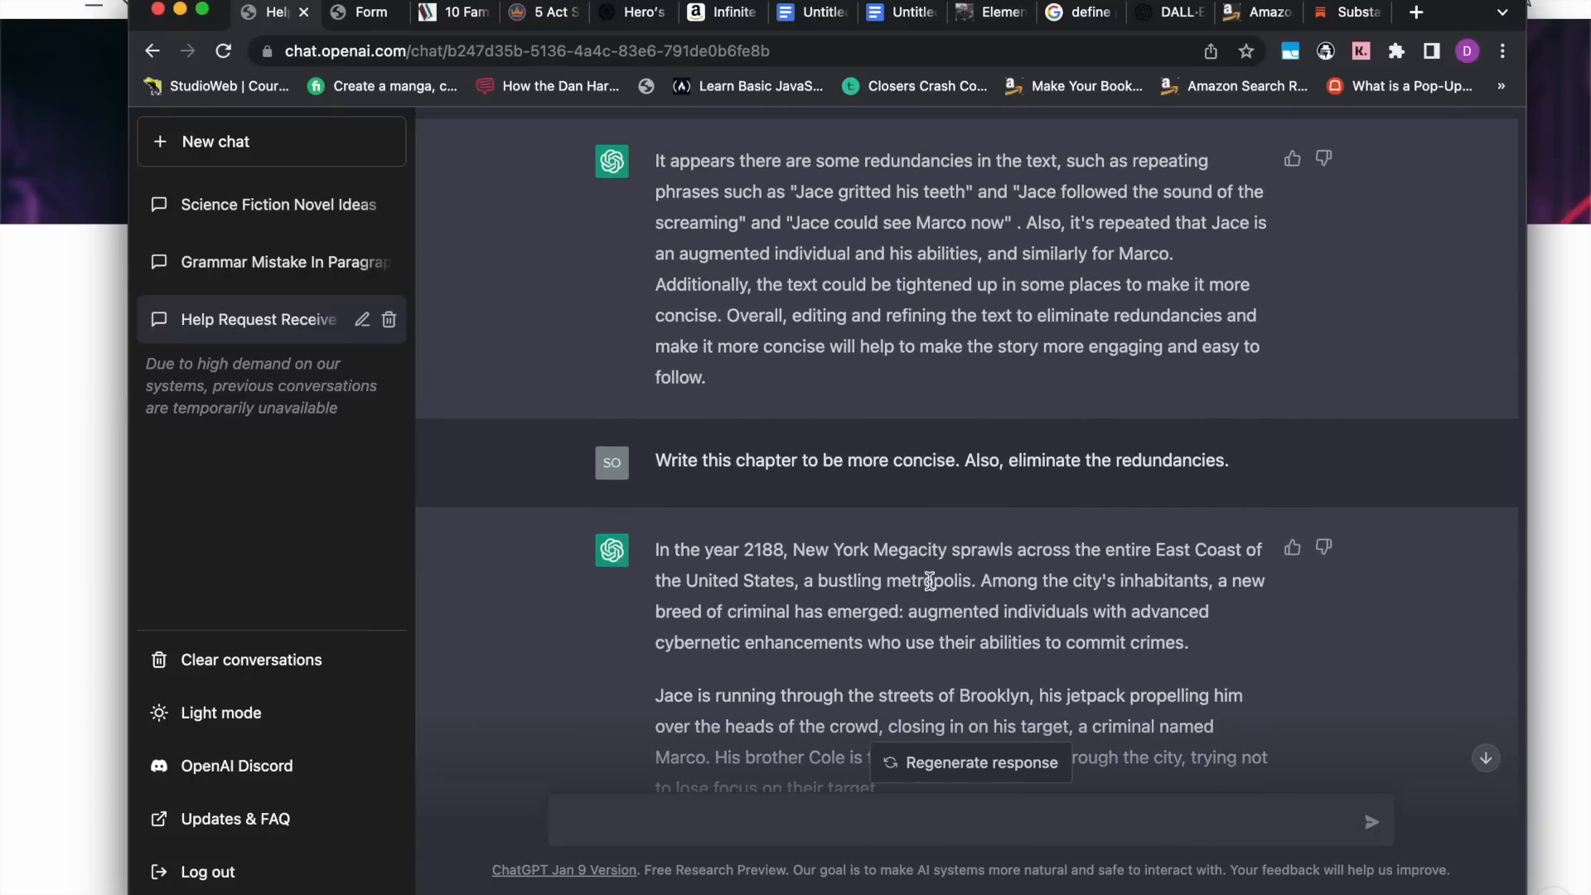
{"action": "scroll", "coordinate": [929, 580], "scroll_direction": "up", "scroll_amount": 5}
{"action": "scroll", "coordinate": [929, 580], "scroll_direction": "down", "scroll_amount": 20}
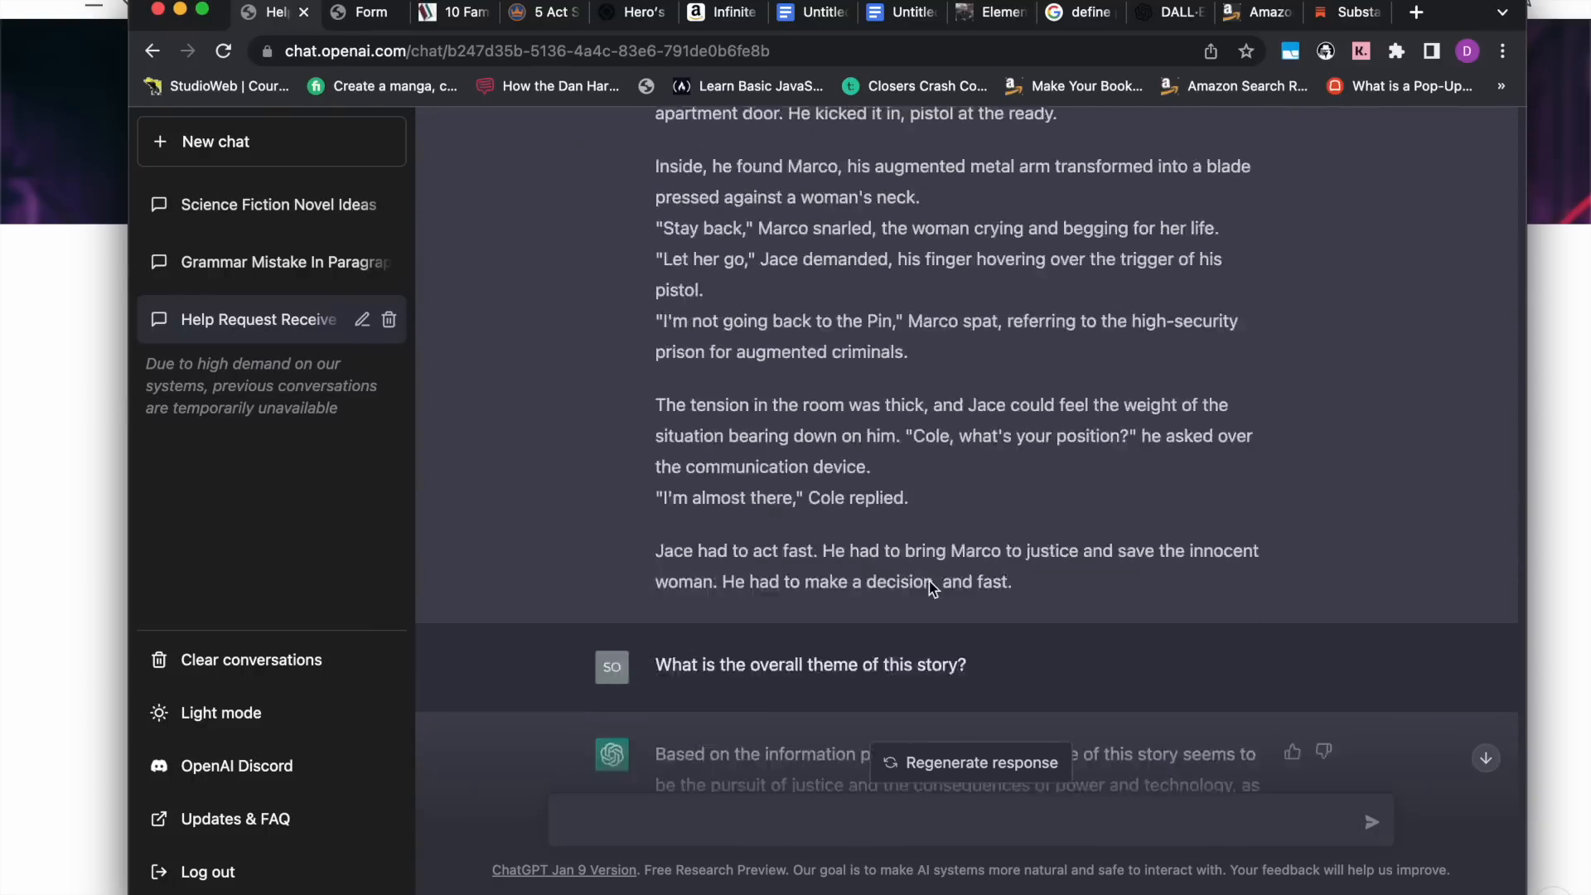
{"action": "scroll", "coordinate": [929, 580], "scroll_direction": "up", "scroll_amount": 15}
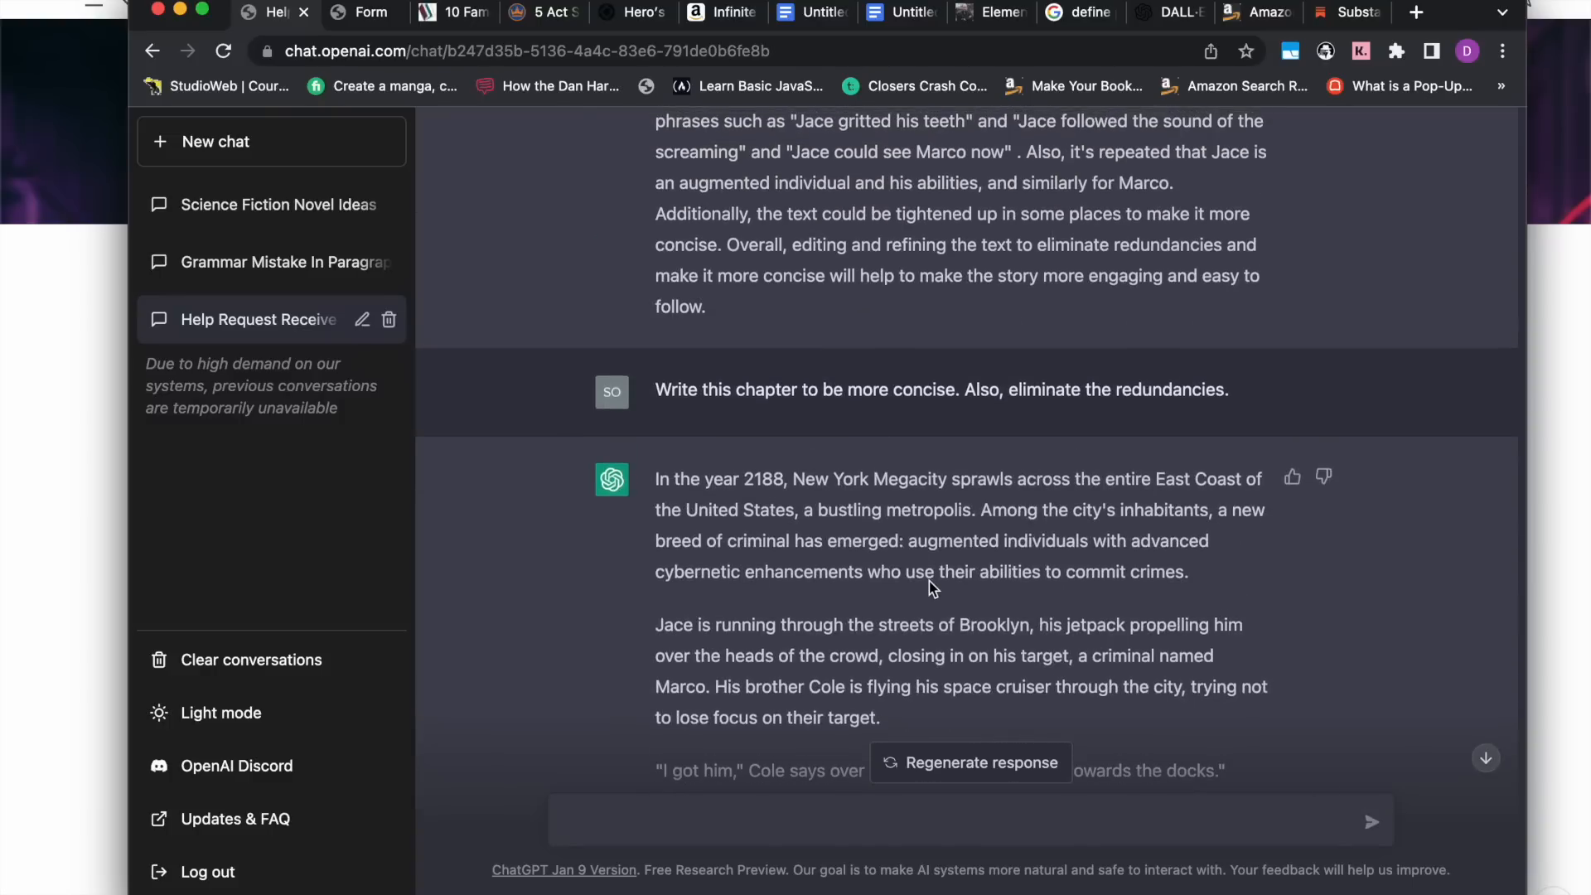
{"action": "scroll", "coordinate": [928, 580], "scroll_direction": "down", "scroll_amount": 15}
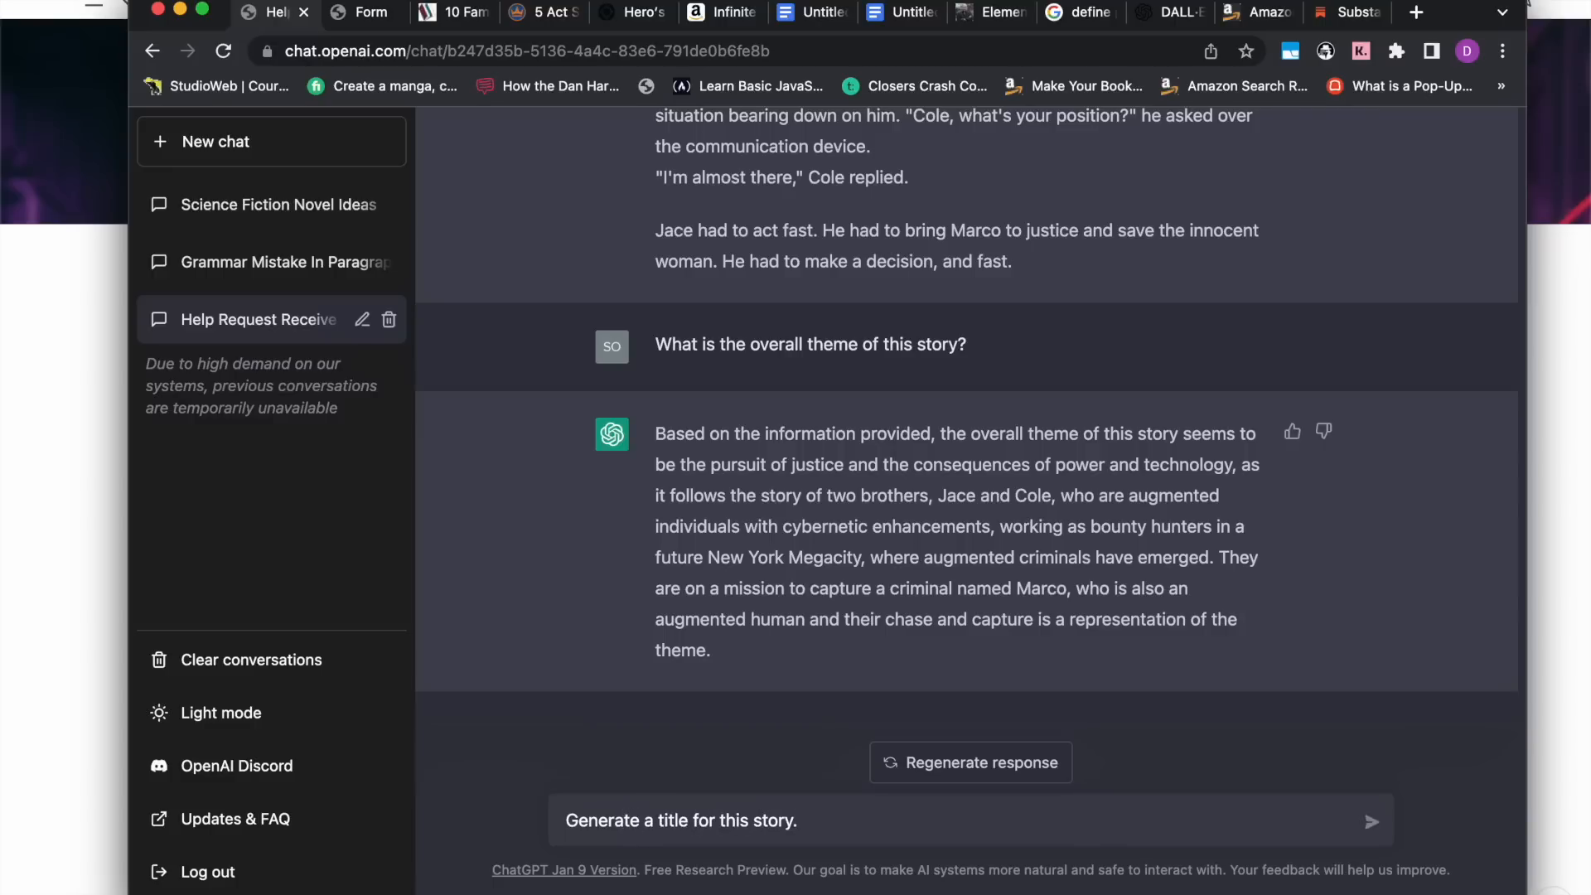
{"action": "key", "text": "Return"}
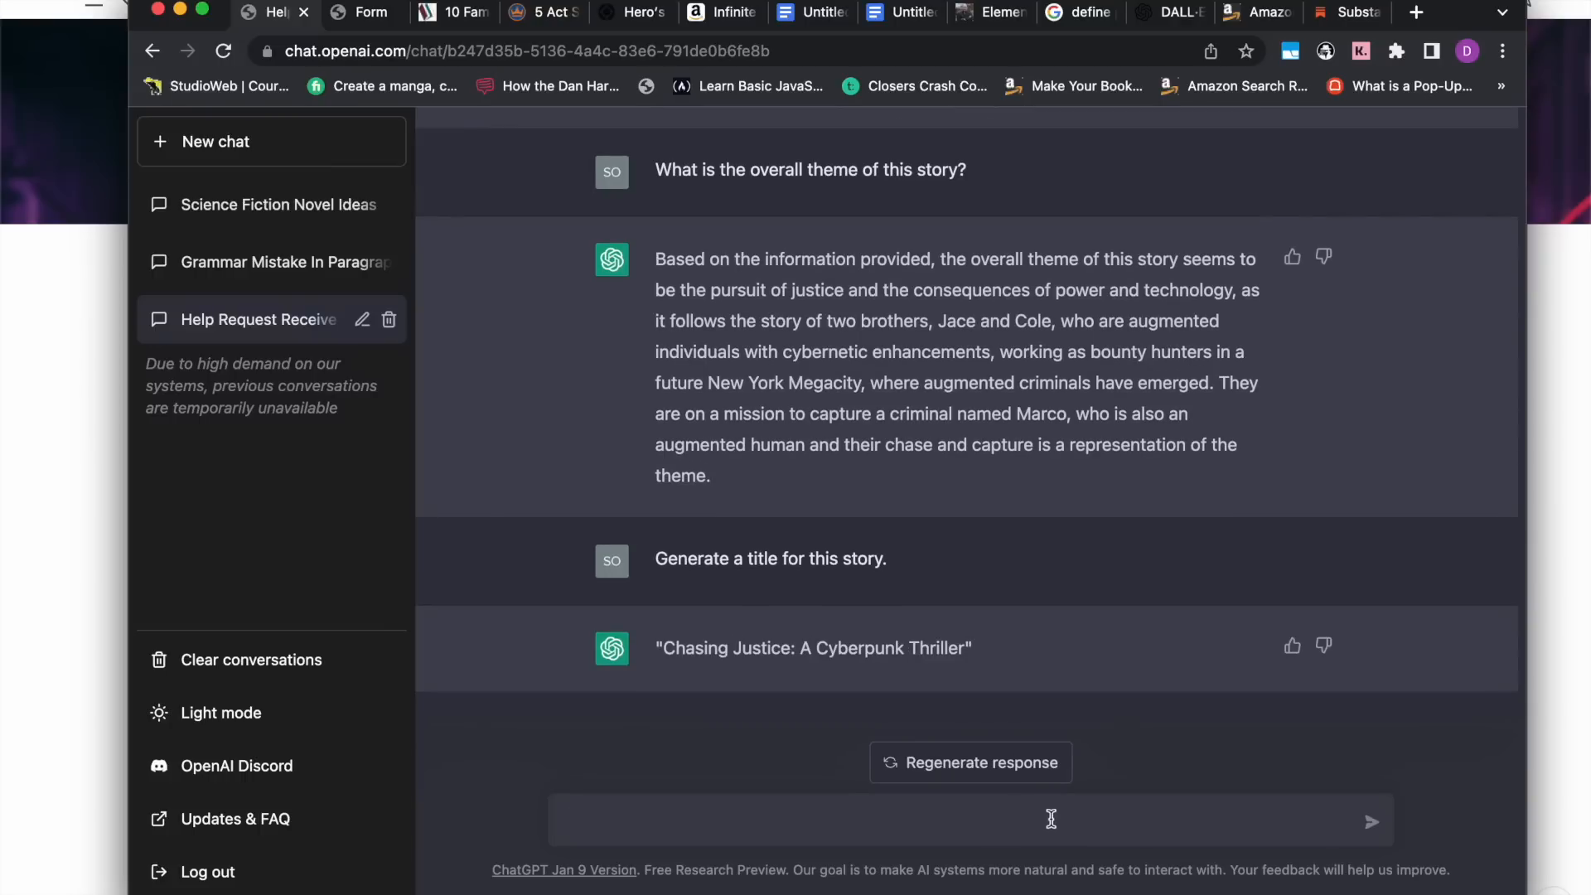
{"action": "left_click", "coordinate": [989, 767]}
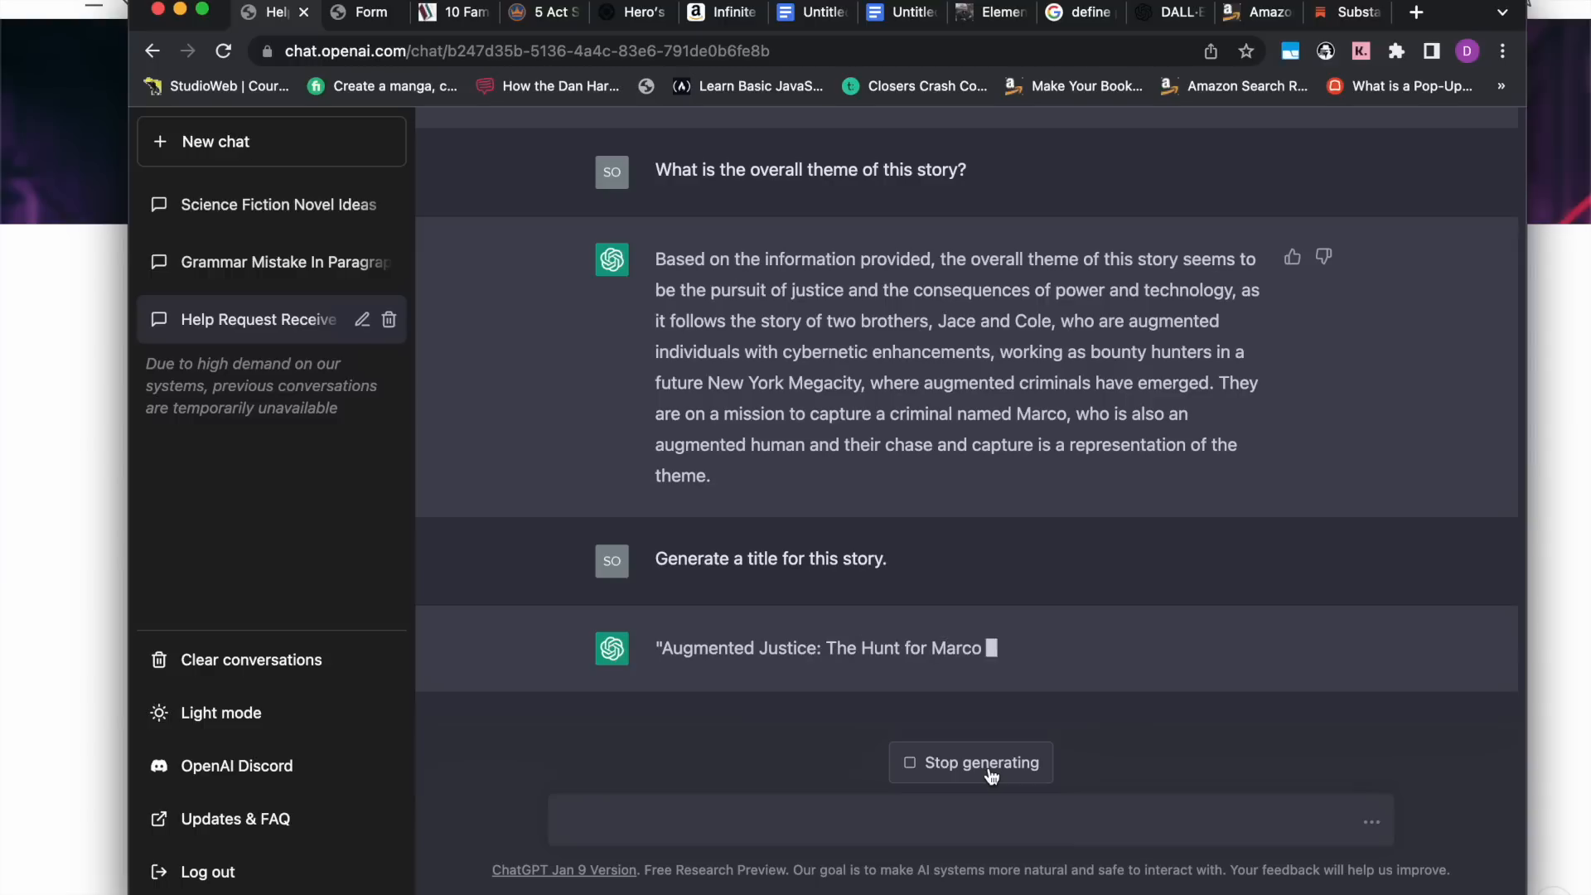
Edit the earlier message "List prompts that will direct ChatGPT to write a chapter 1." to "What is the overall theme of this novel?" and resubmit it.
{"action": "scroll", "coordinate": [982, 668], "scroll_direction": "up", "scroll_amount": 15}
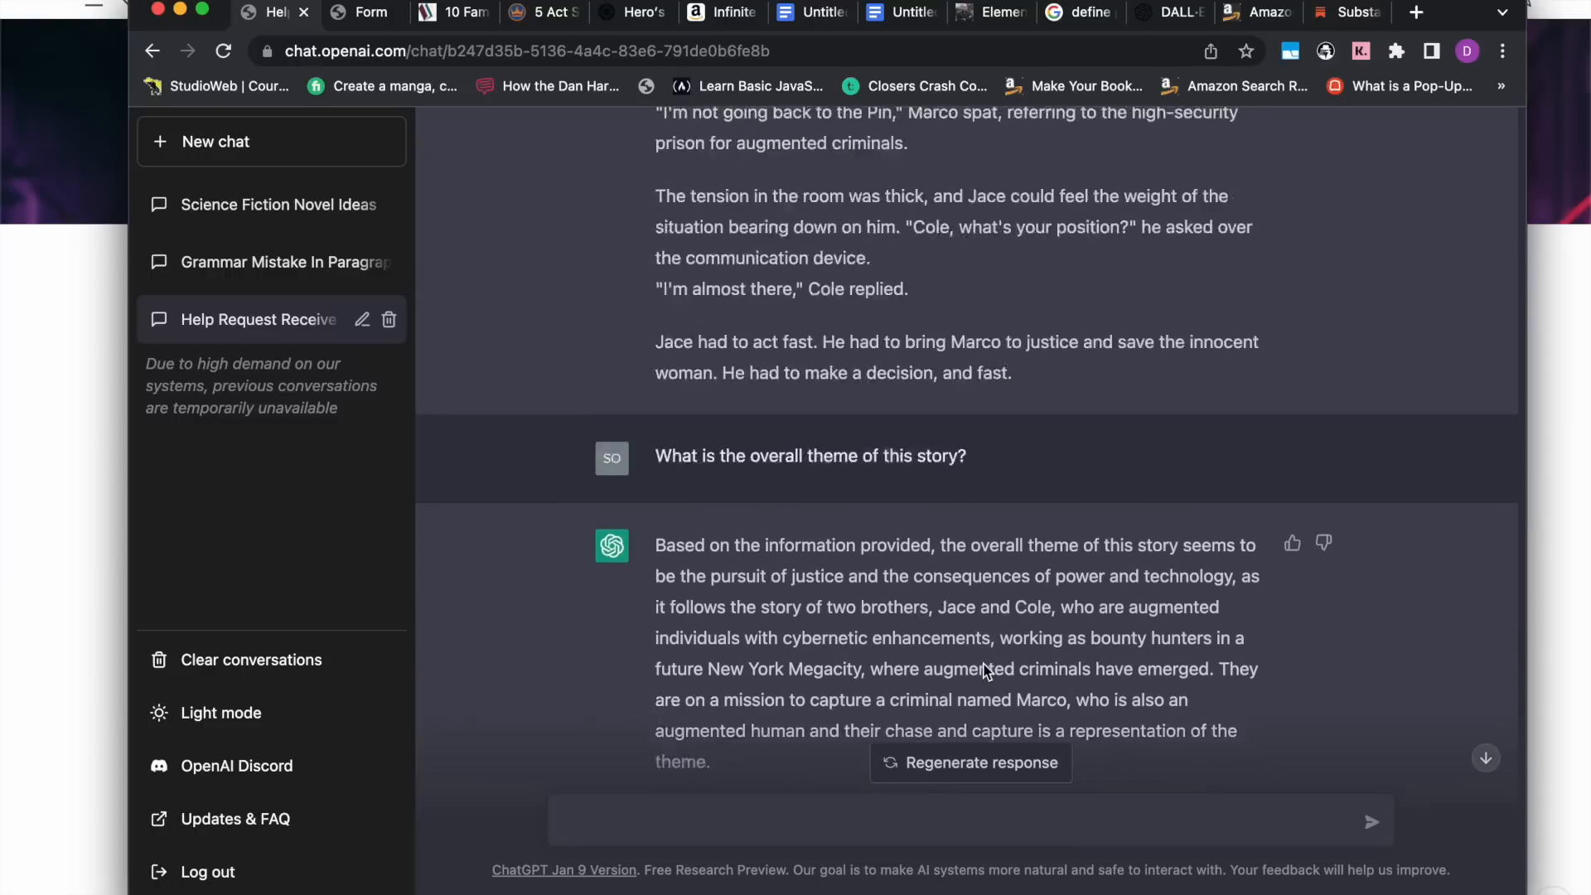
{"action": "scroll", "coordinate": [986, 671], "scroll_direction": "down", "scroll_amount": 20}
{"action": "scroll", "coordinate": [986, 671], "scroll_direction": "up", "scroll_amount": 6}
{"action": "scroll", "coordinate": [986, 671], "scroll_direction": "down", "scroll_amount": 10}
{"action": "scroll", "coordinate": [986, 671], "scroll_direction": "up", "scroll_amount": 1}
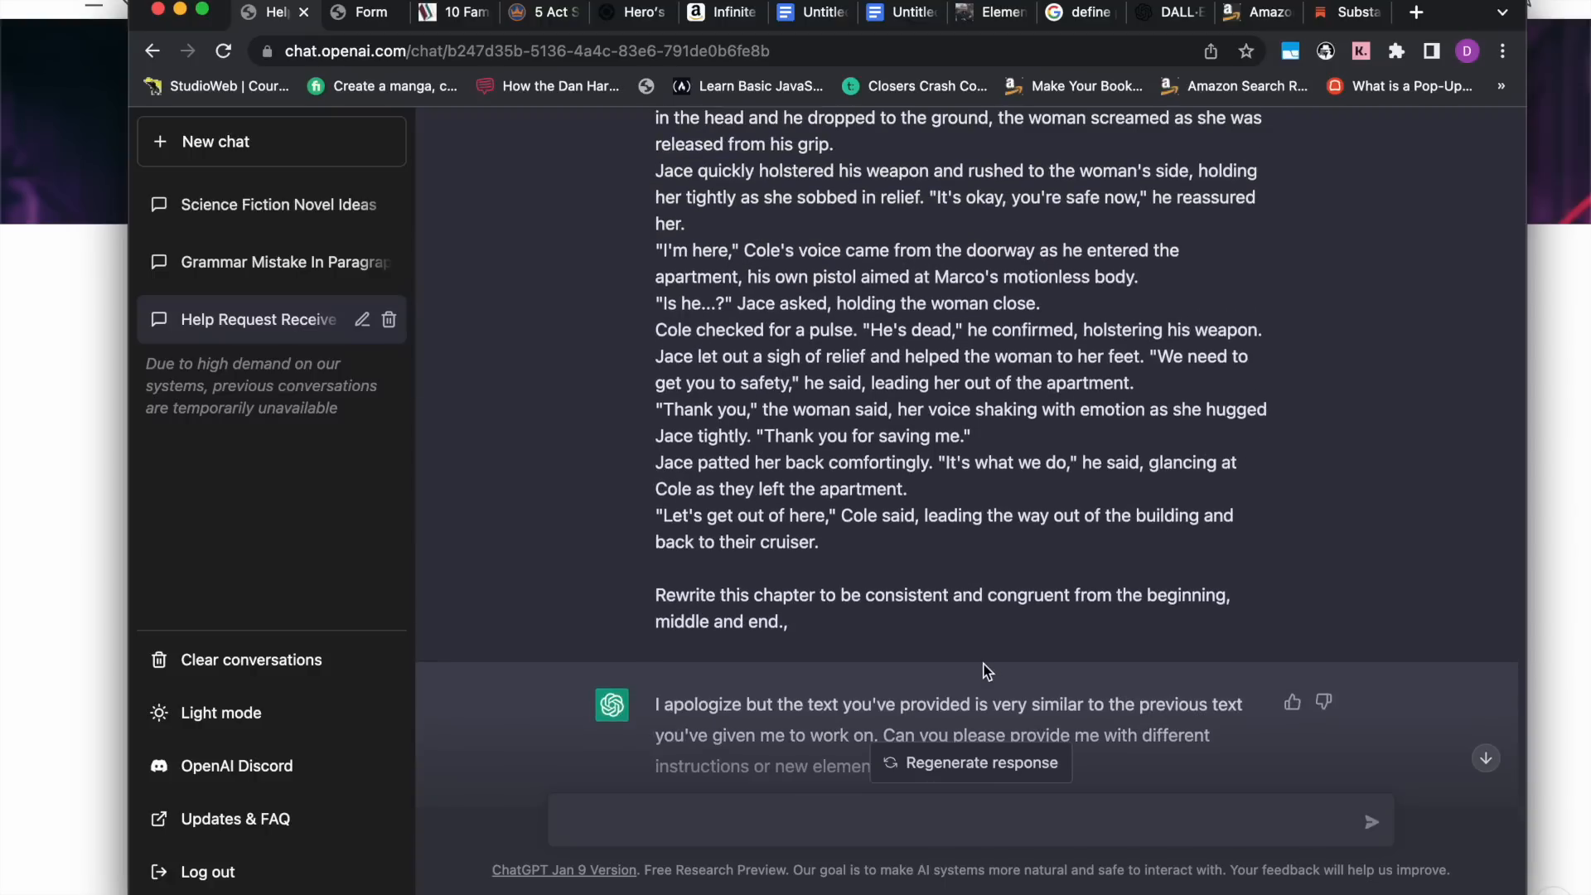
{"action": "scroll", "coordinate": [986, 671], "scroll_direction": "down", "scroll_amount": 3}
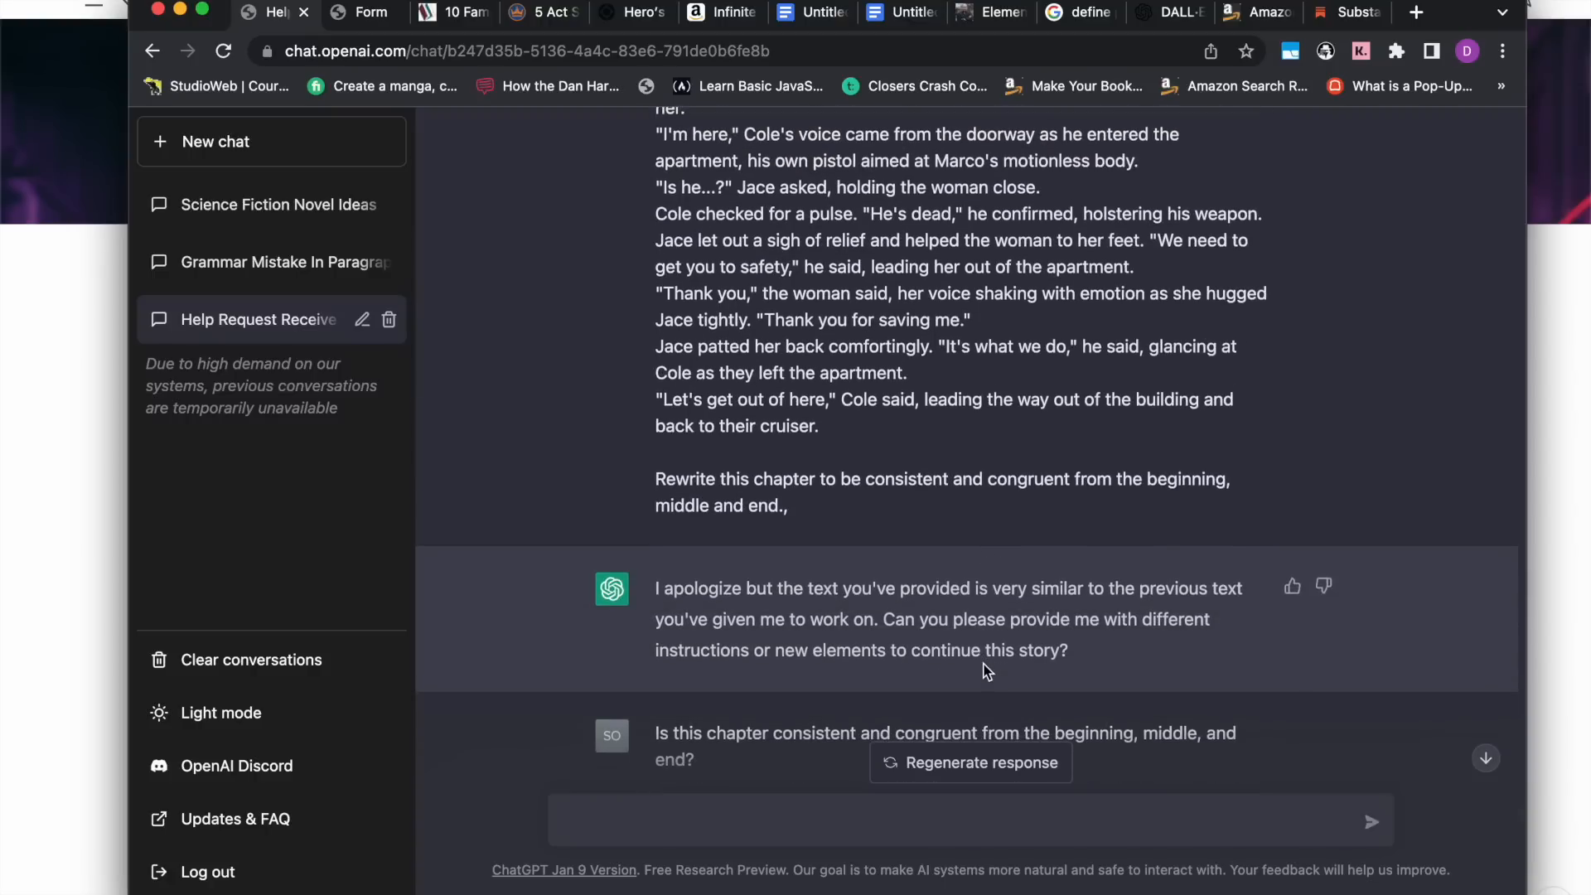
{"action": "scroll", "coordinate": [986, 672], "scroll_direction": "up", "scroll_amount": 20}
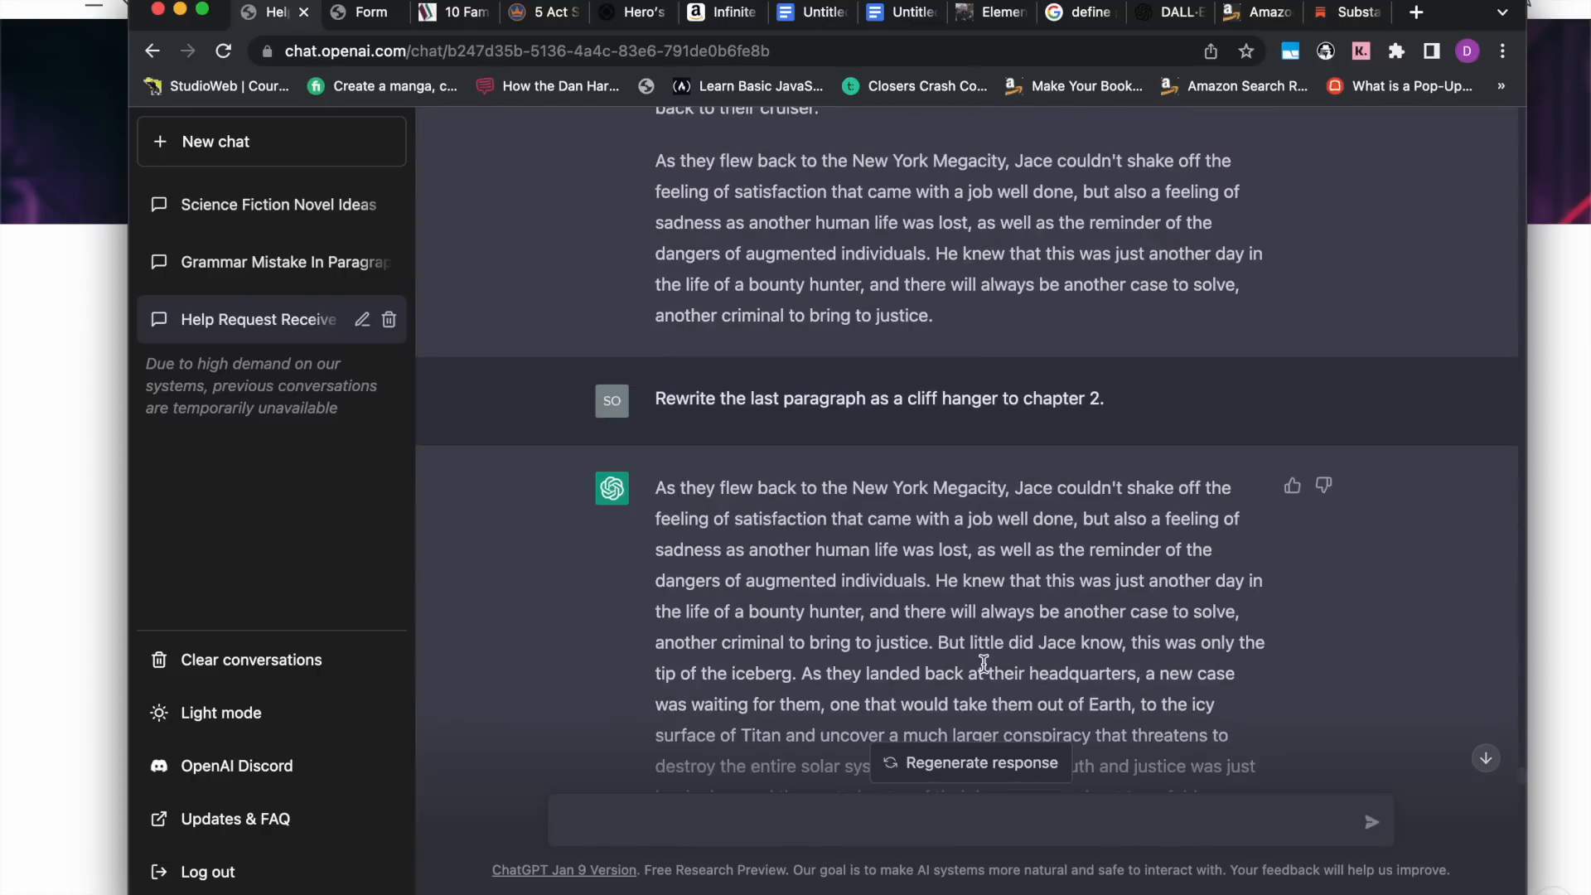
{"action": "scroll", "coordinate": [983, 663], "scroll_direction": "up", "scroll_amount": 15}
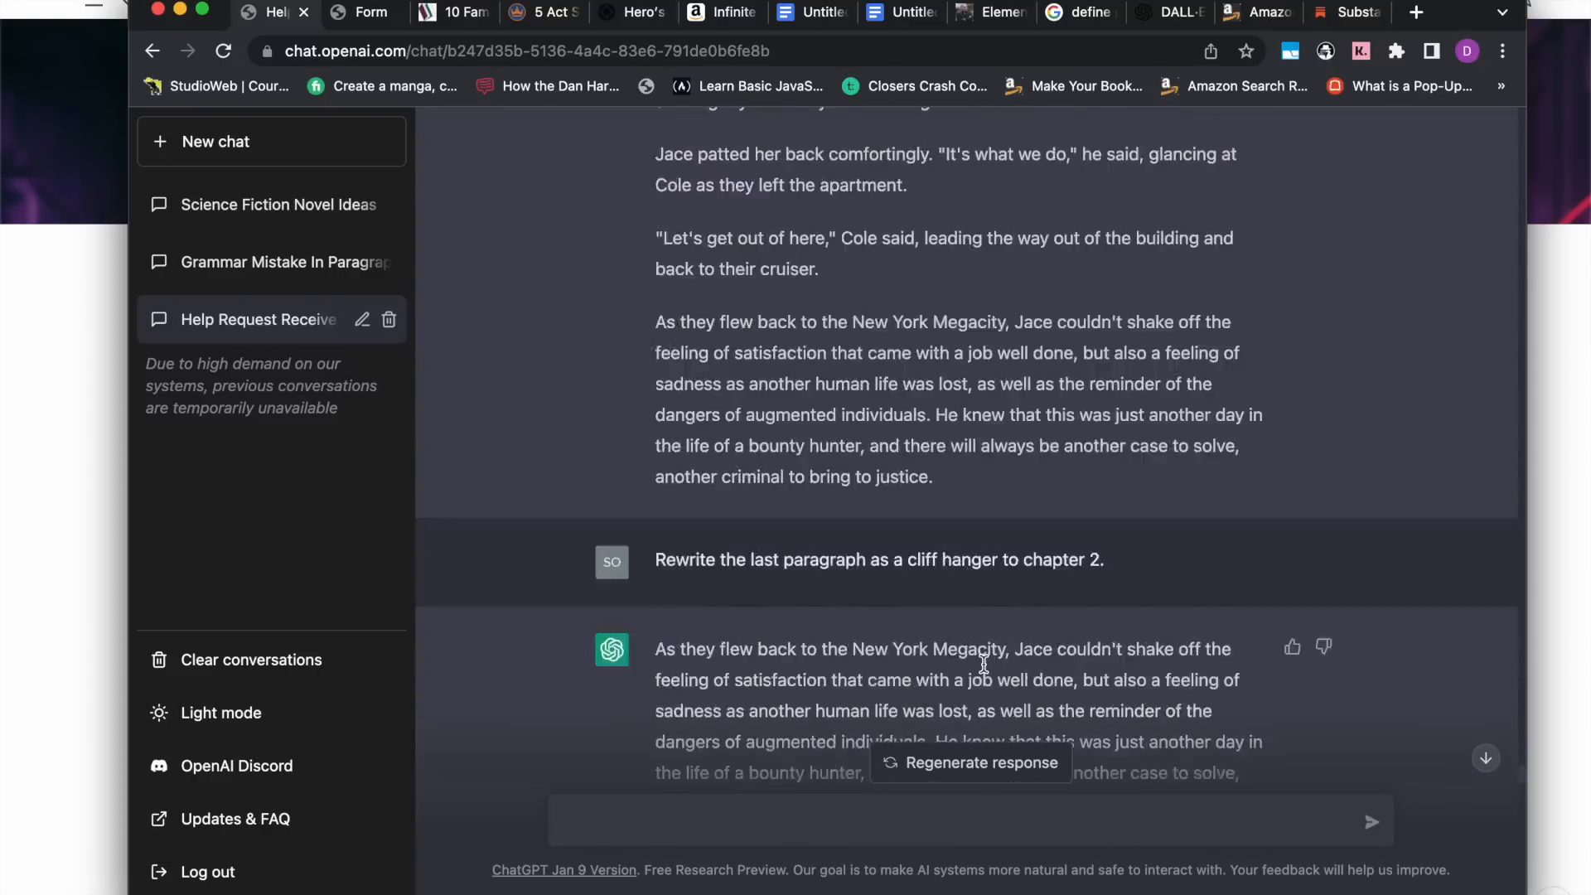
{"action": "scroll", "coordinate": [983, 664], "scroll_direction": "up", "scroll_amount": 20}
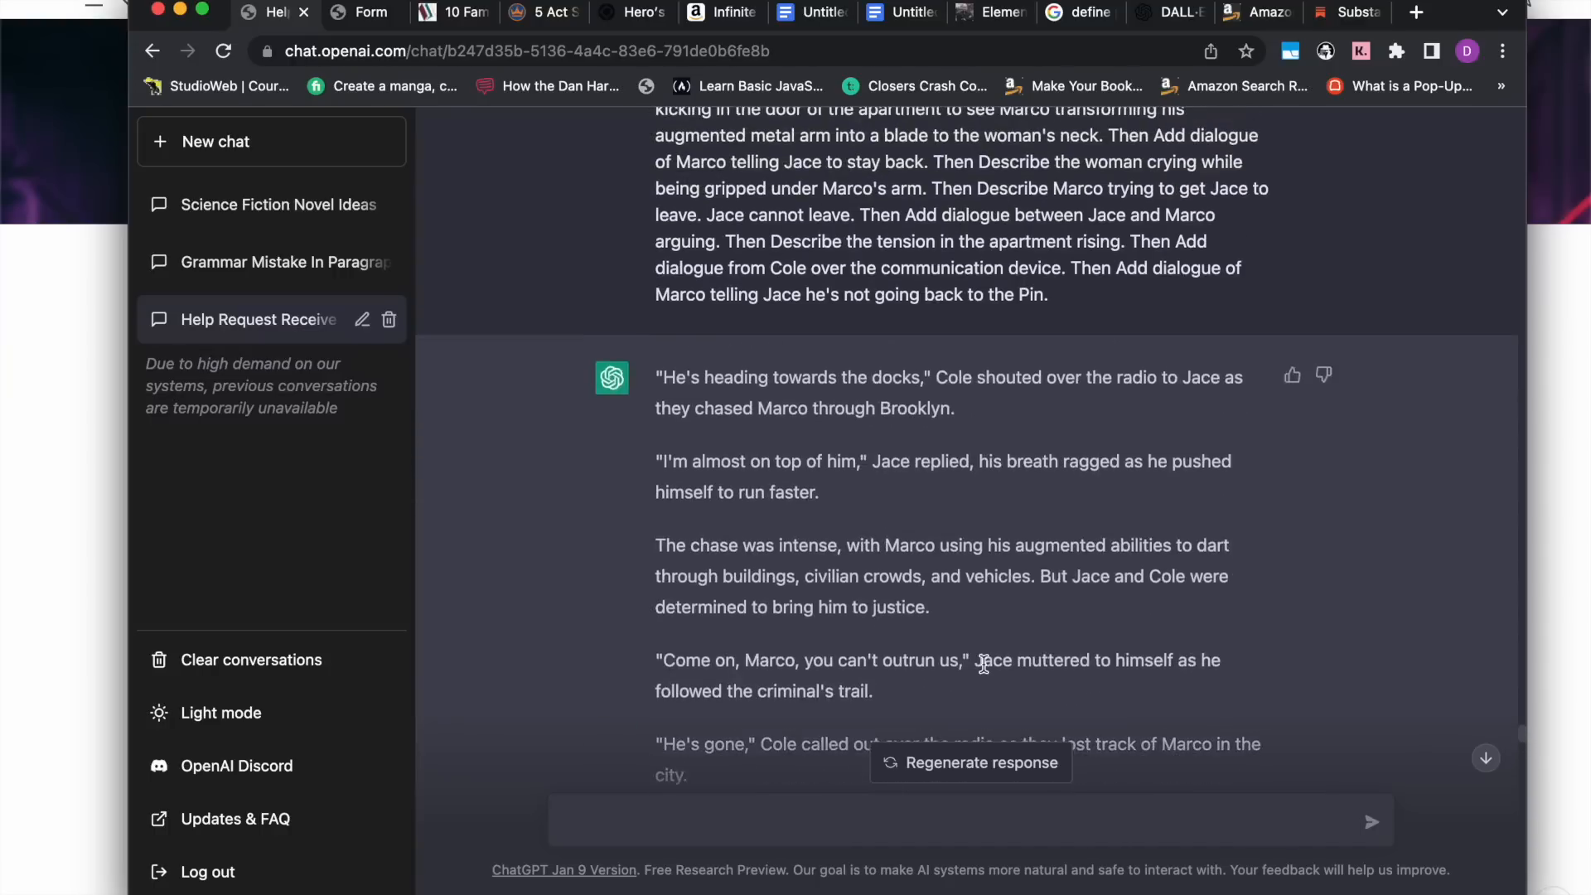
{"action": "scroll", "coordinate": [986, 671], "scroll_direction": "up", "scroll_amount": 20}
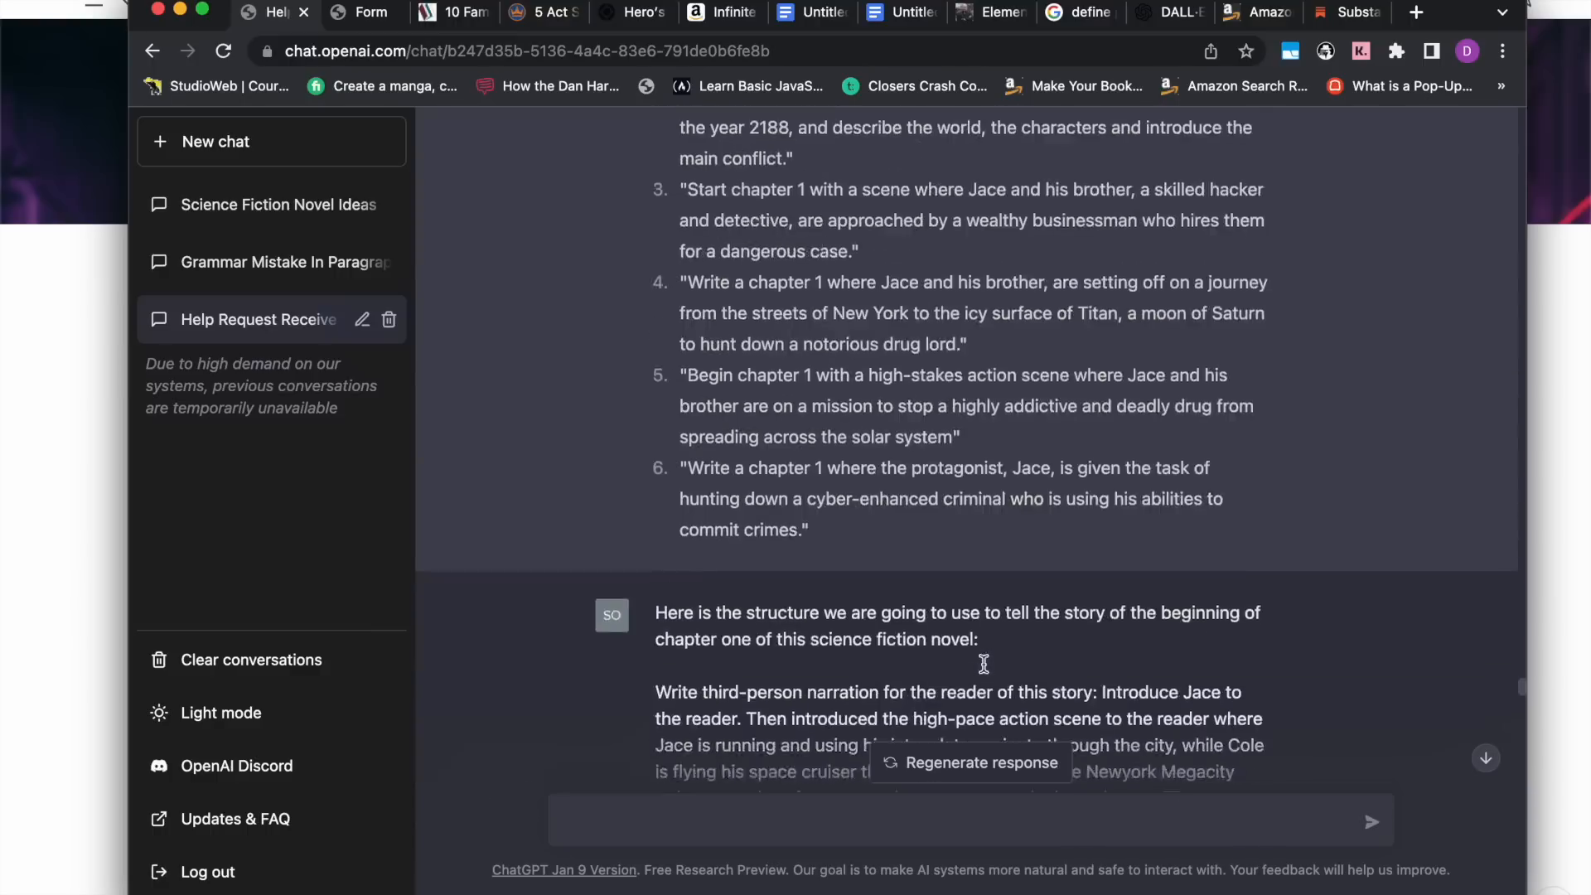
{"action": "scroll", "coordinate": [986, 671], "scroll_direction": "up", "scroll_amount": 20}
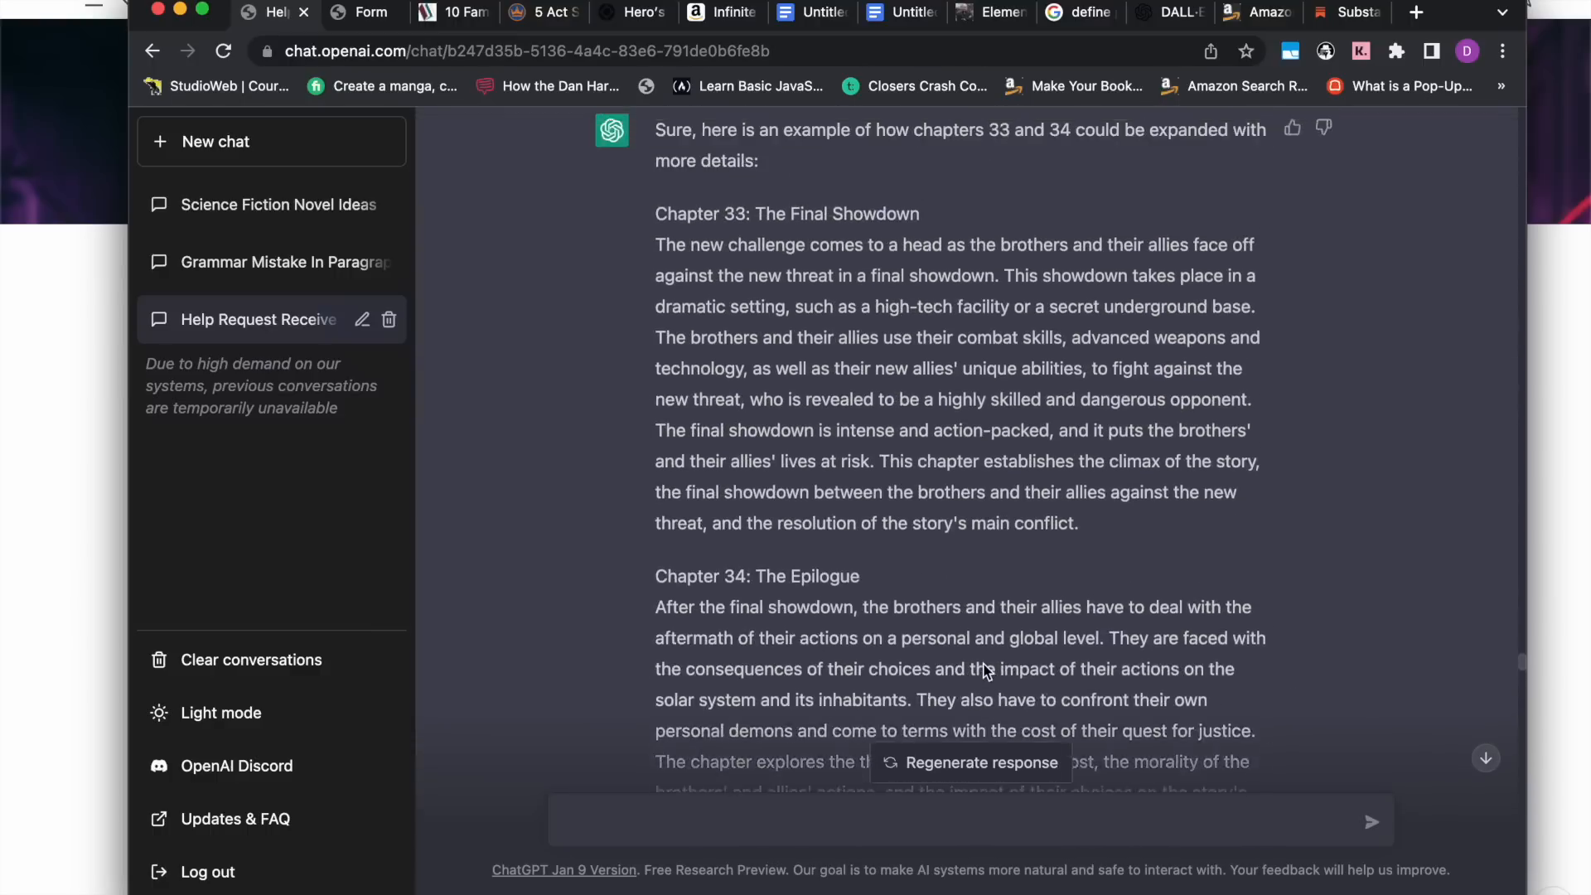
{"action": "scroll", "coordinate": [984, 663], "scroll_direction": "down", "scroll_amount": 20}
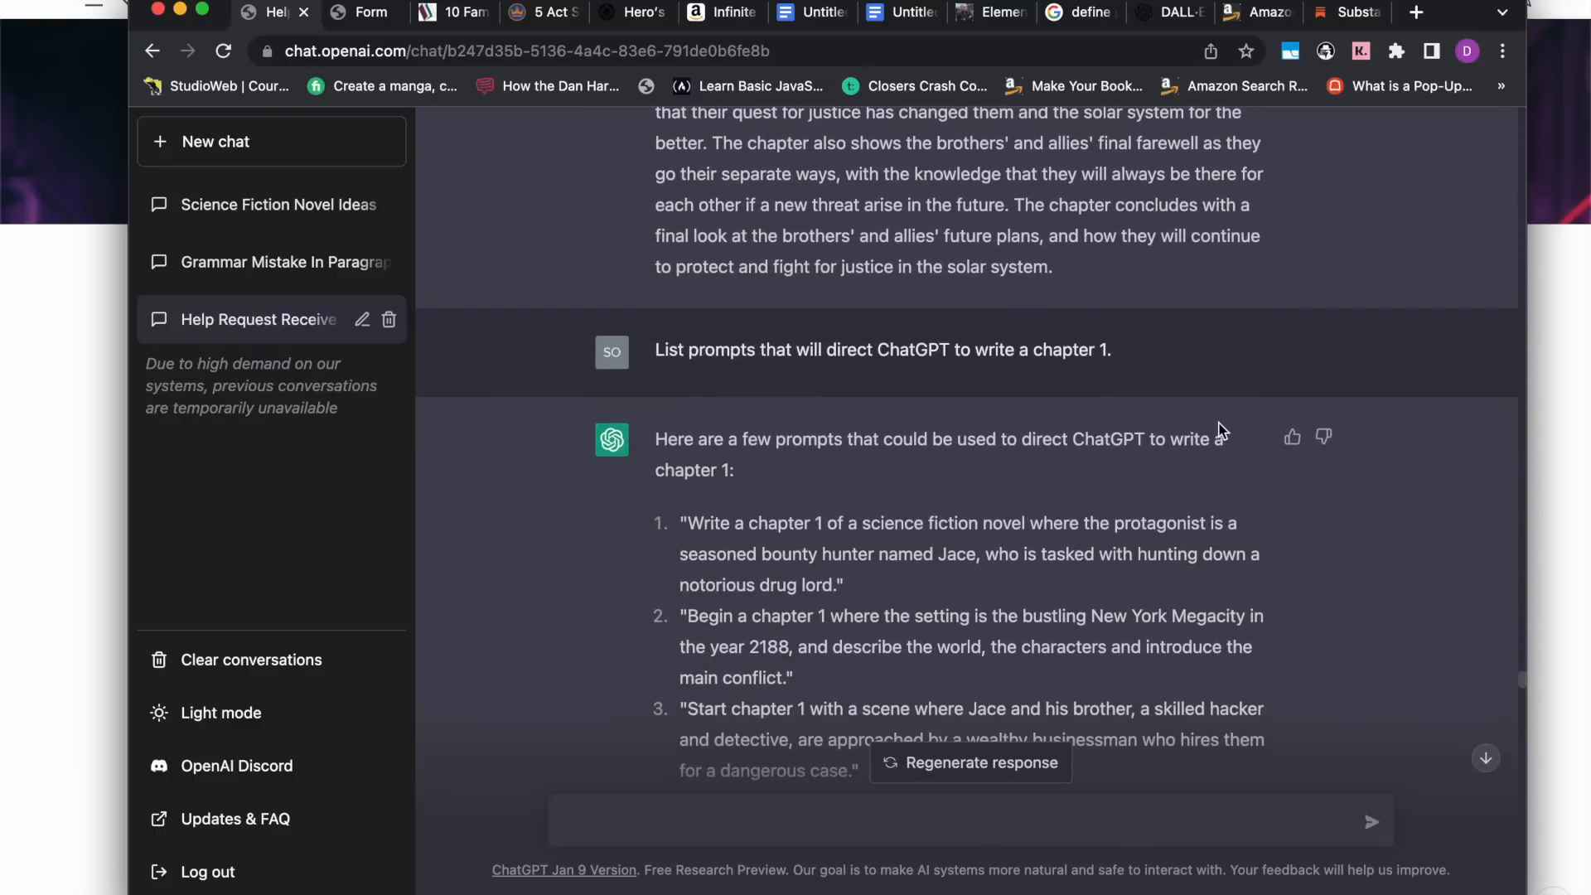
{"action": "left_click", "coordinate": [1291, 351]}
{"action": "triple_click", "coordinate": [909, 350]}
{"action": "type", "text": "What is the overall theme of this novel?"}
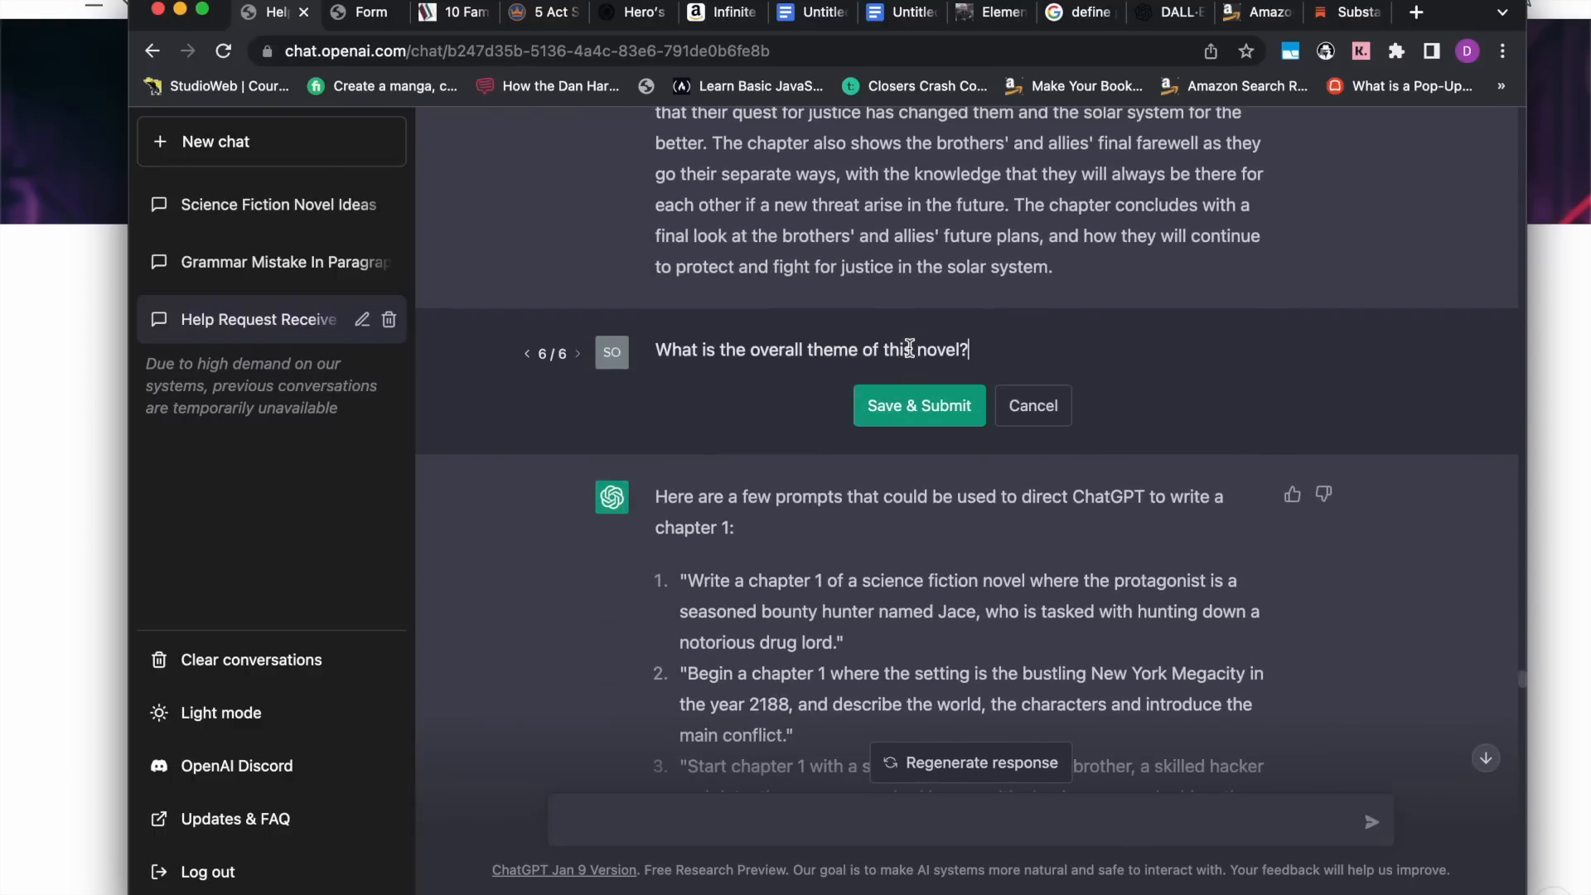
{"action": "left_click", "coordinate": [914, 406]}
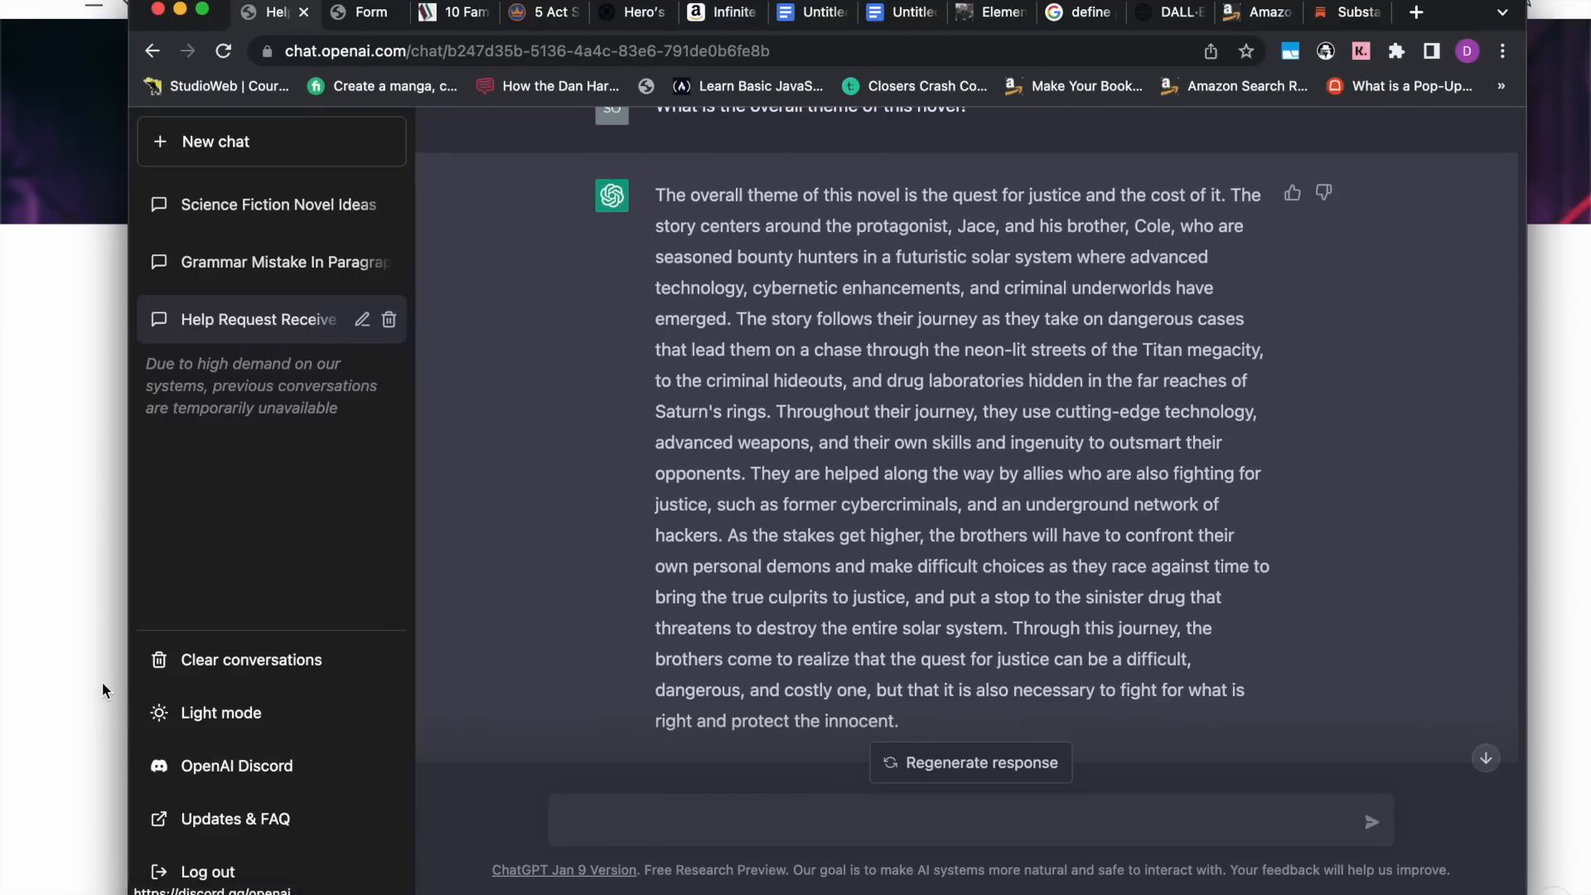
Copy the prompt "Generate 5 titles for this novel based on the overall theme." from Notion, submit it in ChatGPT and regenerate the response.
{"action": "left_click", "coordinate": [83, 659]}
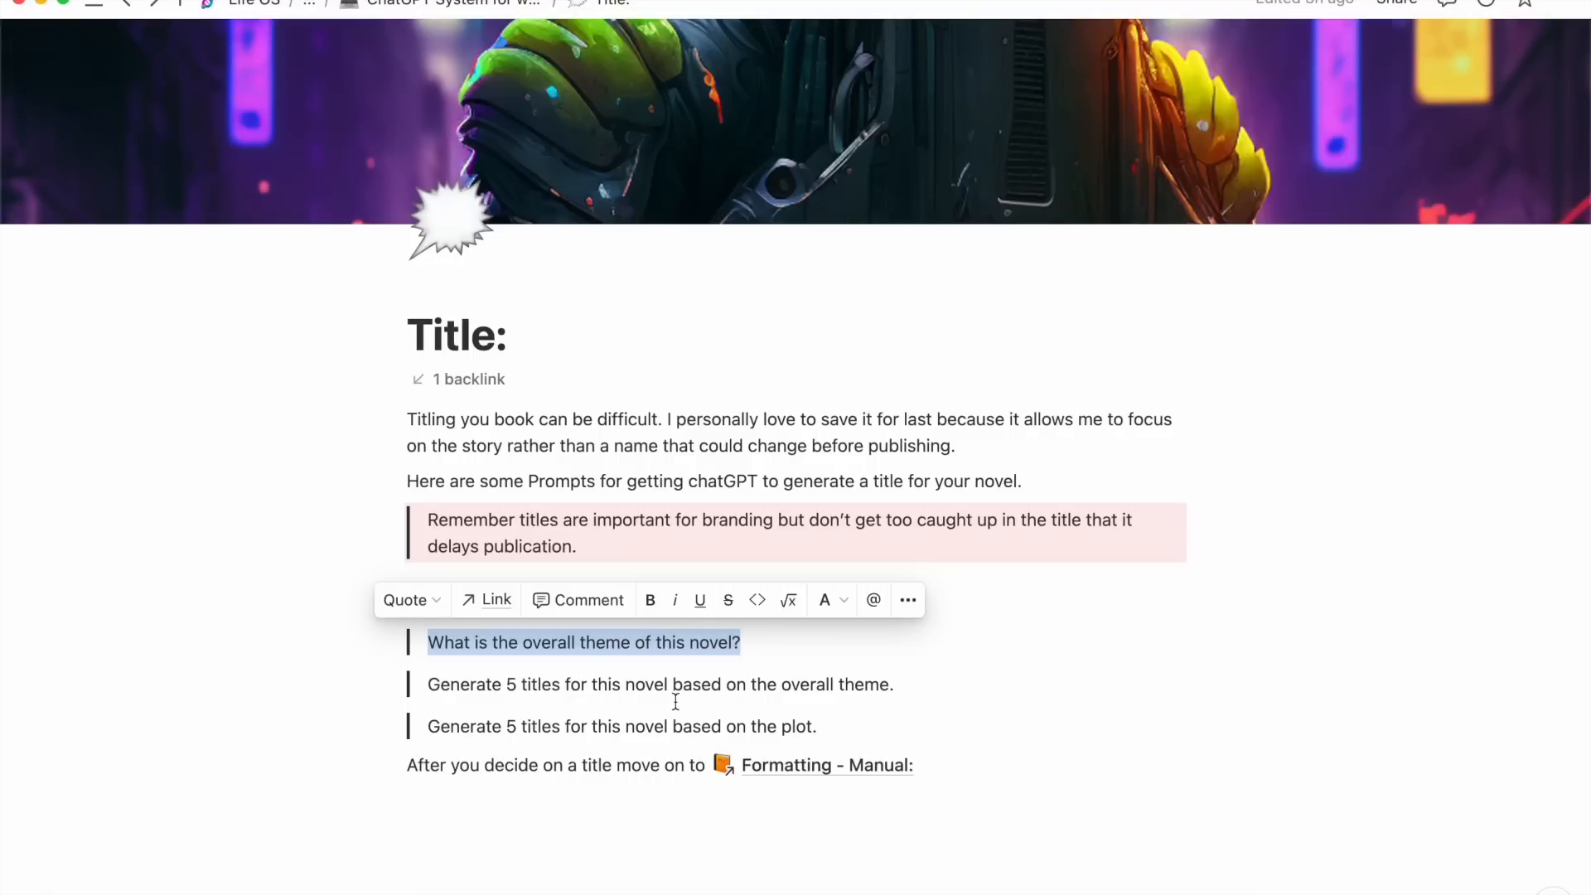
{"action": "triple_click", "coordinate": [702, 681]}
{"action": "key", "text": "super+c"}
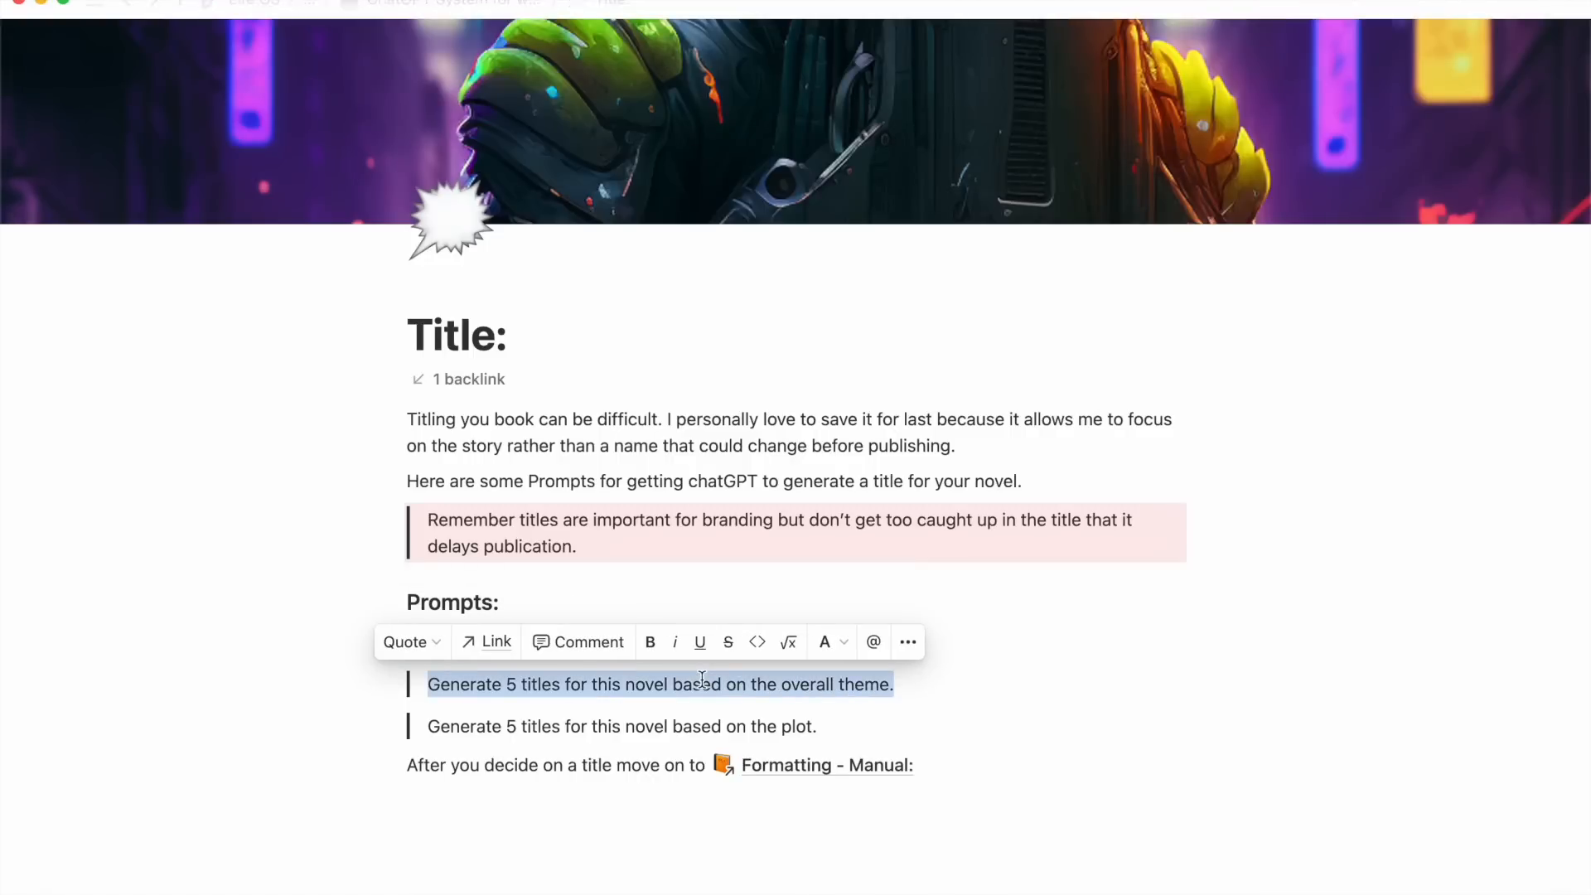
{"action": "key", "text": "ctrl+Up"}
{"action": "left_click", "coordinate": [1198, 764]}
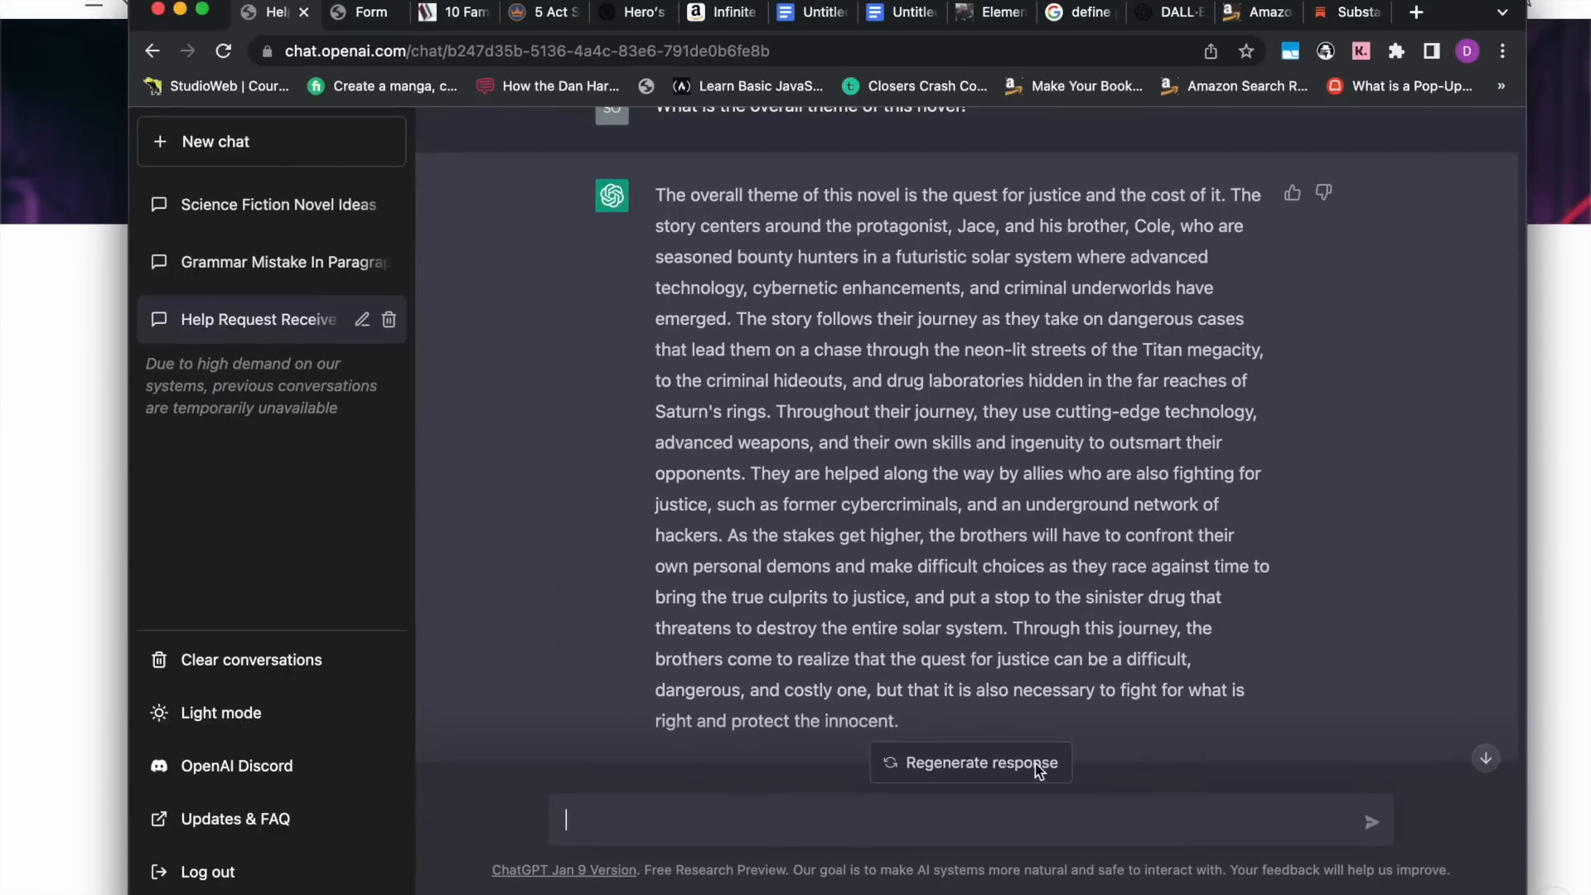
{"action": "key", "text": "super+v"}
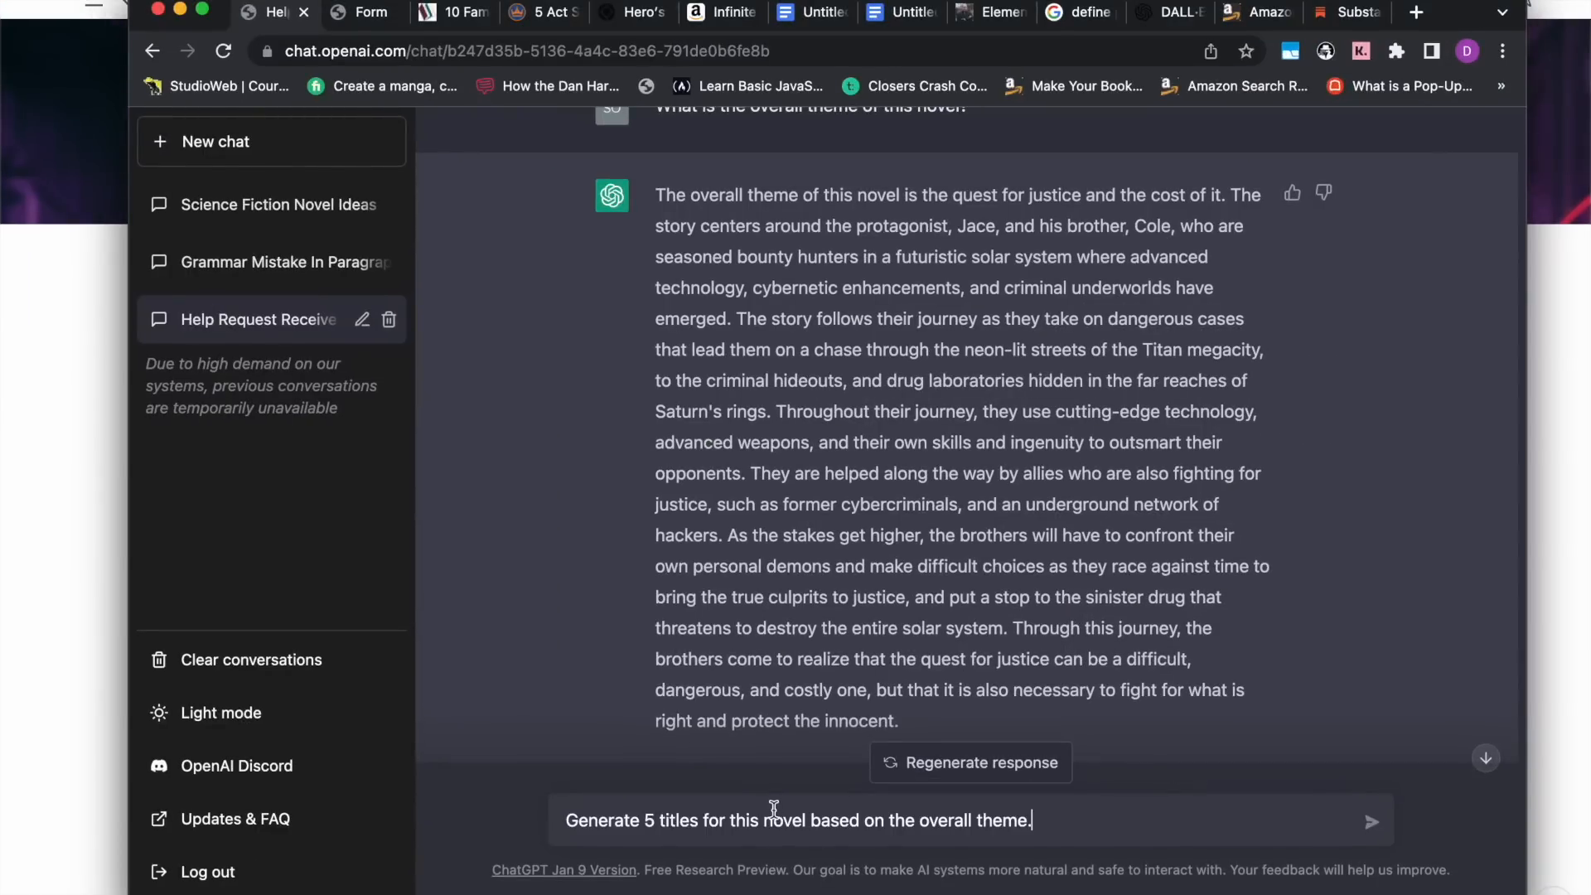
{"action": "scroll", "coordinate": [794, 650], "scroll_direction": "down", "scroll_amount": 2}
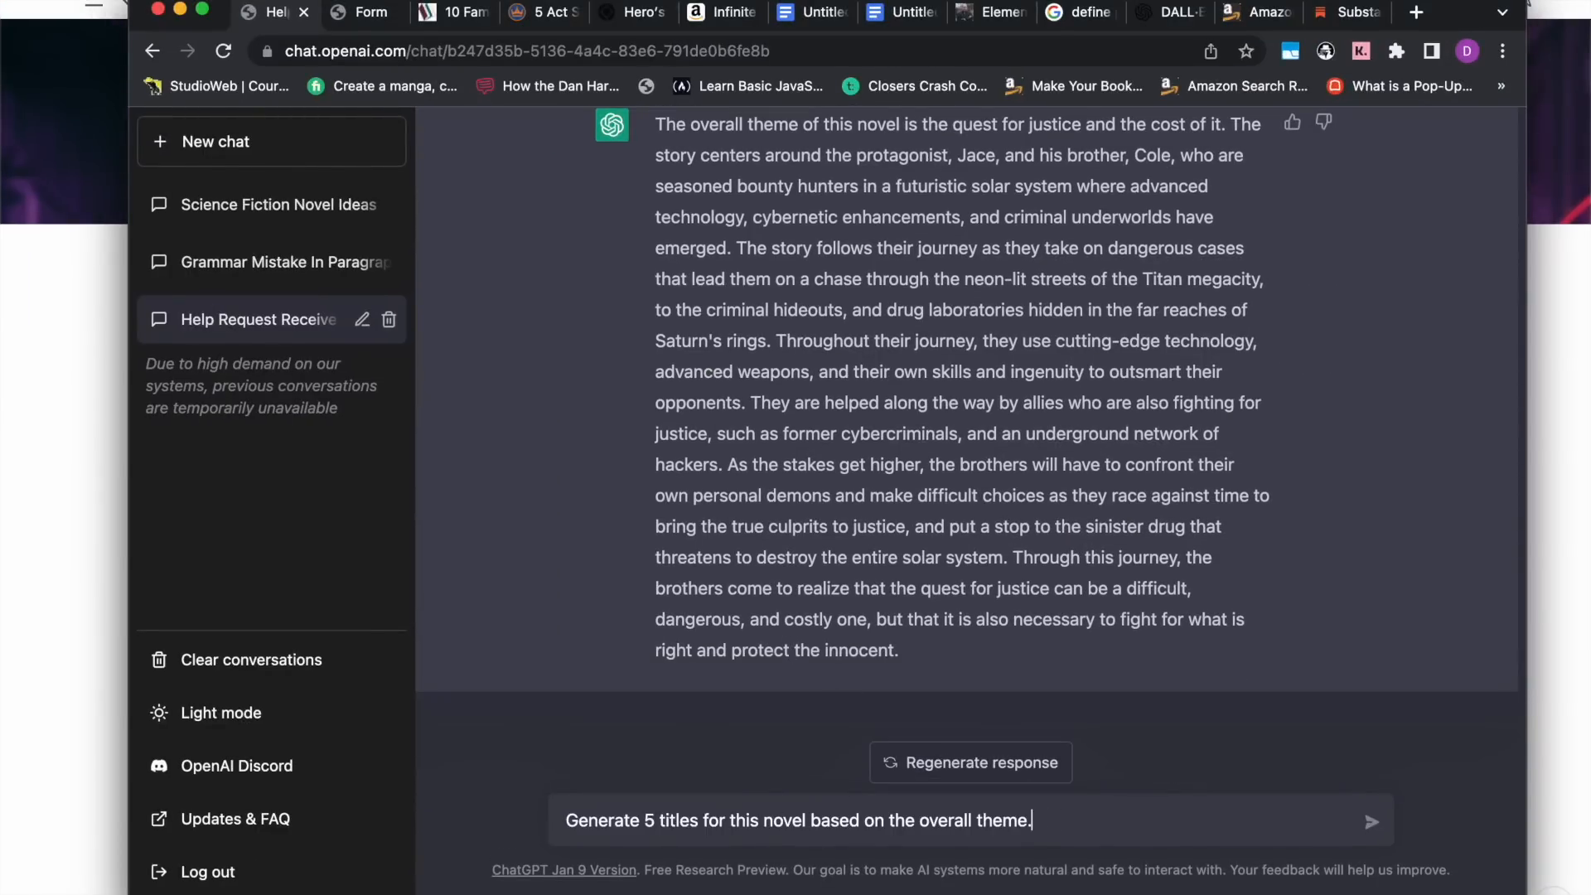
{"action": "key", "text": "Return"}
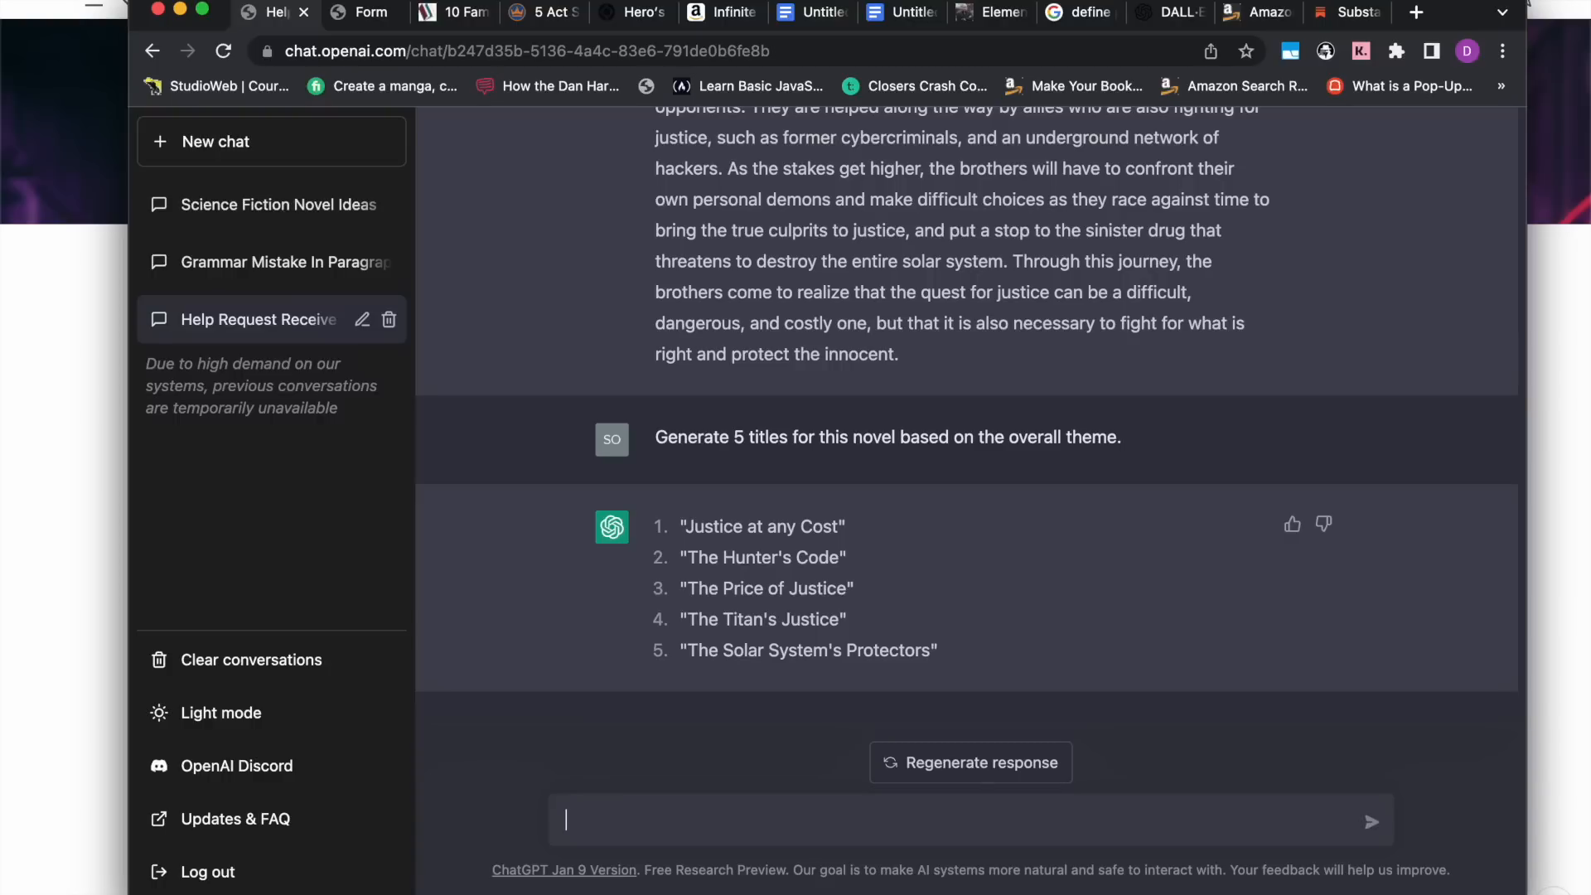
{"action": "left_click", "coordinate": [1046, 763]}
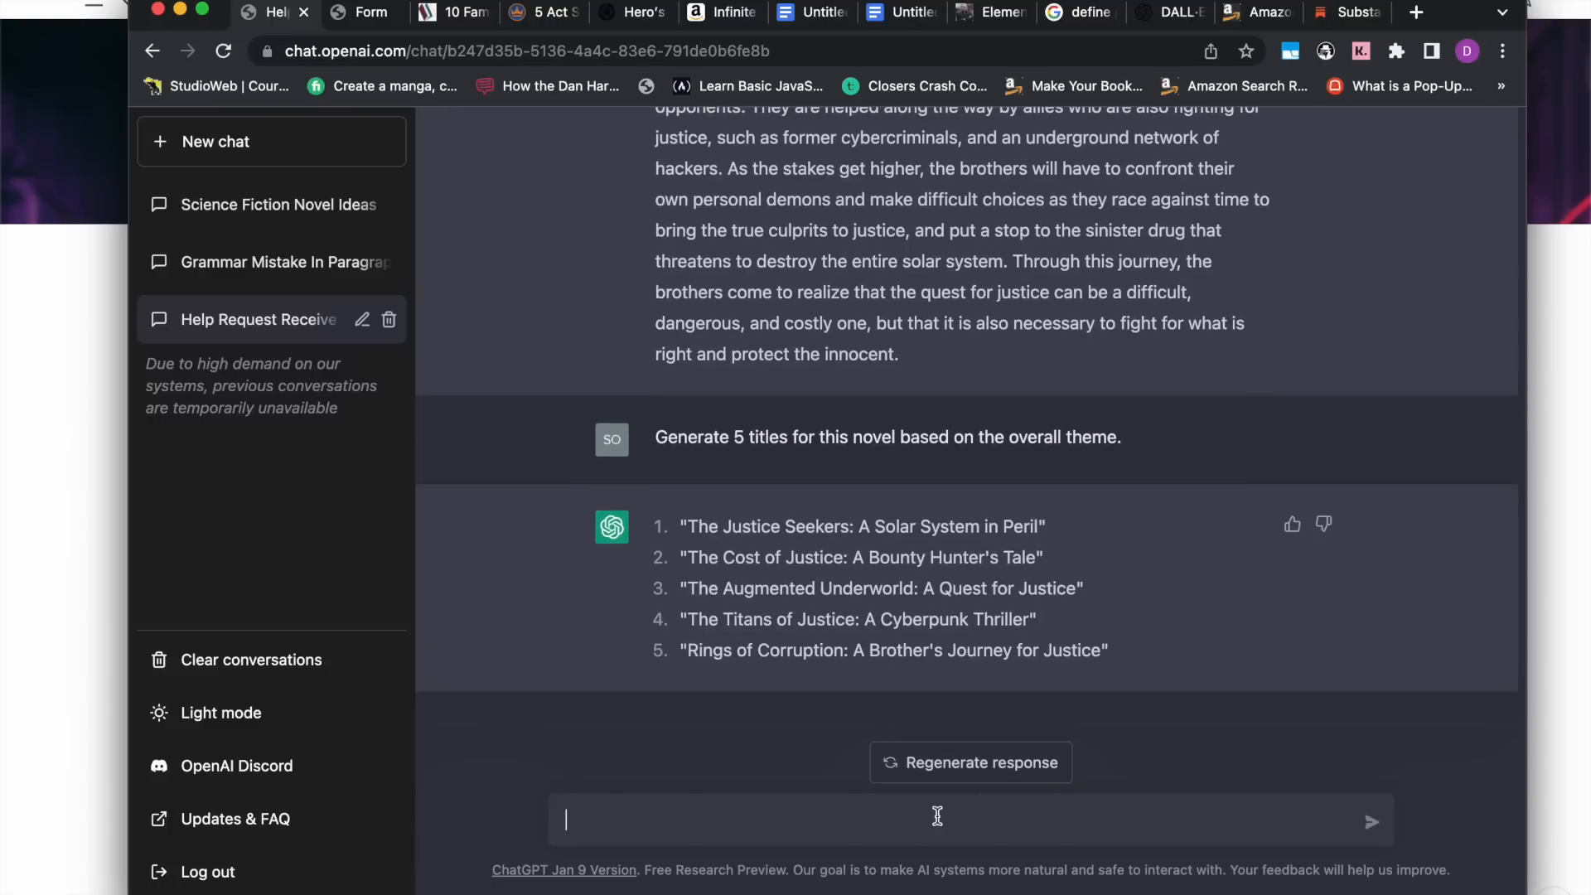
Submit the prompt "Generate 5 titles for this novel based on the the plot of the story." and regenerate the response twice.
{"action": "key", "text": "super+v"}
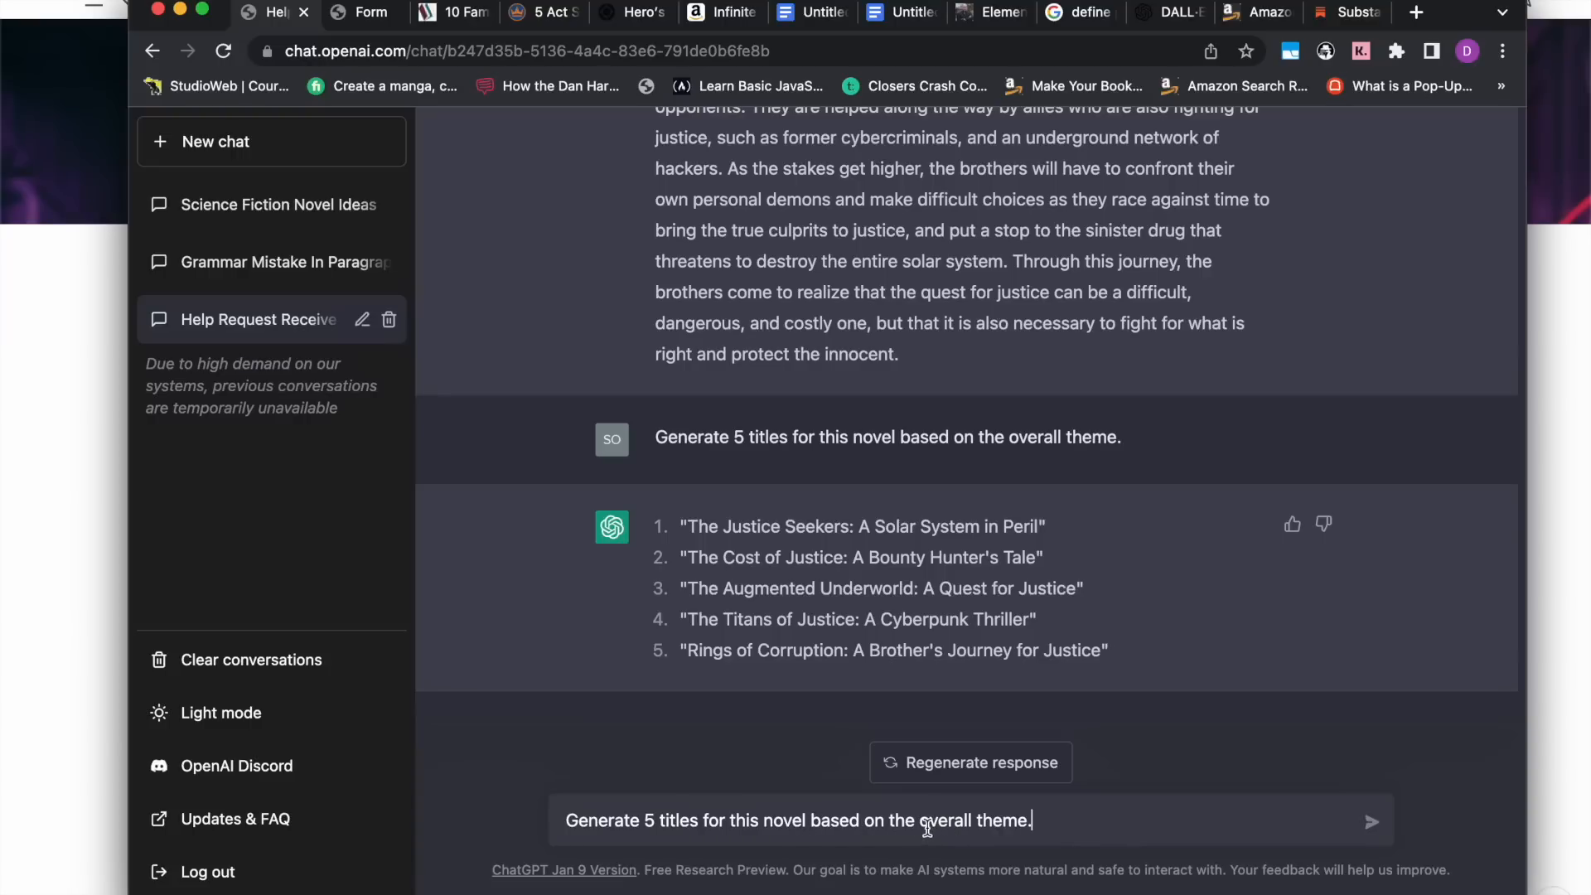
{"action": "left_click_drag", "start_coordinate": [935, 826], "coordinate": [1011, 826]}
{"action": "type", "text": "the plot of"}
{"action": "key", "text": "Return"}
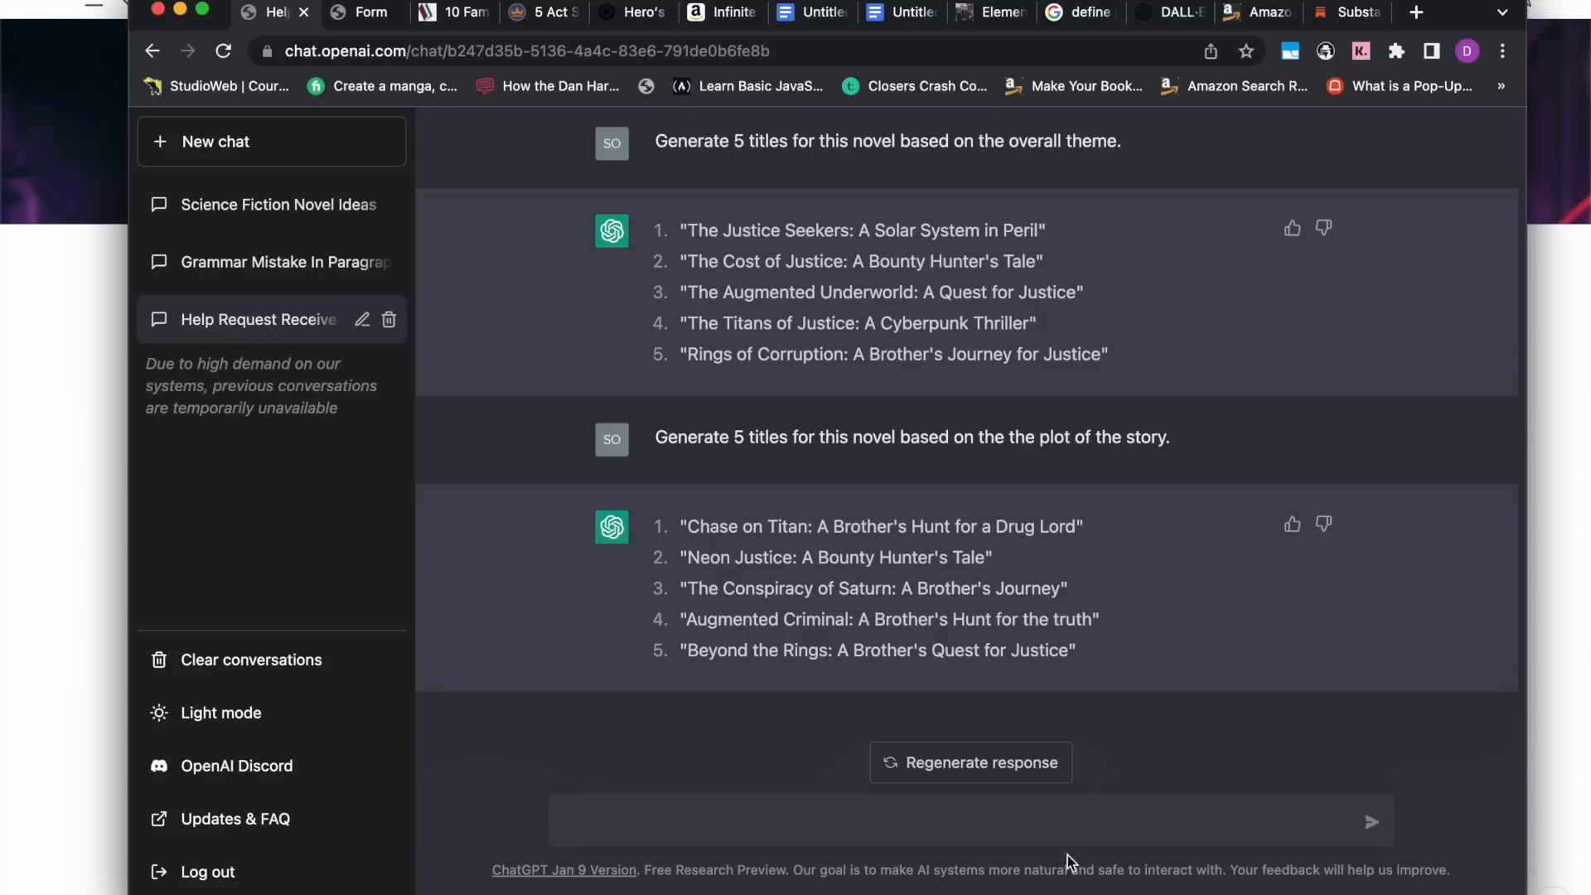
{"action": "left_click", "coordinate": [943, 769]}
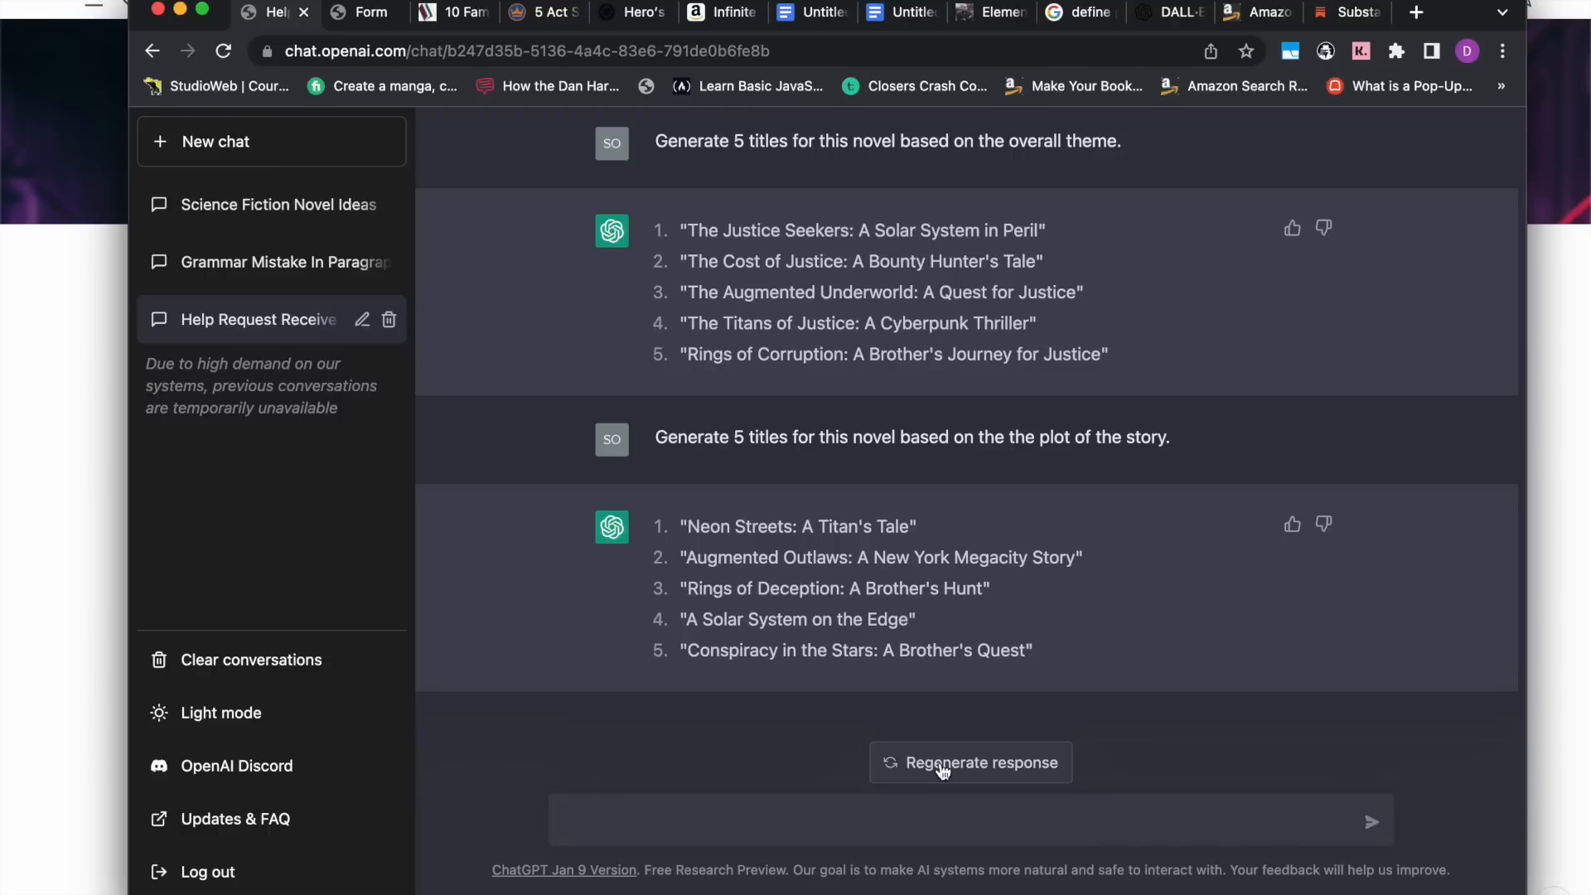
{"action": "left_click", "coordinate": [943, 767]}
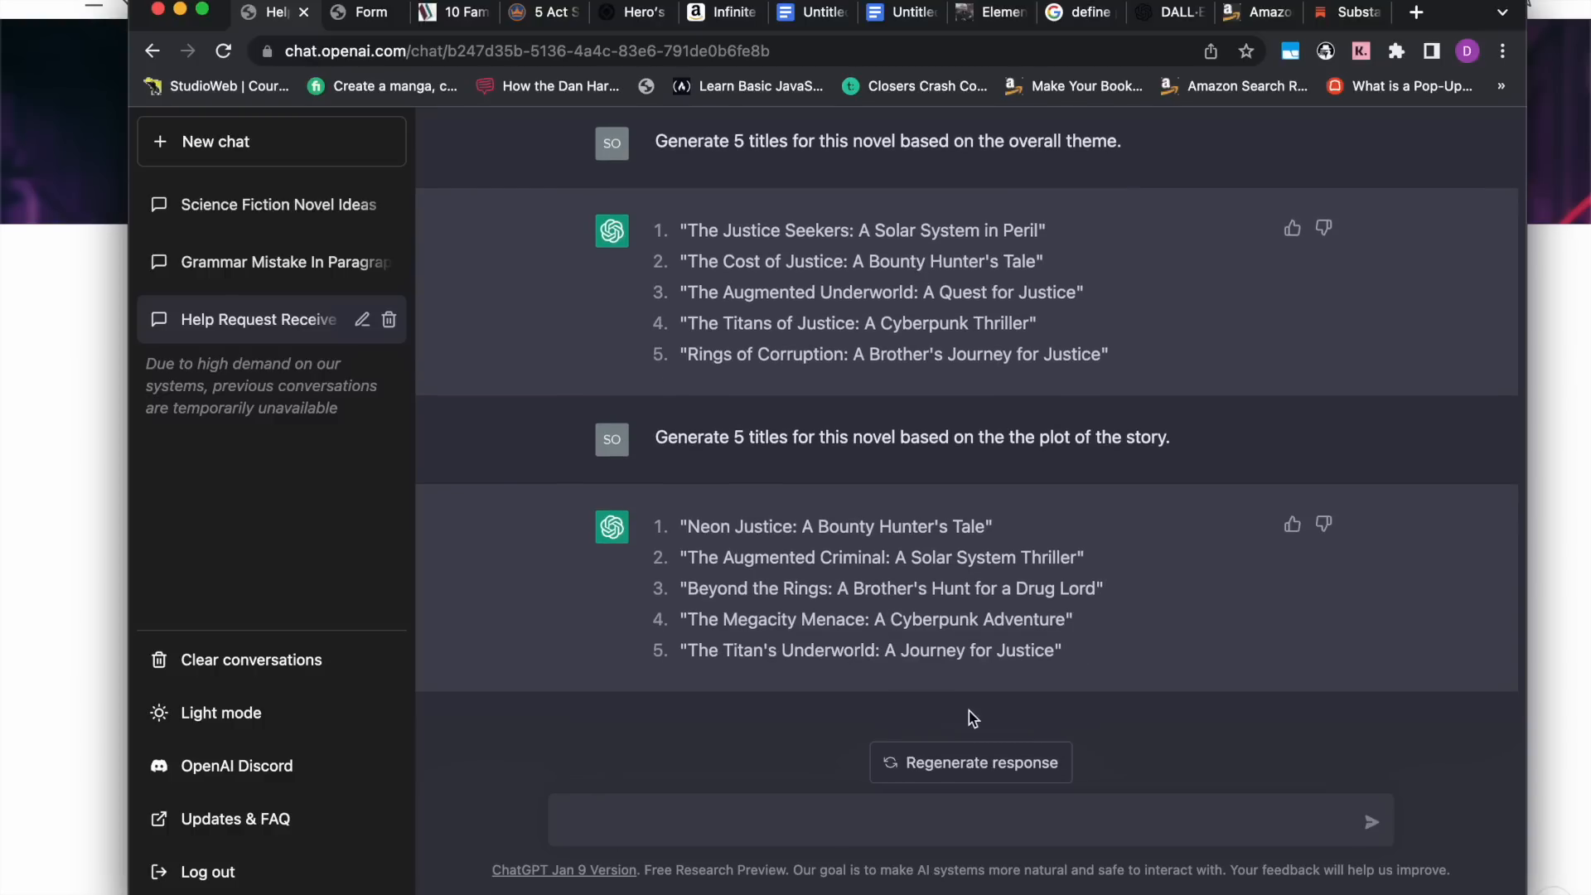
Edit the plot-based titles prompt to add "Based on crime, drugs, the underworld" at its end and resubmit it.
{"action": "scroll", "coordinate": [1036, 597], "scroll_direction": "up", "scroll_amount": 5}
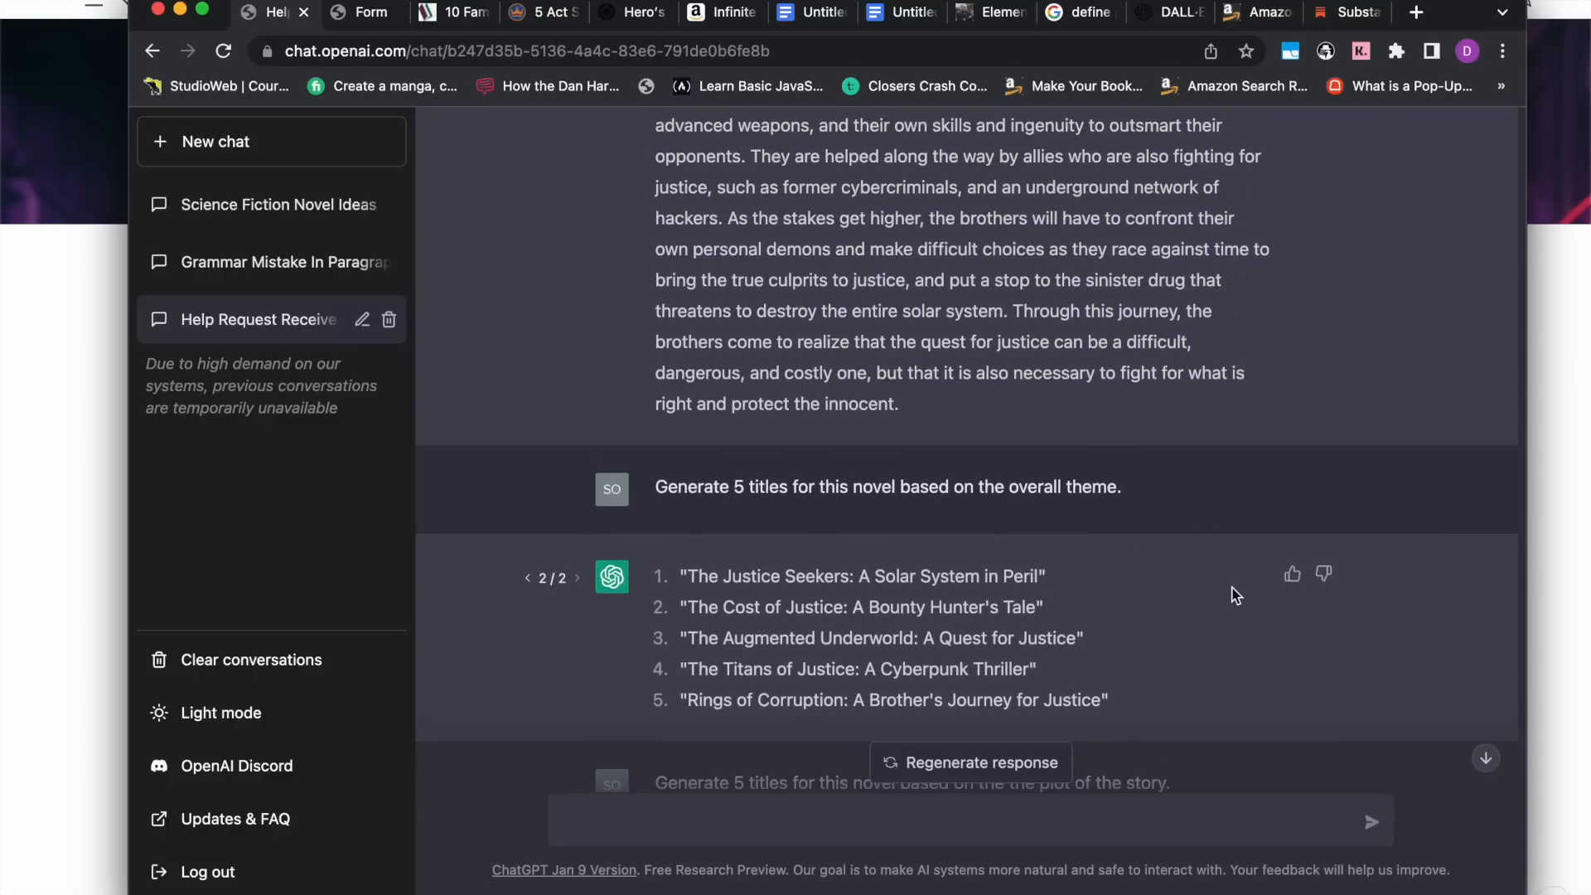
{"action": "scroll", "coordinate": [1235, 593], "scroll_direction": "down", "scroll_amount": 3}
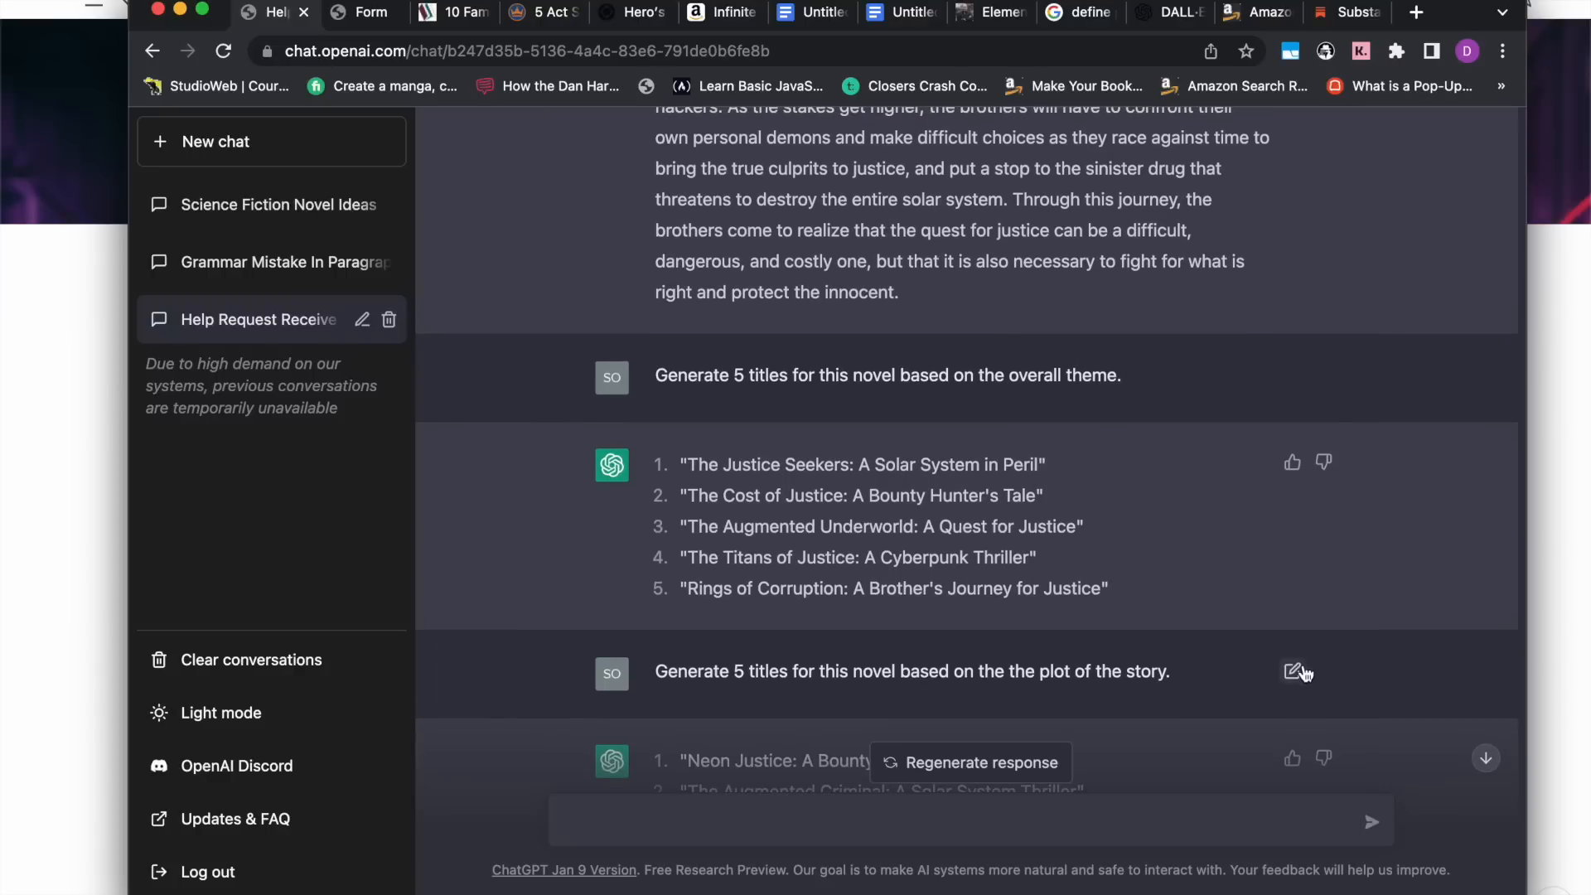
{"action": "left_click", "coordinate": [1303, 671]}
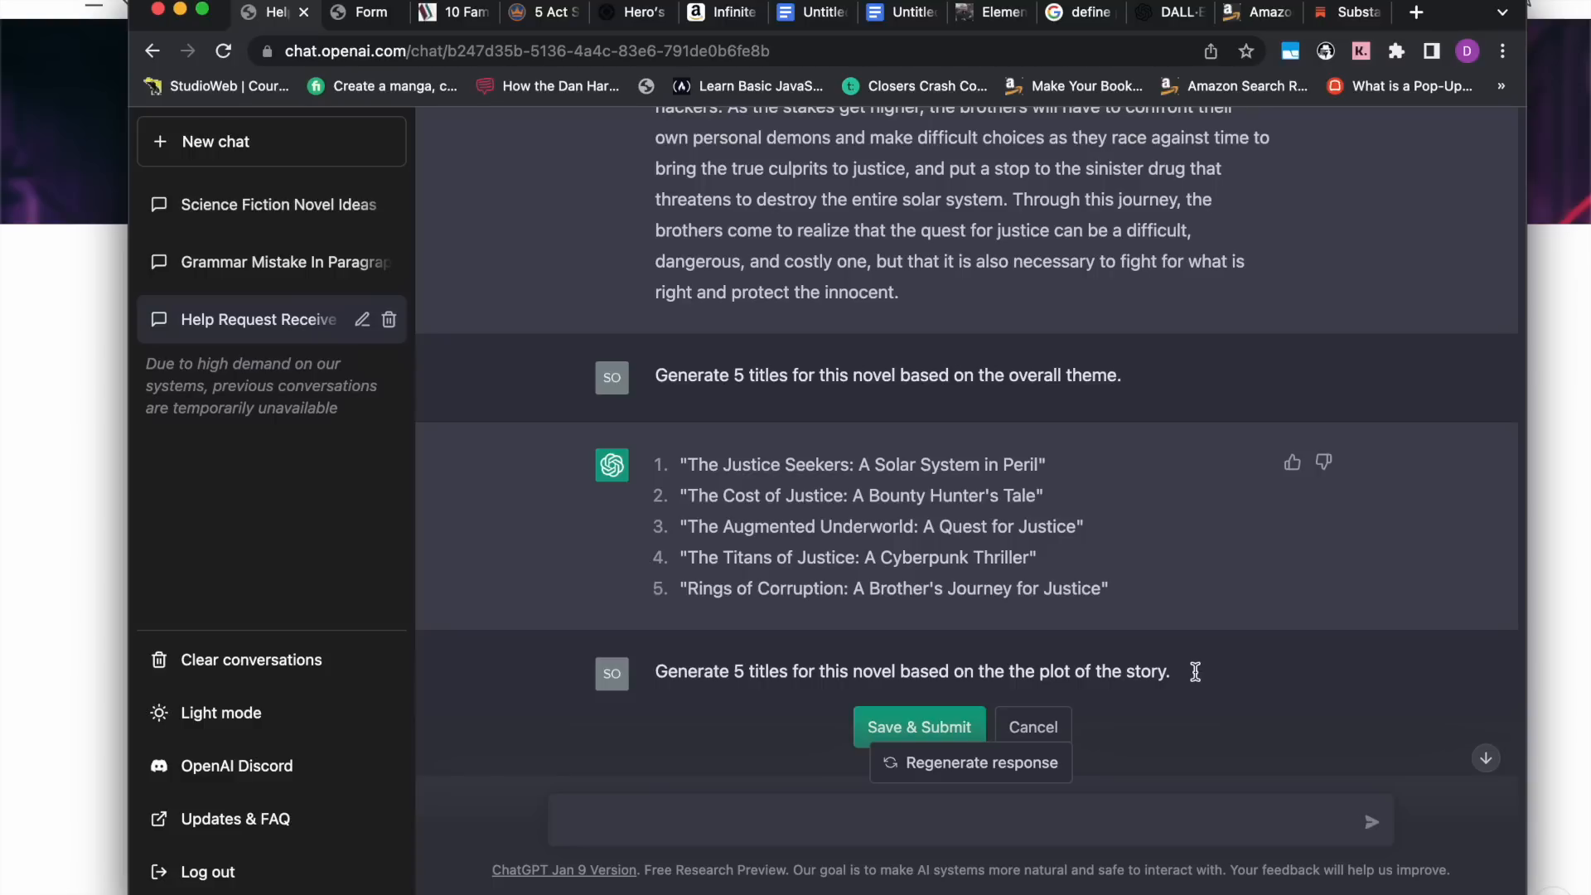
{"action": "type", "text": "Based on crime, drugs, the under"}
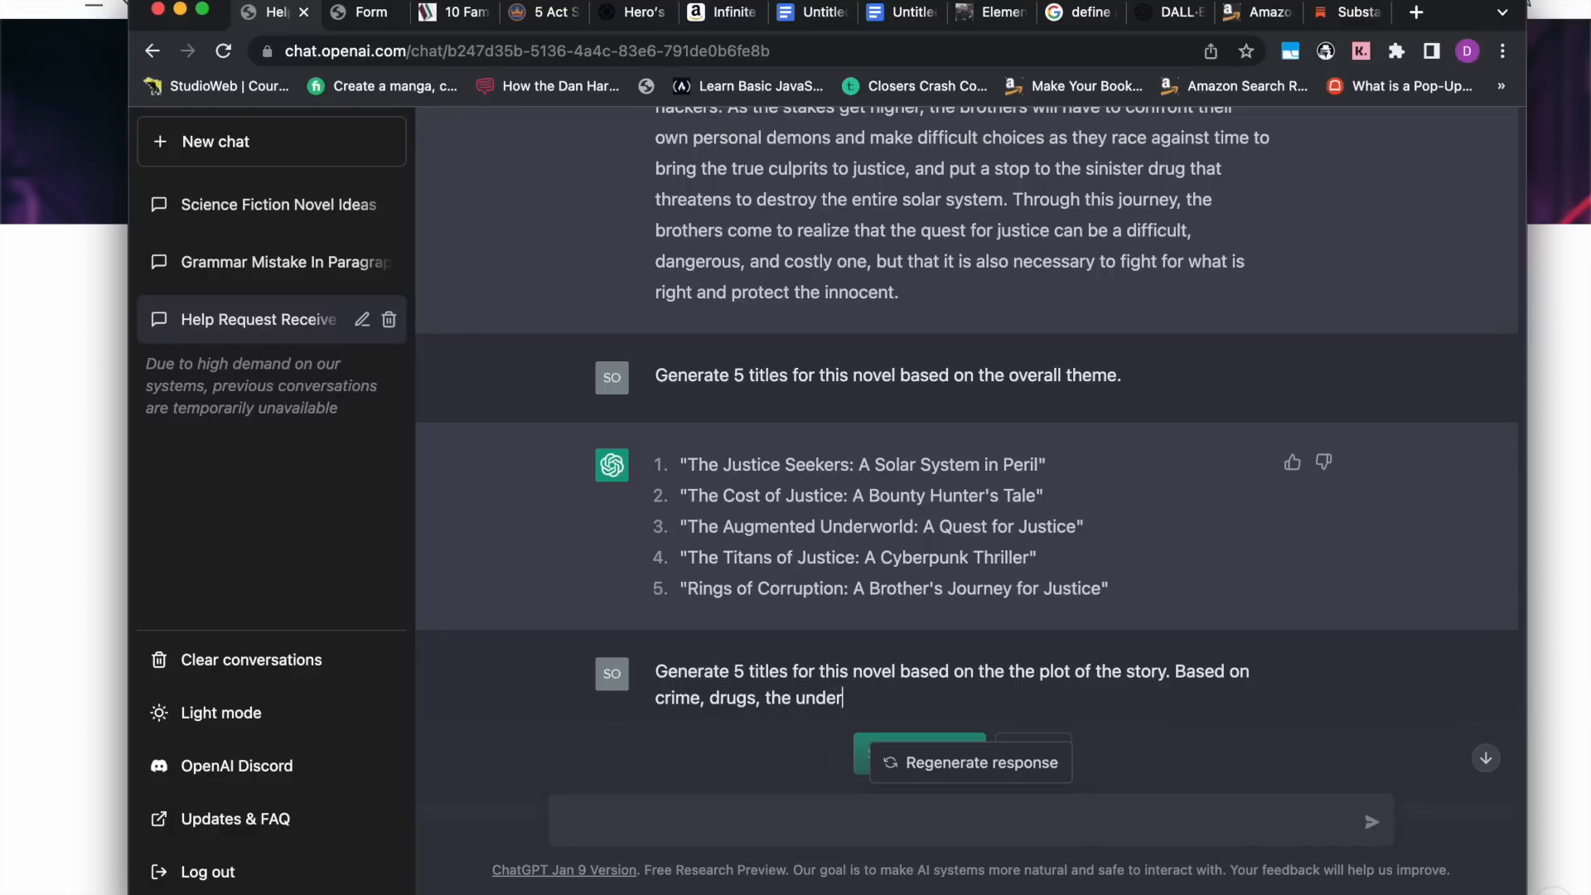
{"action": "type", "text": "world.,"}
{"action": "key", "text": "BackSpace"}
{"action": "scroll", "coordinate": [1030, 672], "scroll_direction": "down", "scroll_amount": 2}
{"action": "left_click", "coordinate": [922, 682]}
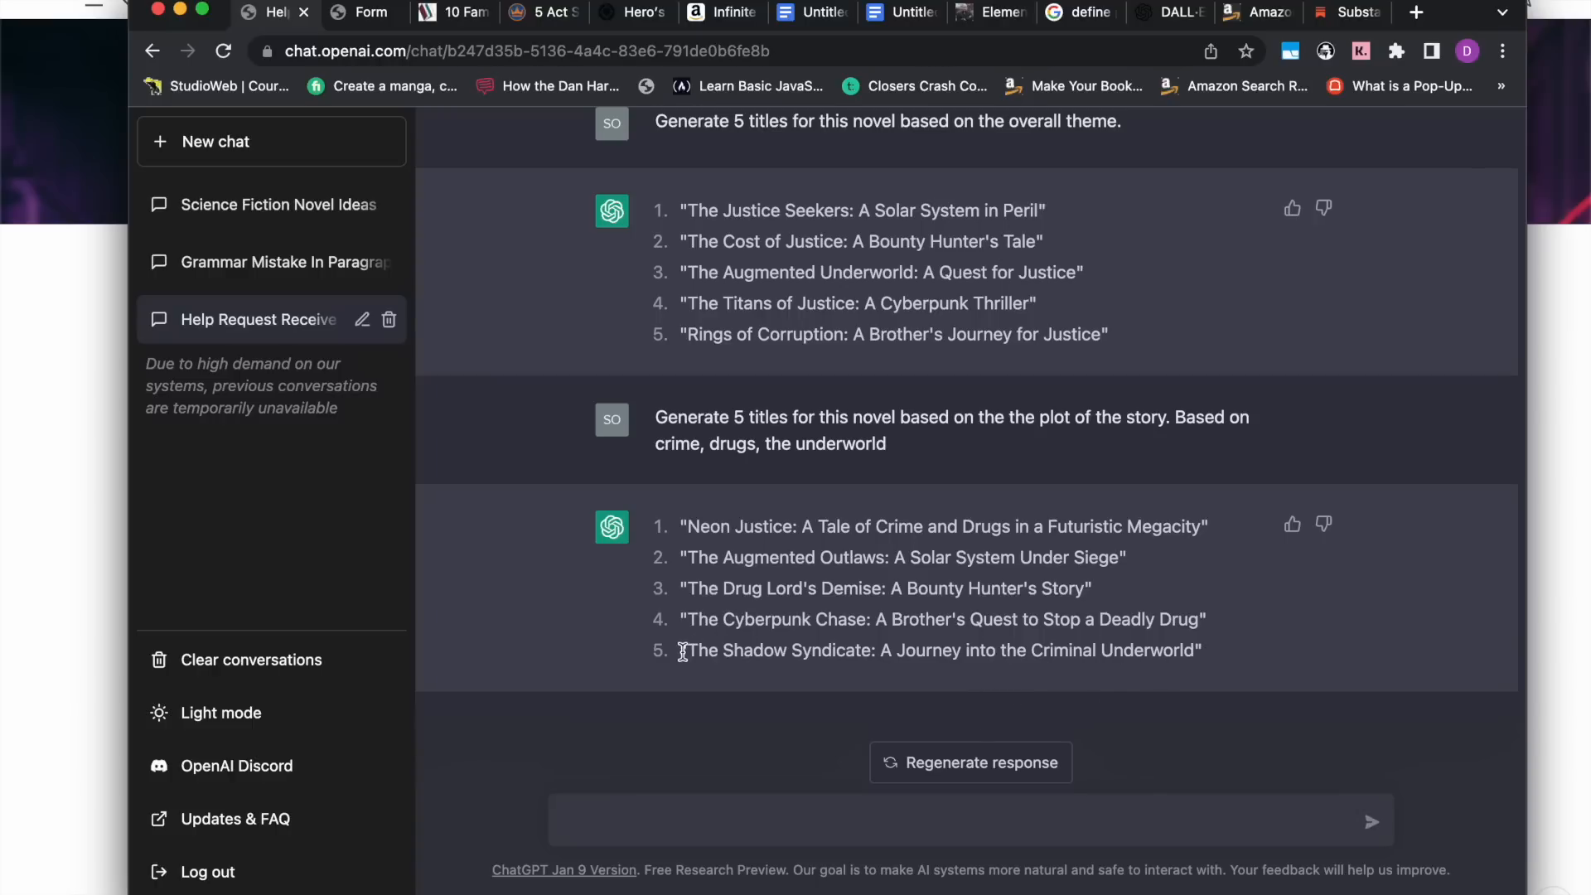
Copy the title "The Shadow Syndicate: A Journey into the Criminal Underworld" from the response into a new message.
{"action": "mouse_move", "coordinate": [682, 651]}
{"action": "left_mouse_down"}
{"action": "mouse_move", "coordinate": [1005, 651]}
{"action": "mouse_move", "coordinate": [1201, 621]}
{"action": "mouse_move", "coordinate": [1206, 652]}
{"action": "mouse_move", "coordinate": [639, 650]}
{"action": "mouse_move", "coordinate": [708, 657]}
{"action": "mouse_move", "coordinate": [691, 663]}
{"action": "left_mouse_up"}
{"action": "key", "text": "super+c"}
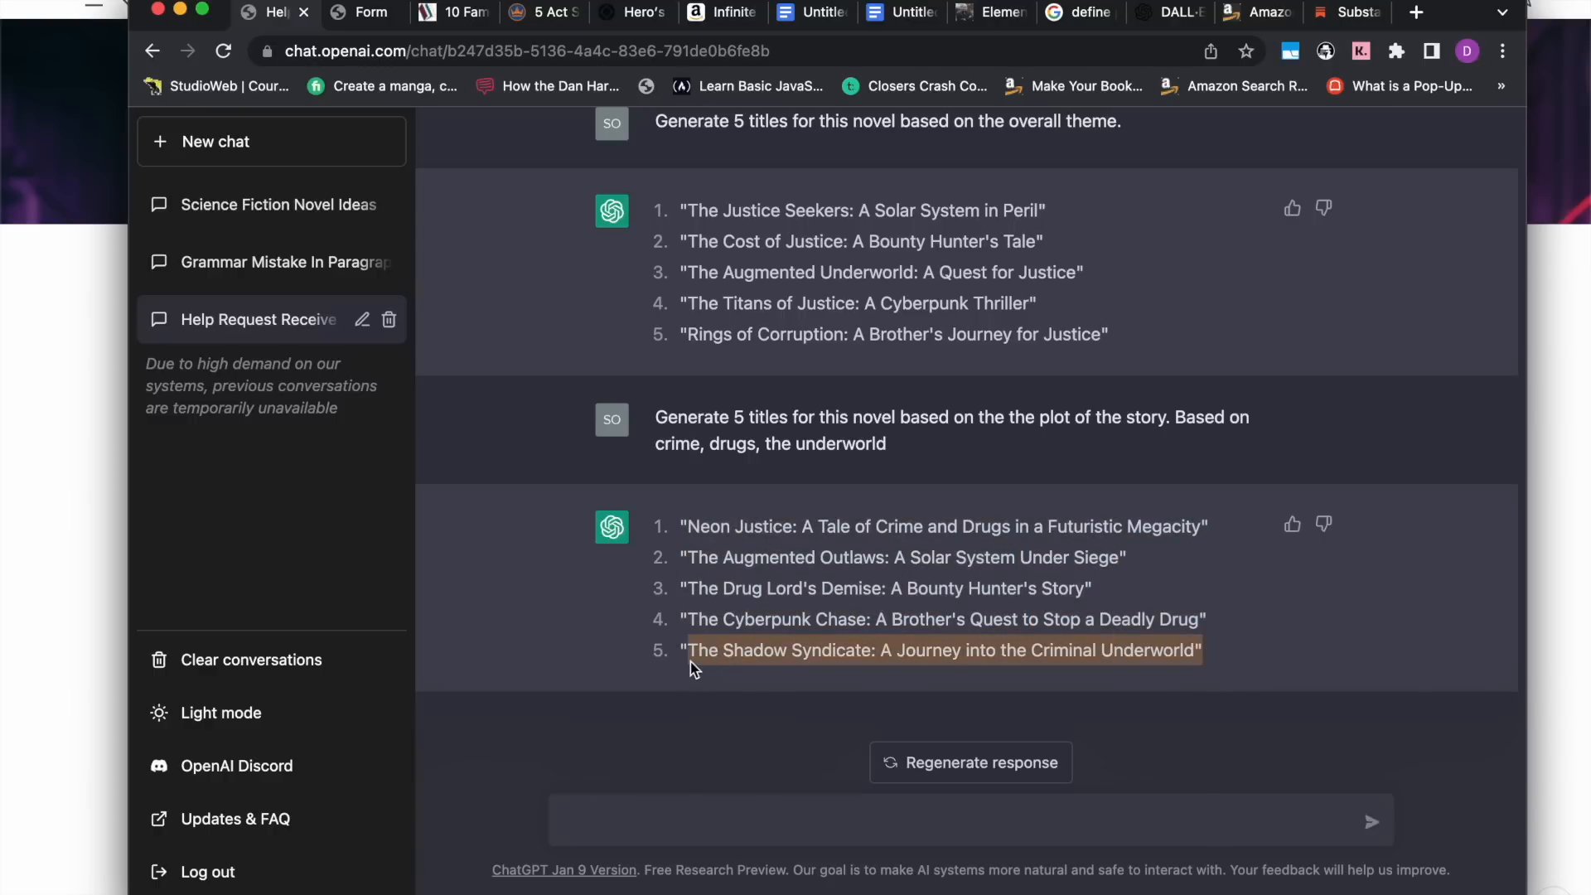
{"action": "left_click", "coordinate": [674, 822]}
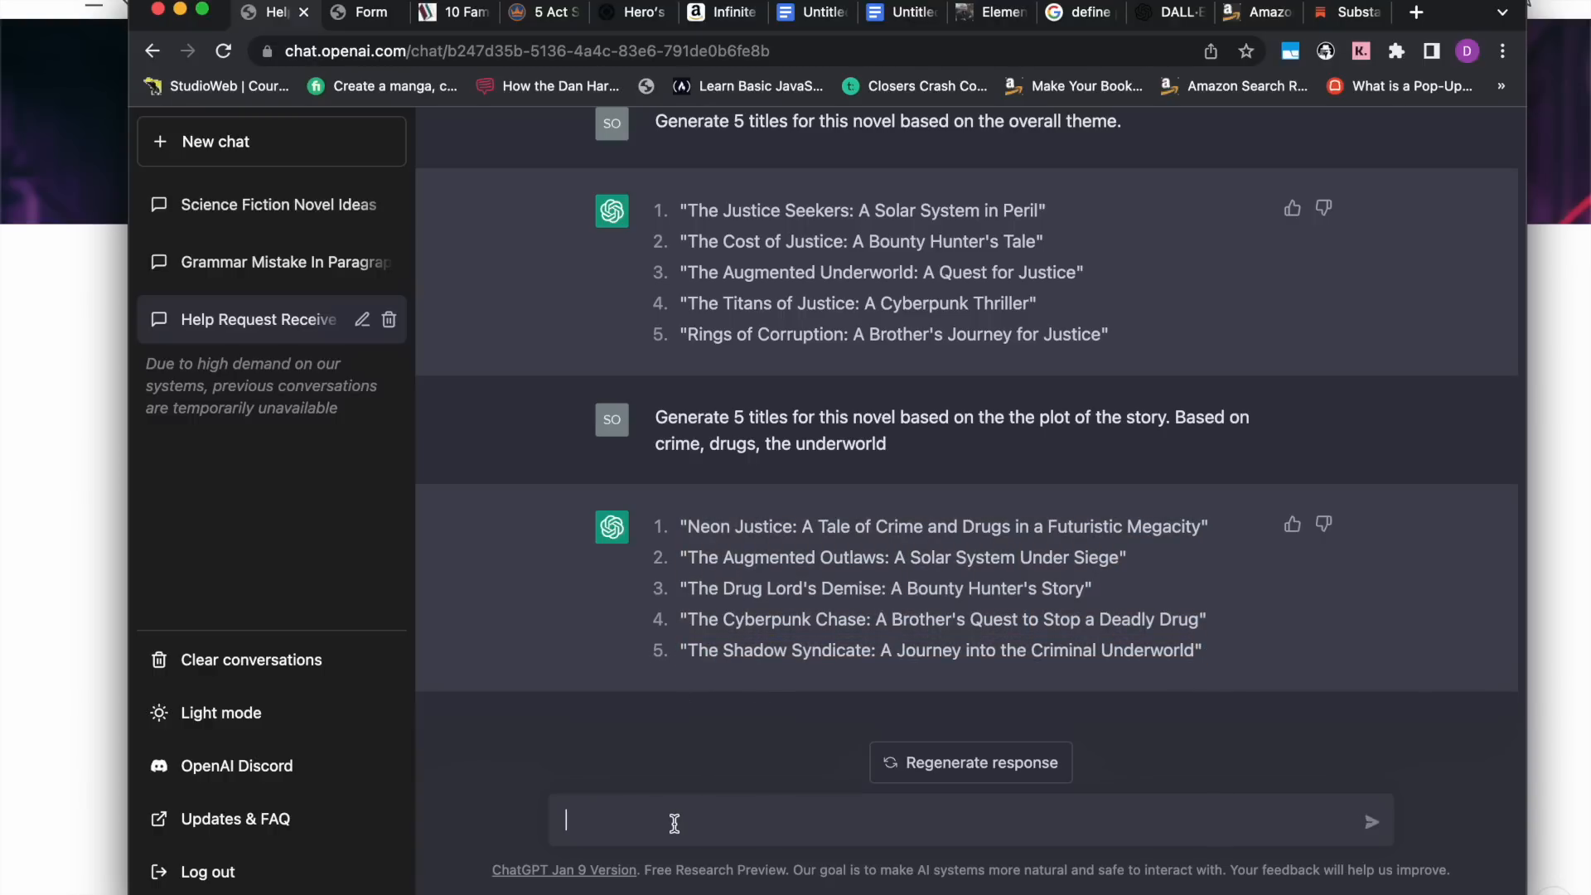
{"action": "key", "text": "super+v"}
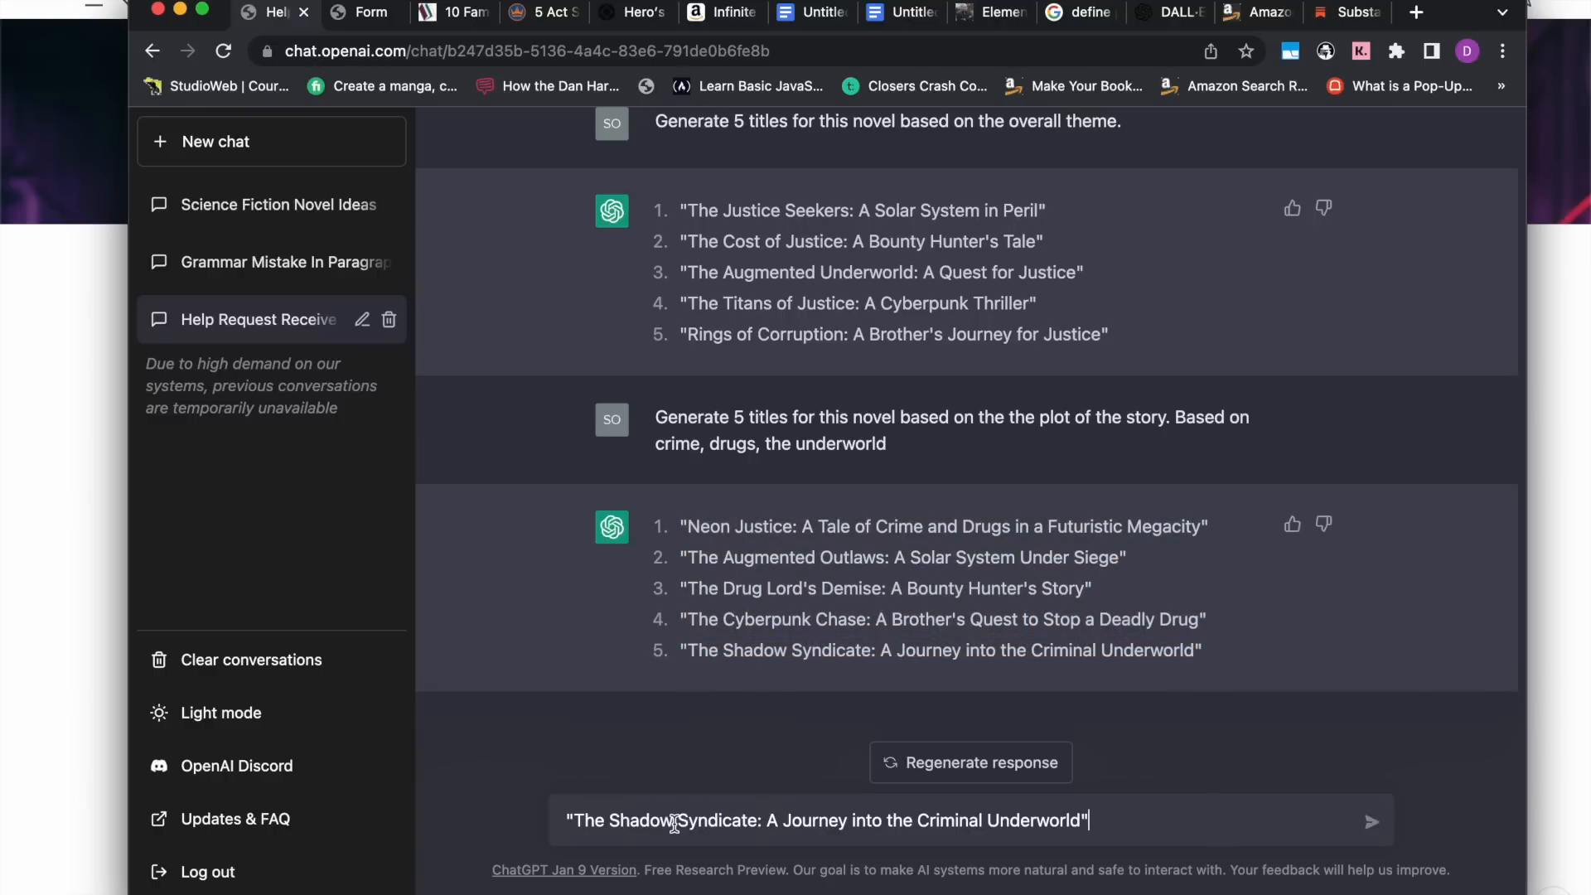
Prefix the copied title with "Write this title to include the subject of bounty hunters." and submit it, followed by the prompt "Write 5 more.".
{"action": "left_click", "coordinate": [571, 820]}
{"action": "type", "text": "Write"}
{"action": "type", "text": " this title "}
{"action": "type", "text": "to incl"}
{"action": "type", "text": "ude"}
{"action": "type", "text": " the sub"}
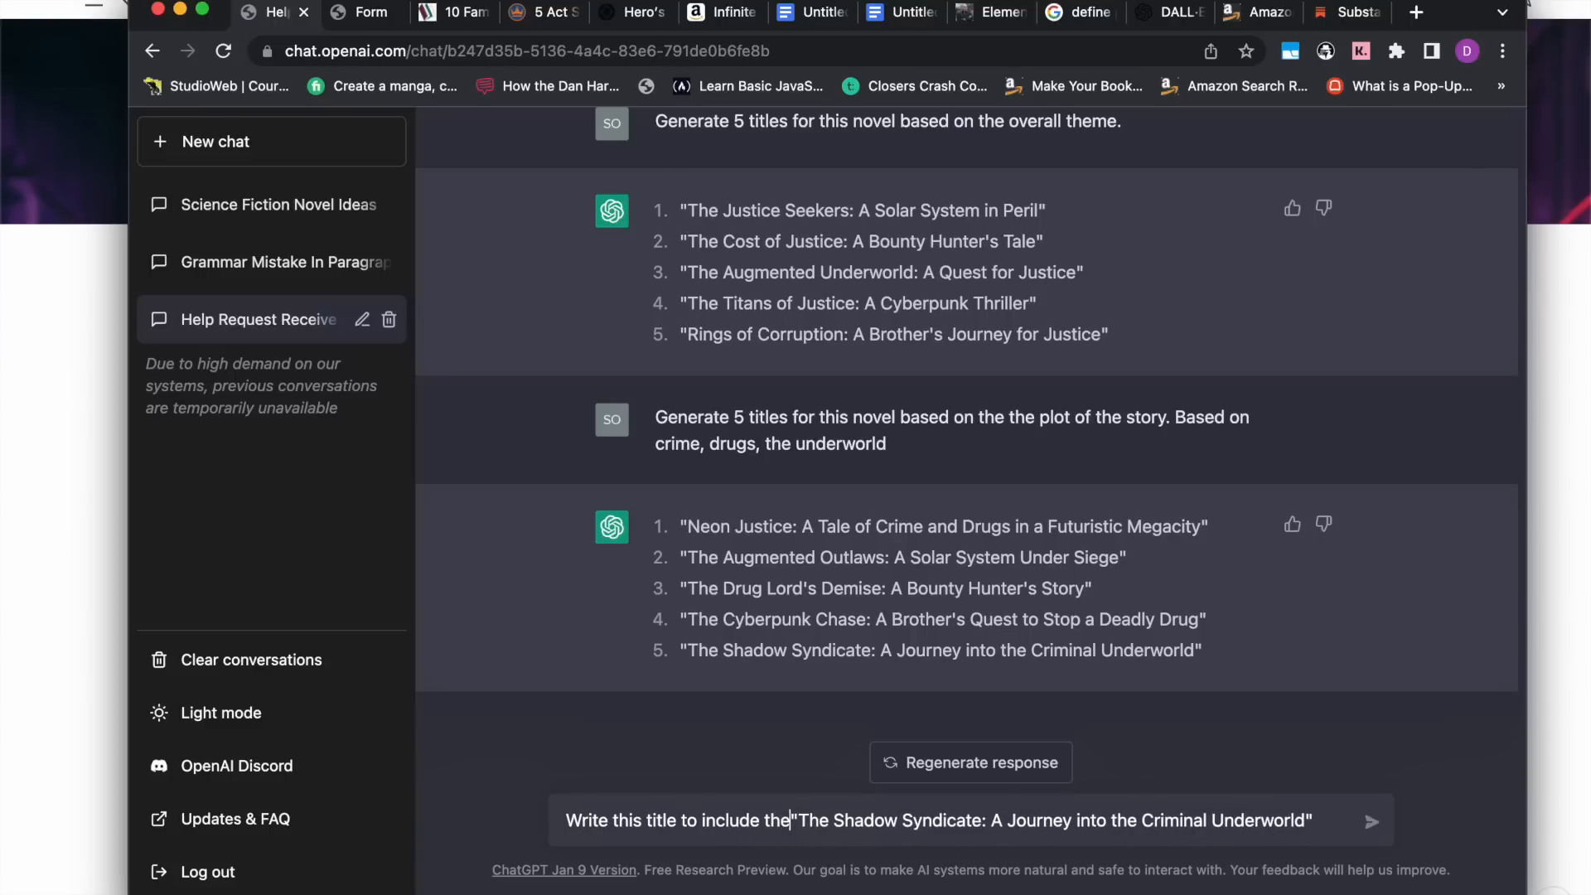
{"action": "type", "text": "ject of bou"}
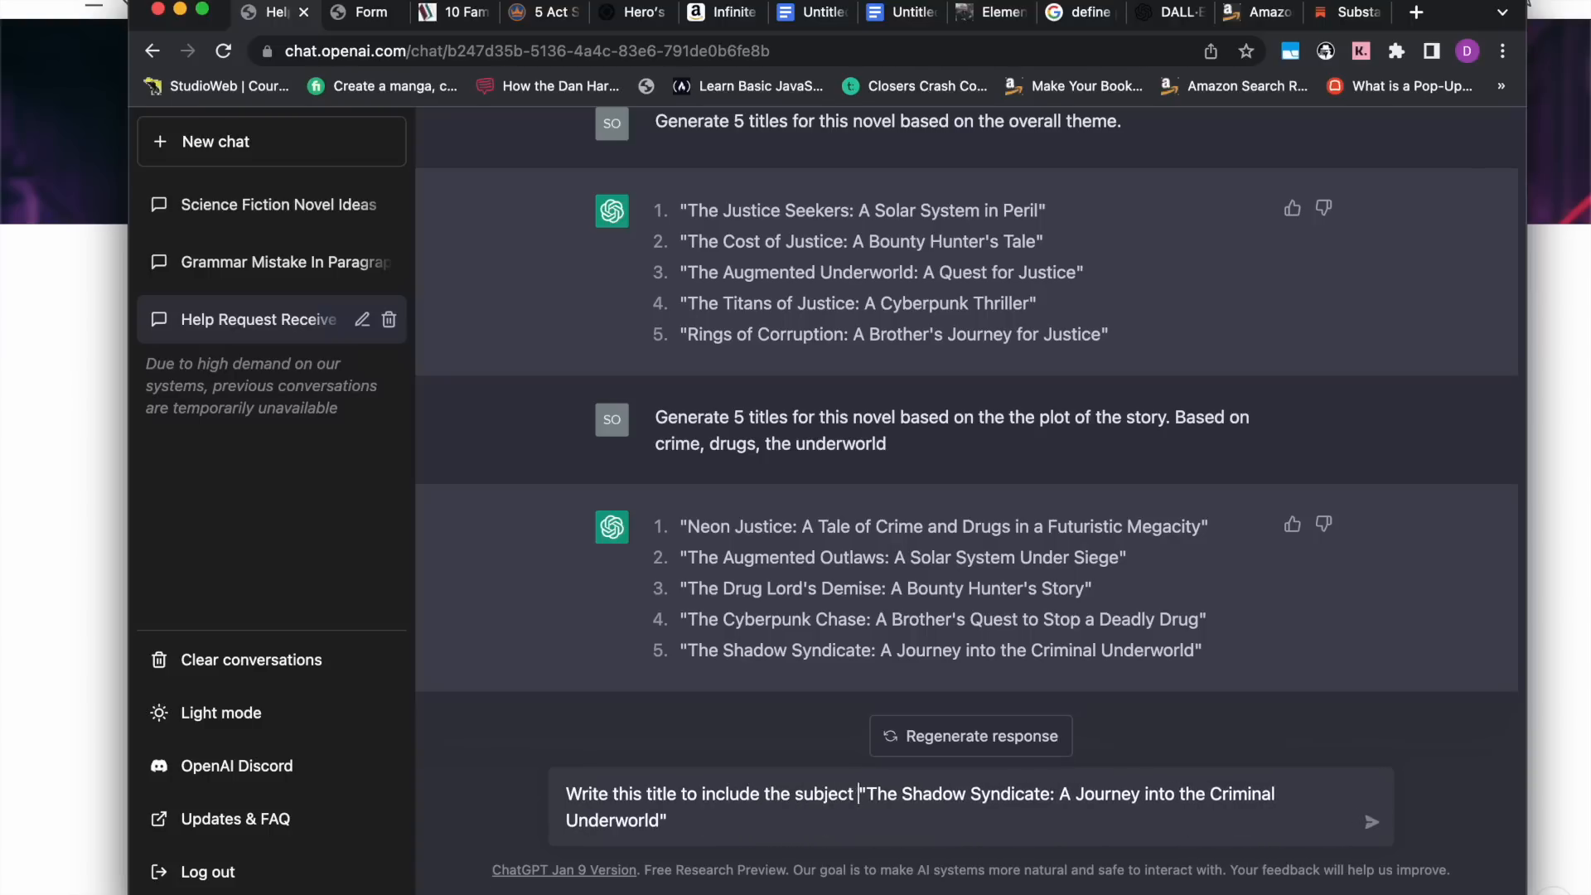
{"action": "type", "text": "nty hund"}
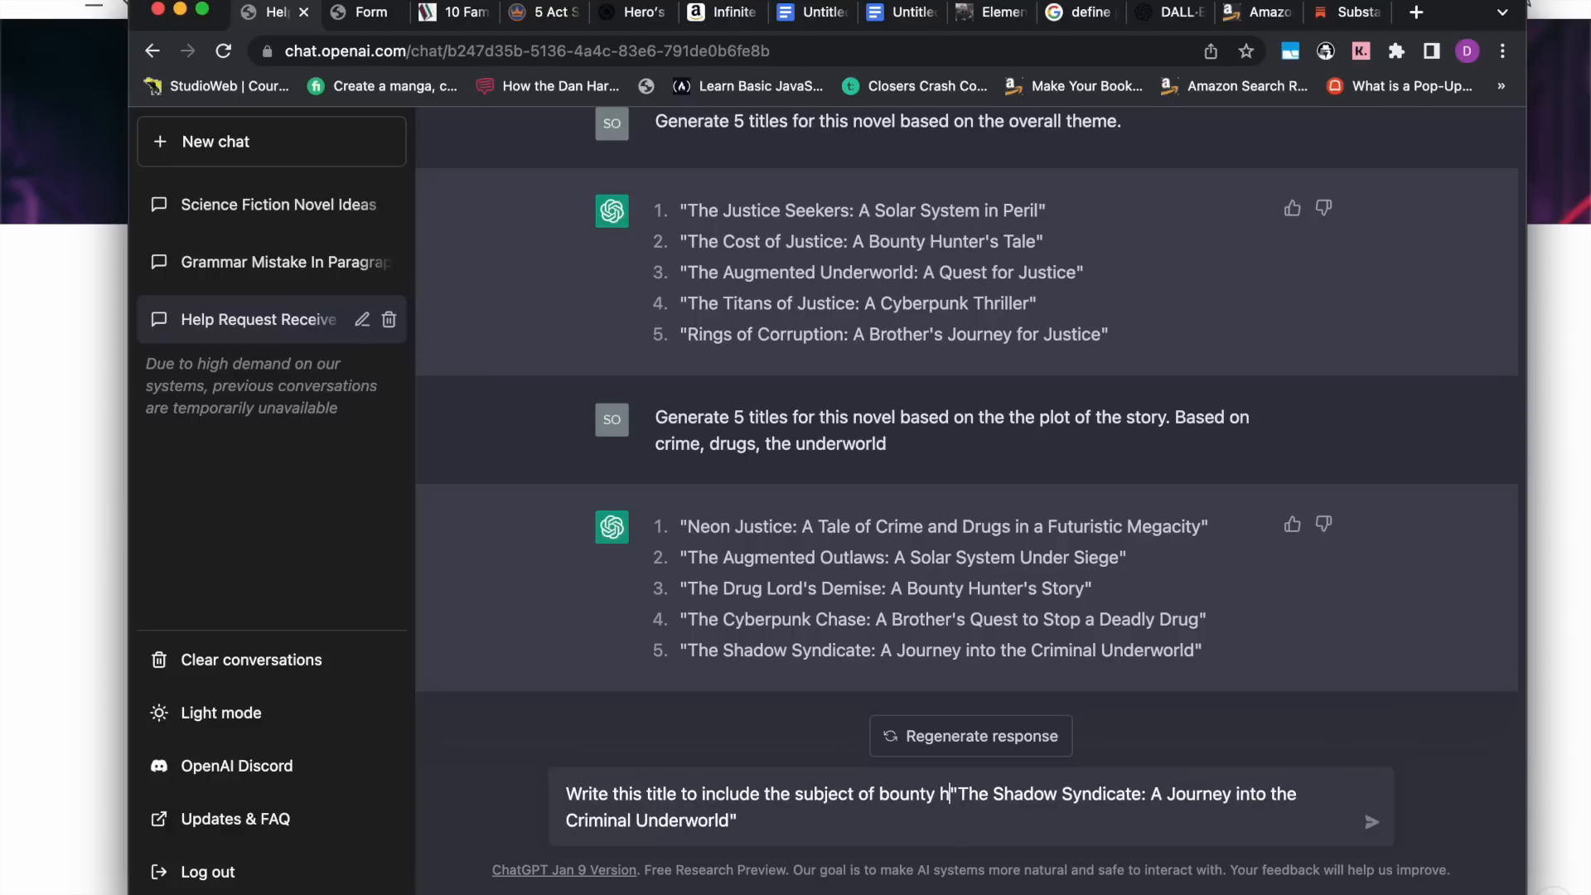
{"action": "key", "text": "BackSpace"}
{"action": "type", "text": "ters."}
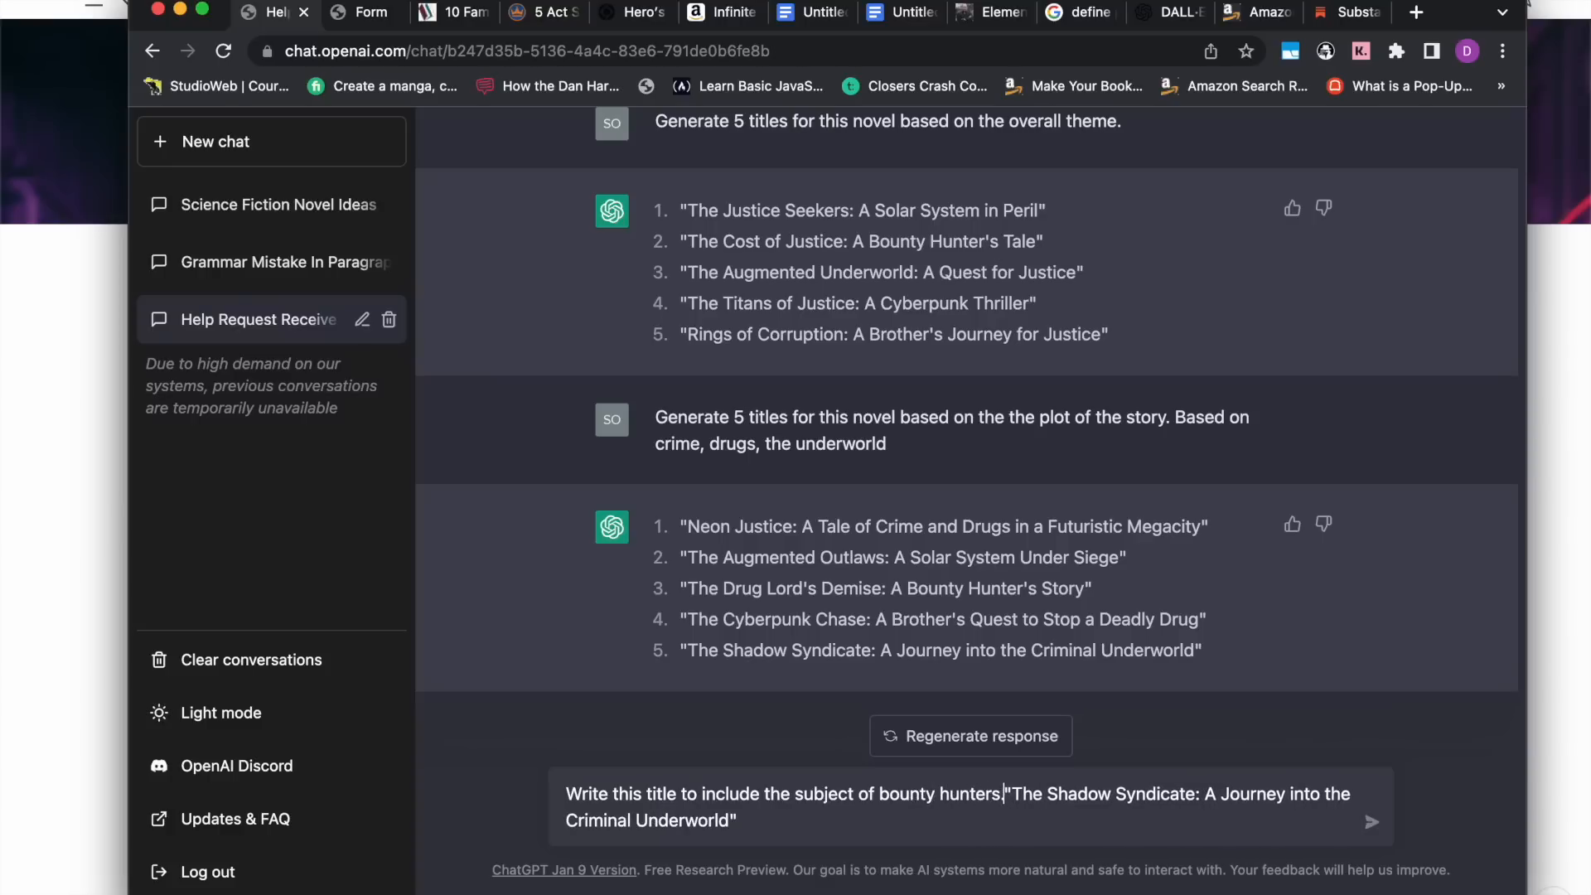
{"action": "key", "text": "Return"}
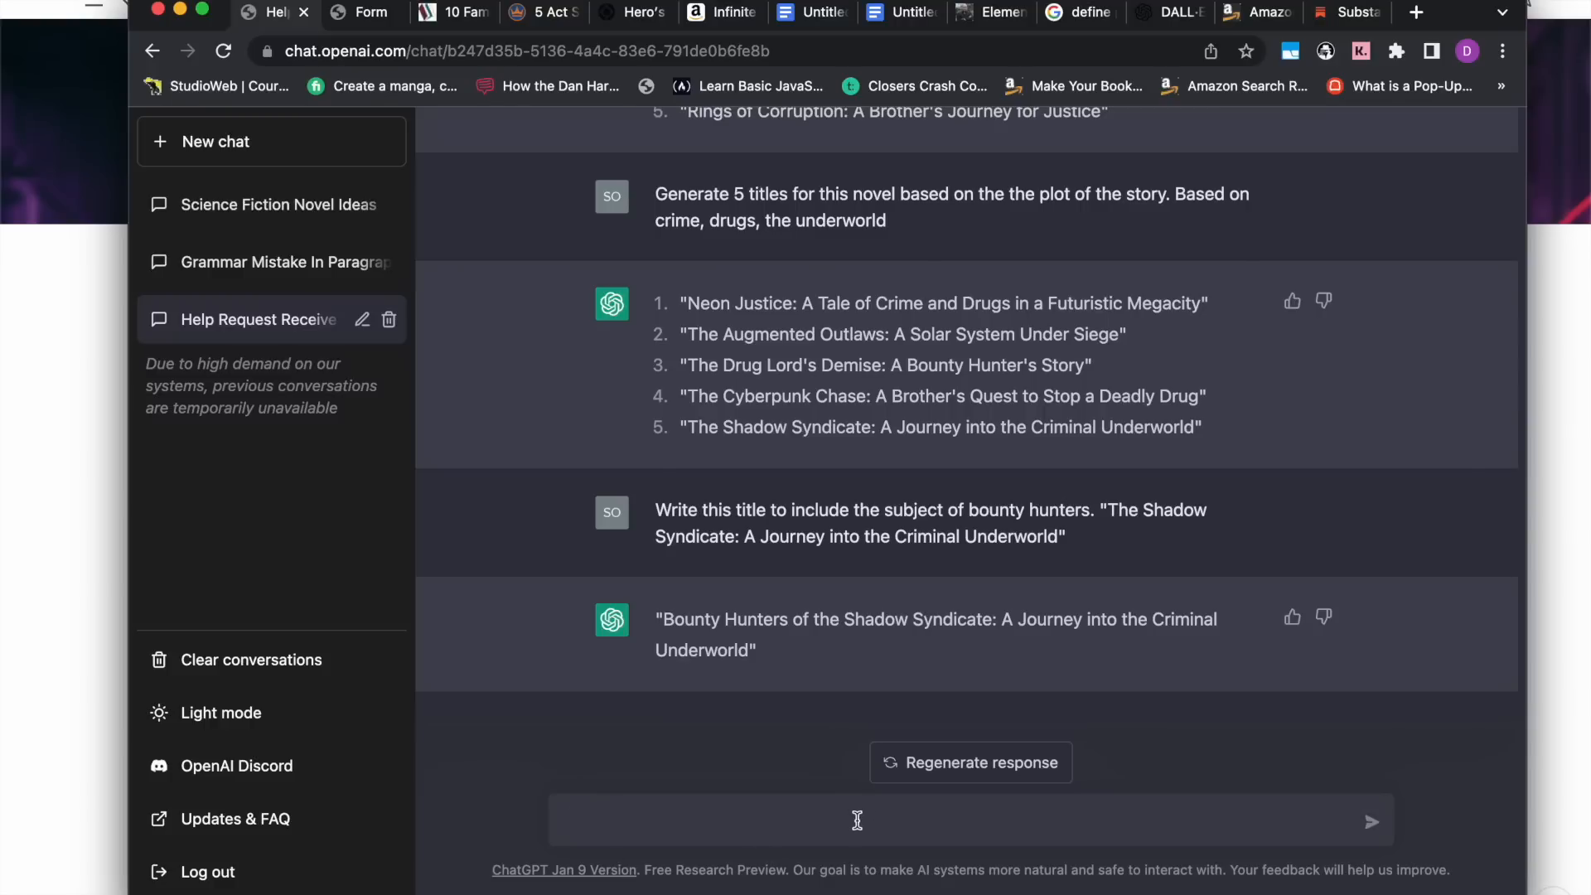
{"action": "type", "text": "Write 5 more."}
{"action": "key", "text": "Return"}
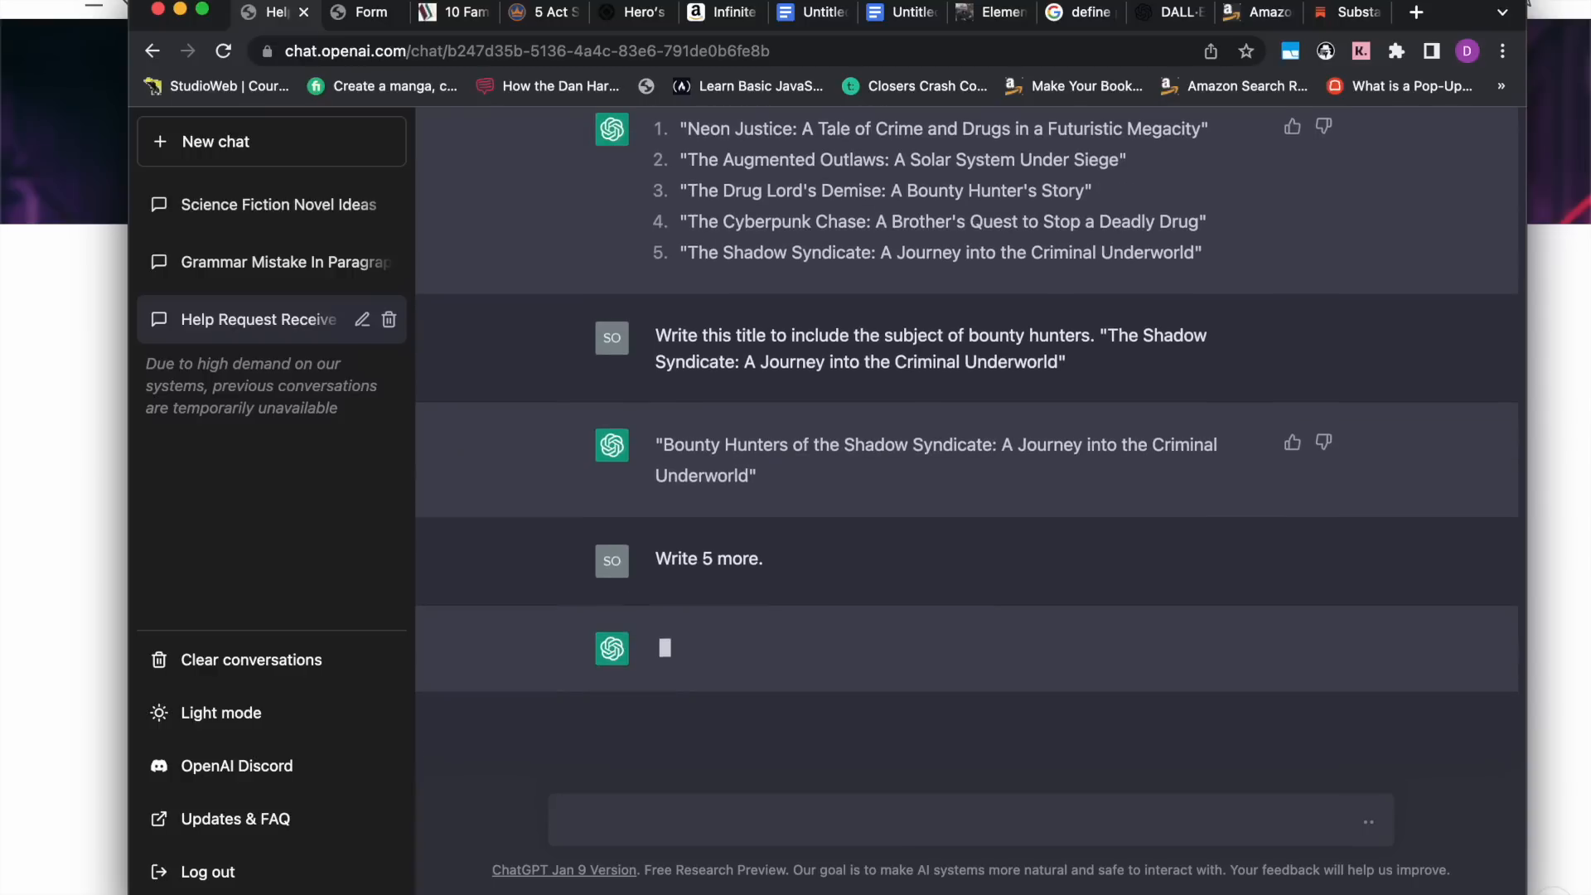
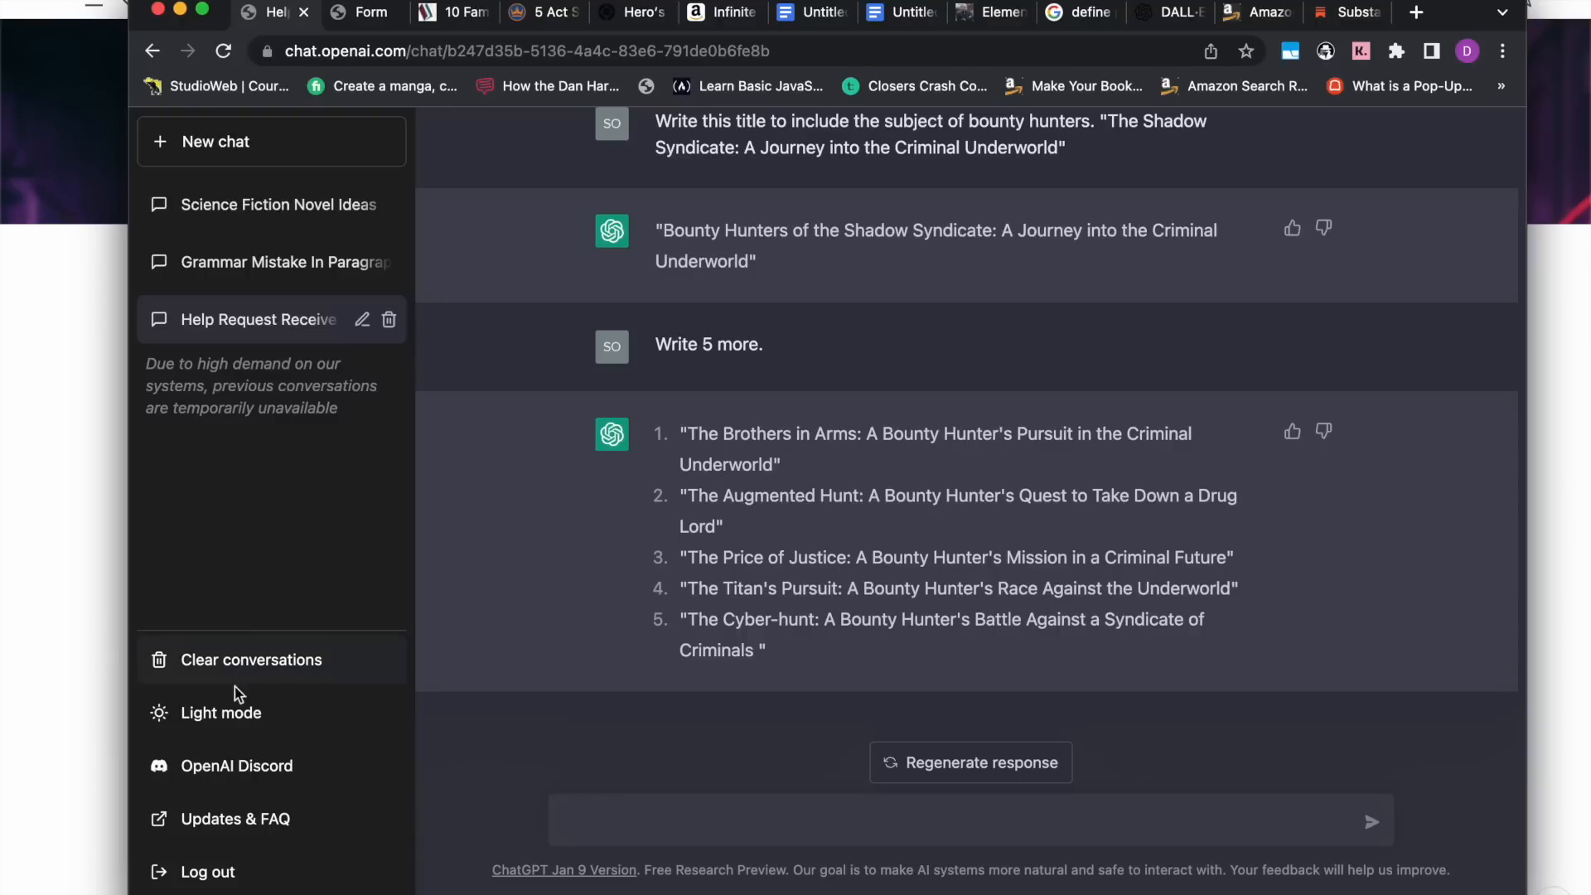
Switch to Notion and open the linked "Formatting - Manual:" page from the Title page.
{"action": "left_click", "coordinate": [87, 643]}
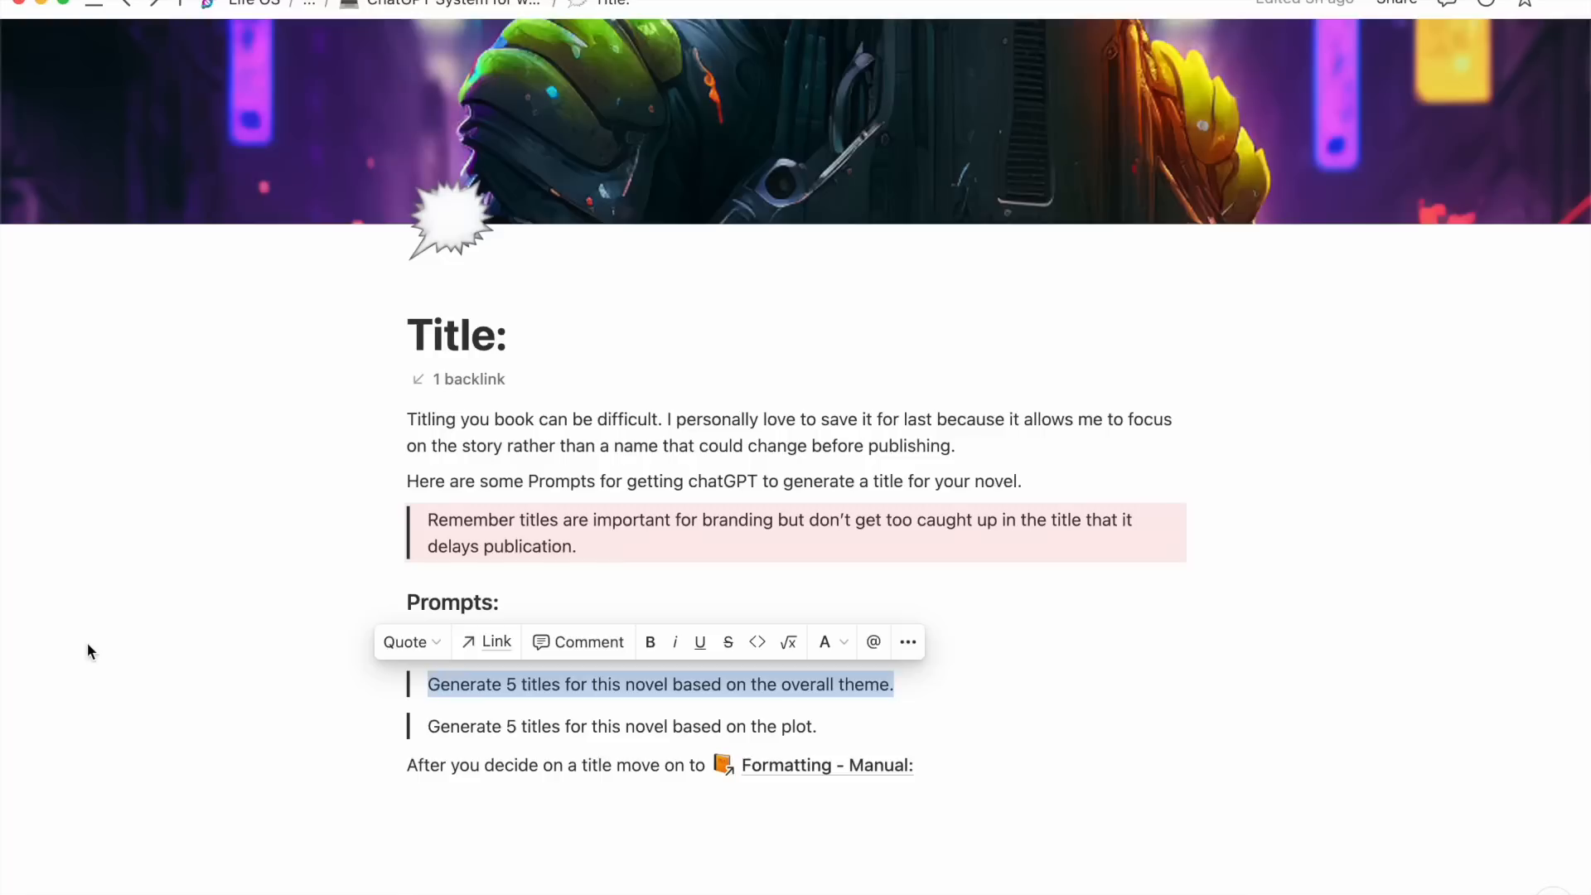
{"action": "left_click", "coordinate": [1043, 740]}
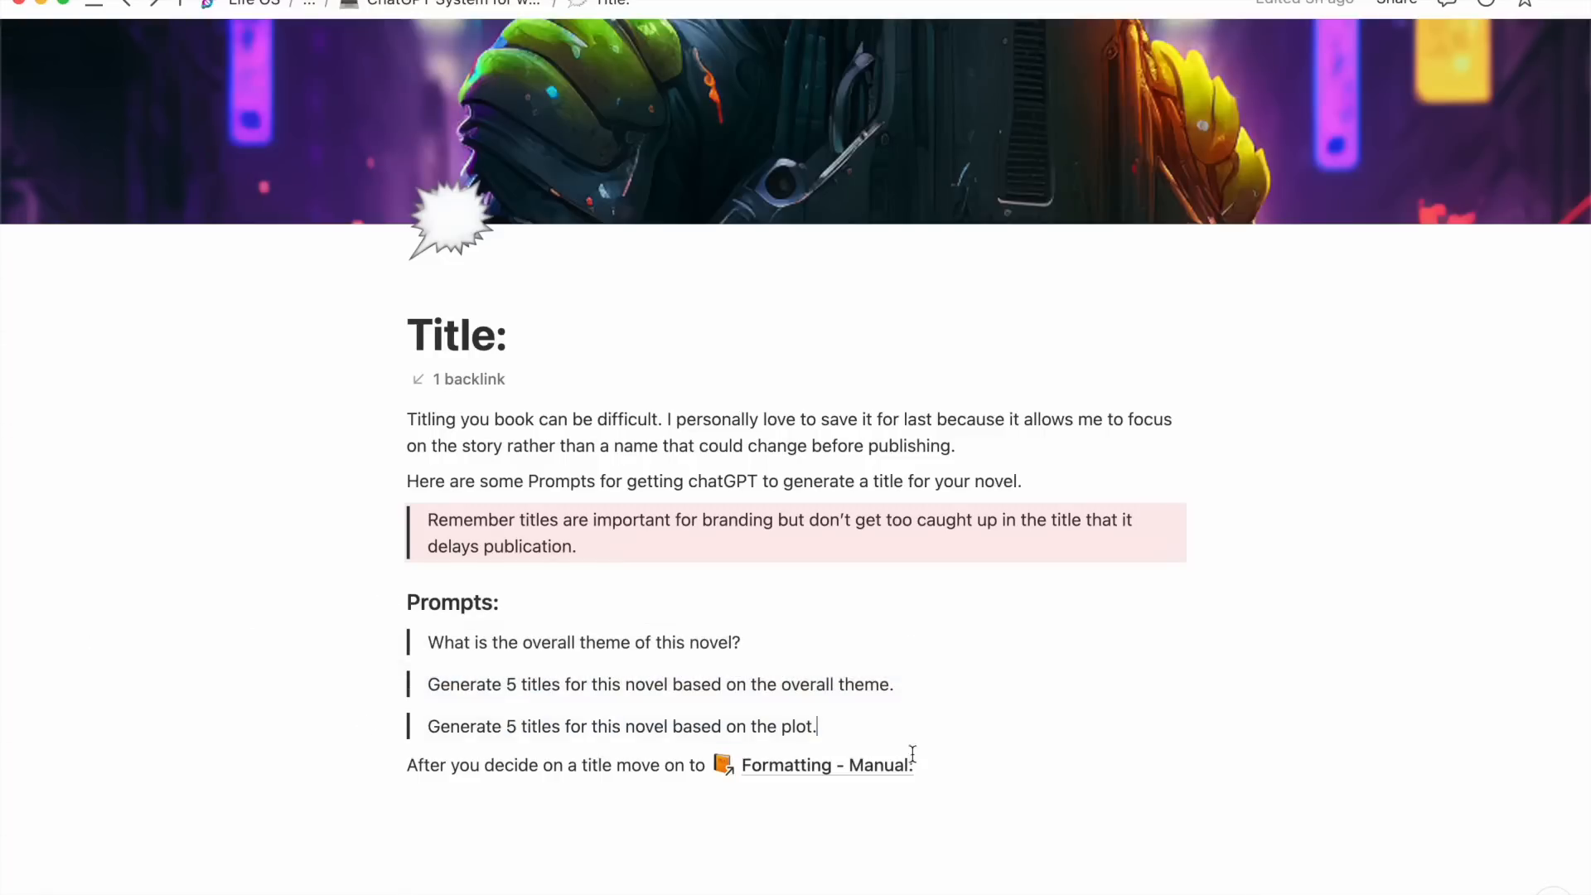
{"action": "left_click", "coordinate": [854, 773]}
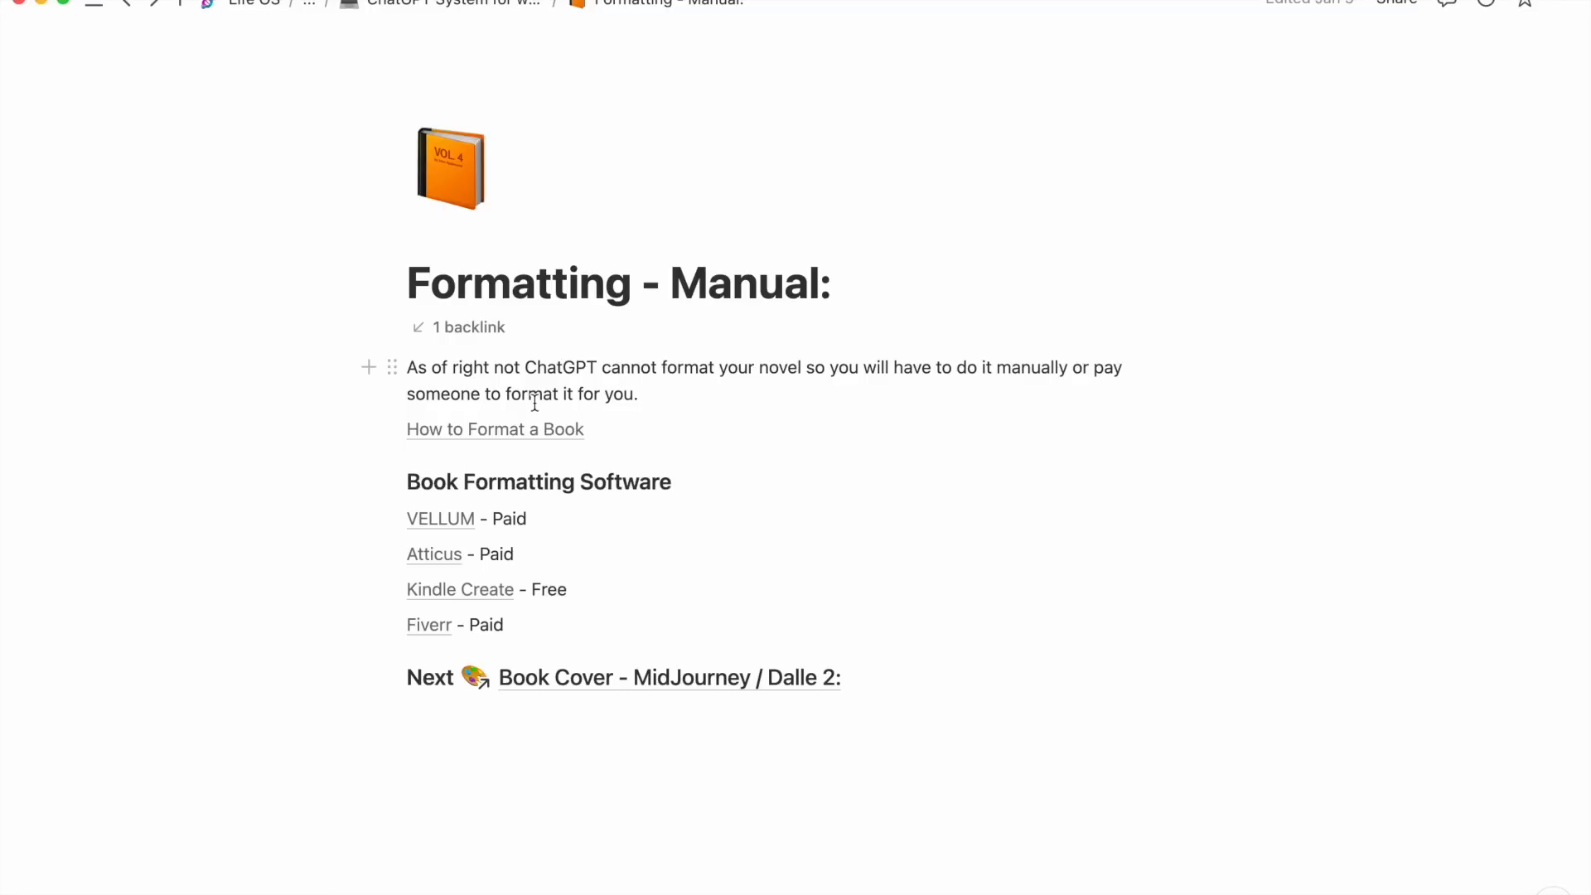
Open the "How to Format a Book" link, skim the guide's chapters and file format table, and return to Notion.
{"action": "left_click", "coordinate": [521, 428]}
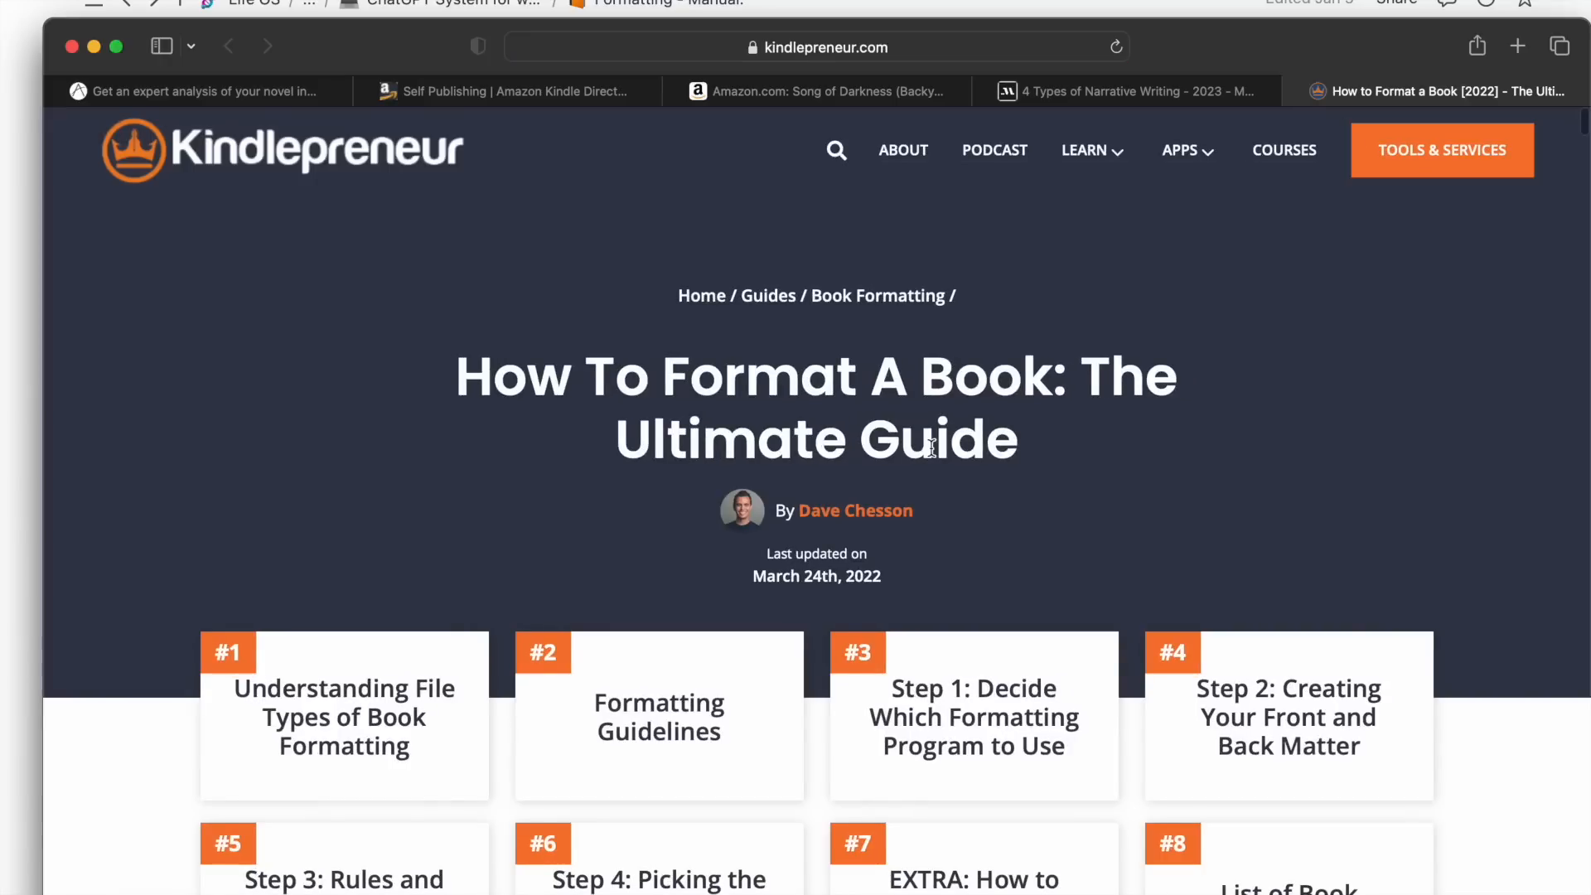
{"action": "scroll", "coordinate": [932, 447], "scroll_direction": "down", "scroll_amount": 2}
{"action": "scroll", "coordinate": [932, 448], "scroll_direction": "down", "scroll_amount": 15}
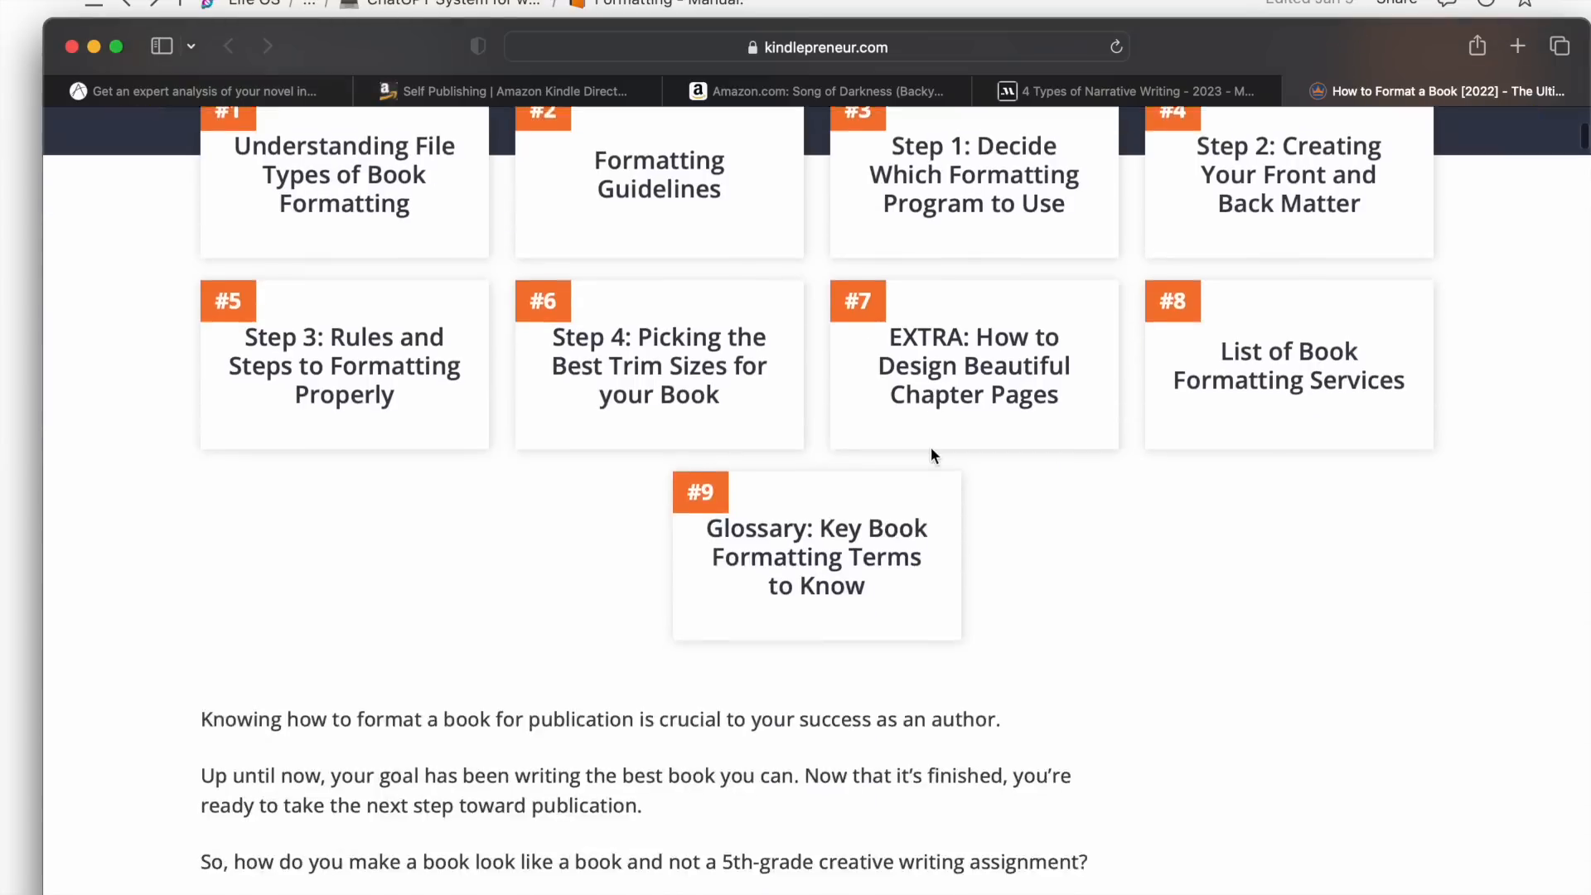
{"action": "scroll", "coordinate": [933, 456], "scroll_direction": "down", "scroll_amount": 12}
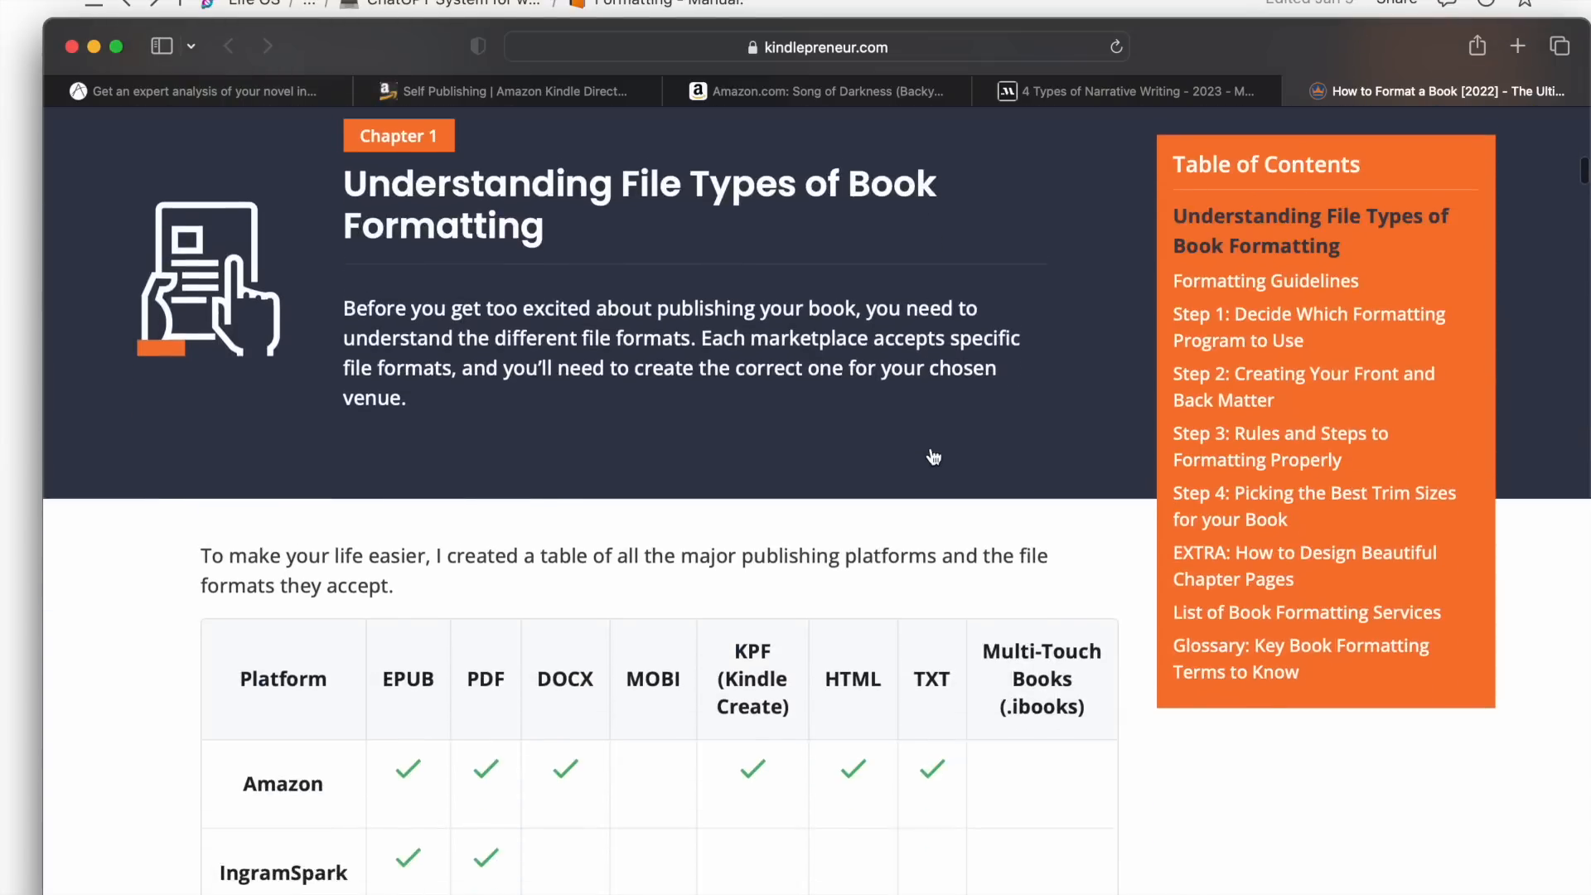
{"action": "scroll", "coordinate": [931, 449], "scroll_direction": "down", "scroll_amount": 10}
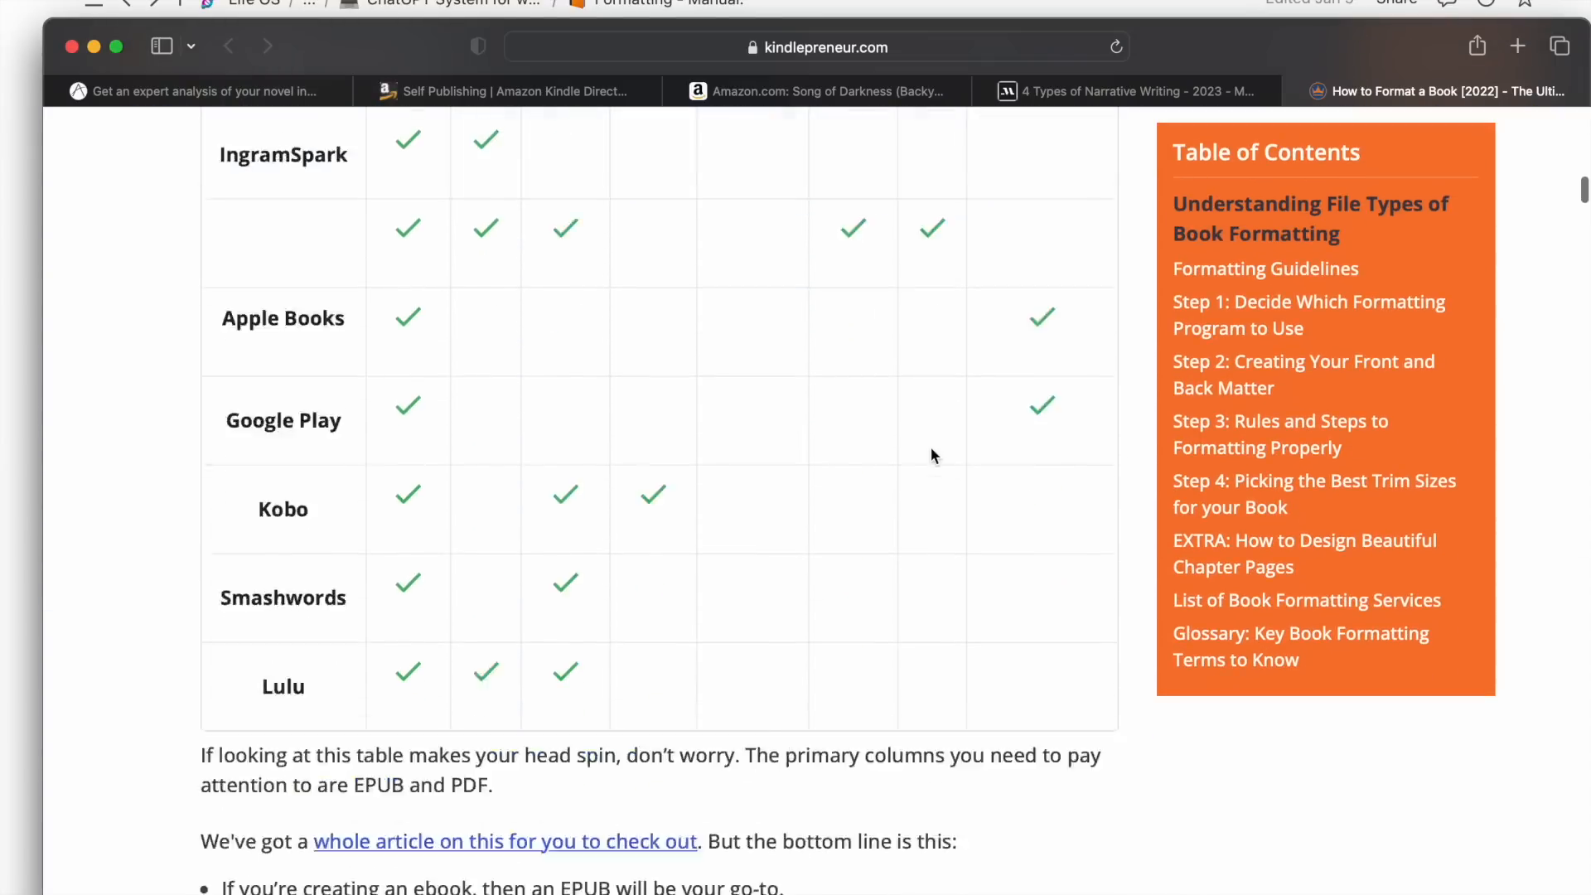
{"action": "scroll", "coordinate": [931, 447], "scroll_direction": "up", "scroll_amount": 15}
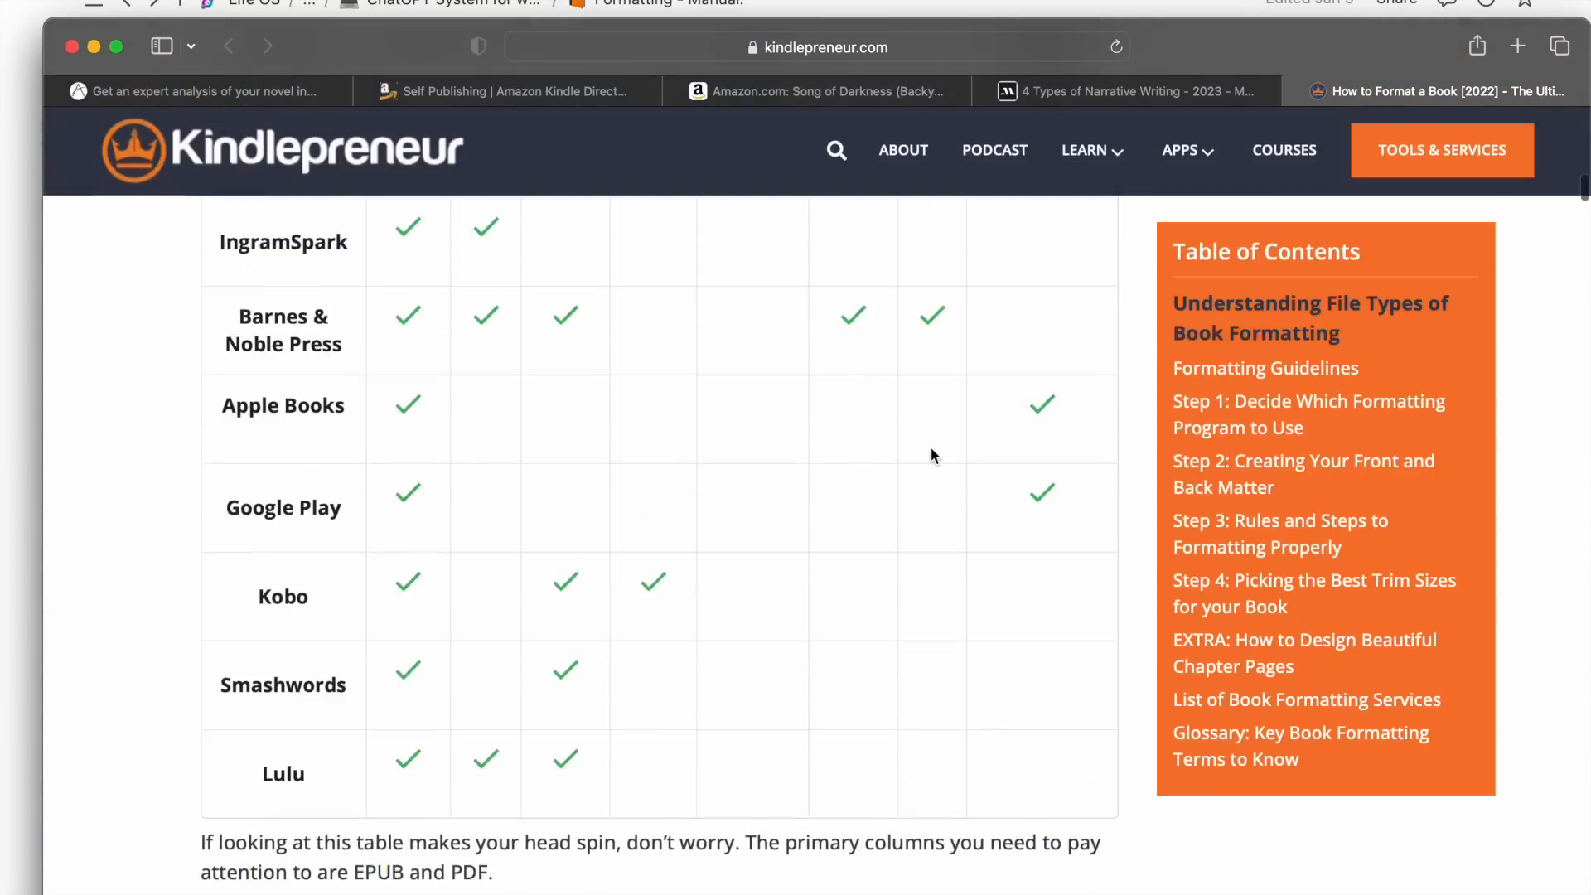
{"action": "scroll", "coordinate": [931, 454], "scroll_direction": "up", "scroll_amount": 10}
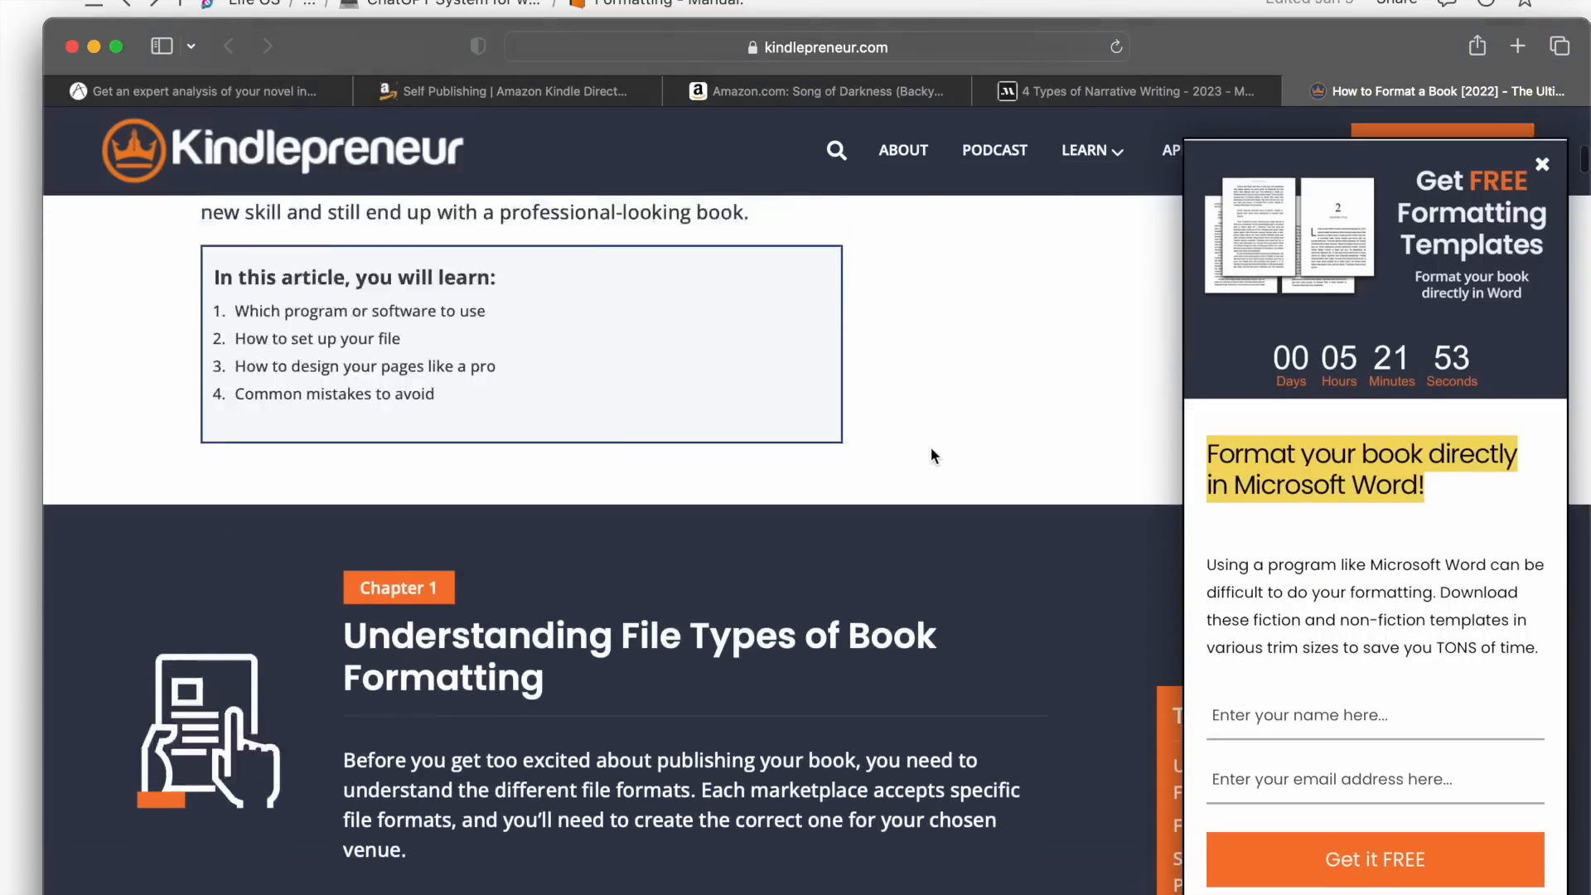
{"action": "left_click", "coordinate": [27, 481]}
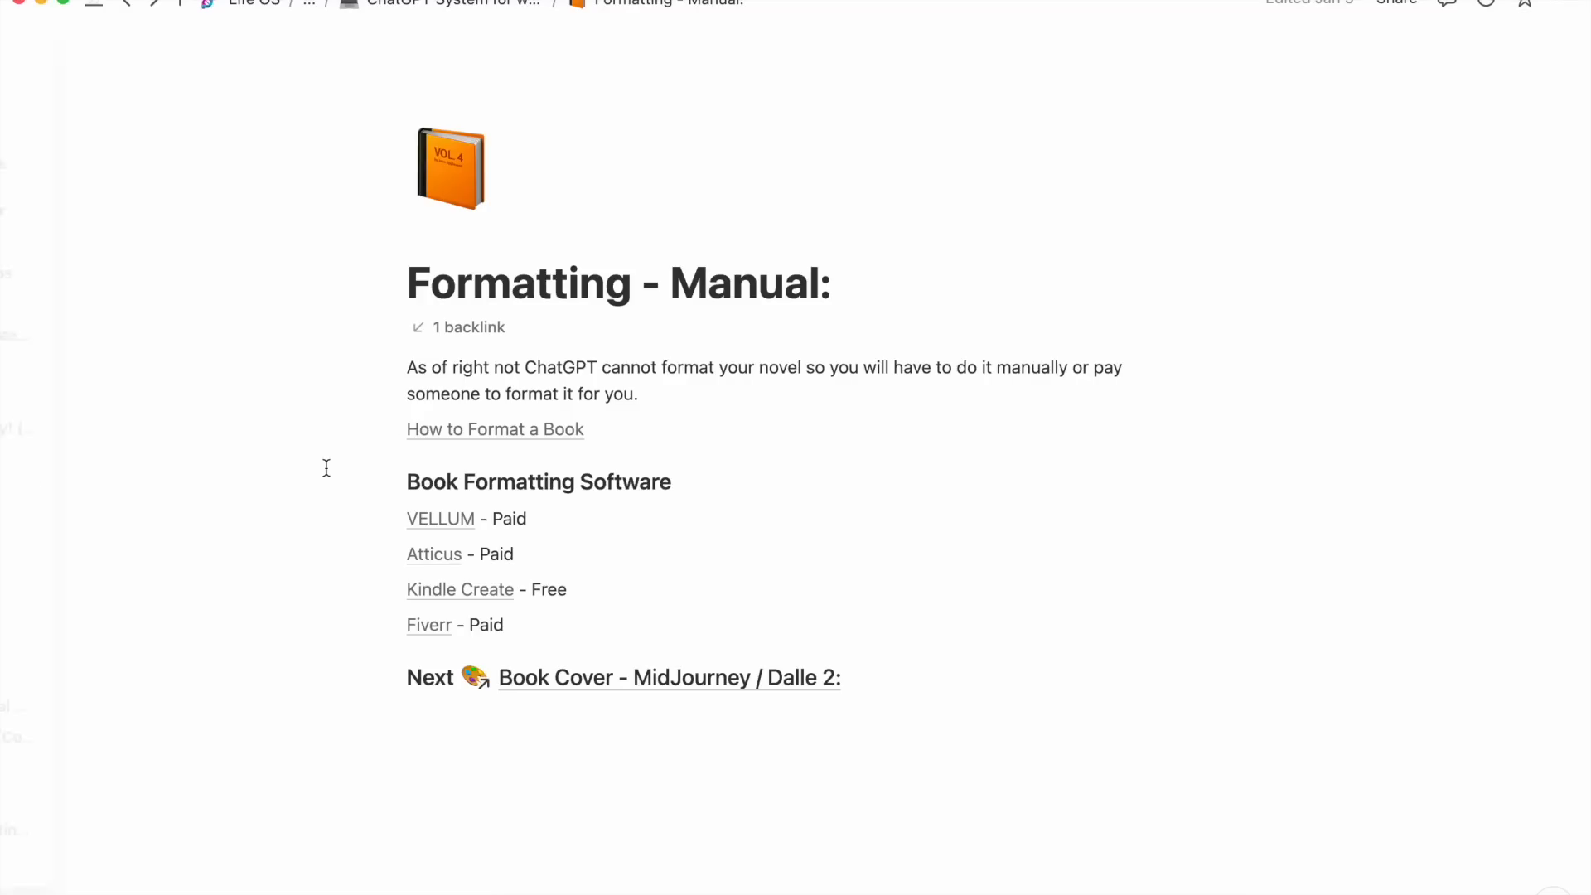
Open the Vellum, Atticus and Kindle Create links from the Book Formatting Software list to look over each product page.
{"action": "left_click", "coordinate": [466, 524]}
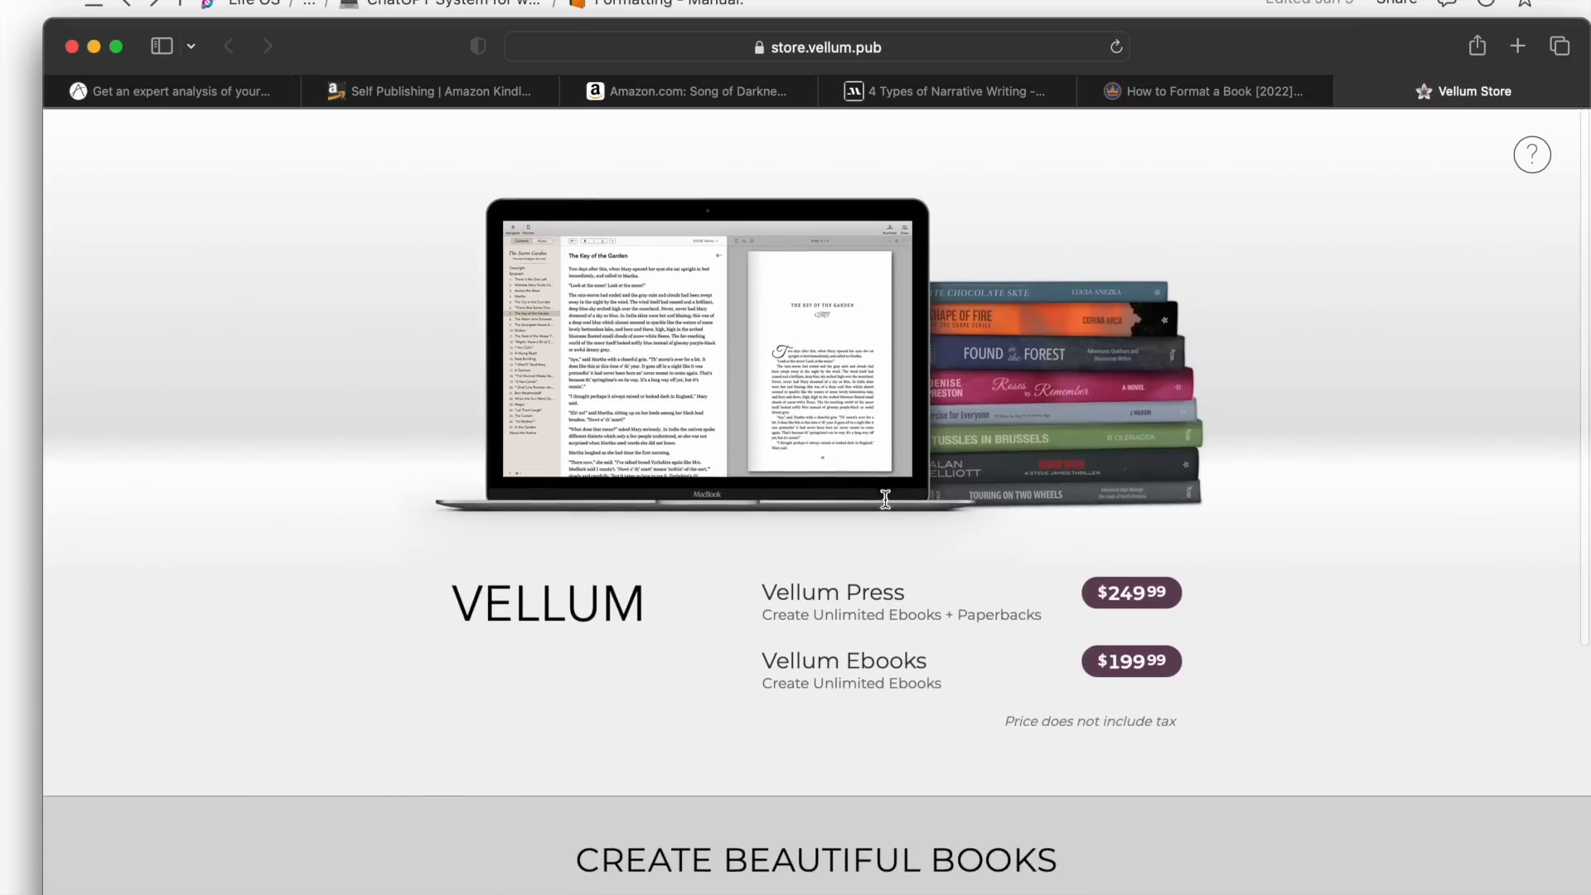
{"action": "left_click", "coordinate": [34, 654]}
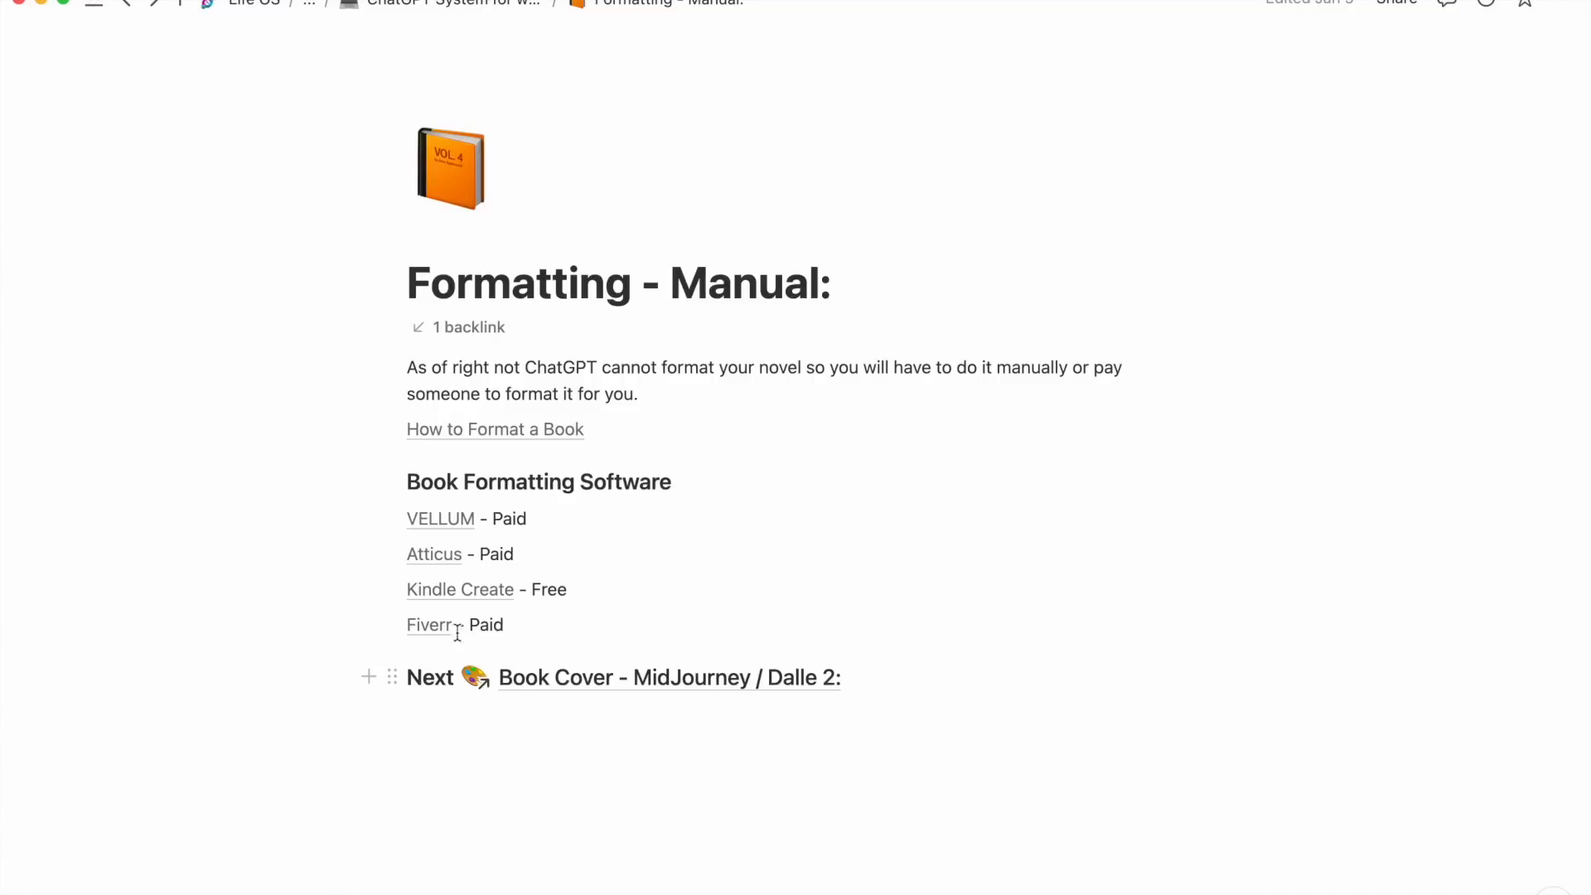
{"action": "left_click", "coordinate": [432, 555]}
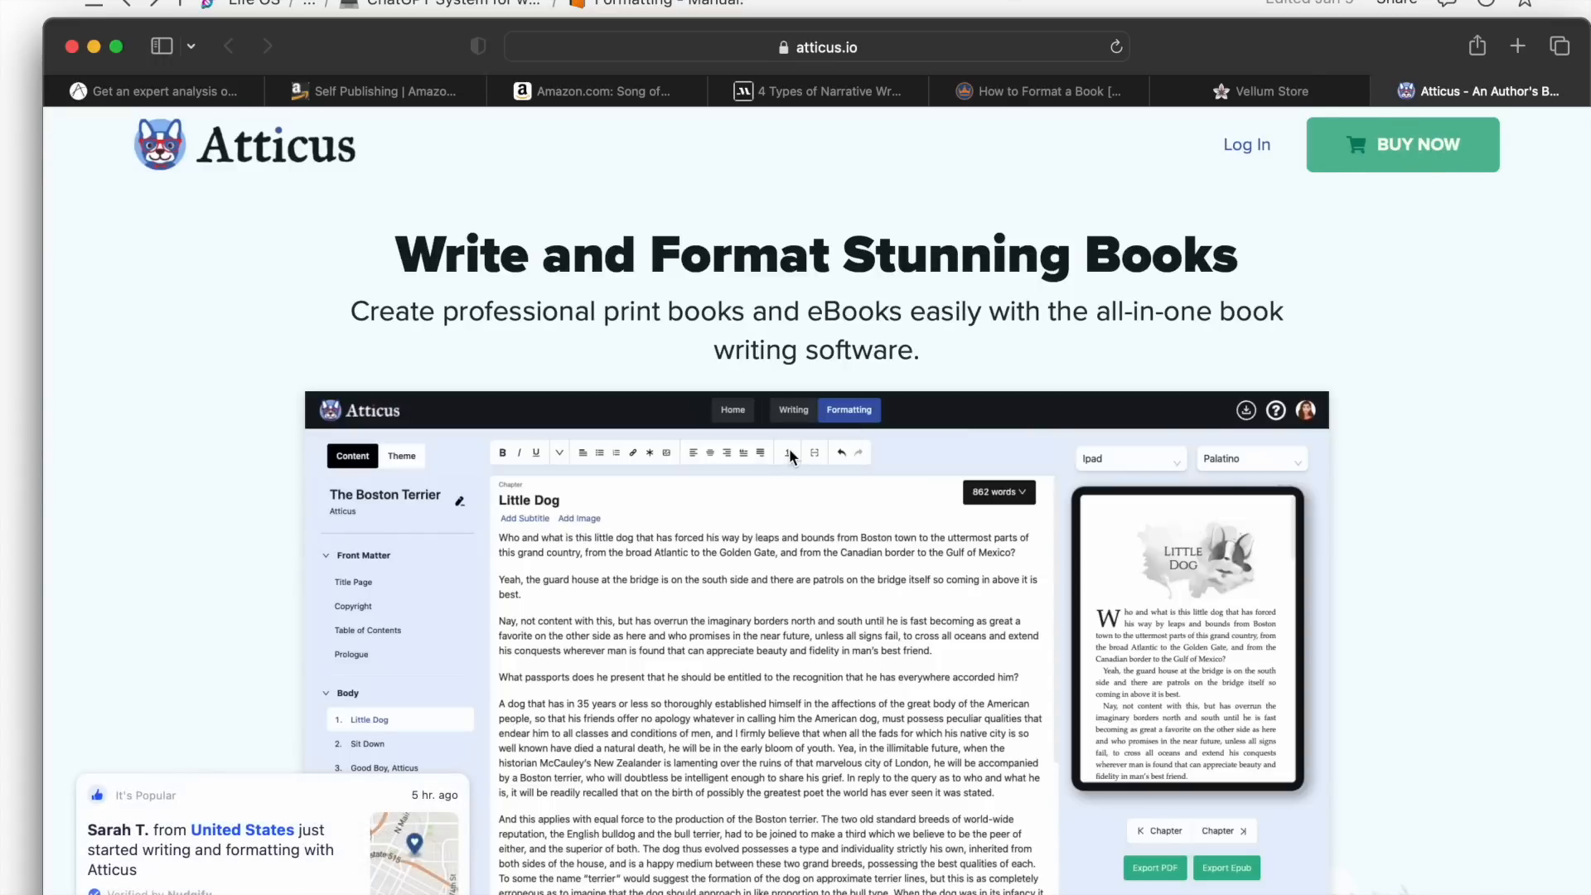
{"action": "scroll", "coordinate": [771, 464], "scroll_direction": "down", "scroll_amount": 1}
{"action": "scroll", "coordinate": [770, 464], "scroll_direction": "down", "scroll_amount": 15}
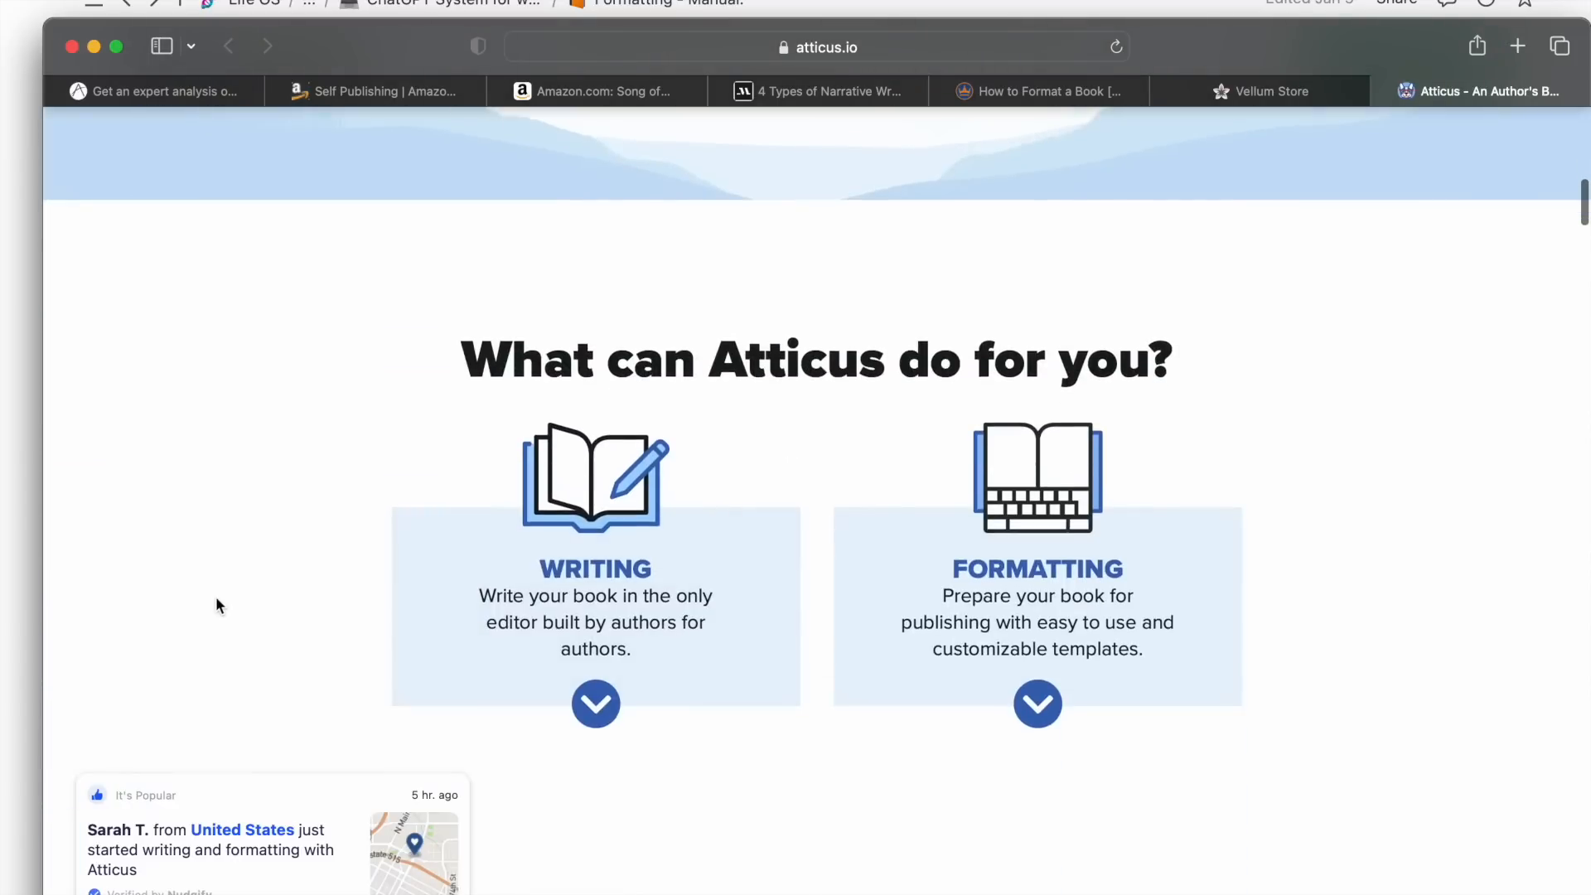
{"action": "scroll", "coordinate": [213, 588], "scroll_direction": "up", "scroll_amount": 15}
{"action": "left_click", "coordinate": [15, 615]}
{"action": "mouse_move", "coordinate": [249, 624]}
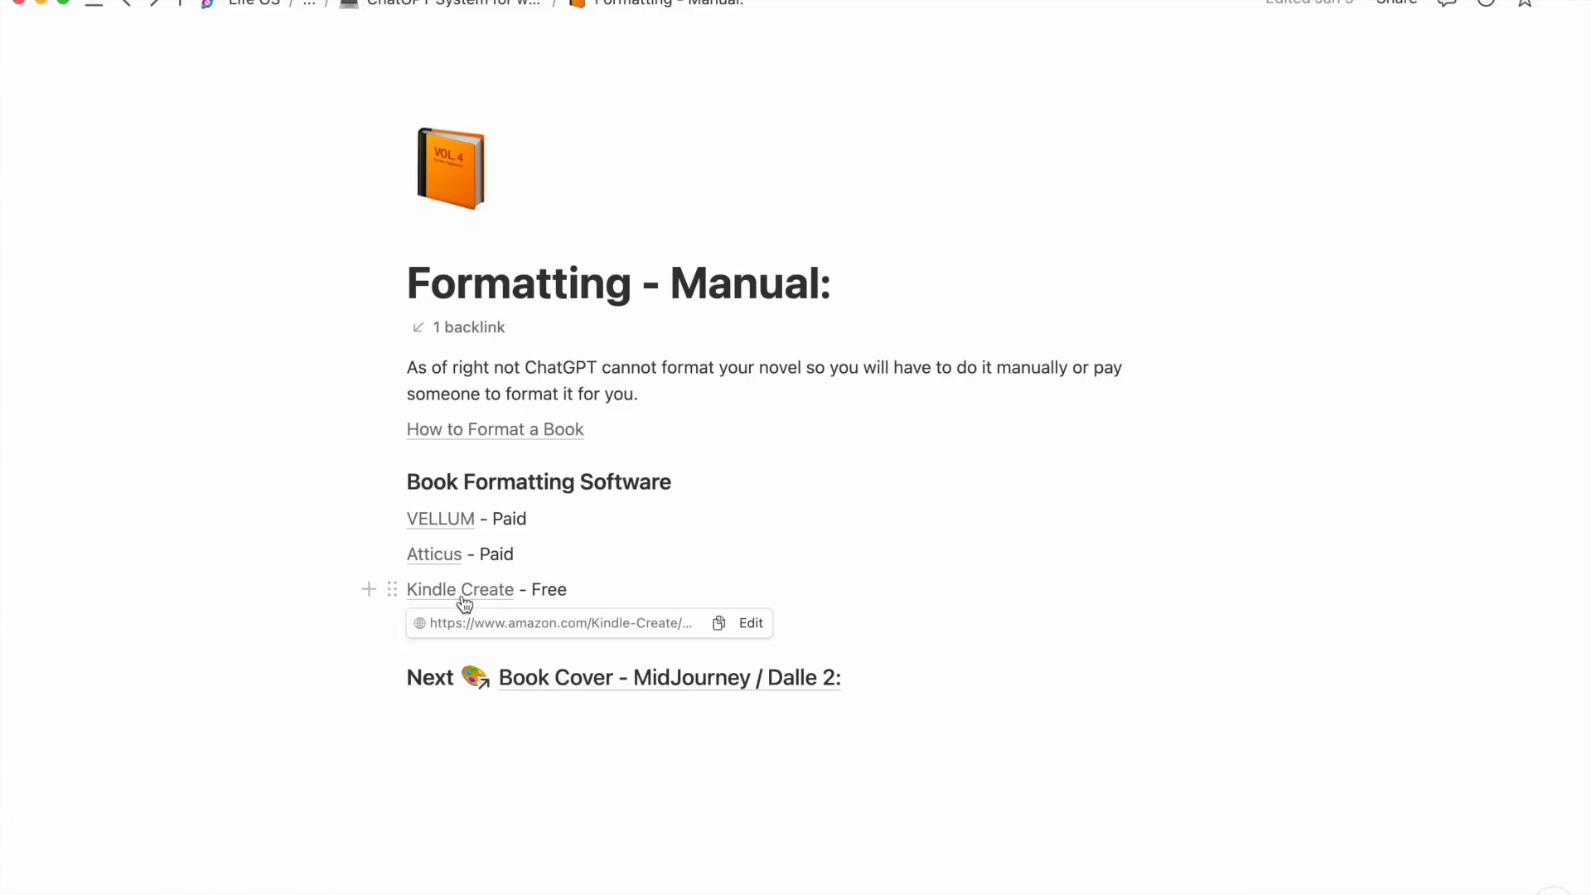
{"action": "left_click", "coordinate": [460, 591]}
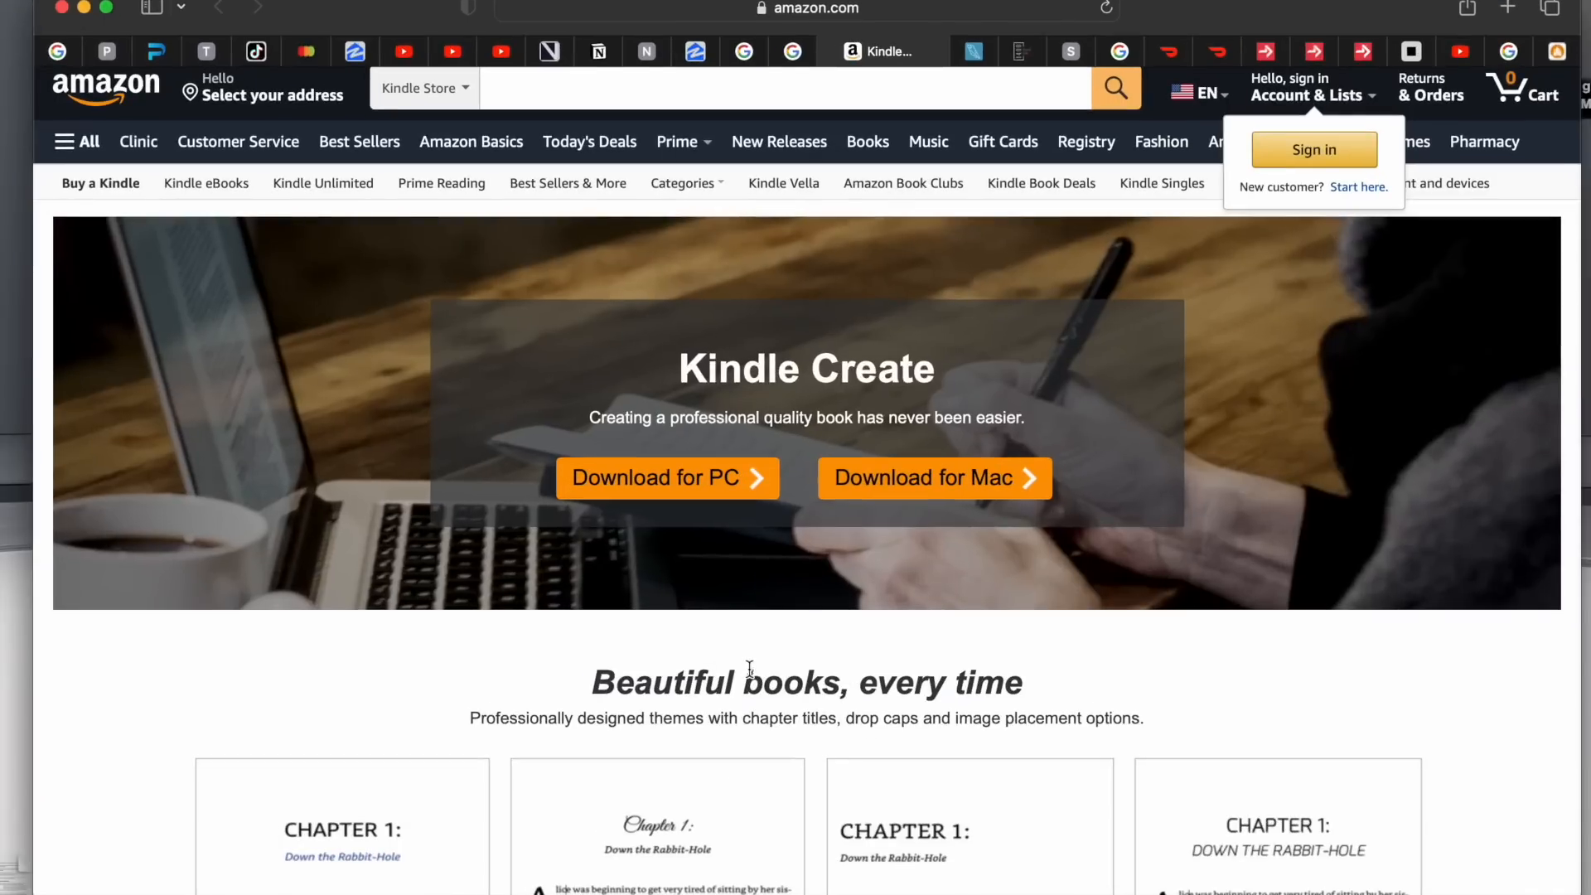
Look through the Kindle Create page from the theme samples to the published book examples.
{"action": "scroll", "coordinate": [832, 583], "scroll_direction": "down", "scroll_amount": 5}
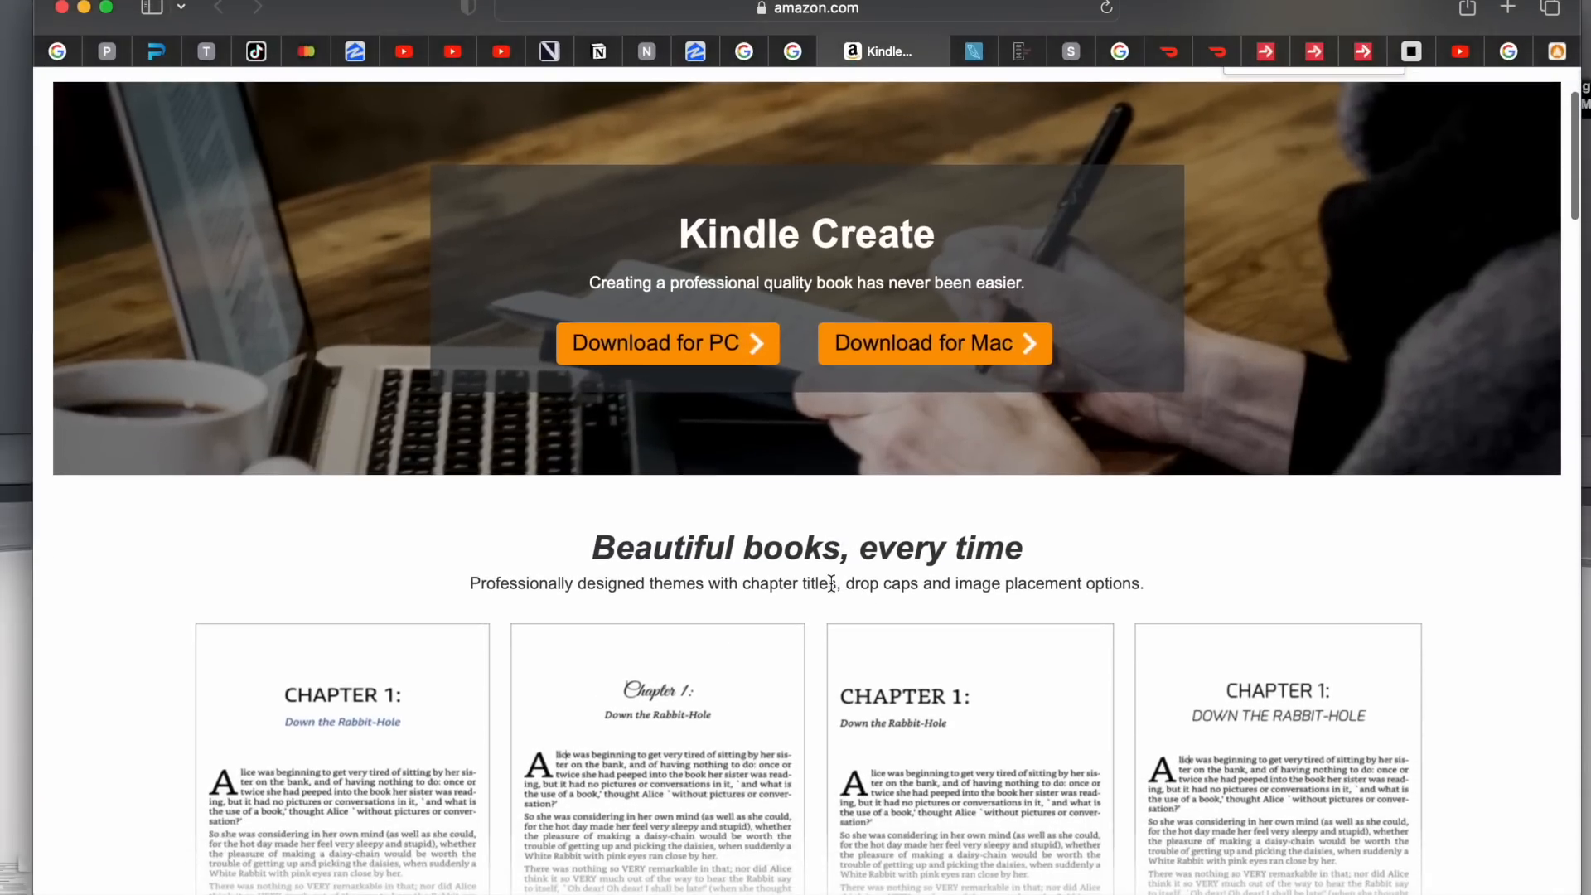
{"action": "scroll", "coordinate": [831, 584], "scroll_direction": "down", "scroll_amount": 20}
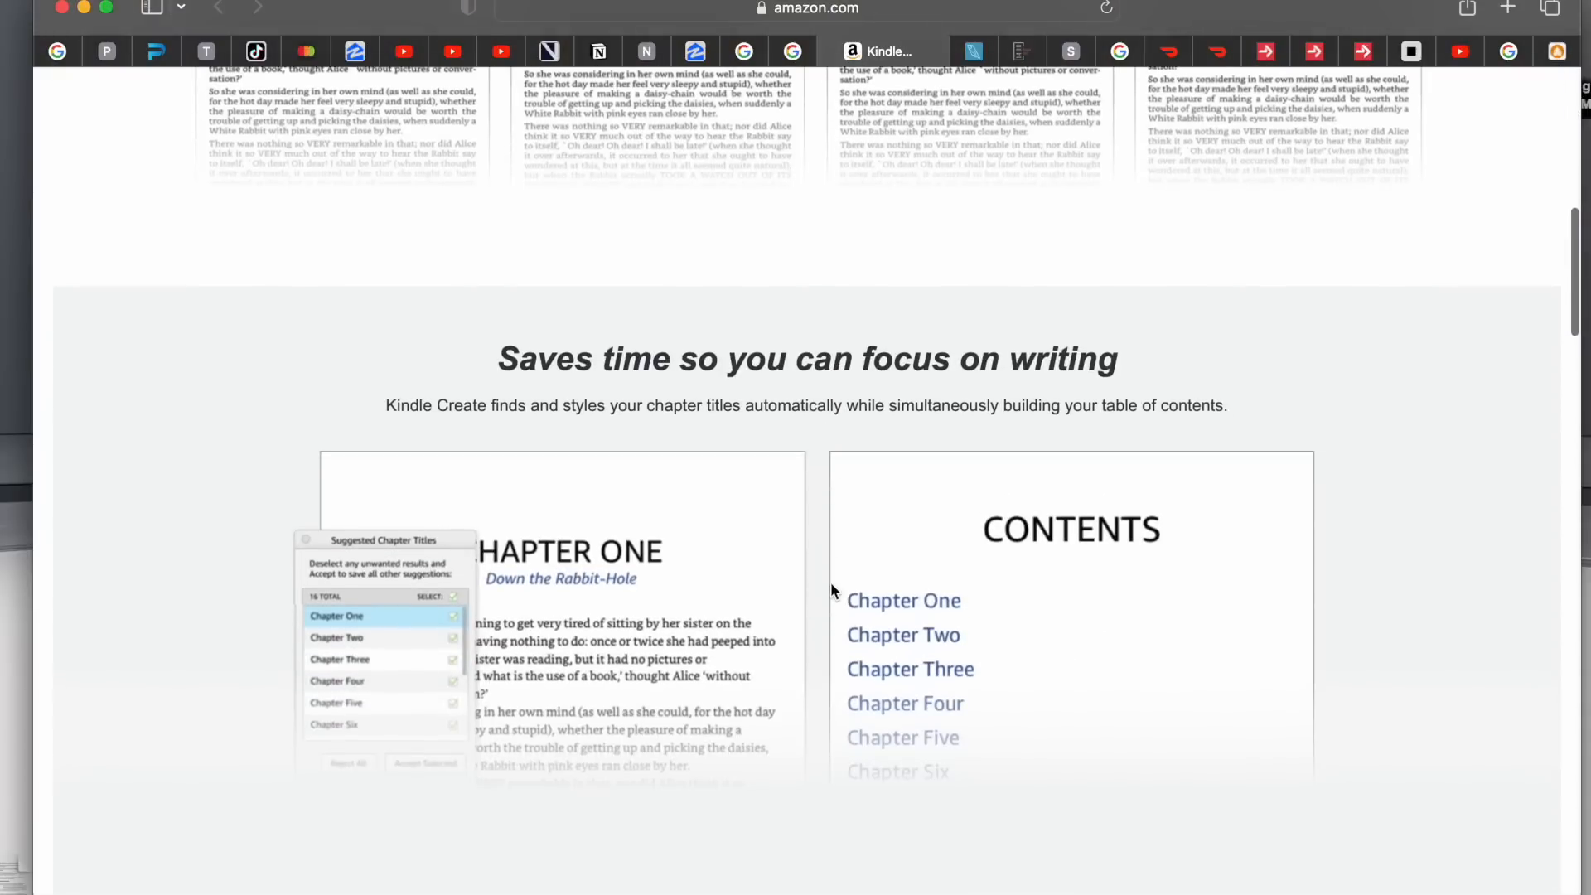
{"action": "scroll", "coordinate": [832, 588], "scroll_direction": "down", "scroll_amount": 20}
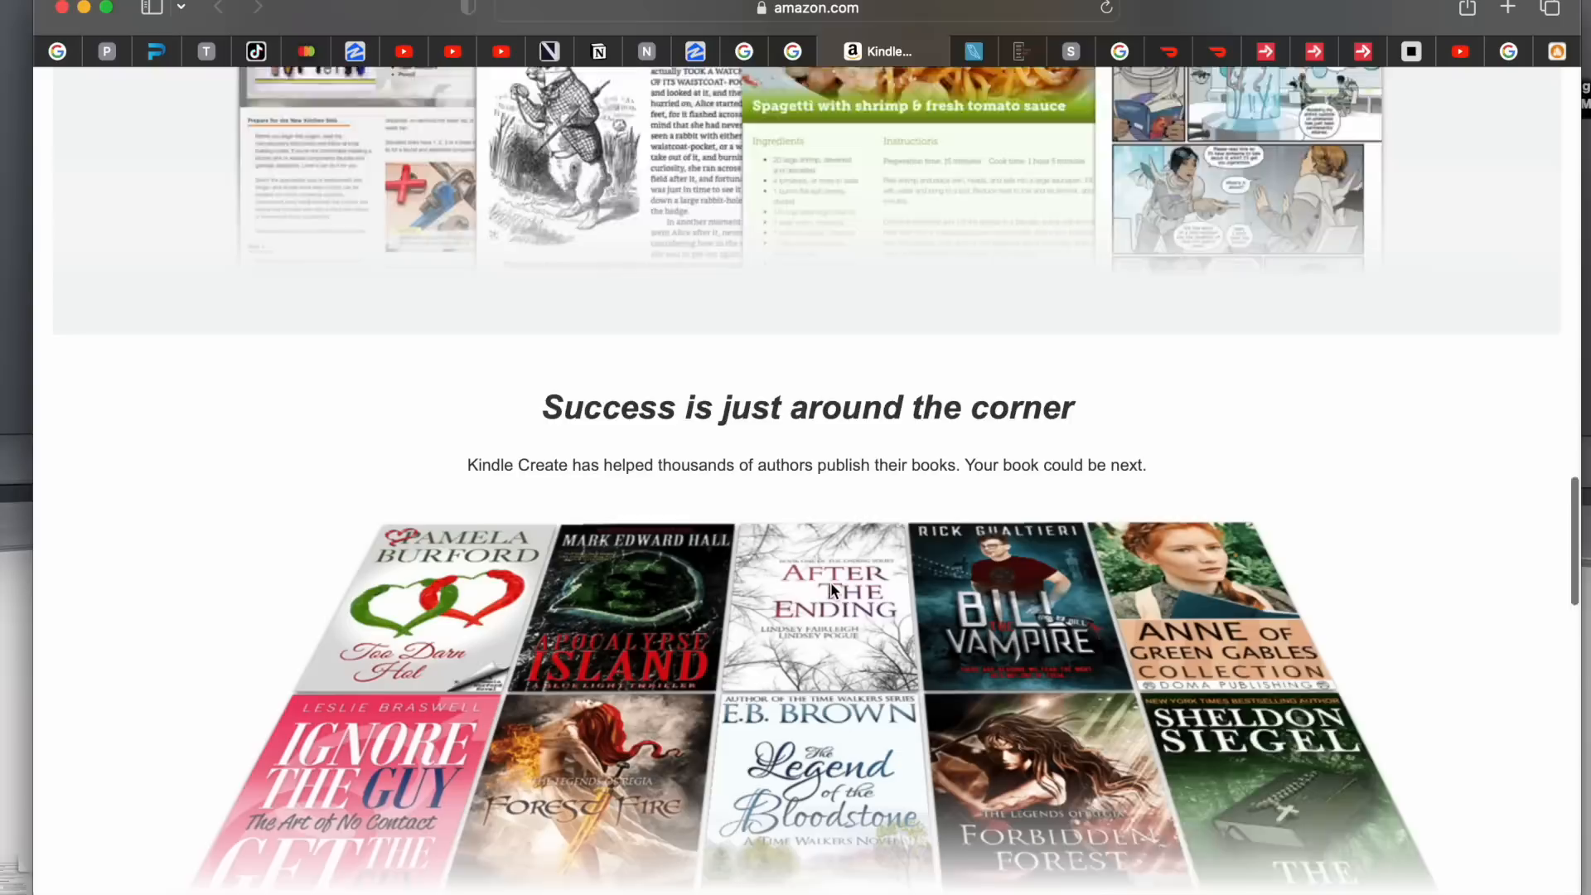
Return to the "Formatting - Manual:" page in Notion and open the linked "Book Cover - MidJourney / Dalle 2:" page.
{"action": "key", "text": "ctrl+Up"}
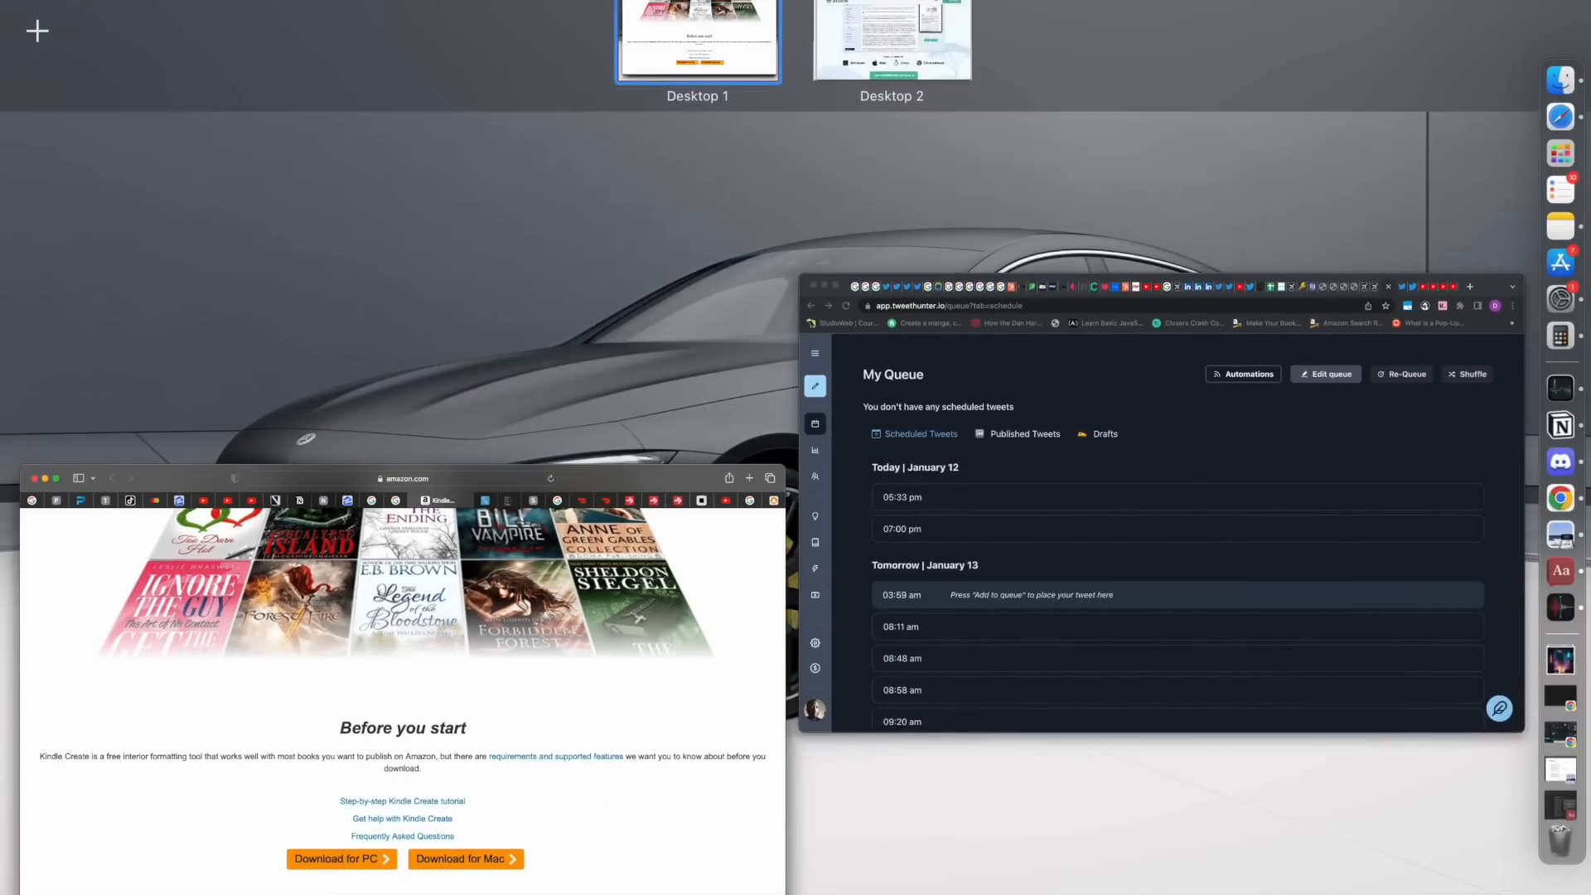
{"action": "left_click", "coordinate": [878, 39]}
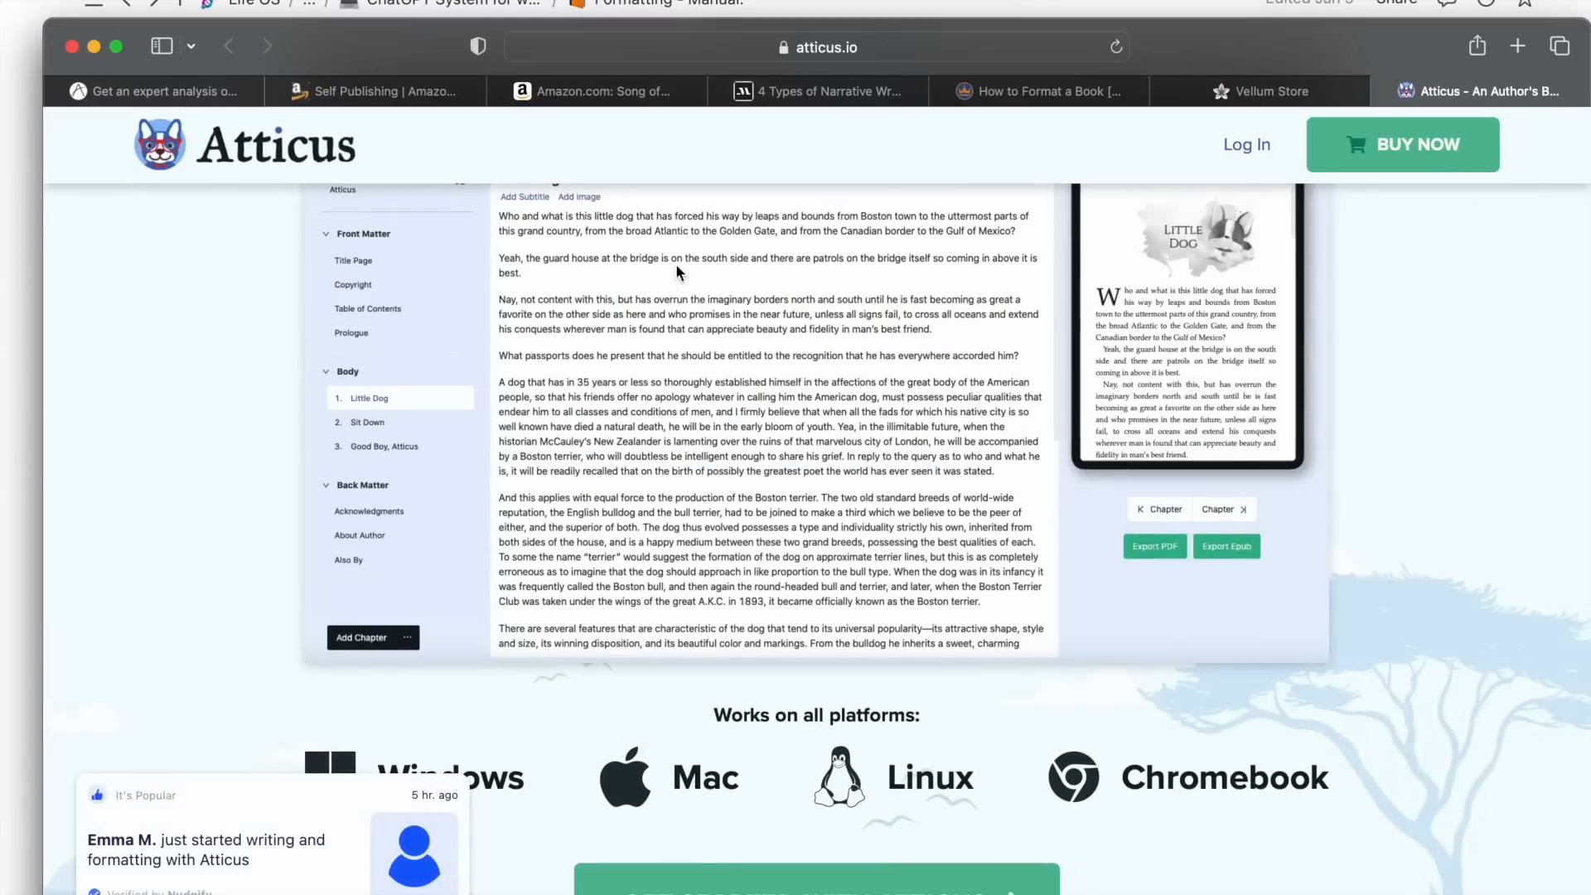
{"action": "left_click", "coordinate": [27, 418]}
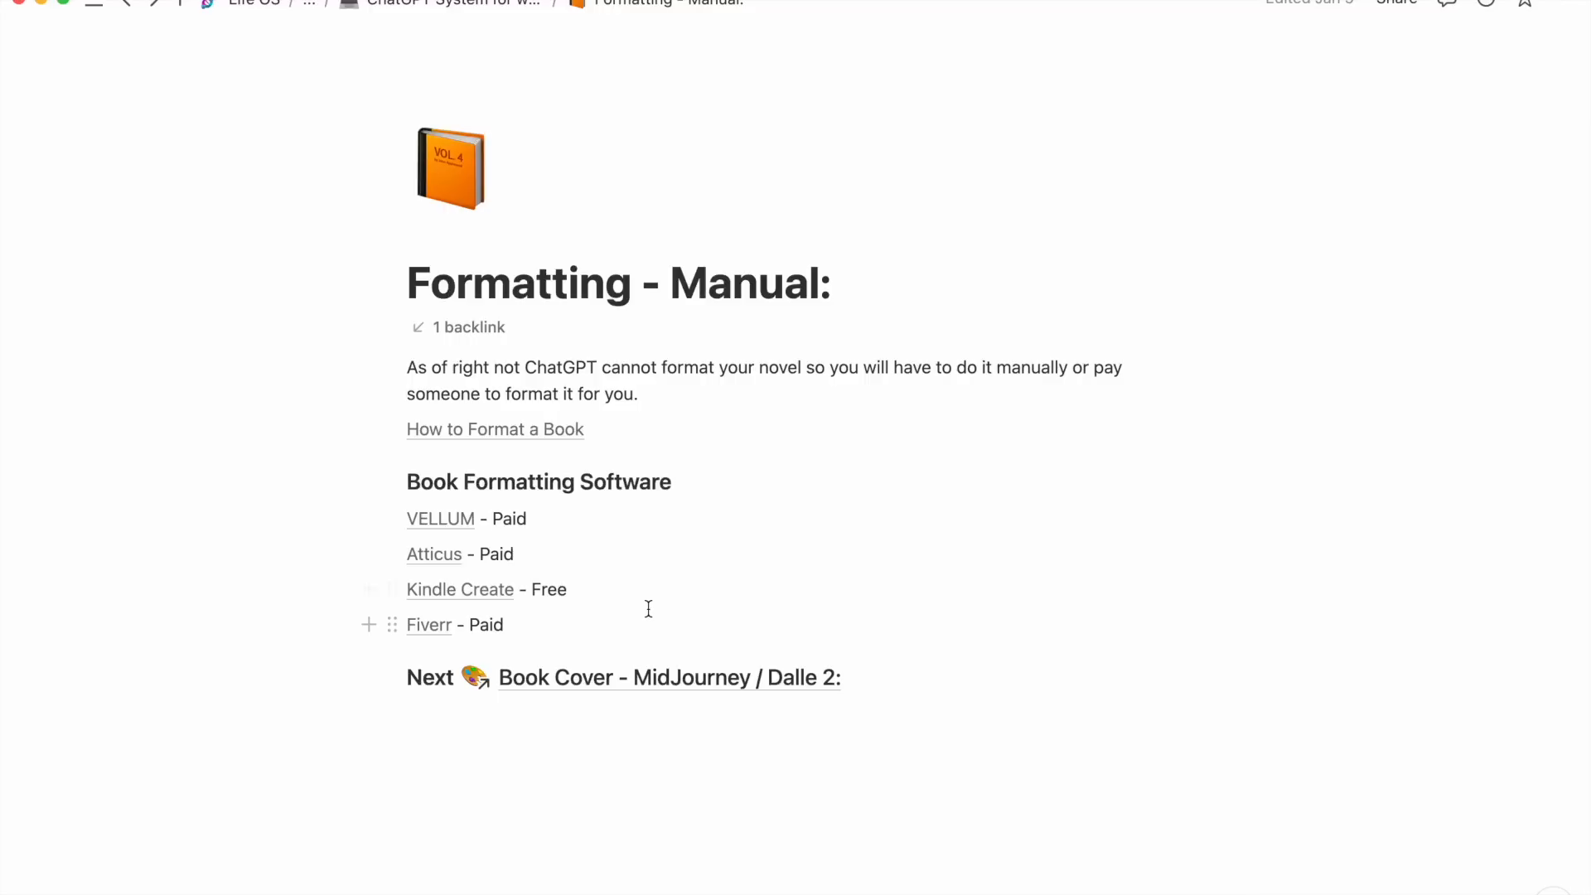
{"action": "left_click", "coordinate": [672, 695]}
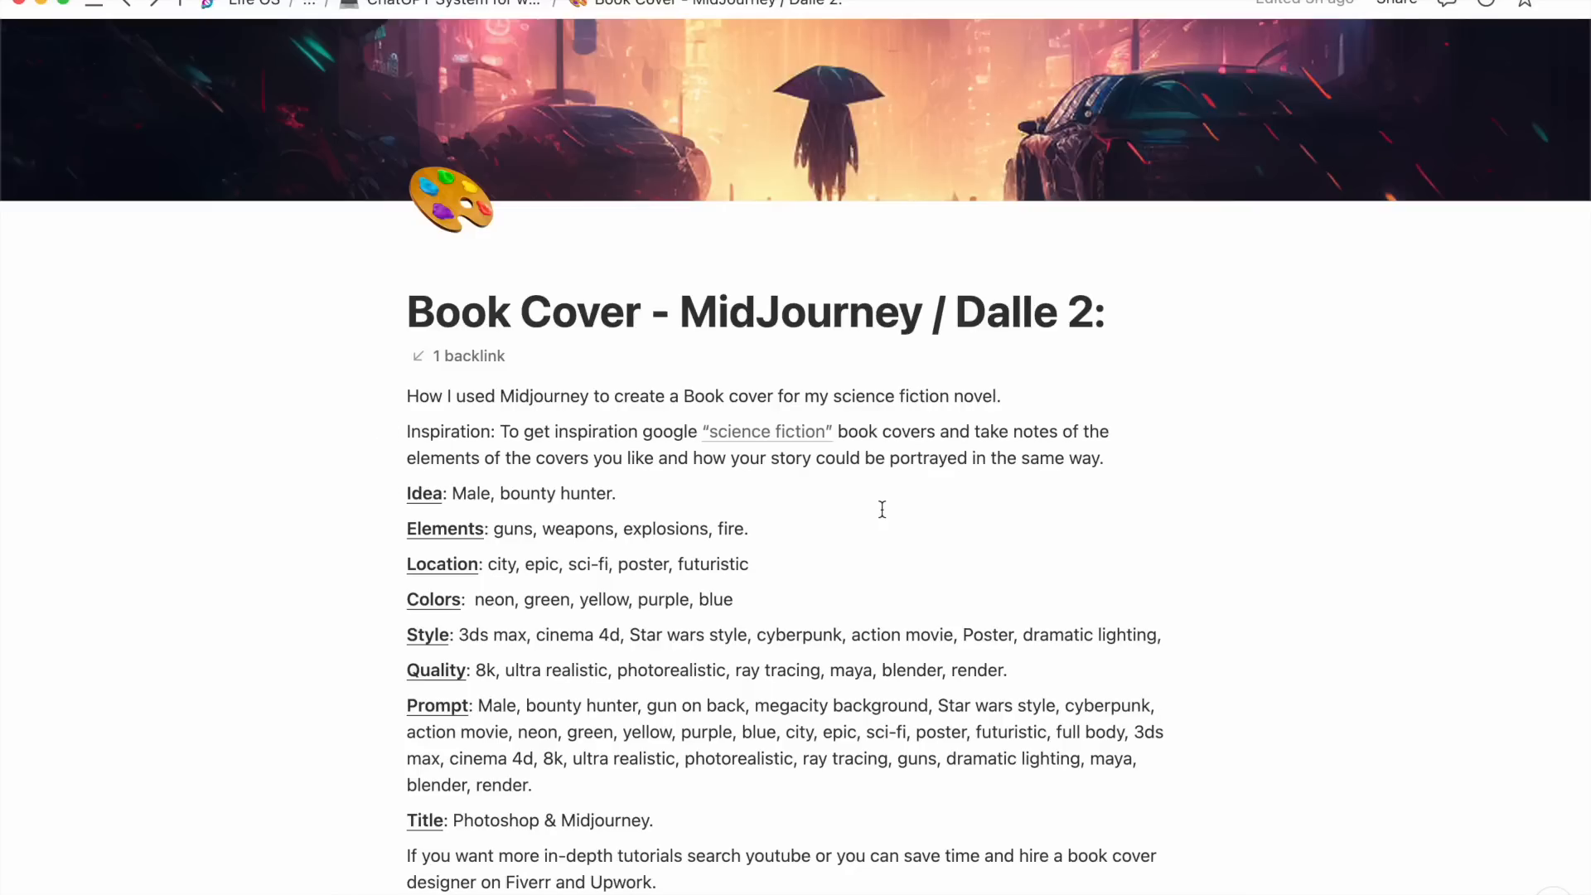
Switch to Safari and bring up the already open Google image search for "science fiction book cover".
{"action": "key", "text": "ctrl+Up"}
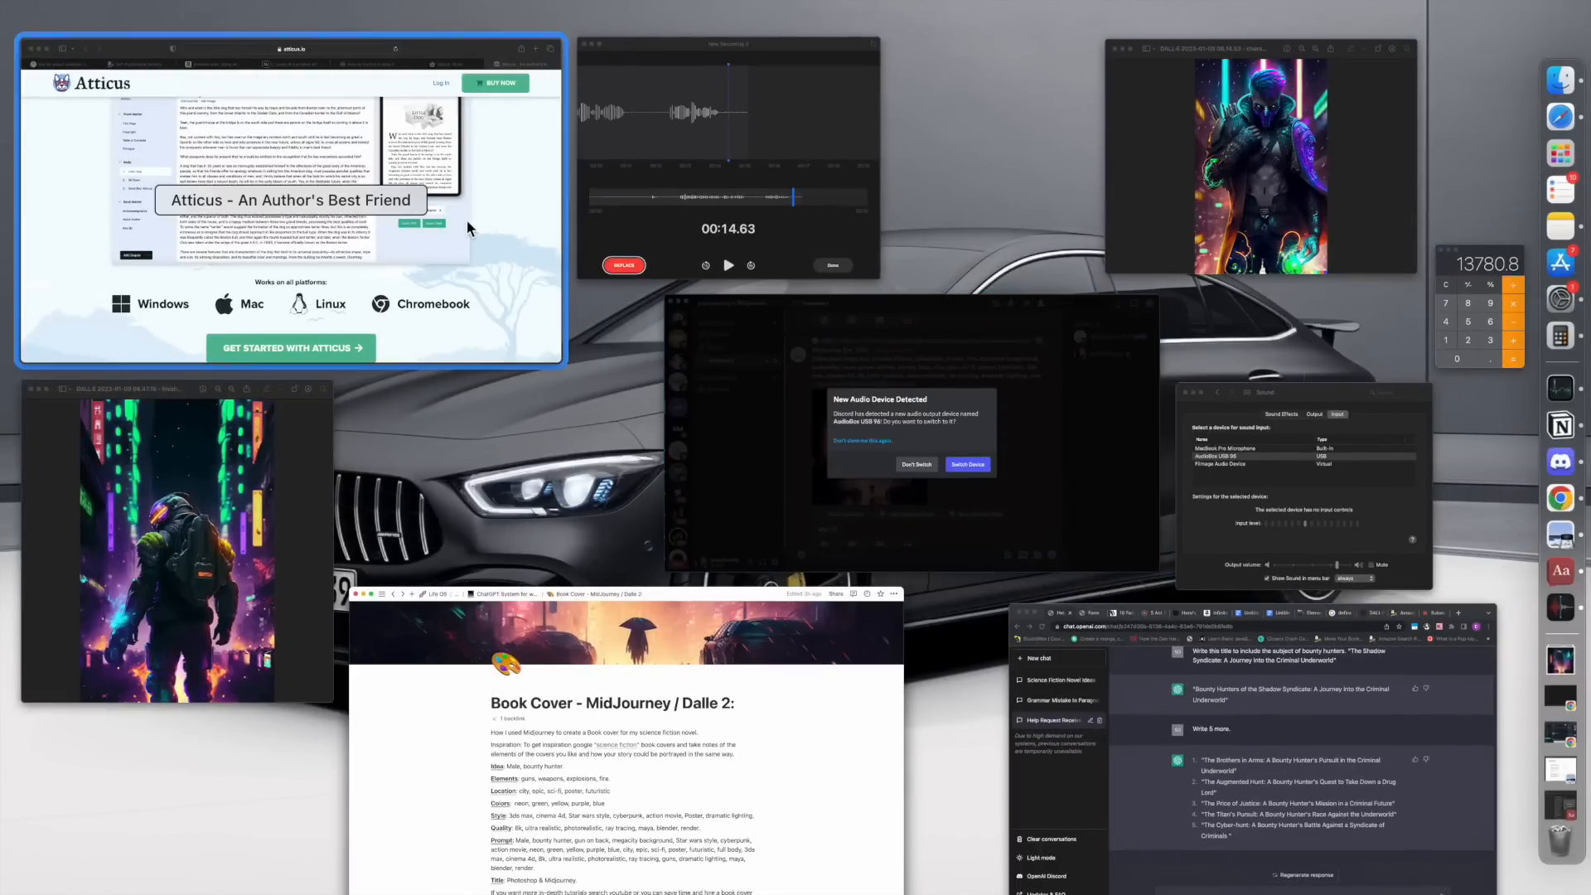
{"action": "left_click", "coordinate": [466, 220]}
{"action": "left_click", "coordinate": [1518, 46]}
{"action": "type", "text": "science fiction book cover - Google Search — https://www.google.com/search?q=scie..."}
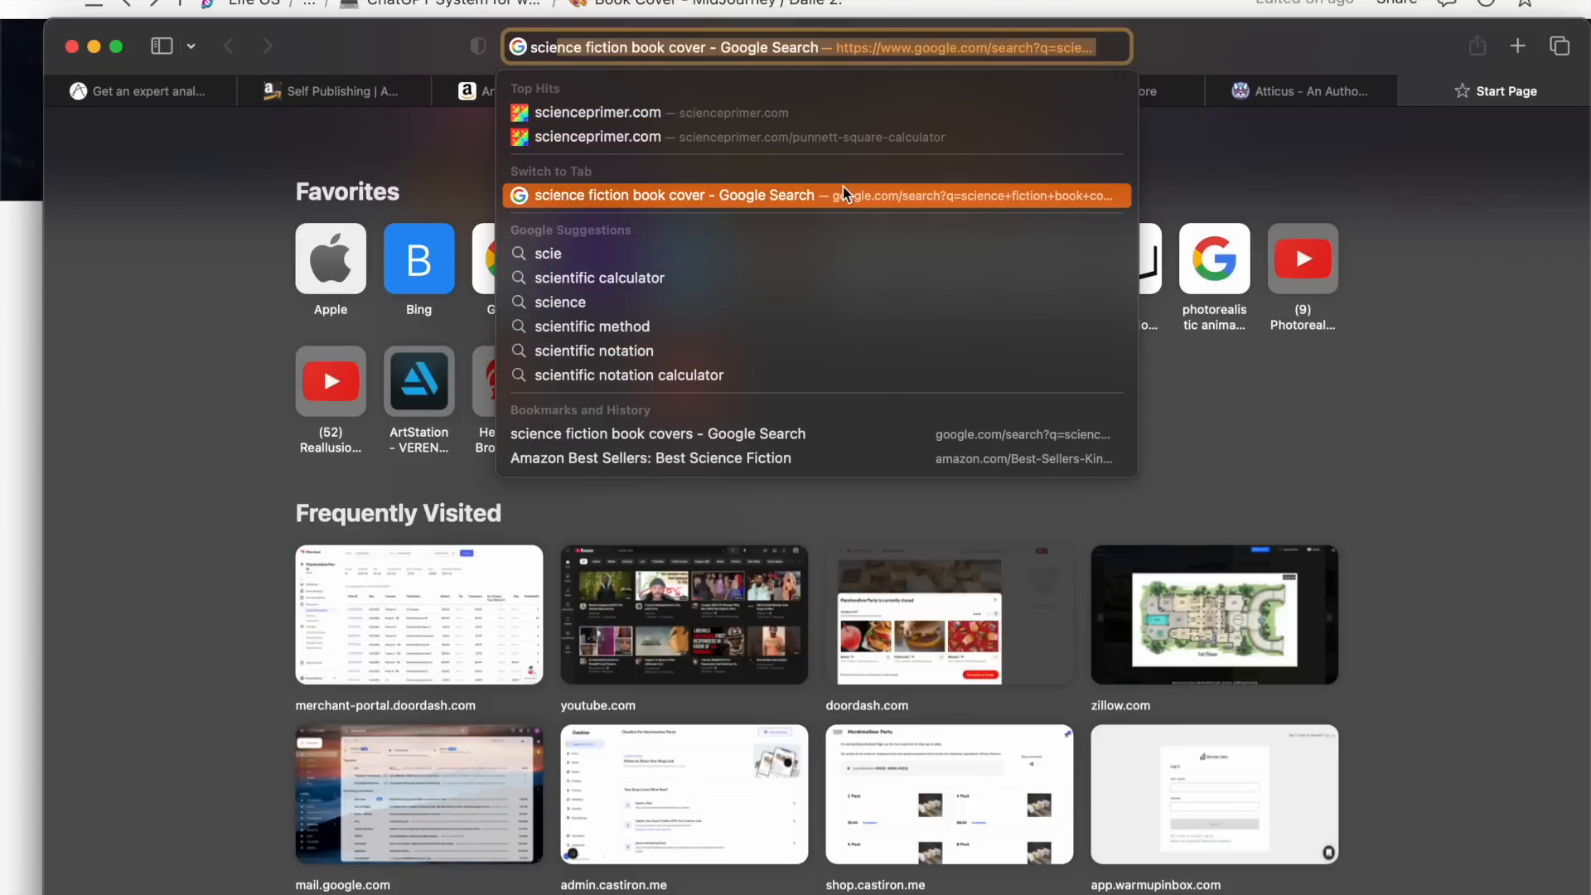
{"action": "left_click", "coordinate": [843, 187]}
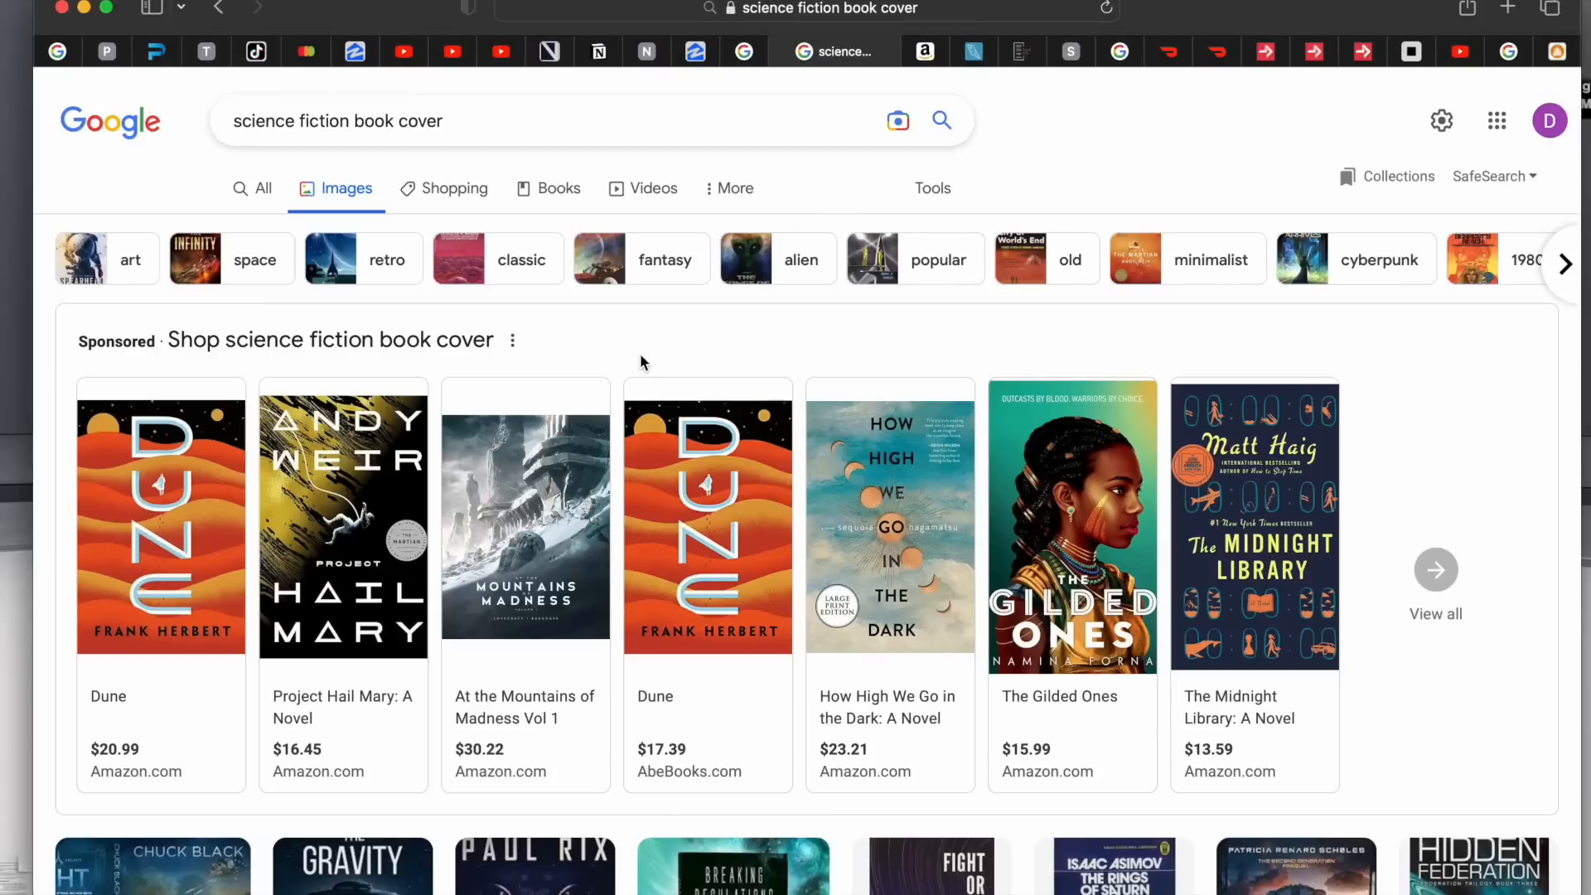
Browse the science fiction book cover images for inspiration, previewing The Portal, Nova Blaster and Binary Dust.
{"action": "scroll", "coordinate": [561, 543], "scroll_direction": "down", "scroll_amount": 3}
{"action": "scroll", "coordinate": [561, 547], "scroll_direction": "down", "scroll_amount": 15}
{"action": "scroll", "coordinate": [561, 547], "scroll_direction": "down", "scroll_amount": 10}
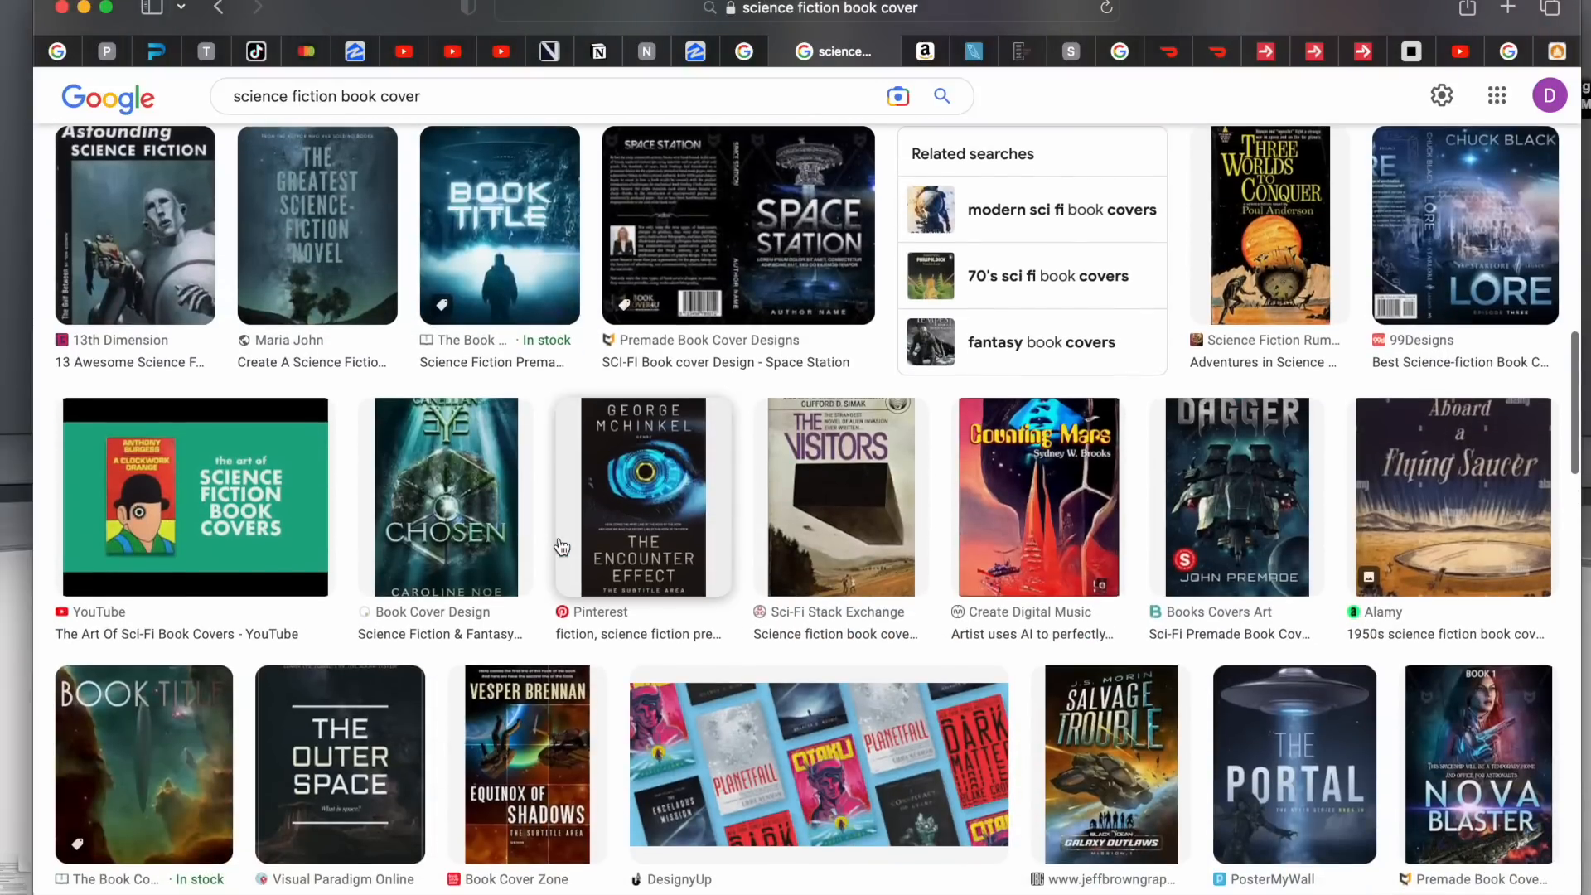
{"action": "scroll", "coordinate": [561, 547], "scroll_direction": "down", "scroll_amount": 5}
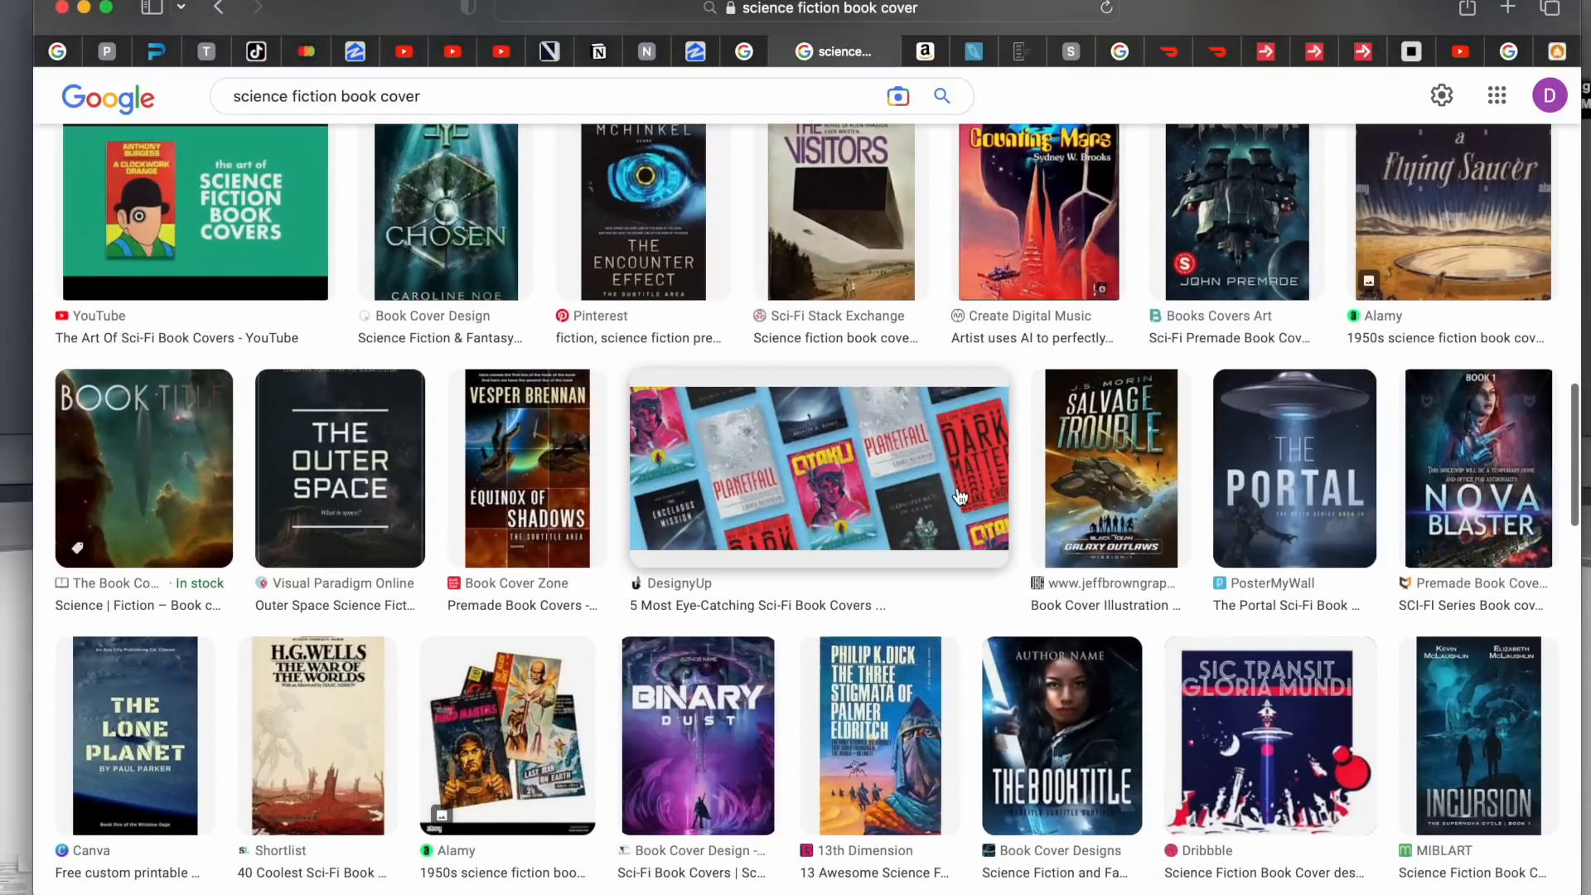
{"action": "left_click", "coordinate": [1296, 424]}
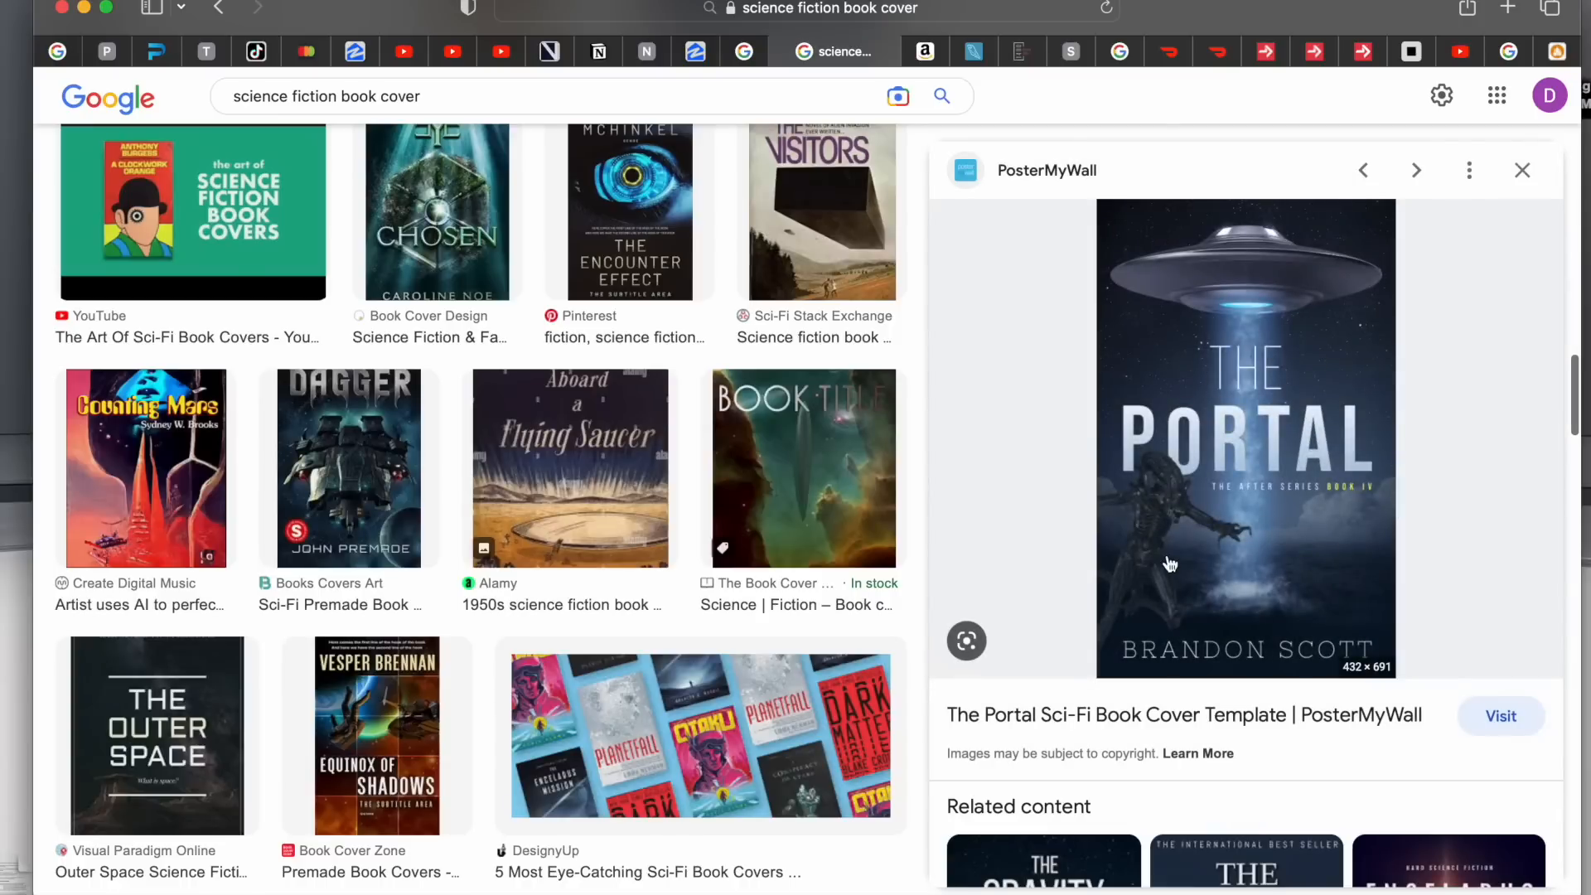
{"action": "scroll", "coordinate": [680, 667], "scroll_direction": "down", "scroll_amount": 8}
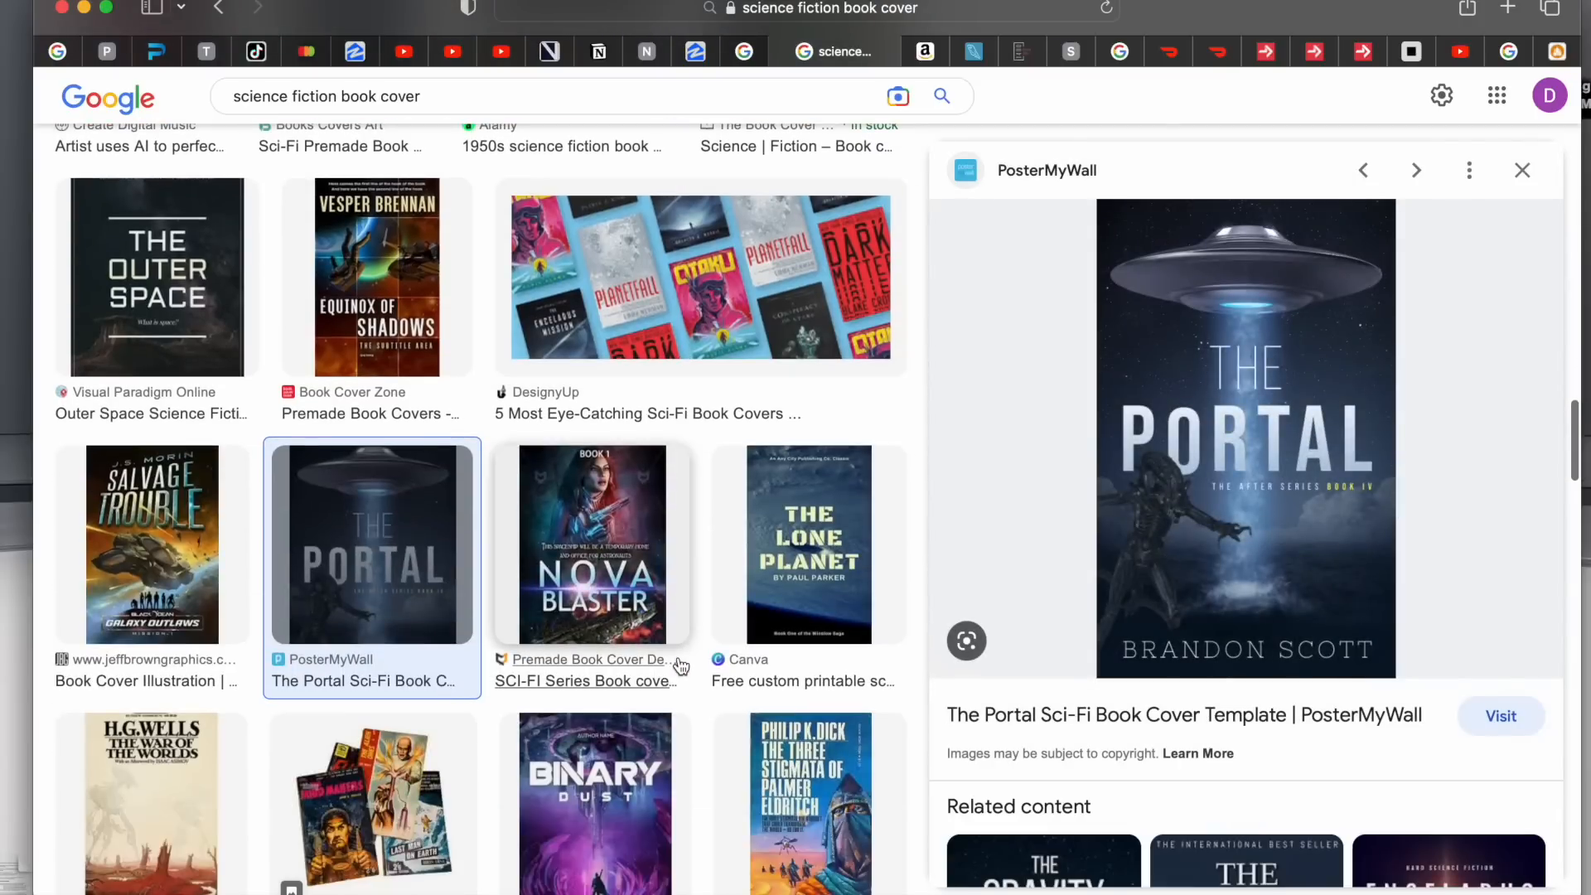
{"action": "left_click", "coordinate": [688, 593]}
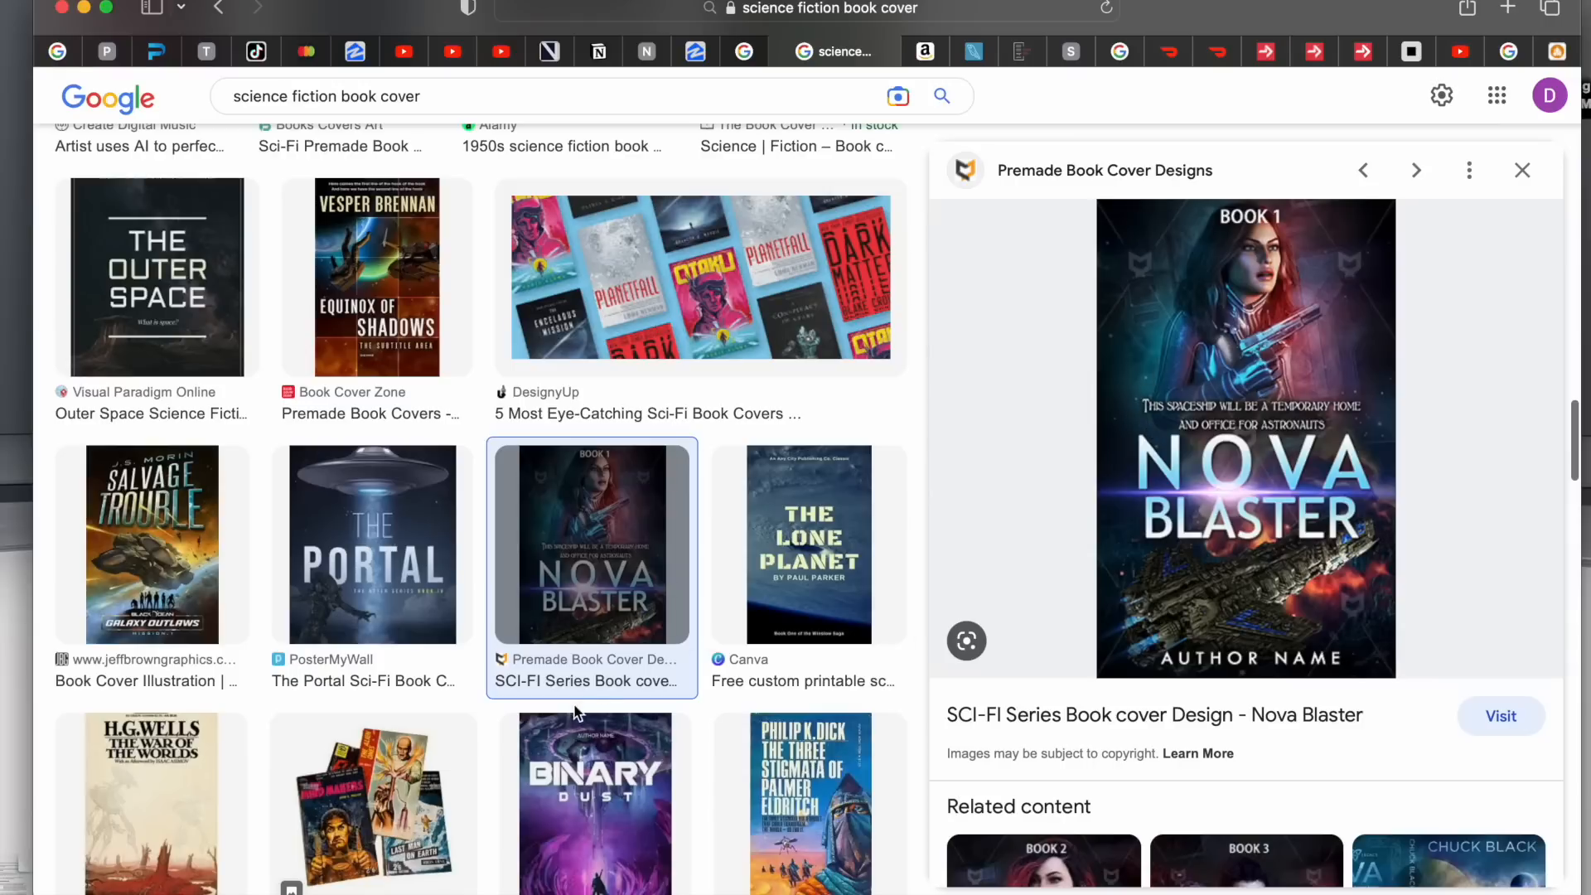
{"action": "left_click", "coordinate": [540, 783]}
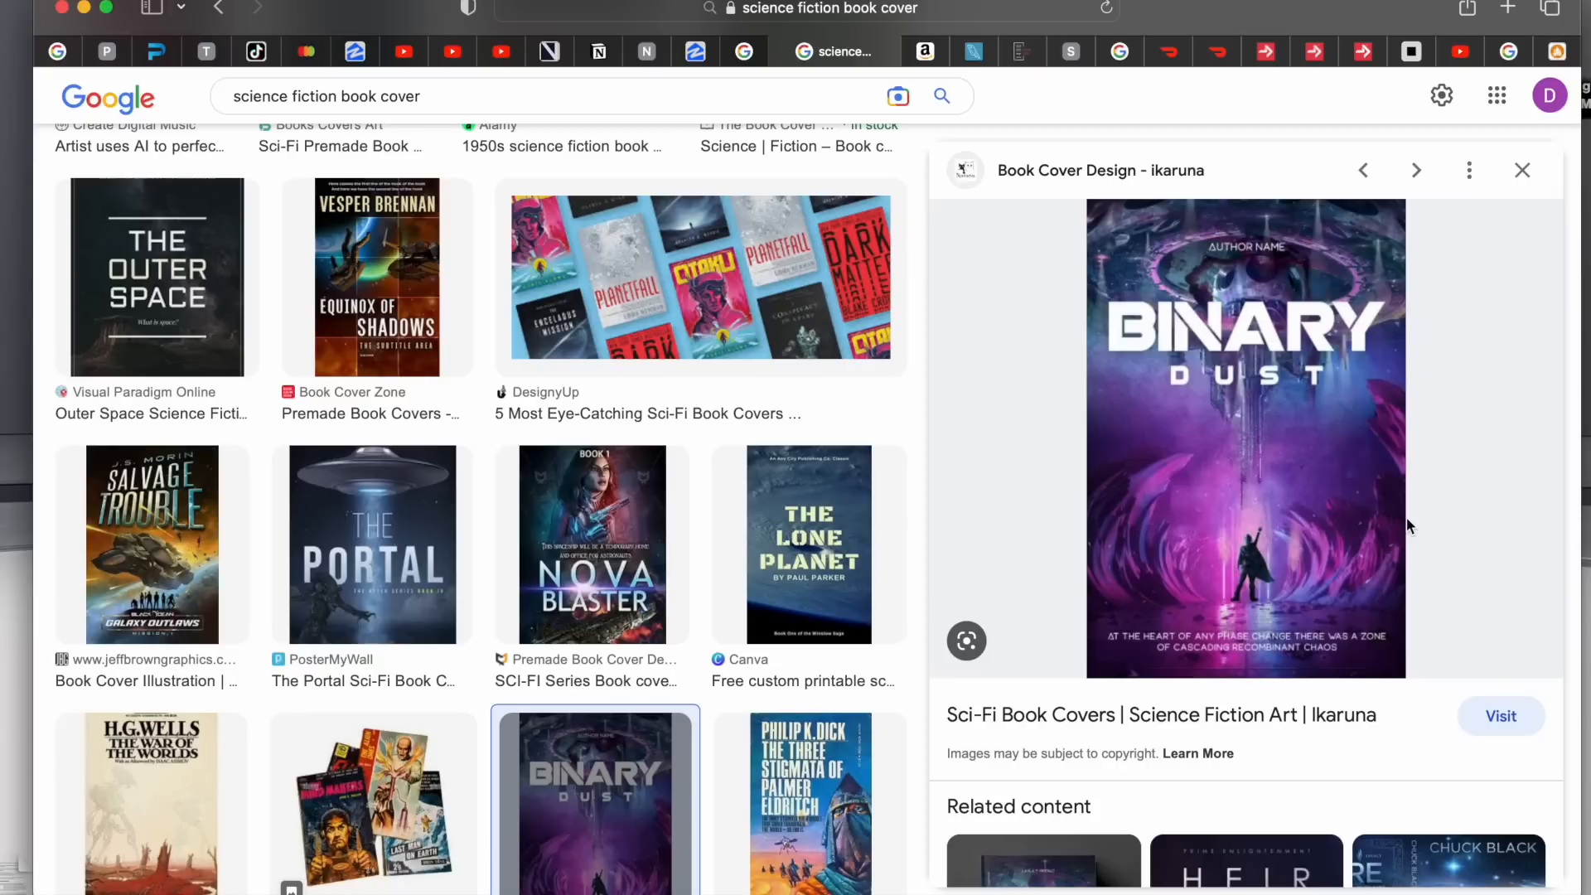
{"action": "scroll", "coordinate": [571, 653], "scroll_direction": "down", "scroll_amount": 8}
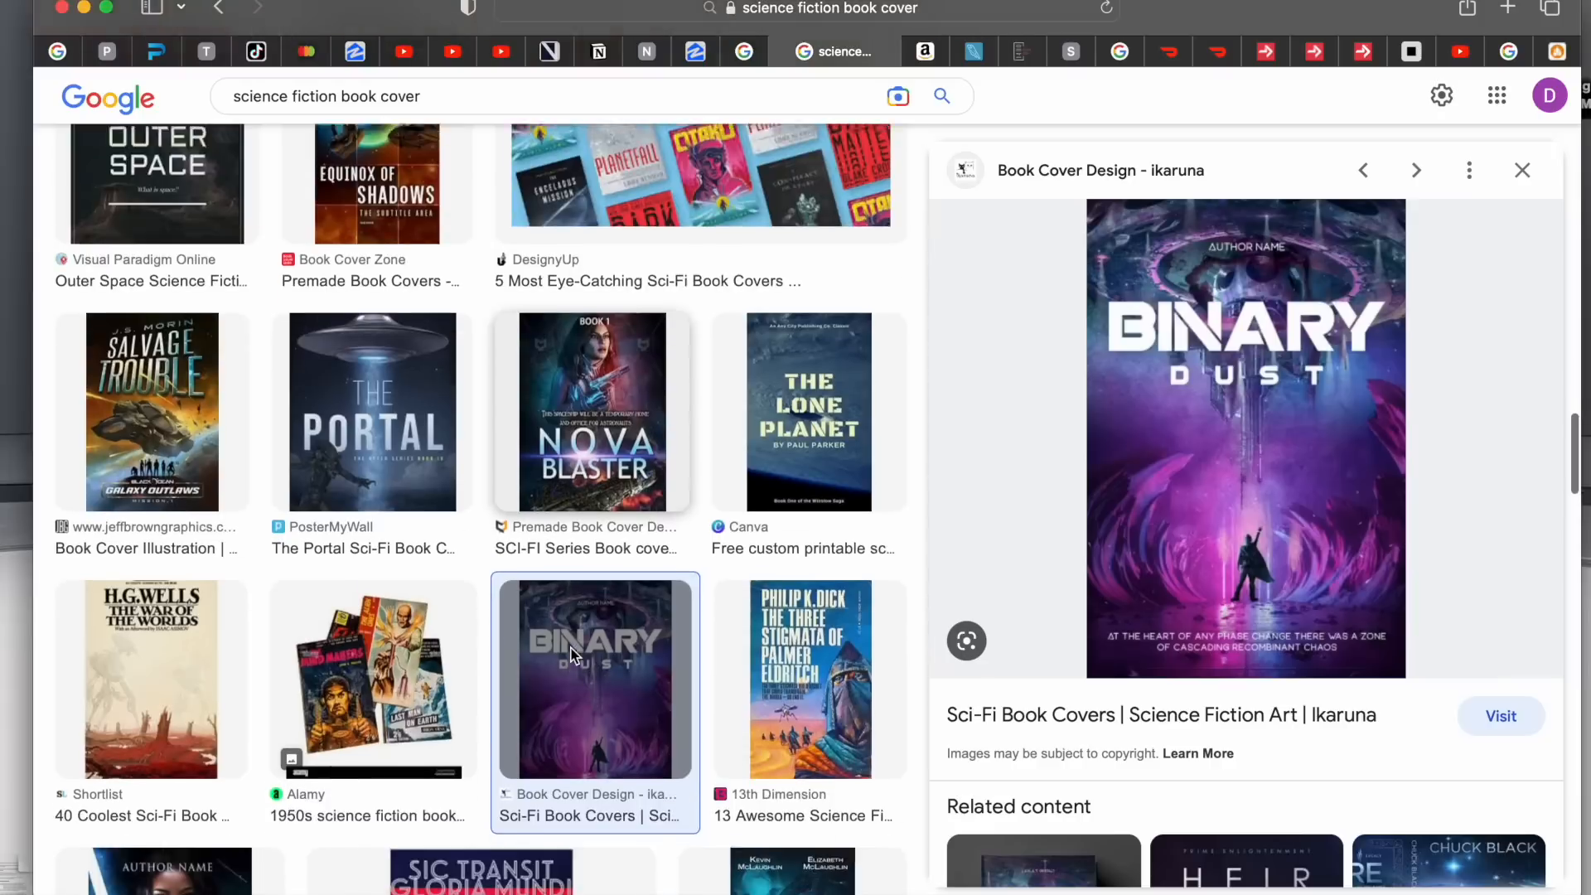
{"action": "scroll", "coordinate": [573, 656], "scroll_direction": "down", "scroll_amount": 1}
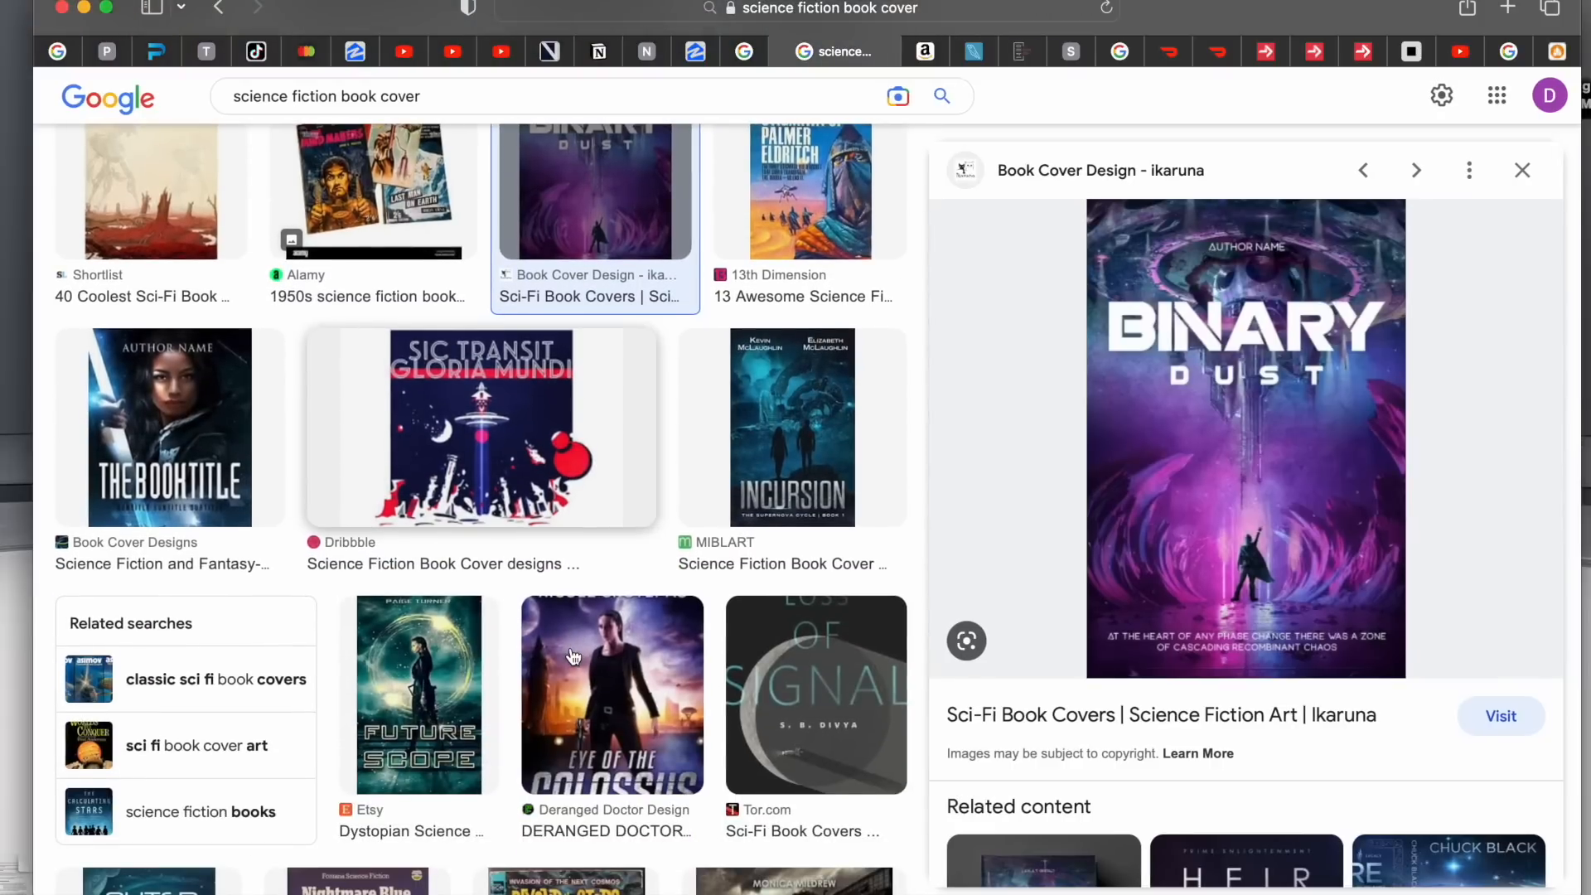
Switch to Discord and decline changing to the newly detected audio device.
{"action": "key", "text": "ctrl+Up"}
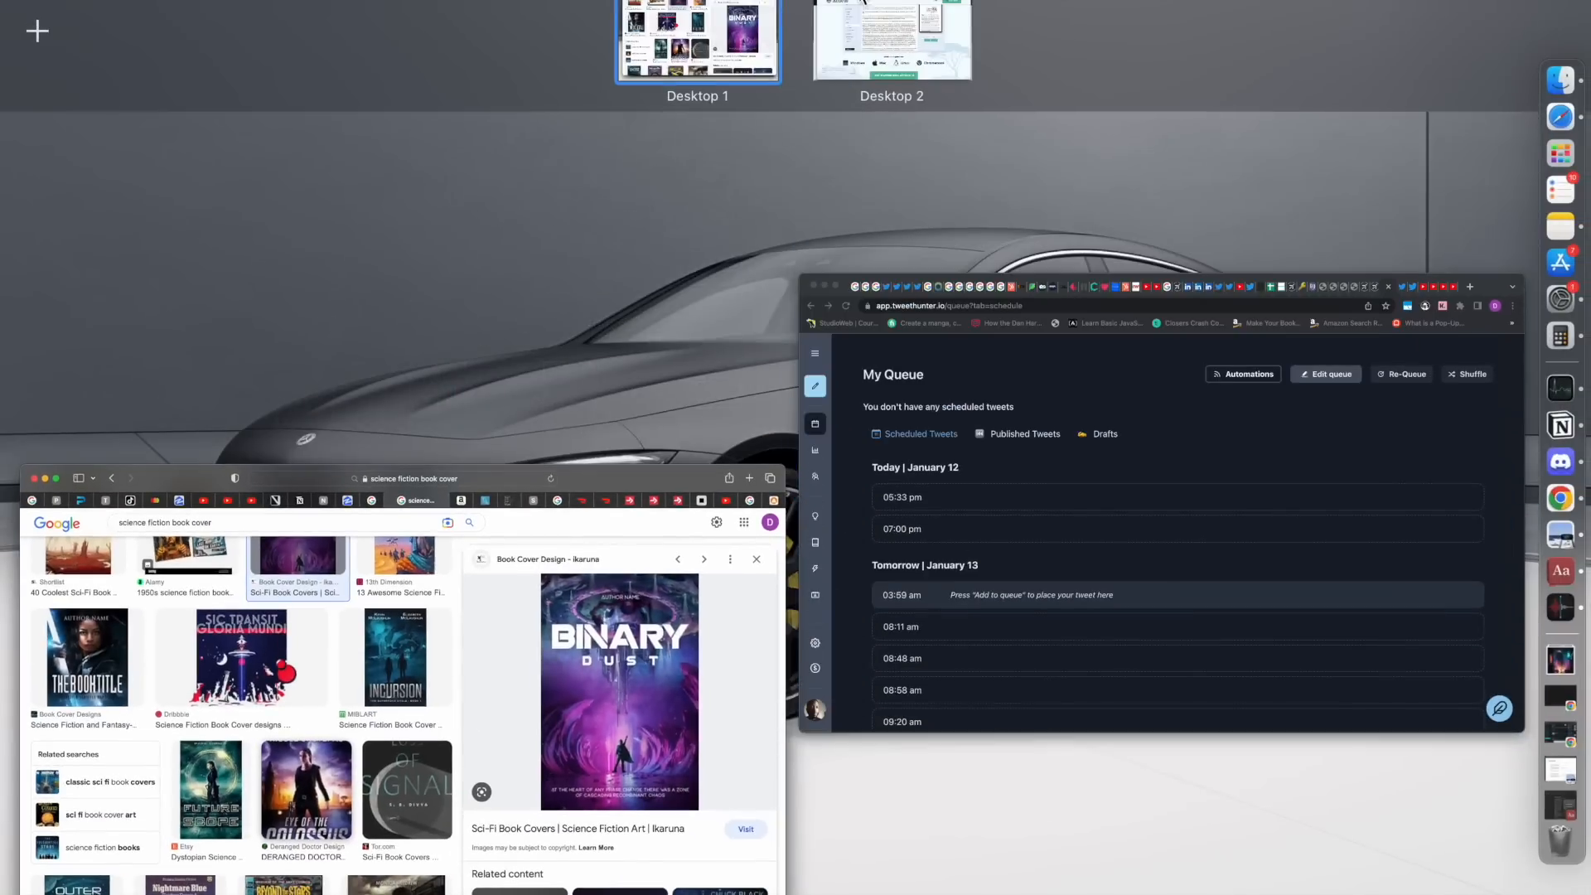
{"action": "left_click", "coordinate": [866, 17]}
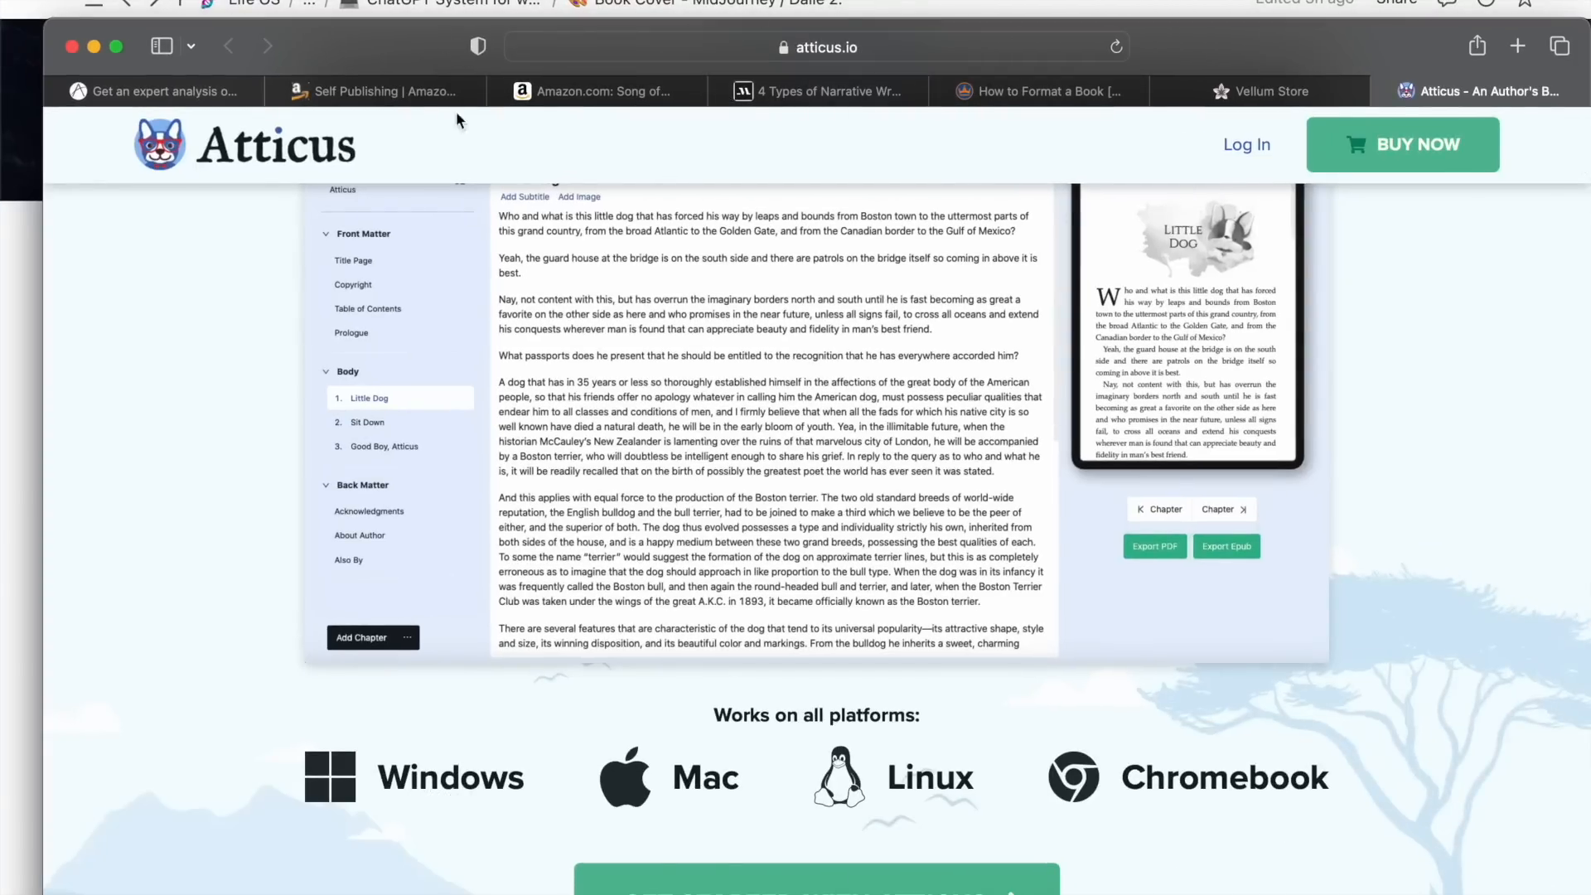
{"action": "key", "text": "ctrl+Up"}
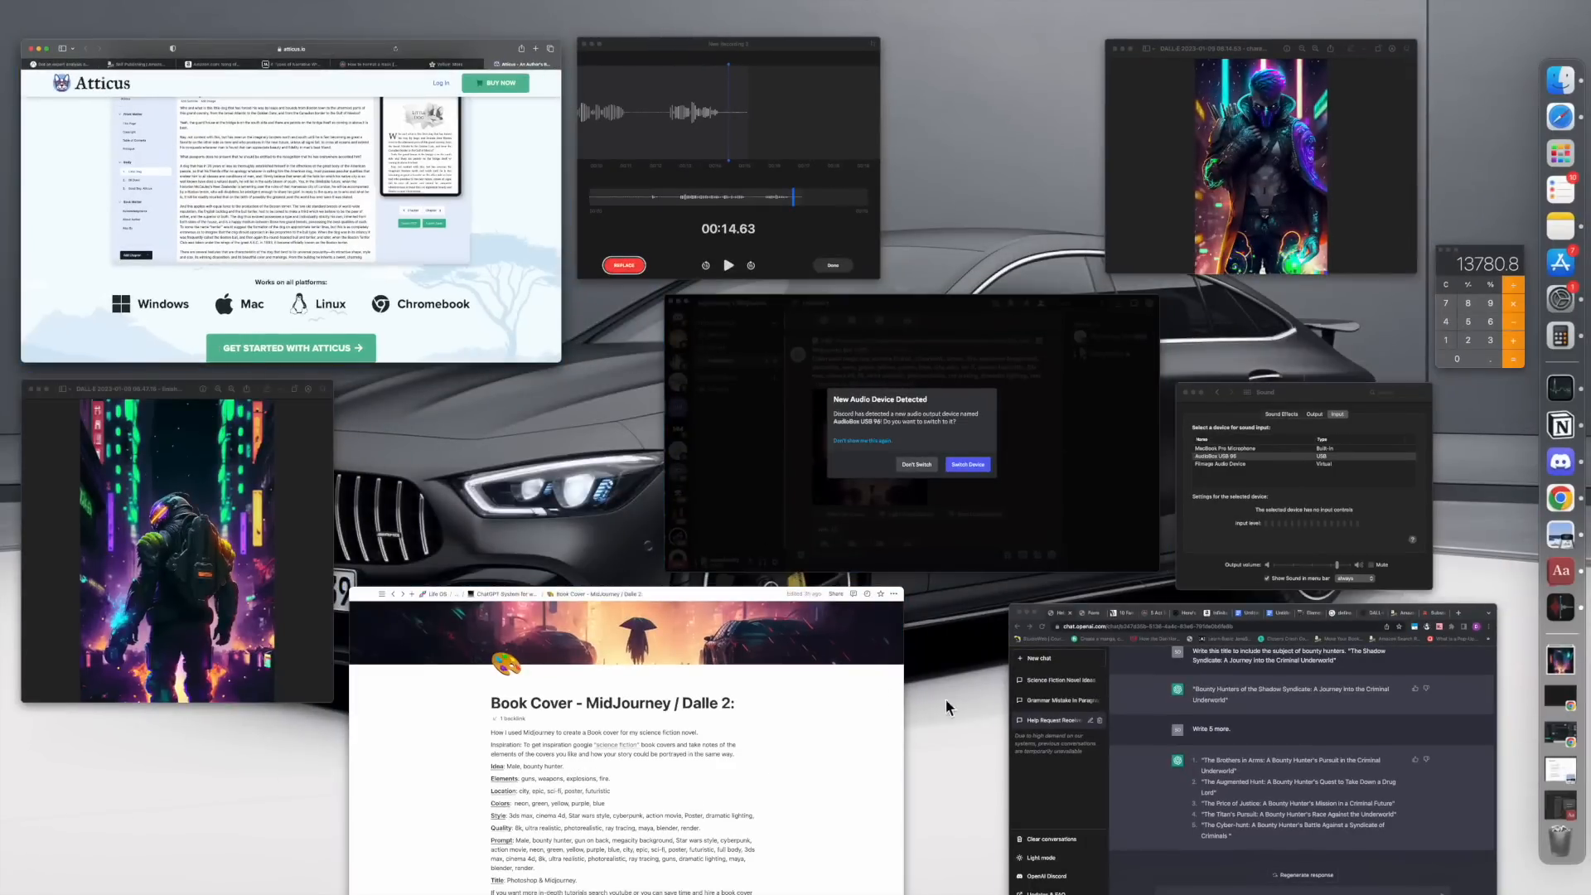
{"action": "left_click", "coordinate": [948, 547]}
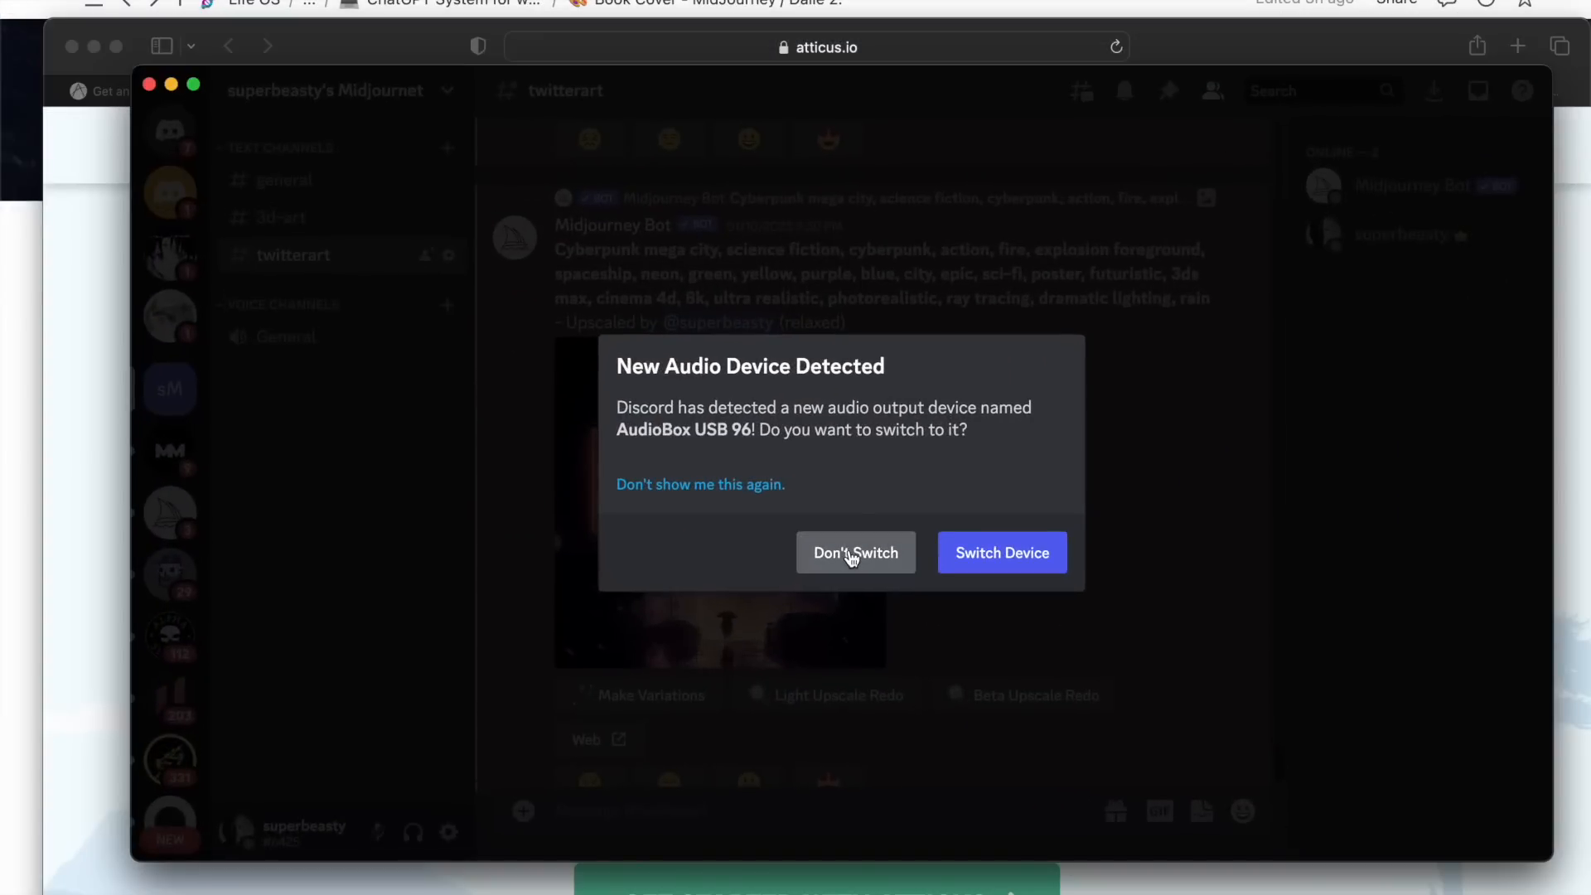
{"action": "left_click", "coordinate": [852, 553]}
Look back through the Midjourney Bot's cyberpunk mega city images in the twitterart channel.
{"action": "scroll", "coordinate": [853, 558], "scroll_direction": "down", "scroll_amount": 1}
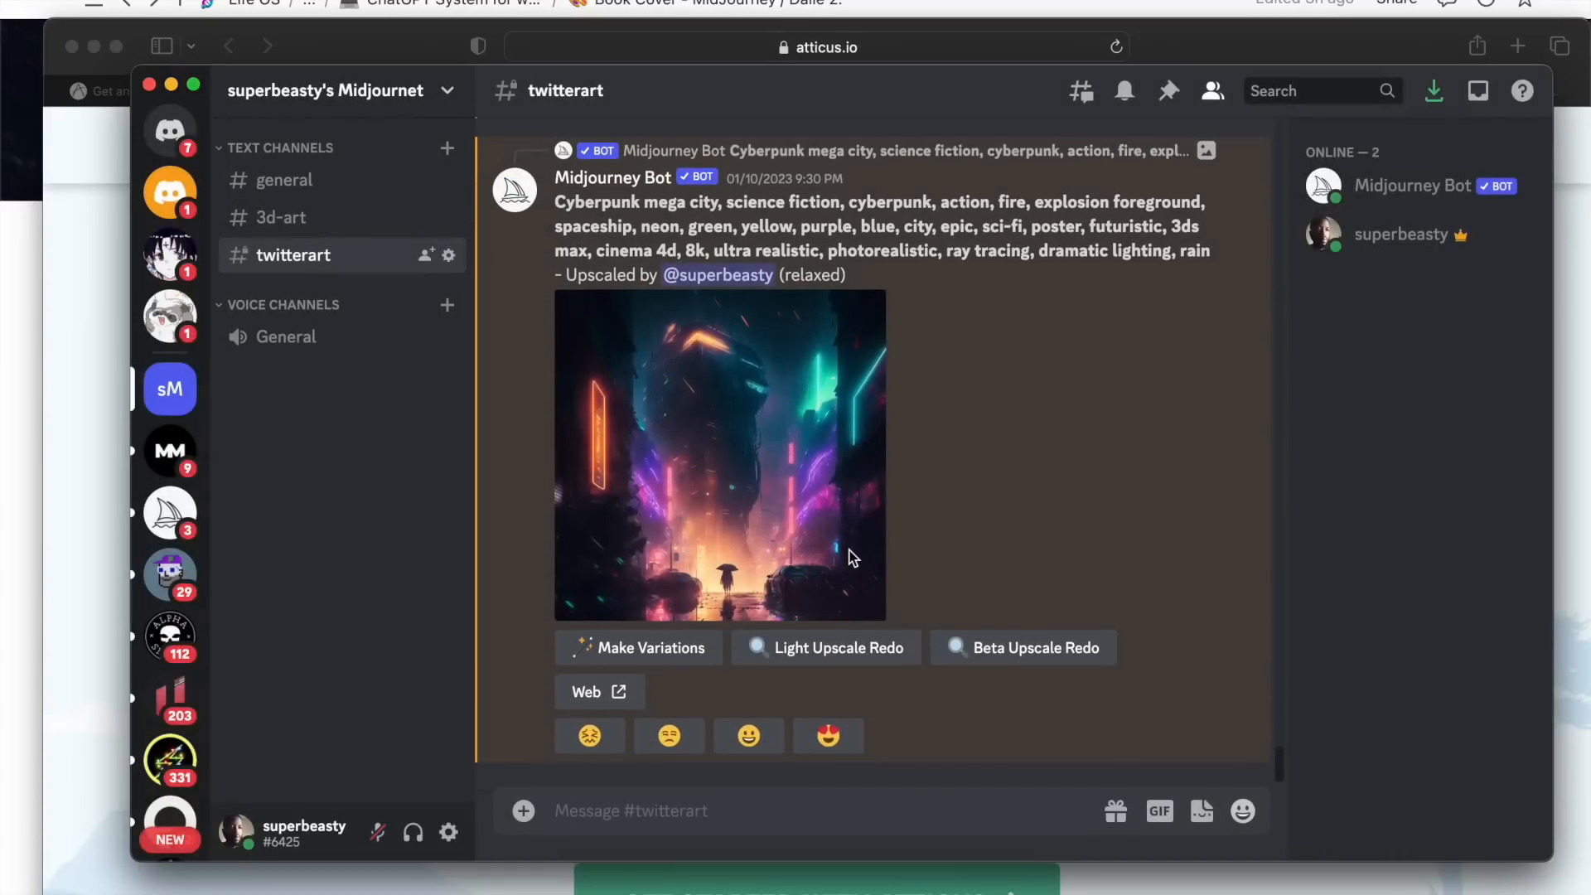
{"action": "scroll", "coordinate": [854, 558], "scroll_direction": "up", "scroll_amount": 20}
{"action": "scroll", "coordinate": [850, 555], "scroll_direction": "up", "scroll_amount": 10}
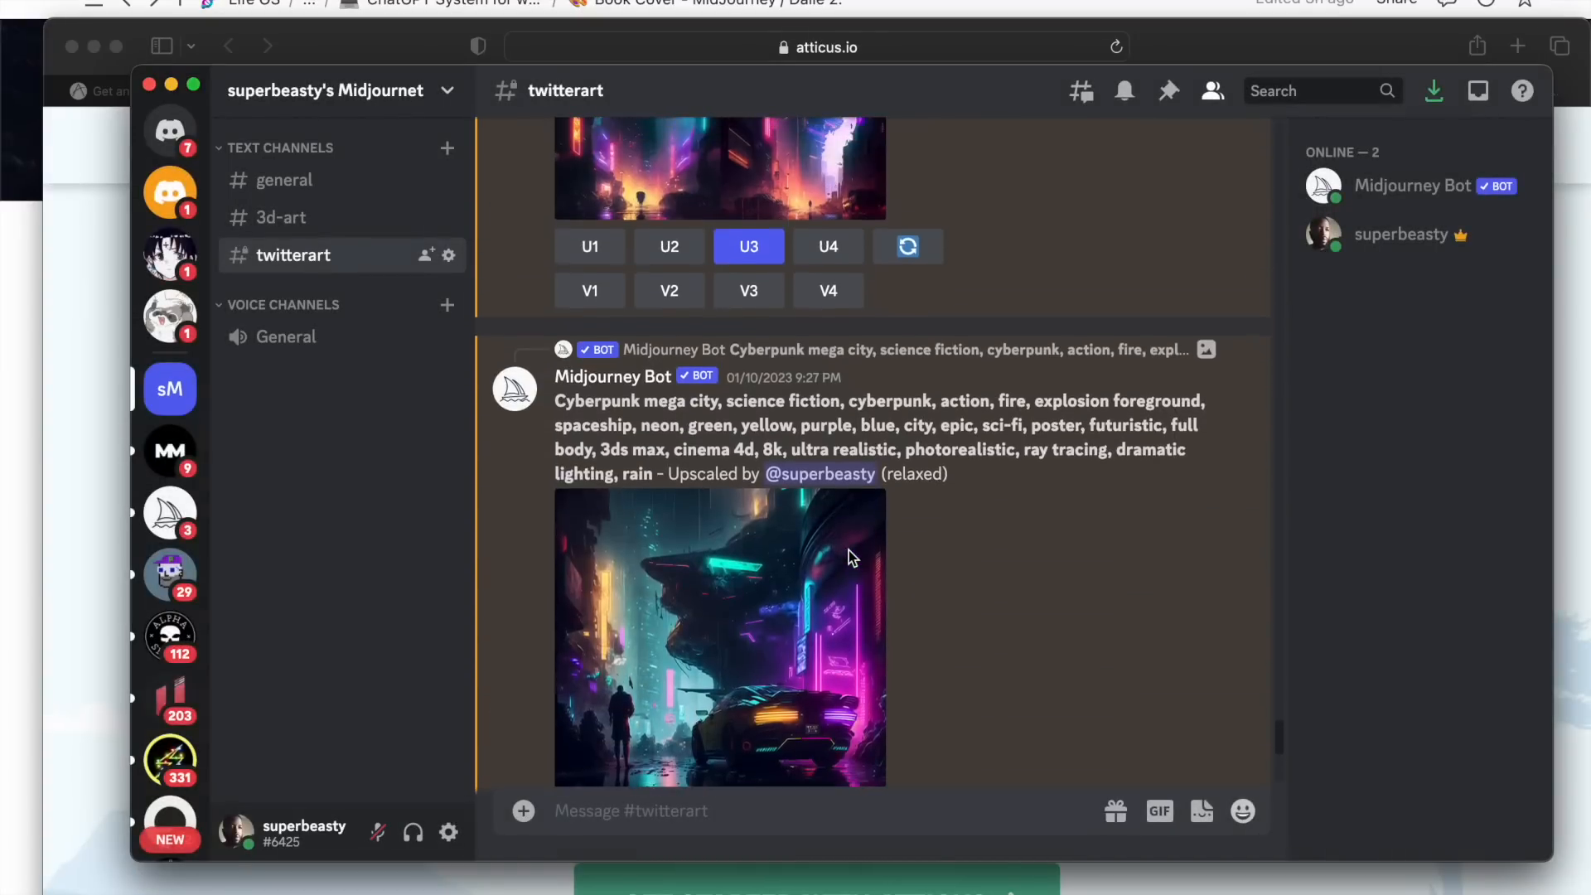
{"action": "scroll", "coordinate": [848, 550], "scroll_direction": "up", "scroll_amount": 5}
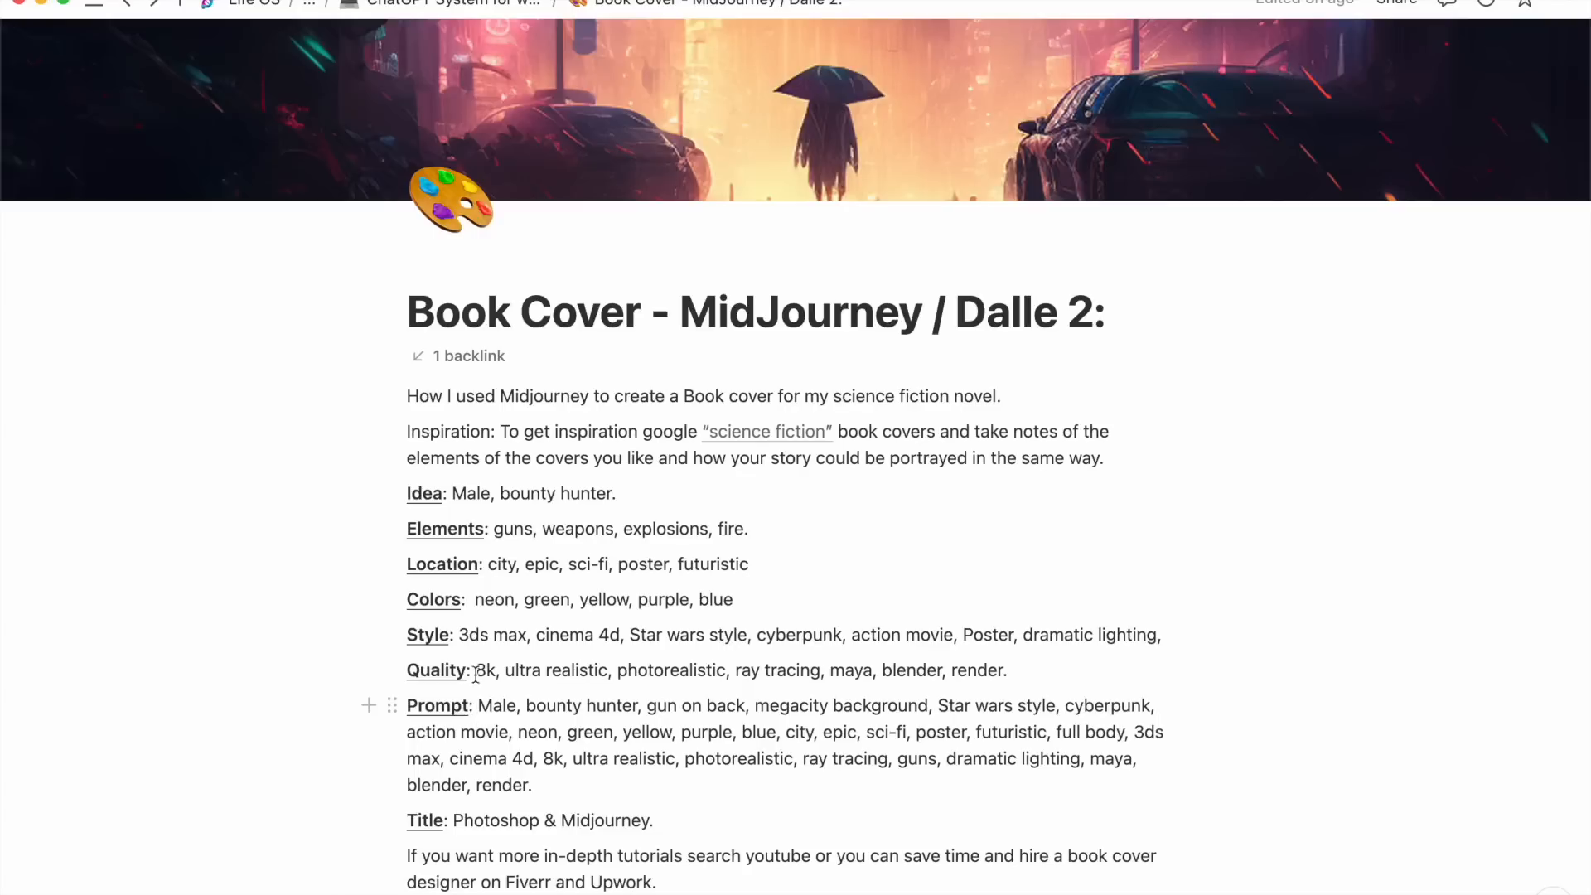
Highlight the full text of the Prompt entry on the Notion Book Cover page and switch back to Discord.
{"action": "left_click_drag", "start_coordinate": [485, 709], "coordinate": [621, 801]}
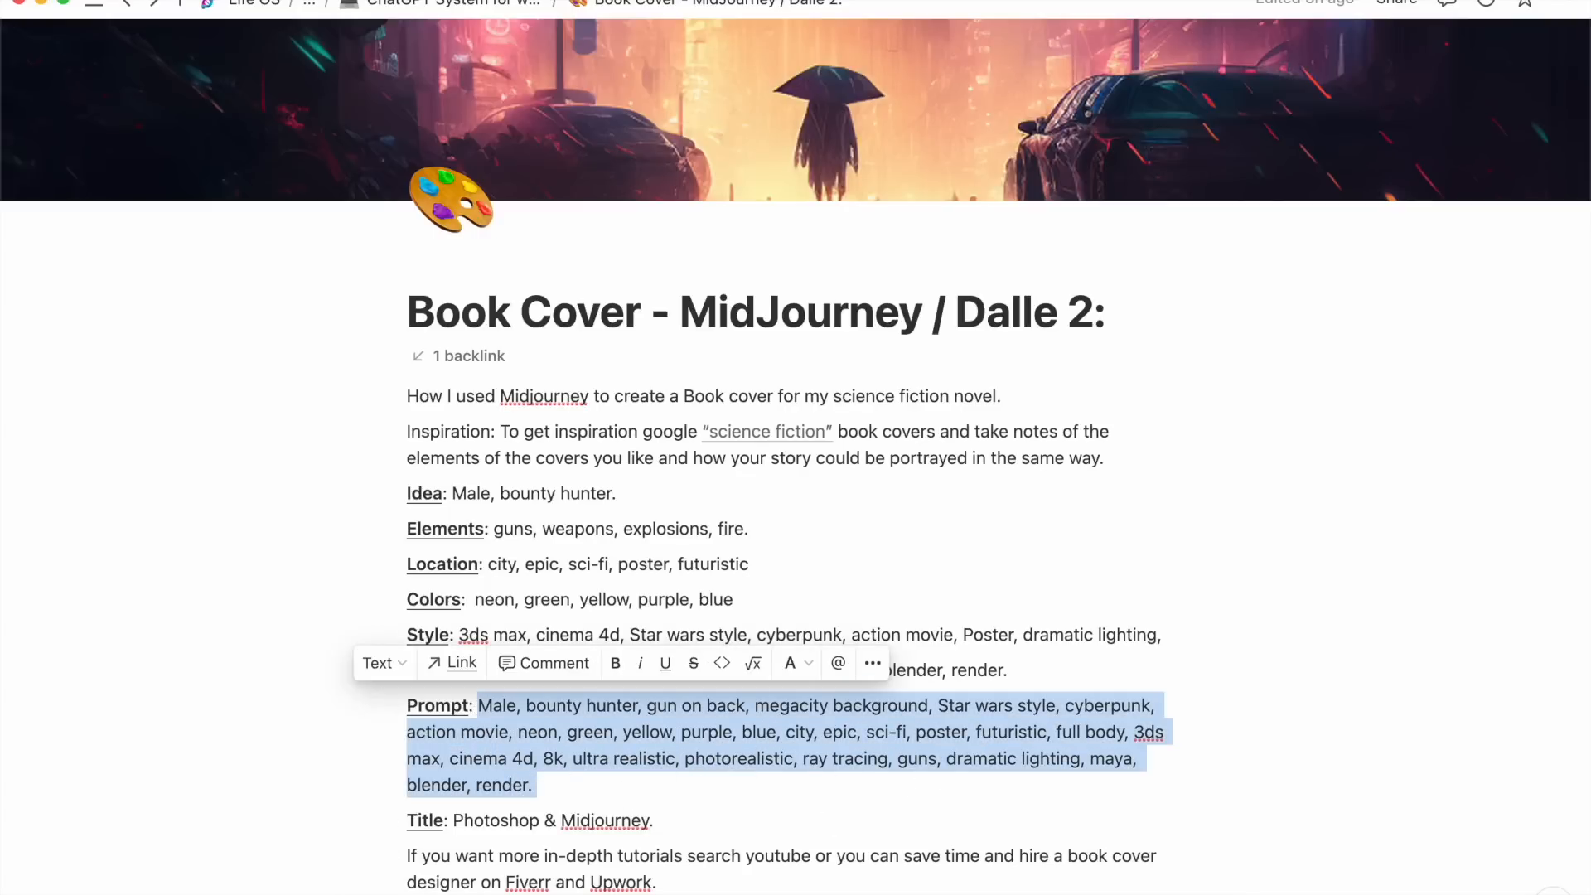
{"action": "scroll", "coordinate": [795, 455], "scroll_direction": "down", "scroll_amount": 1}
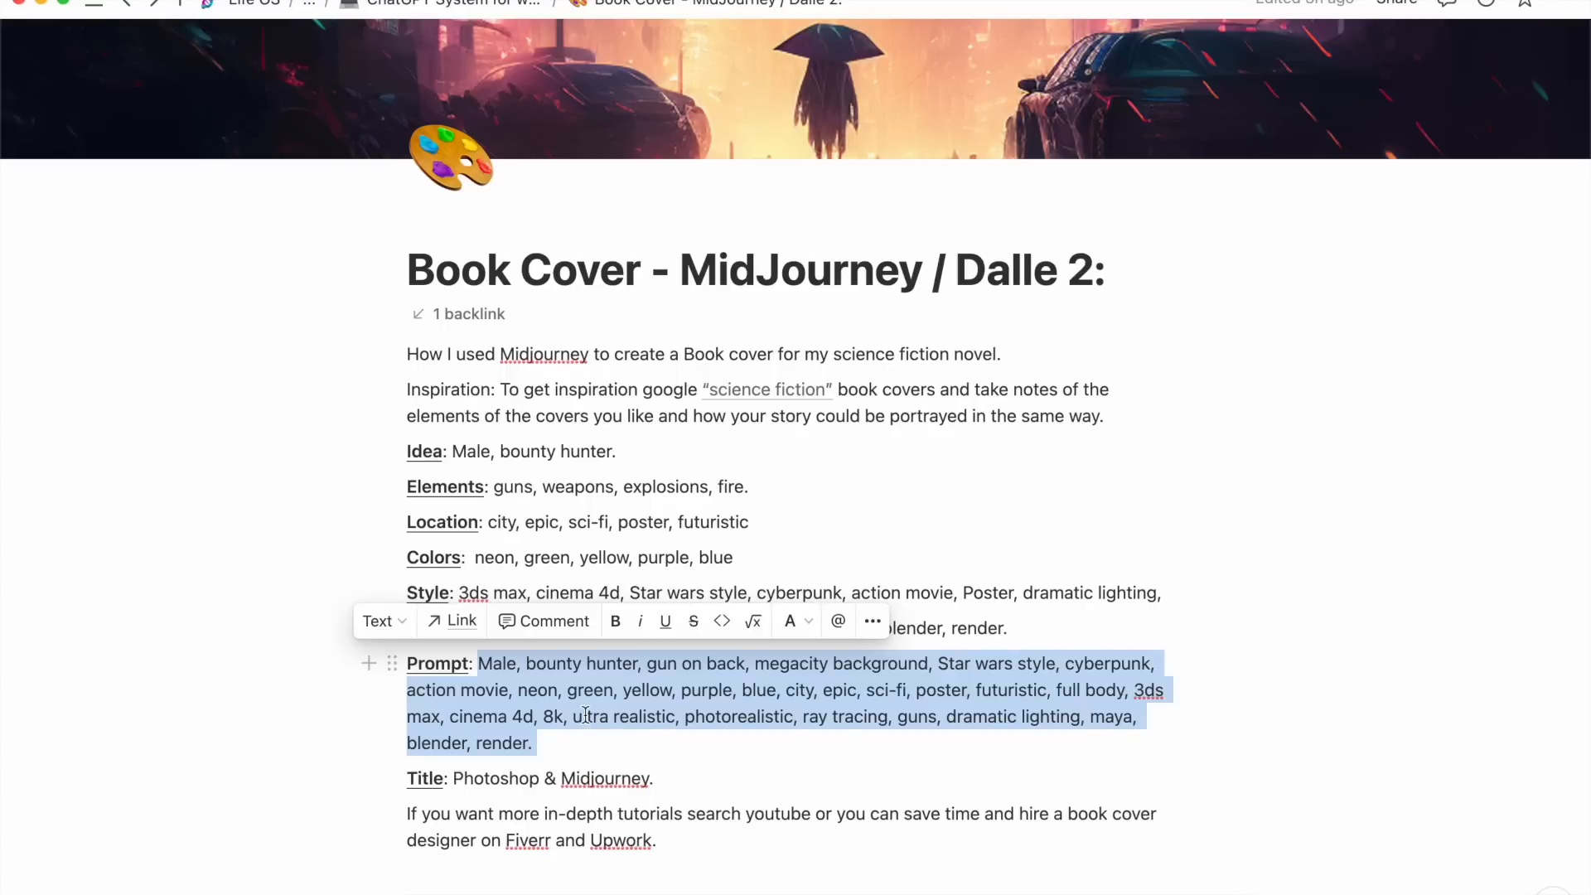
{"action": "key", "text": "ctrl+Up"}
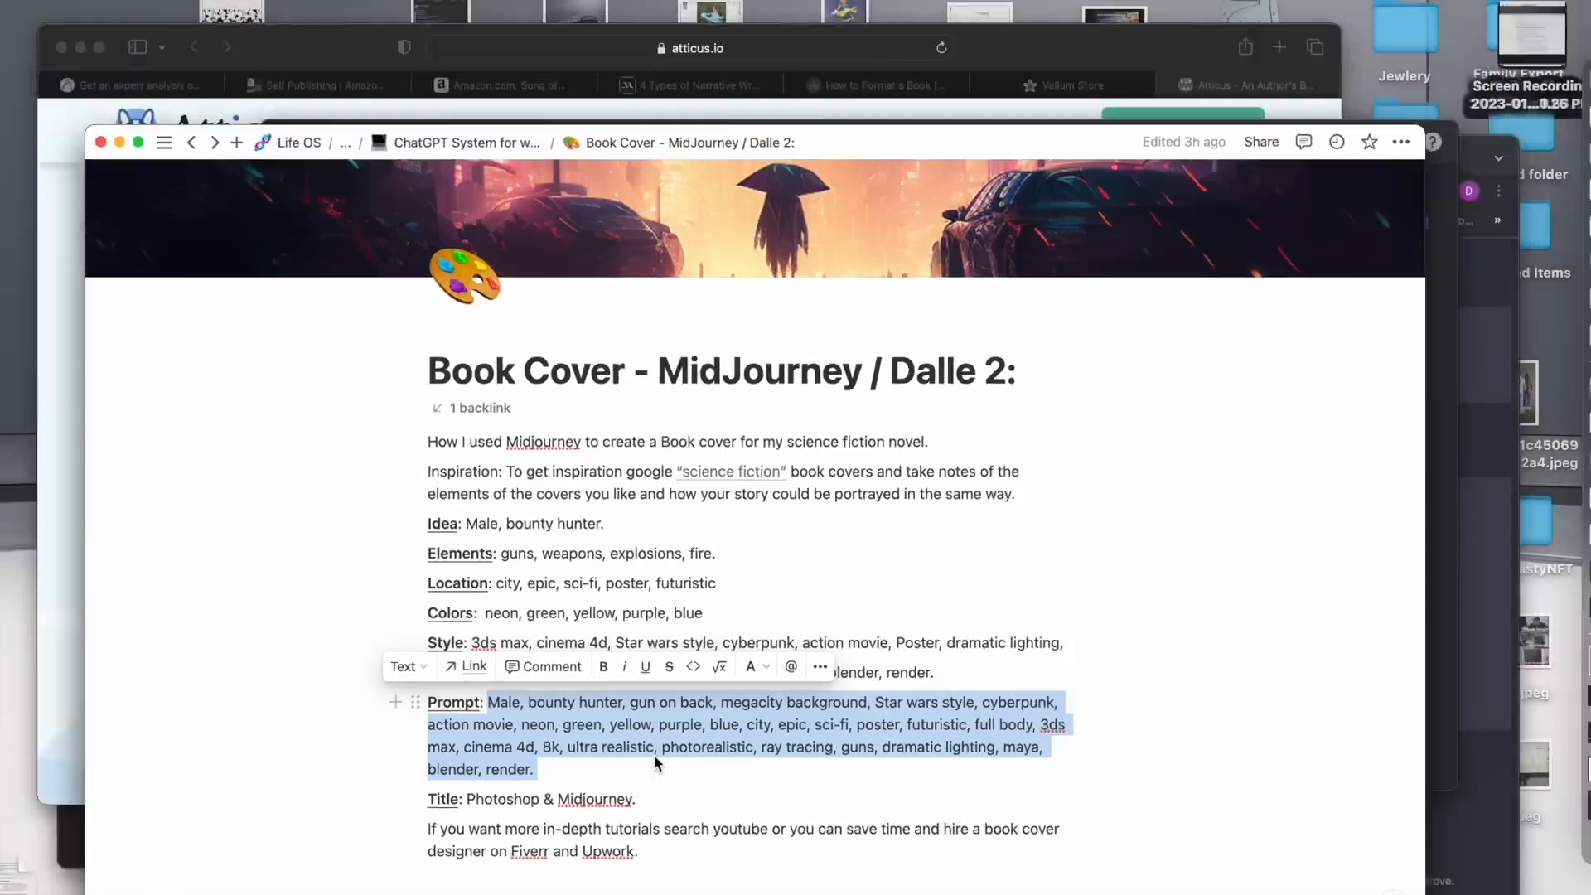
{"action": "left_click", "coordinate": [901, 560]}
Enlarge the January 10 four-image cyberpunk mega city grid in the twitterart channel, then close the preview.
{"action": "scroll", "coordinate": [808, 501], "scroll_direction": "up", "scroll_amount": 1}
{"action": "scroll", "coordinate": [808, 501], "scroll_direction": "down", "scroll_amount": 1}
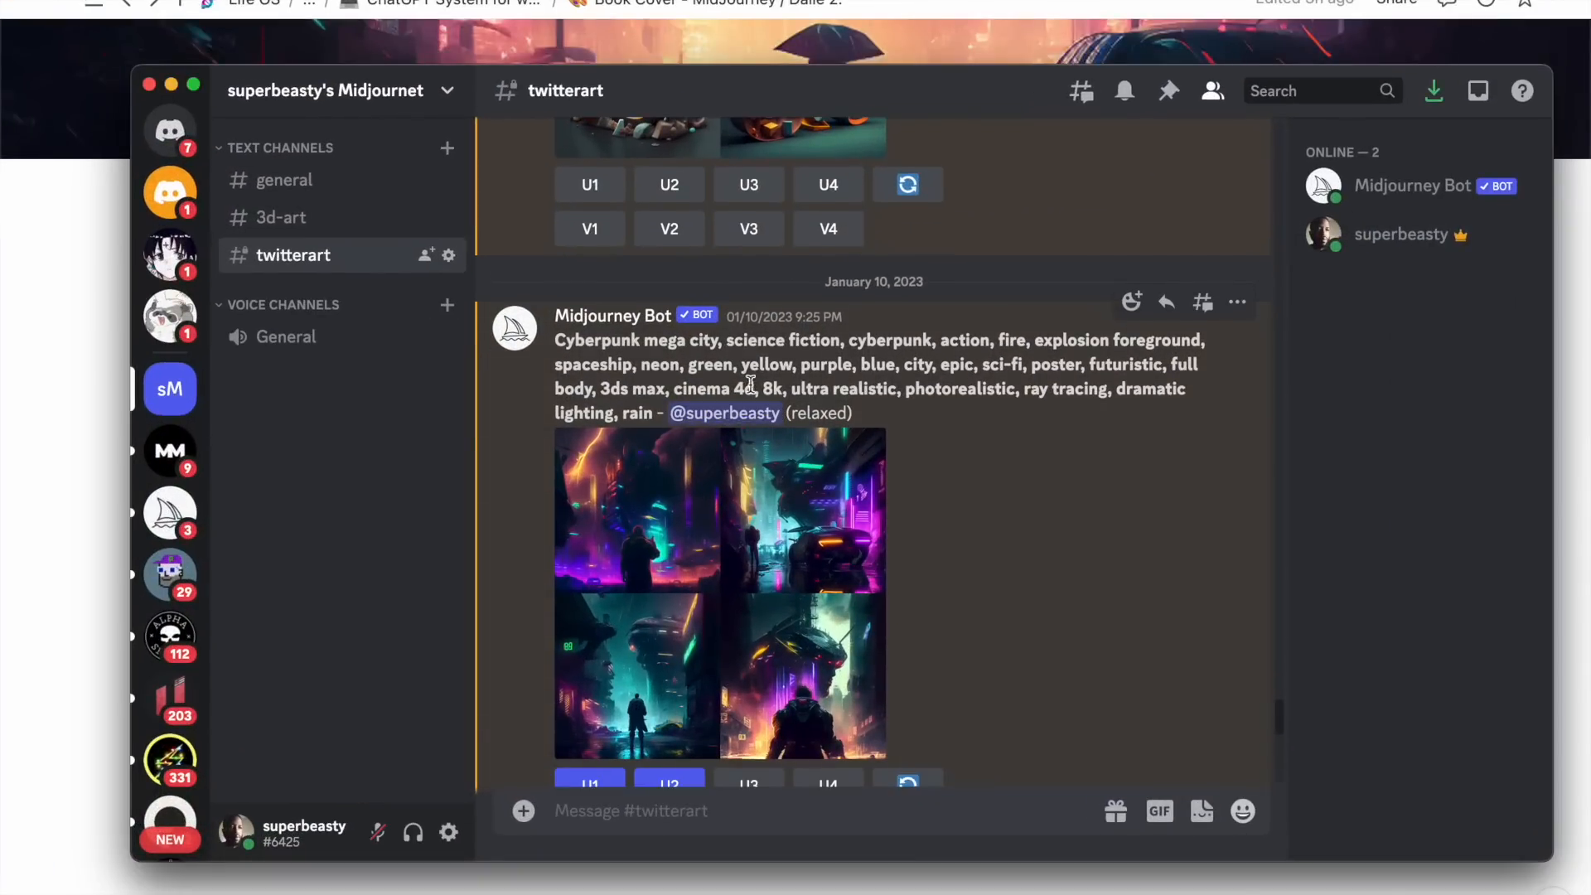
{"action": "left_click", "coordinate": [740, 507]}
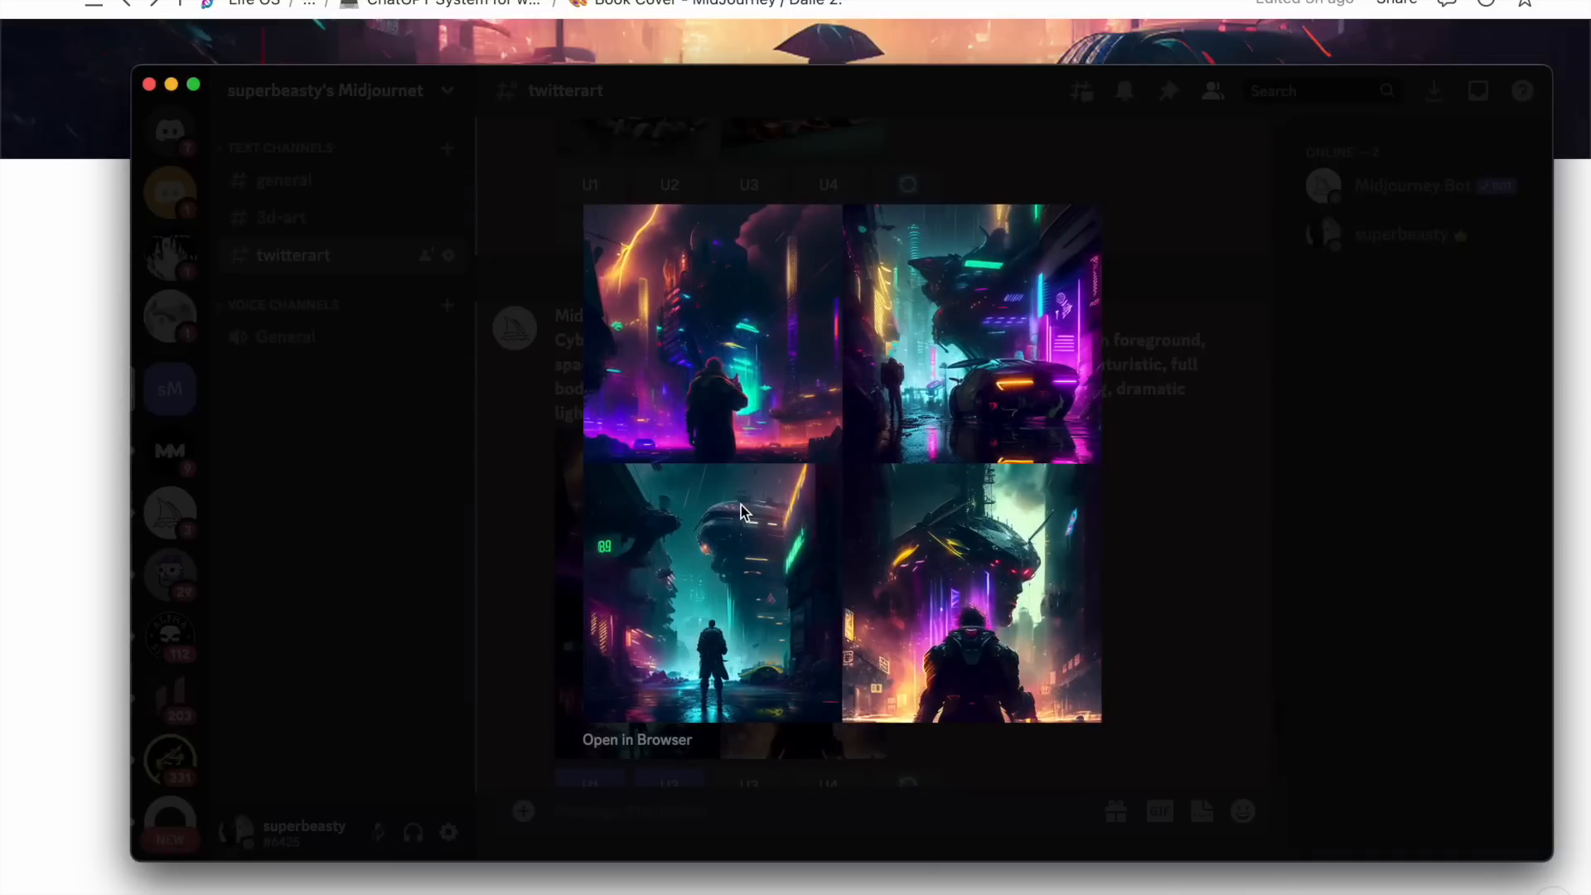
{"action": "left_click", "coordinate": [1146, 521]}
Find the green "SCOUTERS" 3D movie title grid among the earlier posts, enlarge it, and close the preview.
{"action": "scroll", "coordinate": [1146, 521], "scroll_direction": "up", "scroll_amount": 7}
{"action": "scroll", "coordinate": [1148, 526], "scroll_direction": "up", "scroll_amount": 10}
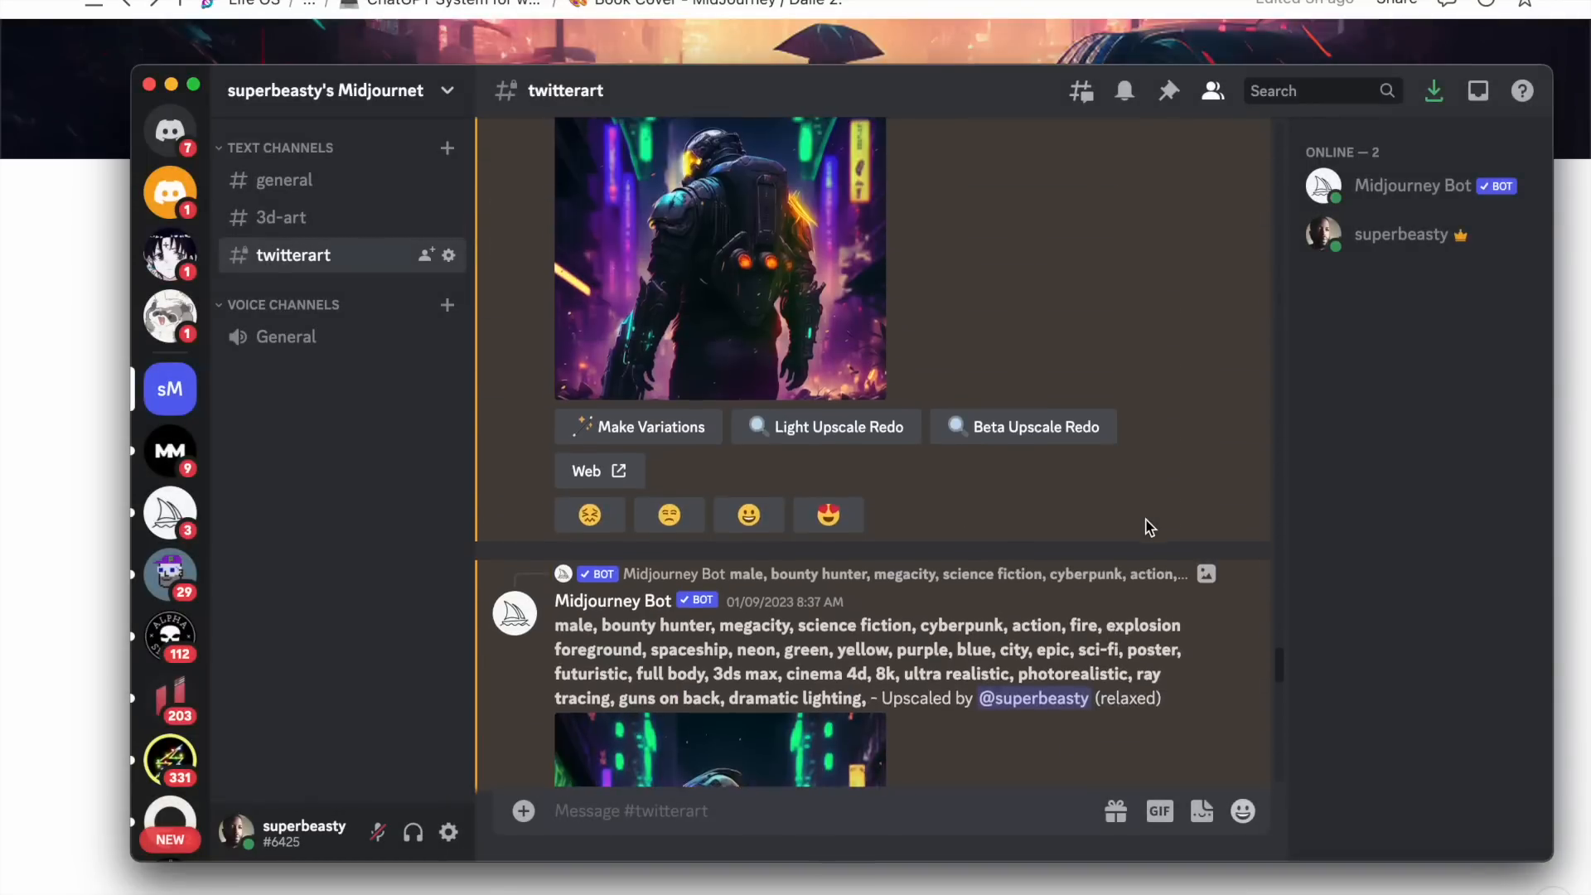
{"action": "scroll", "coordinate": [1147, 526], "scroll_direction": "down", "scroll_amount": 3}
{"action": "left_click", "coordinate": [787, 471]}
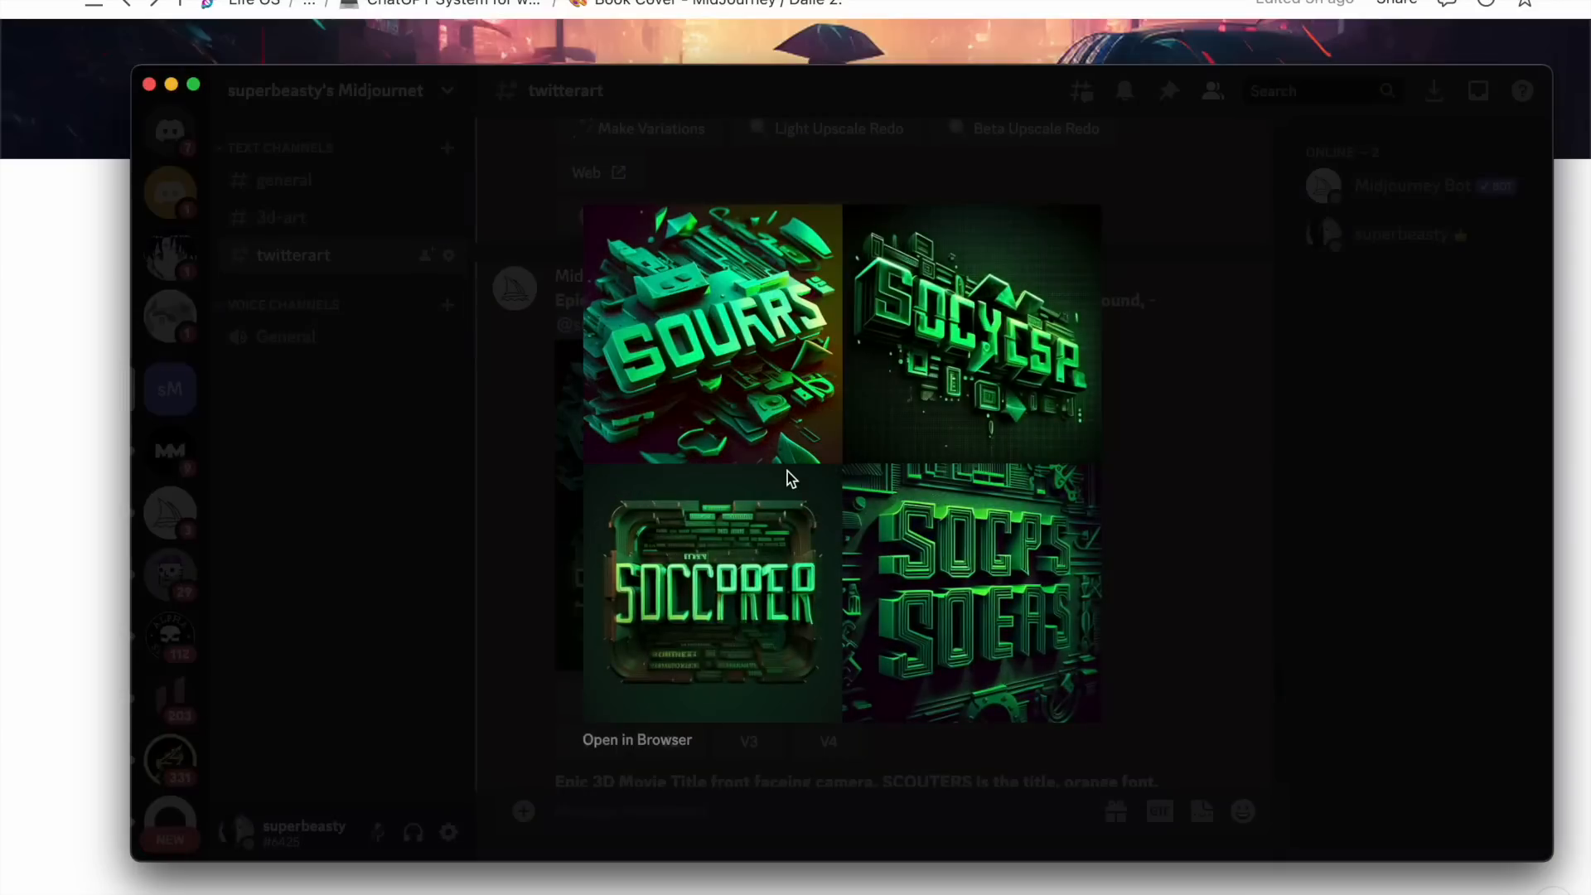
{"action": "left_click", "coordinate": [1135, 508]}
Enlarge the upscaled bounty hunter image posted above the "SCOUTERS" title grid, then close the preview.
{"action": "scroll", "coordinate": [1136, 507], "scroll_direction": "up", "scroll_amount": 5}
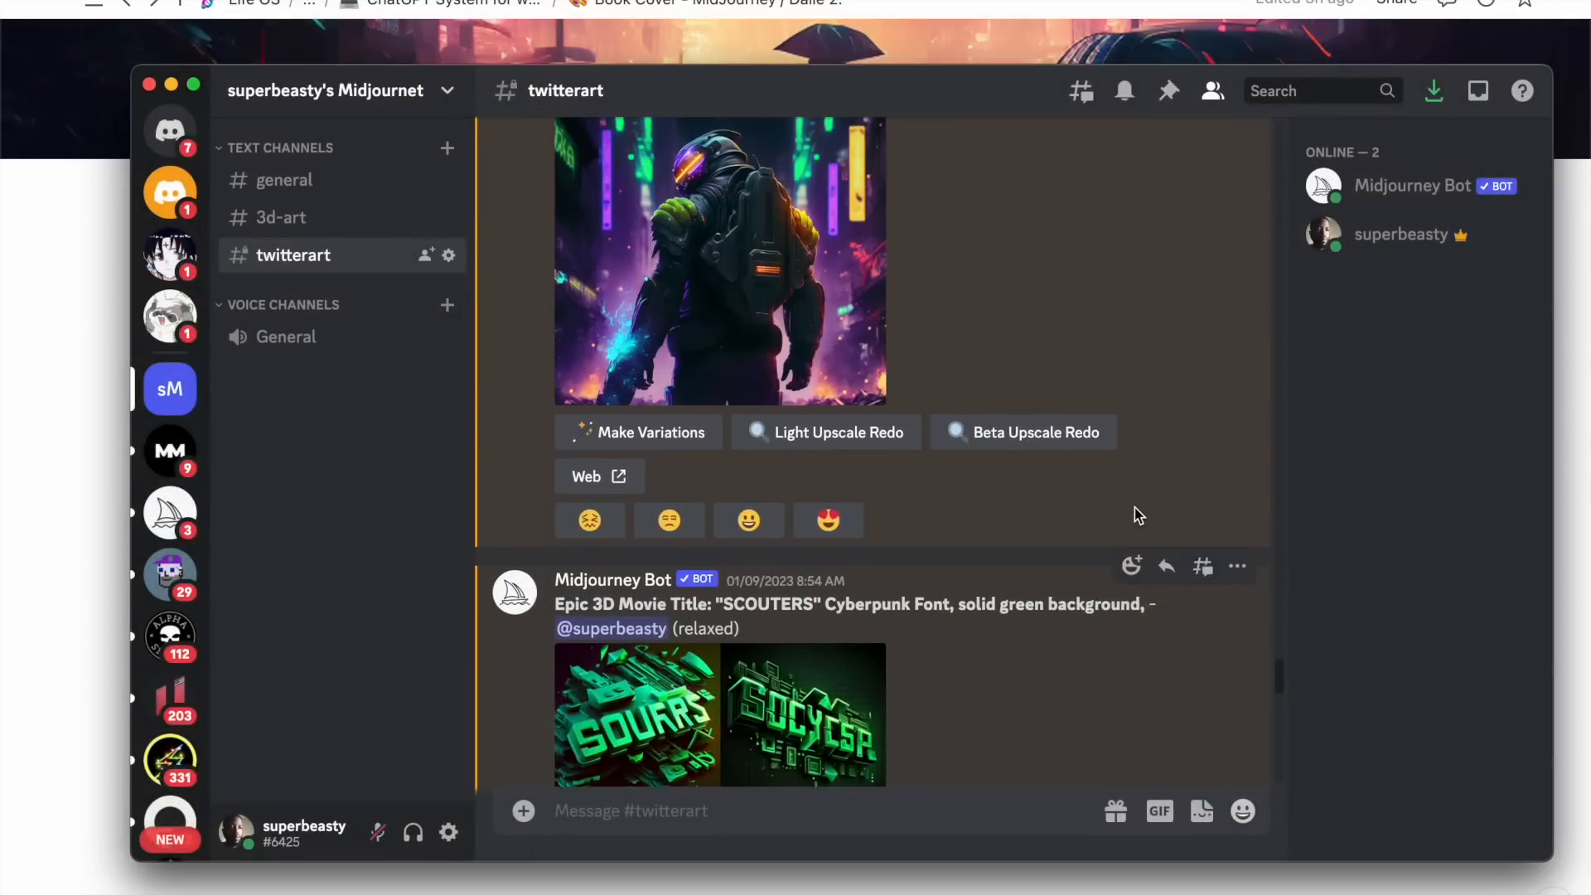
{"action": "scroll", "coordinate": [1135, 507], "scroll_direction": "up", "scroll_amount": 2}
{"action": "left_click", "coordinate": [729, 534]}
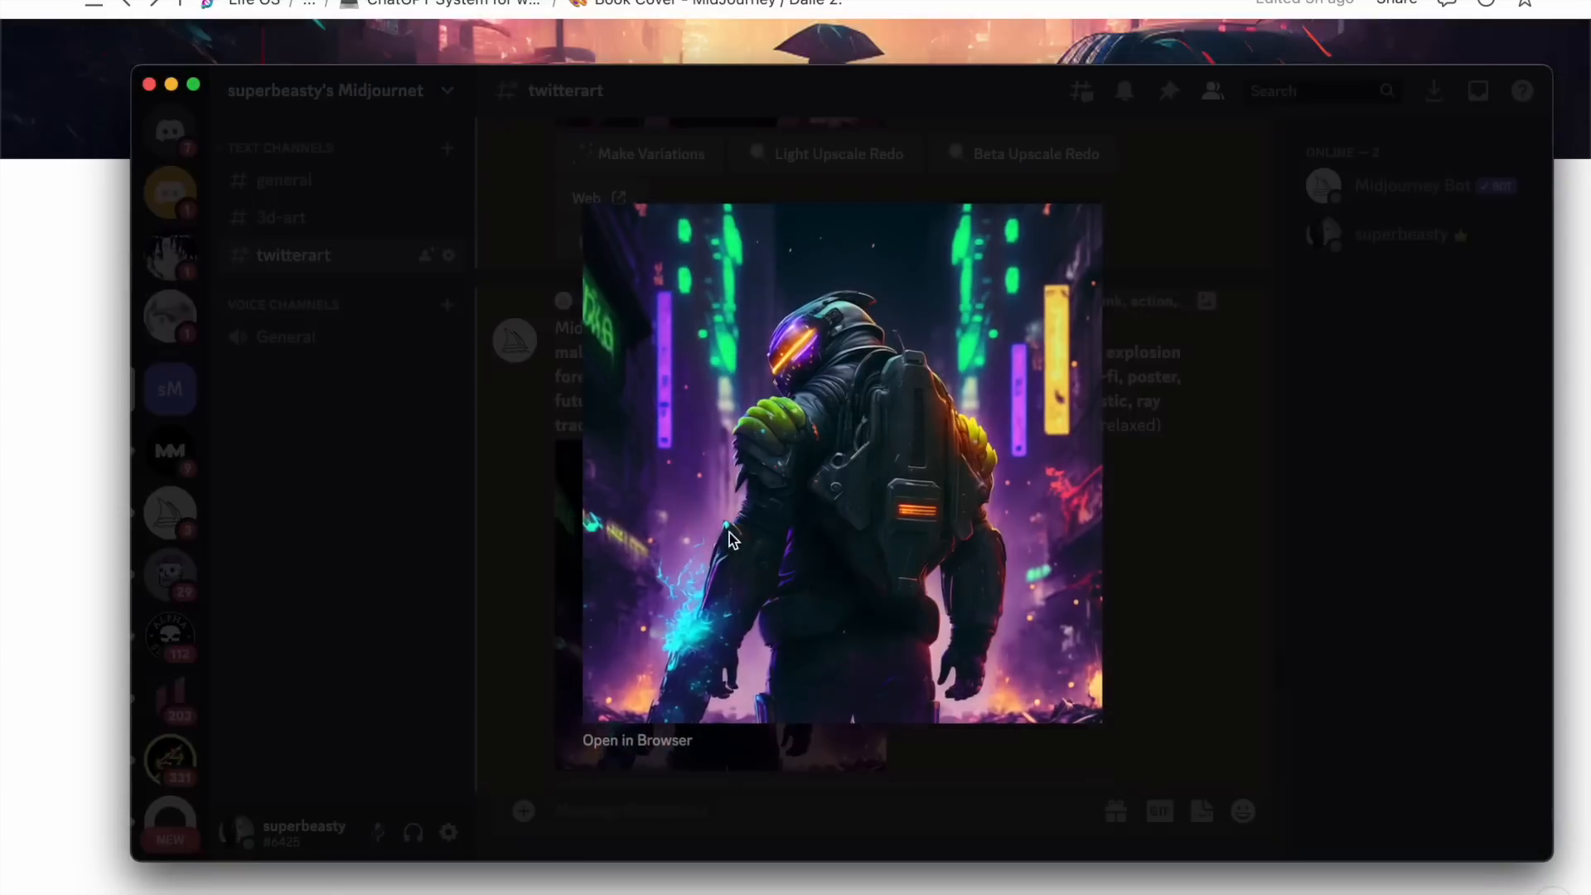
{"action": "left_click", "coordinate": [1142, 543]}
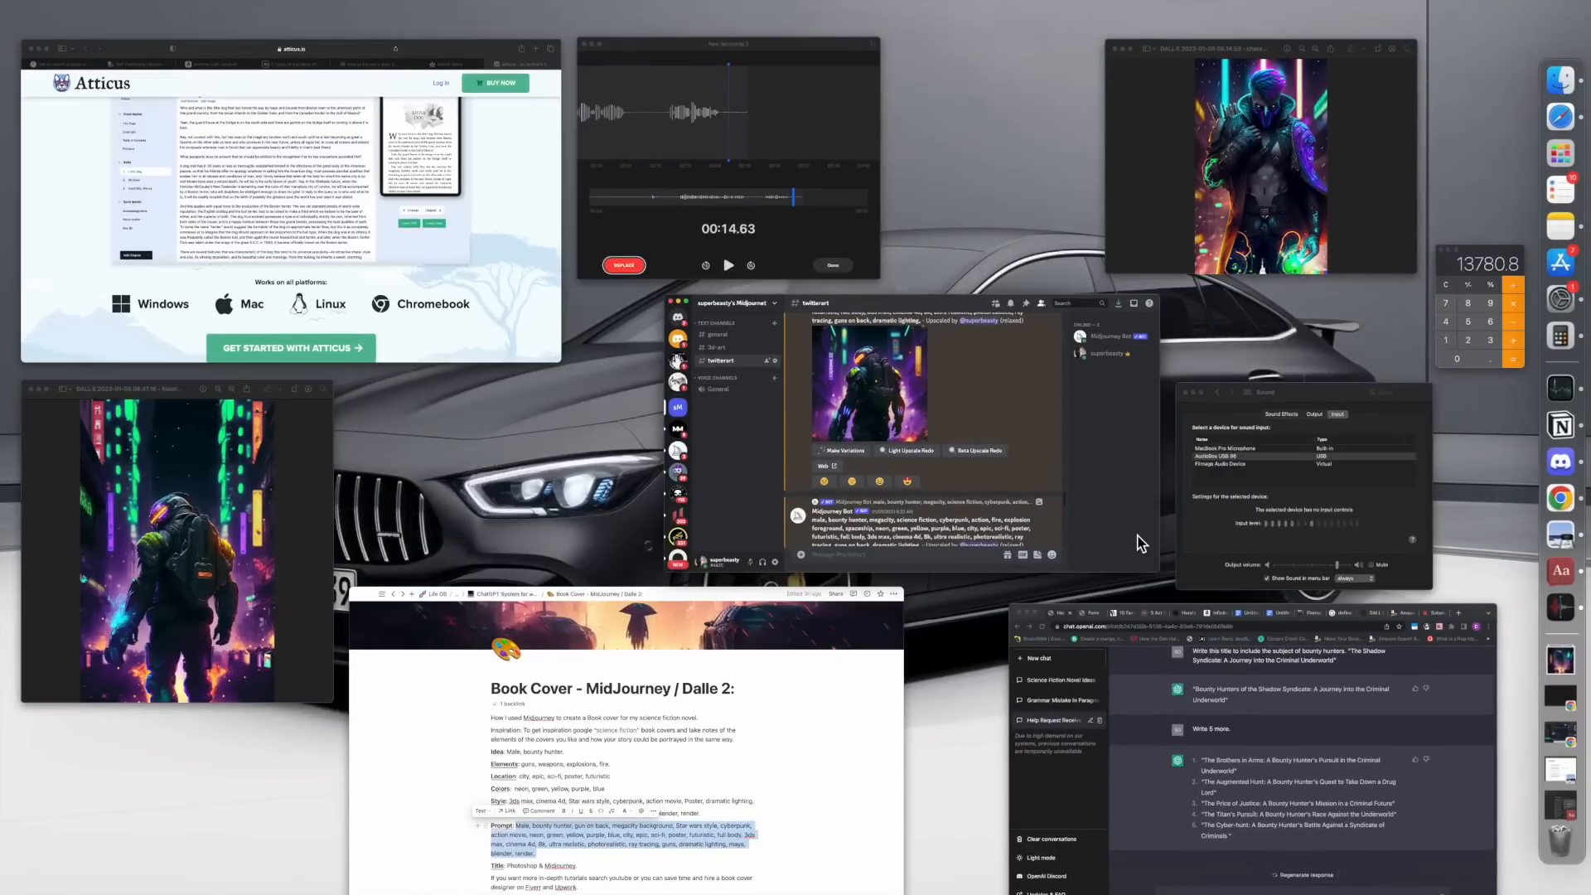
Compare the edited DALL·E bounty hunter image with the enlarged upscaled original in Discord, then return to the Notion Book Cover page.
{"action": "left_click", "coordinate": [208, 576]}
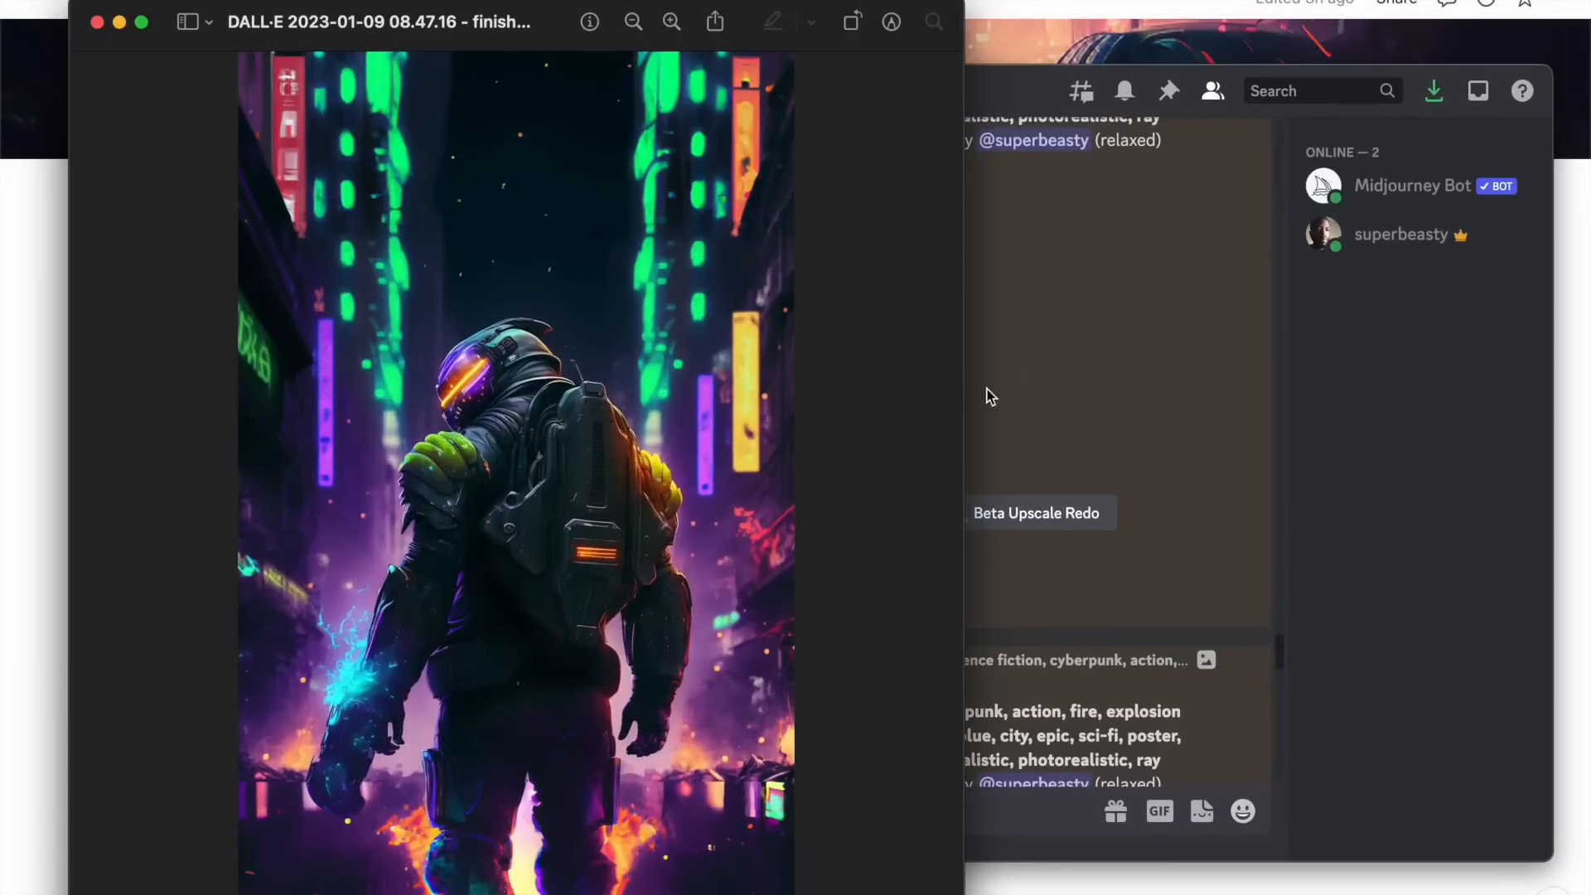
{"action": "left_click", "coordinate": [1022, 111]}
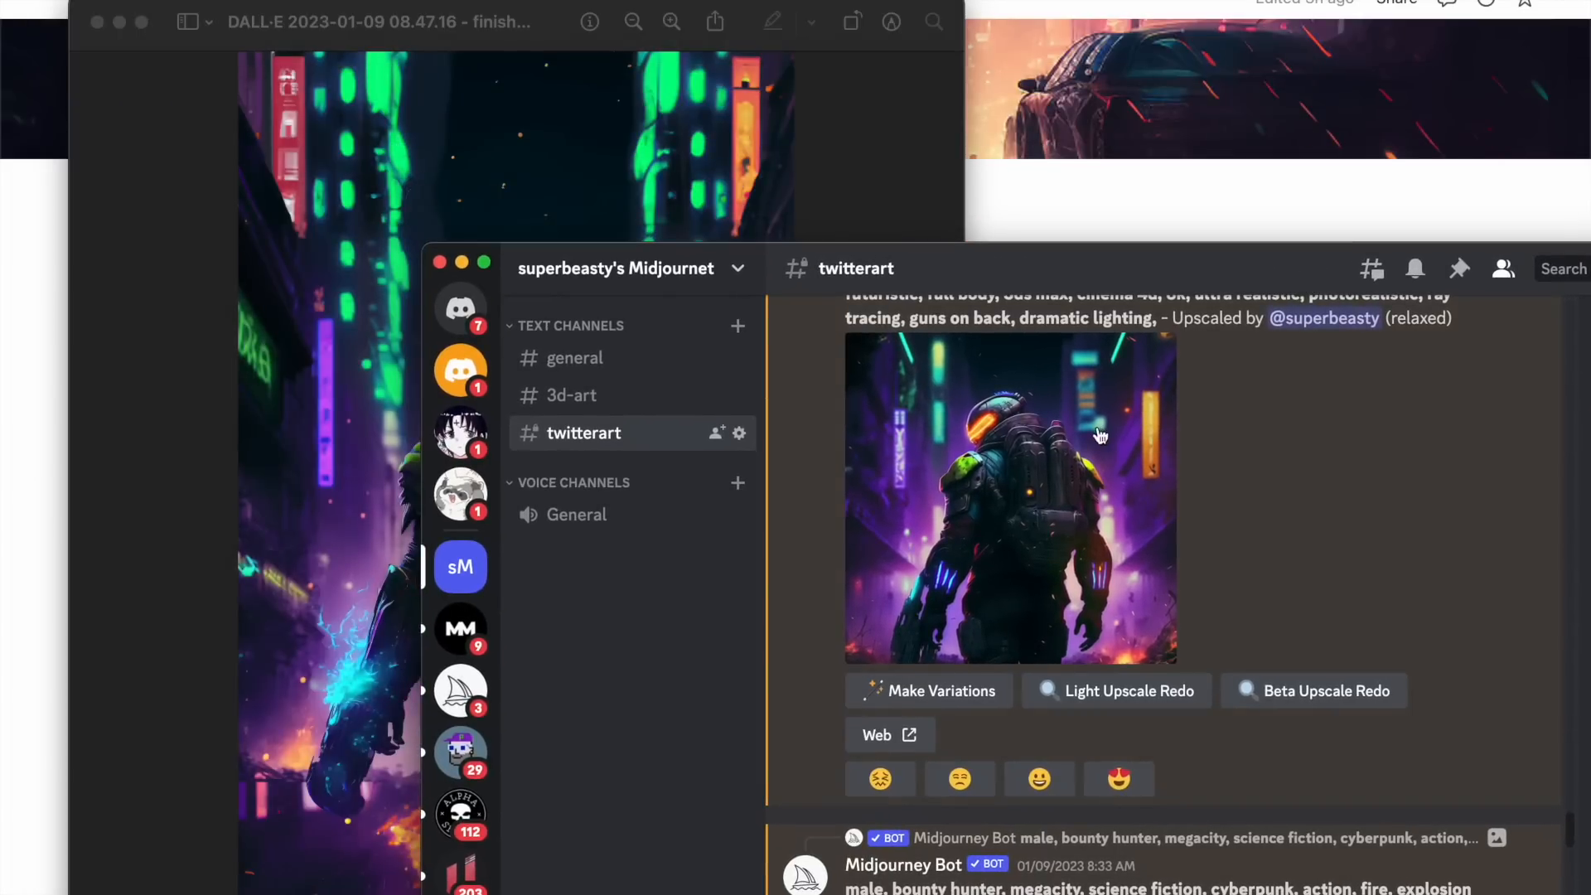
{"action": "left_click", "coordinate": [1099, 435]}
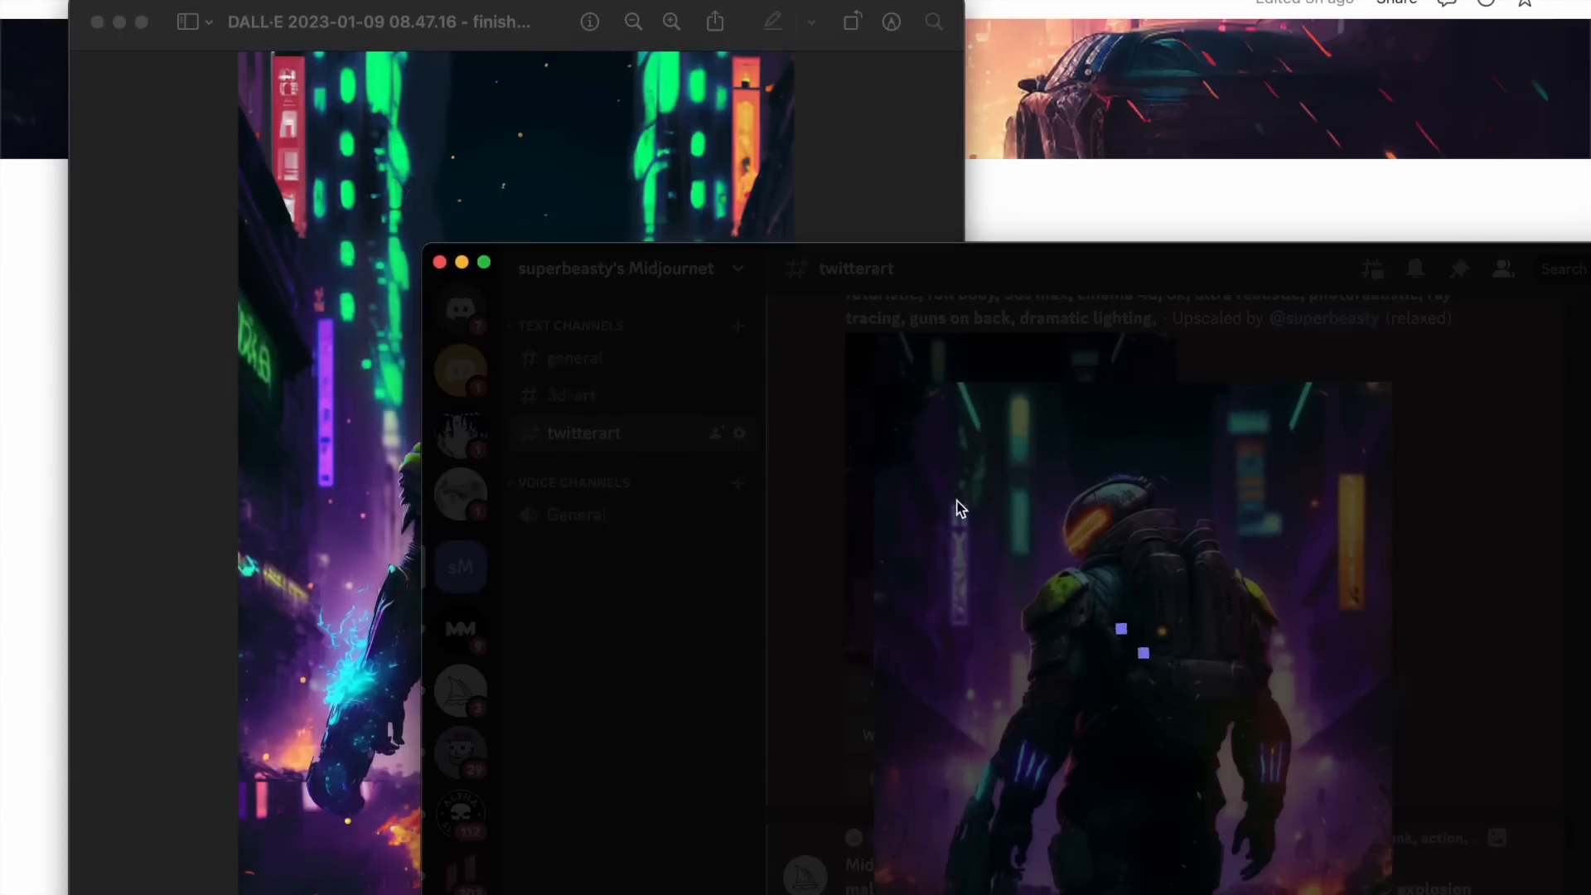
{"action": "left_click", "coordinate": [810, 156]}
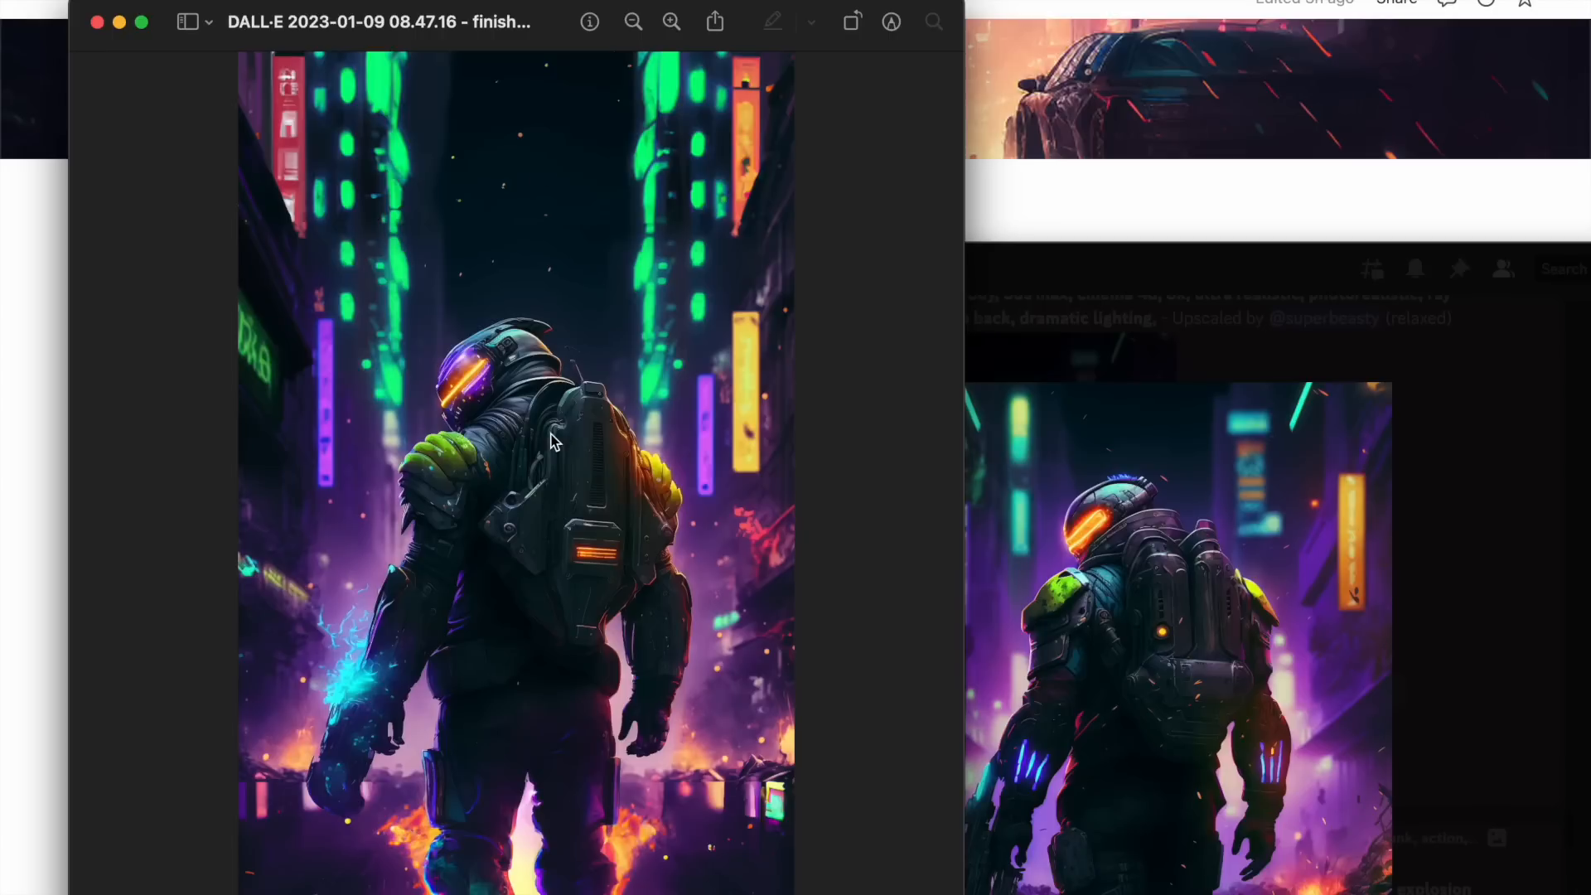
{"action": "left_click", "coordinate": [1090, 230]}
{"action": "left_click", "coordinate": [785, 444]}
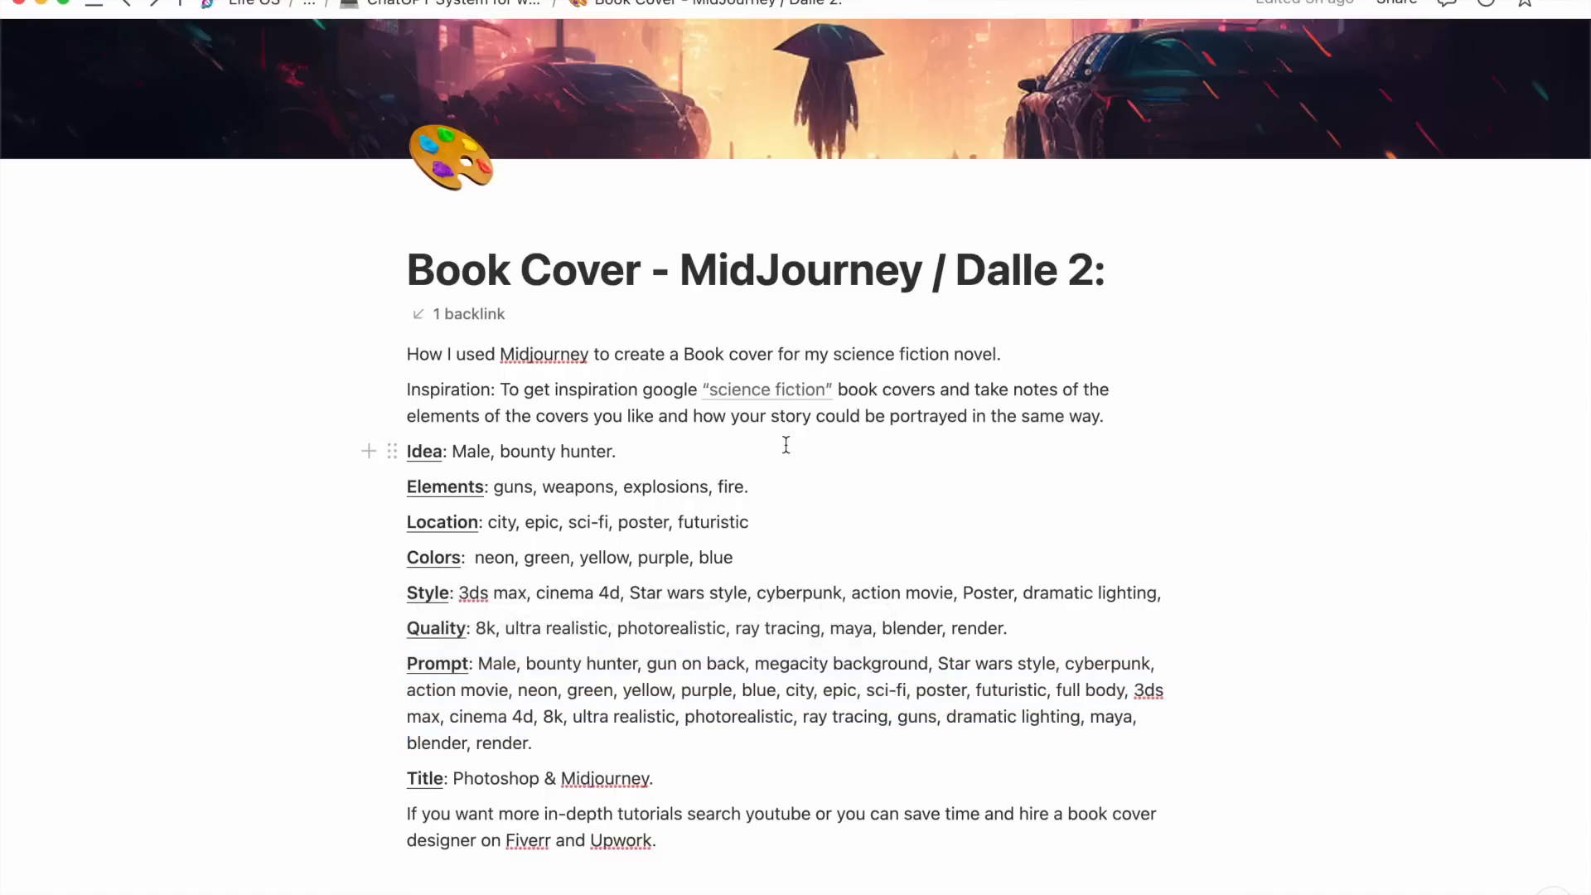
Review the Book Cover notes from the Idea and Prompt entries down to the advice on tutorials and hiring a designer.
{"action": "scroll", "coordinate": [785, 445], "scroll_direction": "down", "scroll_amount": 4}
{"action": "scroll", "coordinate": [785, 445], "scroll_direction": "up", "scroll_amount": 6}
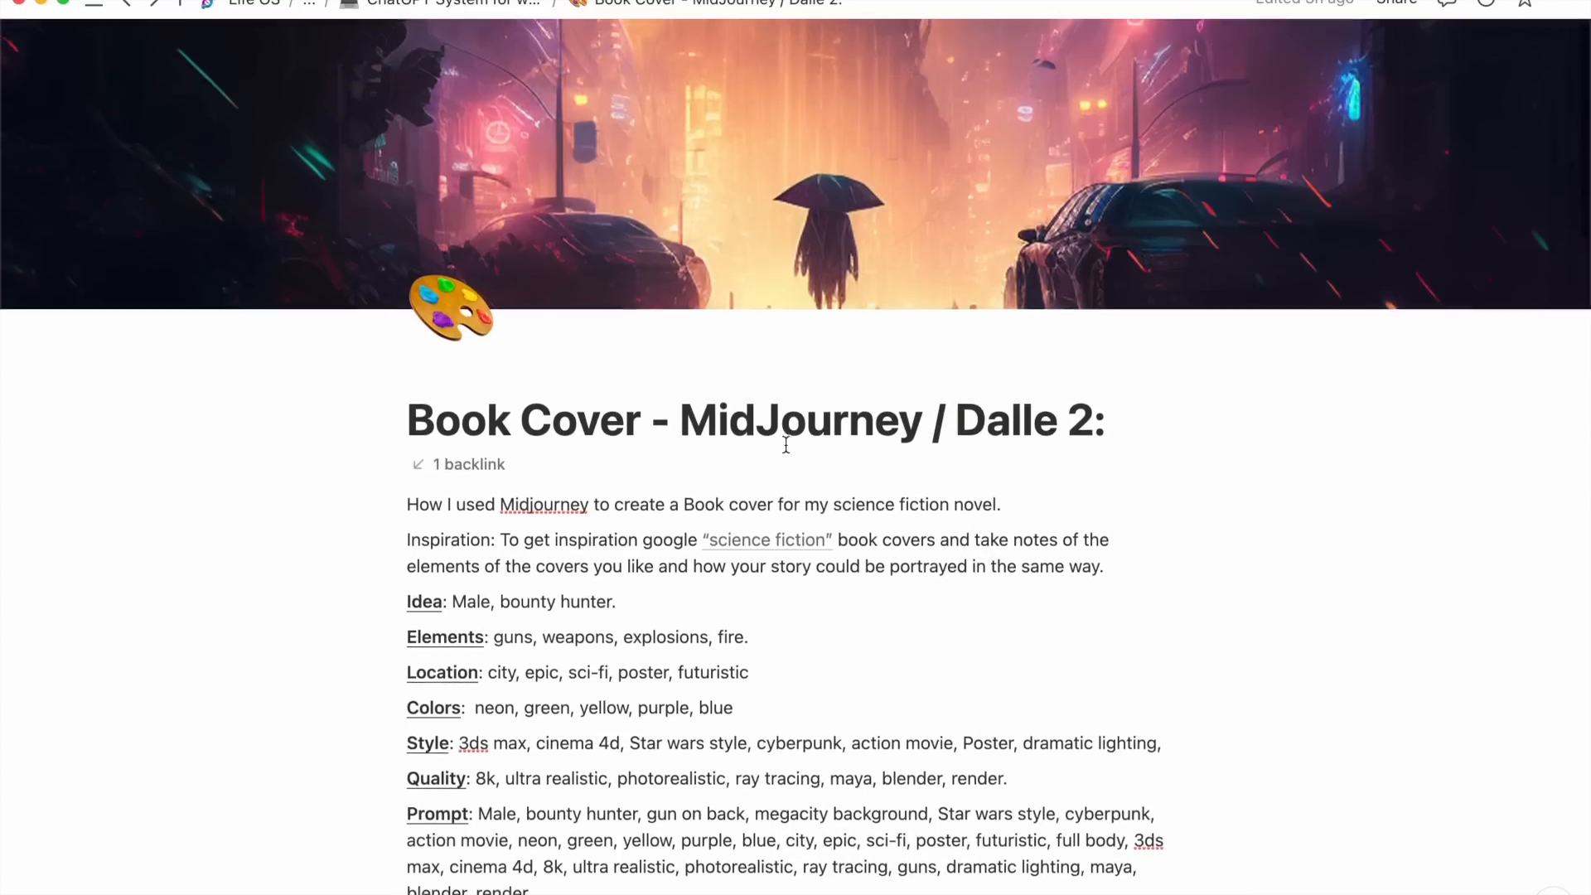
{"action": "scroll", "coordinate": [785, 445], "scroll_direction": "down", "scroll_amount": 5}
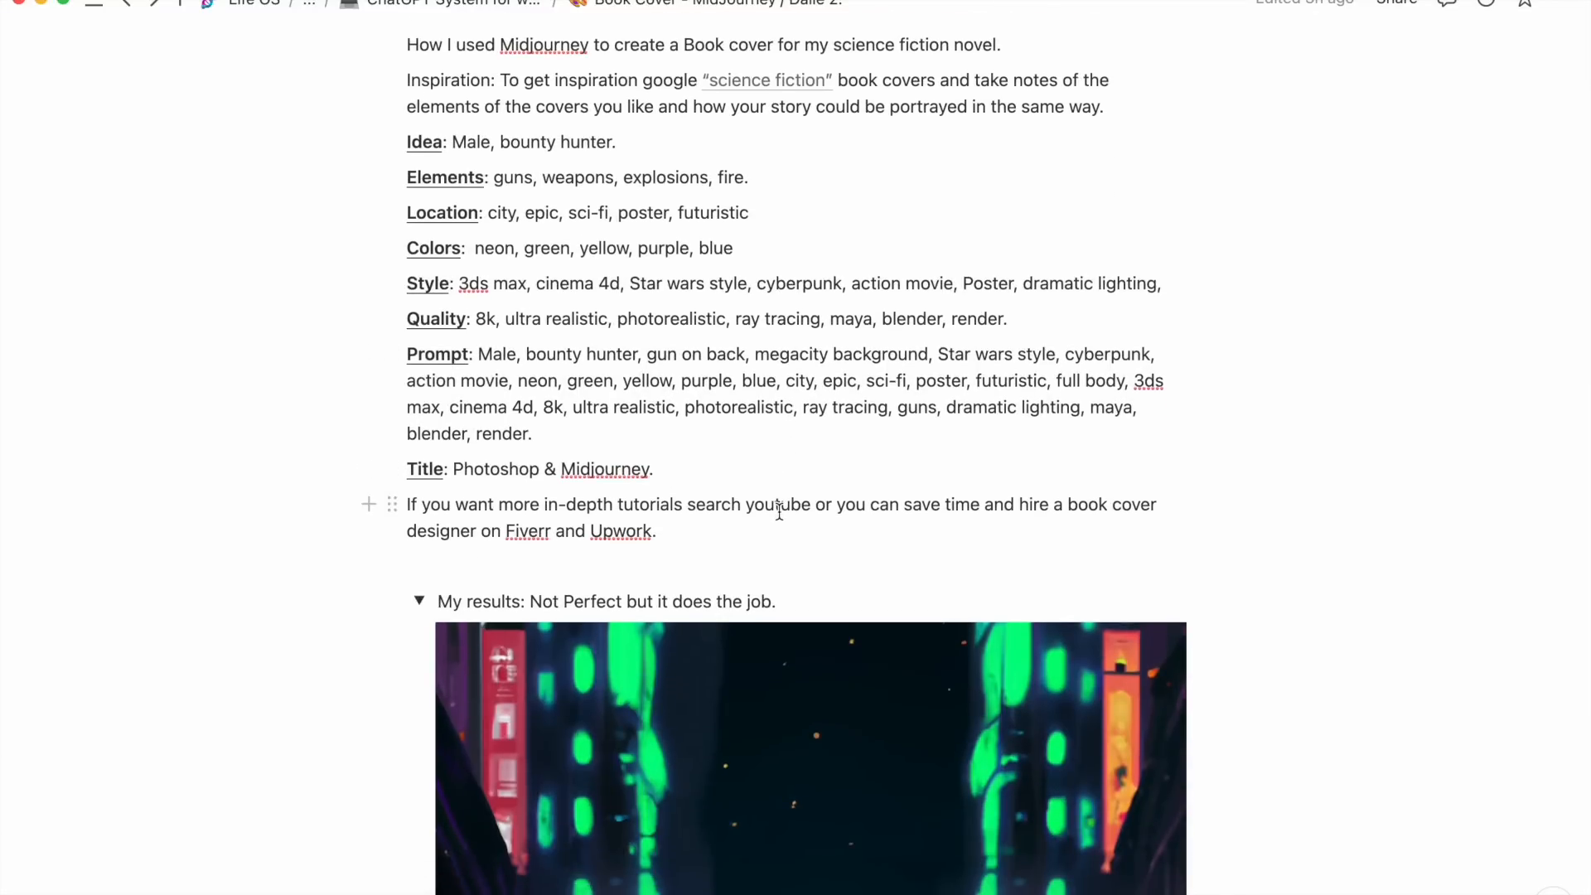
{"action": "scroll", "coordinate": [779, 511], "scroll_direction": "down", "scroll_amount": 1}
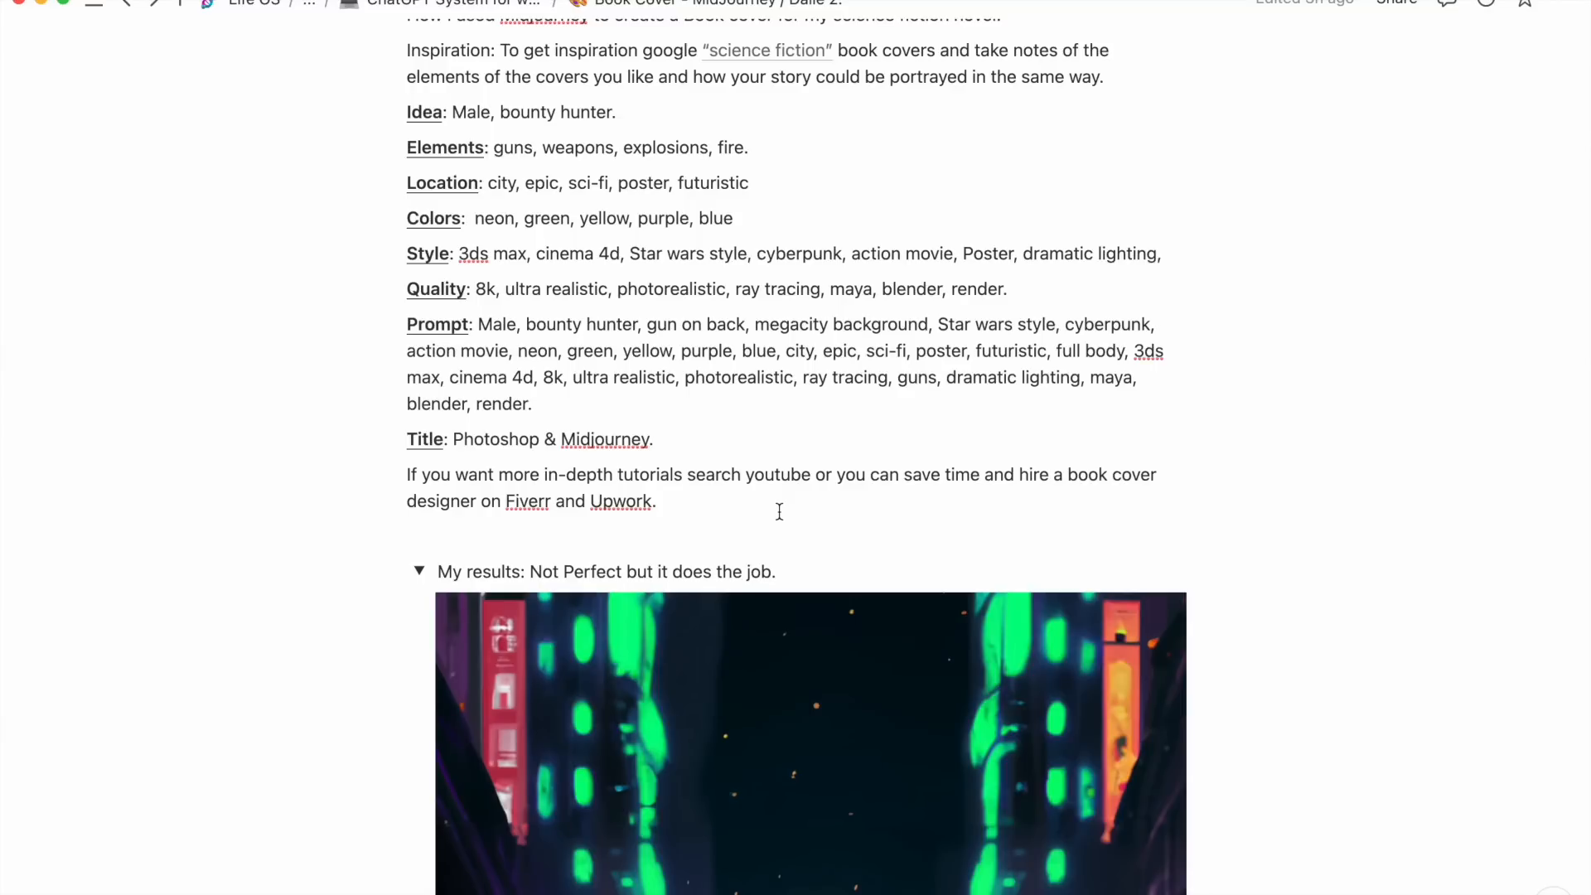
Examine the armored bounty hunter and masked bounty hunter cover images in the "My results" section of the Book Cover page.
{"action": "scroll", "coordinate": [779, 511], "scroll_direction": "down", "scroll_amount": 10}
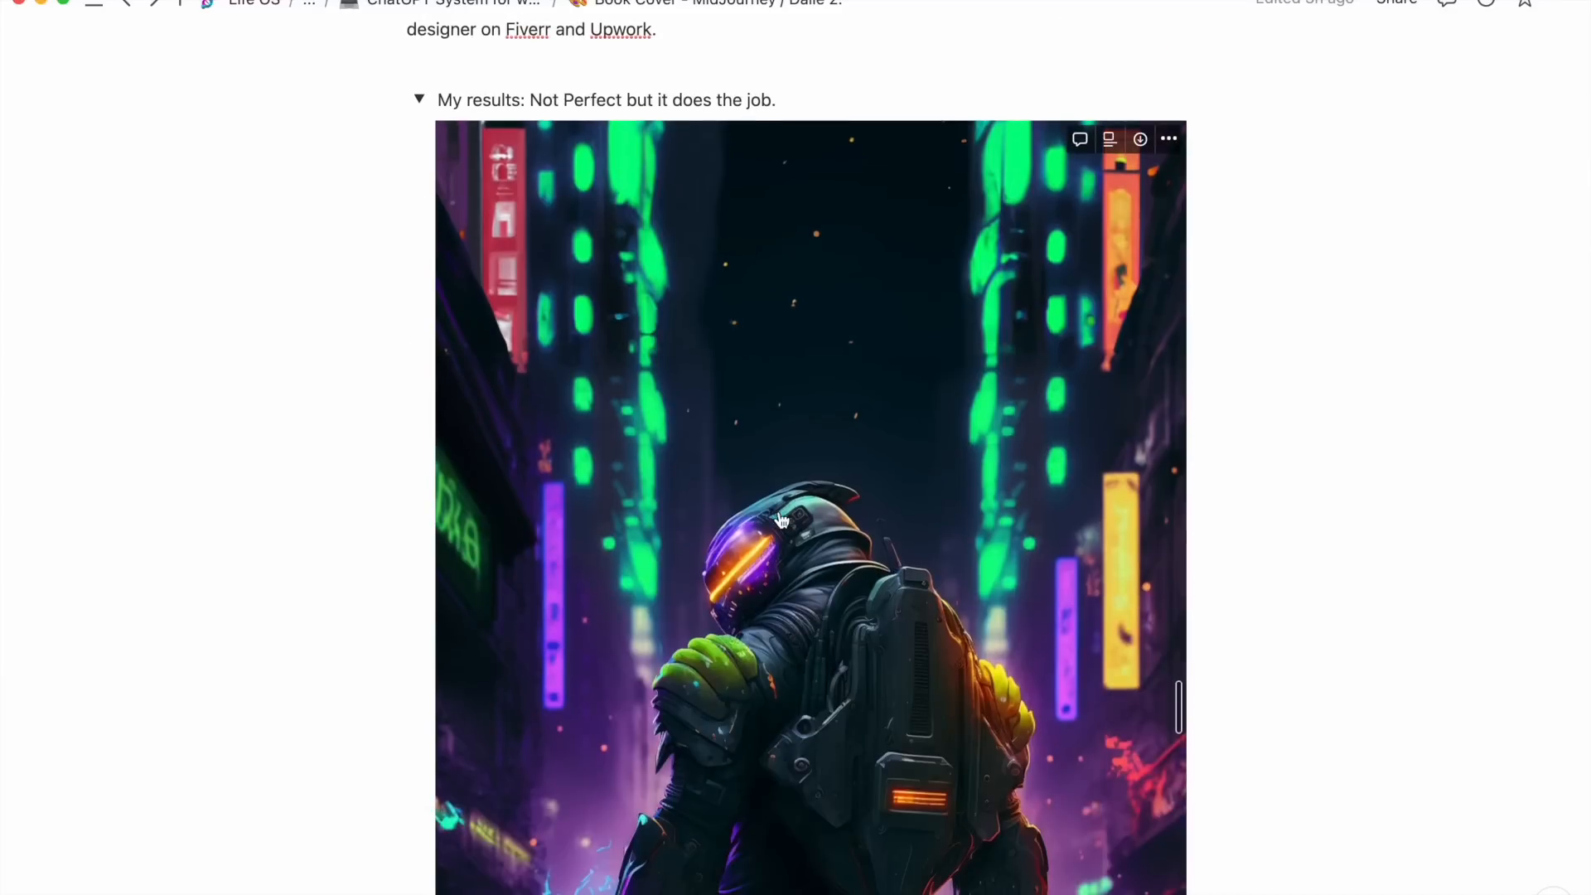
{"action": "scroll", "coordinate": [781, 519], "scroll_direction": "down", "scroll_amount": 2}
{"action": "scroll", "coordinate": [780, 519], "scroll_direction": "down", "scroll_amount": 11}
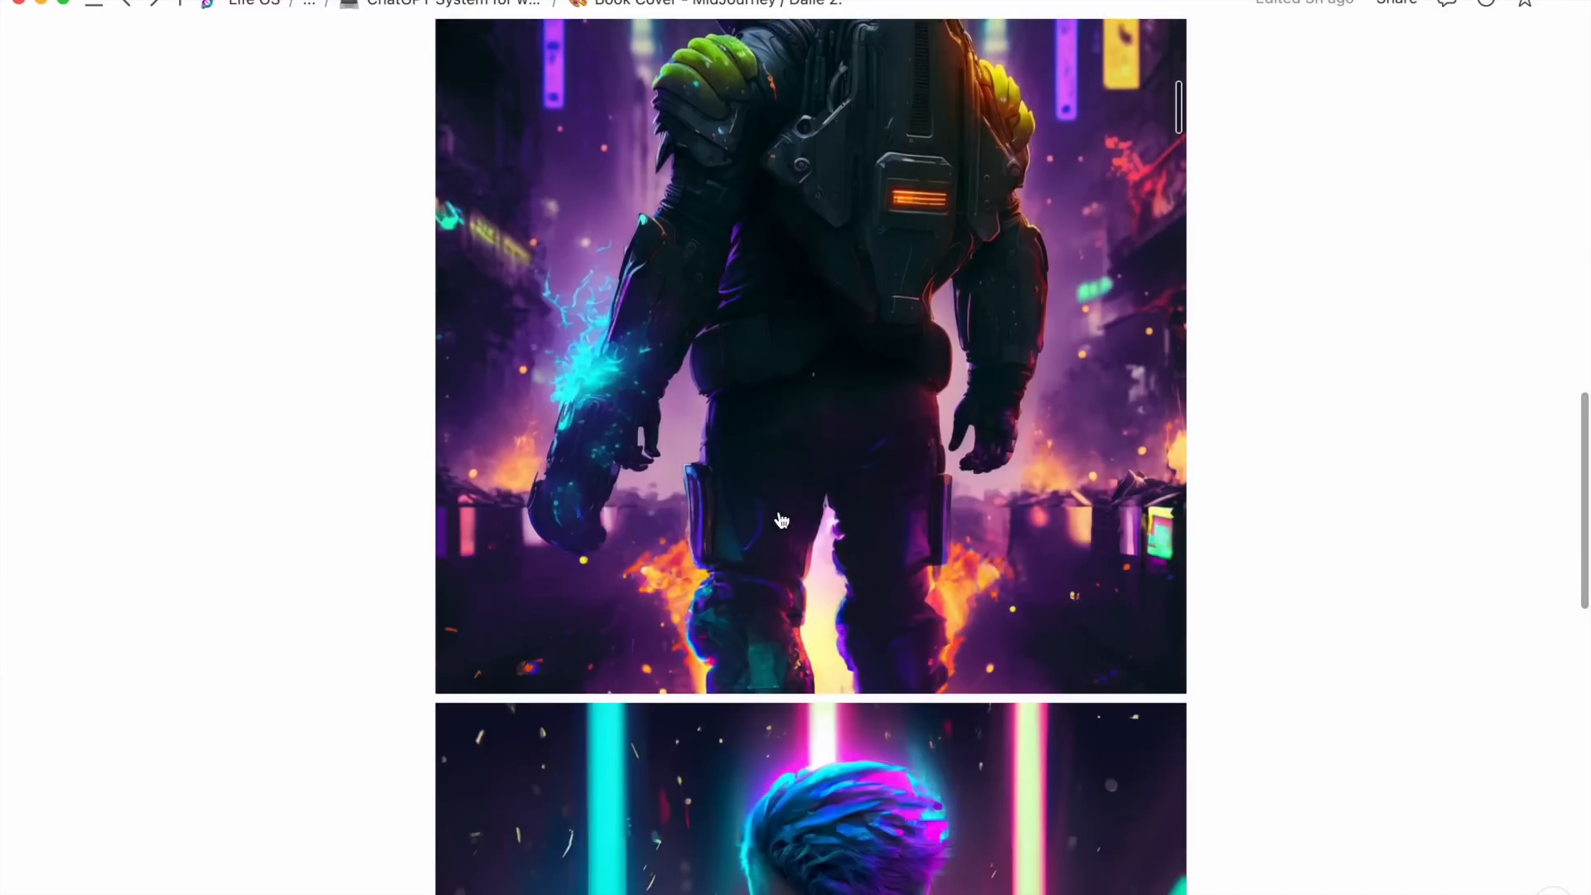
{"action": "scroll", "coordinate": [781, 519], "scroll_direction": "down", "scroll_amount": 10}
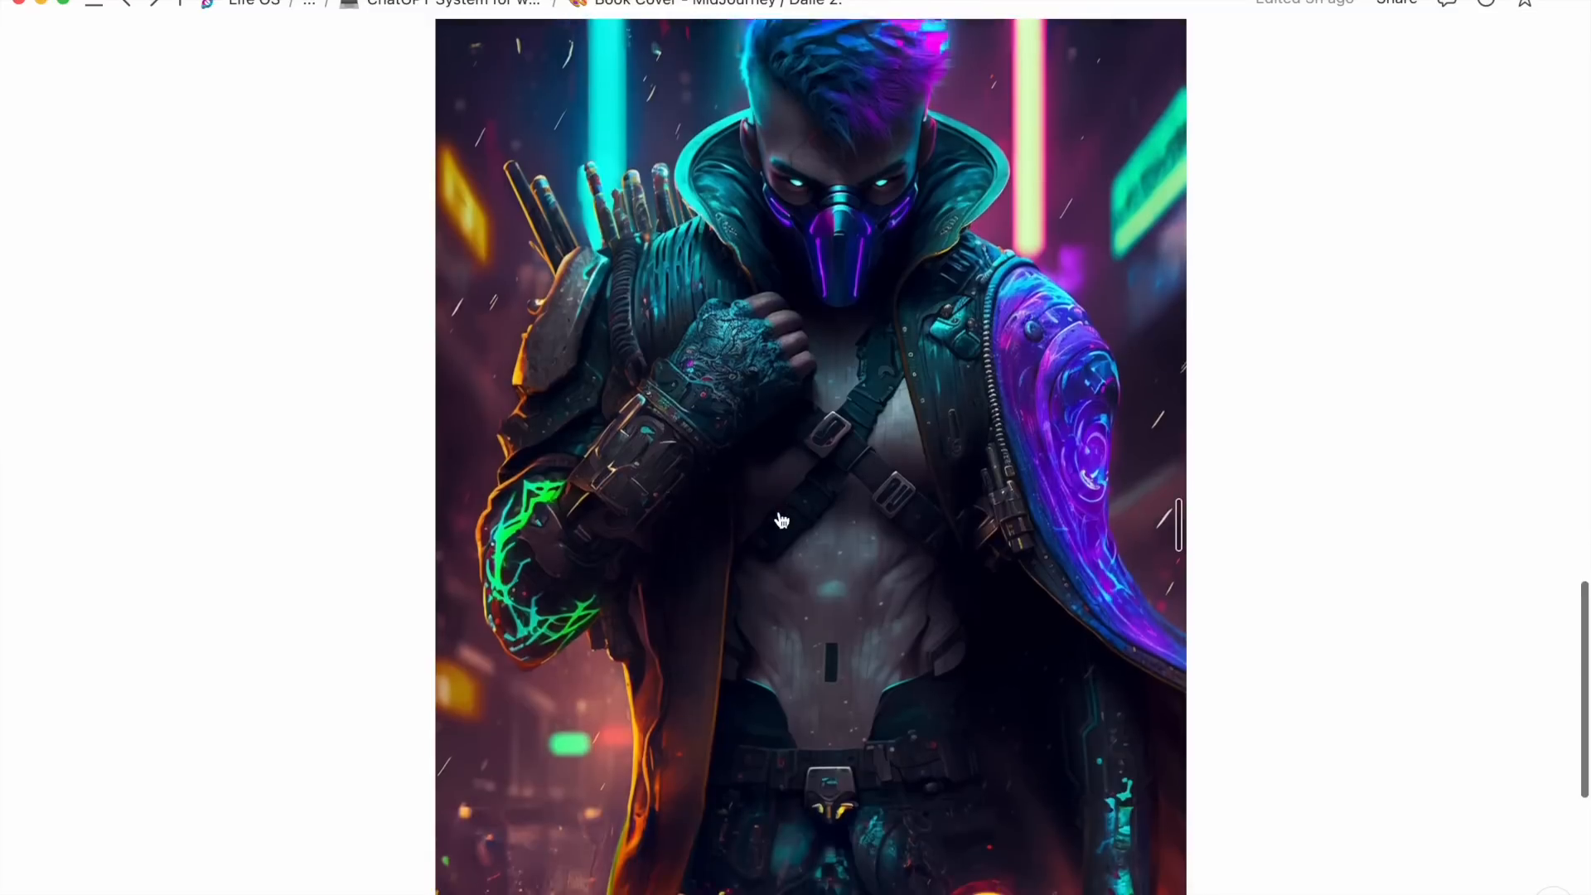
{"action": "scroll", "coordinate": [782, 520], "scroll_direction": "down", "scroll_amount": 5}
{"action": "scroll", "coordinate": [782, 519], "scroll_direction": "up", "scroll_amount": 3}
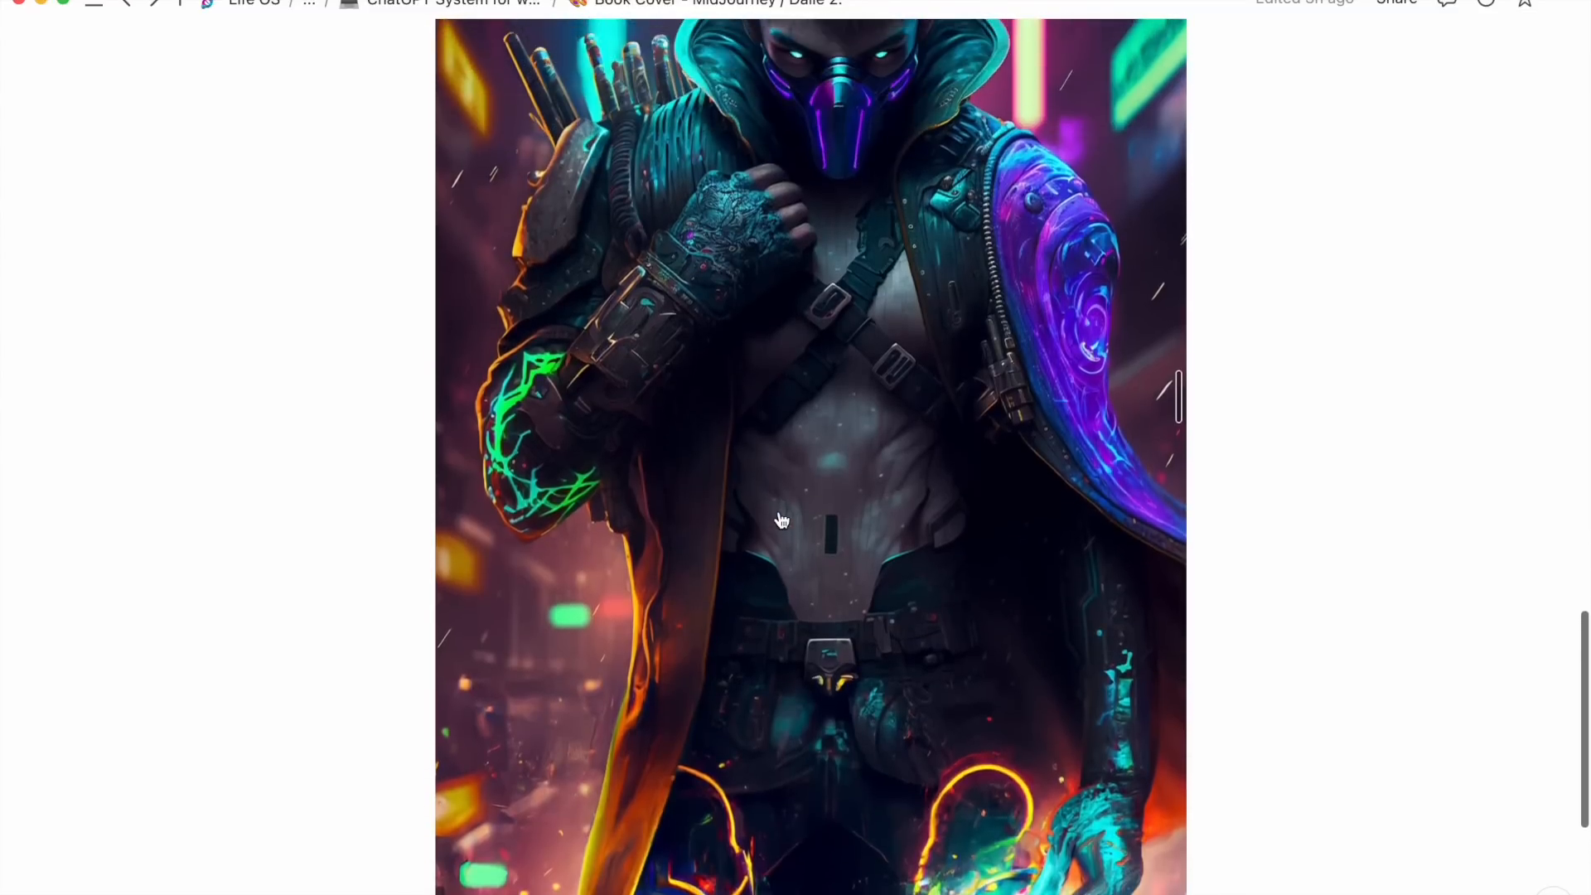
{"action": "scroll", "coordinate": [781, 520], "scroll_direction": "up", "scroll_amount": 6}
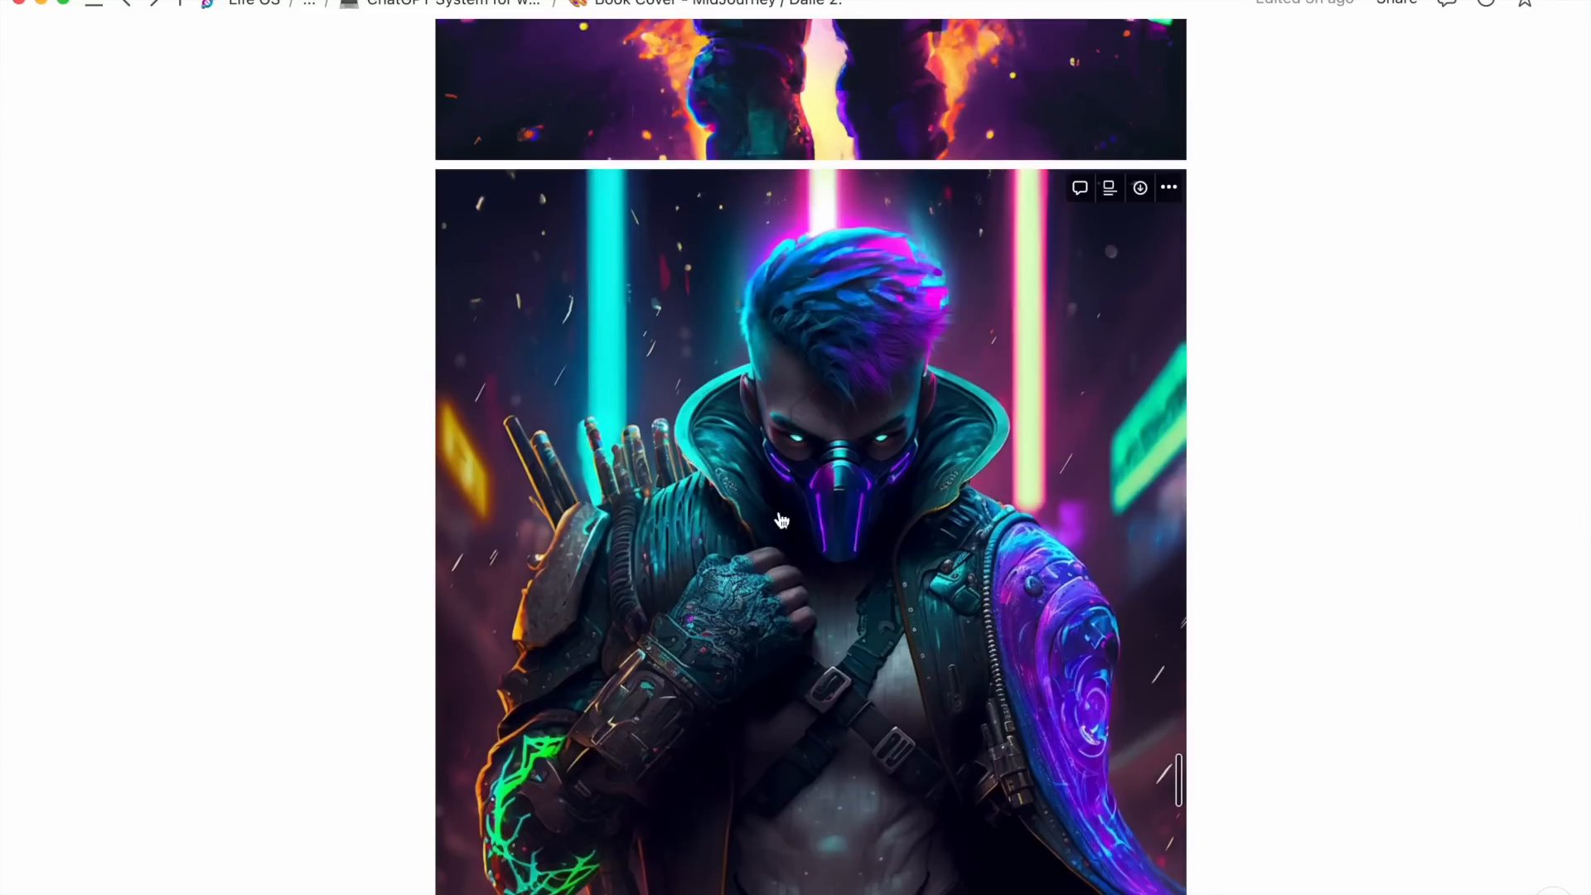
{"action": "scroll", "coordinate": [781, 519], "scroll_direction": "up", "scroll_amount": 10}
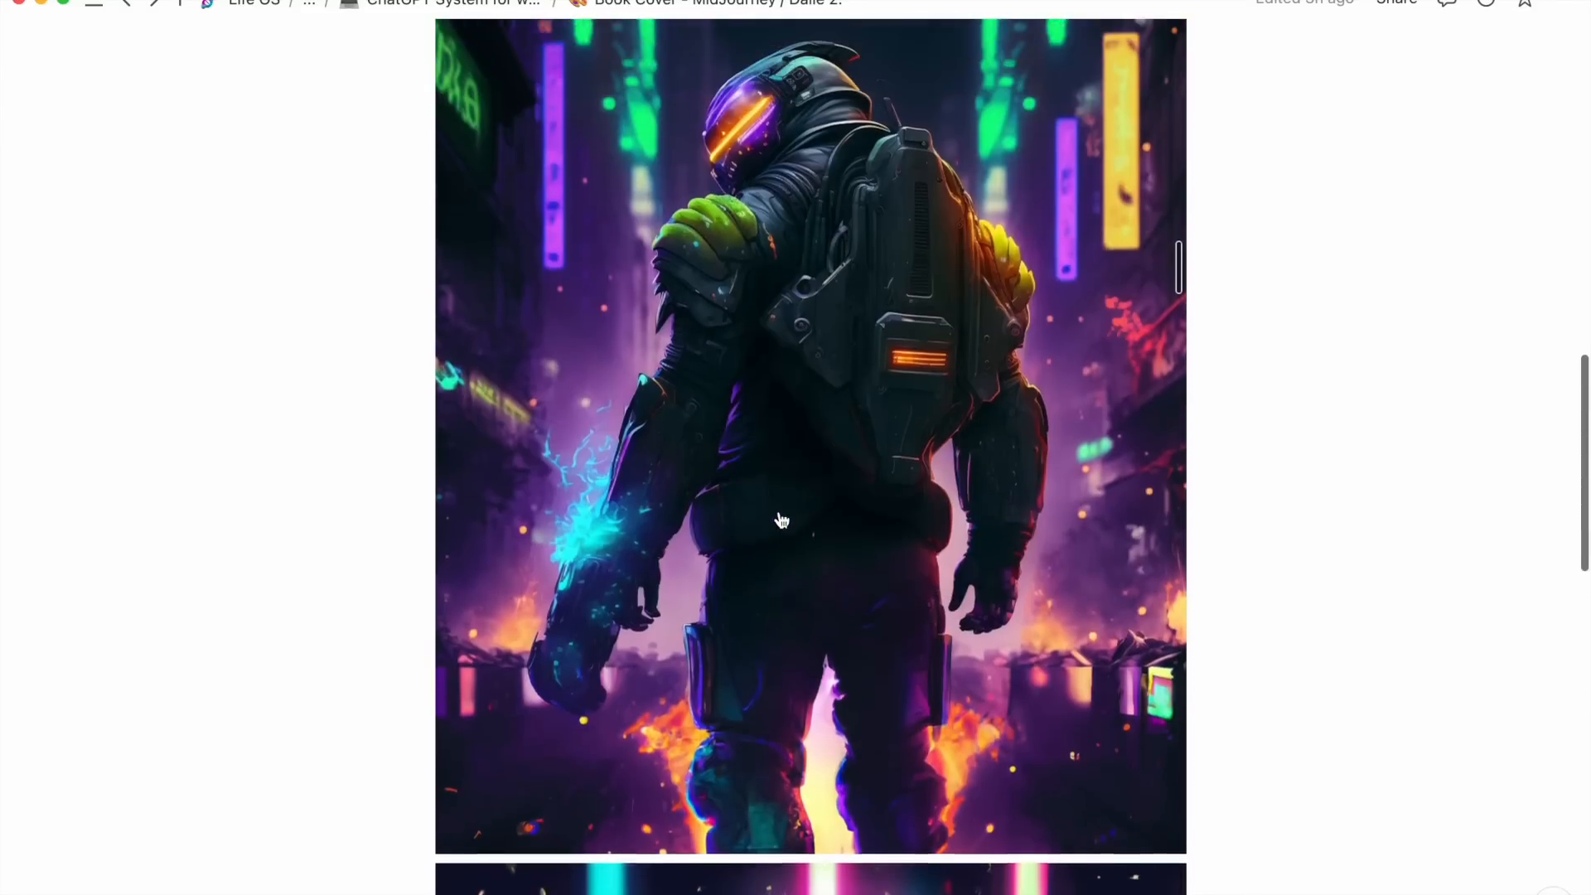
{"action": "scroll", "coordinate": [880, 641], "scroll_direction": "down", "scroll_amount": 8}
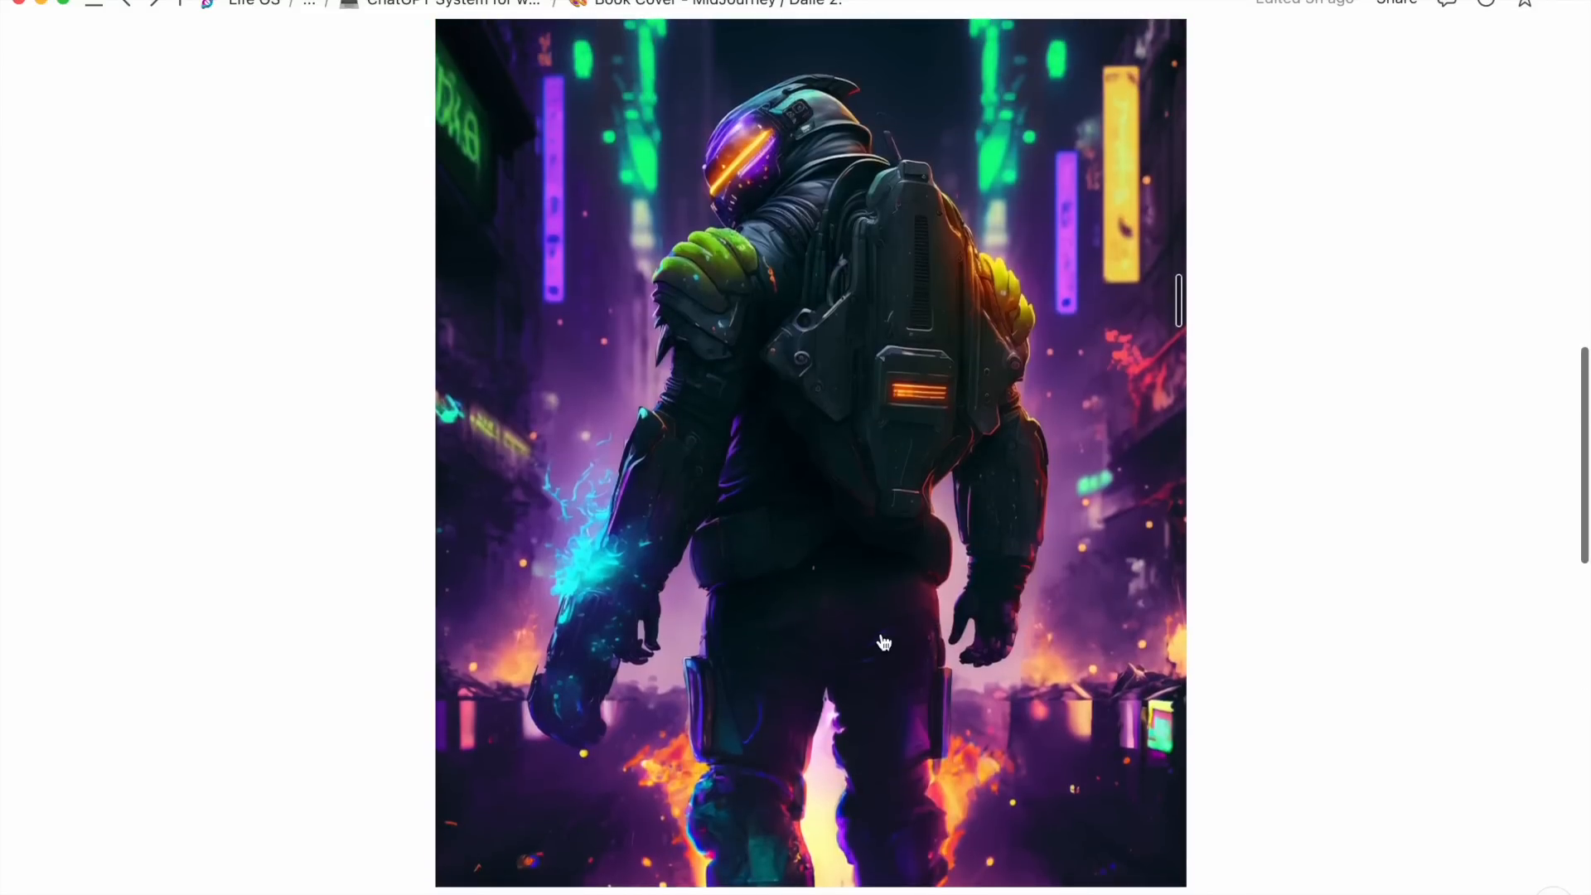
{"action": "scroll", "coordinate": [884, 642], "scroll_direction": "down", "scroll_amount": 3}
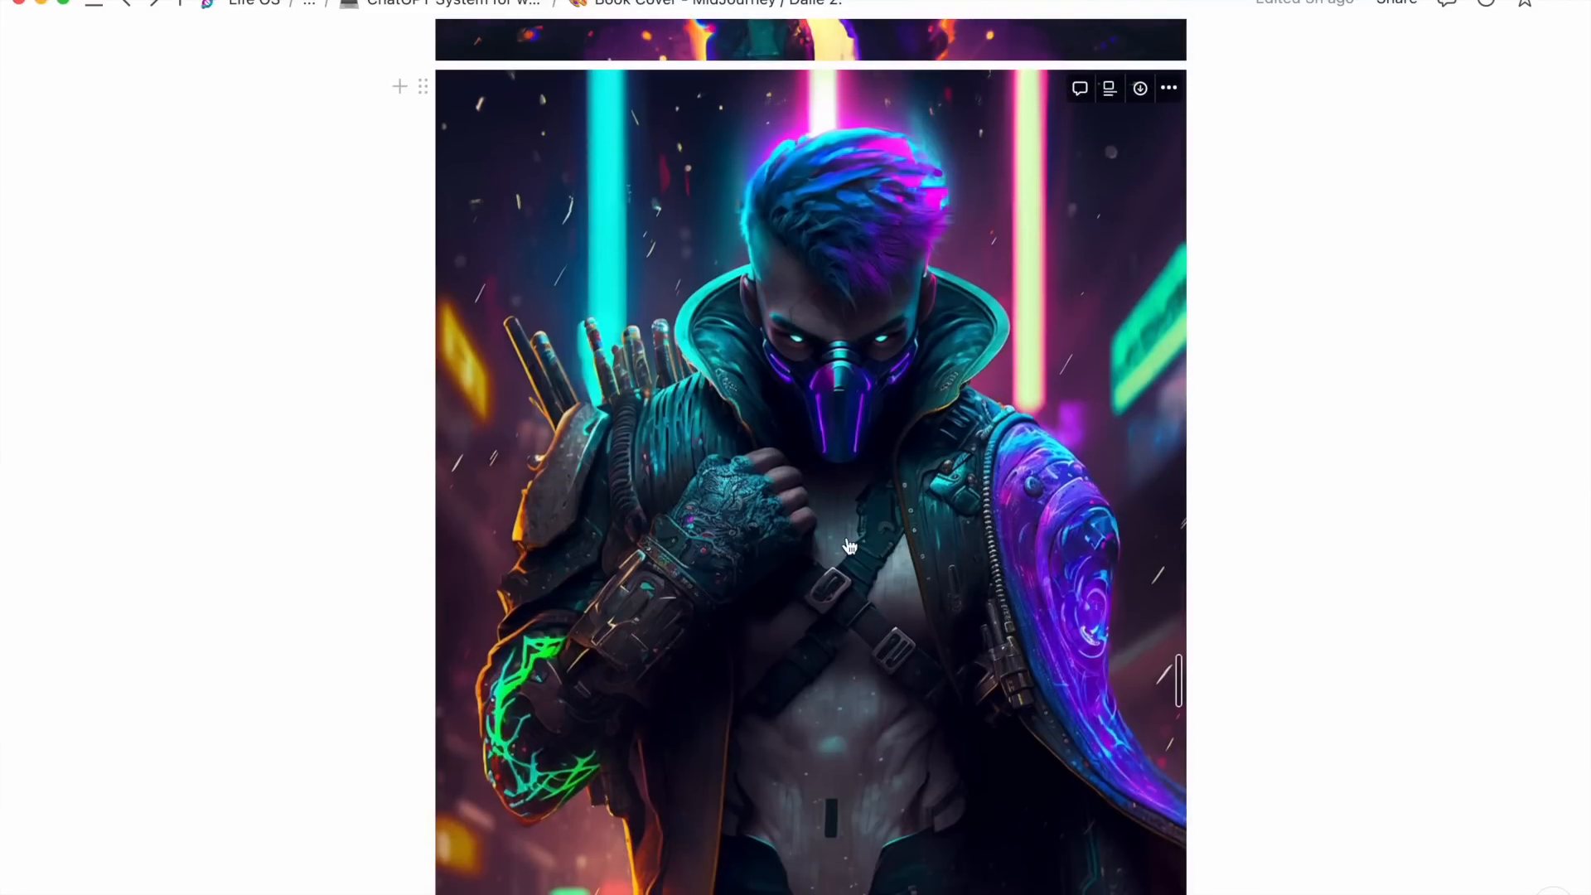
{"action": "scroll", "coordinate": [849, 545], "scroll_direction": "down", "scroll_amount": 7}
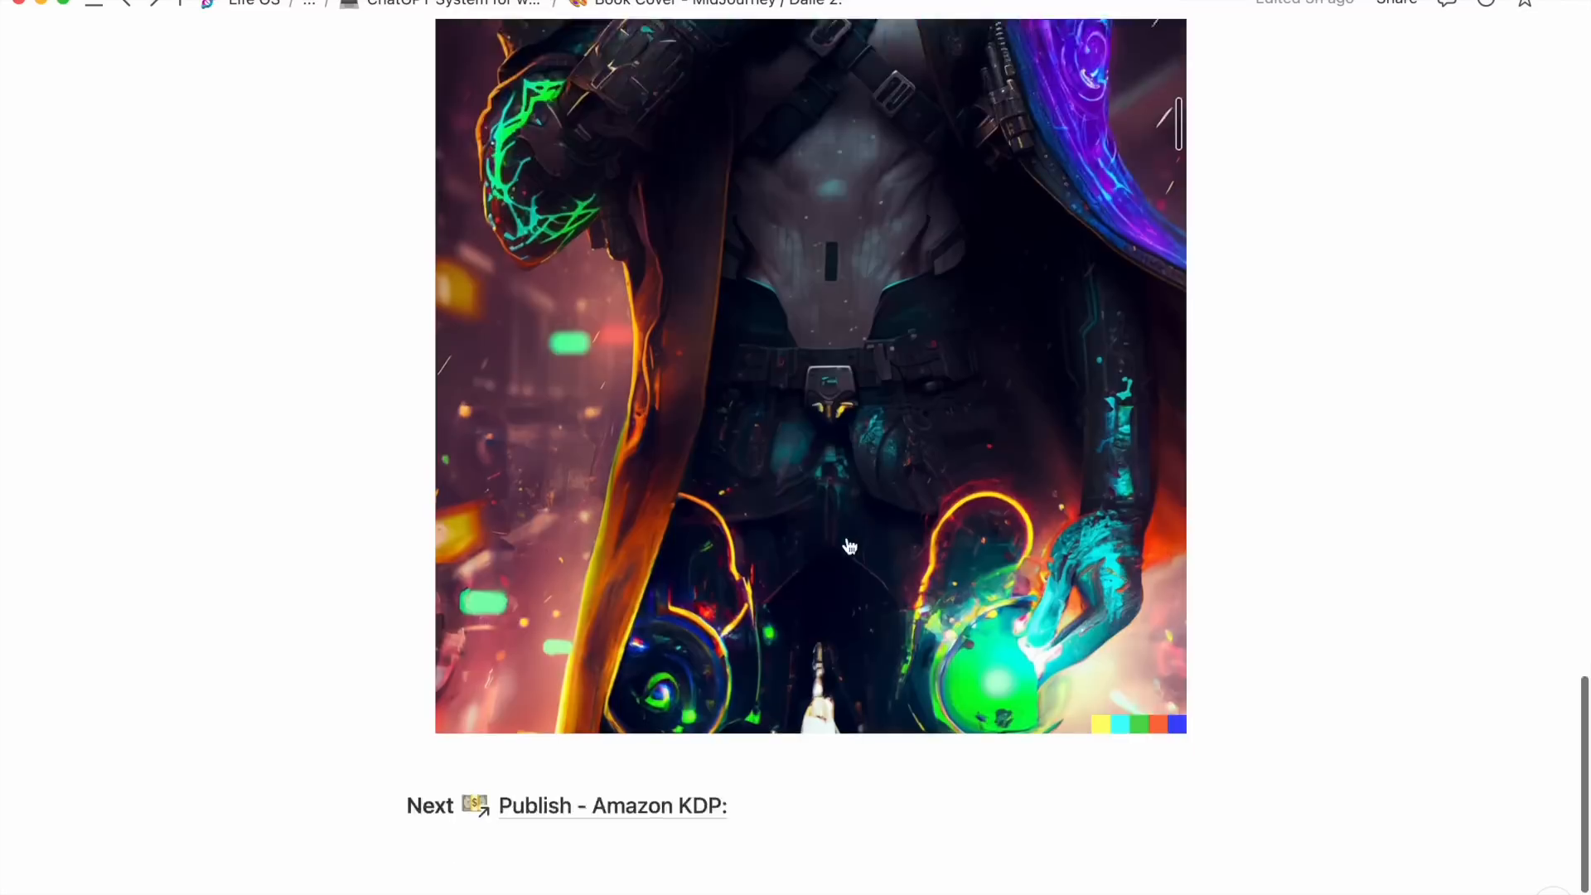
Inspect the details of the masked bounty hunter cover, from the glowing green orb in his hand up to his head.
{"action": "scroll", "coordinate": [845, 536], "scroll_direction": "up", "scroll_amount": 3}
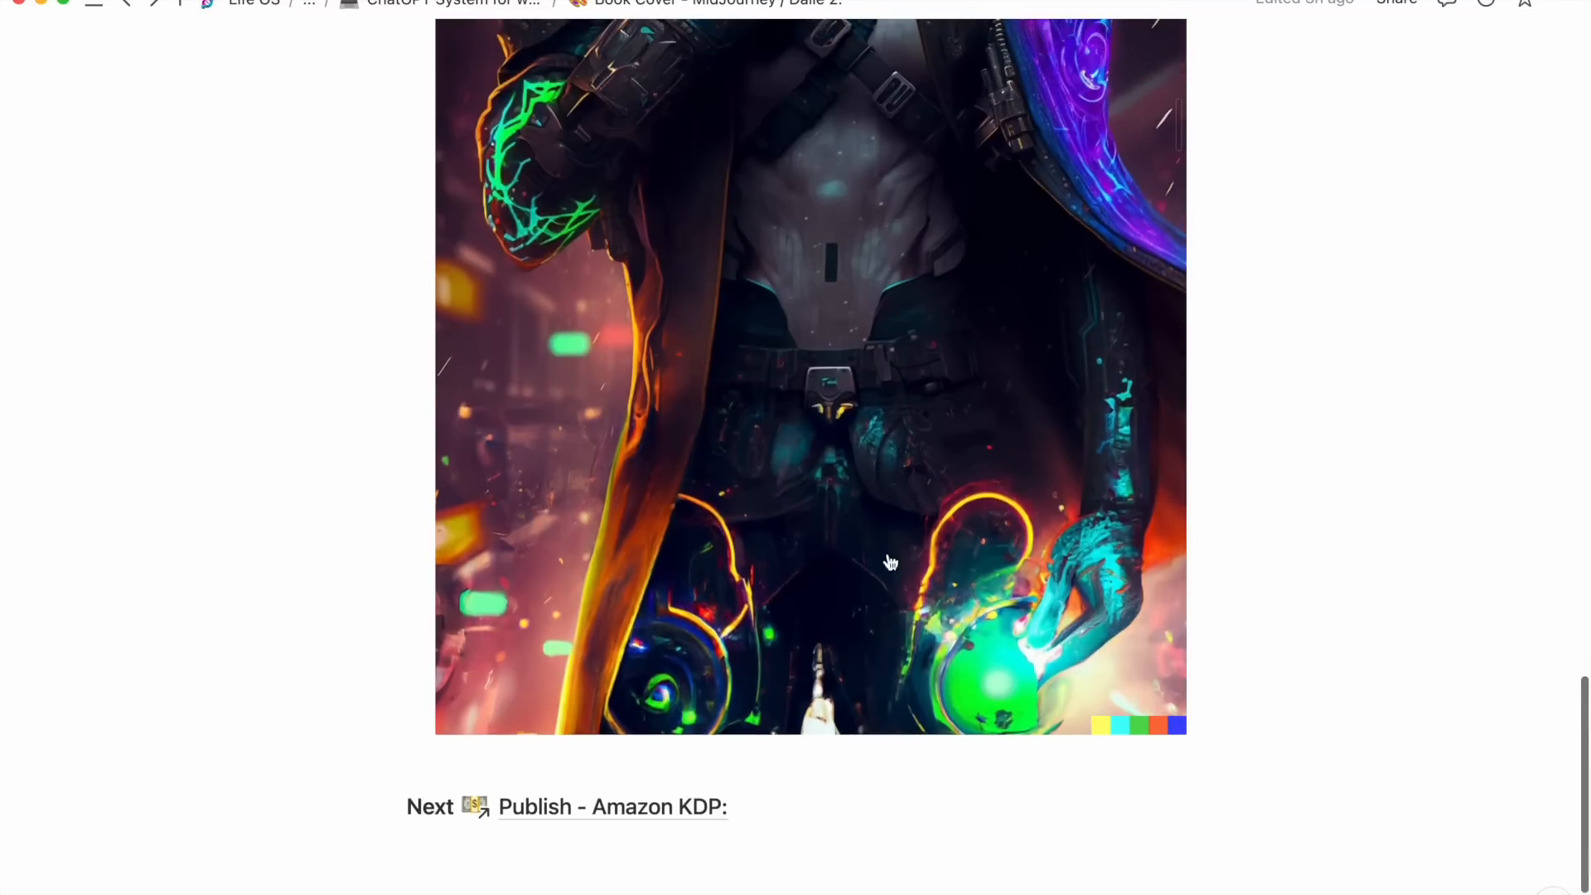
{"action": "scroll", "coordinate": [1187, 623], "scroll_direction": "up", "scroll_amount": 2}
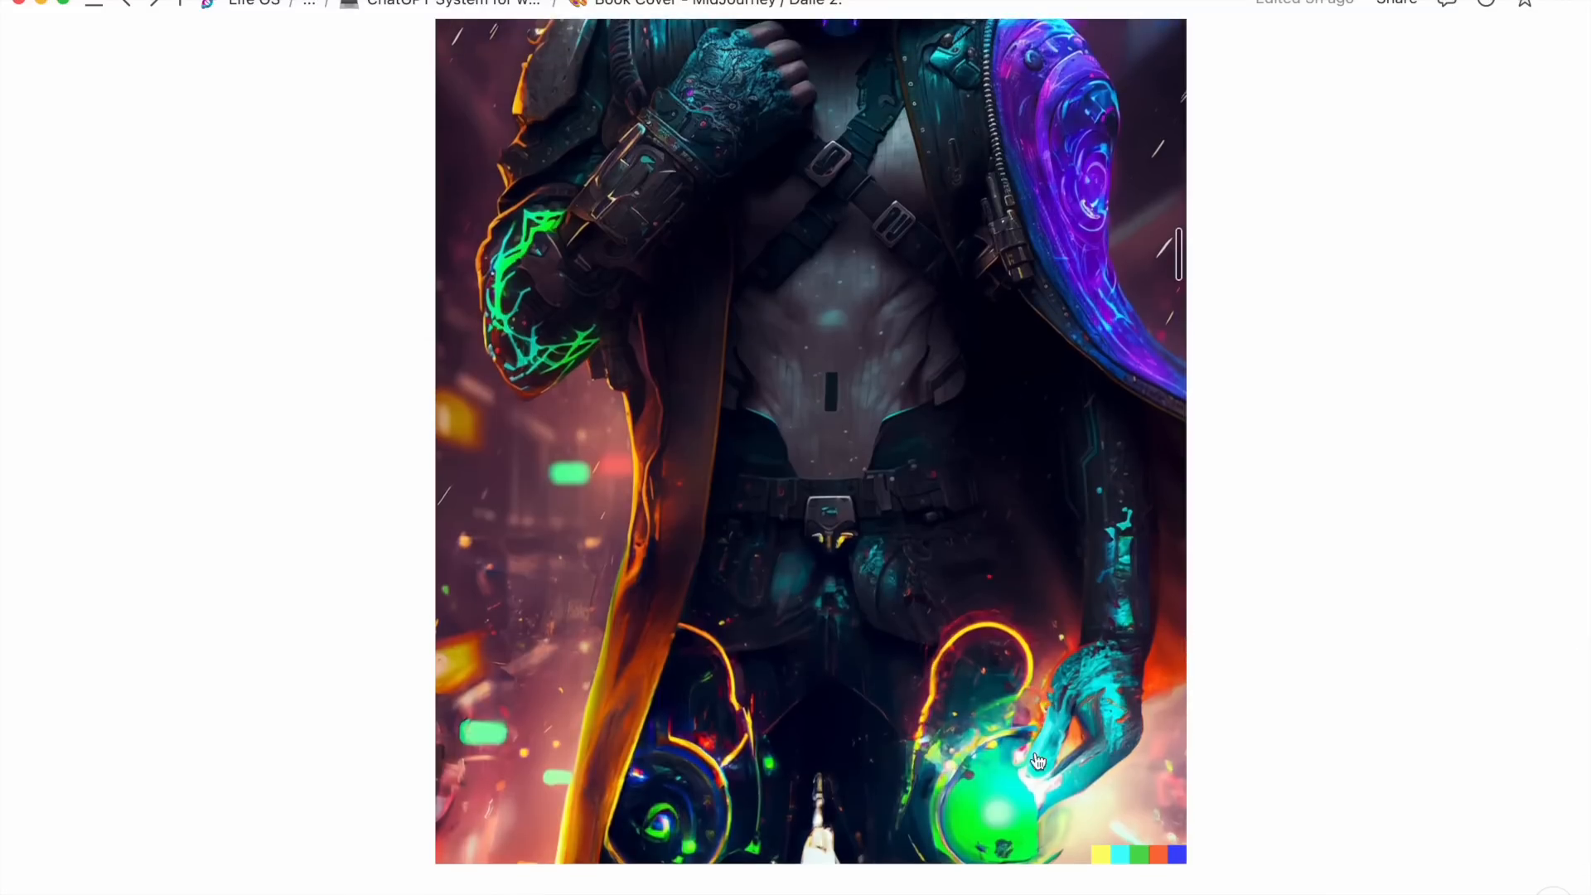
{"action": "scroll", "coordinate": [947, 793], "scroll_direction": "up", "scroll_amount": 5}
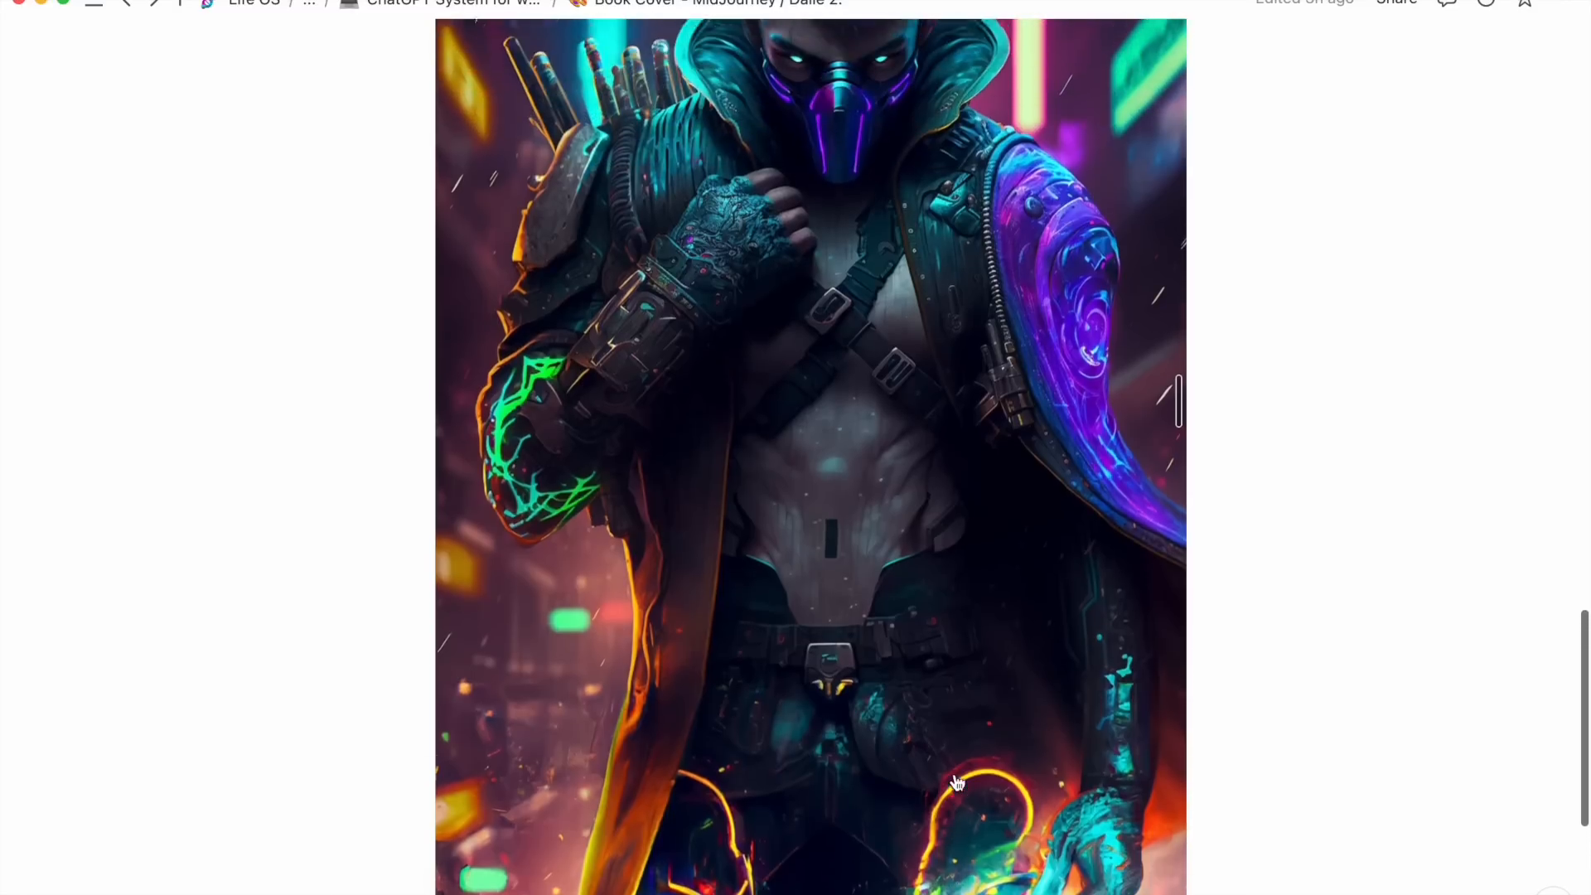
{"action": "scroll", "coordinate": [953, 777], "scroll_direction": "up", "scroll_amount": 2}
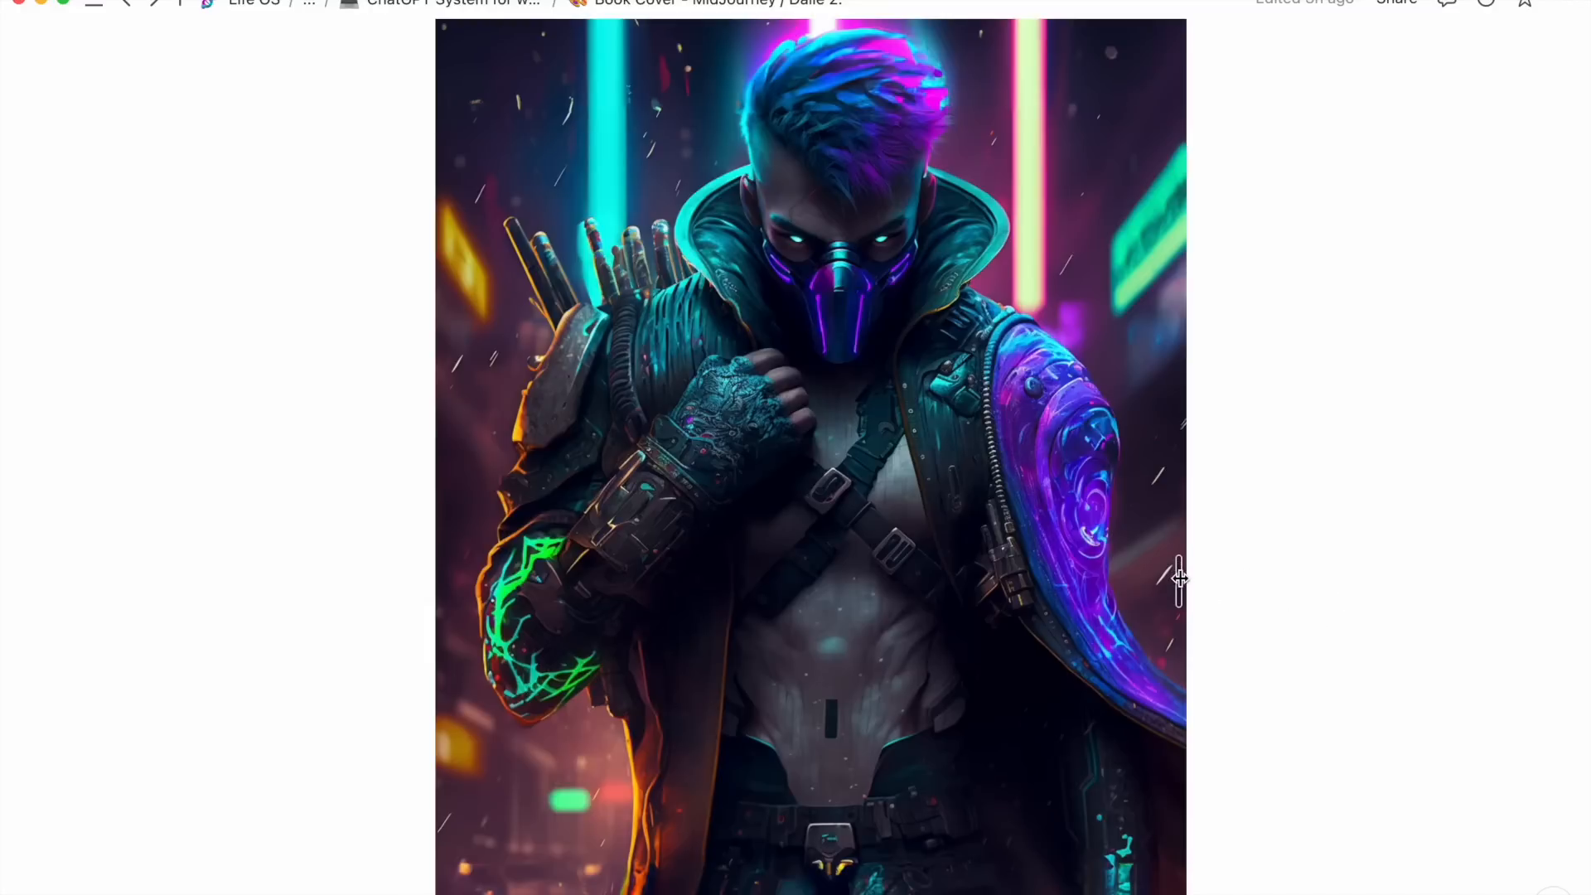
{"action": "left_click", "coordinate": [1181, 634]}
{"action": "scroll", "coordinate": [1202, 609], "scroll_direction": "up", "scroll_amount": 5}
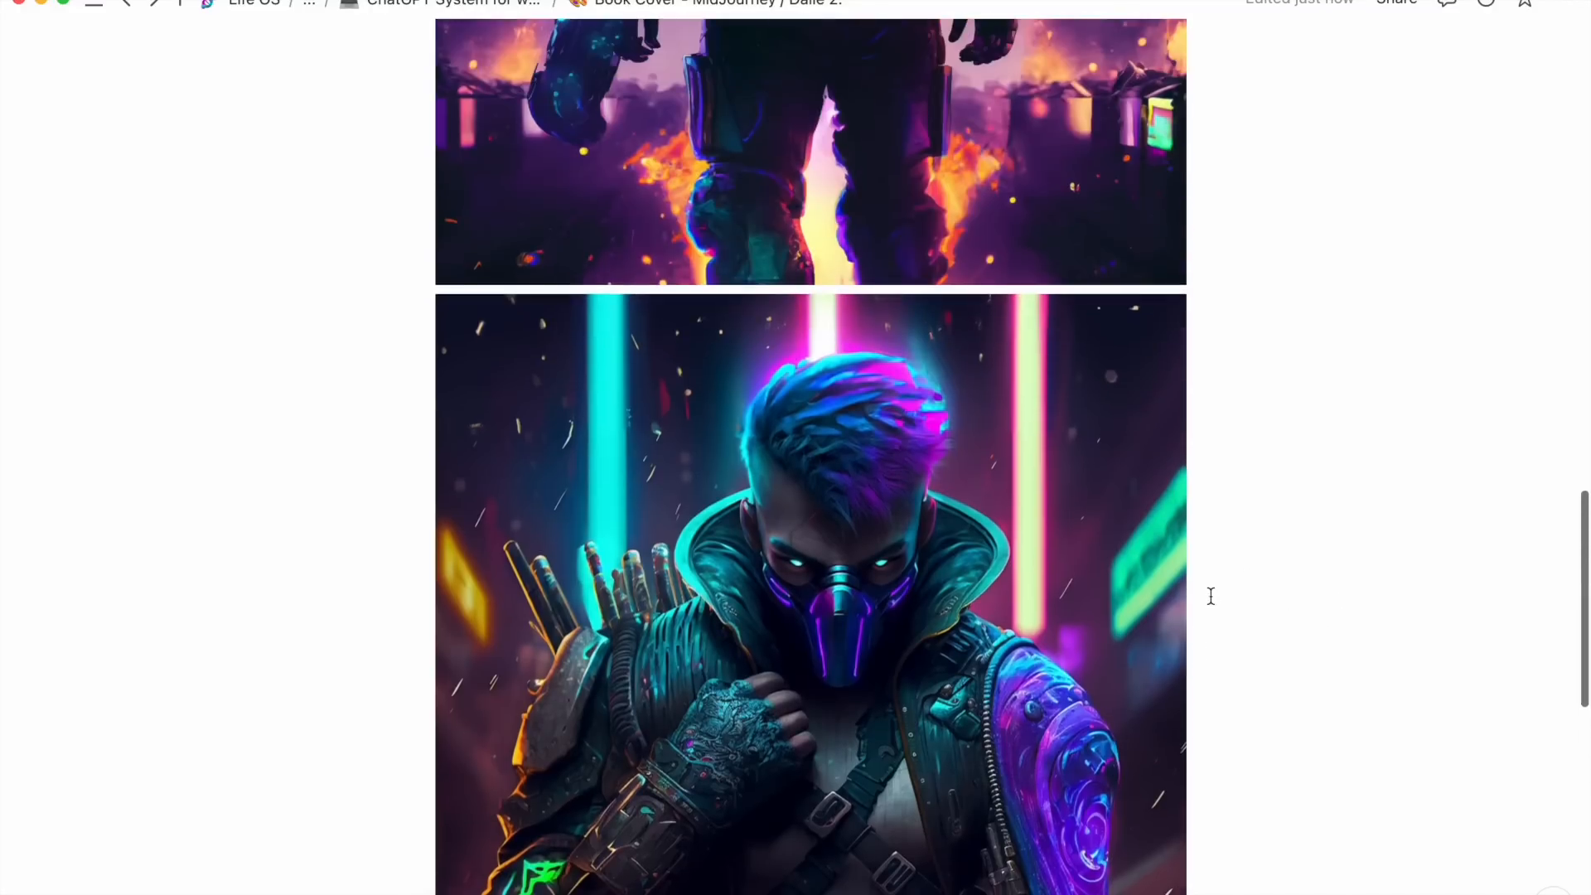
{"action": "scroll", "coordinate": [1211, 596], "scroll_direction": "down", "scroll_amount": 10}
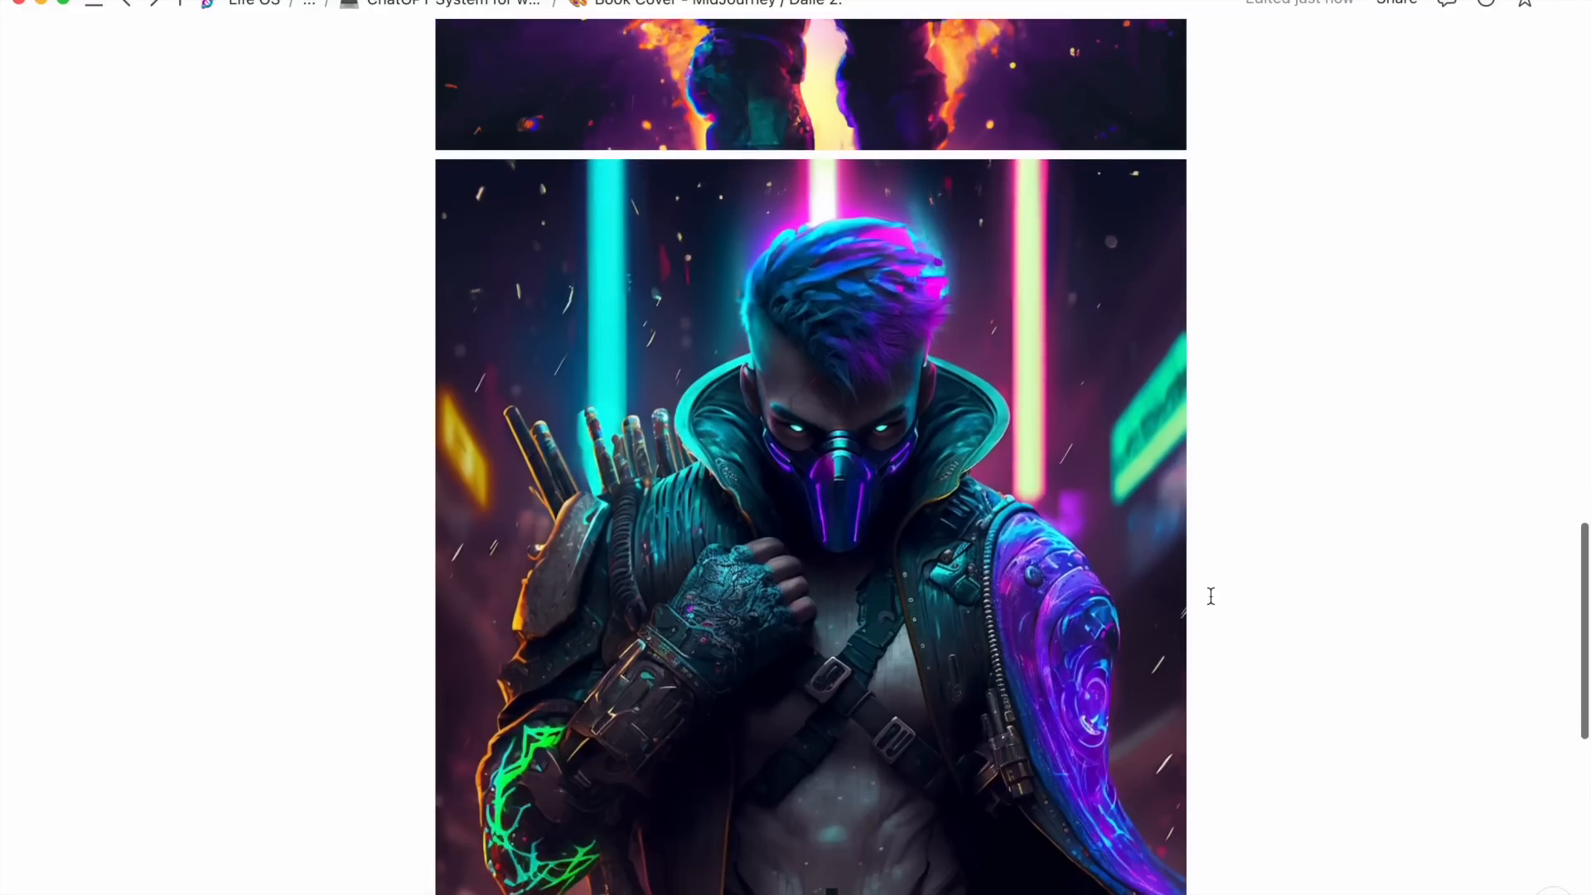
{"action": "scroll", "coordinate": [1211, 597], "scroll_direction": "down", "scroll_amount": 2}
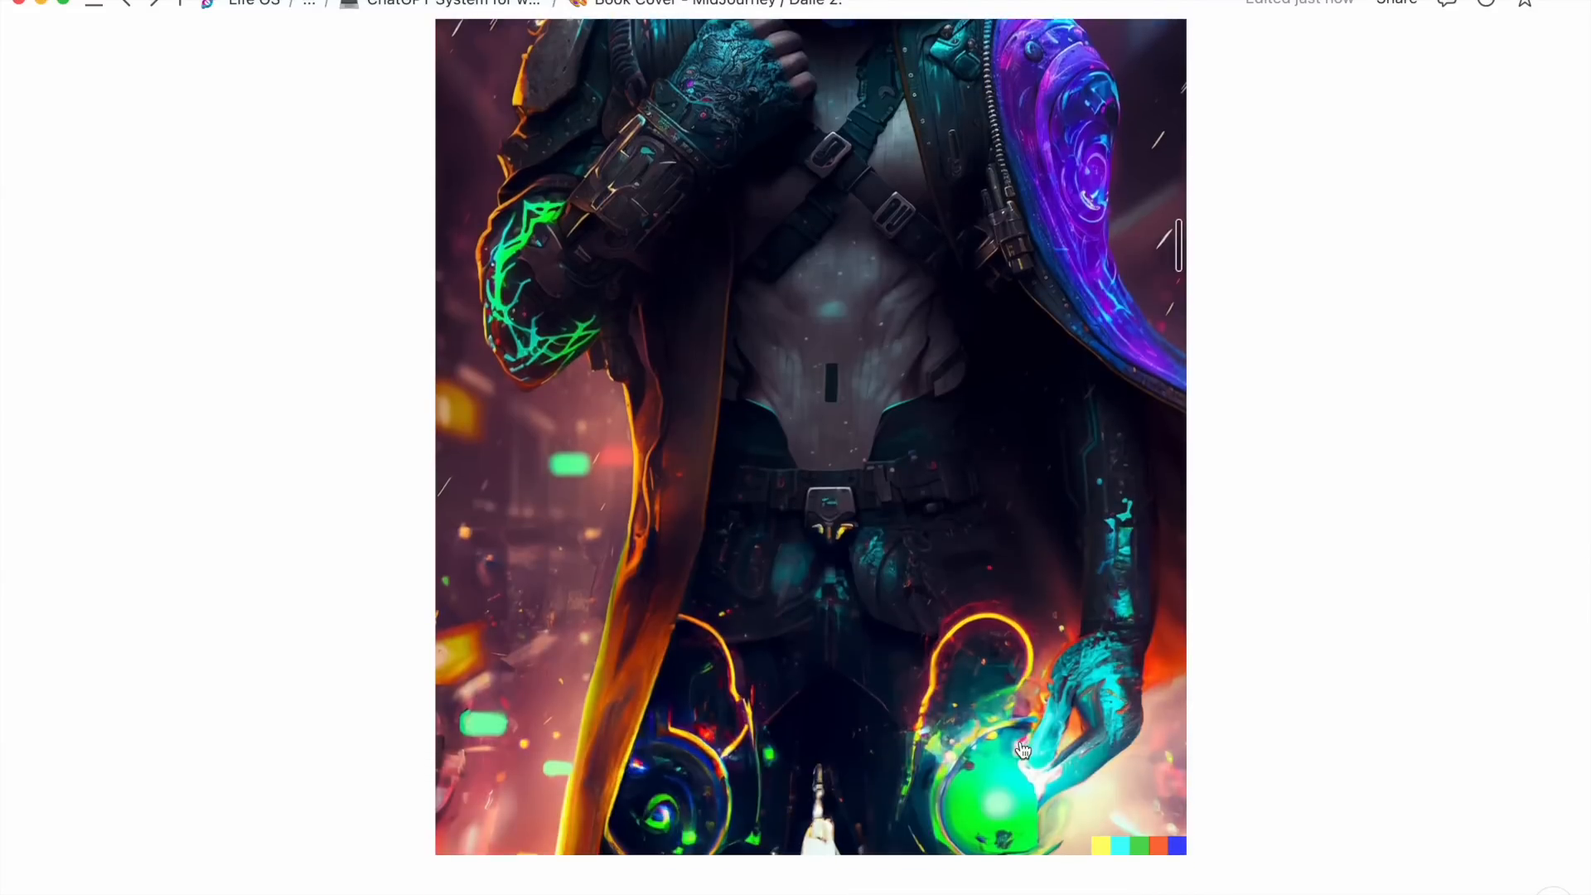
{"action": "scroll", "coordinate": [1109, 753], "scroll_direction": "down", "scroll_amount": 2}
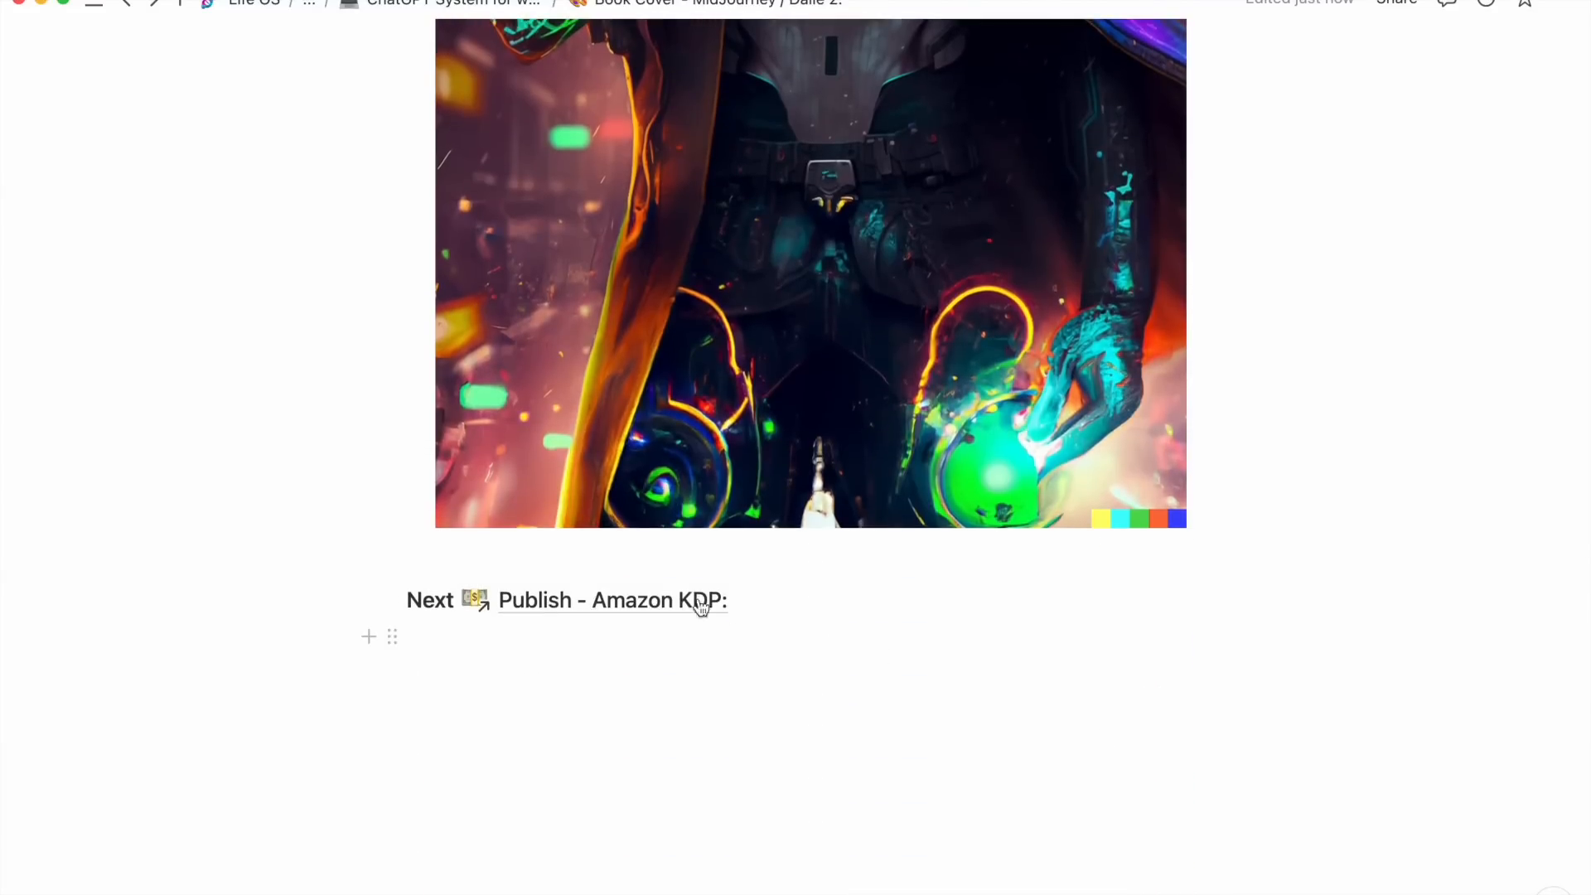
Open the Publish - Amazon KDP page, view its linked Amazon KDP website, and return to the Notion page.
{"action": "left_click", "coordinate": [678, 603]}
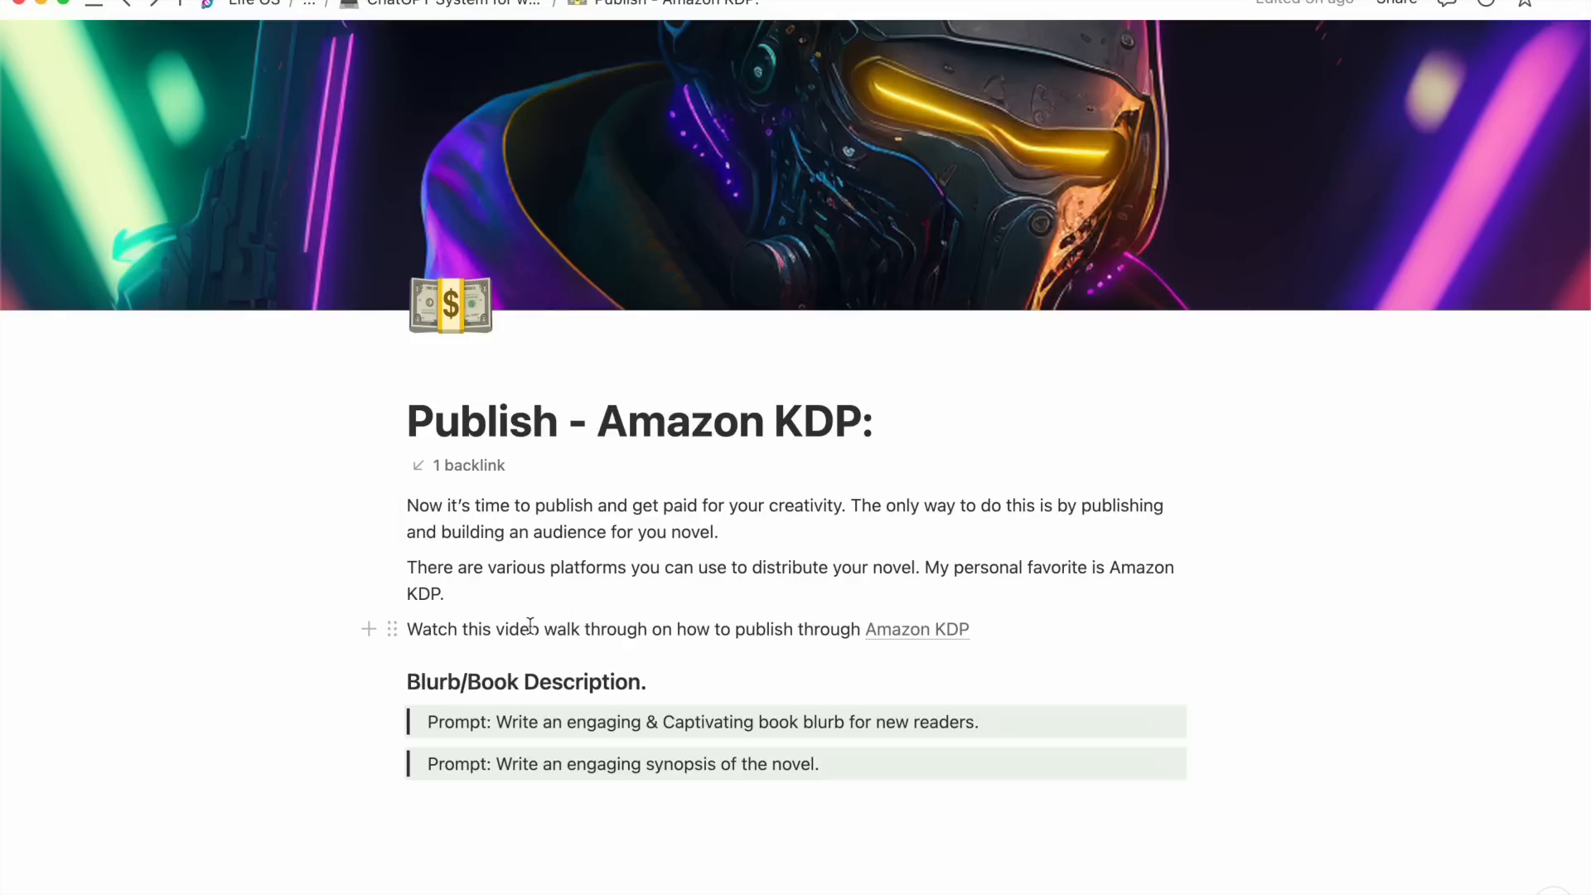
{"action": "left_click", "coordinate": [934, 635]}
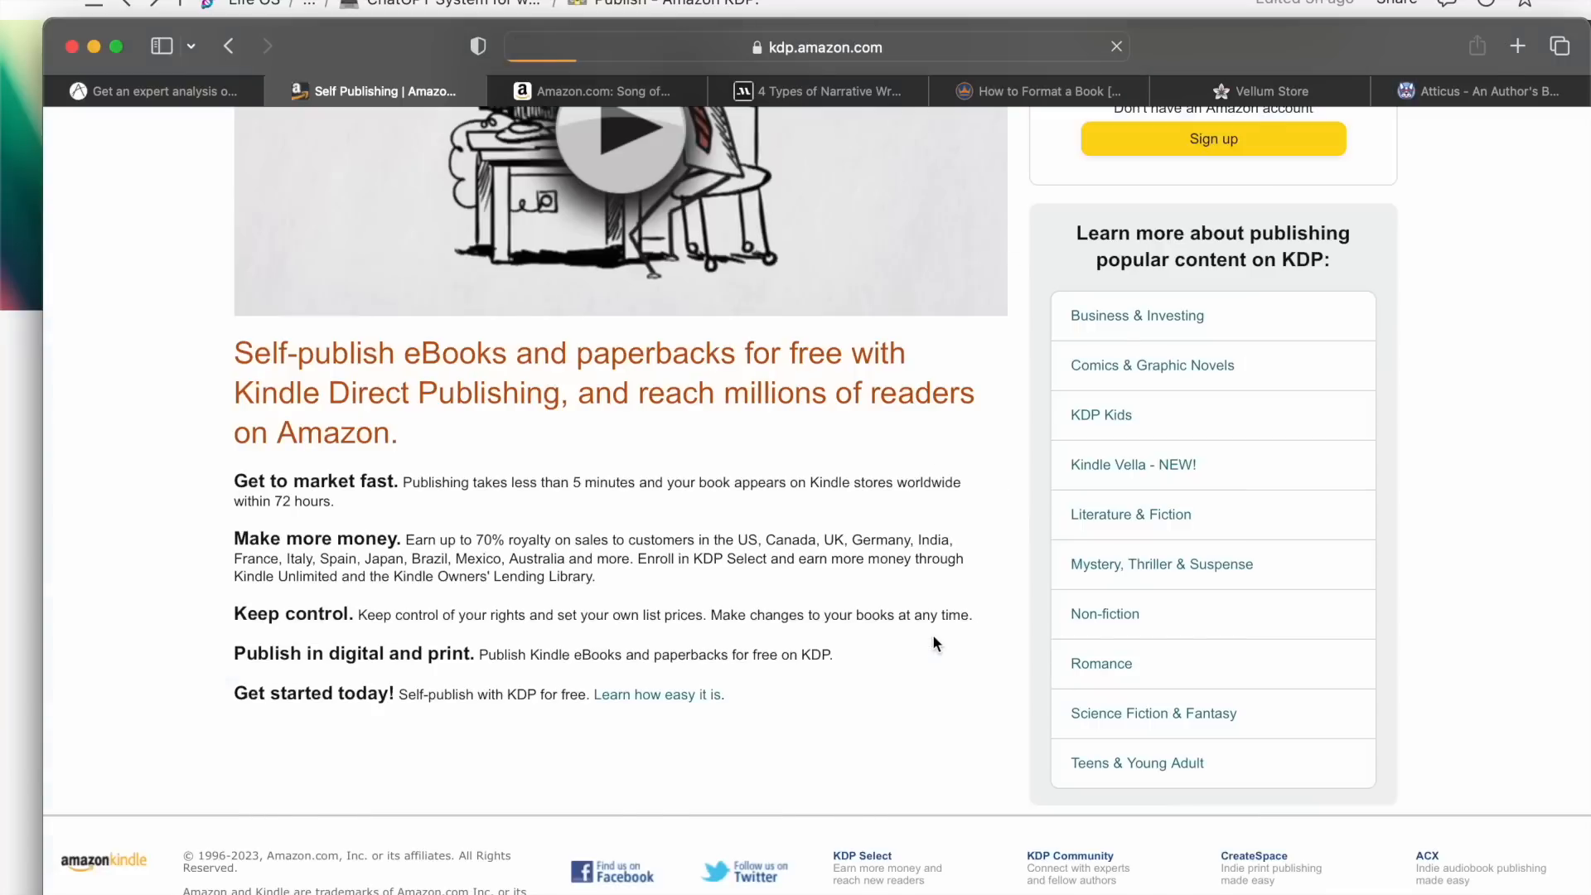
{"action": "scroll", "coordinate": [1129, 373], "scroll_direction": "down", "scroll_amount": 5}
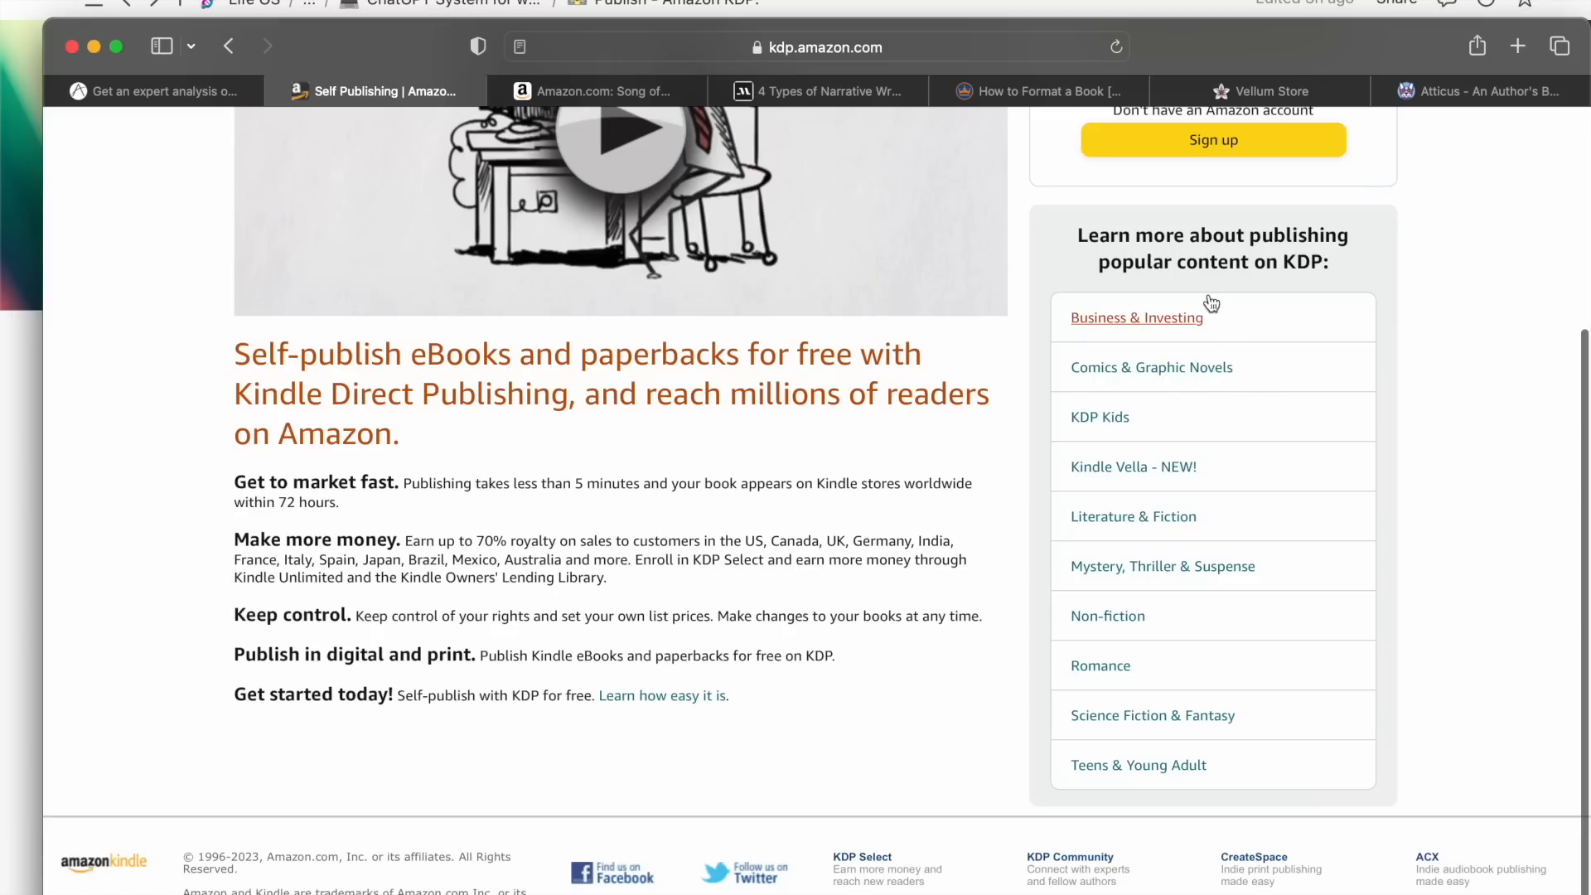
{"action": "scroll", "coordinate": [1160, 307], "scroll_direction": "up", "scroll_amount": 5}
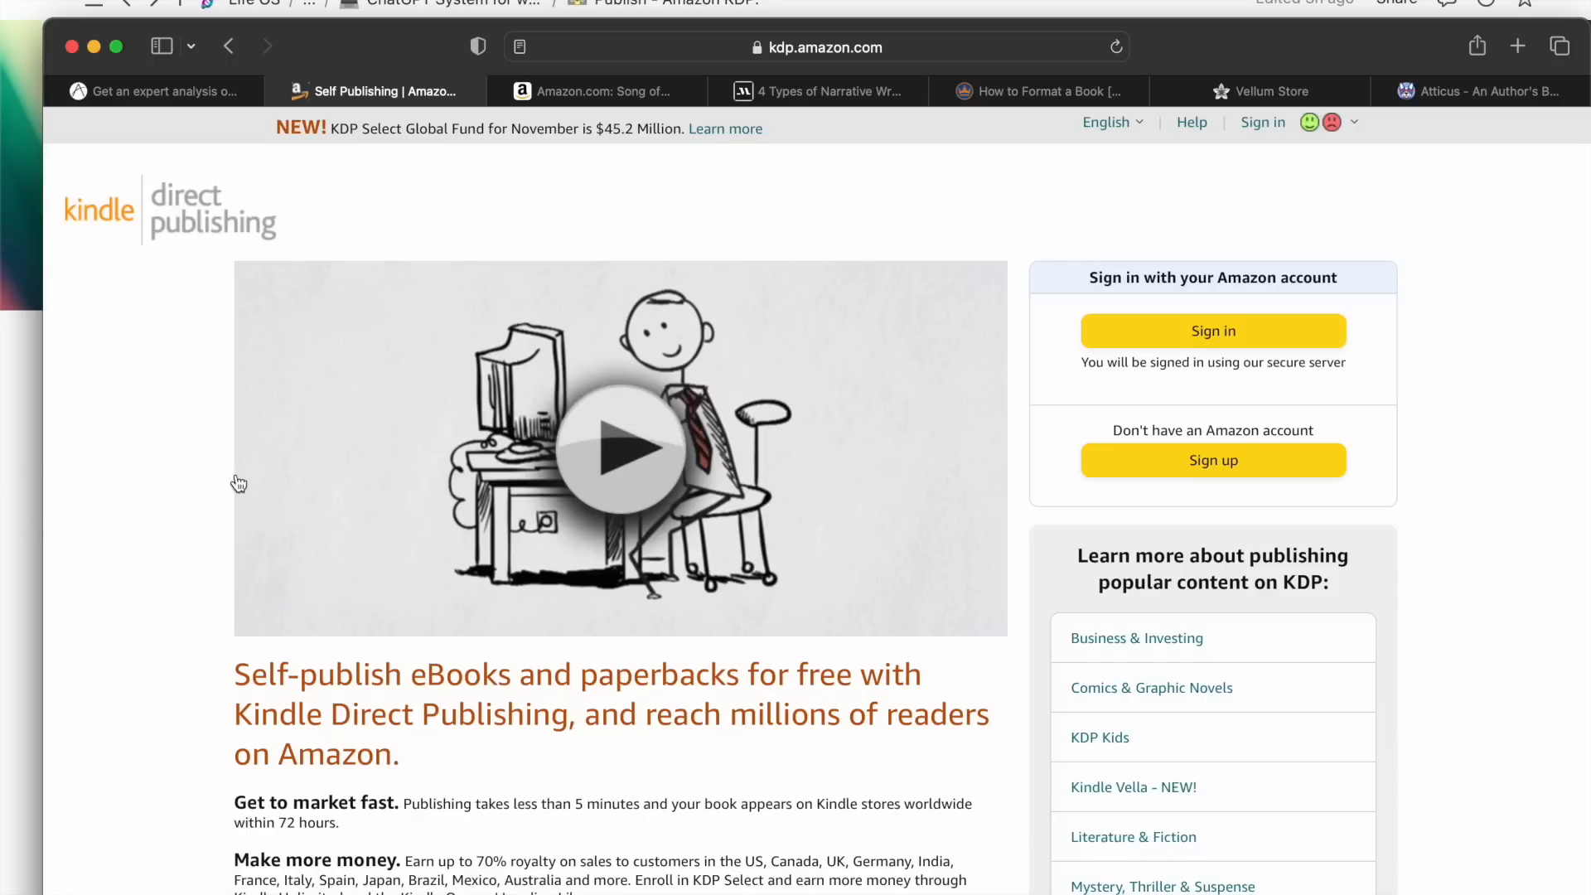
{"action": "left_click", "coordinate": [25, 524]}
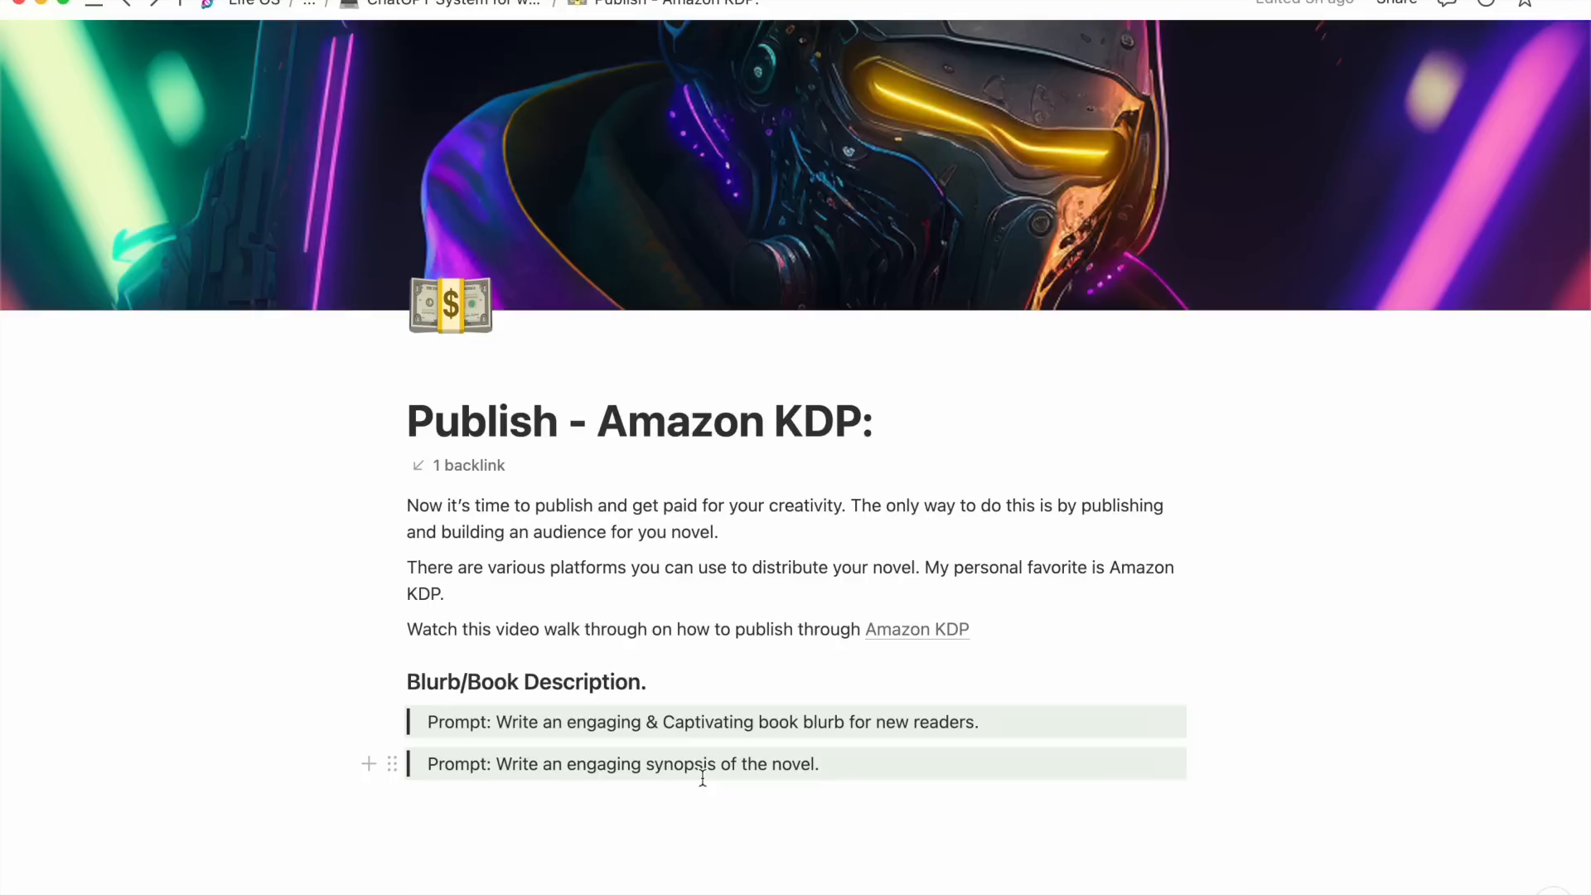
Return to the main ChatGPT System page and open the Audiobooks page from its list.
{"action": "left_click", "coordinate": [514, 4]}
{"action": "scroll", "coordinate": [663, 495], "scroll_direction": "down", "scroll_amount": 10}
{"action": "scroll", "coordinate": [659, 340], "scroll_direction": "up", "scroll_amount": 3}
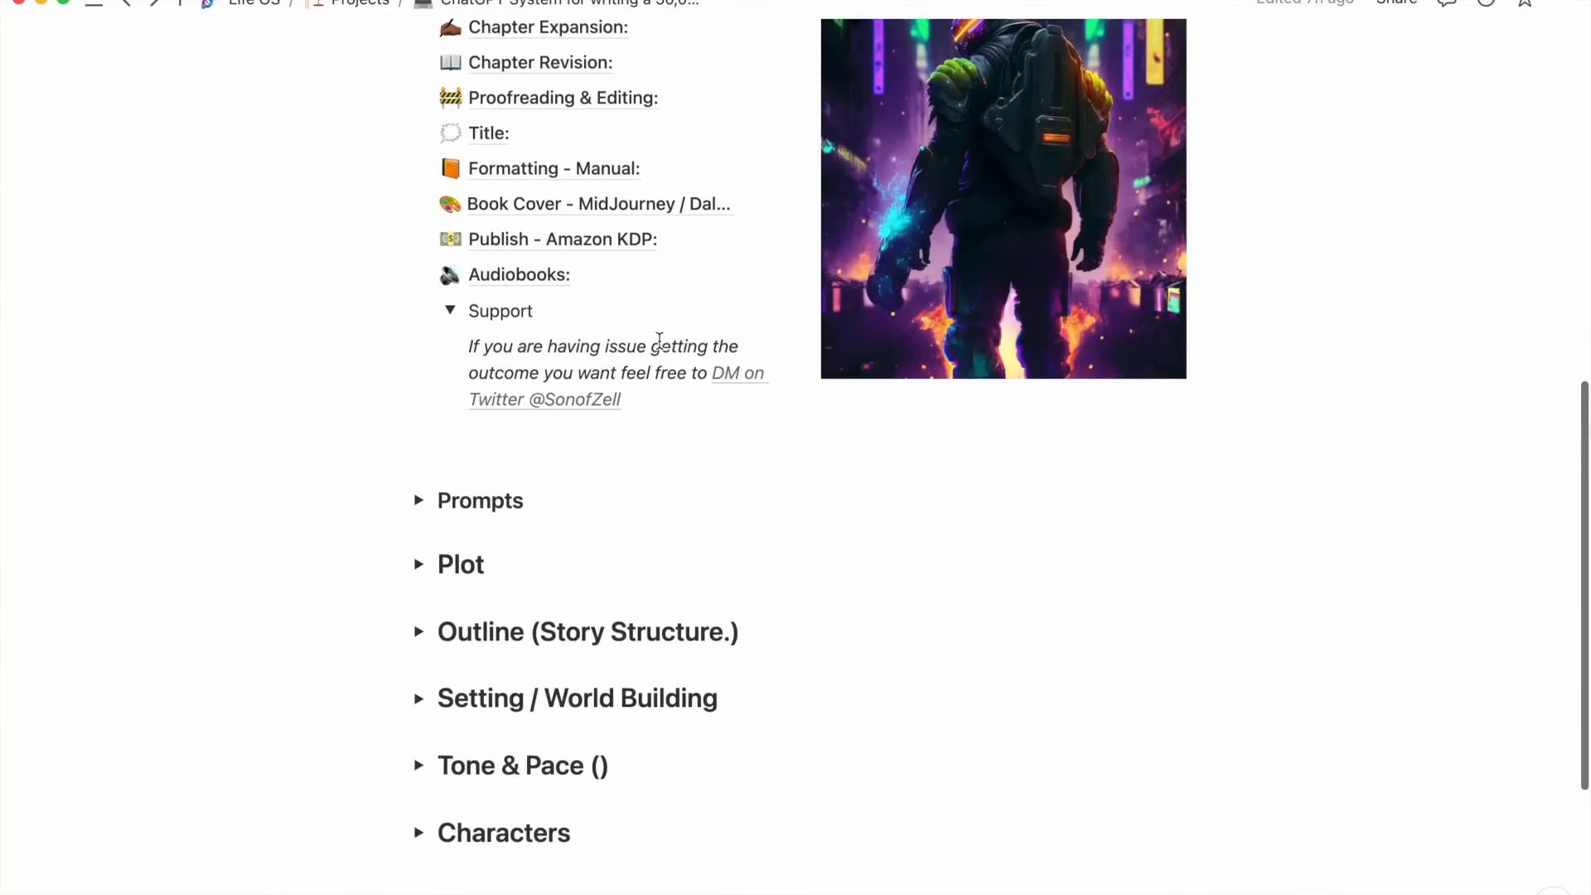
{"action": "left_click", "coordinate": [557, 282]}
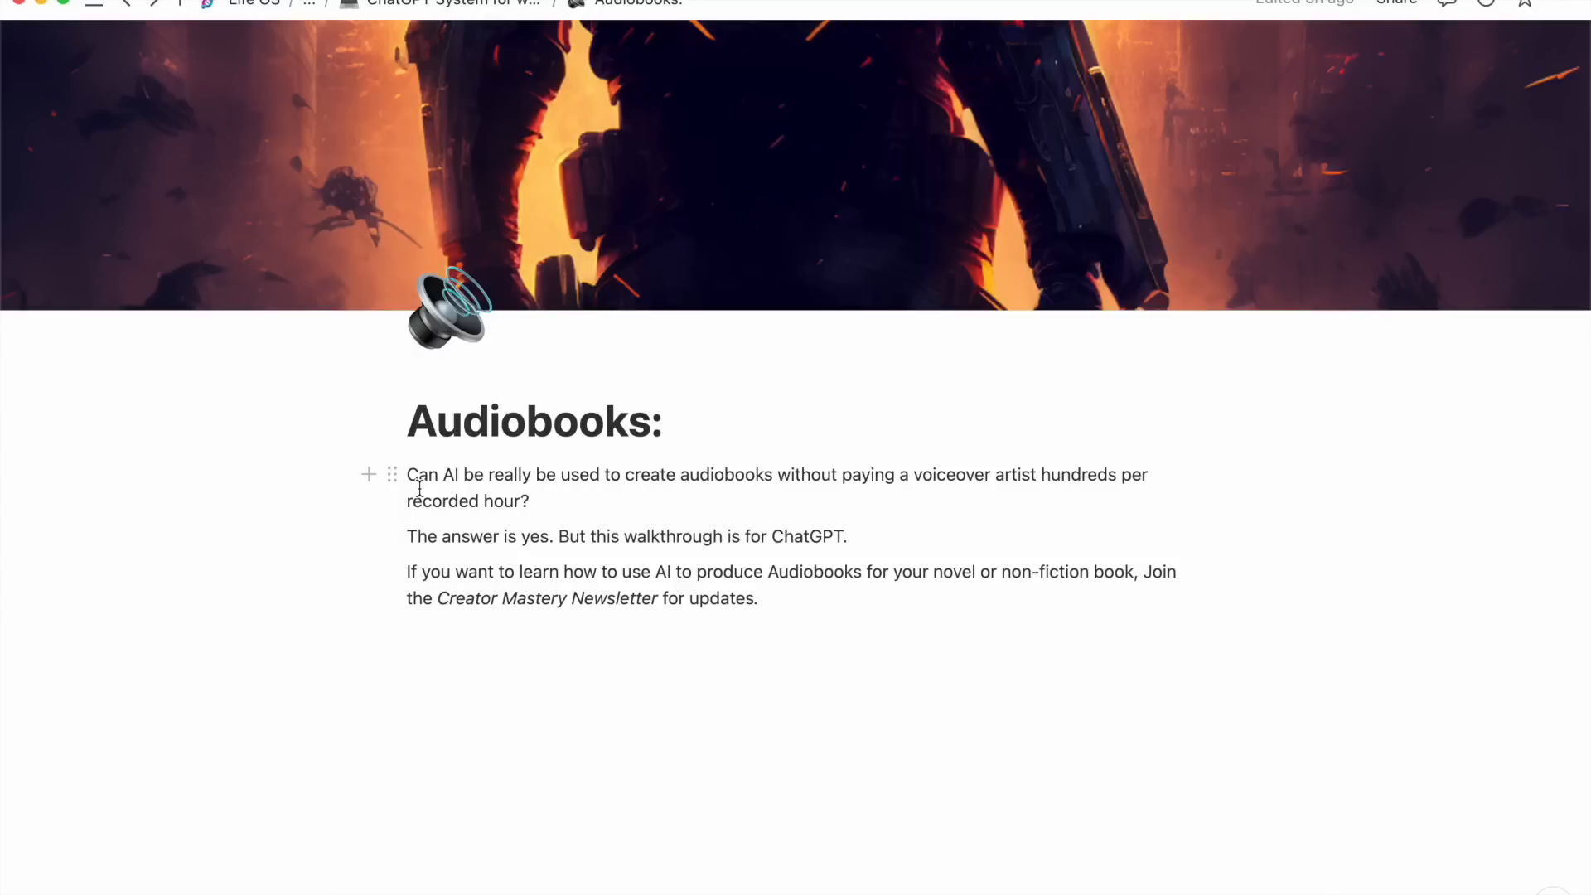
Switch to the Calculator and clear its previous value.
{"action": "mouse_move", "coordinate": [1558, 394]}
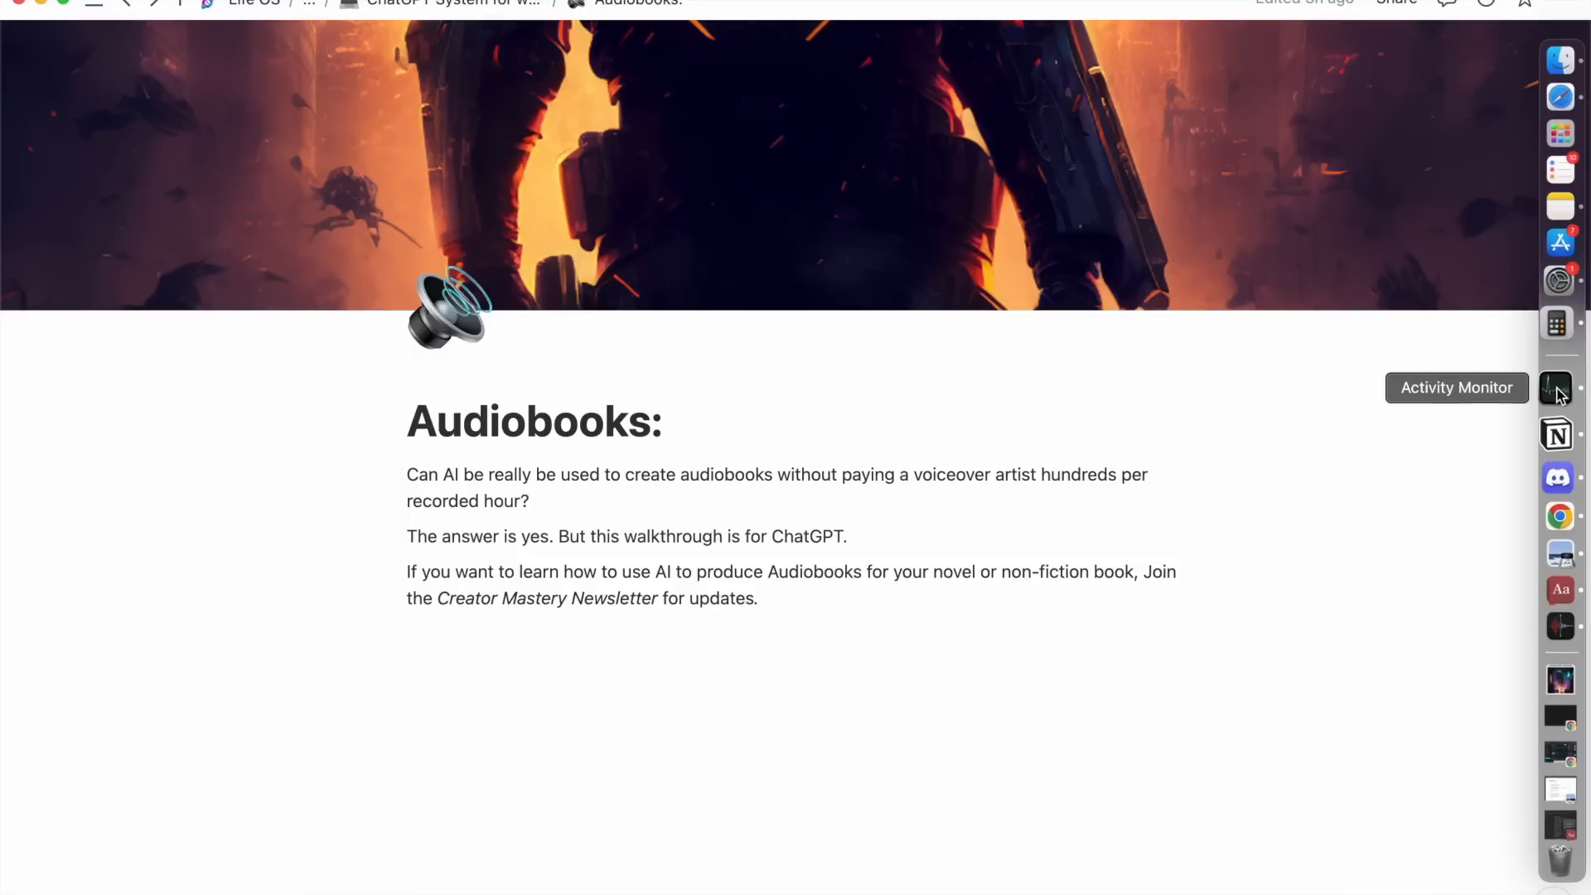
{"action": "left_click", "coordinate": [1556, 339]}
{"action": "left_click", "coordinate": [1120, 277]}
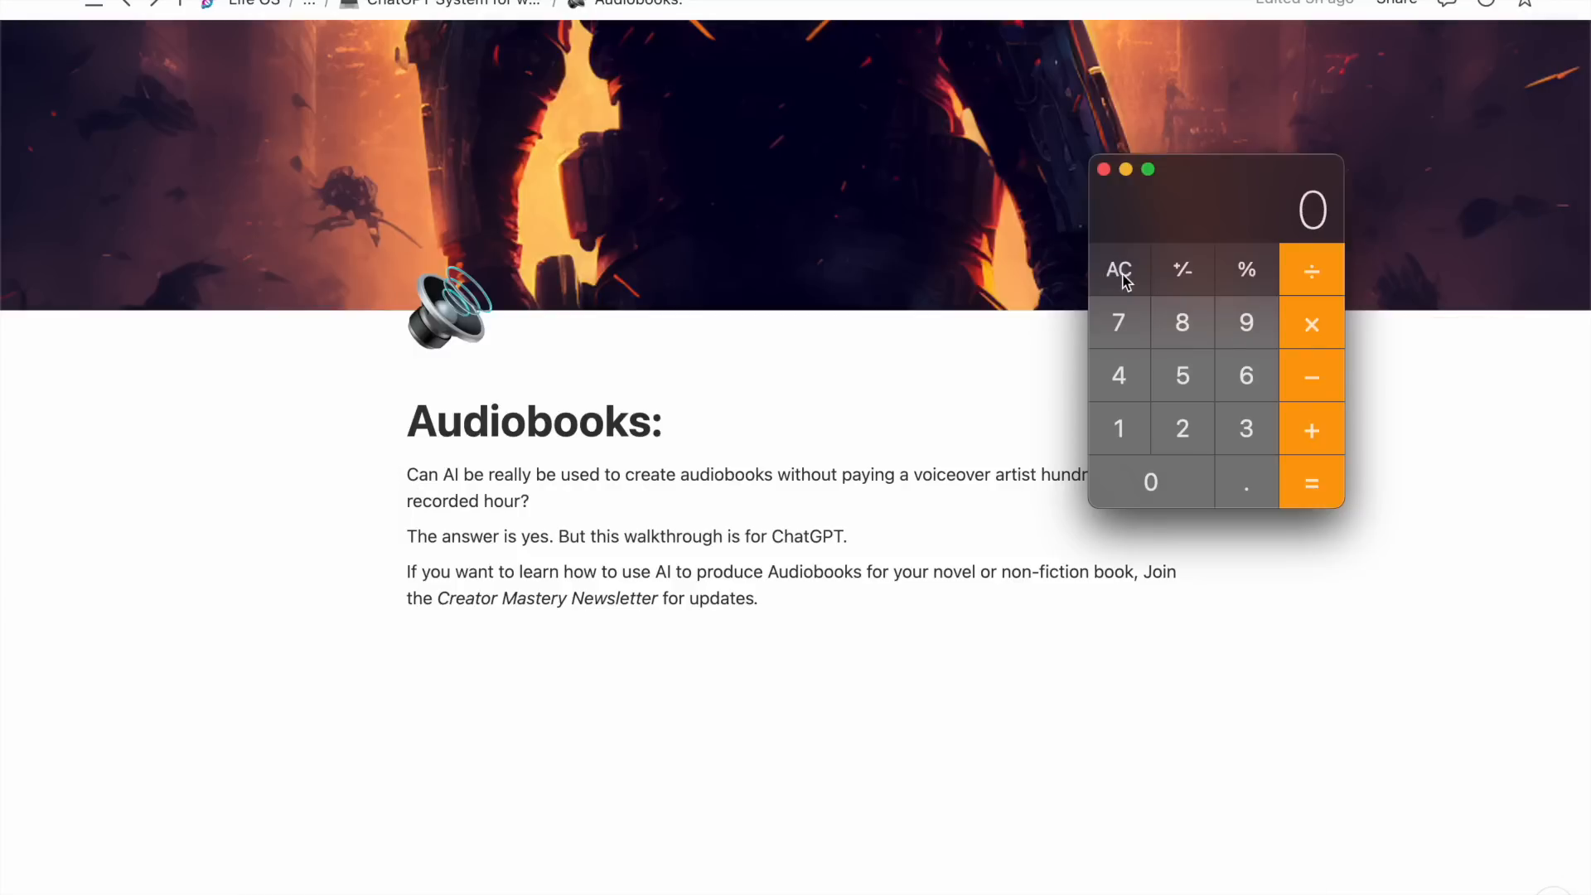
{"action": "left_click", "coordinate": [1140, 428]}
{"action": "left_click", "coordinate": [1153, 391]}
{"action": "left_click", "coordinate": [1173, 480]}
{"action": "left_click", "coordinate": [1143, 275]}
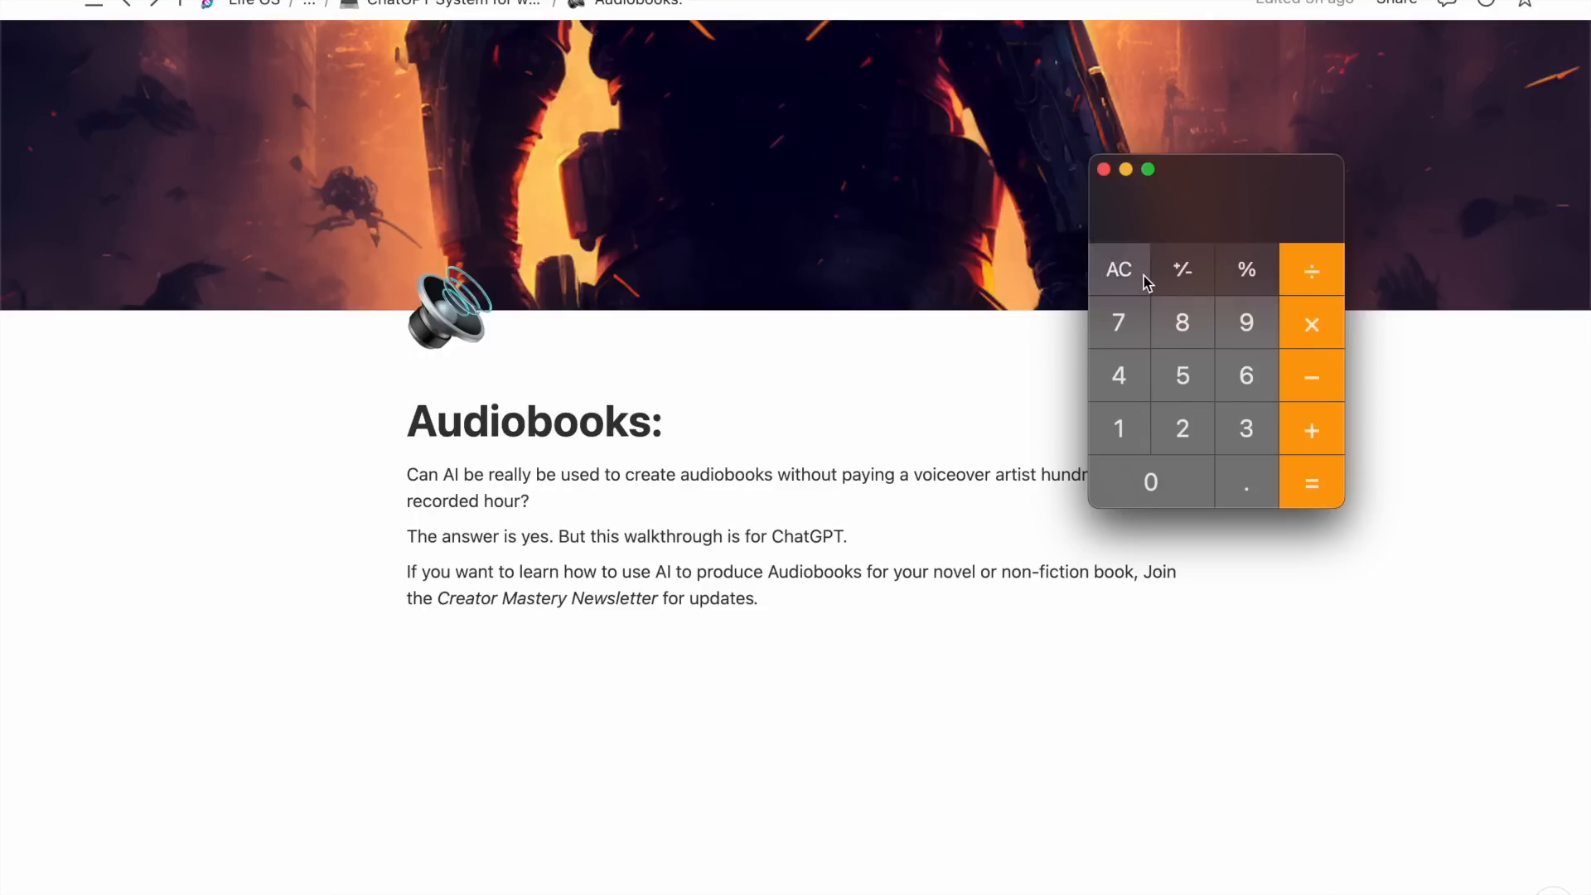
Multiply 150 by 4 in the Calculator, and return to the Audiobooks page in Notion.
{"action": "left_click", "coordinate": [1143, 403]}
{"action": "left_click", "coordinate": [1177, 389]}
{"action": "left_click", "coordinate": [1175, 477]}
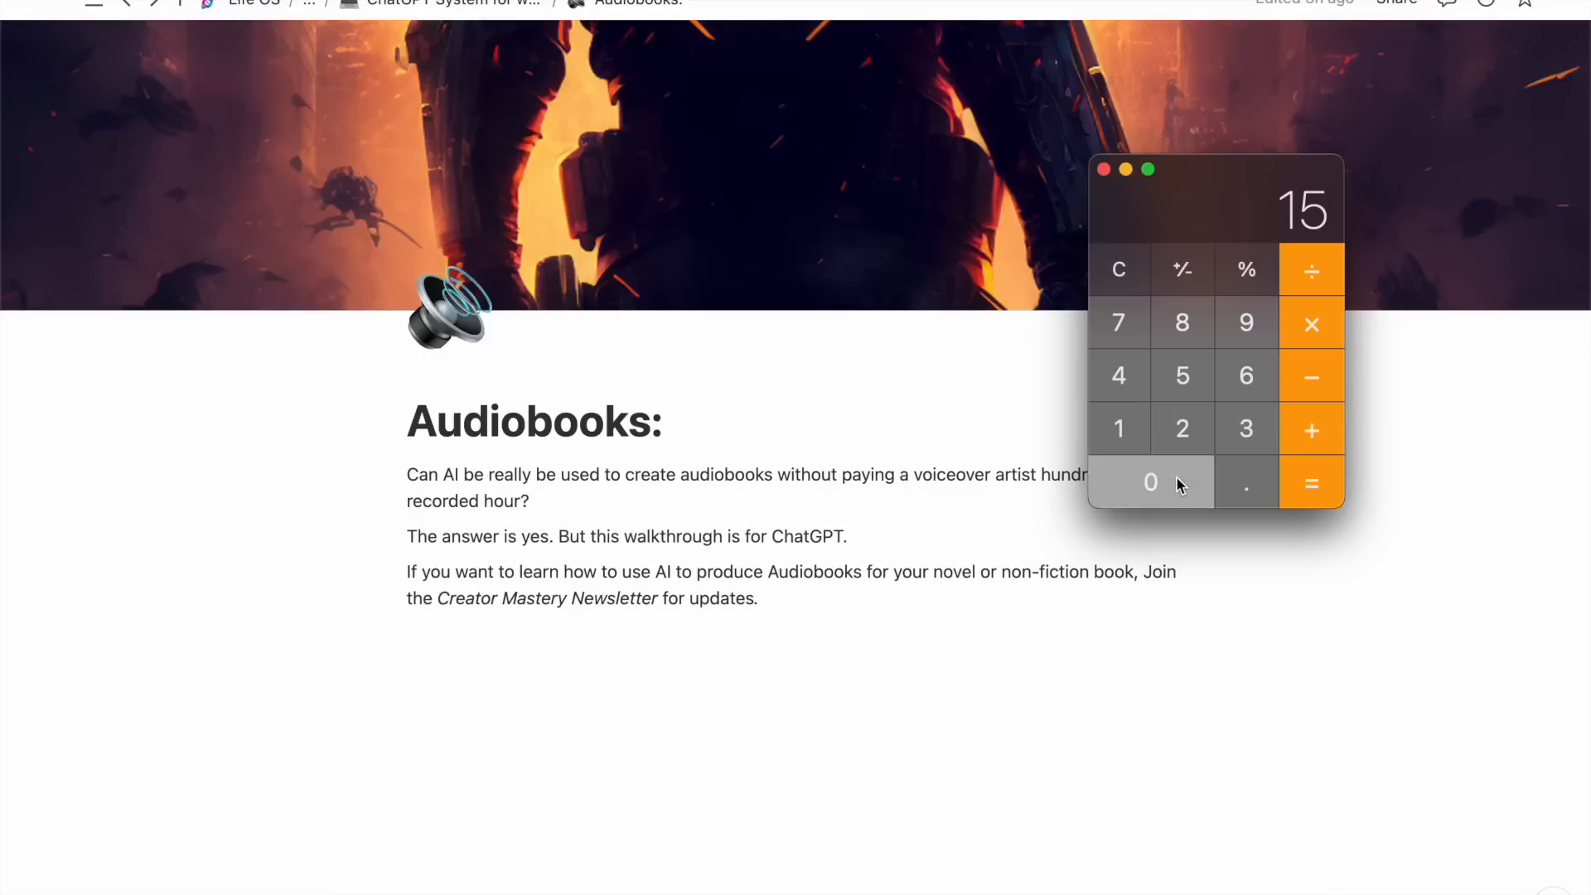
{"action": "left_click", "coordinate": [1310, 330]}
{"action": "left_click", "coordinate": [1127, 379]}
{"action": "left_click", "coordinate": [1288, 480]}
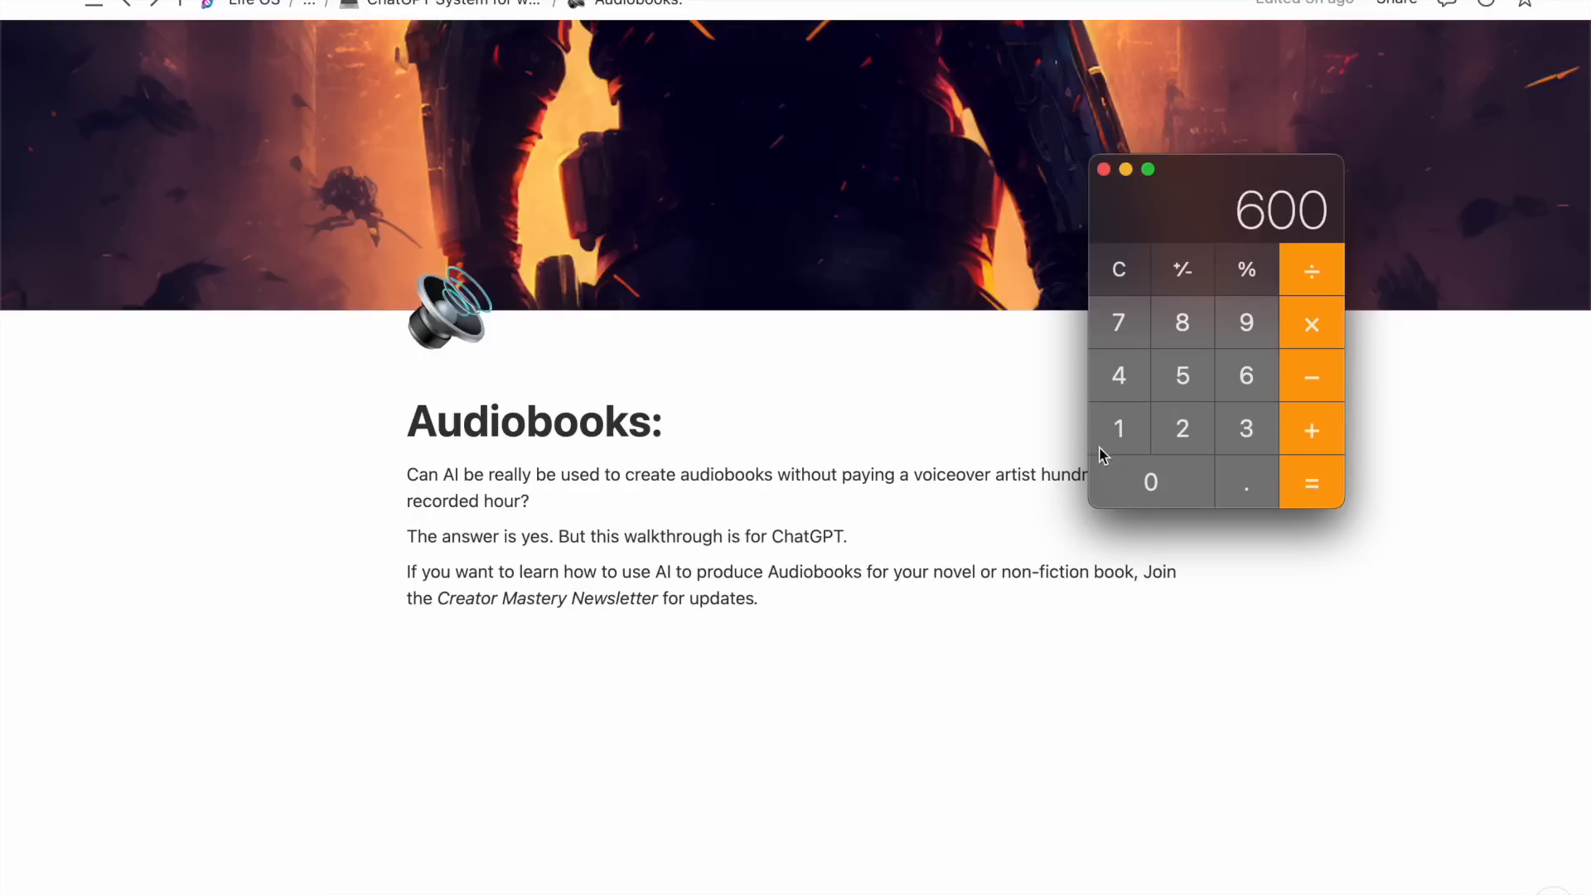
{"action": "left_click", "coordinate": [855, 583]}
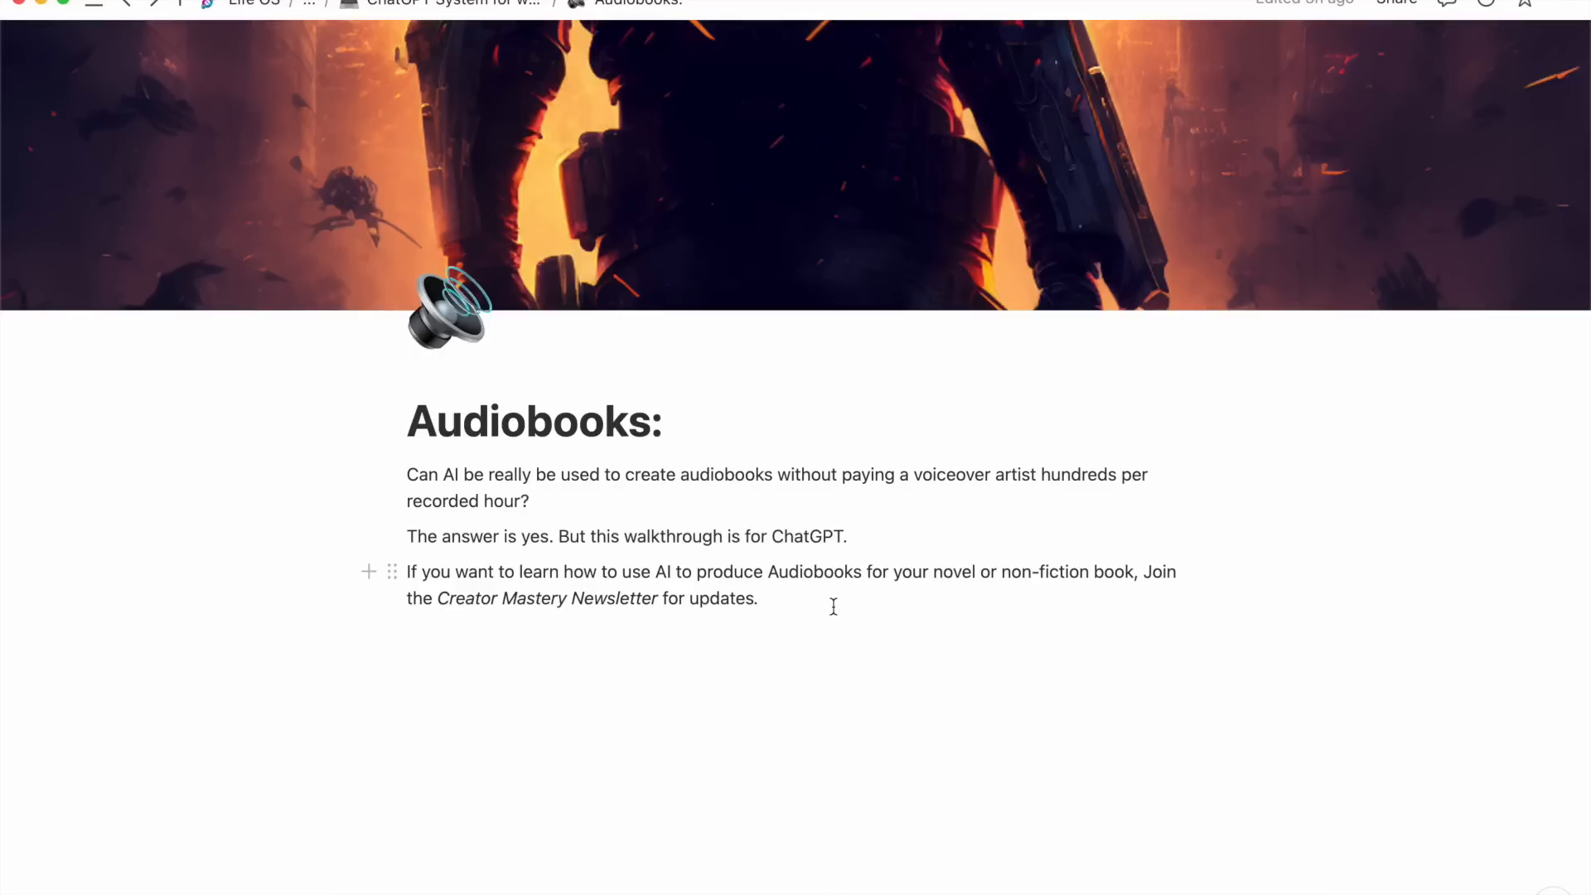
Return to the main ChatGPT System page and review its Idea to Publication list, Support note and the section headings below.
{"action": "left_click", "coordinate": [503, 3]}
{"action": "scroll", "coordinate": [677, 522], "scroll_direction": "down", "scroll_amount": 8}
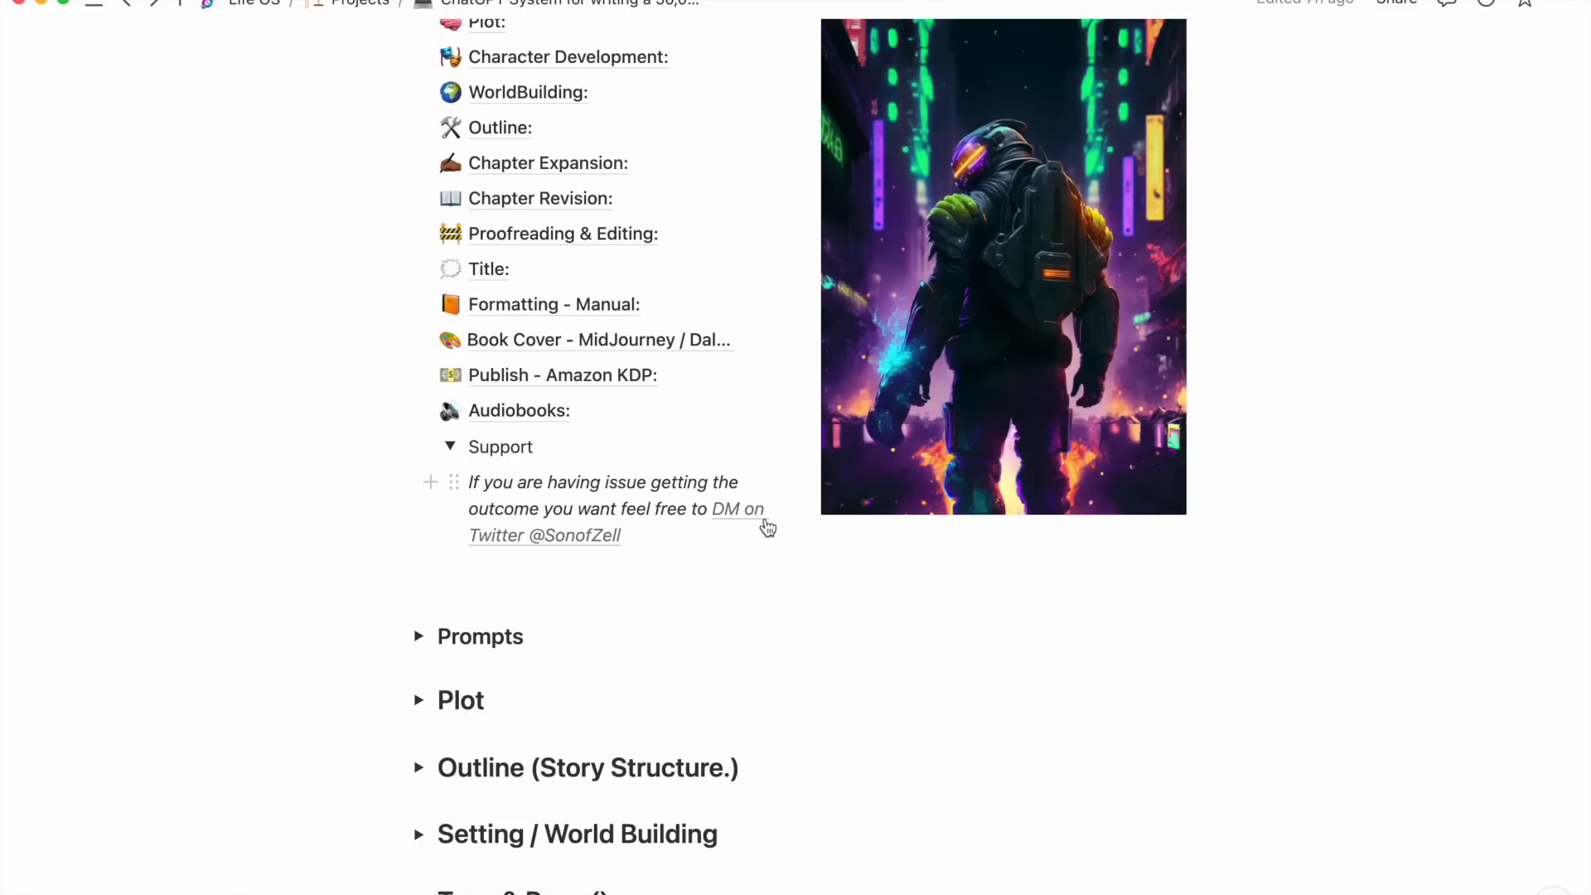
{"action": "mouse_move", "coordinate": [763, 521]}
{"action": "scroll", "coordinate": [738, 523], "scroll_direction": "up", "scroll_amount": 5}
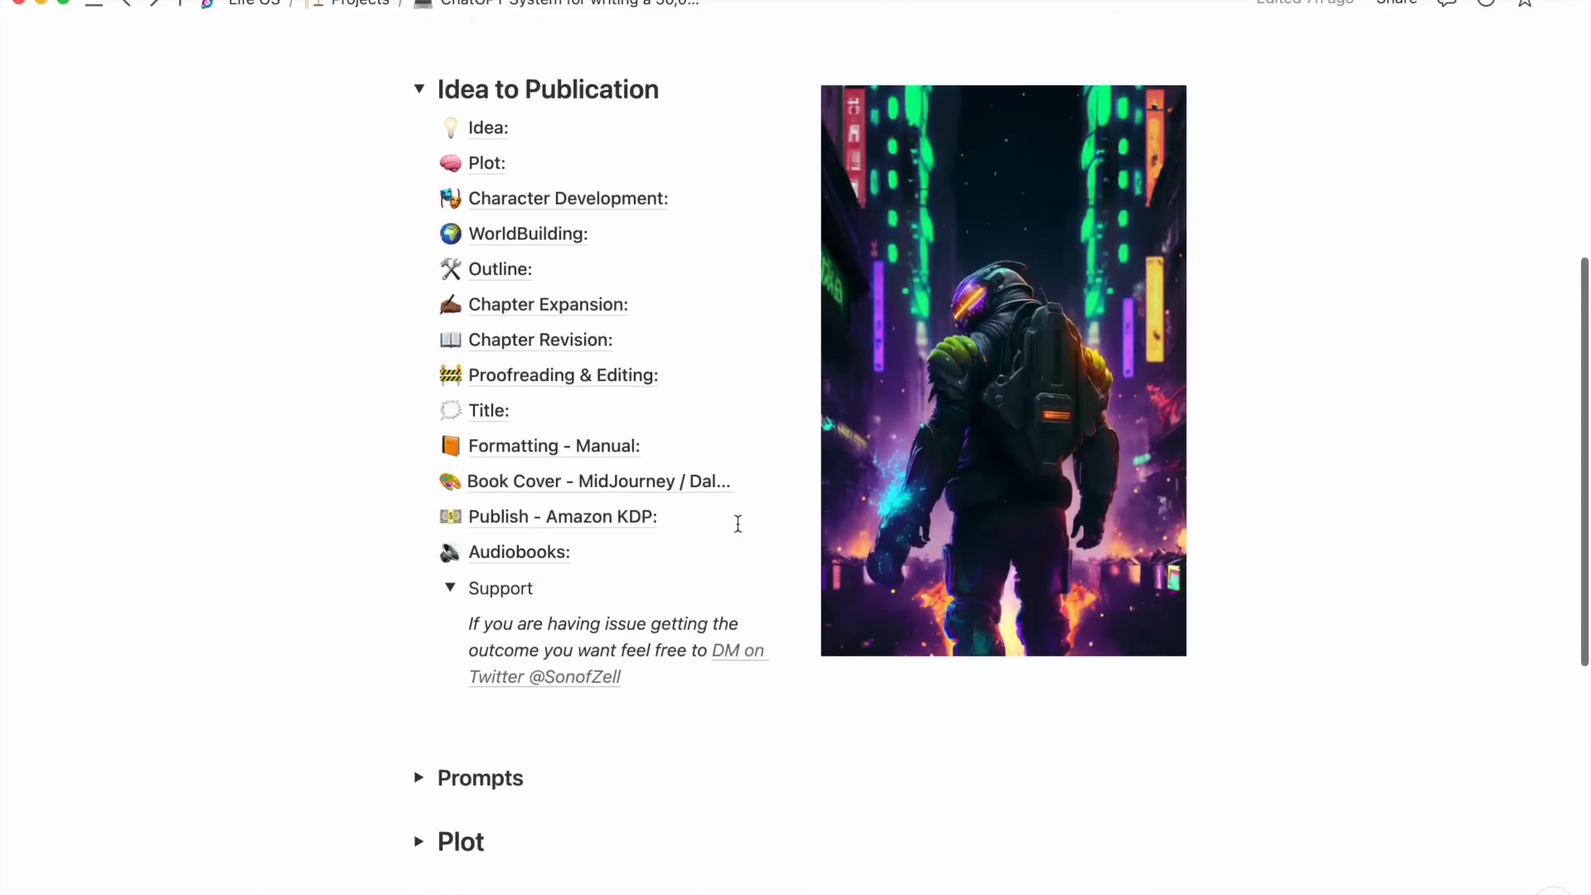
{"action": "scroll", "coordinate": [740, 532], "scroll_direction": "up", "scroll_amount": 6}
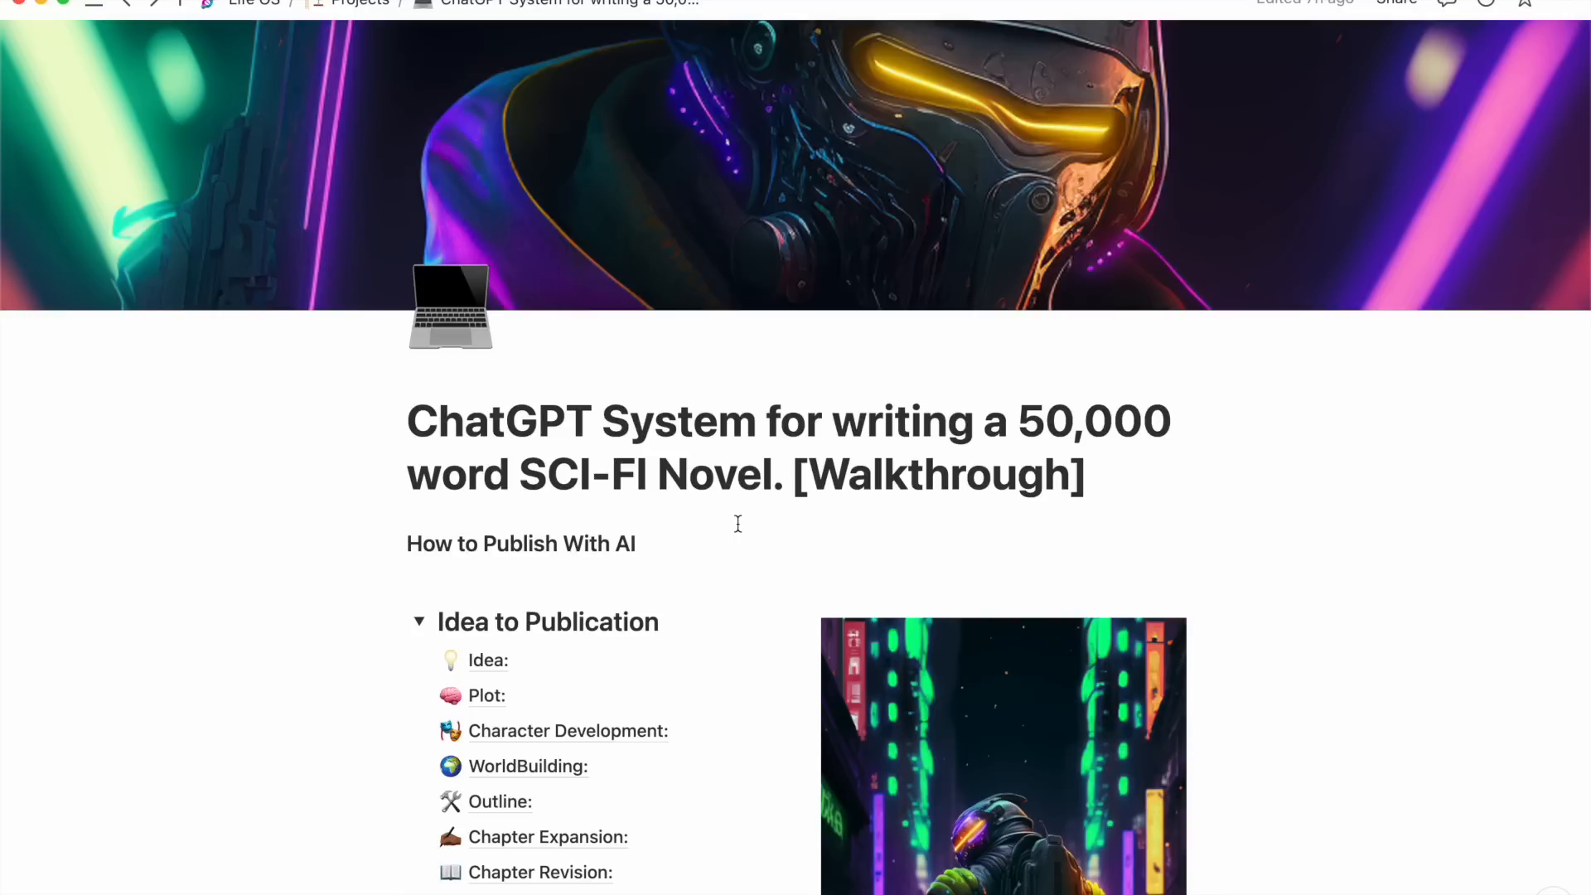
{"action": "scroll", "coordinate": [737, 523], "scroll_direction": "down", "scroll_amount": 4}
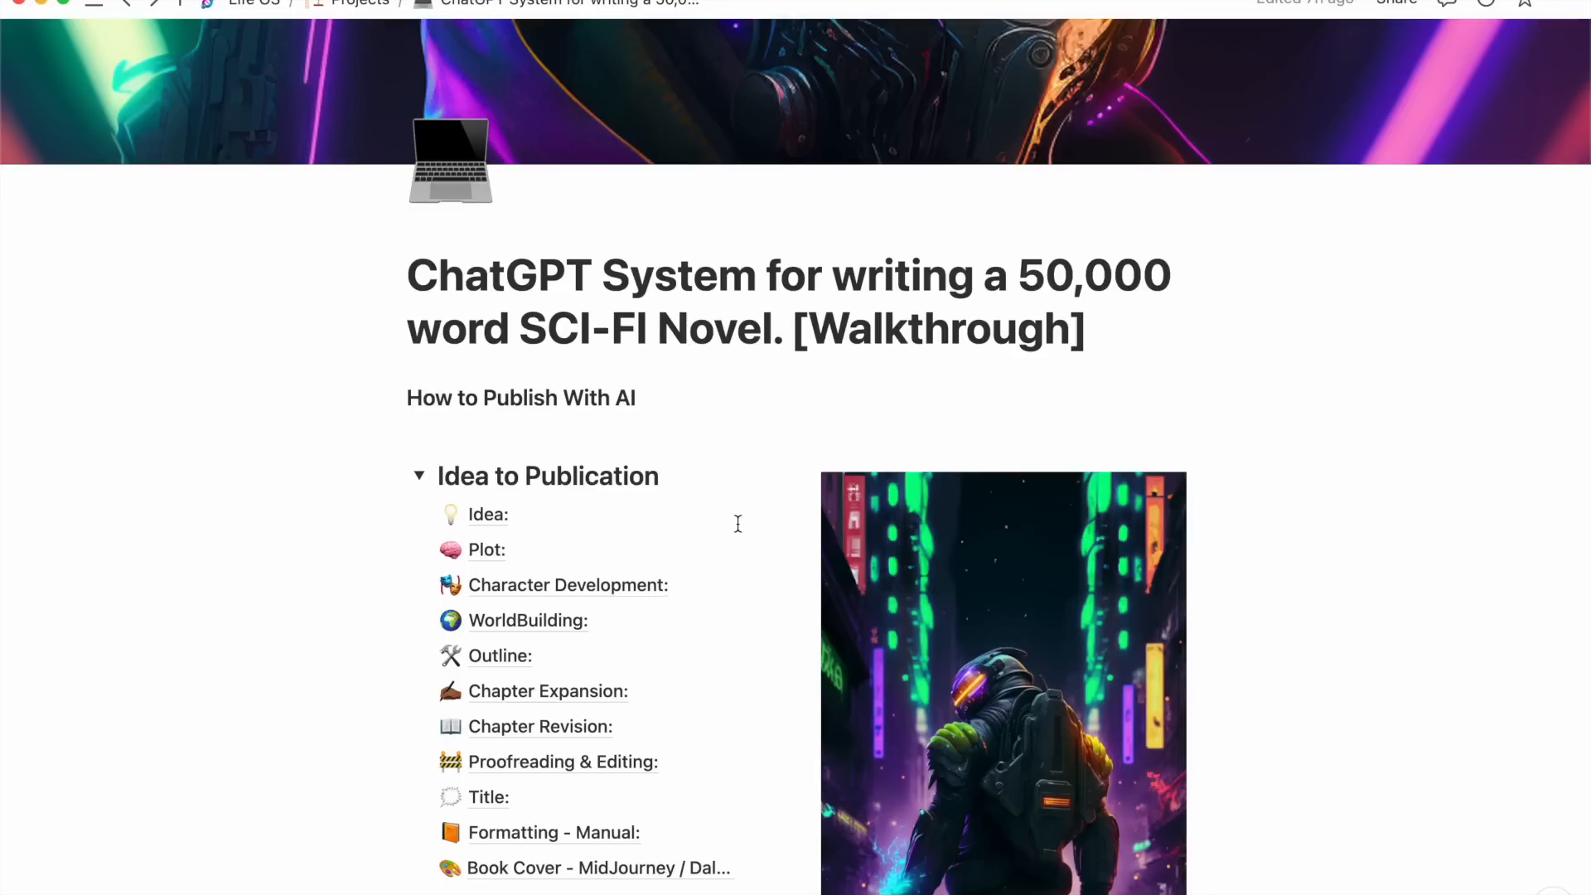
{"action": "scroll", "coordinate": [737, 523], "scroll_direction": "down", "scroll_amount": 10}
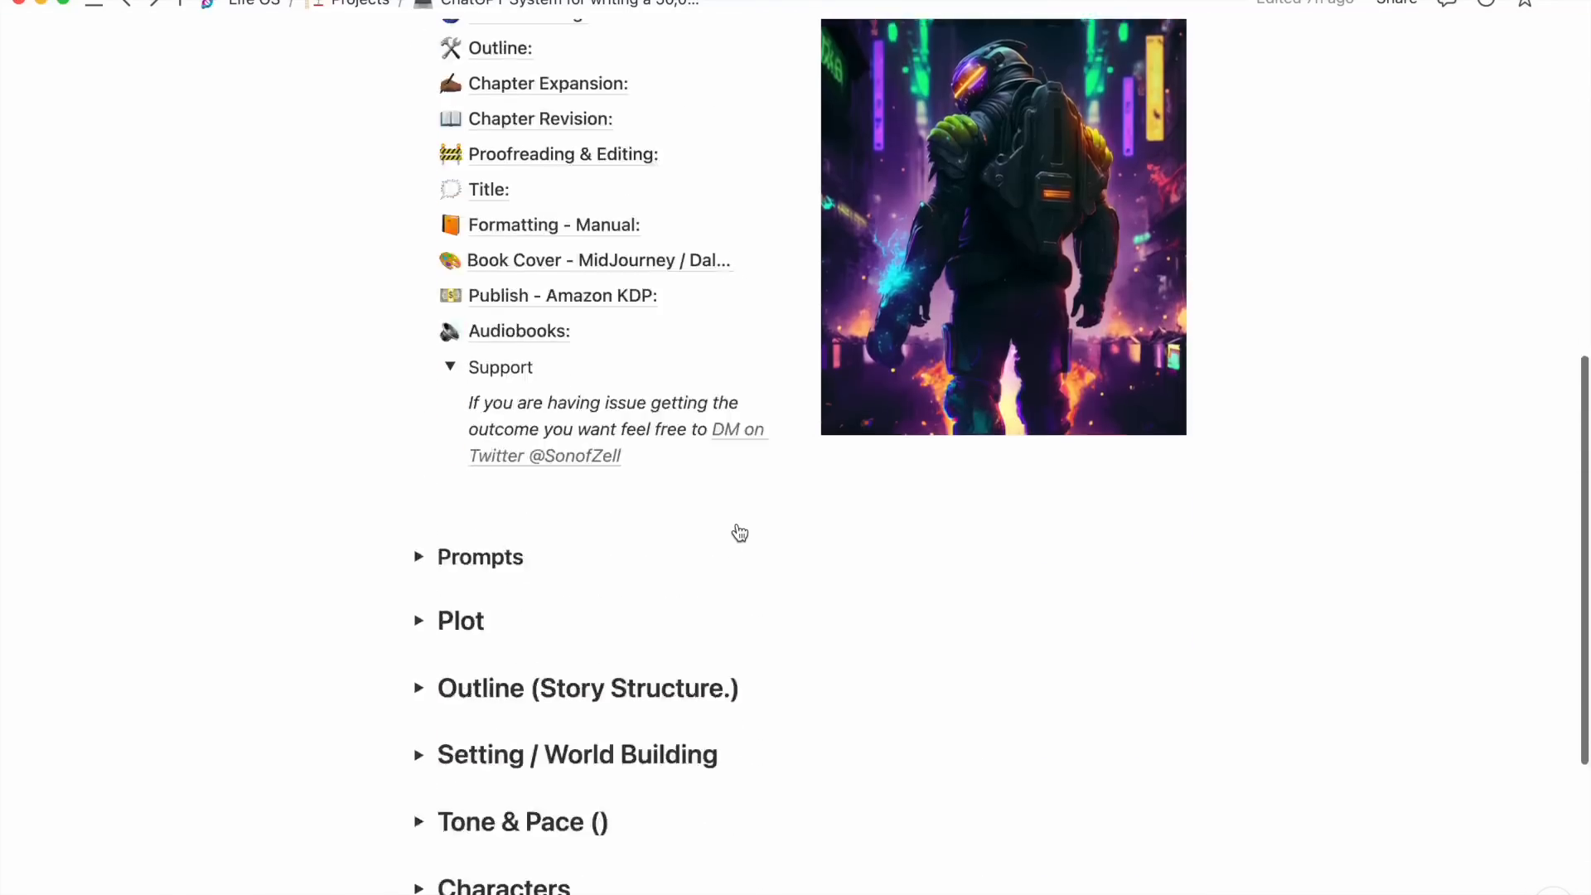
Open Spotlight Search over the Notion page.
{"action": "key", "text": "super+space"}
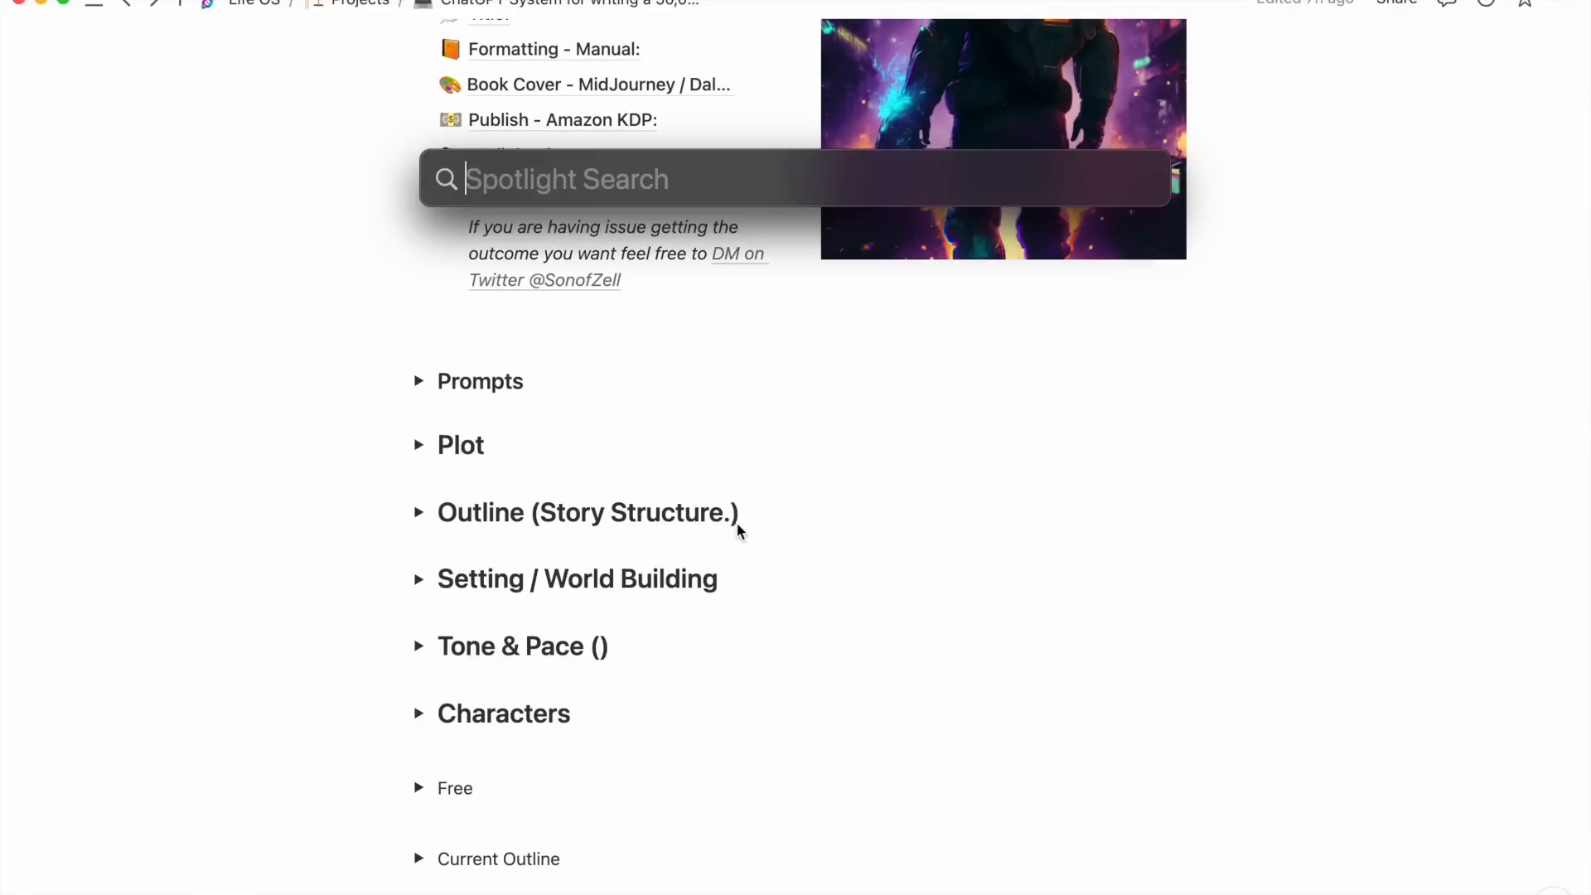